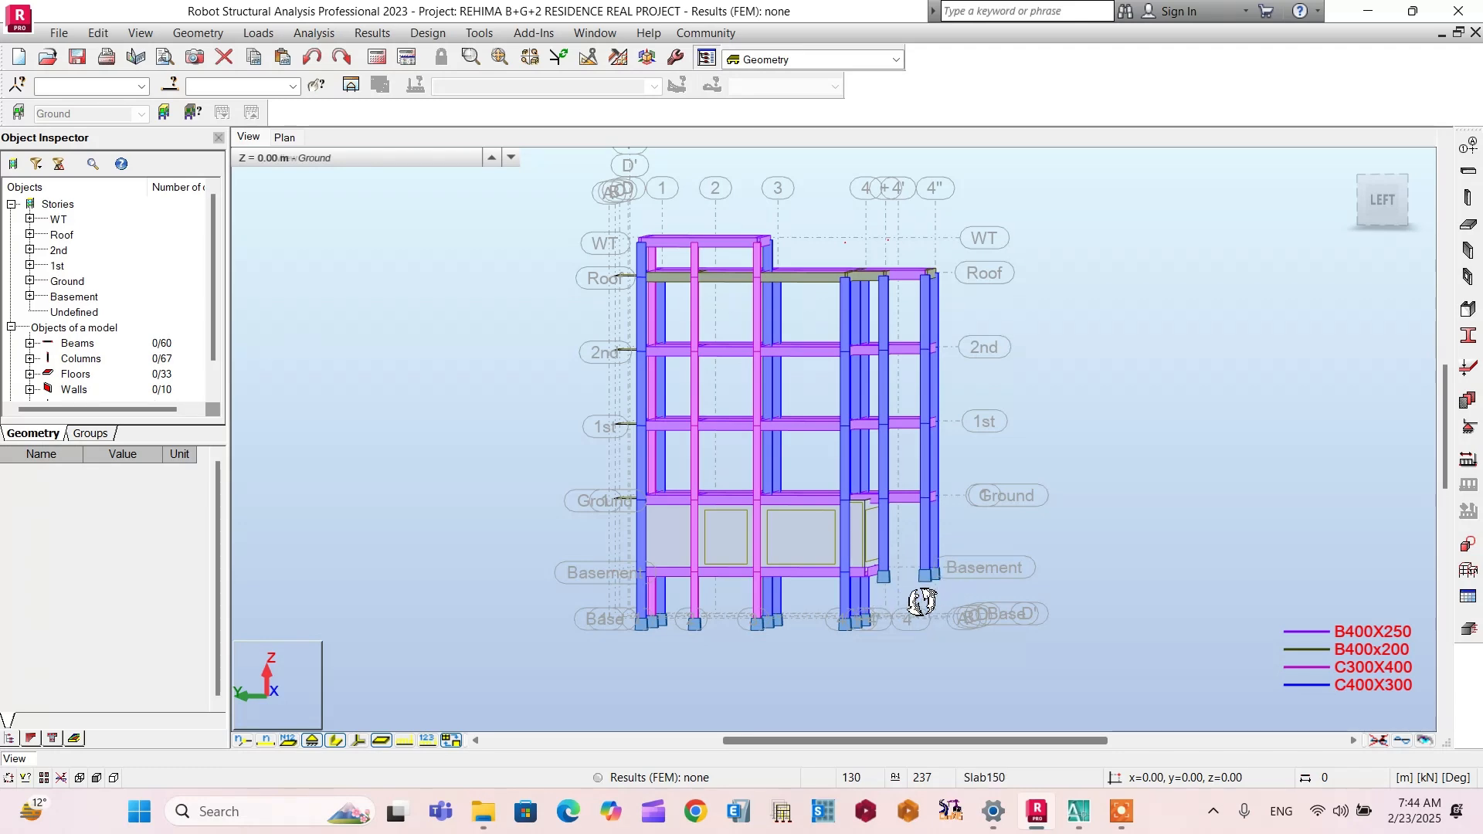
# Step: Switch to the architectural drawing in AutoCAD and examine the basement, ground, first and second floor plans
pyautogui.scroll(3, 930, 598)
pyautogui.scroll(-2, 867, 563)
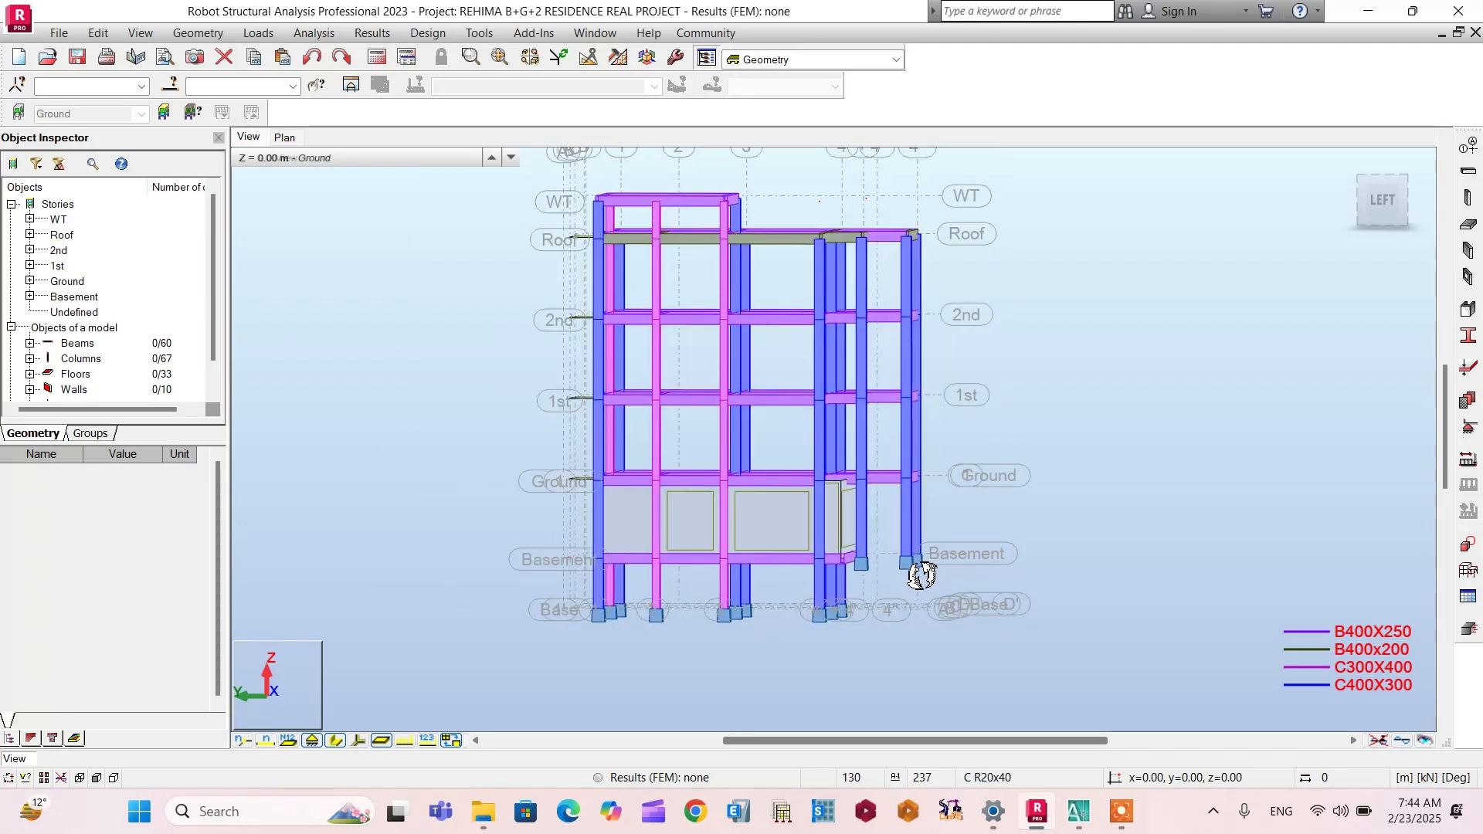
pyautogui.click(1078, 811)
pyautogui.scroll(5, 553, 466)
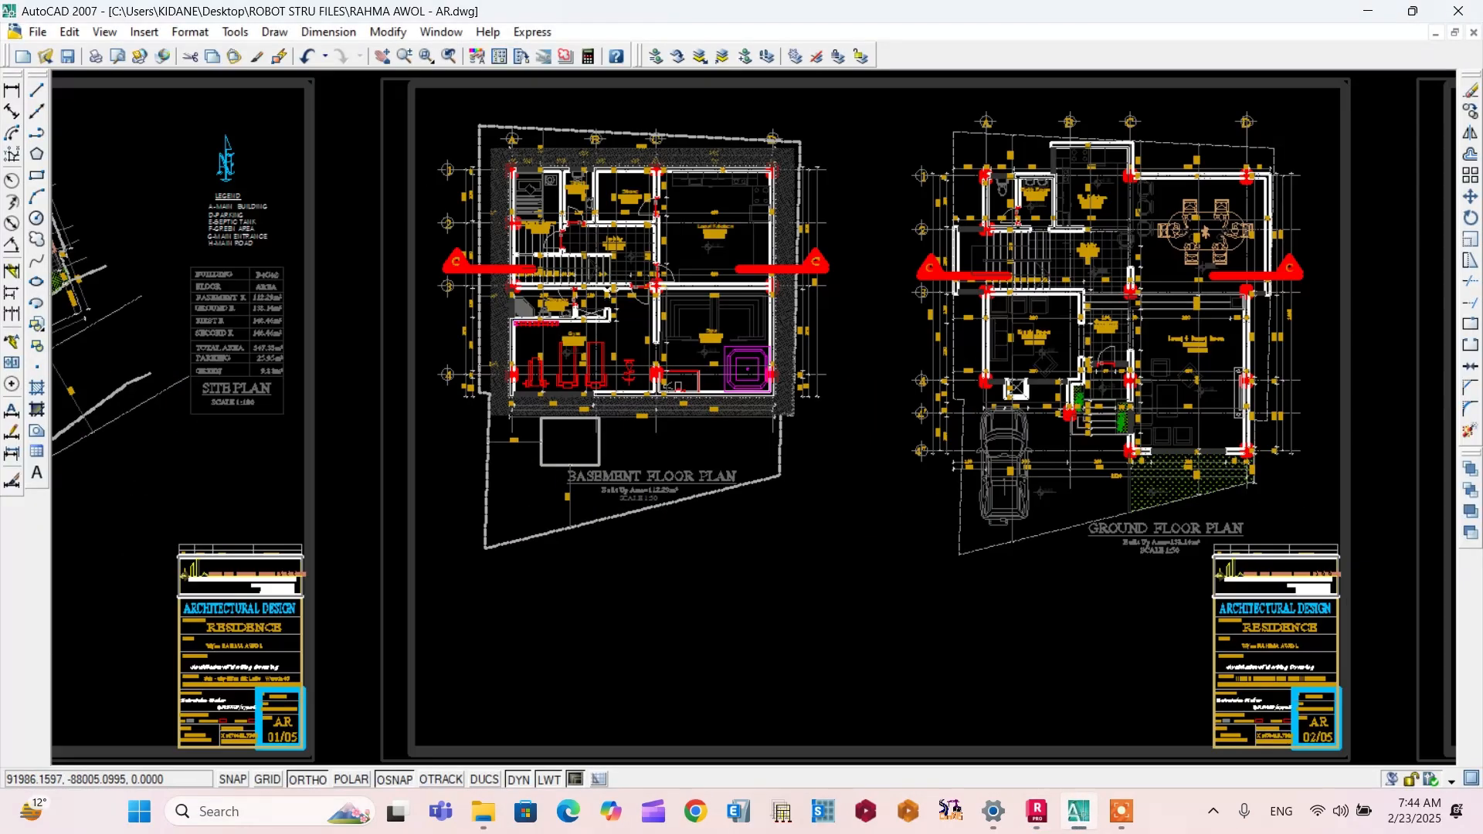
pyautogui.scroll(-3, 498, 504)
pyautogui.scroll(2, 574, 304)
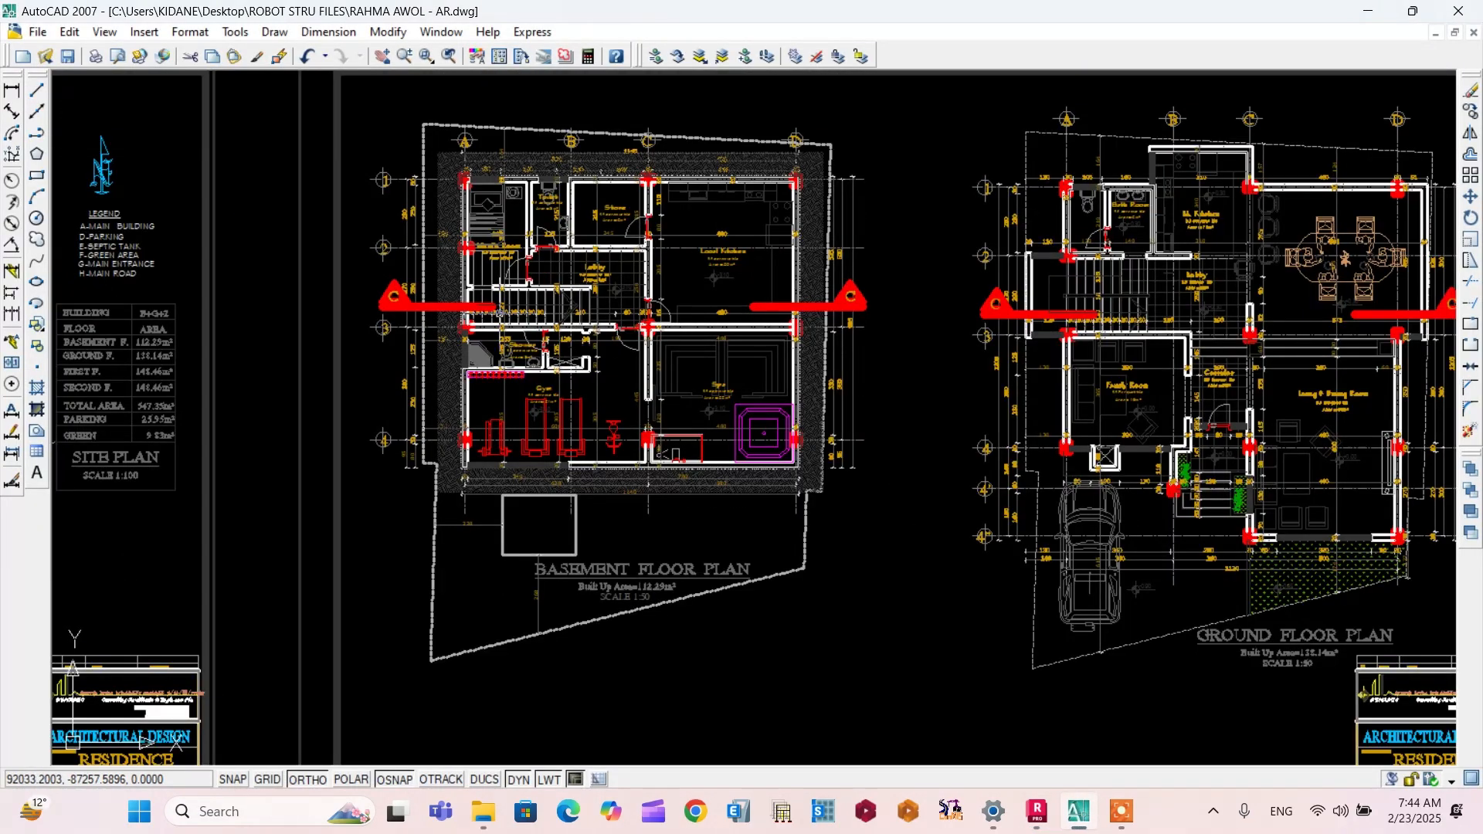
pyautogui.scroll(-3, 380, 324)
pyautogui.scroll(4, 664, 371)
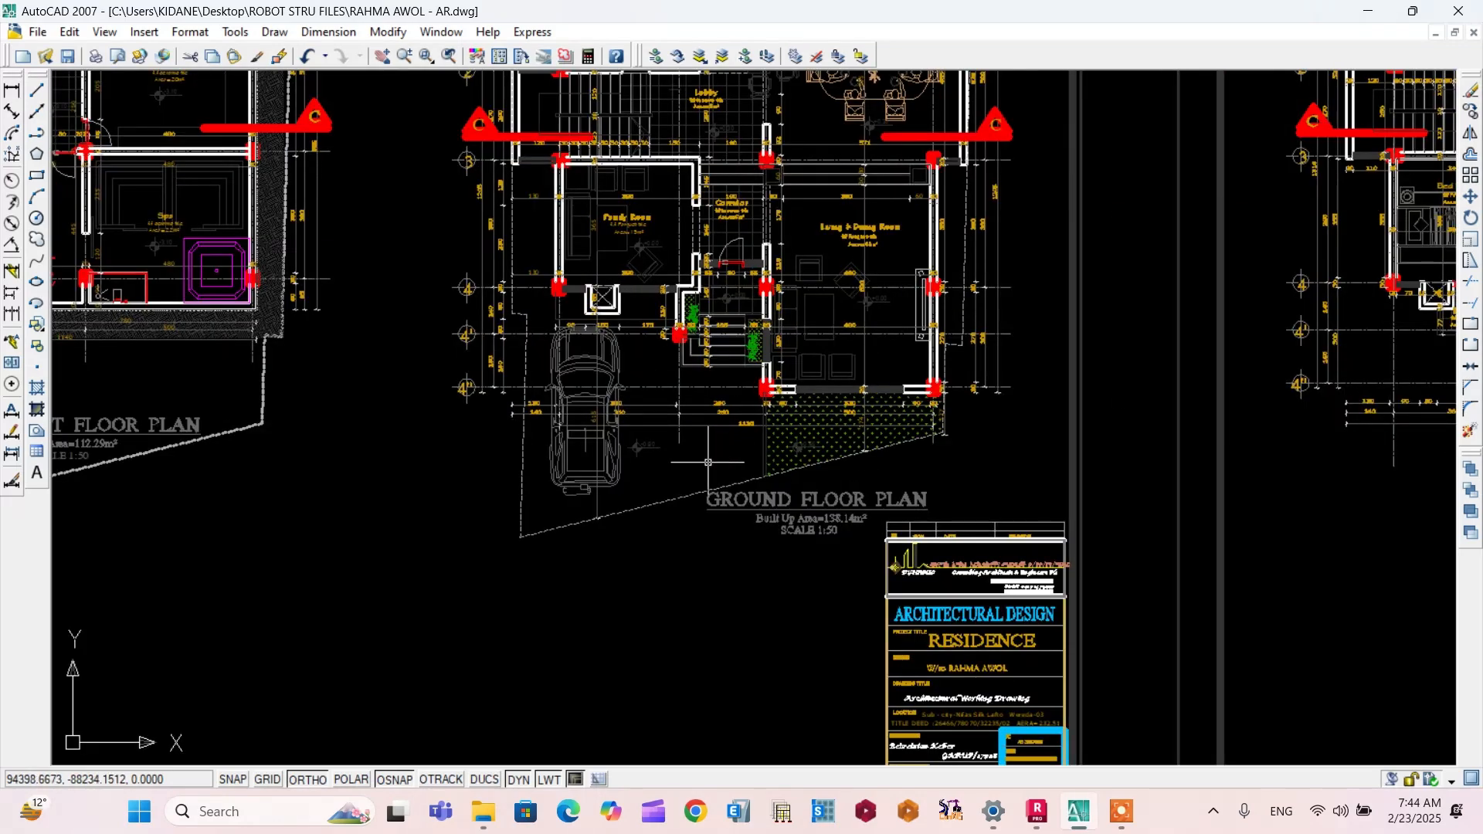
pyautogui.scroll(-3, 509, 445)
pyautogui.scroll(-2, 911, 479)
pyautogui.scroll(5, 783, 347)
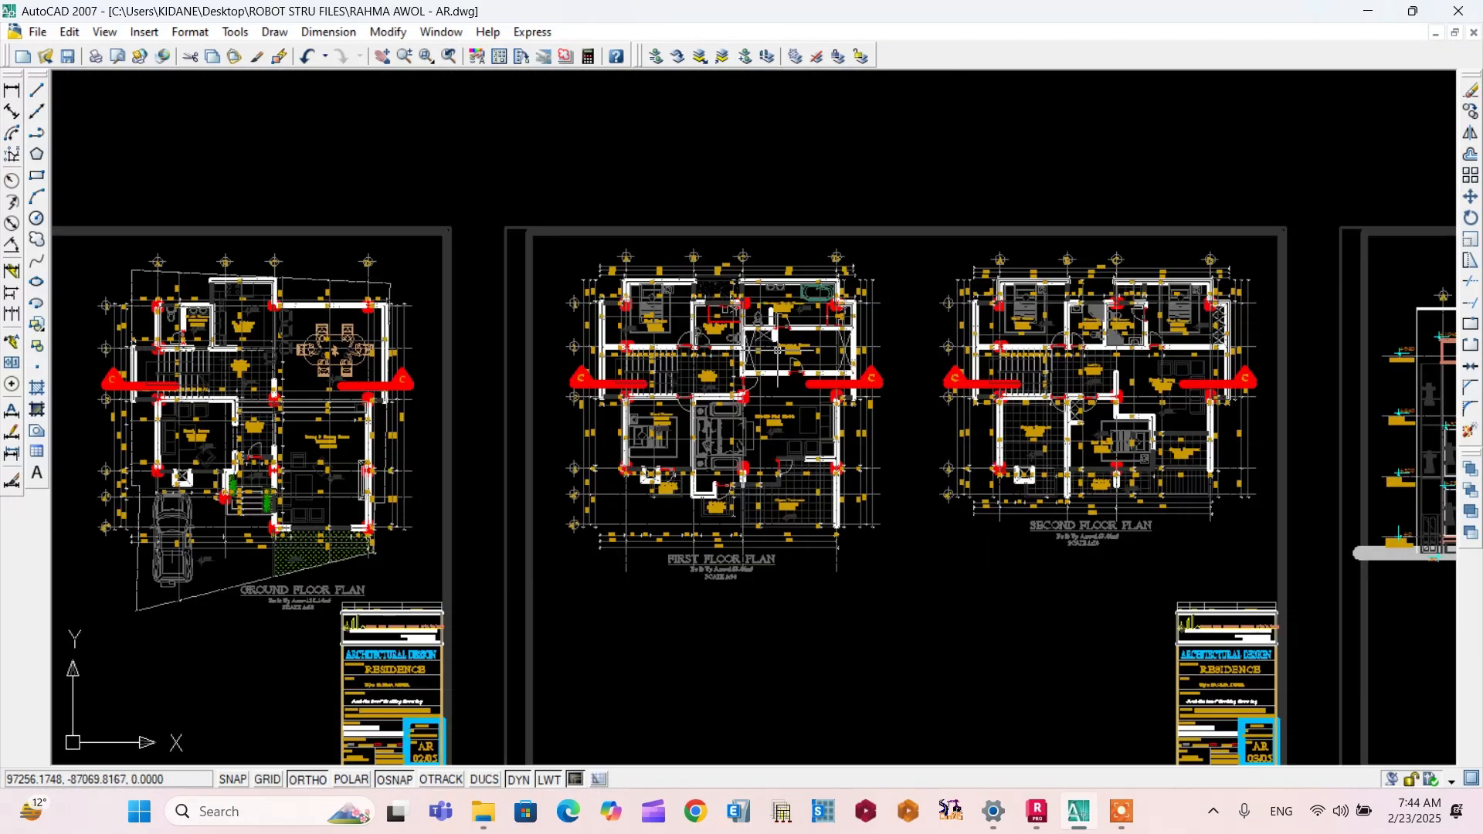
pyautogui.scroll(-3, 743, 361)
pyautogui.scroll(2, 994, 398)
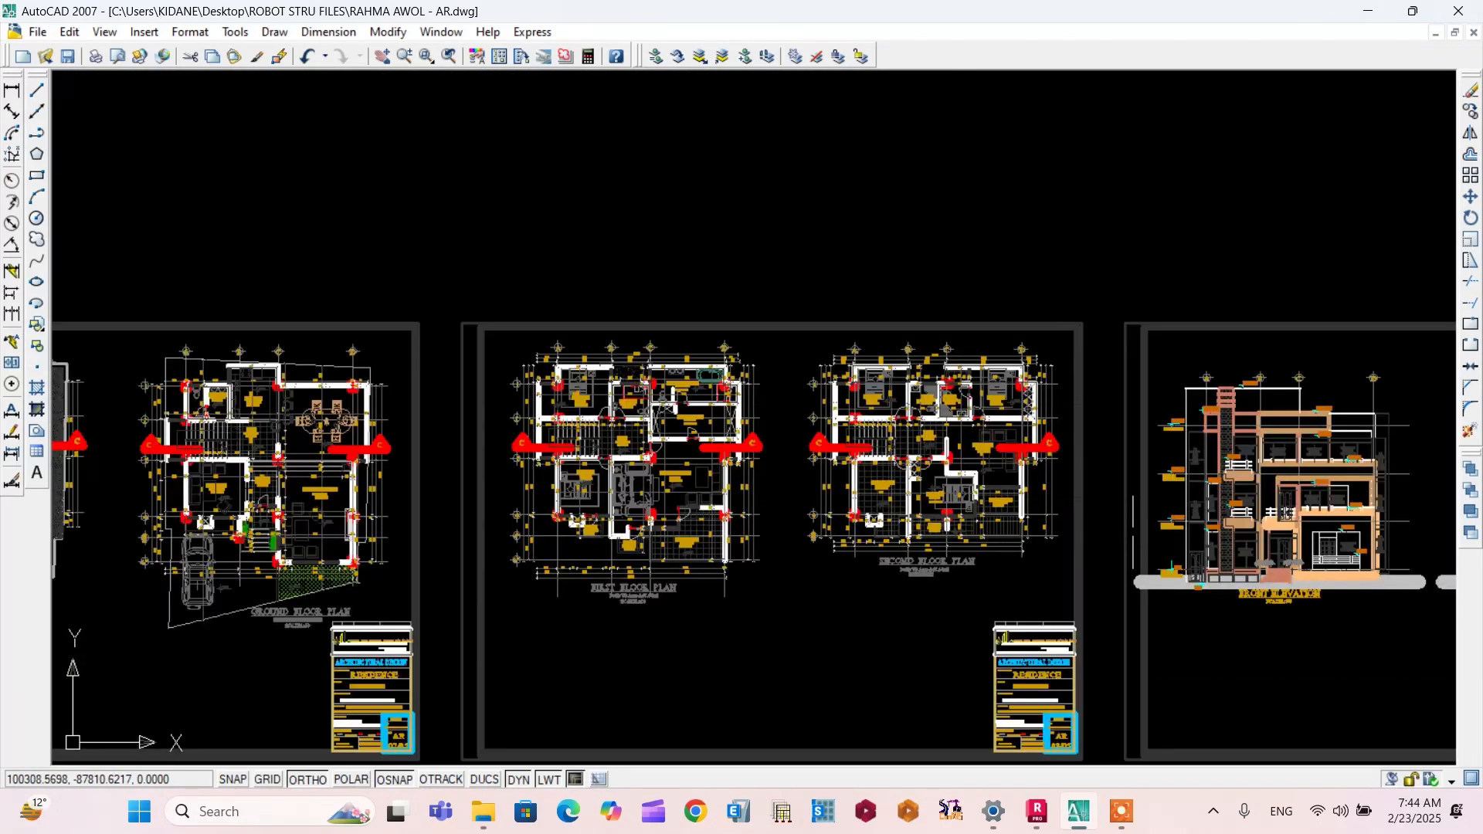
pyautogui.scroll(-3, 994, 397)
pyautogui.scroll(5, 451, 391)
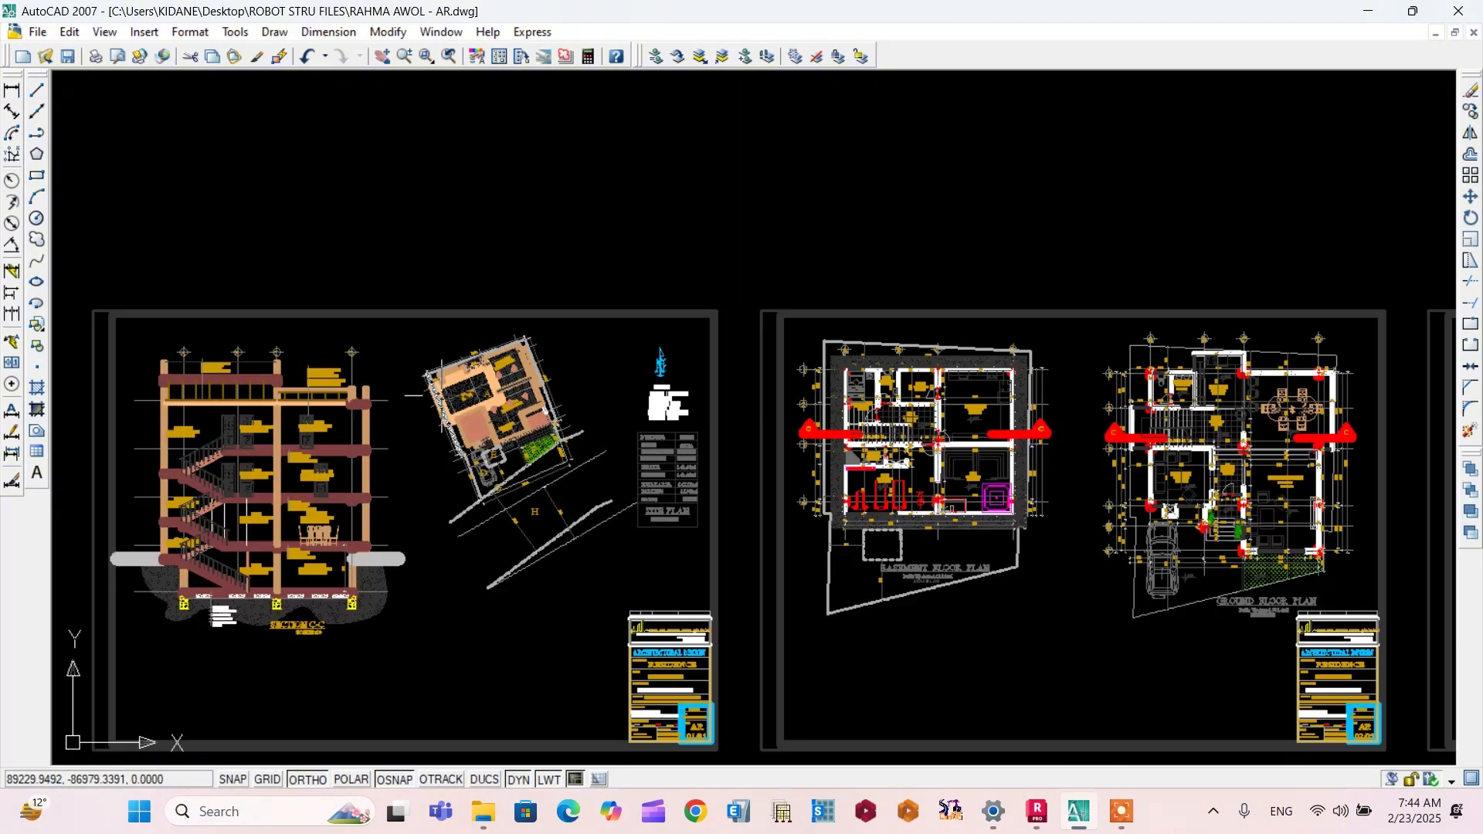
# Step: Examine the site plan, Section C-C and the building elevations in the architectural drawing
pyautogui.scroll(-3, 451, 391)
pyautogui.scroll(3, 769, 407)
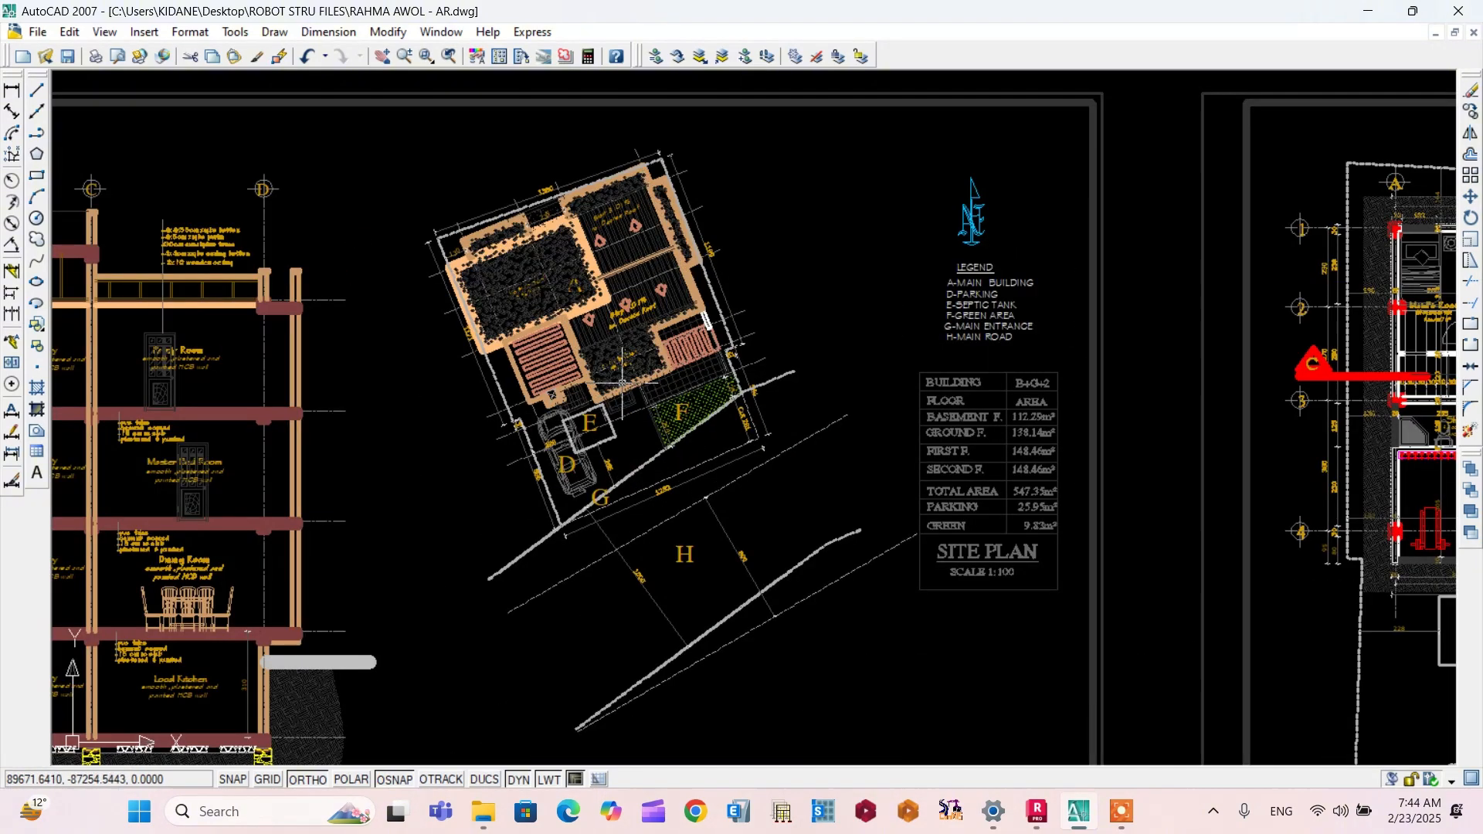
pyautogui.scroll(-3, 768, 407)
pyautogui.scroll(3, 436, 408)
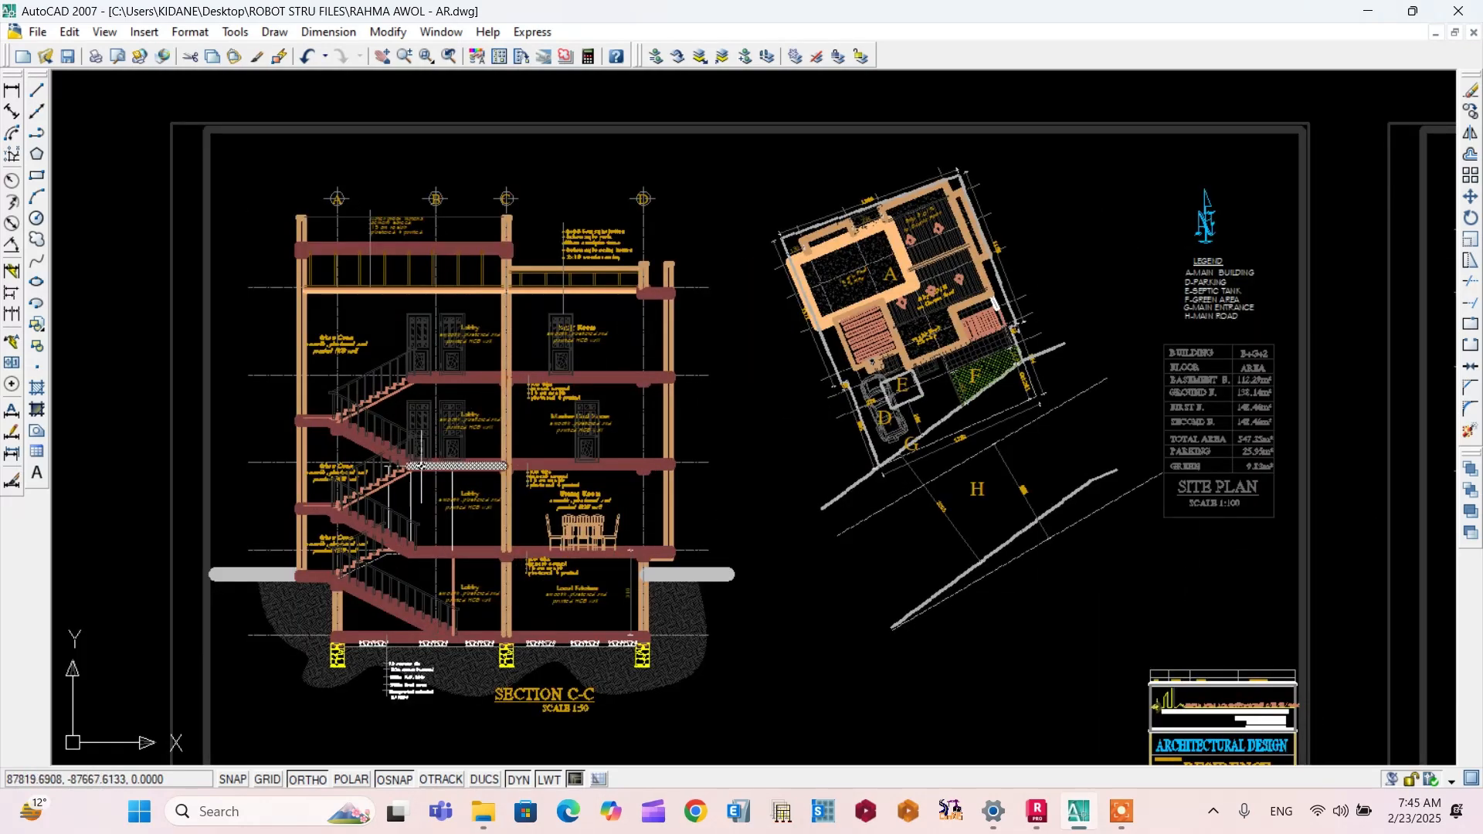
pyautogui.scroll(3, 420, 465)
pyautogui.scroll(-2, 800, 572)
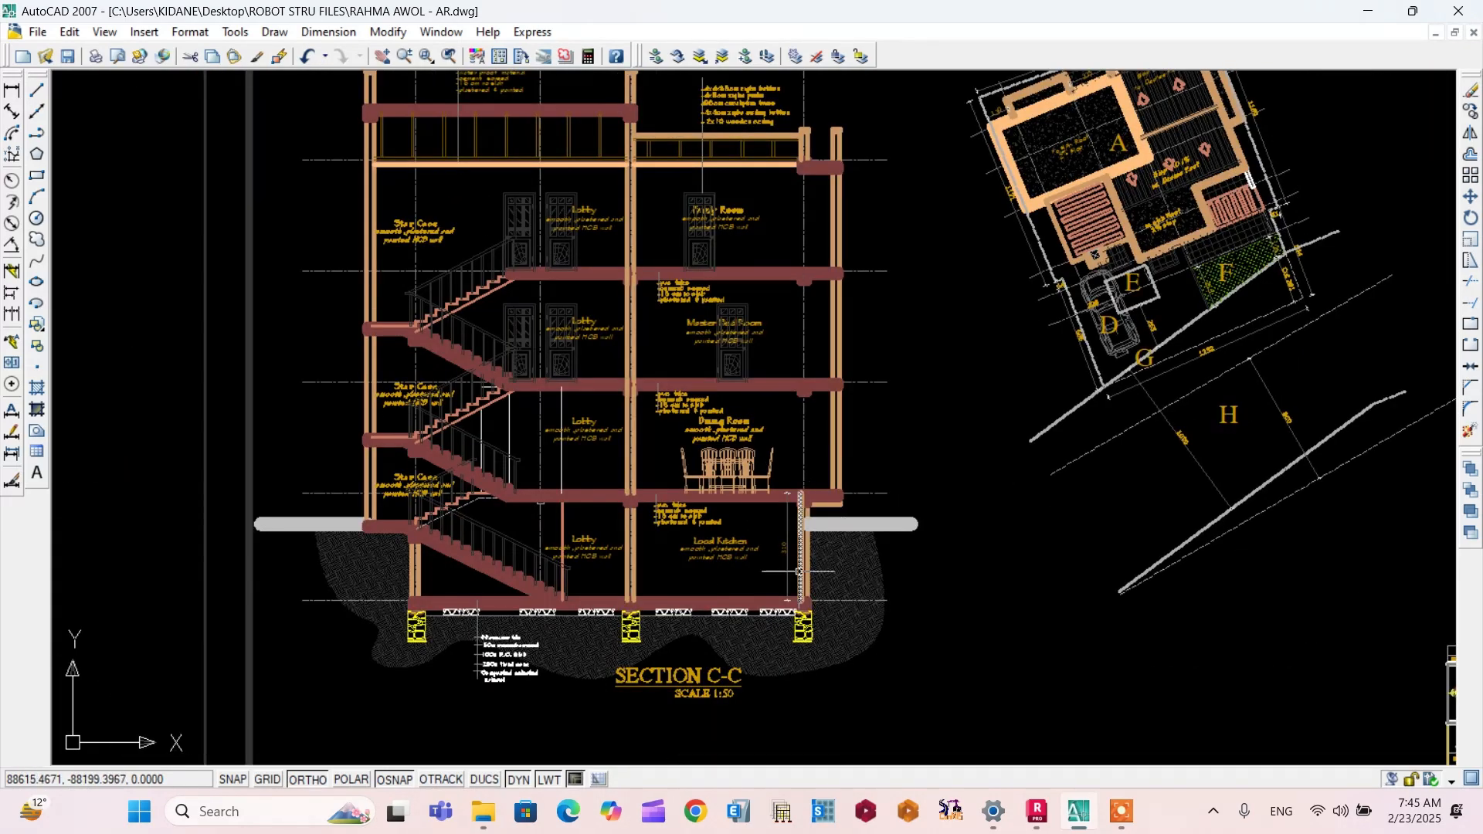
pyautogui.scroll(3, 799, 571)
pyautogui.scroll(-5, 494, 563)
pyautogui.scroll(3, 566, 488)
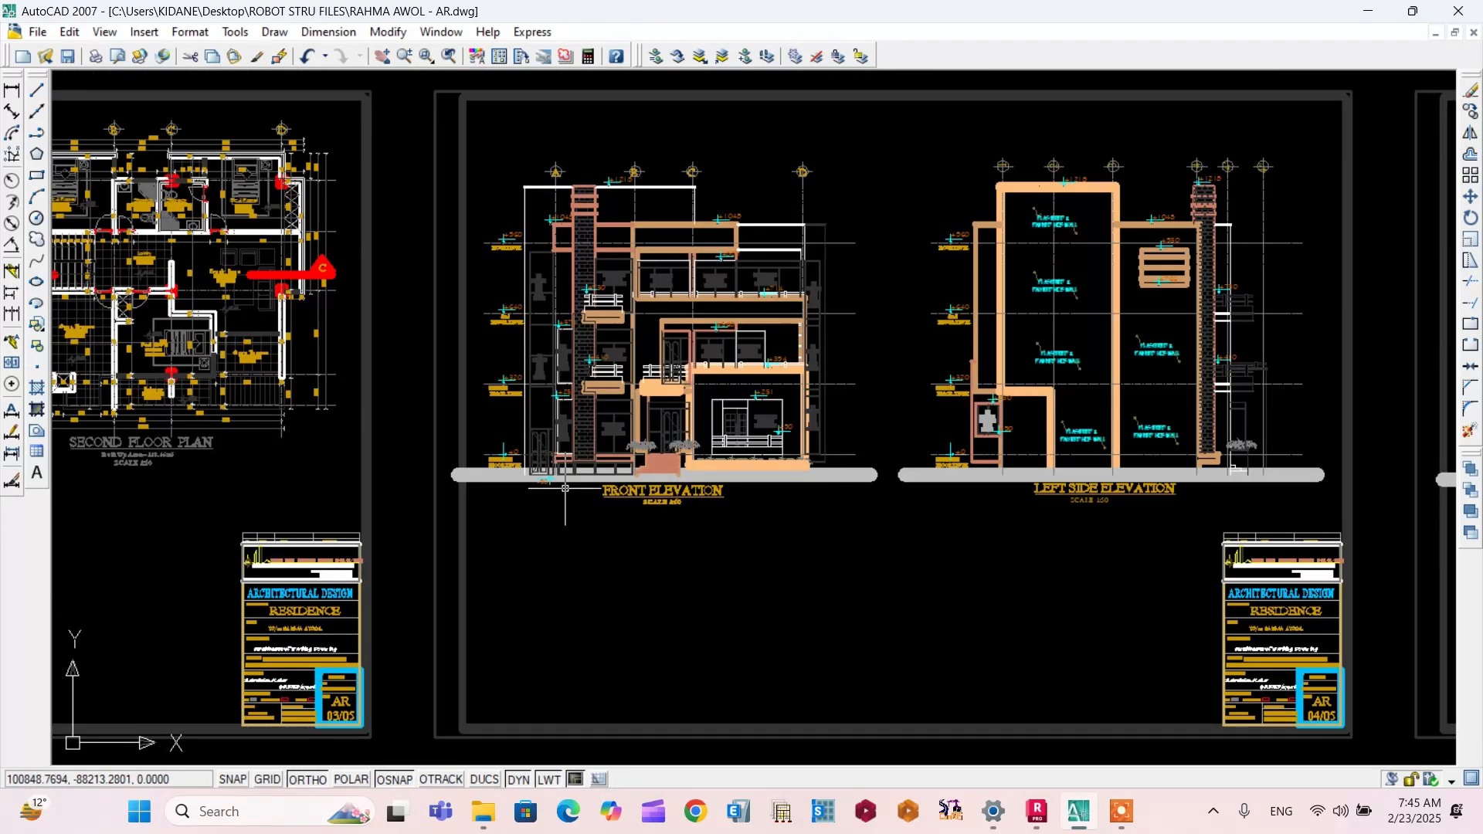
pyautogui.scroll(-4, 842, 435)
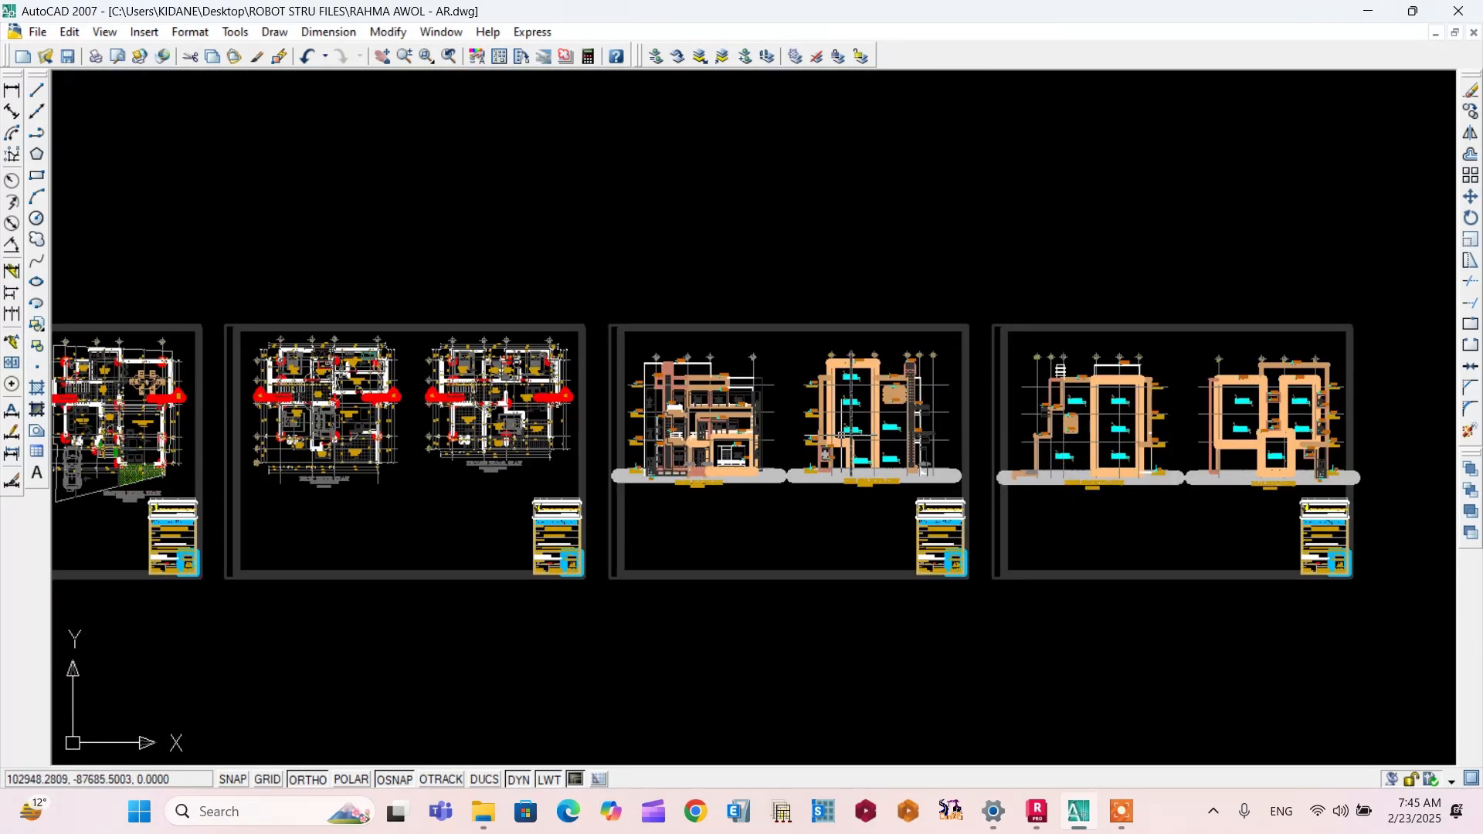
pyautogui.scroll(3, 842, 432)
pyautogui.scroll(-2, 463, 286)
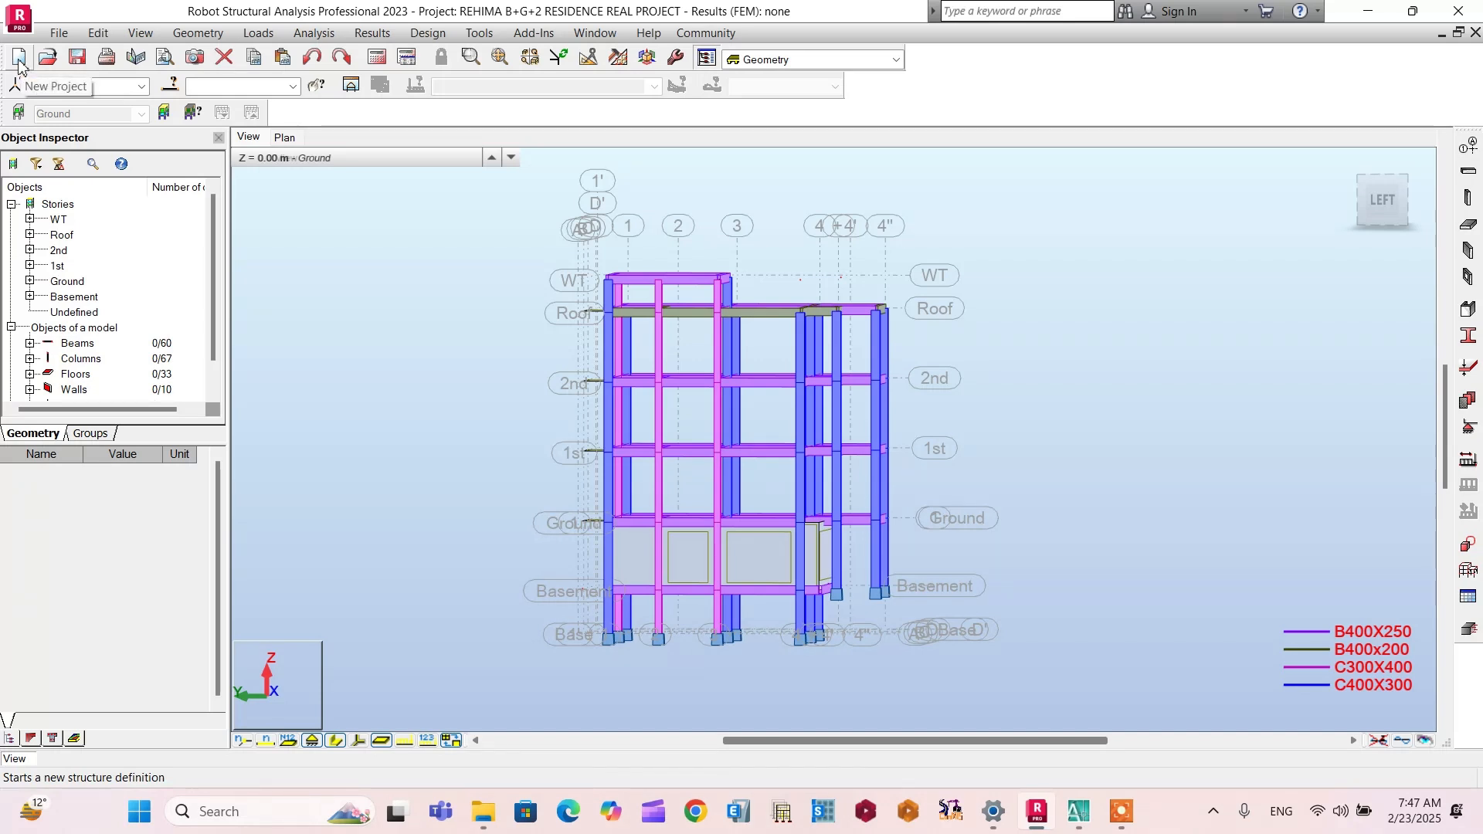
# Step: Start a new Robot Structural Analysis project with the multi-storey building structure type
pyautogui.click(18, 62)
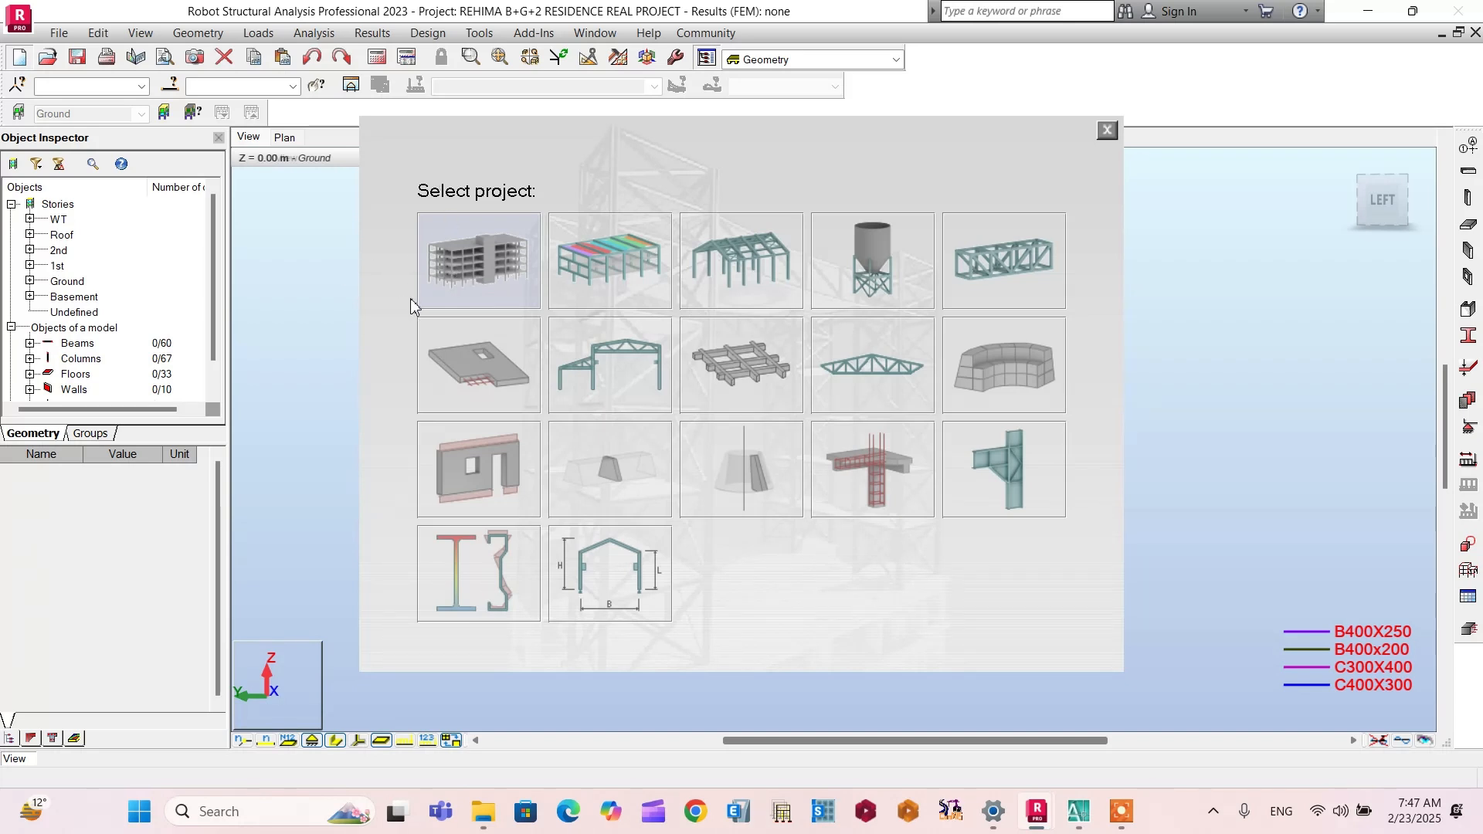
pyautogui.click(463, 263)
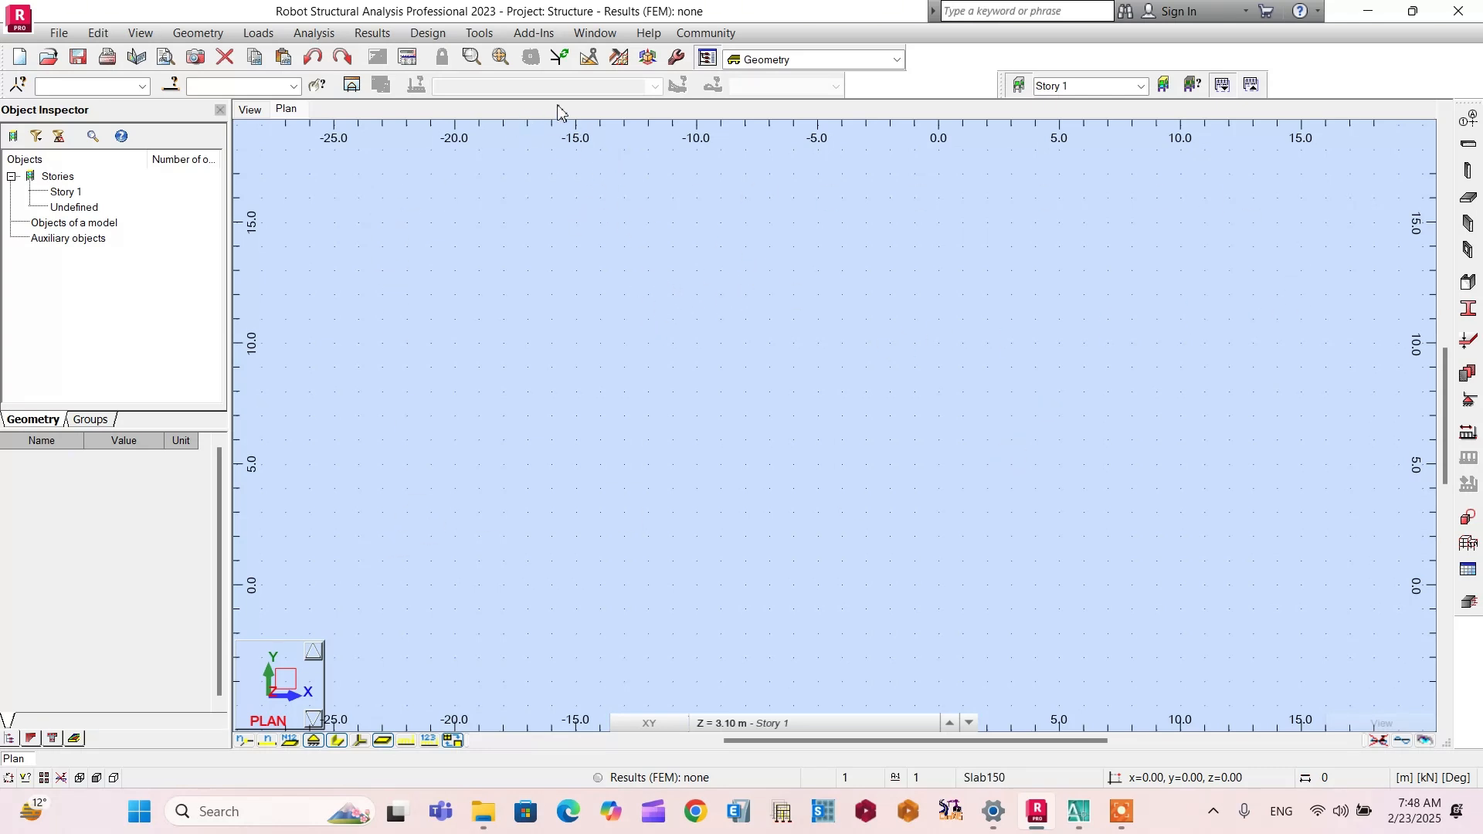
# Step: Review the desktop settings in the program Preferences and close them without changes
pyautogui.click(479, 34)
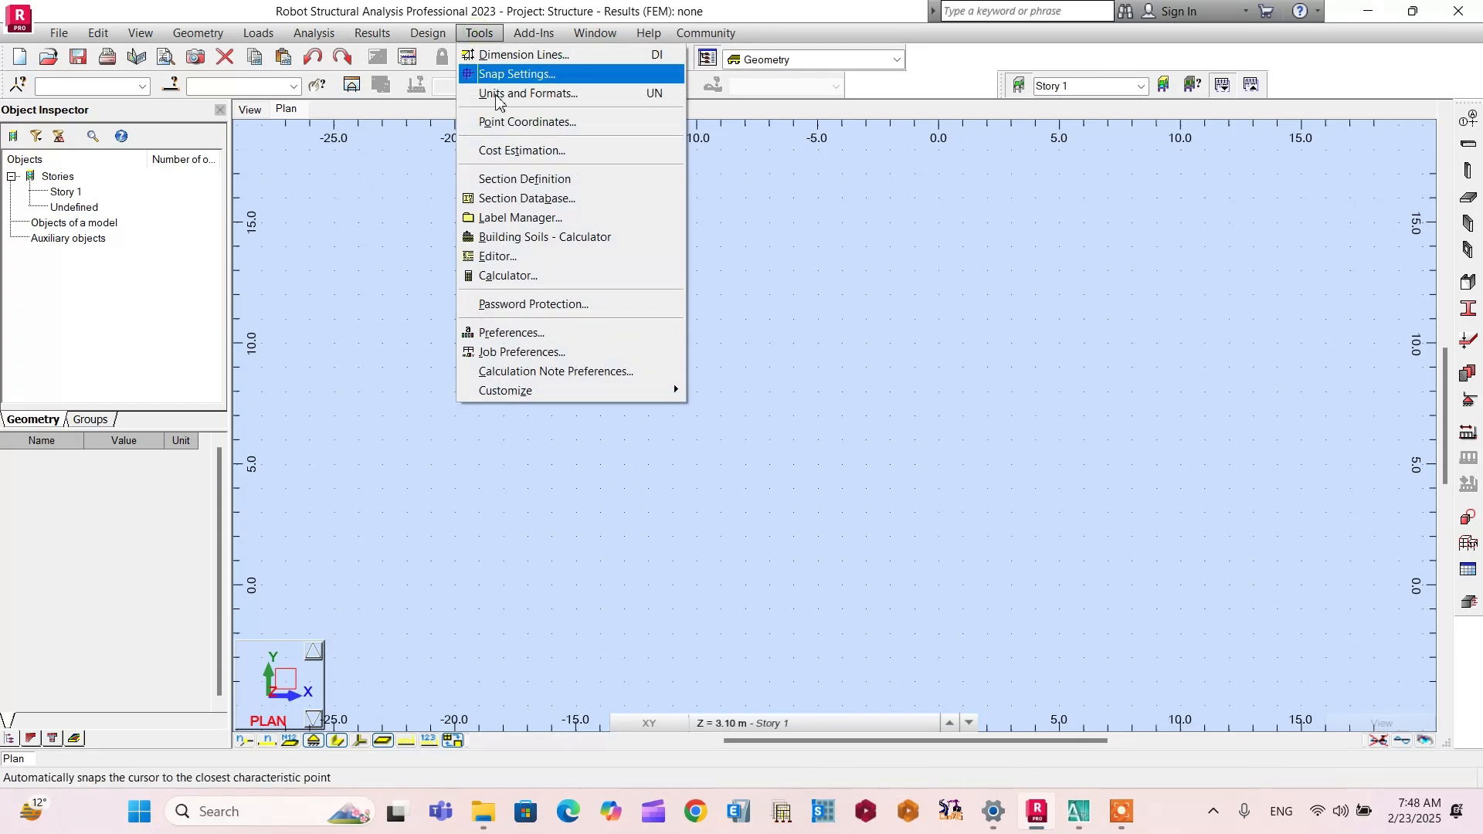
pyautogui.click(537, 332)
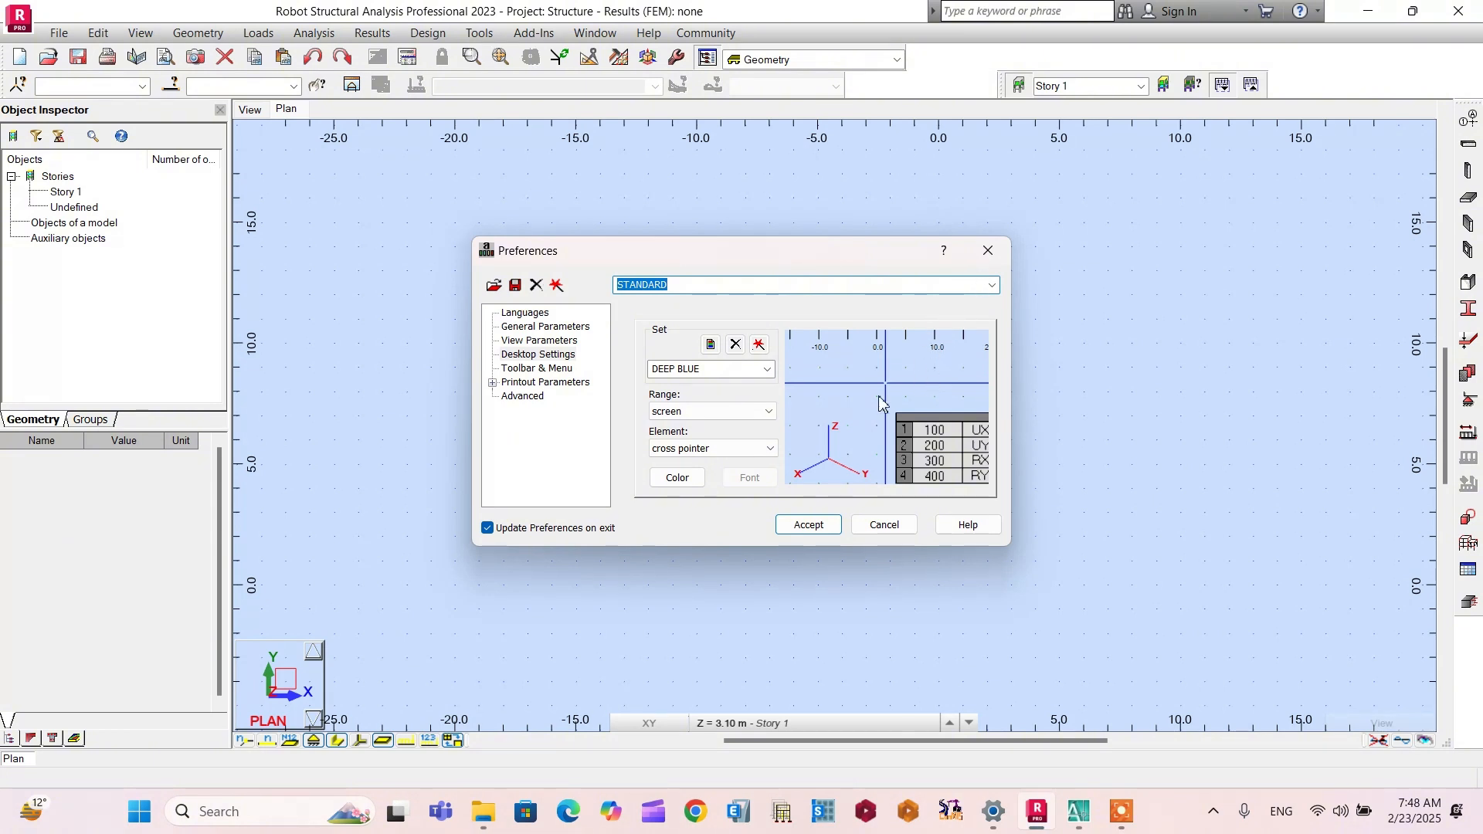
pyautogui.click(982, 252)
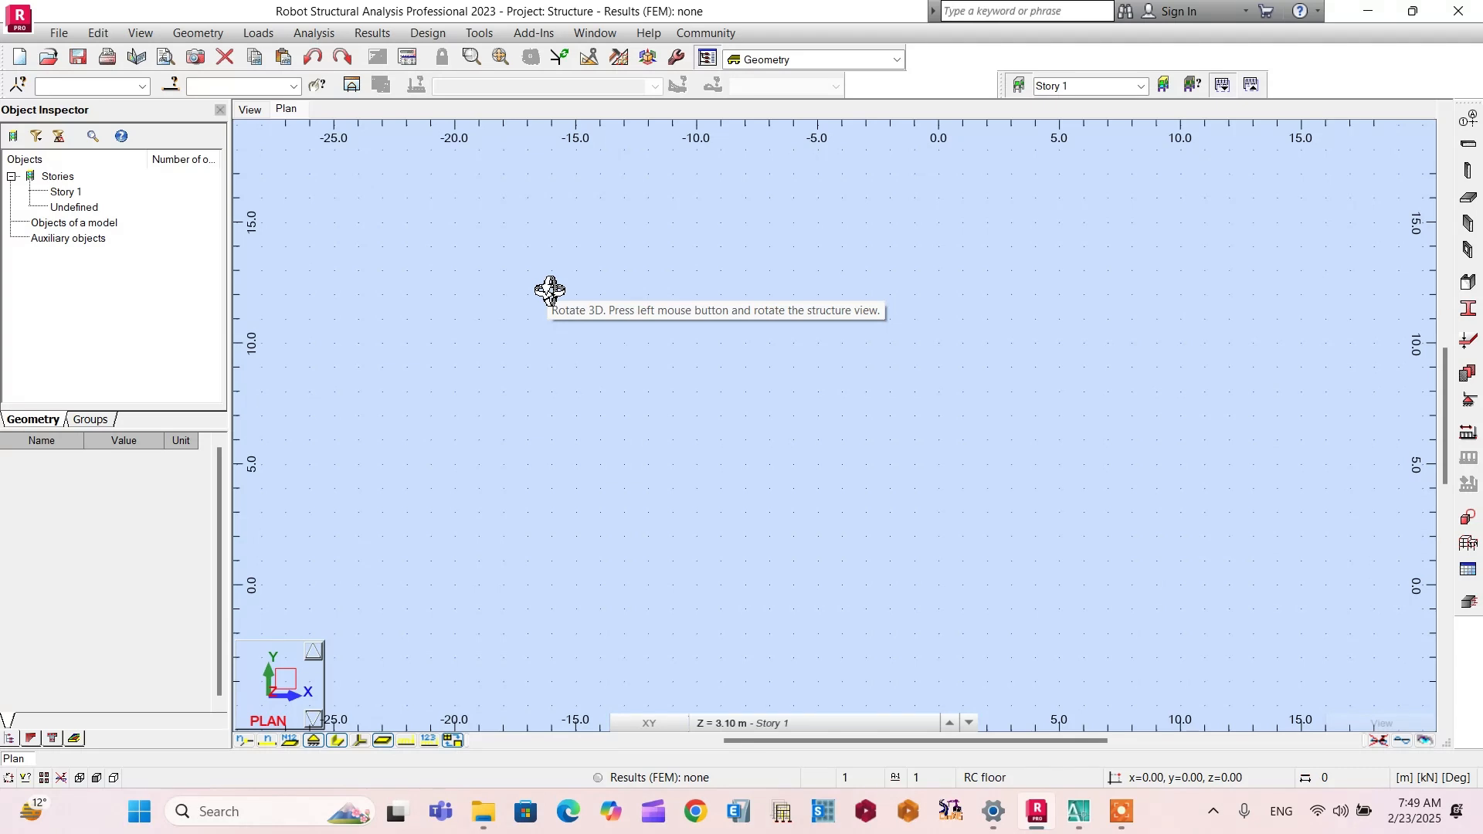
# Step: In Job Preferences, set the unit for section dimensions to mm
pyautogui.click(480, 34)
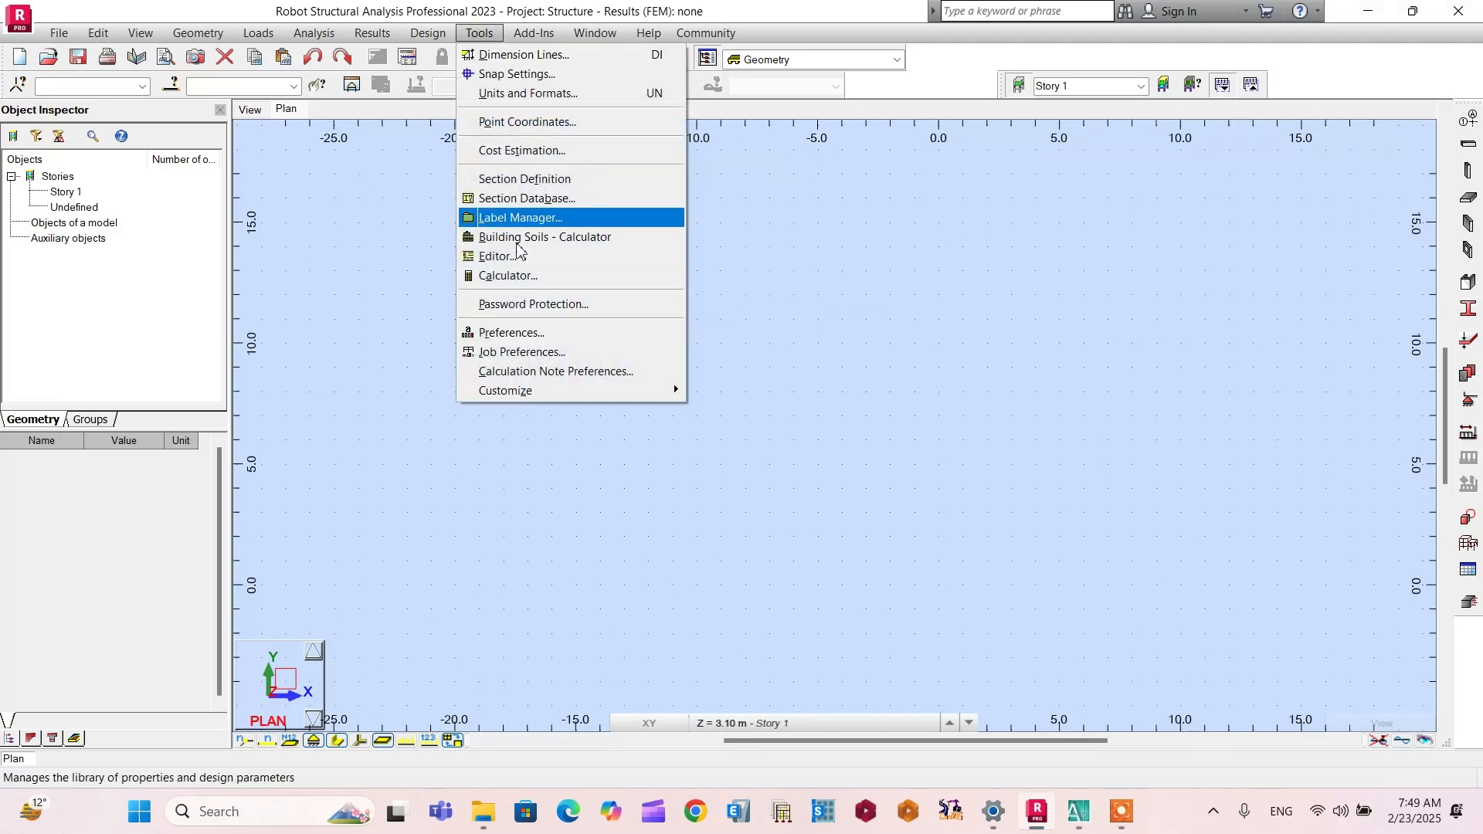
pyautogui.click(549, 352)
pyautogui.moveTo(603, 260); pyautogui.dragTo(565, 228)
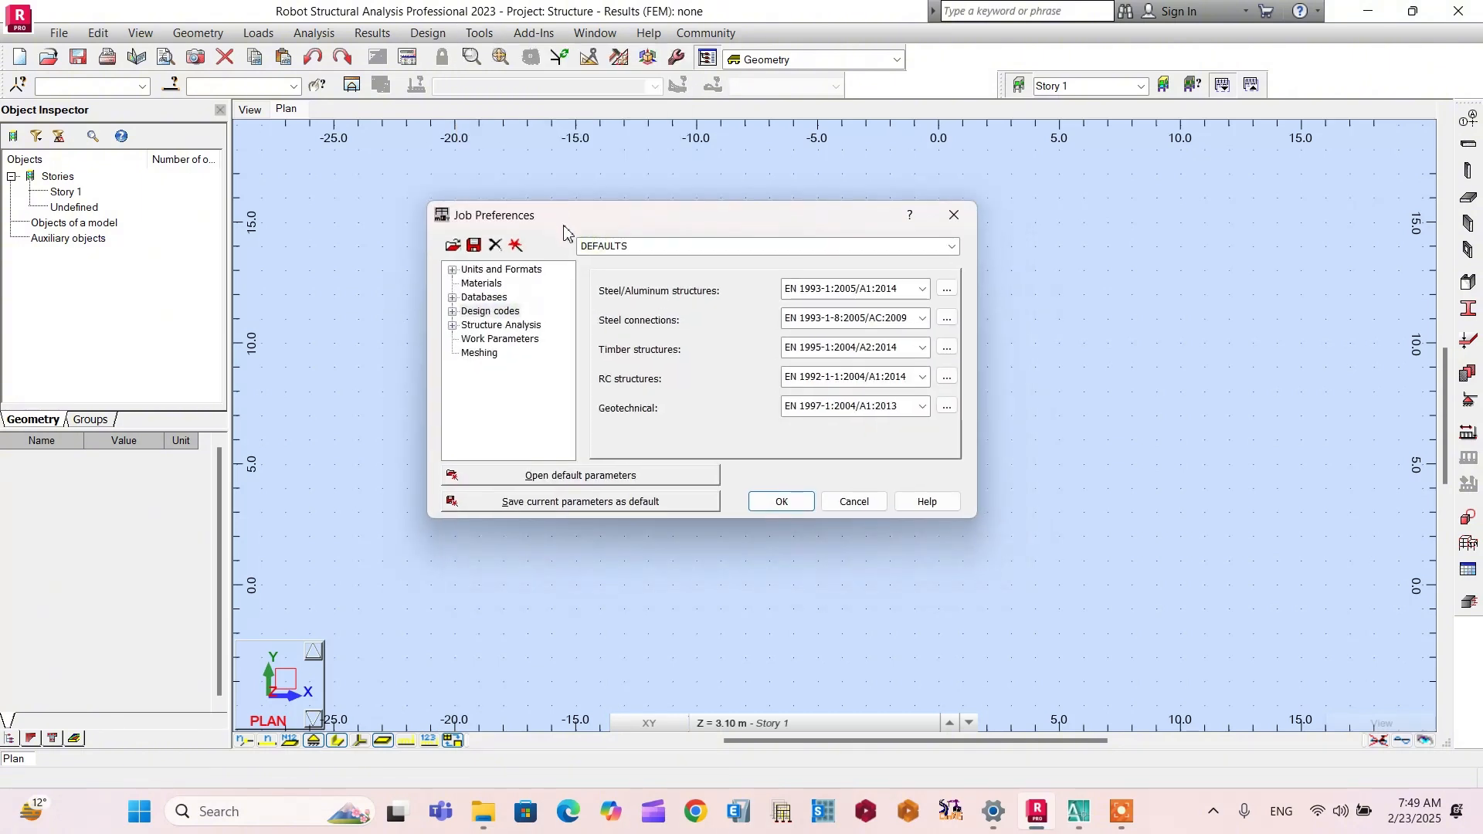
pyautogui.click(453, 270)
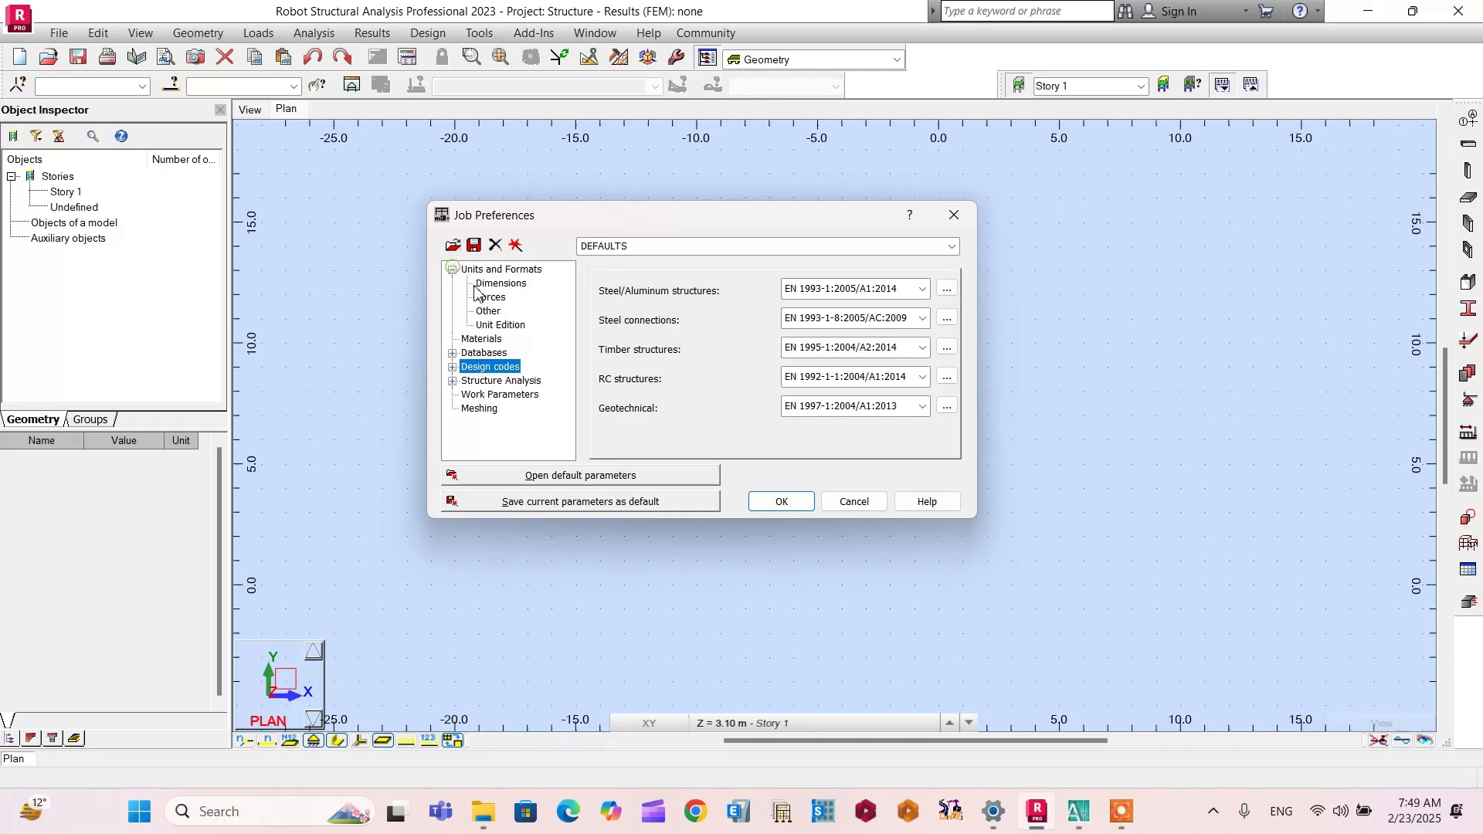
pyautogui.click(510, 285)
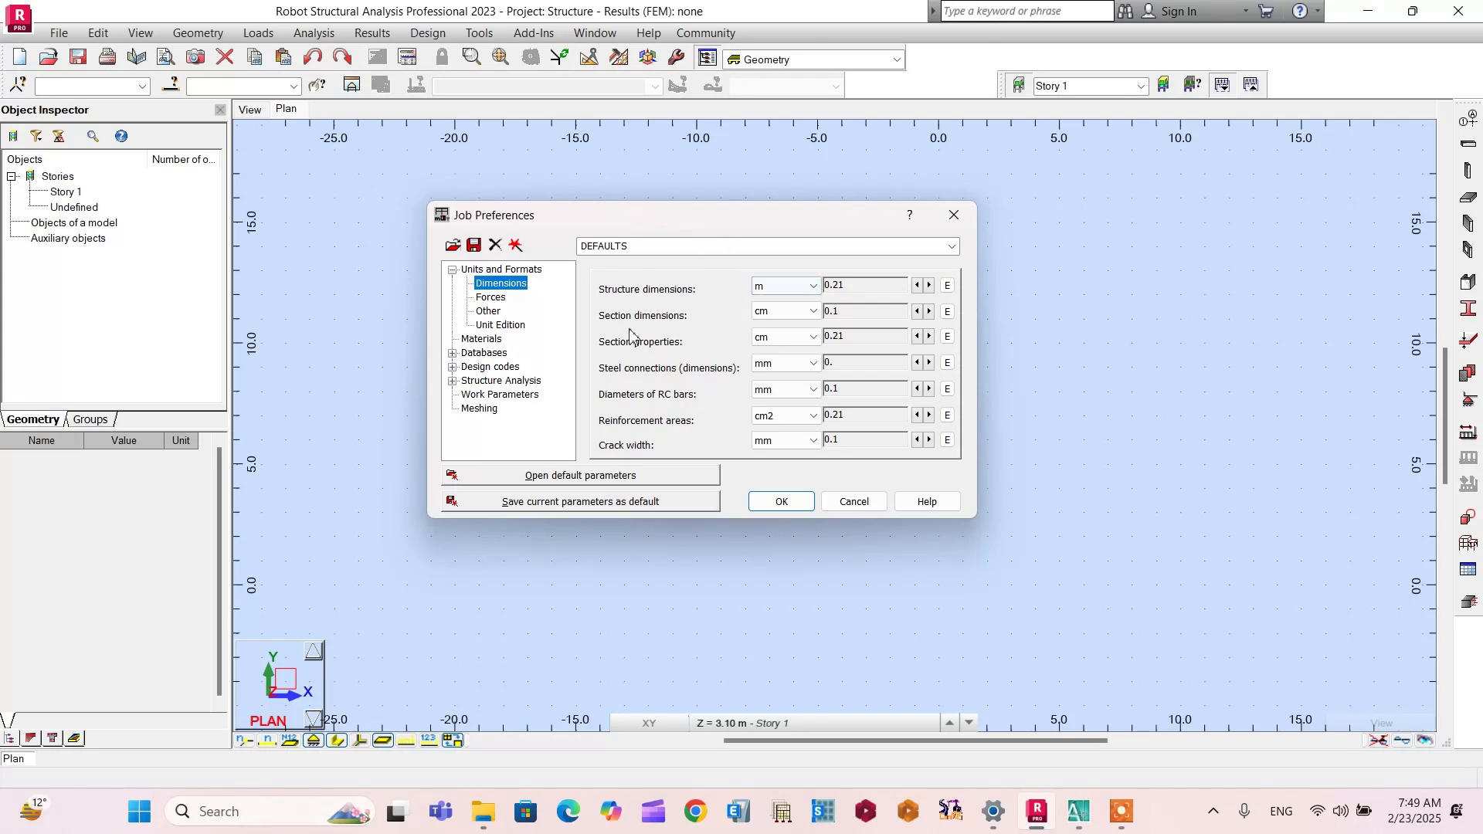
pyautogui.click(785, 314)
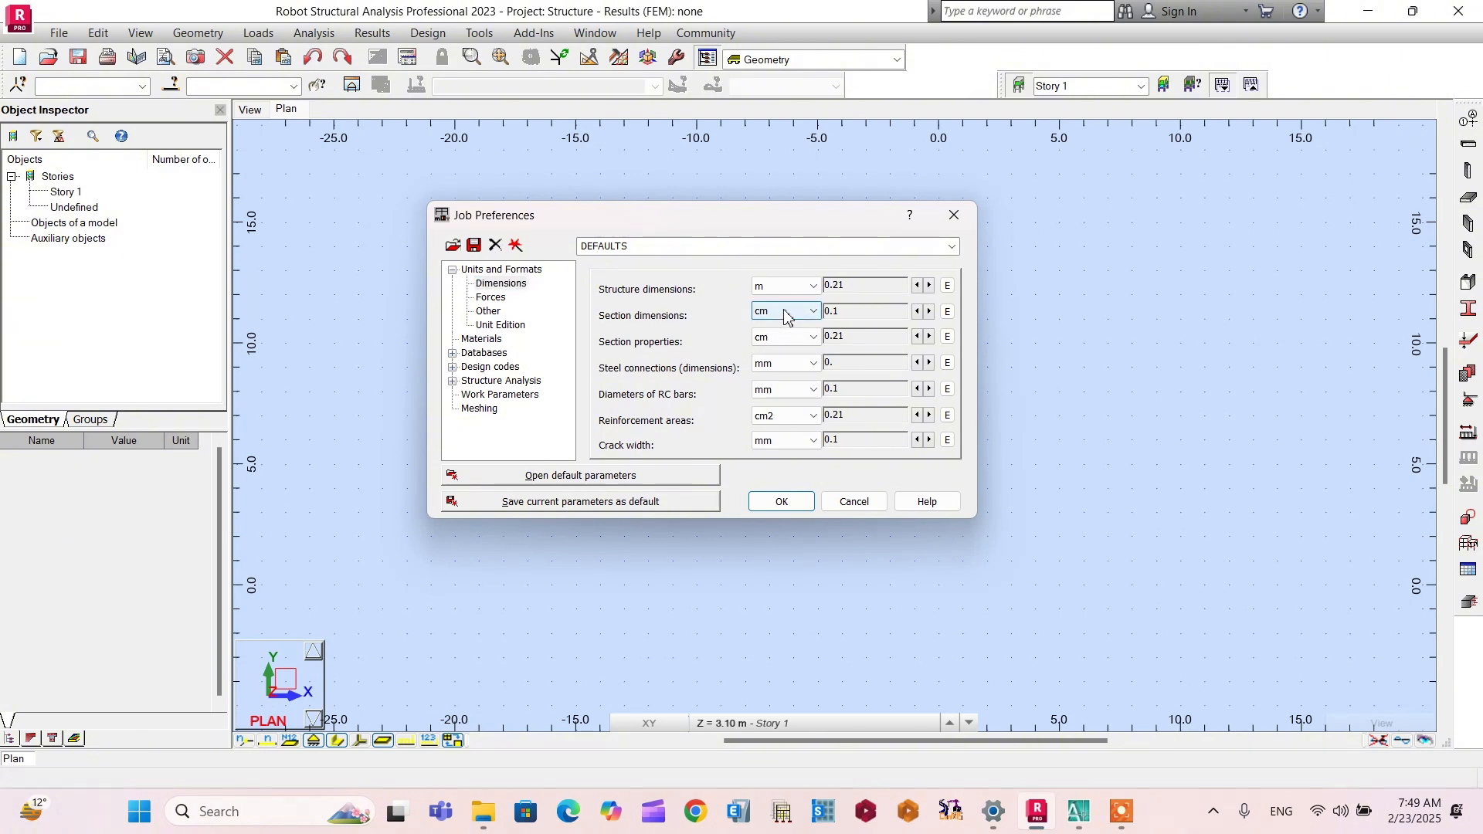
pyautogui.click(785, 314)
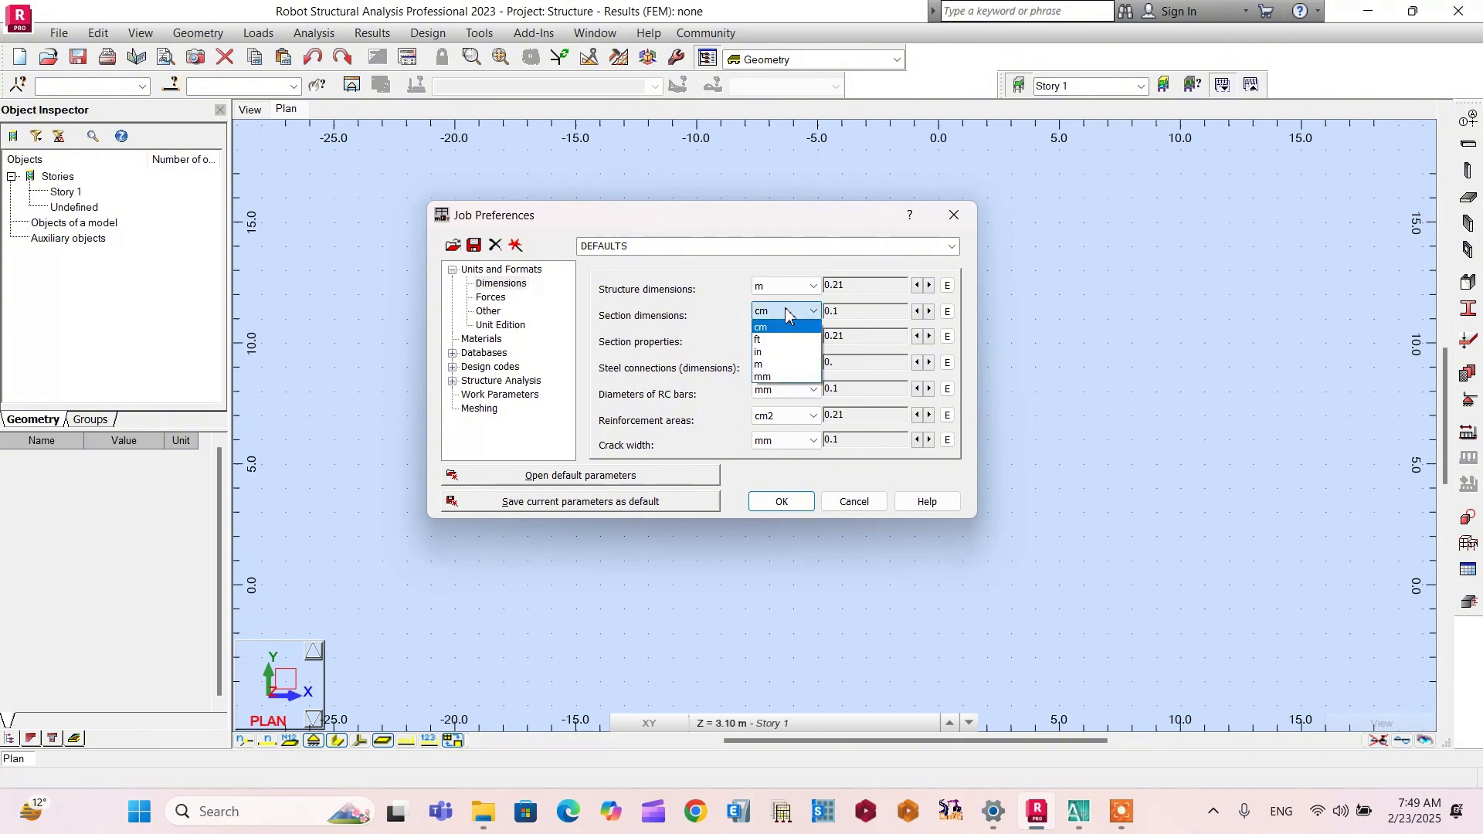
pyautogui.click(768, 377)
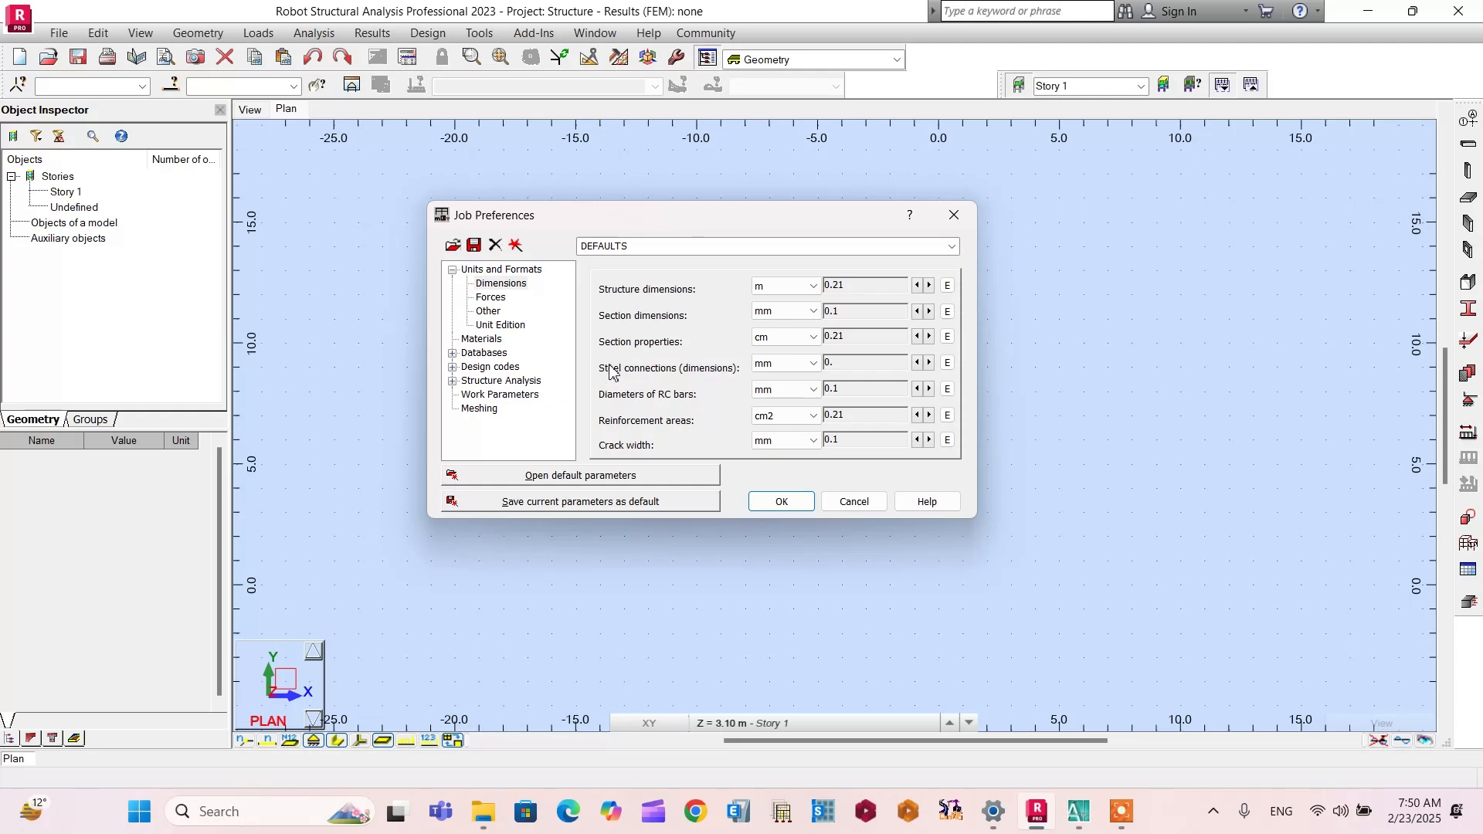
# Step: Set the section properties unit to mm and the reinforcement areas unit to mm2
pyautogui.click(782, 338)
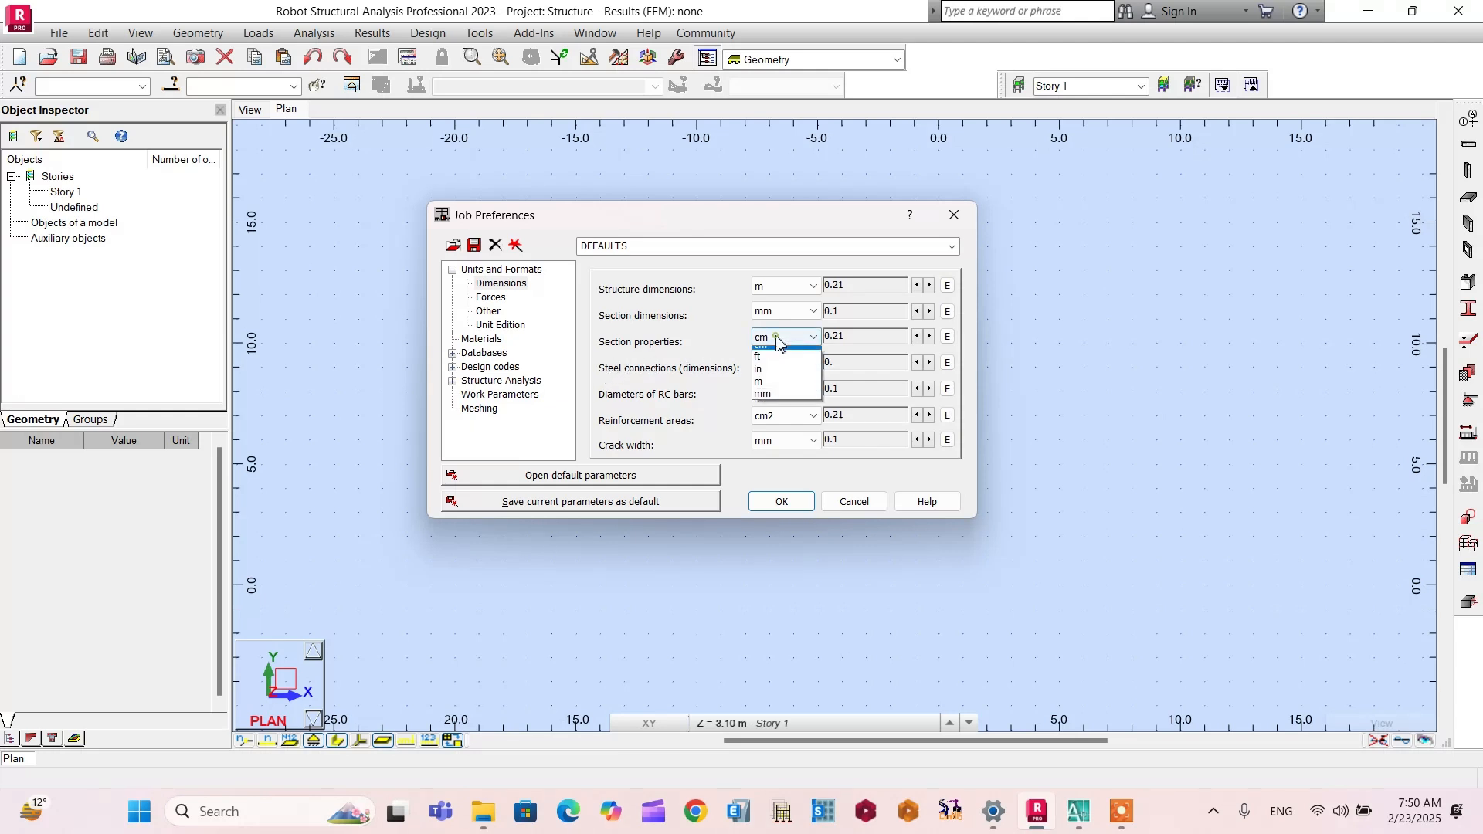
pyautogui.click(774, 403)
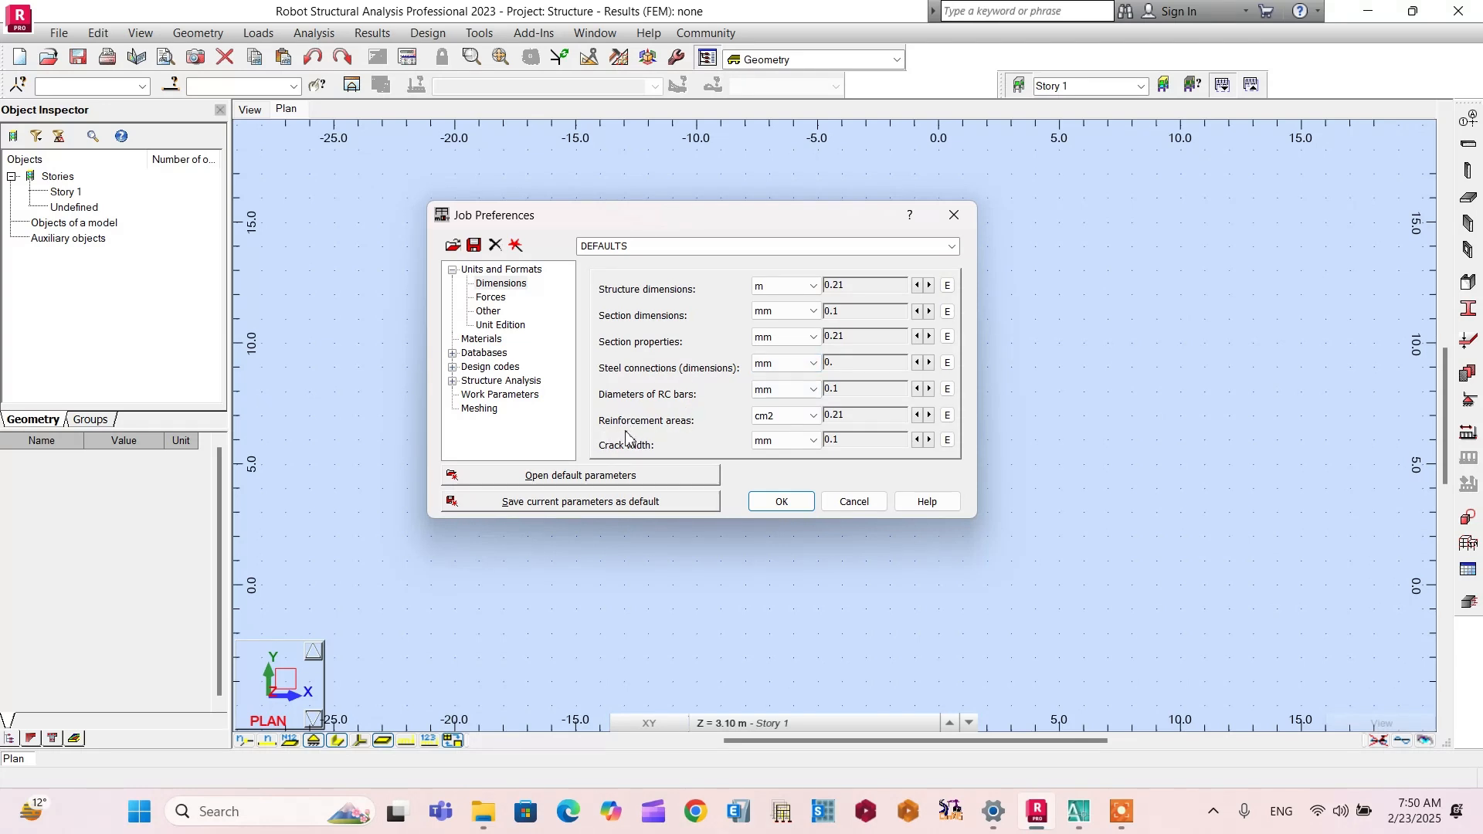
pyautogui.click(803, 417)
pyautogui.click(780, 483)
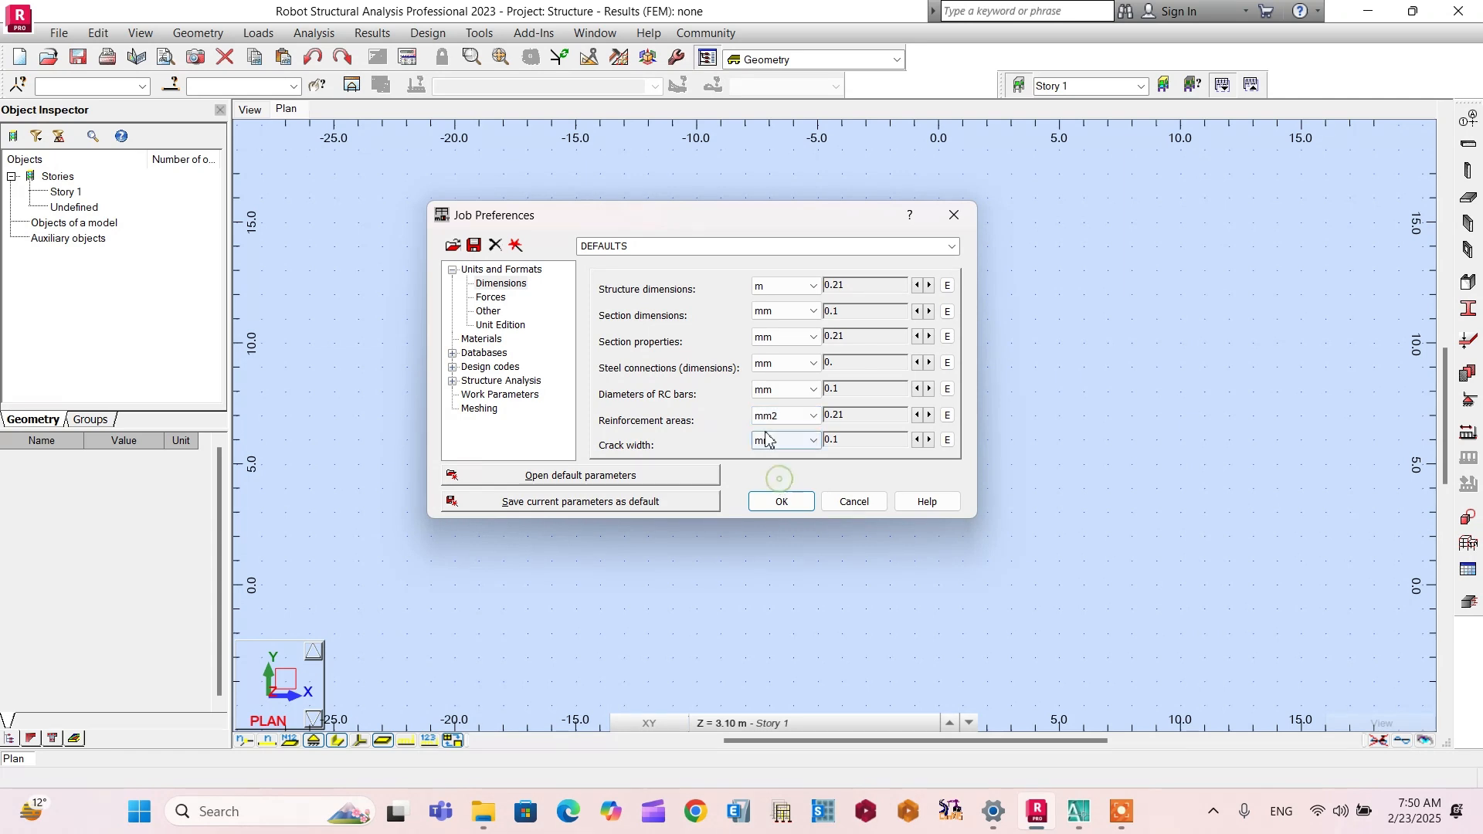
# Step: Check the force units and select Eurocode as the materials set in Job Preferences
pyautogui.click(491, 298)
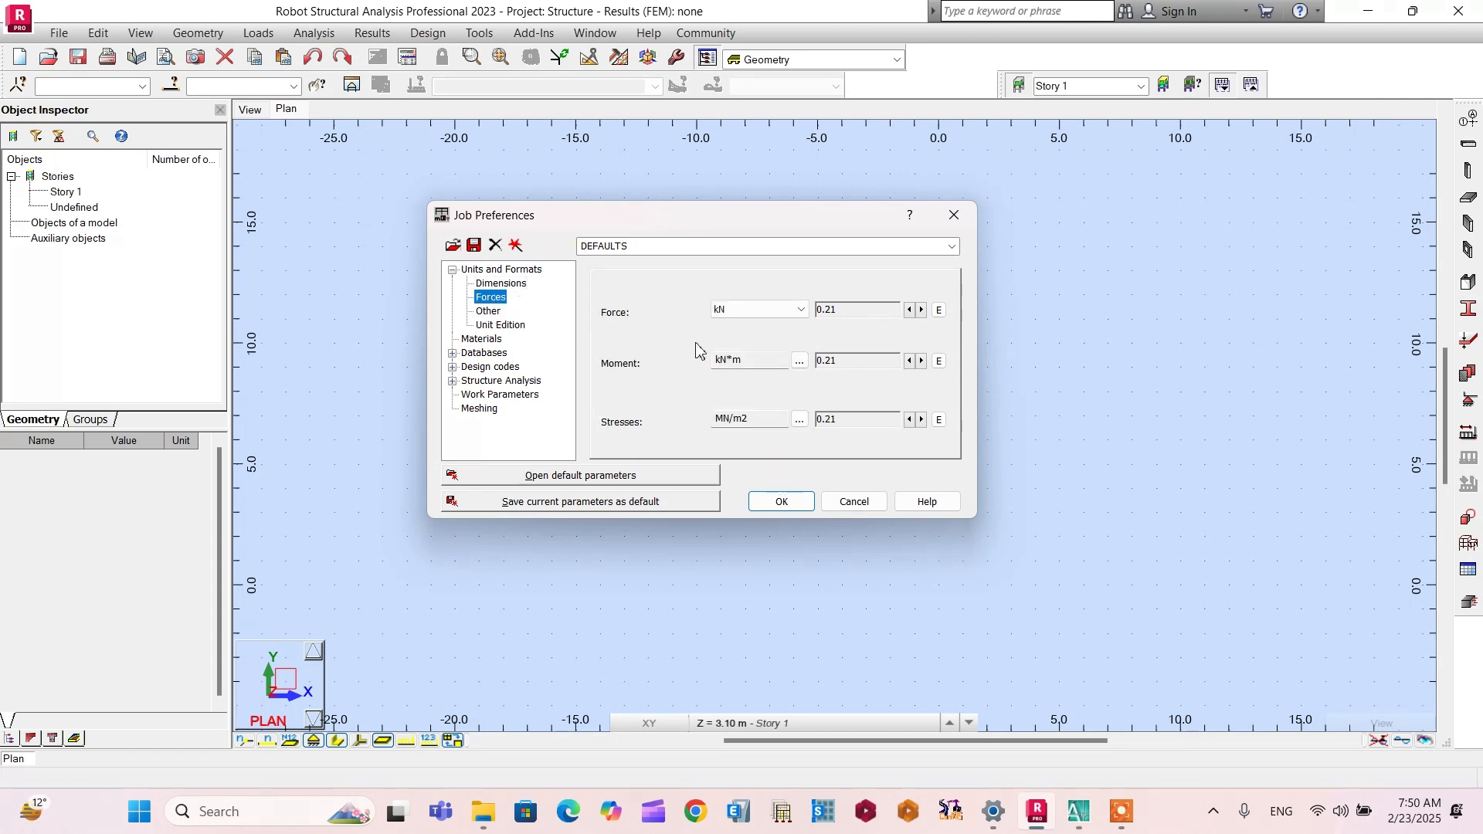
pyautogui.click(473, 340)
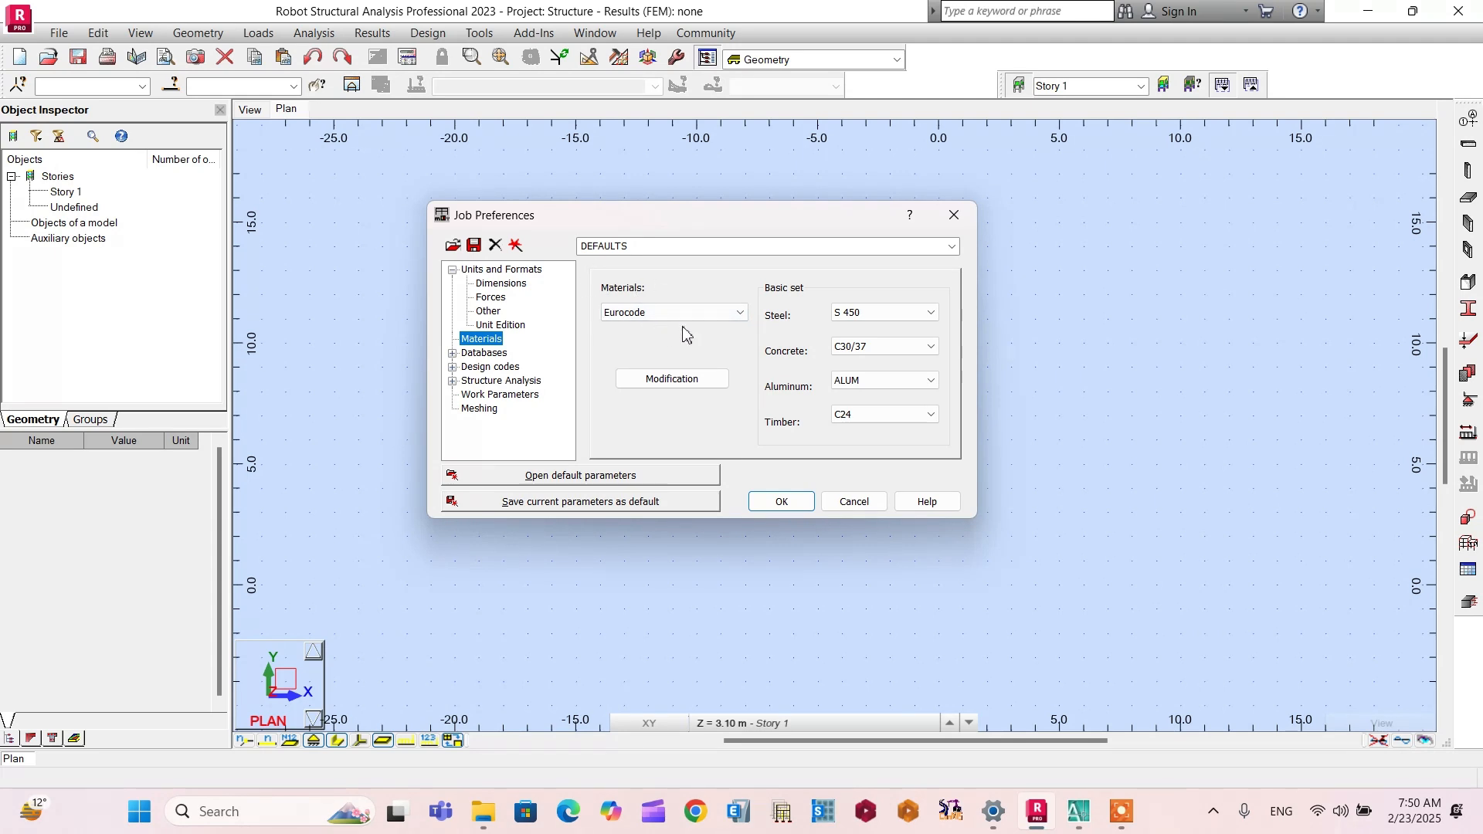
pyautogui.click(740, 312)
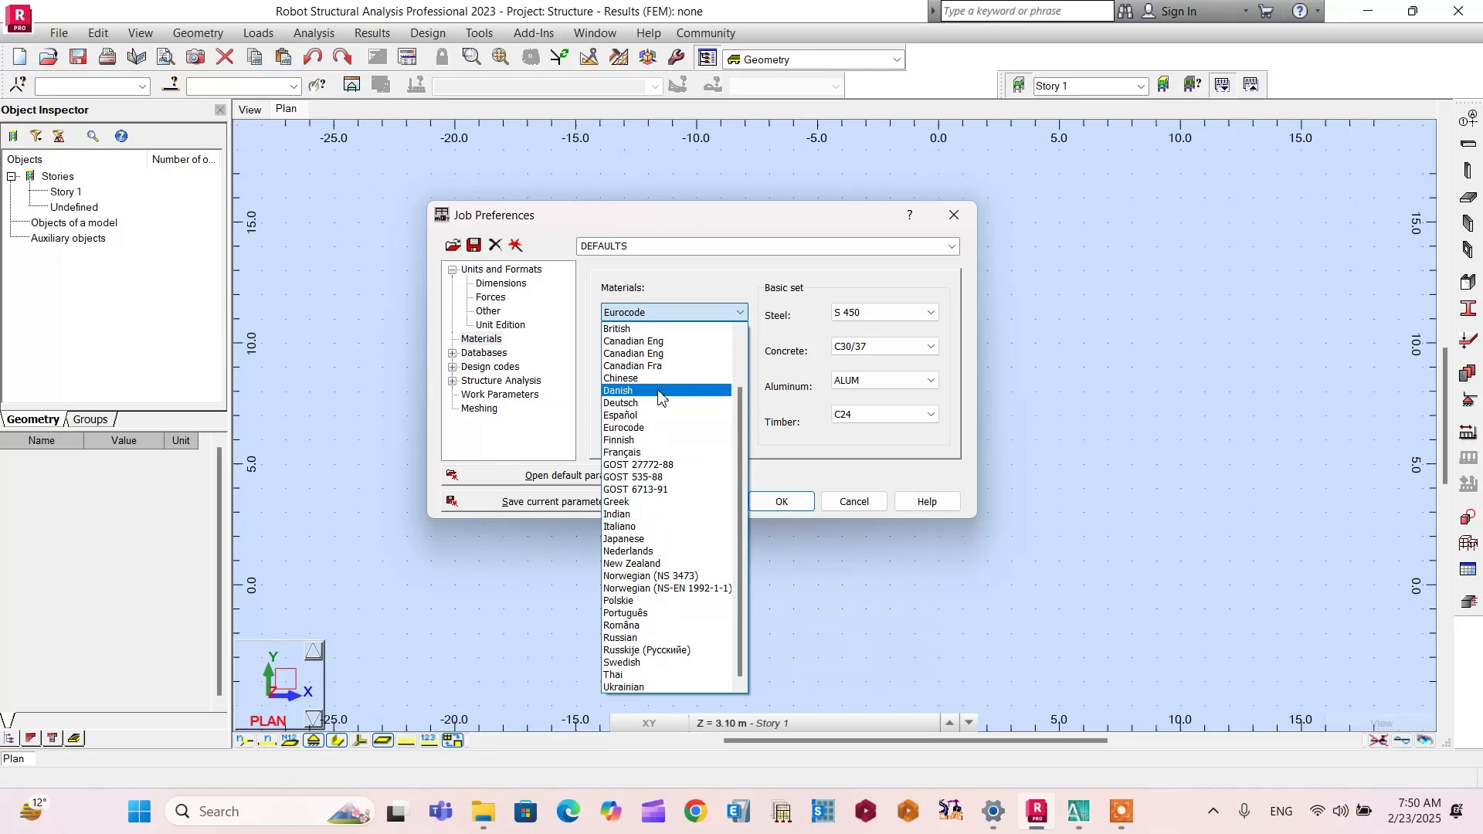
pyautogui.click(647, 428)
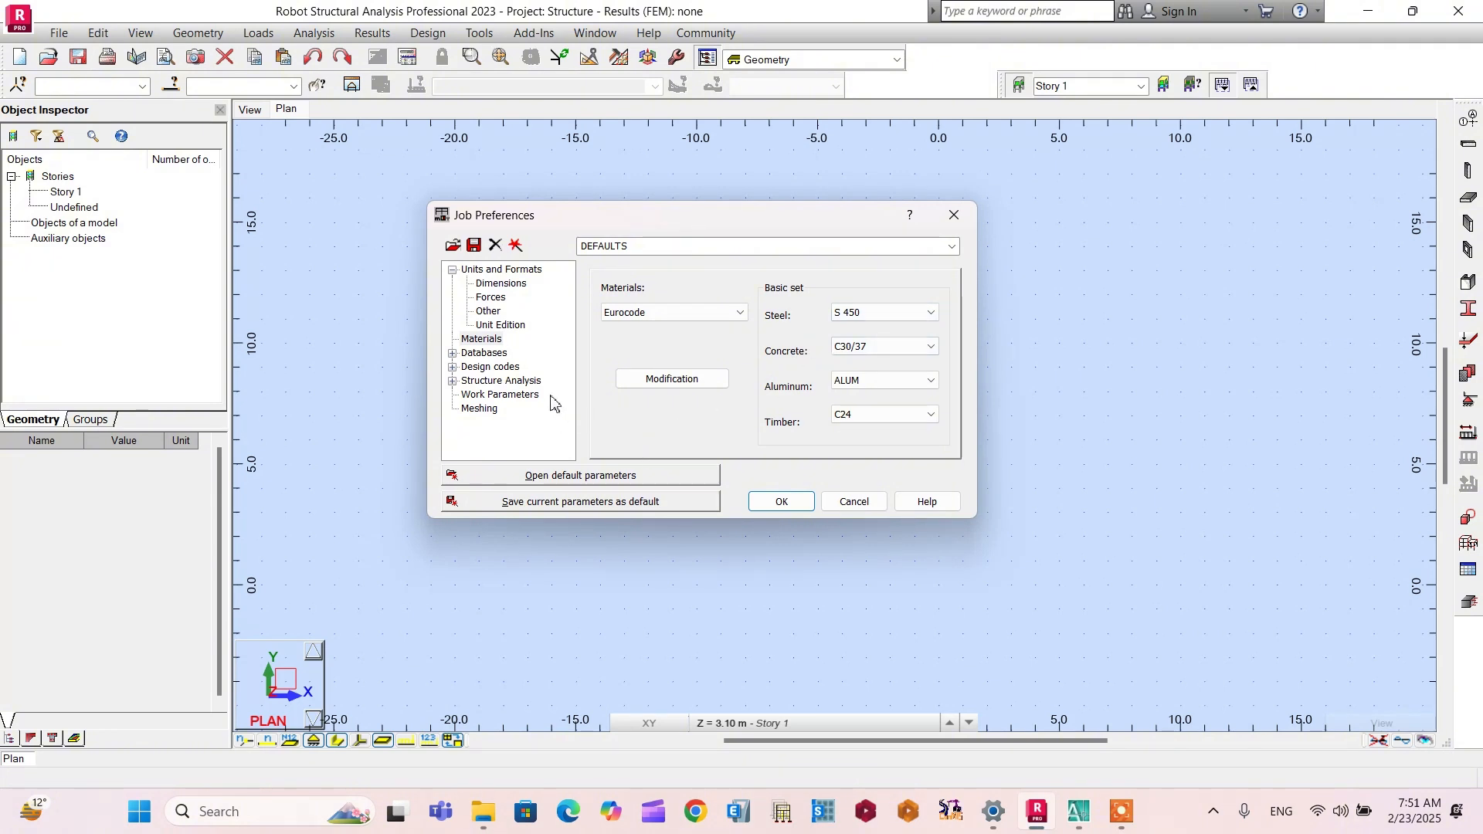
# Step: Review the reinforcing bars database and the default databases in Job Preferences
pyautogui.click(453, 354)
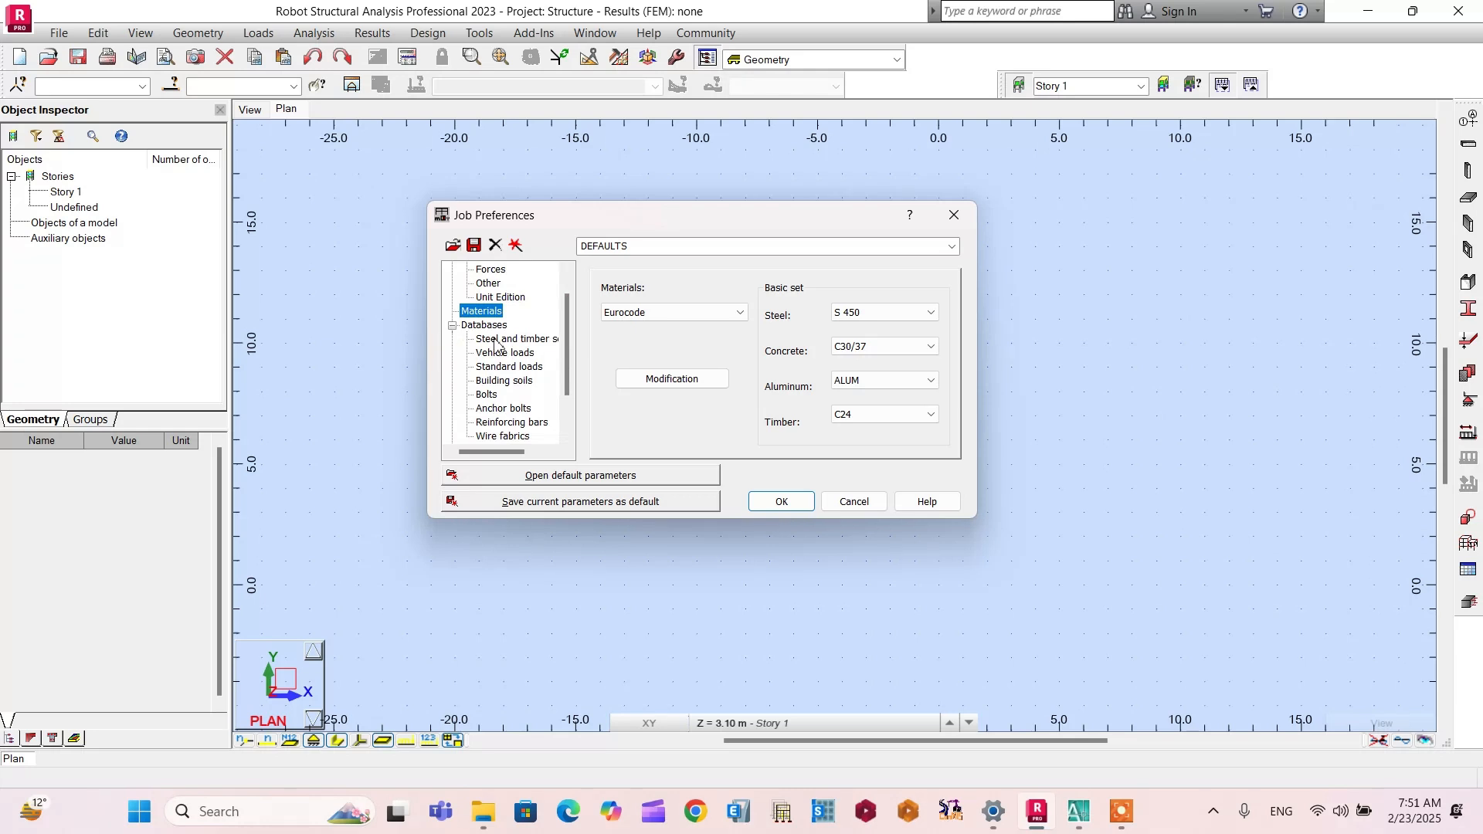
pyautogui.click(524, 424)
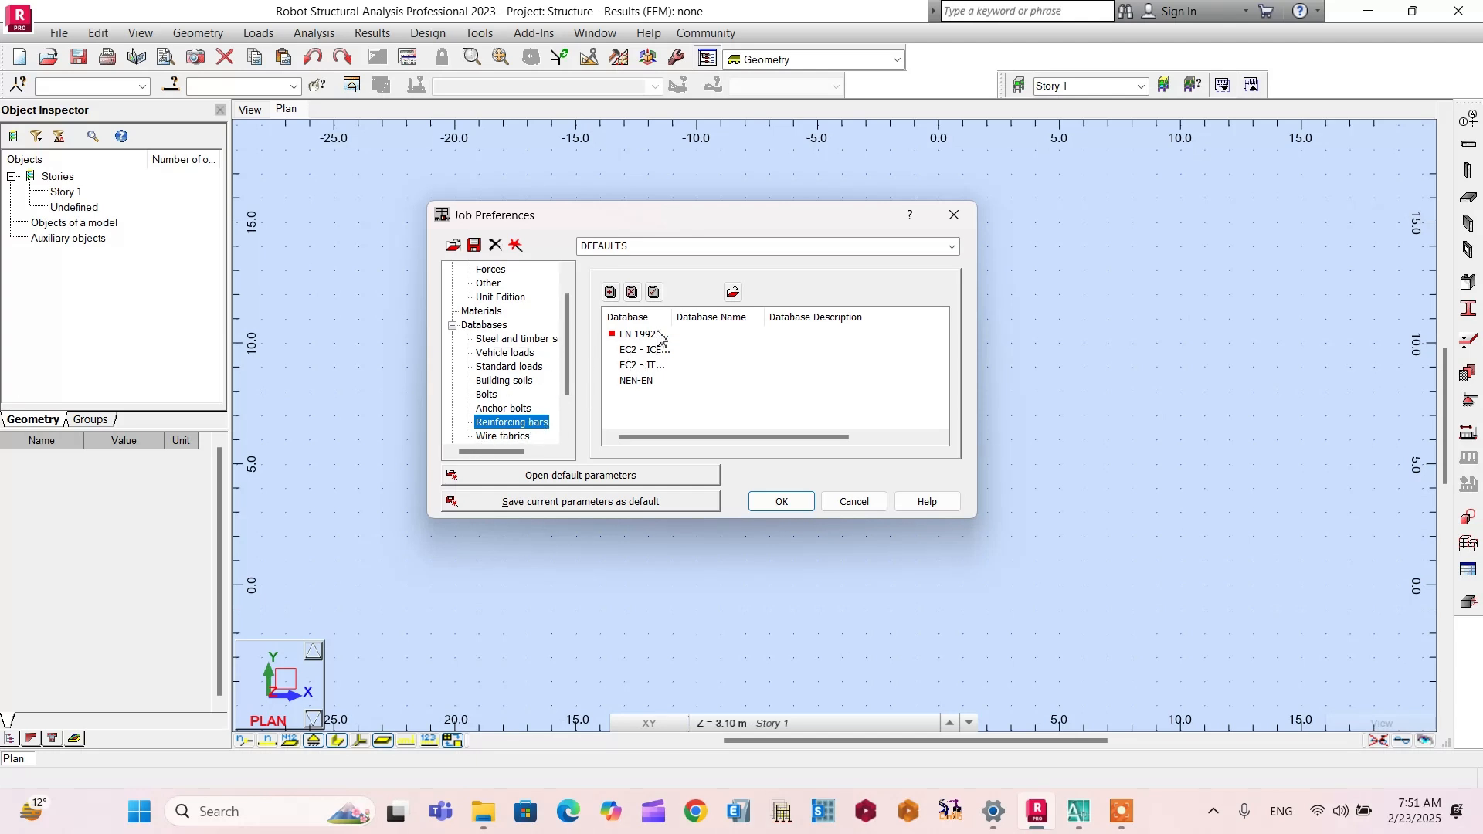
pyautogui.click(454, 326)
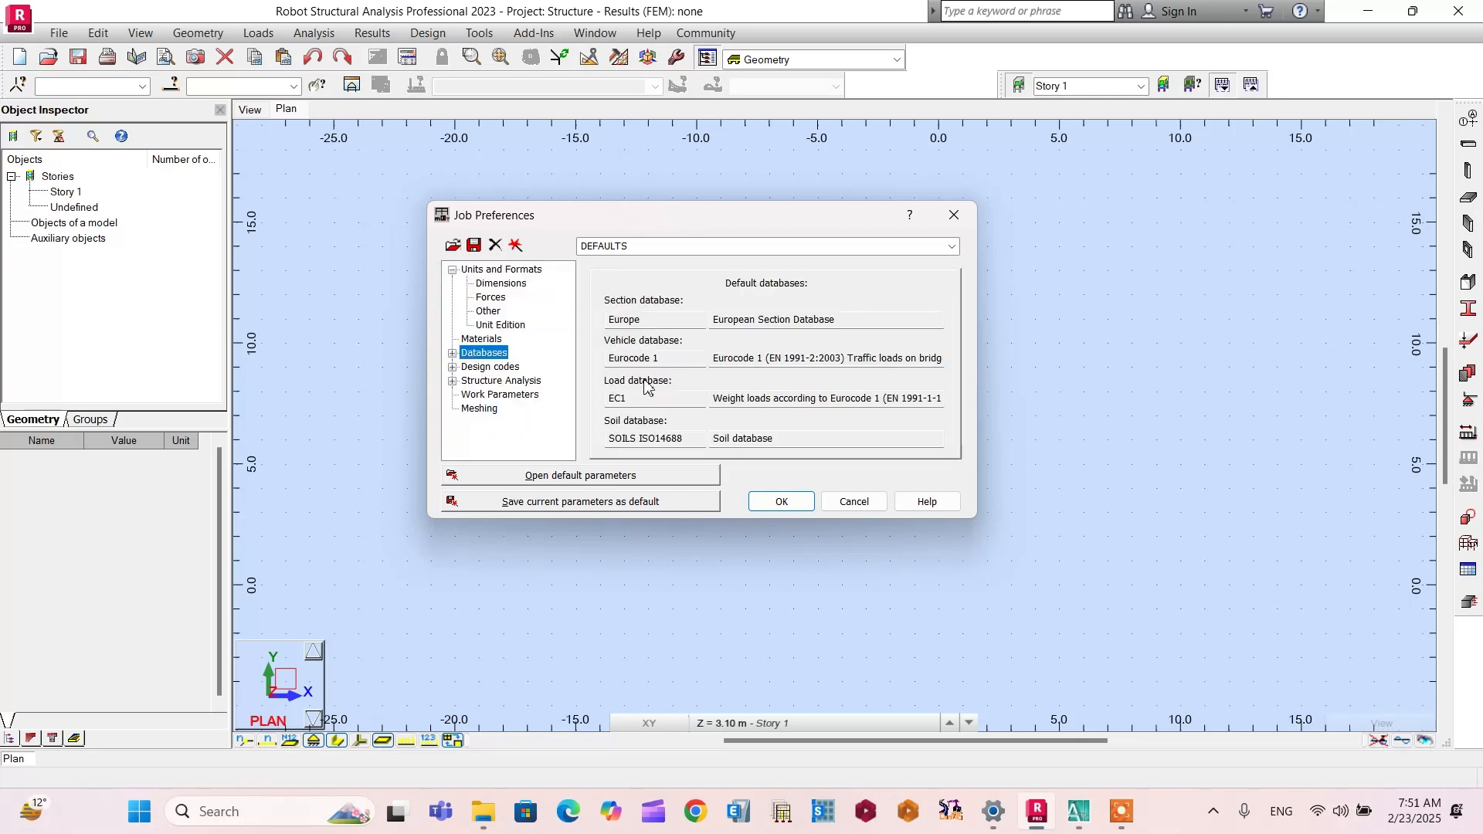
# Step: Check the design codes group in Job Preferences and accept the job settings
pyautogui.click(452, 368)
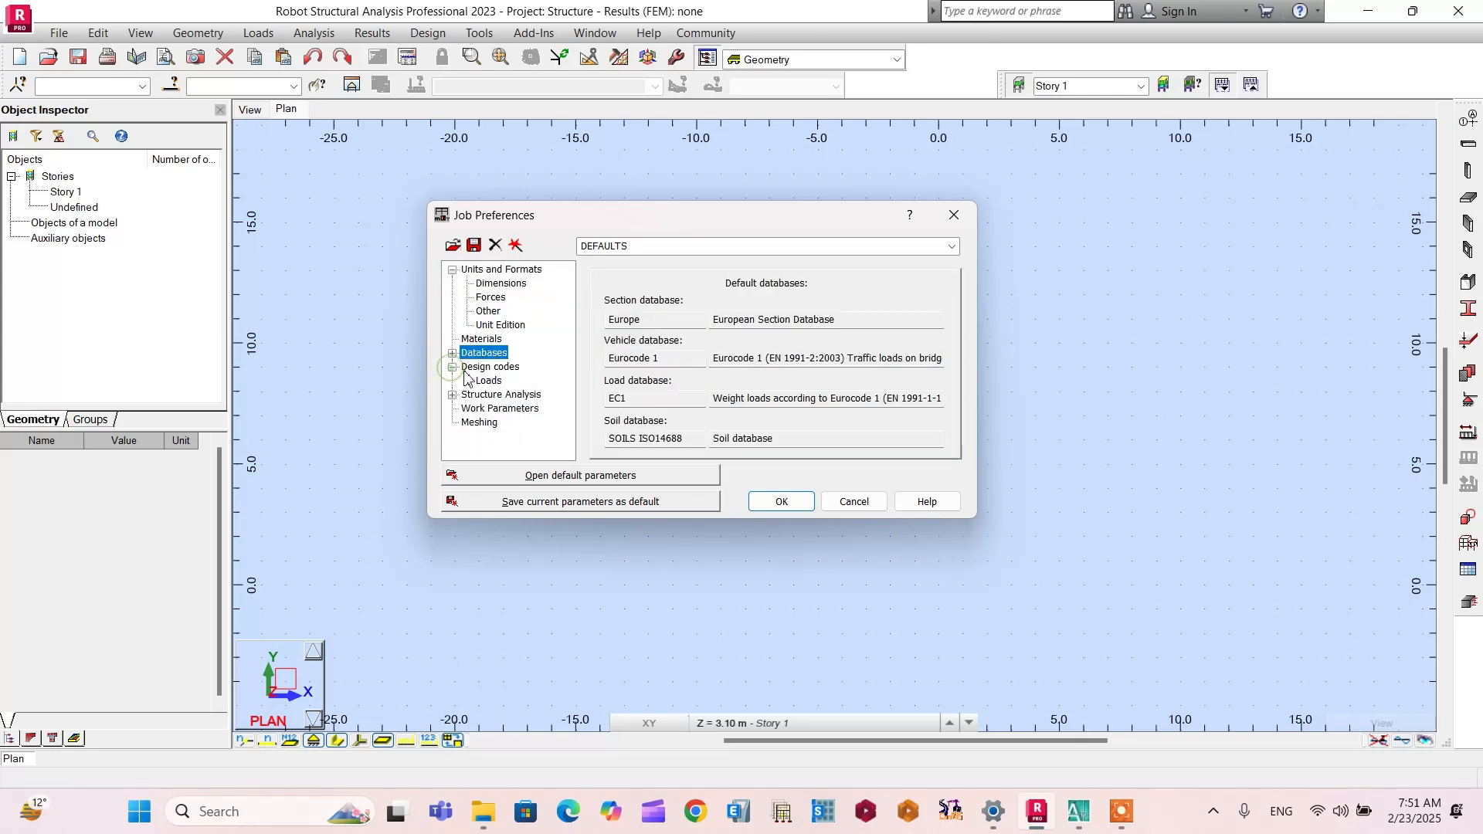
pyautogui.click(453, 368)
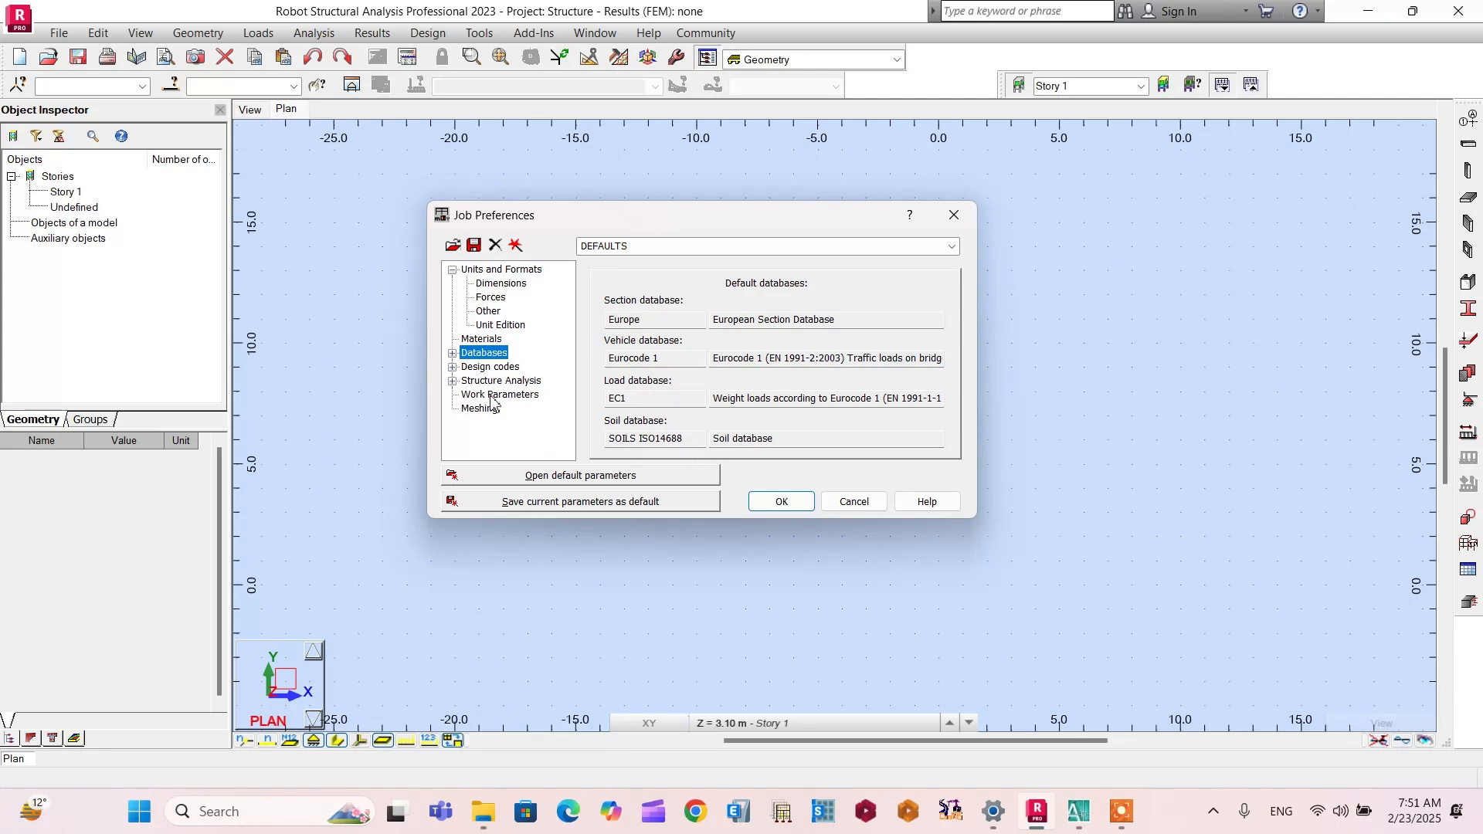
pyautogui.click(452, 367)
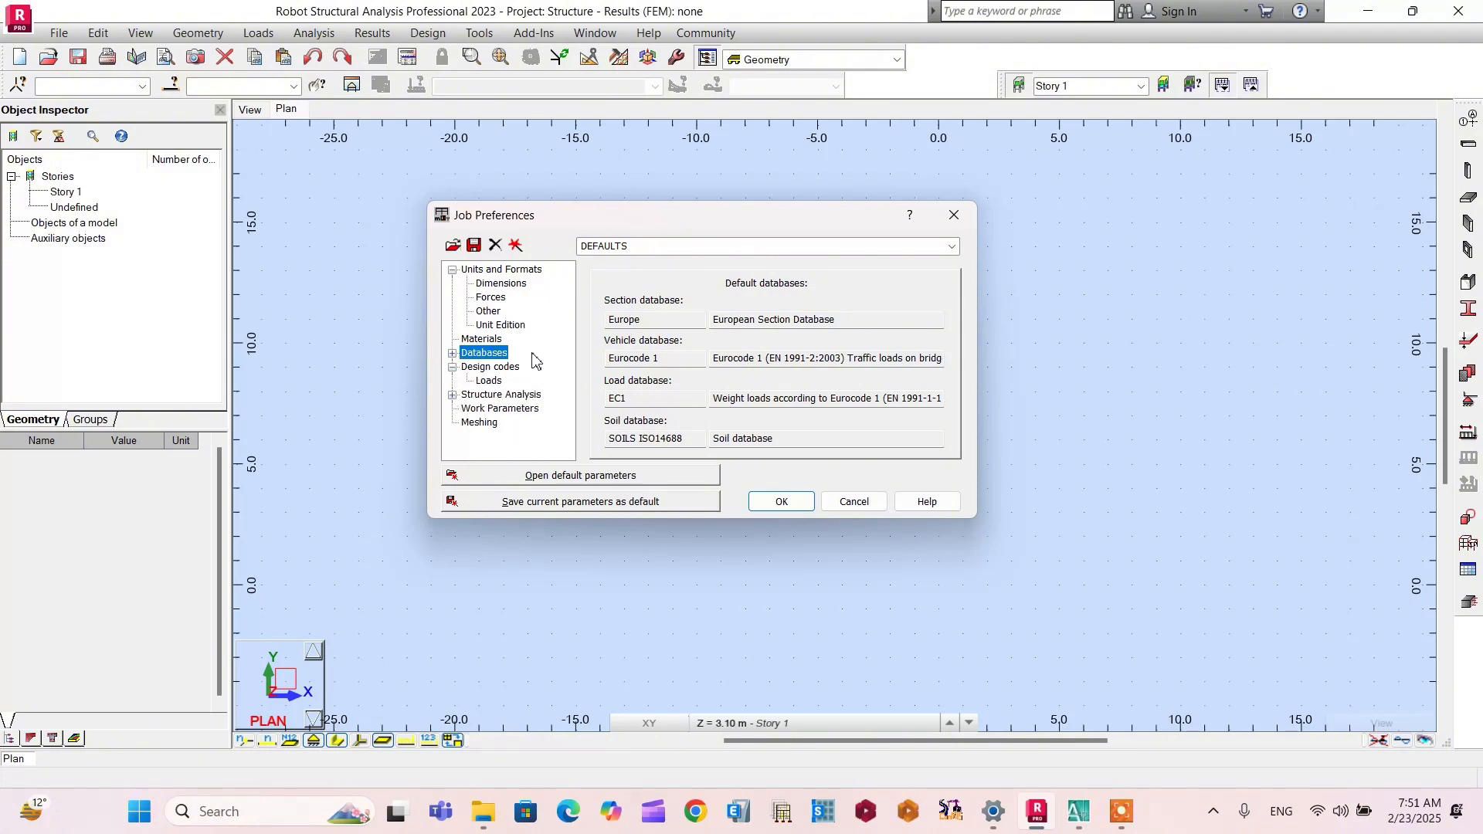
pyautogui.click(568, 476)
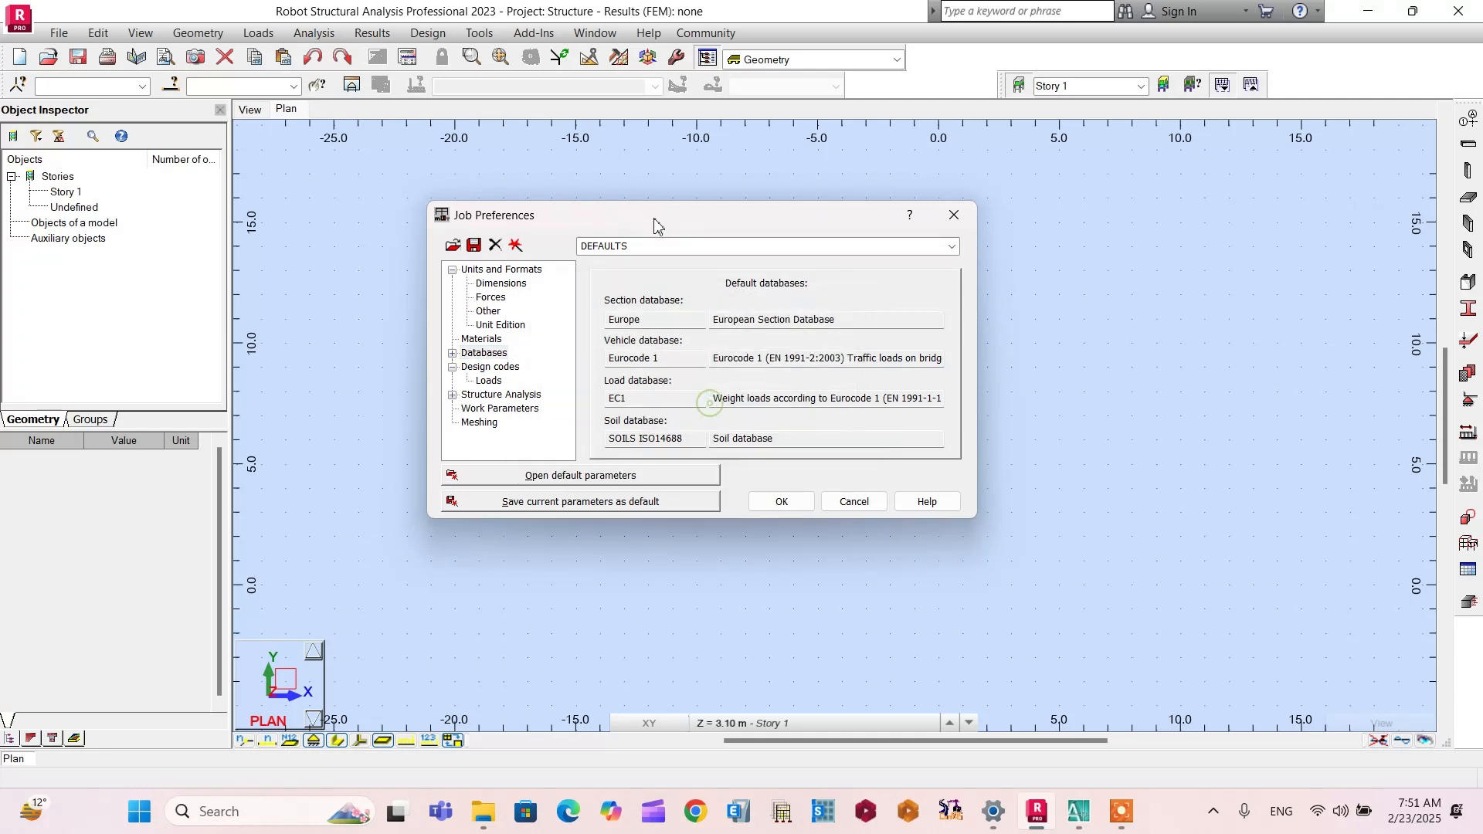
pyautogui.click(804, 498)
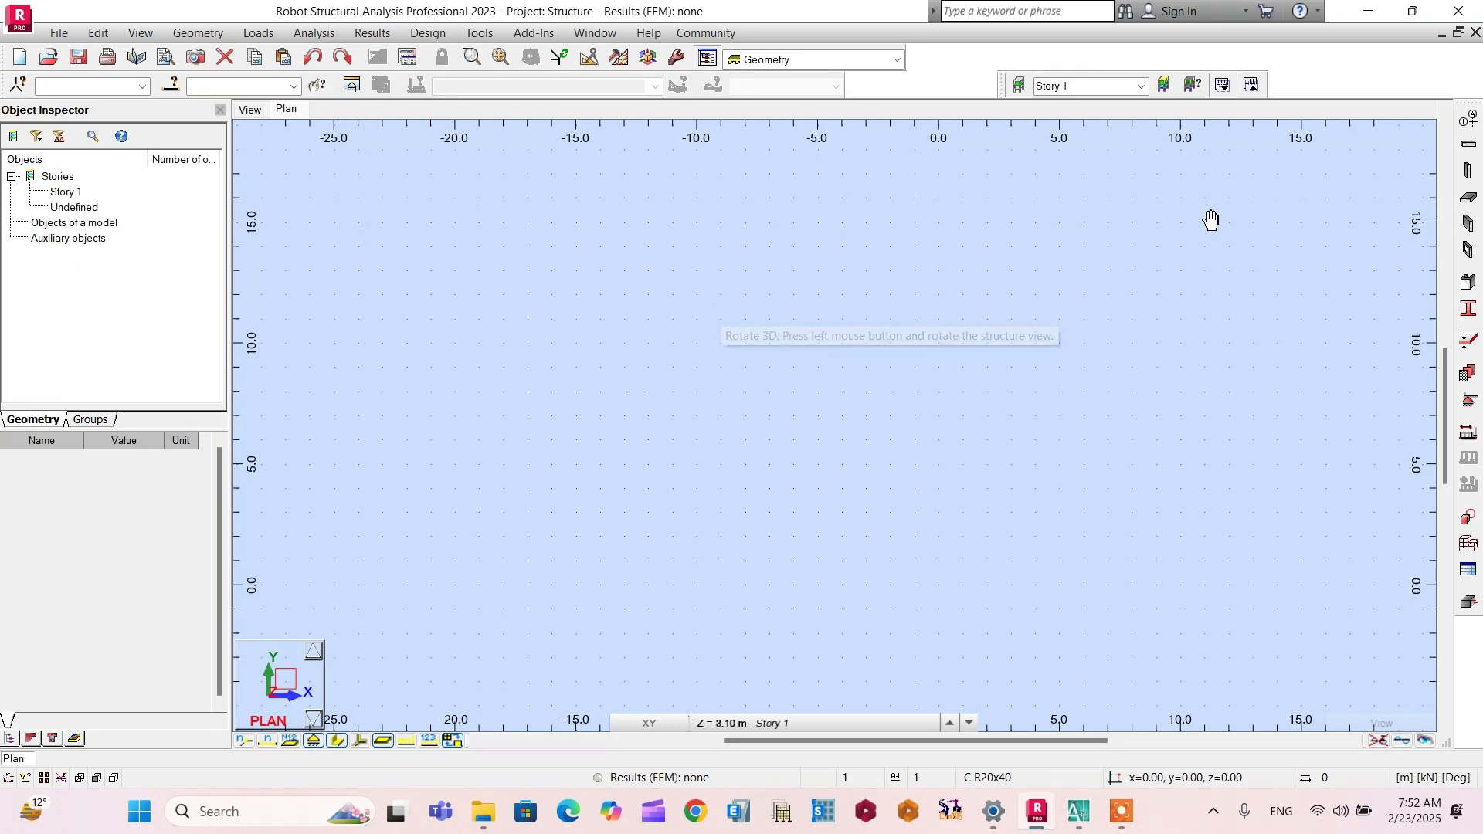
# Step: Open the Structural Axis definition for the Cartesian X direction
pyautogui.click(1467, 124)
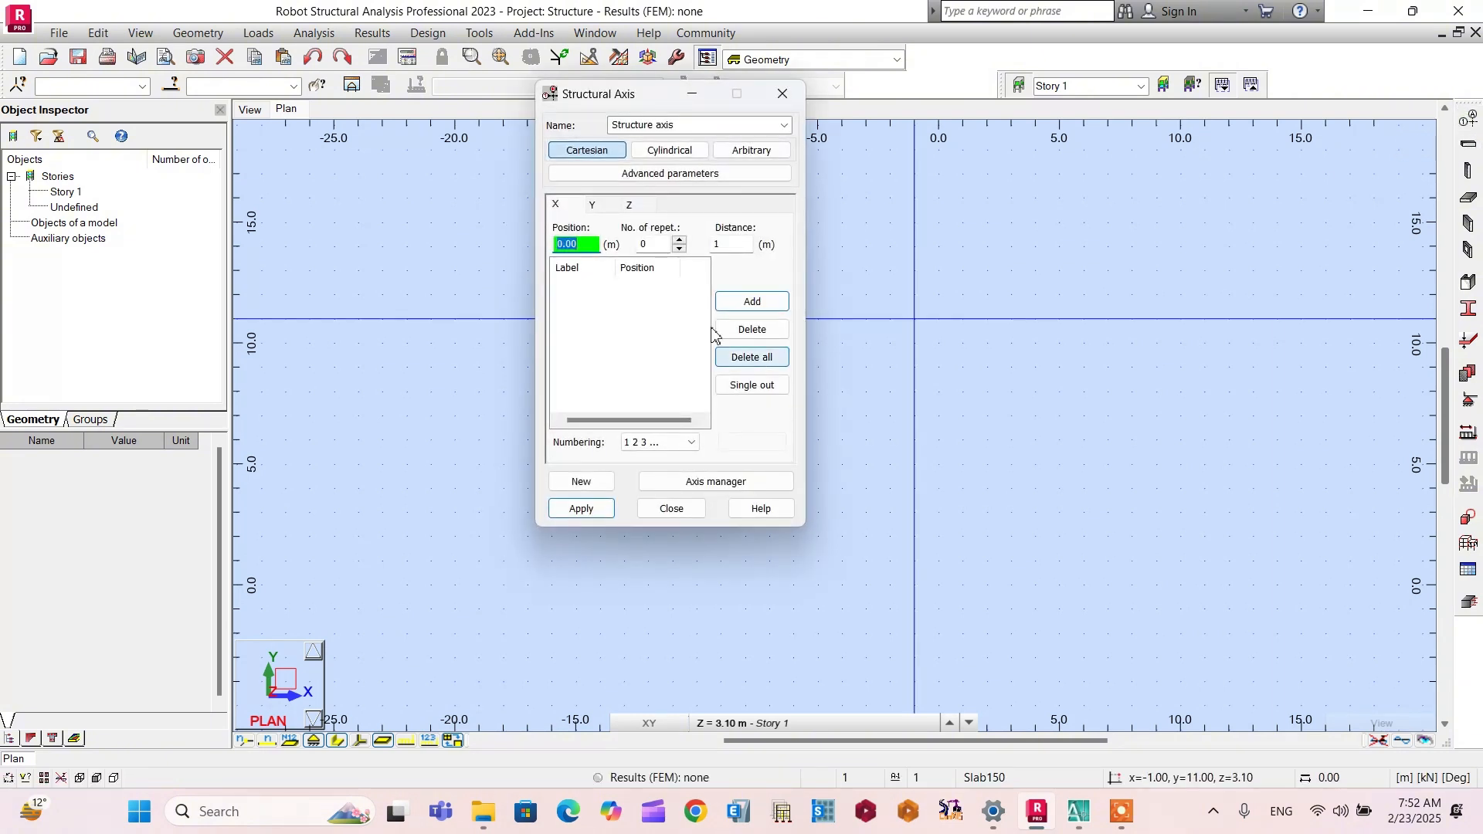
pyautogui.moveTo(612, 93); pyautogui.dragTo(579, 141)
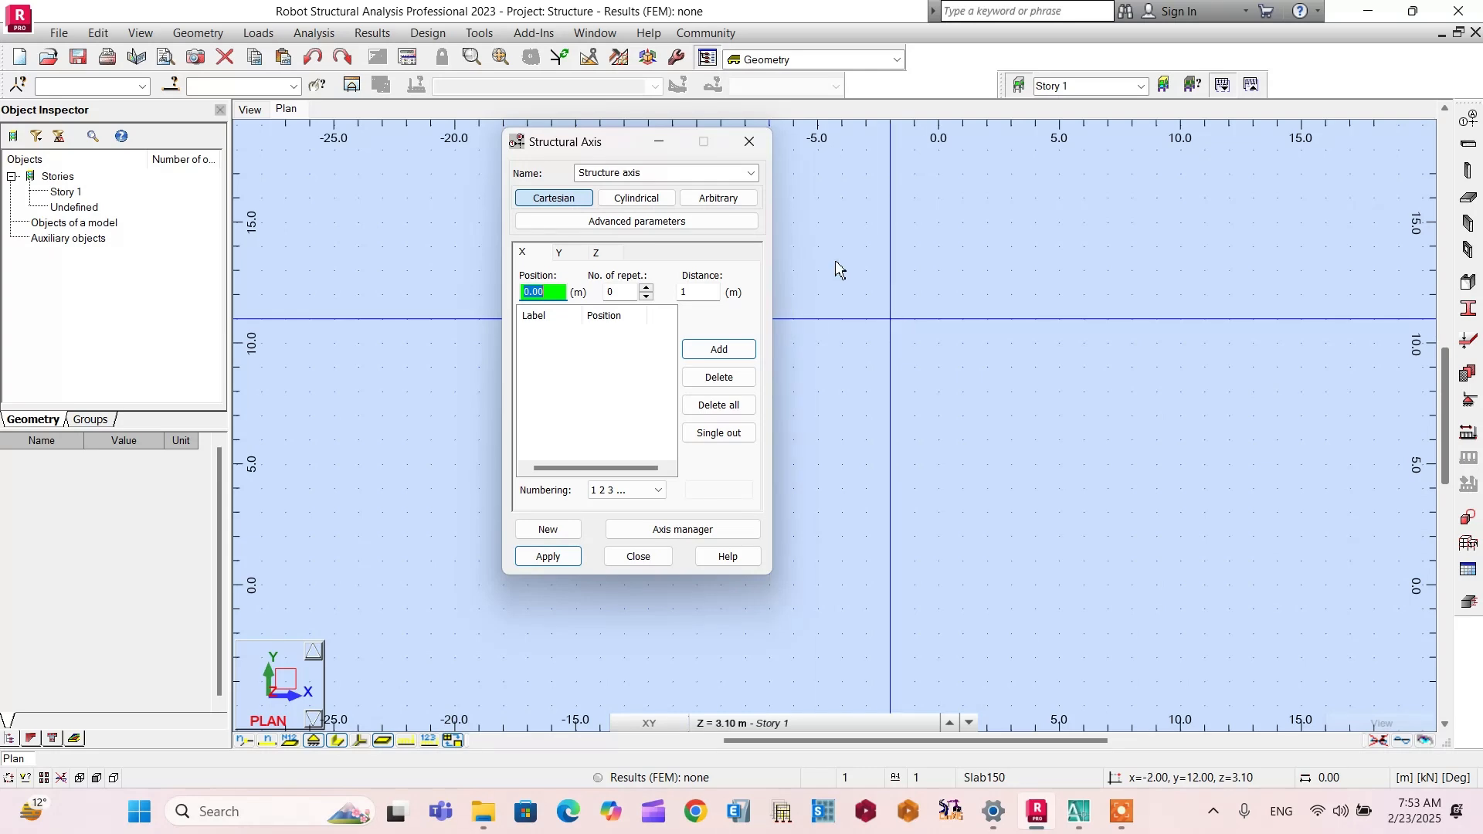
# Step: Switch to AutoCAD and compare the basement, ground and first floor plans, examining their grid axis layout
pyautogui.hotkey('alt', 'Tab')
pyautogui.scroll(-1, 686, 295)
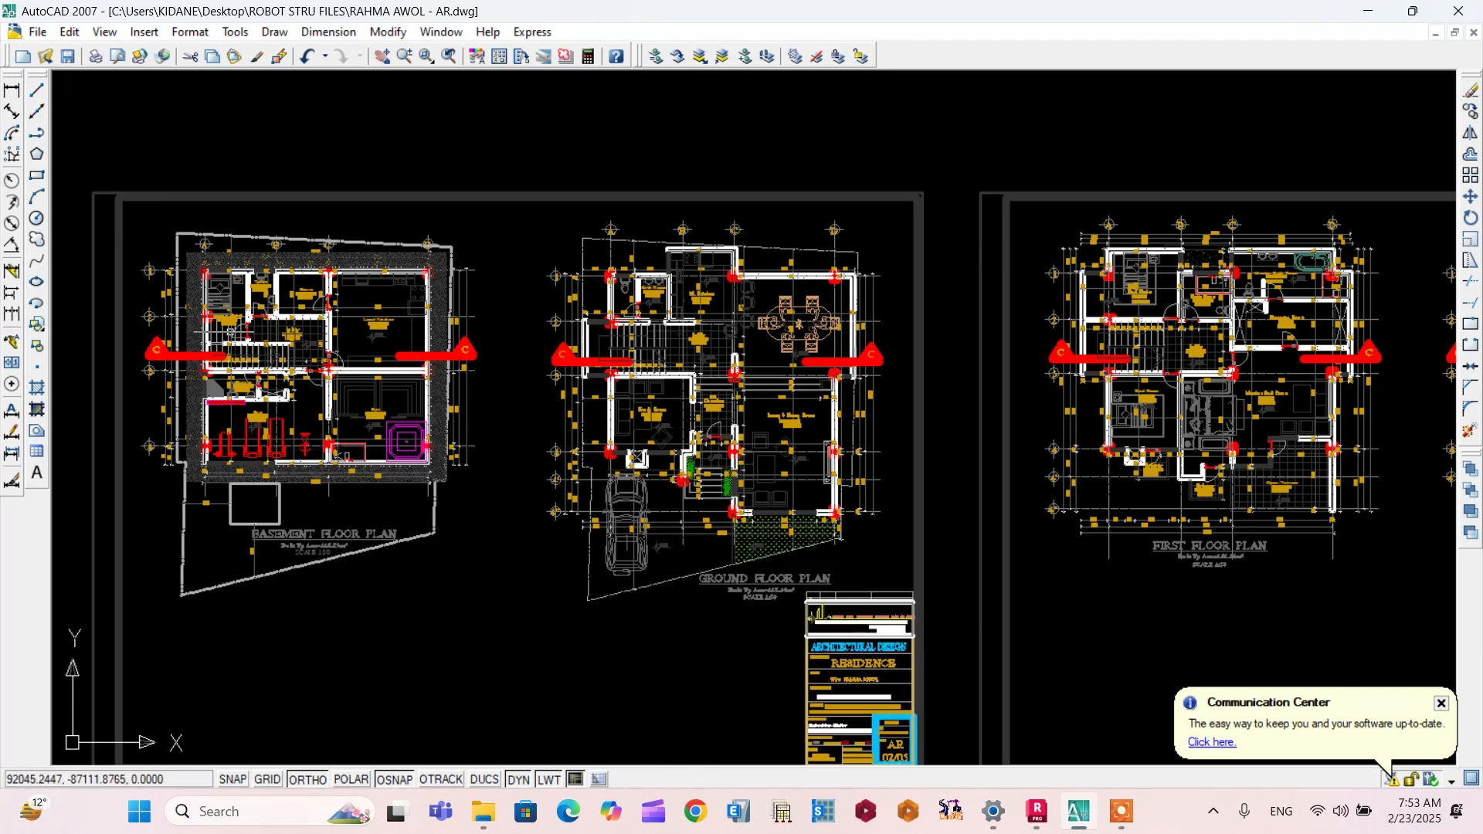
pyautogui.scroll(2, 224, 398)
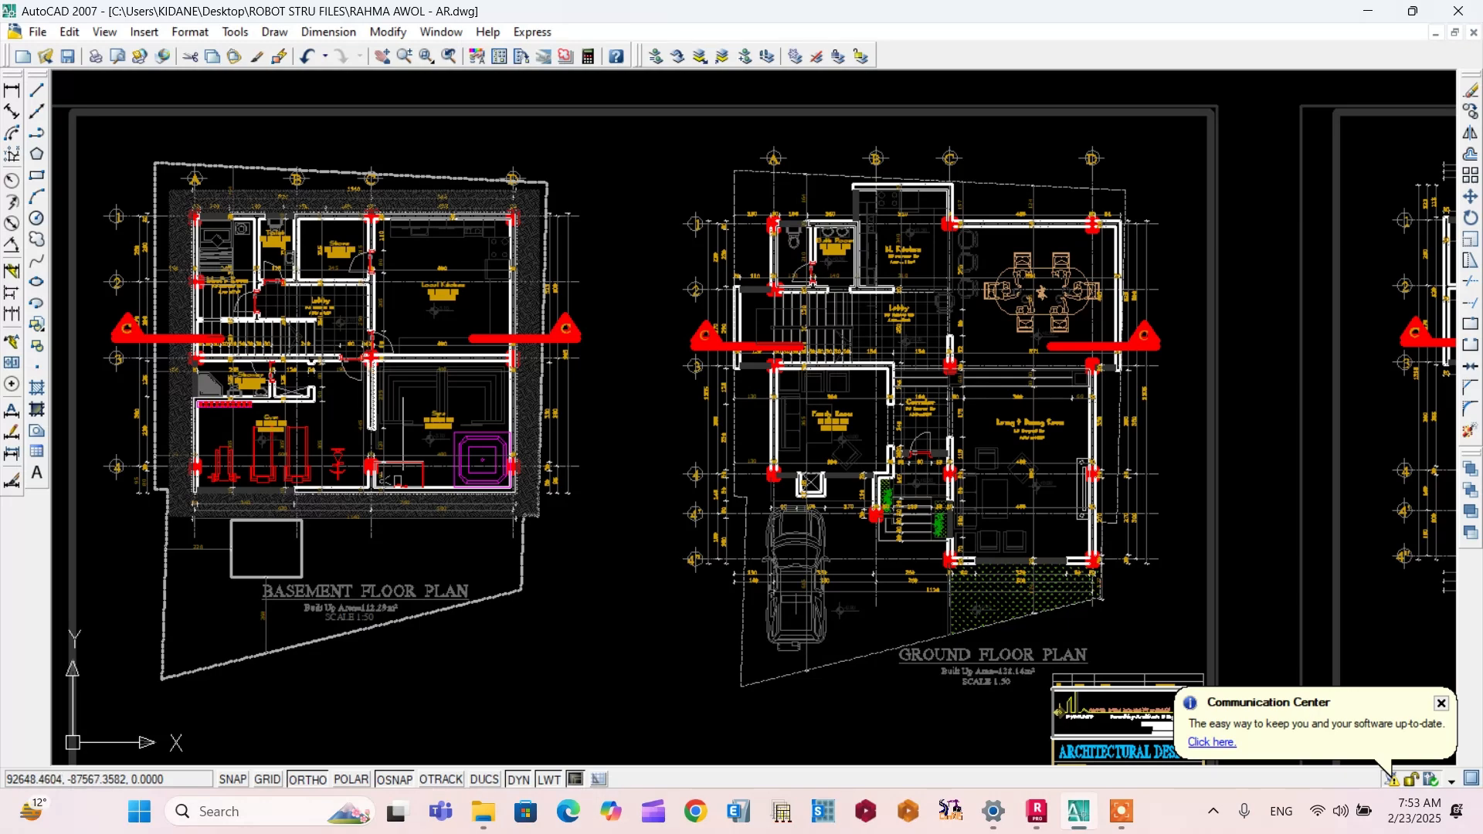
pyautogui.scroll(1, 943, 564)
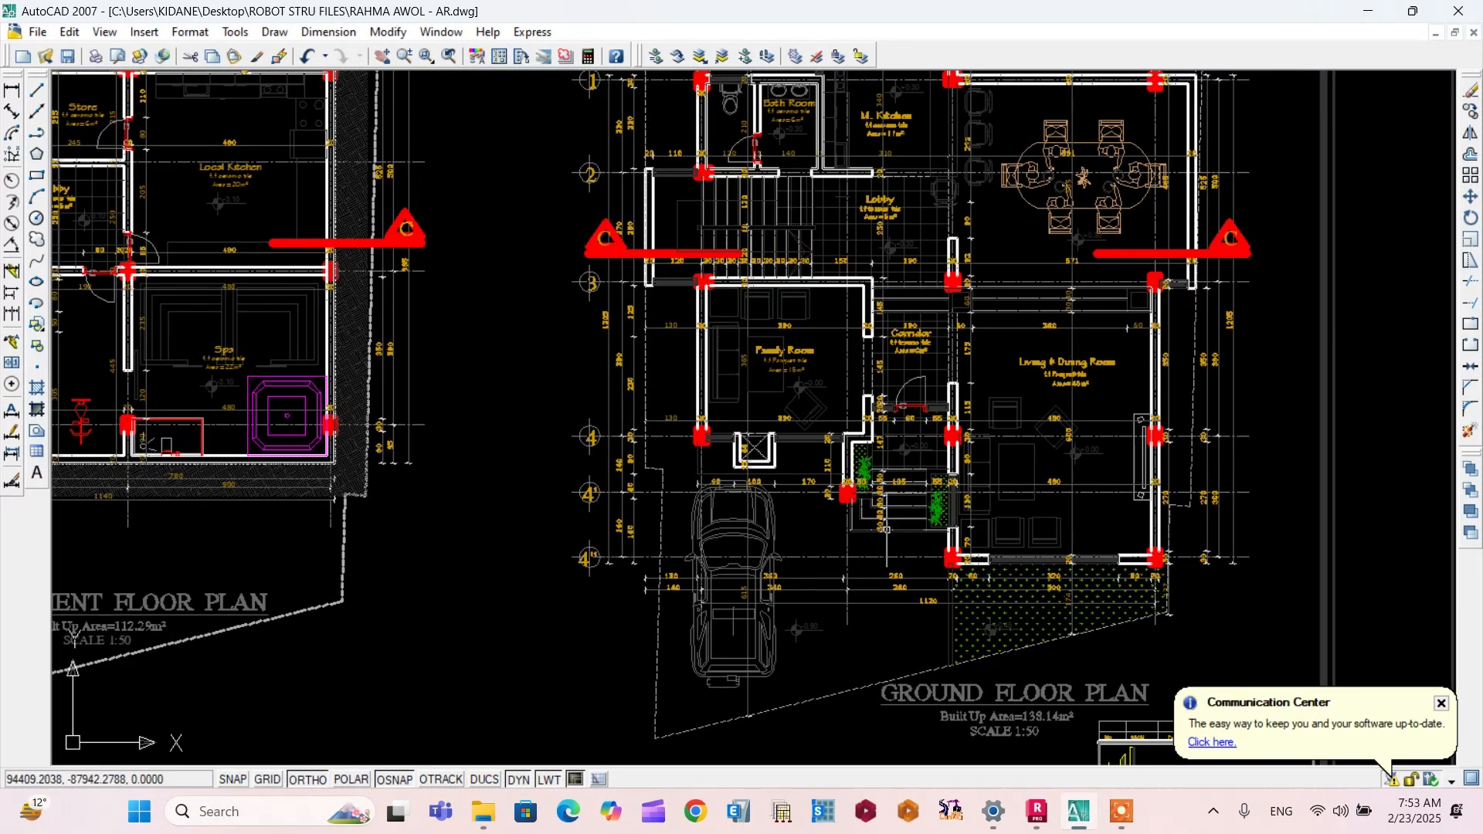
pyautogui.scroll(-2, 618, 389)
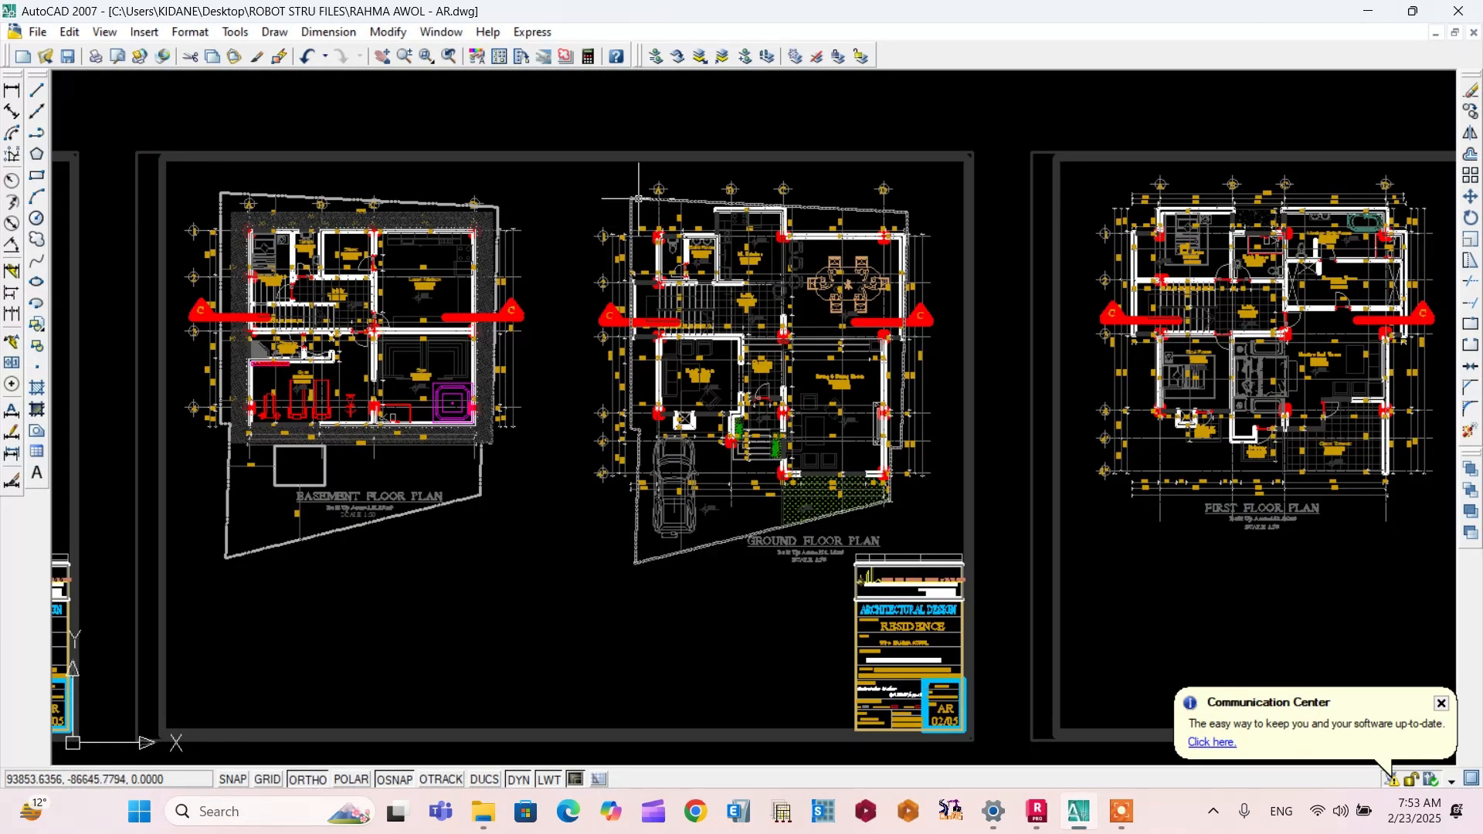
pyautogui.scroll(-2, 715, 494)
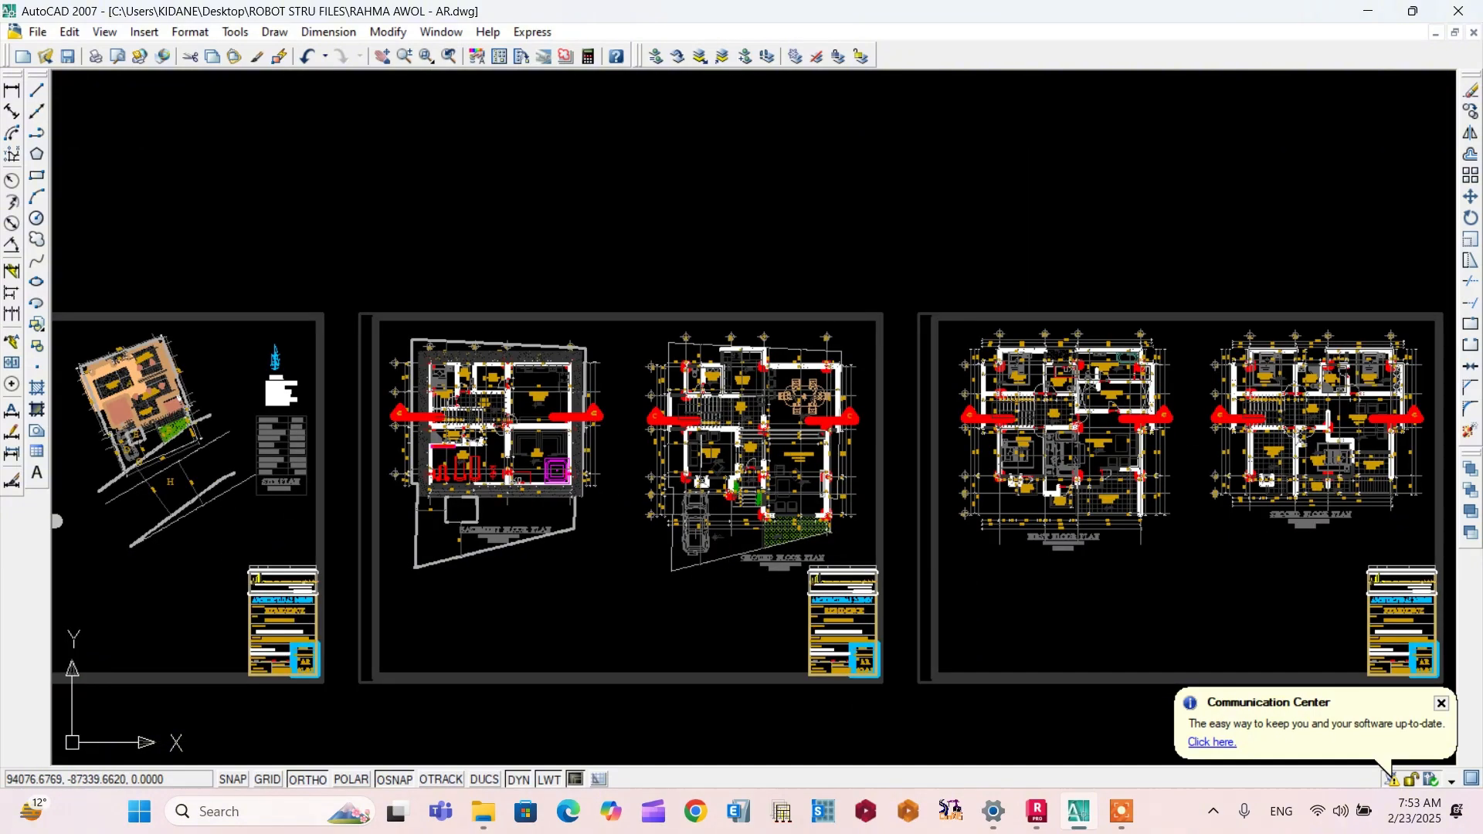
pyautogui.scroll(4, 649, 446)
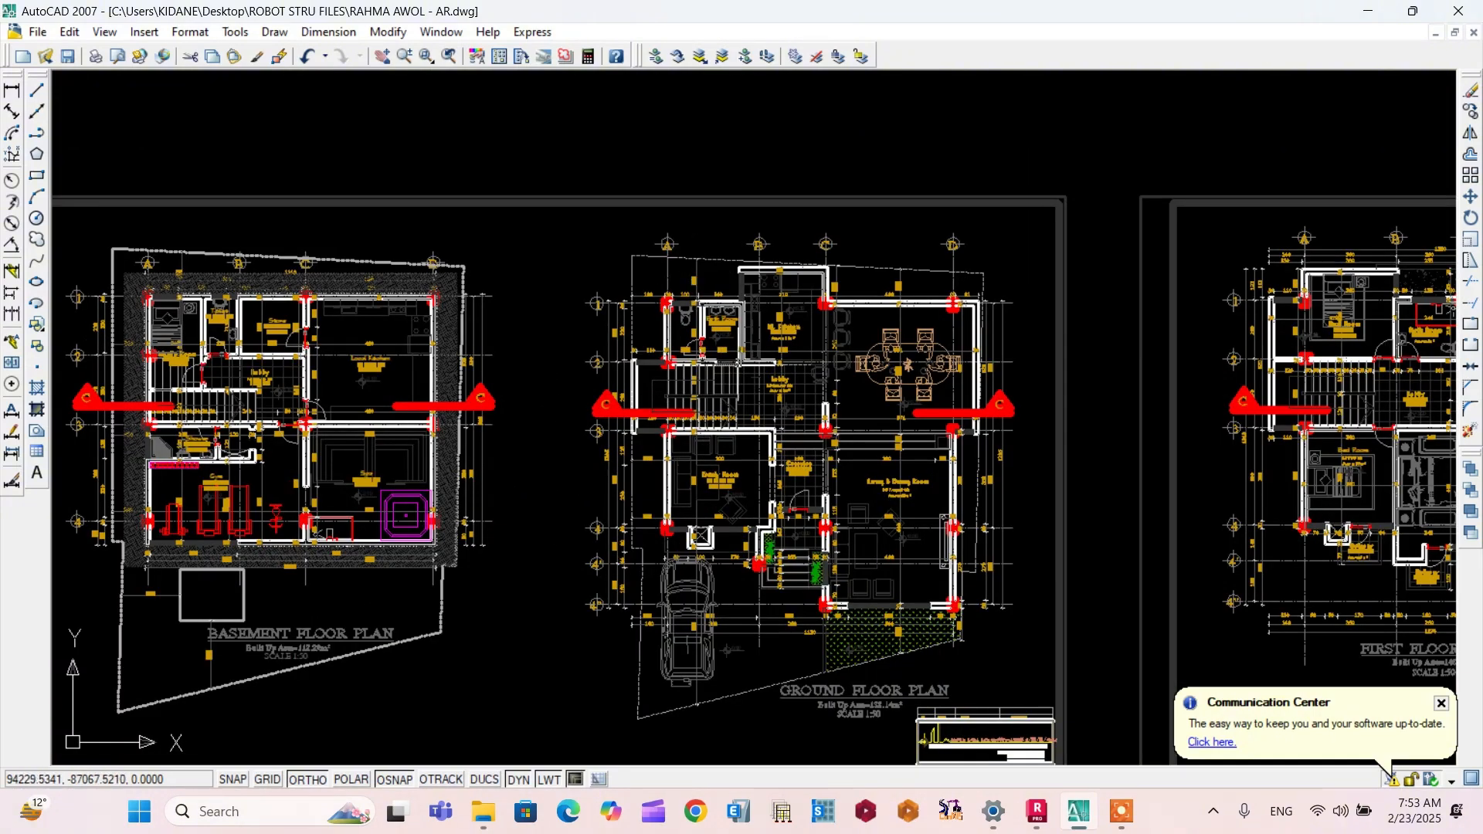
pyautogui.scroll(-2, 680, 232)
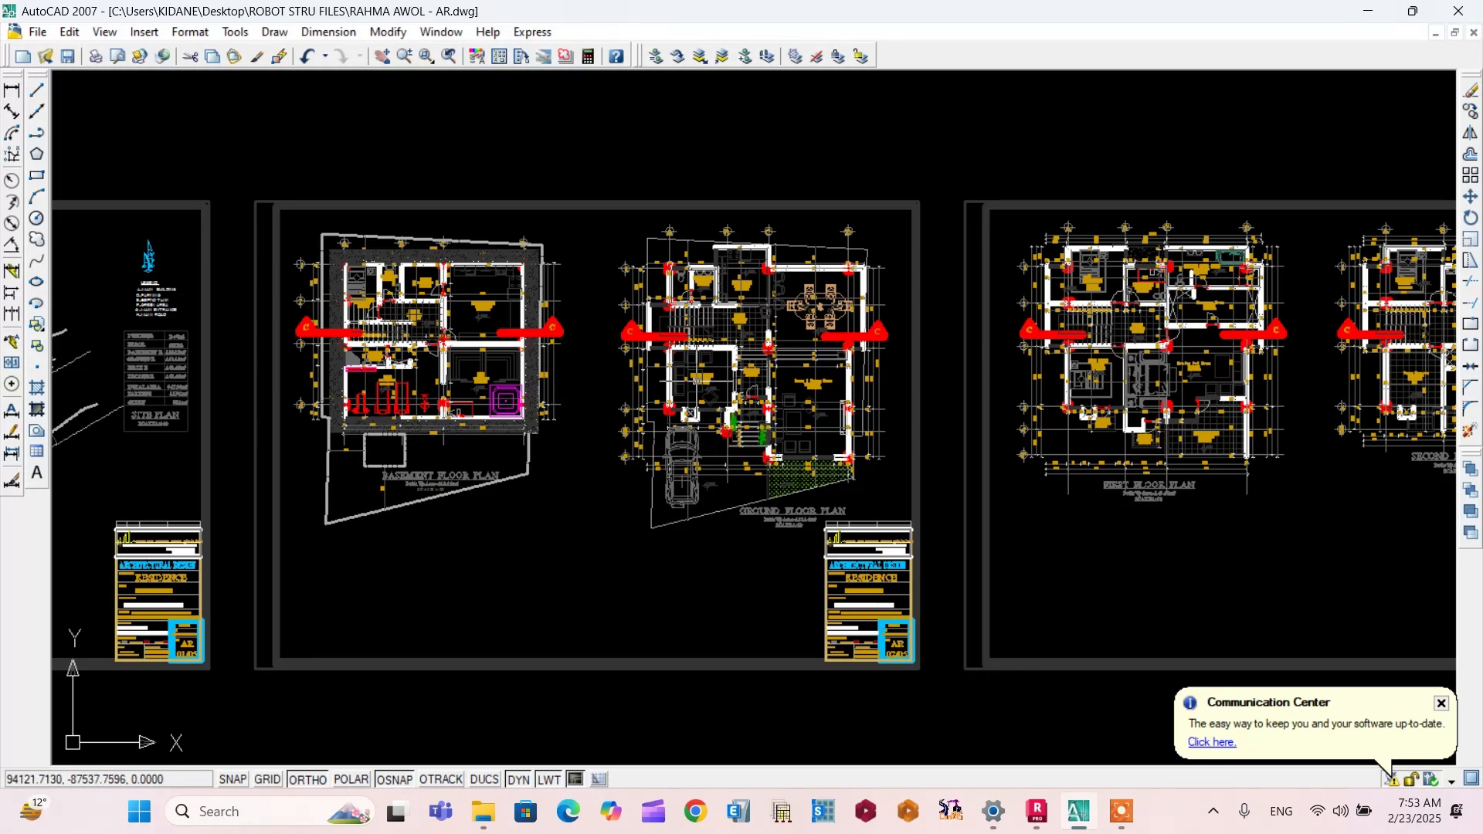
pyautogui.scroll(4, 679, 271)
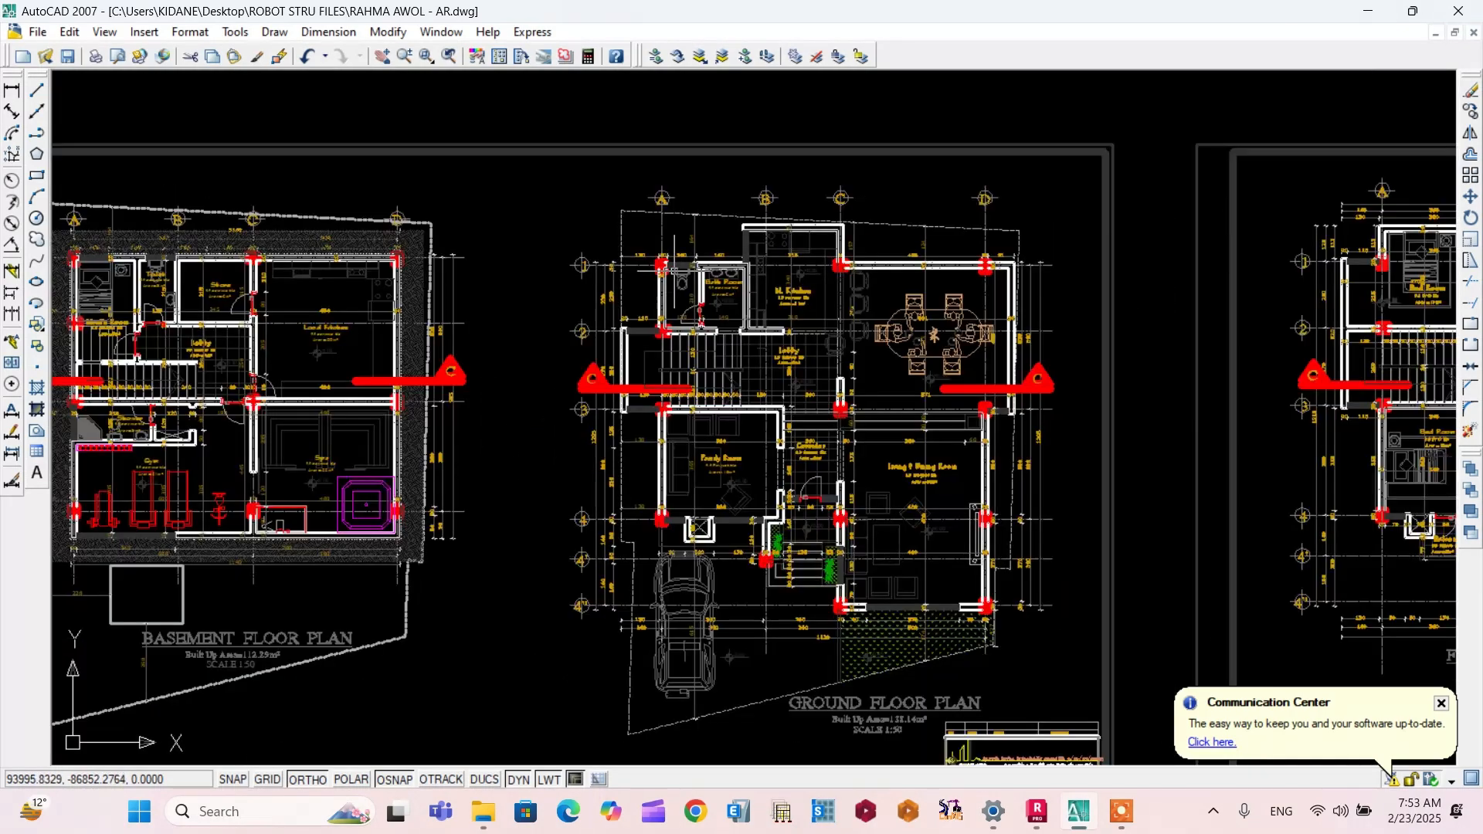
pyautogui.scroll(3, 734, 656)
pyautogui.scroll(-1, 567, 589)
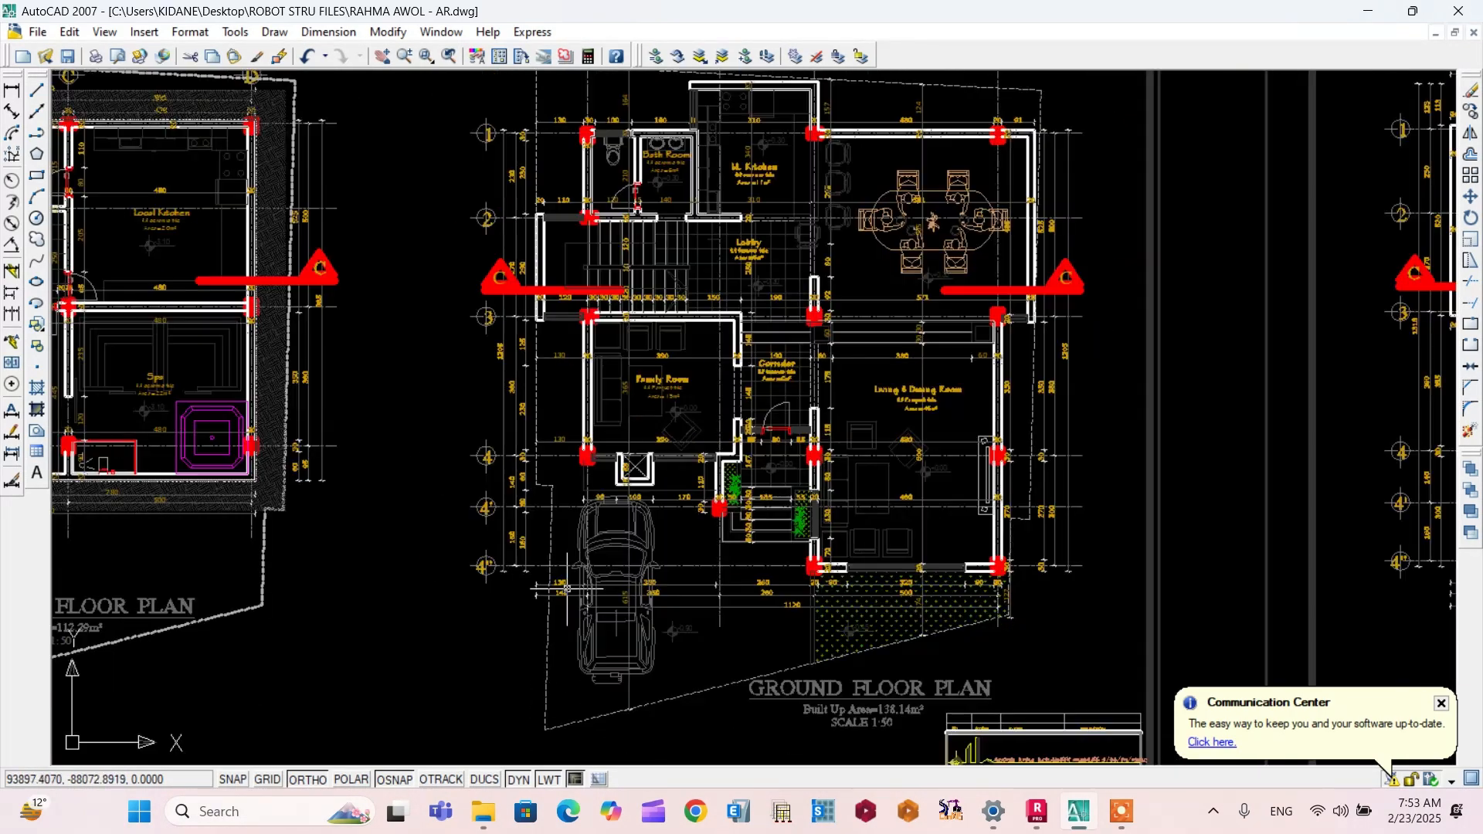
pyautogui.scroll(-2, 624, 408)
pyautogui.scroll(1, 630, 317)
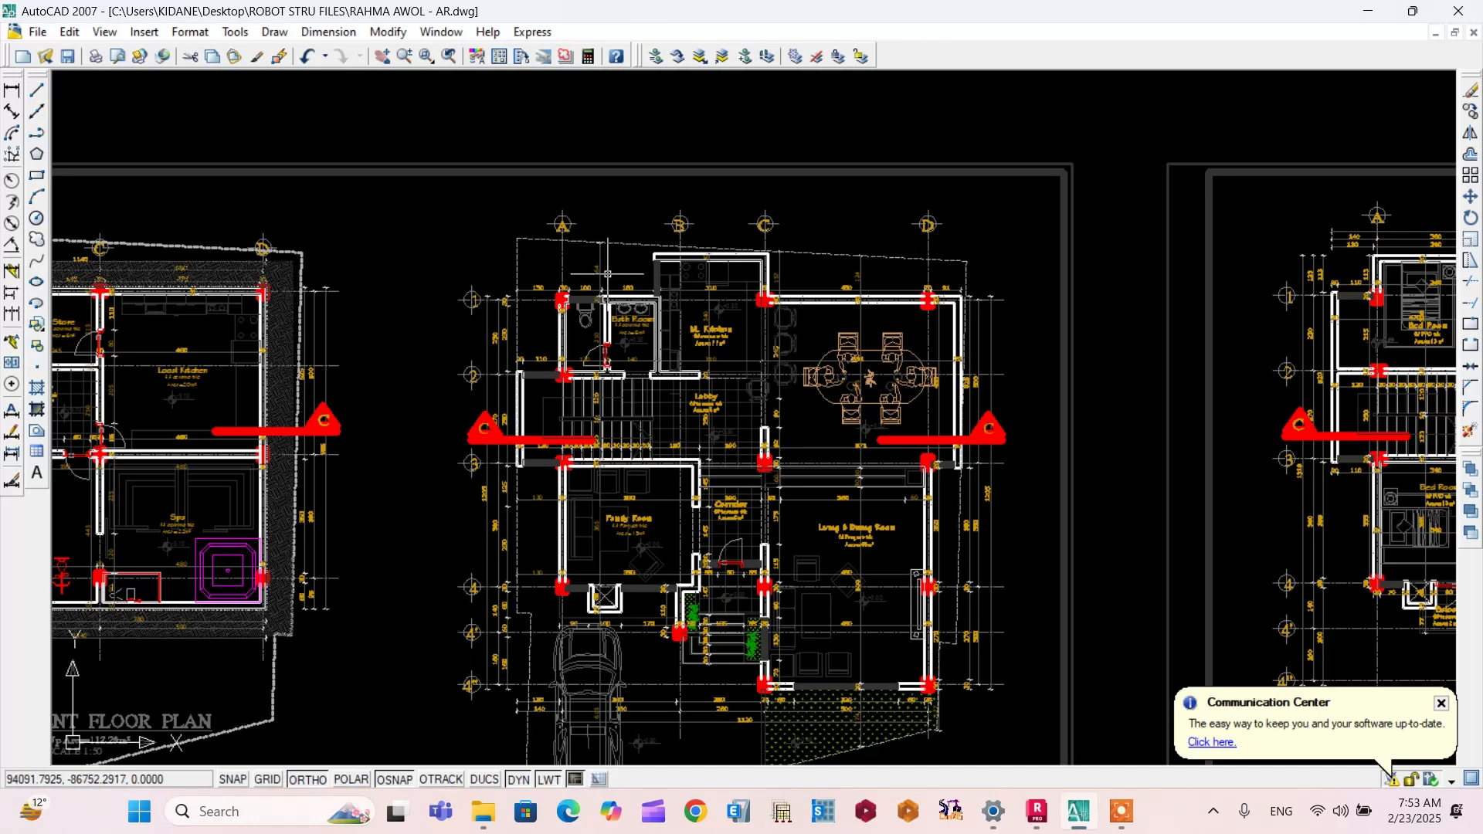
pyautogui.scroll(-3, 730, 224)
pyautogui.scroll(2, 579, 349)
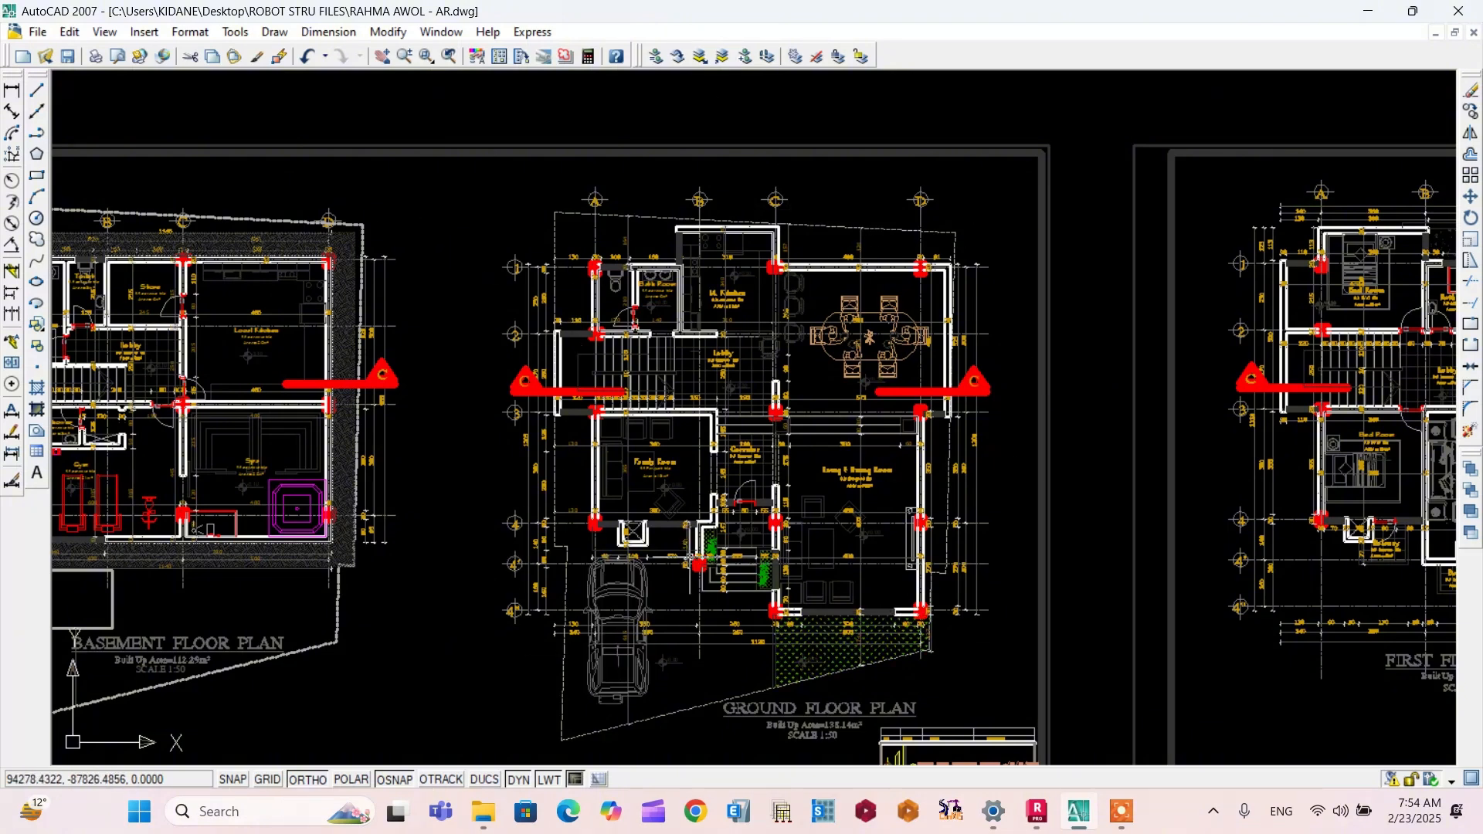
pyautogui.moveTo(649, 602); pyautogui.dragTo(582, 508, button='middle')
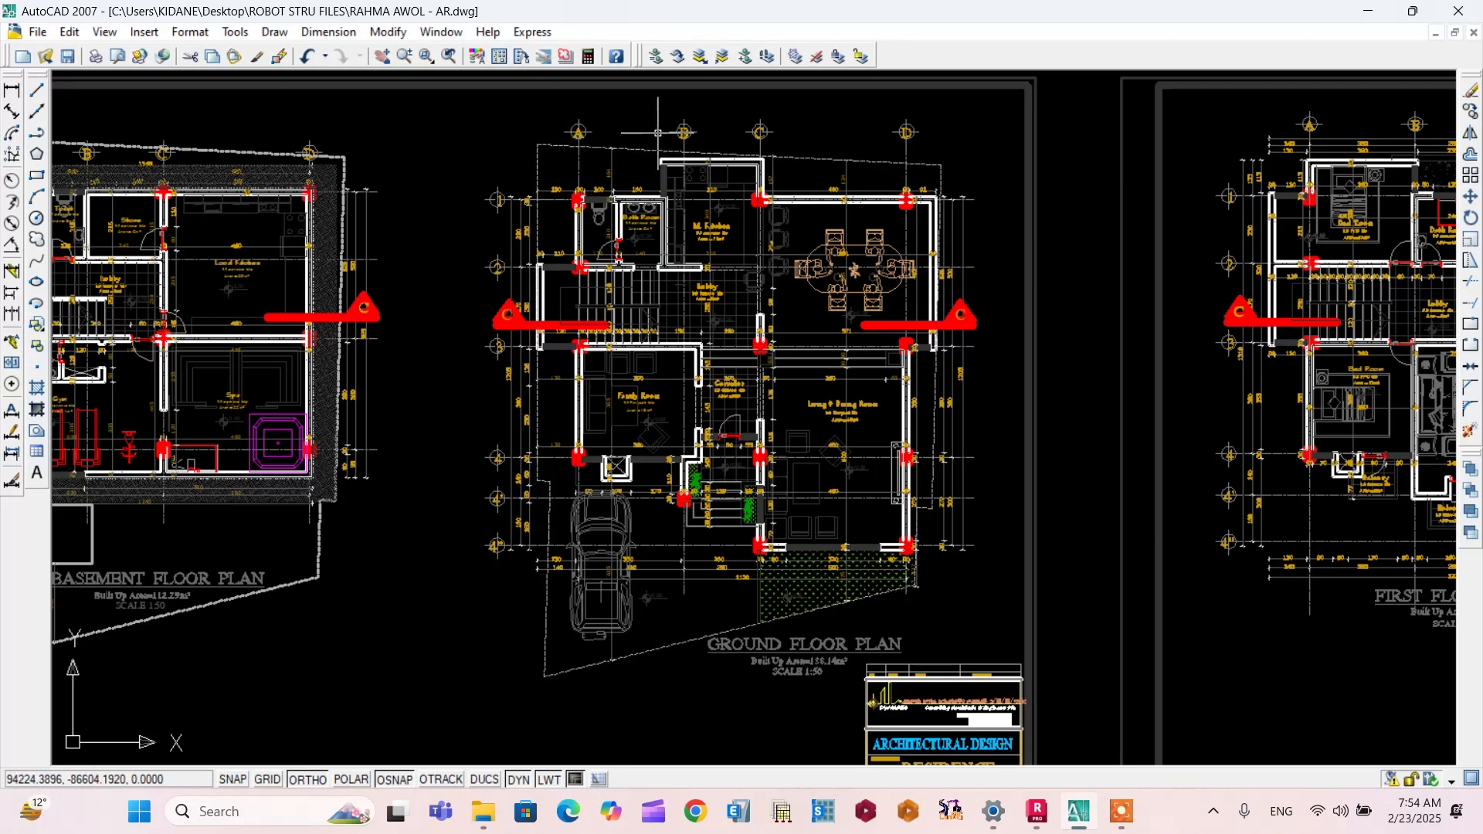
# Step: Read the dimensions between grid axes A, B, C and D along the lower edge of the ground floor plan
pyautogui.scroll(3, 625, 594)
pyautogui.click(650, 541)
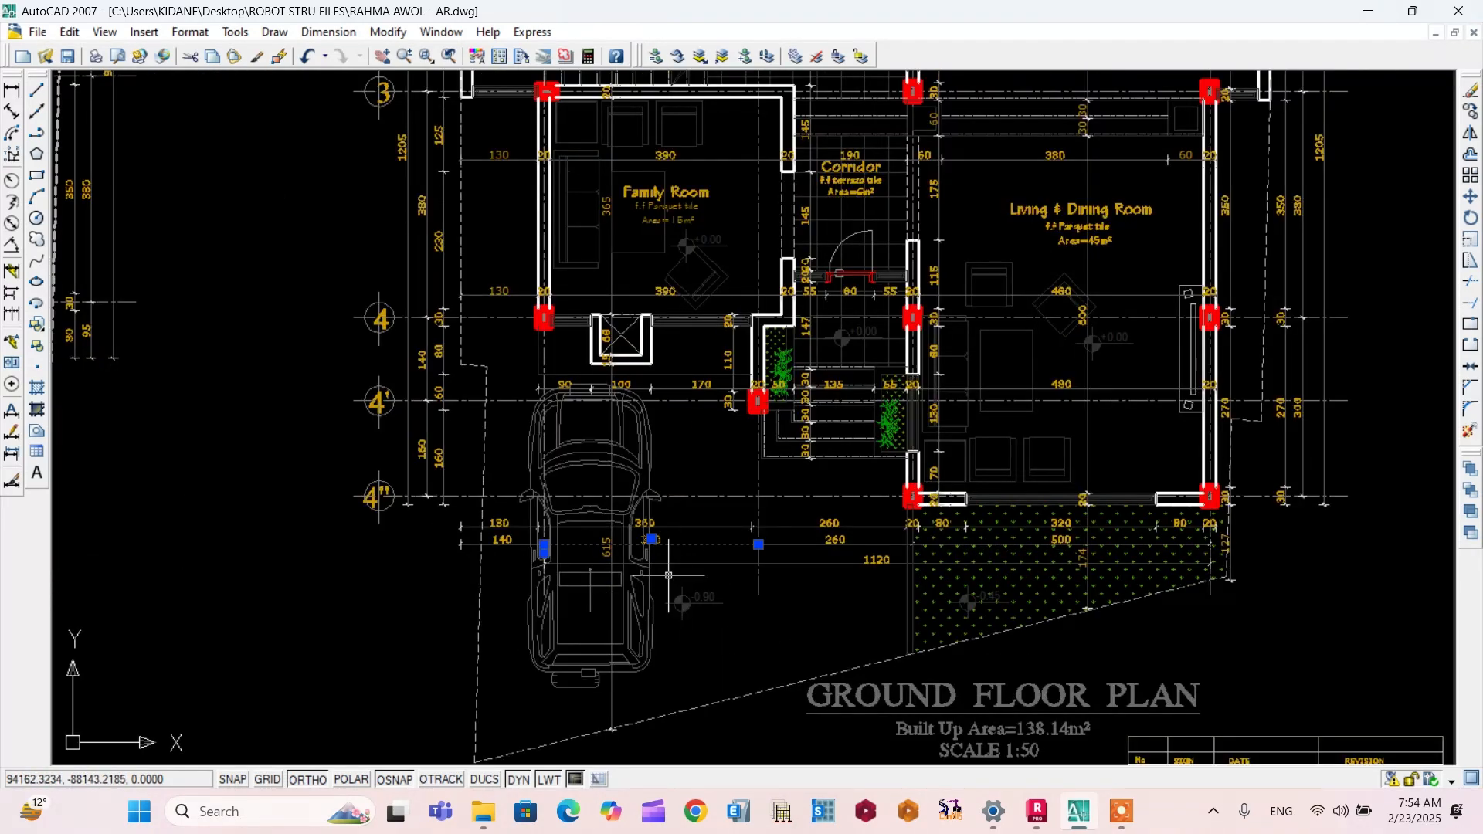
pyautogui.scroll(3, 666, 571)
pyautogui.press('Escape')
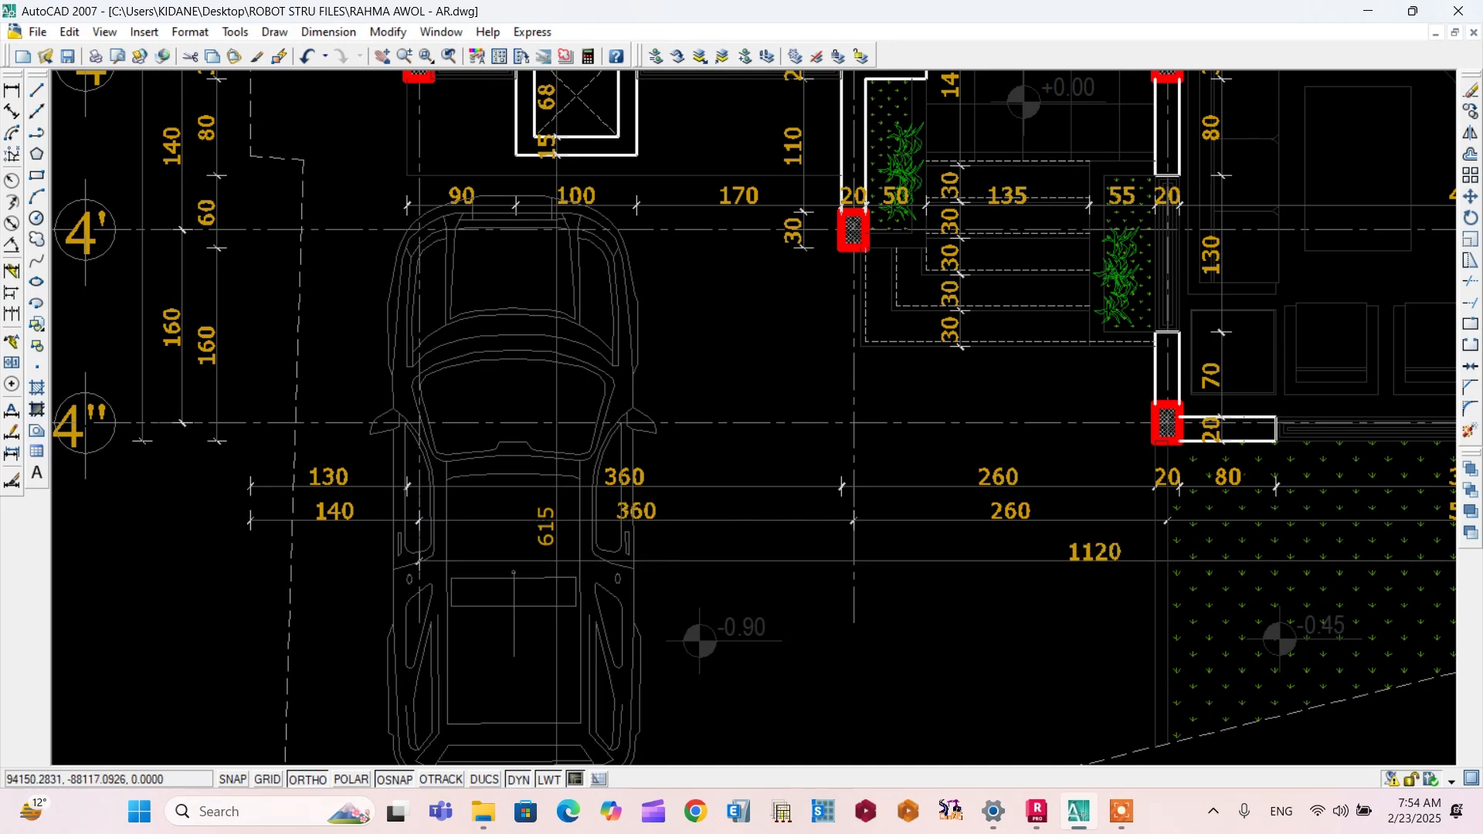
pyautogui.scroll(-4, 659, 553)
pyautogui.scroll(3, 774, 546)
pyautogui.scroll(-7, 774, 545)
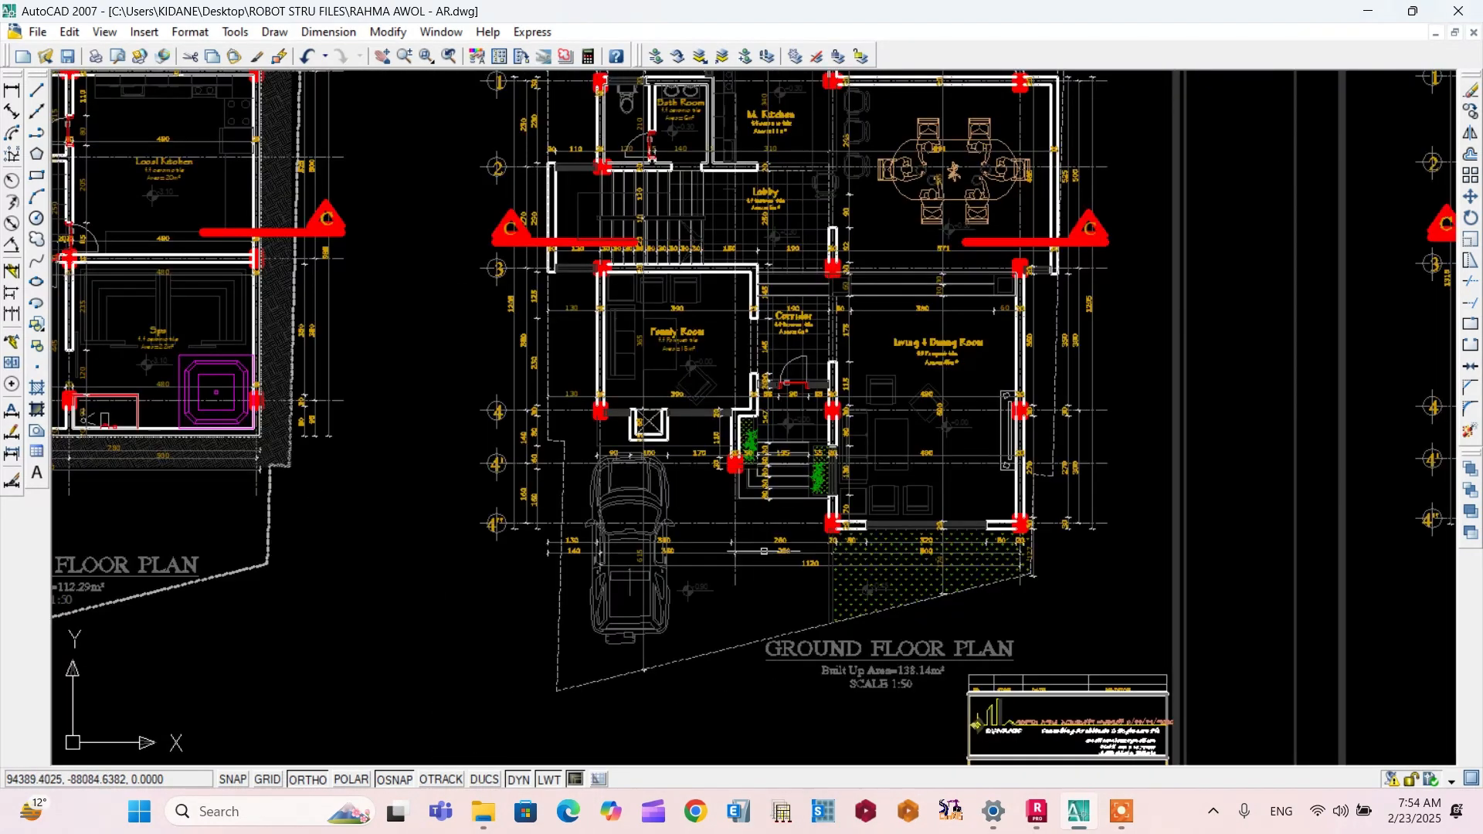
pyautogui.scroll(3, 775, 263)
pyautogui.scroll(-2, 780, 463)
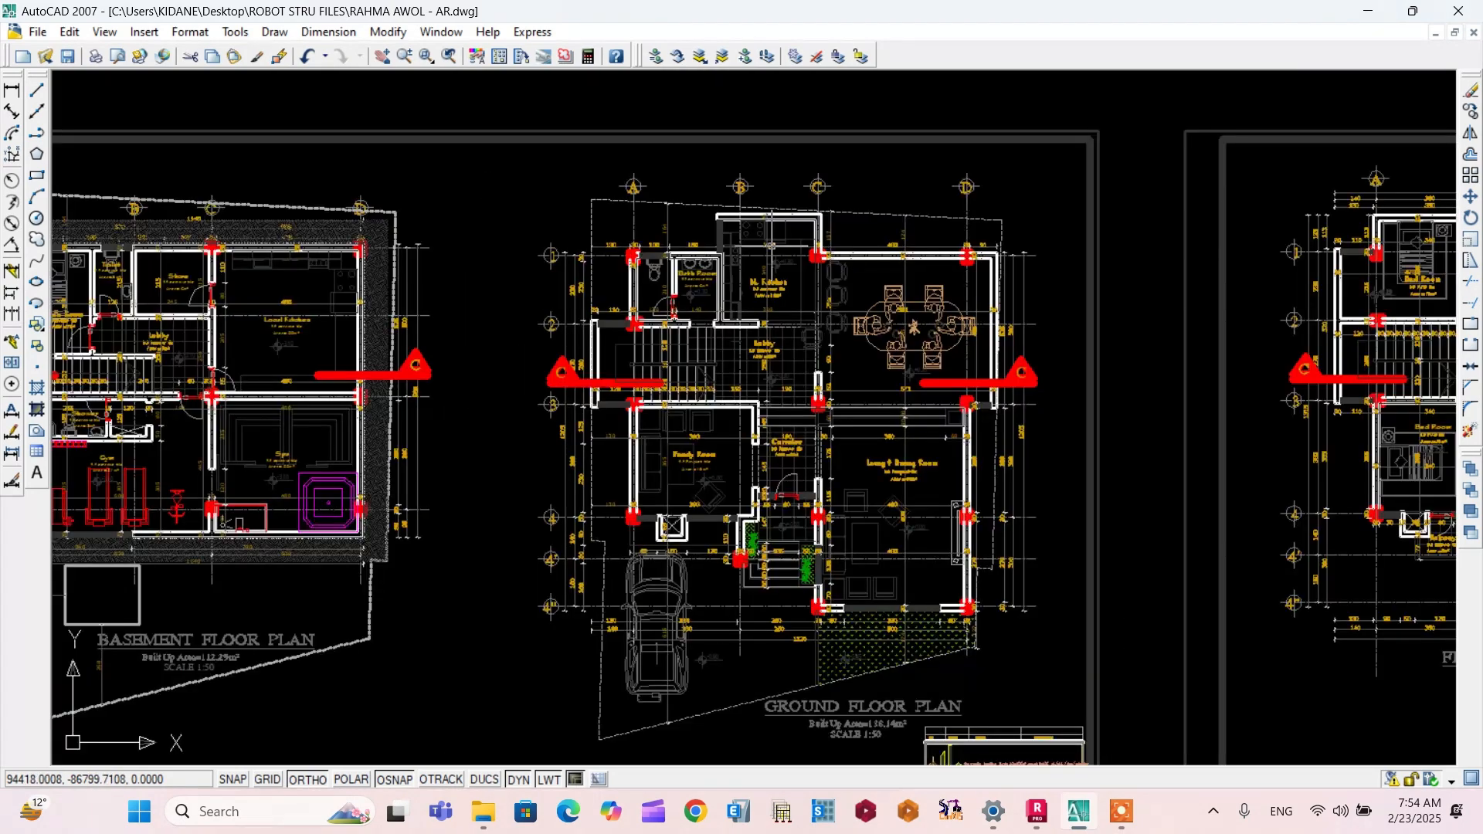
pyautogui.scroll(4, 789, 634)
pyautogui.scroll(-4, 789, 634)
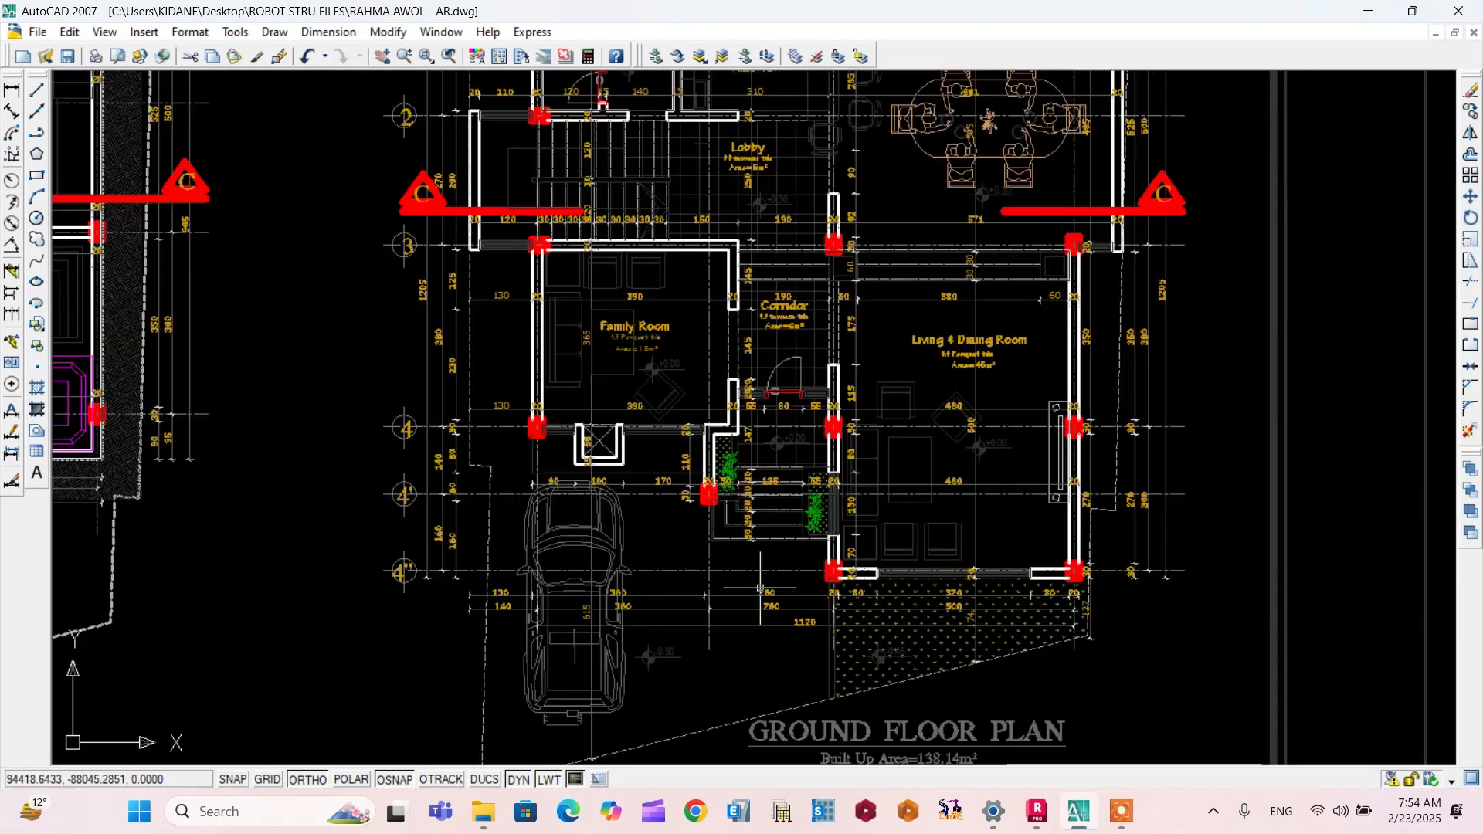
pyautogui.scroll(3, 937, 621)
pyautogui.scroll(-4, 944, 639)
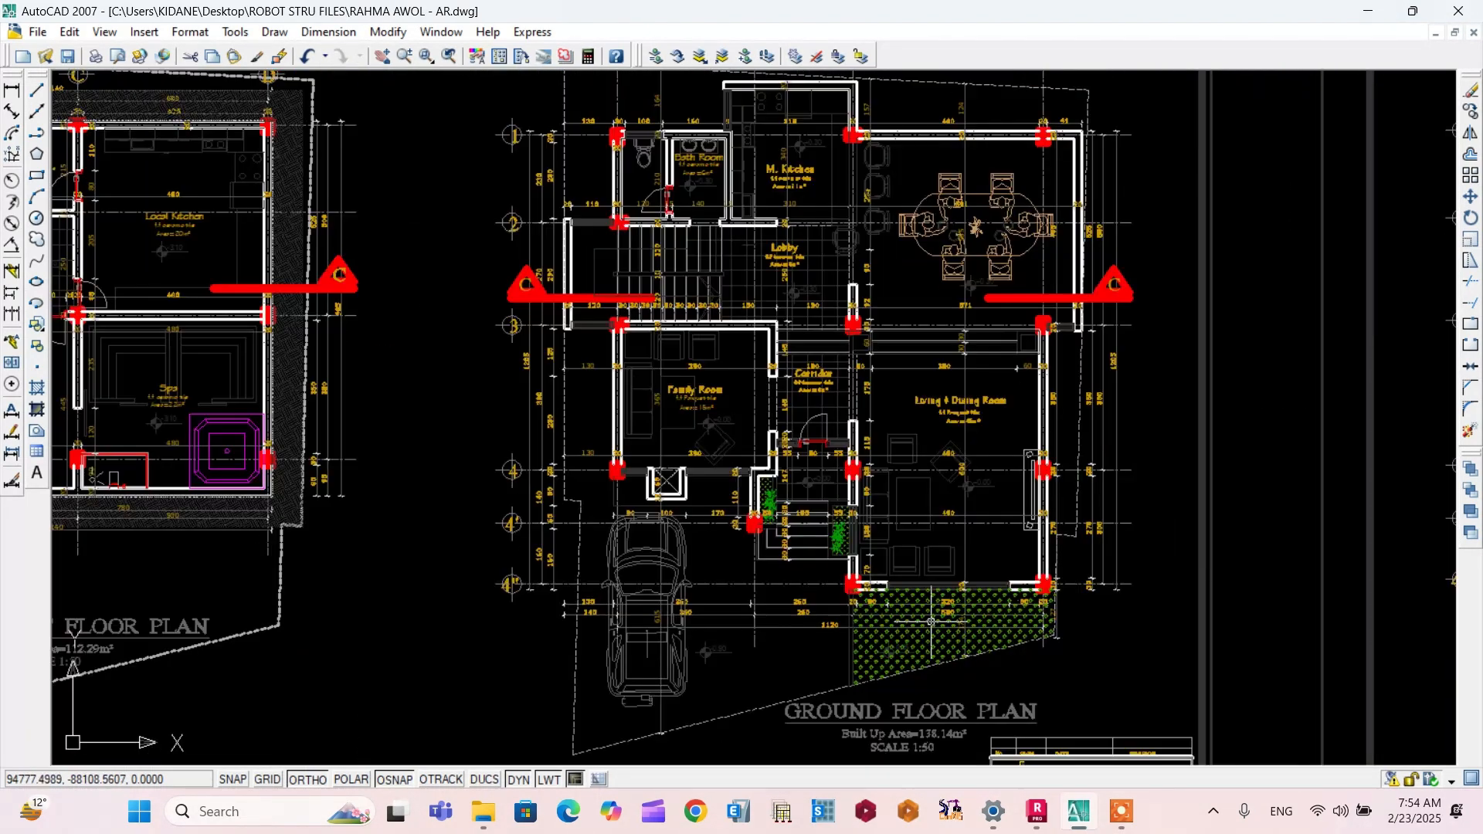
pyautogui.scroll(6, 944, 638)
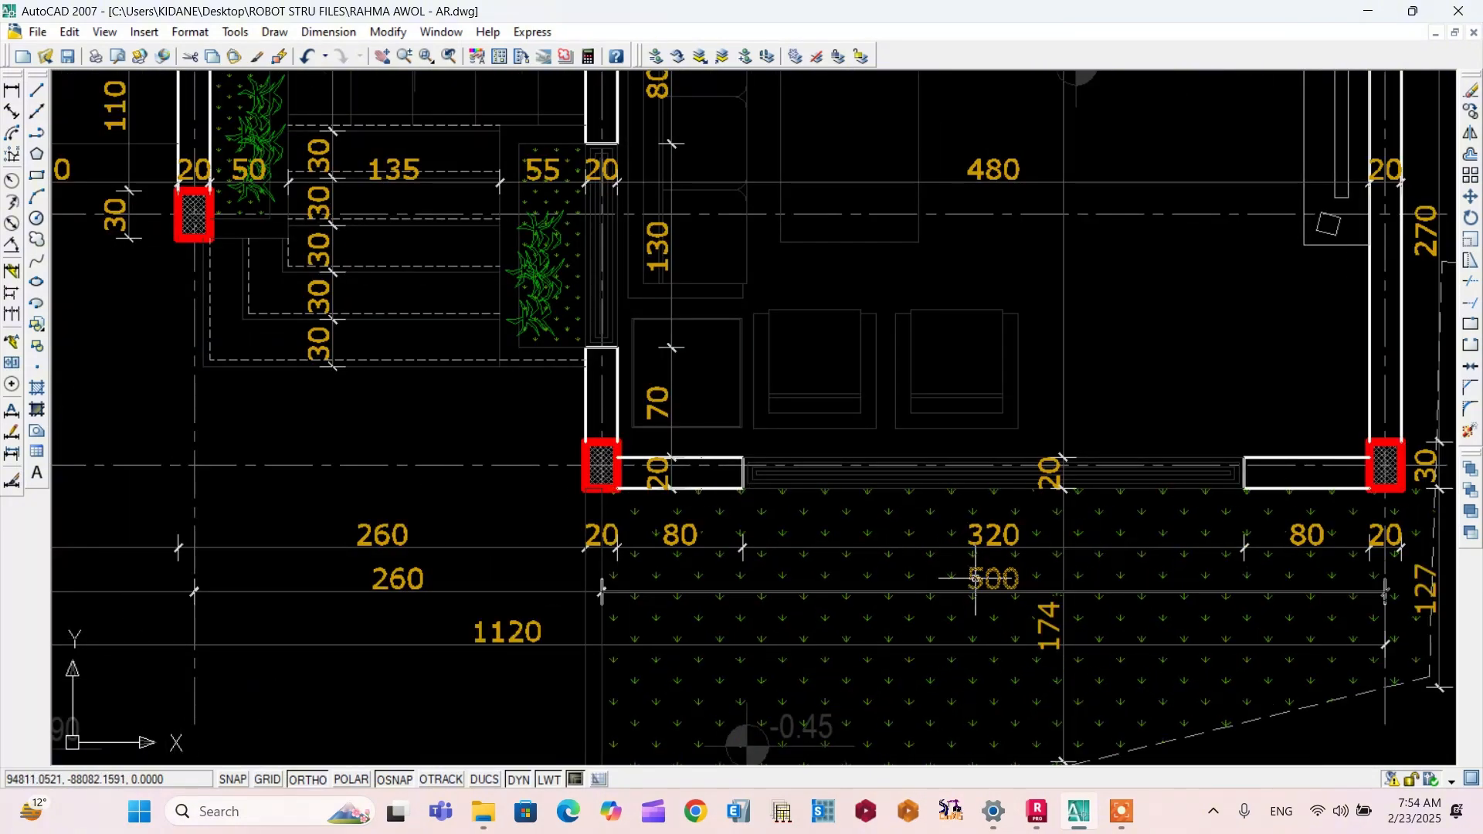
pyautogui.scroll(-4, 967, 604)
pyautogui.scroll(-1, 965, 605)
# Step: Back in Robot Structural Analysis, set the X axis distance to 0 and numbering to A B C, and add the first axis at position 0.00
pyautogui.click(1036, 811)
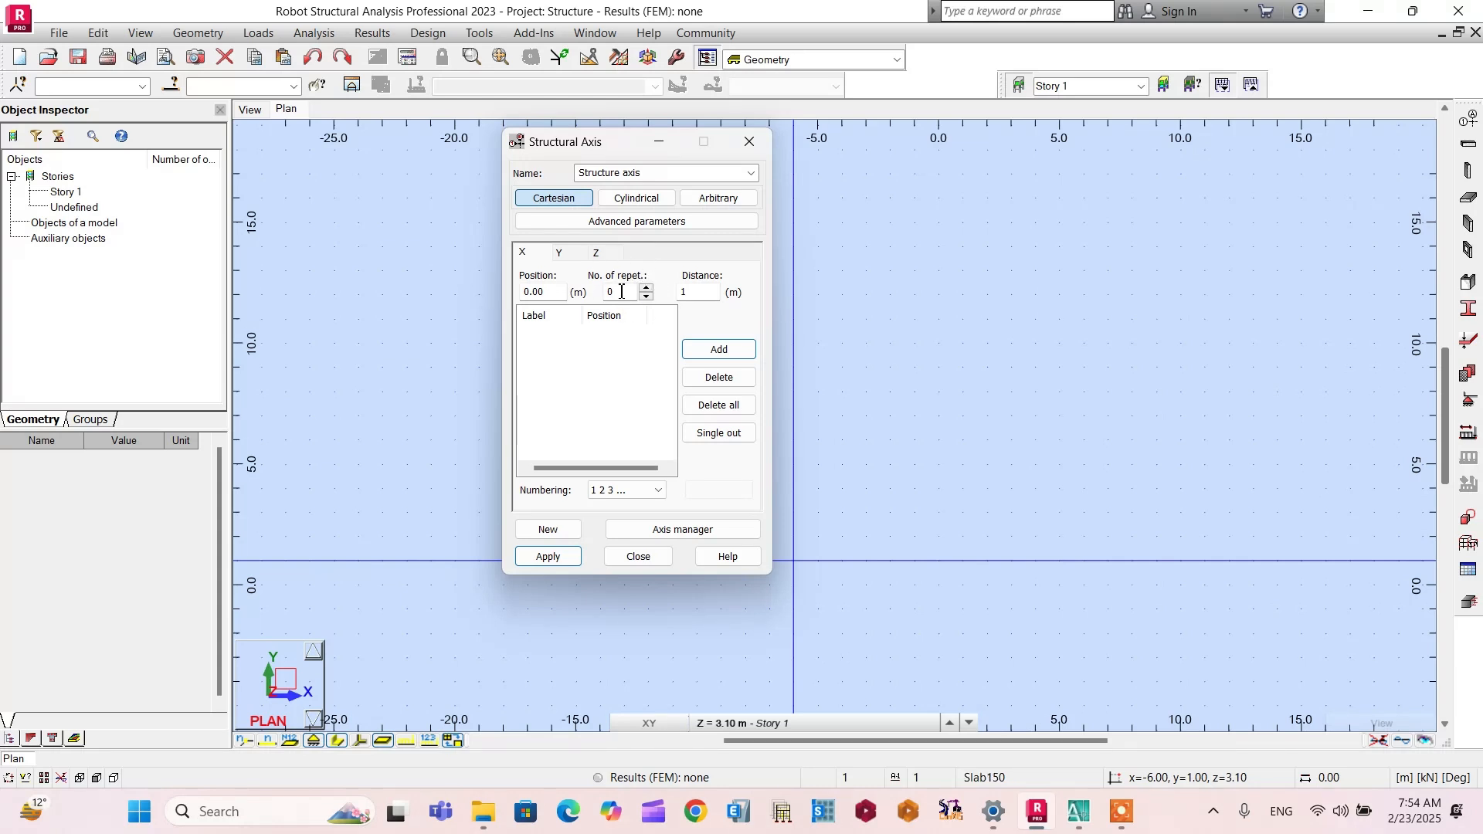
pyautogui.click(677, 294)
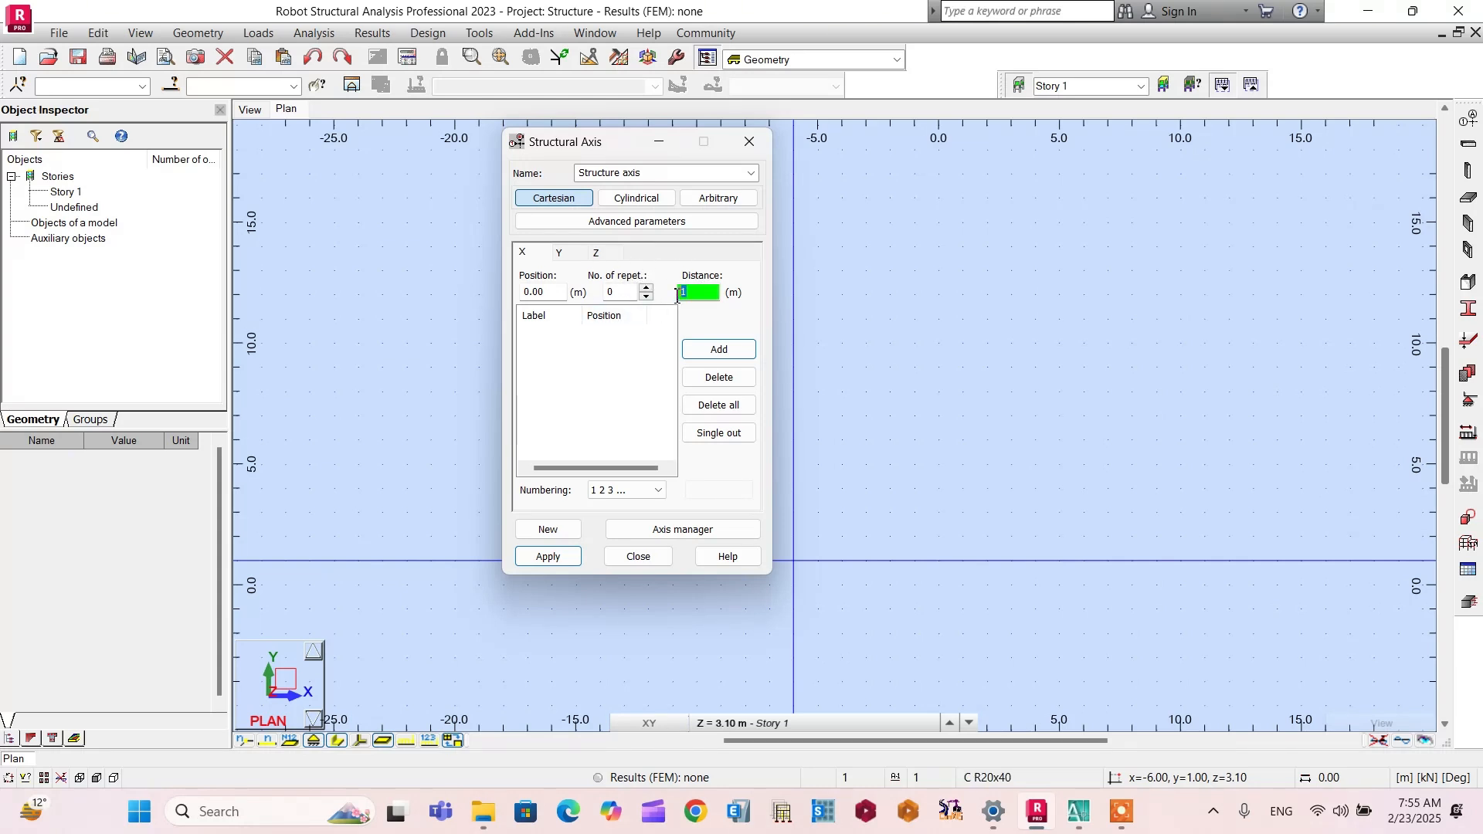
pyautogui.write('0')
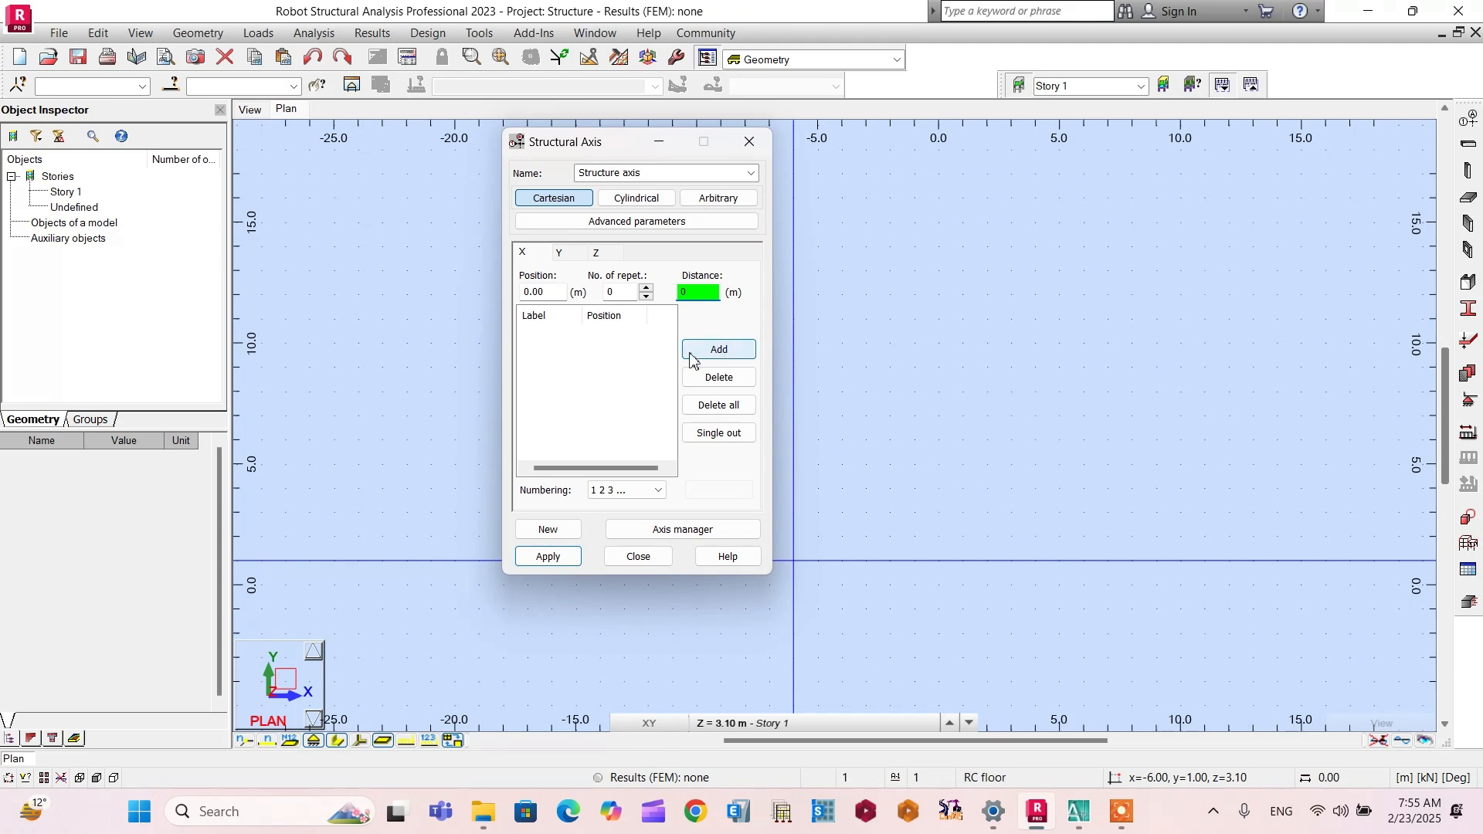
pyautogui.hotkey('alt', 'Tab')
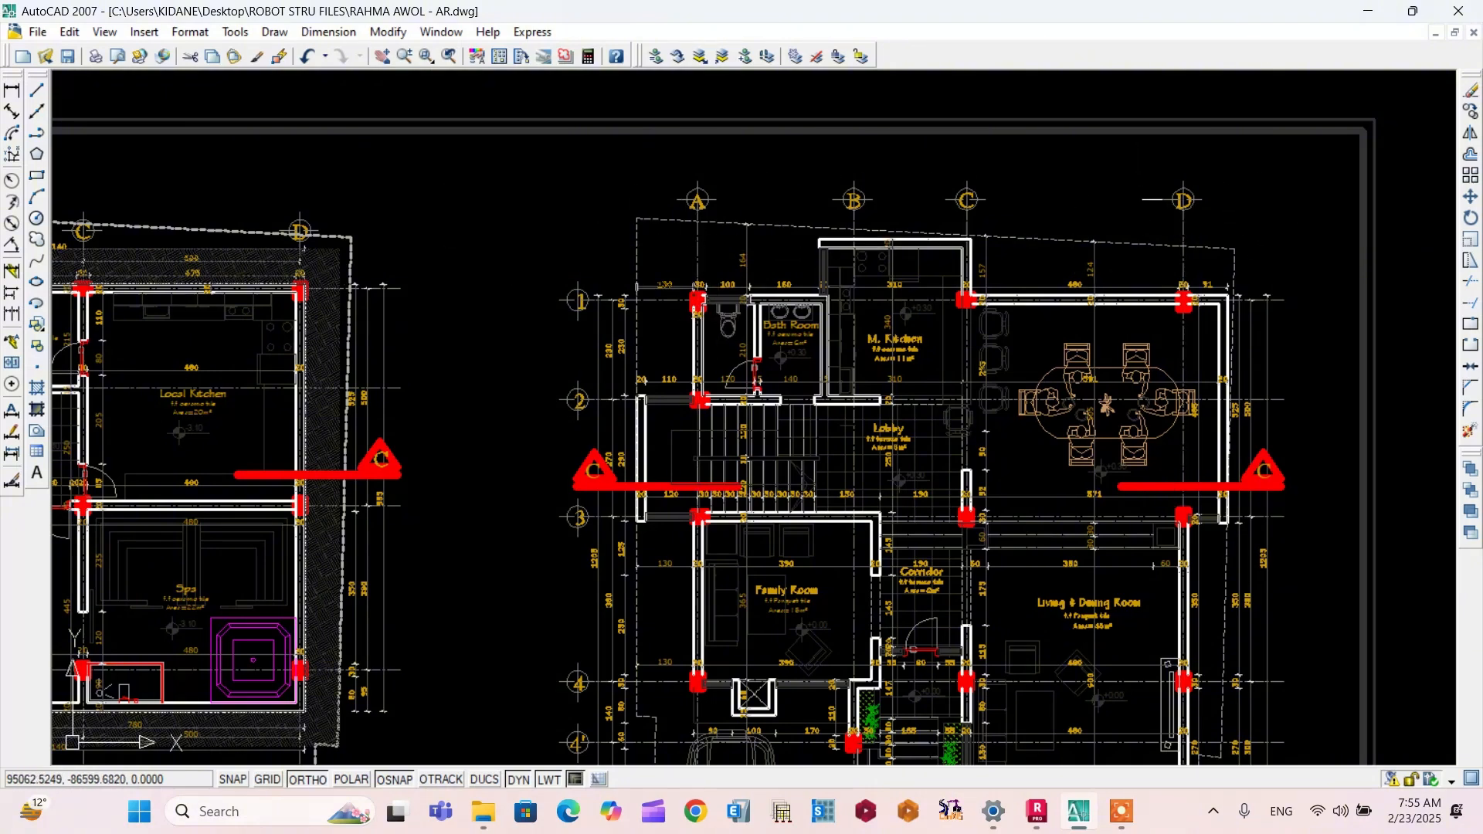
pyautogui.click(1078, 811)
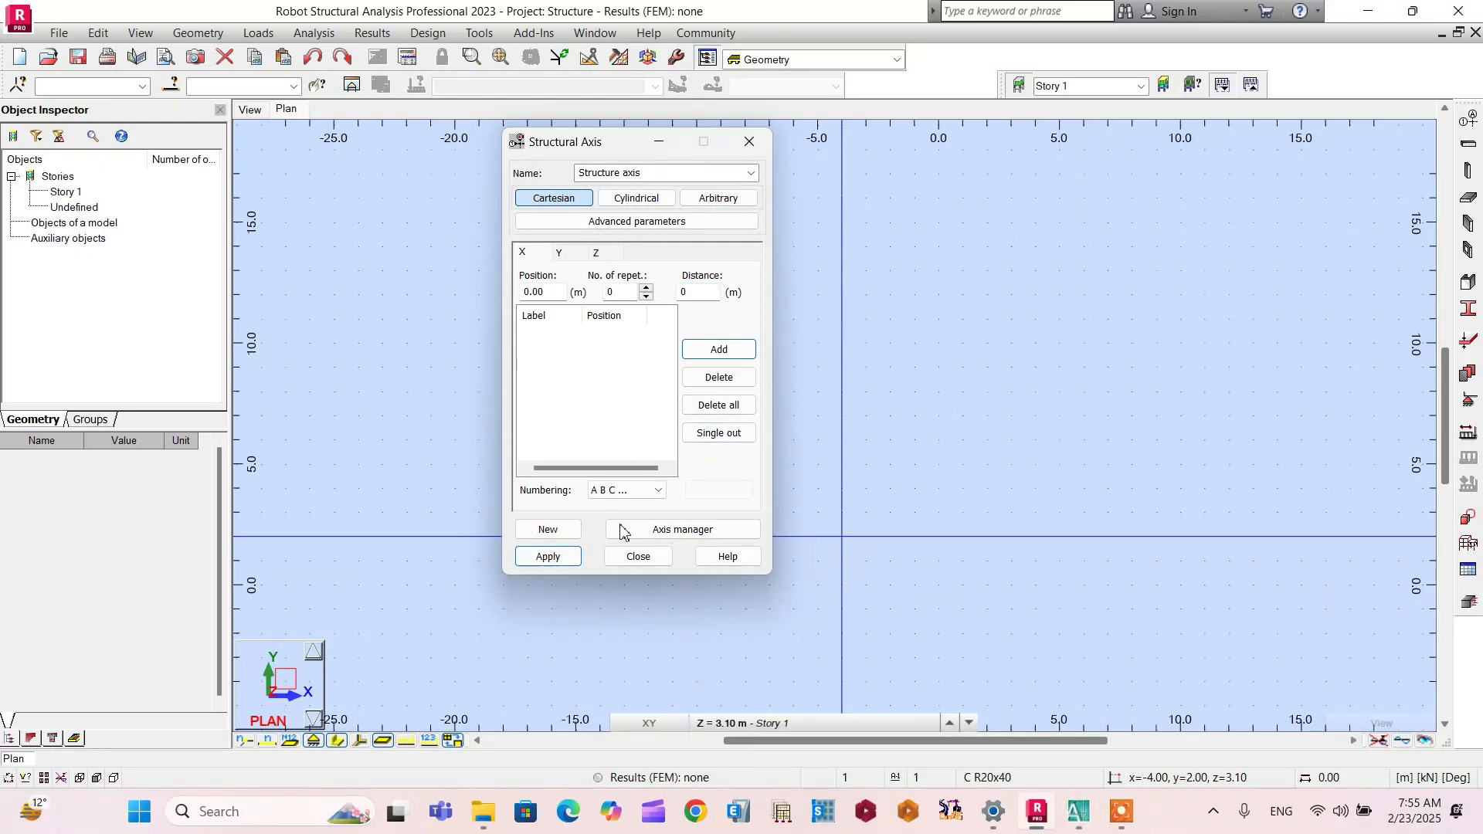
pyautogui.click(719, 350)
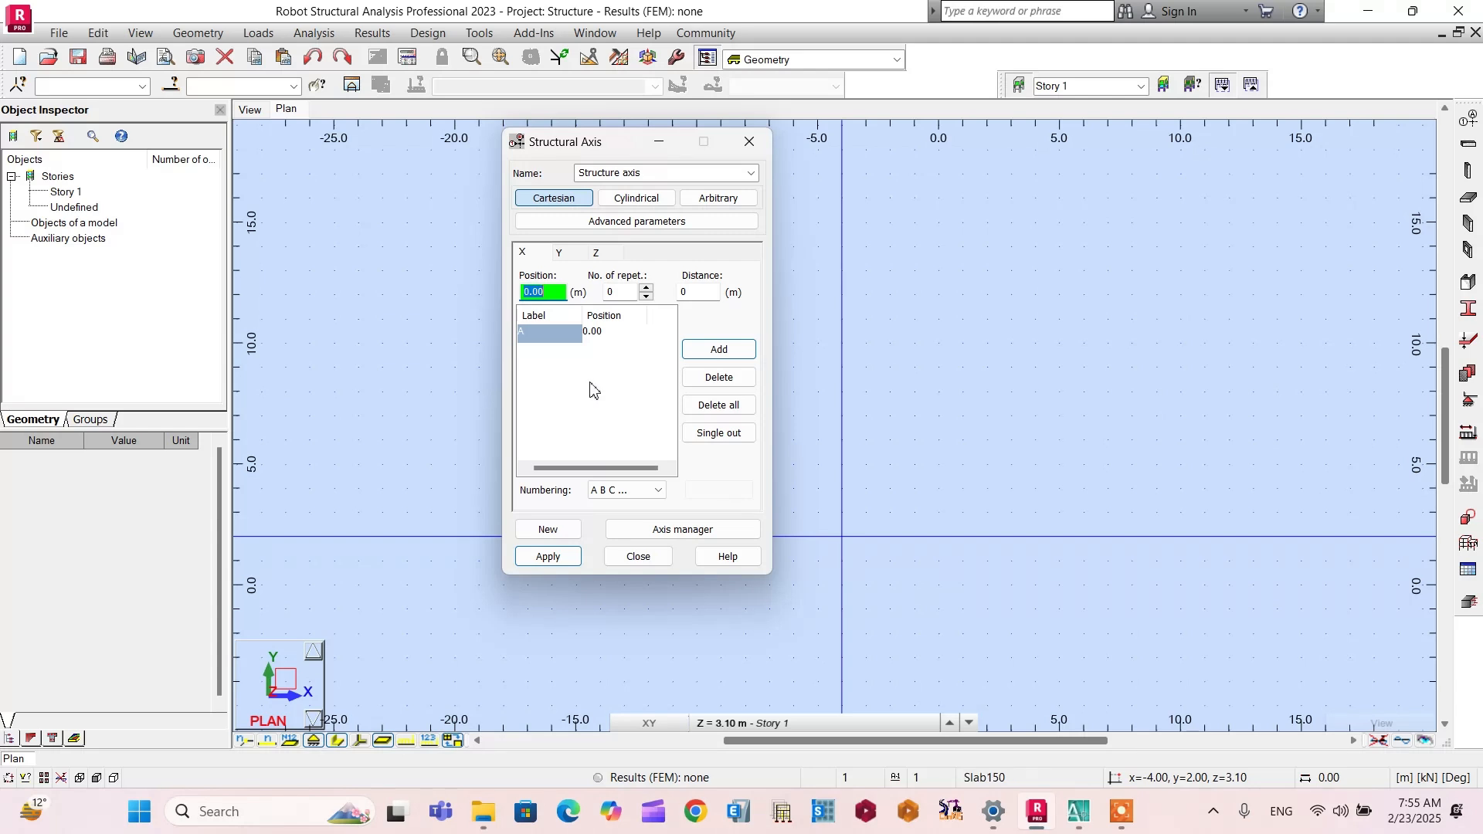
# Step: Check the A–B spacing on the ground floor plan in AutoCAD and add the next X axis in Robot with 1 repetition at 3.6 m distance
pyautogui.click(646, 289)
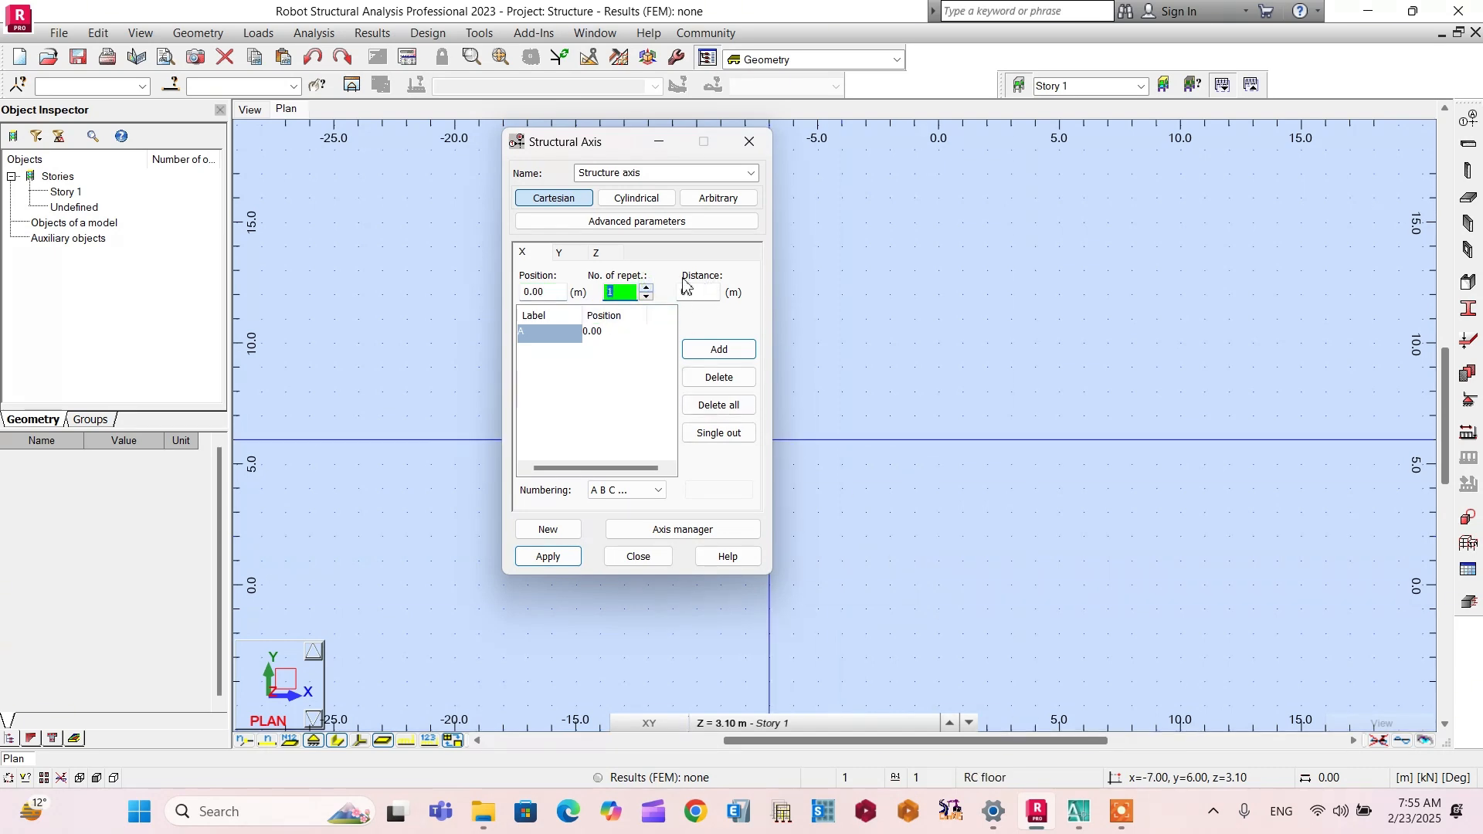
pyautogui.click(1078, 811)
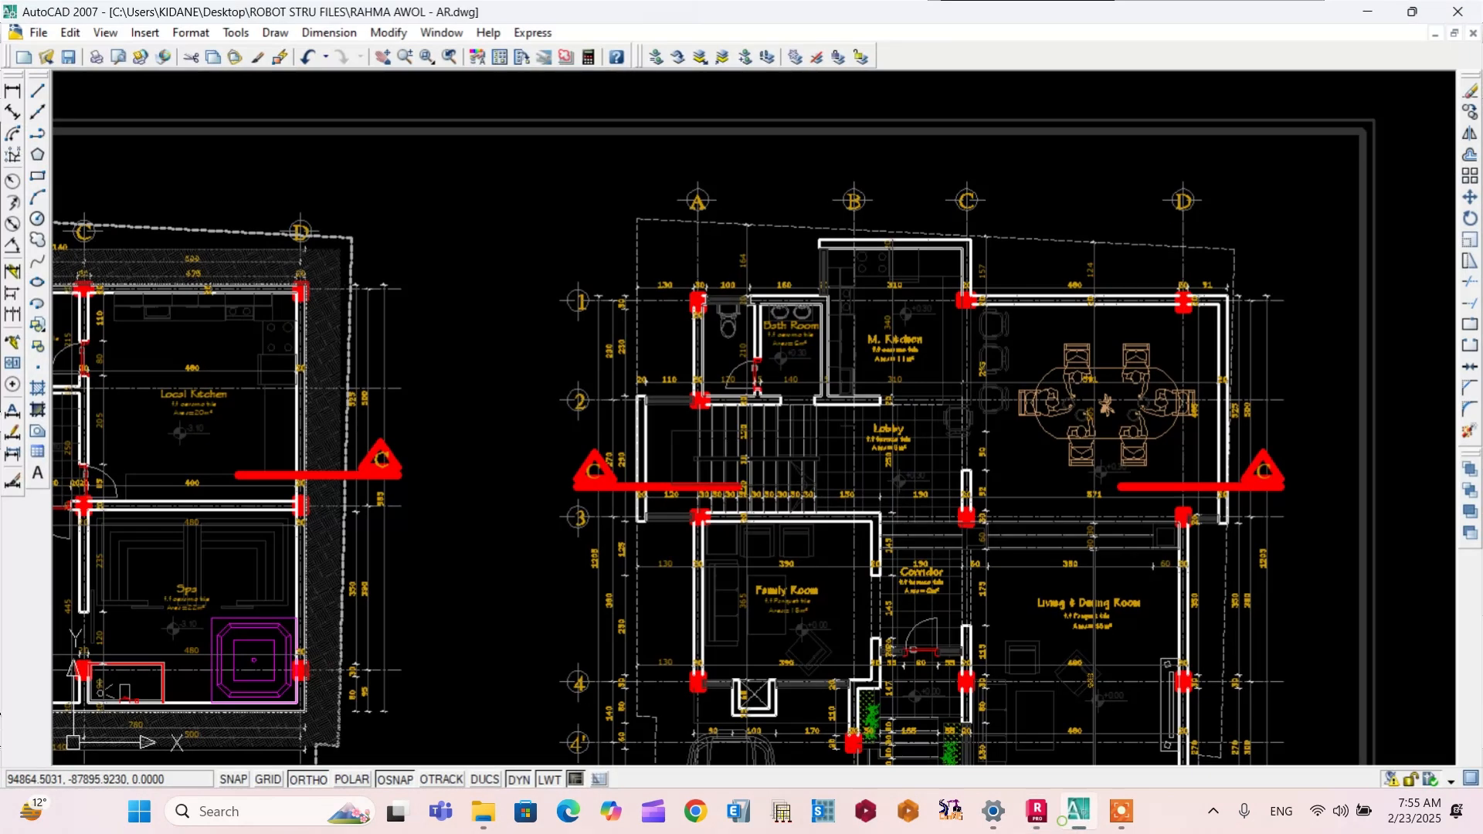
pyautogui.scroll(3, 688, 253)
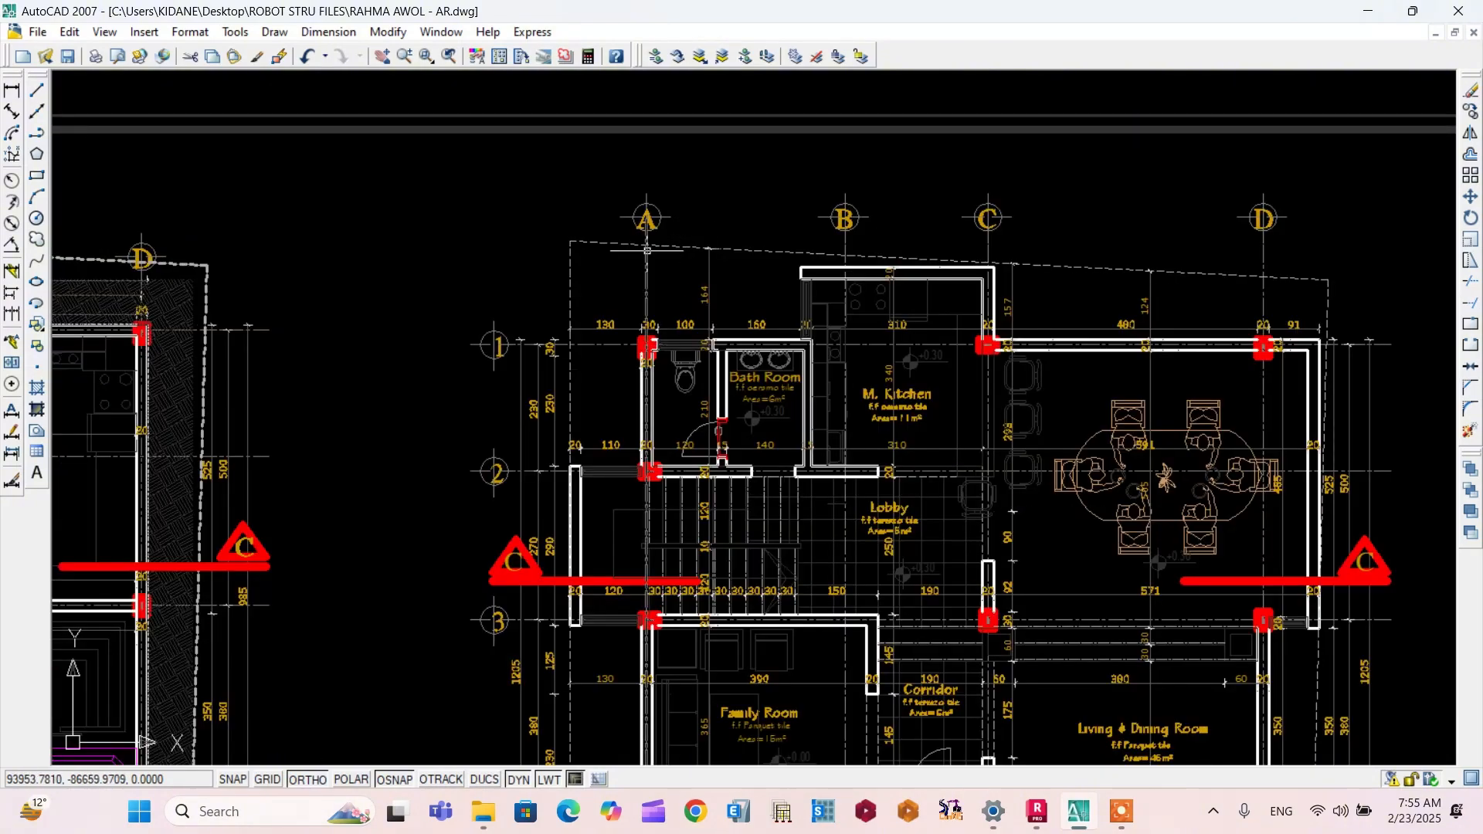
pyautogui.scroll(-2, 726, 201)
pyautogui.scroll(7, 753, 715)
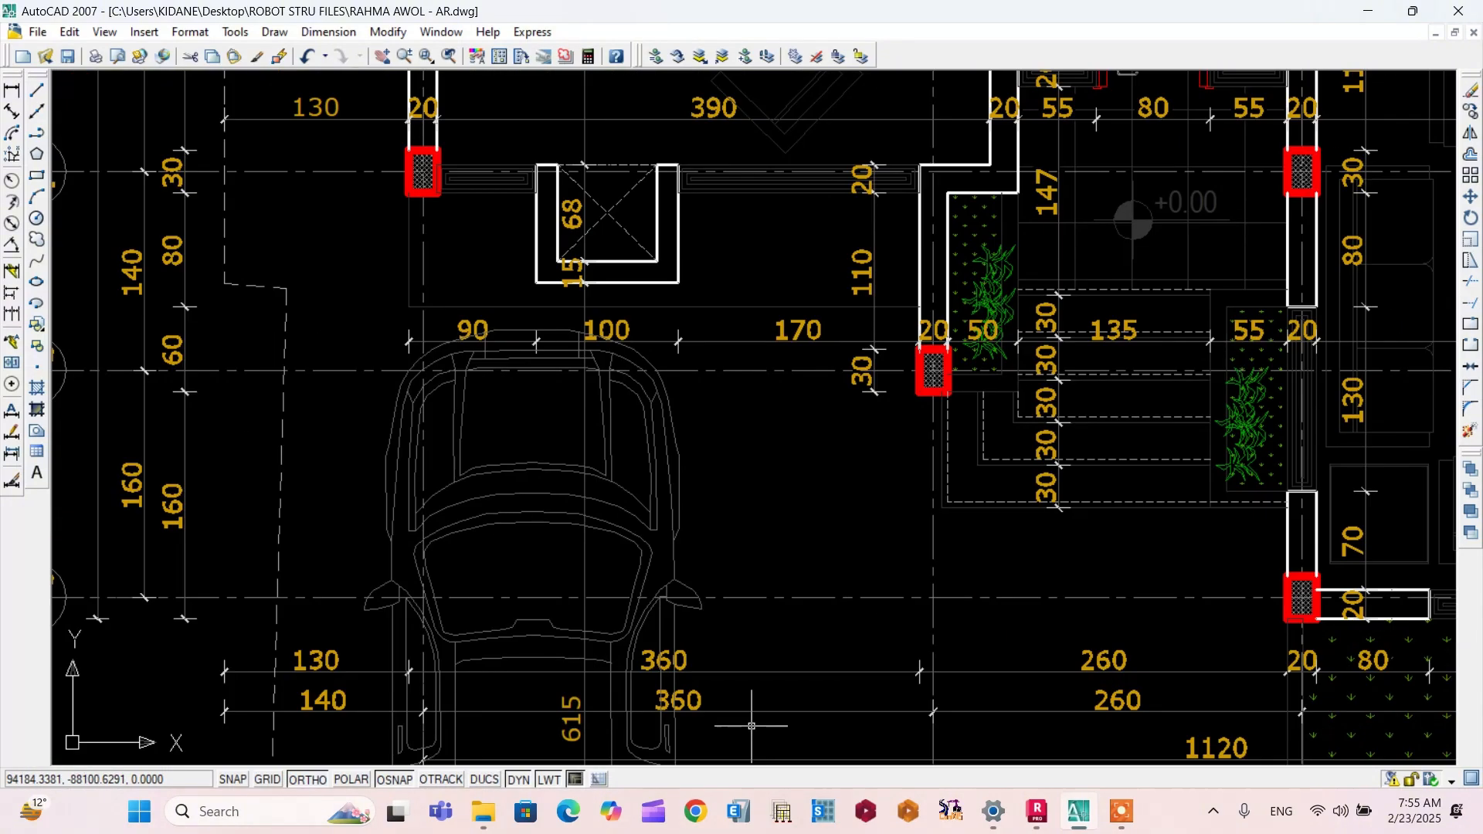
pyautogui.scroll(-4, 716, 647)
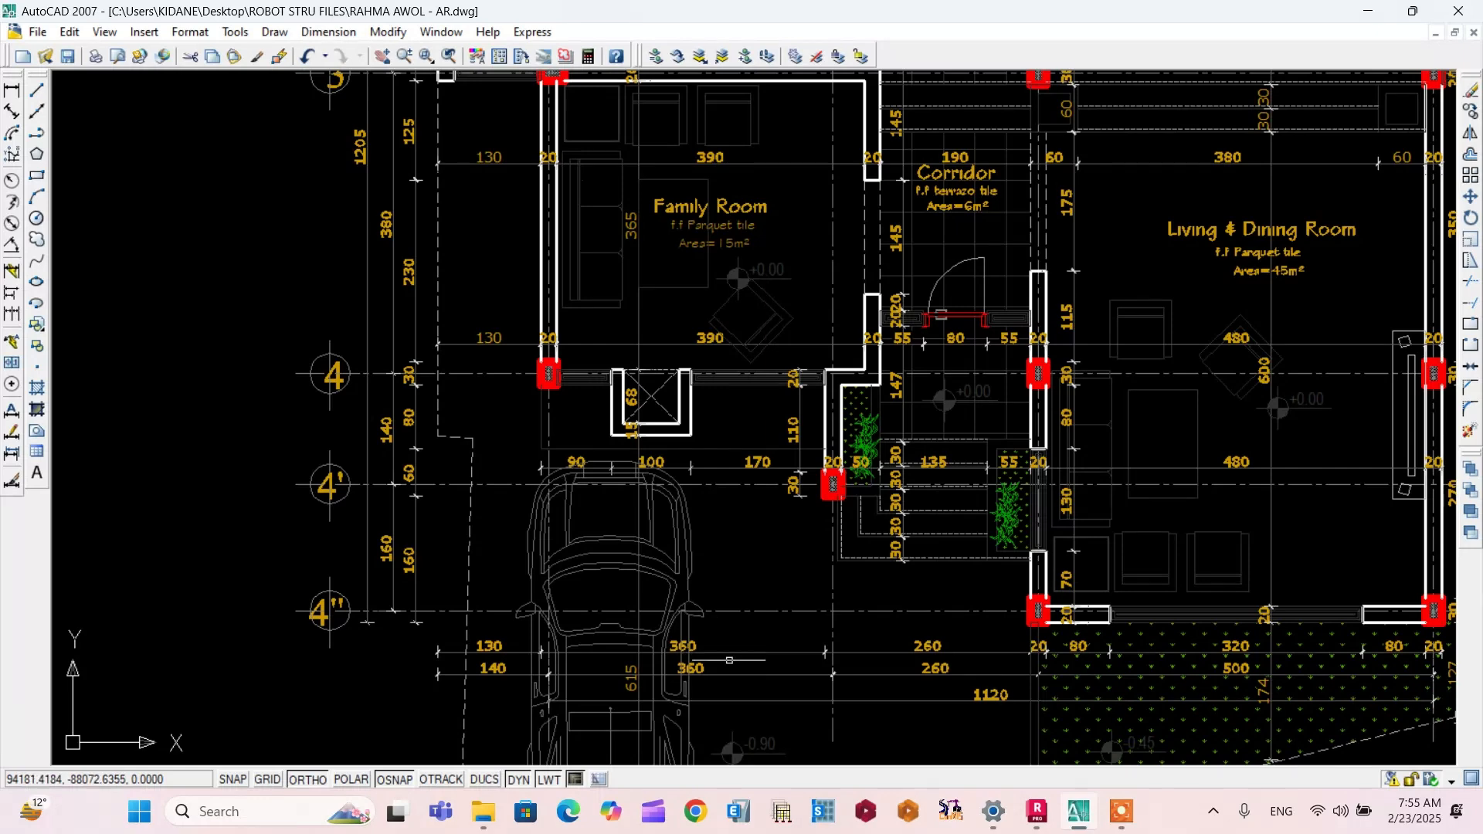
pyautogui.click(1035, 811)
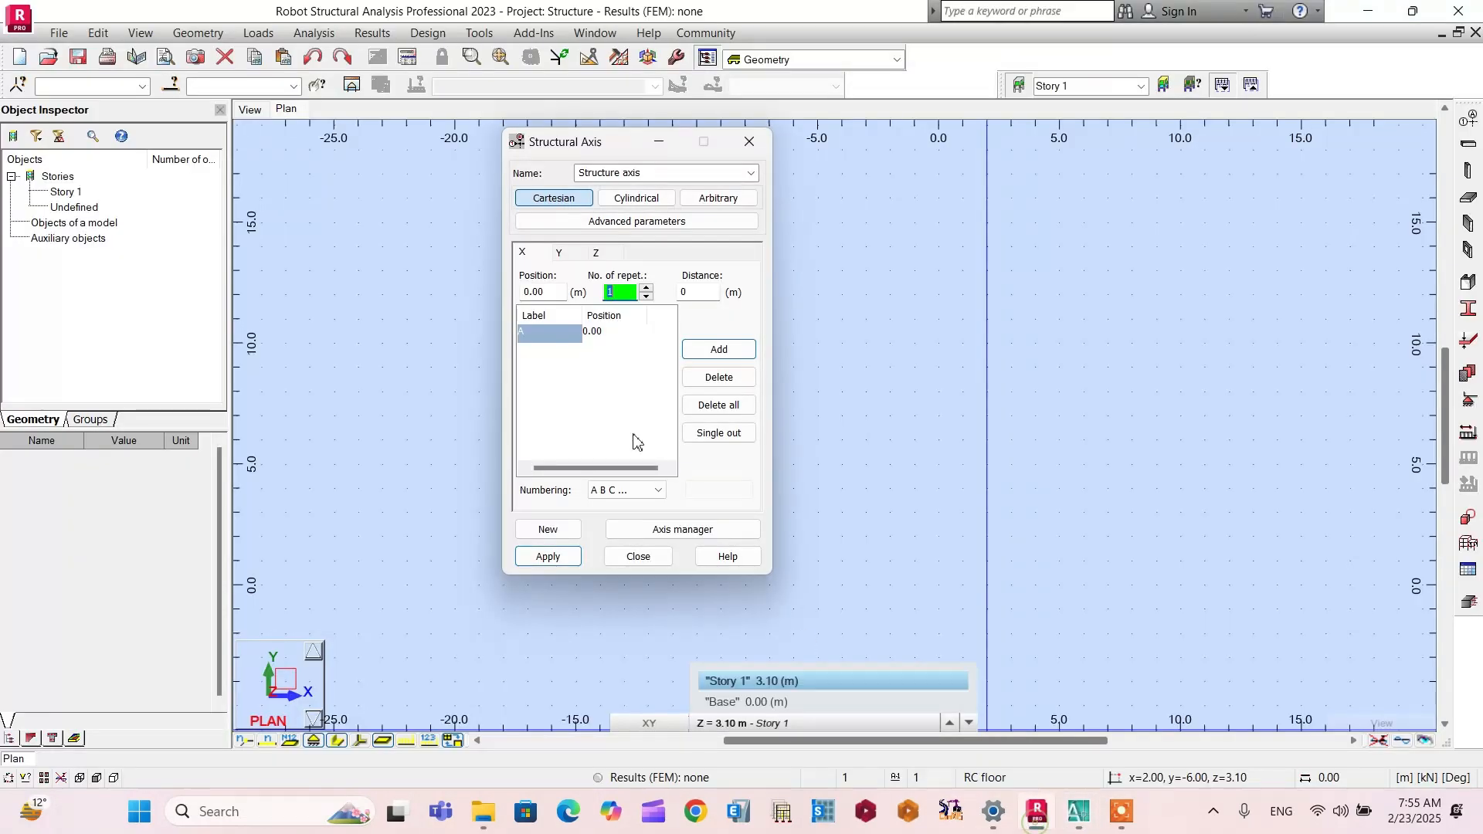
pyautogui.click(680, 296)
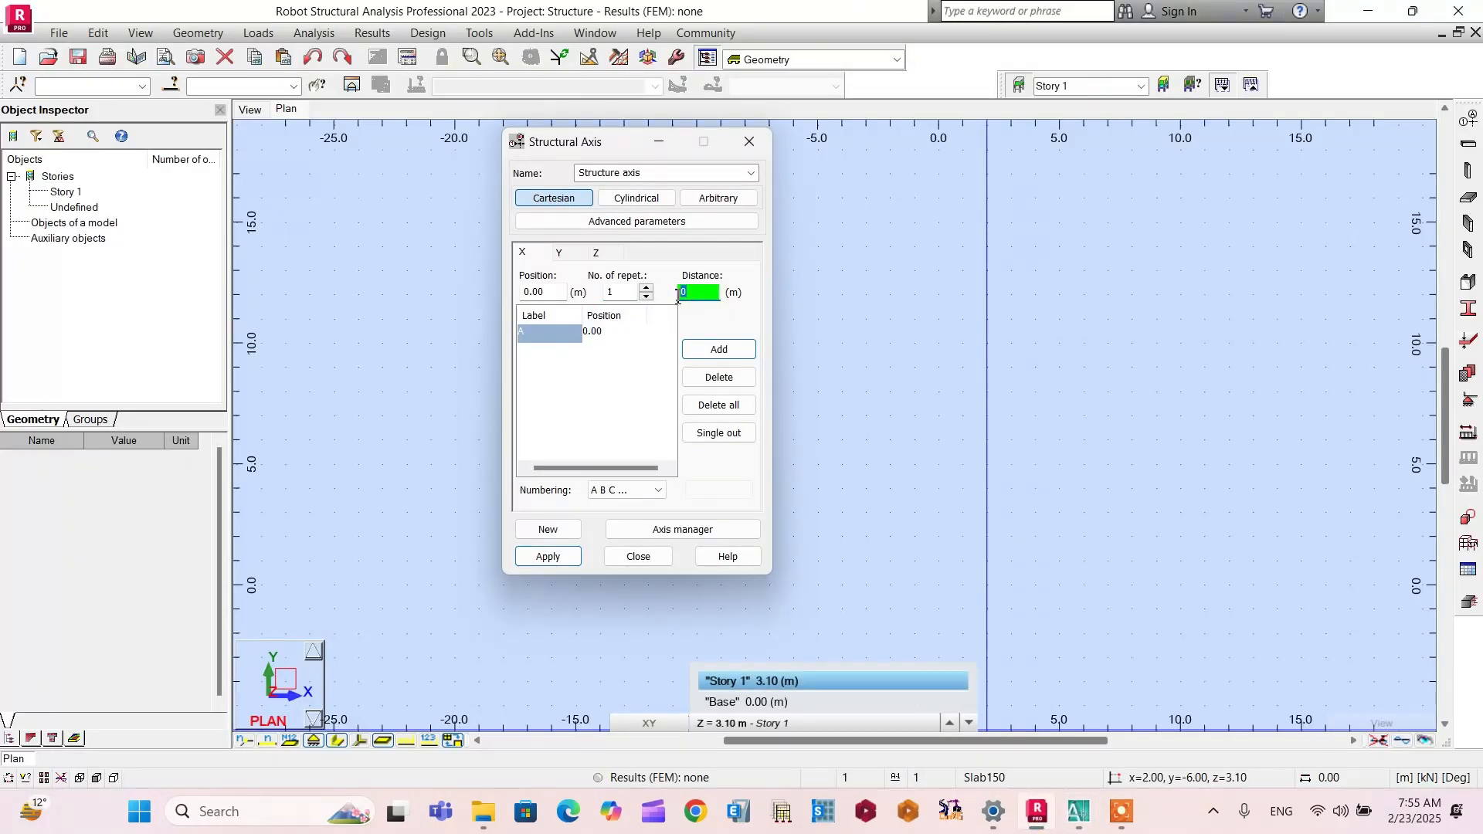
pyautogui.write('3.6')
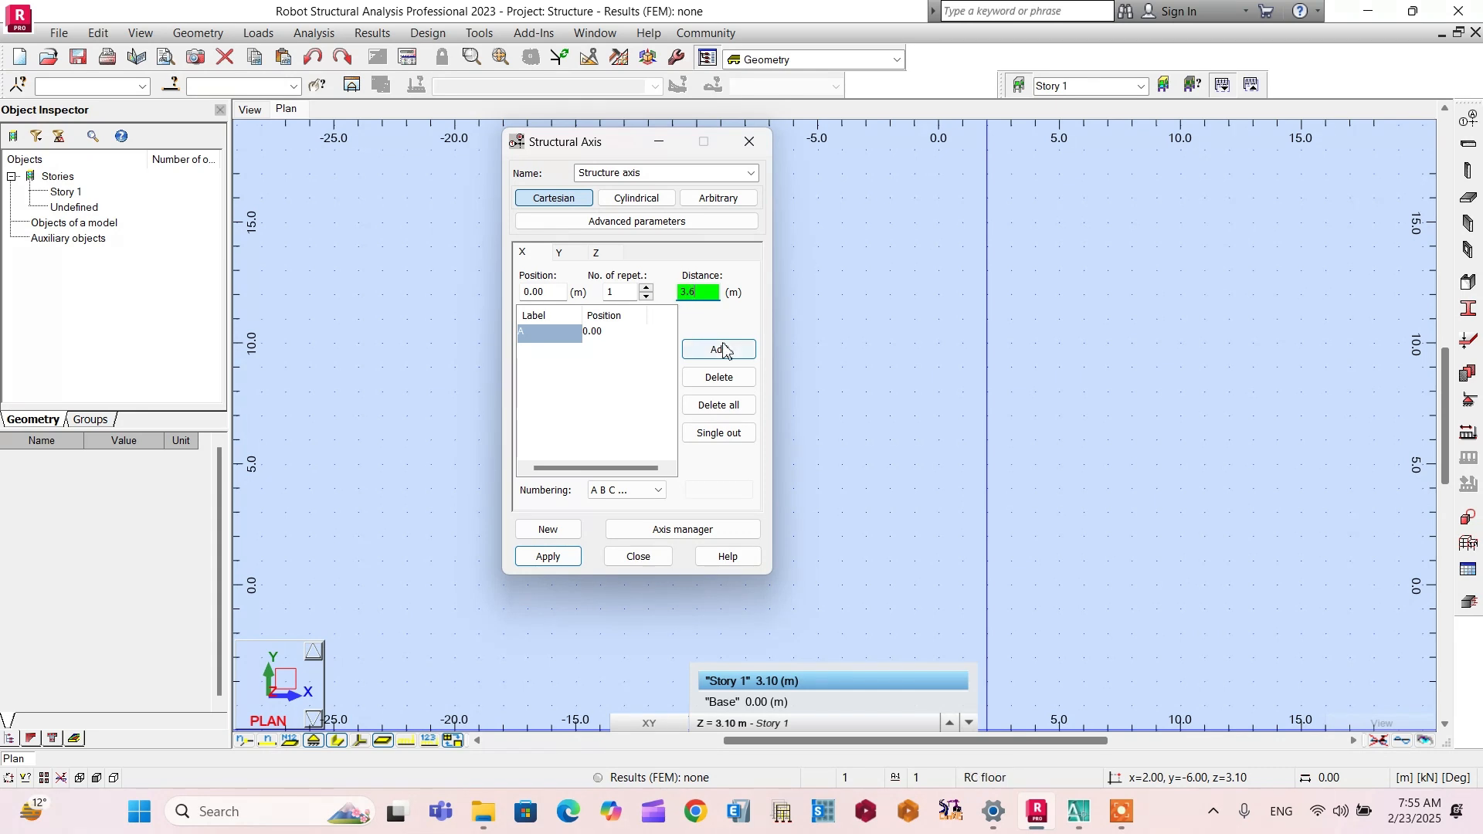
pyautogui.click(720, 349)
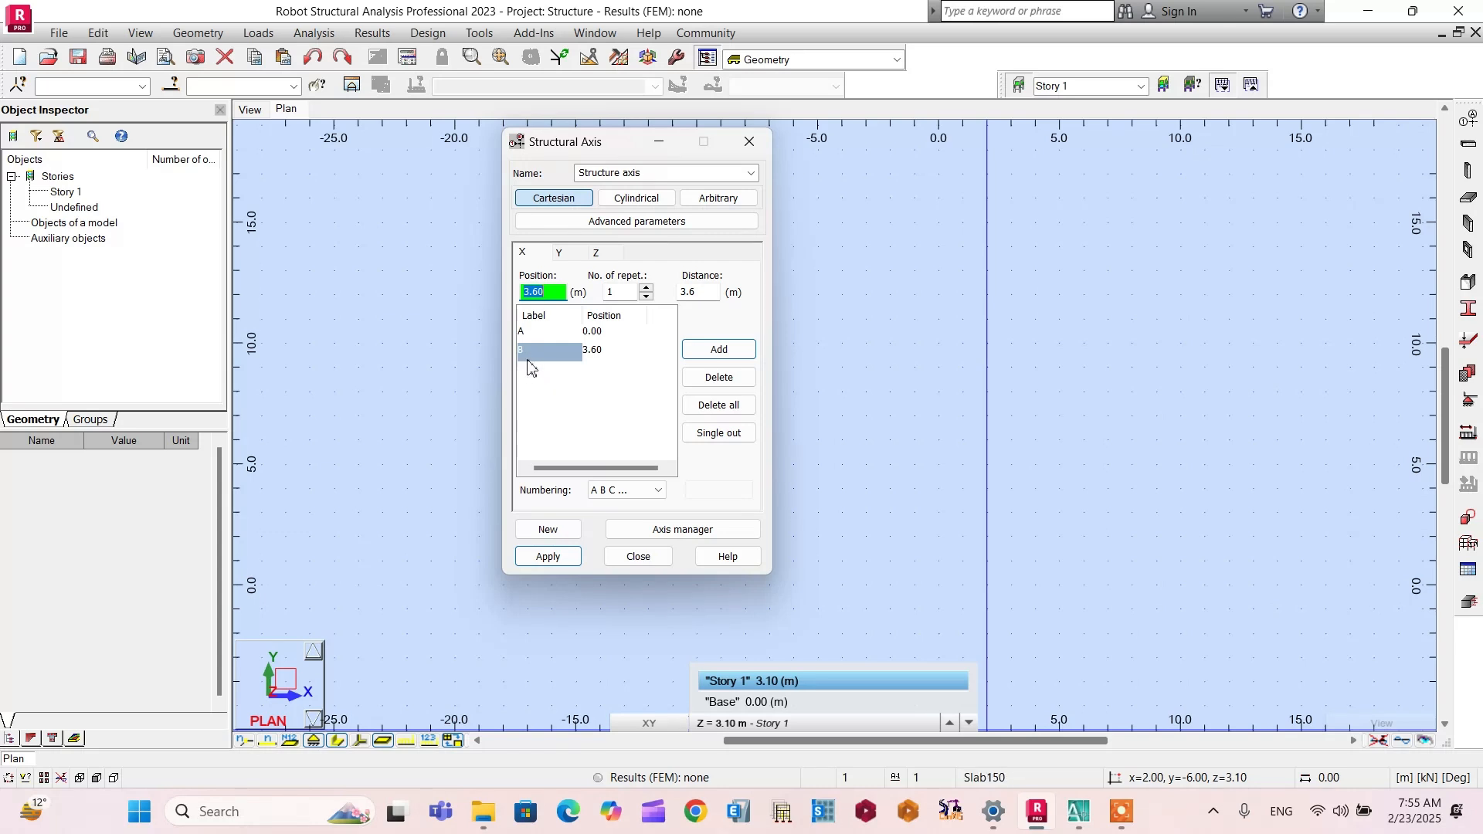
# Step: Check the B–C spacing on the AutoCAD ground floor plan and add the next X axis in Robot at 2.6 m distance
pyautogui.click(1080, 811)
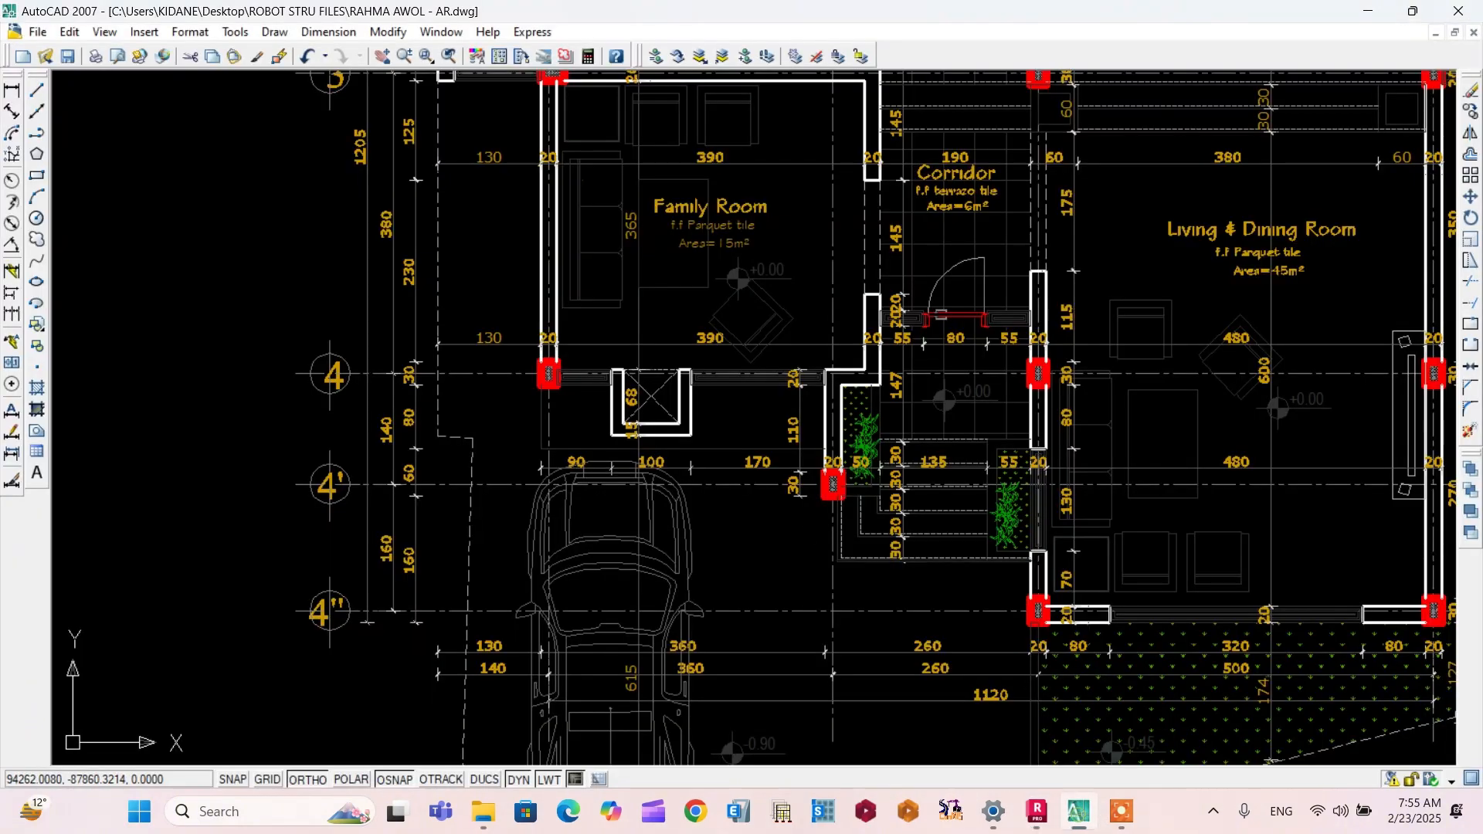
pyautogui.scroll(-4, 859, 587)
pyautogui.scroll(3, 860, 572)
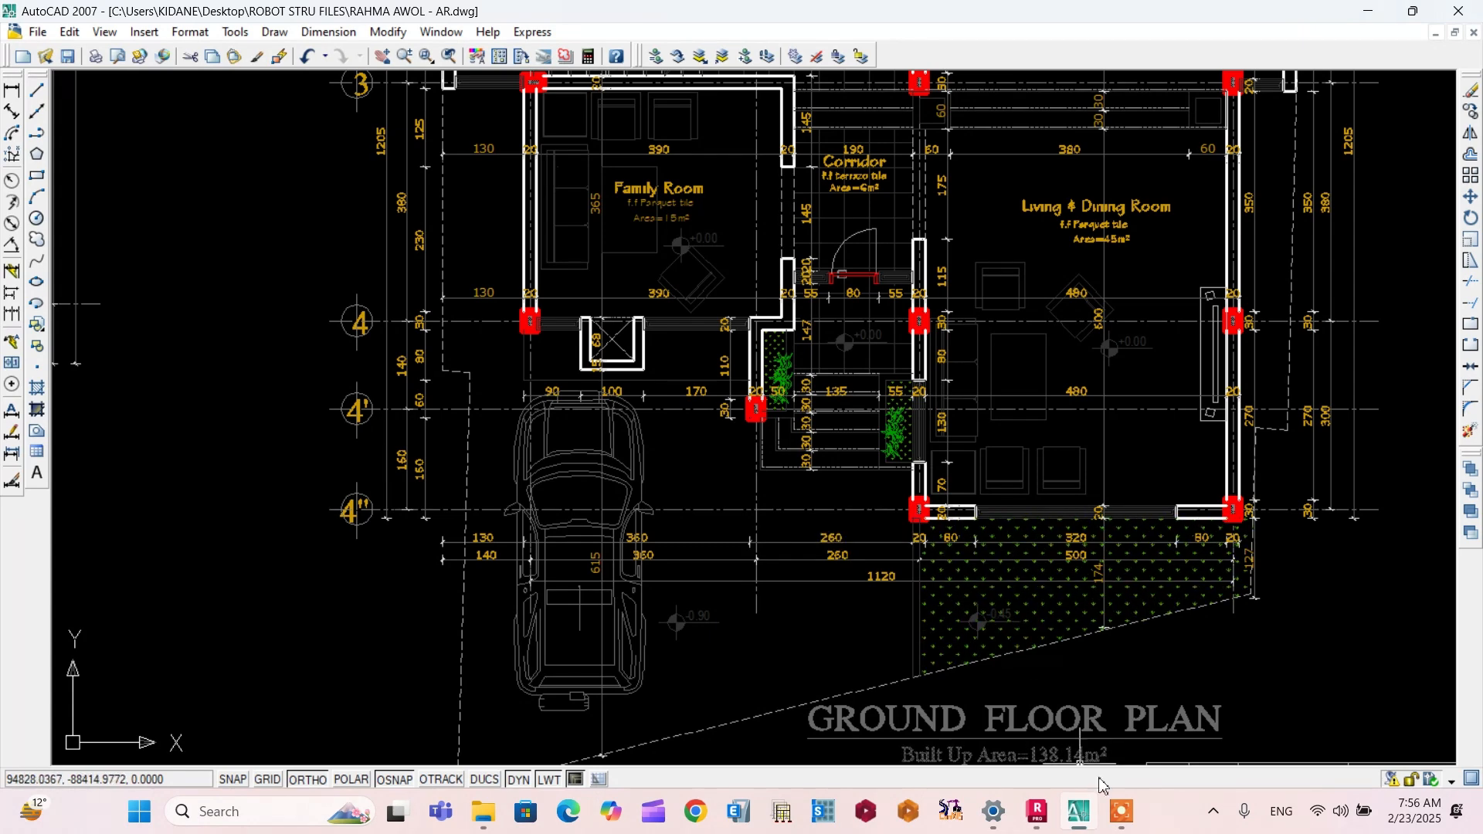
pyautogui.click(1037, 811)
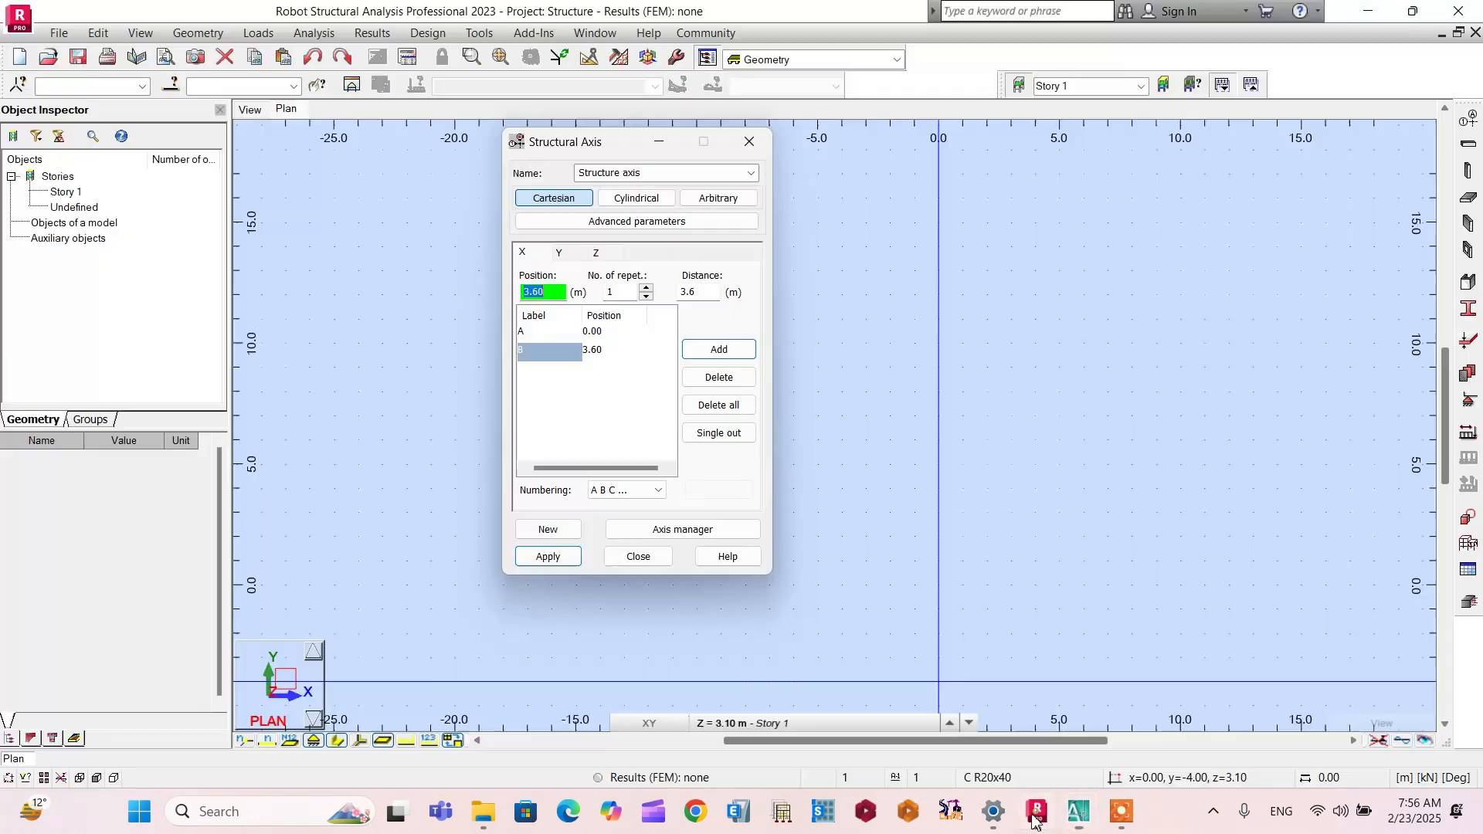
pyautogui.click(690, 293)
pyautogui.write('2')
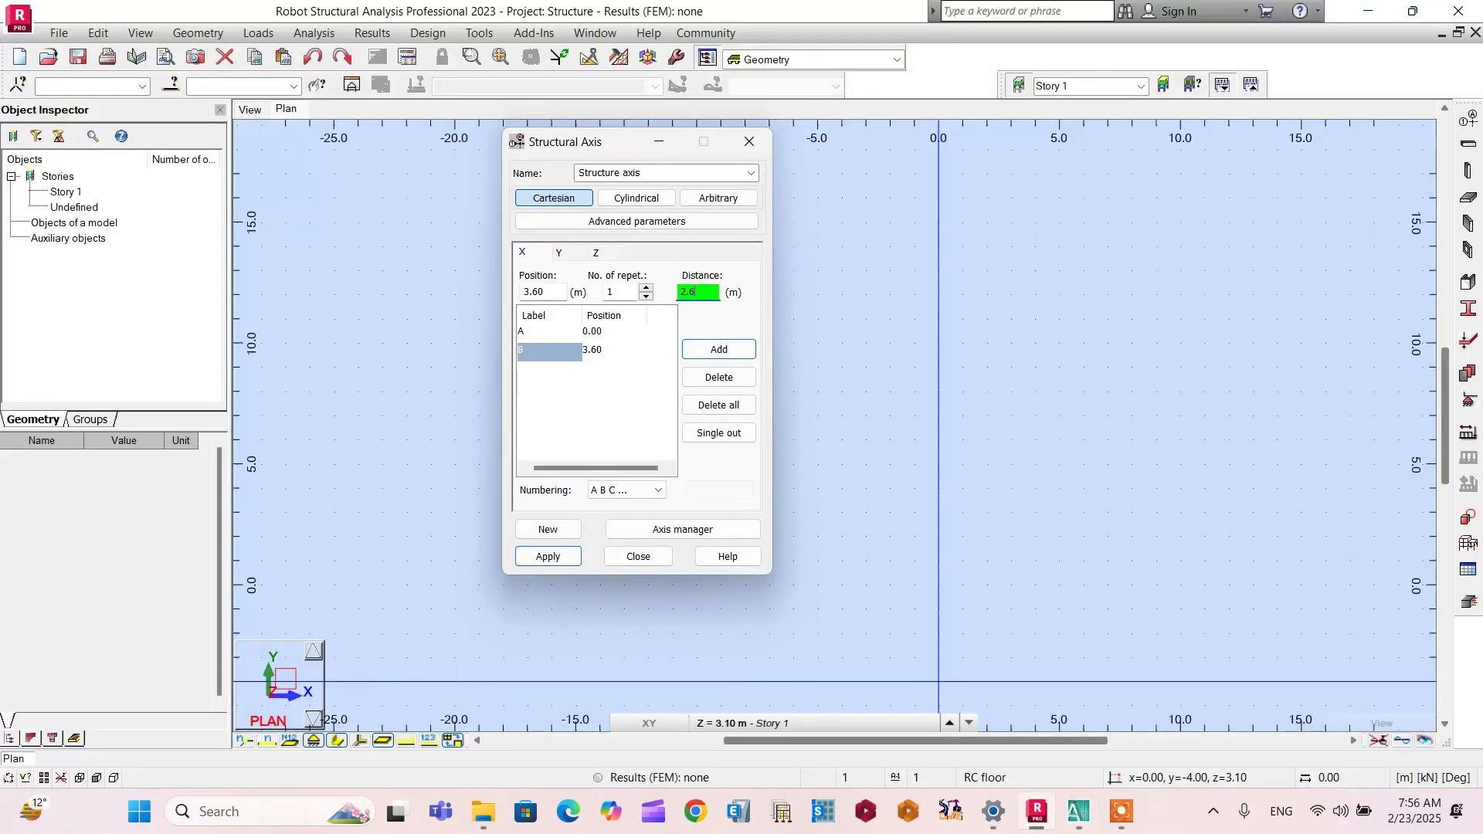
pyautogui.click(718, 349)
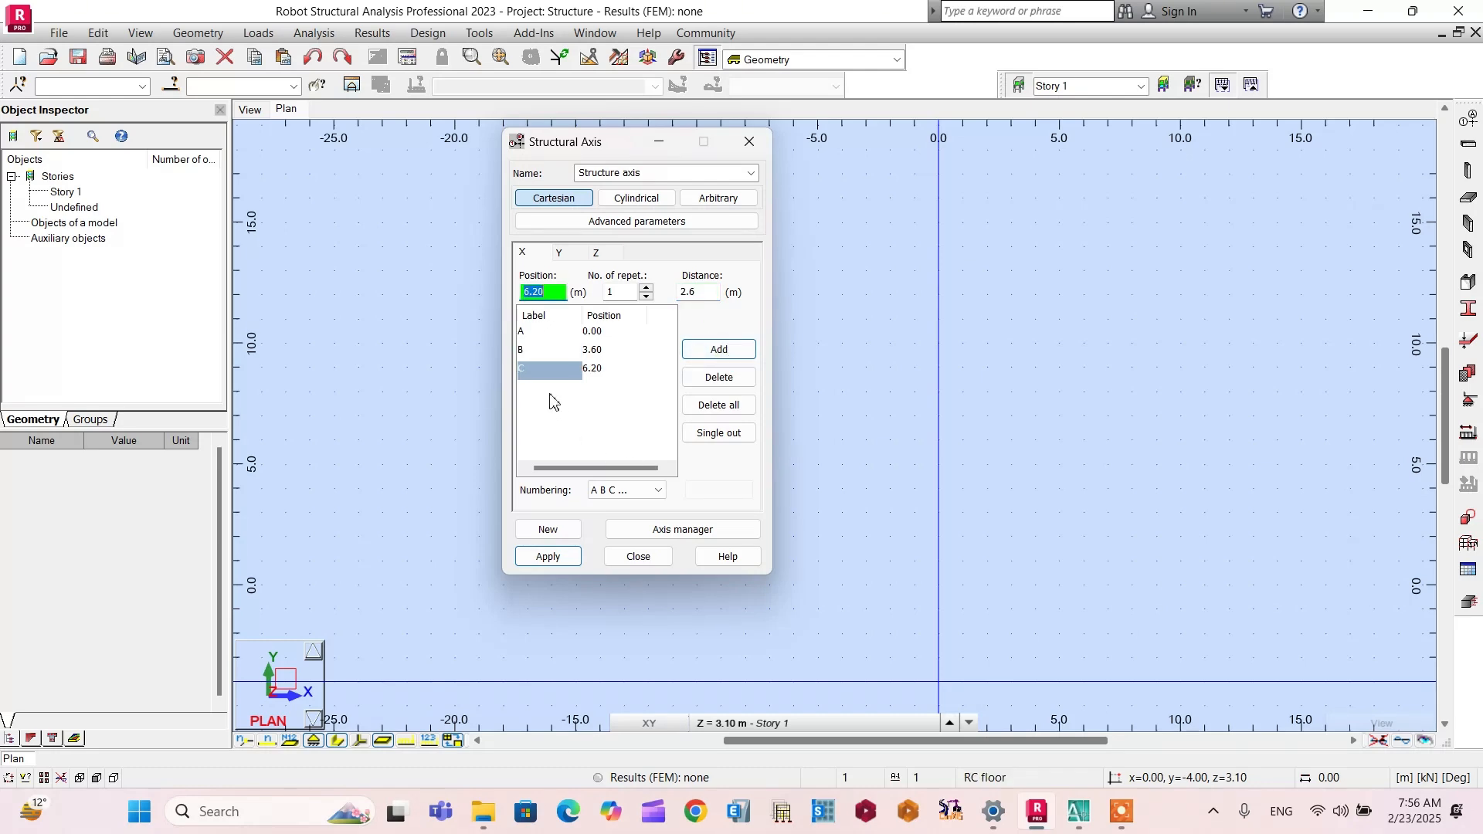
# Step: Switch to AutoCAD and read the spacing between grid axes C and D along the lower edge of the ground floor plan
pyautogui.click(1079, 817)
pyautogui.scroll(-2, 914, 549)
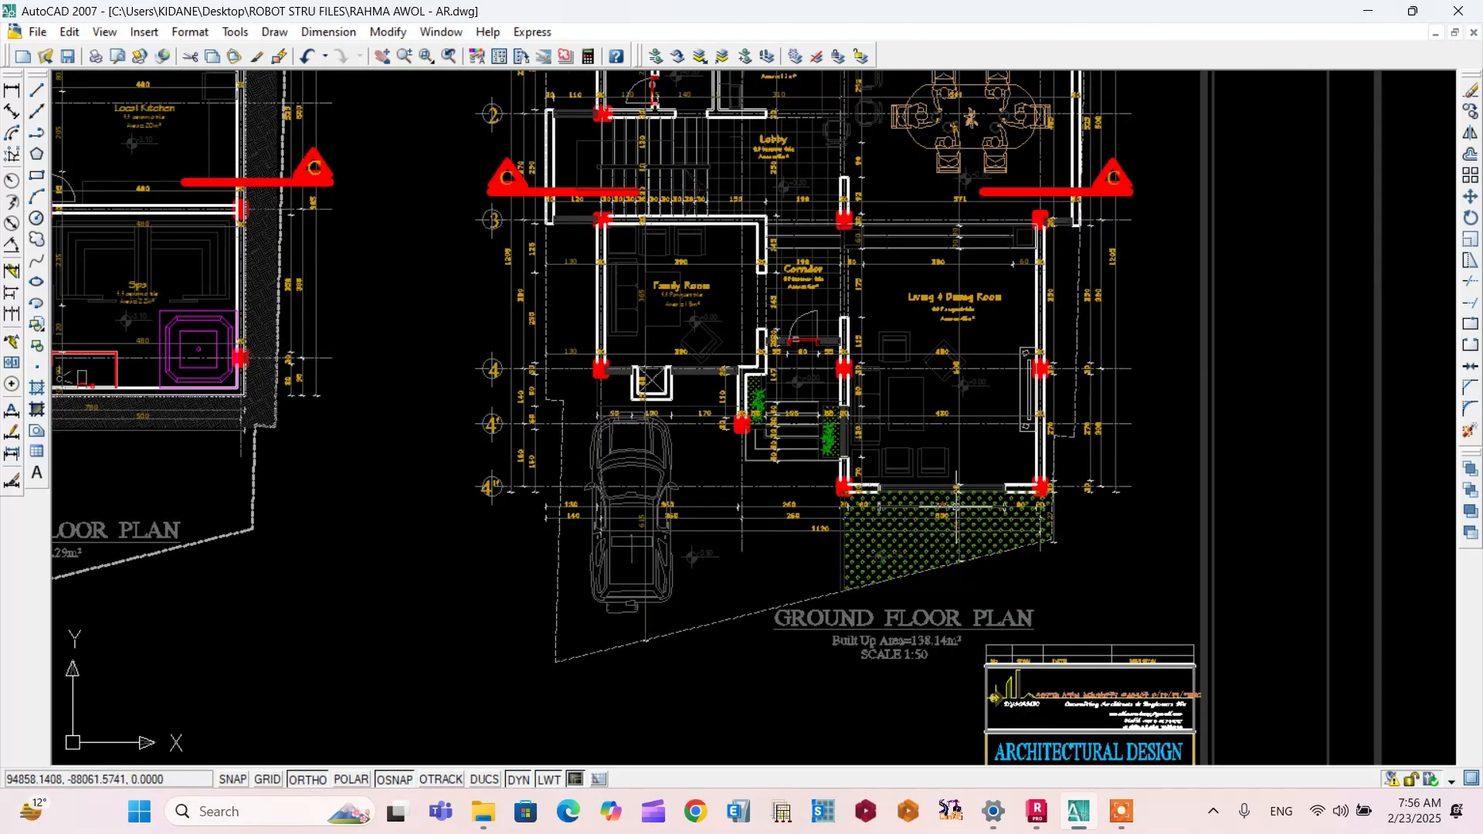
pyautogui.scroll(8, 914, 549)
pyautogui.scroll(-9, 914, 549)
pyautogui.scroll(-3, 913, 549)
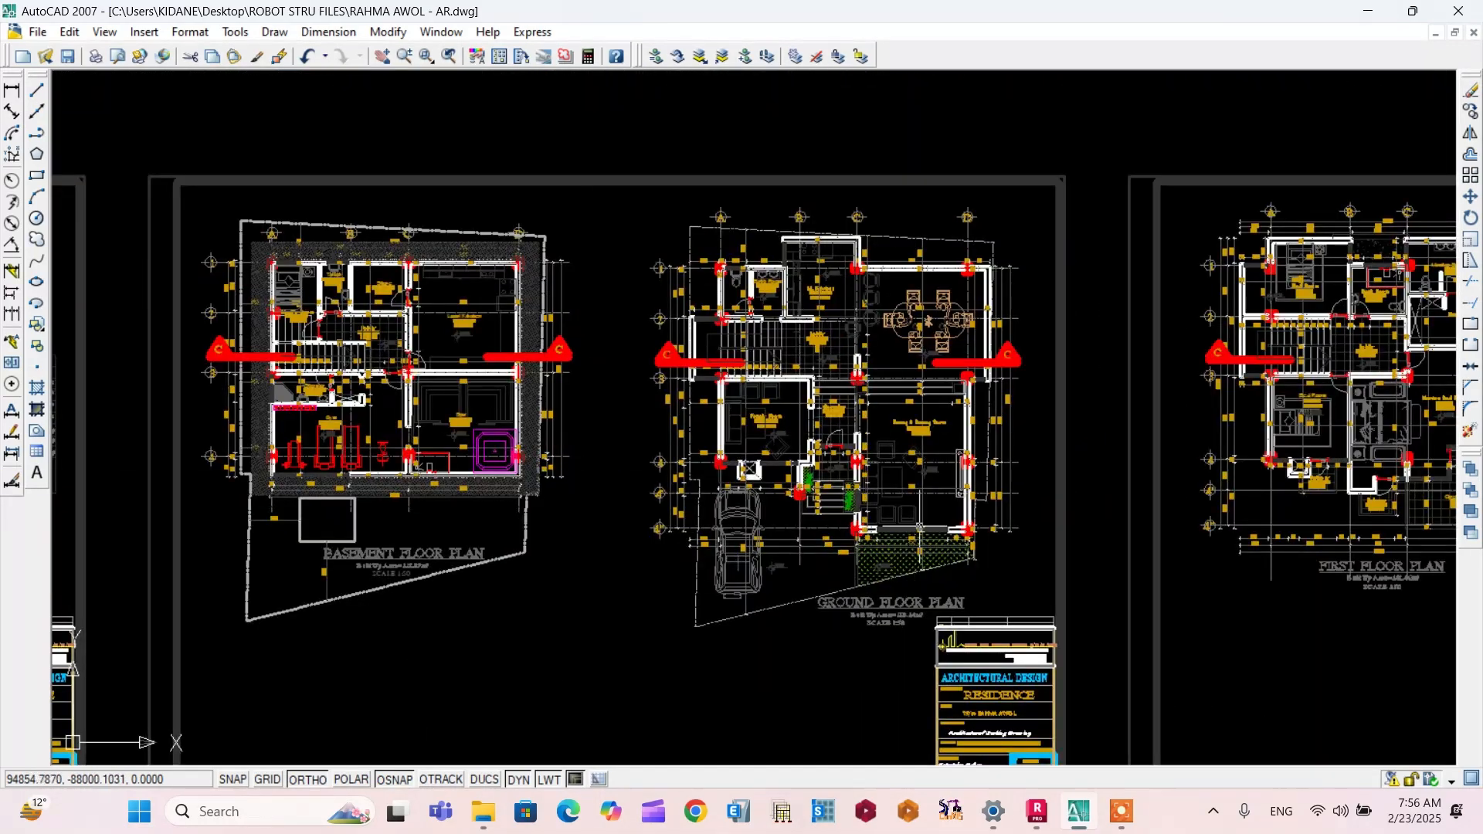
pyautogui.scroll(5, 912, 206)
pyautogui.scroll(-6, 912, 207)
pyautogui.scroll(10, 882, 475)
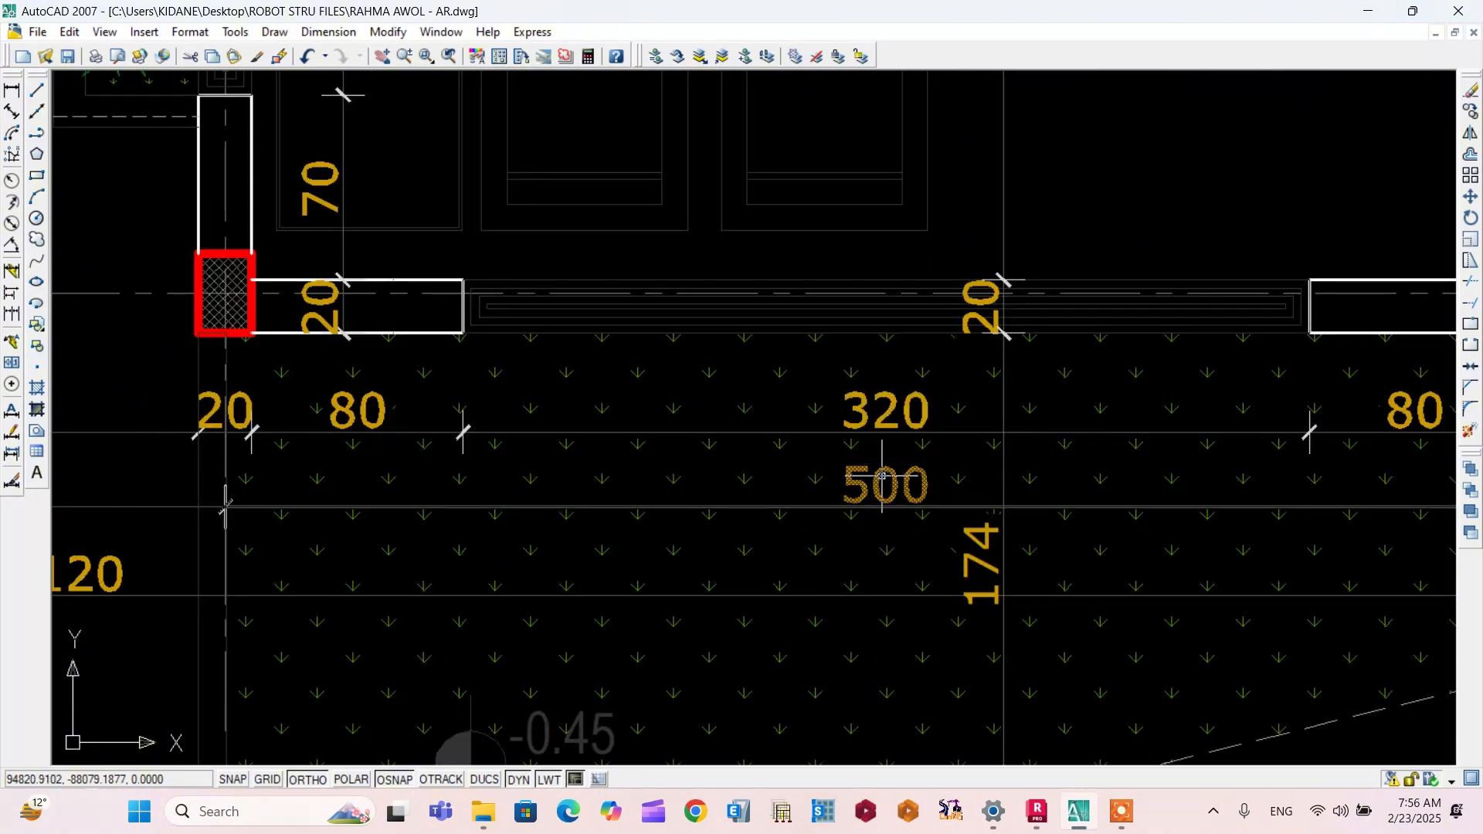
pyautogui.scroll(-8, 882, 475)
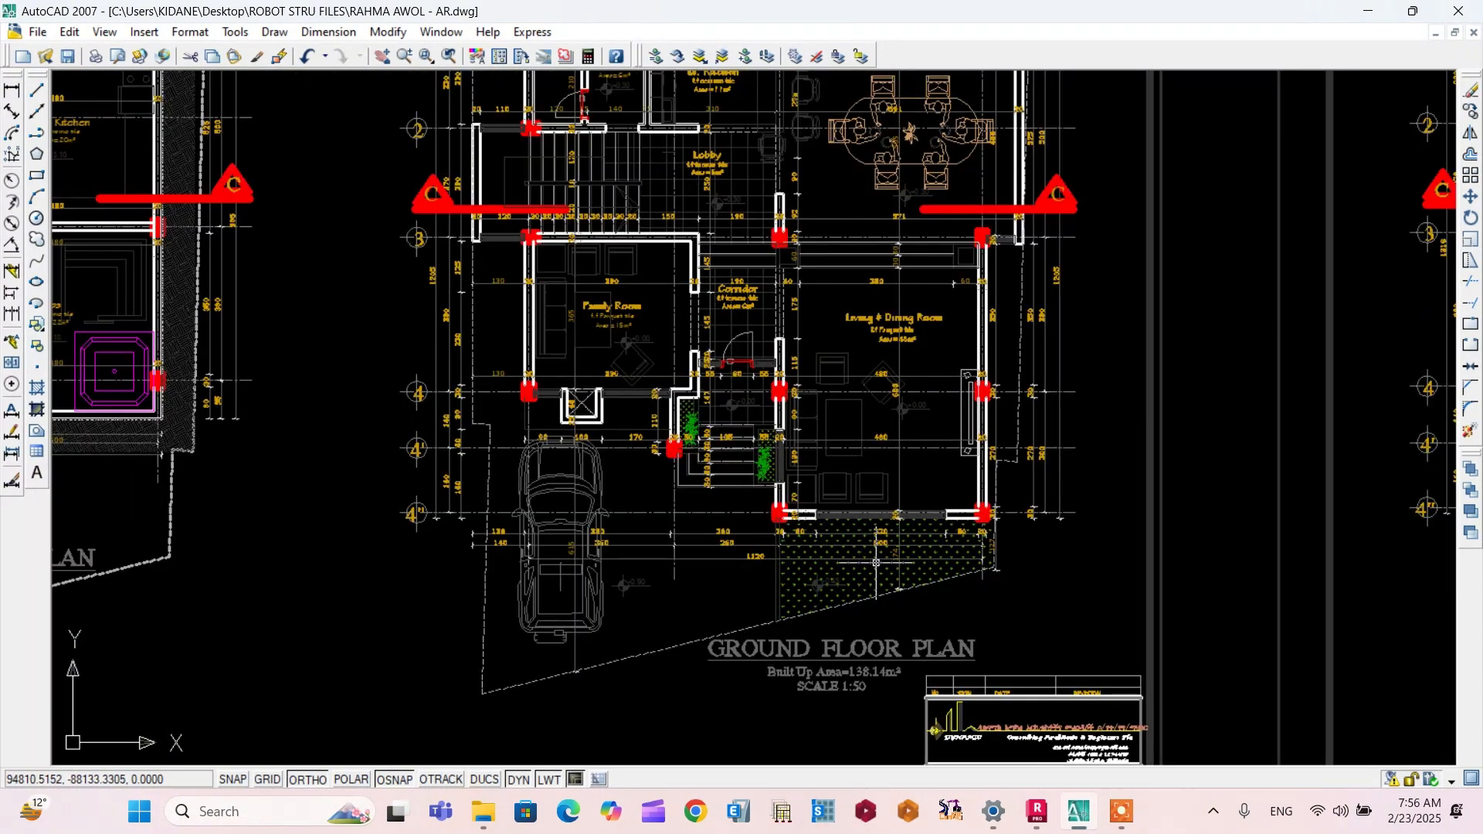
pyautogui.scroll(-3, 876, 563)
# Step: Back in Robot Structural Analysis, add the next X axis at a distance of 5 m
pyautogui.click(1036, 810)
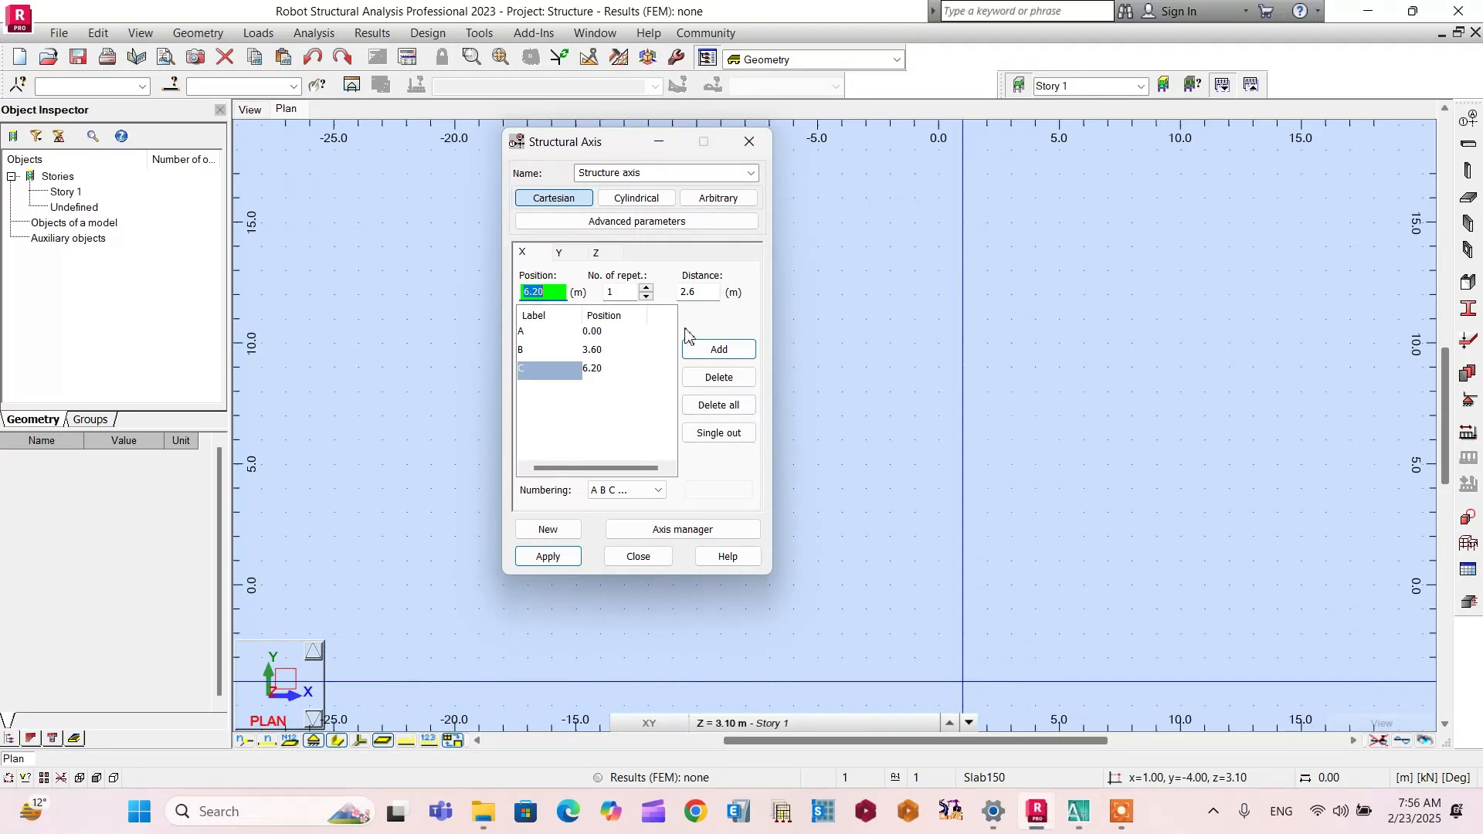
pyautogui.click(703, 293)
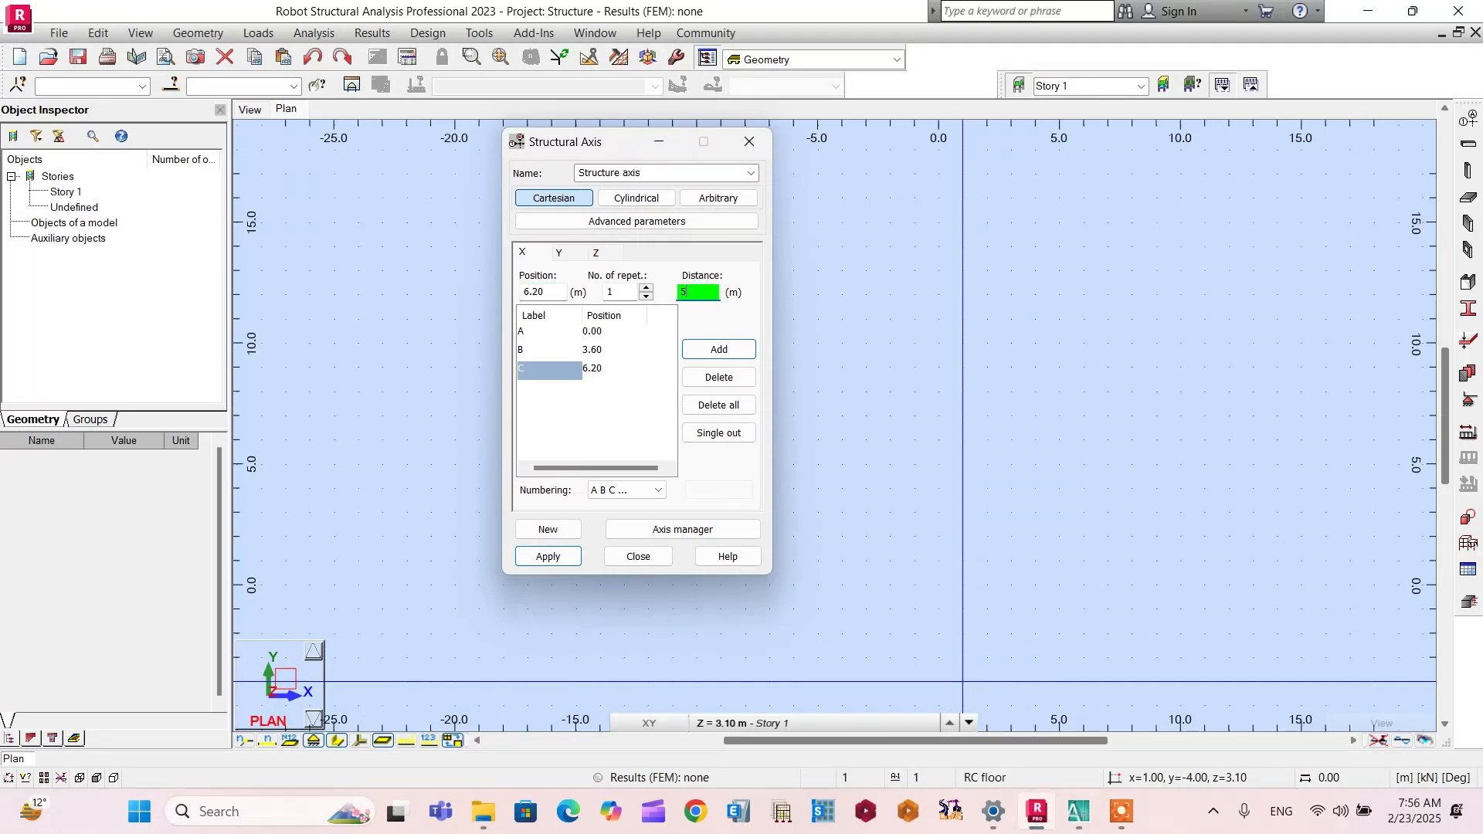
pyautogui.click(718, 351)
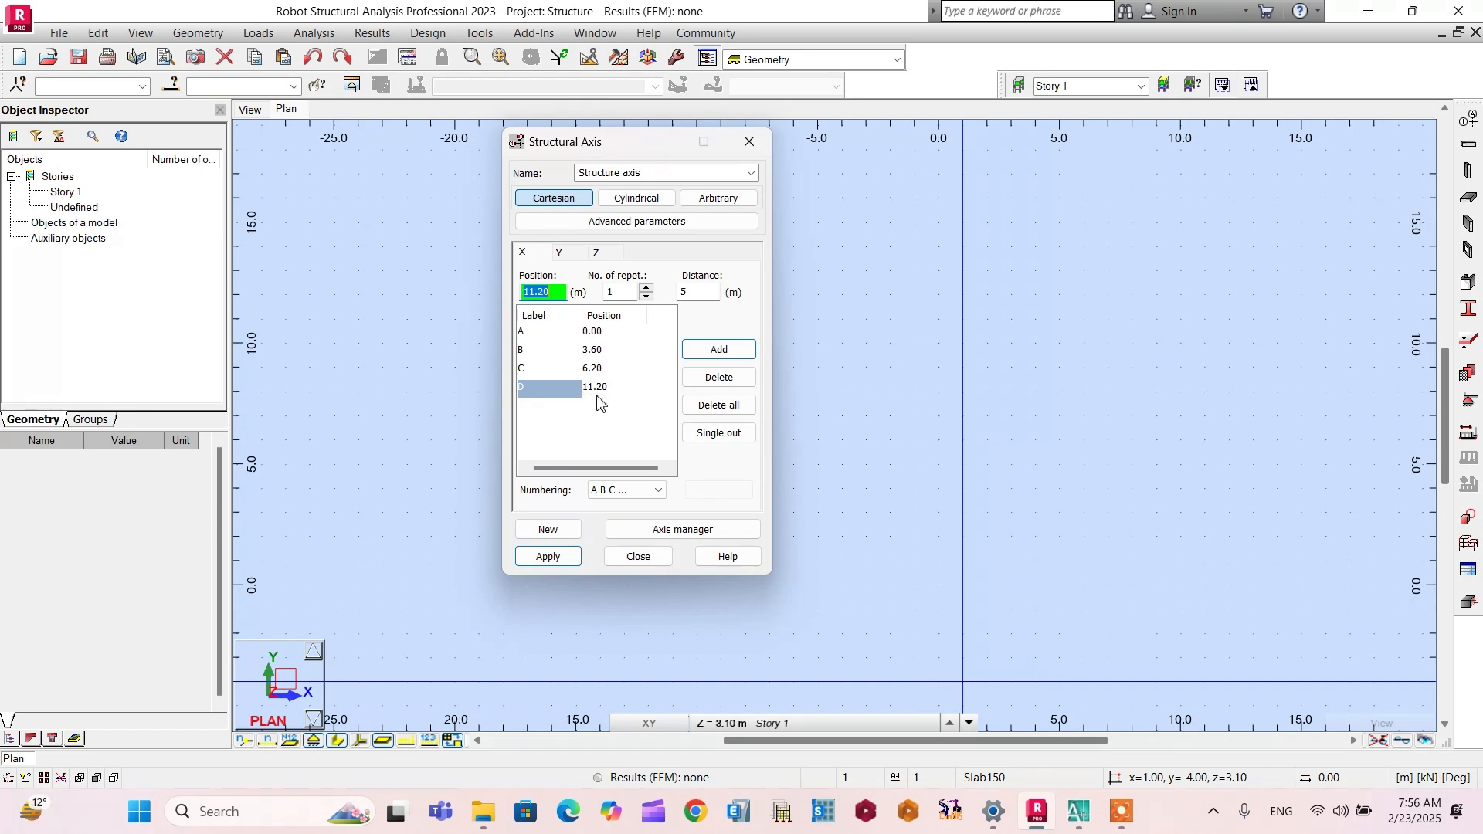
# Step: Compare the overall A–D dimension on the AutoCAD ground floor plan with the last X axis position in Robot Structural Analysis
pyautogui.click(1078, 811)
pyautogui.scroll(3, 733, 595)
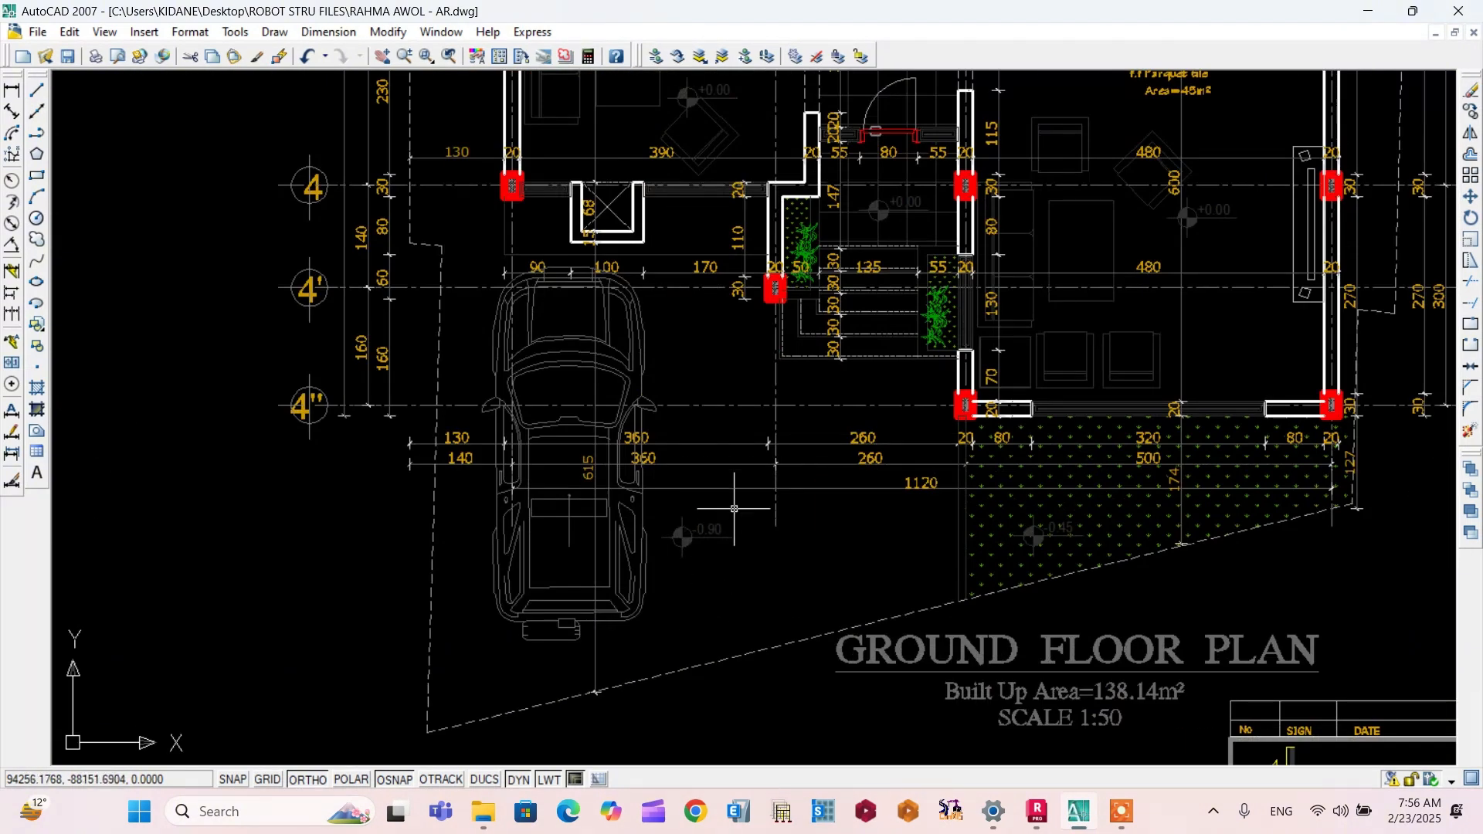
pyautogui.click(714, 488)
pyautogui.scroll(3, 895, 510)
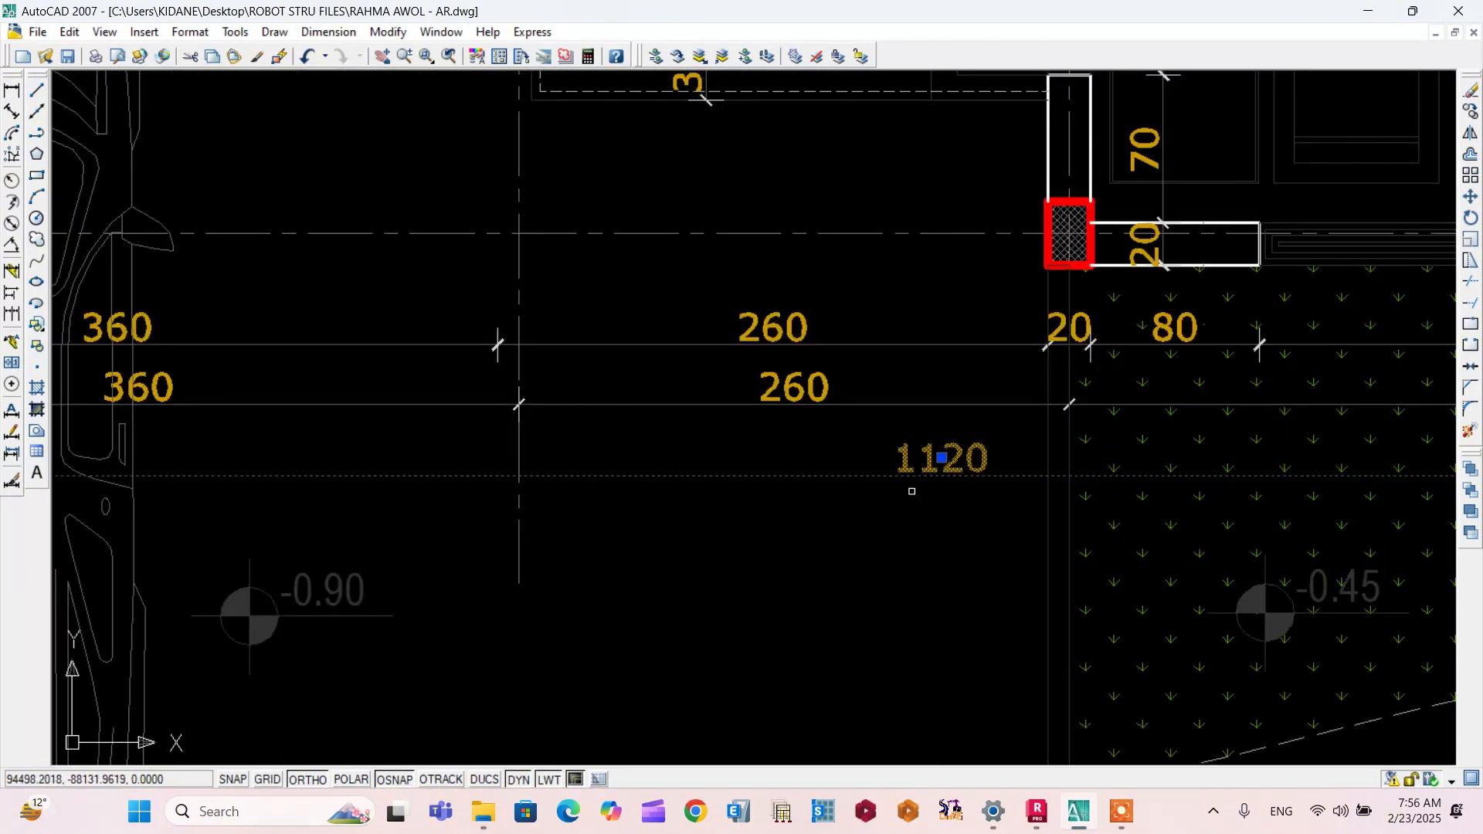
pyautogui.scroll(-4, 910, 494)
pyautogui.scroll(3, 888, 498)
pyautogui.scroll(-5, 886, 496)
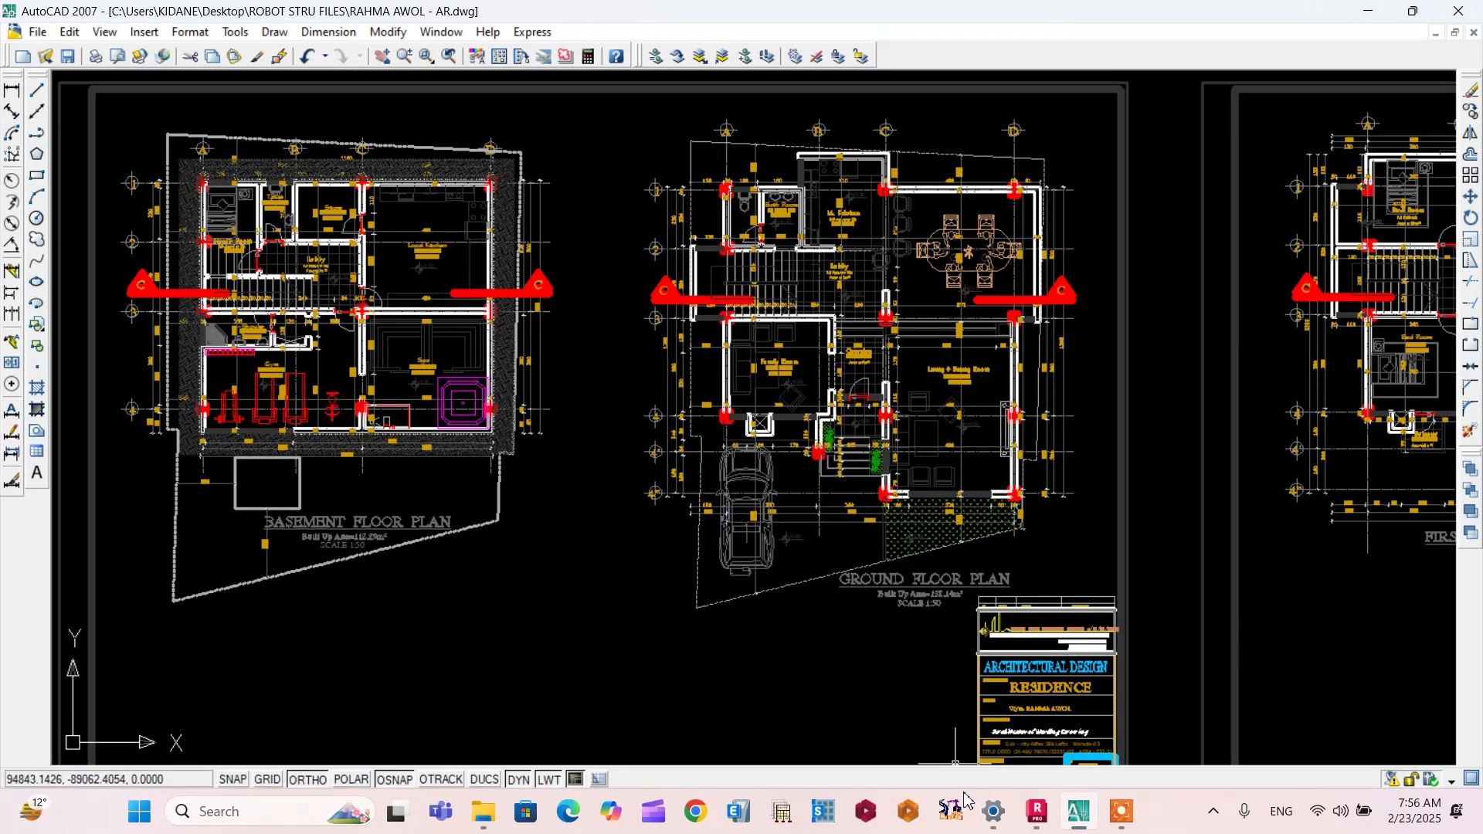
pyautogui.click(1036, 812)
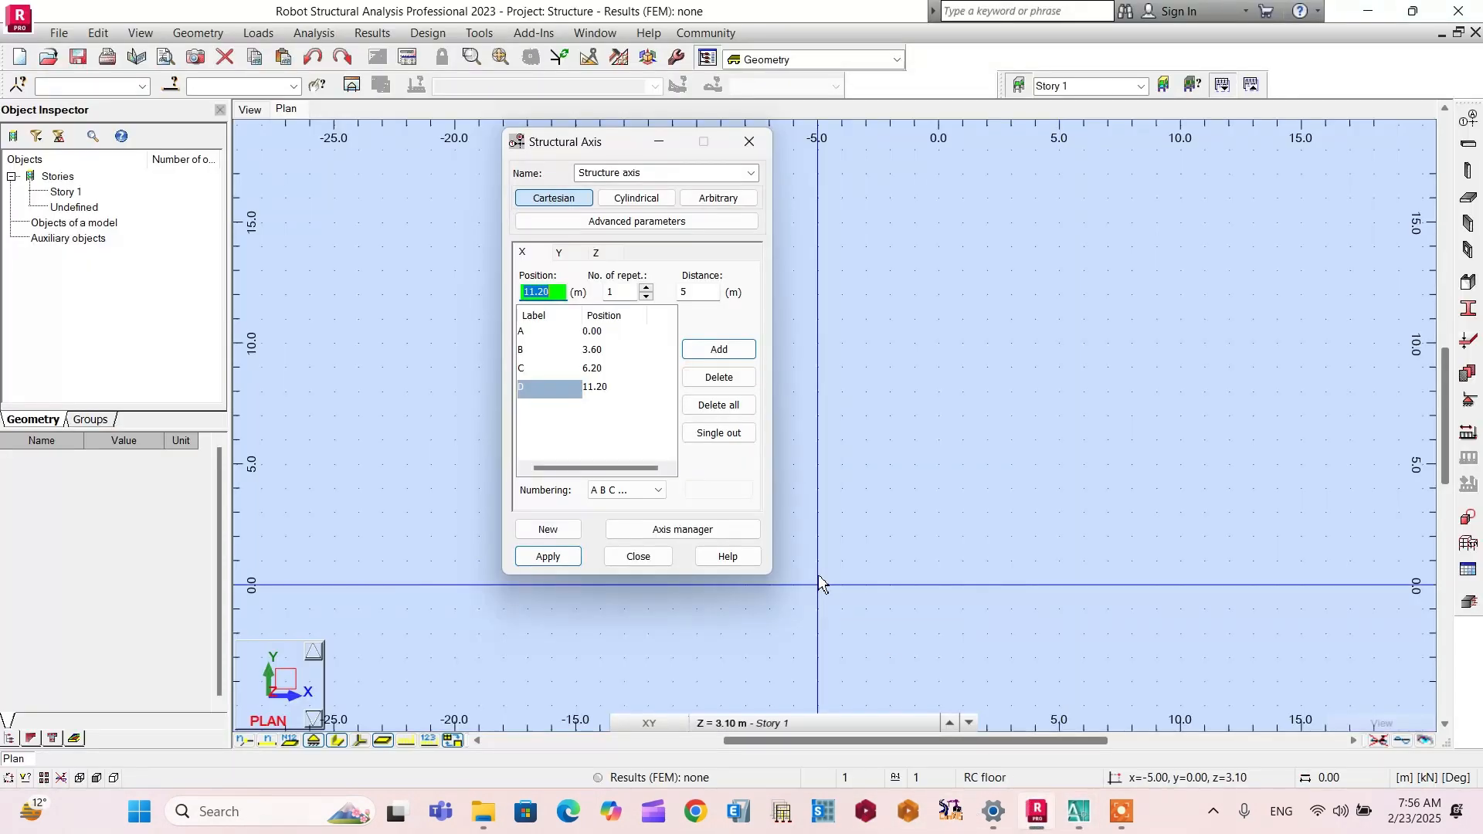
# Step: Switch to AutoCAD and examine the numbered grid axes from 4'' up to 1 beside the ground floor plan
pyautogui.click(1078, 811)
pyautogui.scroll(8, 654, 520)
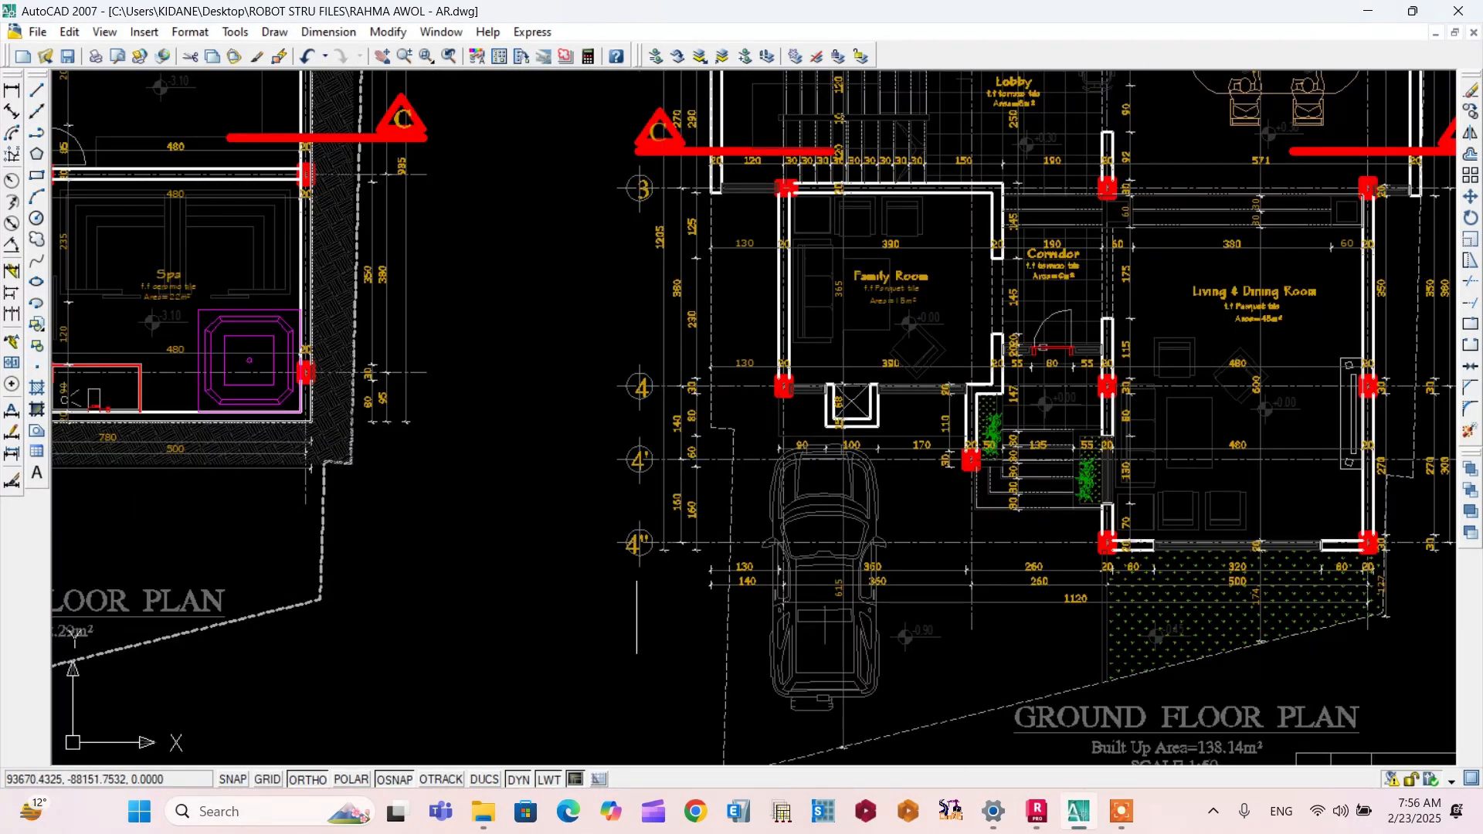
pyautogui.scroll(-2, 585, 547)
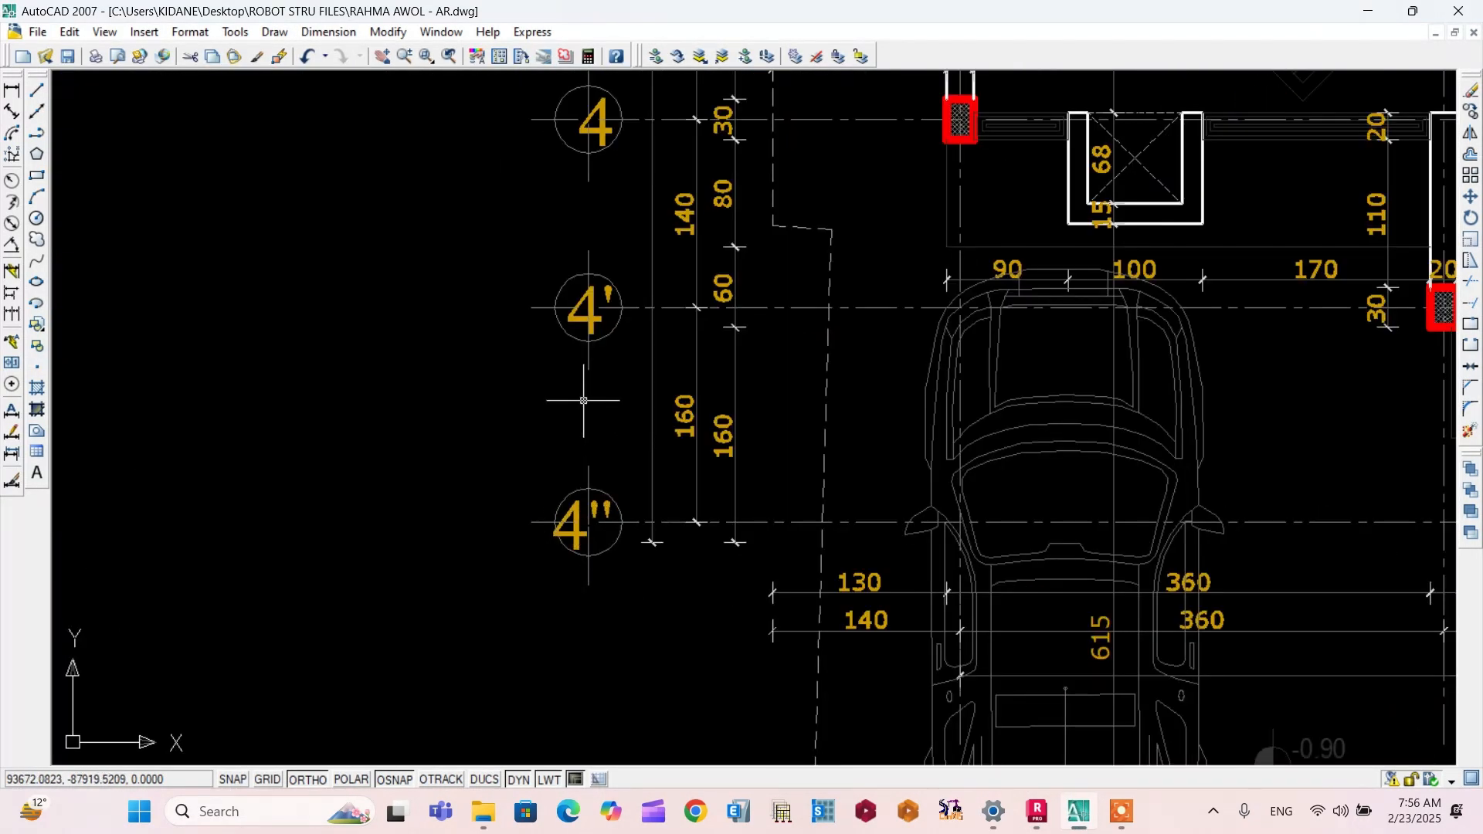
pyautogui.scroll(-3, 584, 388)
pyautogui.scroll(6, 586, 307)
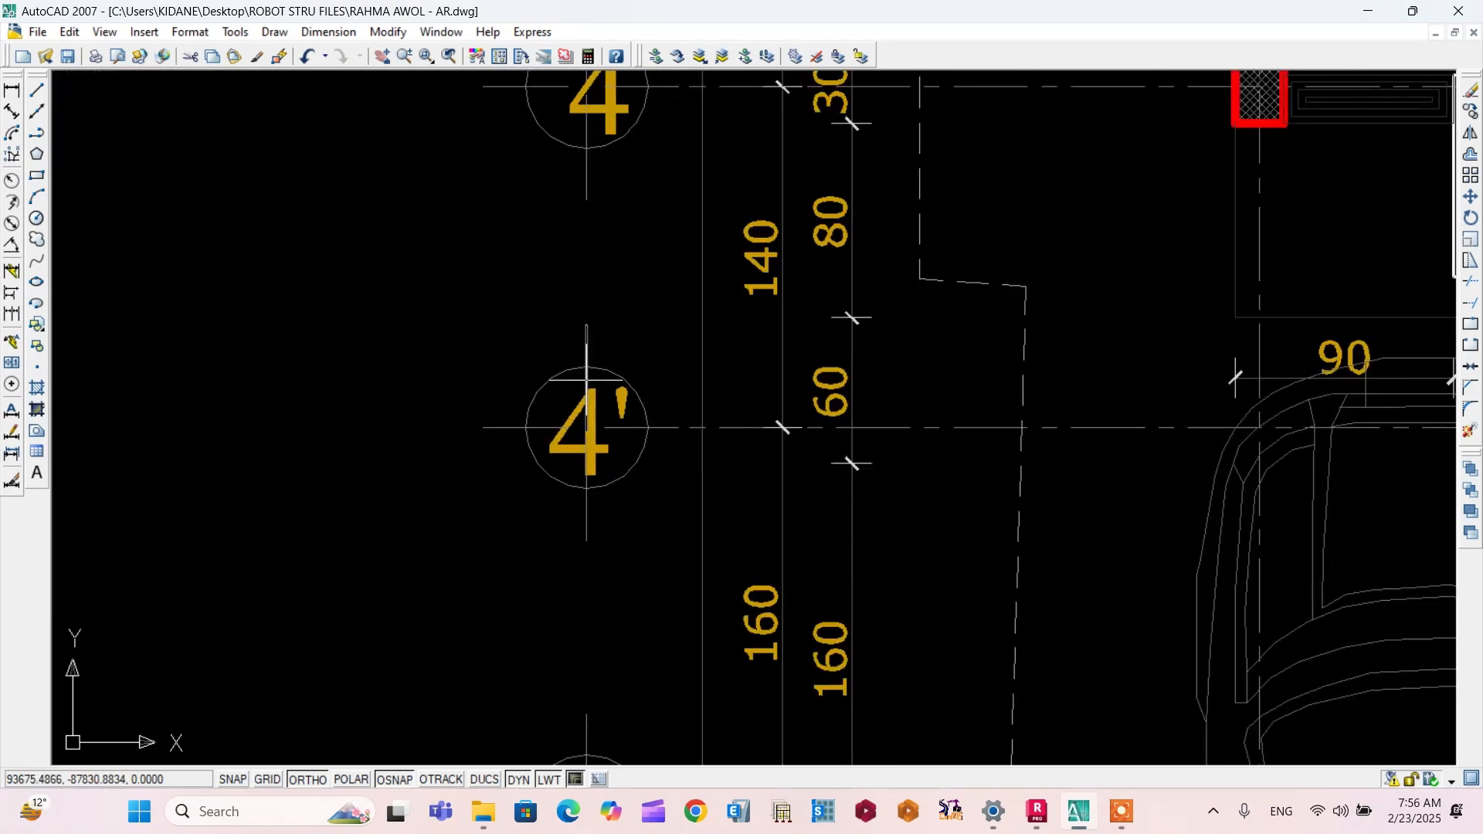
pyautogui.scroll(-5, 583, 439)
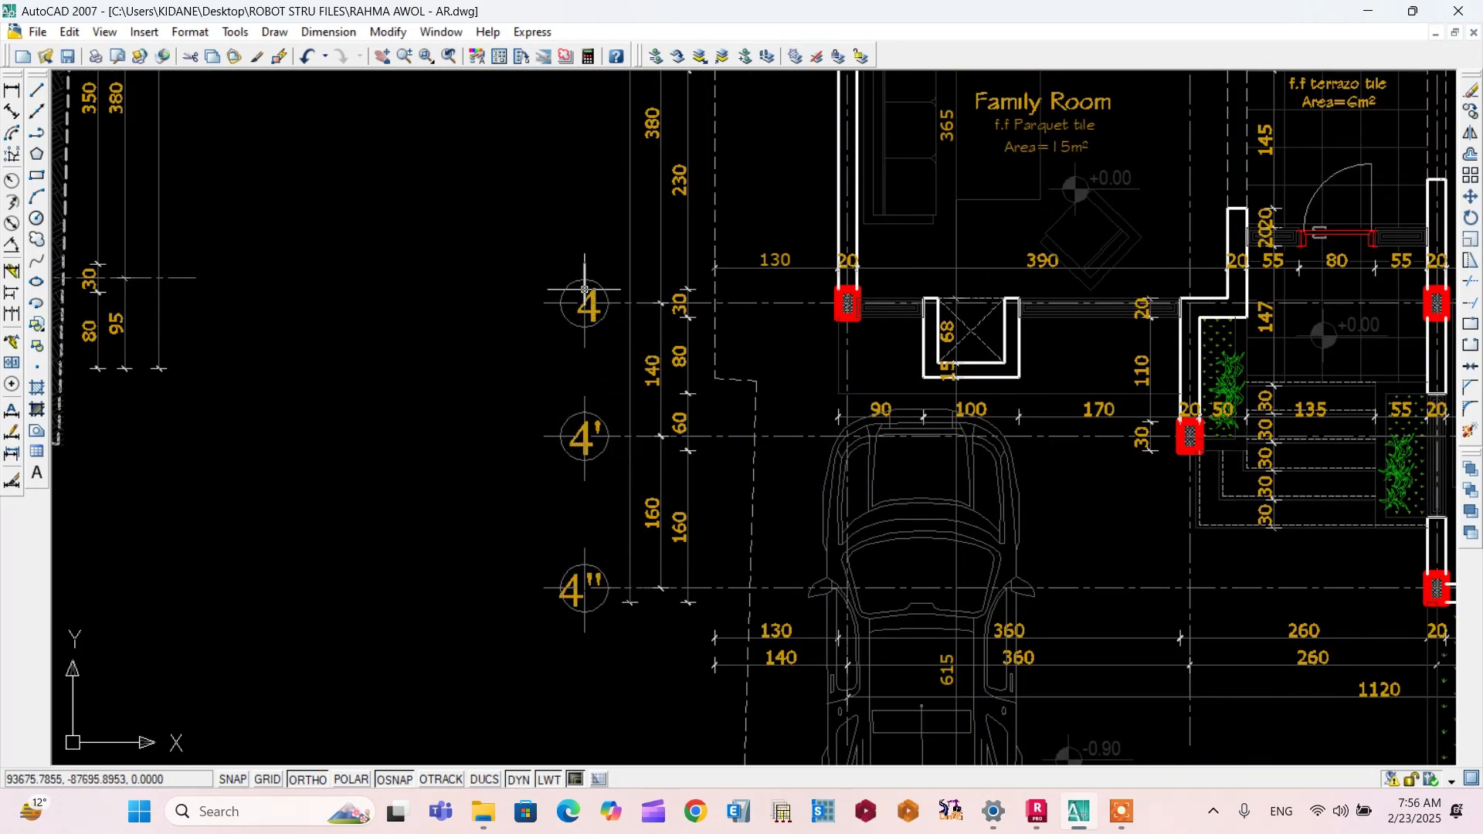
pyautogui.scroll(-5, 584, 289)
pyautogui.scroll(3, 603, 278)
pyautogui.scroll(-2, 604, 202)
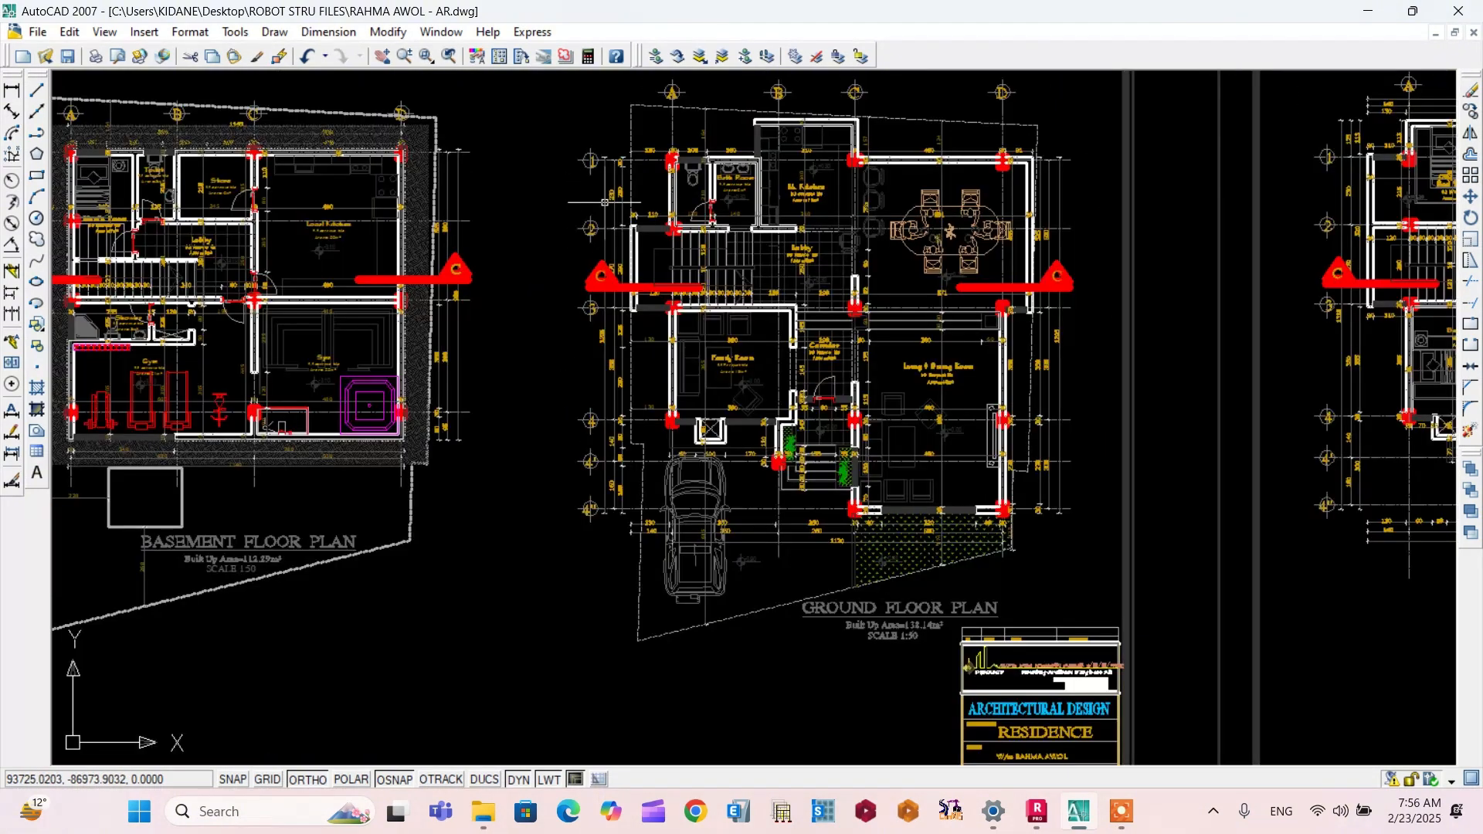
# Step: Read the spacings between grid axes 4'', 4' and 4 beside the ground floor plan
pyautogui.scroll(5, 612, 479)
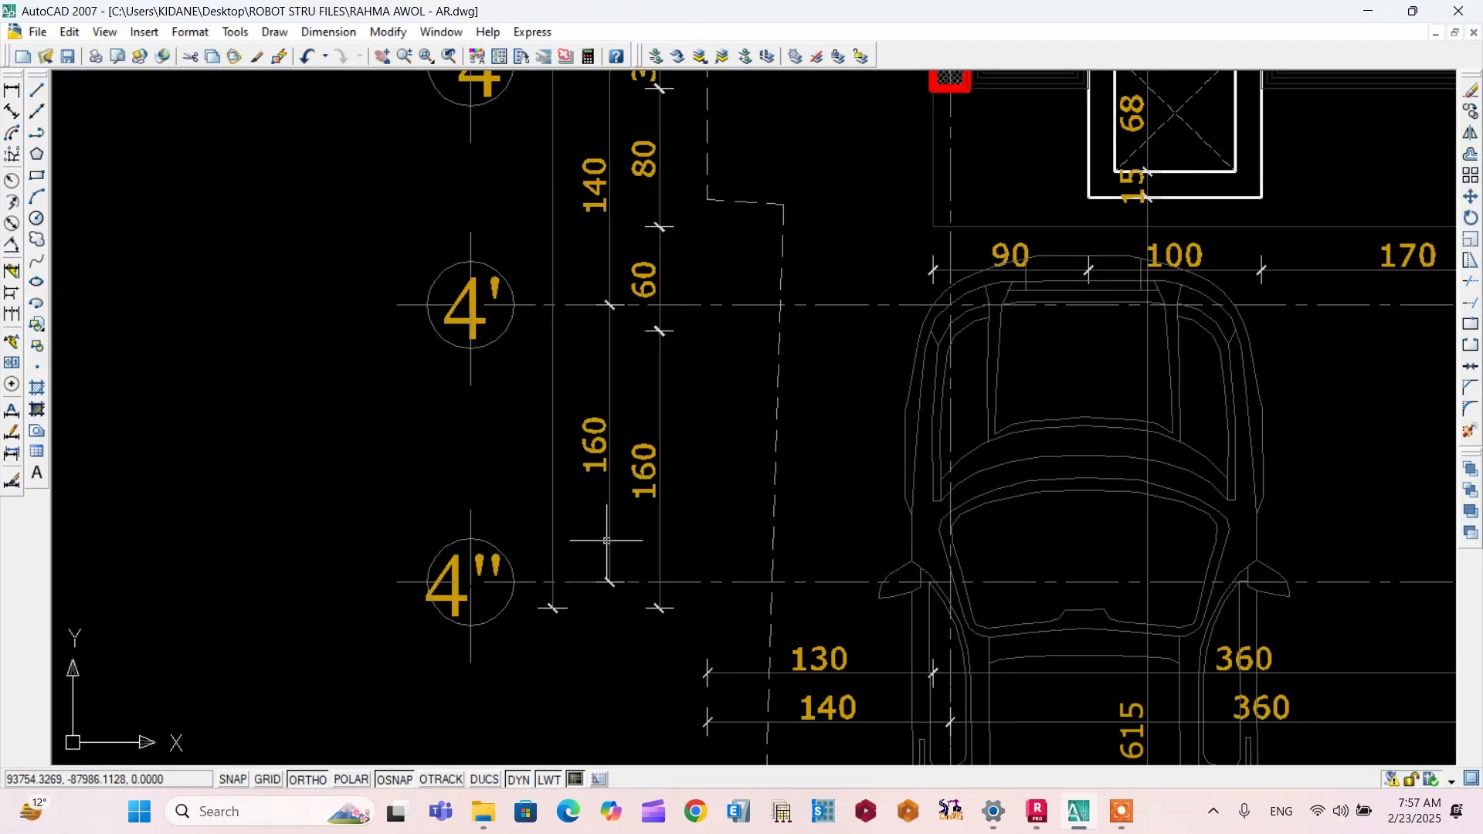
pyautogui.scroll(-4, 591, 483)
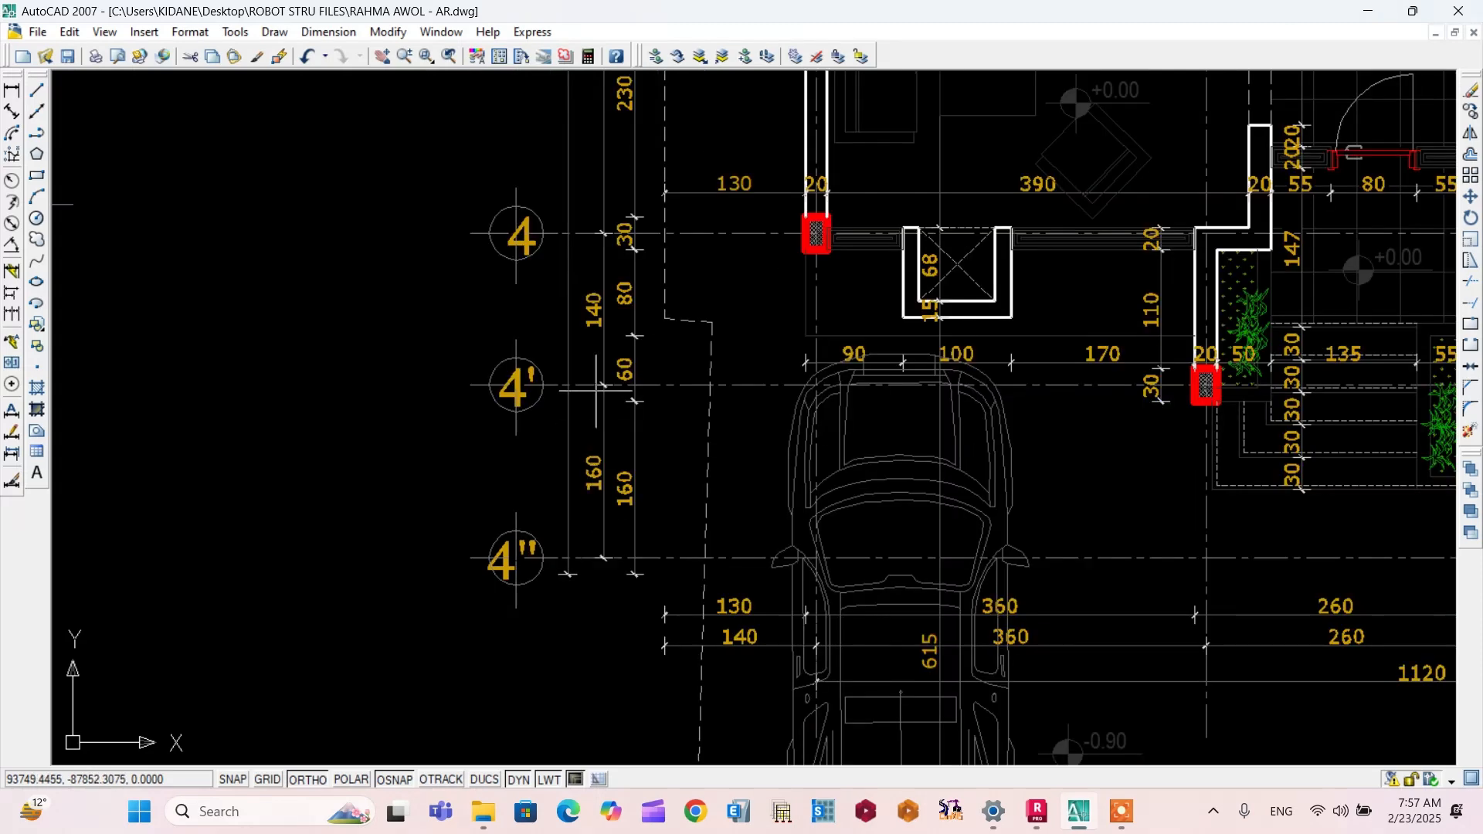
pyautogui.scroll(6, 592, 527)
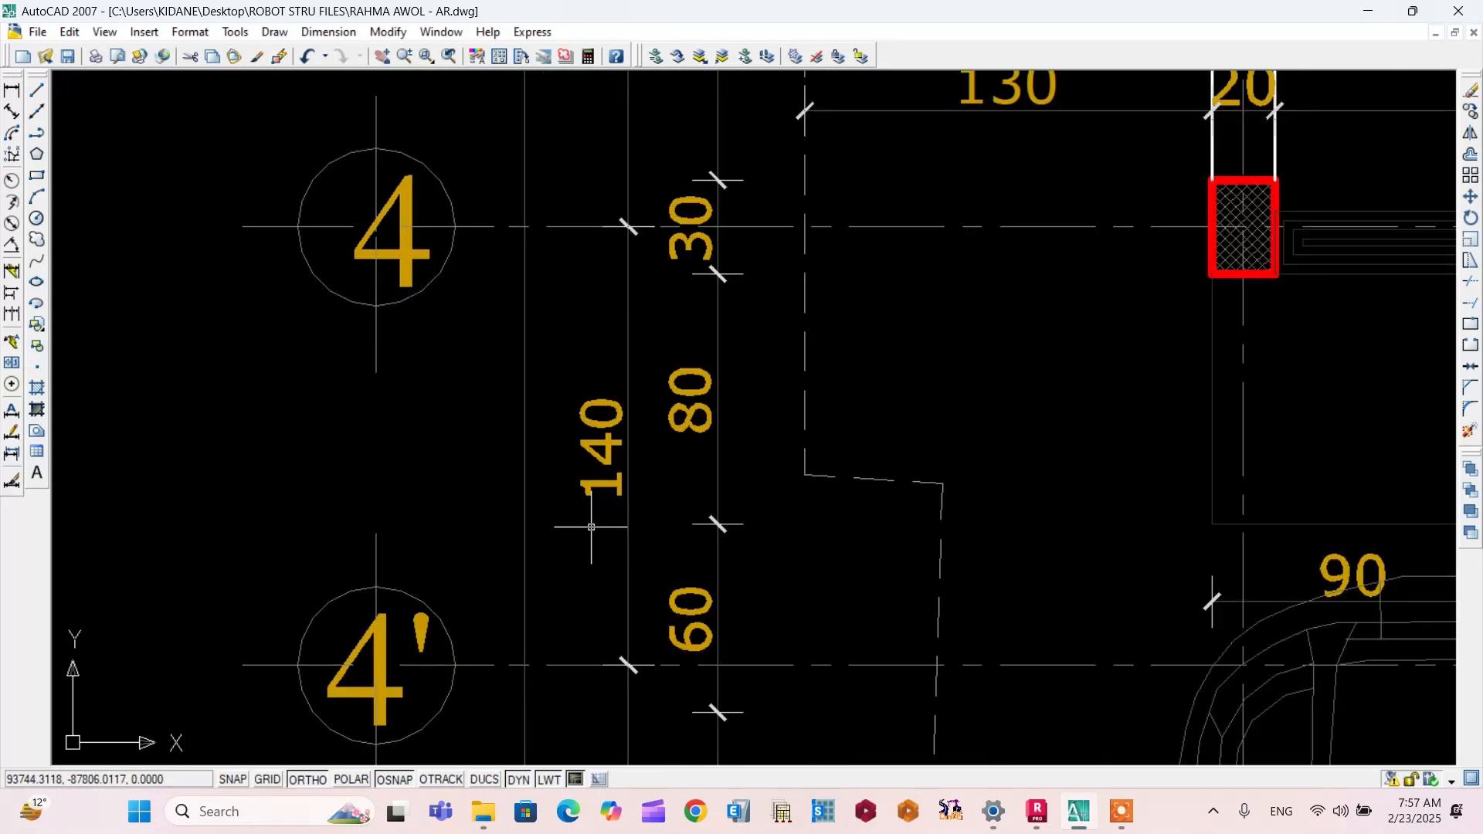
pyautogui.scroll(-6, 592, 527)
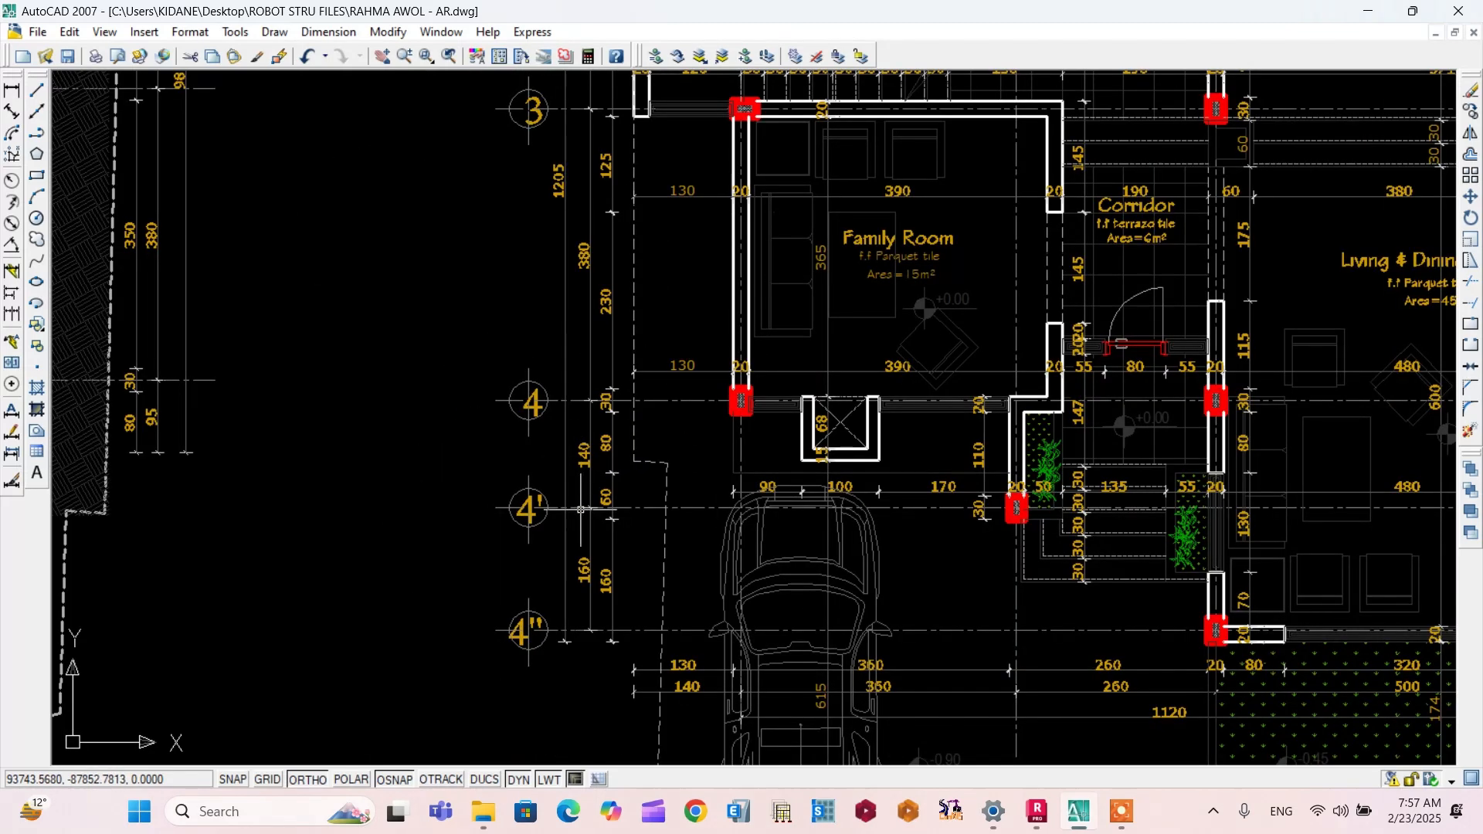
pyautogui.scroll(-5, 592, 445)
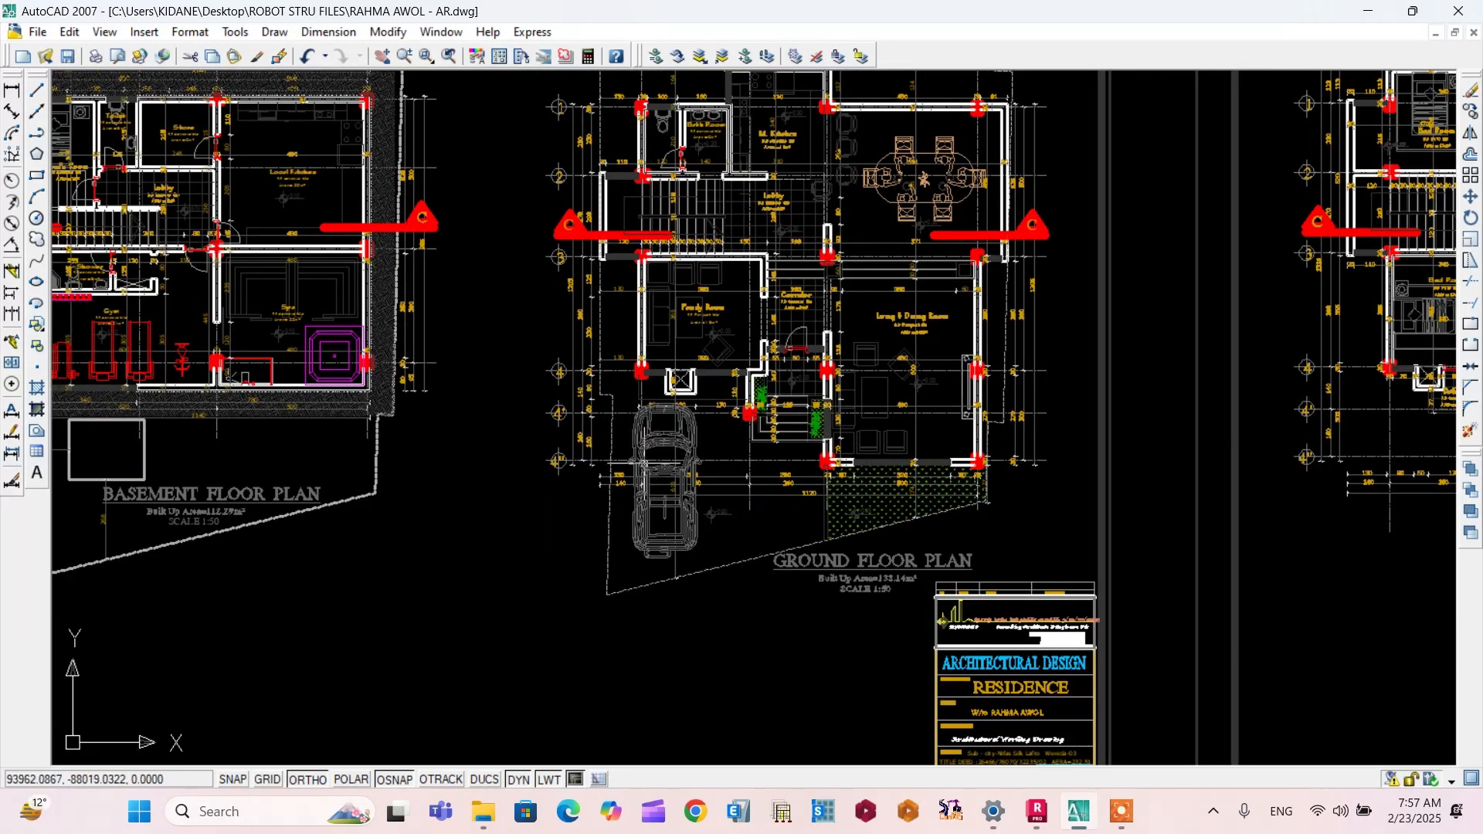
# Step: Examine the grid axes and dimension spacings from 4'' through 4' and 4 to 3 beside the ground floor plan
pyautogui.scroll(6, 585, 293)
pyautogui.scroll(-1, 585, 293)
pyautogui.scroll(-4, 585, 293)
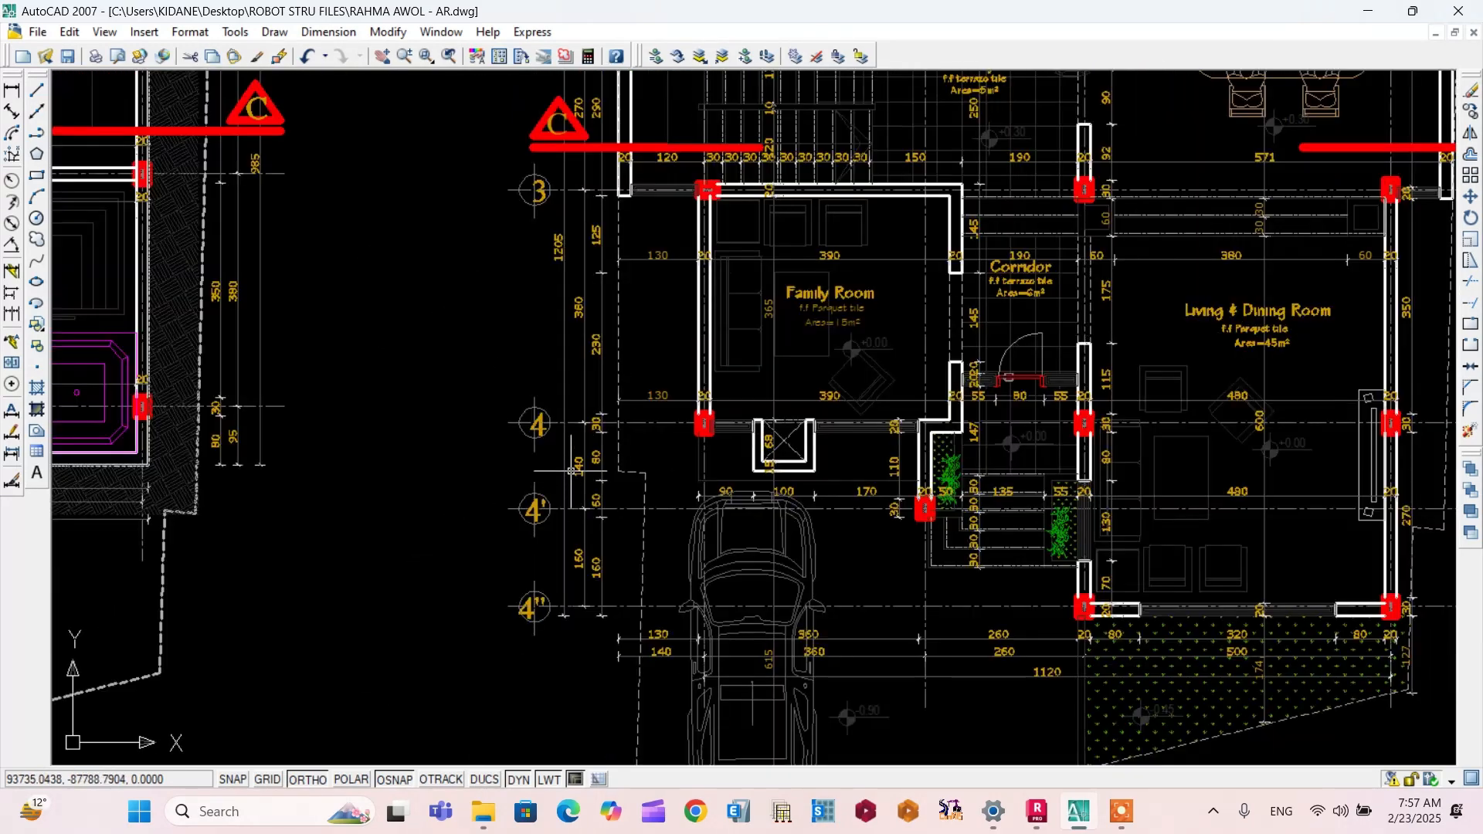
pyautogui.scroll(5, 585, 293)
pyautogui.scroll(3, 578, 375)
pyautogui.scroll(-4, 568, 409)
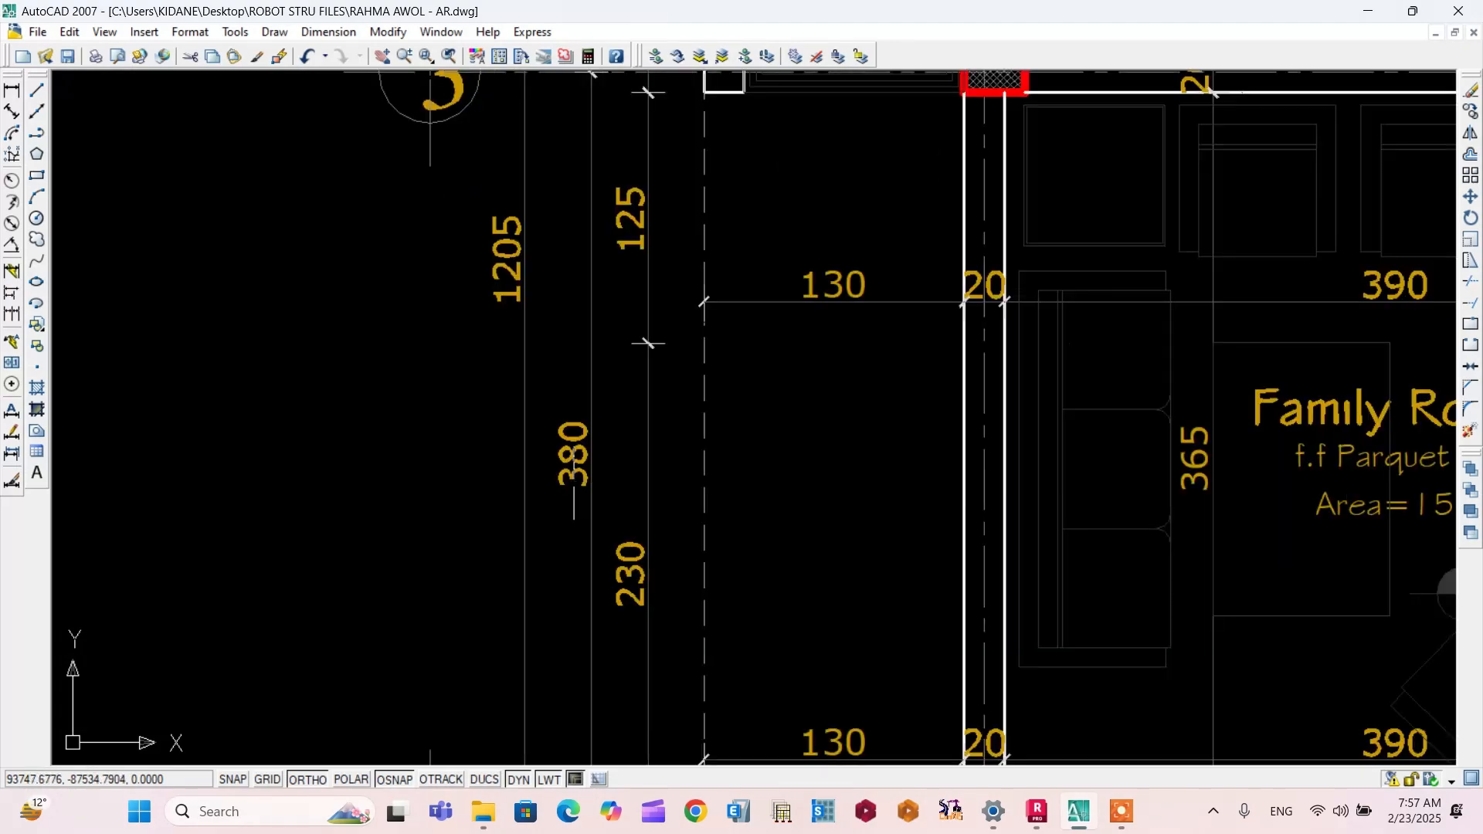
pyautogui.scroll(-5, 571, 455)
pyautogui.scroll(5, 561, 602)
pyautogui.scroll(-2, 574, 326)
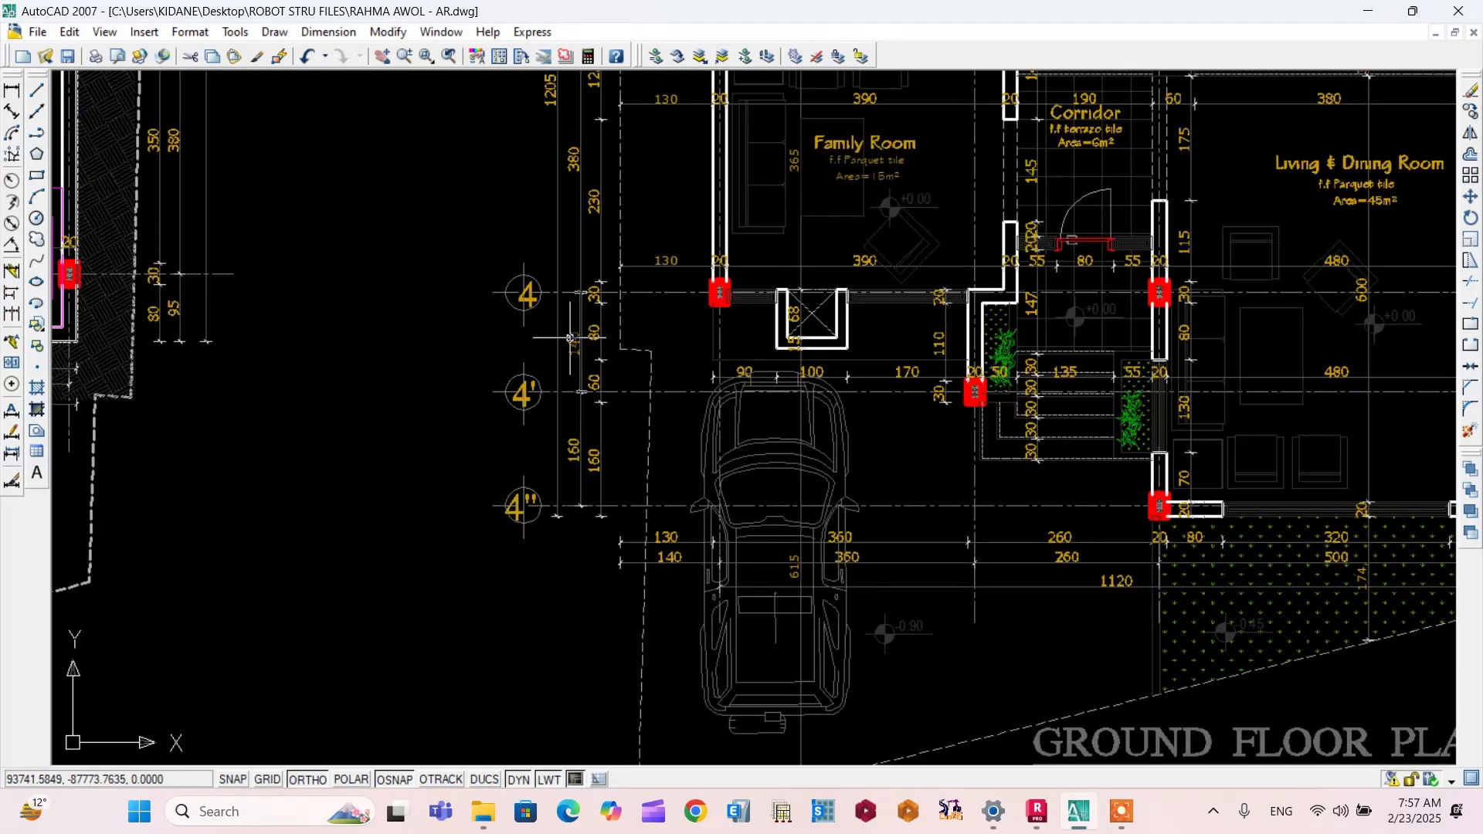
pyautogui.scroll(3, 572, 539)
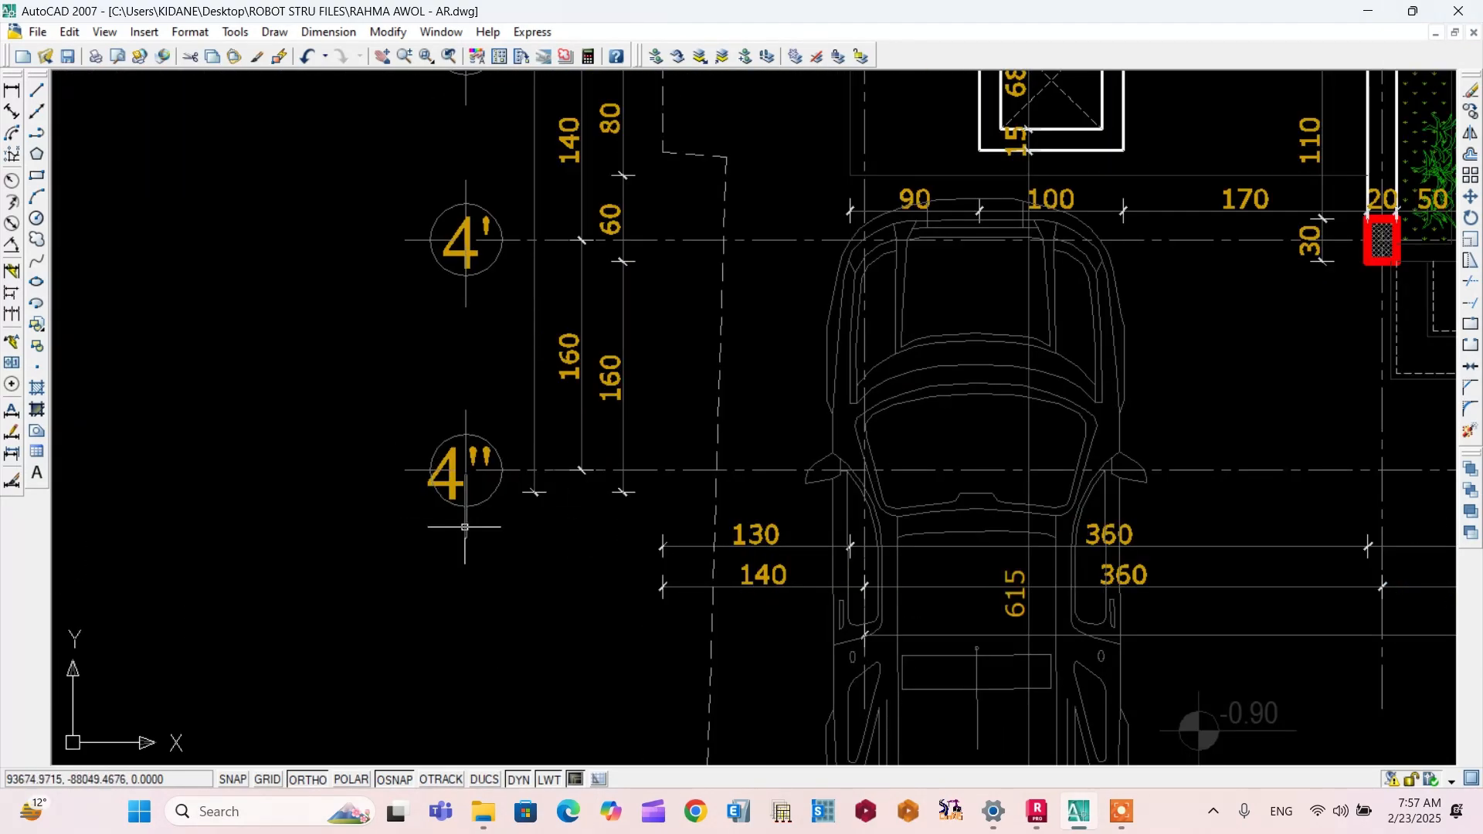
pyautogui.scroll(-2, 541, 461)
pyautogui.scroll(2, 541, 461)
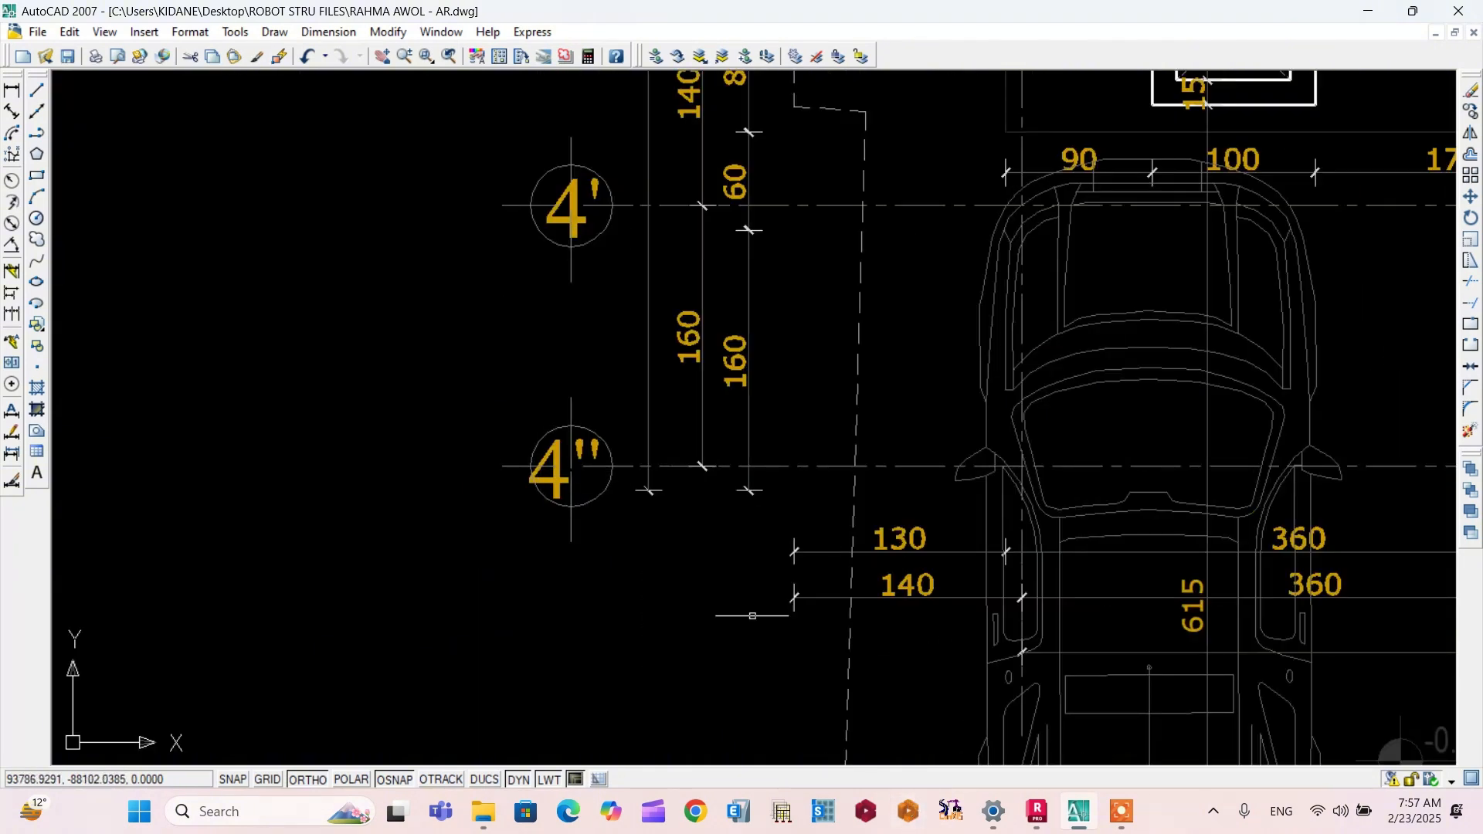
# Step: Switch to Robot Structural Analysis, add the first Y axis at position 0.00 m and label only that axis 4''
pyautogui.hotkey('alt', 'Tab')
pyautogui.click(692, 291)
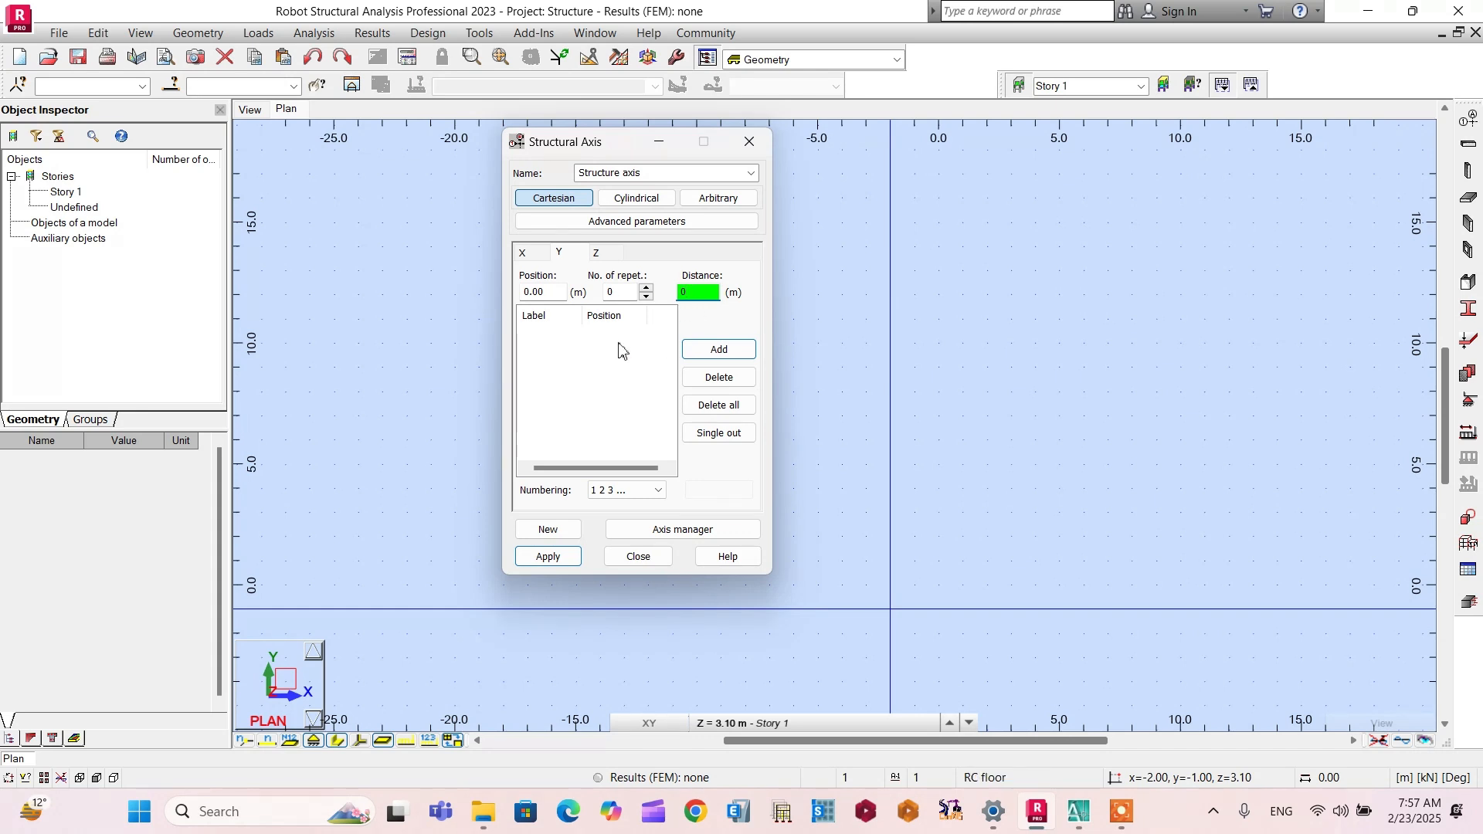
pyautogui.click(693, 349)
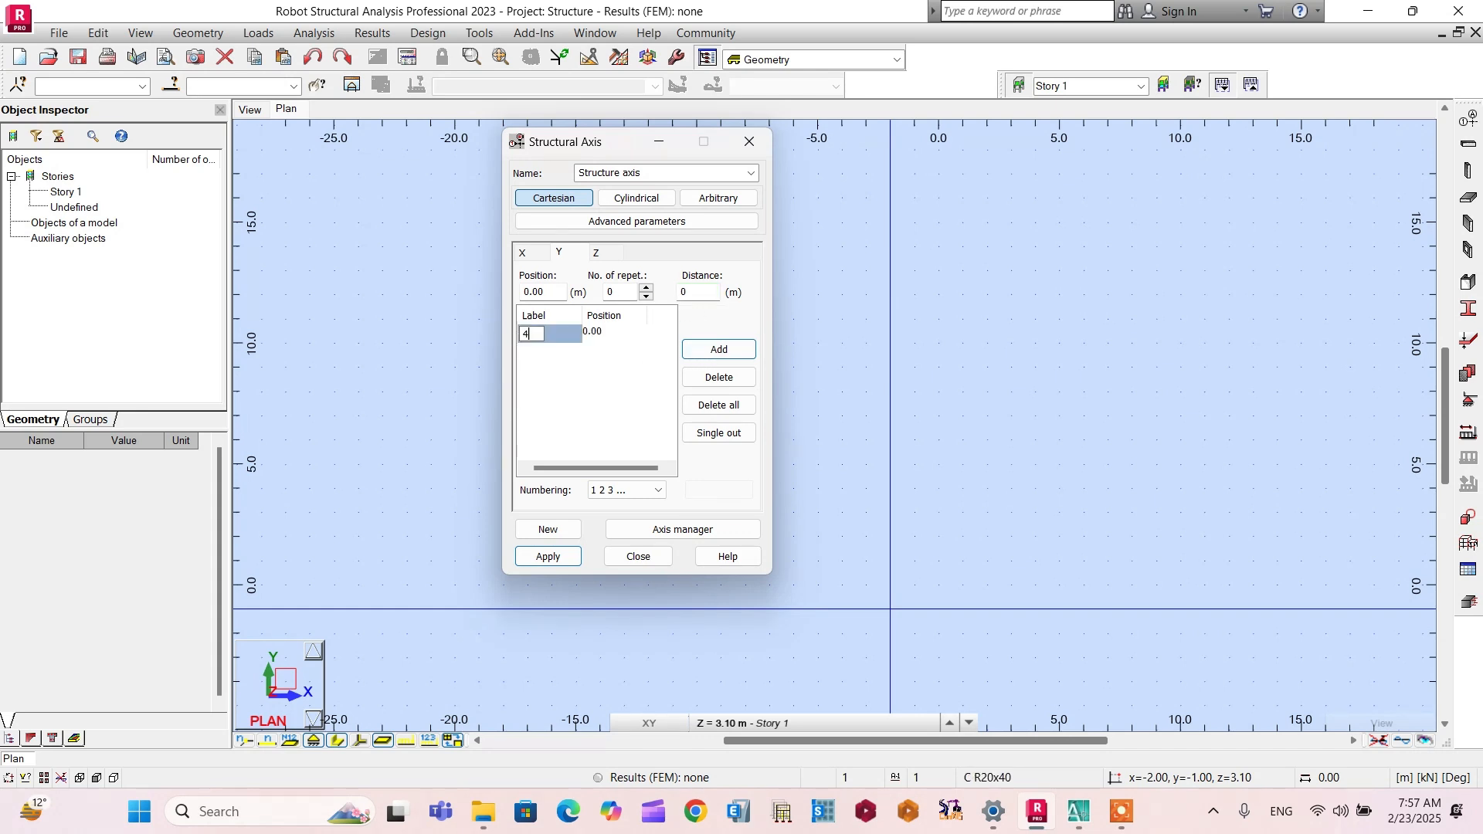
pyautogui.write('4"')
pyautogui.press('Return')
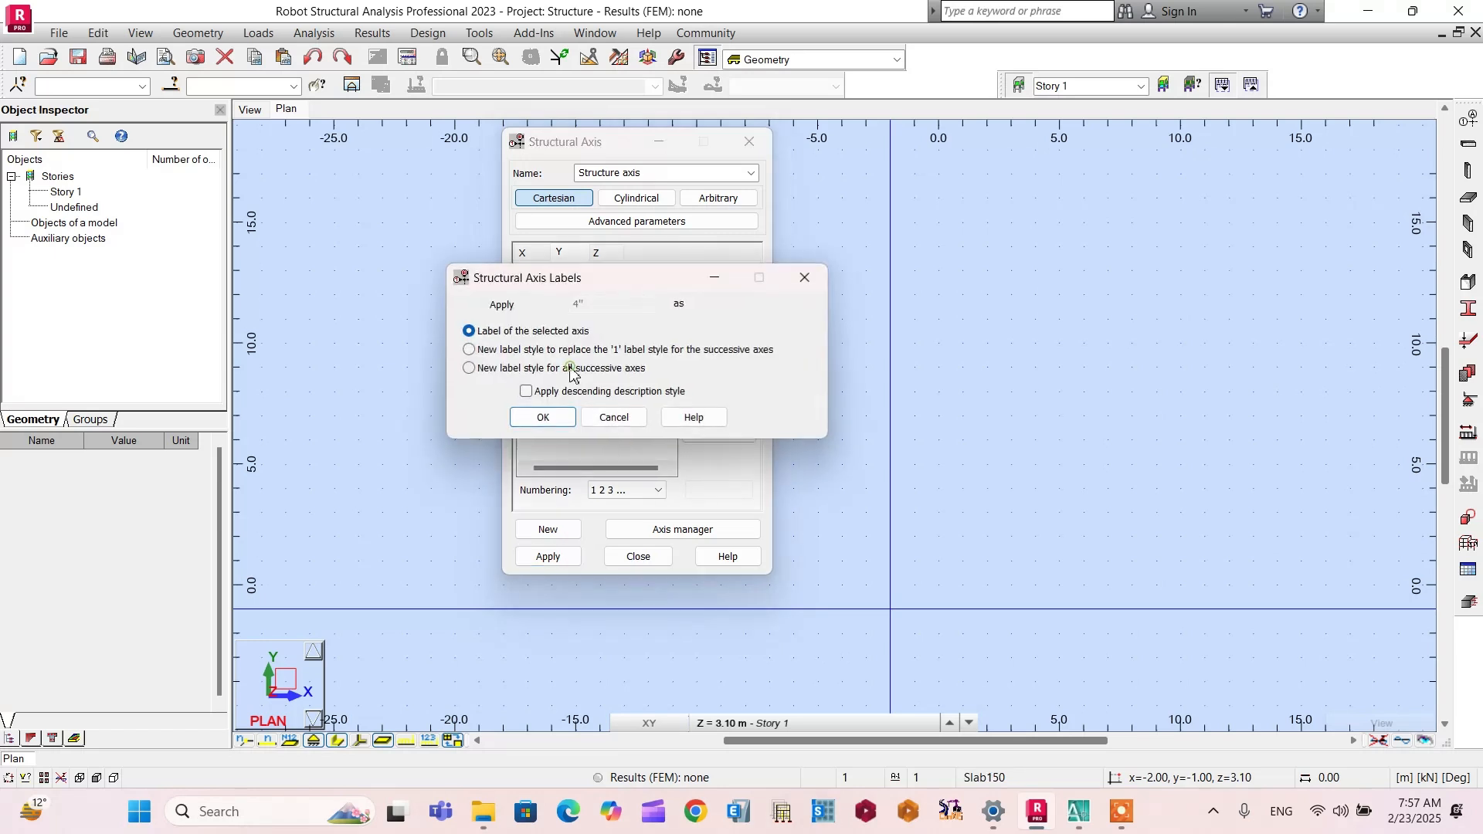
pyautogui.click(544, 418)
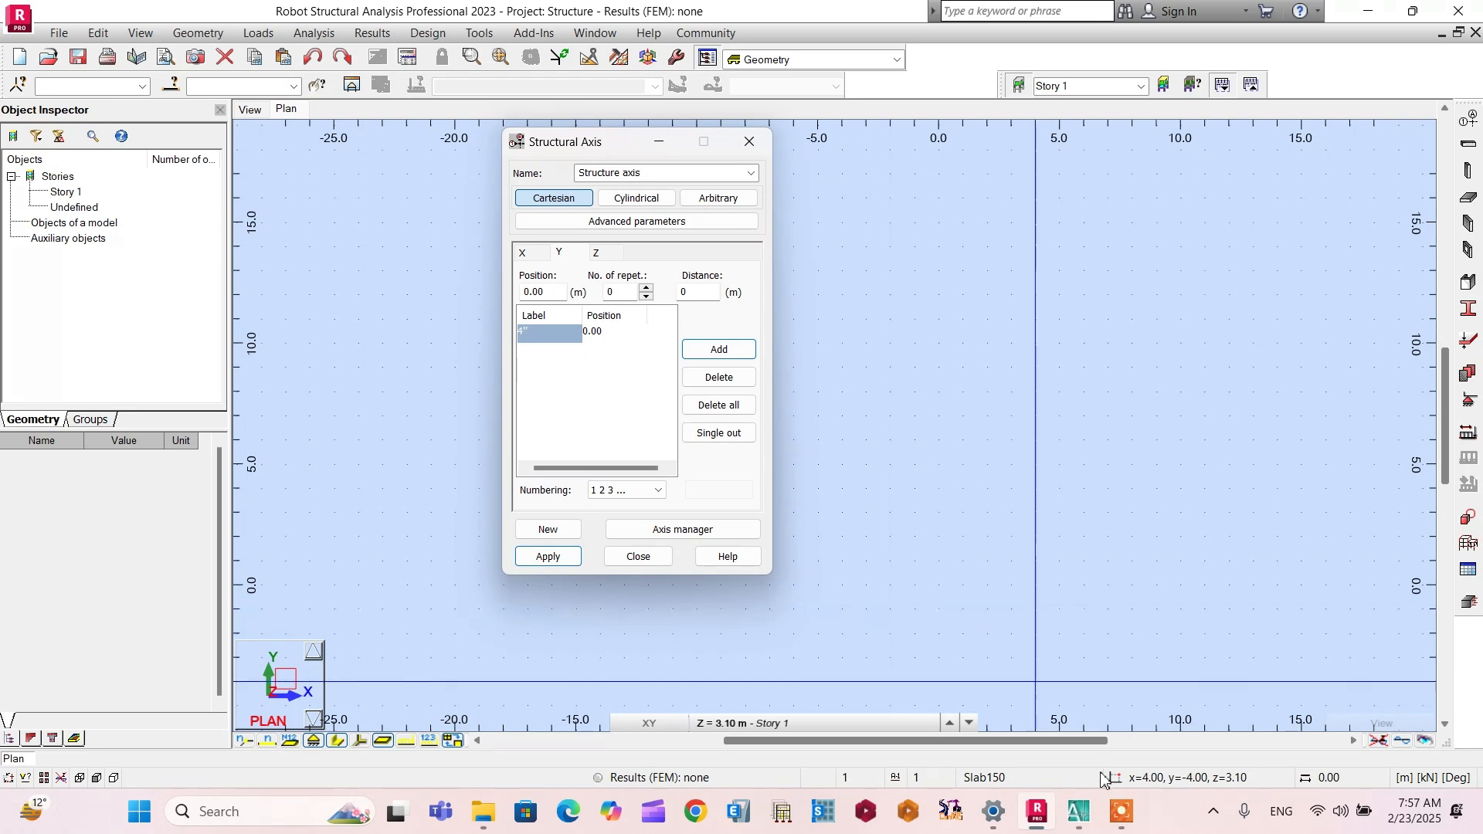
# Step: Check the 4''–4' spacing in AutoCAD, and in Robot Structural Analysis add one Y axis at a distance of 1.6 m labelled 4'
pyautogui.click(1077, 810)
pyautogui.scroll(5, 660, 408)
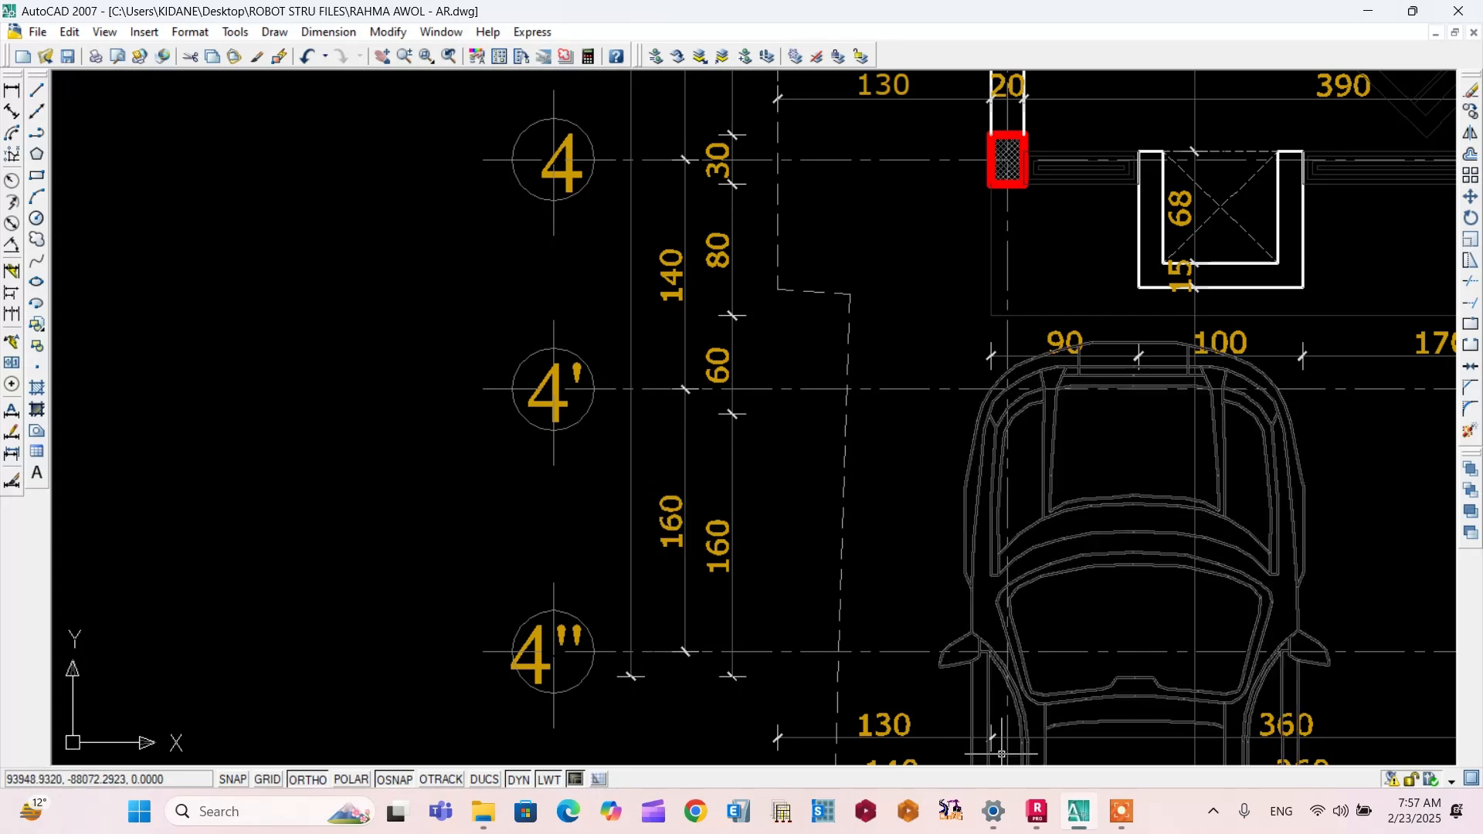
pyautogui.click(1078, 811)
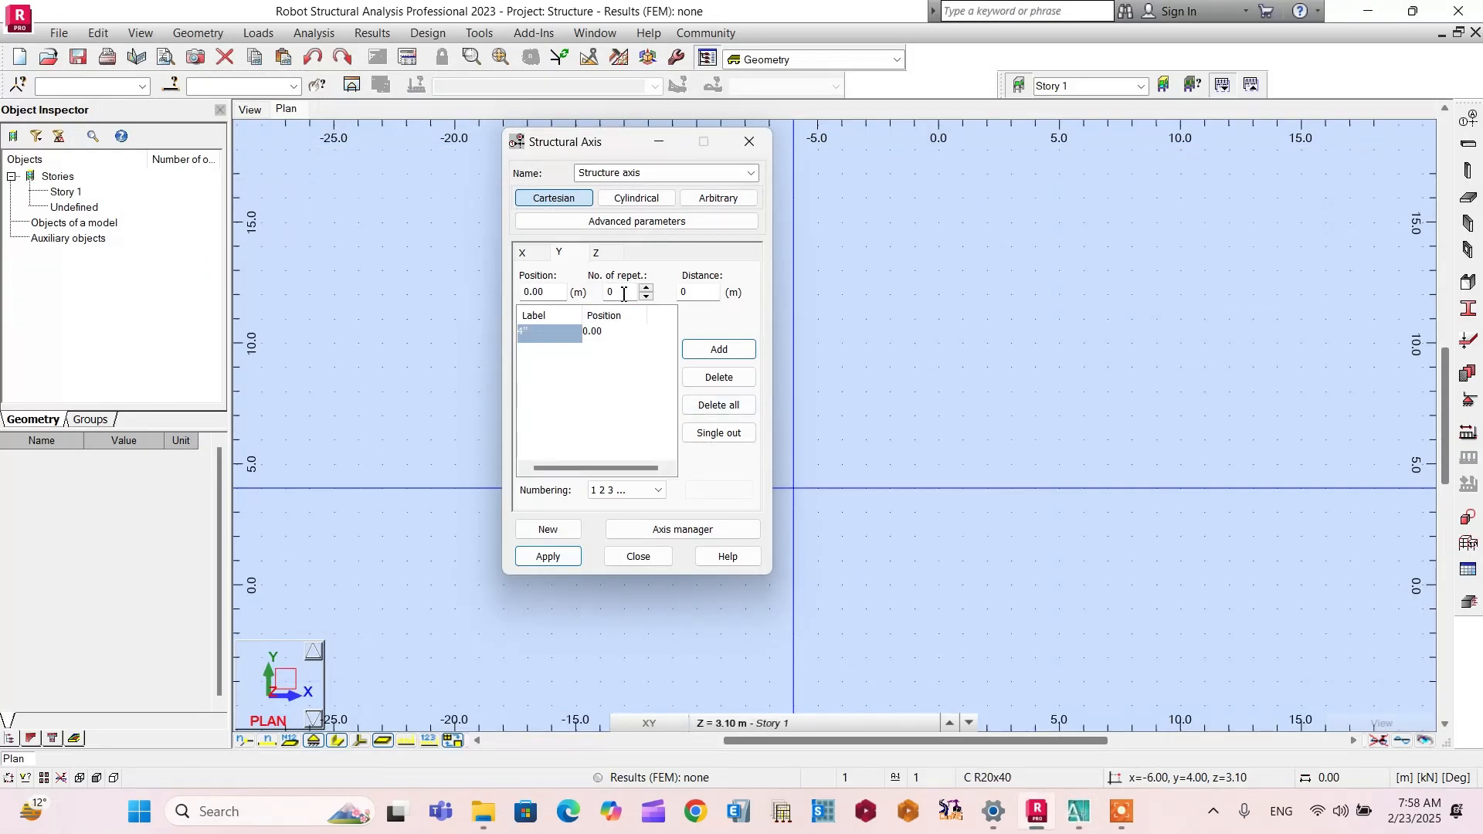
pyautogui.click(647, 288)
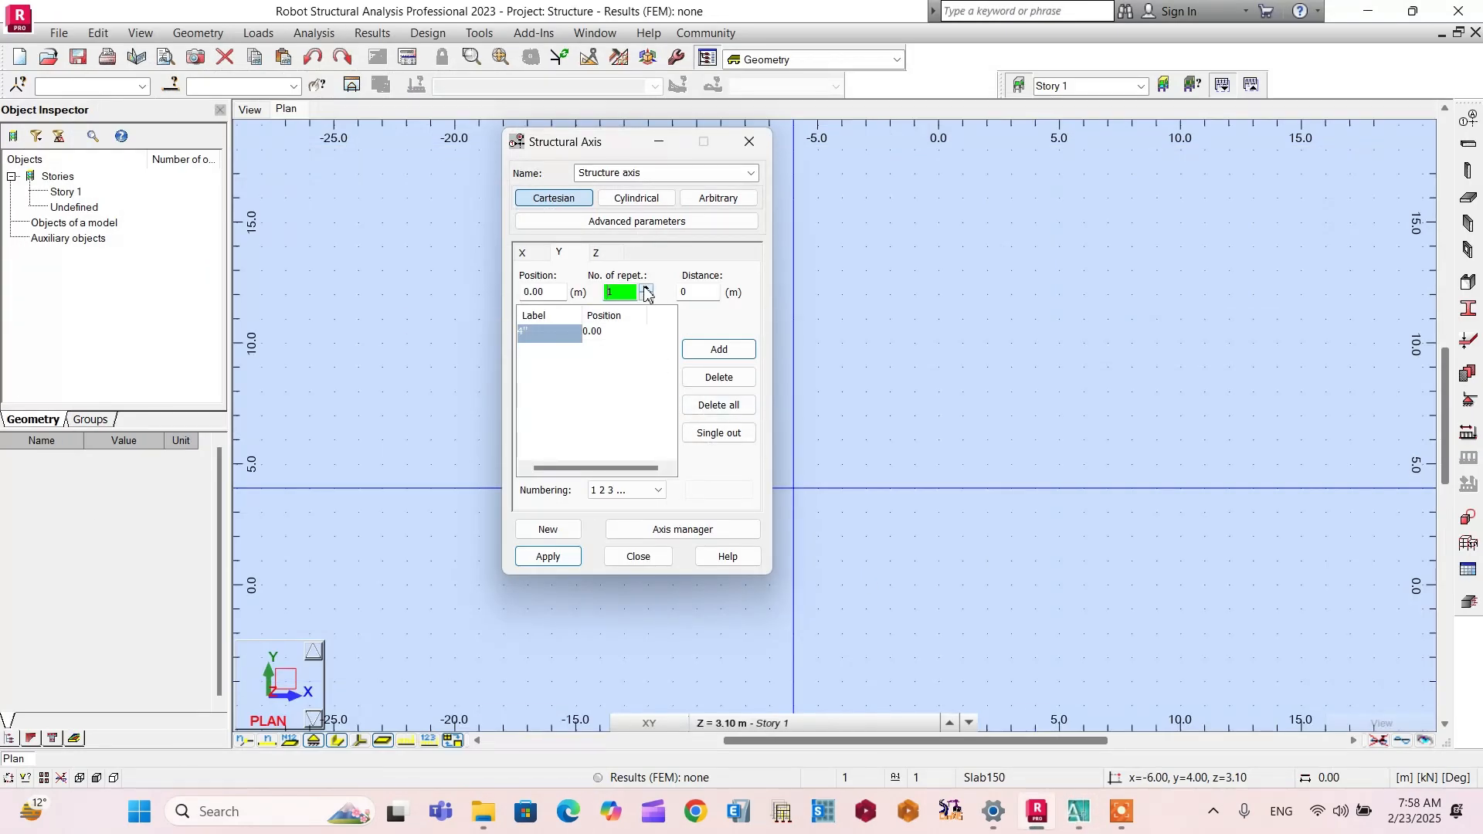
pyautogui.click(697, 293)
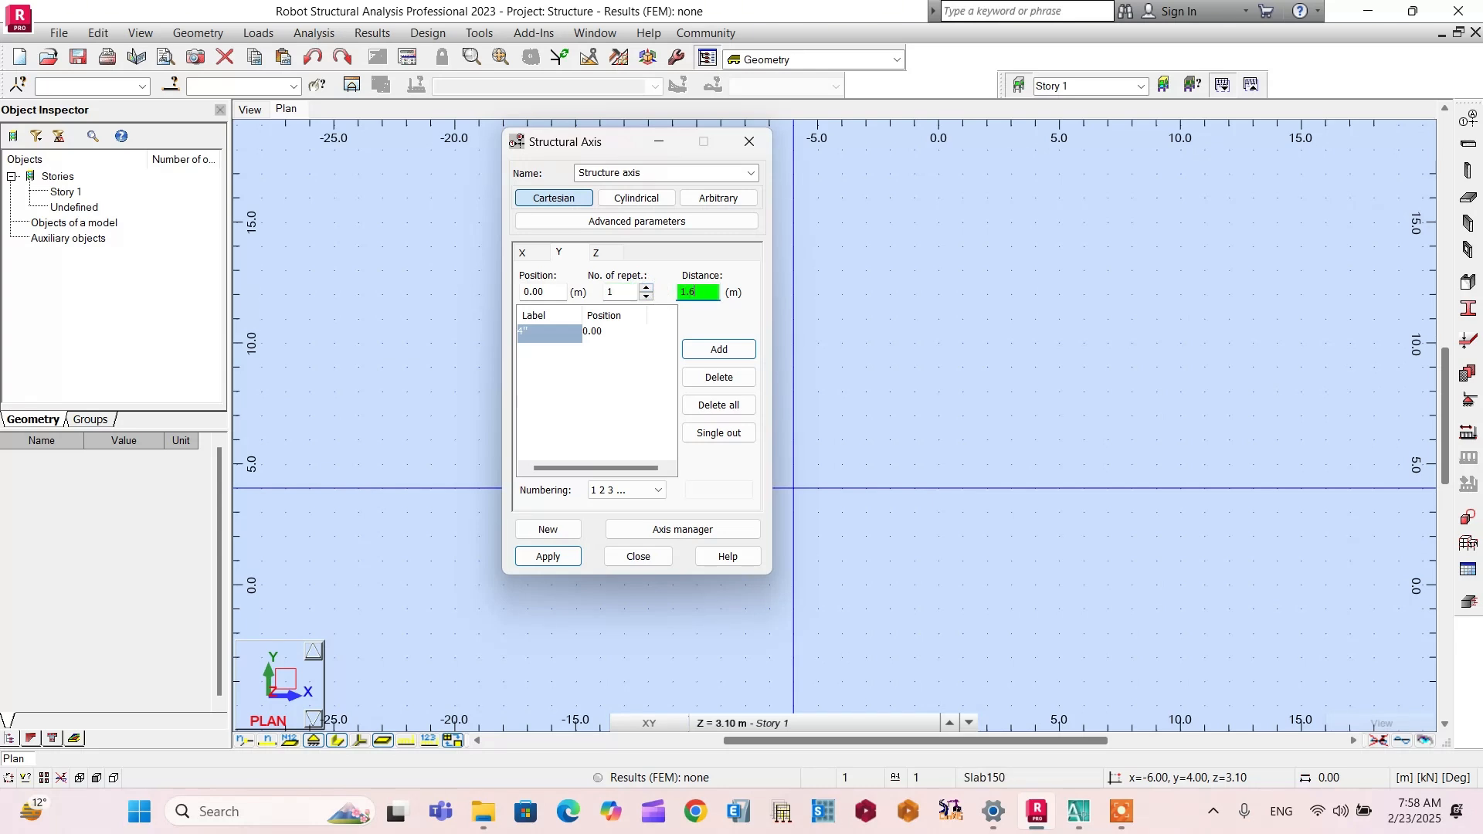
pyautogui.click(722, 351)
pyautogui.click(547, 354)
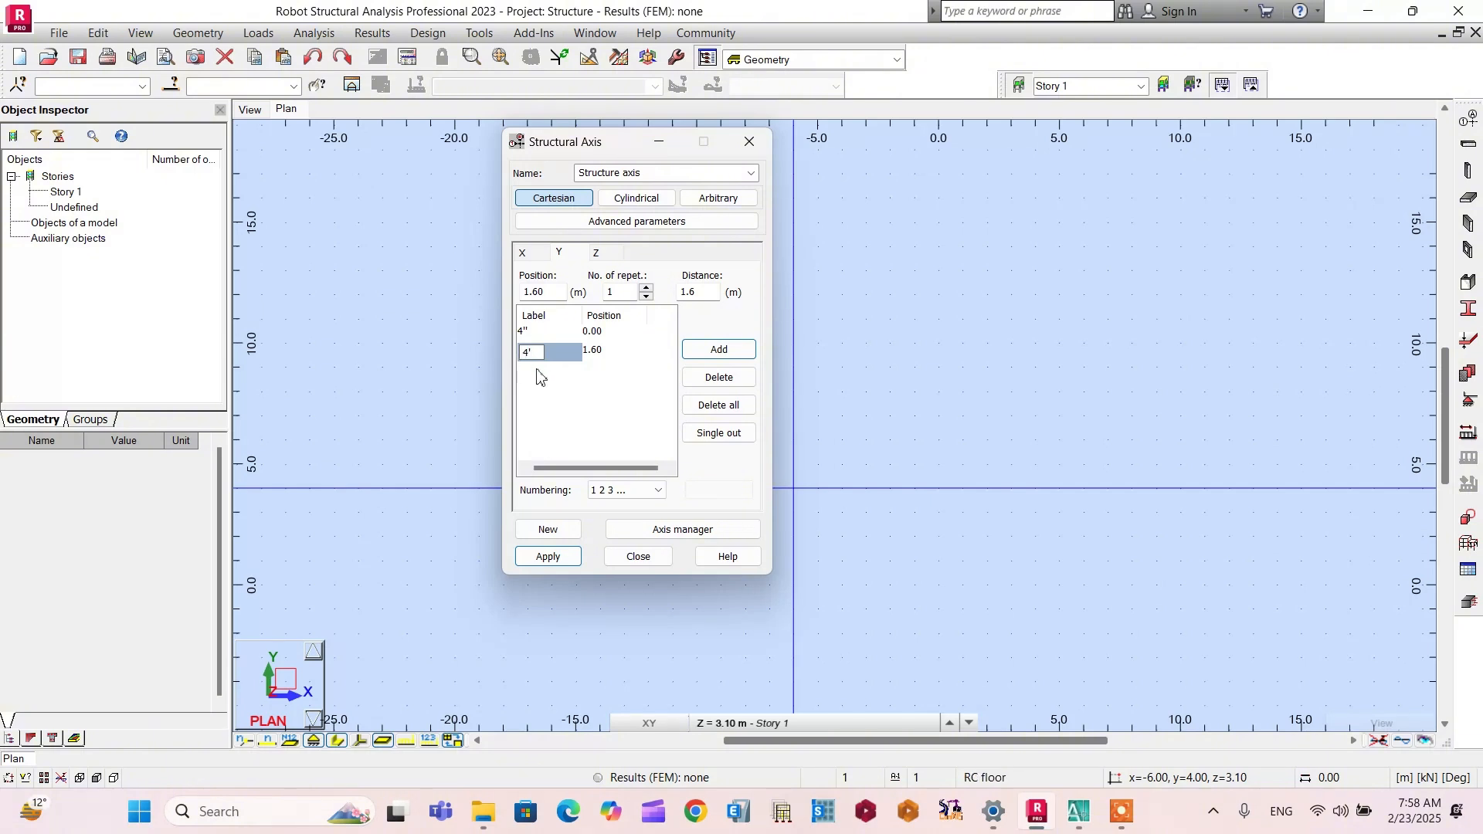
pyautogui.click(554, 387)
pyautogui.click(541, 418)
# Step: Switch to AutoCAD and read the spacing between grid axes 4' and 4 beside the ground floor plan
pyautogui.click(1077, 812)
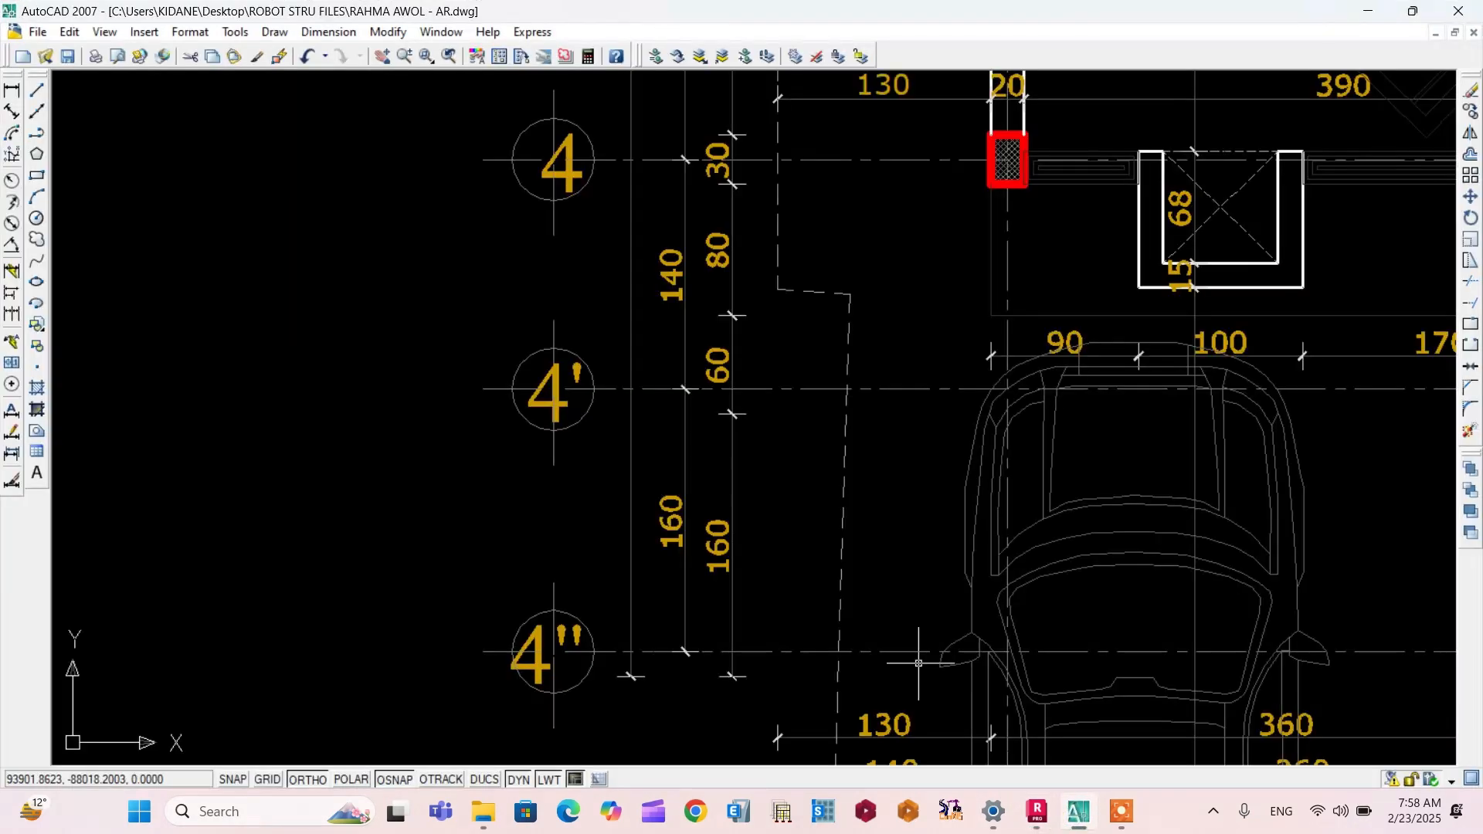
pyautogui.scroll(-4, 601, 449)
pyautogui.scroll(5, 600, 347)
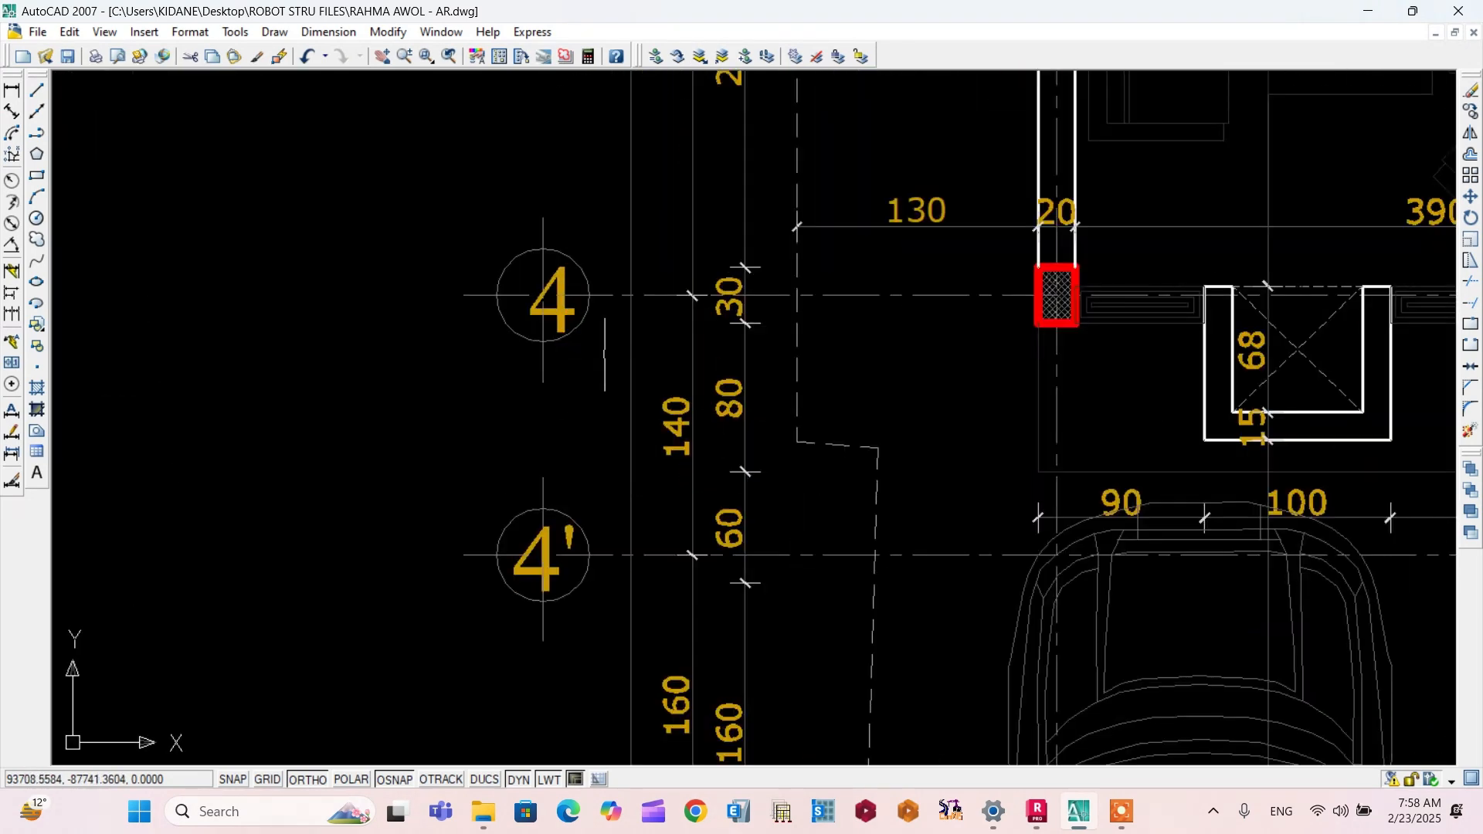
pyautogui.scroll(-2, 544, 298)
pyautogui.scroll(-3, 548, 305)
pyautogui.scroll(4, 548, 305)
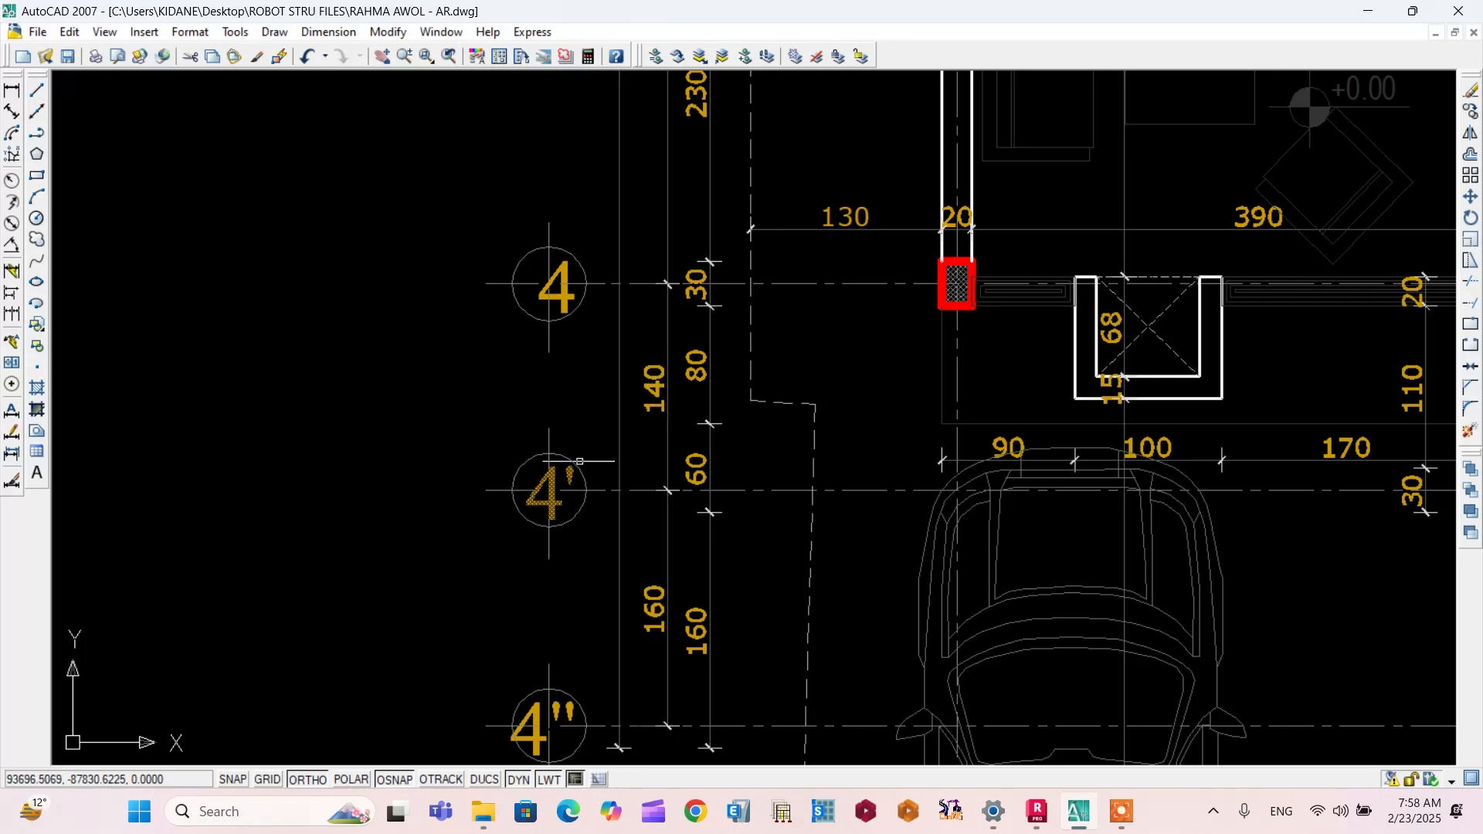
# Step: Back in Robot Structural Analysis, add the next Y axis at a distance of 1.4 m and label it 4
pyautogui.click(1033, 809)
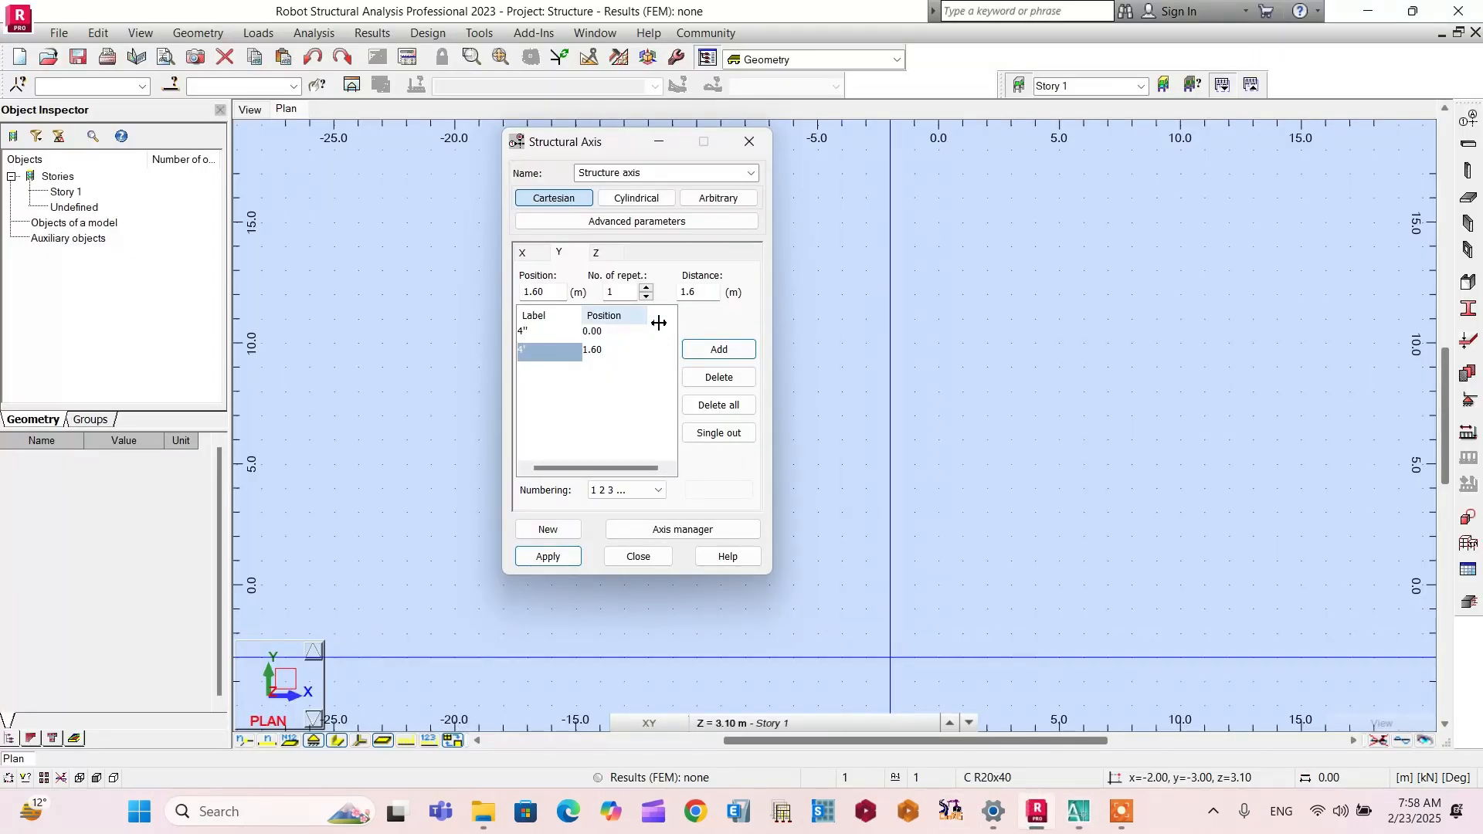
pyautogui.click(695, 293)
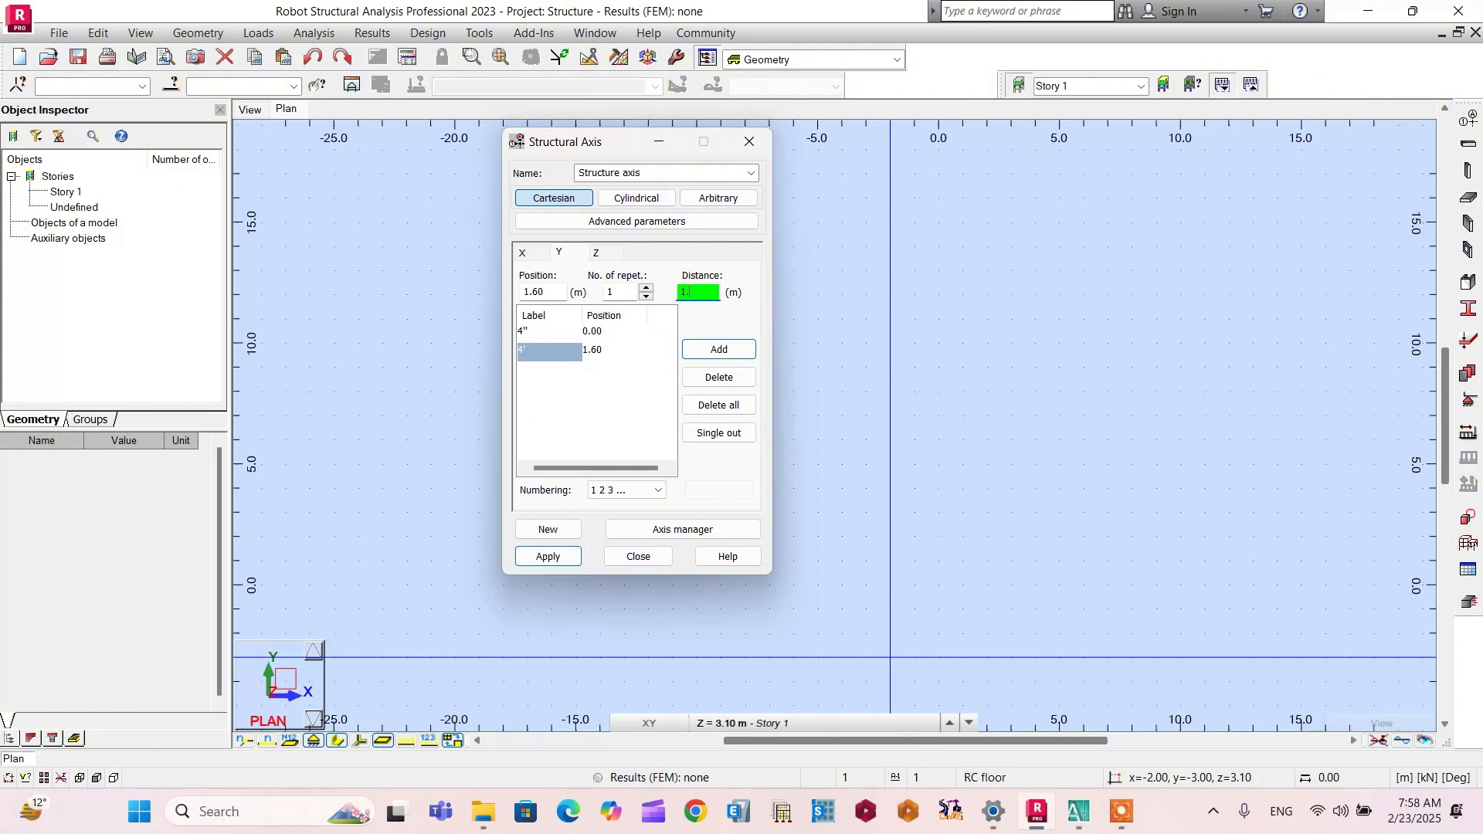
pyautogui.write('1.4')
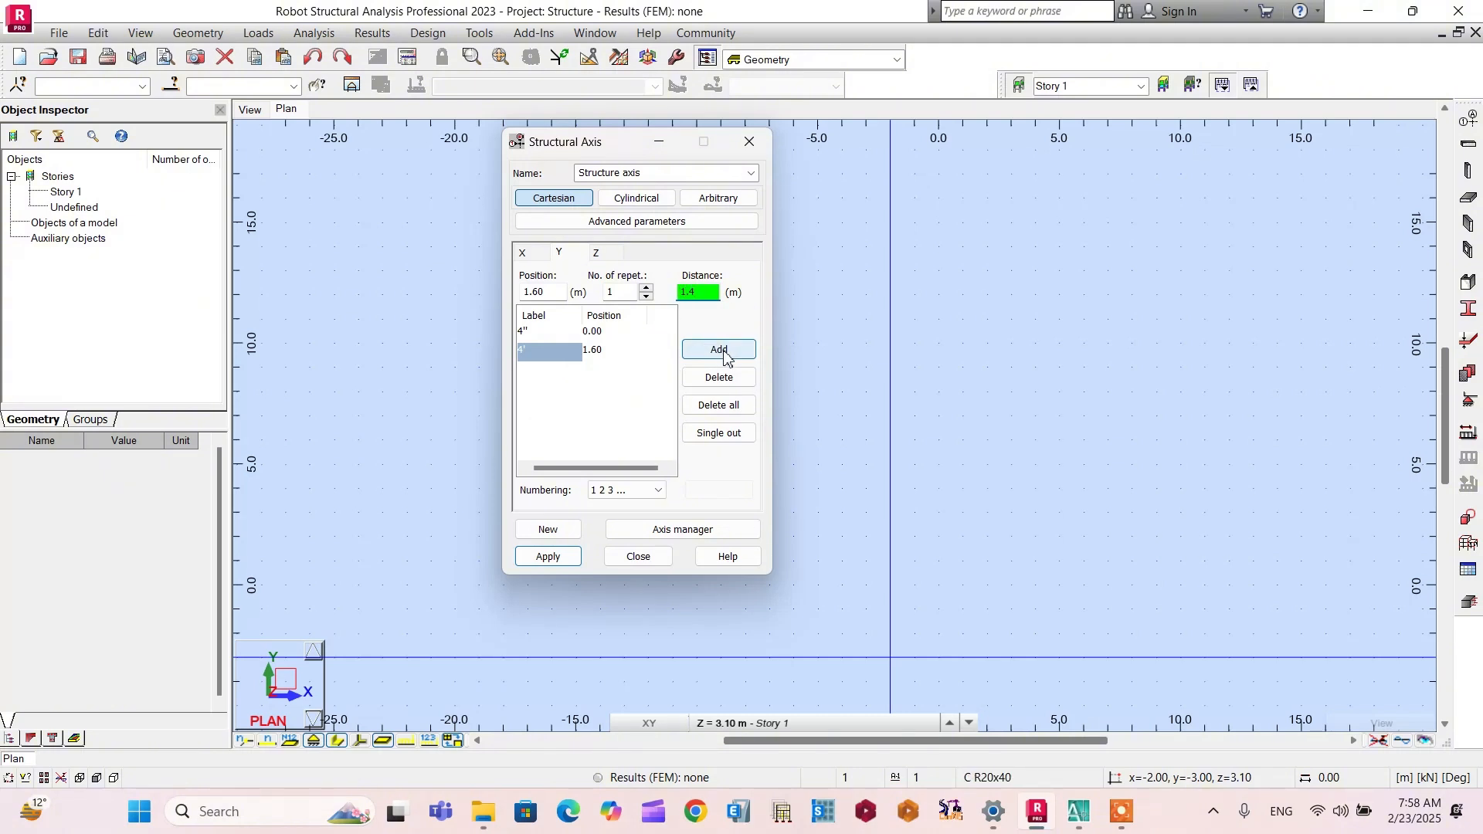
pyautogui.click(719, 349)
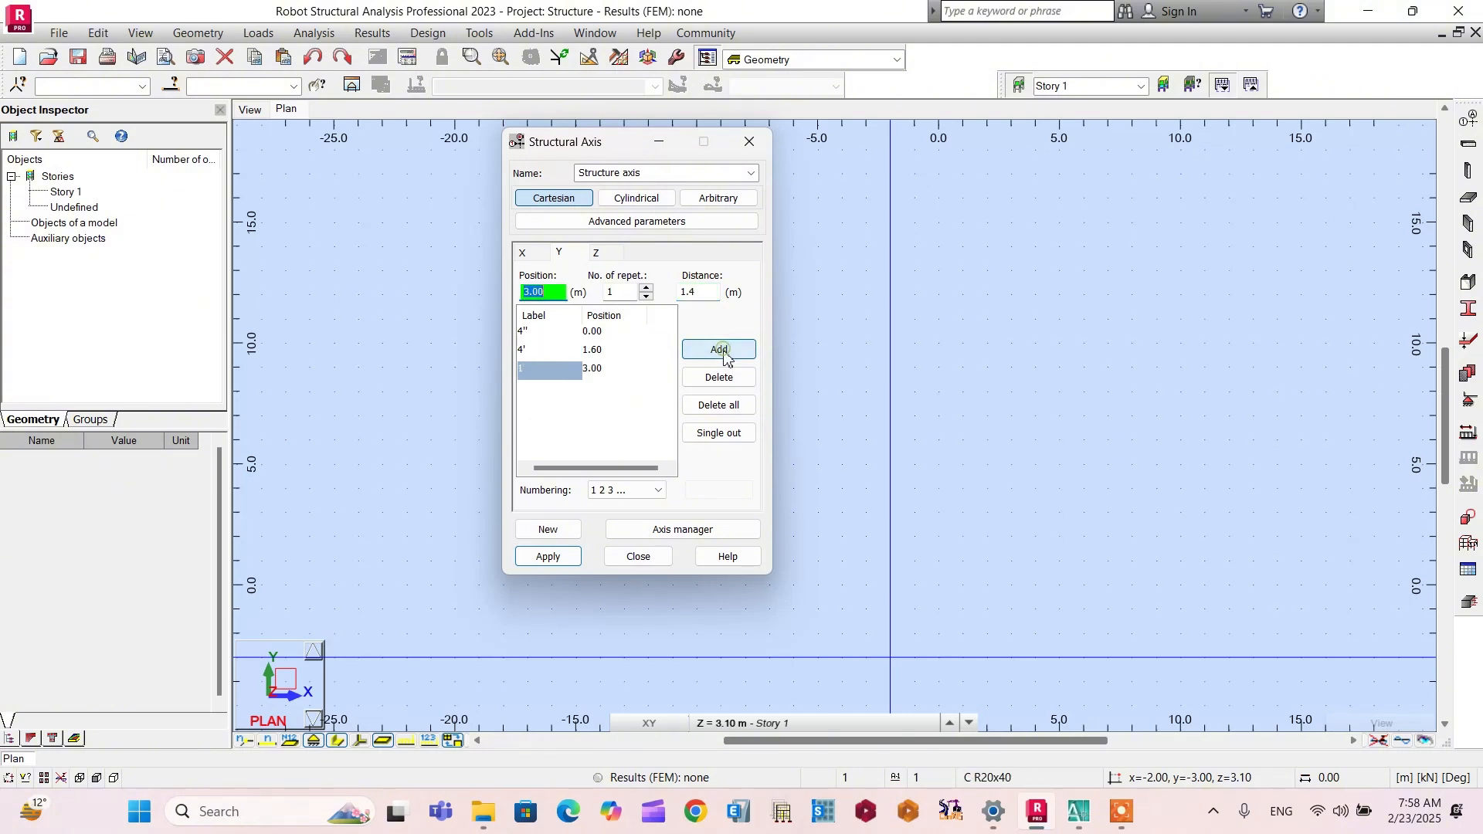
pyautogui.click(533, 376)
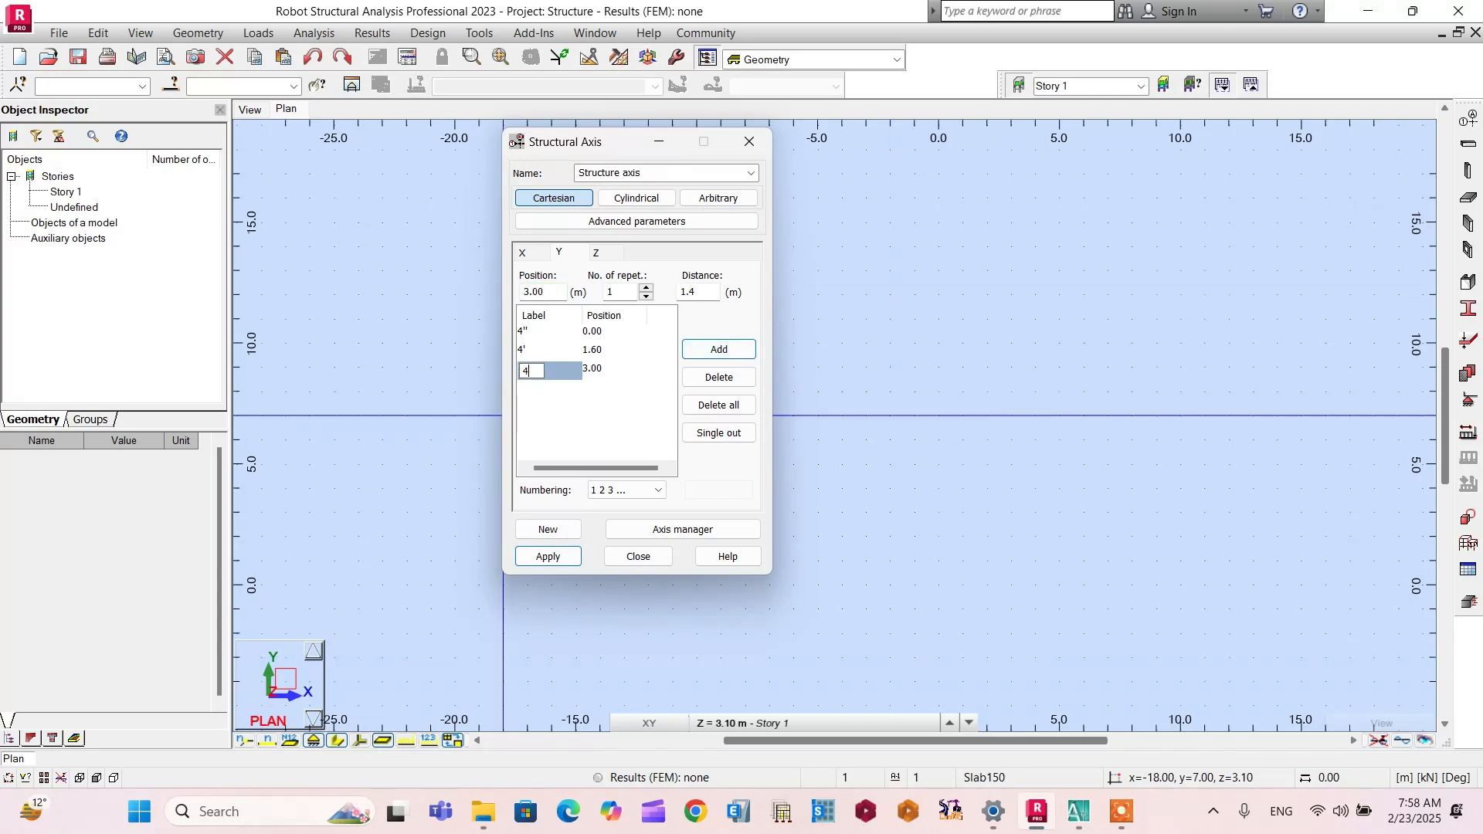
pyautogui.press('Return')
pyautogui.click(553, 420)
# Step: Check the 4–3 spacing in AutoCAD, and in Robot Structural Analysis add the next Y axis at a distance of 3.8 m labelled 3
pyautogui.click(1078, 811)
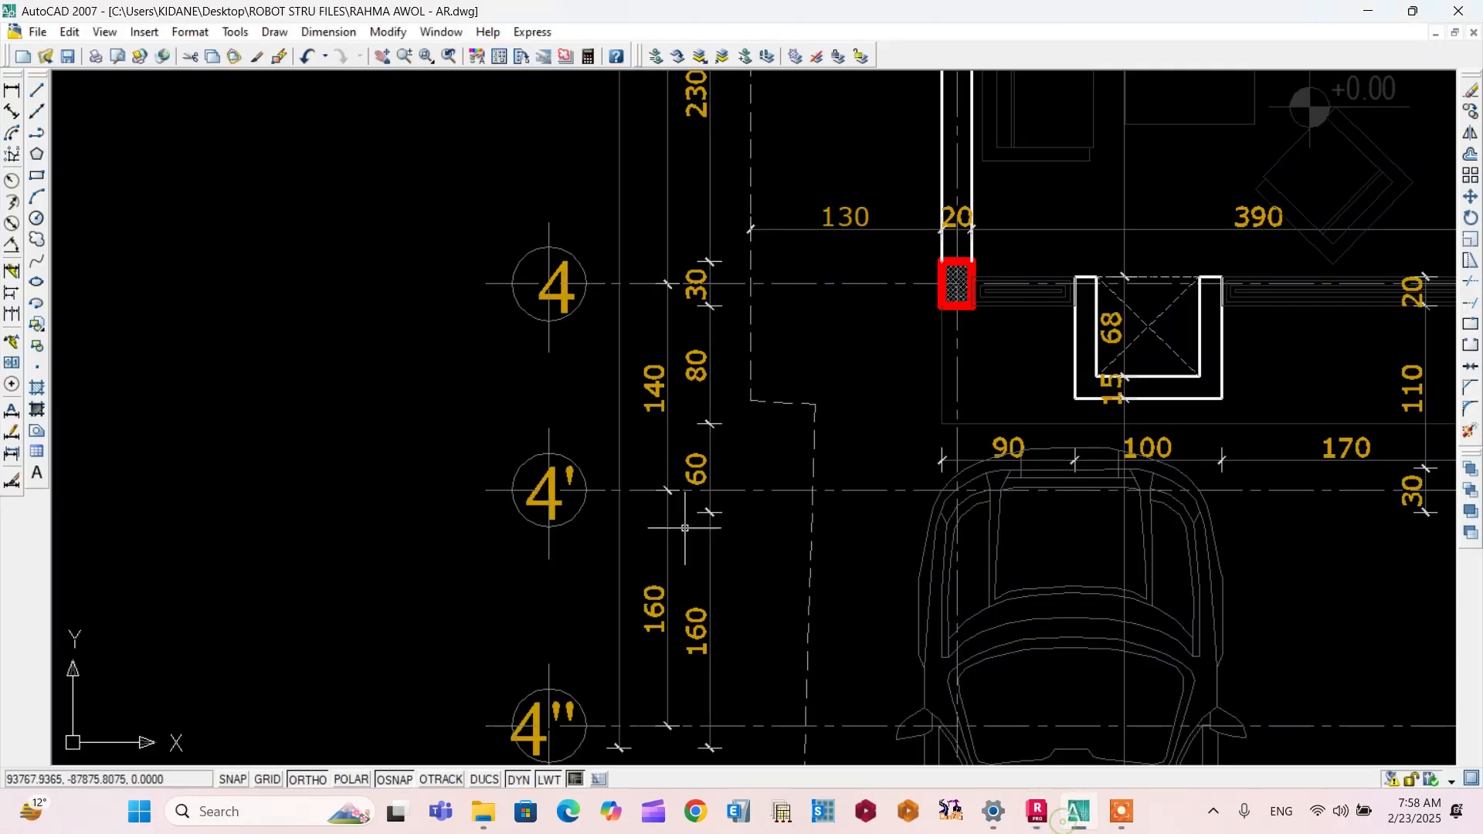
pyautogui.scroll(4, 581, 193)
pyautogui.scroll(-2, 580, 193)
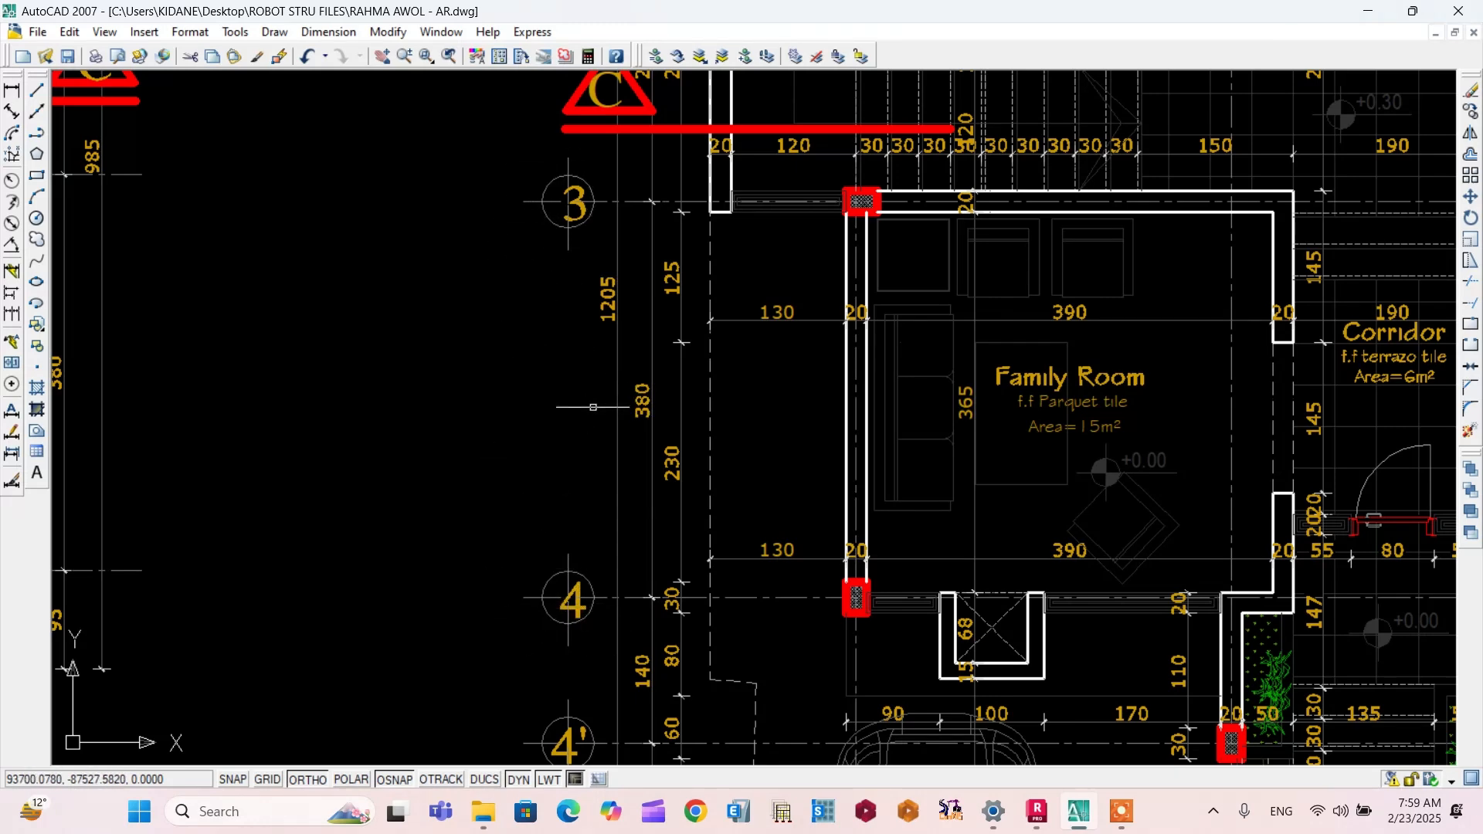
pyautogui.click(1044, 814)
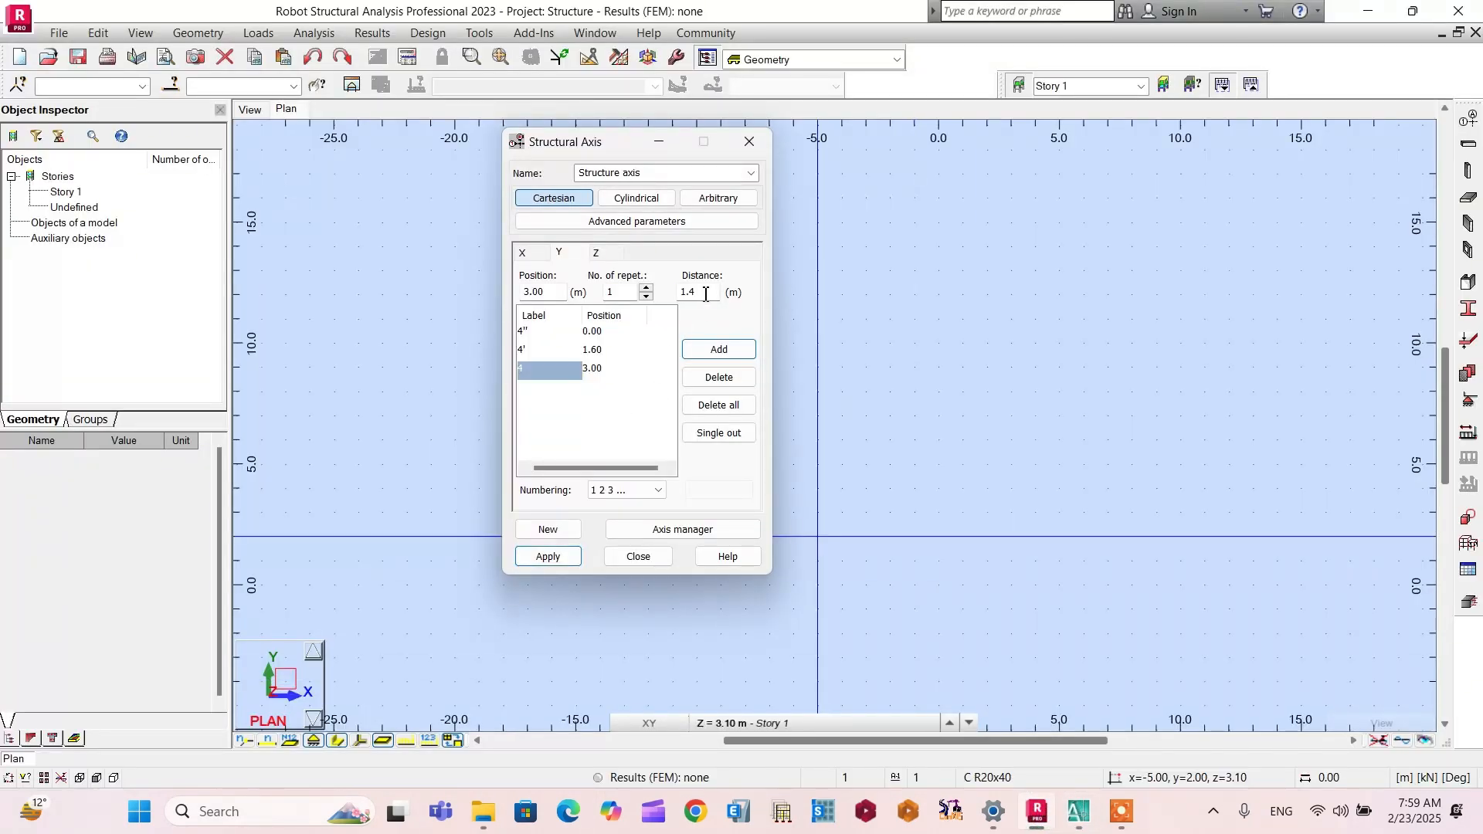
pyautogui.moveTo(705, 295); pyautogui.dragTo(666, 291)
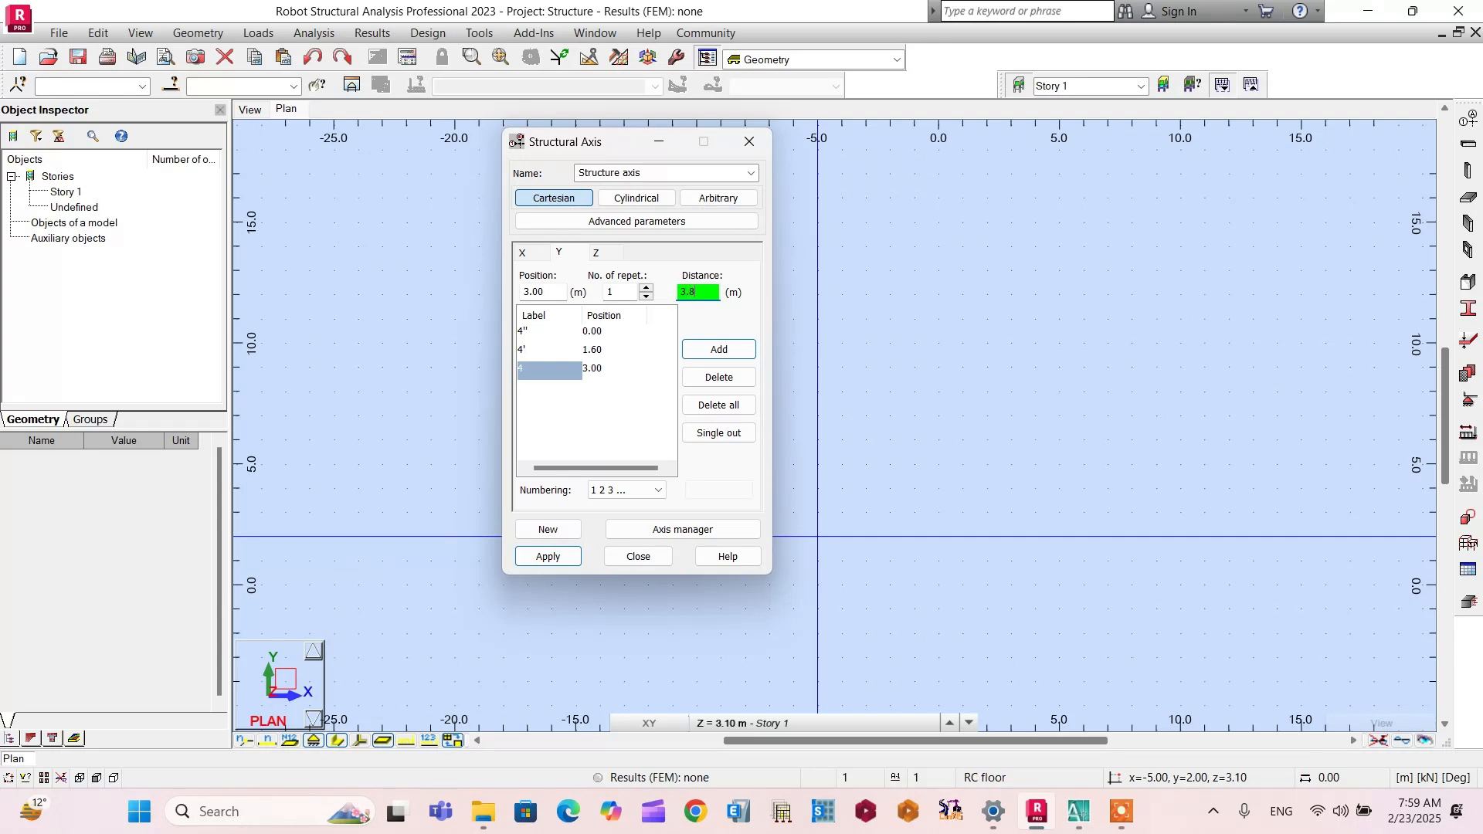
pyautogui.click(718, 350)
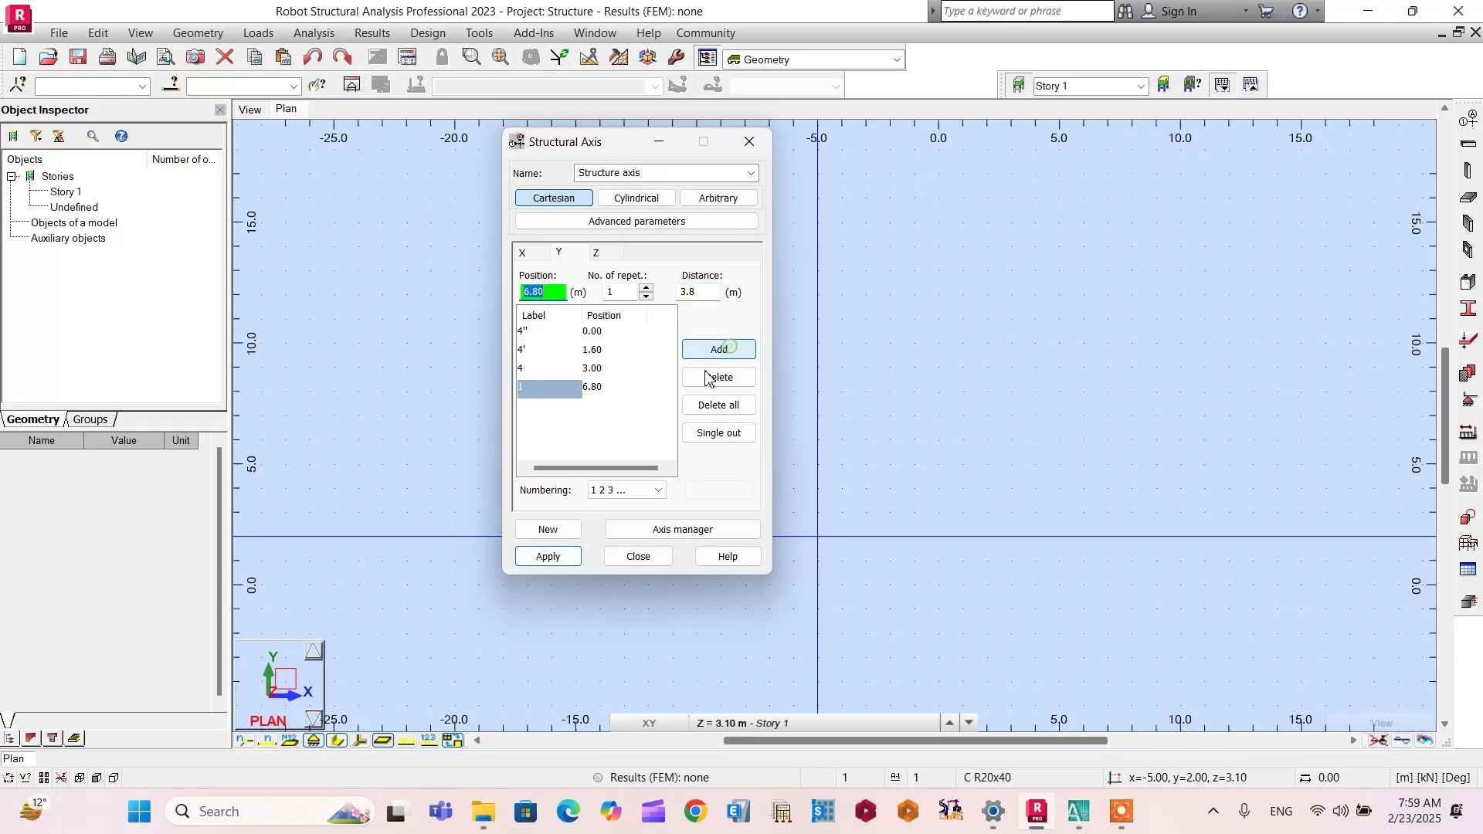
pyautogui.click(533, 388)
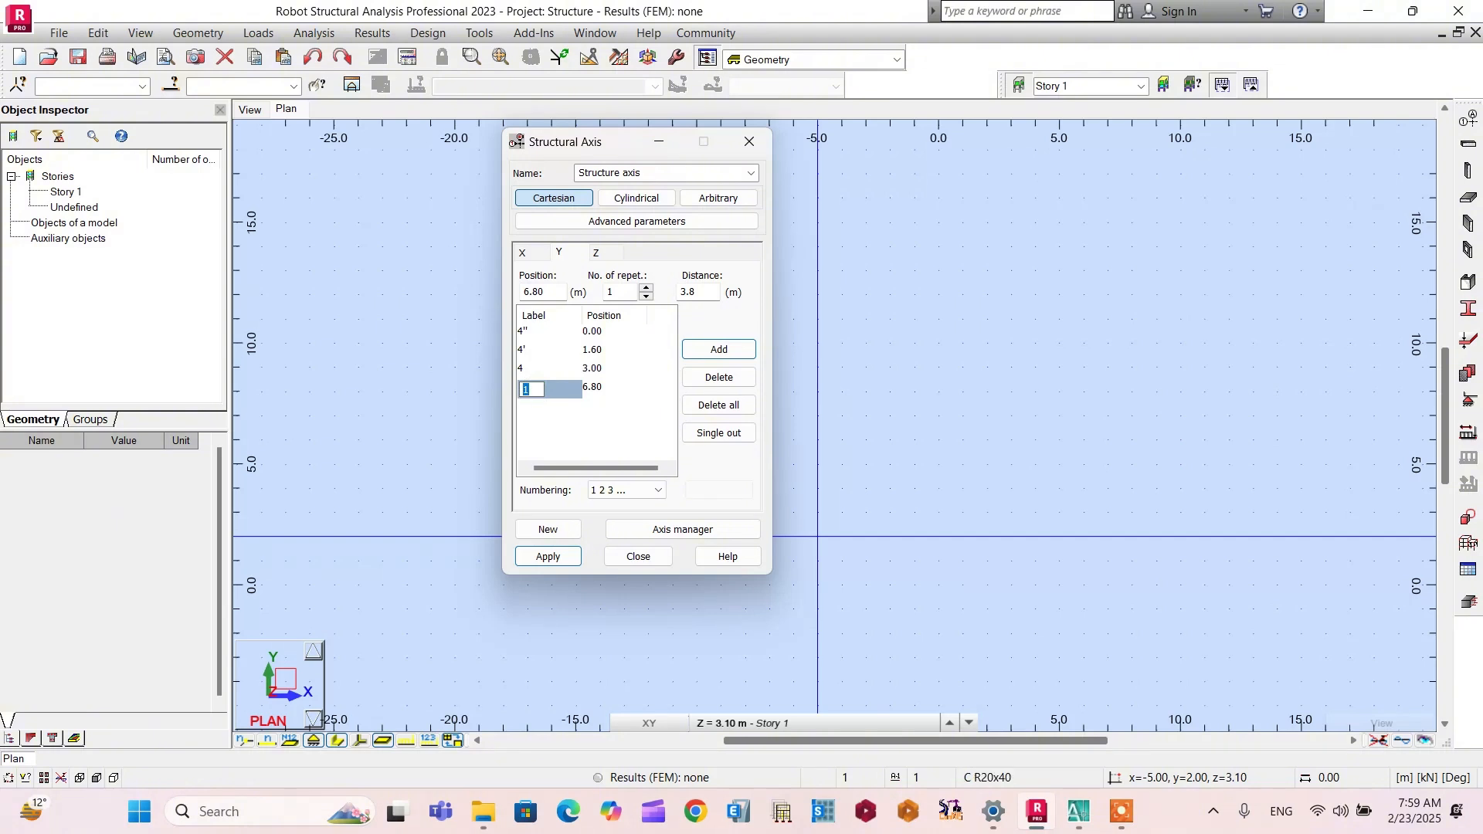
pyautogui.click(612, 430)
pyautogui.click(550, 420)
# Step: Switch to AutoCAD and read the spacings between grid axes 3, 2 and 1 beside the ground floor plan
pyautogui.click(1078, 811)
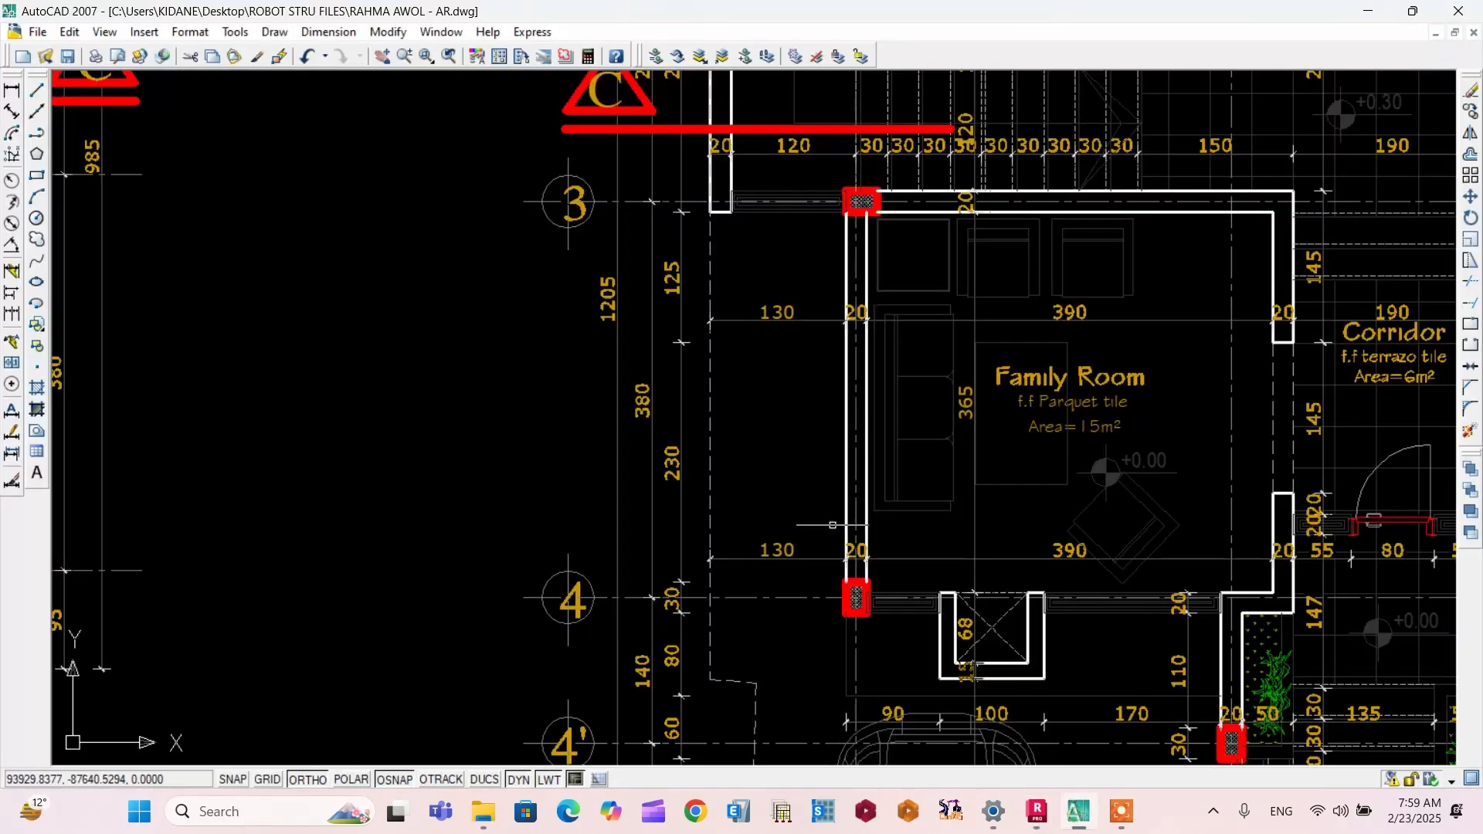
pyautogui.scroll(-2, 622, 502)
pyautogui.scroll(2, 626, 315)
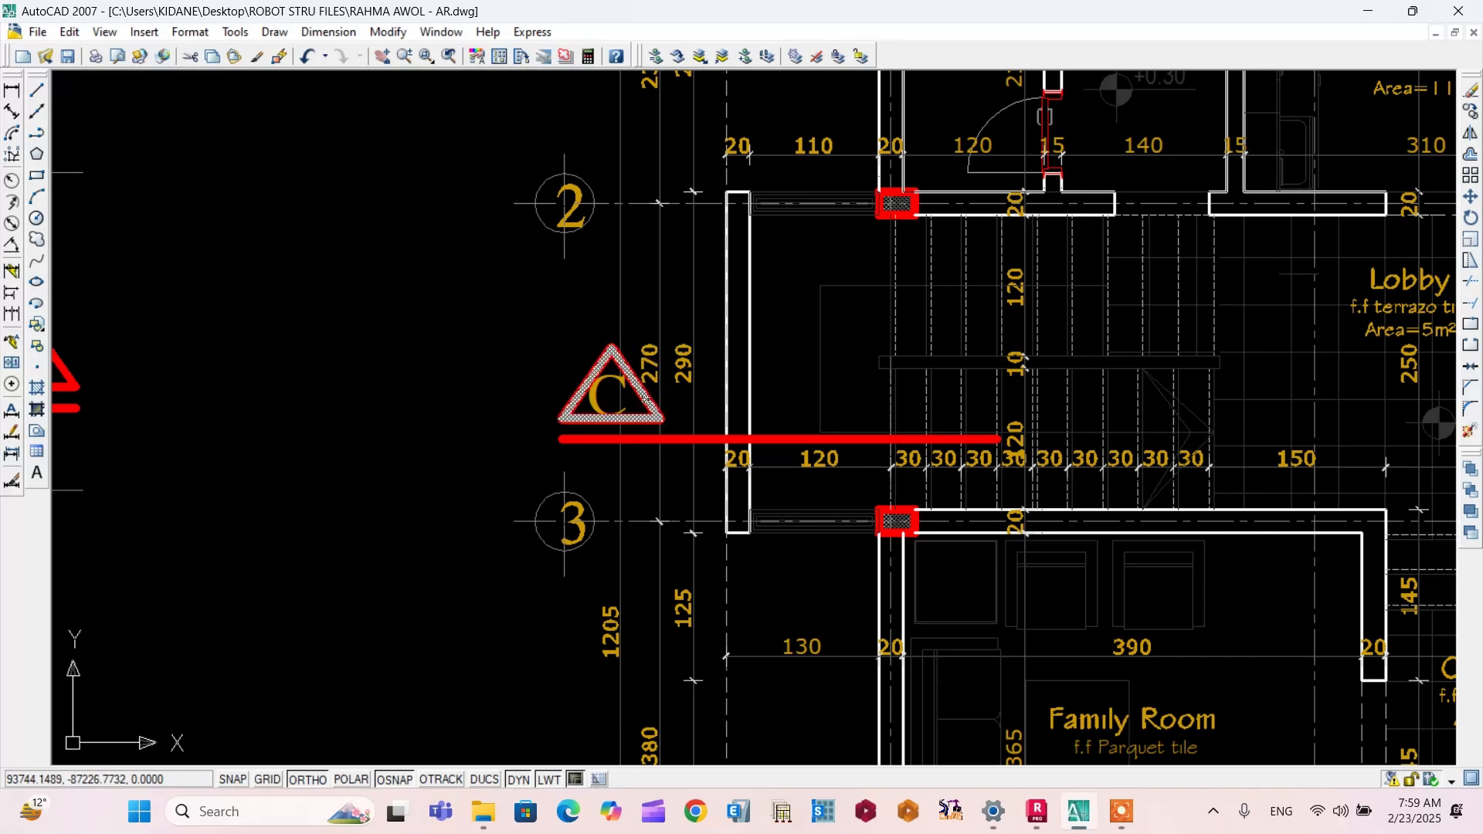
pyautogui.scroll(-2, 648, 401)
pyautogui.scroll(3, 649, 226)
pyautogui.scroll(-2, 625, 200)
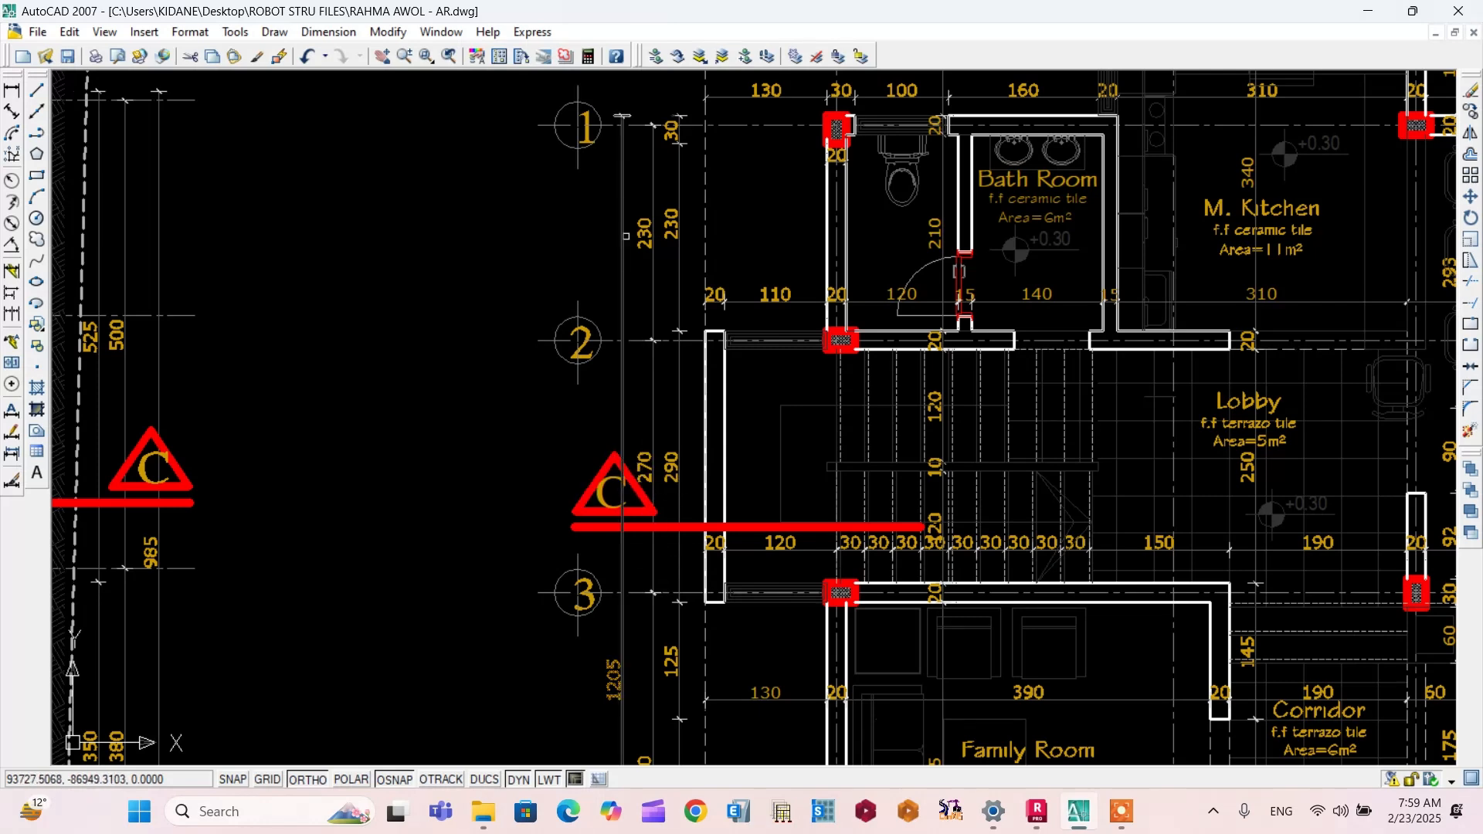
# Step: Back in Robot Structural Analysis, add the next Y axis at a distance of 2.7 m and label it 2
pyautogui.hotkey('alt', 'Tab')
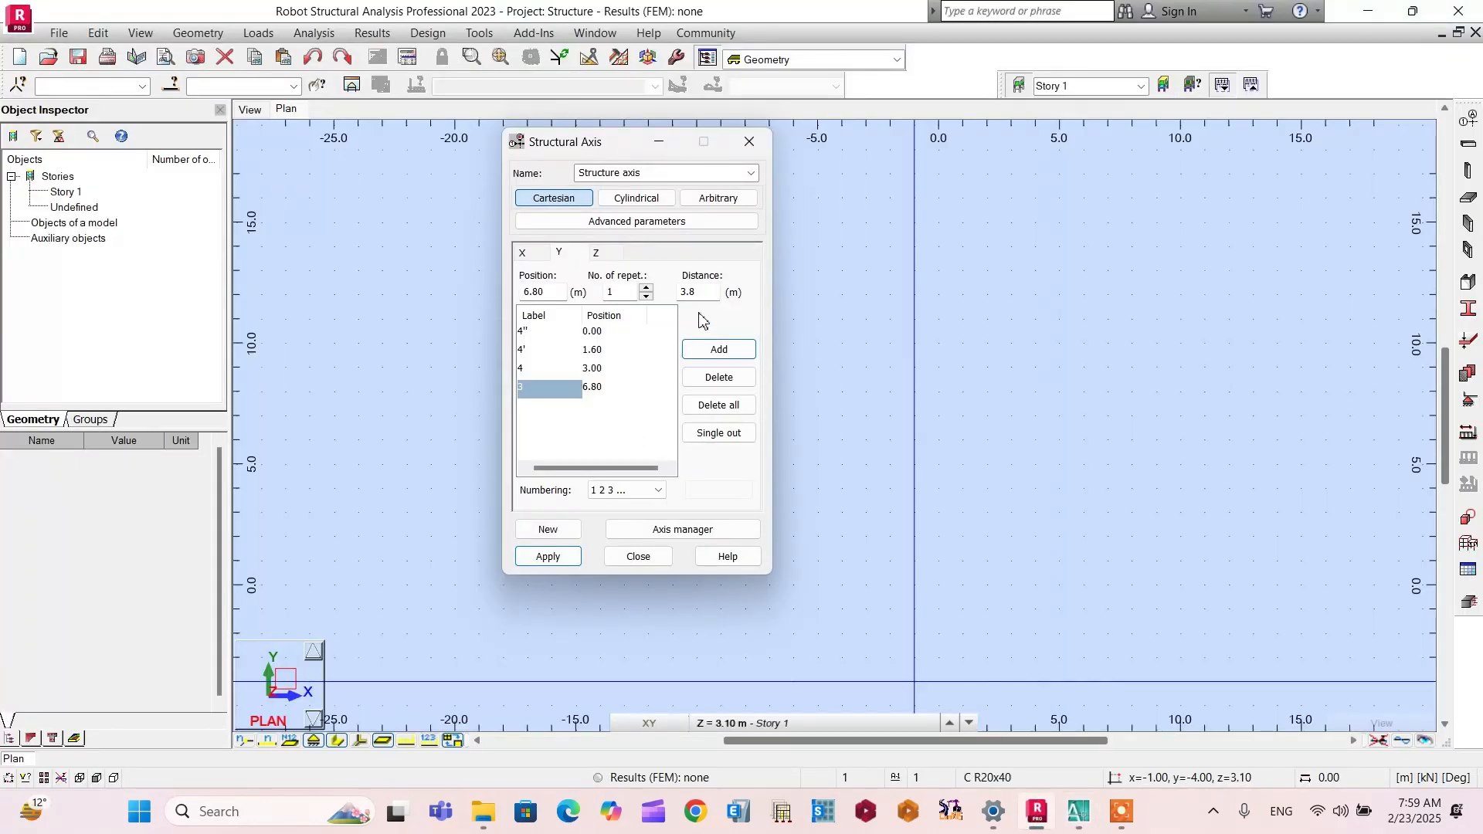
pyautogui.moveTo(705, 293); pyautogui.dragTo(670, 293)
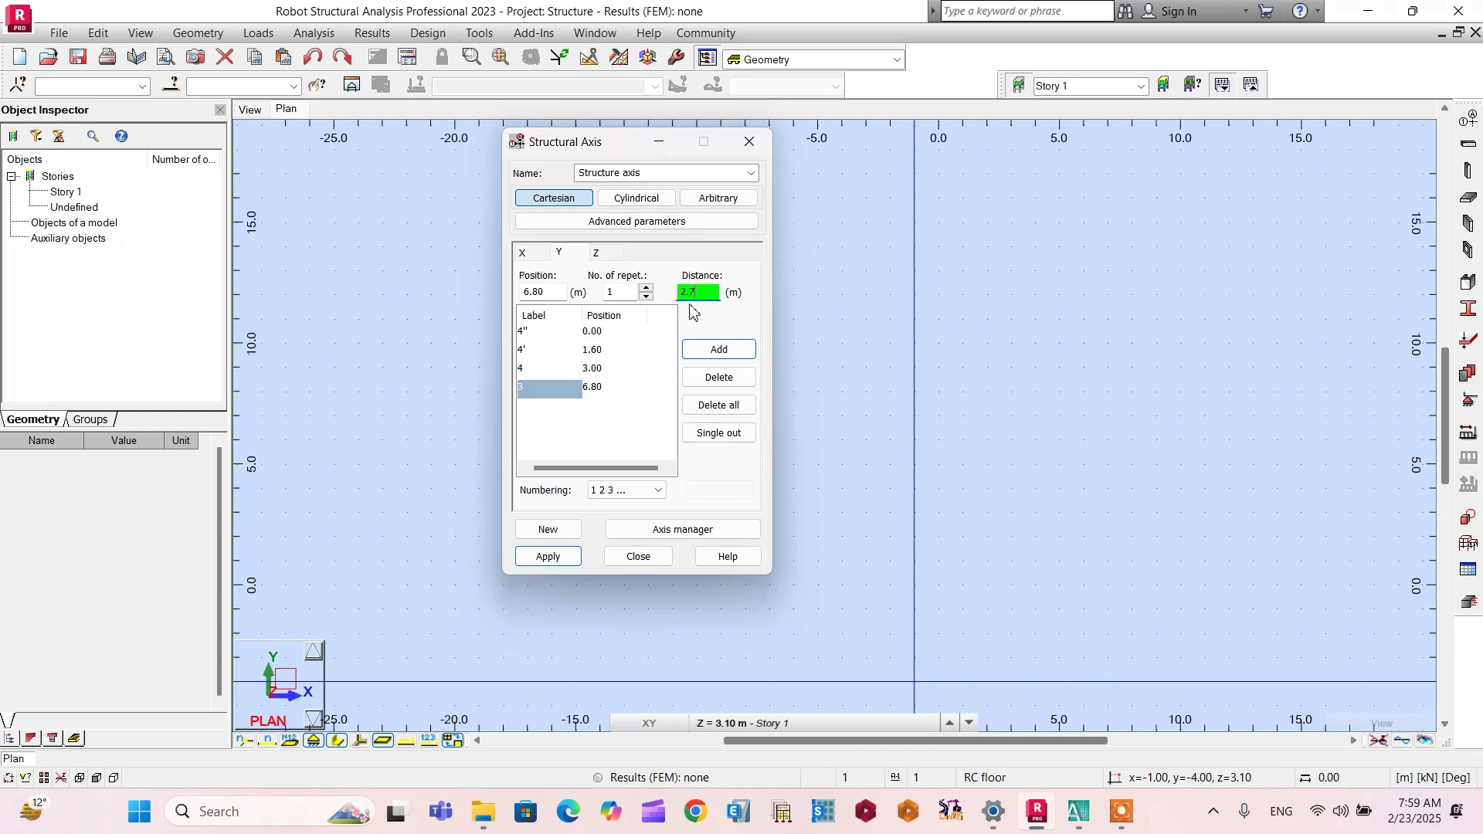
pyautogui.click(718, 349)
pyautogui.click(541, 413)
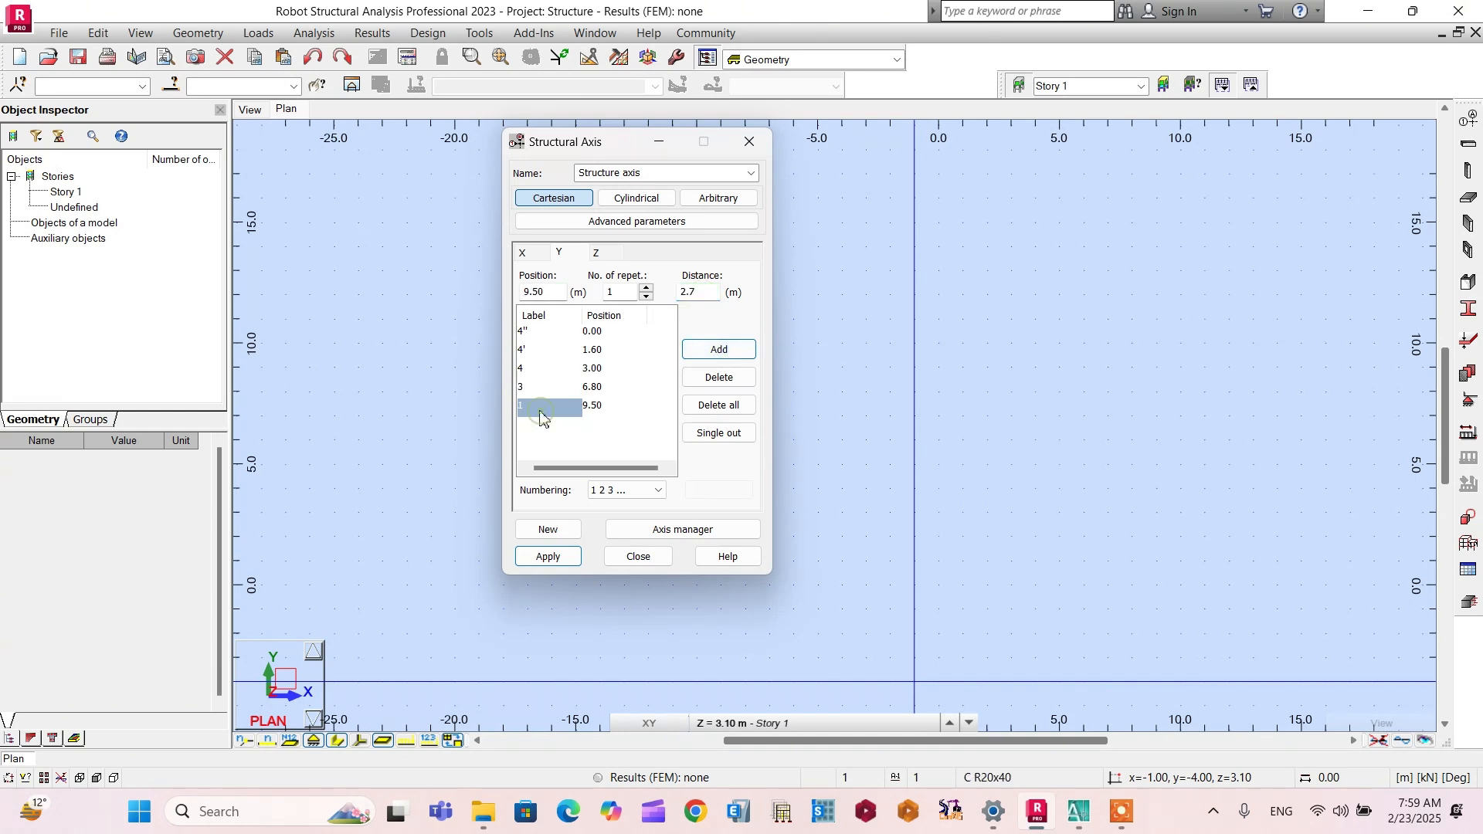
pyautogui.click(539, 408)
pyautogui.moveTo(541, 412); pyautogui.dragTo(526, 412)
pyautogui.click(564, 429)
pyautogui.click(541, 419)
# Step: Add the next Y axis at a distance of 2.3 m and label it 1
pyautogui.doubleClick(705, 299)
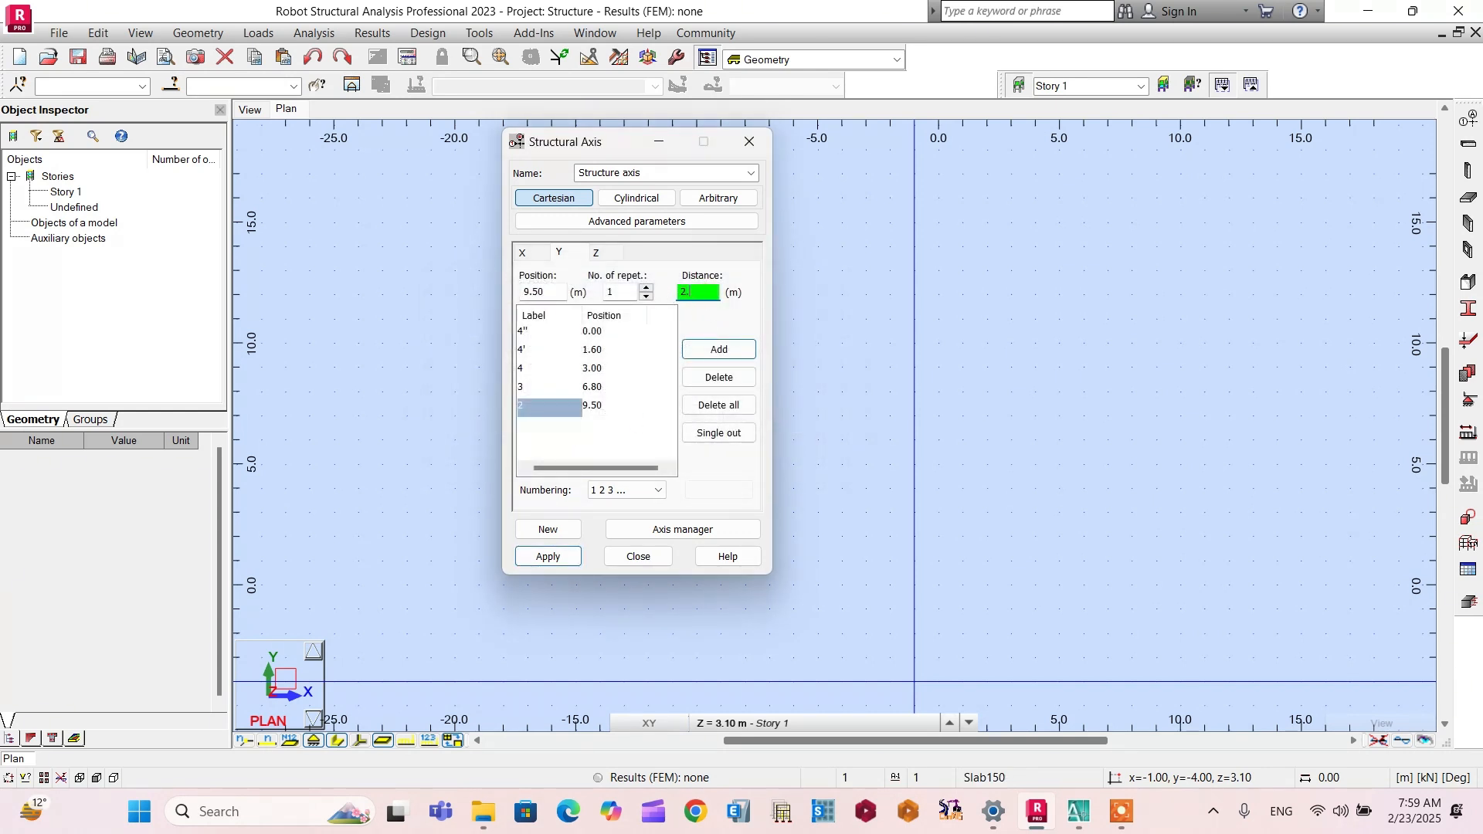
pyautogui.write('2.3')
pyautogui.click(718, 349)
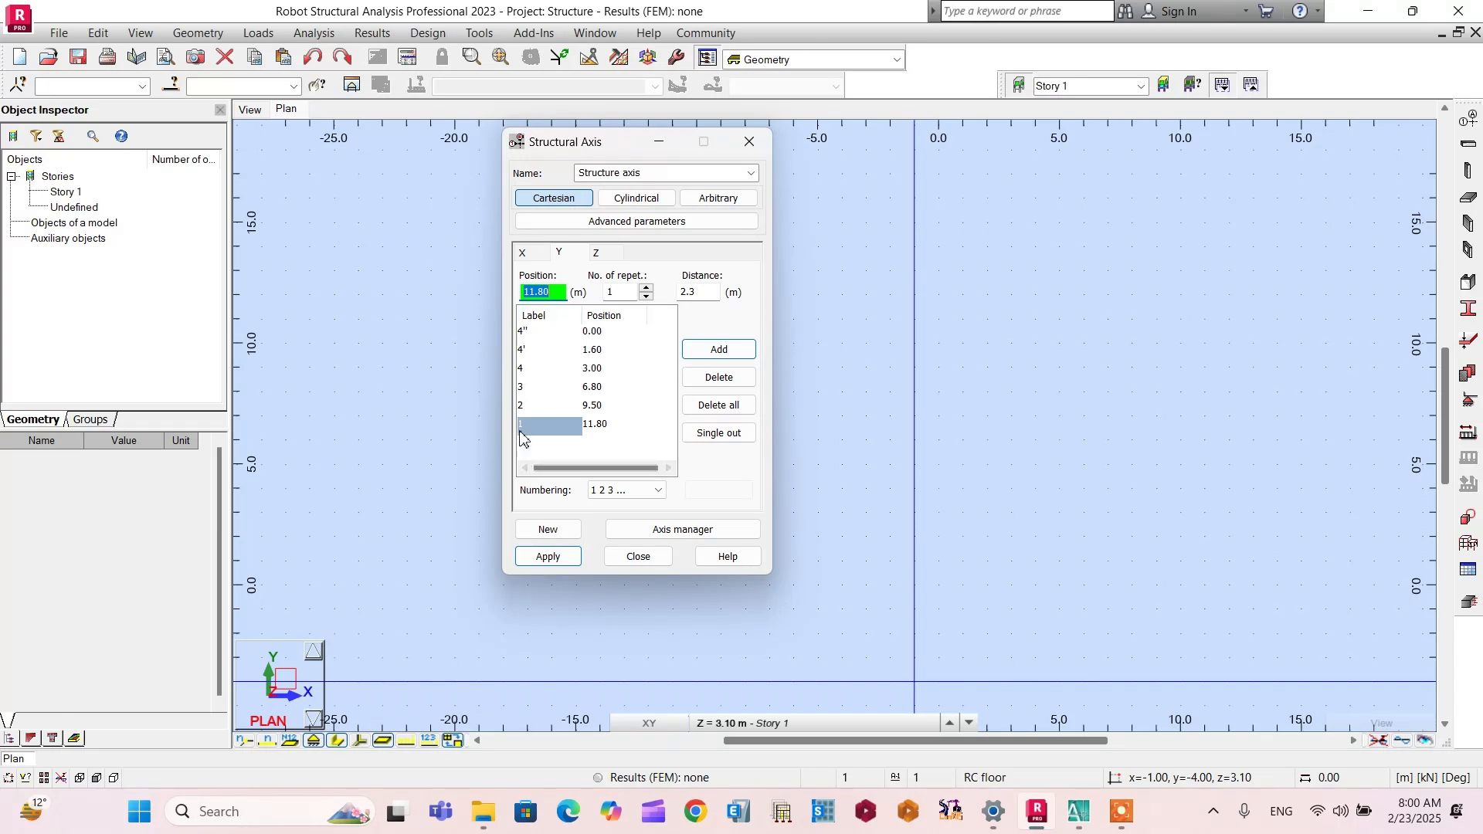
# Step: Switch to AutoCAD and stretch the upper end of the ground floor plan's overall vertical grid dimension to axis 1
pyautogui.click(1078, 811)
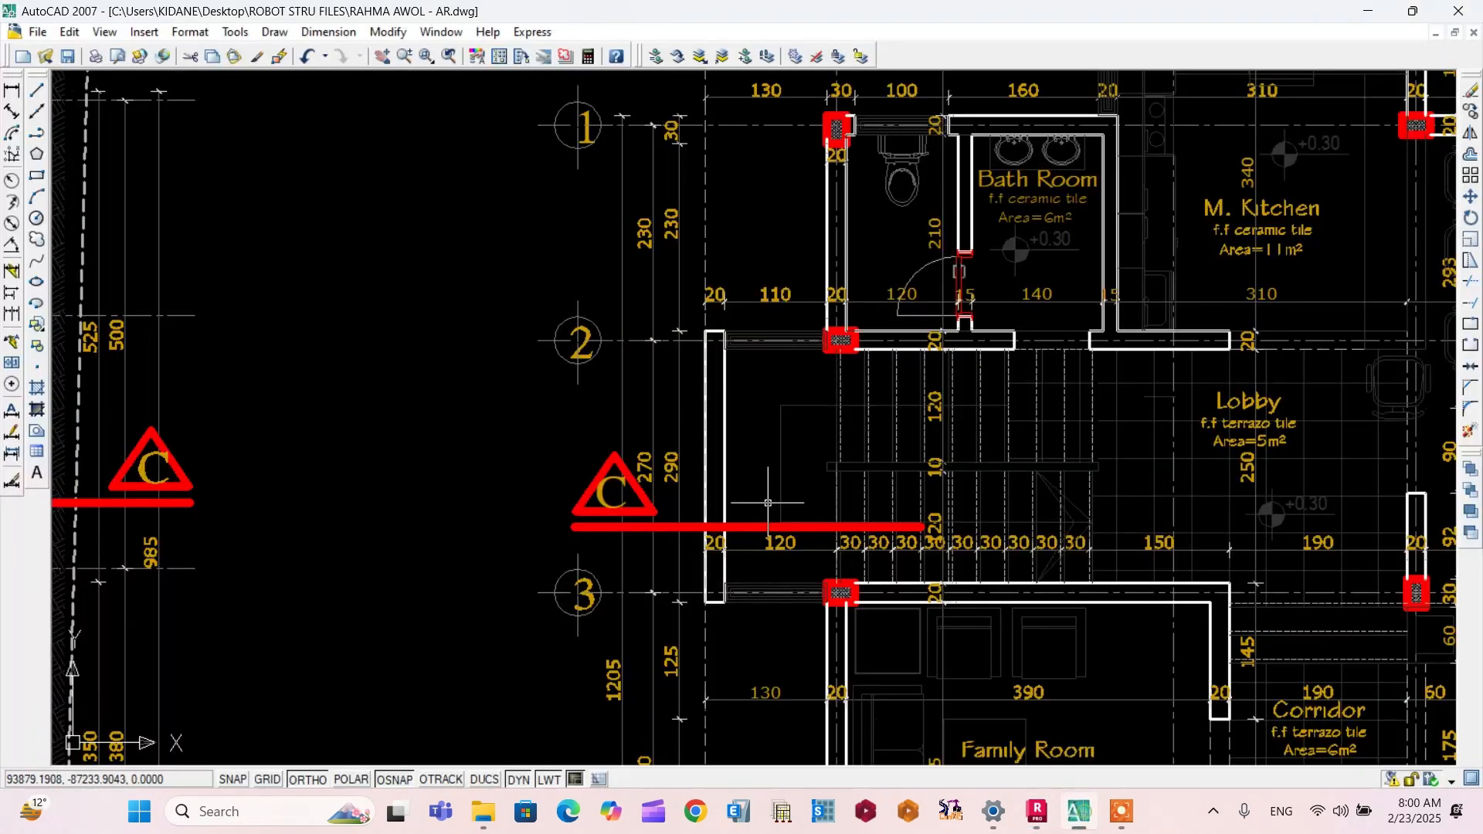
pyautogui.scroll(-3, 653, 274)
pyautogui.scroll(3, 652, 274)
pyautogui.click(652, 274)
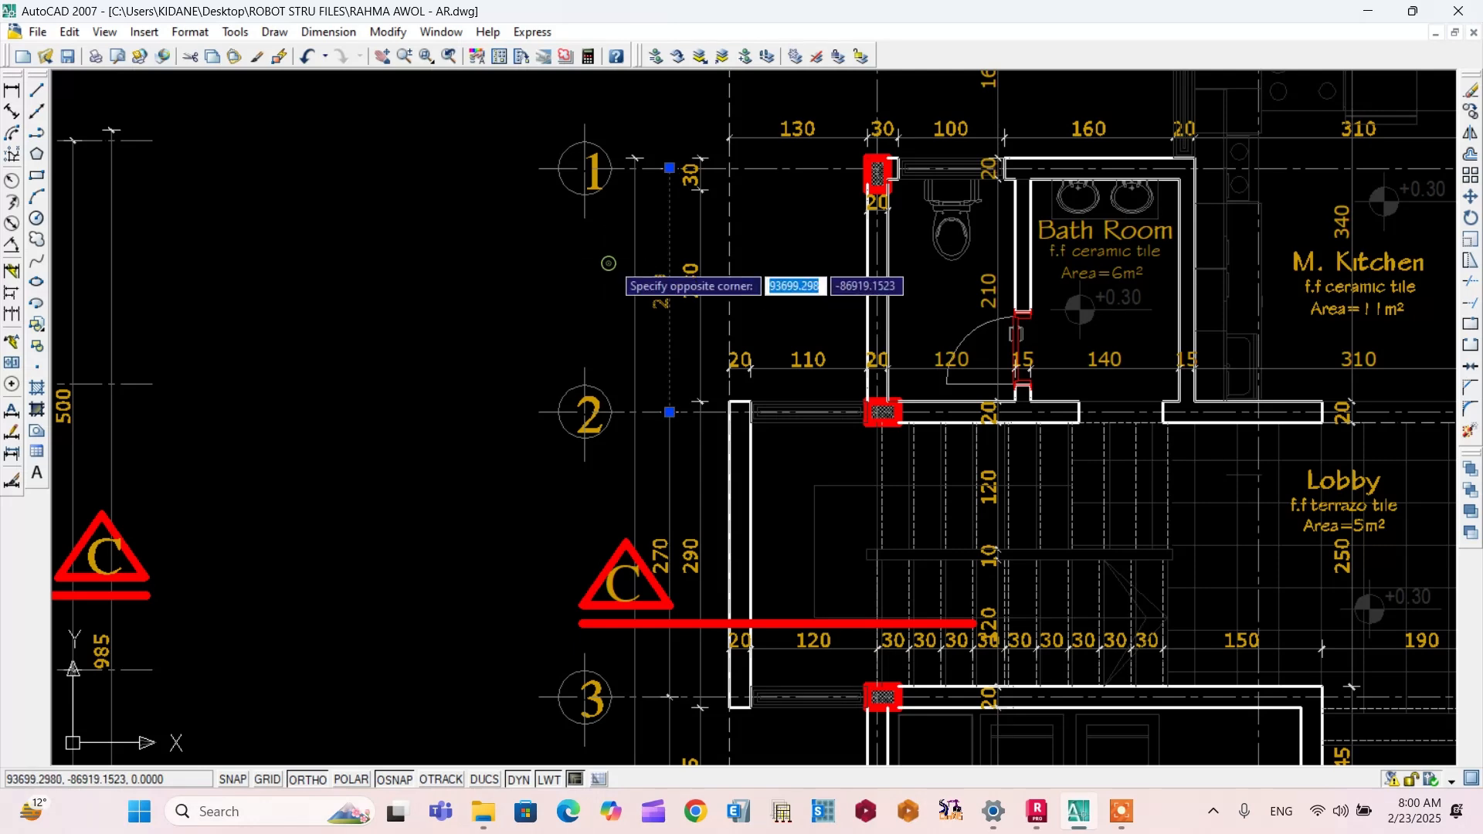
pyautogui.click(652, 274)
pyautogui.scroll(5, 649, 205)
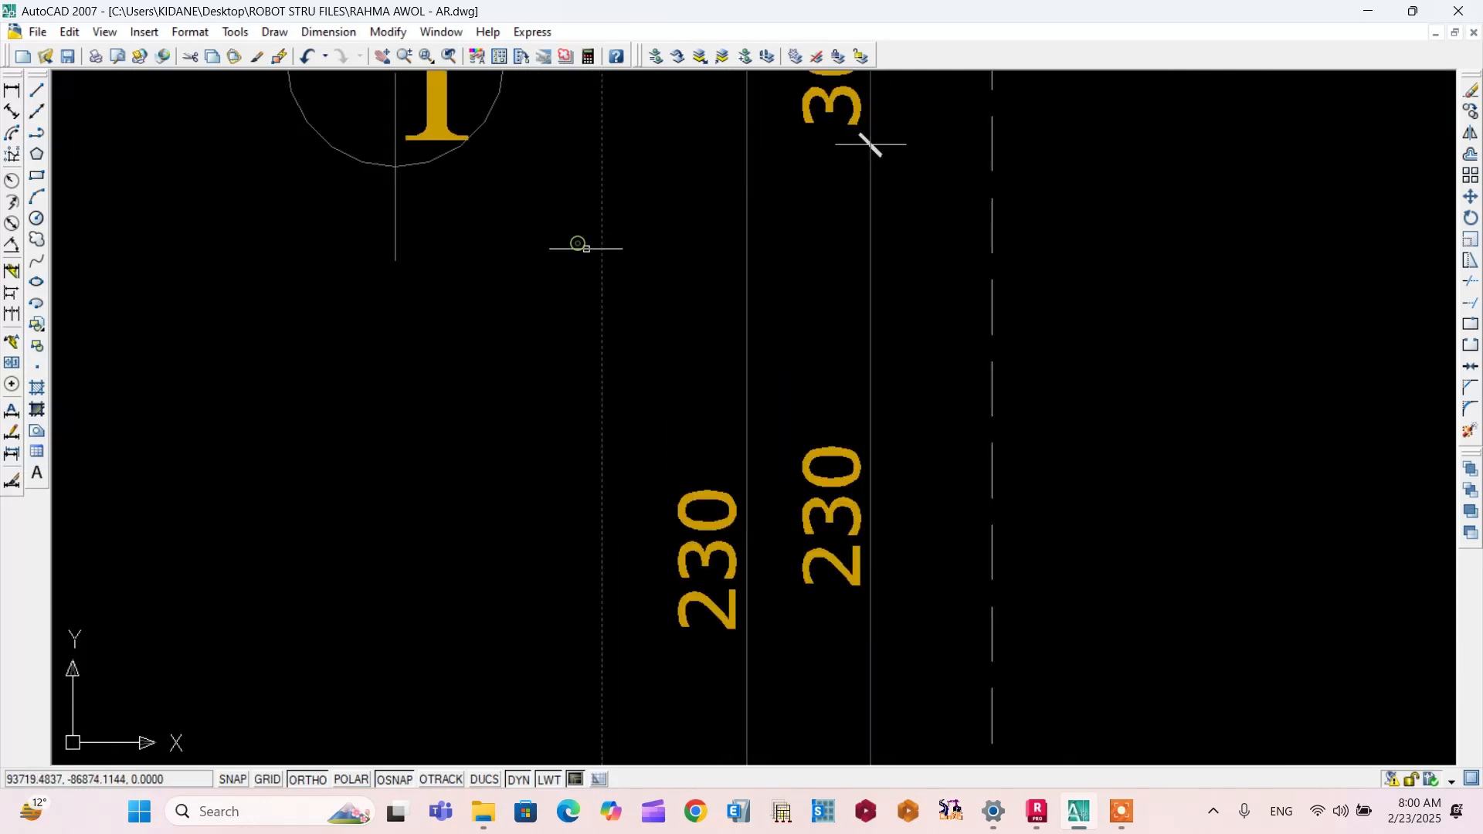
pyautogui.scroll(-2, 579, 242)
pyautogui.scroll(4, 775, 131)
pyautogui.click(775, 124)
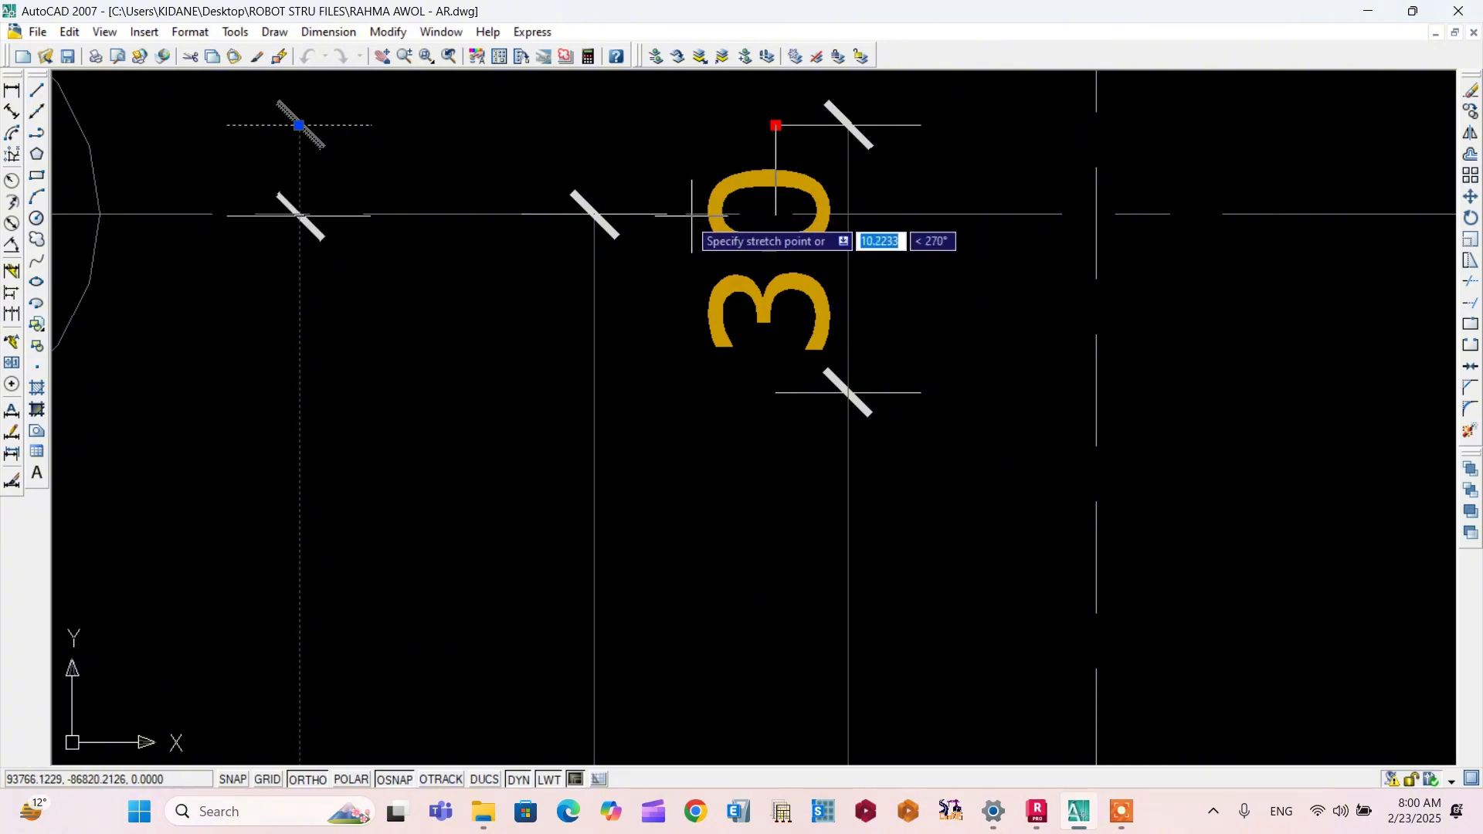
pyautogui.click(595, 214)
# Step: Stretch the lower end of the overall vertical grid dimension to axis 4"
pyautogui.scroll(-4, 563, 162)
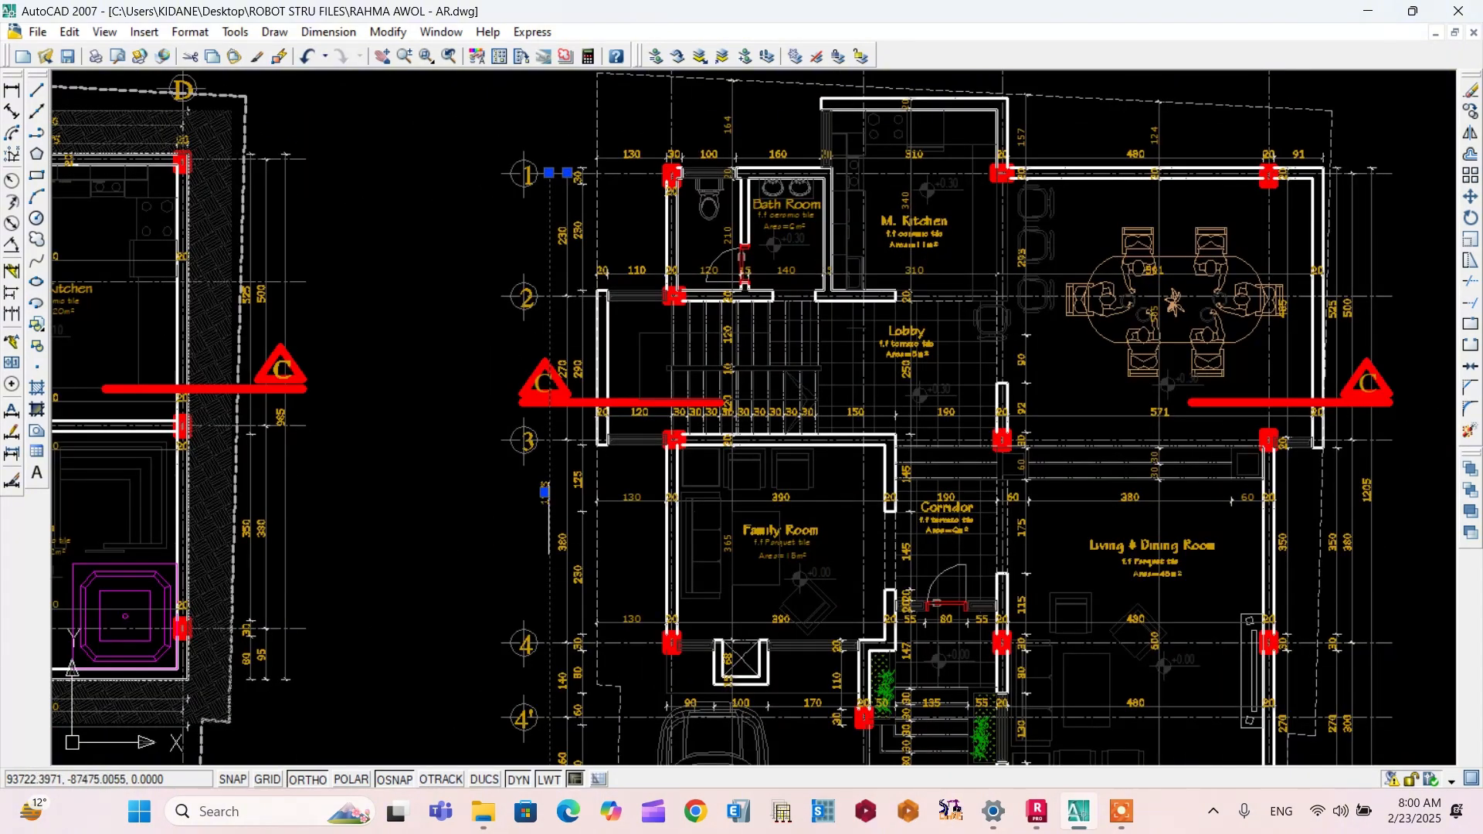
pyautogui.scroll(3, 553, 685)
pyautogui.scroll(-3, 517, 355)
pyautogui.scroll(3, 513, 631)
pyautogui.scroll(3, 561, 594)
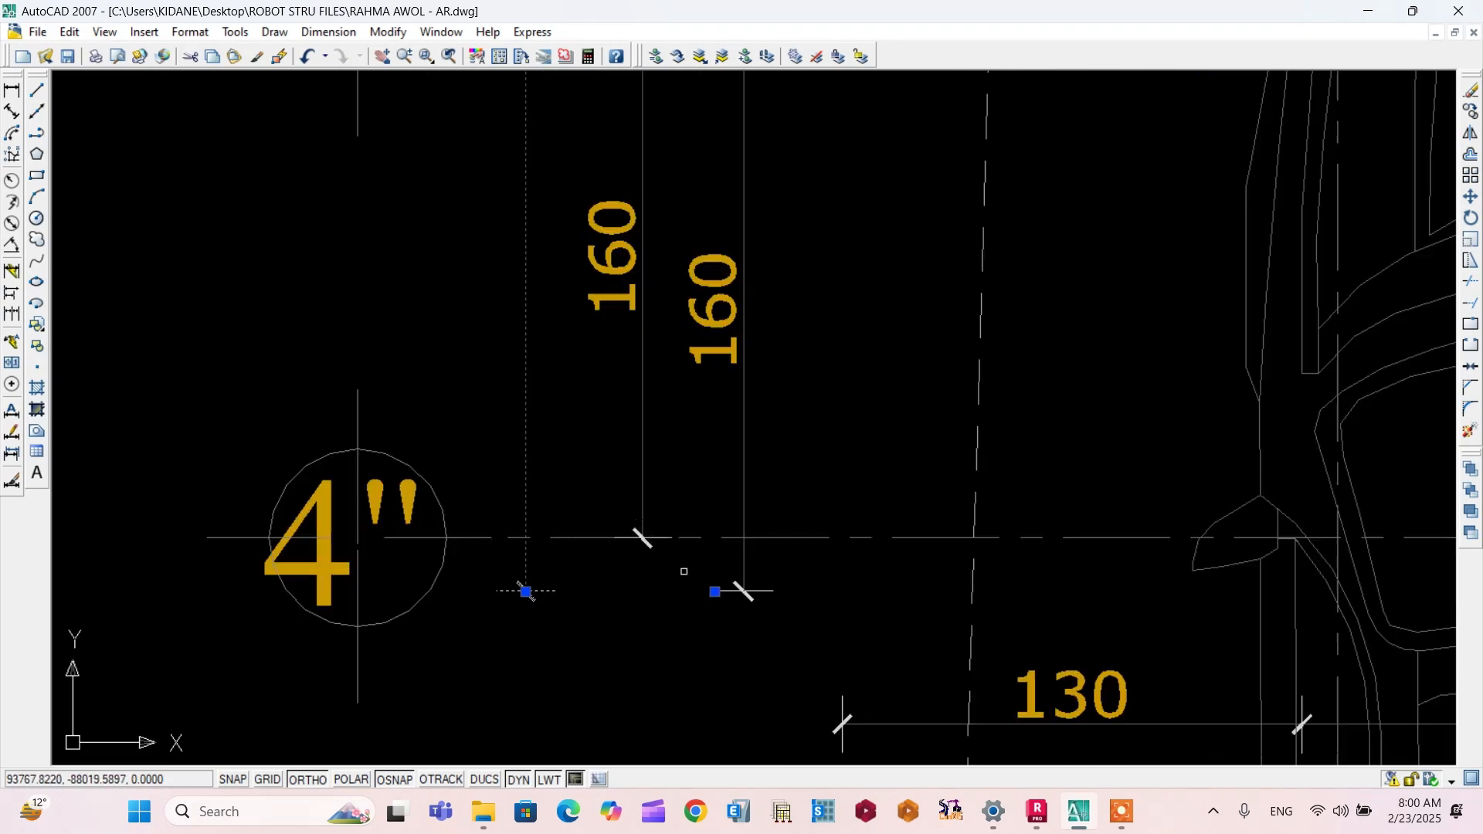
pyautogui.click(637, 593)
pyautogui.click(641, 536)
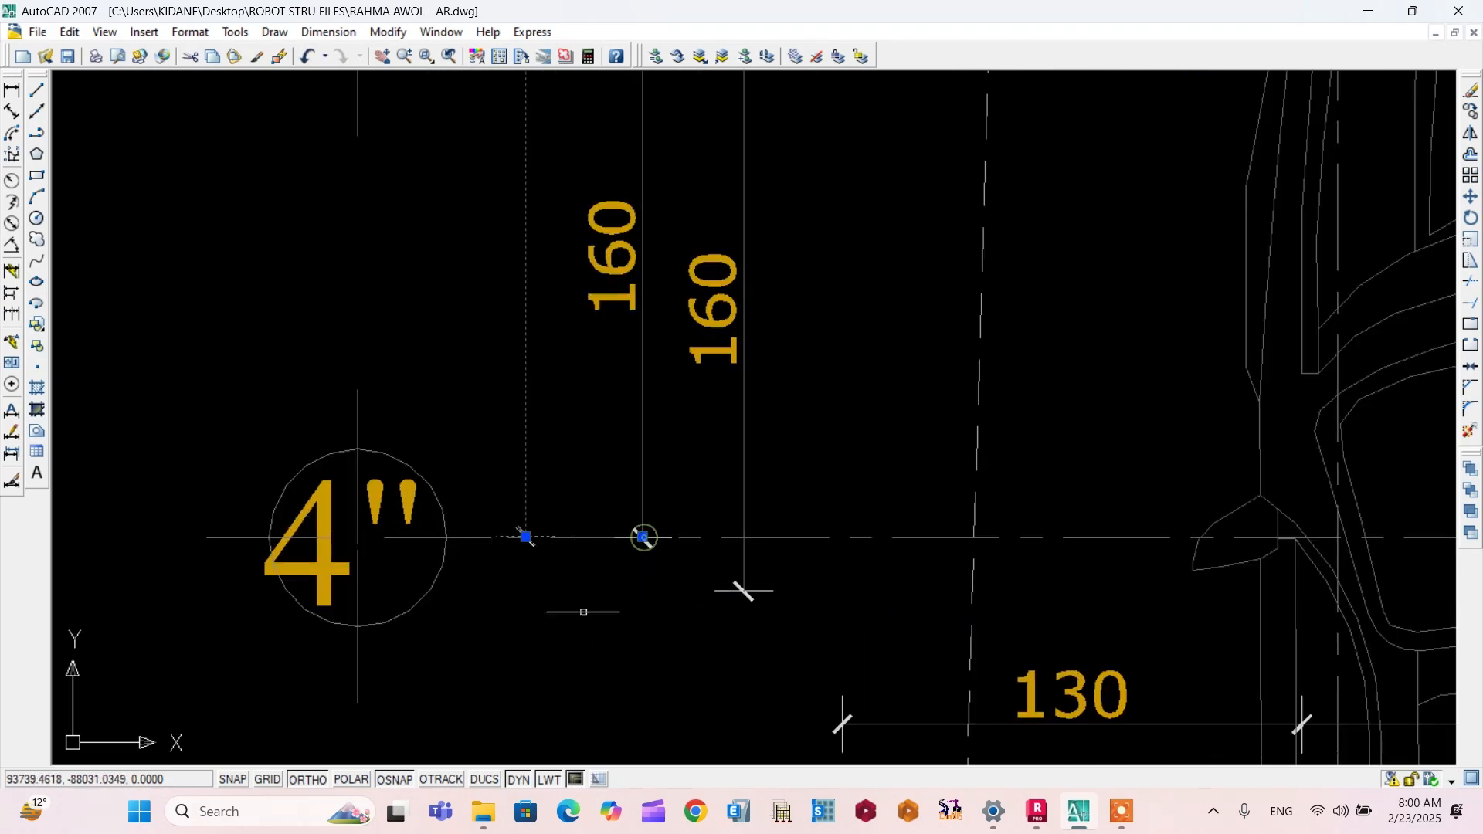
# Step: Read the overall dimension between axes 1 and 4" to check the Y grid total
pyautogui.scroll(-5, 548, 618)
pyautogui.scroll(2, 544, 622)
pyautogui.scroll(5, 542, 414)
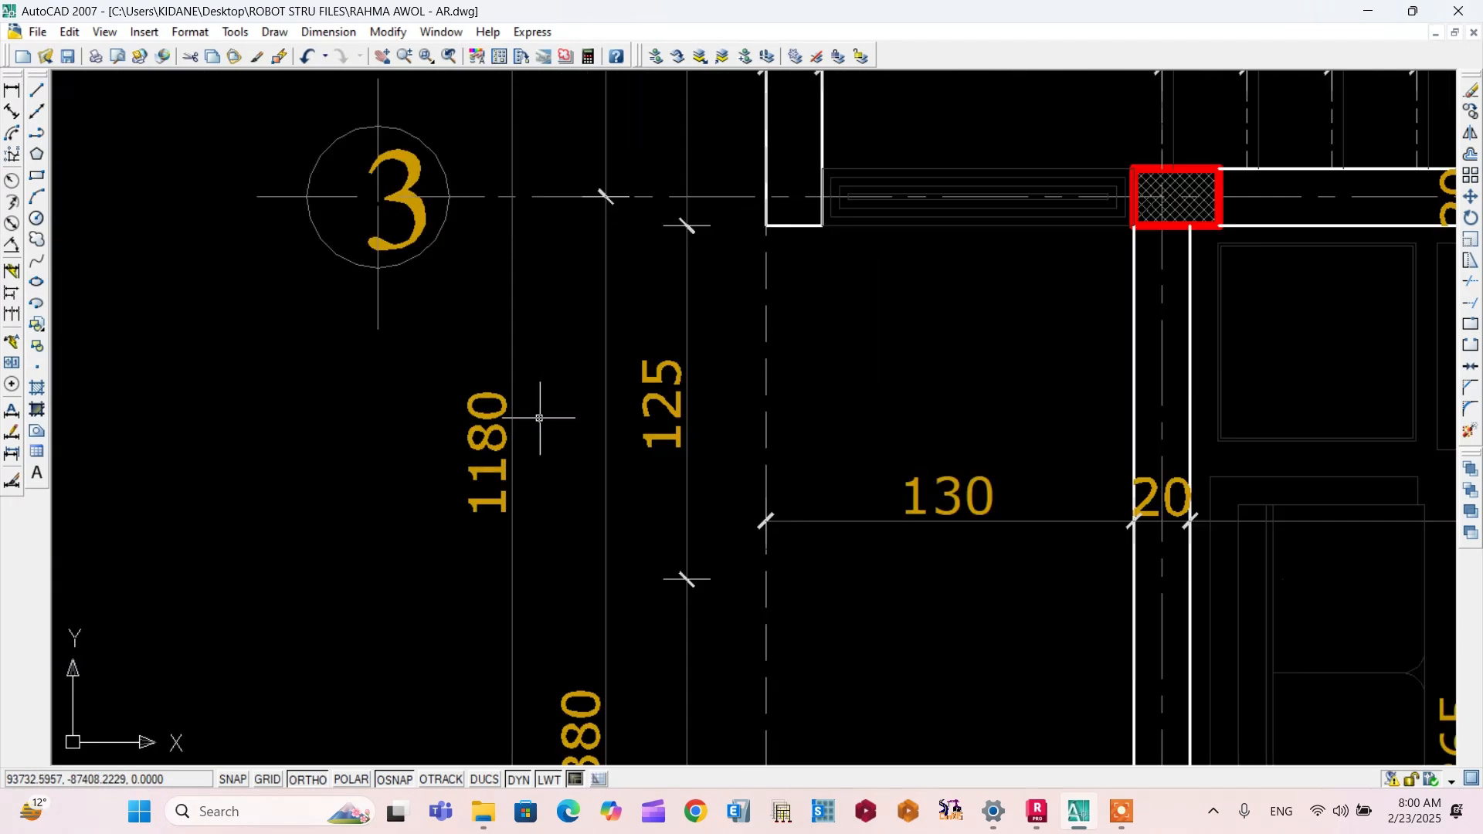
pyautogui.scroll(-5, 525, 398)
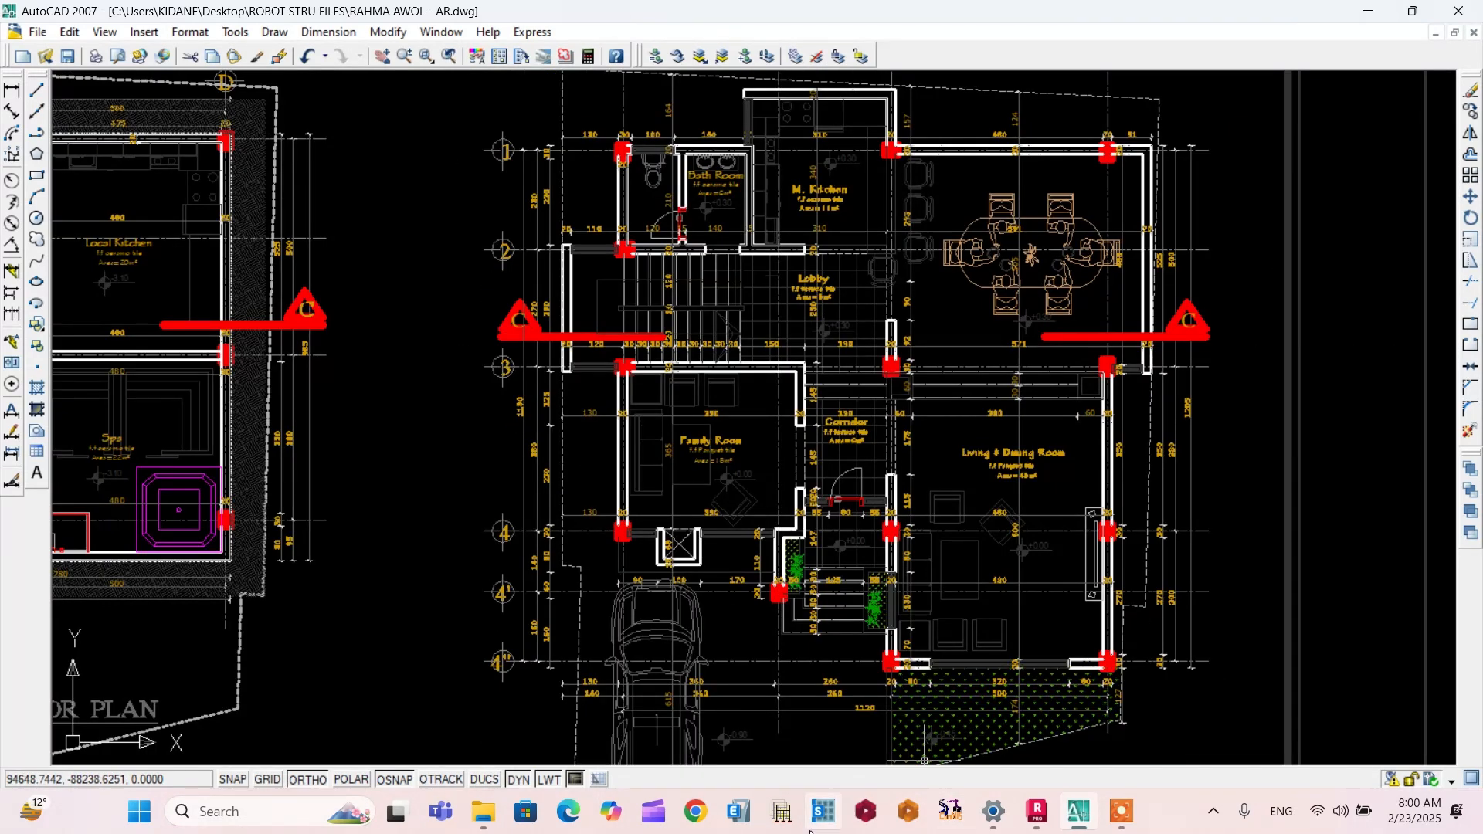
# Step: Back in Robot Structural Analysis, apply the structural axes to the plan and open the Stories definition
pyautogui.hotkey('alt', 'Tab')
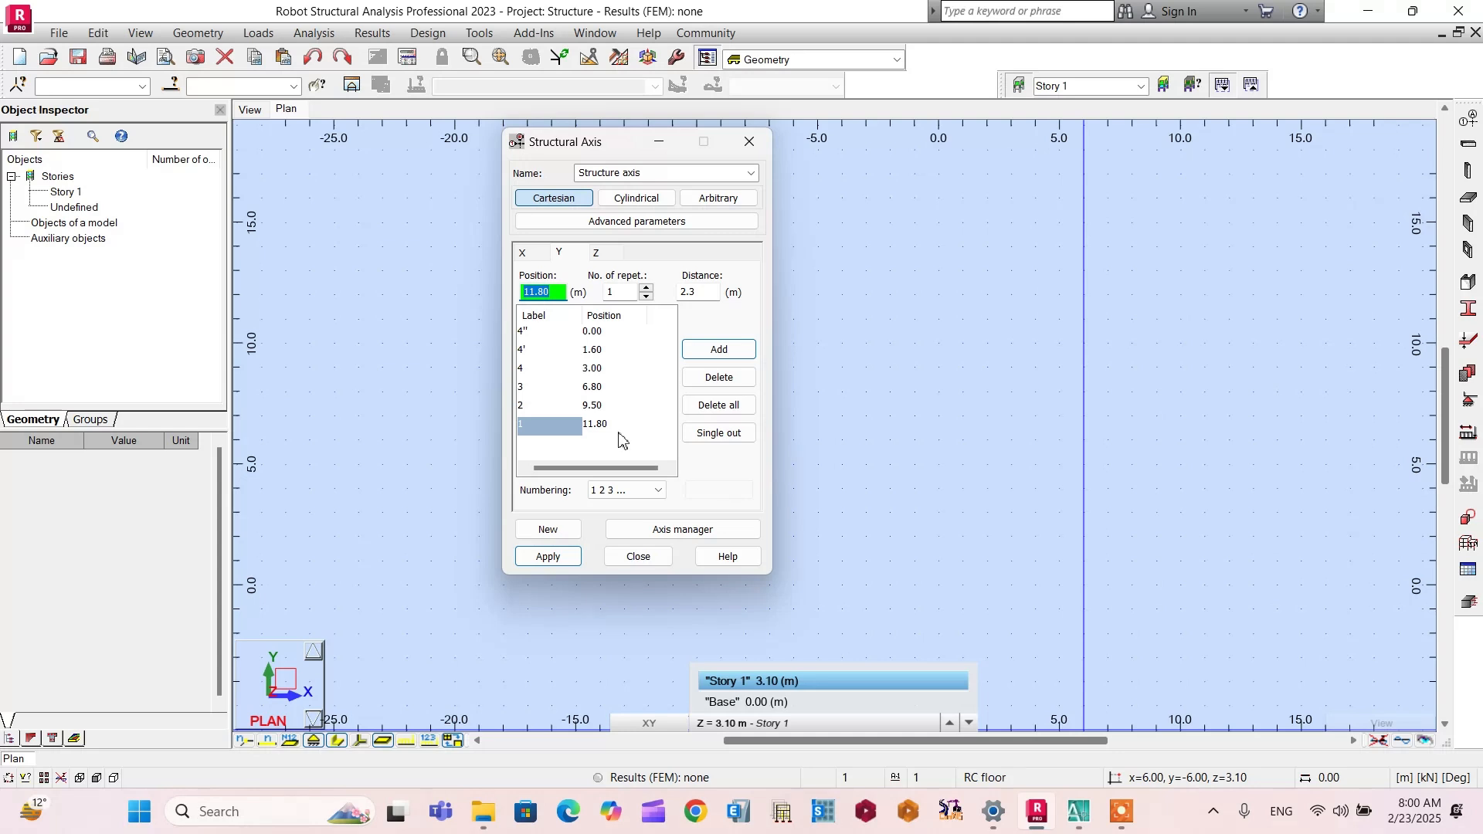
pyautogui.click(595, 252)
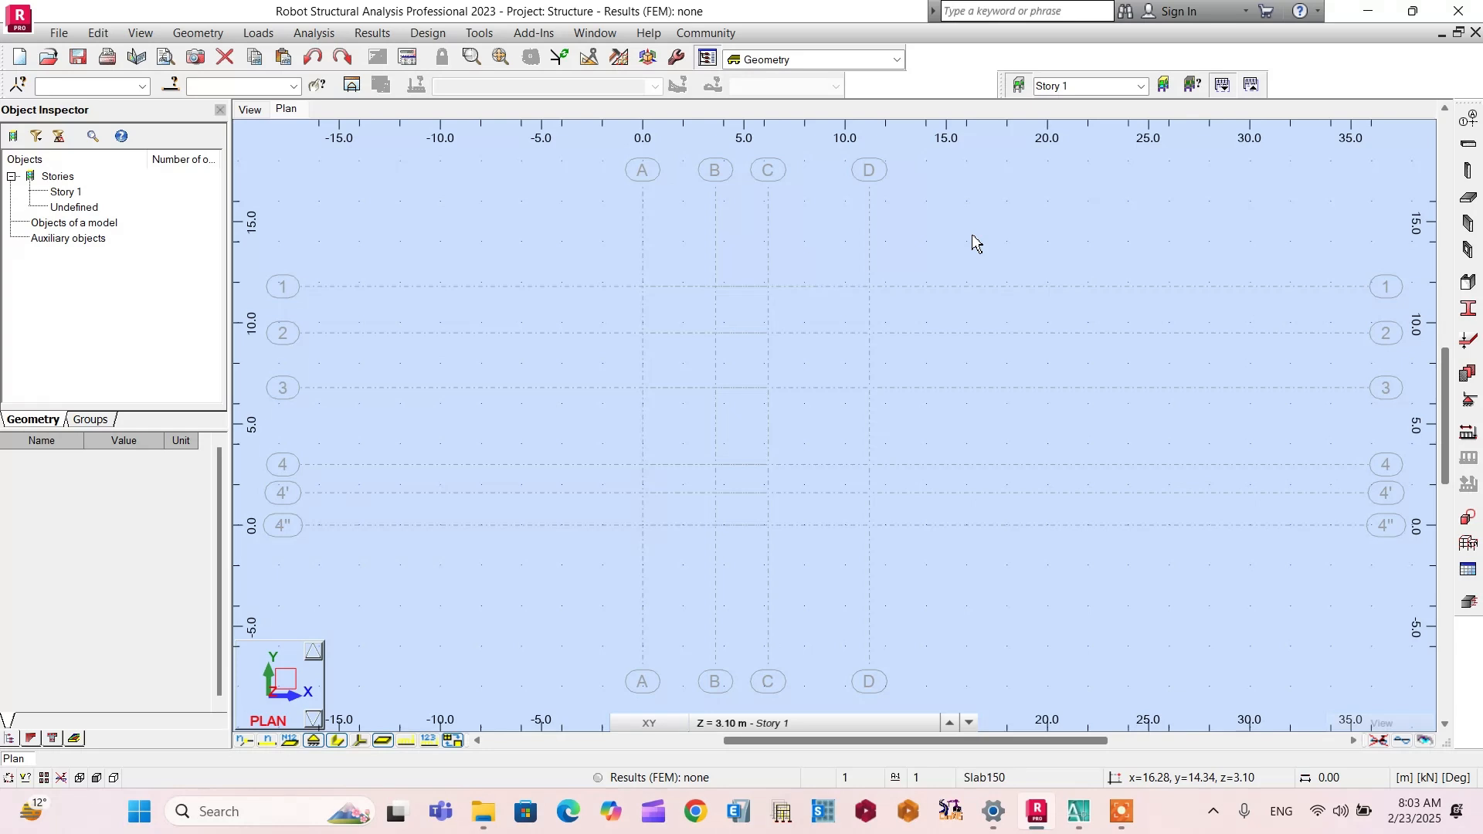
pyautogui.click(1164, 87)
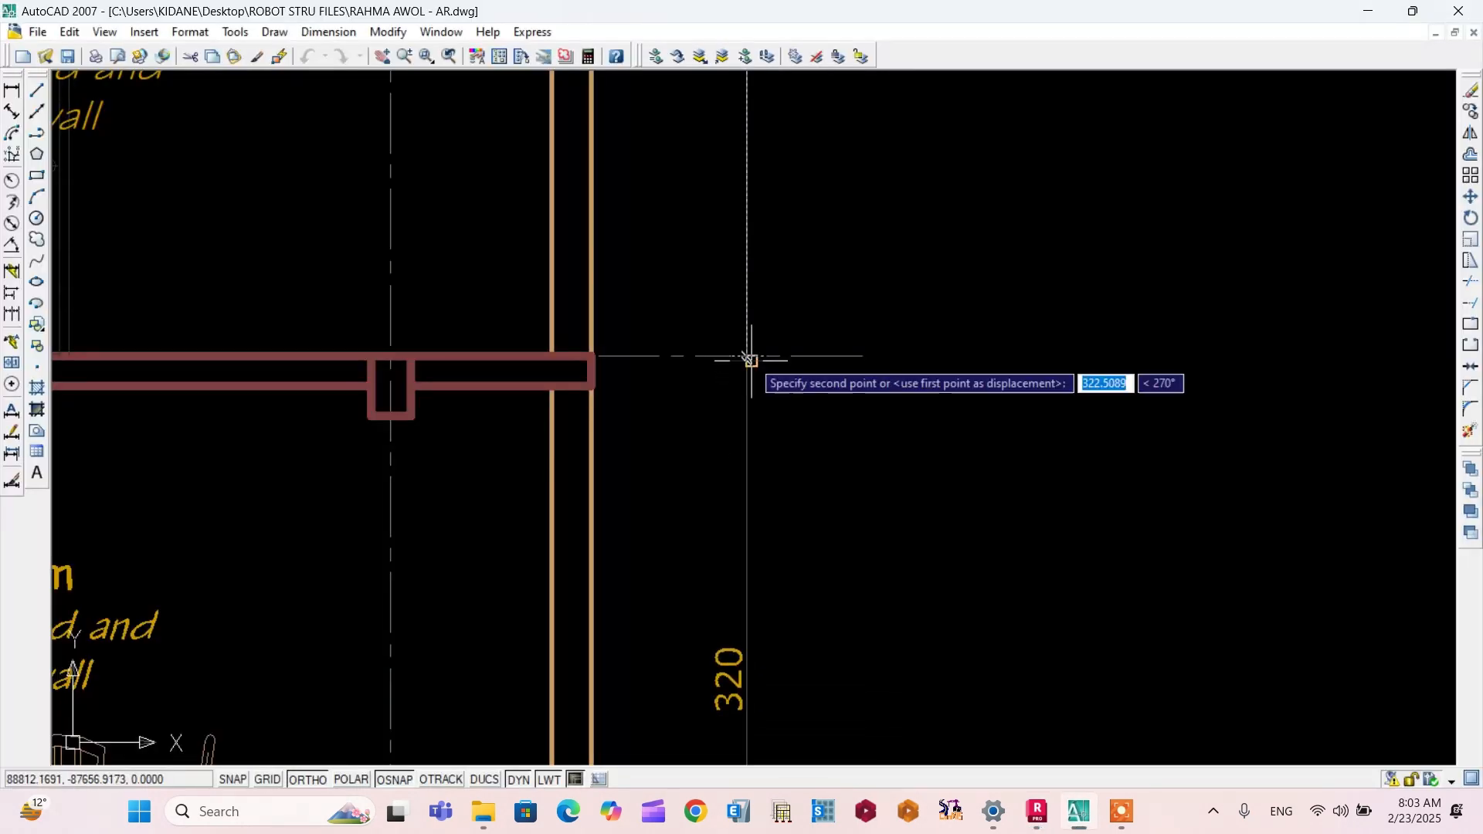
# Step: In AutoCAD, place the copied 320 storey-height dimension beside the dining room level of Section C-C
pyautogui.click(749, 356)
pyautogui.scroll(-4, 748, 355)
pyautogui.scroll(5, 748, 355)
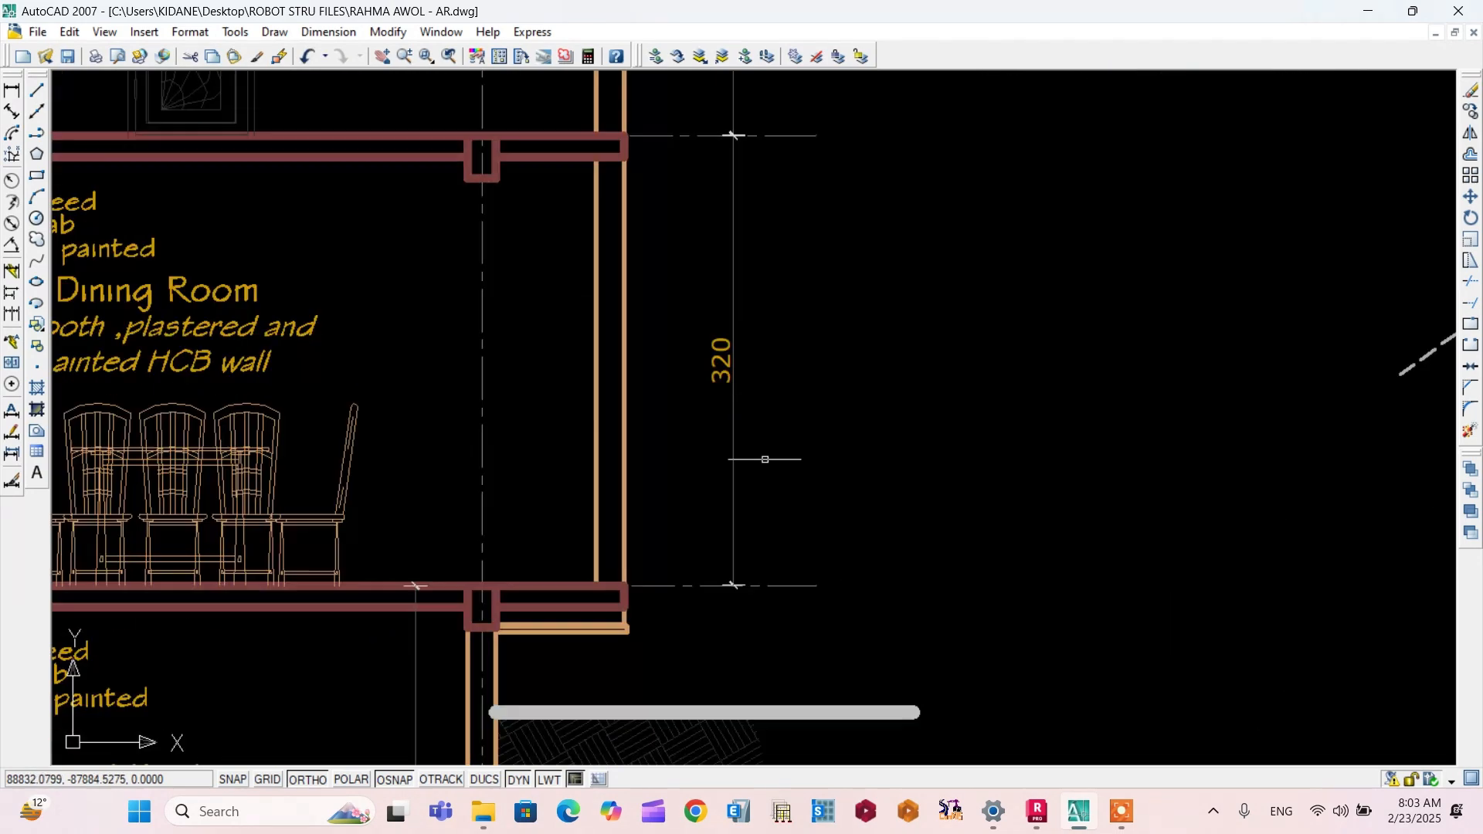
# Step: Examine the storey-height dimensions of Section C-C from the local kitchen upward, together with the foundation depth
pyautogui.scroll(-8, 764, 455)
pyautogui.scroll(3, 723, 455)
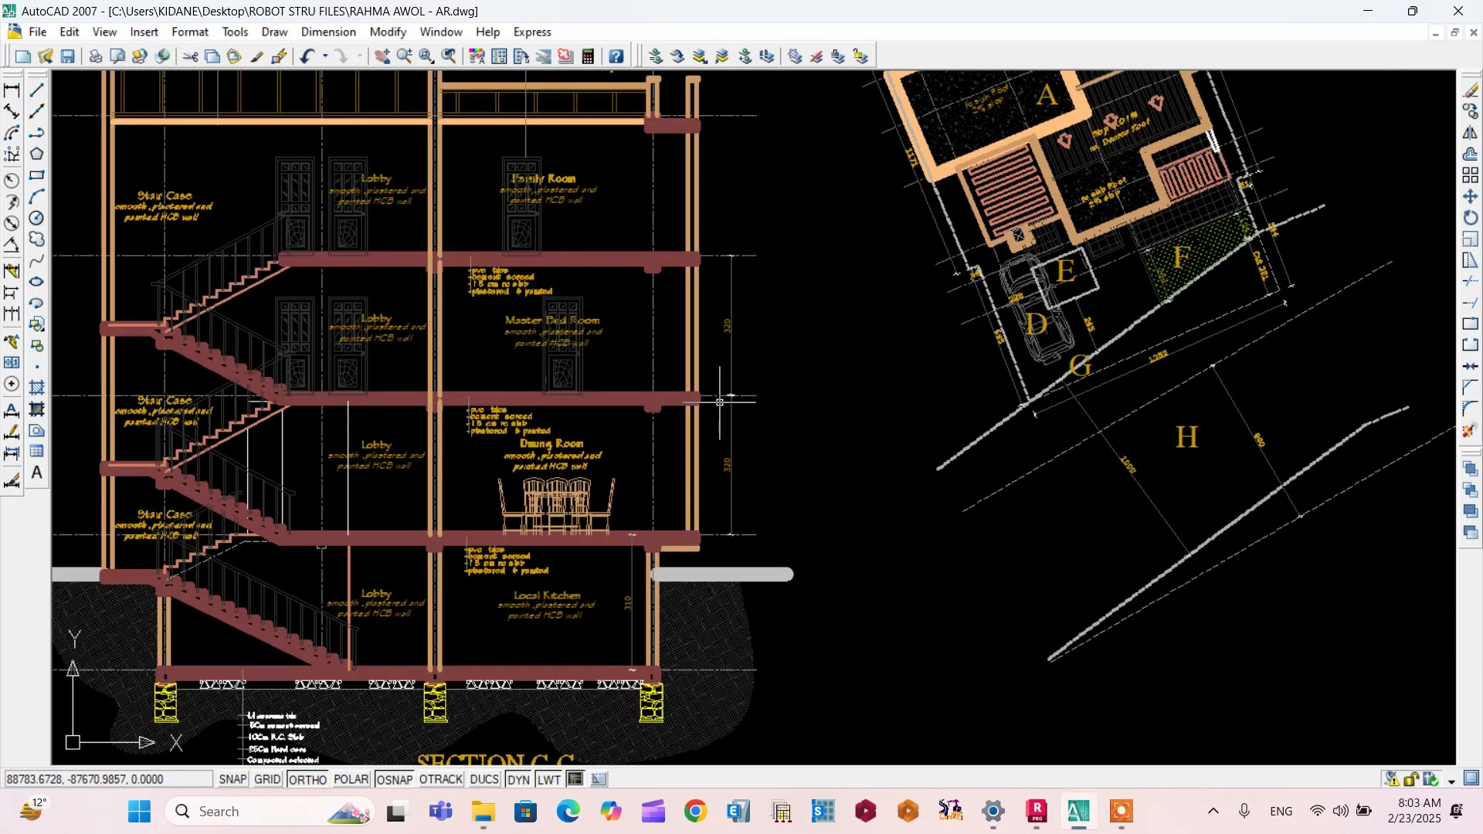
pyautogui.scroll(6, 661, 661)
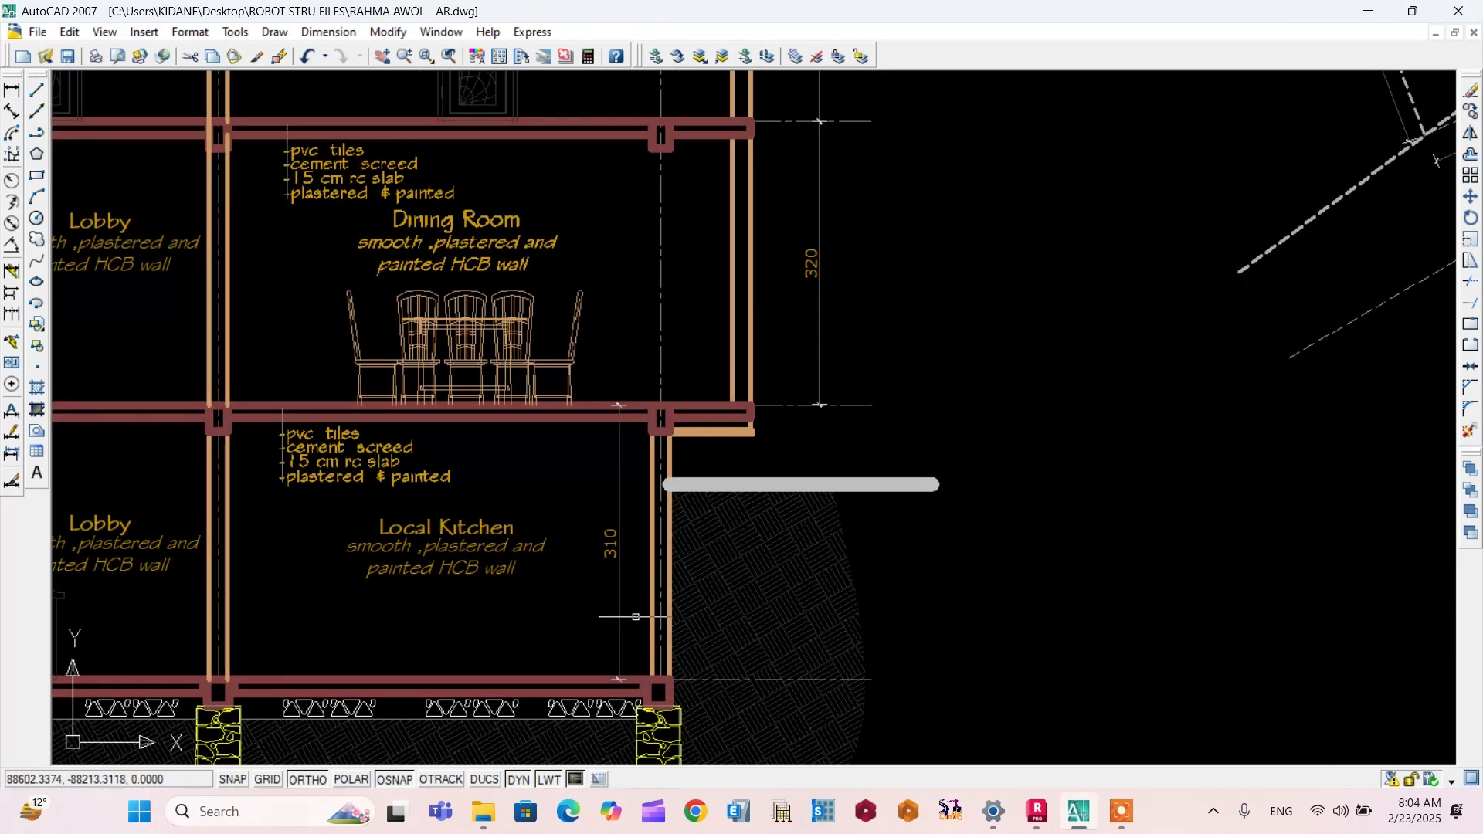
pyautogui.scroll(-3, 605, 473)
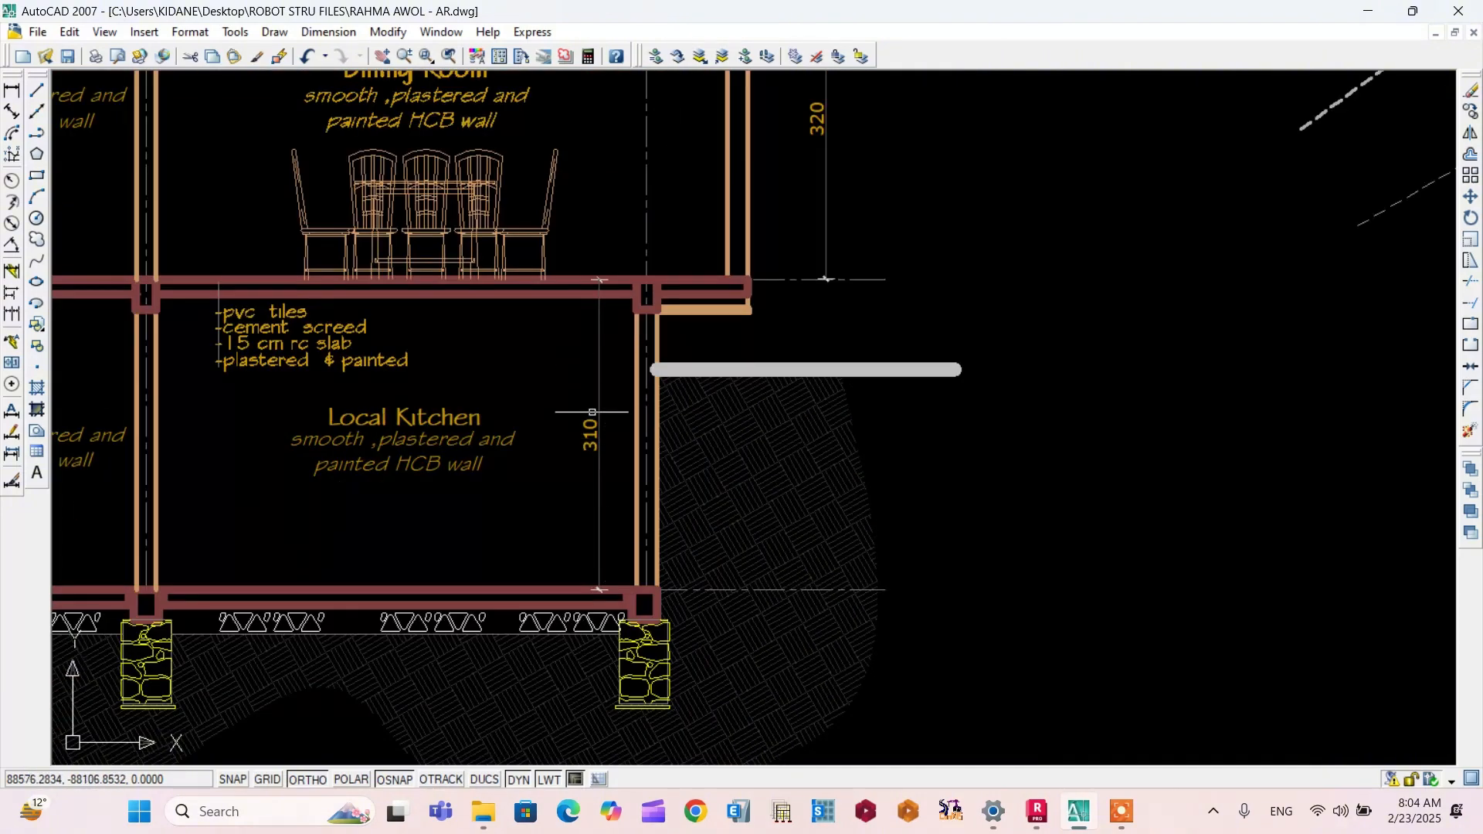
pyautogui.scroll(-5, 599, 621)
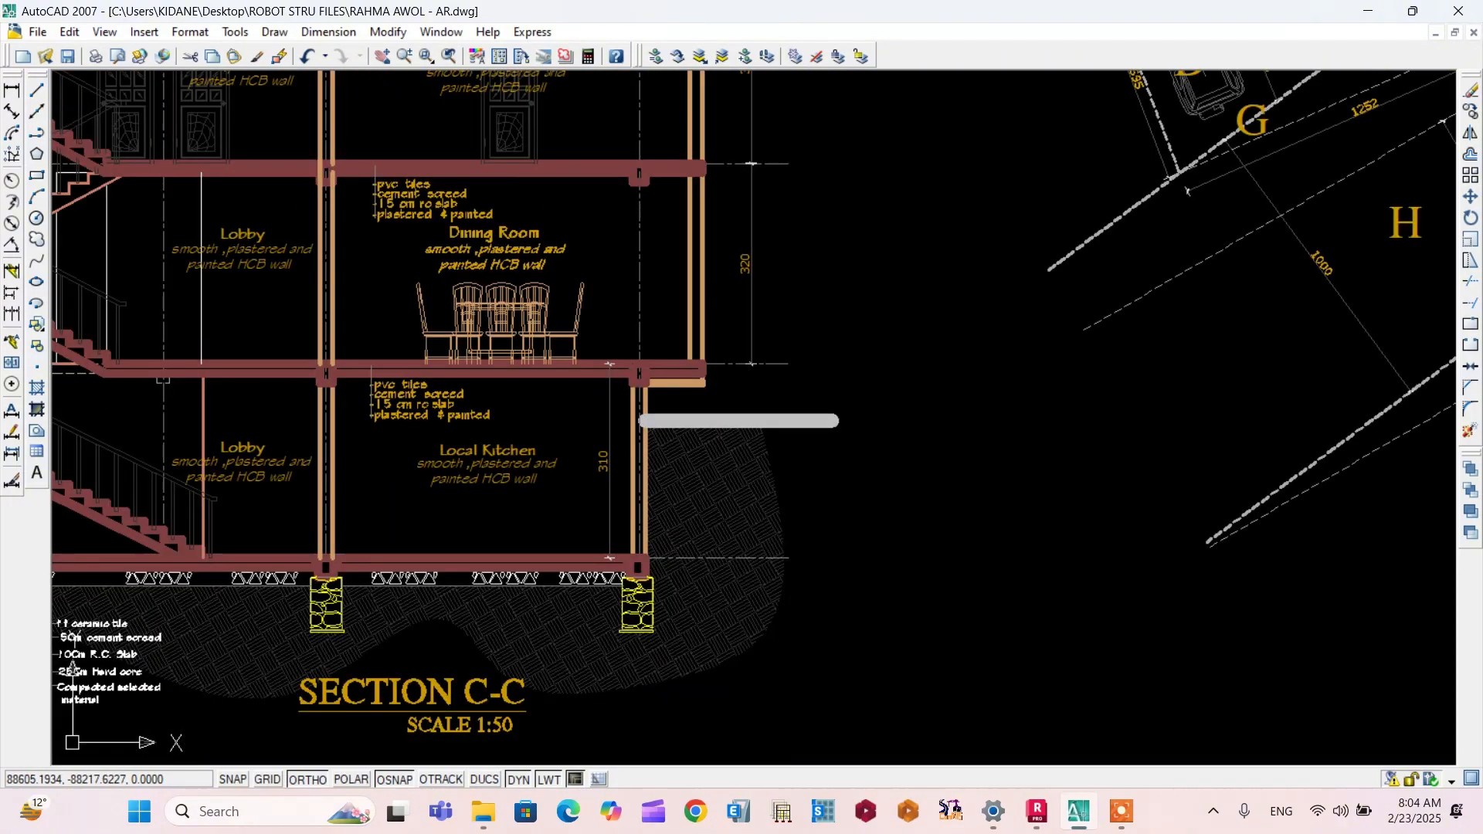
pyautogui.scroll(3, 556, 607)
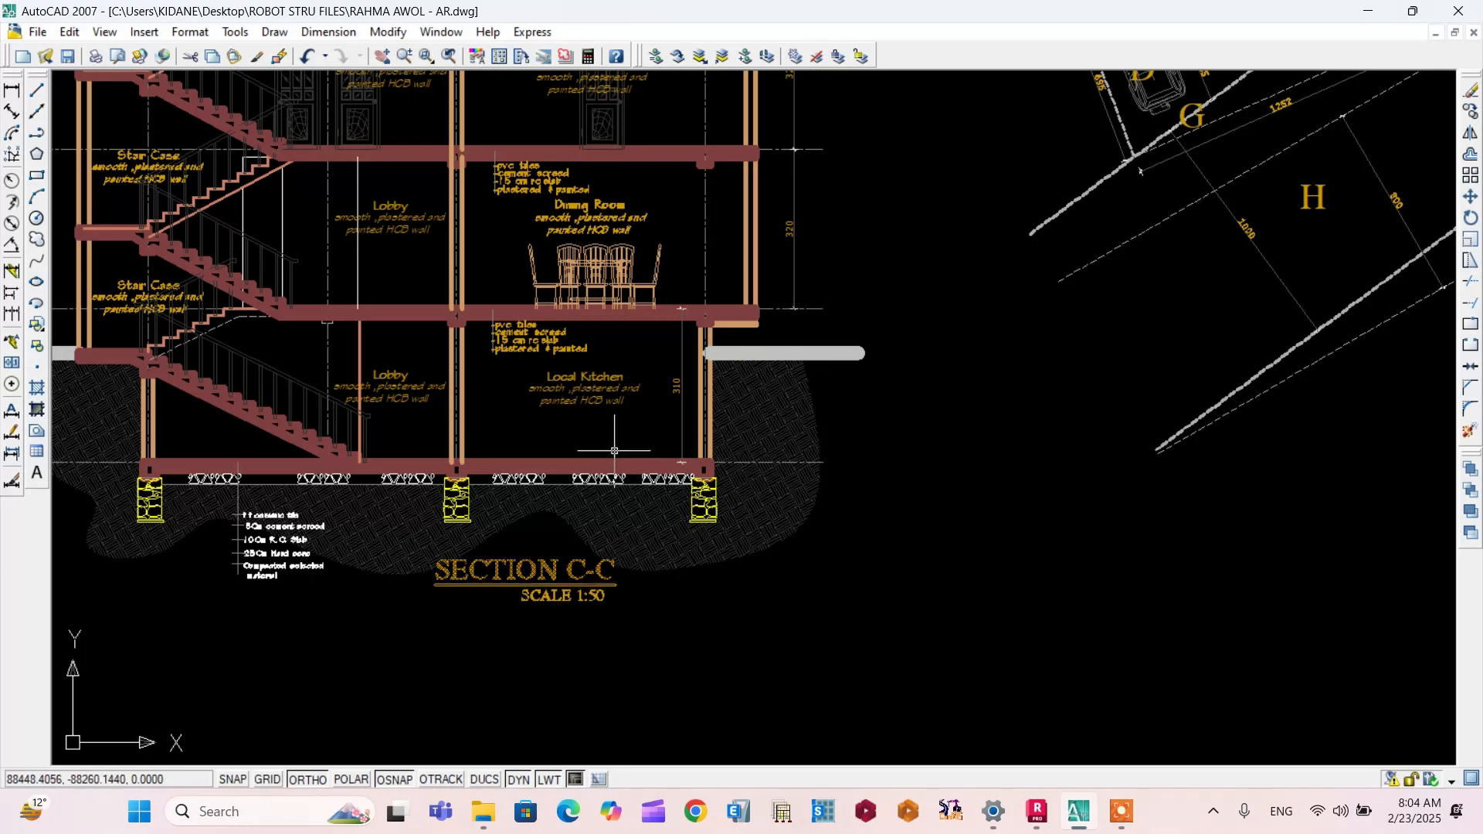
pyautogui.scroll(1, 685, 463)
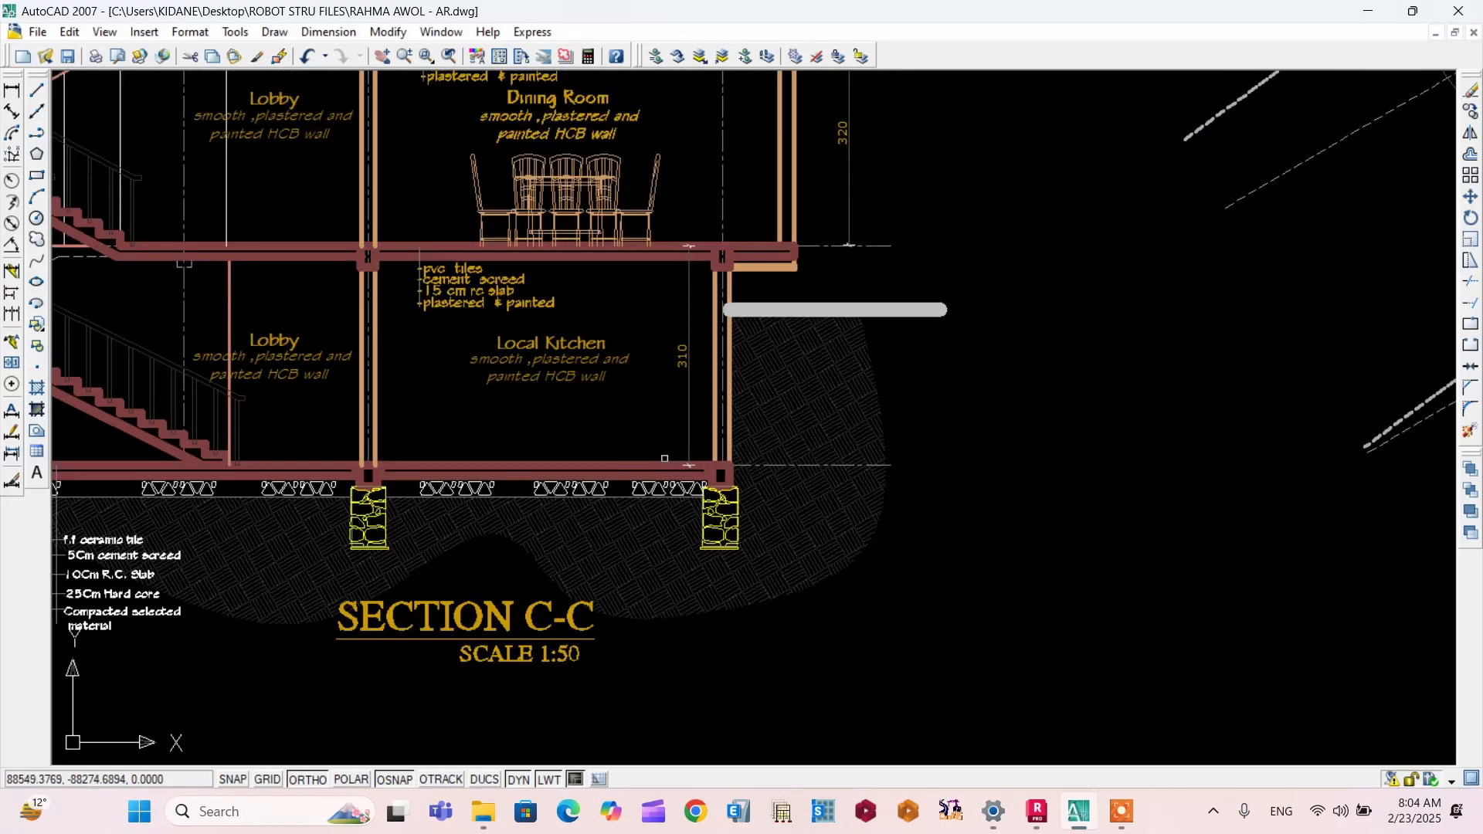
pyautogui.scroll(-2, 702, 552)
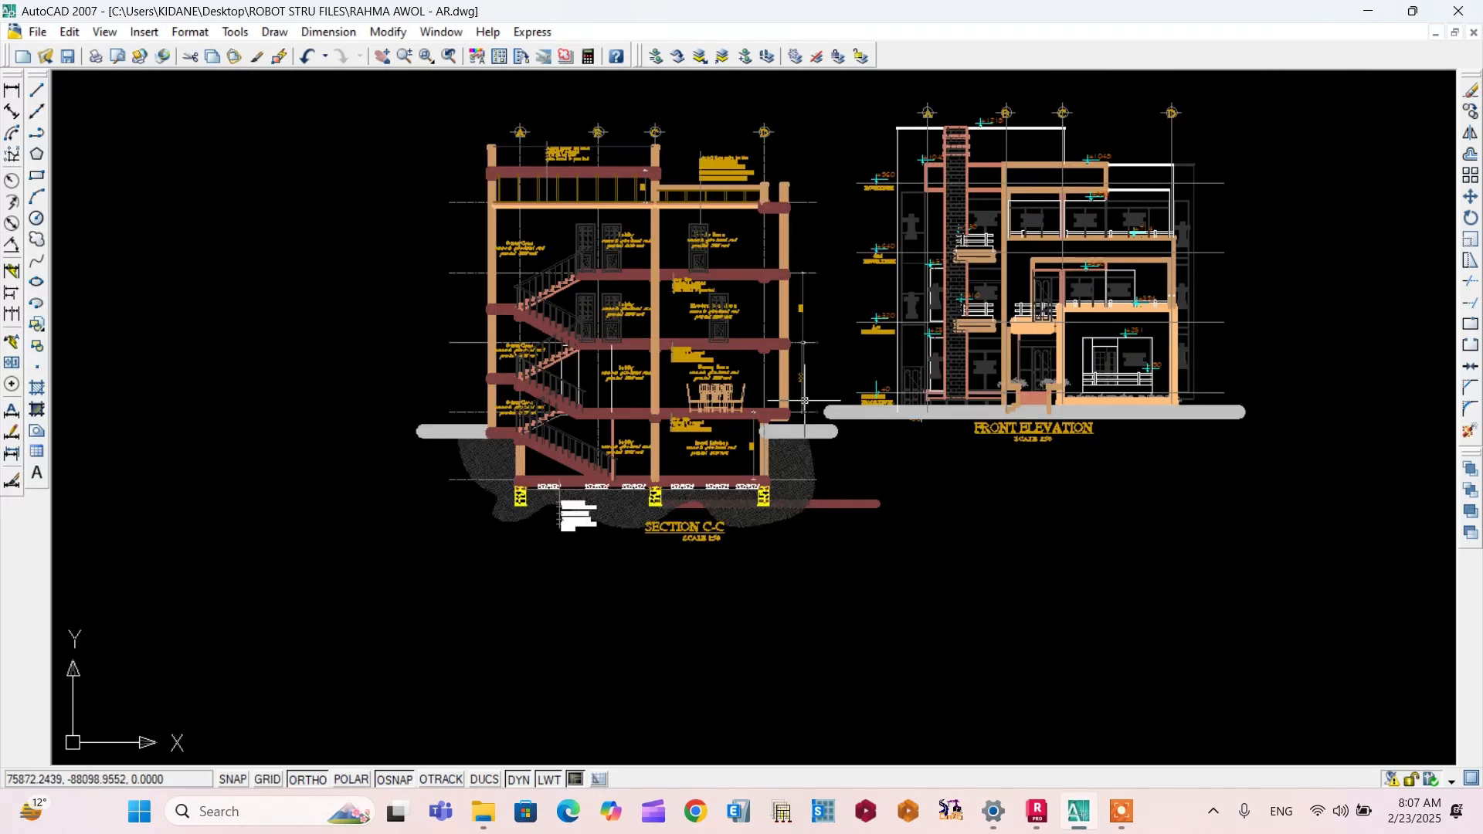
pyautogui.scroll(-3, 804, 400)
pyautogui.scroll(4, 805, 368)
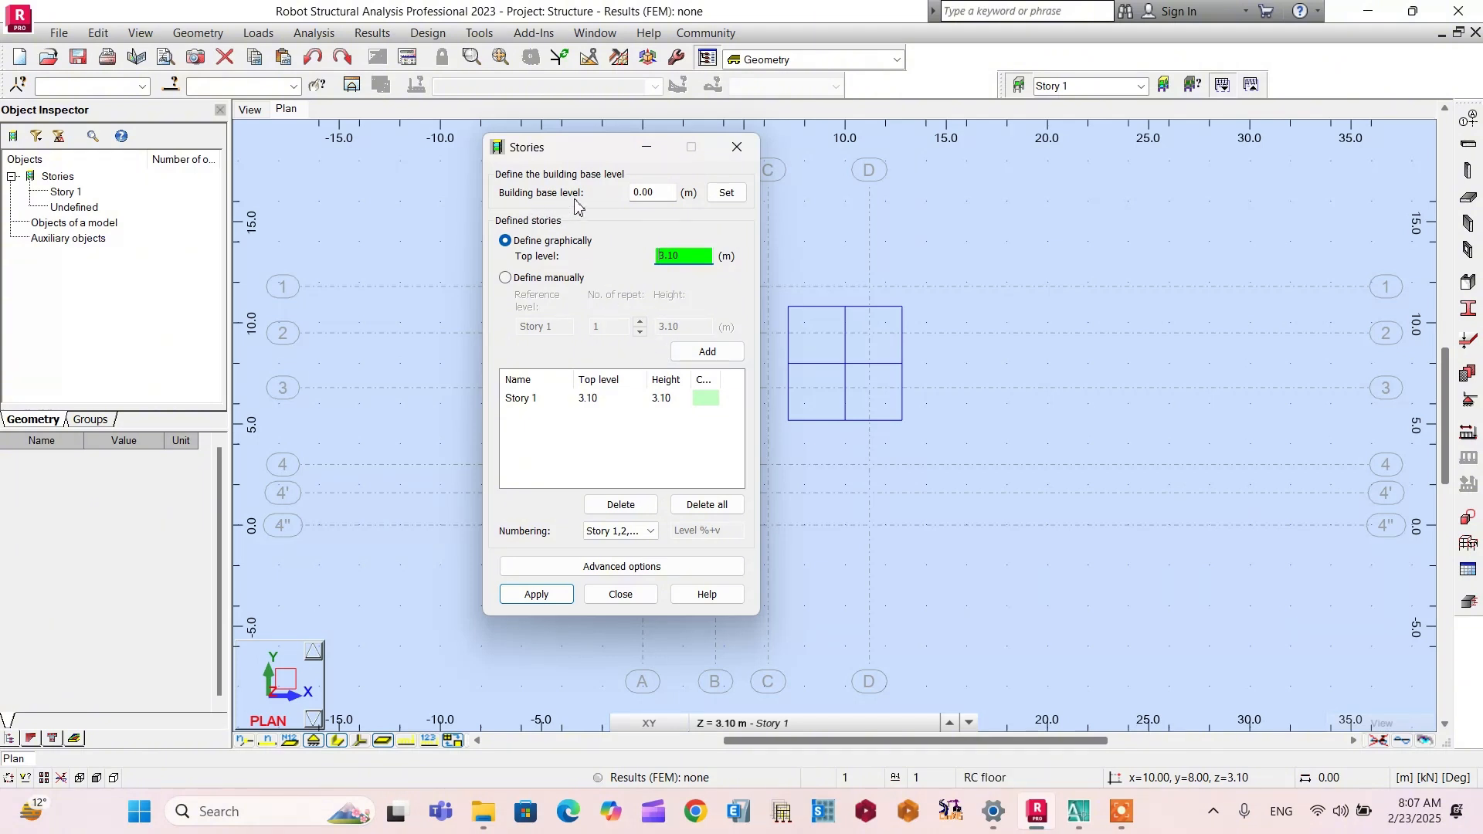
# Step: In Robot Structural Analysis, set the building base level to -5.10 m and choose to define the stories manually
pyautogui.moveTo(653, 194); pyautogui.dragTo(633, 197)
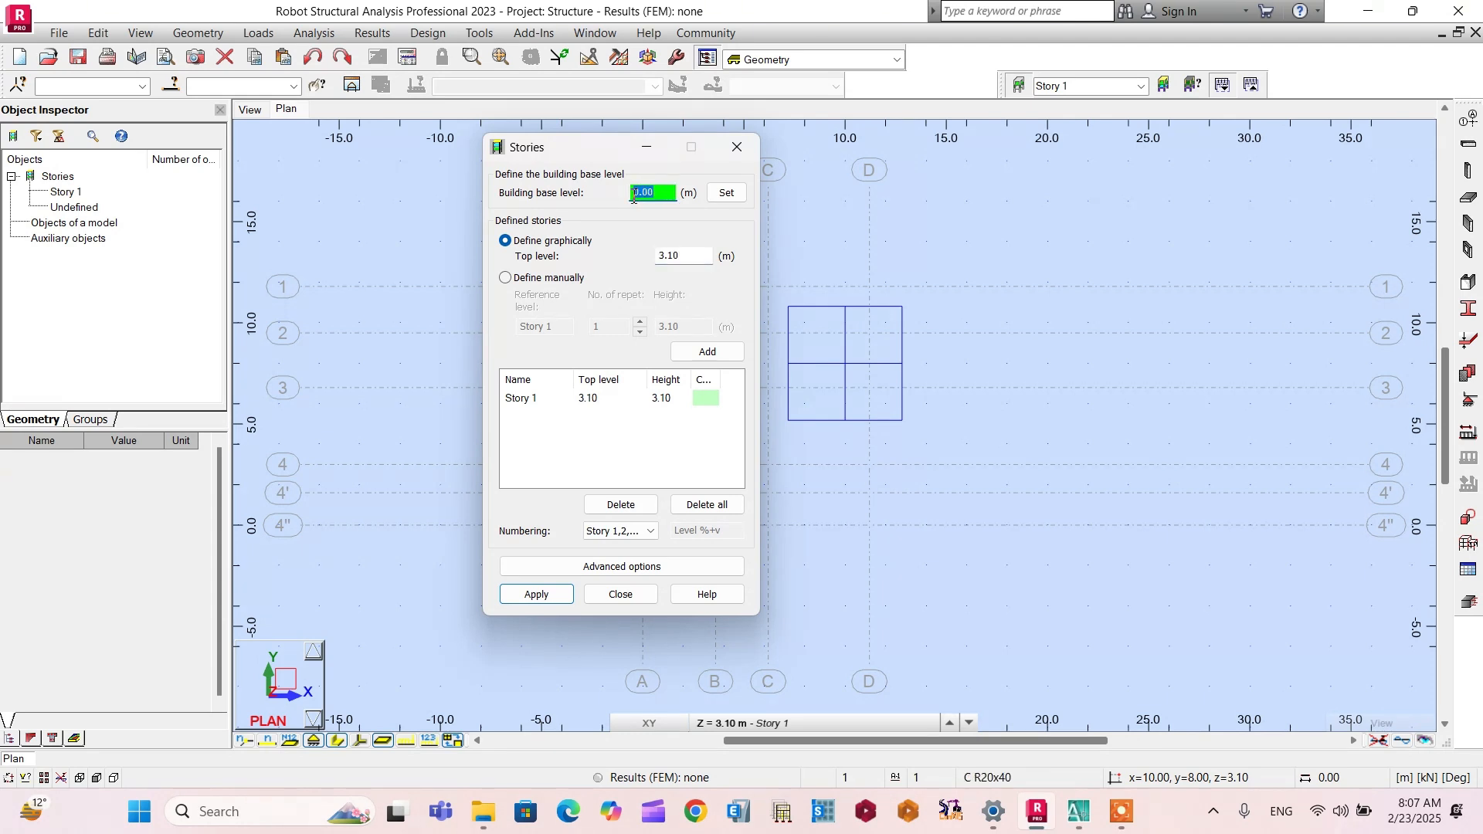
pyautogui.write('5.1')
pyautogui.click(726, 192)
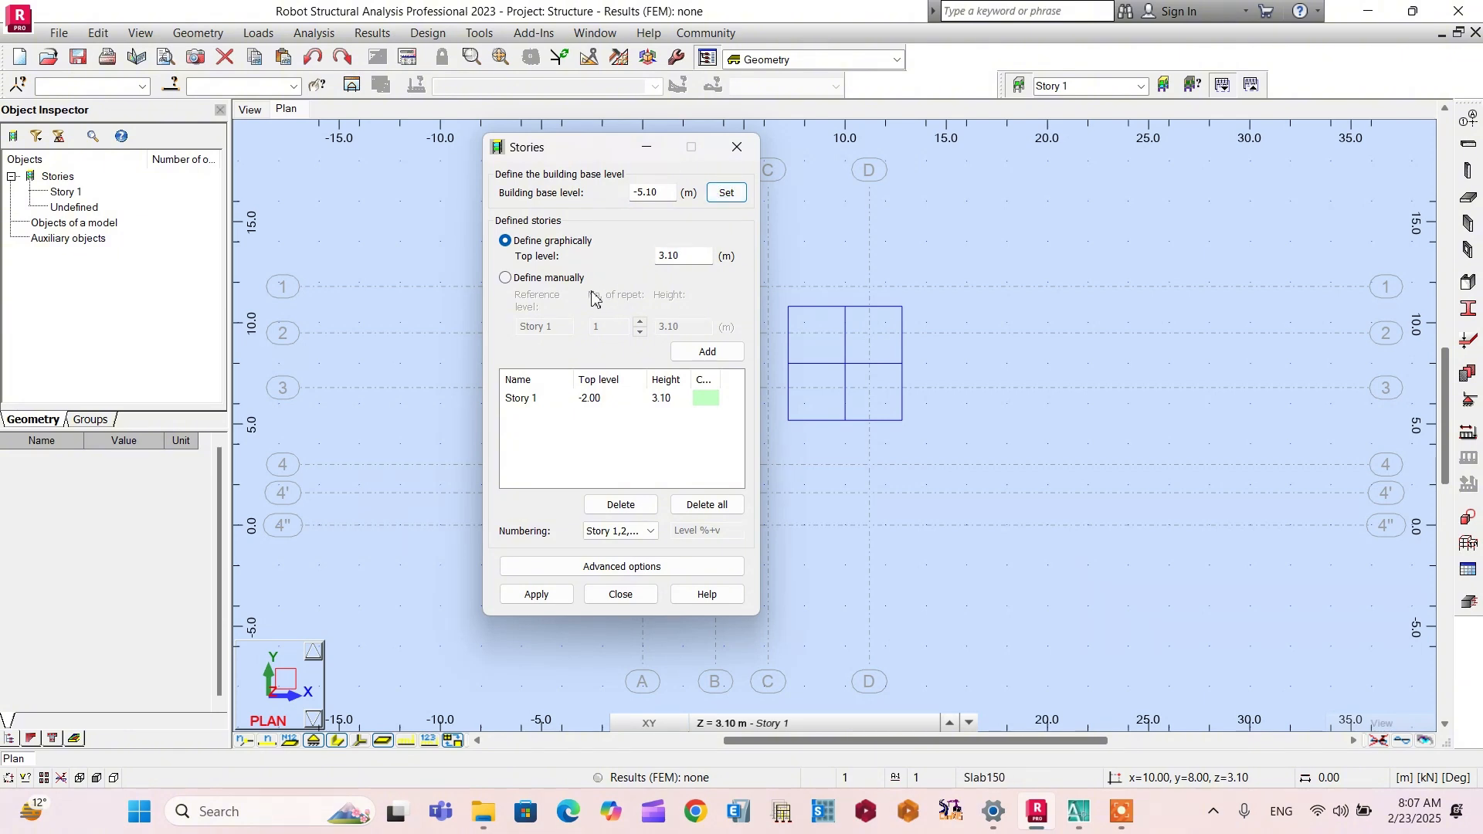
pyautogui.click(528, 282)
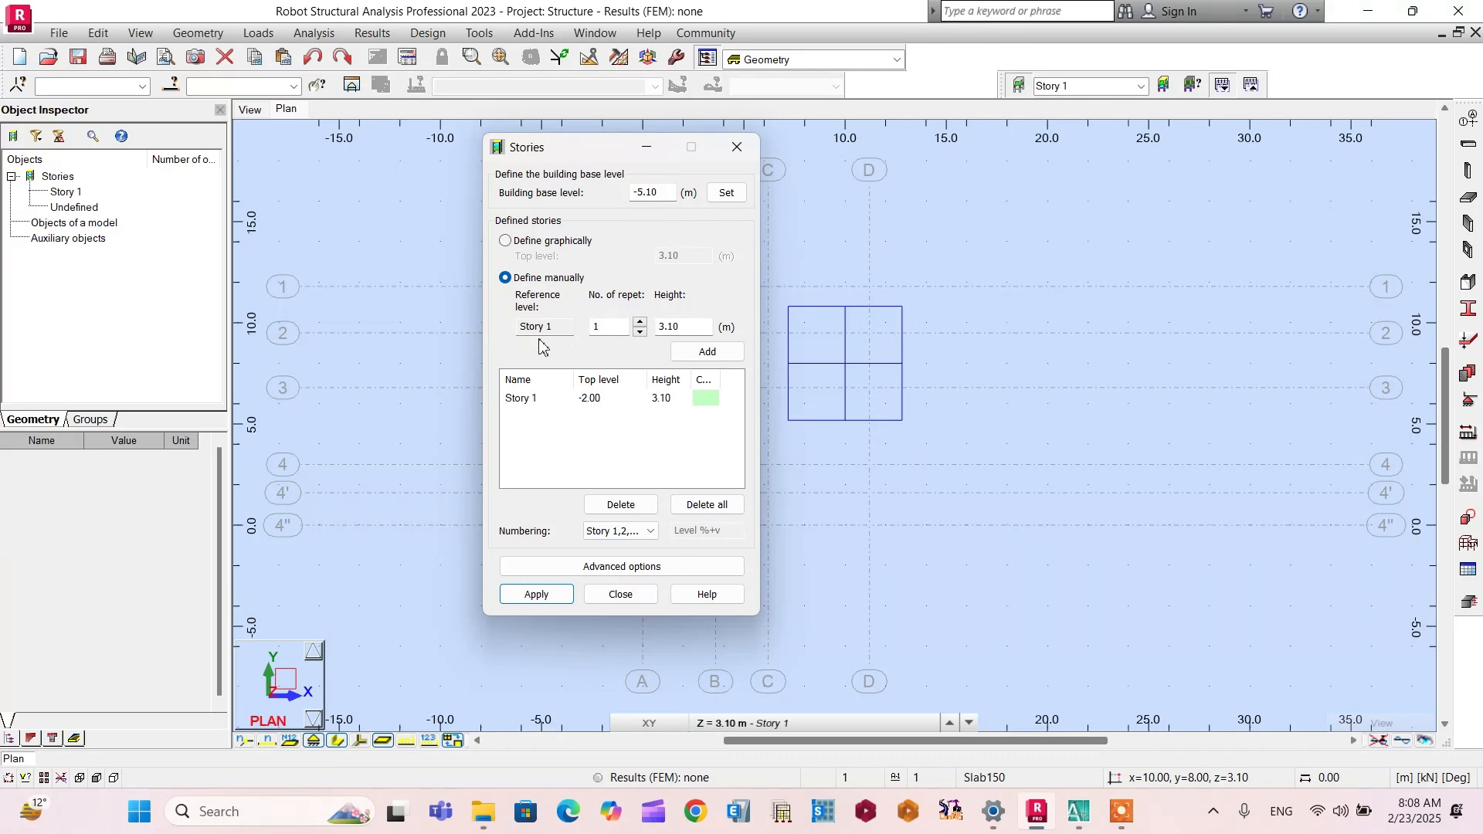
# Step: Switch to AutoCAD and move the foundation base line in Section C-C slightly down, below the footings
pyautogui.click(1078, 811)
pyautogui.scroll(6, 616, 612)
pyautogui.scroll(-4, 642, 613)
pyautogui.moveTo(641, 614); pyautogui.dragTo(732, 463, button='middle')
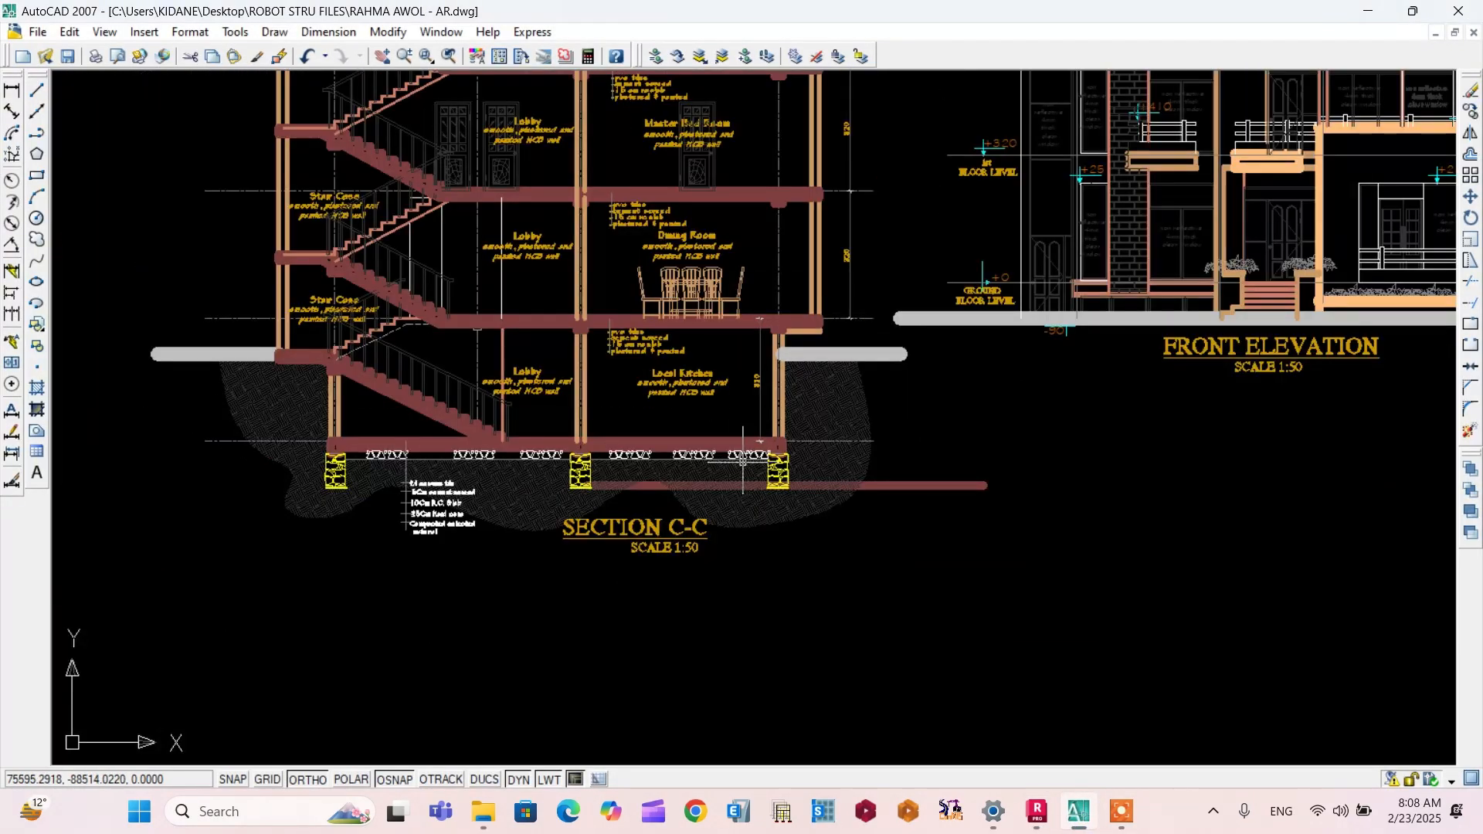
pyautogui.scroll(3, 737, 484)
pyautogui.scroll(-4, 1058, 544)
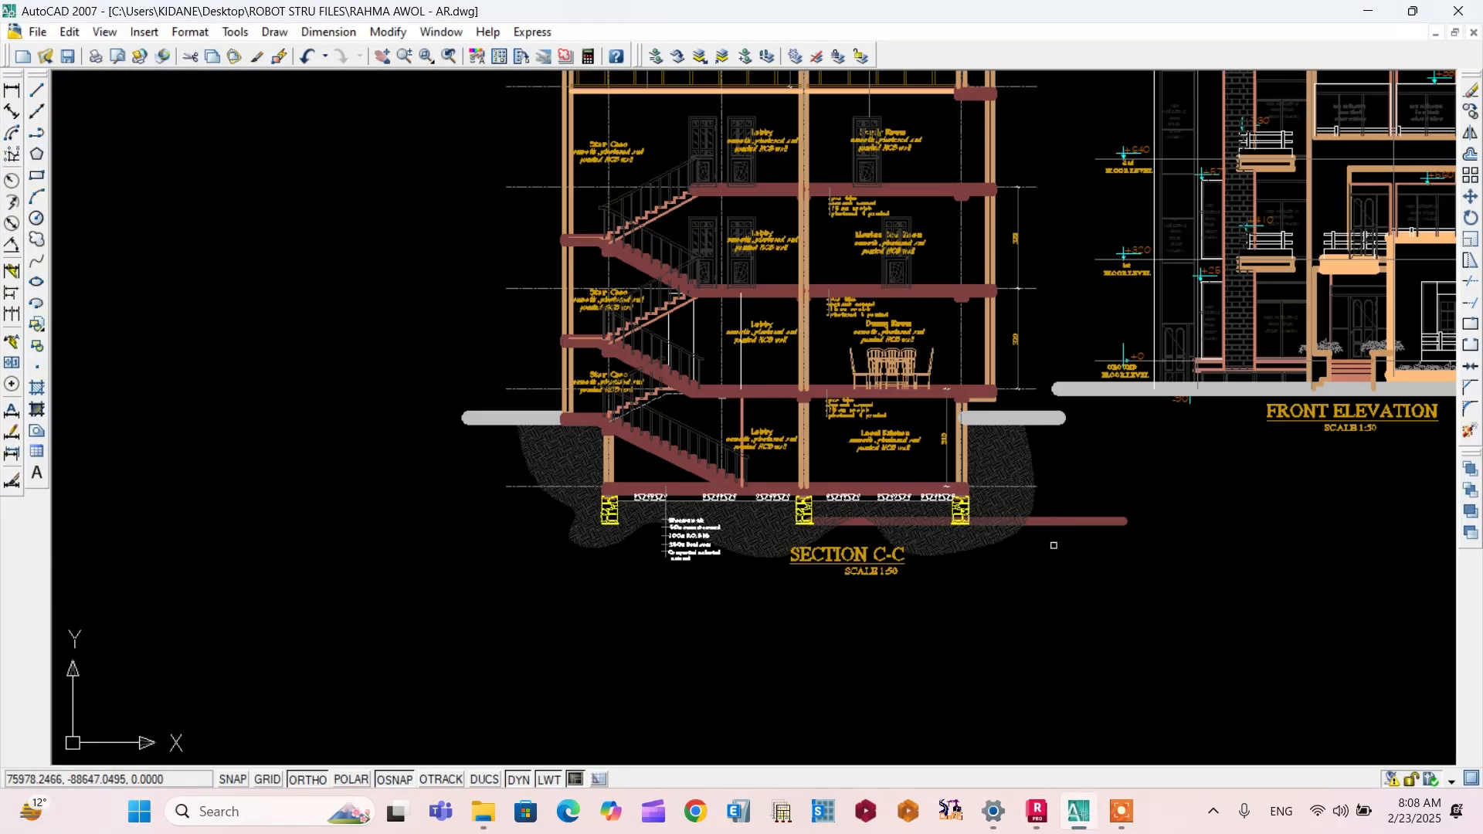
pyautogui.scroll(3, 1057, 540)
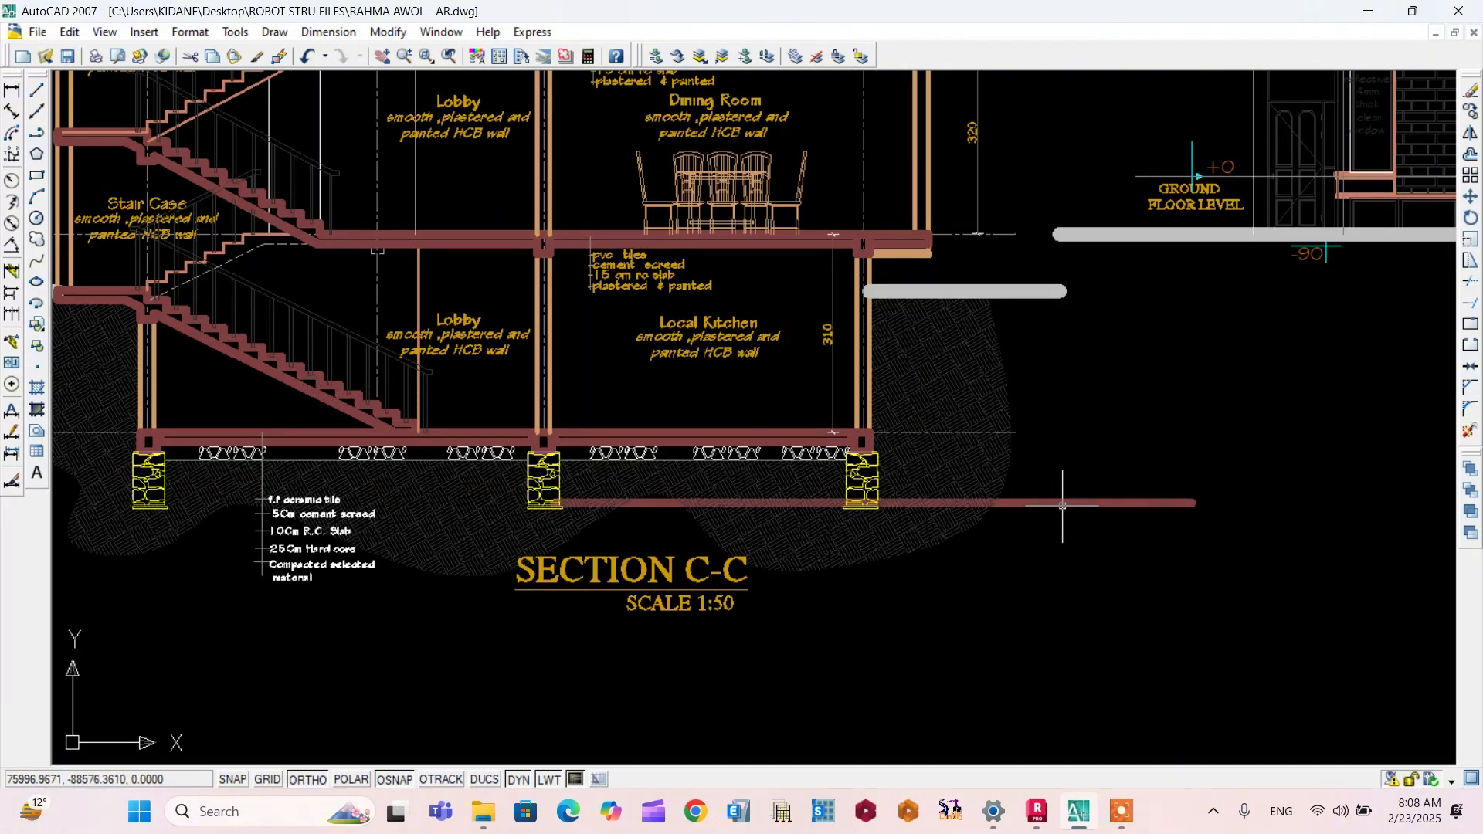
pyautogui.click(1063, 502)
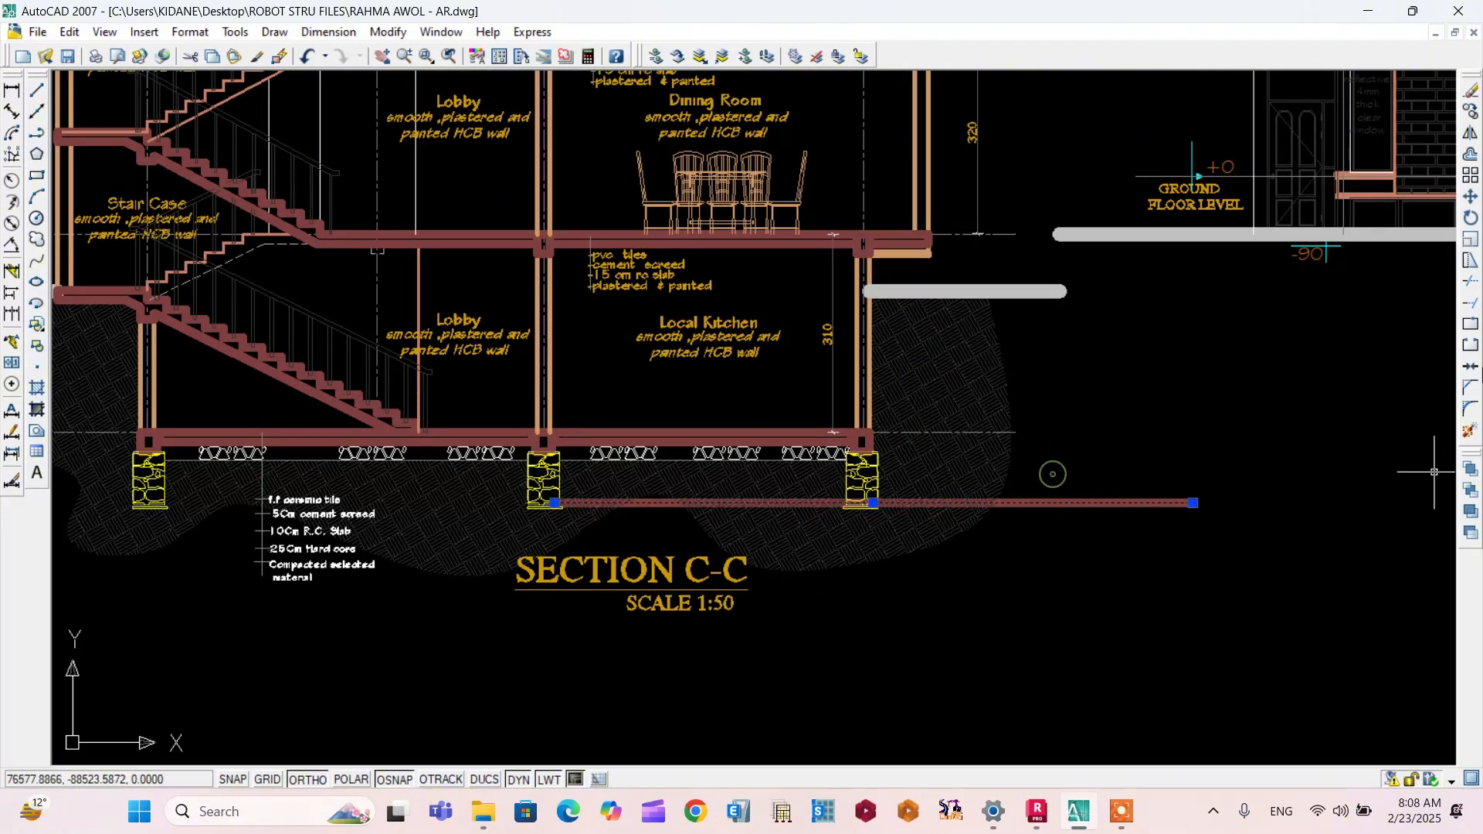
pyautogui.click(1470, 196)
pyautogui.click(1205, 369)
pyautogui.click(1208, 387)
# Step: Copy the +0 ground floor level marker to the outer end of the foundation base line and set its text to -5.1
pyautogui.scroll(3, 1215, 148)
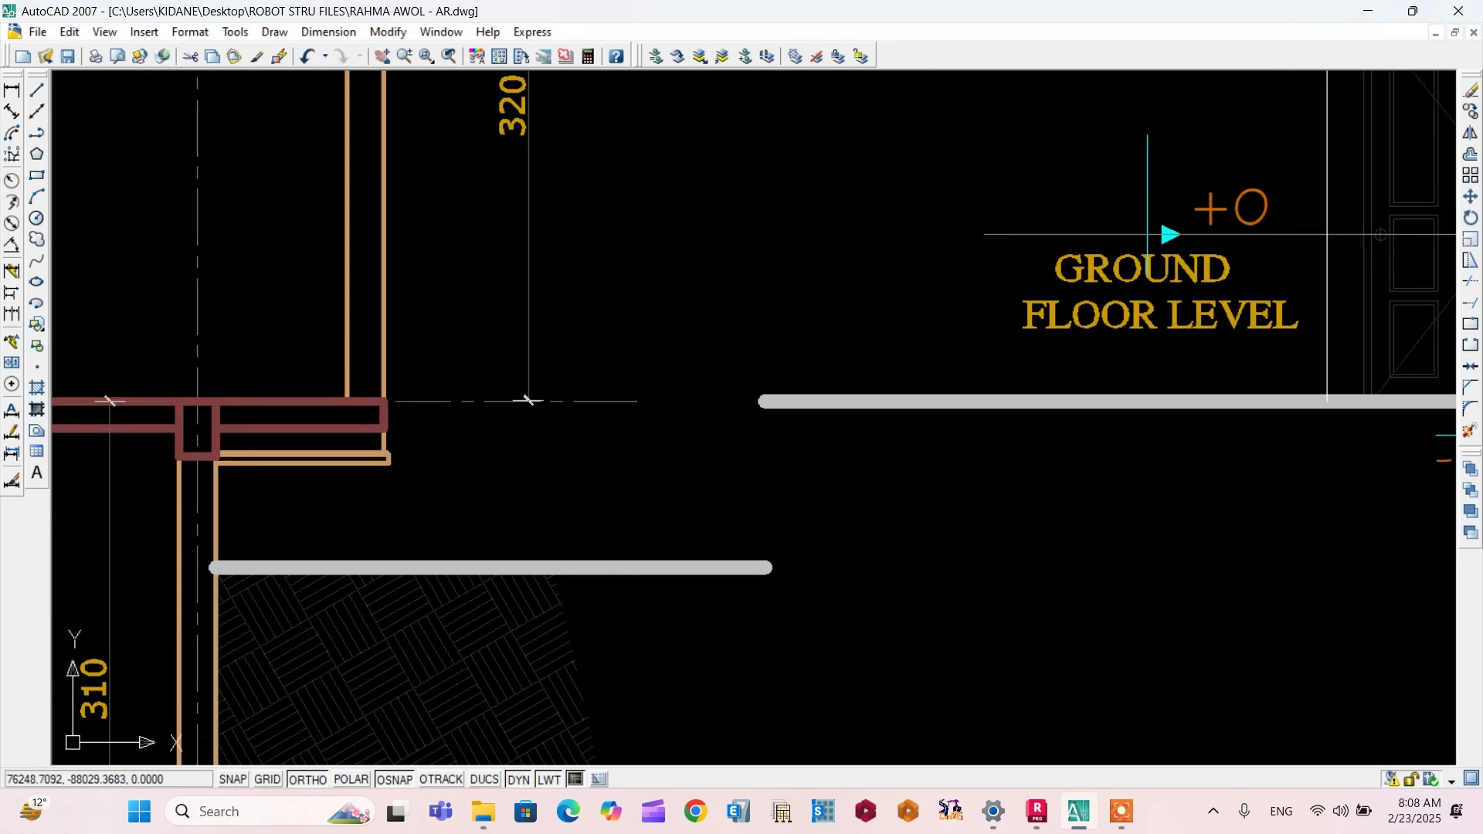
pyautogui.click(1286, 203)
pyautogui.click(1109, 186)
pyautogui.click(1470, 112)
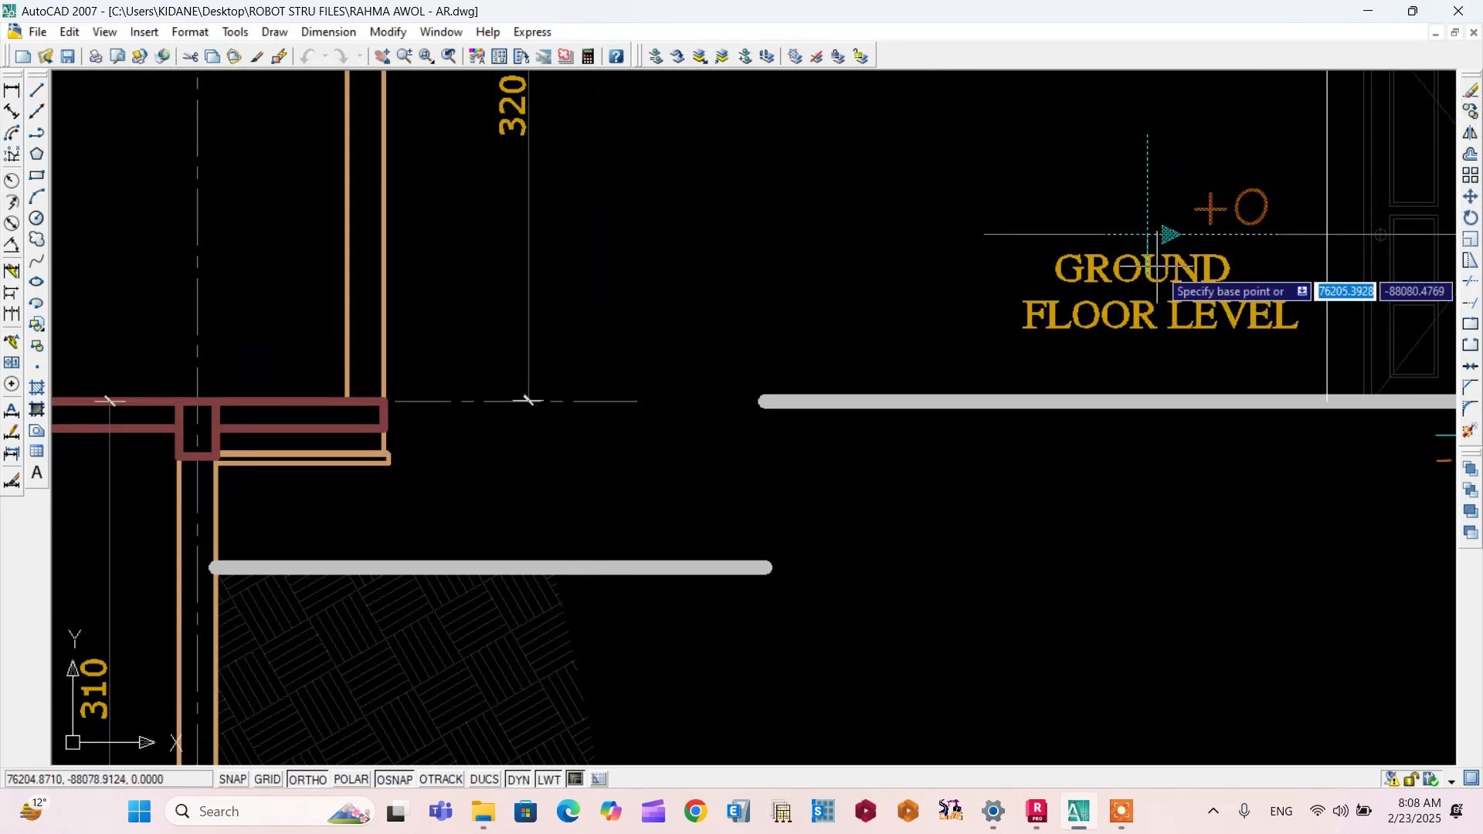
pyautogui.click(1179, 234)
pyautogui.scroll(-4, 1097, 183)
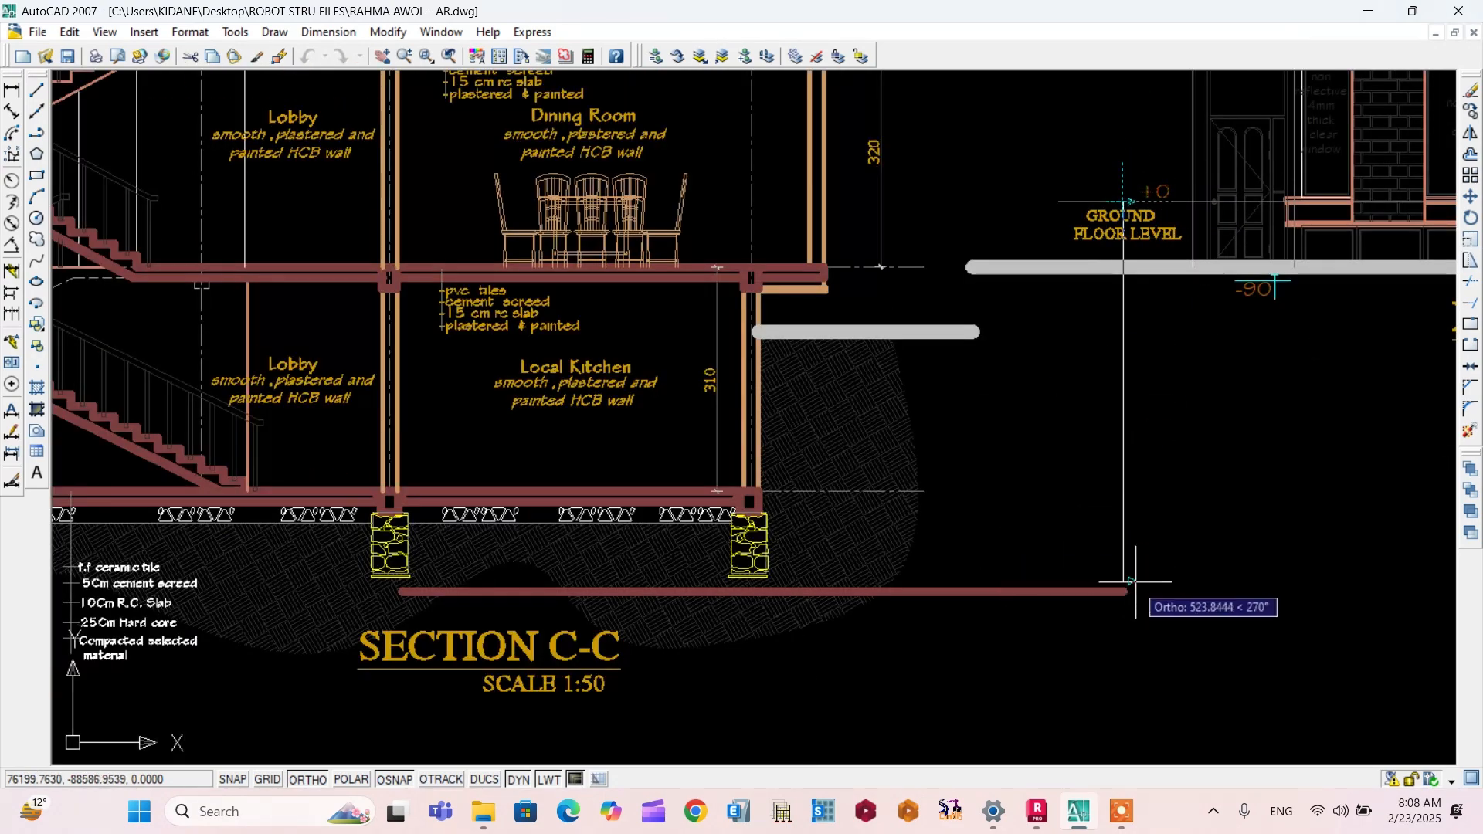
pyautogui.scroll(3, 1136, 598)
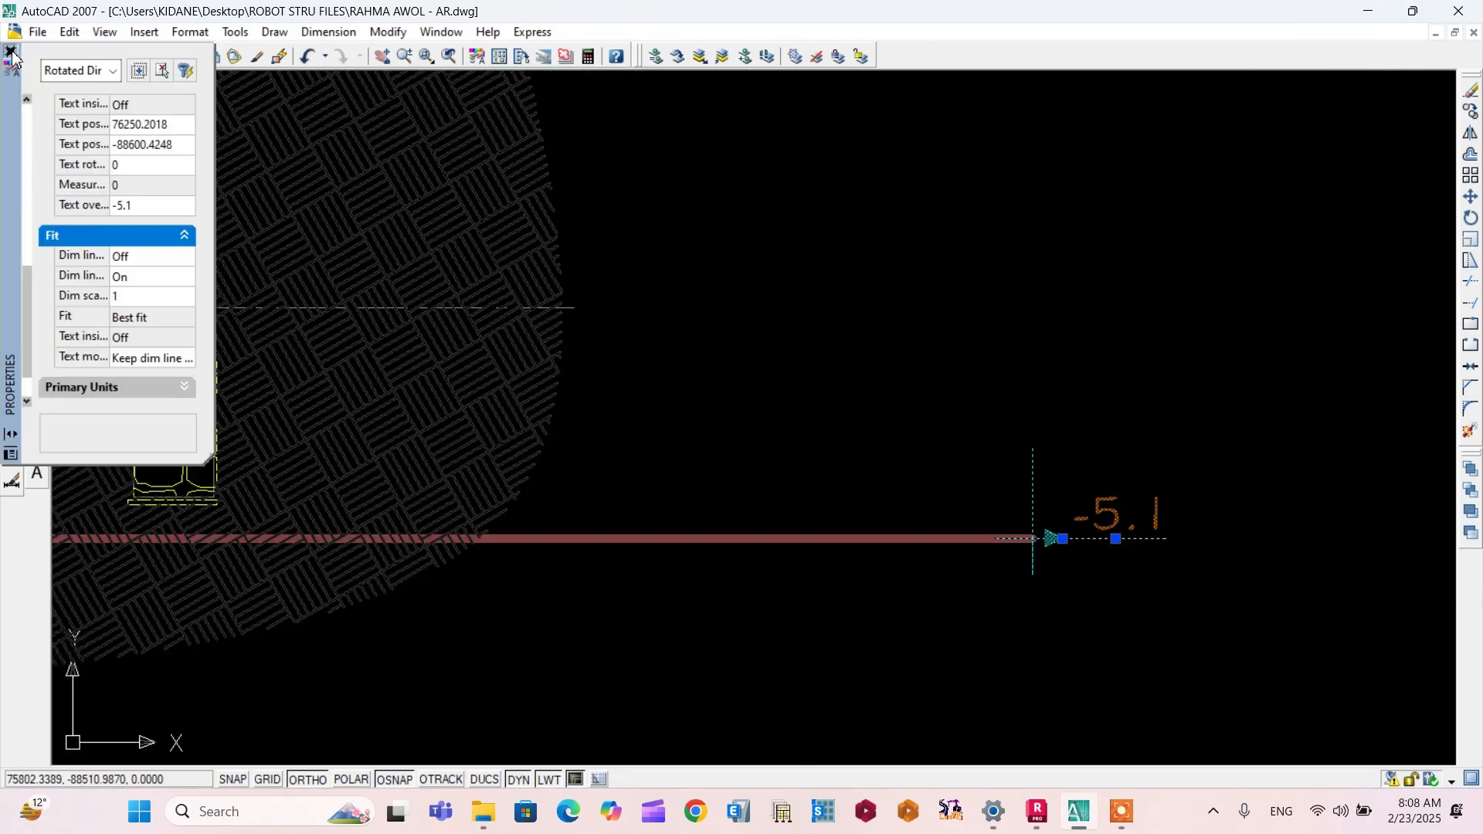
pyautogui.click(12, 52)
pyautogui.scroll(-4, 793, 510)
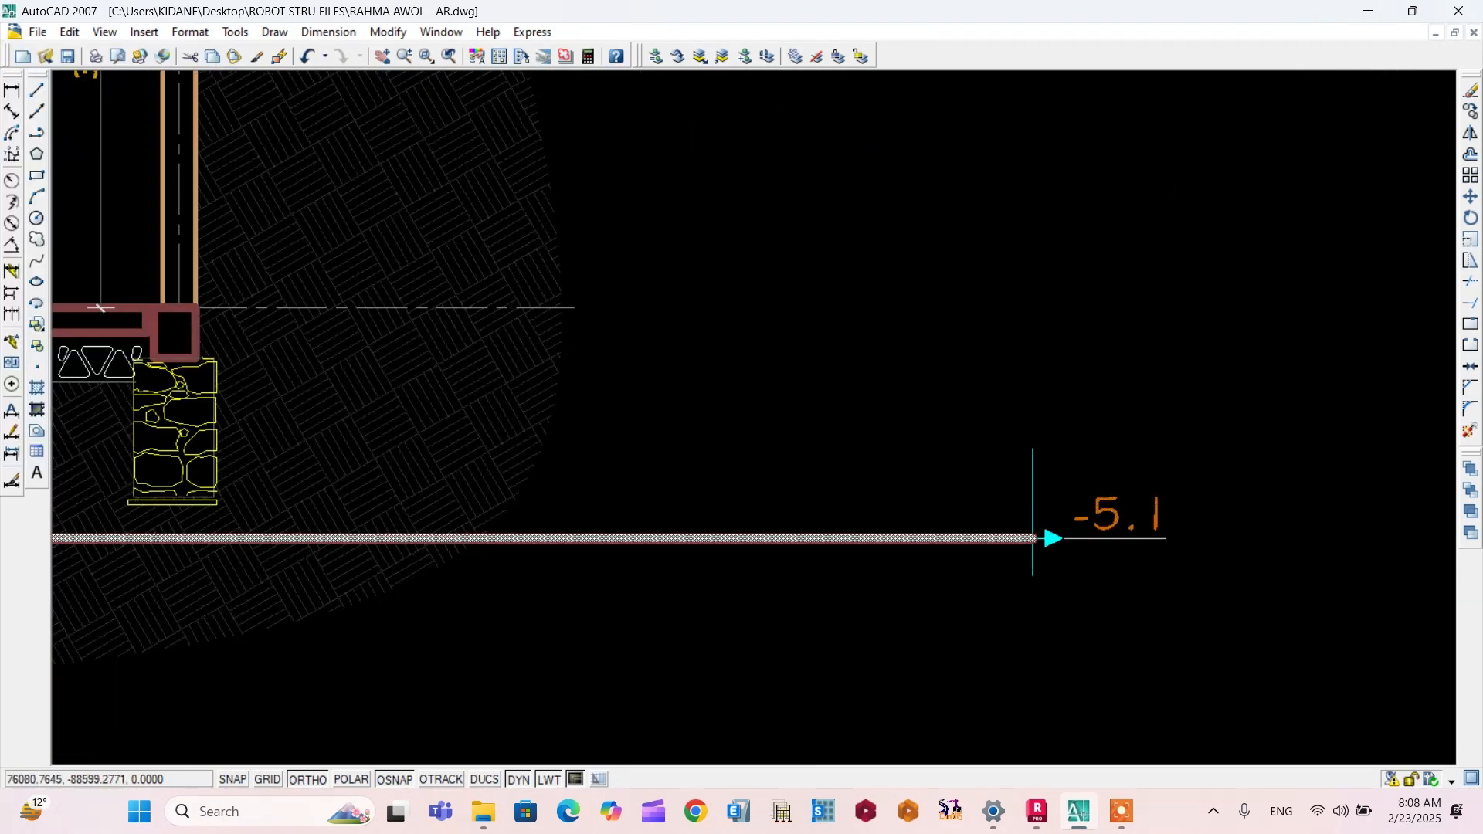
# Step: Switch to Robot Structural Analysis and add one 2.0 m high story above the -5.10 m base level
pyautogui.scroll(3, 793, 510)
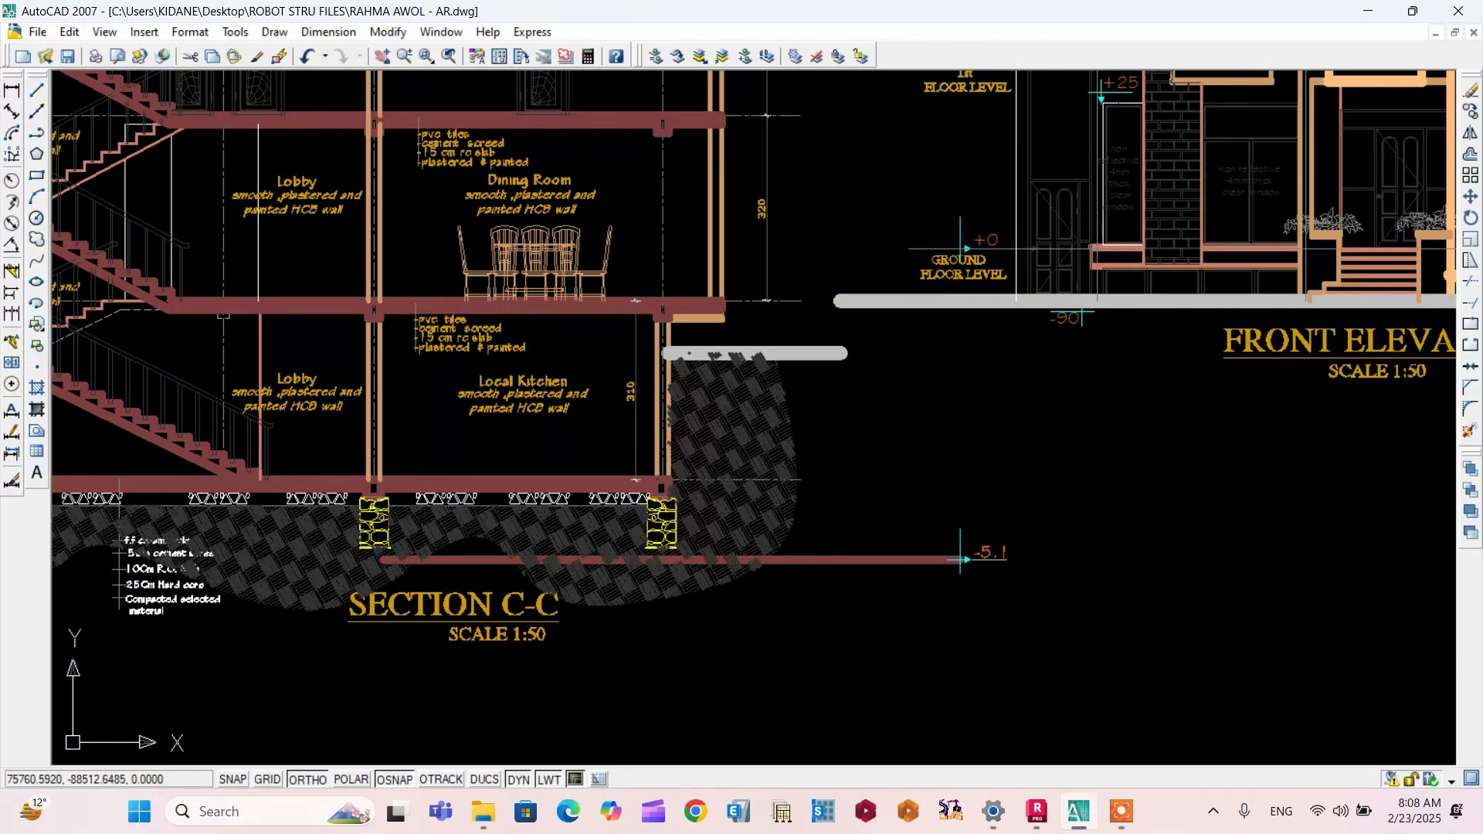
pyautogui.click(1076, 820)
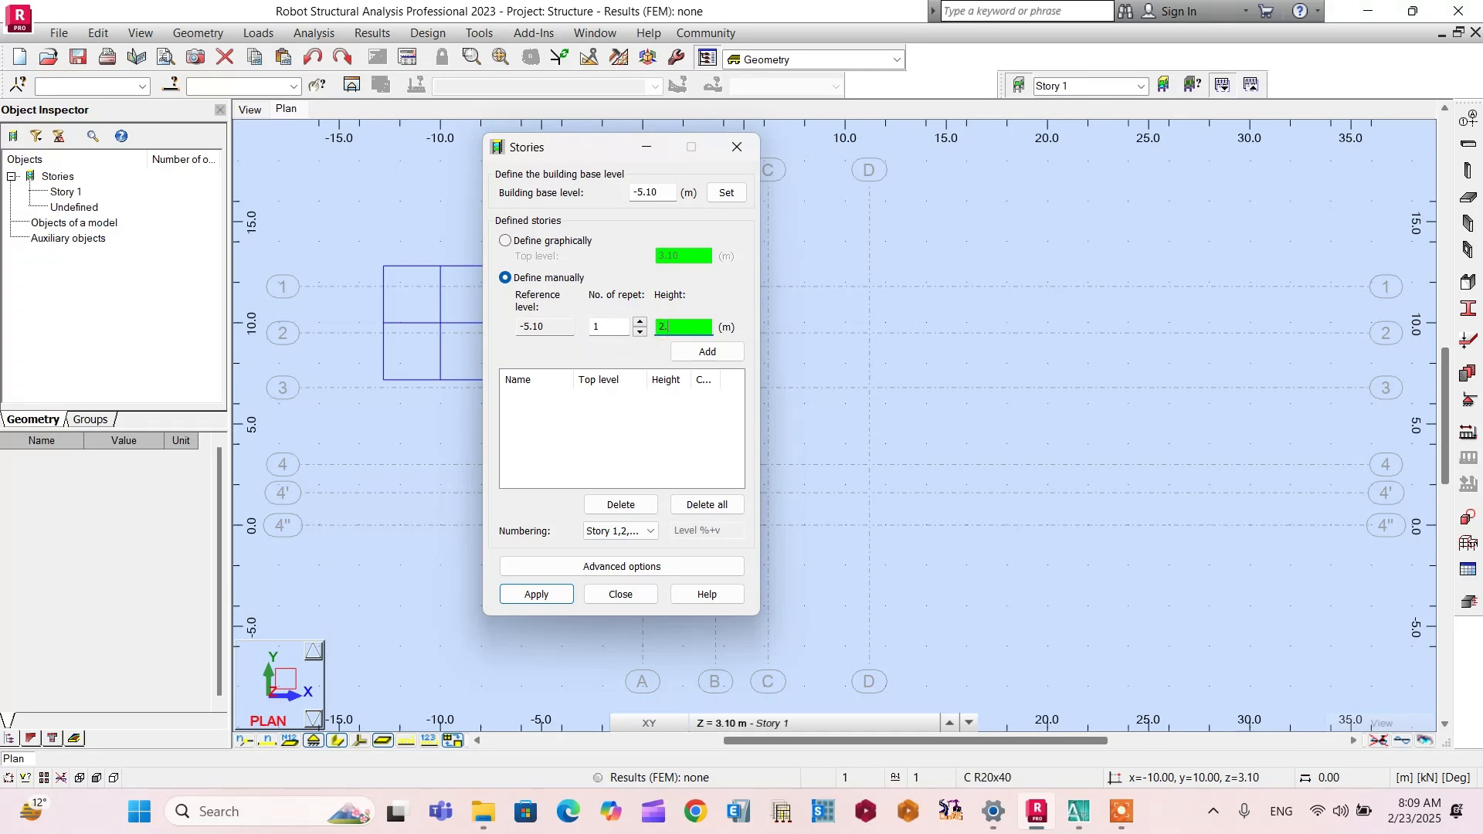
pyautogui.click(702, 352)
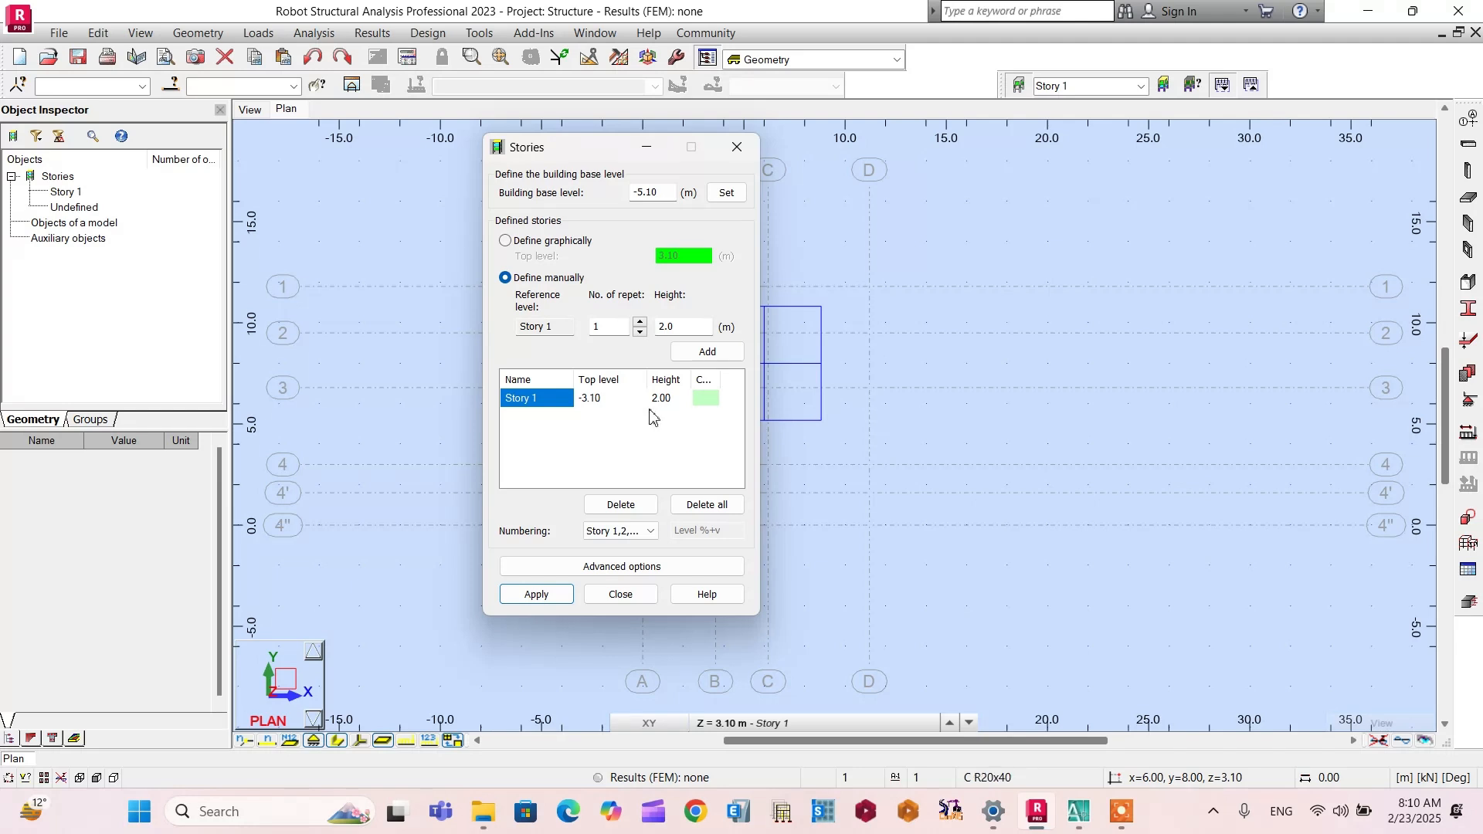
# Step: Rename the newly added 2.00 m story as BAEMENT and accept the story label settings
pyautogui.click(529, 400)
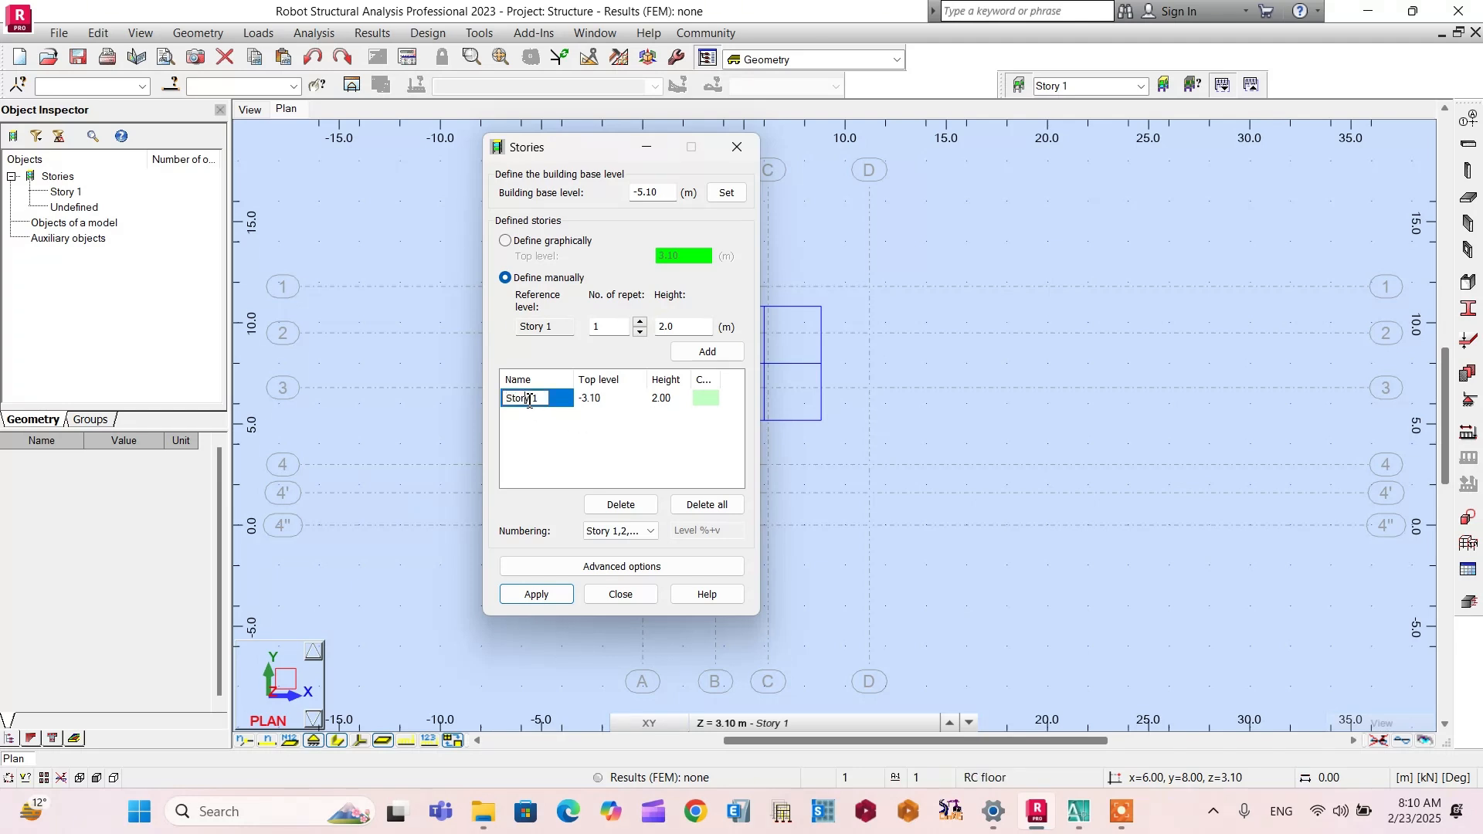
pyautogui.moveTo(546, 401); pyautogui.dragTo(502, 407)
pyautogui.write('BAEMEN')
pyautogui.write('T')
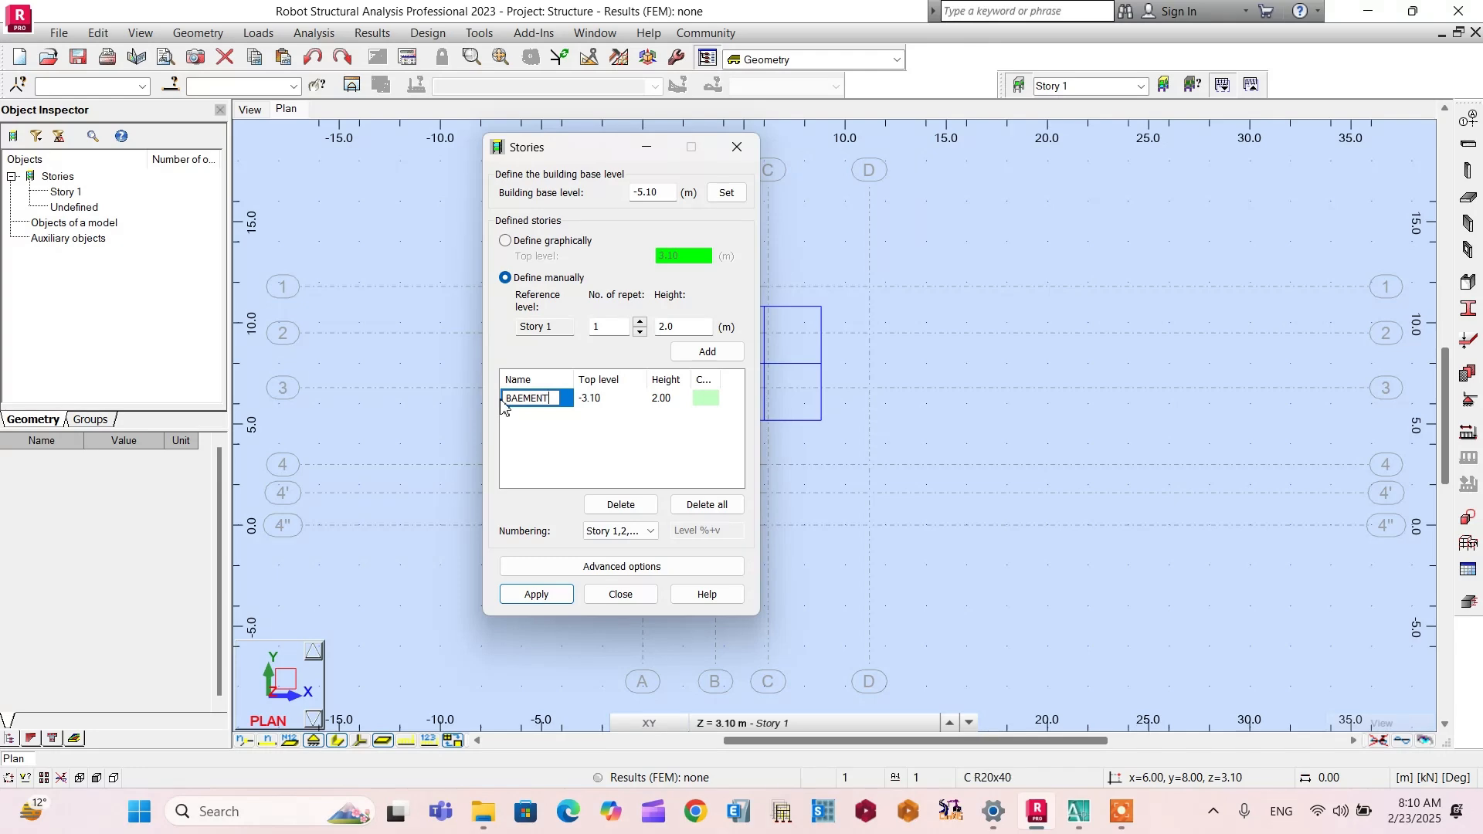
pyautogui.click(546, 436)
pyautogui.click(532, 441)
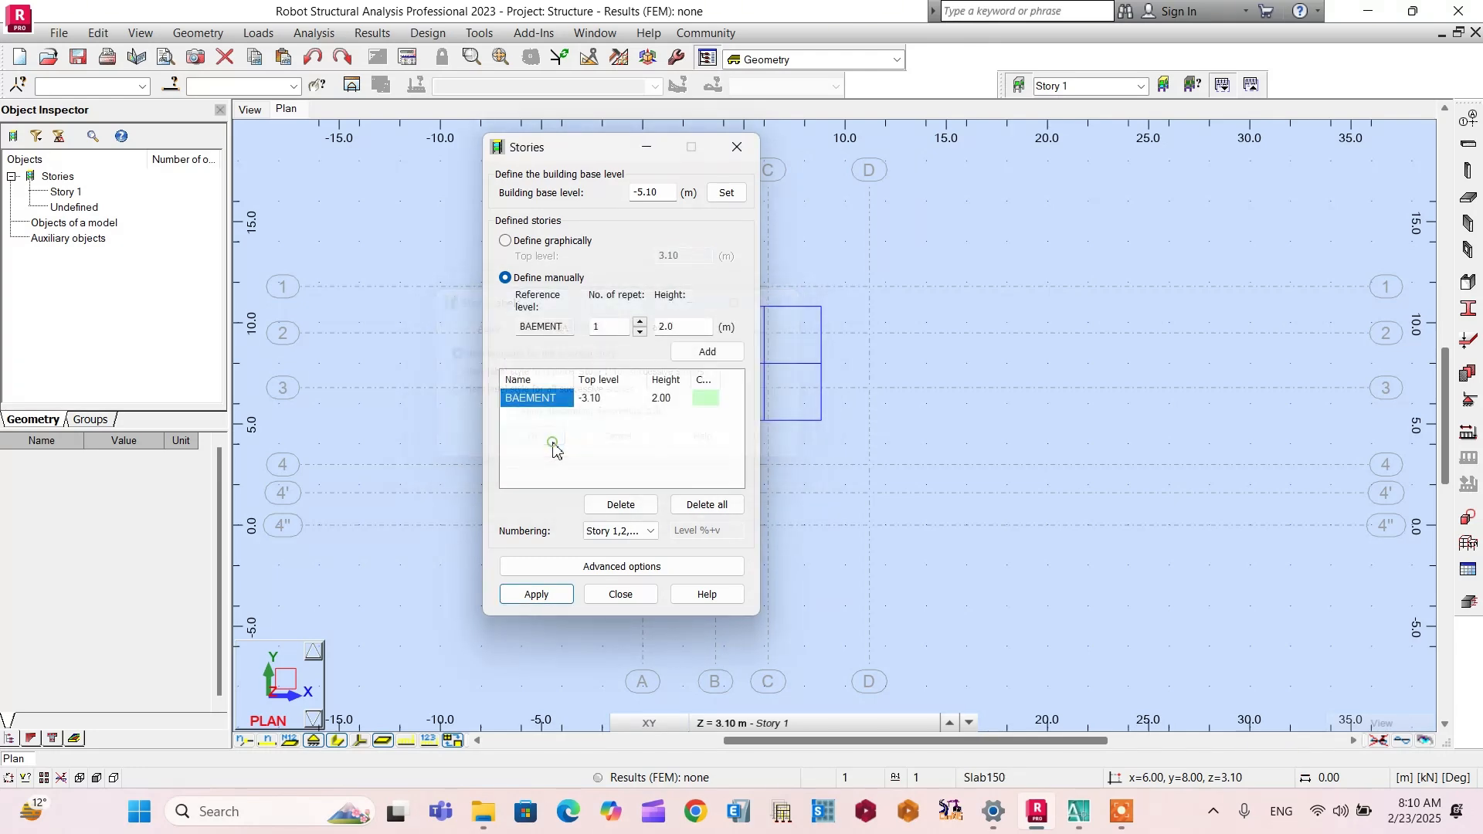
# Step: Check the local kitchen height in AutoCAD's Section C-C, and add one 3.1 m story above BAEMENT in Robot Structural Analysis
pyautogui.click(1078, 811)
pyautogui.scroll(5, 659, 408)
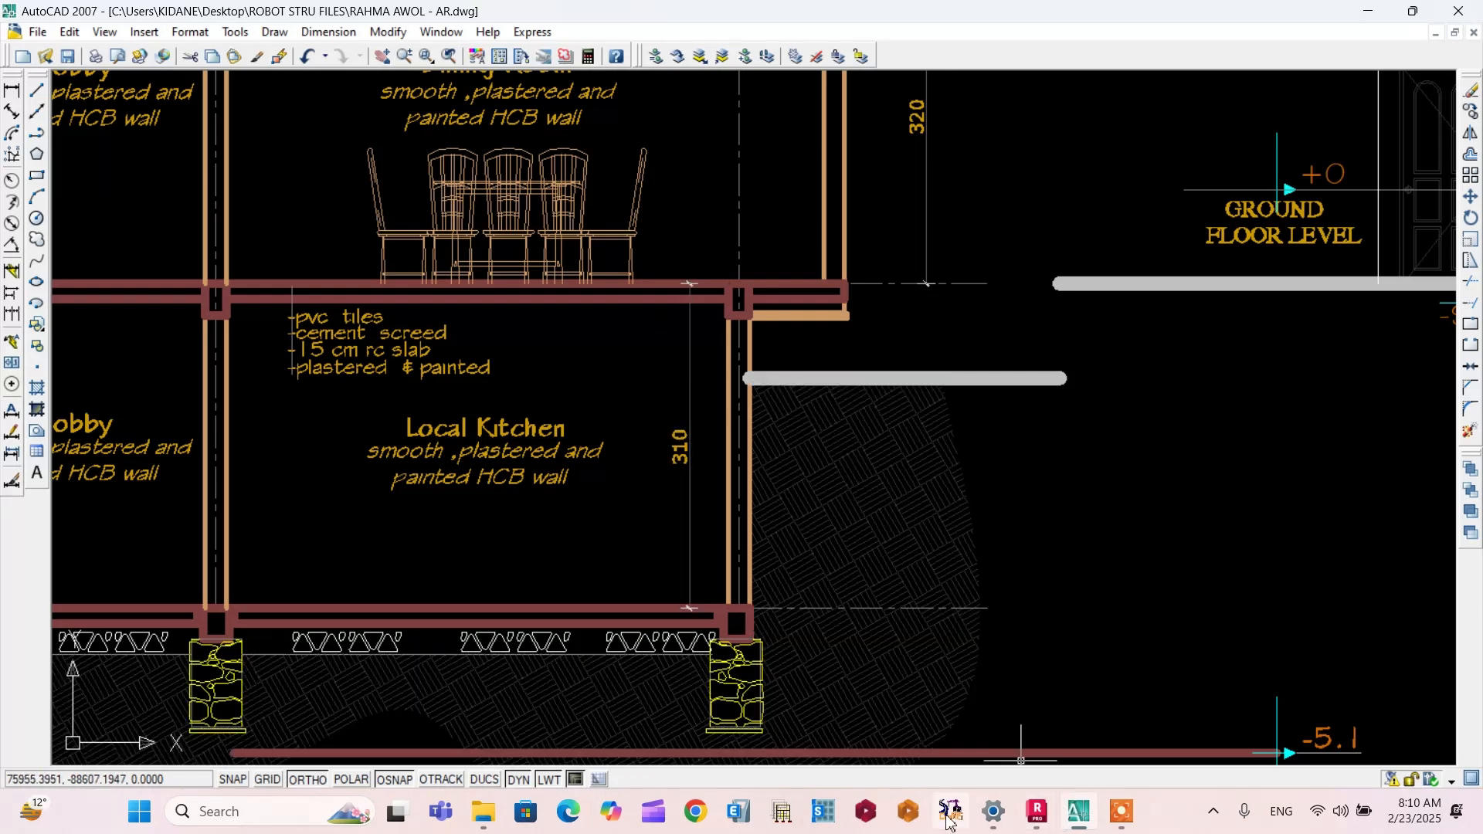
pyautogui.click(1036, 811)
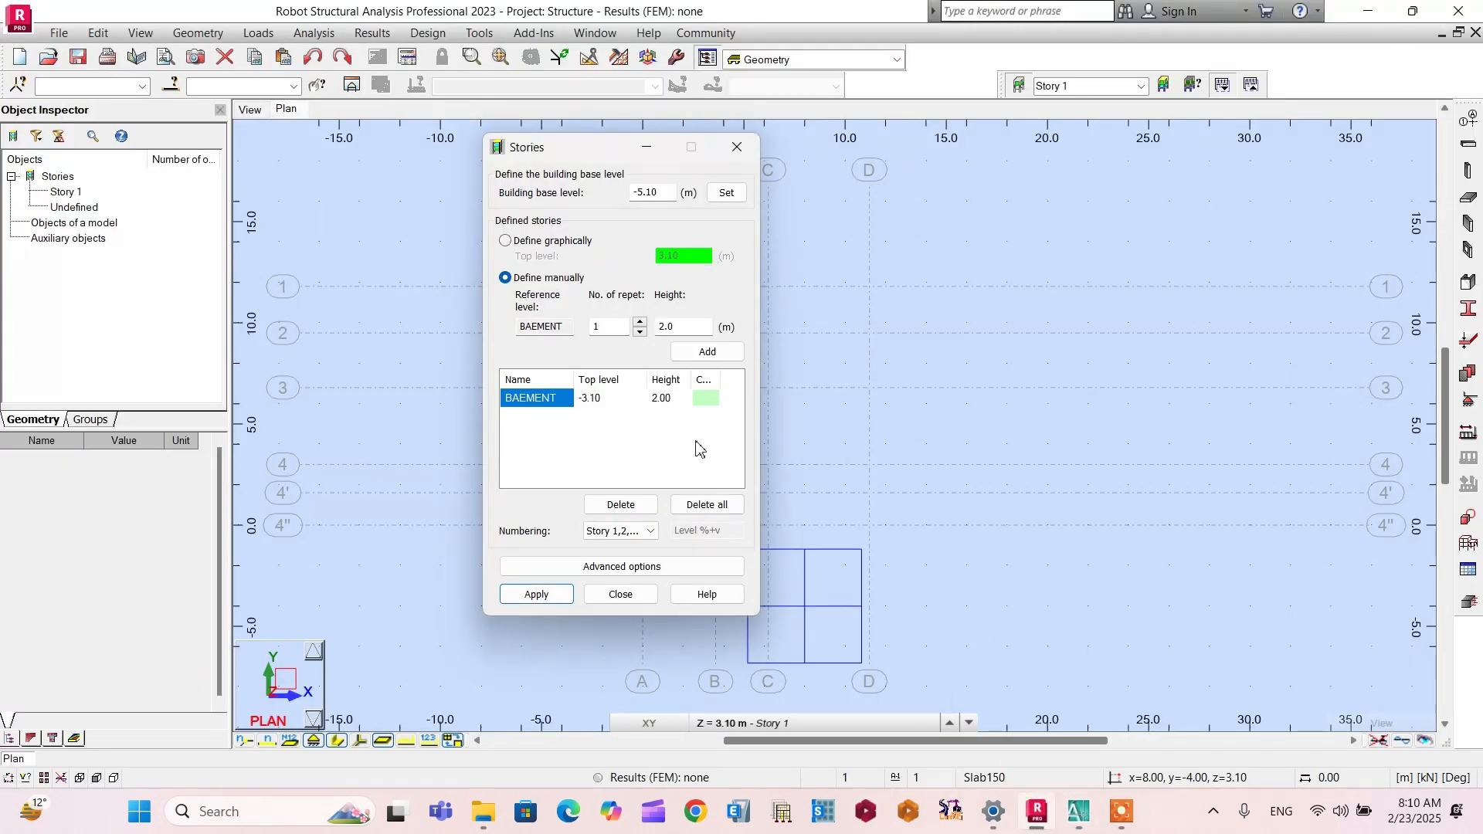
pyautogui.click(667, 328)
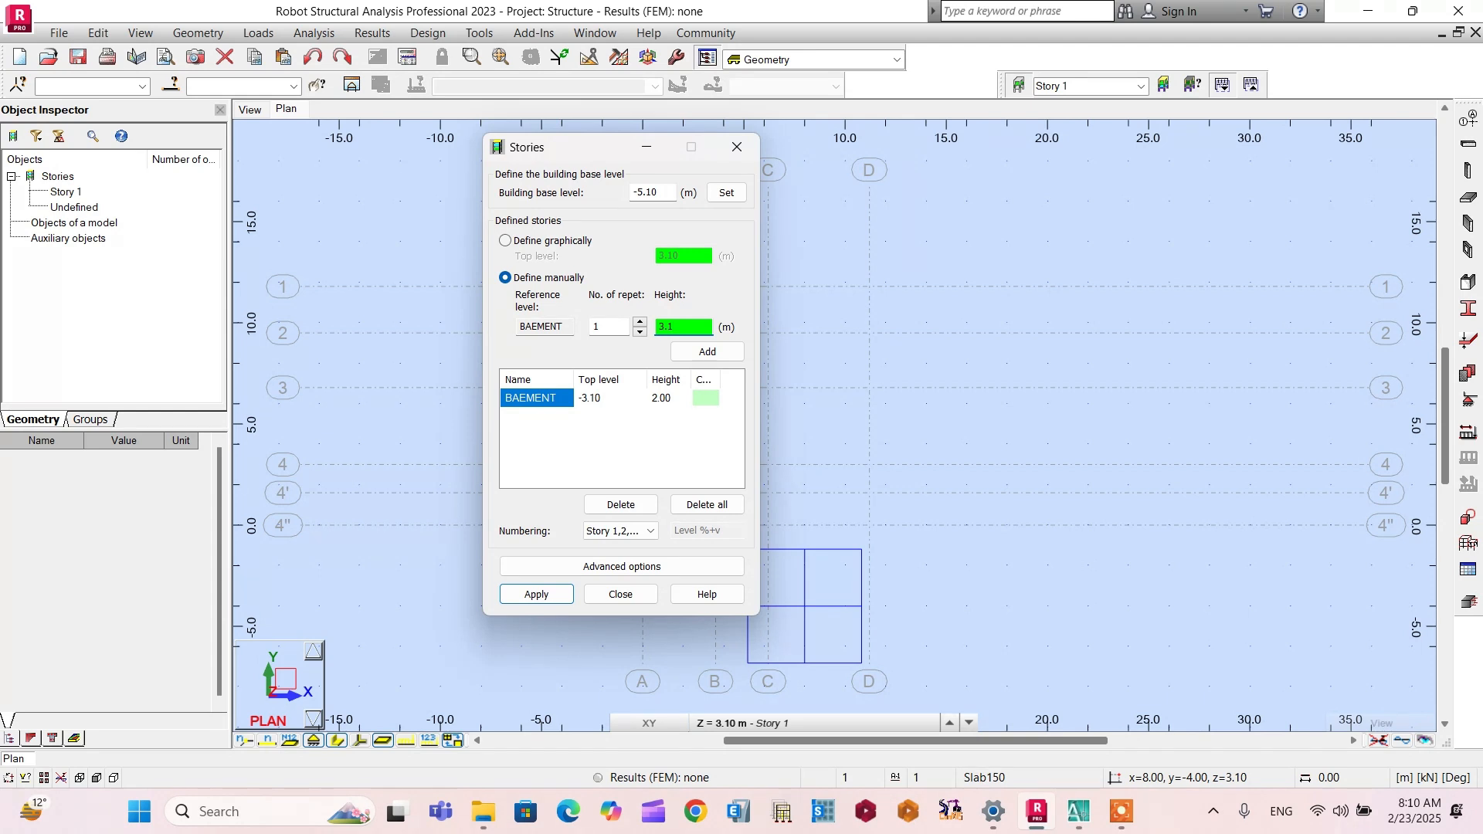
pyautogui.write('3.1')
pyautogui.click(675, 351)
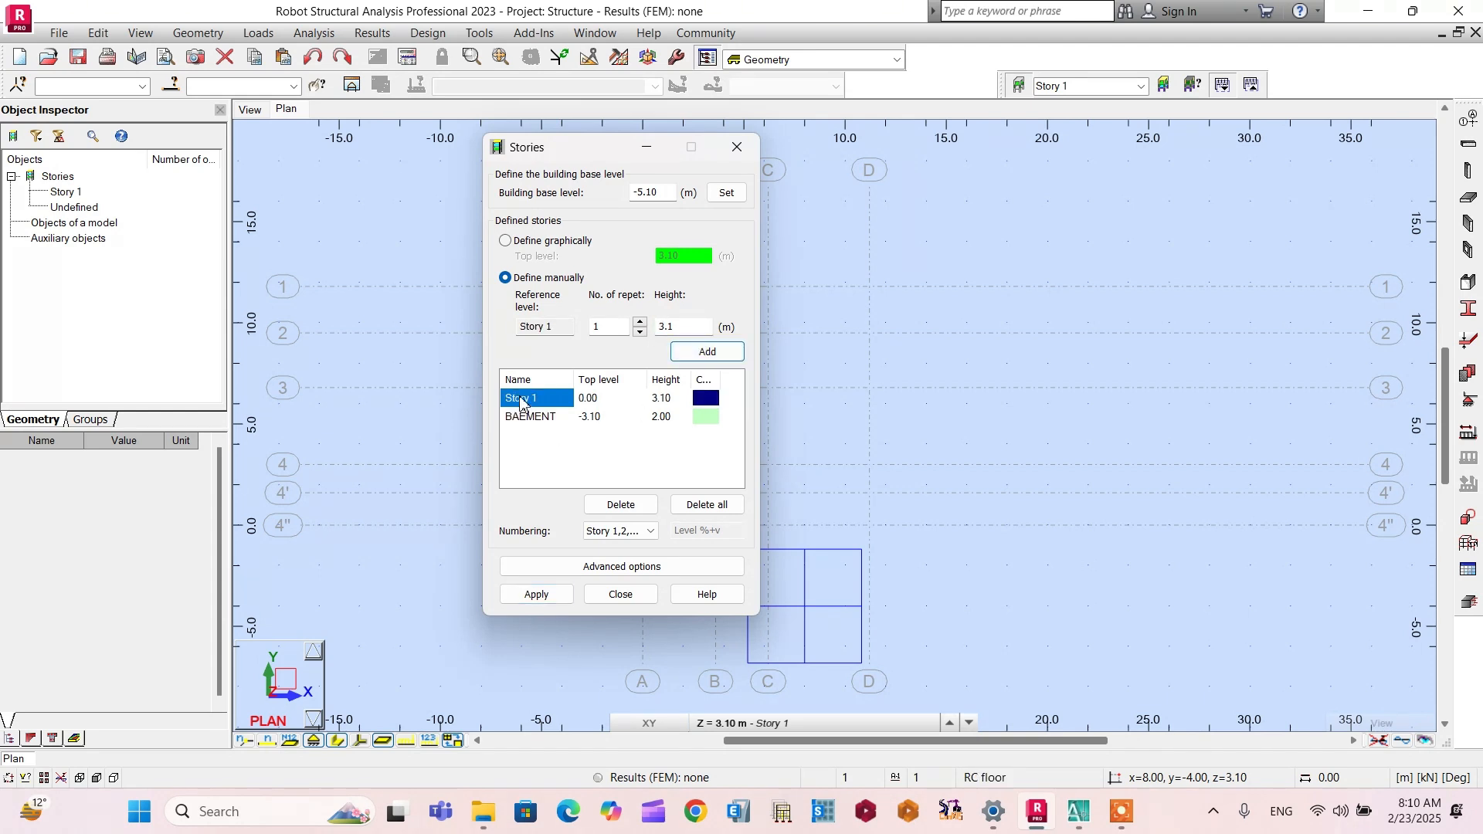
# Step: Rename the story above BAEMENT as GROUND and accept the story label settings
pyautogui.click(520, 402)
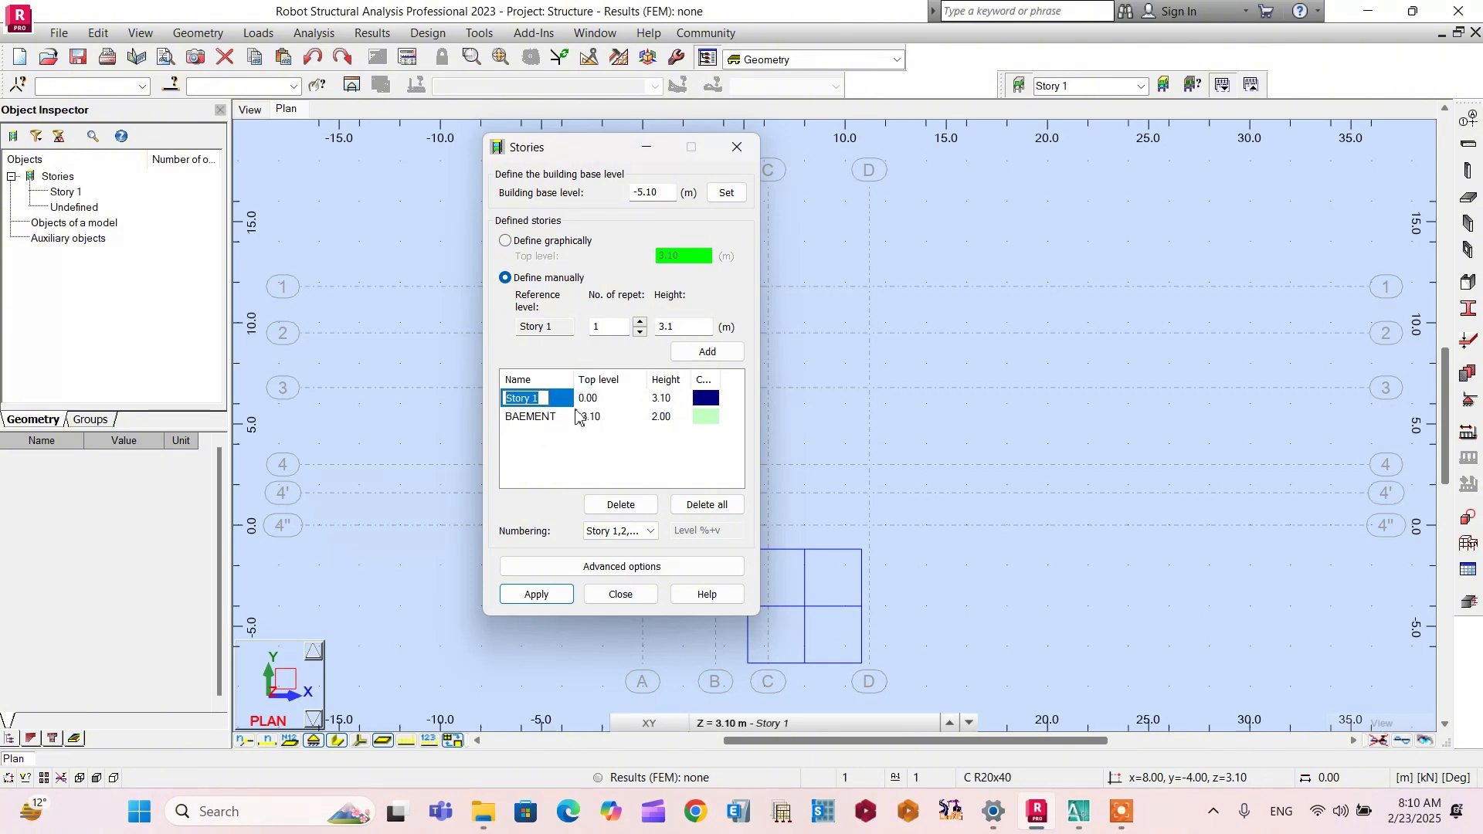
pyautogui.write('GROUND')
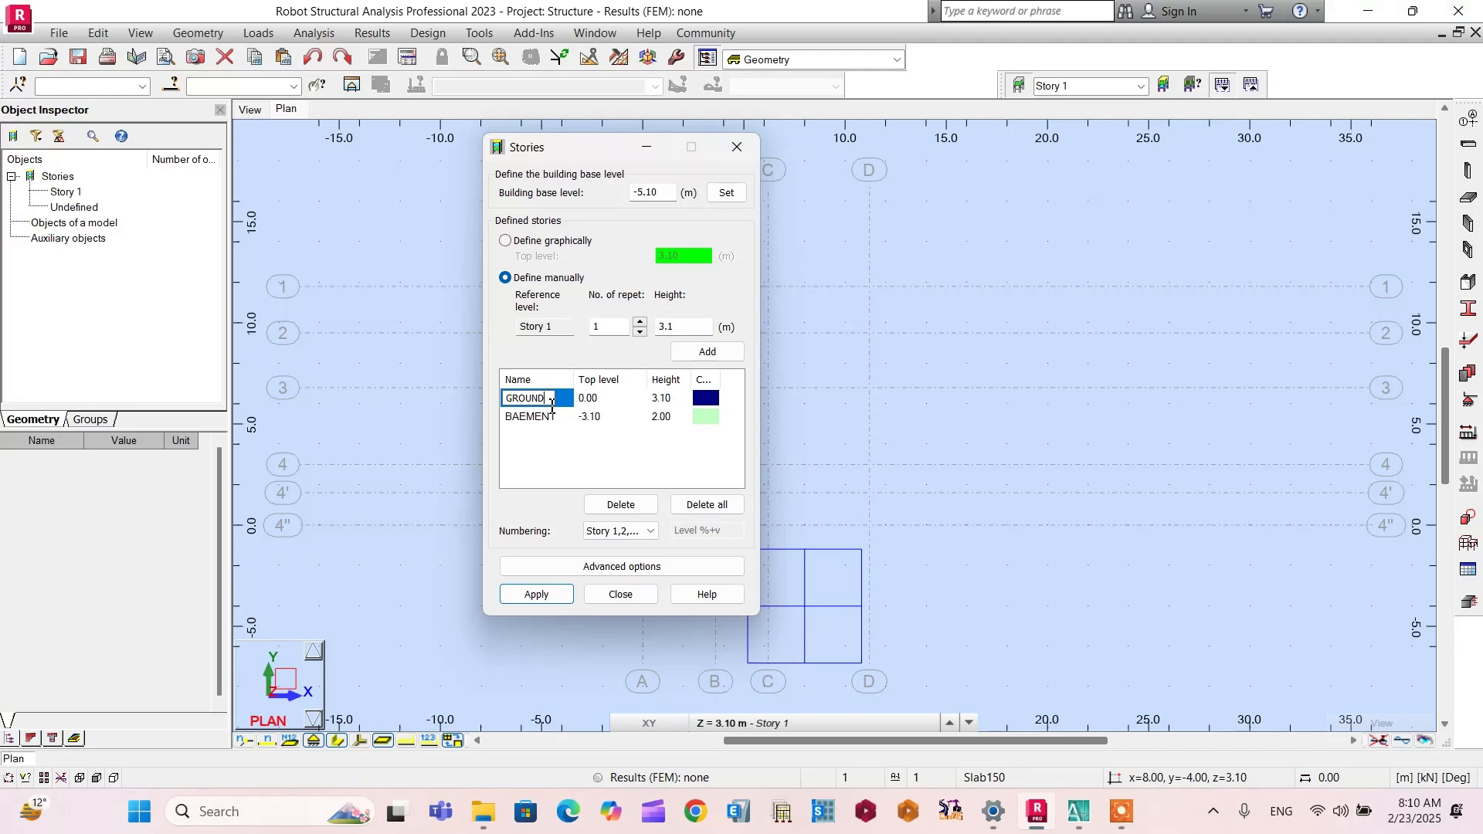
pyautogui.click(572, 441)
pyautogui.click(551, 439)
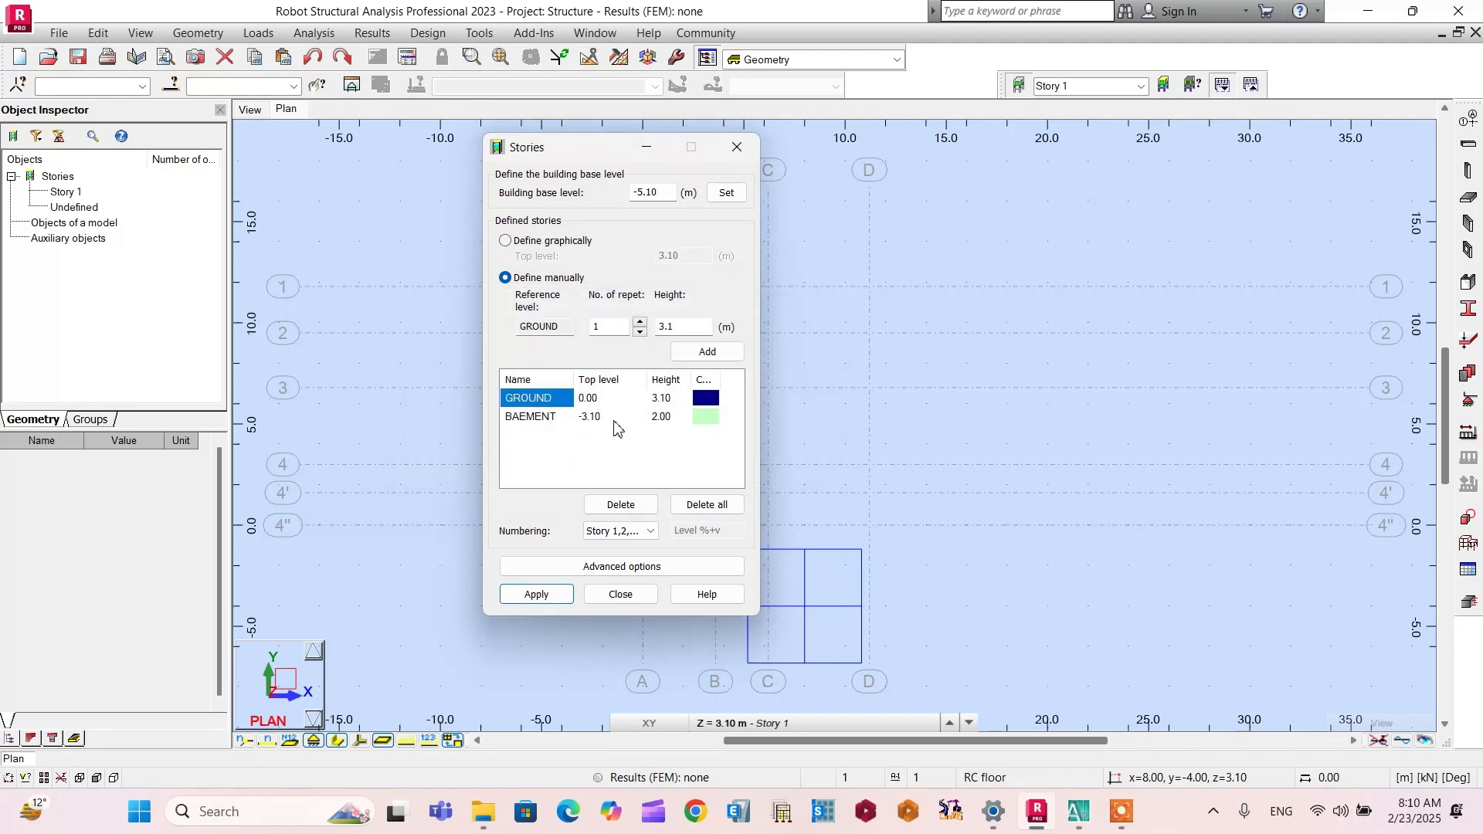
# Step: Check the levels up to the roof in AutoCAD, and add three 3.2 m stories above GROUND in Robot Structural Analysis
pyautogui.hotkey('alt', 'Tab')
pyautogui.scroll(3, 906, 351)
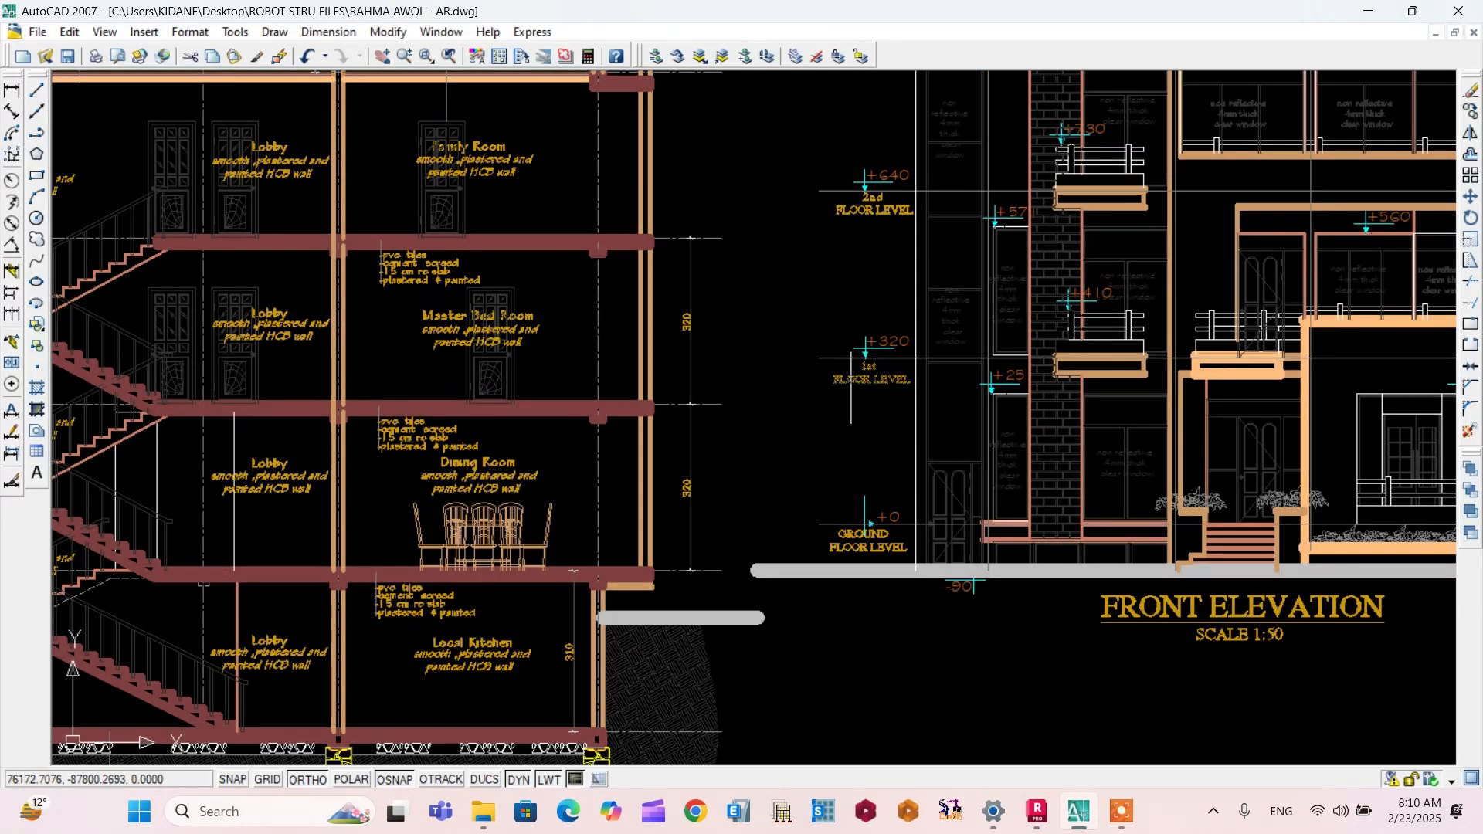
pyautogui.scroll(-2, 835, 376)
pyautogui.scroll(4, 857, 163)
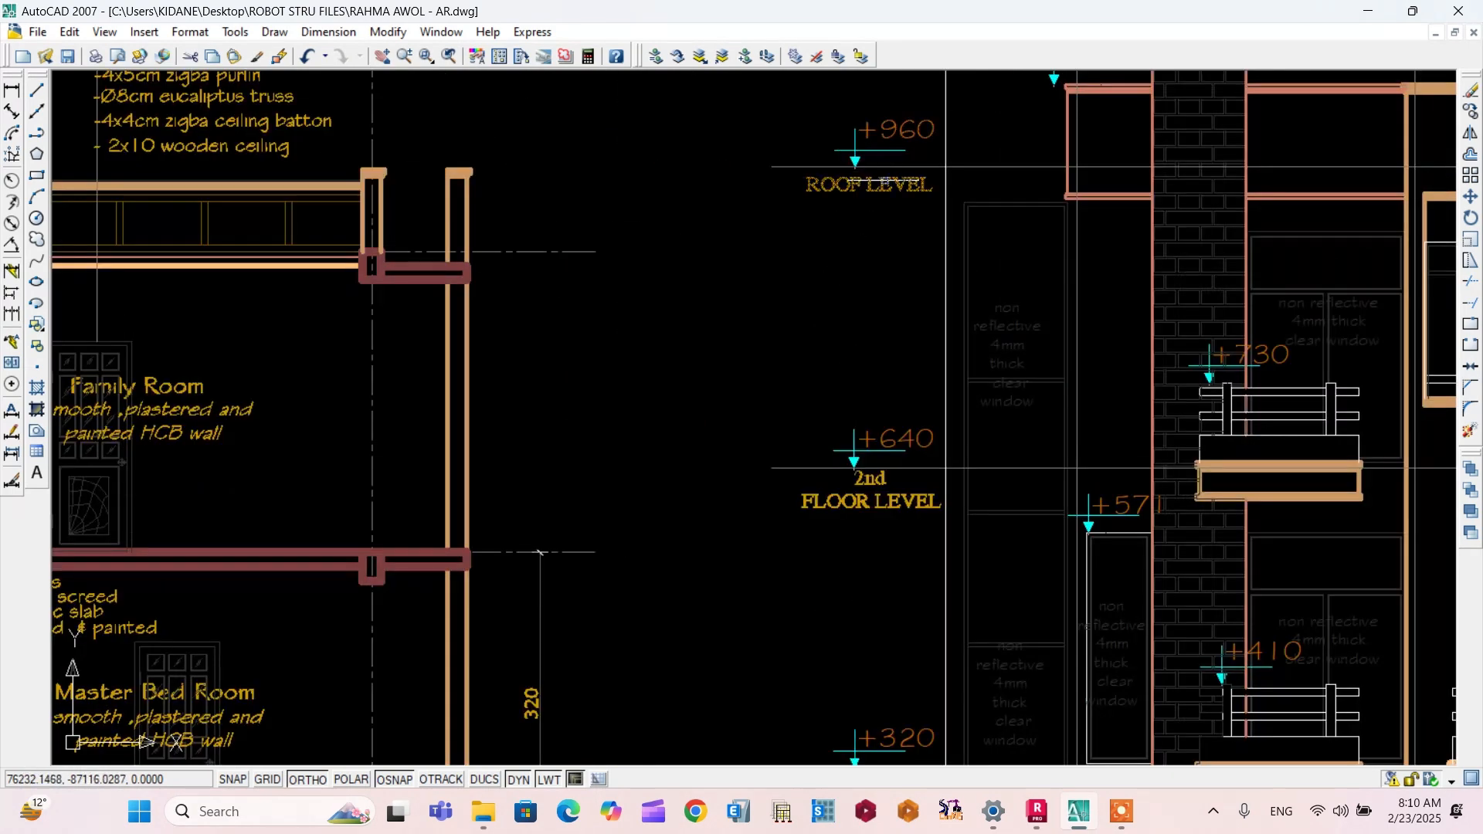
pyautogui.scroll(-4, 842, 193)
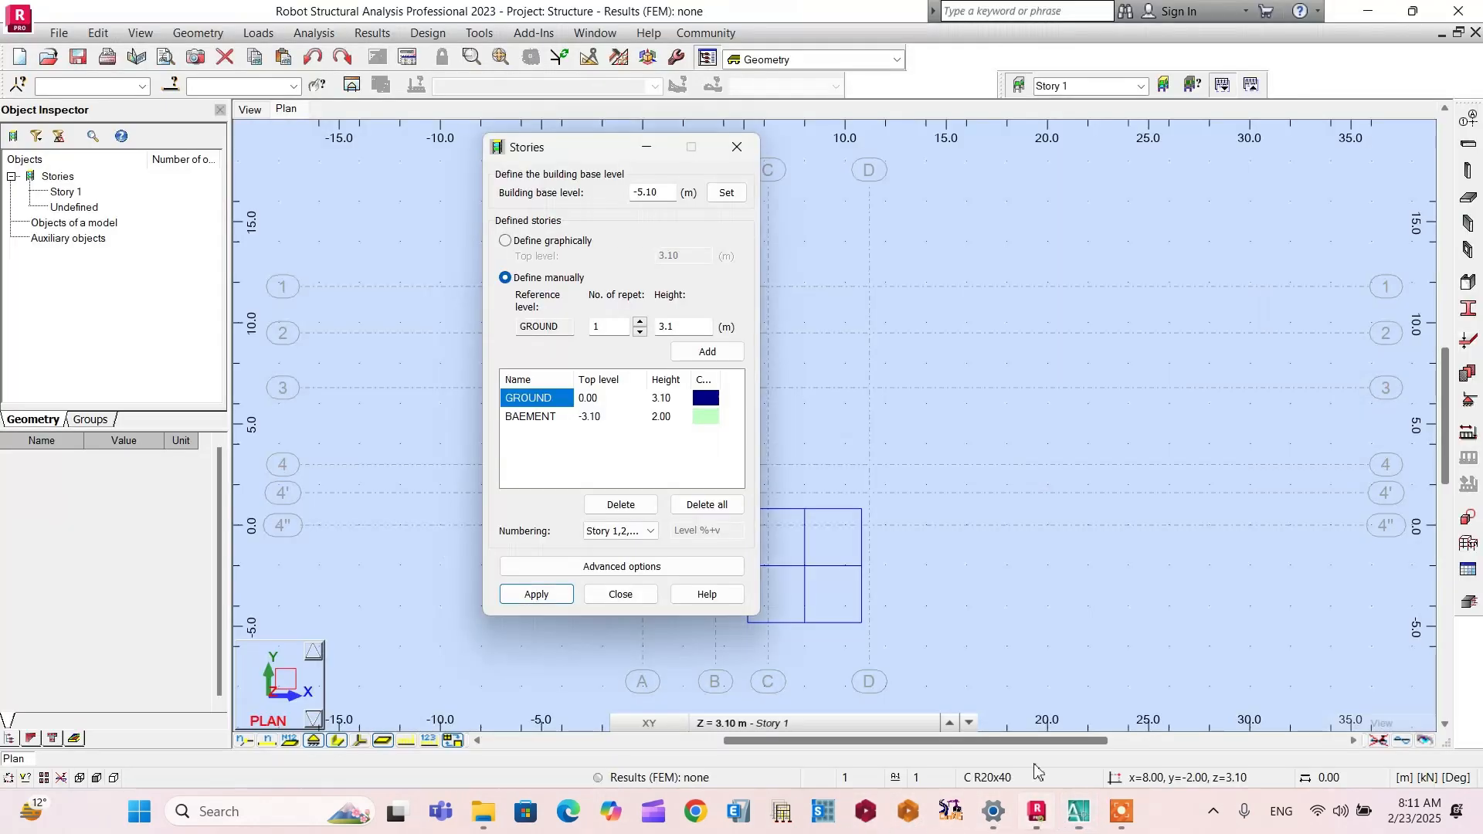
pyautogui.click(1037, 812)
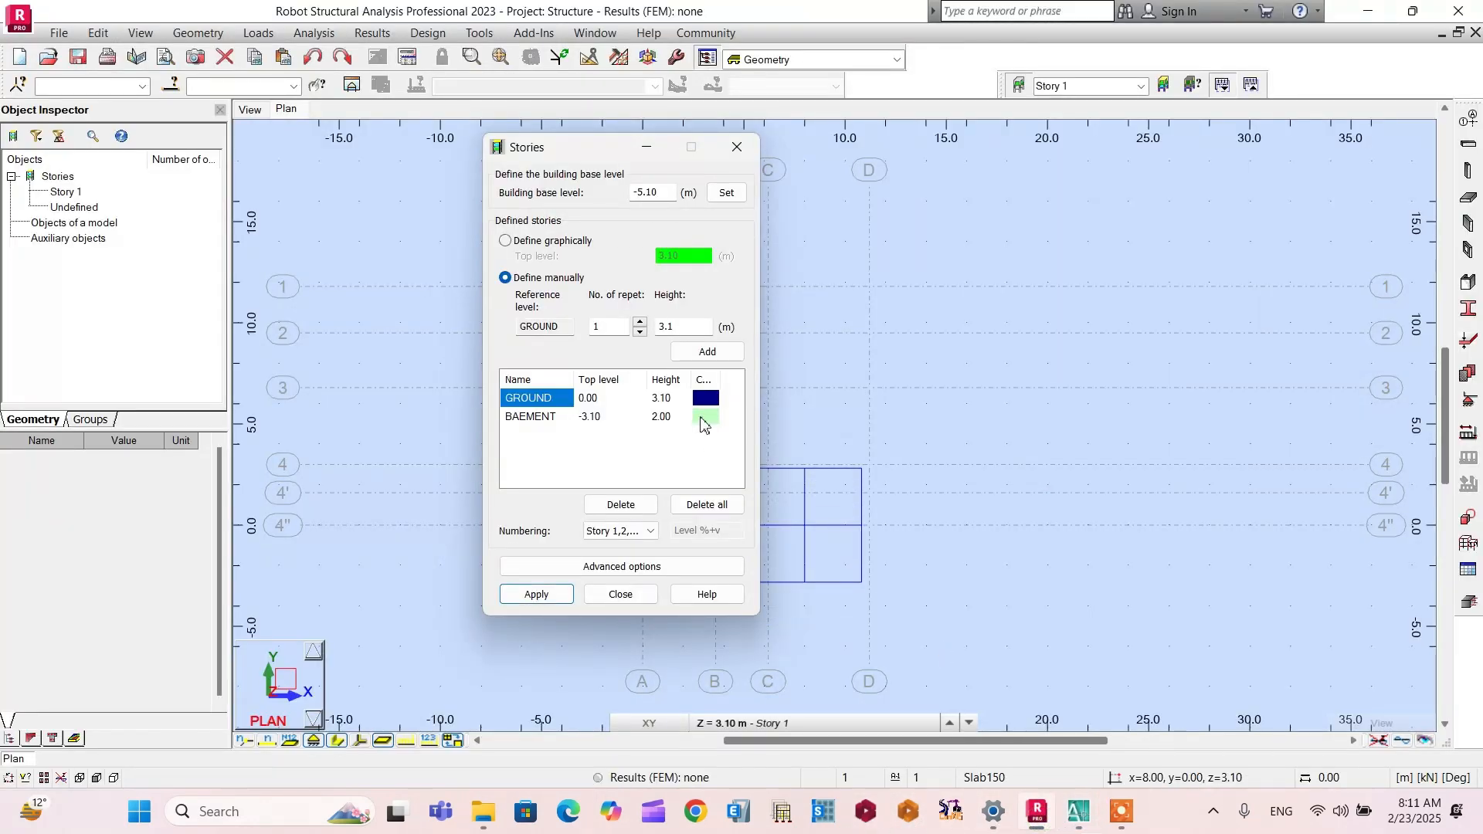
pyautogui.click(638, 322)
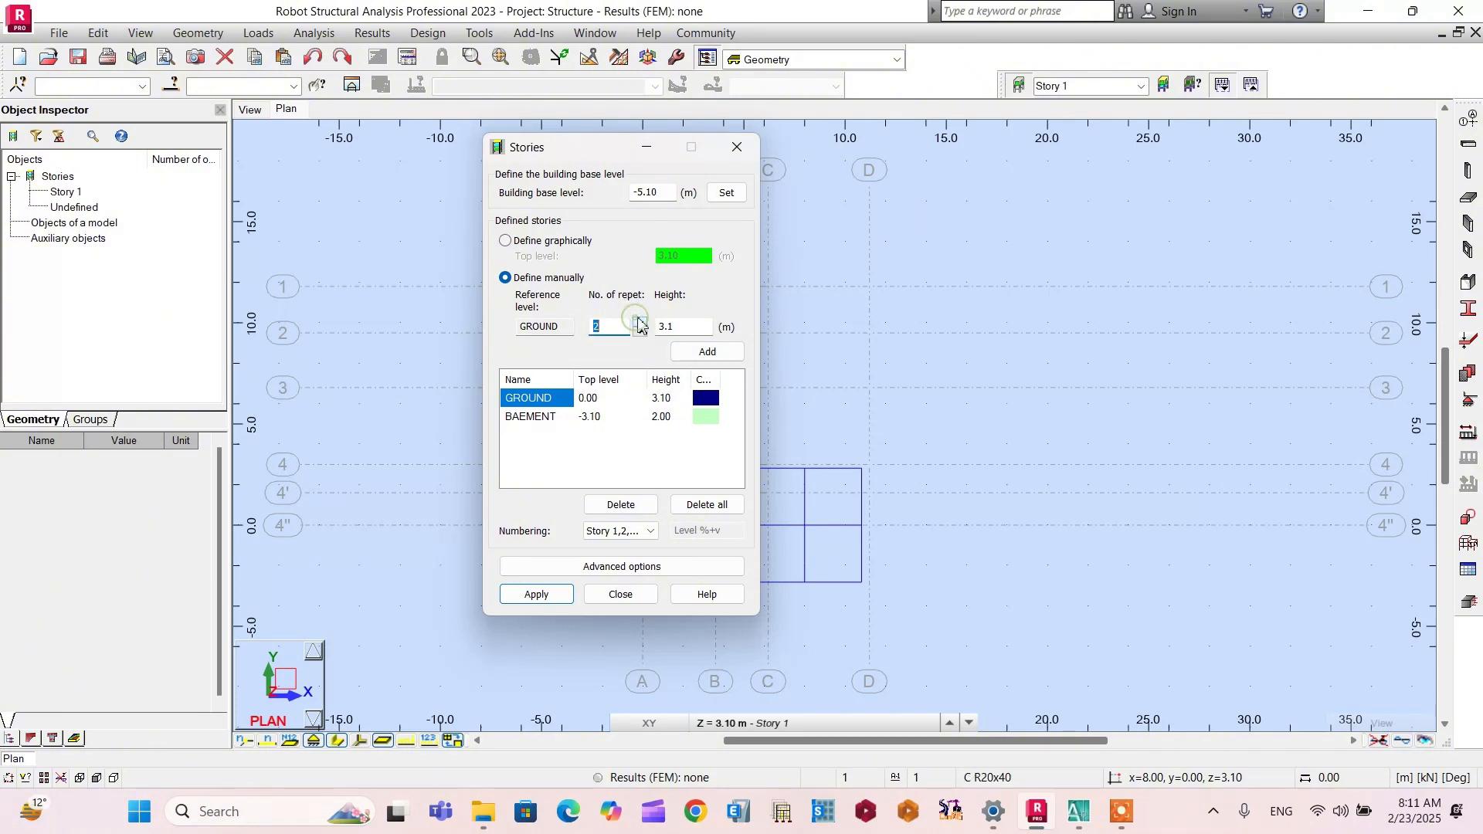
pyautogui.click(683, 330)
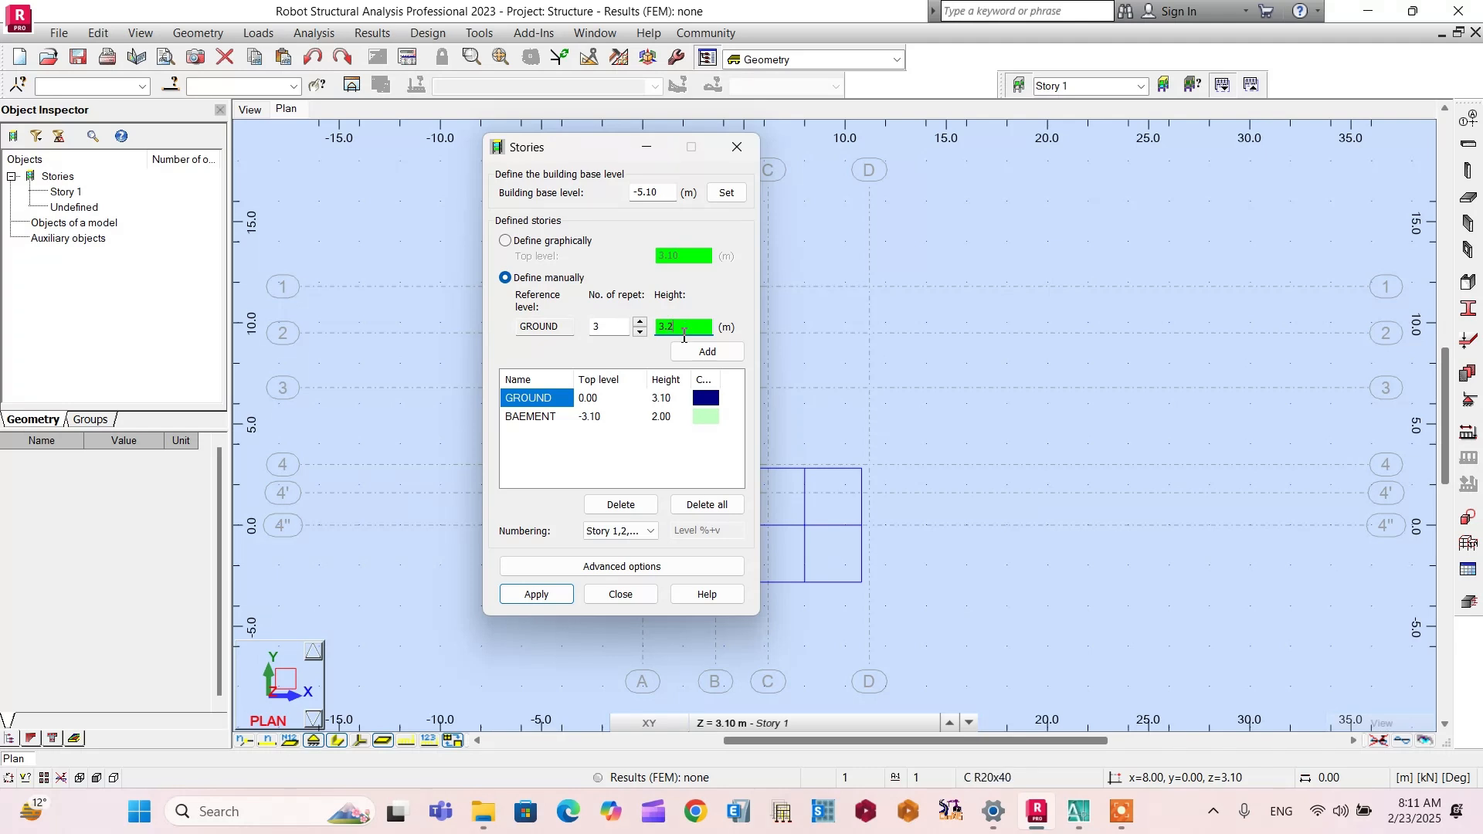
pyautogui.click(704, 354)
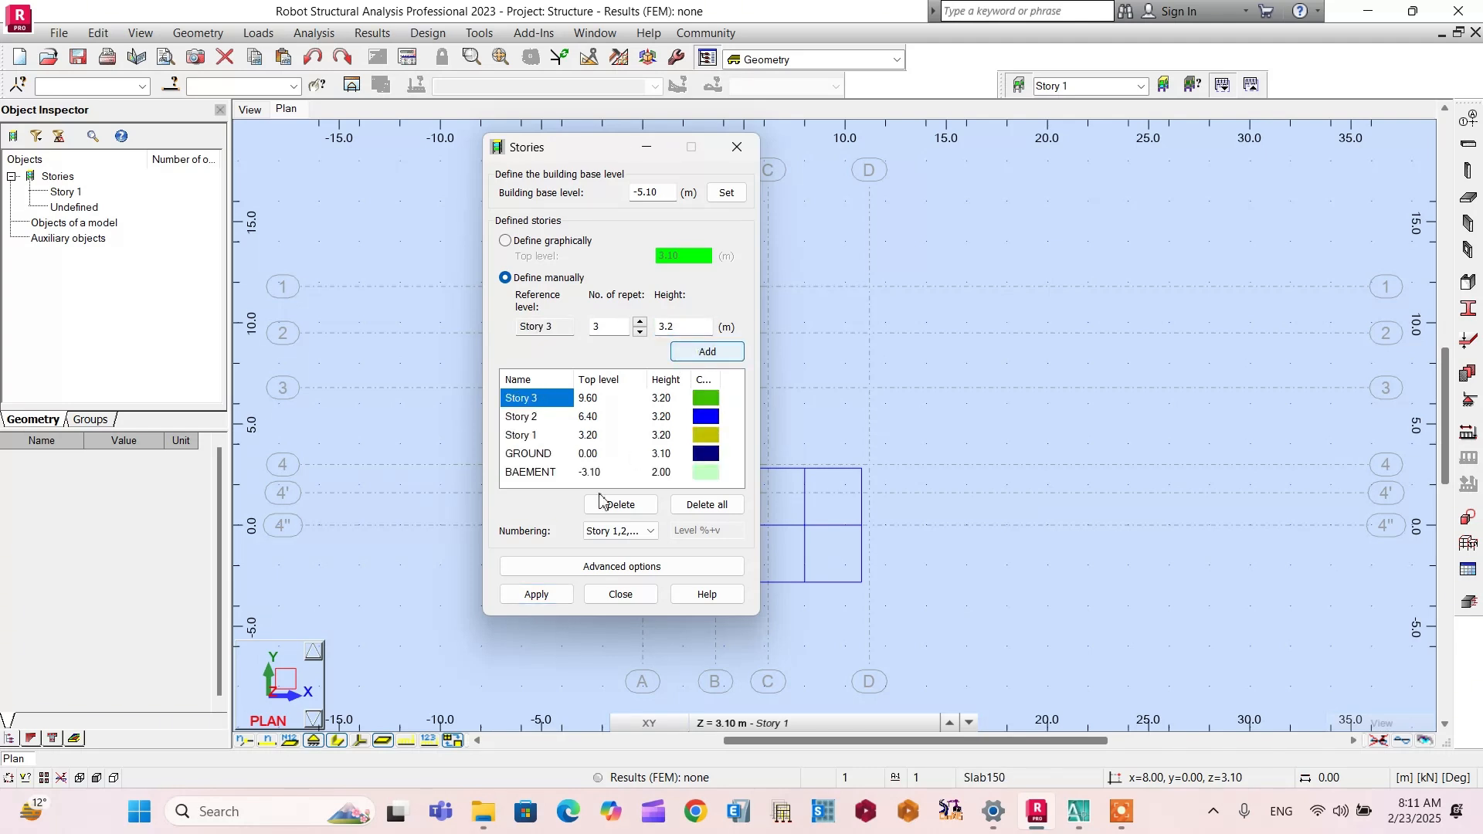
# Step: Rename the story directly above GROUND as 1ST and accept the story label settings
pyautogui.click(531, 437)
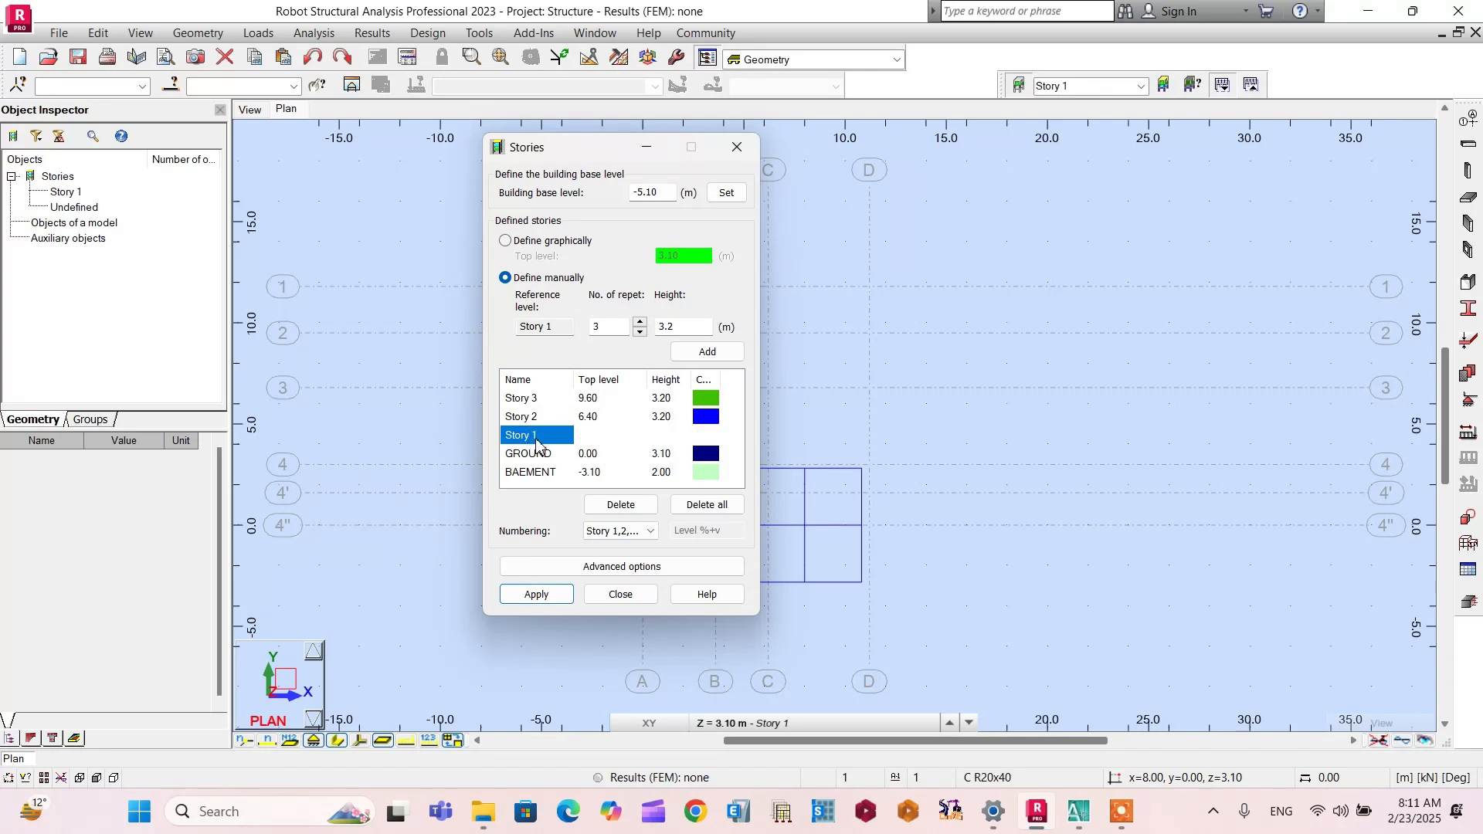
pyautogui.click(510, 436)
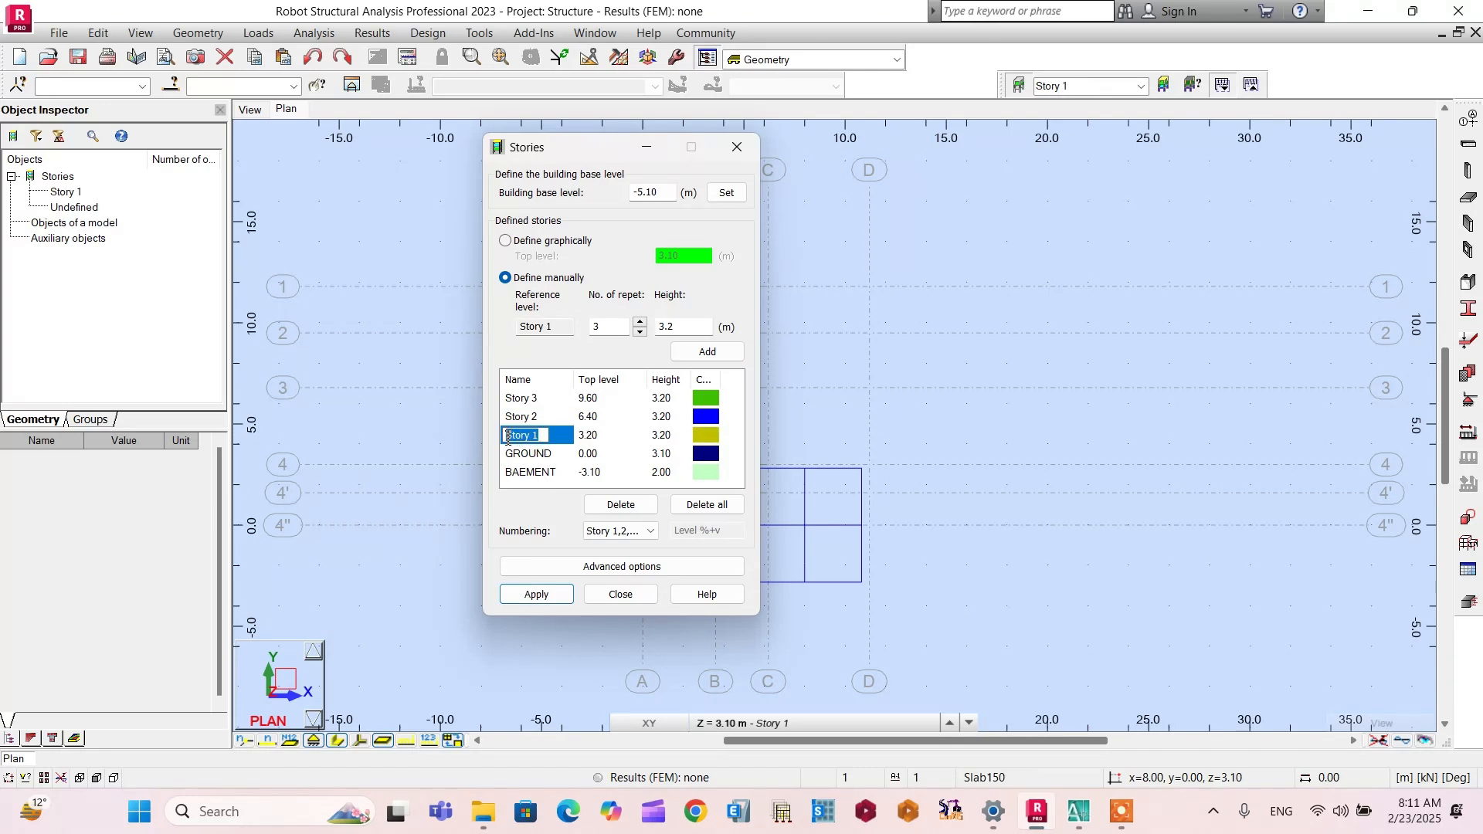
pyautogui.write('1ST')
pyautogui.press('Return')
pyautogui.click(529, 435)
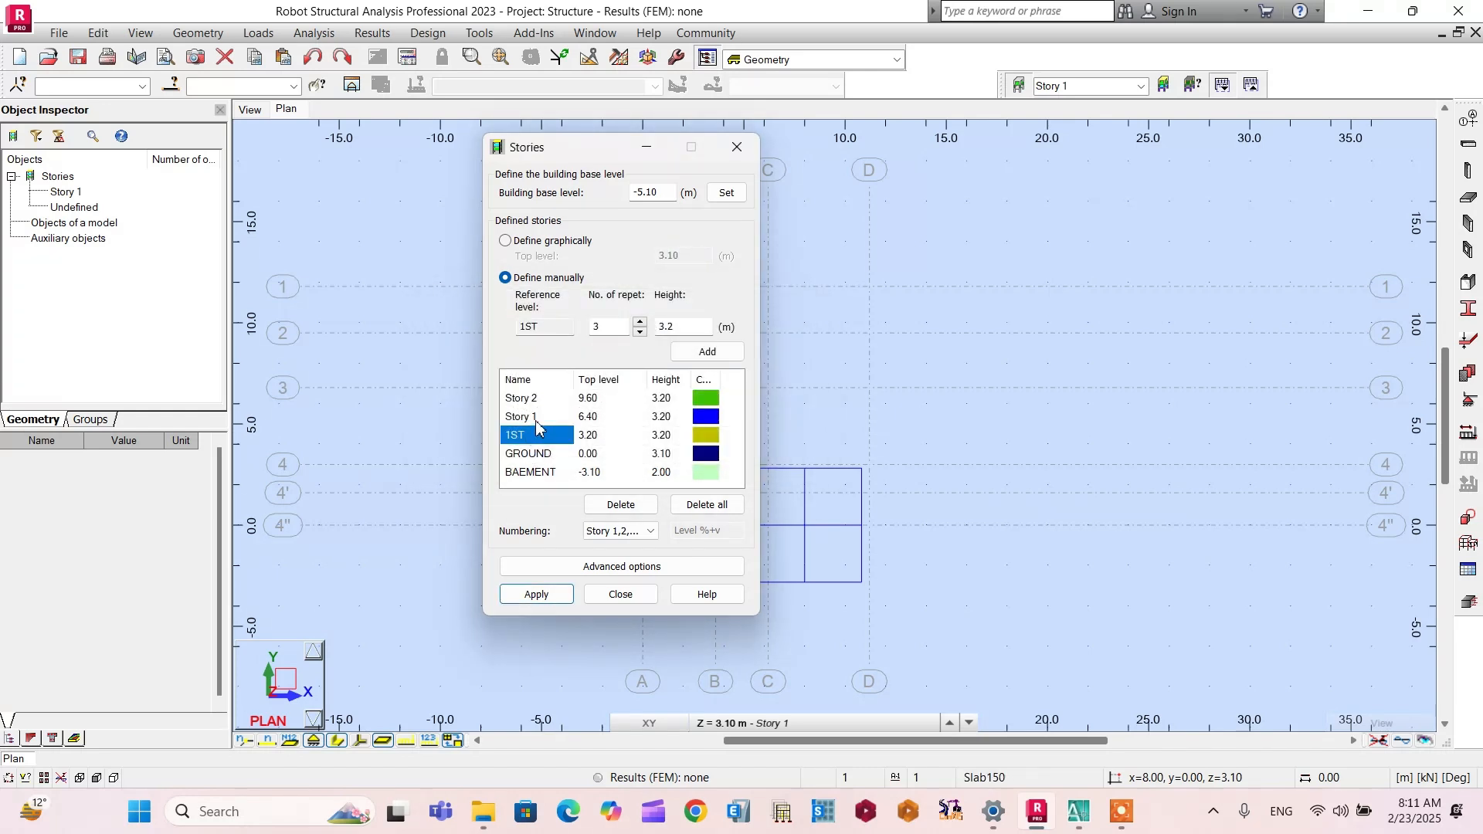
# Step: Rename the story above 1ST as 2ND, using the label as a new template for the selected story
pyautogui.click(539, 417)
pyautogui.click(541, 418)
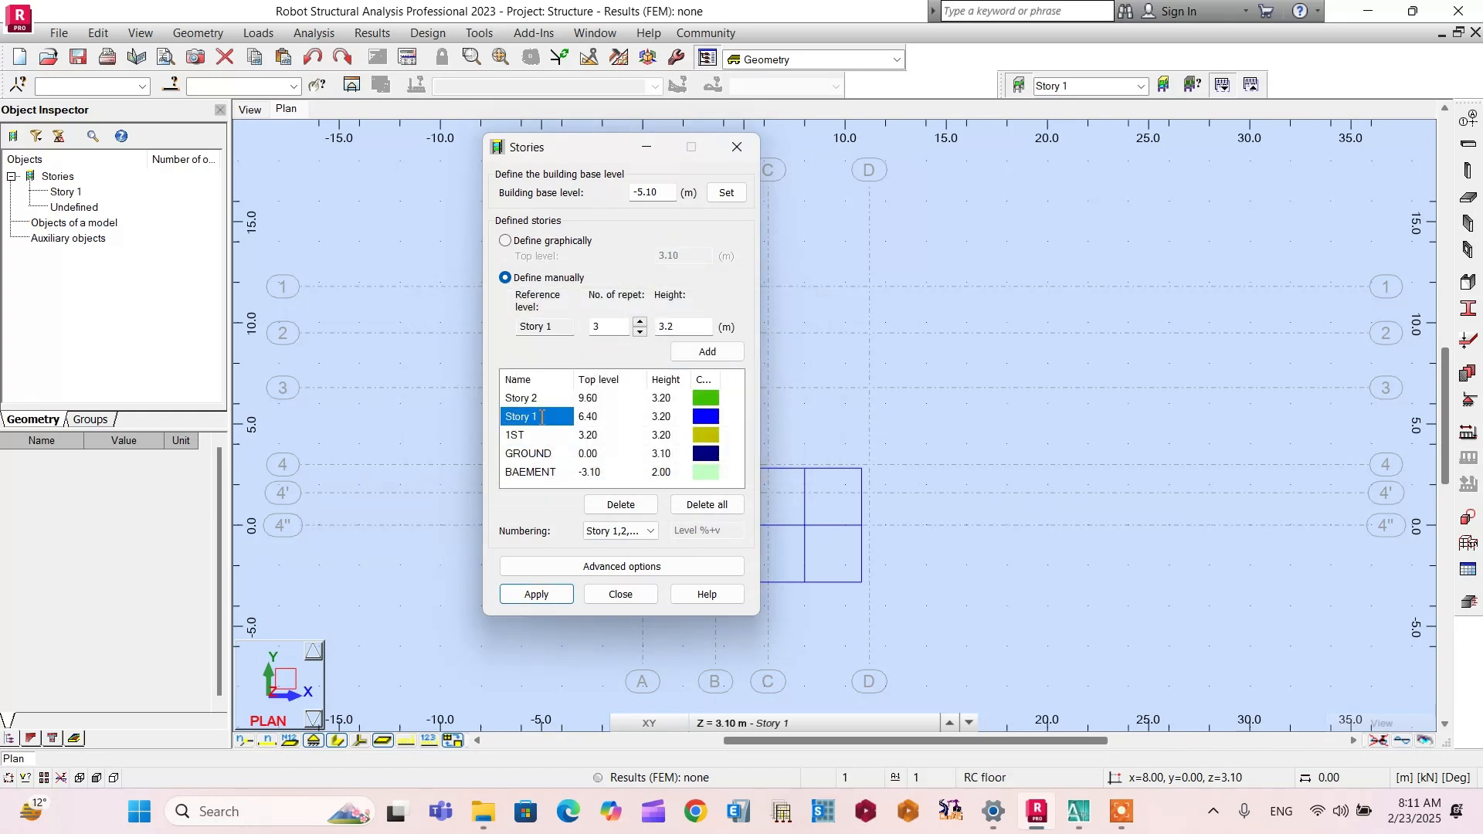
pyautogui.write('2ND')
pyautogui.press('Return')
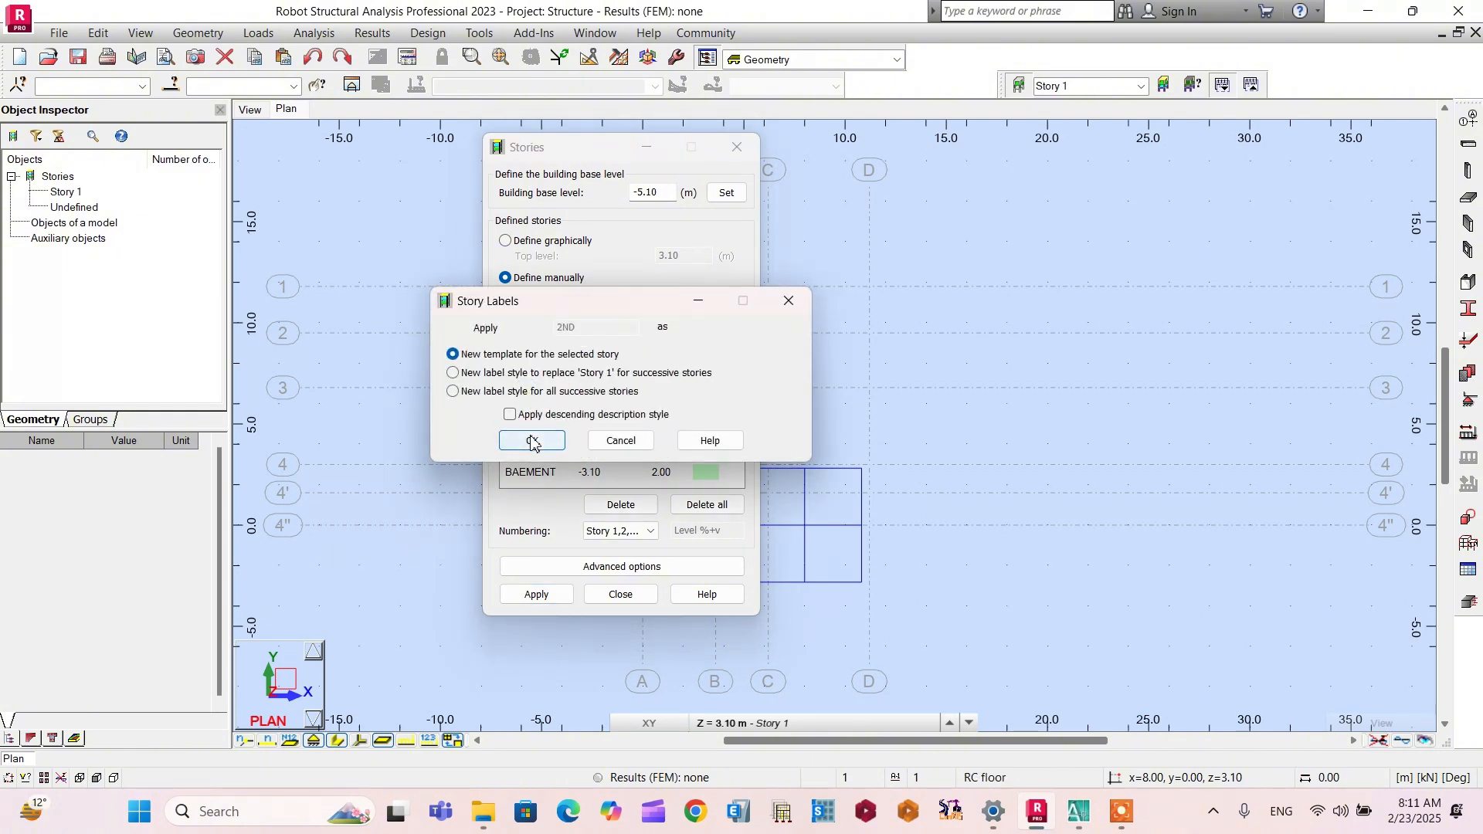
pyautogui.click(536, 443)
# Step: Rename the topmost story as ROOF and accept the story label settings
pyautogui.click(536, 399)
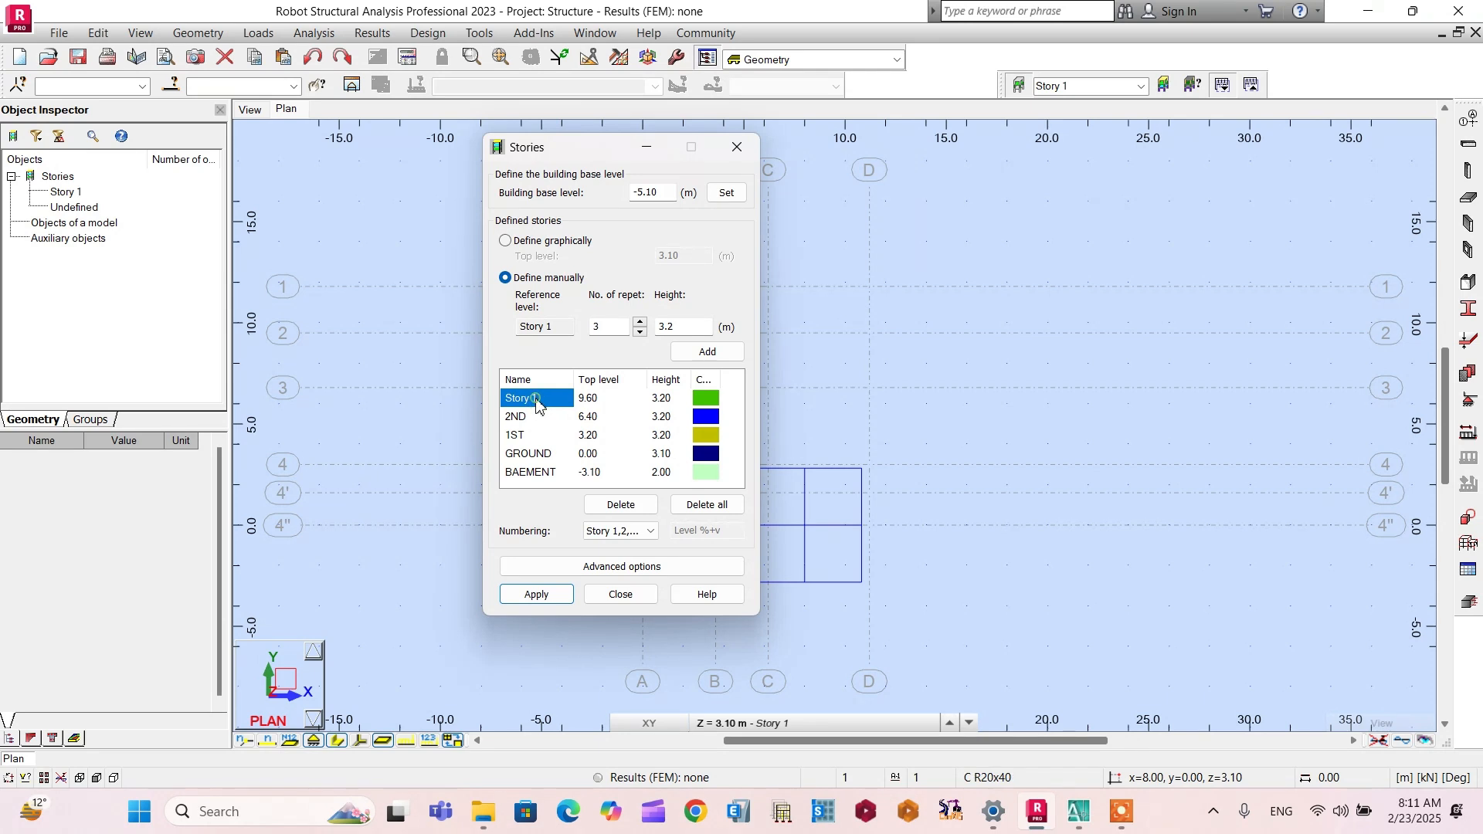
pyautogui.moveTo(539, 399); pyautogui.dragTo(502, 402)
pyautogui.write('3R')
pyautogui.write('OOF')
pyautogui.press('Return')
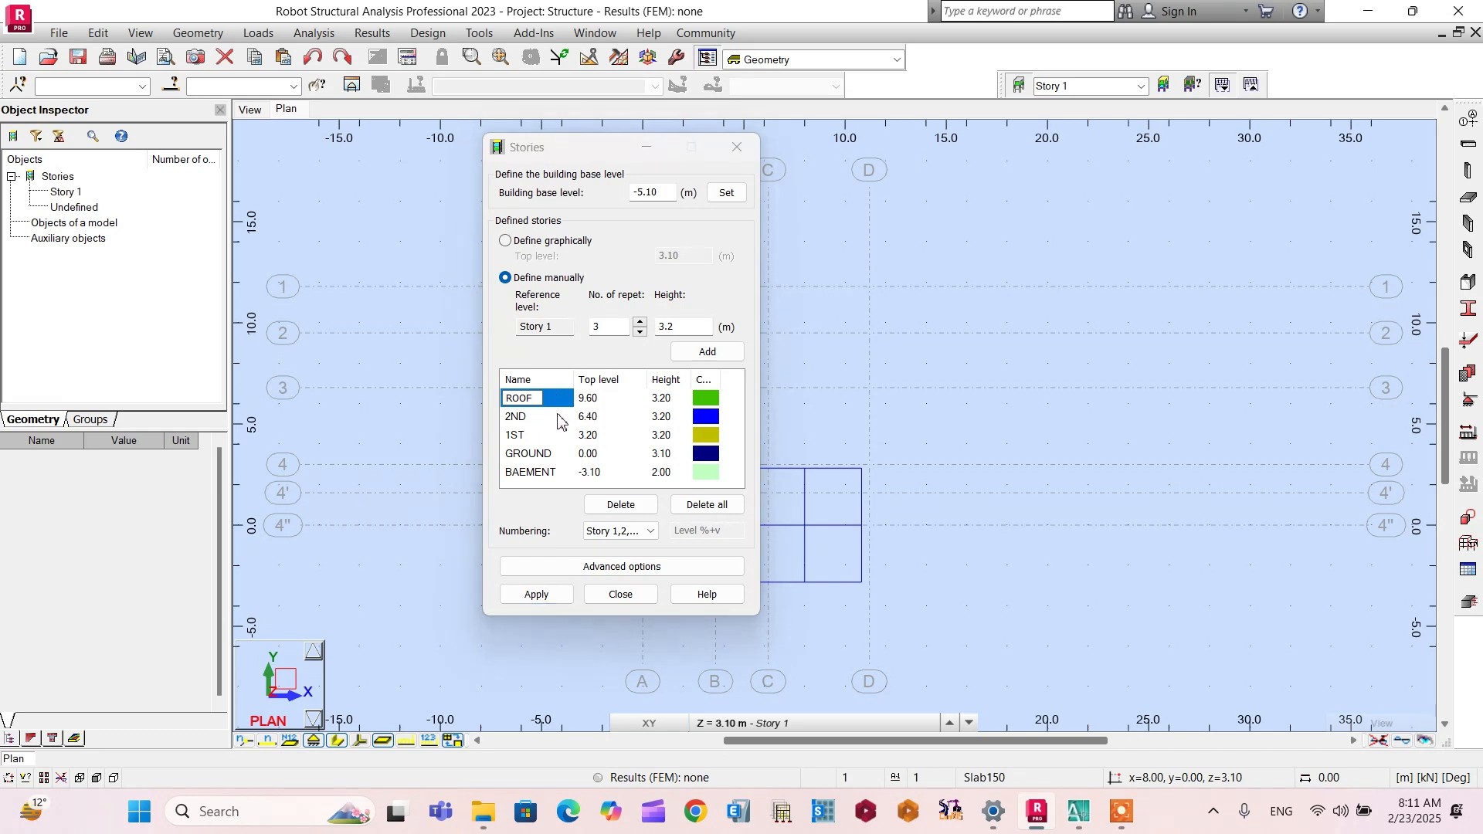
pyautogui.click(532, 437)
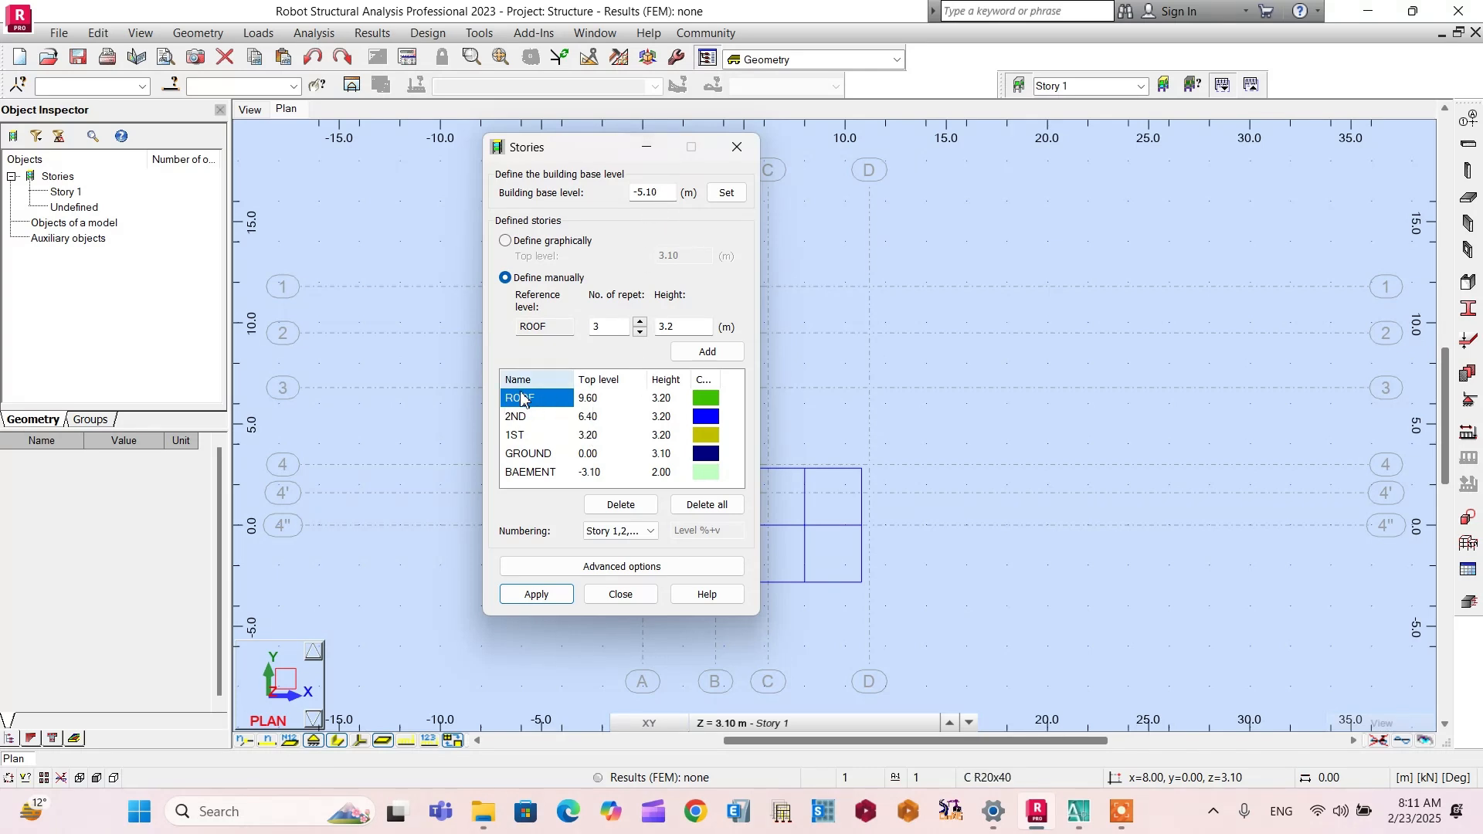
# Step: Switch to AutoCAD to examine the roof level in the section and elevation and the slab roof plan, and return to Robot Structural Analysis
pyautogui.click(1079, 813)
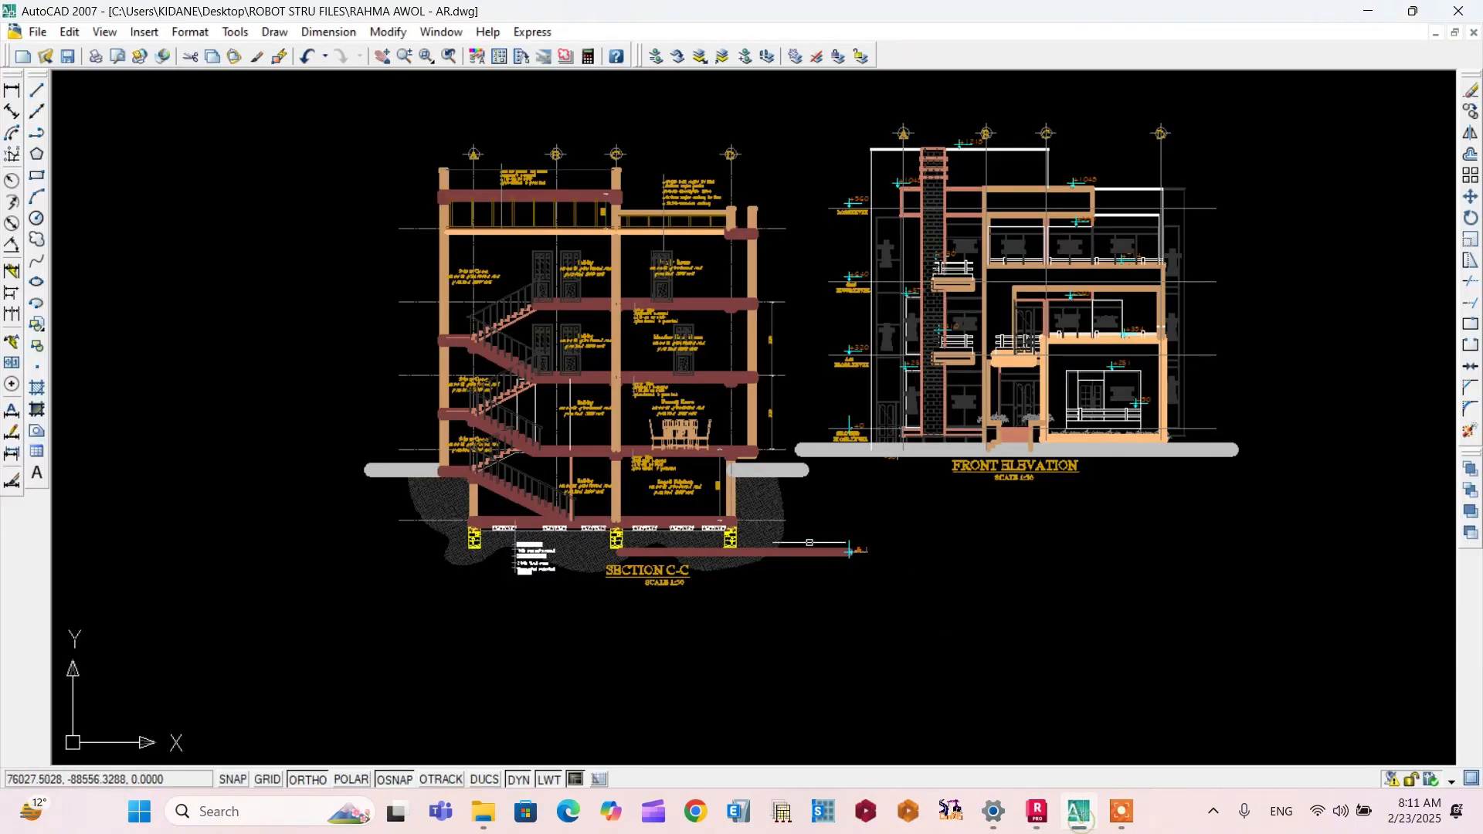
pyautogui.scroll(-2, 772, 502)
pyautogui.scroll(5, 773, 502)
pyautogui.scroll(1, 848, 284)
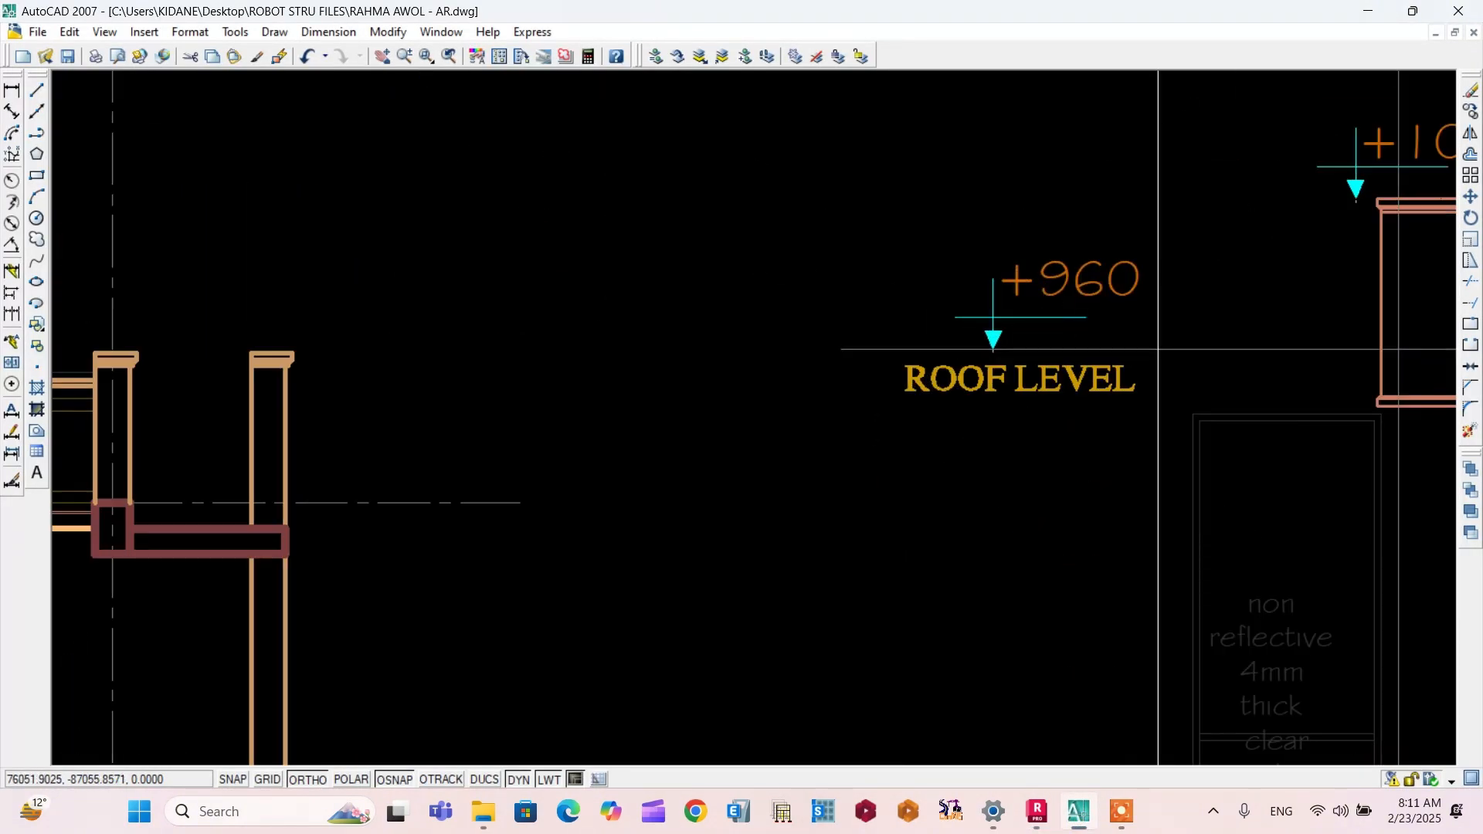
pyautogui.scroll(-6, 848, 283)
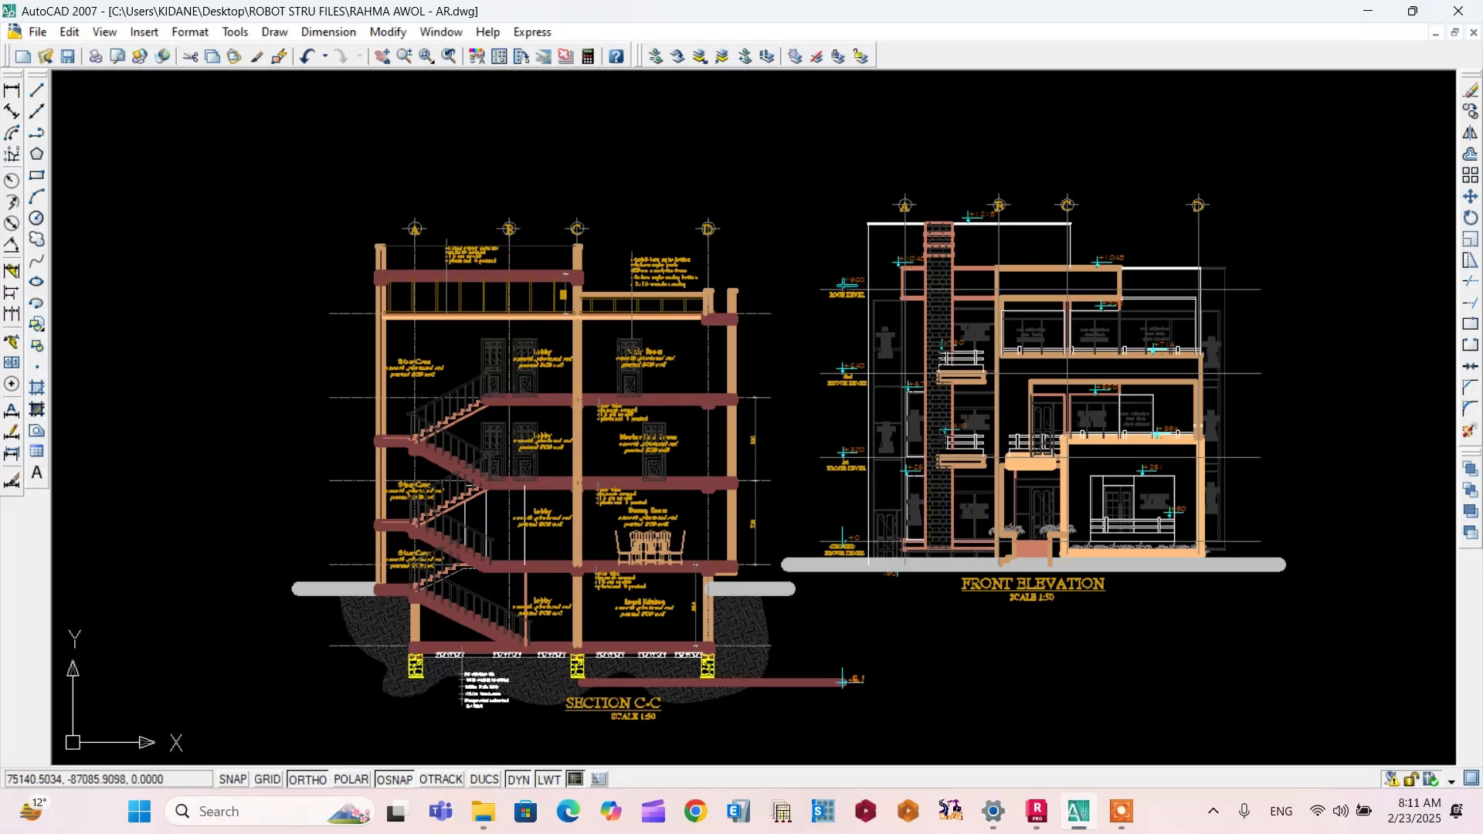
pyautogui.scroll(5, 440, 285)
pyautogui.scroll(-12, 487, 263)
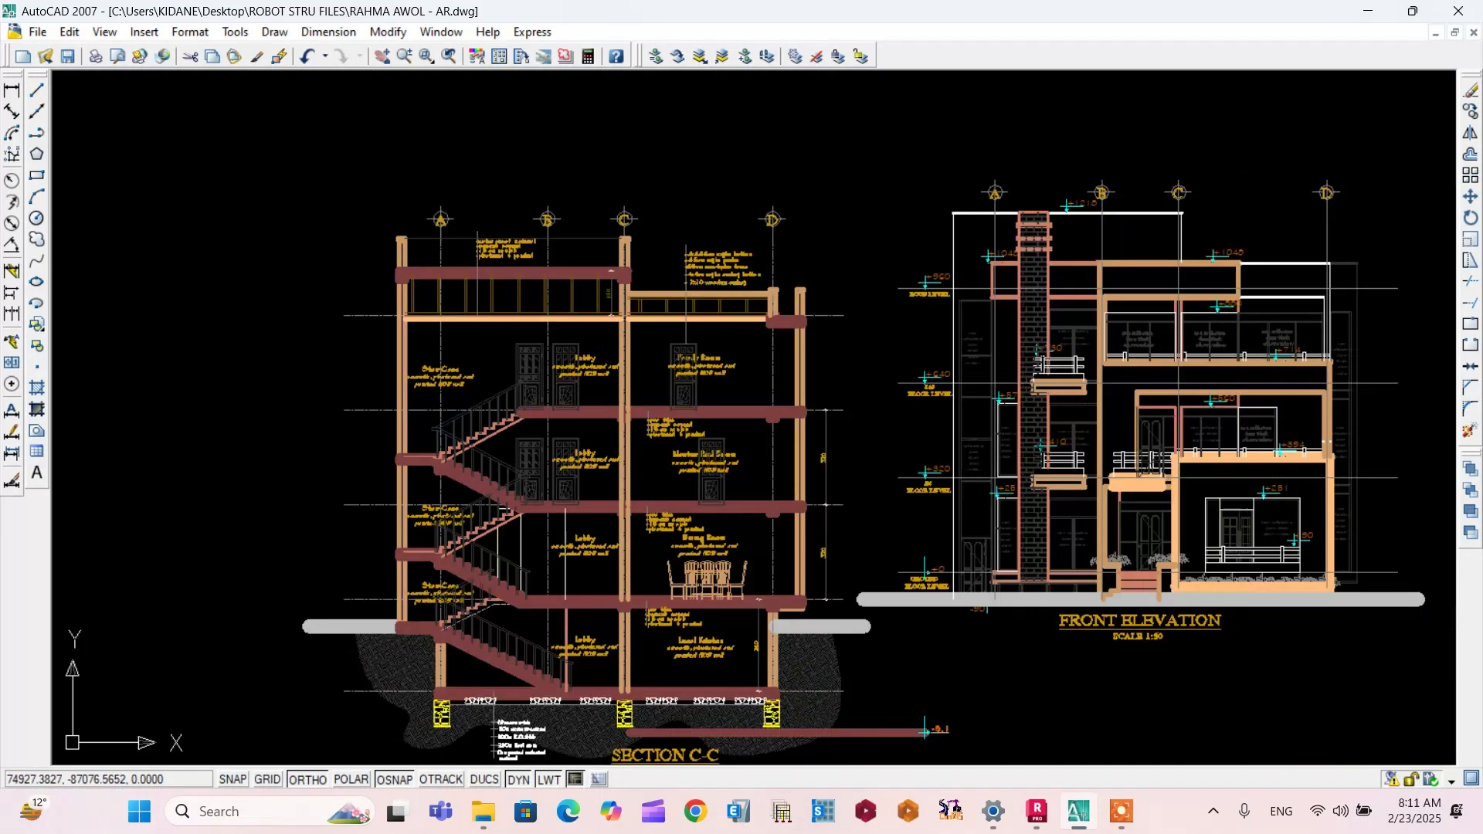
pyautogui.scroll(11, 988, 298)
pyautogui.scroll(5, 849, 336)
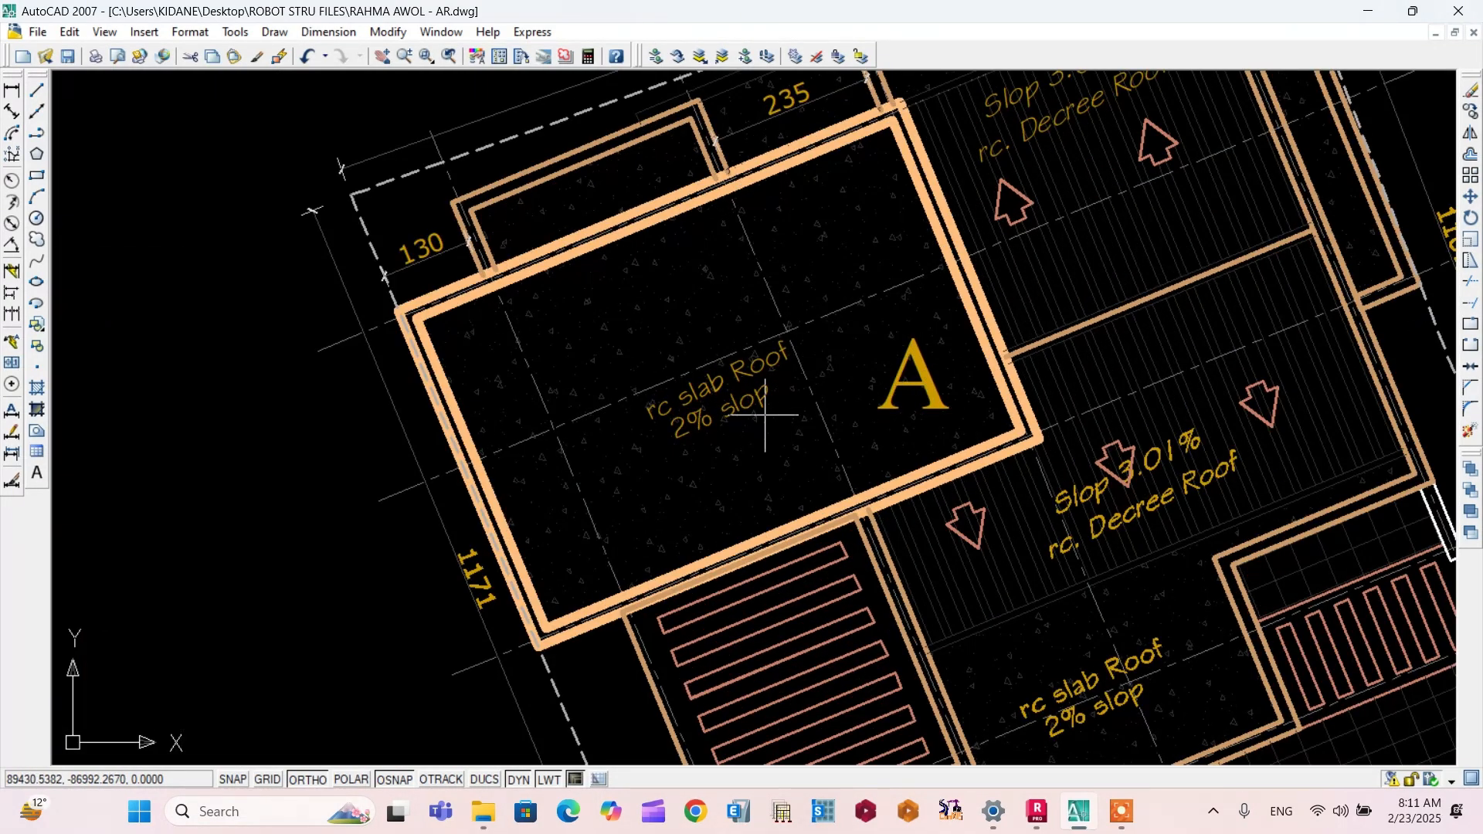
pyautogui.scroll(-10, 773, 417)
pyautogui.scroll(-4, 816, 311)
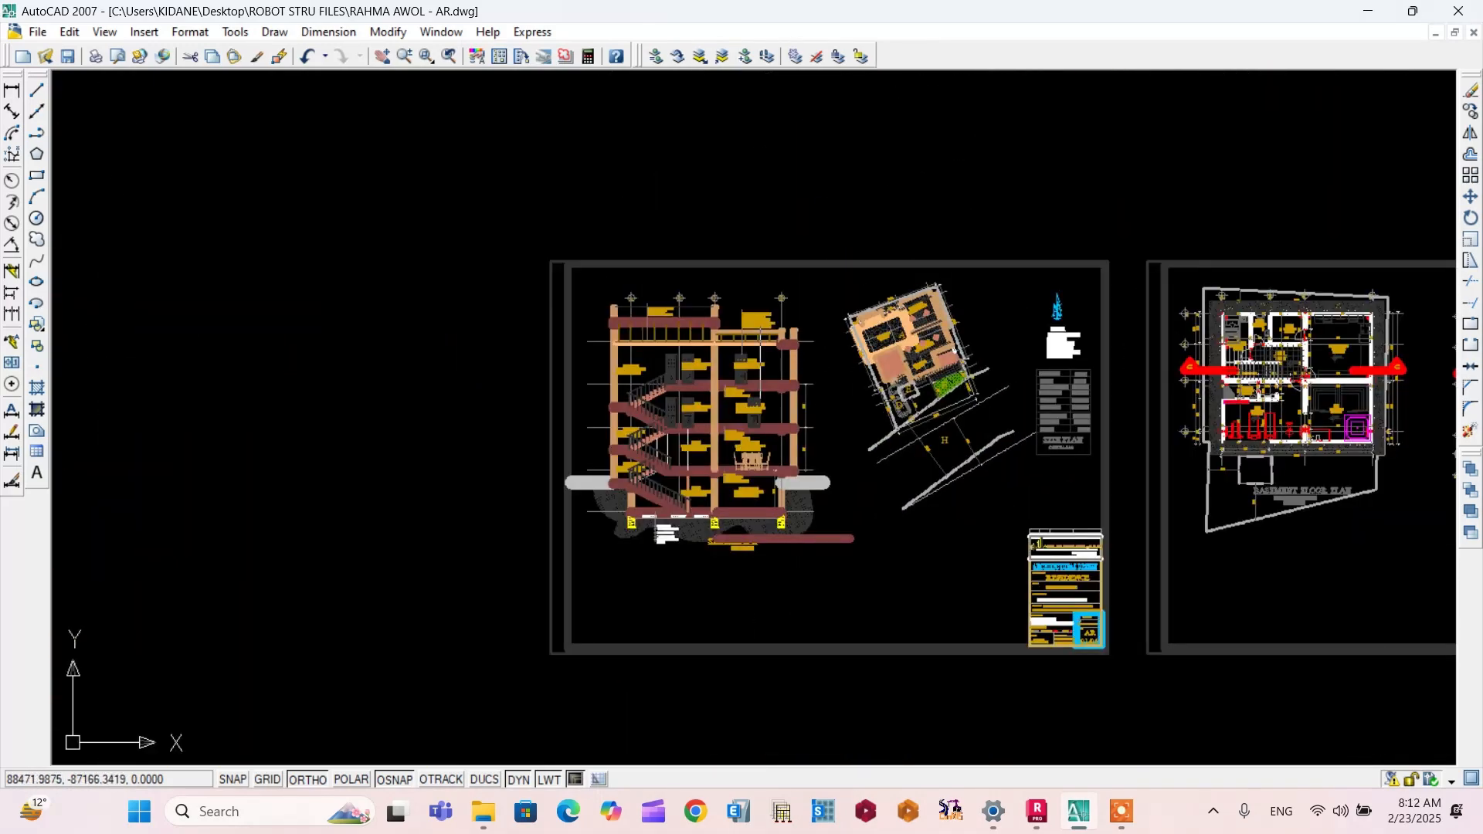
pyautogui.scroll(8, 816, 312)
pyautogui.scroll(-5, 816, 312)
pyautogui.hotkey('alt', 'Tab')
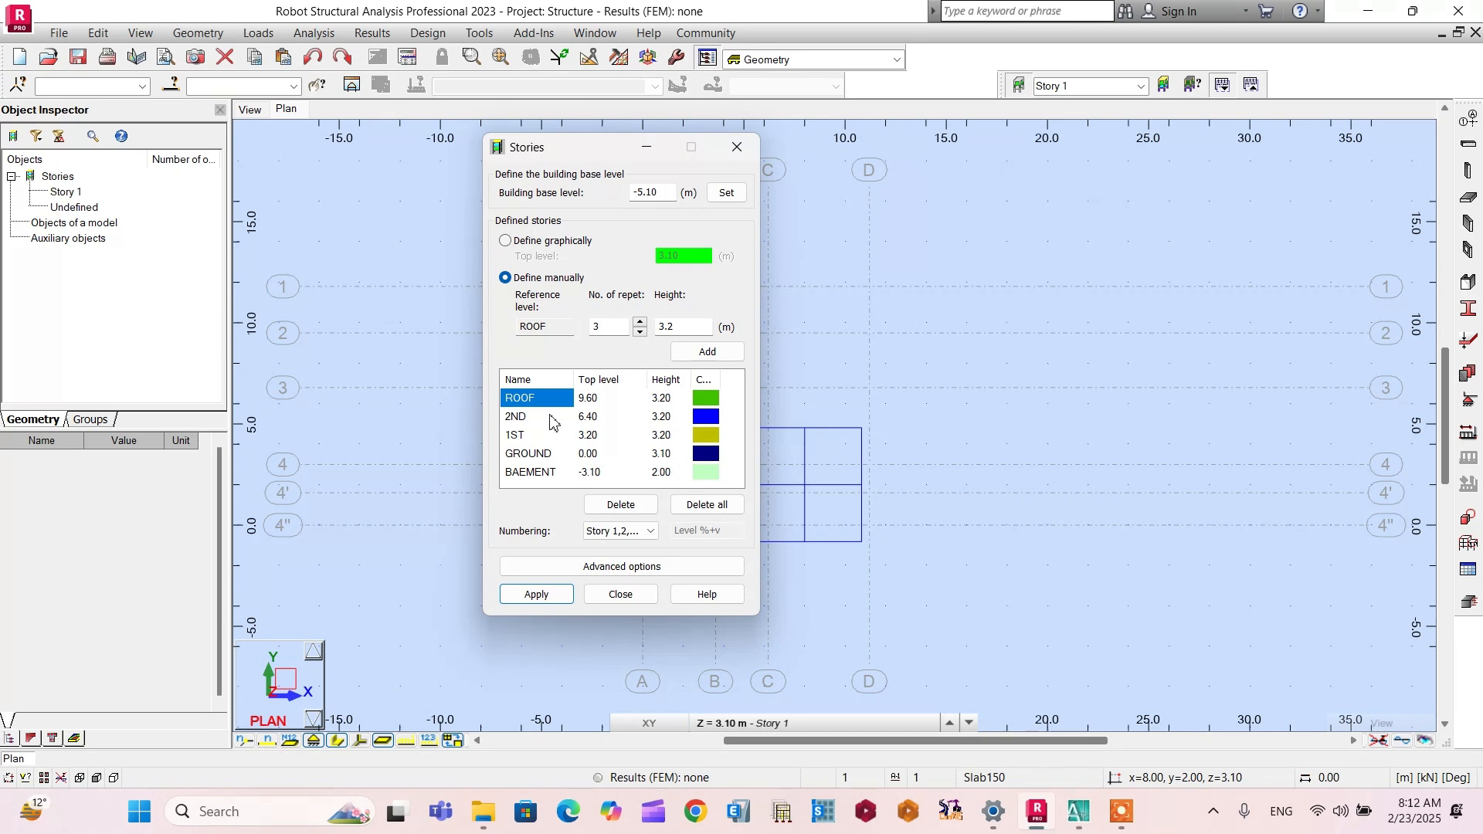
# Step: Add one story with a height of 1.5 m above the ROOF story
pyautogui.click(678, 327)
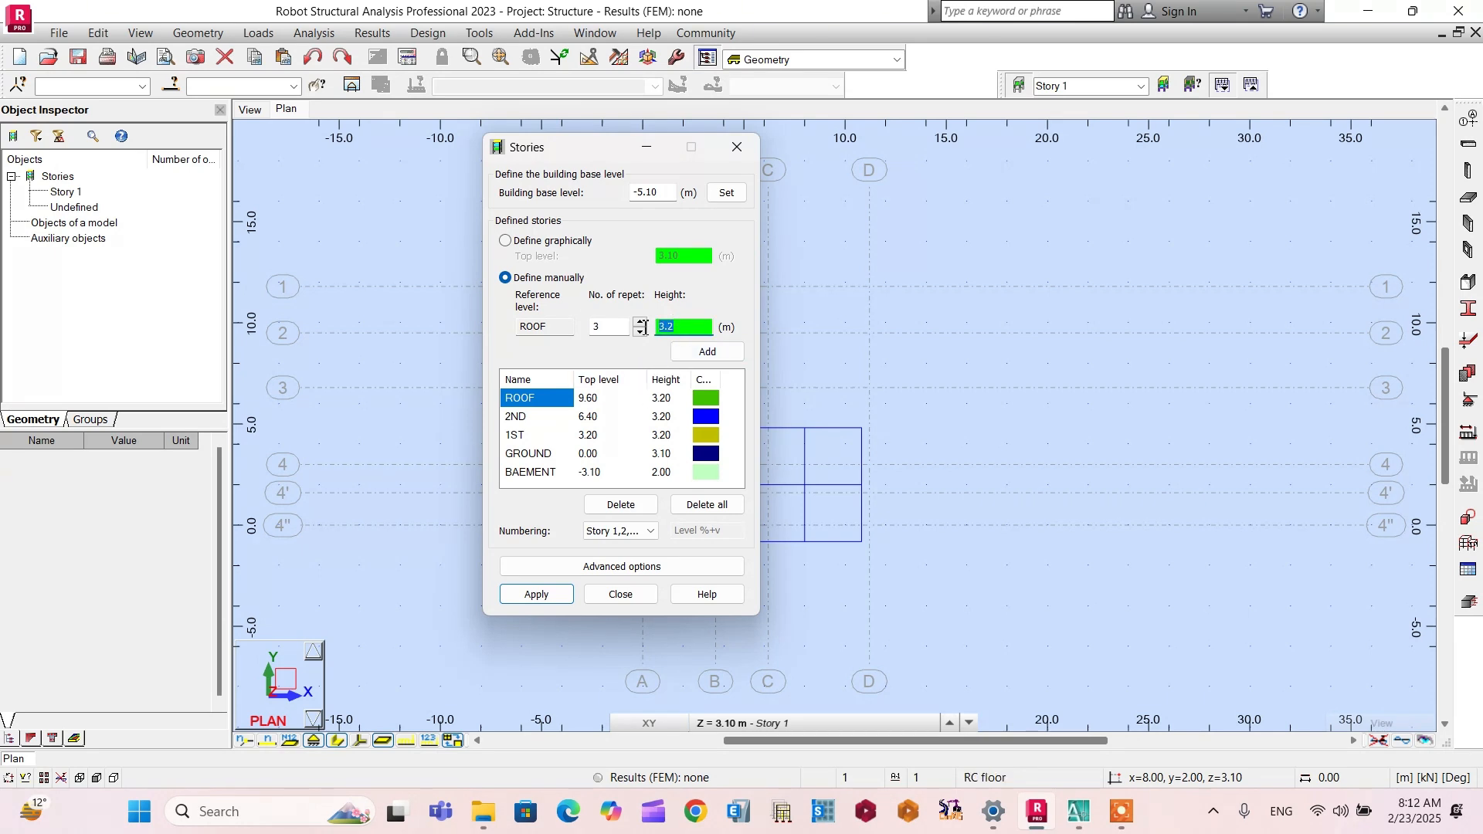
pyautogui.write('1')
pyautogui.click(640, 333)
pyautogui.click(640, 333)
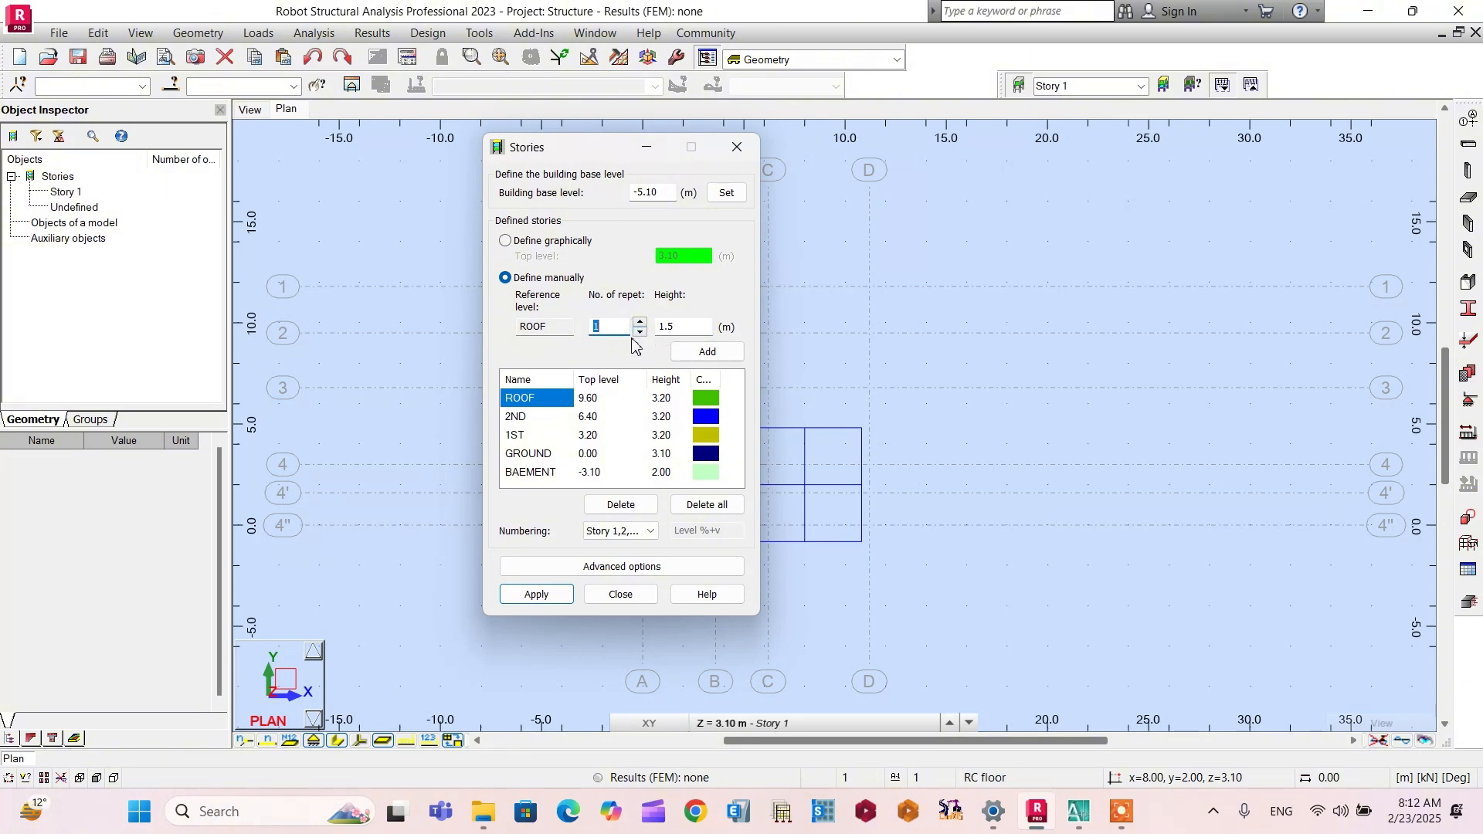
pyautogui.click(708, 351)
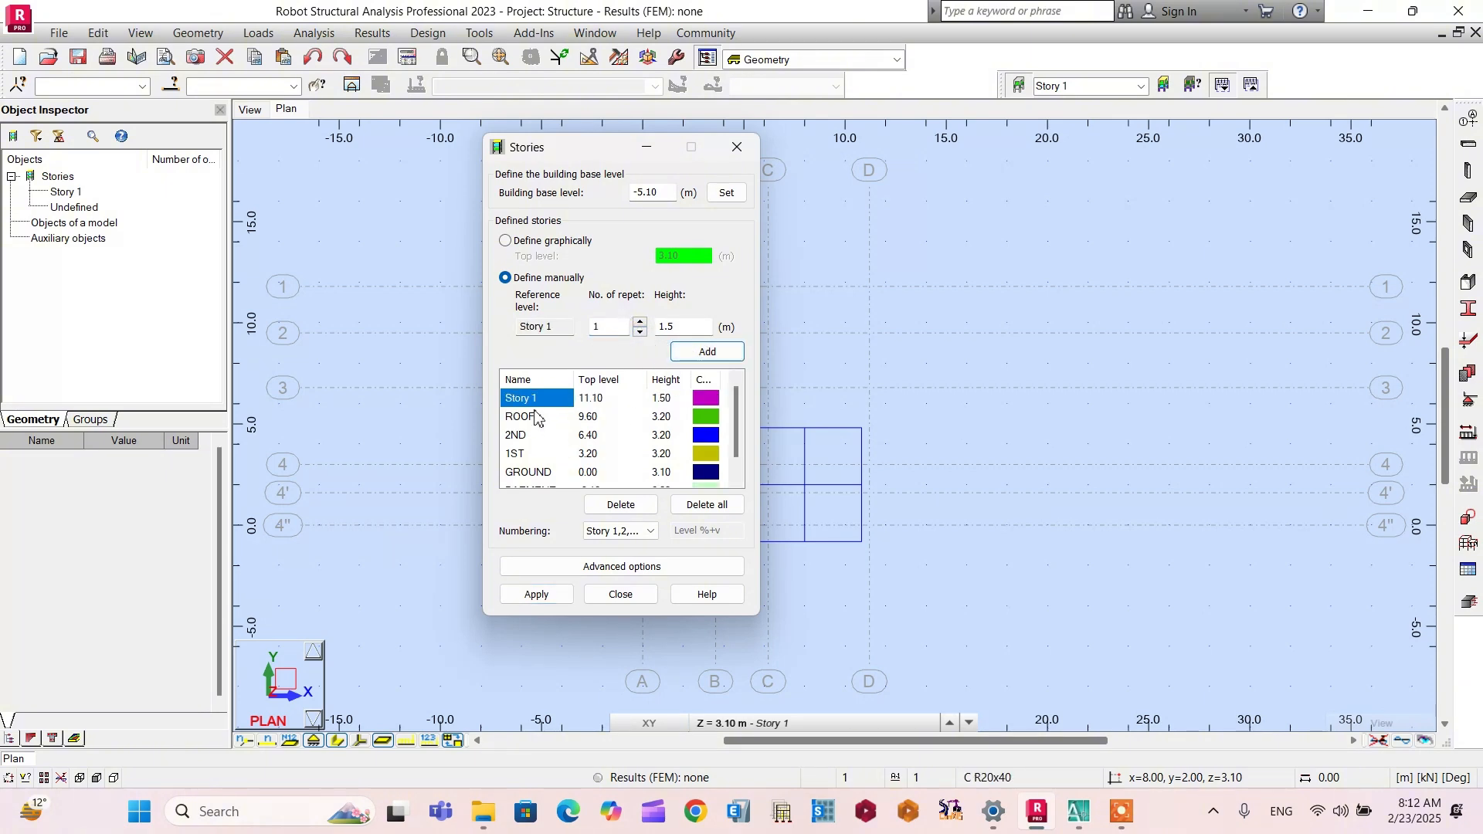
# Step: Rename the topmost story as WT, apply the story definitions and close the story settings
pyautogui.click(539, 398)
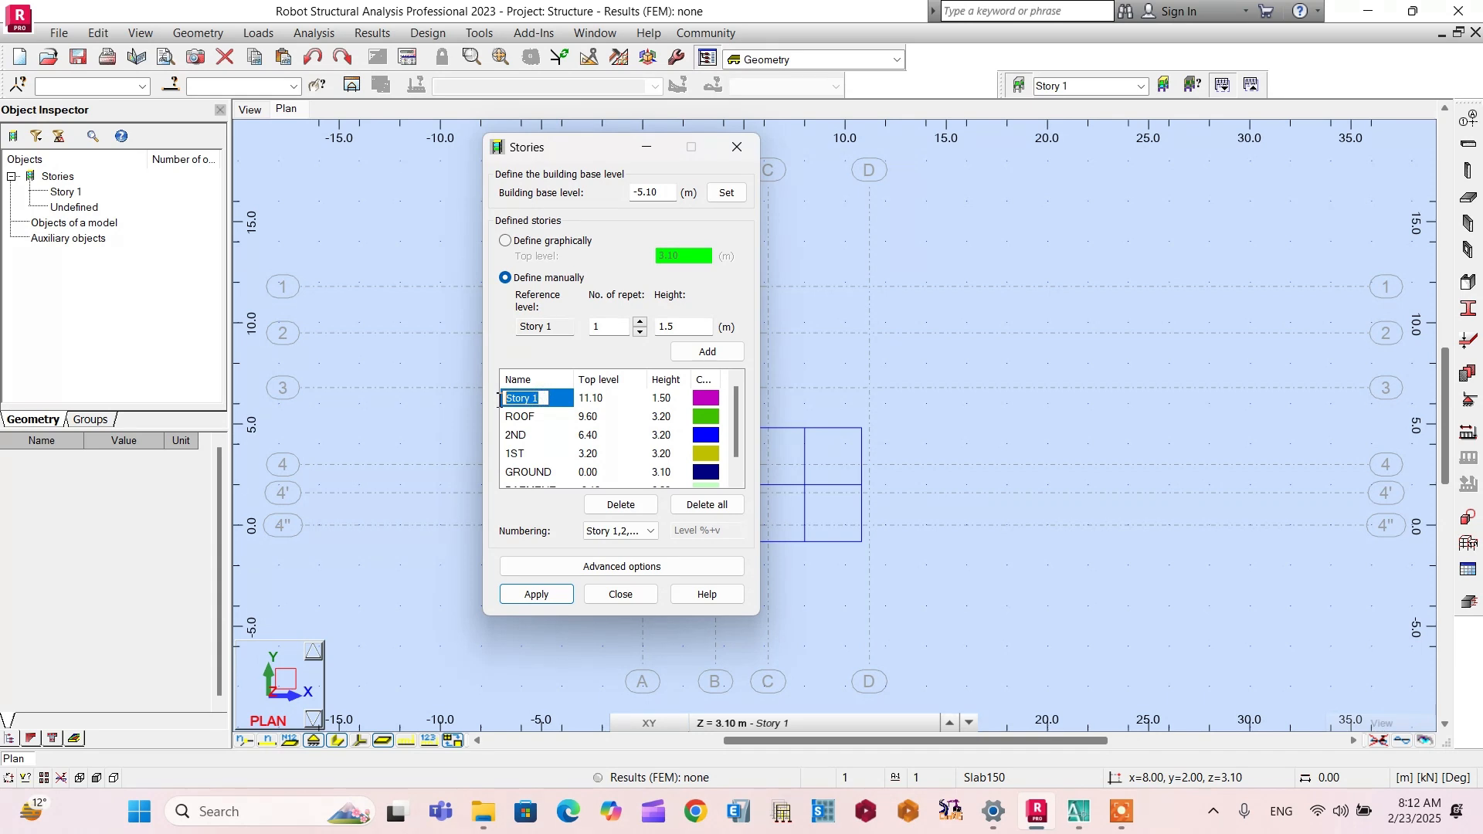
pyautogui.write('WT')
pyautogui.click(541, 595)
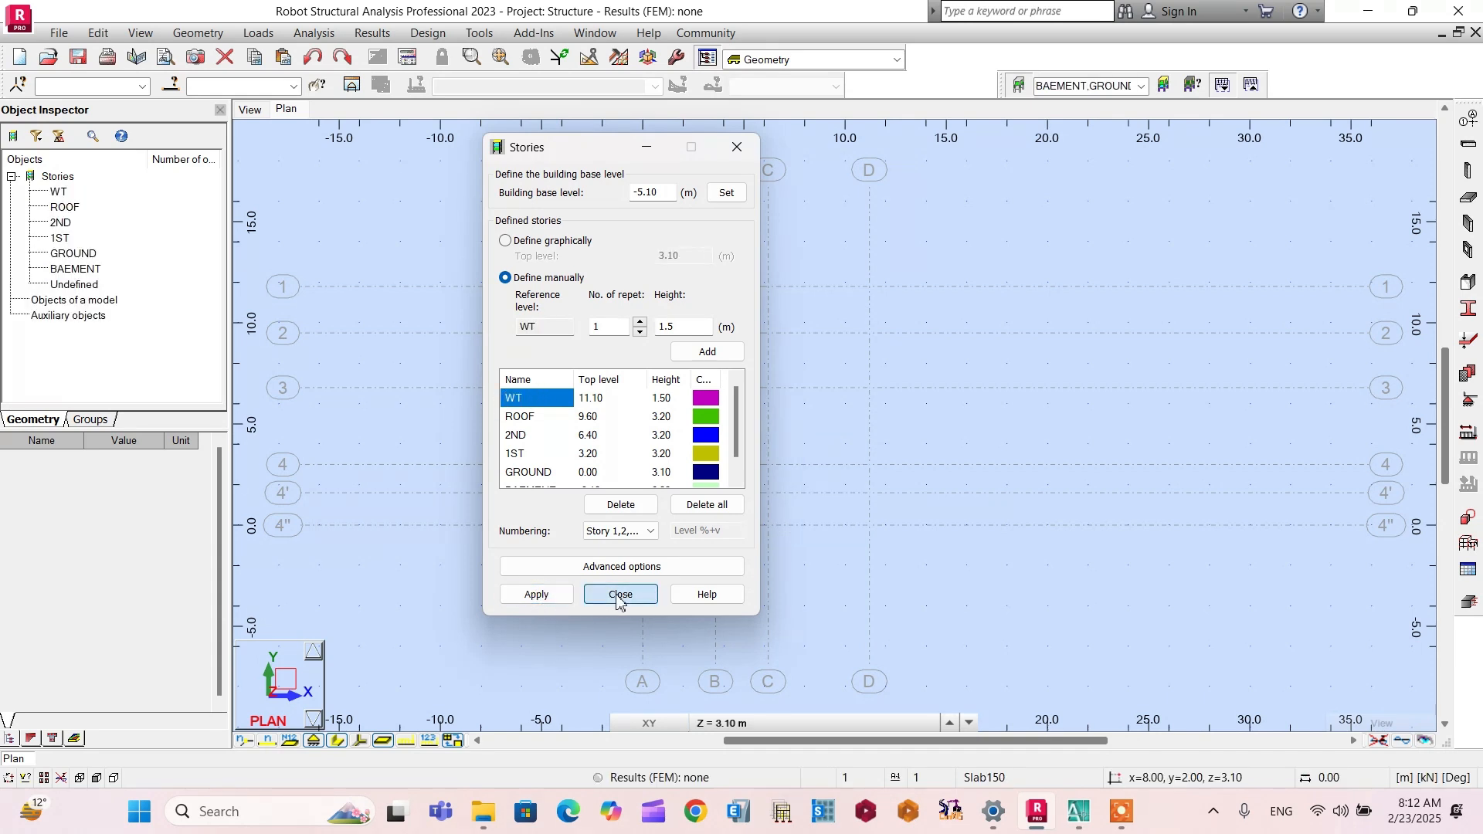
pyautogui.click(645, 593)
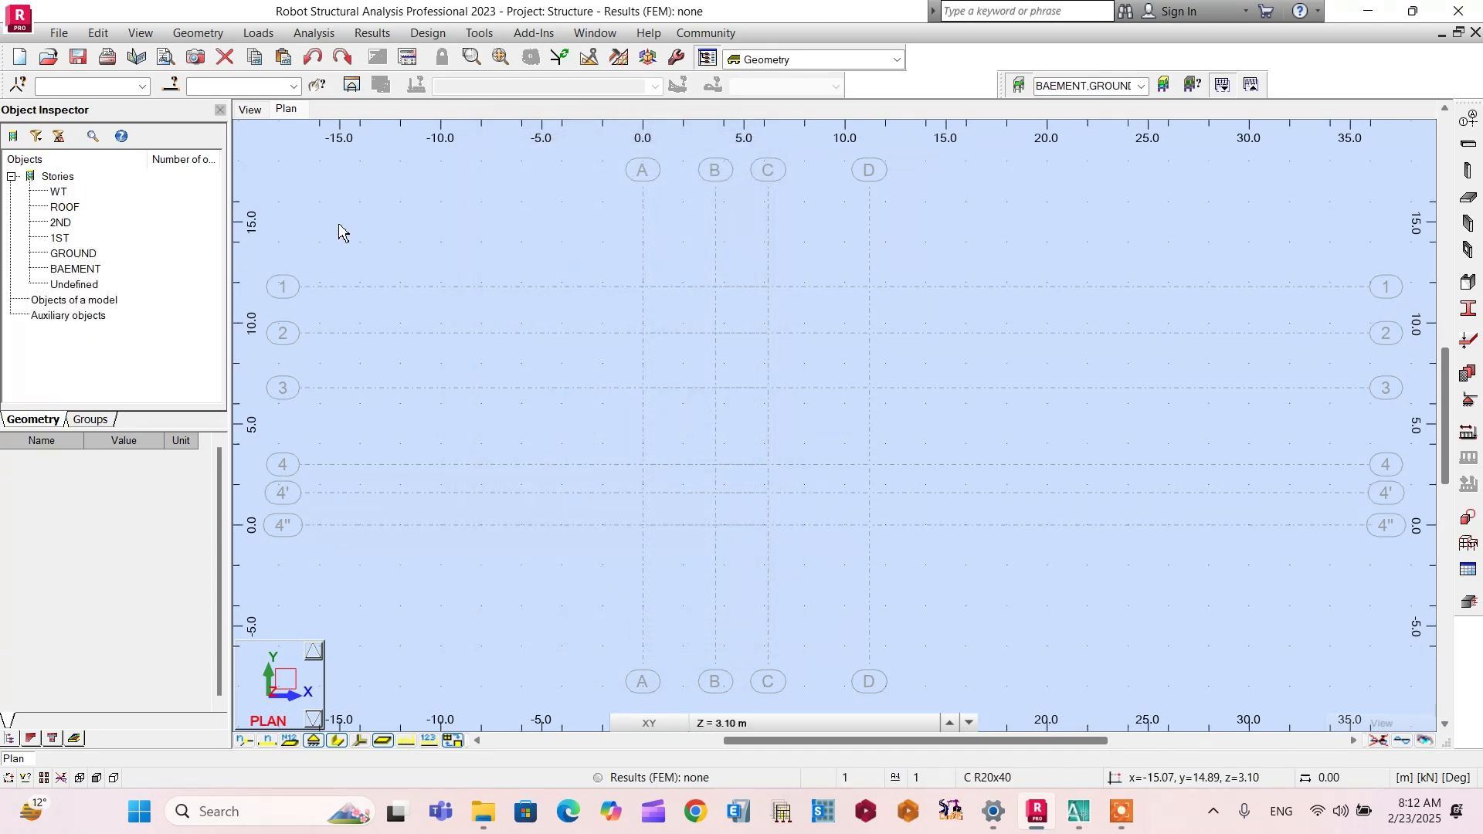
# Step: Show the model in 3D and rotate it to inspect the axes and story levels
pyautogui.click(249, 109)
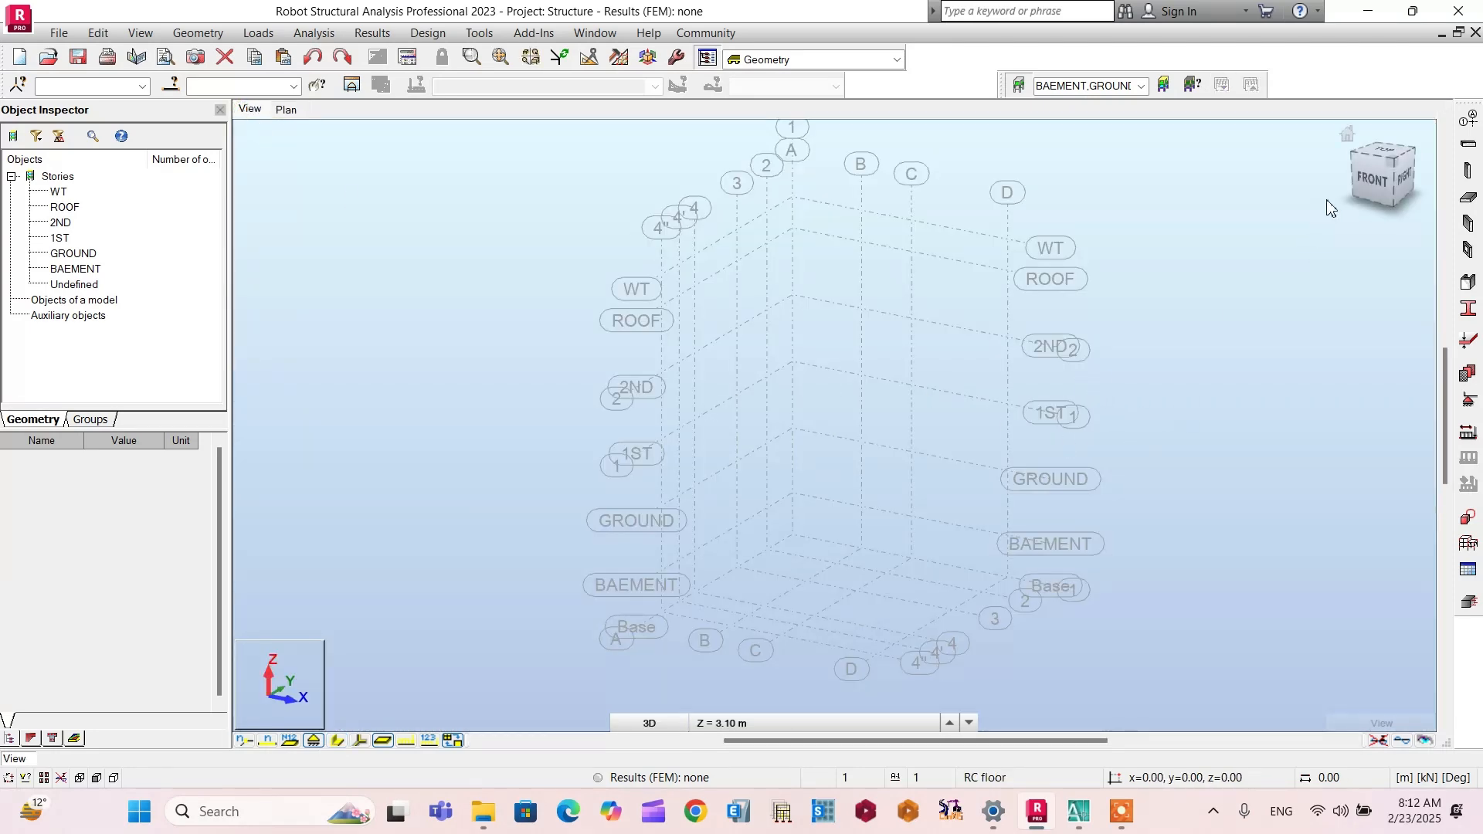
pyautogui.click(1372, 161)
pyautogui.moveTo(1372, 160); pyautogui.dragTo(1342, 128)
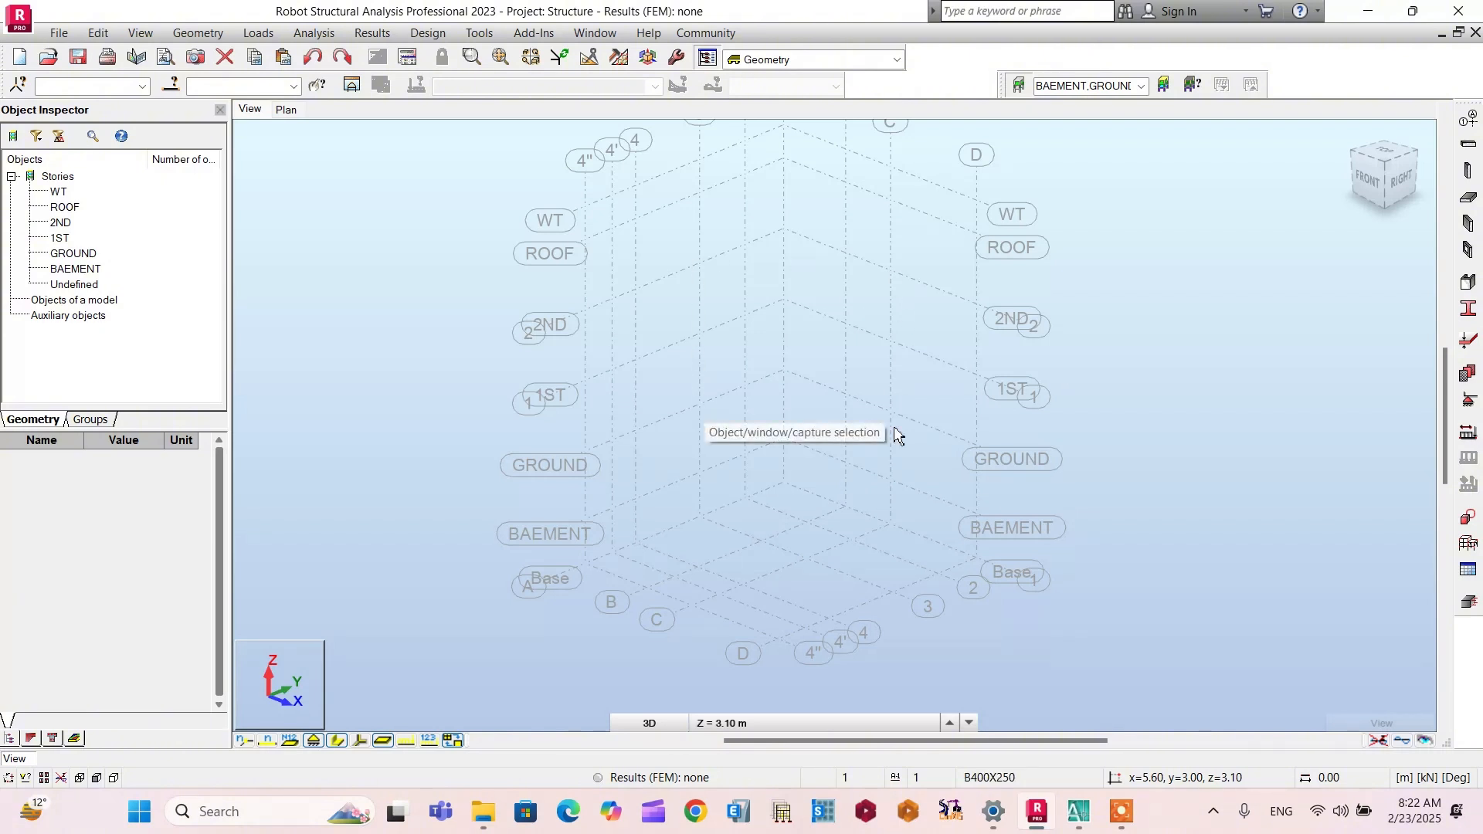
# Step: Switch to AutoCAD to examine the column positions on the basement, ground and first floor plans, and return to Robot Structural Analysis
pyautogui.click(1081, 812)
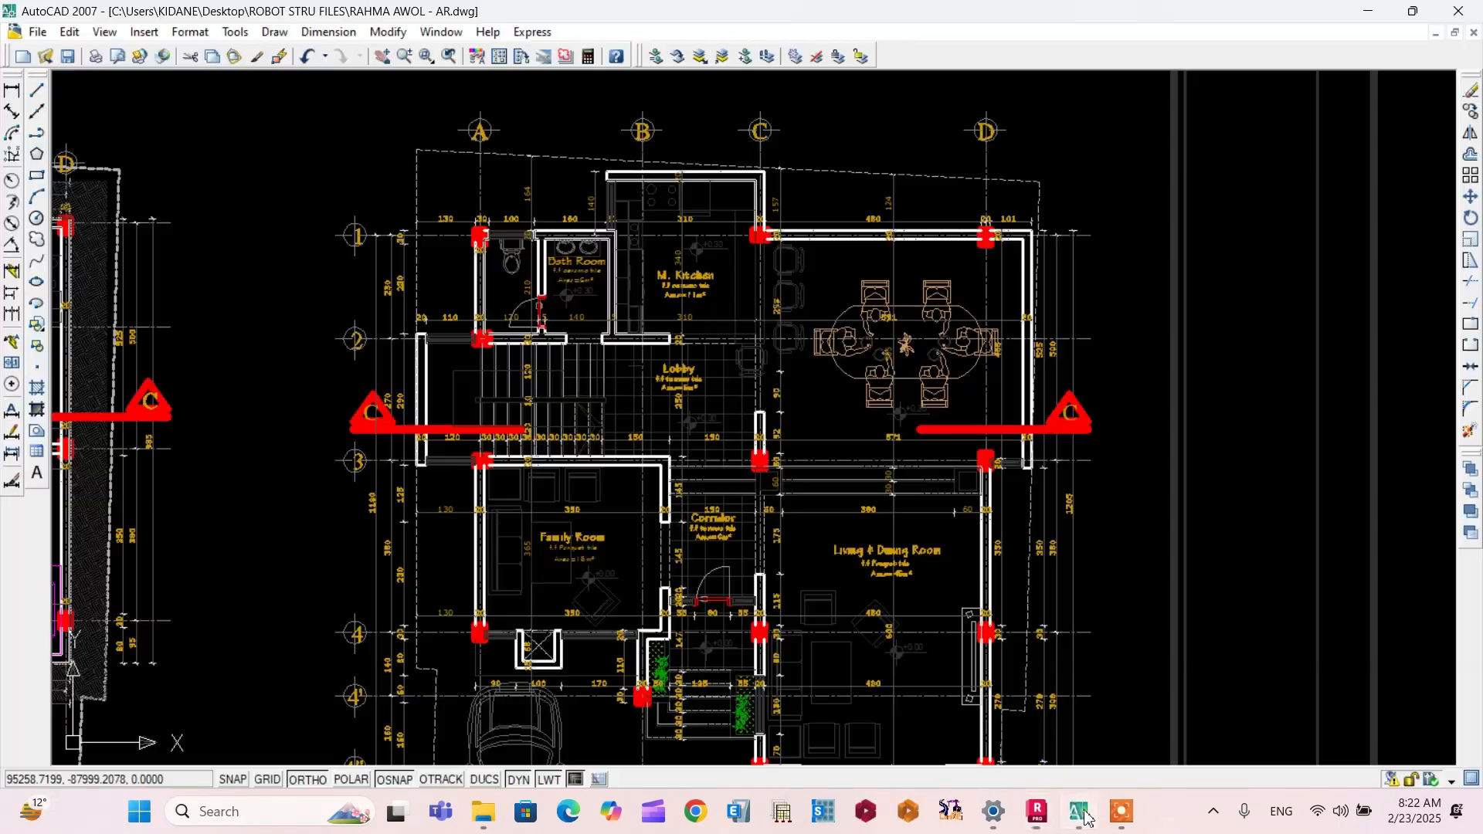
pyautogui.scroll(-4, 641, 315)
pyautogui.scroll(3, 622, 316)
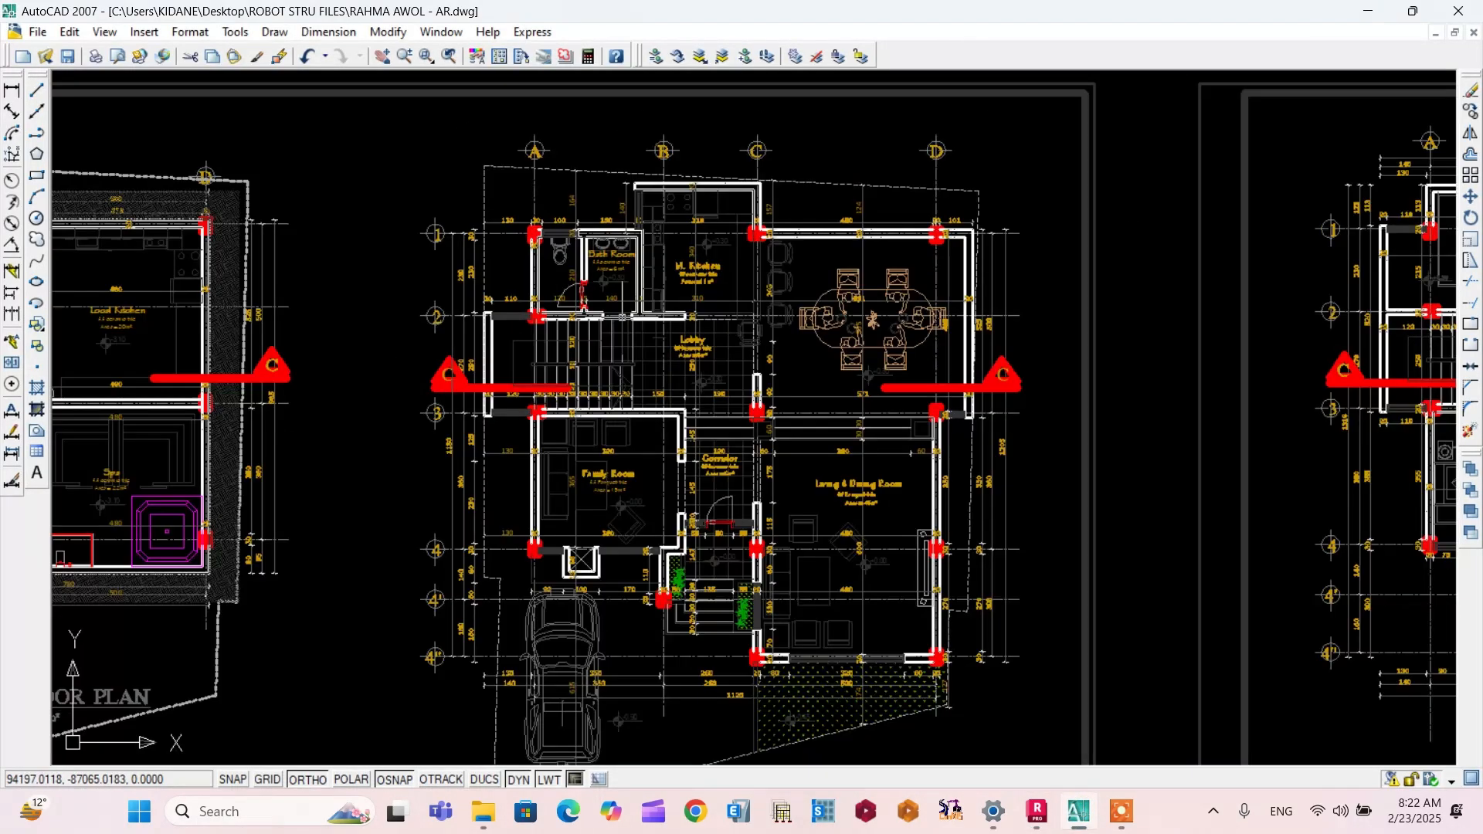
pyautogui.scroll(-4, 766, 402)
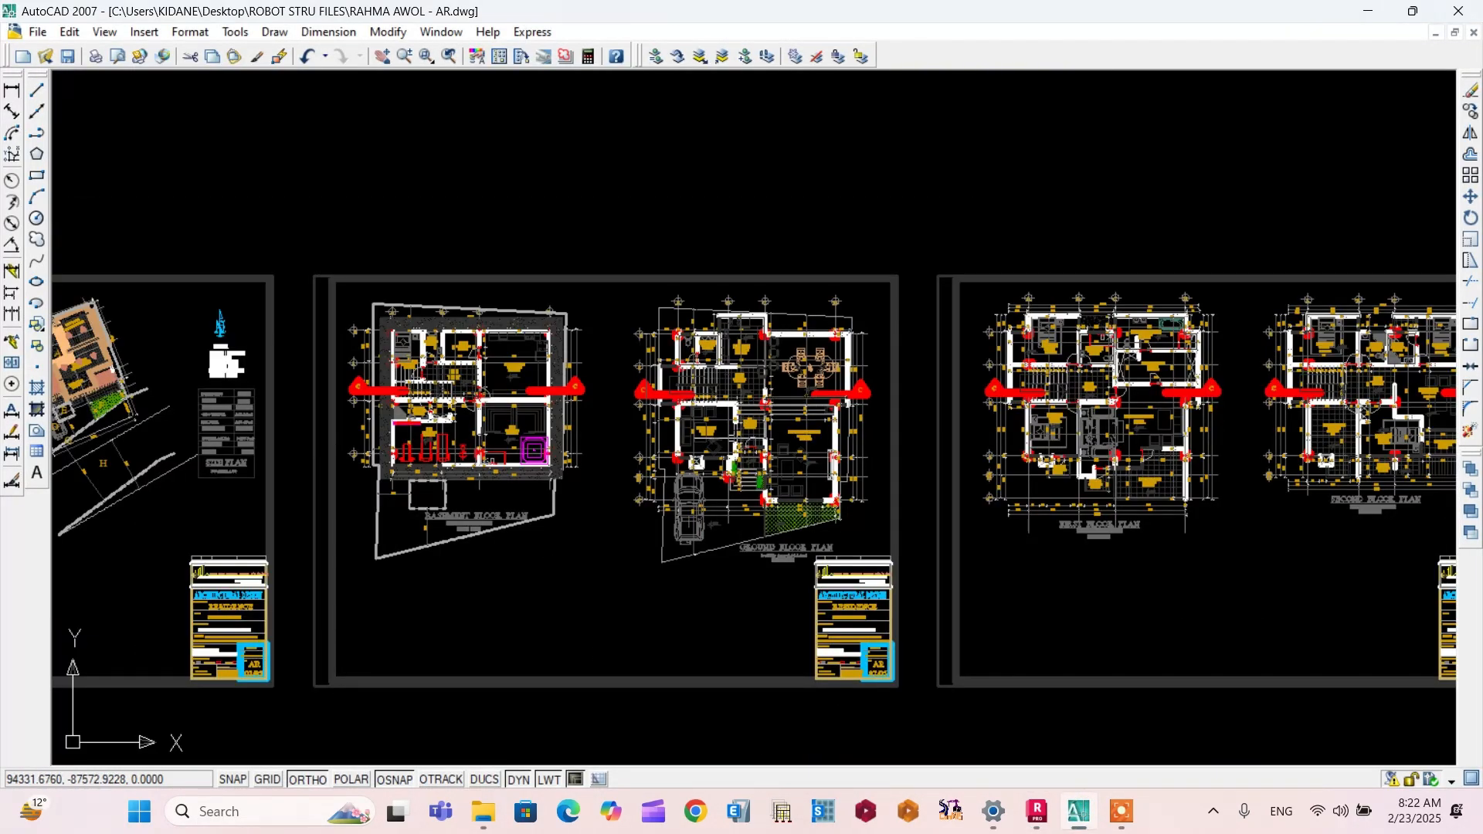
pyautogui.scroll(3, 463, 386)
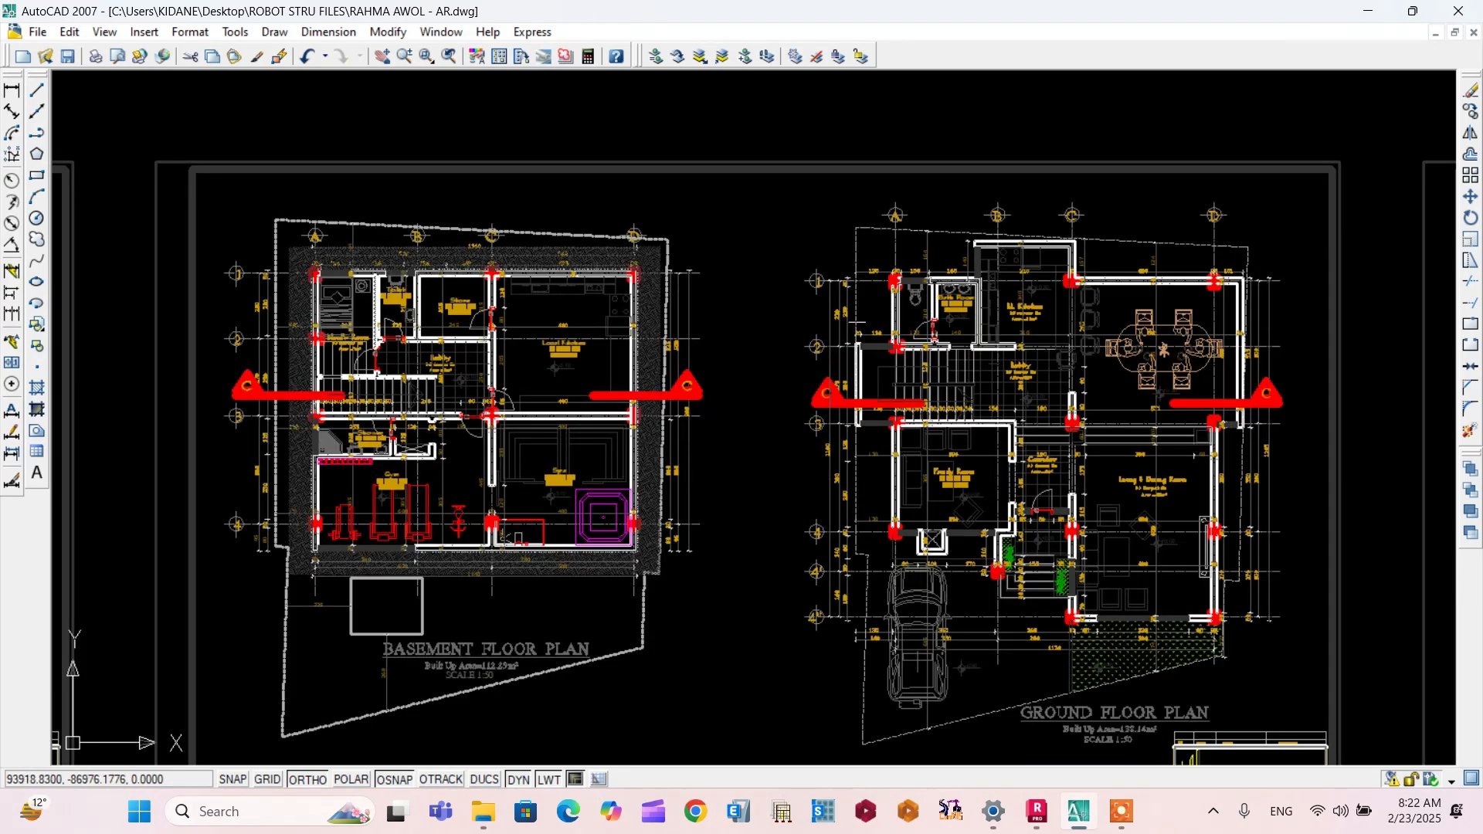
pyautogui.scroll(1, 951, 287)
pyautogui.scroll(-1, 1004, 302)
pyautogui.scroll(3, 407, 305)
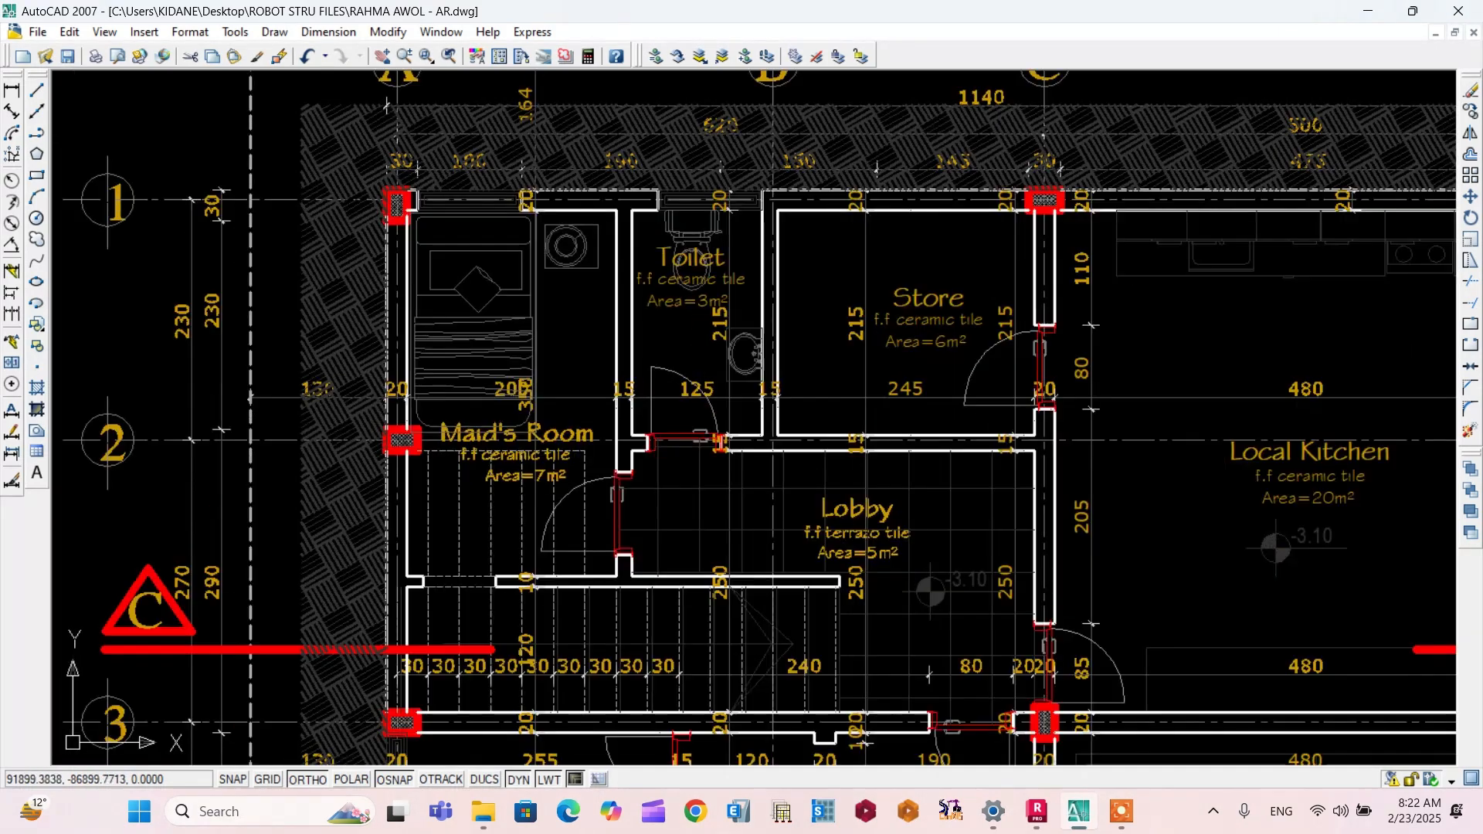
pyautogui.scroll(-6, 375, 282)
pyautogui.scroll(3, 927, 502)
pyautogui.scroll(-2, 830, 421)
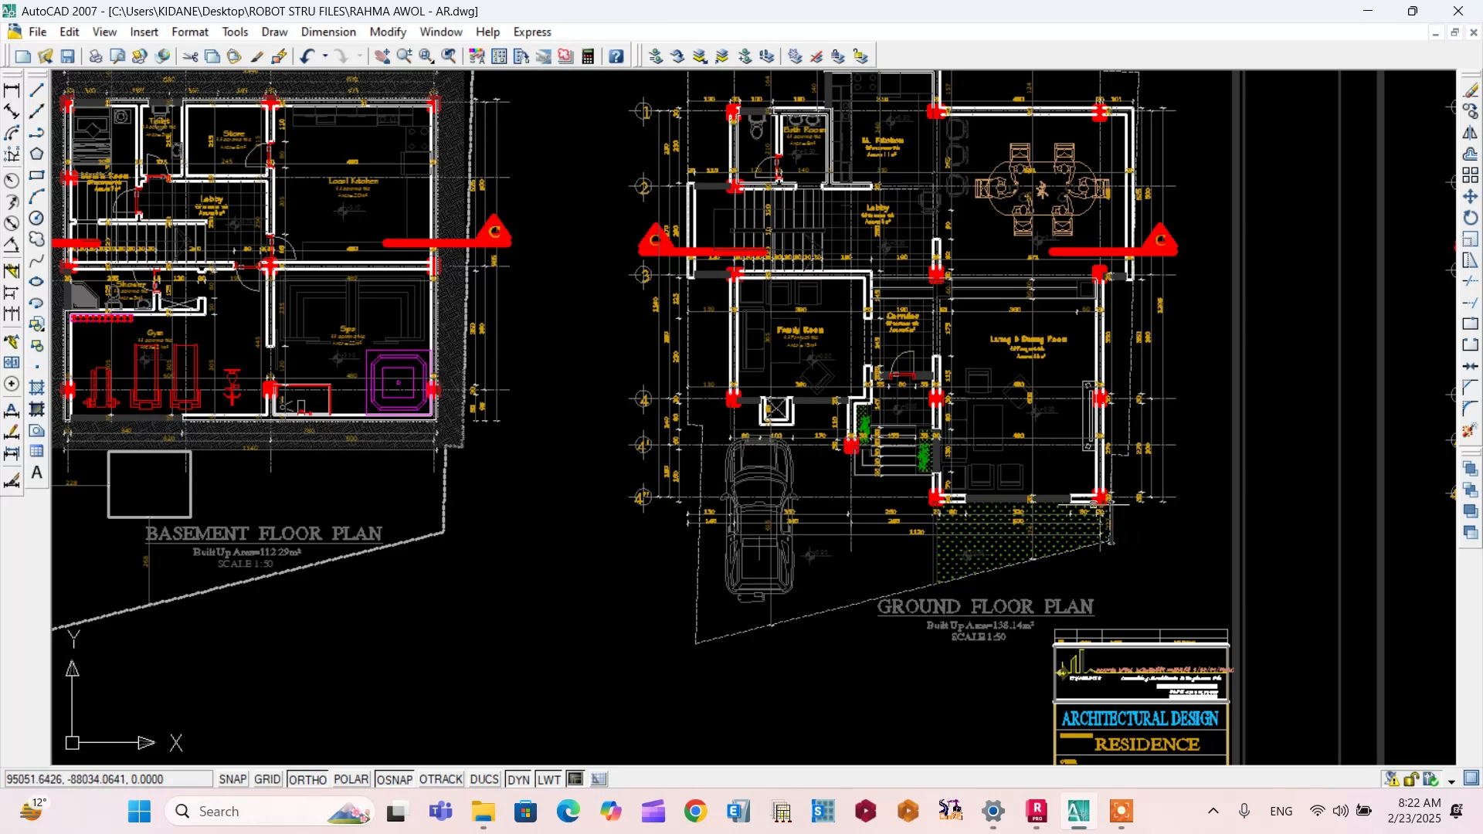
pyautogui.scroll(-2, 923, 471)
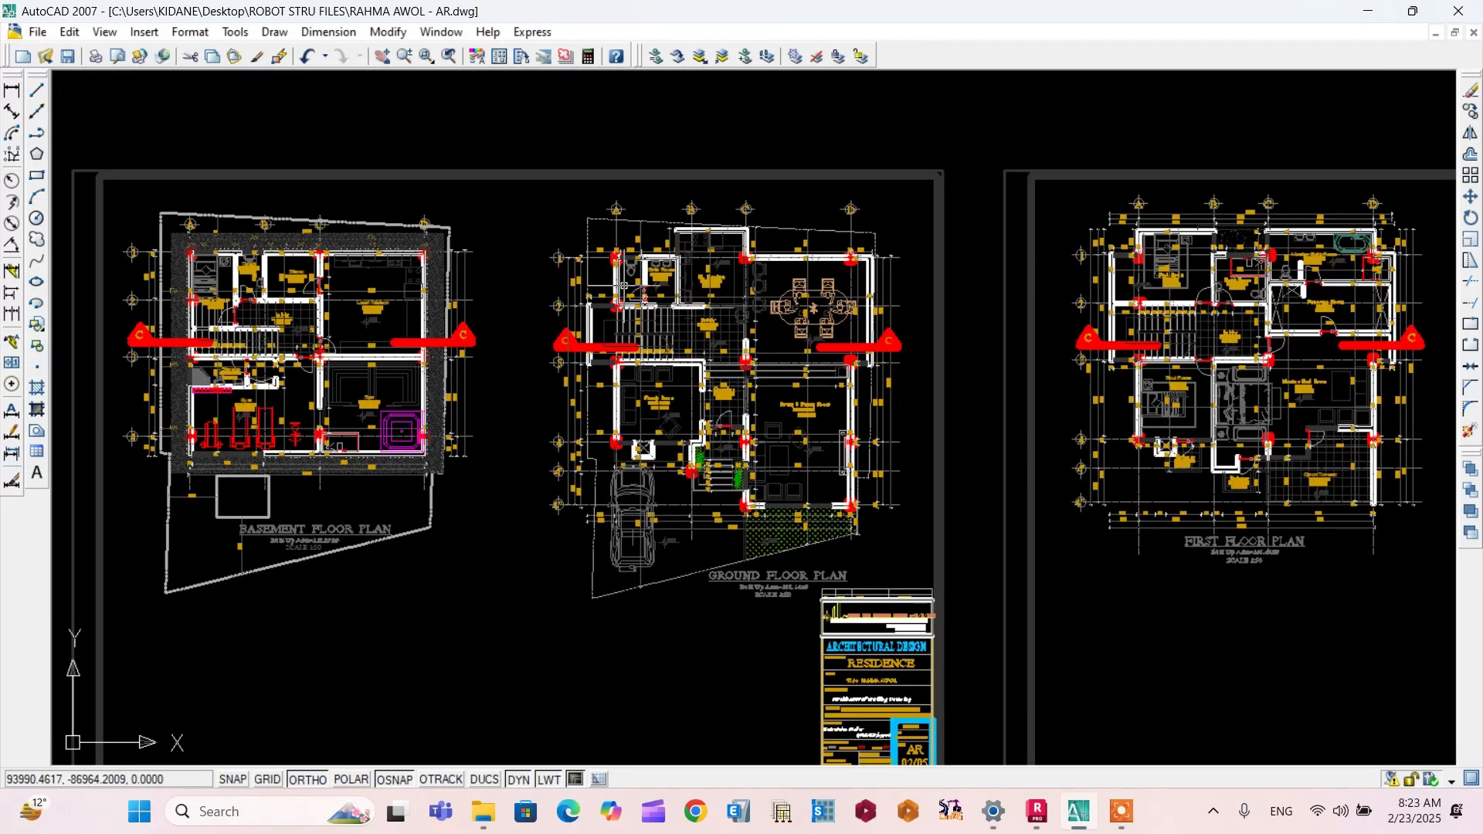
pyautogui.scroll(4, 724, 419)
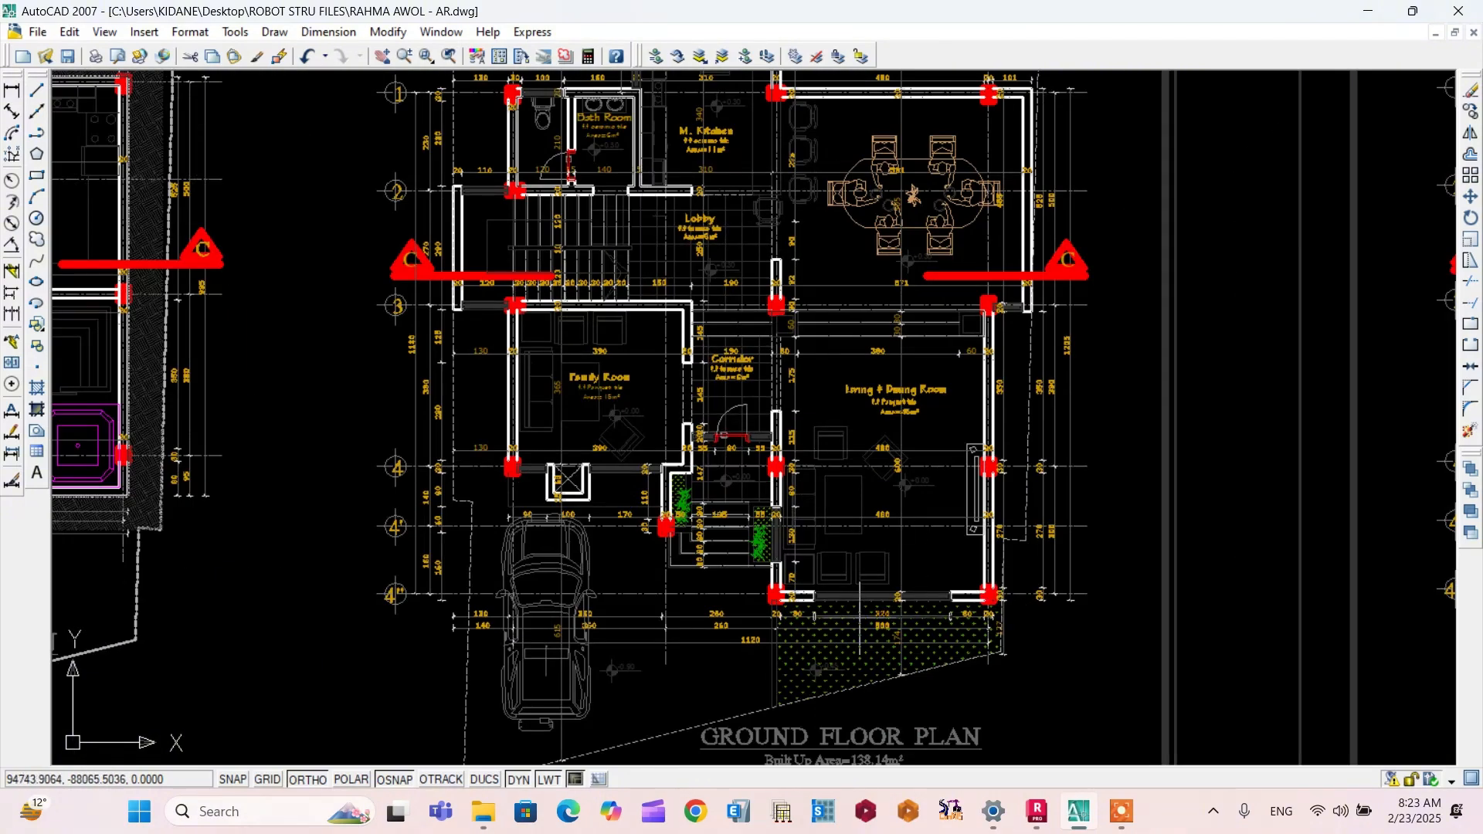
pyautogui.scroll(-2, 584, 514)
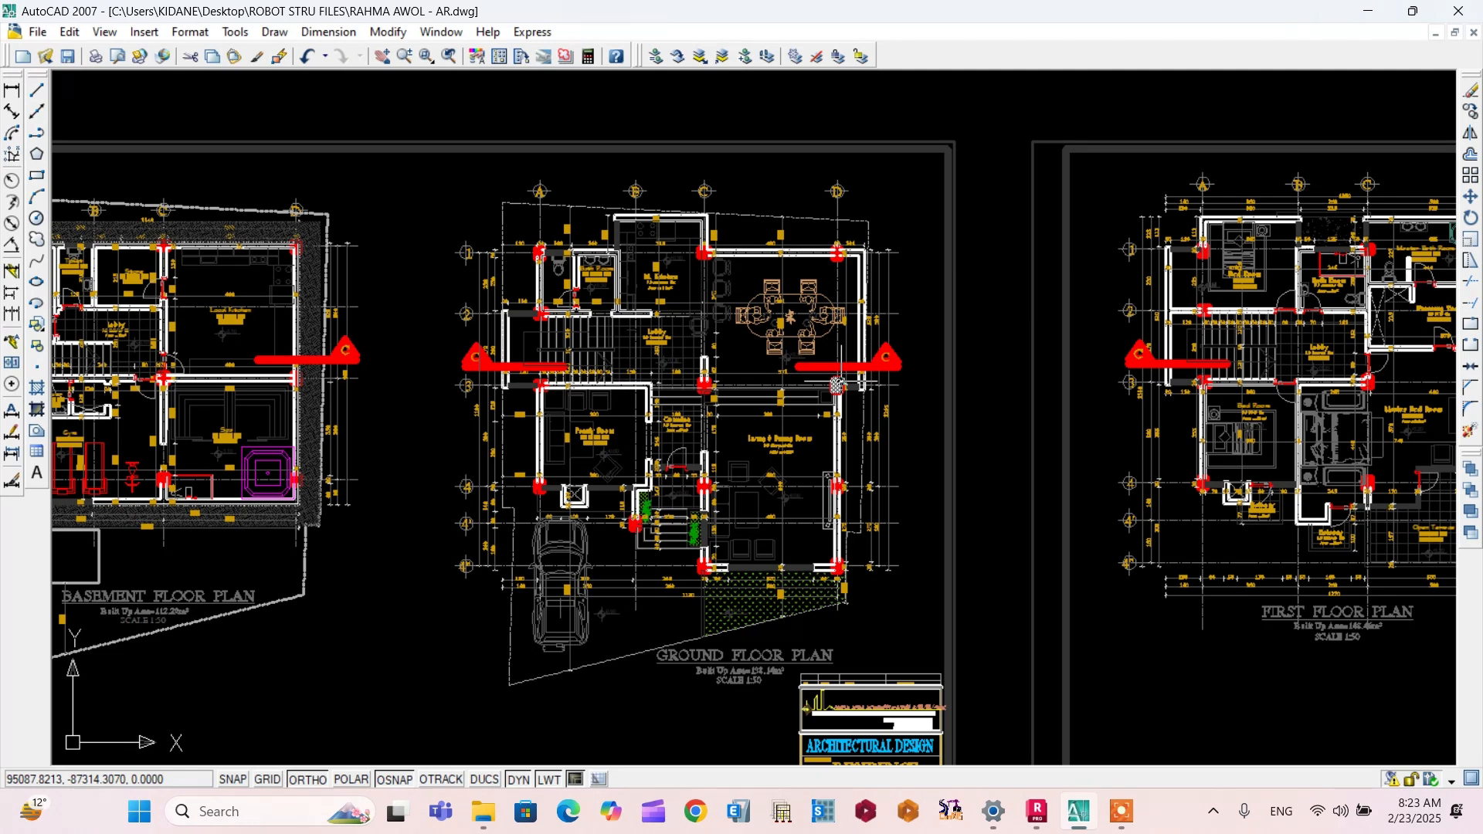
pyautogui.scroll(2, 614, 278)
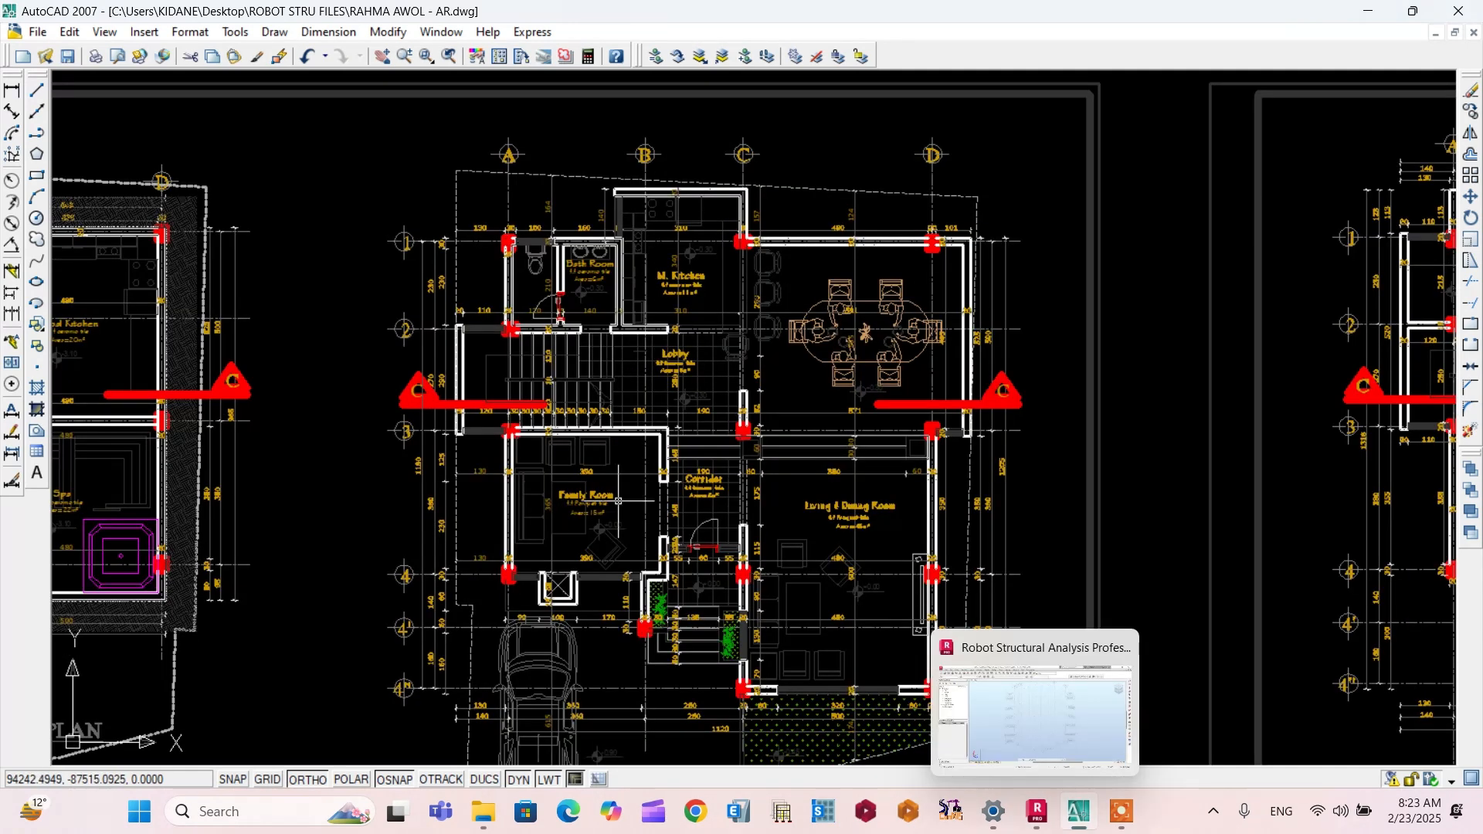
pyautogui.click(1040, 823)
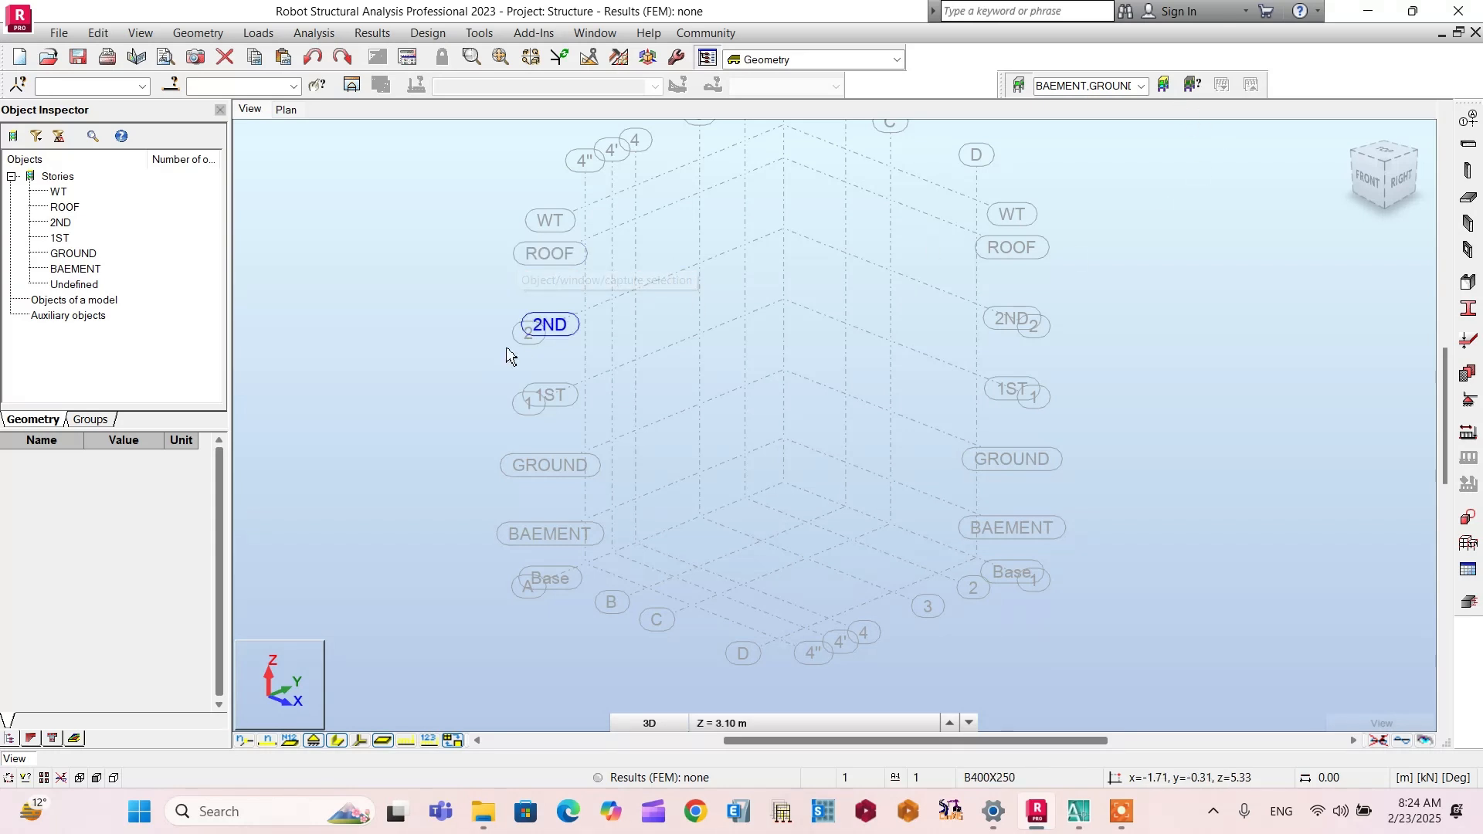
# Step: Display the plan view at the BAEMENT level, -3.10 m
pyautogui.click(751, 726)
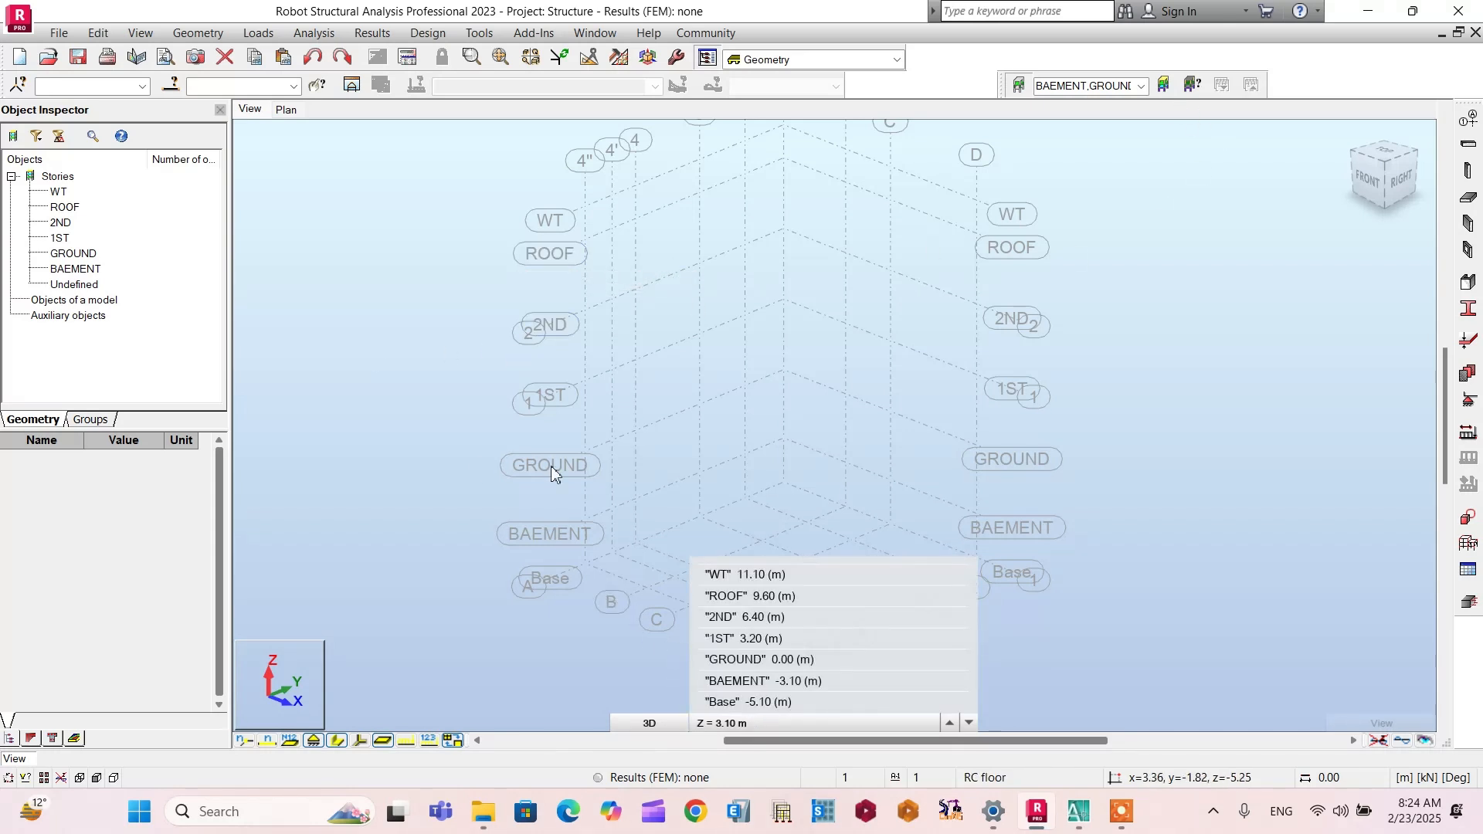
pyautogui.click(286, 109)
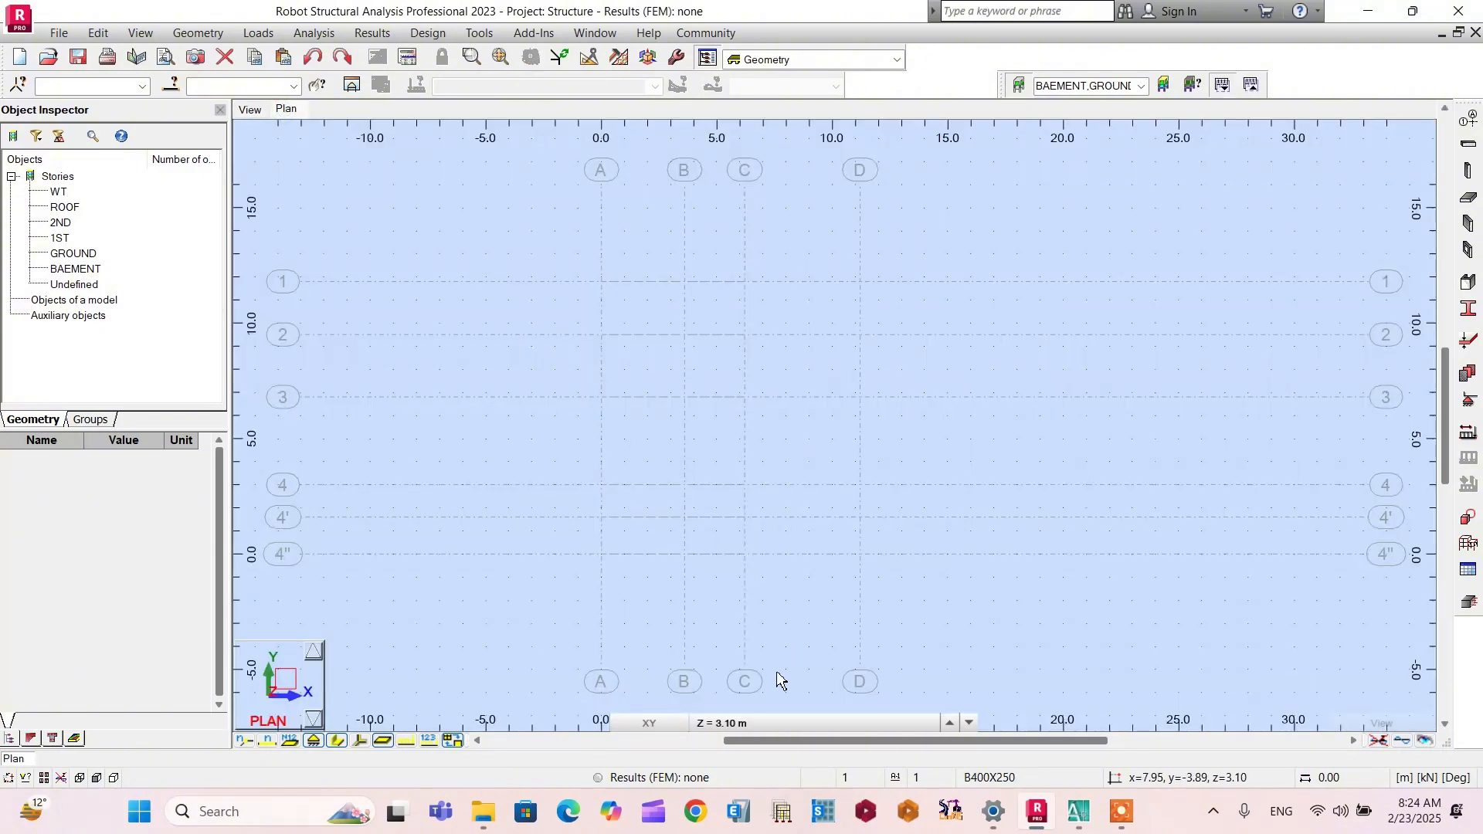
pyautogui.click(760, 725)
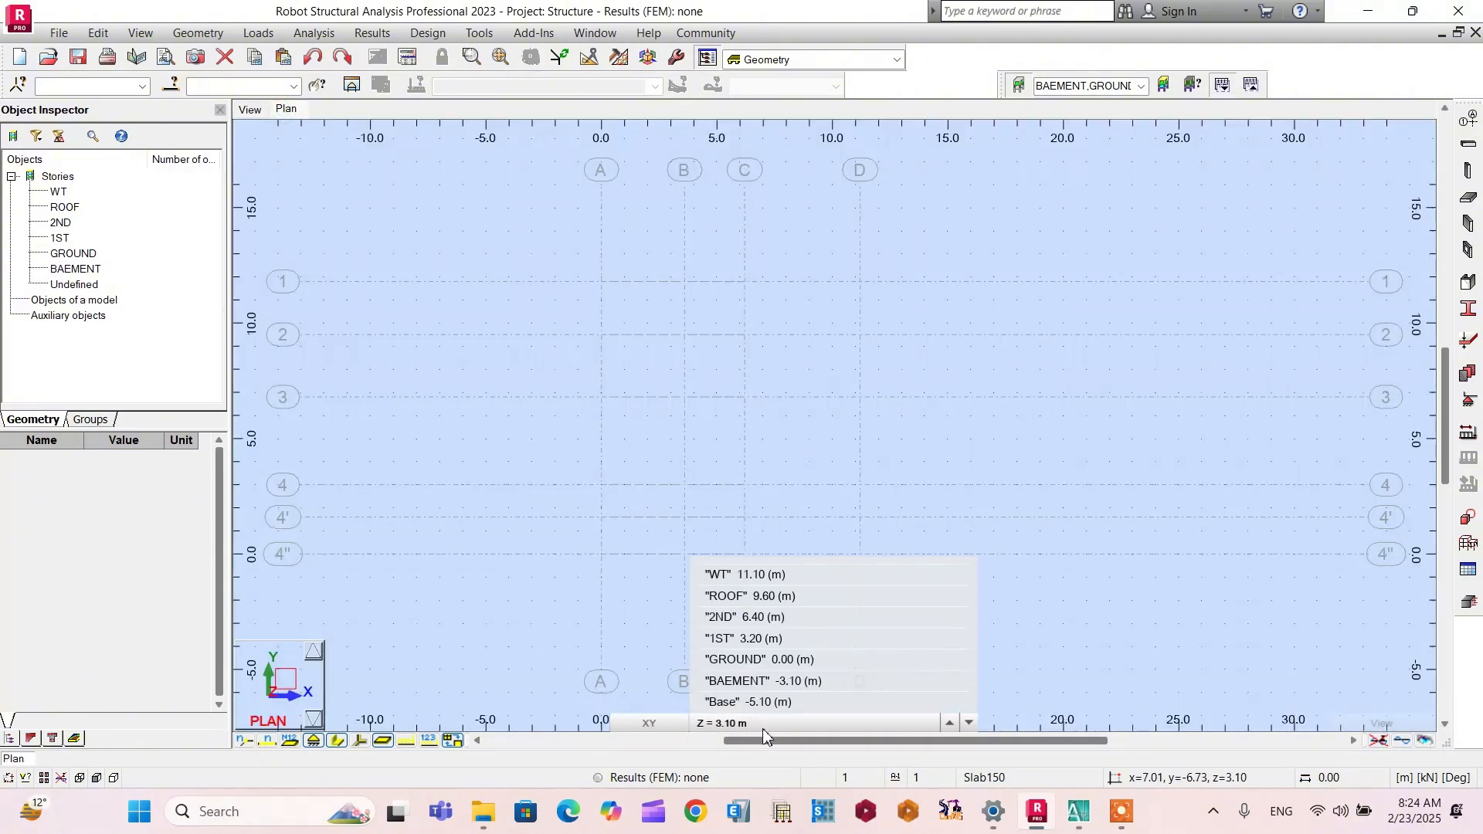
pyautogui.click(725, 682)
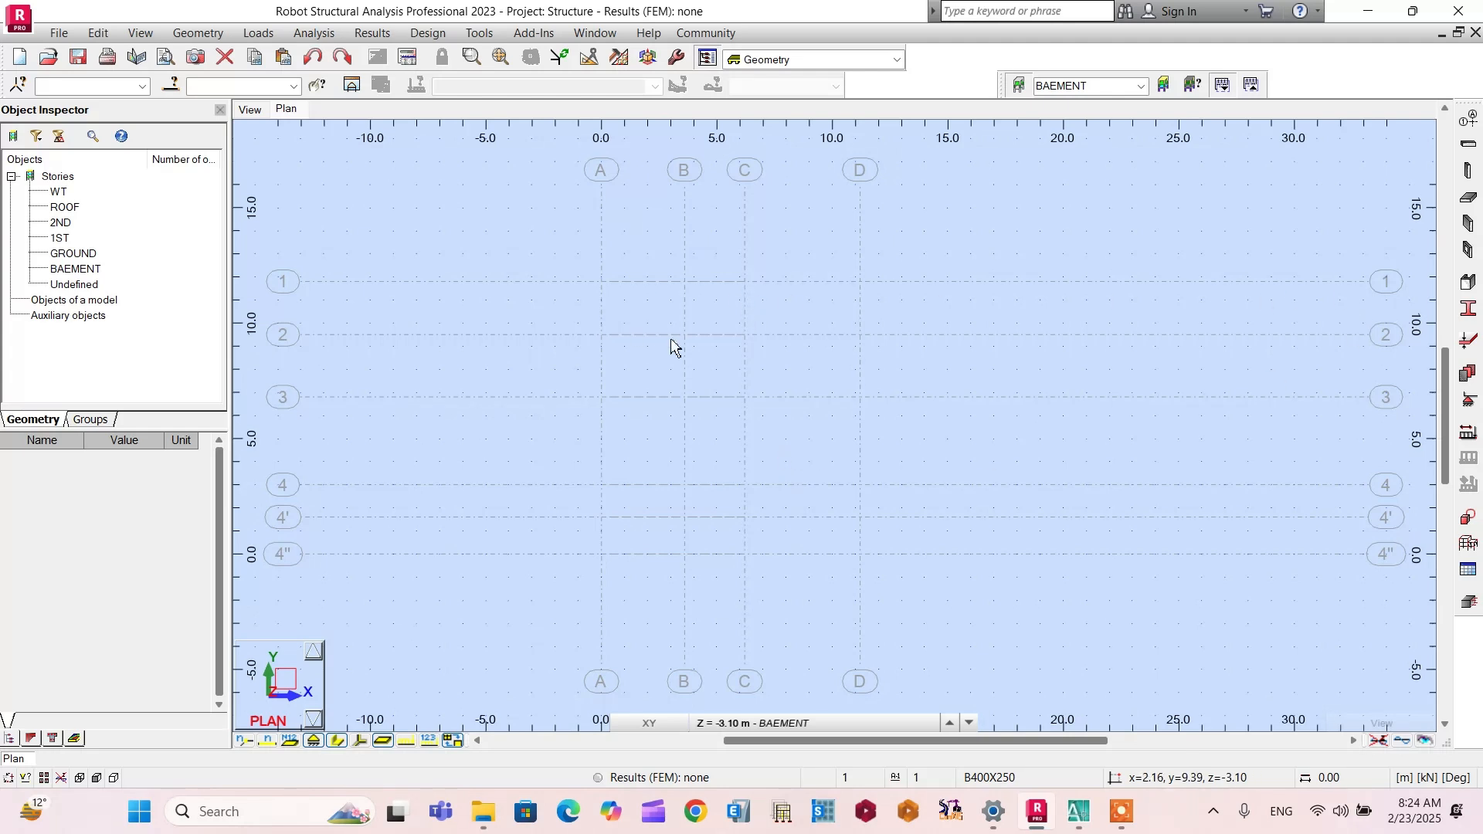
# Step: Open the column definition, review the available sections and choose RC column as the section type
pyautogui.click(1466, 178)
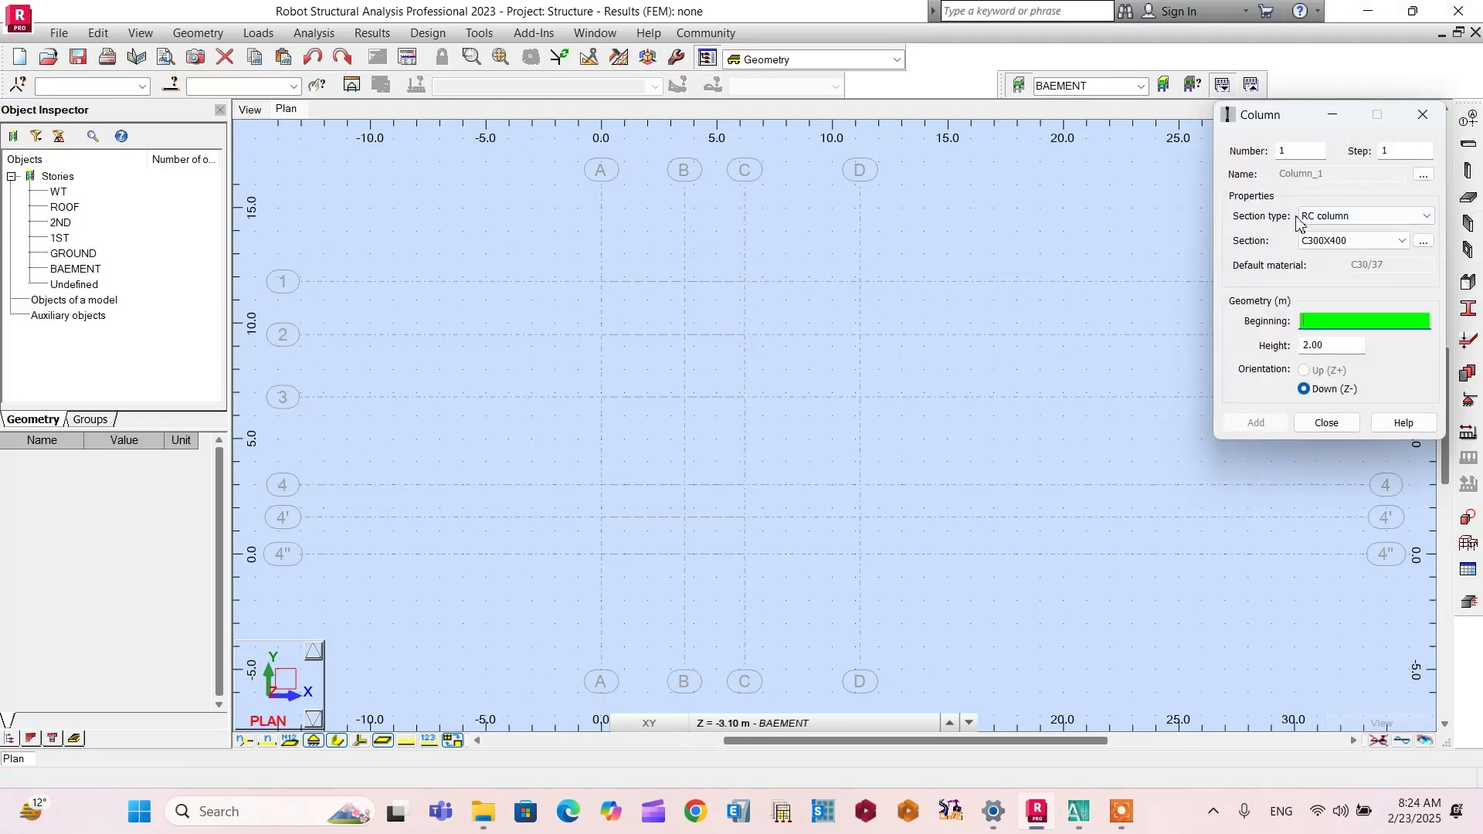
pyautogui.click(1401, 240)
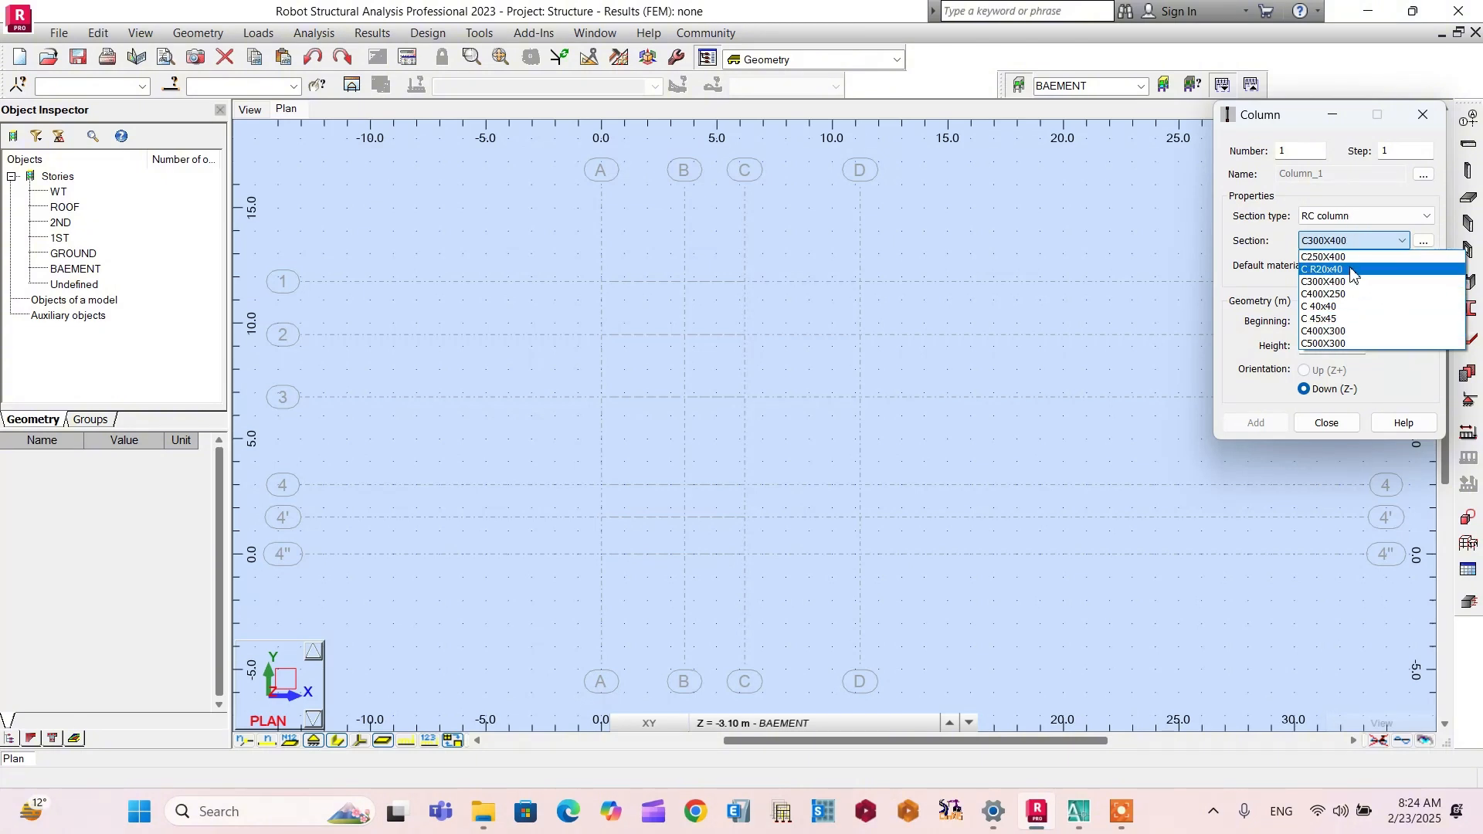
pyautogui.click(1344, 207)
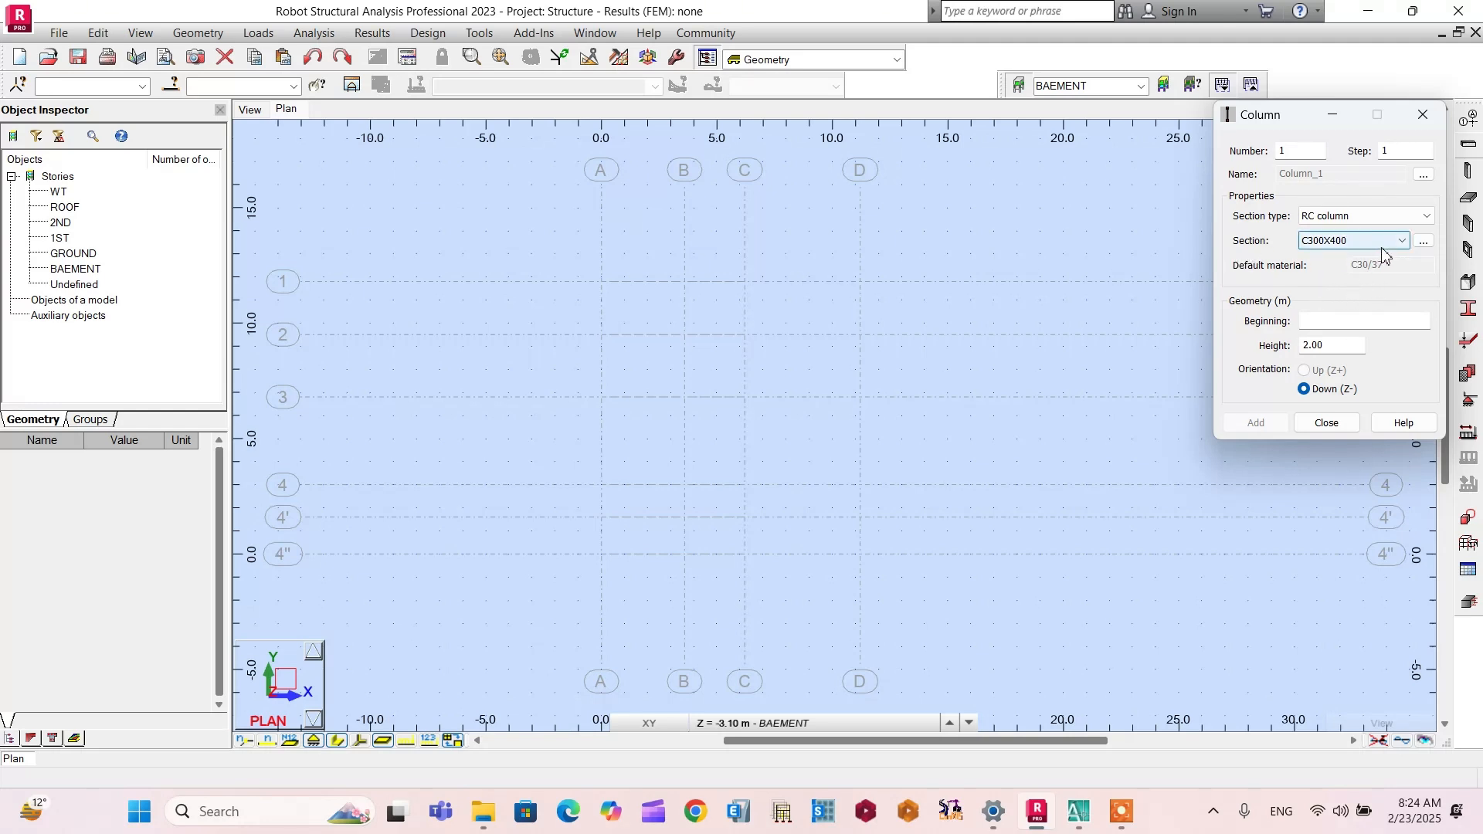
pyautogui.click(1383, 221)
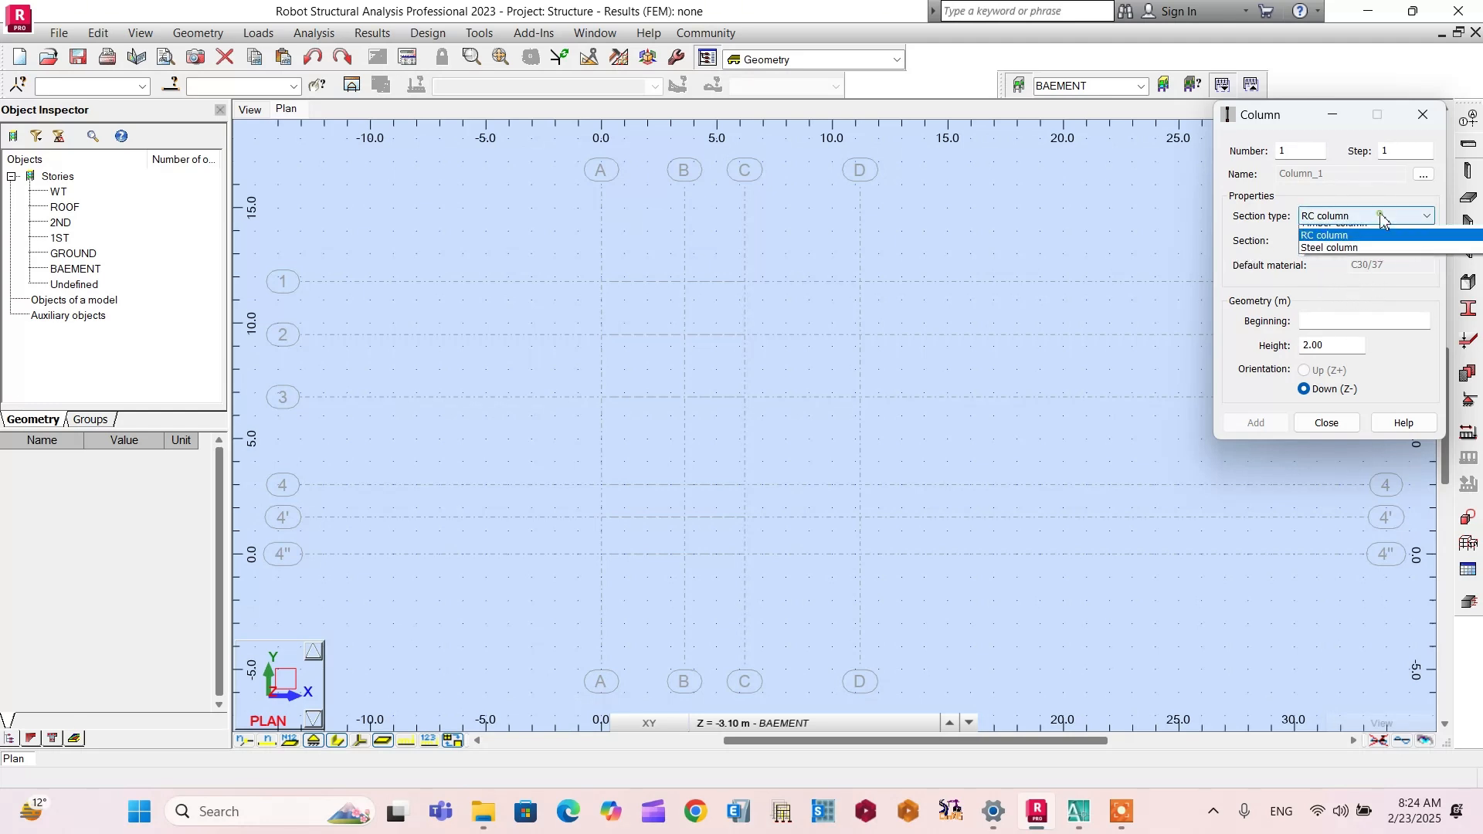
pyautogui.click(1333, 255)
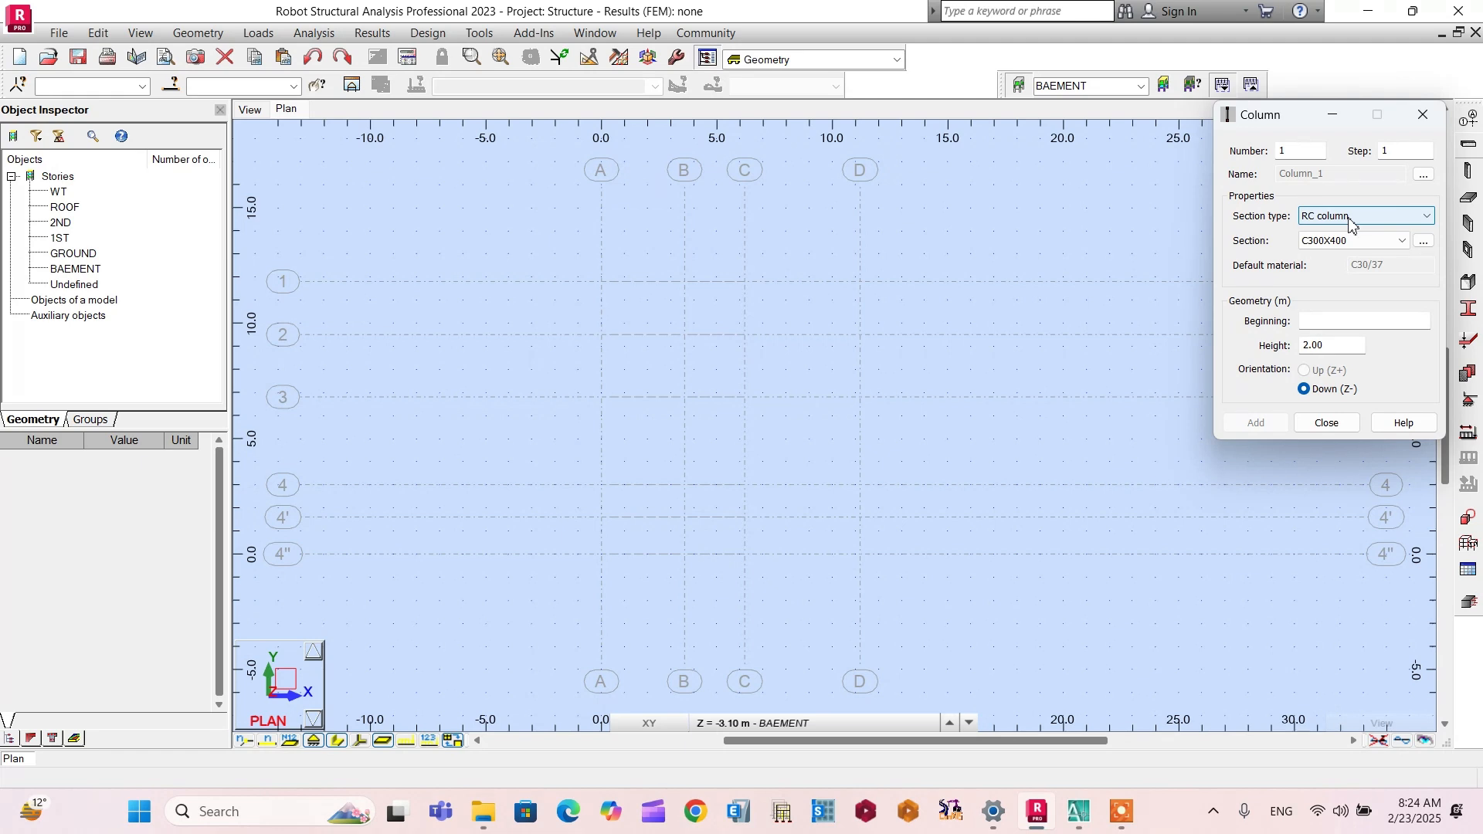
# Step: Start a new section definition with RC column as the section type and C30/37 as the material
pyautogui.click(1424, 243)
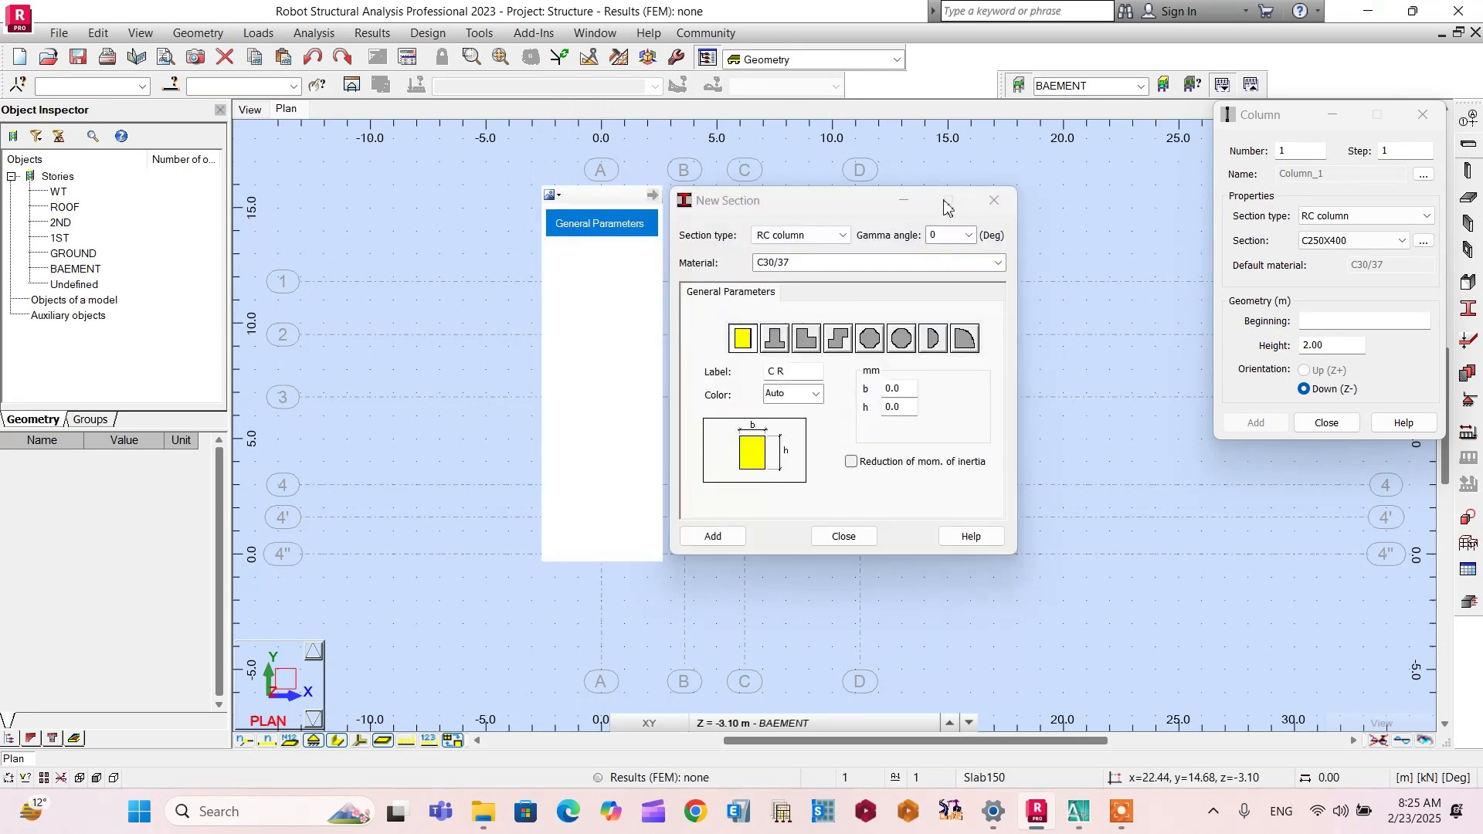
pyautogui.click(810, 238)
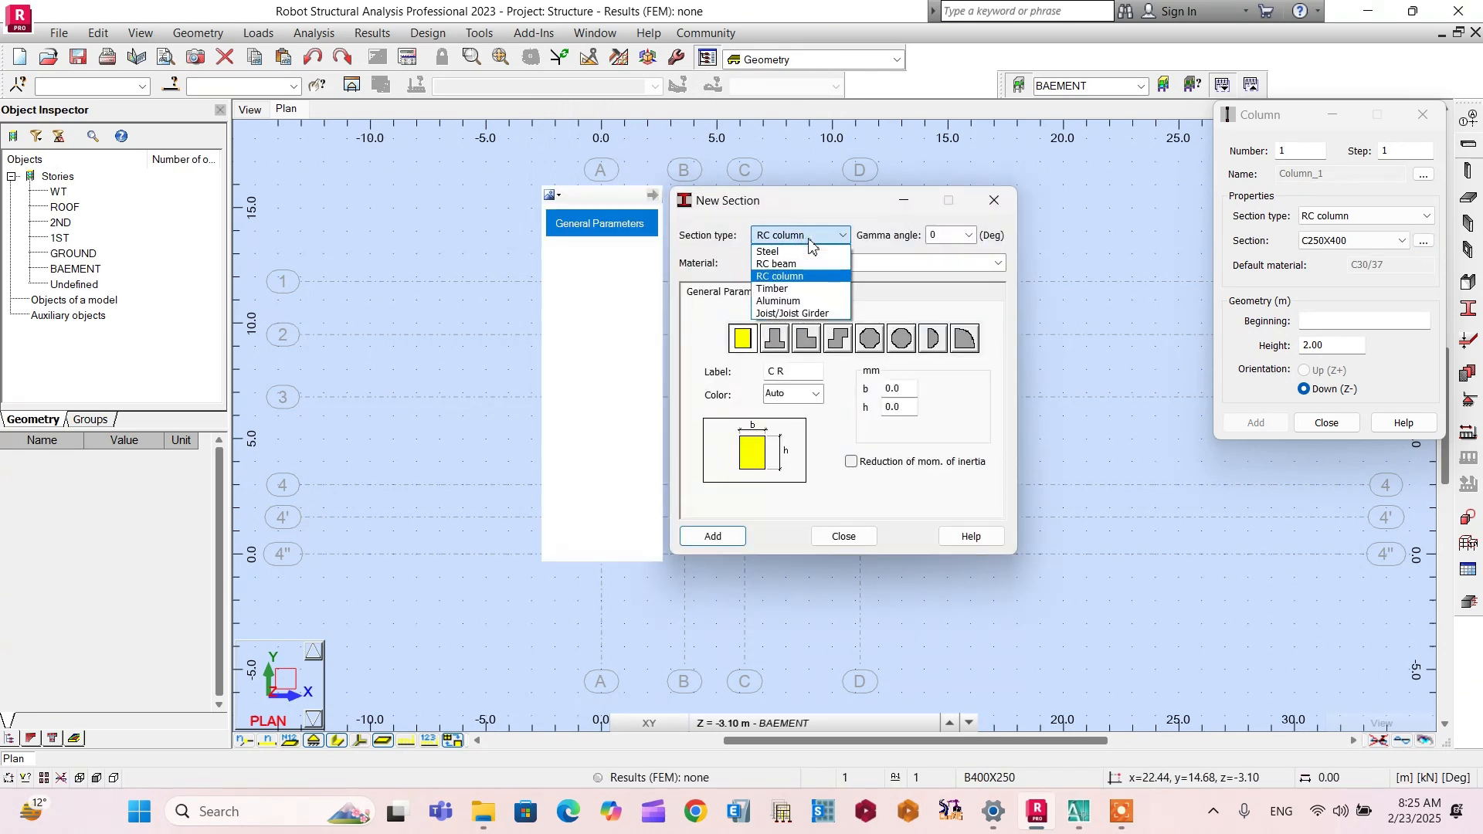
pyautogui.click(779, 277)
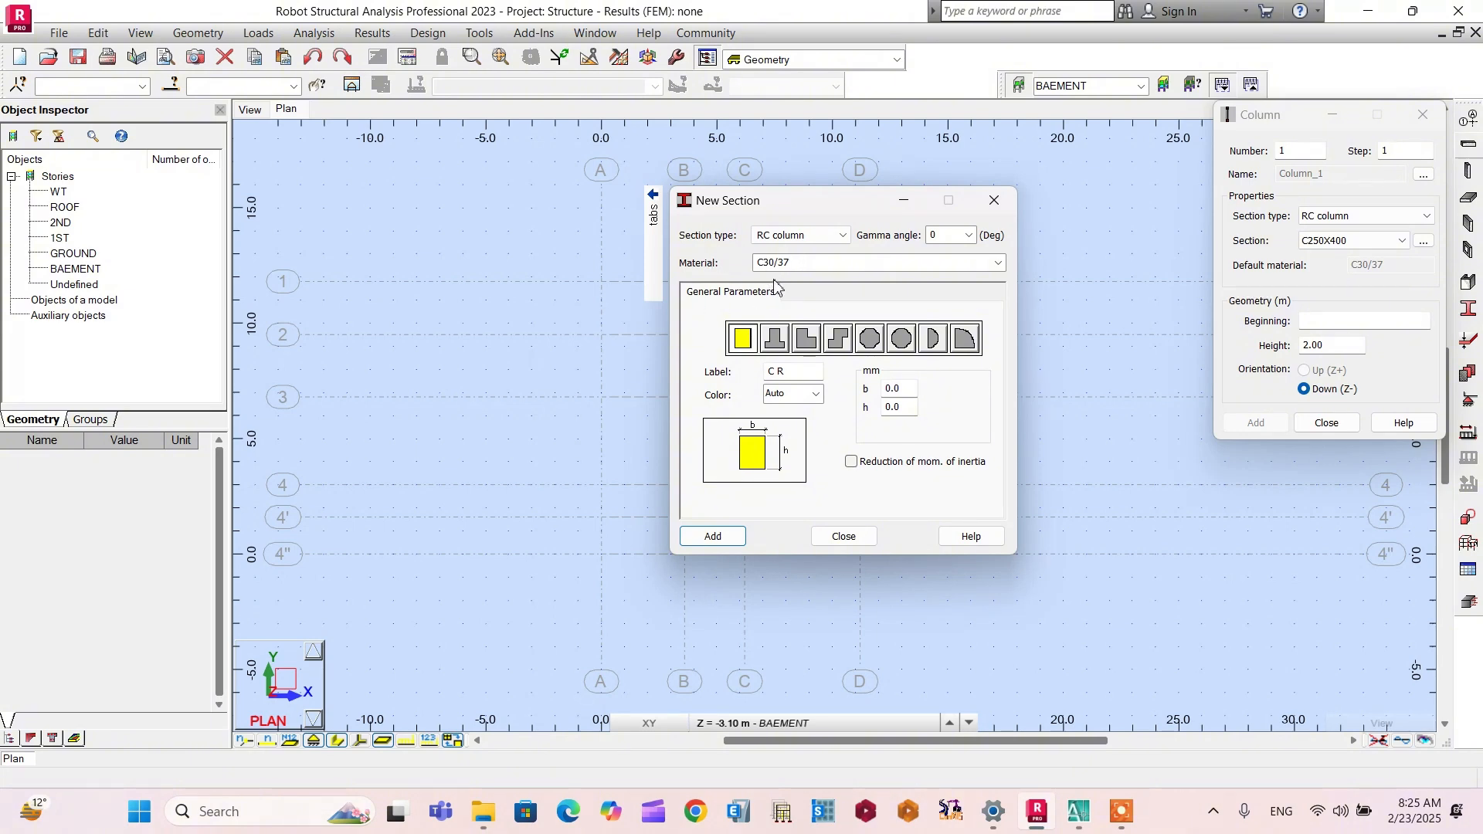
pyautogui.click(999, 263)
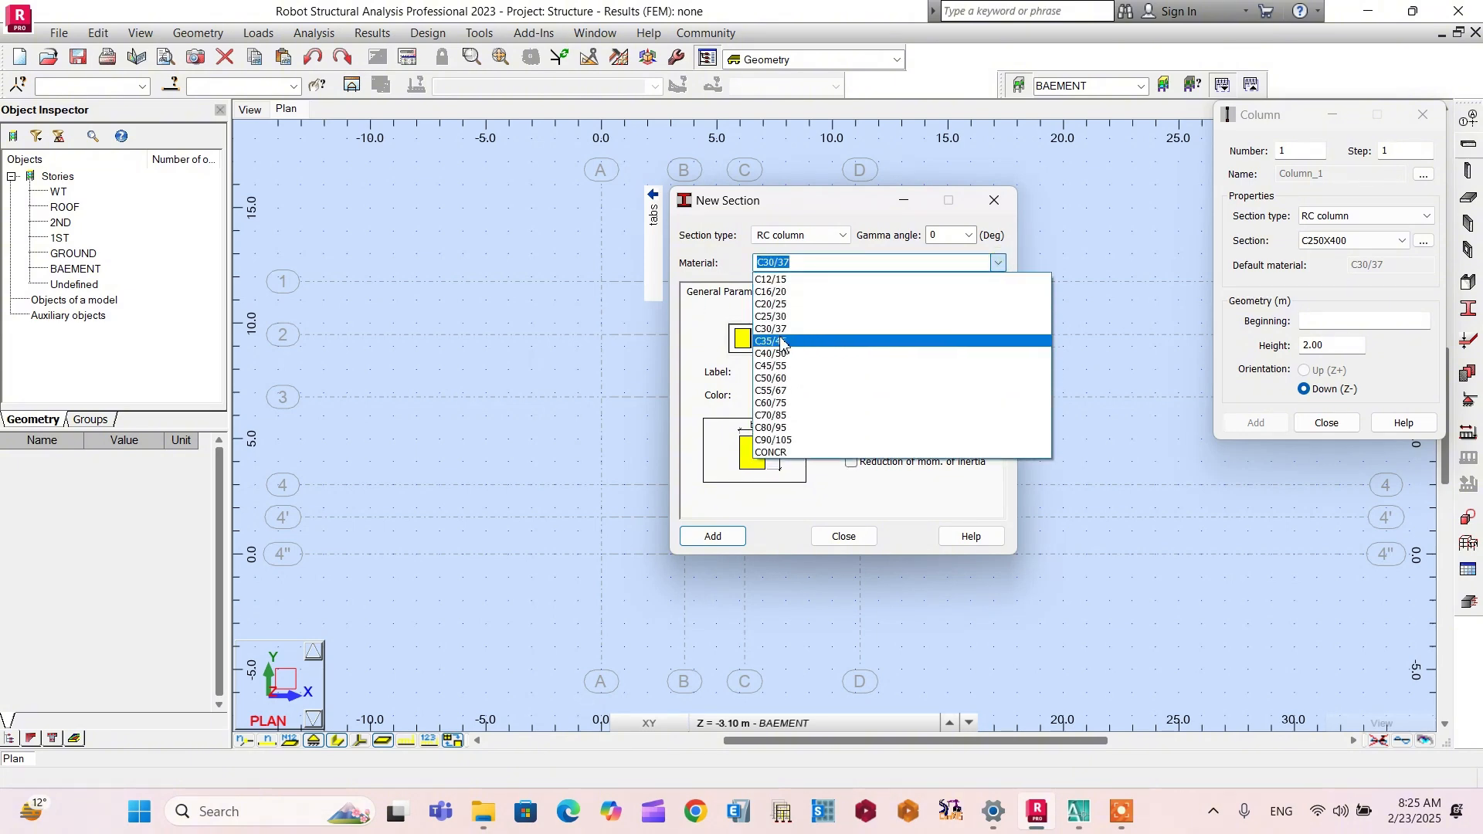
pyautogui.click(803, 264)
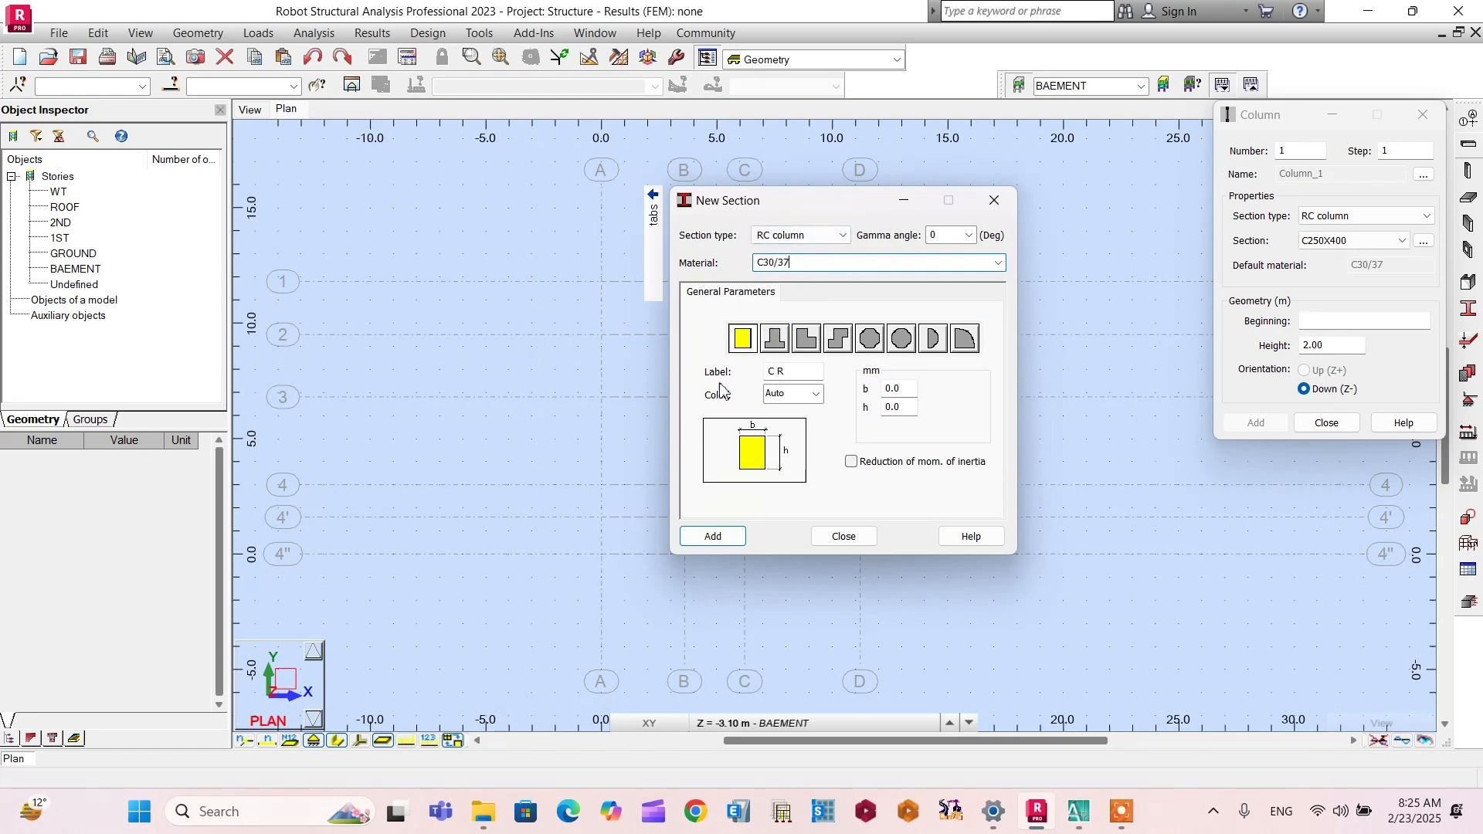
# Step: Try to add a rectangular section labelled C500X300 with b 500 mm and h 300 mm, declining to modify the existing section
pyautogui.click(779, 372)
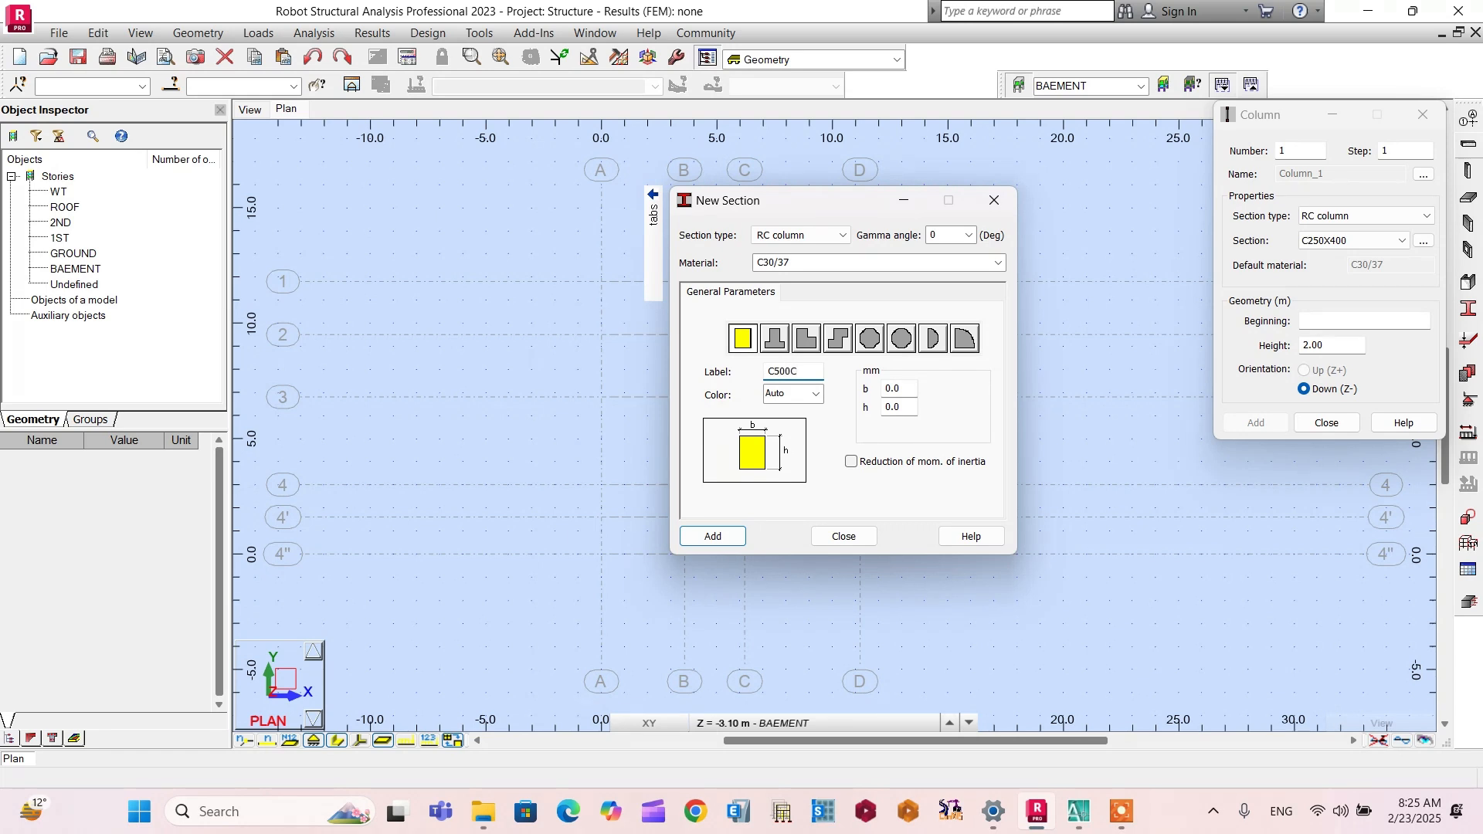
pyautogui.write('C500X300')
pyautogui.click(897, 392)
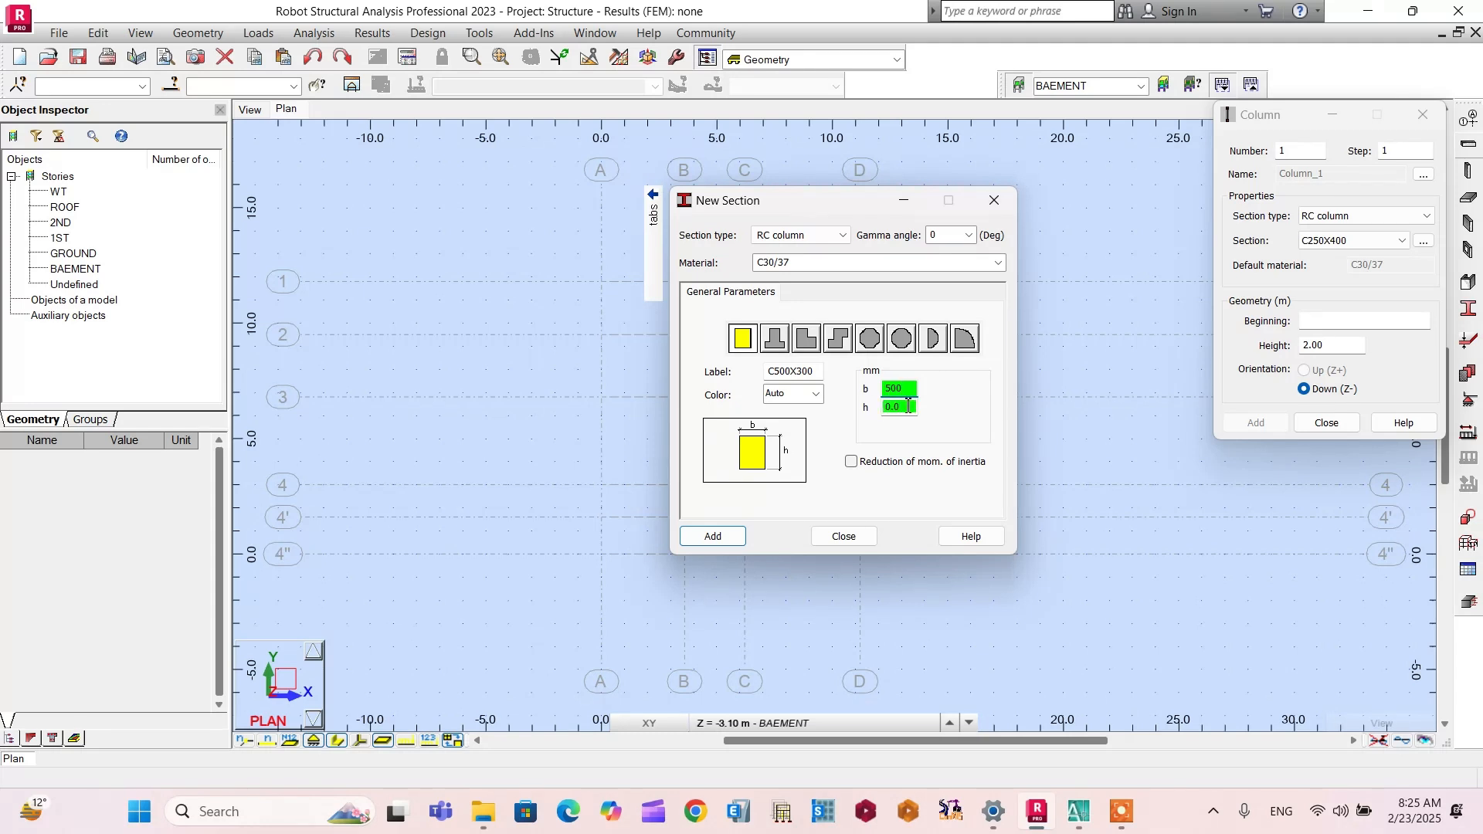
pyautogui.click(888, 403)
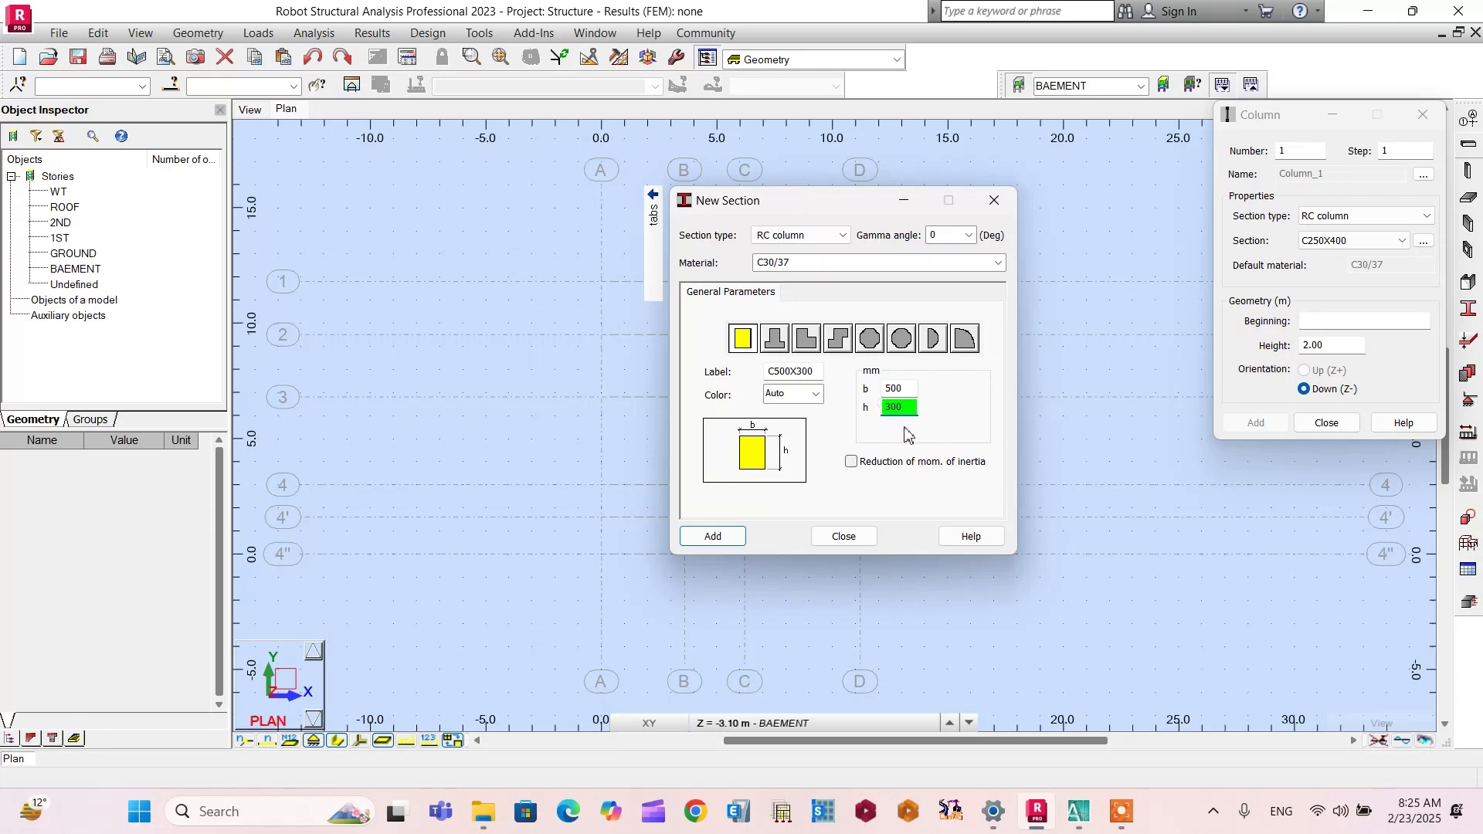
pyautogui.click(728, 541)
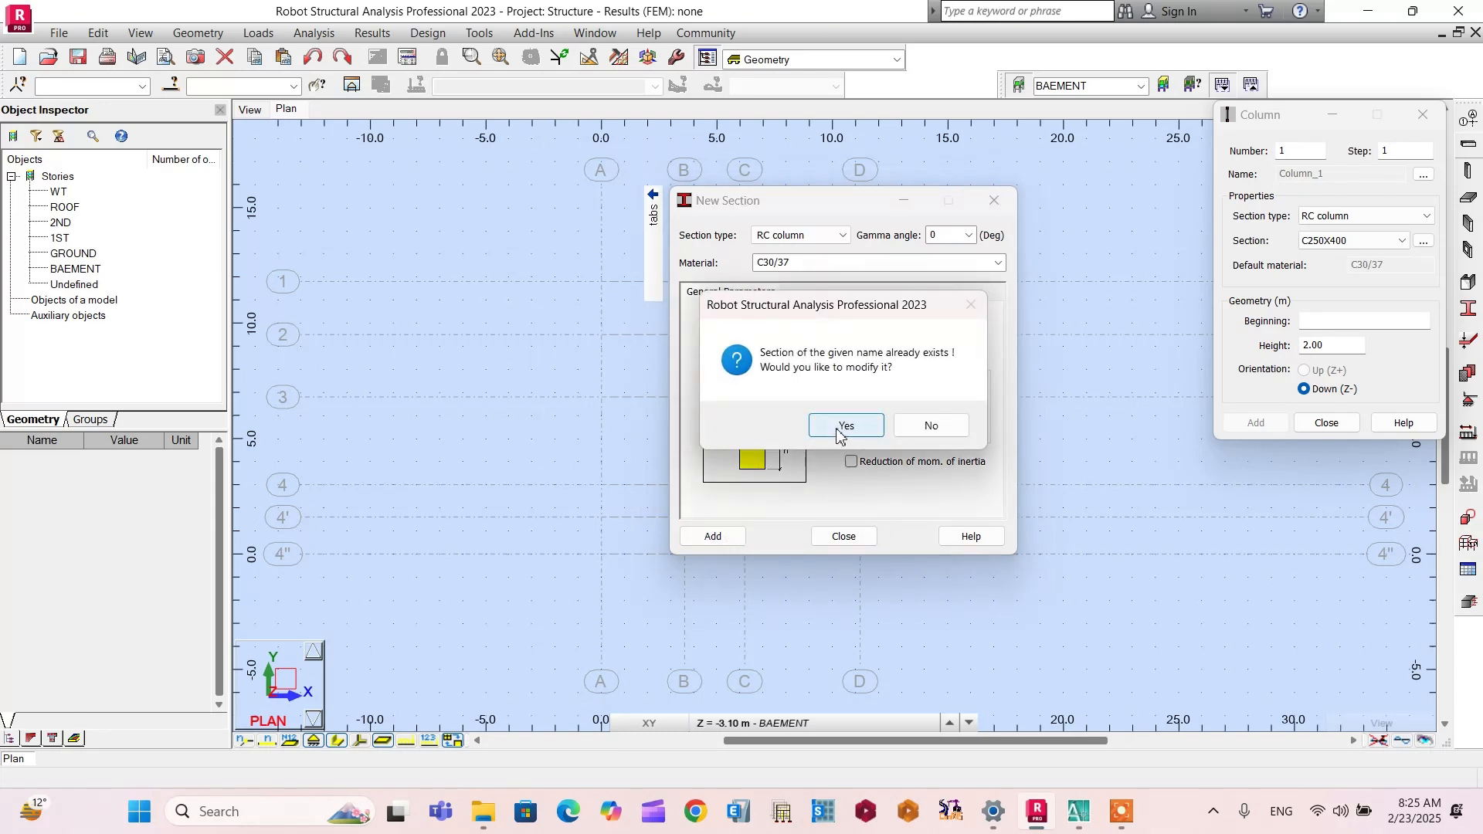
pyautogui.click(937, 421)
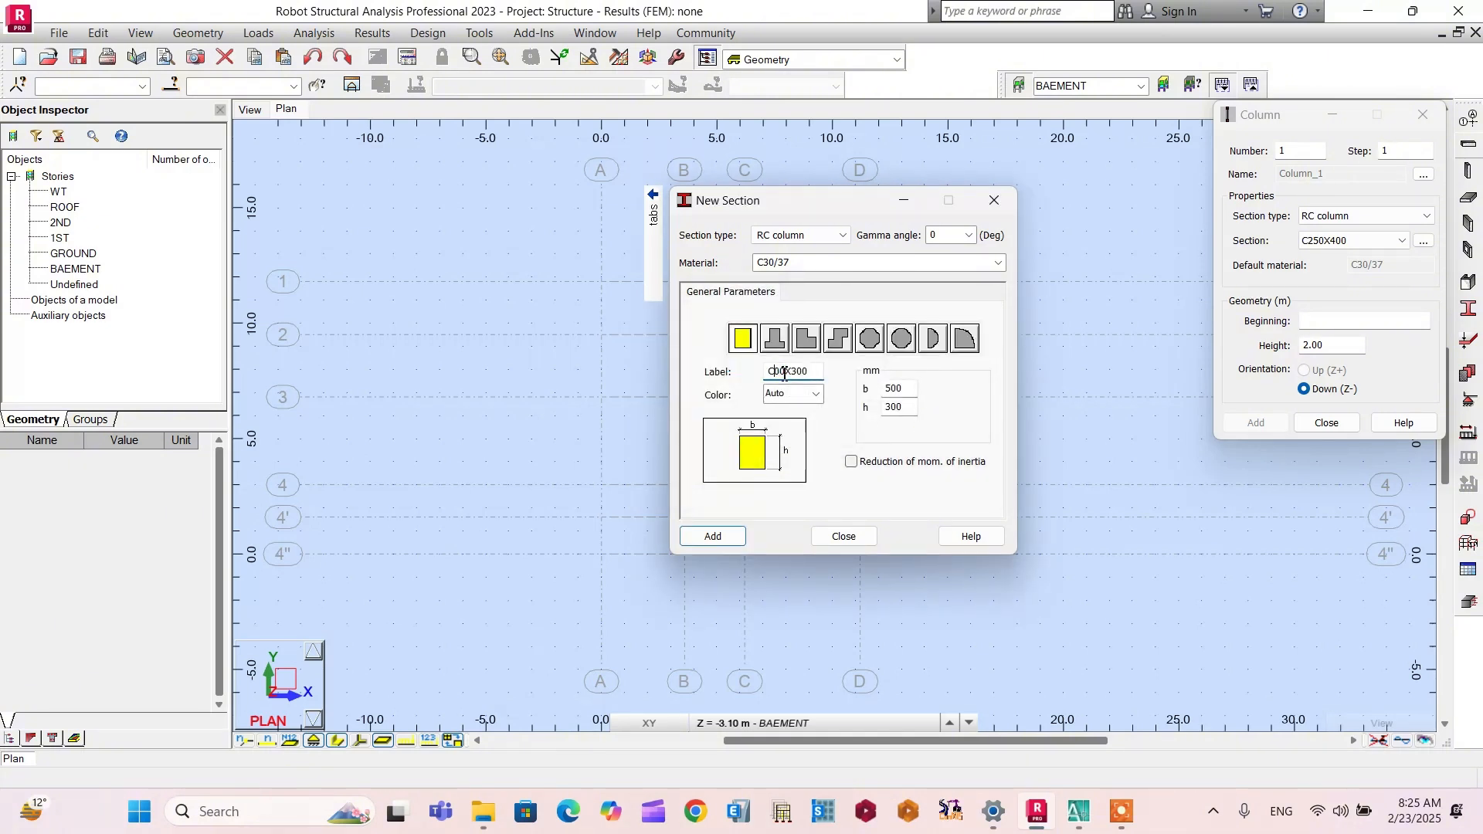
# Step: Relabel the section C600X300 with b 600 mm, add it, accept modifying the existing section, and close the section definition
pyautogui.doubleClick(893, 388)
pyautogui.click(733, 538)
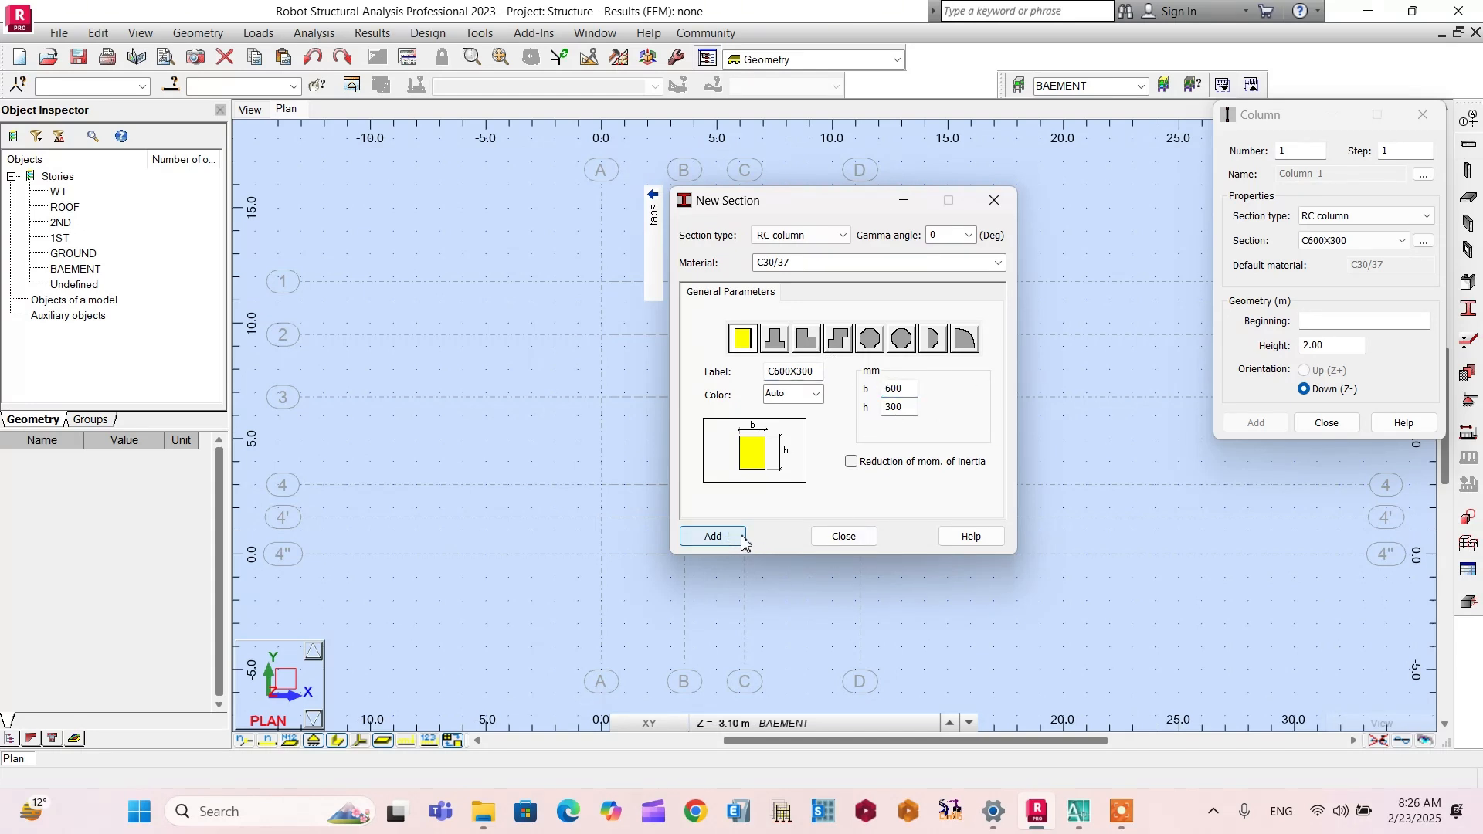
pyautogui.click(716, 539)
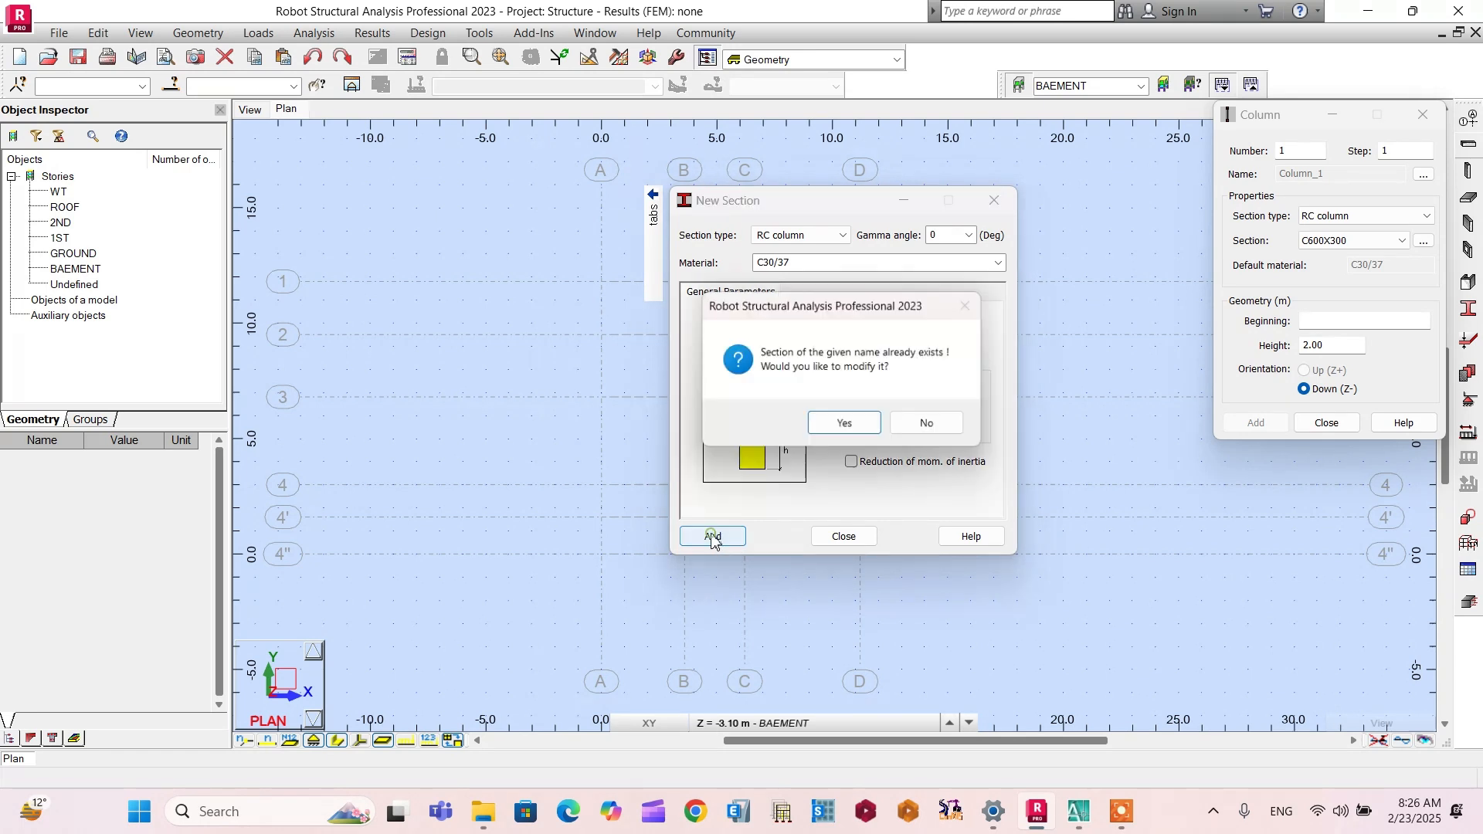
pyautogui.click(842, 426)
pyautogui.click(837, 536)
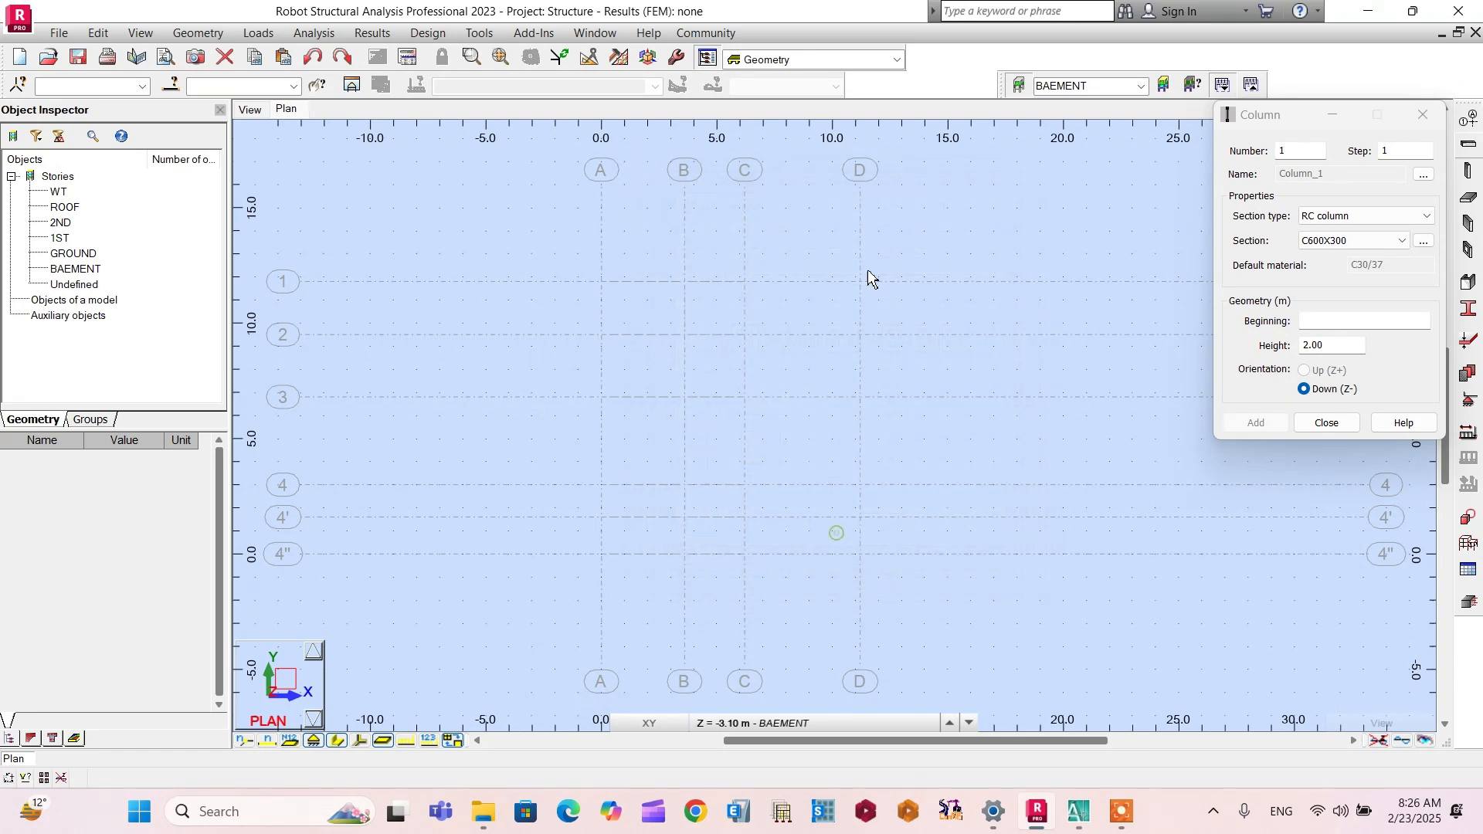
# Step: Review the available RC column sections and choose C400X300 for the new columns
pyautogui.click(1400, 241)
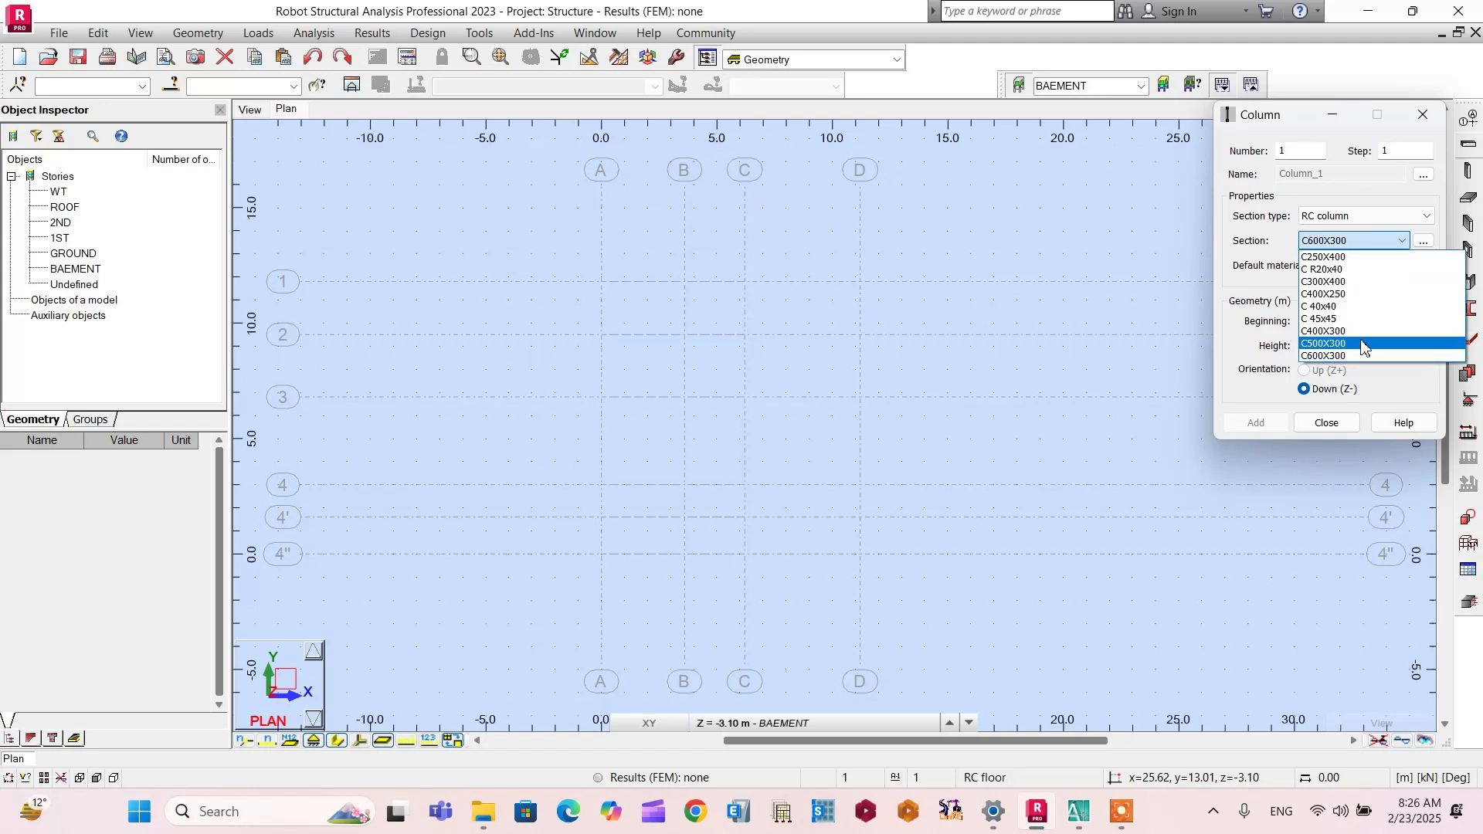
pyautogui.click(1232, 352)
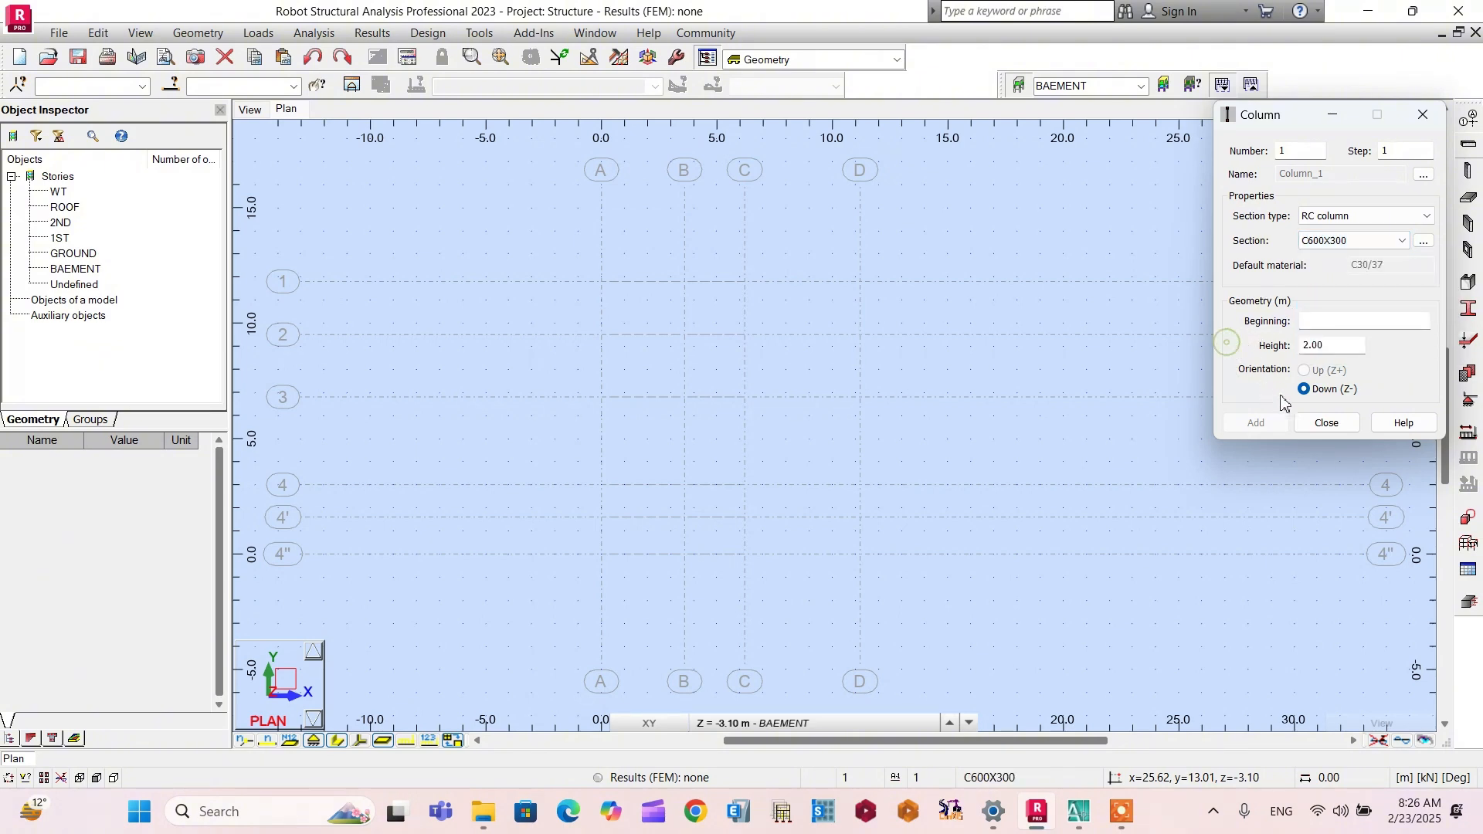
pyautogui.click(1380, 241)
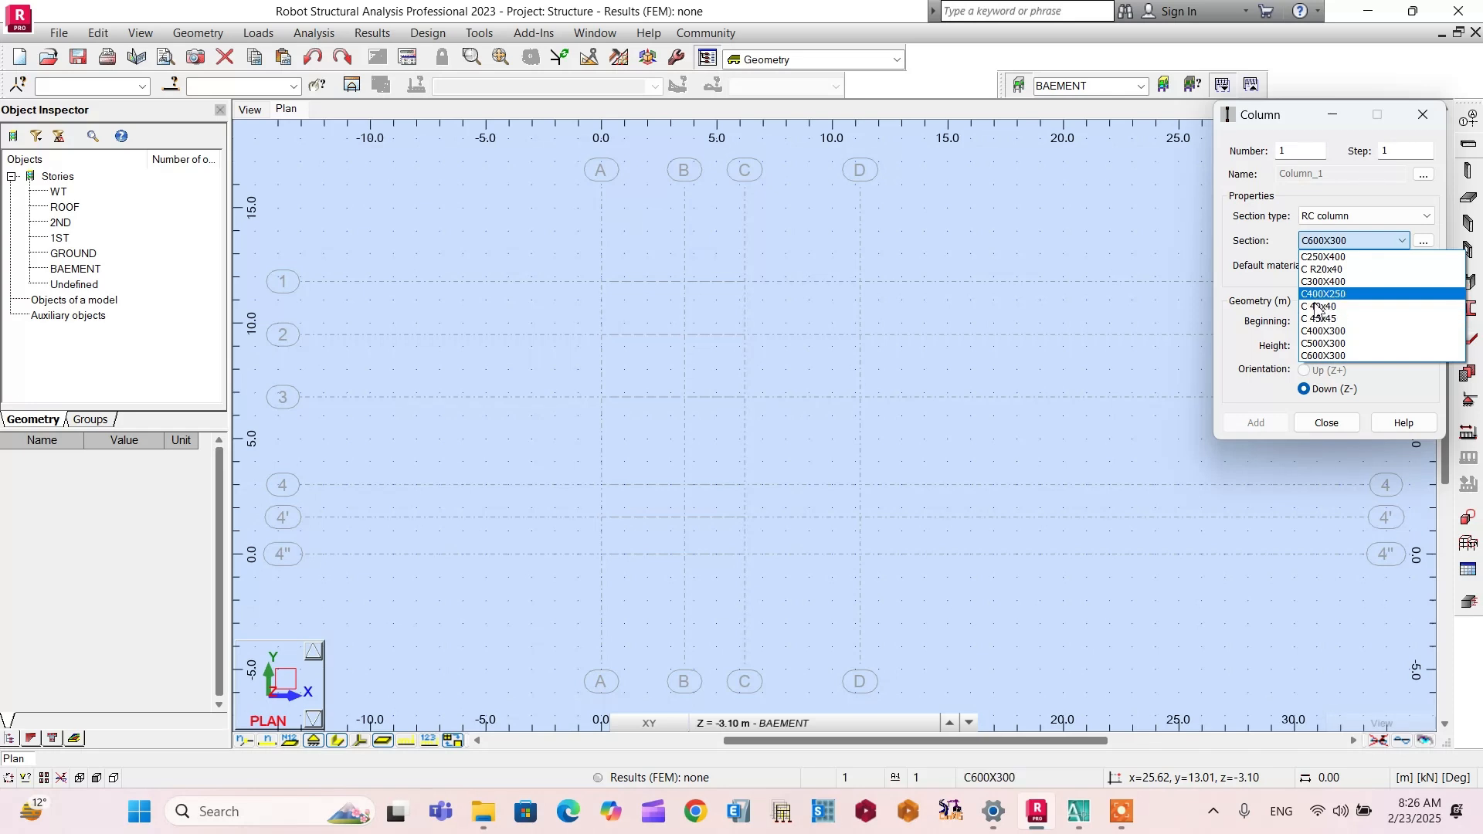
pyautogui.click(1324, 331)
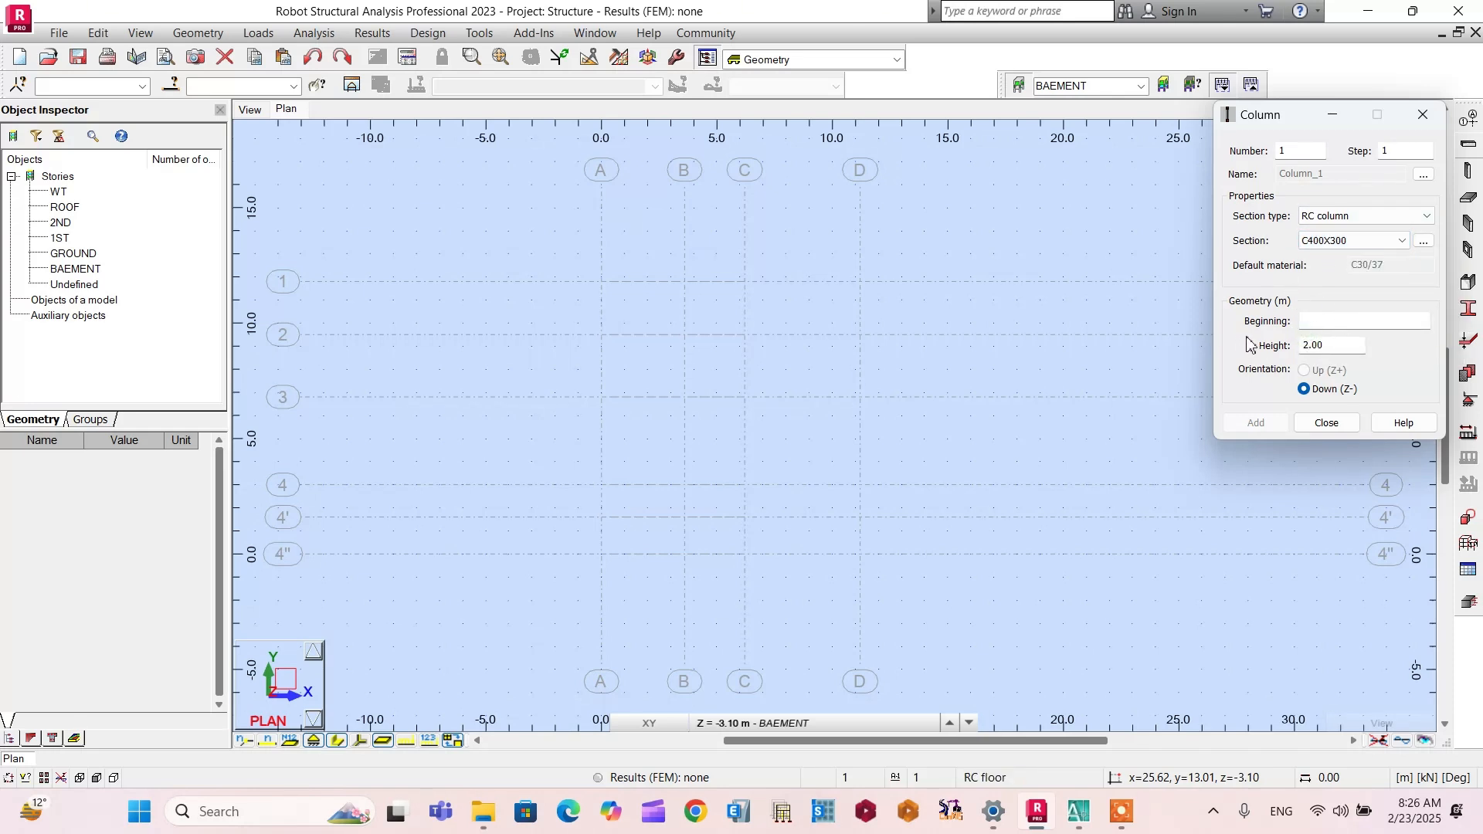
# Step: Place C400X300 columns on the basement plan at axis intersections A-1 and D-1
pyautogui.click(1336, 323)
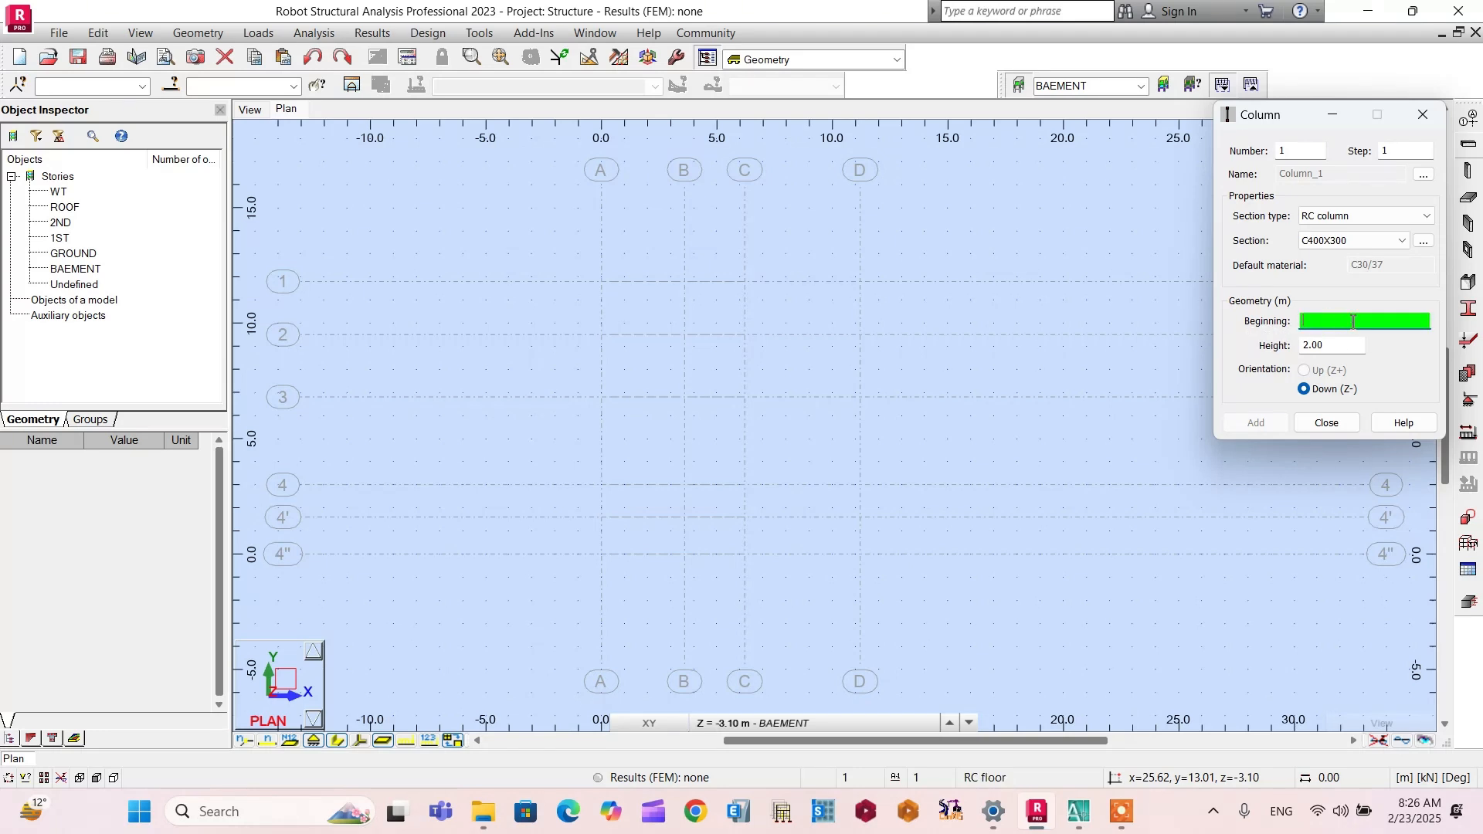
pyautogui.click(771, 723)
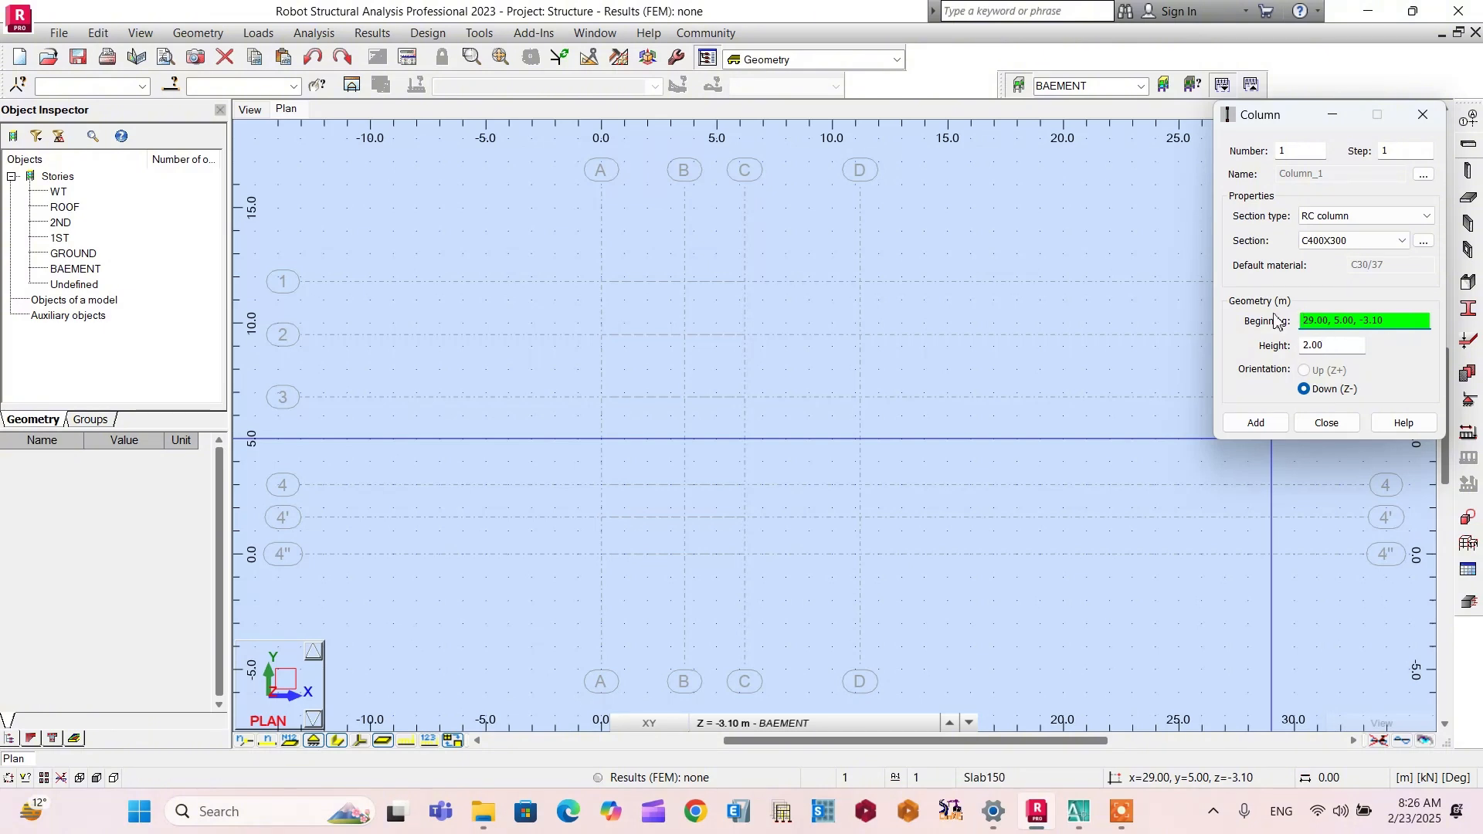
pyautogui.click(602, 284)
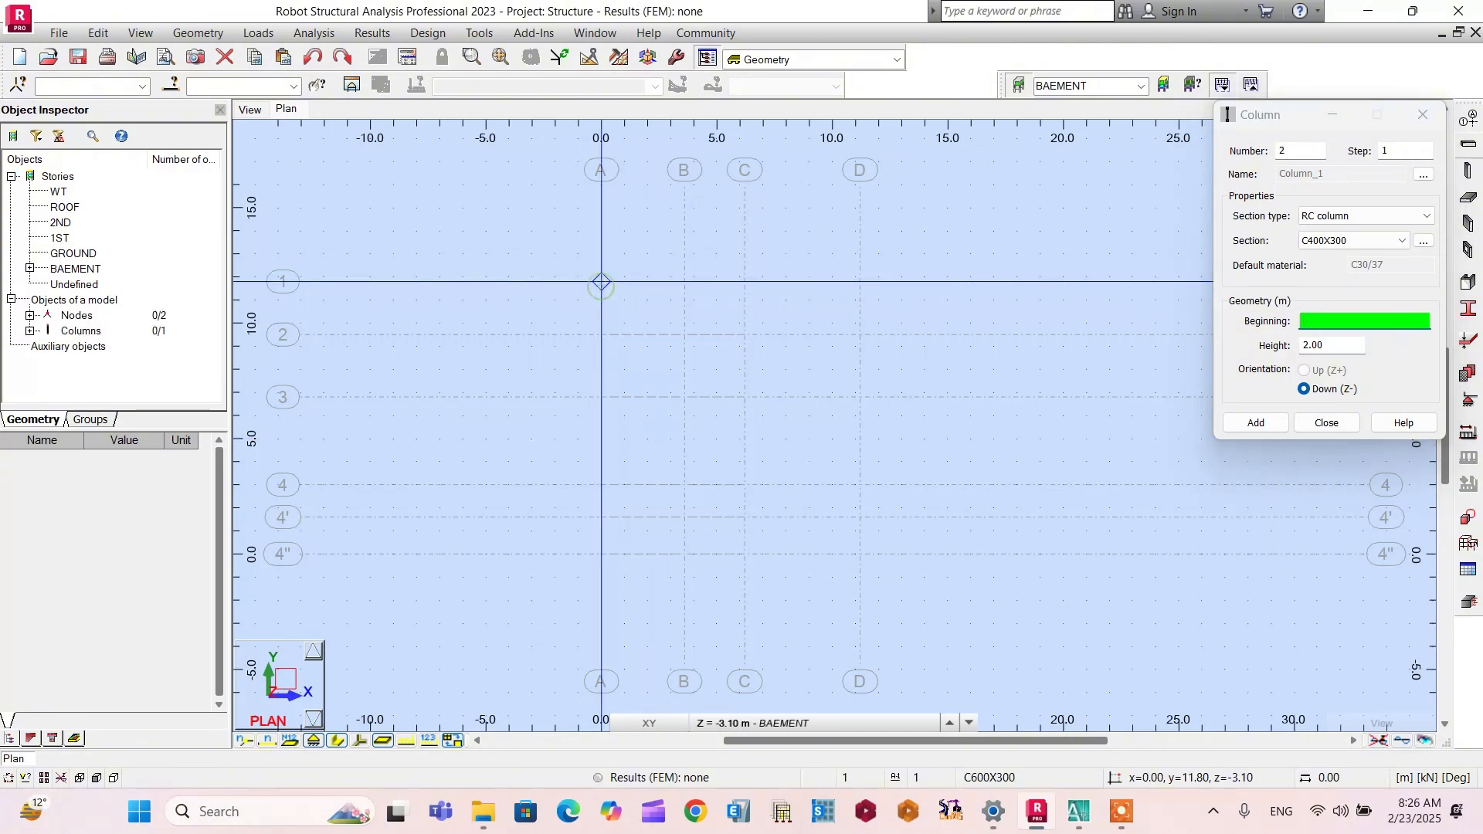
pyautogui.click(860, 284)
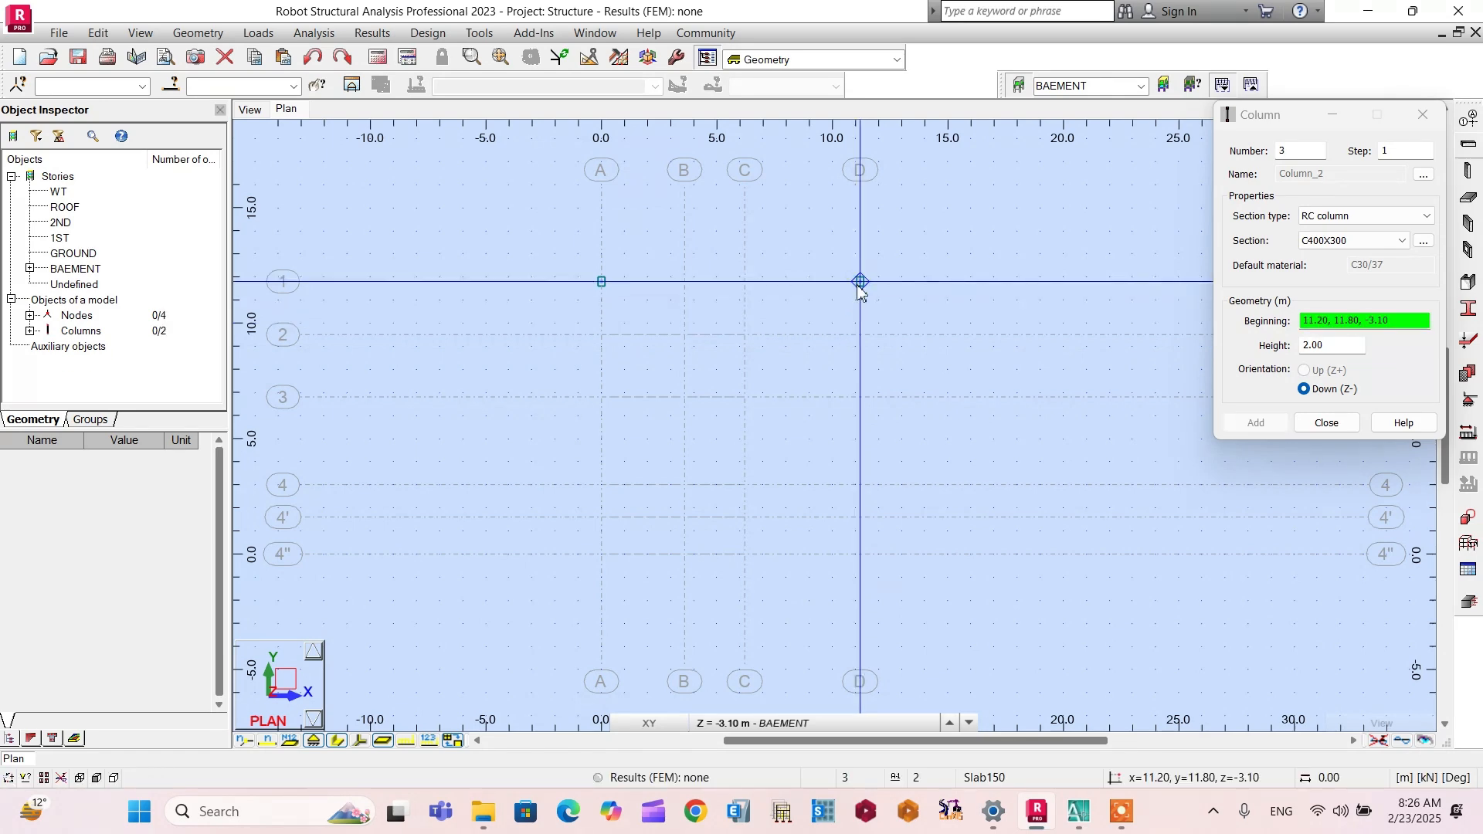
# Step: Check the column layout in AutoCAD, return to Robot Structural Analysis and place C400X300 columns at C-3 and D-3
pyautogui.click(1079, 810)
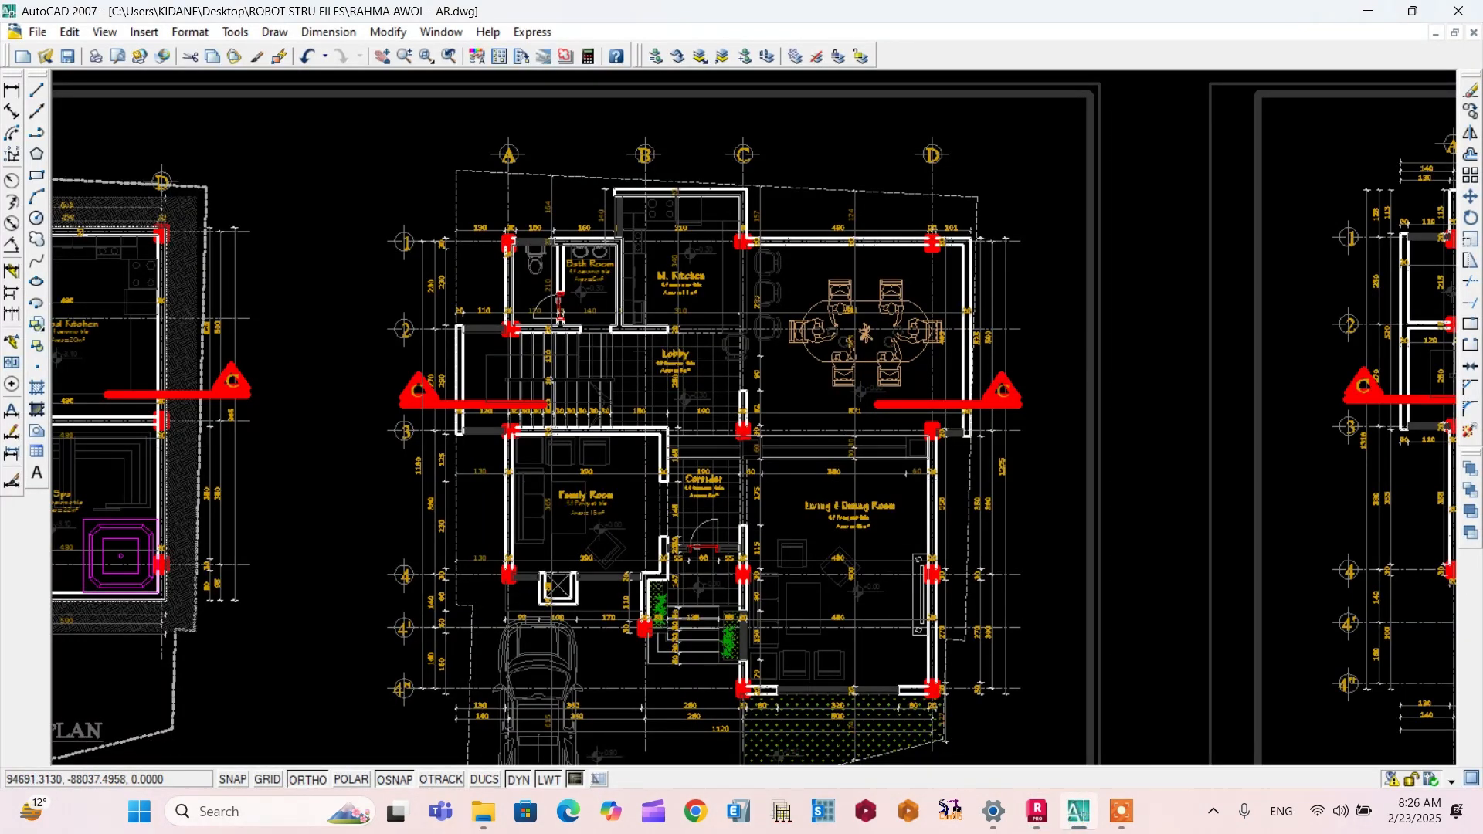
pyautogui.scroll(2, 811, 683)
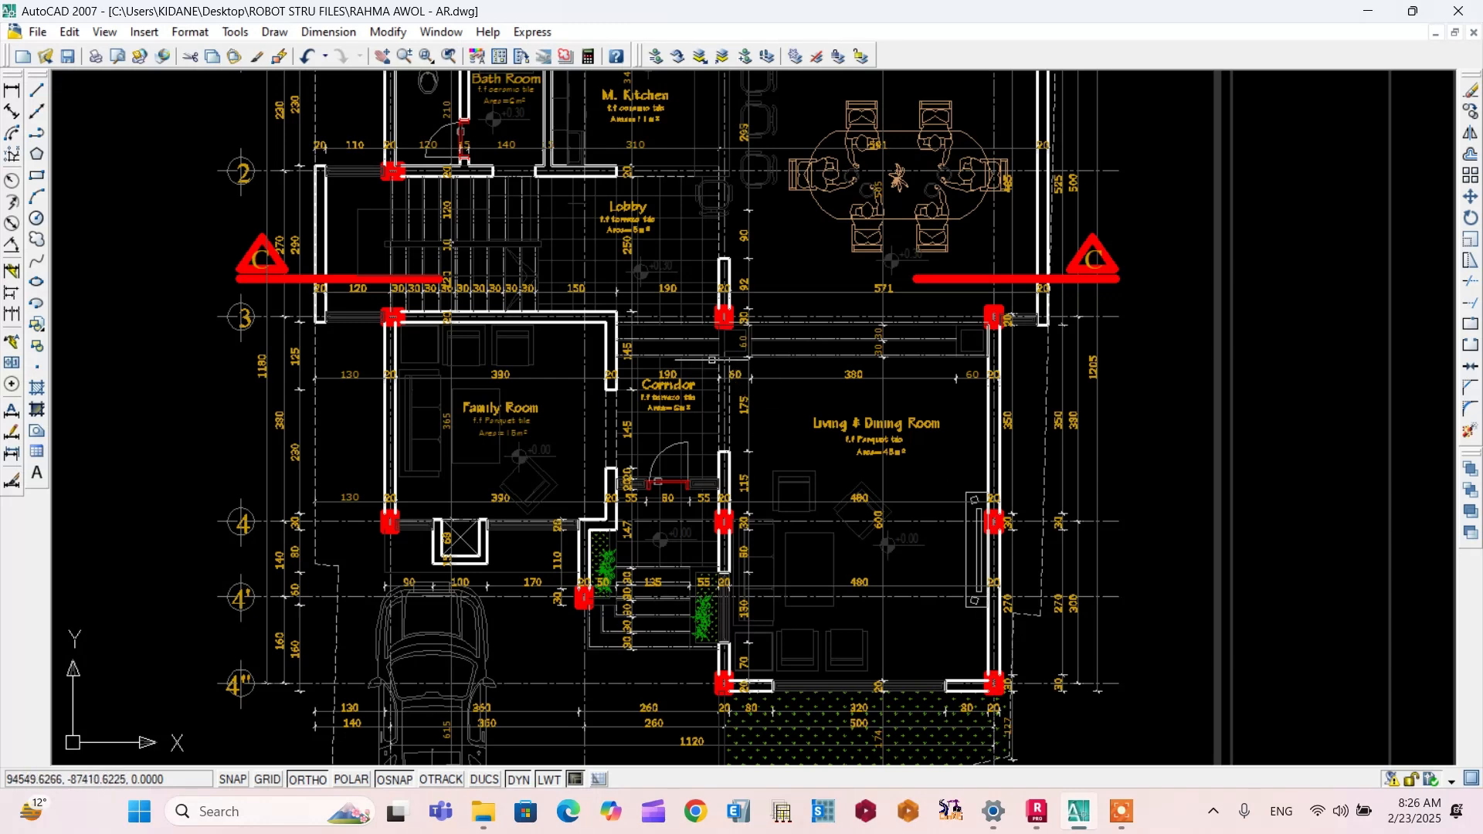
pyautogui.click(1035, 810)
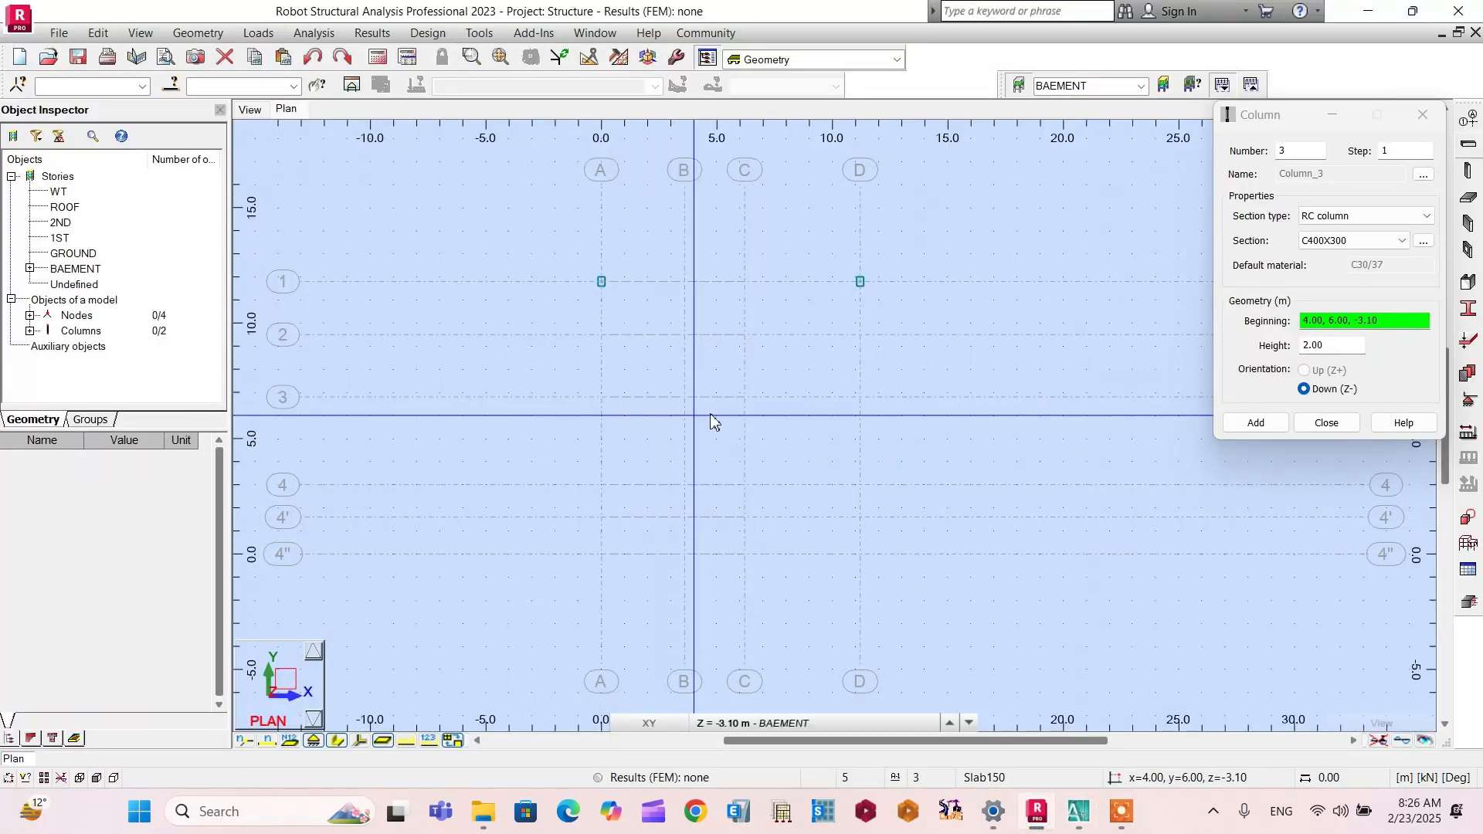
pyautogui.click(743, 398)
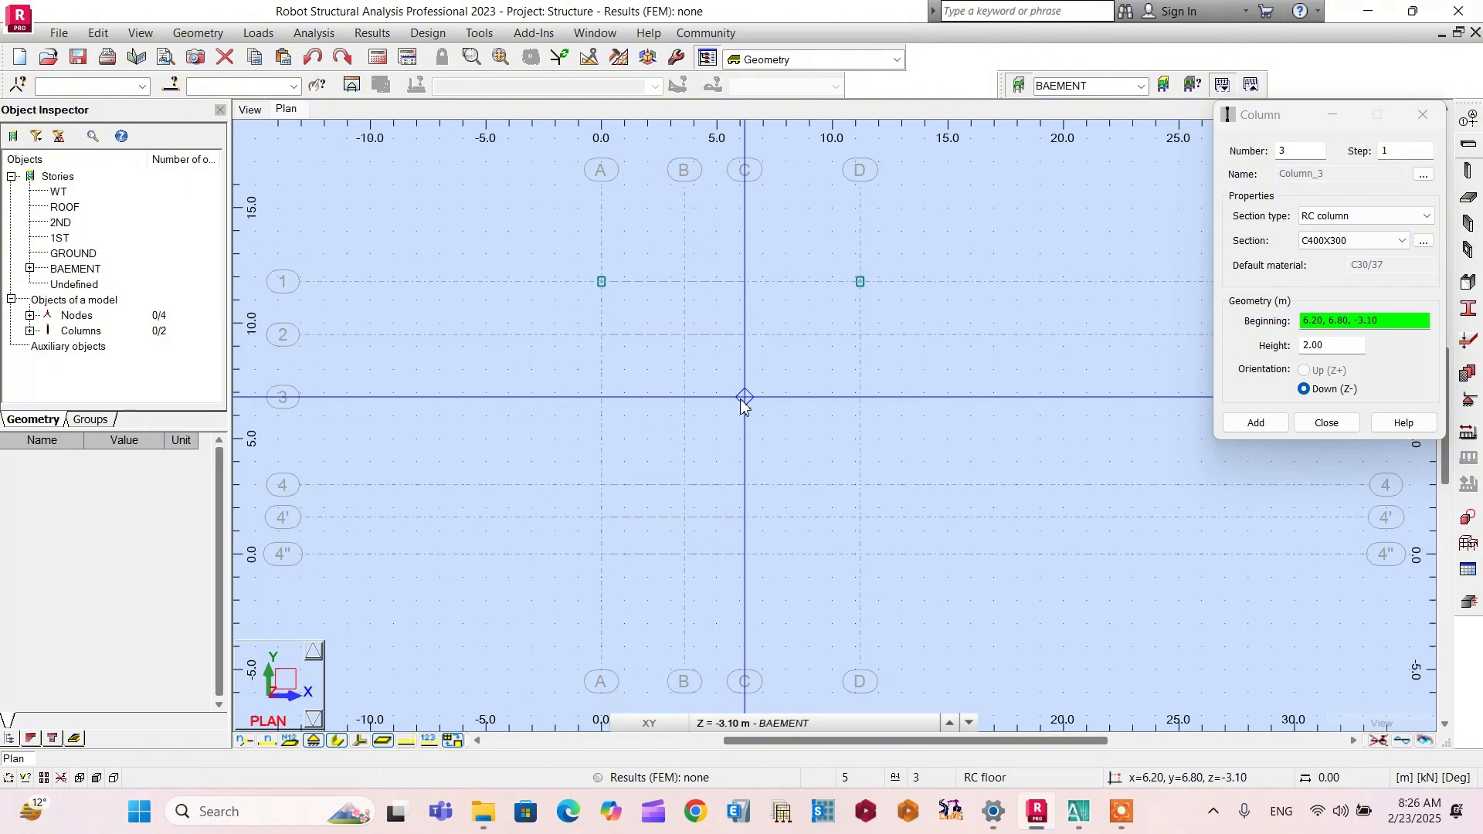
pyautogui.click(859, 399)
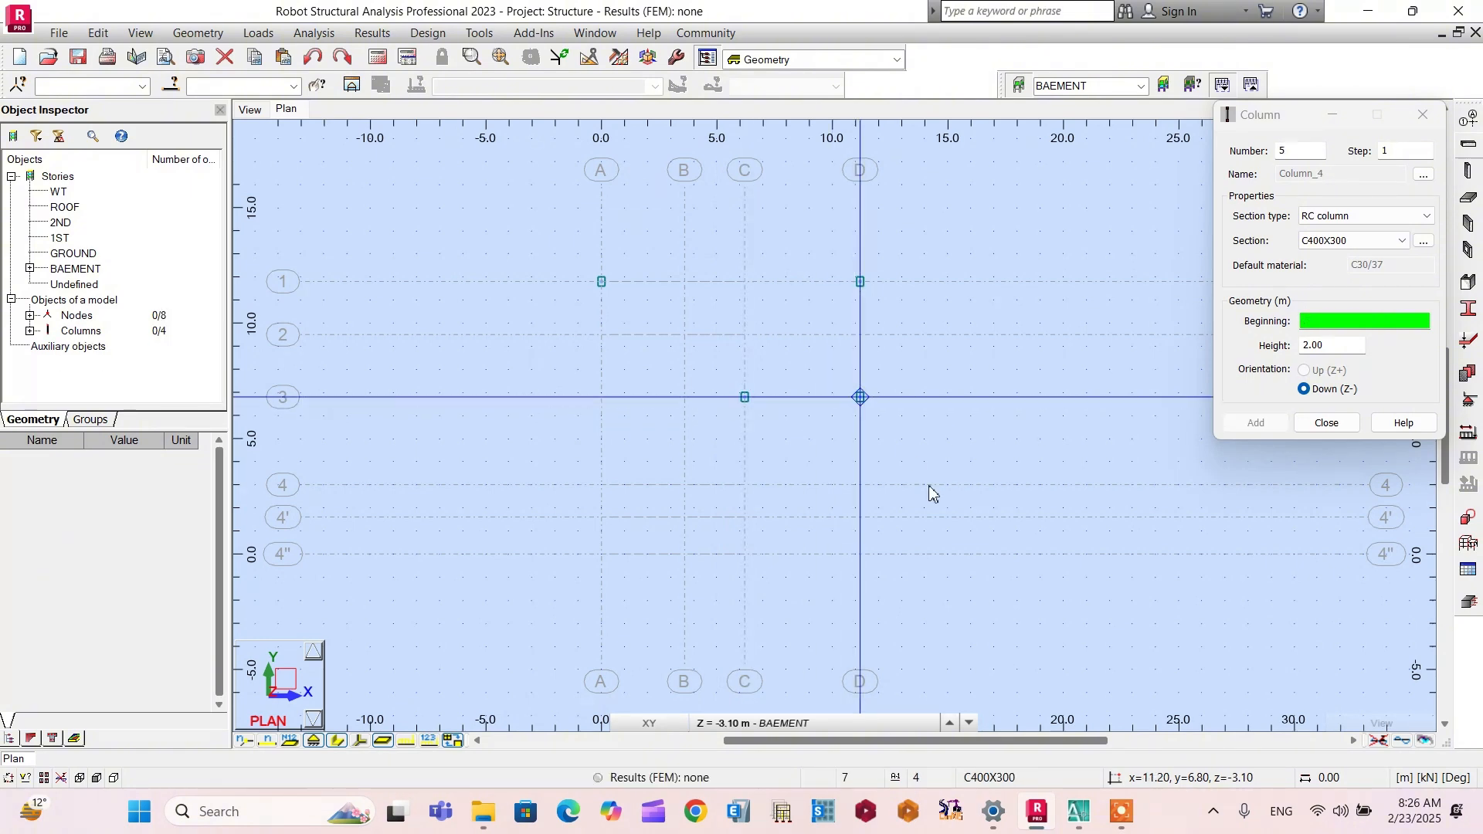
# Step: Place C400X300 columns at axis intersections D-4, C-4, C-4" and D-4"
pyautogui.click(860, 485)
pyautogui.click(745, 485)
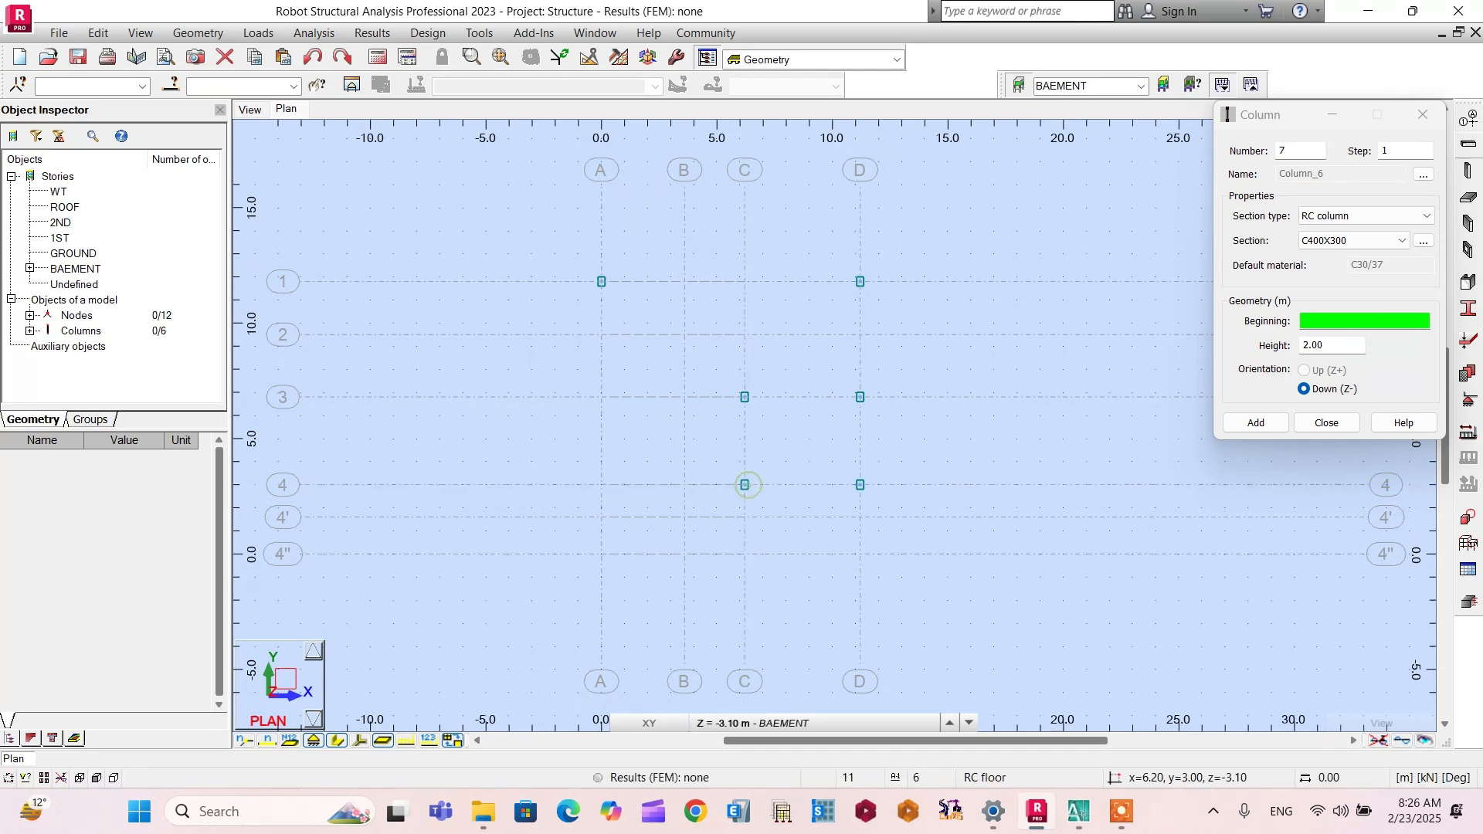
pyautogui.click(745, 555)
pyautogui.click(861, 554)
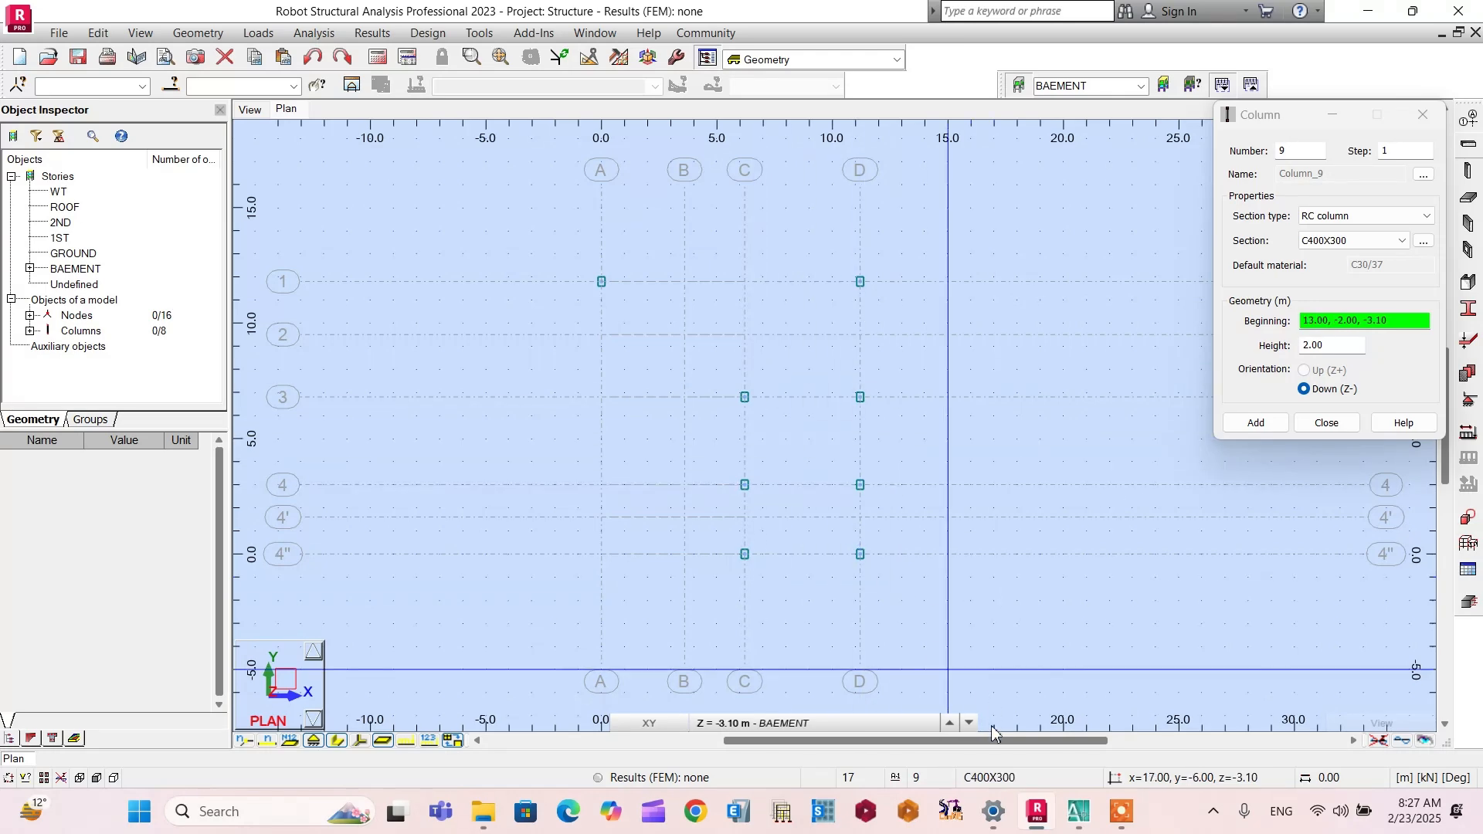
# Step: Recheck the floor plan in AutoCAD, return to Robot Structural Analysis and place C400X300 columns at B-4' and A-4
pyautogui.click(1078, 811)
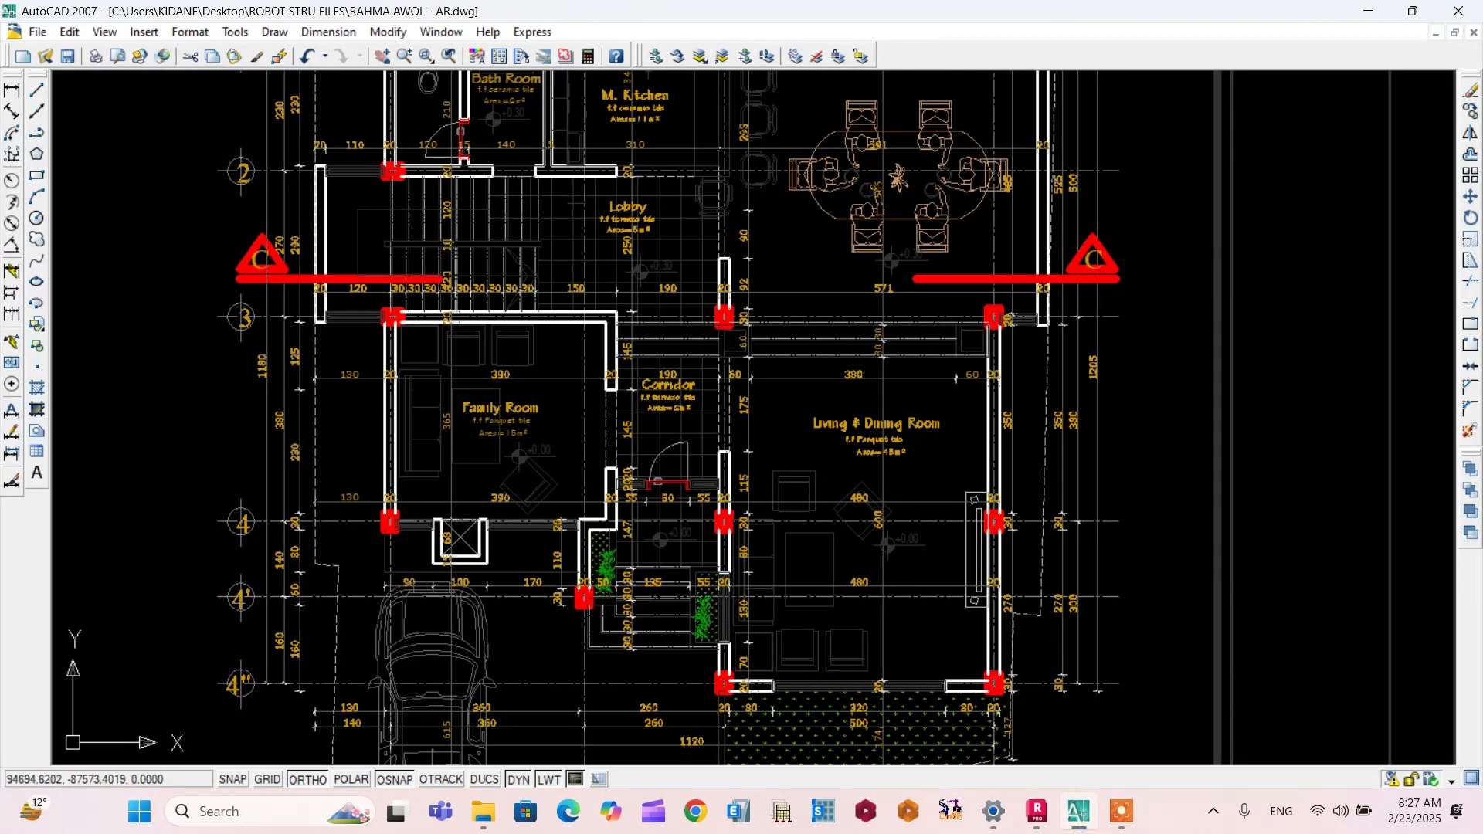
pyautogui.scroll(-5, 790, 433)
pyautogui.hotkey('alt', 'Tab')
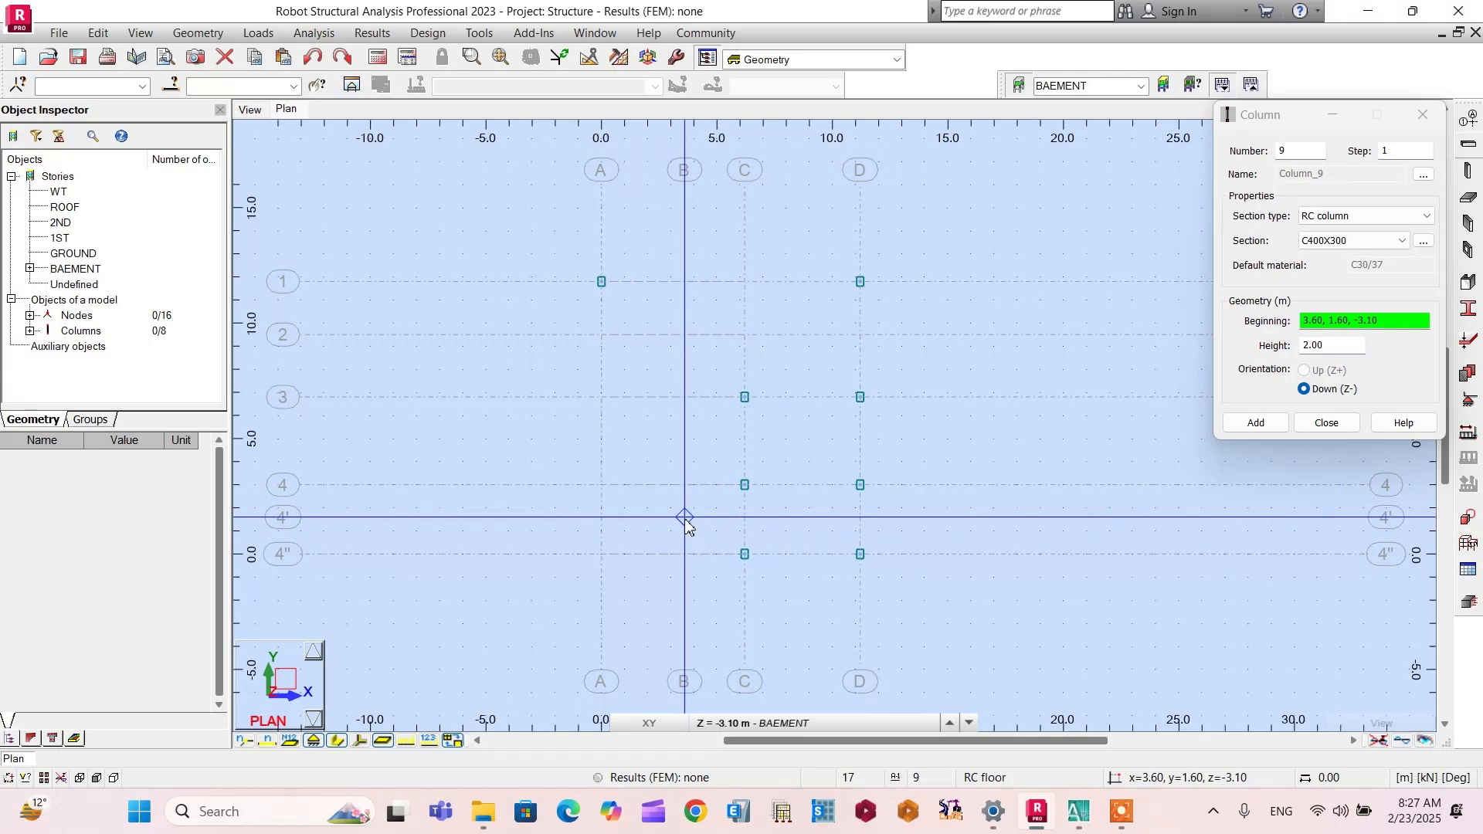
pyautogui.click(685, 518)
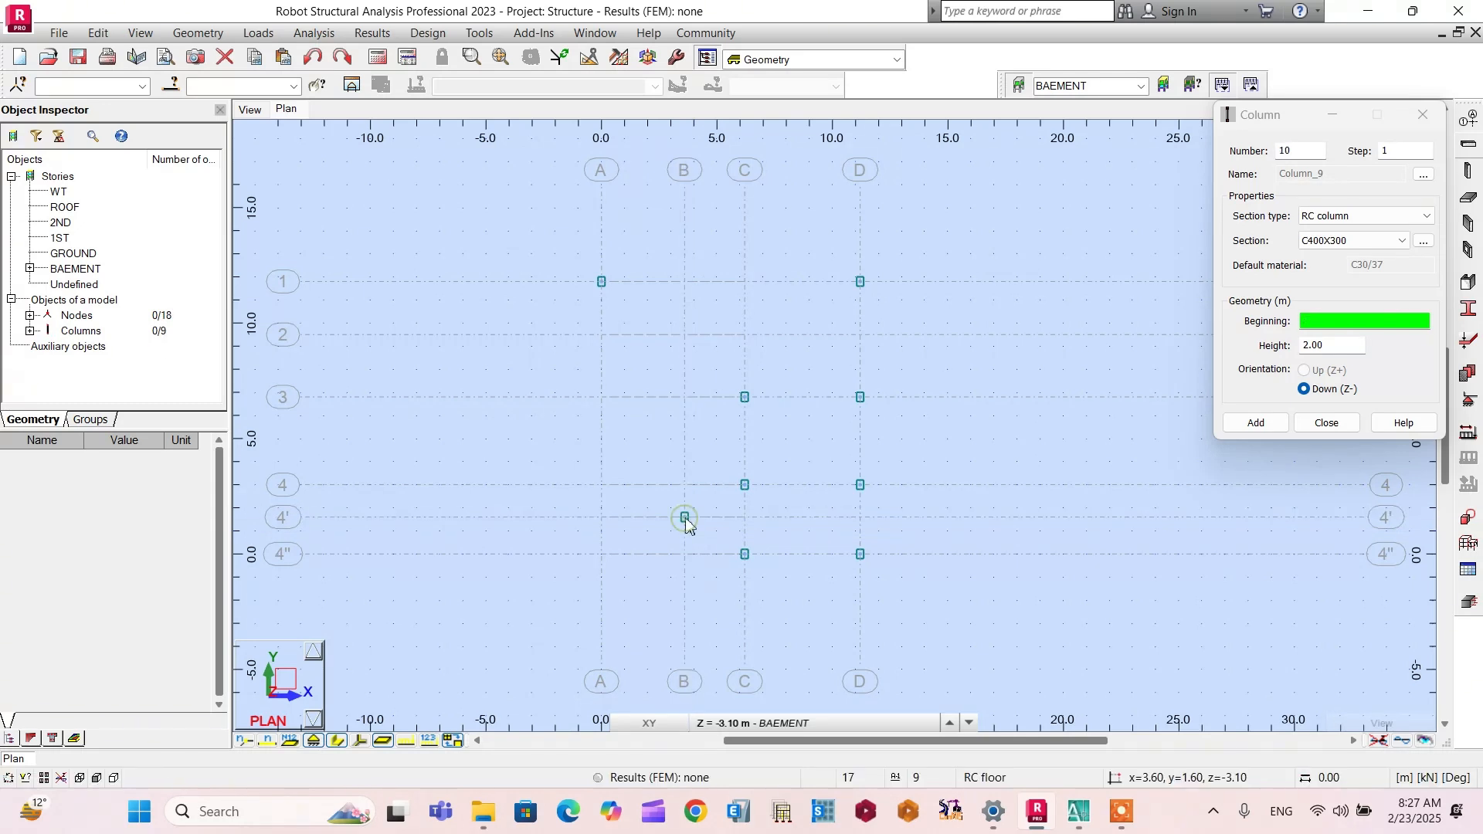
pyautogui.click(601, 485)
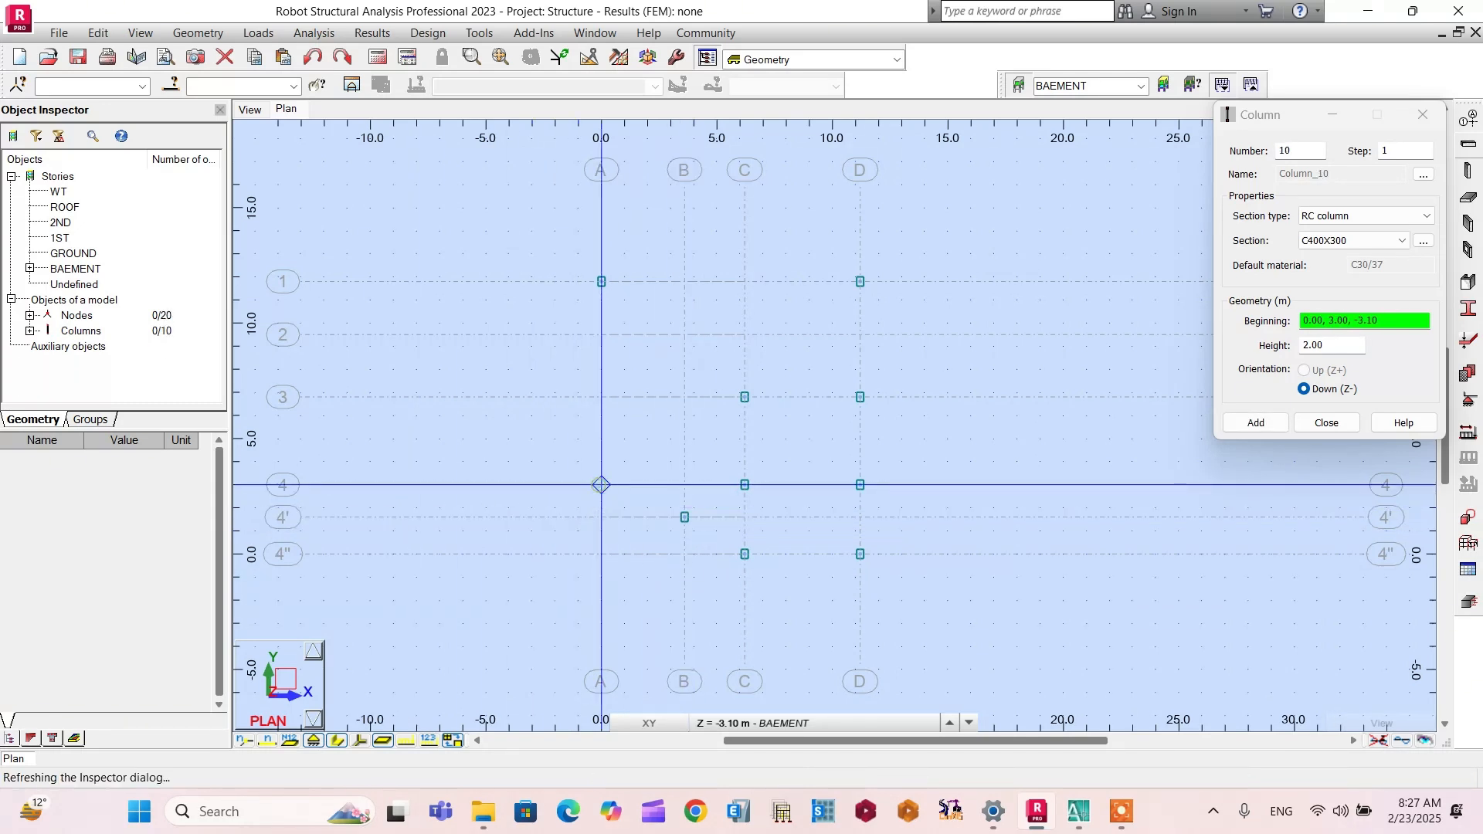
# Step: Switch to AutoCAD and examine the floor plan for the remaining column positions and orientations along axes A and C
pyautogui.scroll(3, 601, 485)
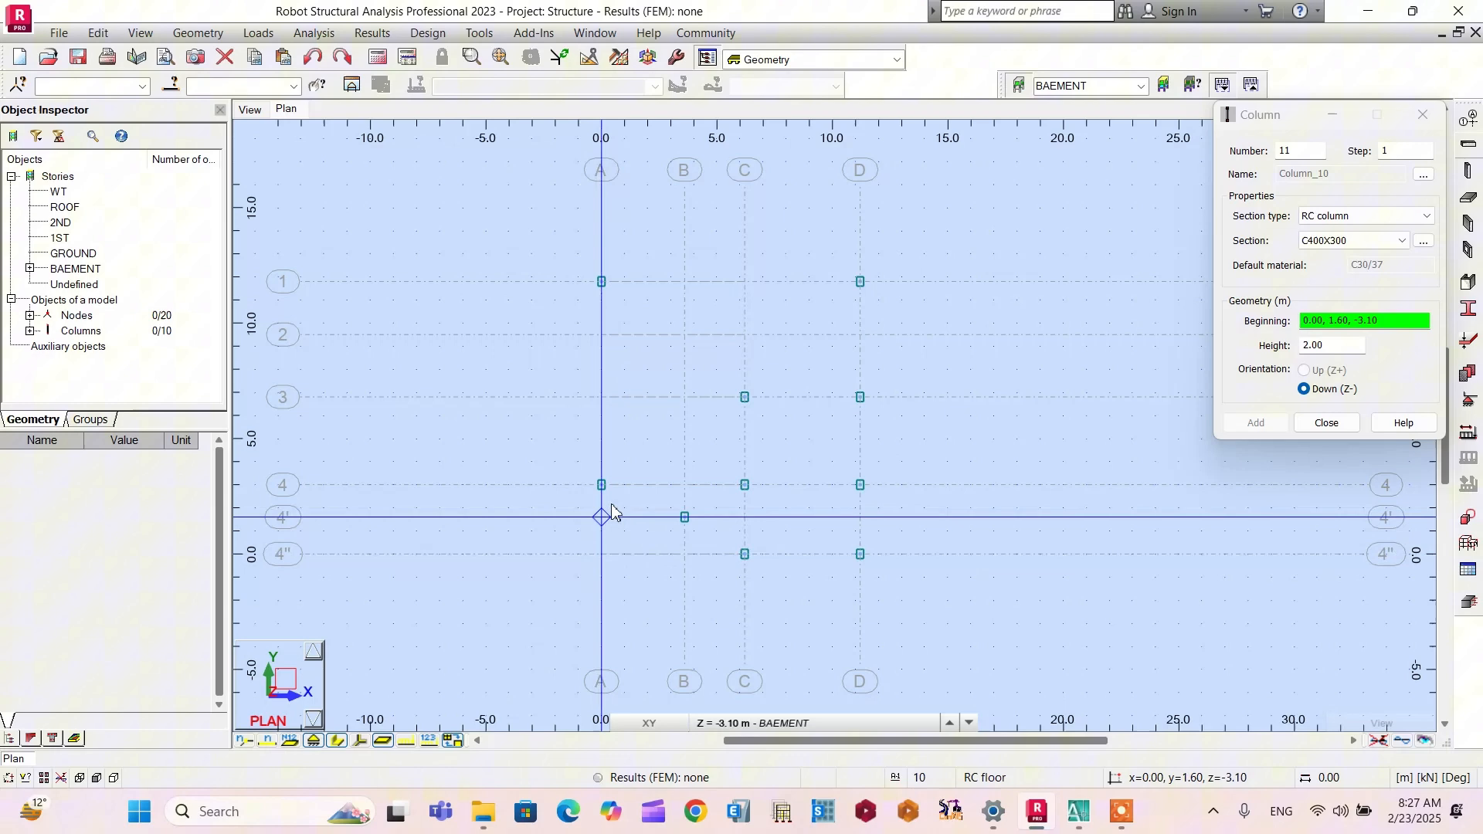
pyautogui.click(1072, 811)
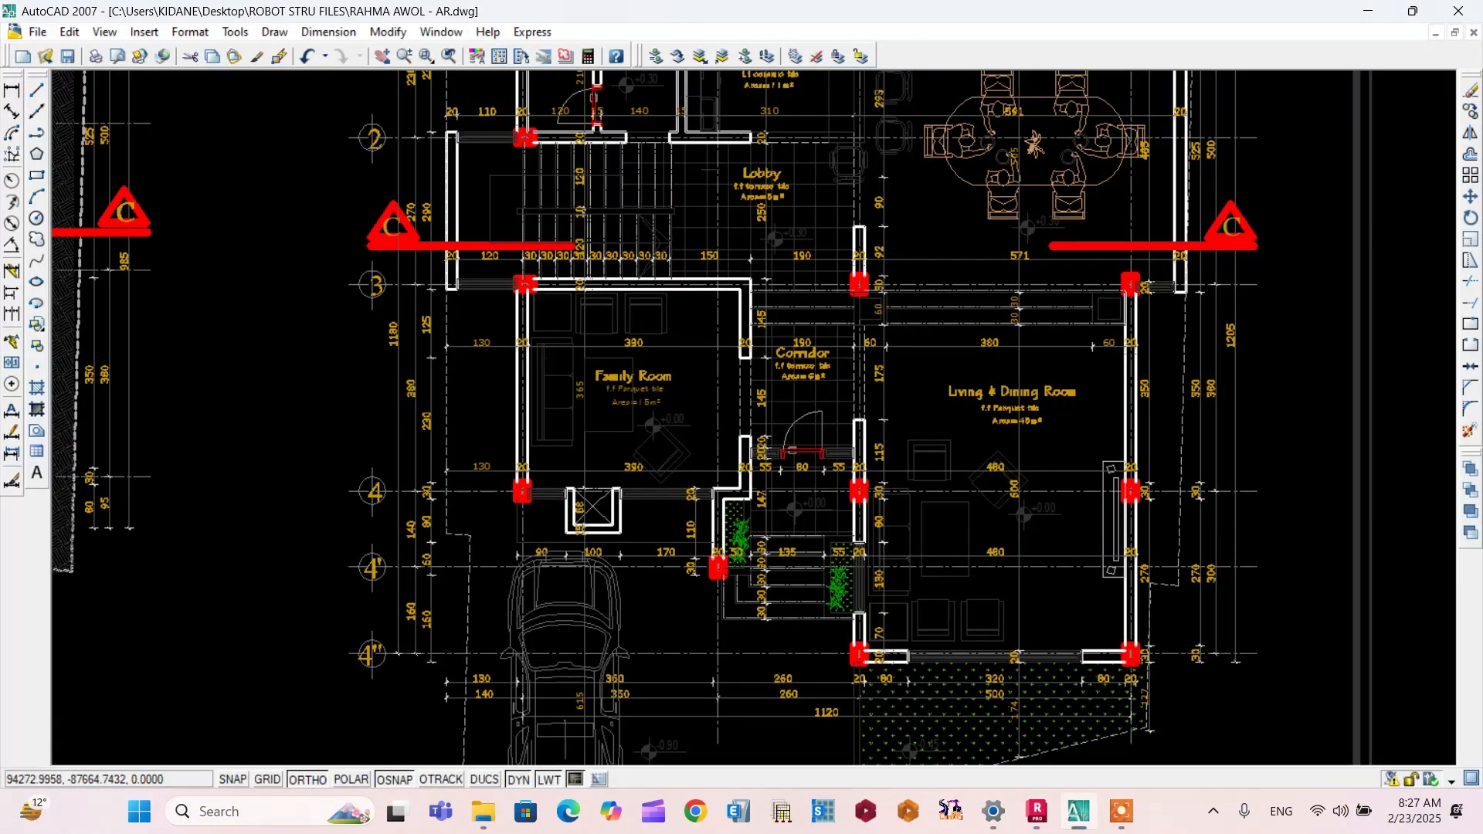
pyautogui.scroll(-3, 687, 444)
pyautogui.scroll(3, 688, 435)
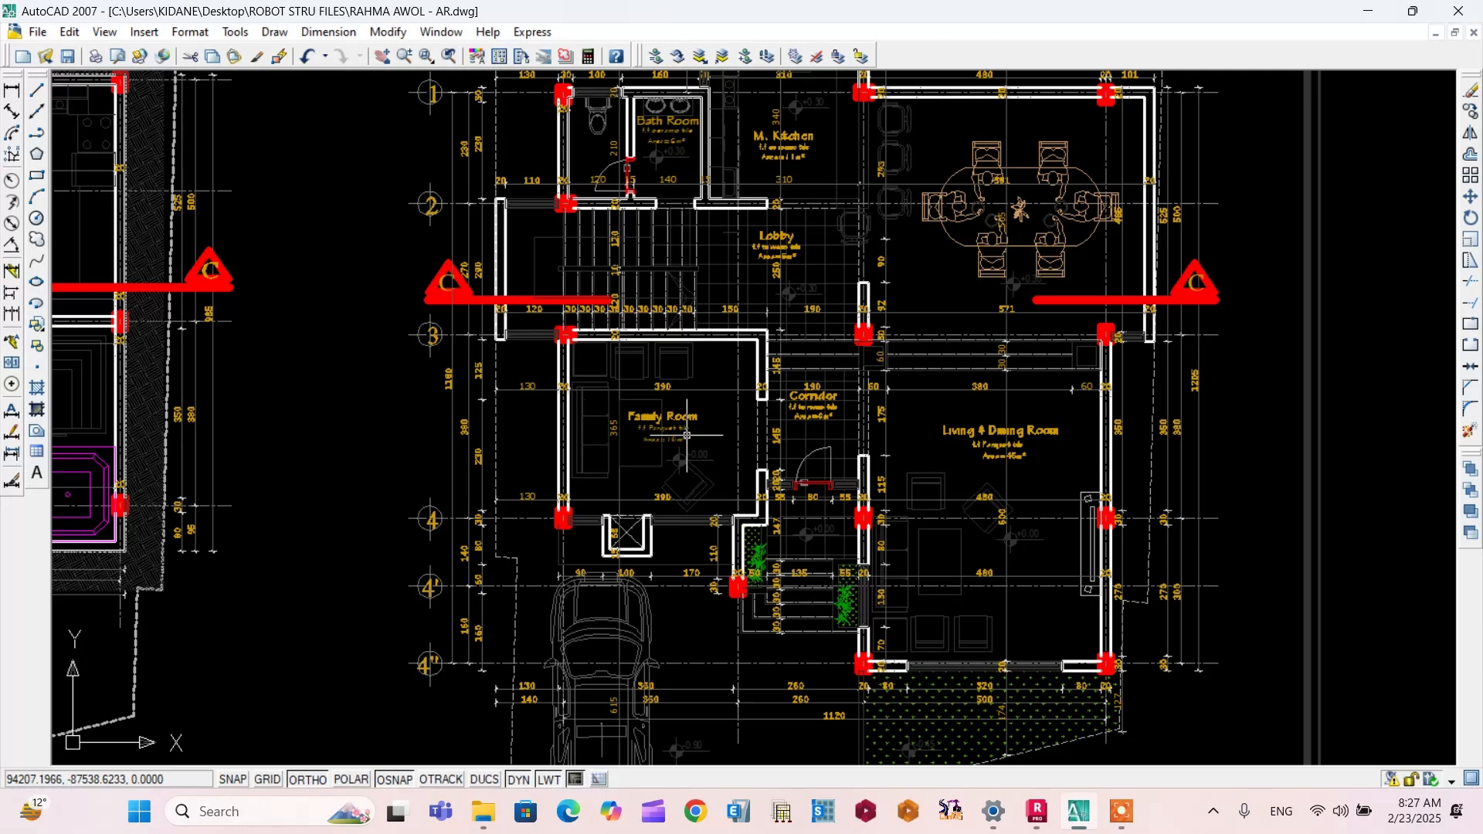
pyautogui.scroll(-3, 687, 434)
pyautogui.scroll(4, 647, 198)
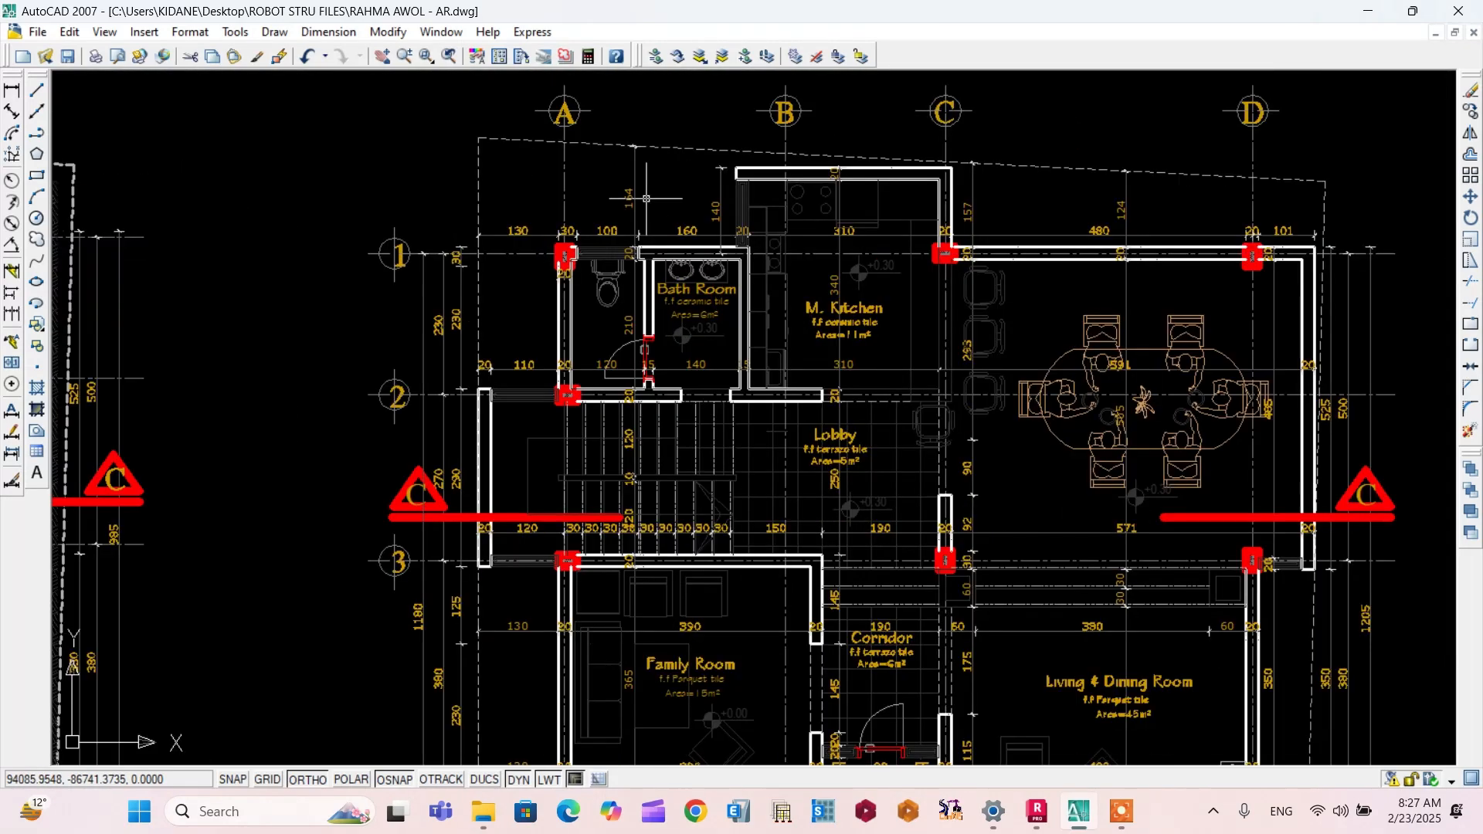
pyautogui.scroll(-2, 654, 205)
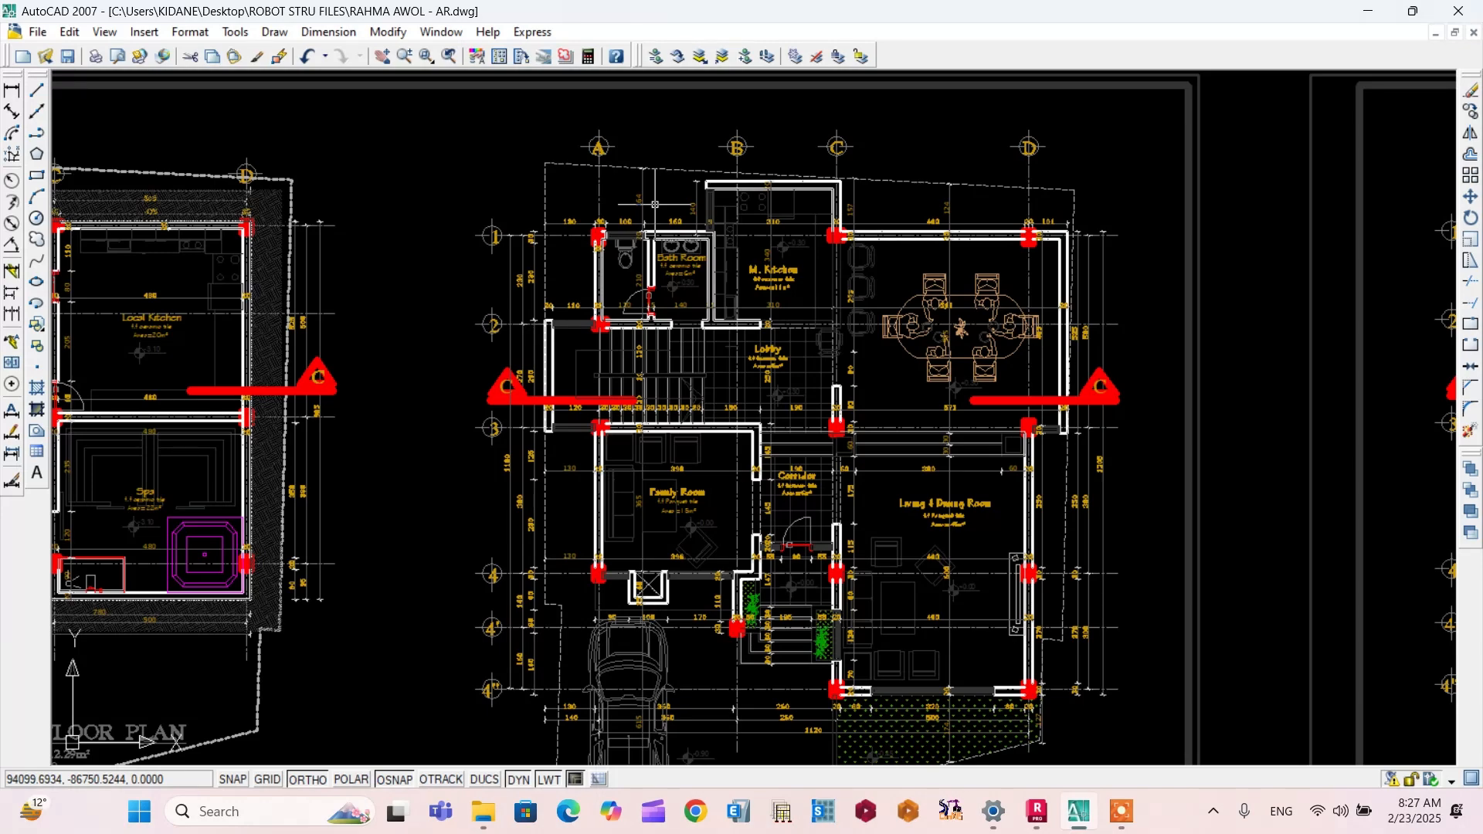
pyautogui.scroll(2, 590, 402)
pyautogui.scroll(-2, 618, 513)
pyautogui.scroll(3, 602, 377)
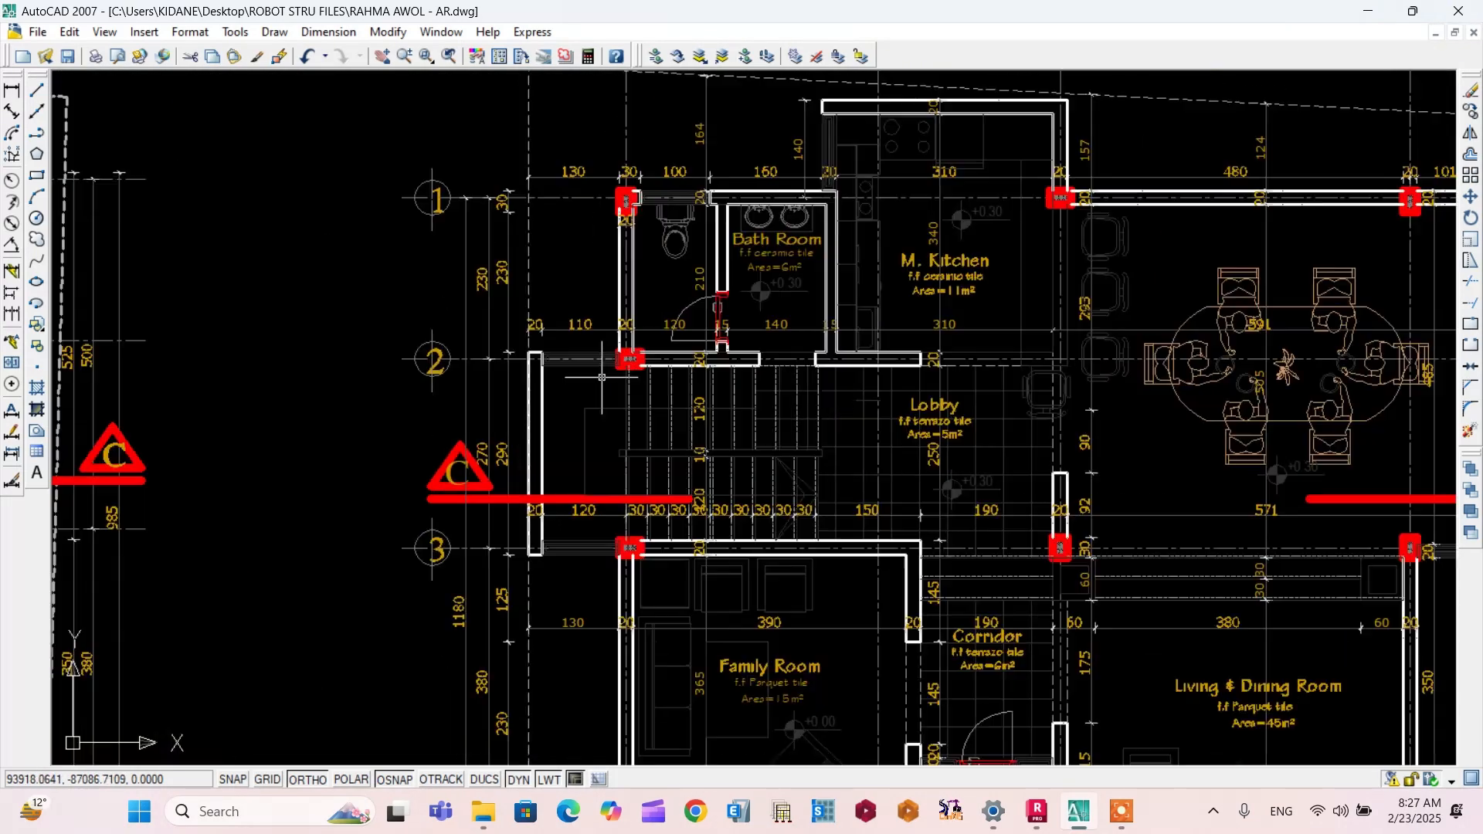
pyautogui.scroll(-2, 616, 417)
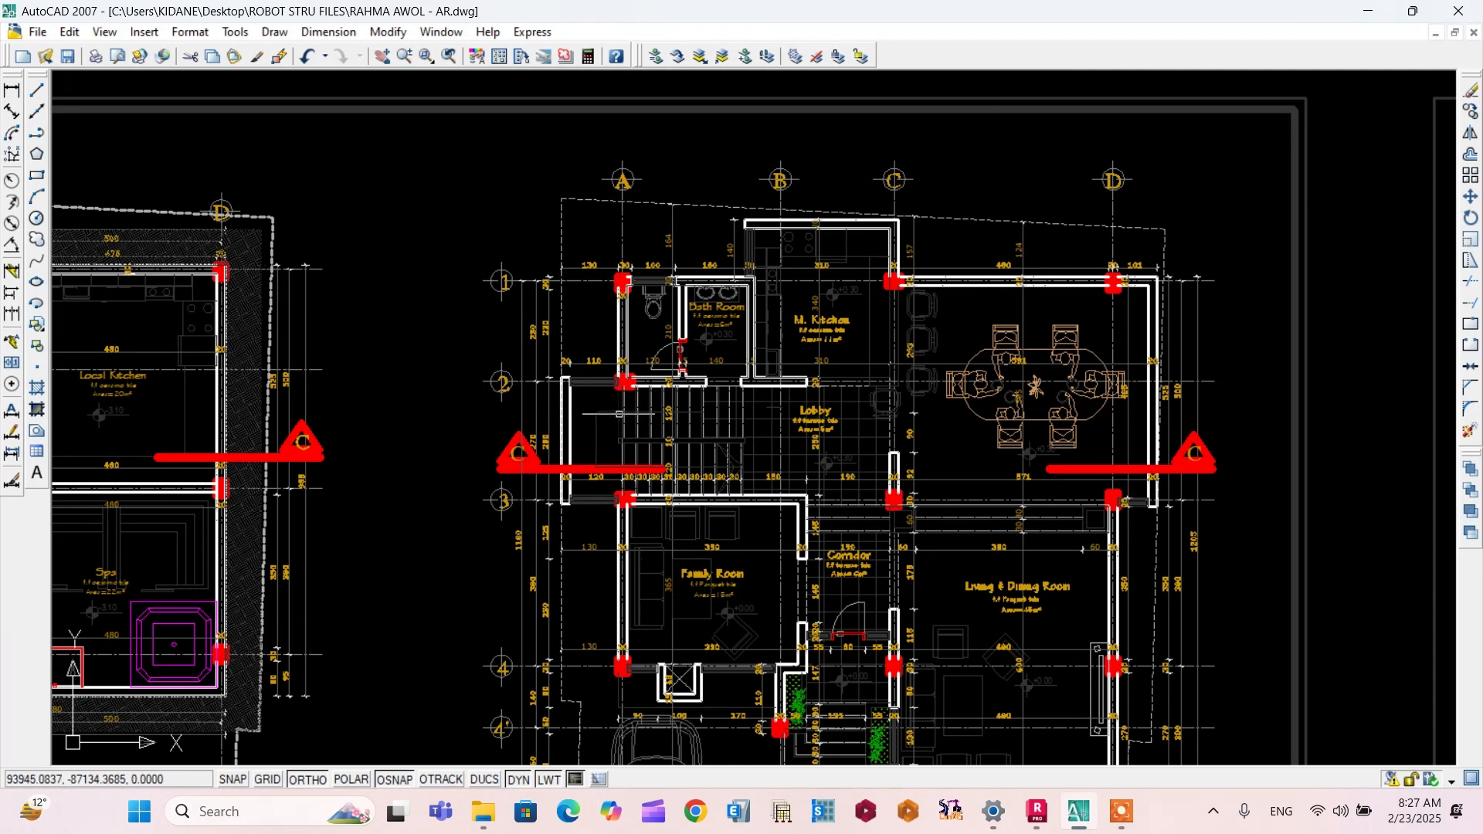
pyautogui.scroll(3, 620, 286)
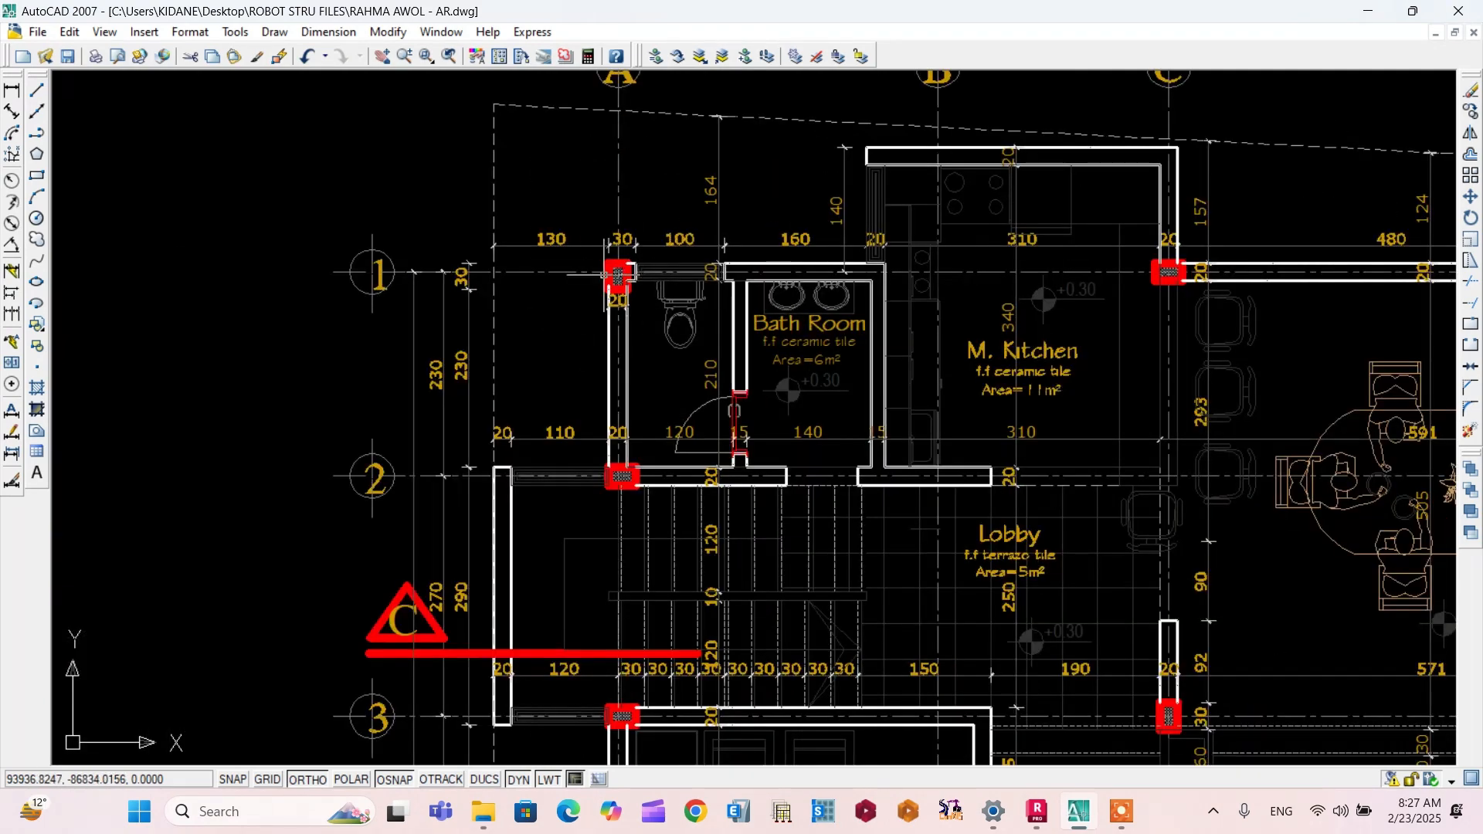
pyautogui.scroll(-3, 618, 274)
# Step: Return to Robot Structural Analysis and place C300X400 columns on the basement plan at axis intersections A-3, A-2 and C-1
pyautogui.click(1036, 811)
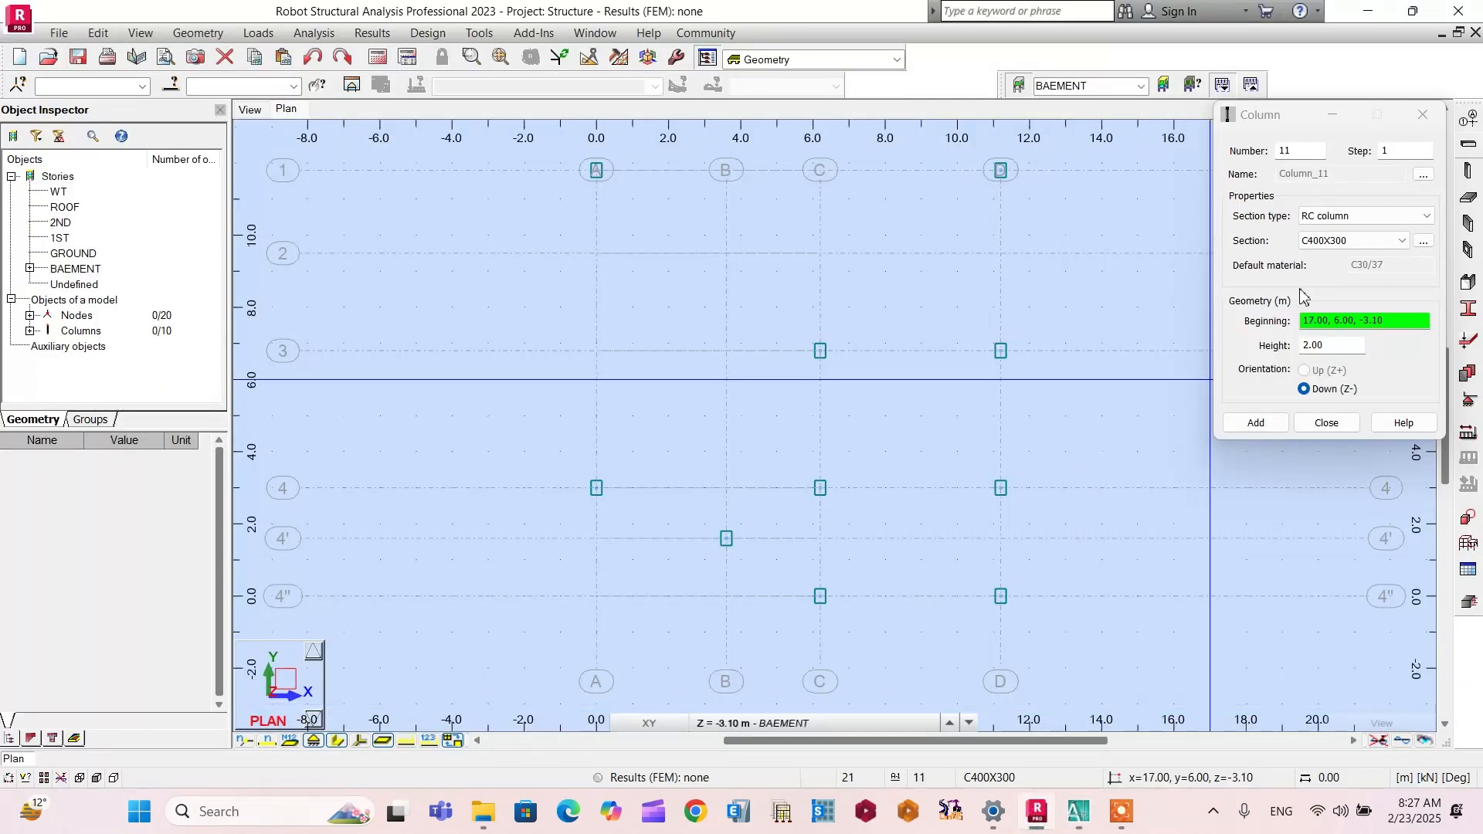
pyautogui.click(1404, 241)
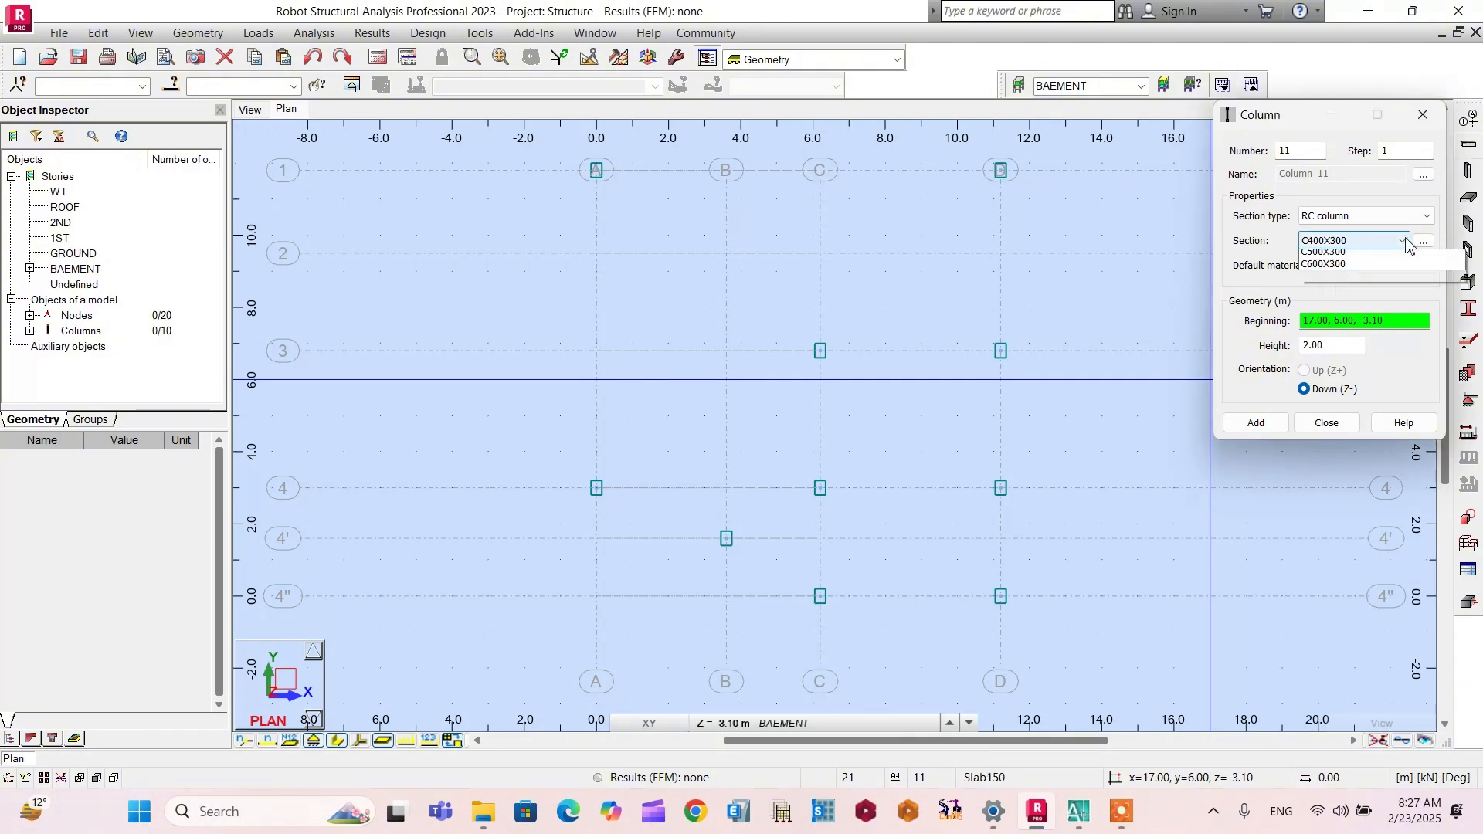
pyautogui.click(1353, 283)
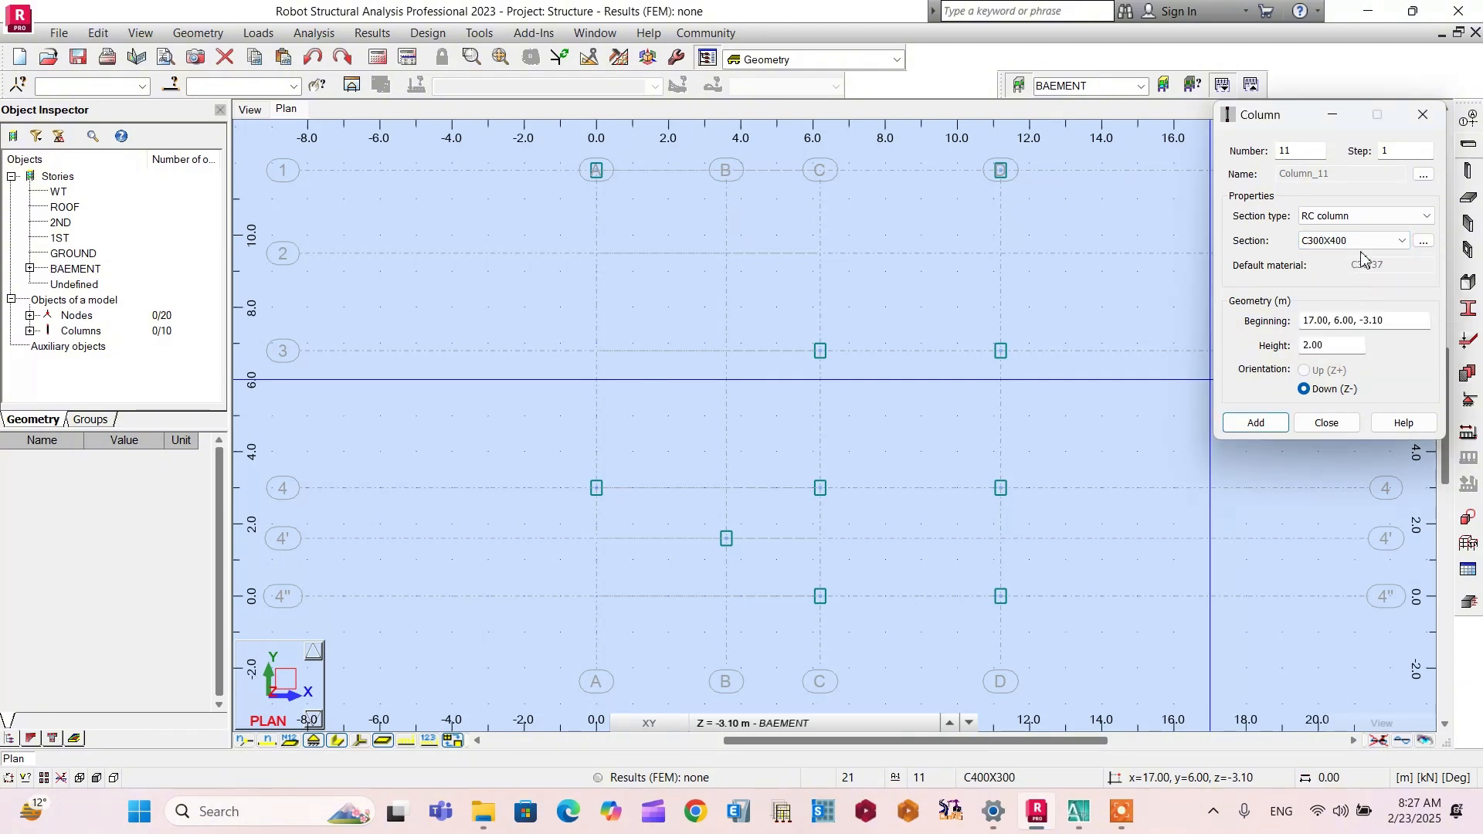
pyautogui.click(597, 351)
pyautogui.click(596, 253)
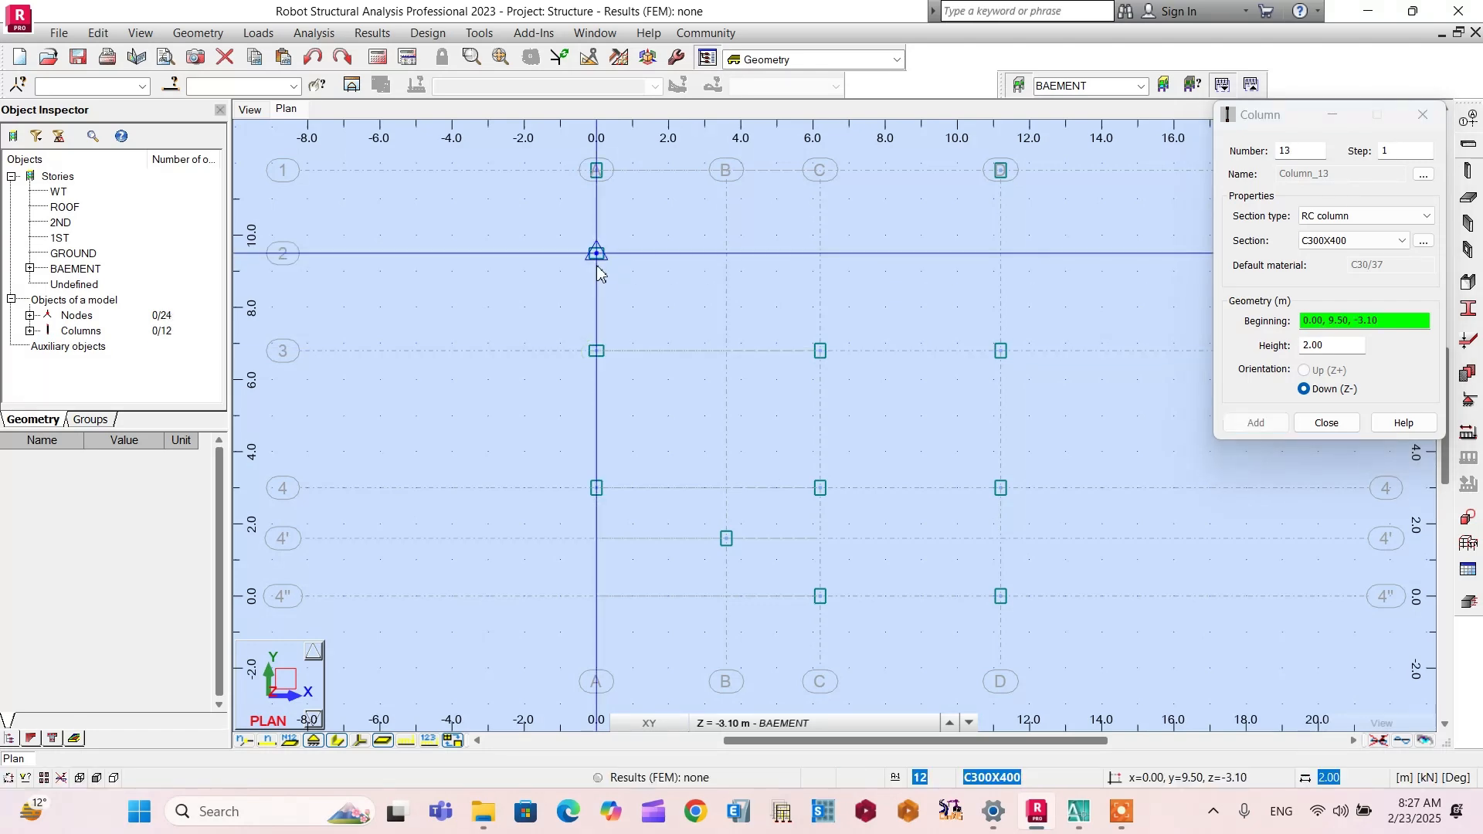
pyautogui.scroll(-2, 691, 433)
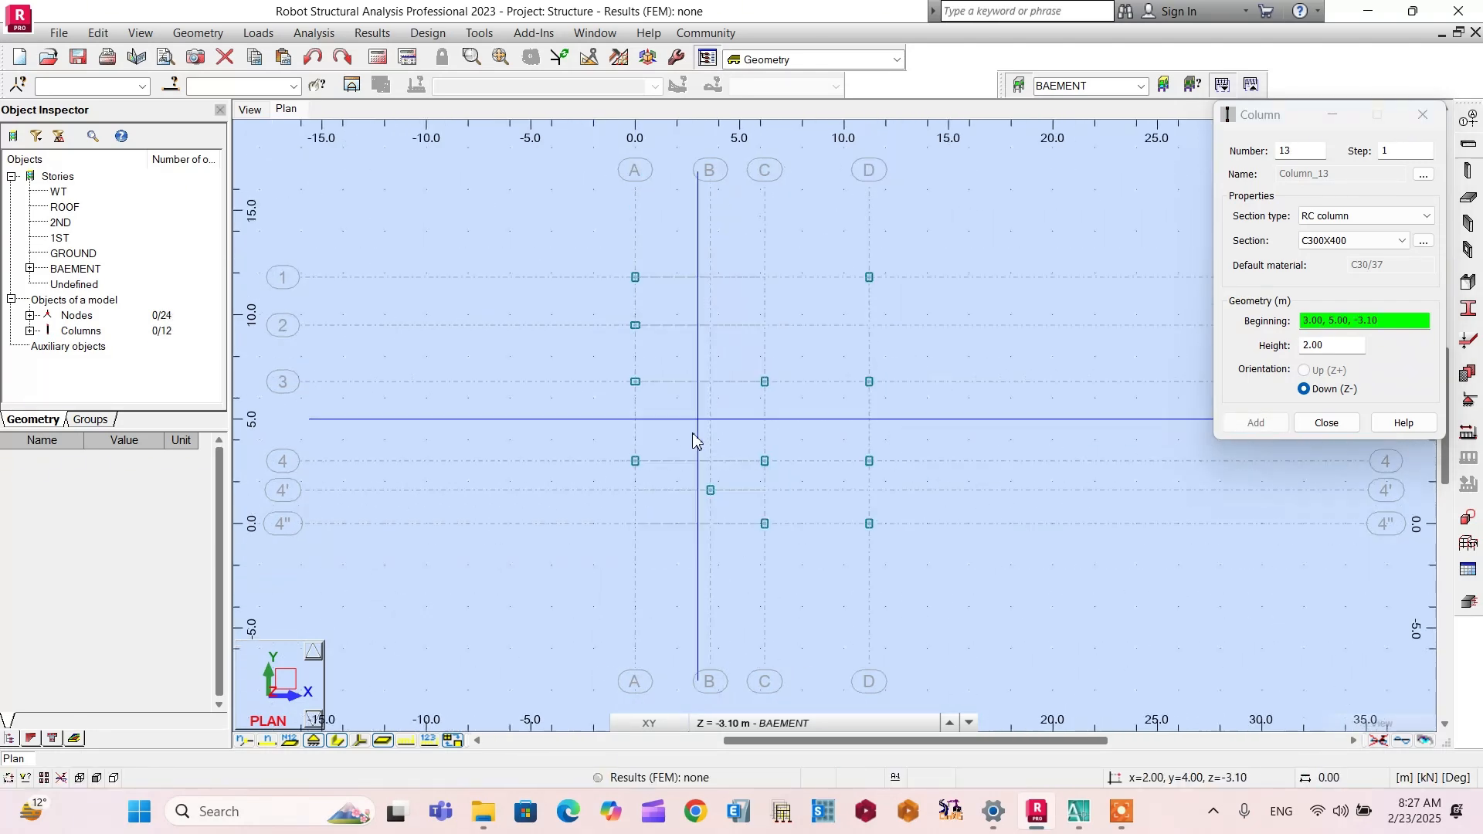
pyautogui.click(764, 278)
pyautogui.click(1325, 422)
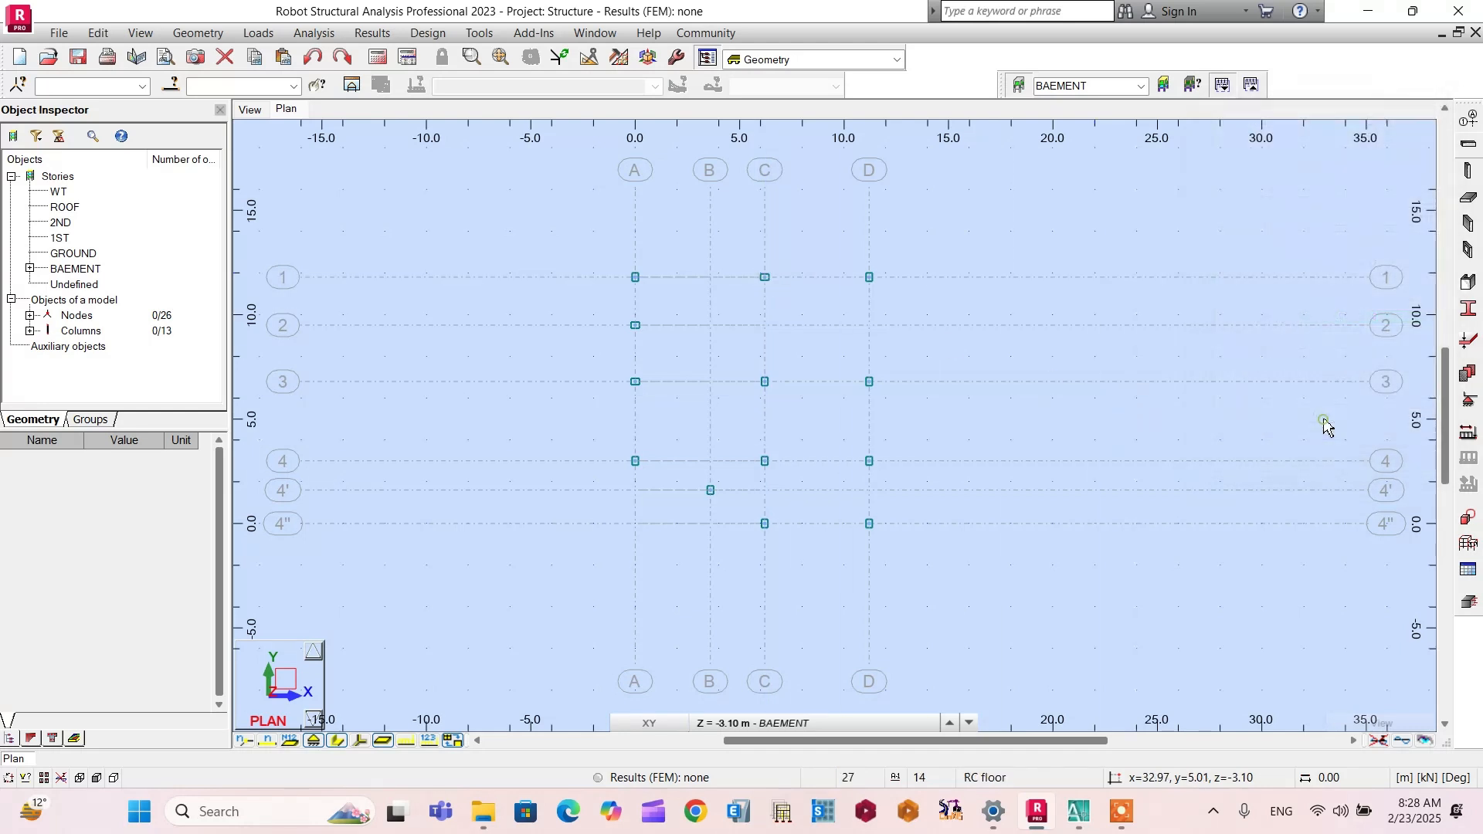
pyautogui.rightClick(1048, 211)
pyautogui.click(1044, 220)
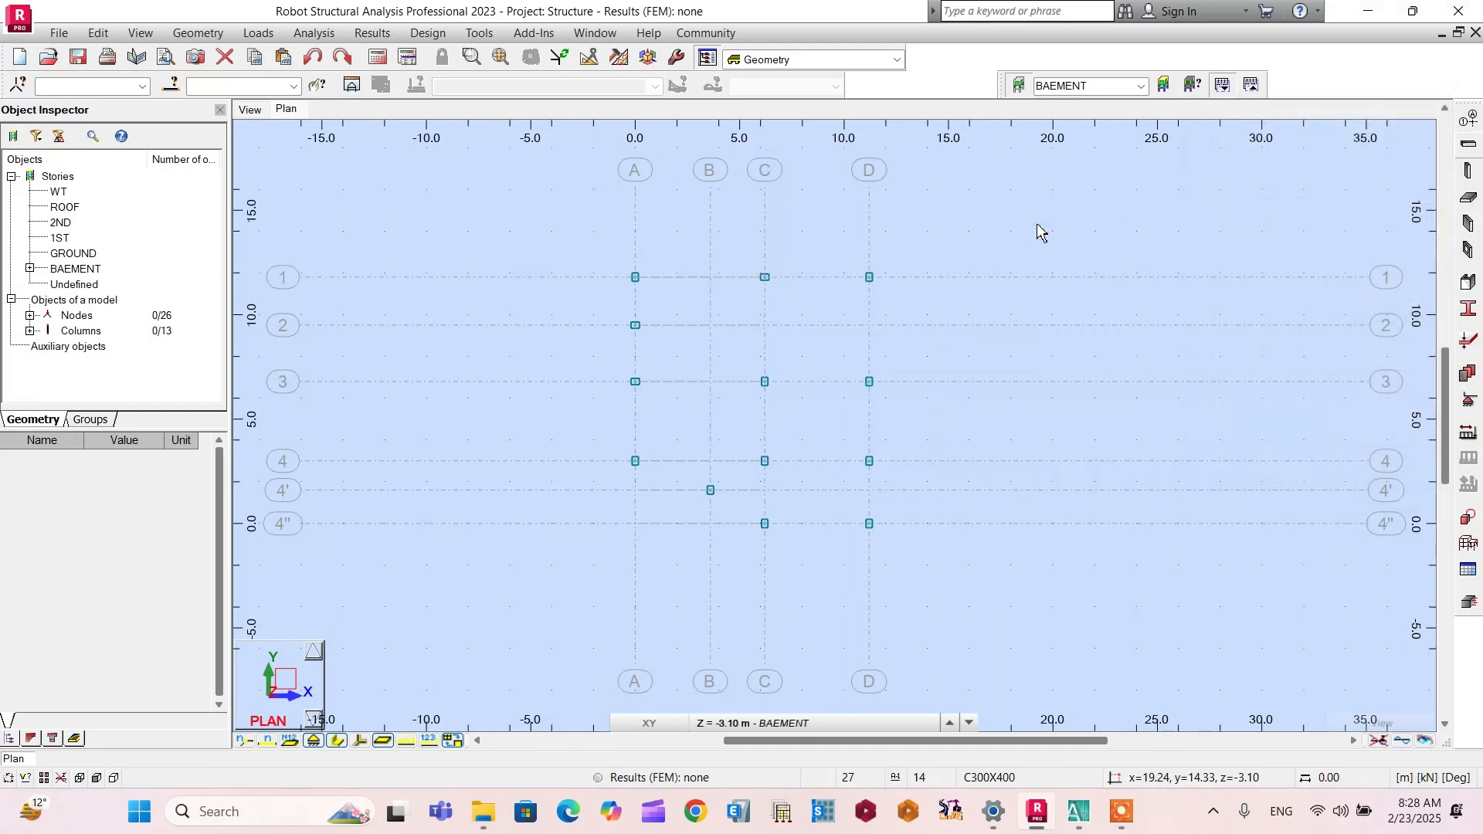
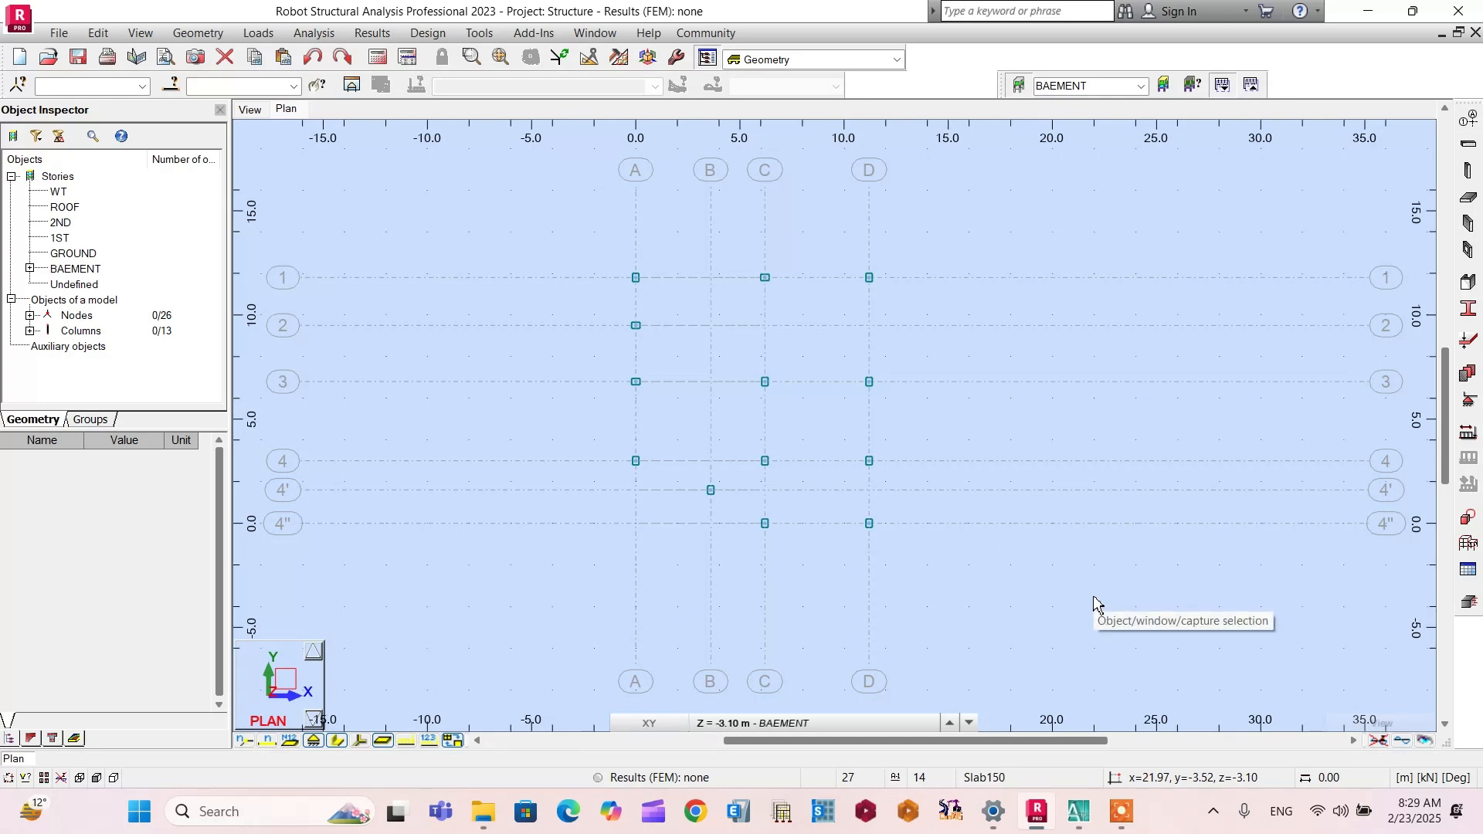
# Step: Show the basement columns in 3D and set up RC beam drawing with section B400X250 and the Drag option enabled
pyautogui.click(249, 110)
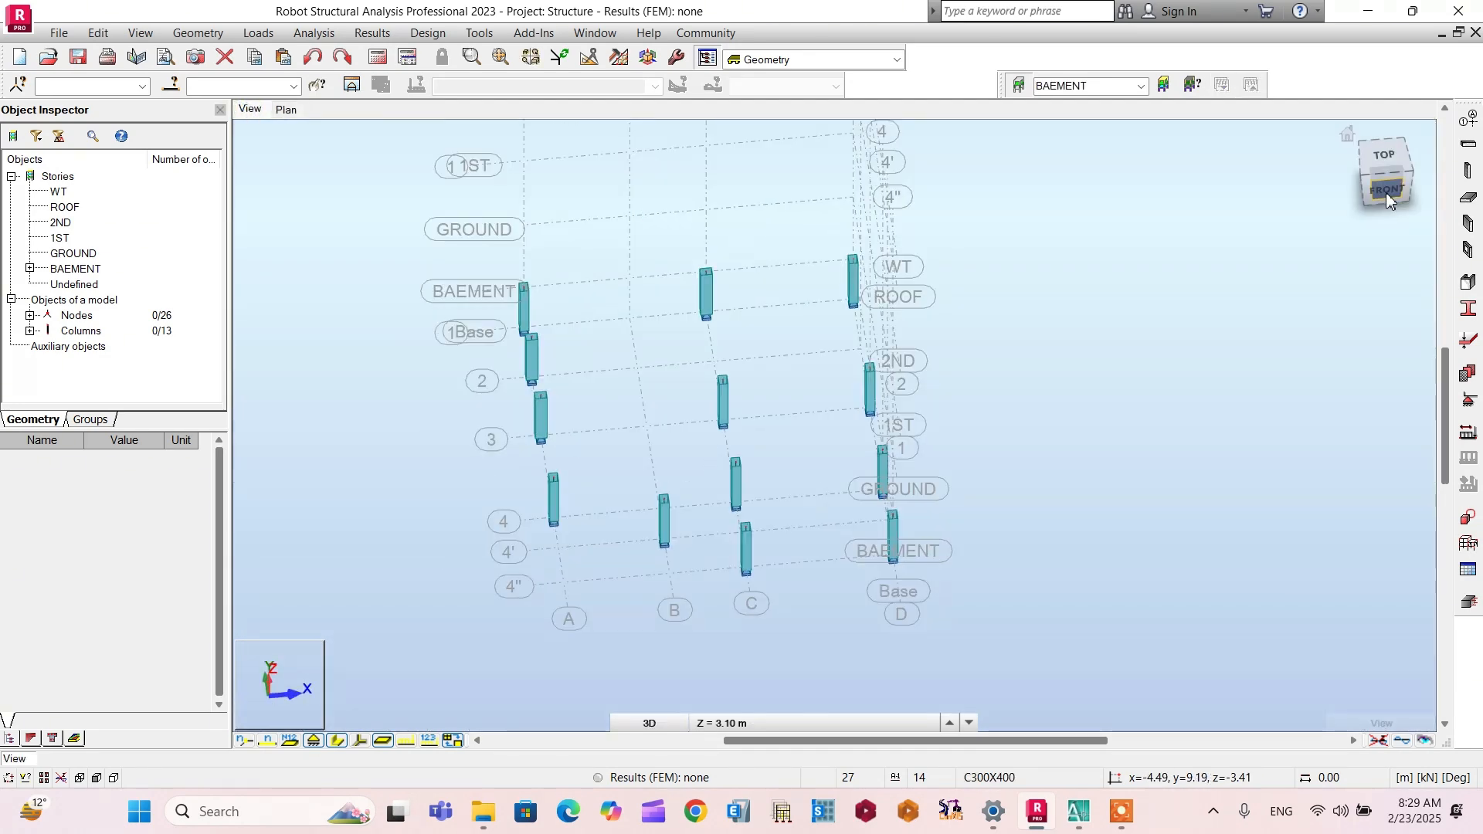
pyautogui.moveTo(1386, 172); pyautogui.dragTo(1386, 177)
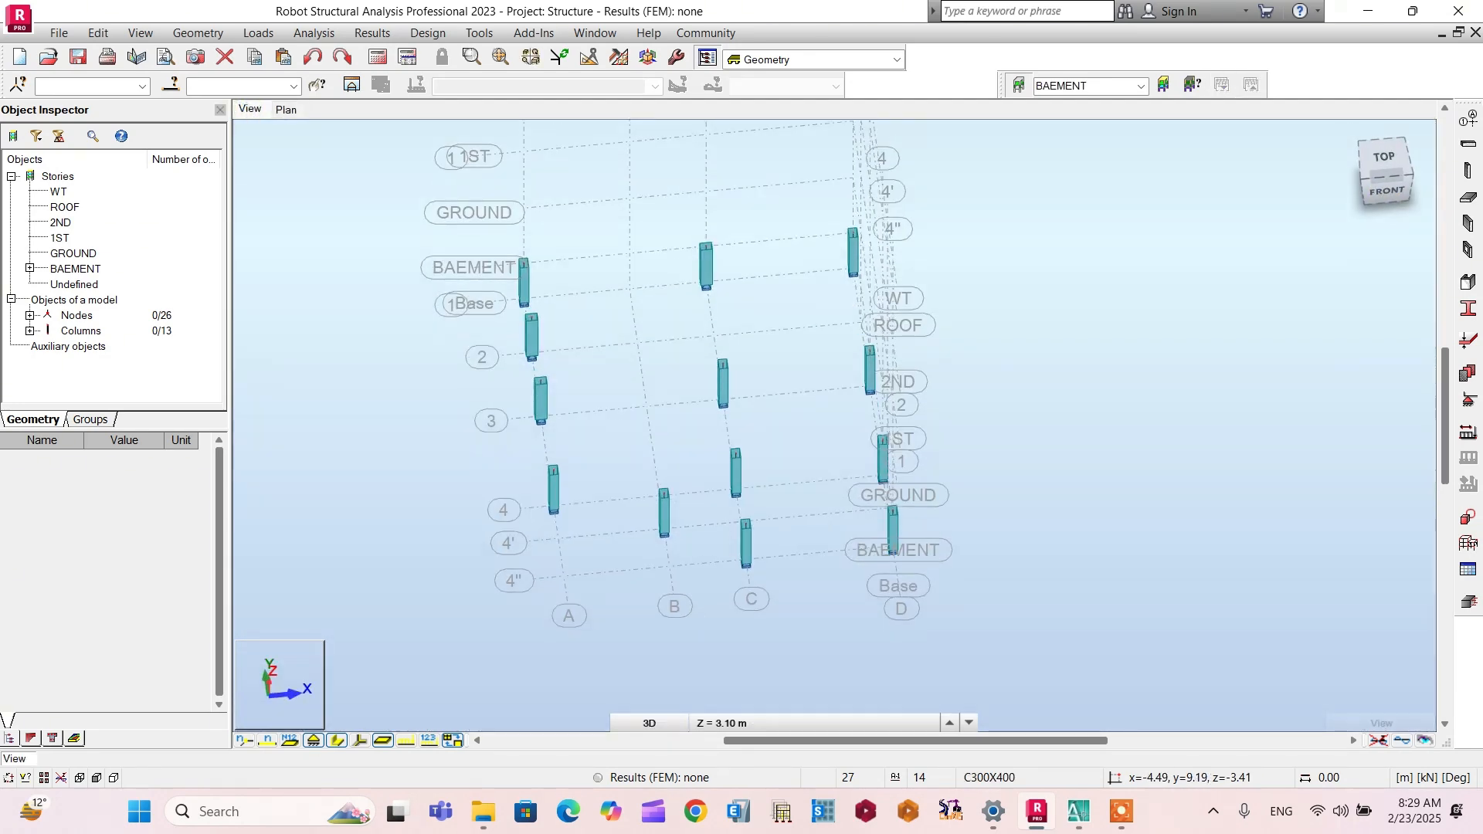
pyautogui.scroll(1, 1202, 220)
pyautogui.click(1467, 143)
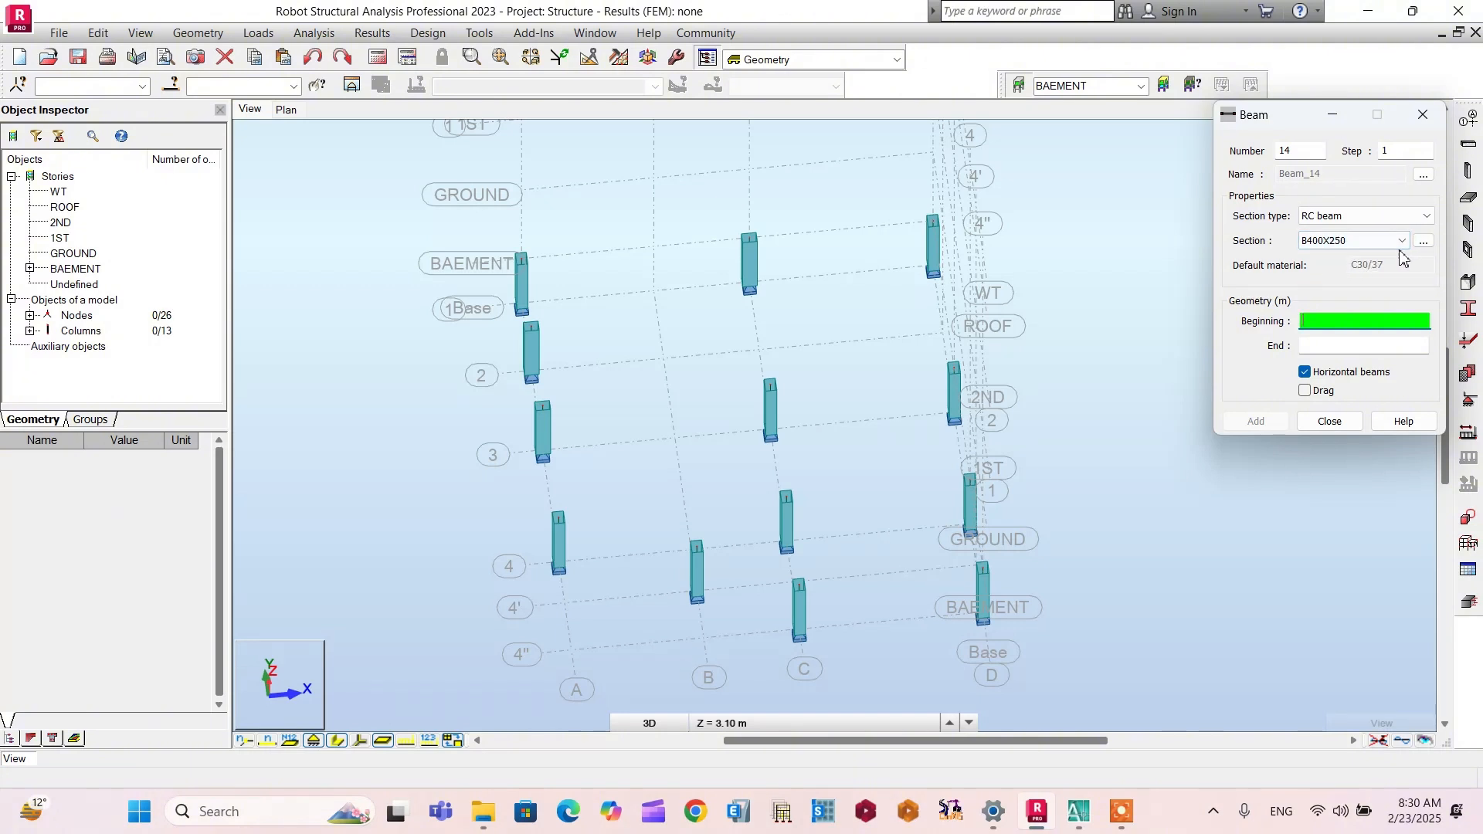
pyautogui.click(1423, 241)
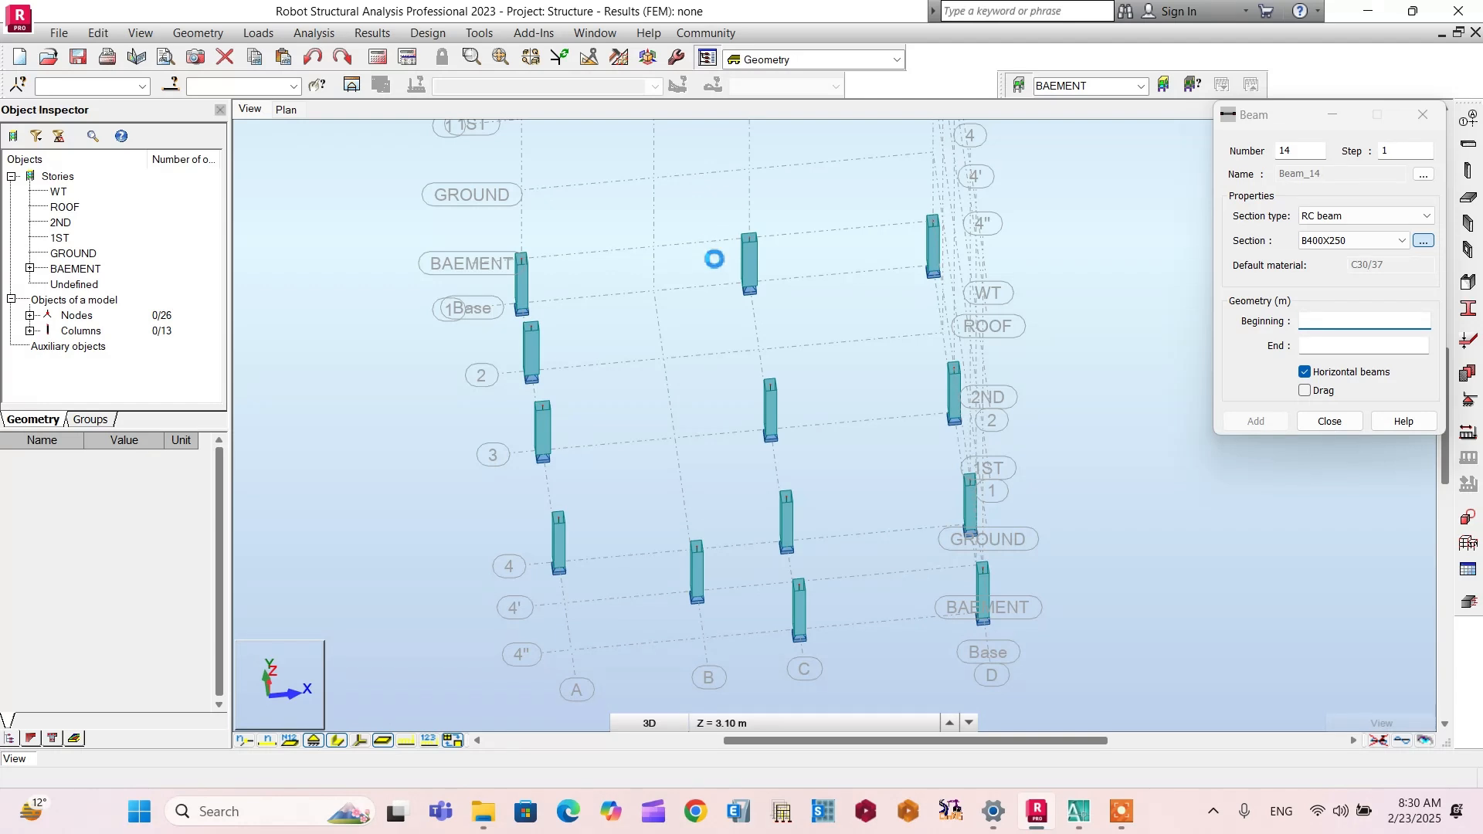
pyautogui.click(993, 201)
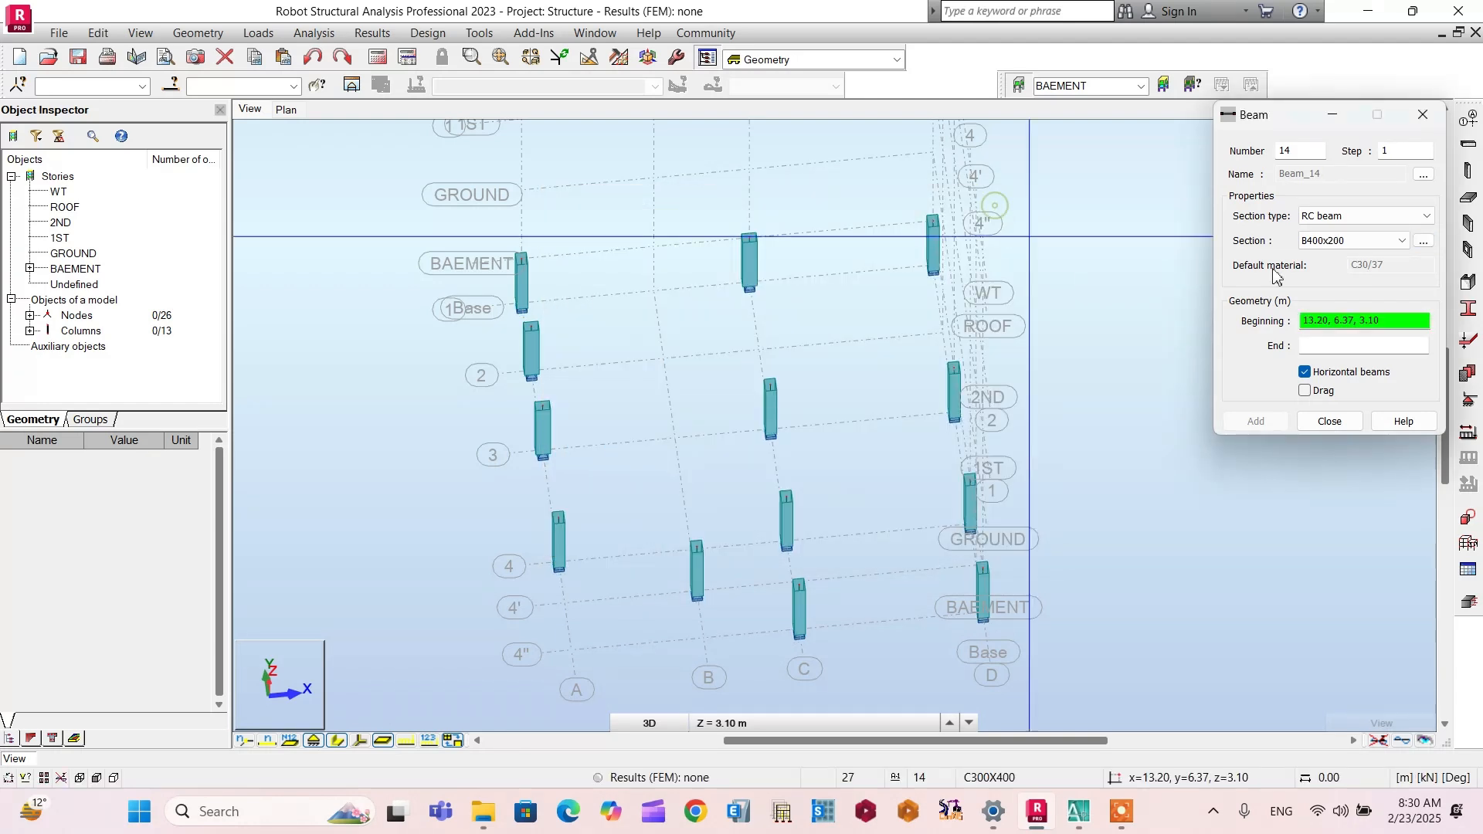
pyautogui.click(1357, 243)
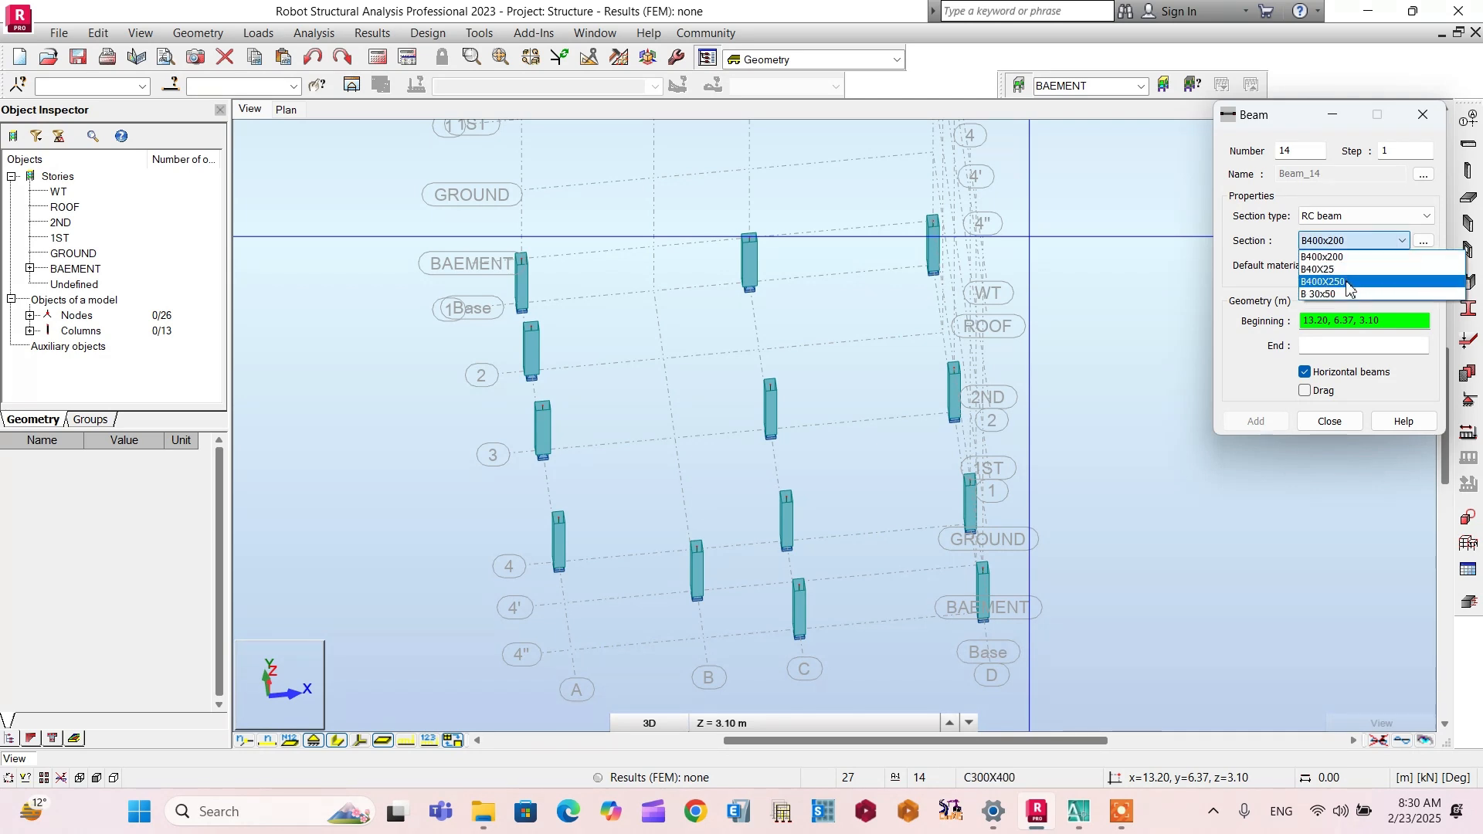
pyautogui.click(1349, 283)
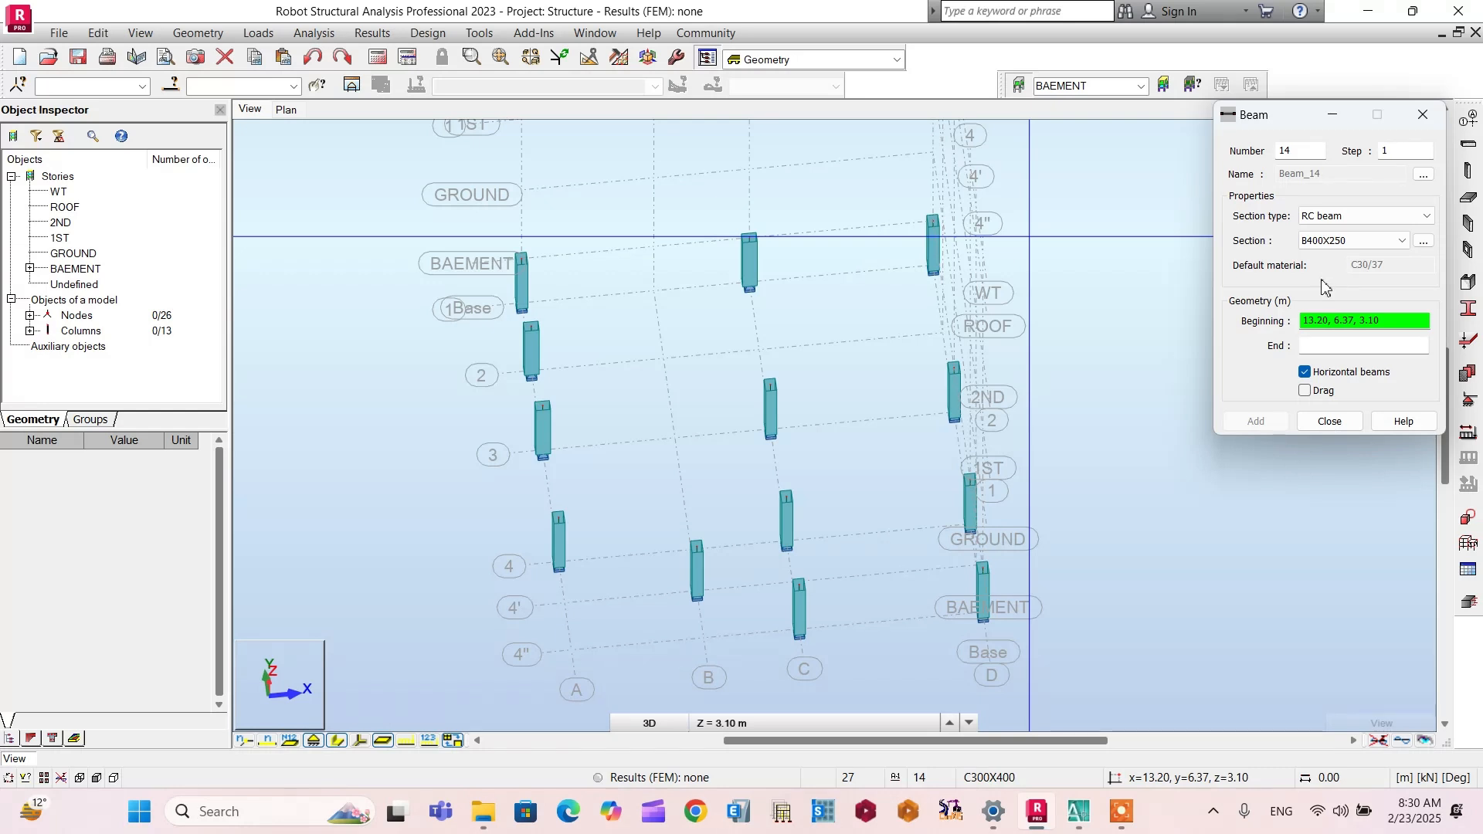
pyautogui.click(1323, 321)
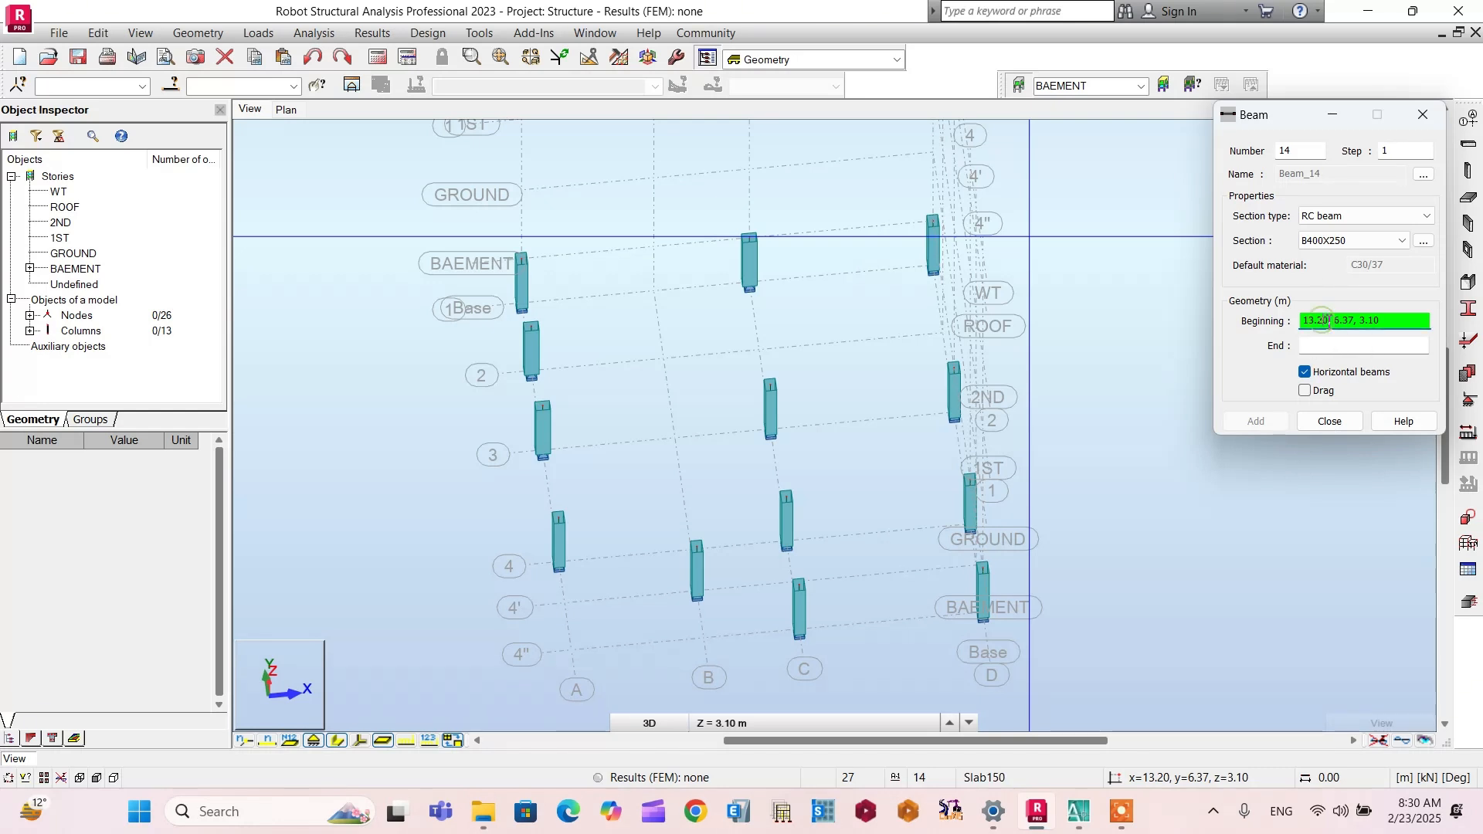
pyautogui.click(1305, 391)
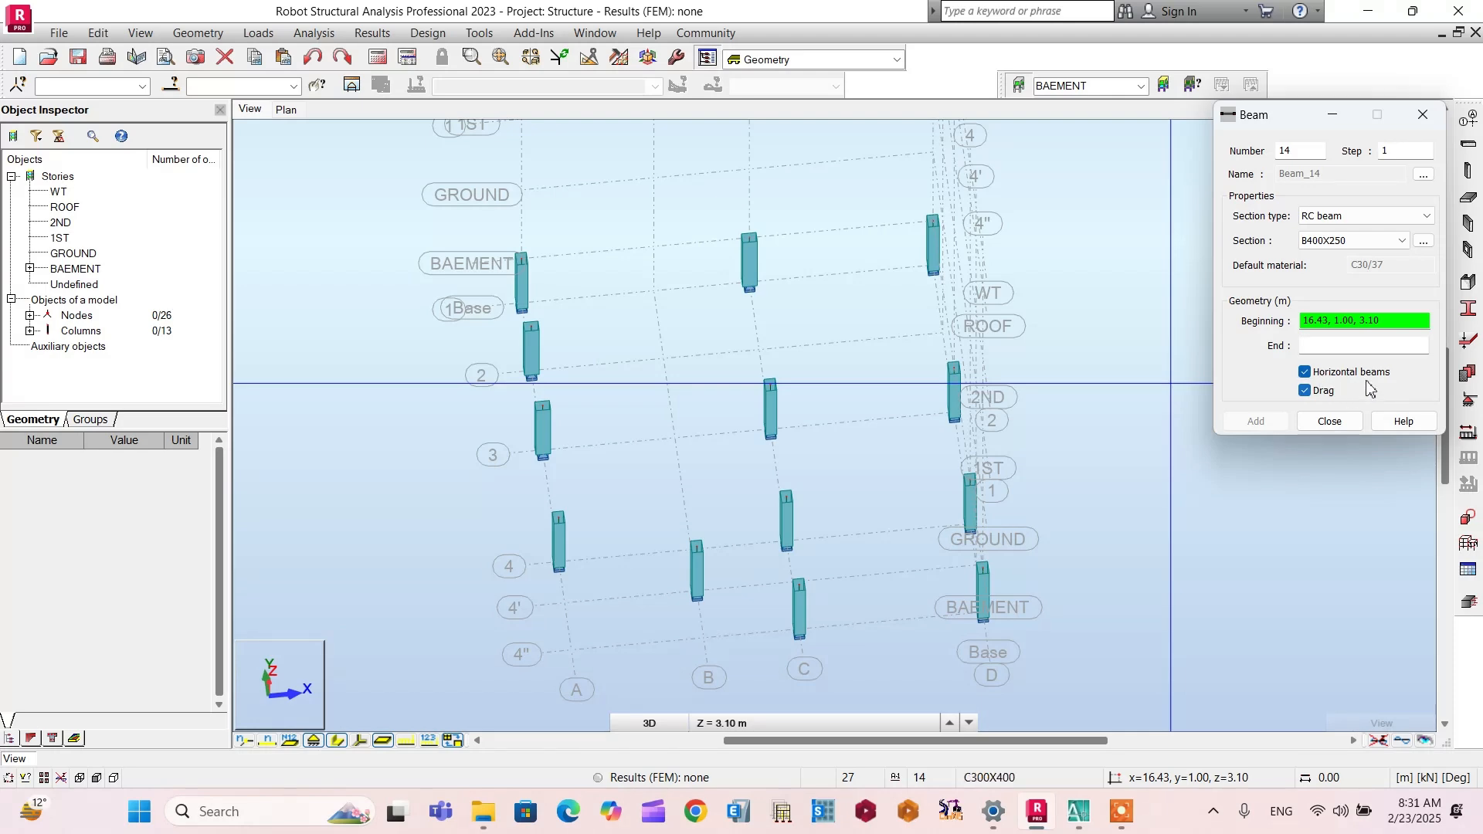
# Step: Draw B400X250 beams at basement level along axis 1 from A to D and along axis D from 1 to 4", ending the chain there
pyautogui.scroll(3, 543, 281)
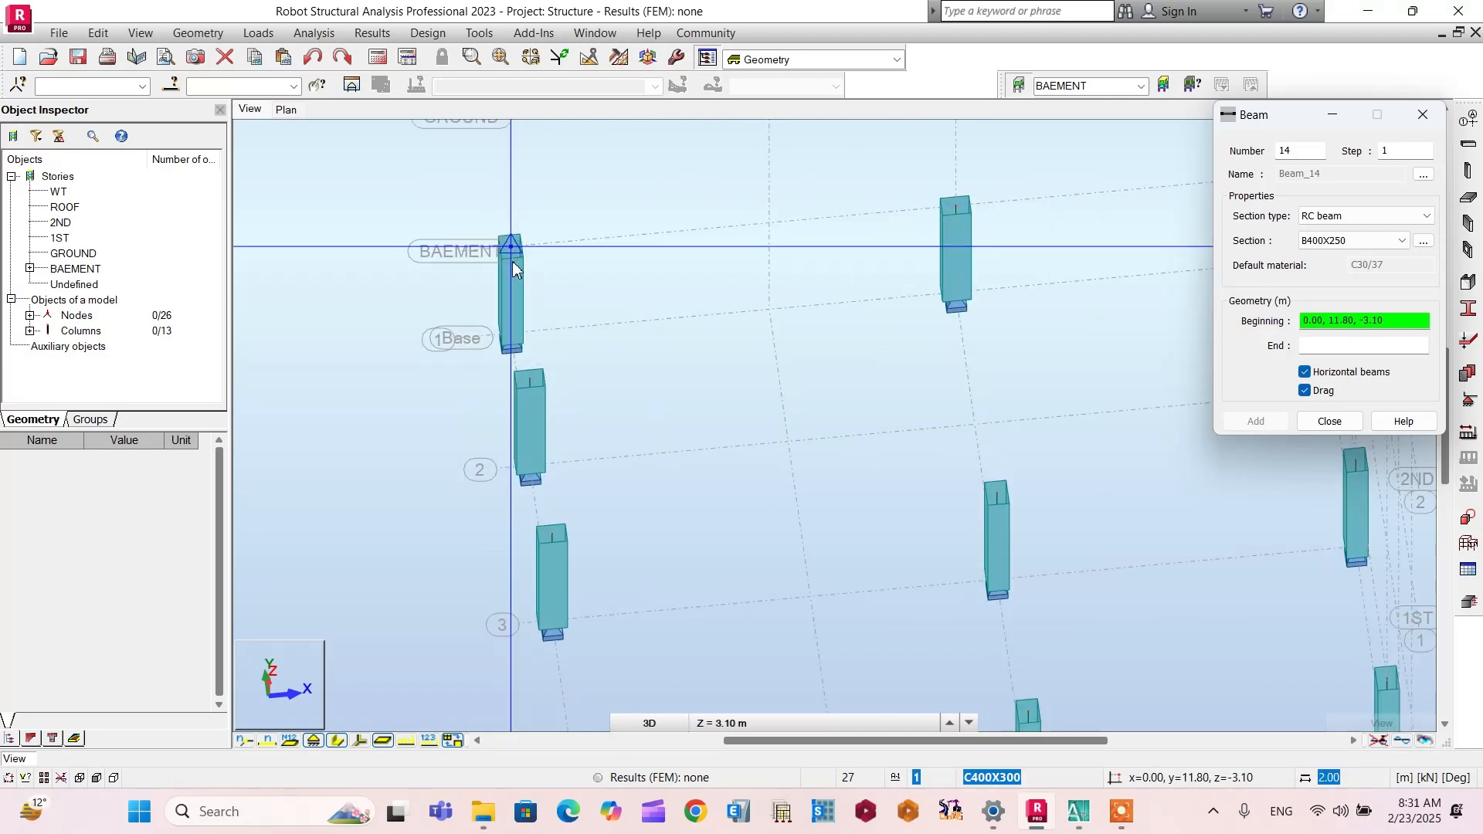
pyautogui.click(513, 262)
pyautogui.scroll(-3, 513, 259)
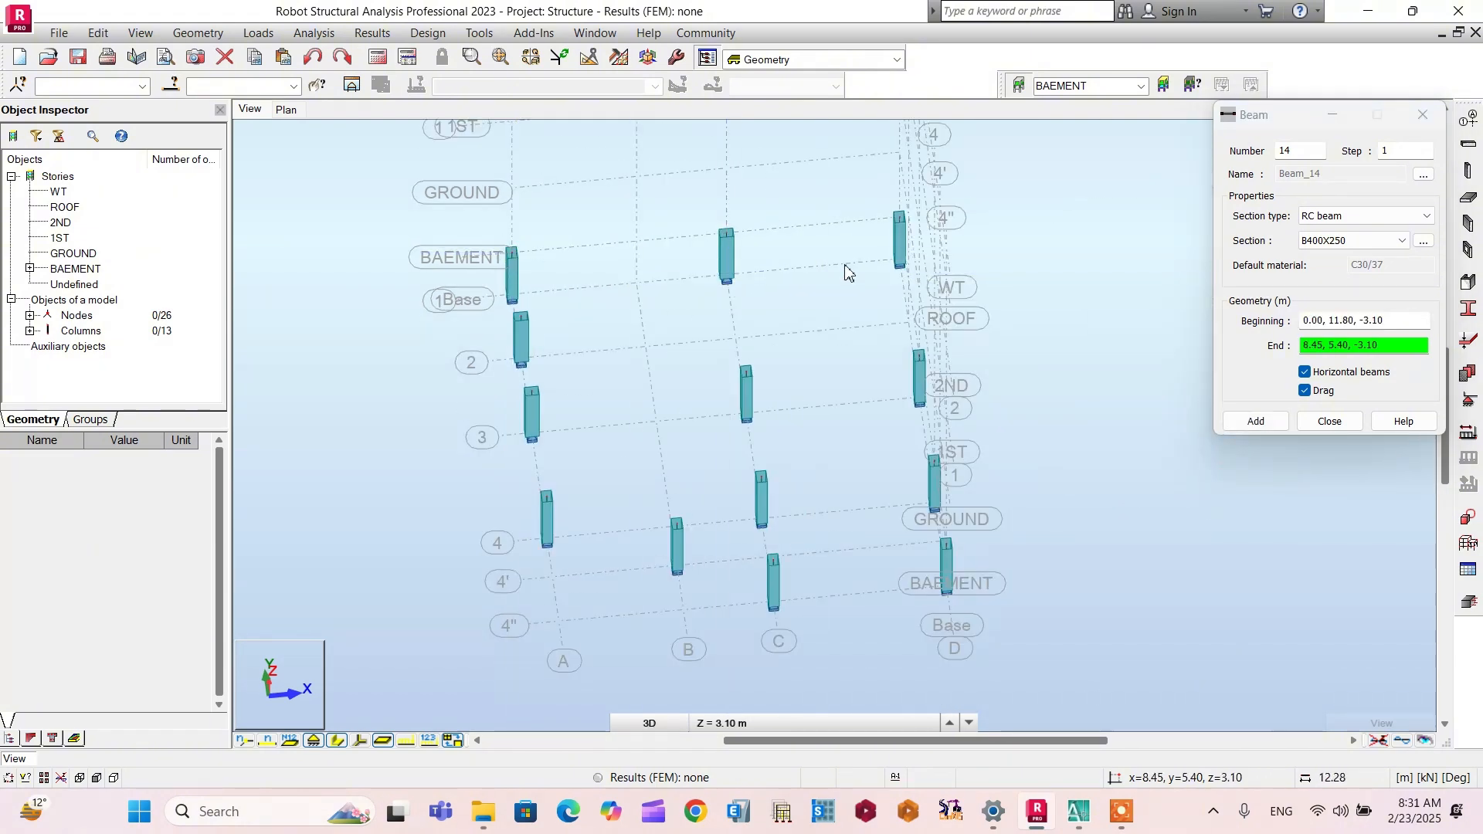
pyautogui.click(901, 215)
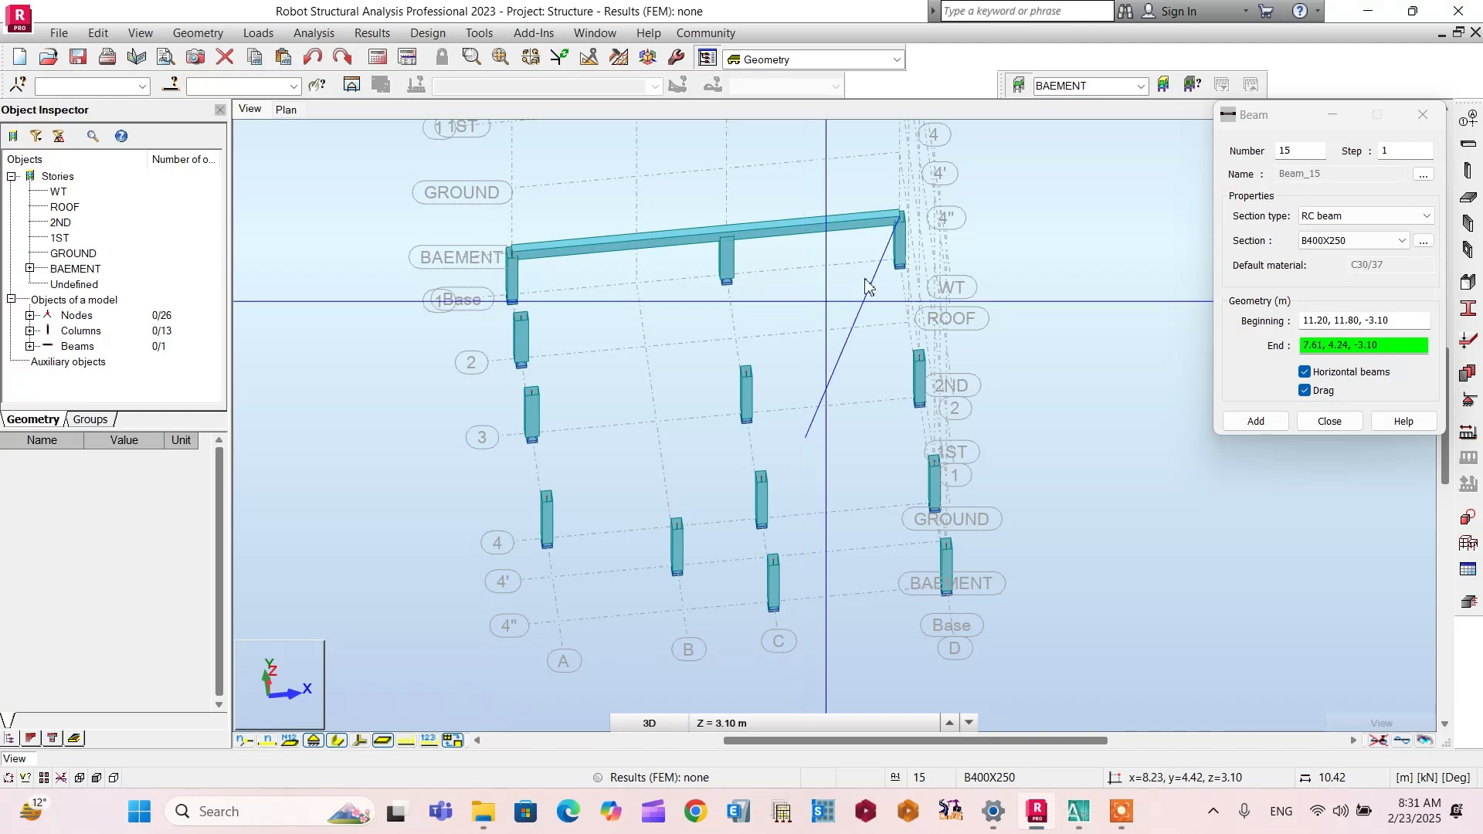
pyautogui.click(967, 542)
pyautogui.rightClick(898, 520)
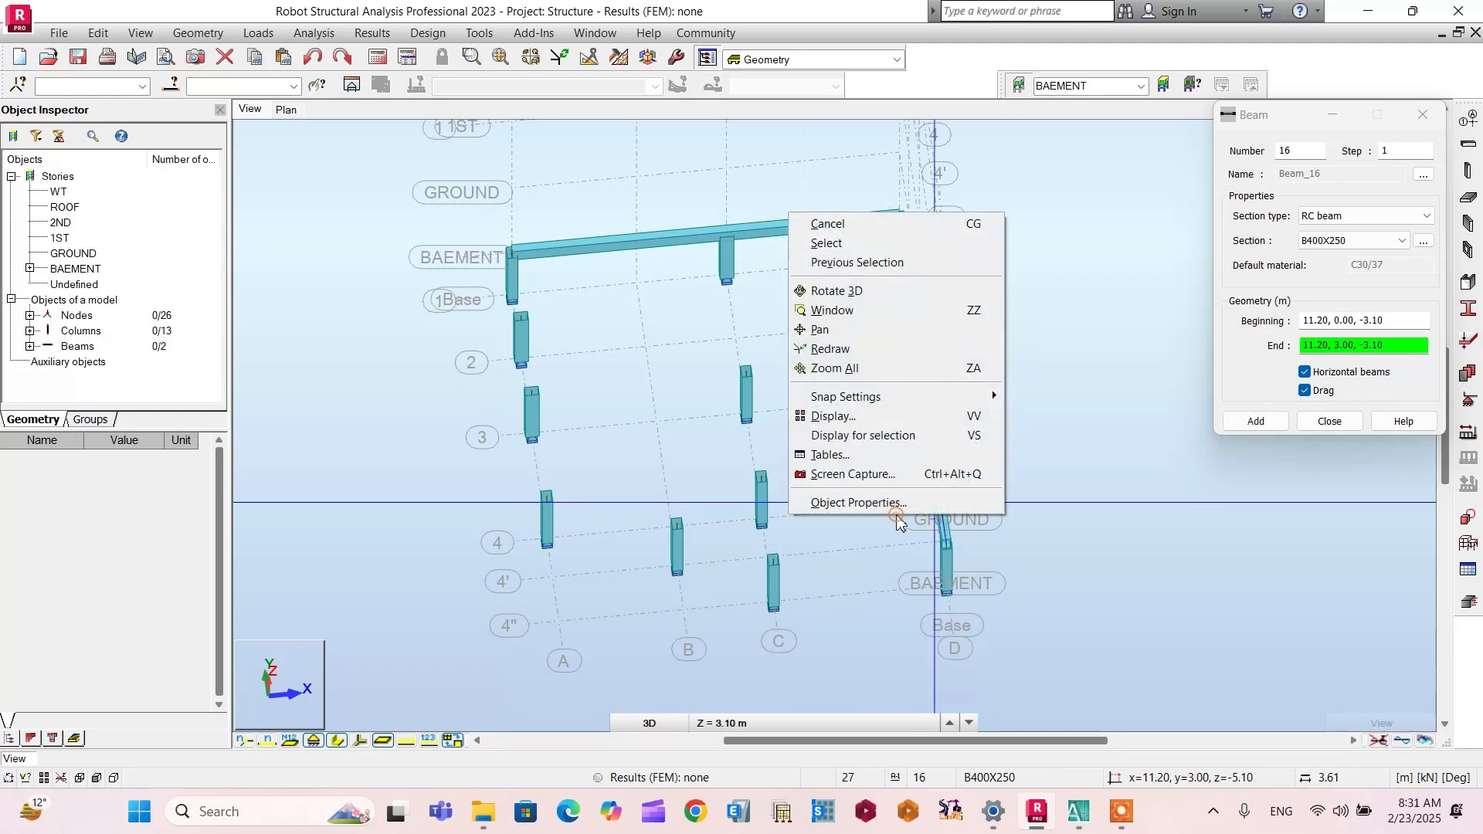
pyautogui.click(826, 243)
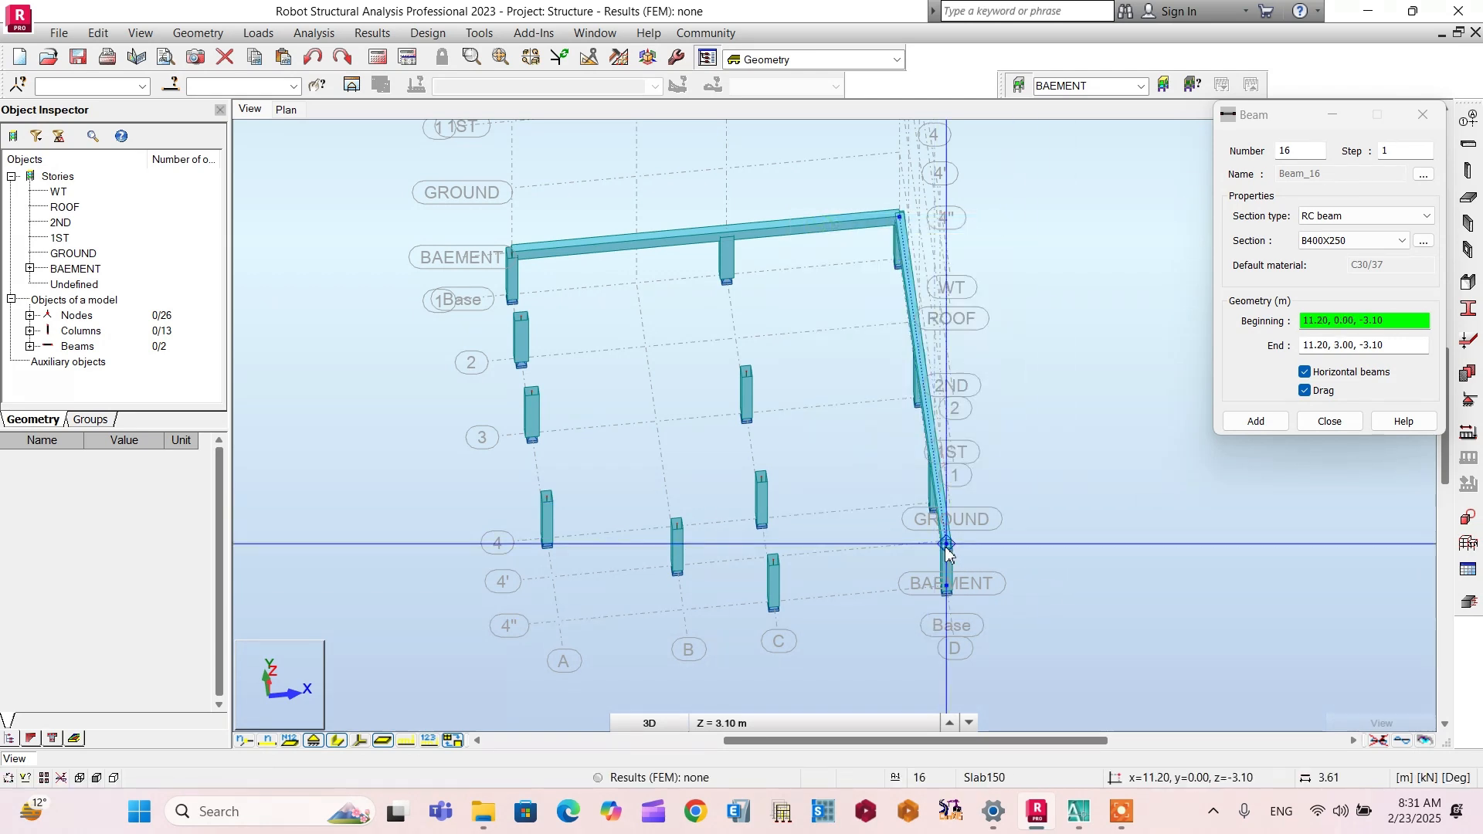
# Step: Draw B400X250 basement beams from D-4" to C-4", from C-4" to C-1, and separately from A-4 to A-1
pyautogui.click(945, 545)
pyautogui.click(775, 558)
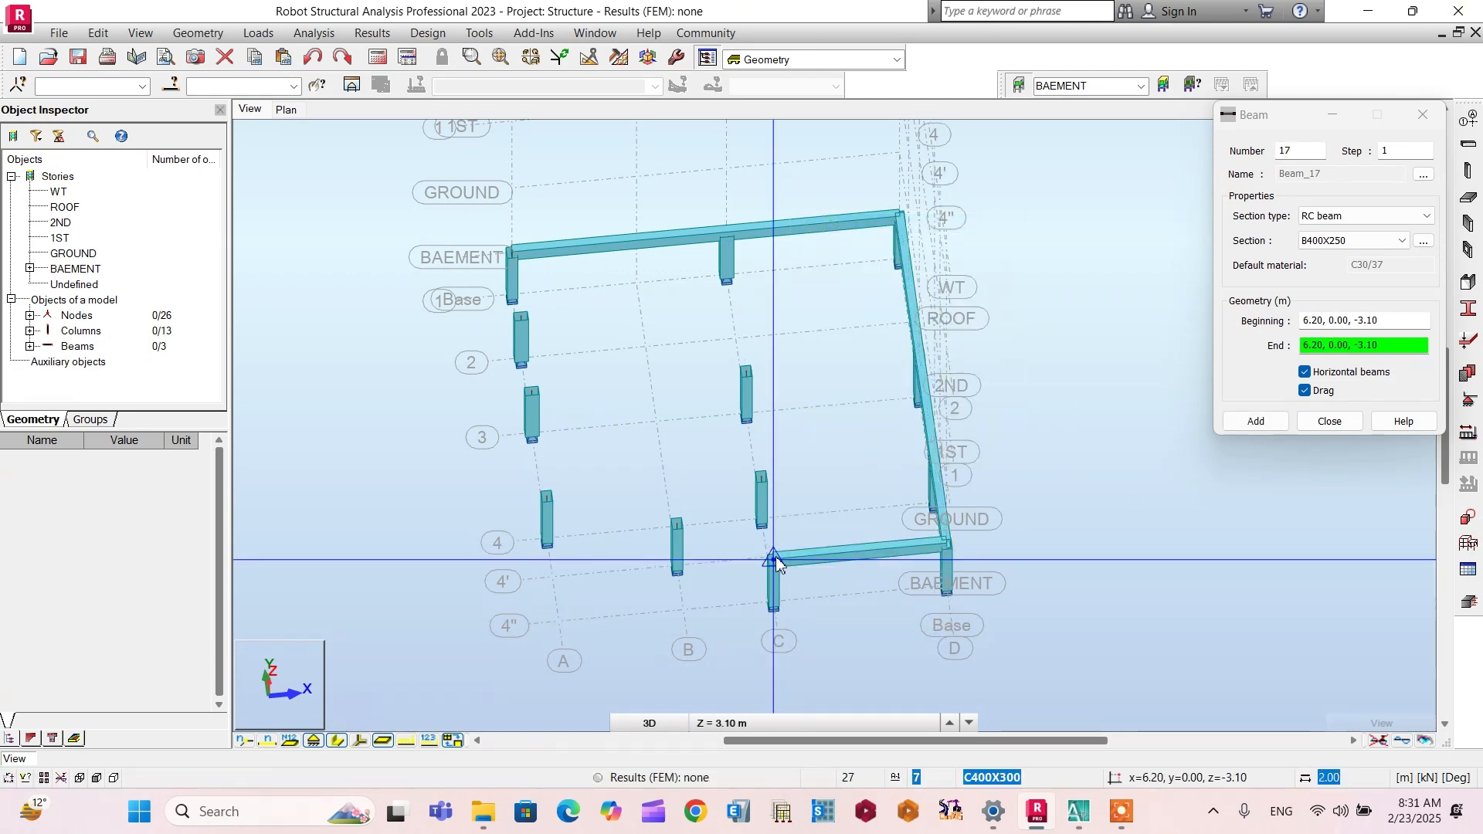
pyautogui.click(774, 558)
pyautogui.click(728, 228)
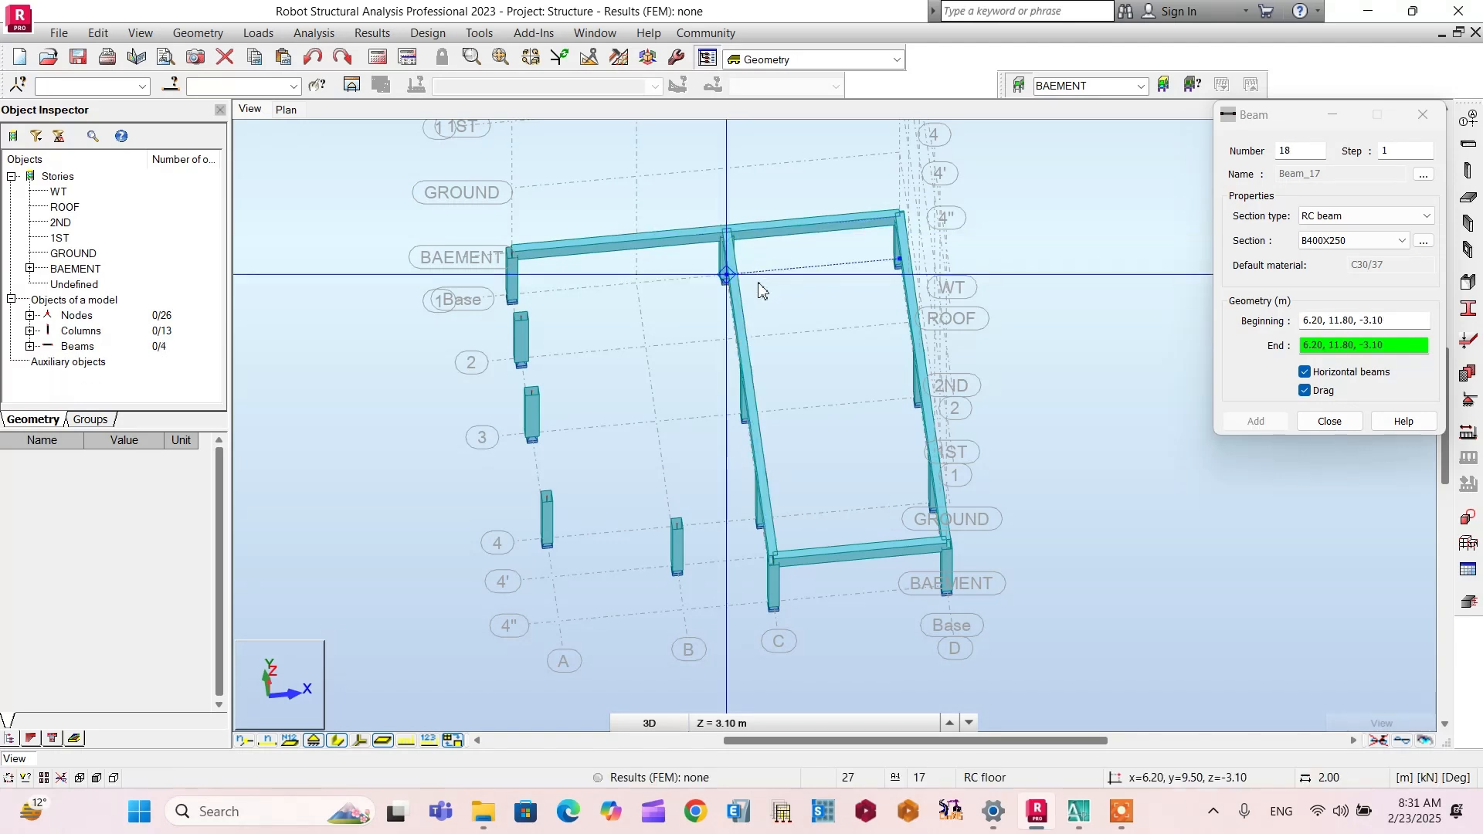
pyautogui.rightClick(676, 376)
pyautogui.click(699, 391)
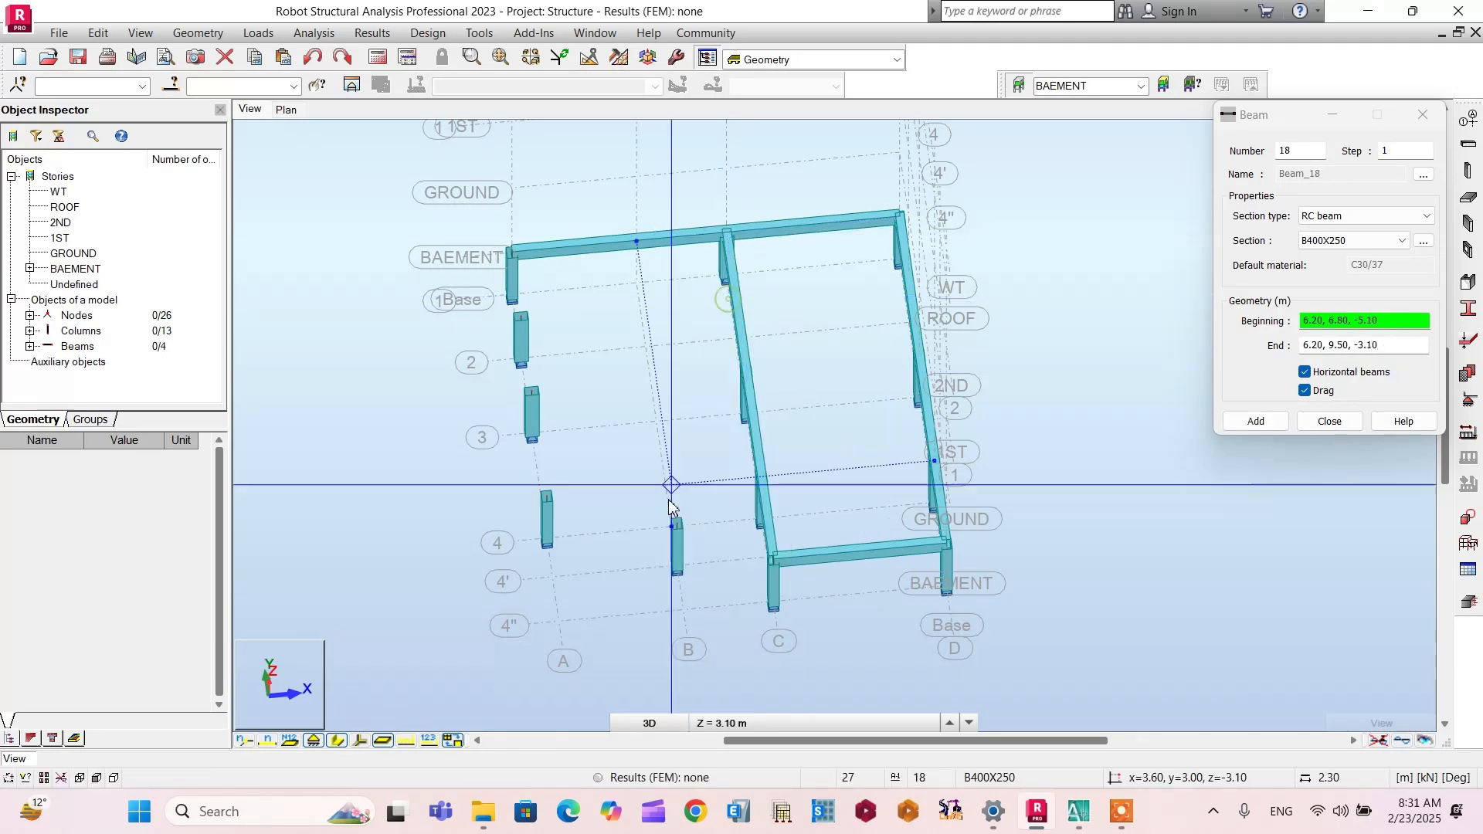
pyautogui.click(548, 497)
pyautogui.click(550, 301)
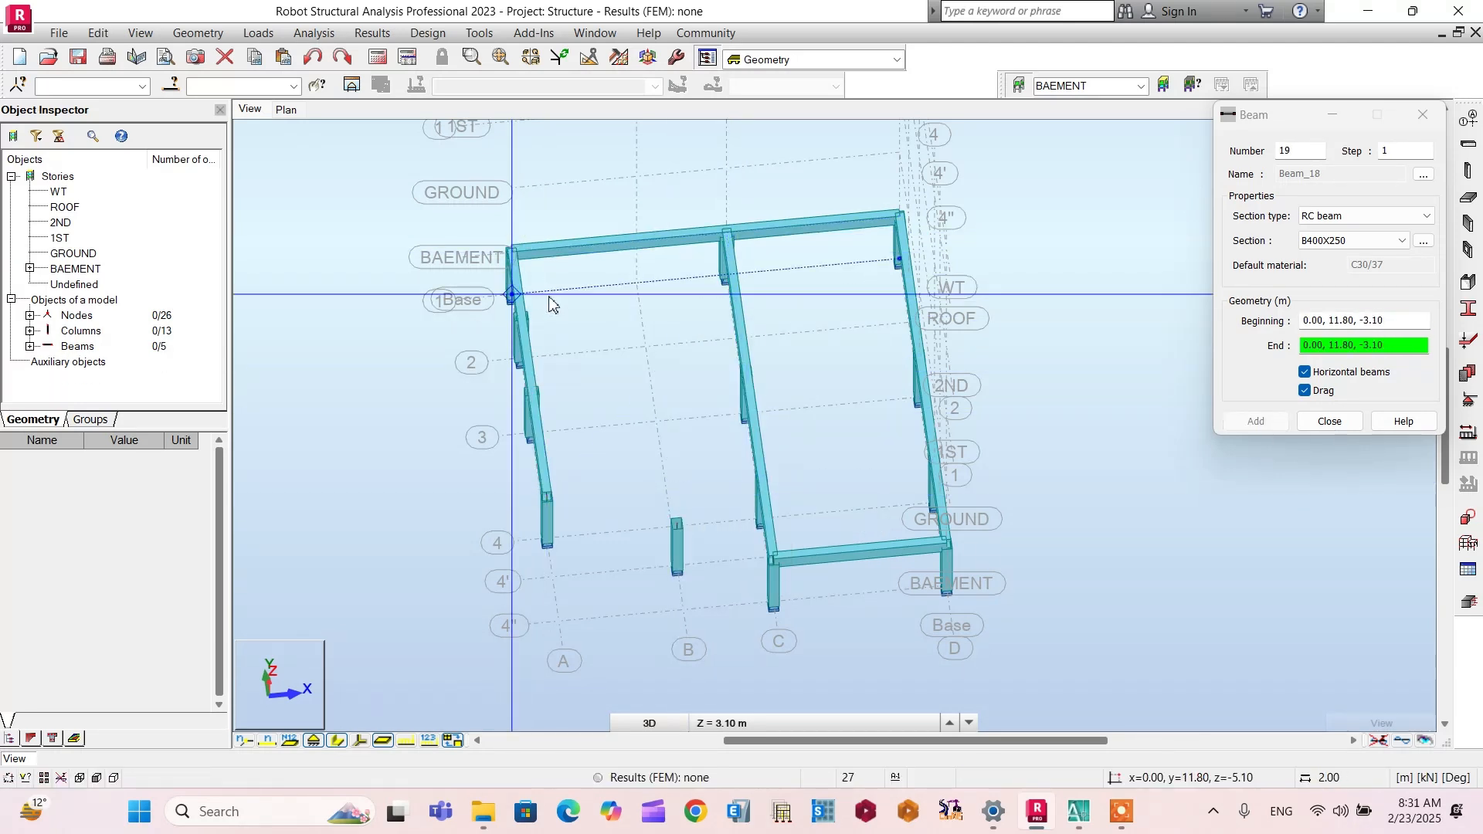
# Step: Model B400X250 beams at z = -3.10 m along axis 4, from axis A through axis C to axis D
pyautogui.rightClick(460, 314)
pyautogui.click(485, 325)
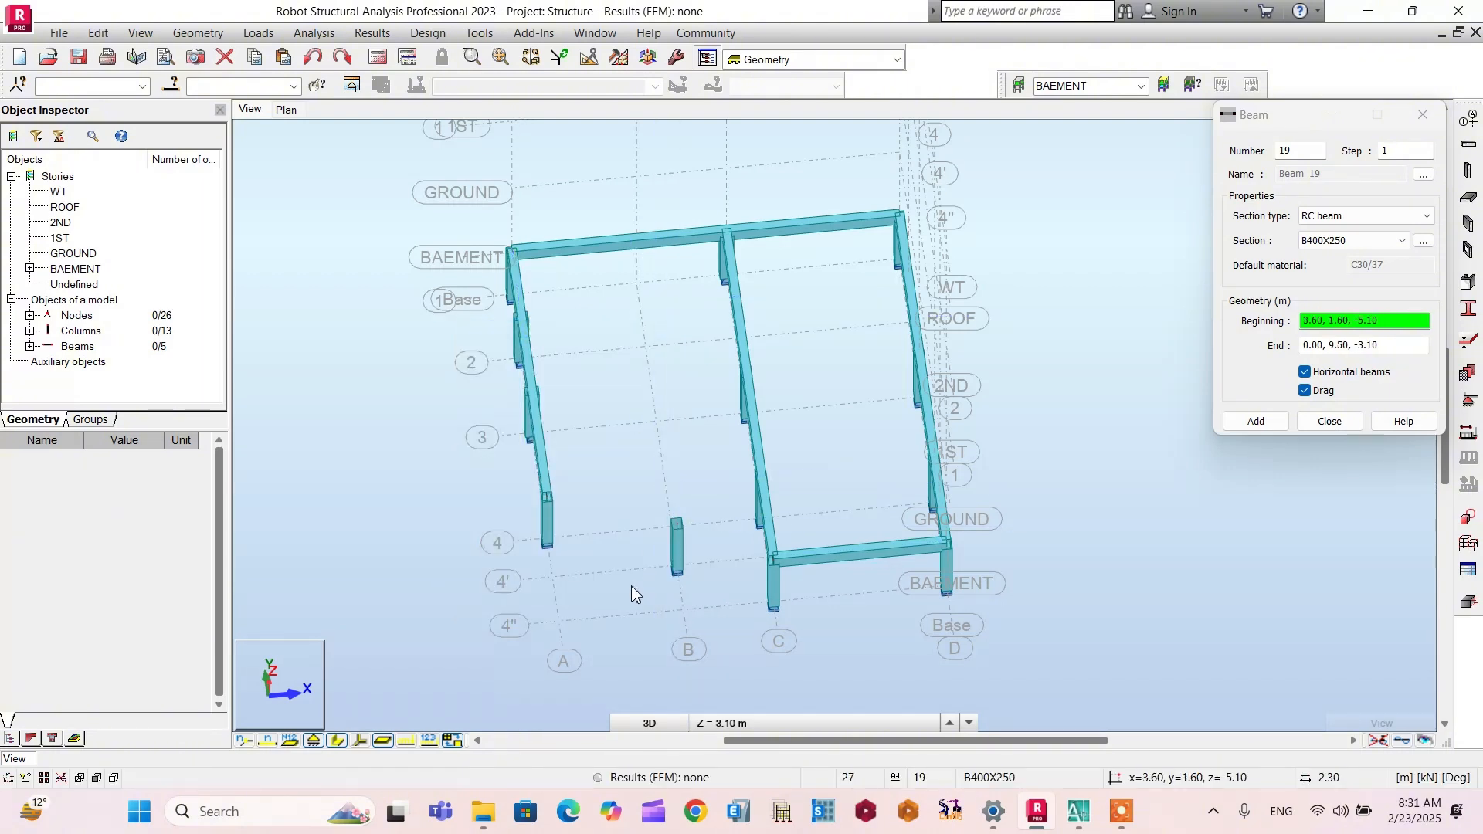
pyautogui.scroll(2, 631, 593)
pyautogui.click(525, 477)
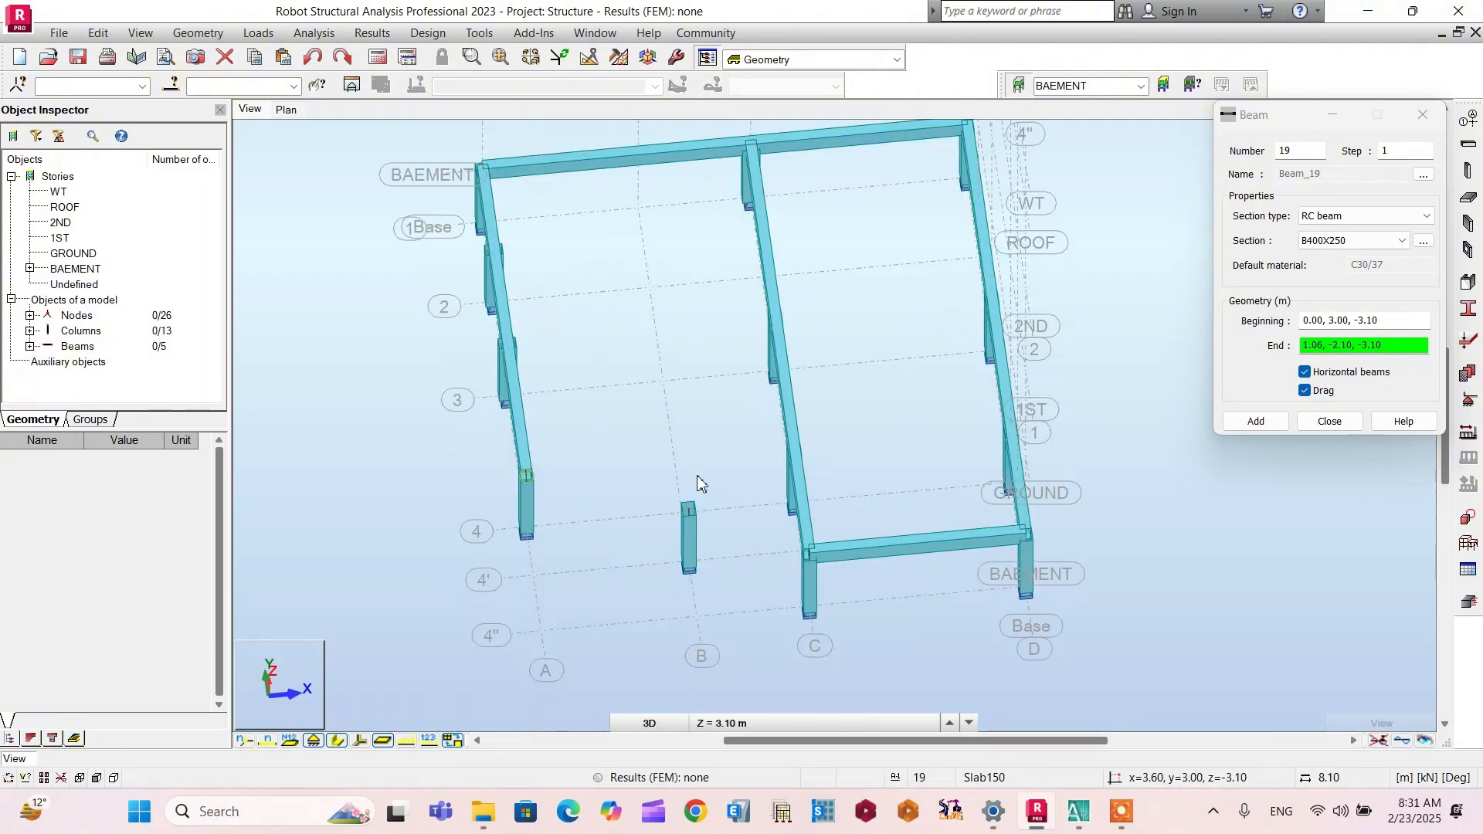
pyautogui.click(793, 450)
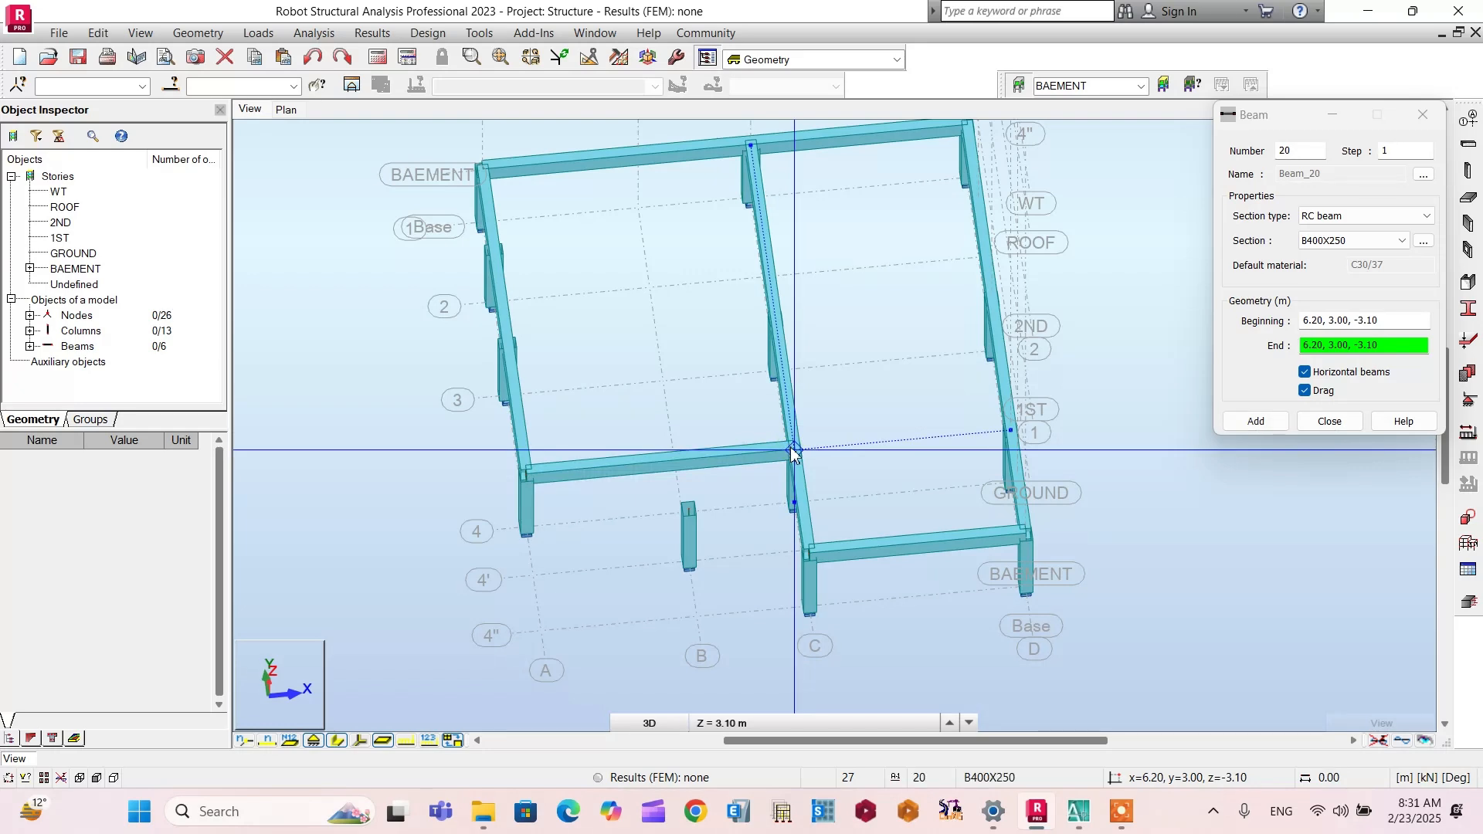
pyautogui.click(1010, 430)
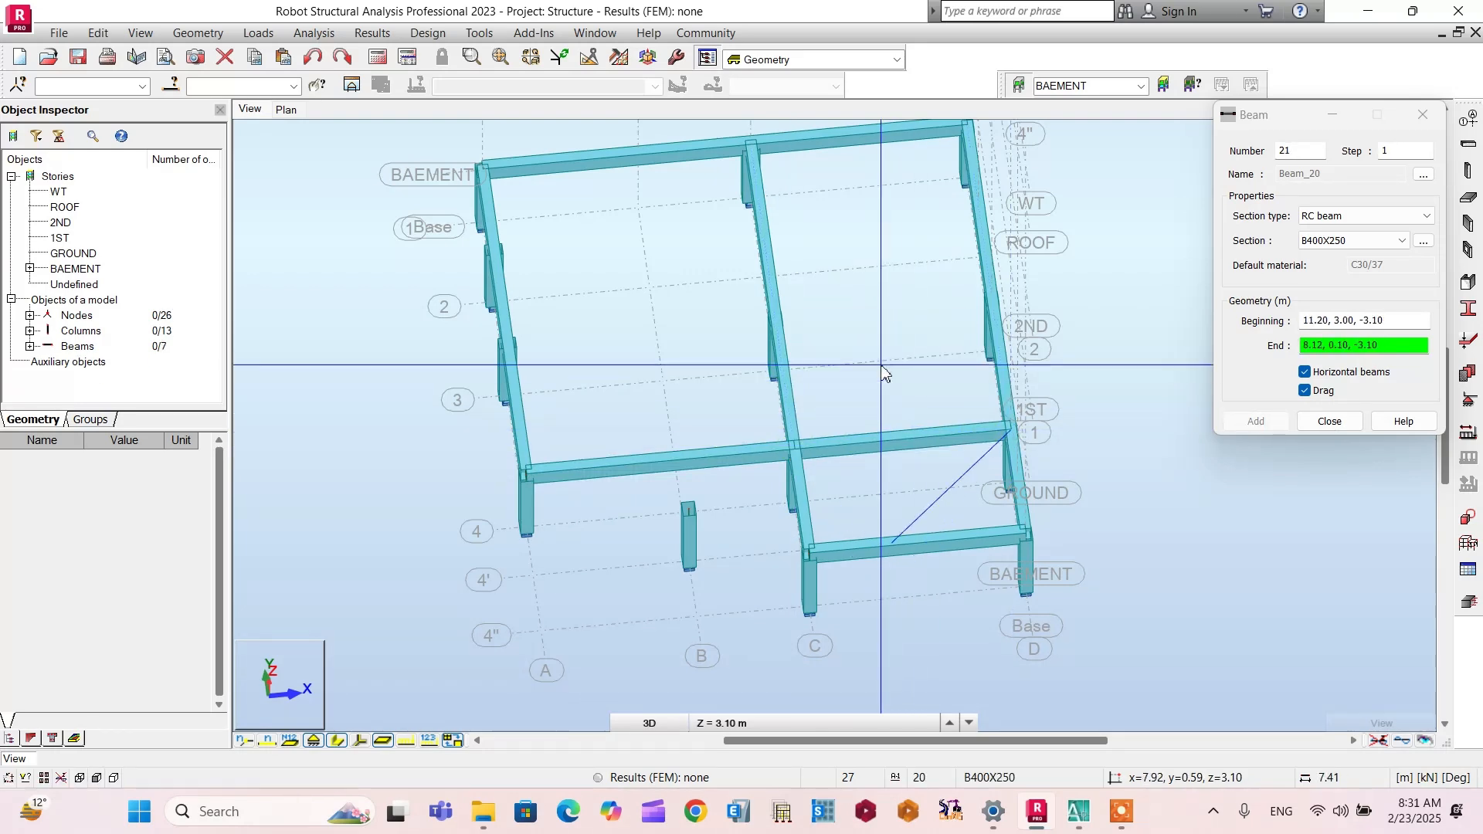
pyautogui.rightClick(885, 373)
pyautogui.click(854, 374)
# Step: Add a B400X250 beam along axis B from the column at axis 4' to the axis 4 beam
pyautogui.scroll(2, 699, 513)
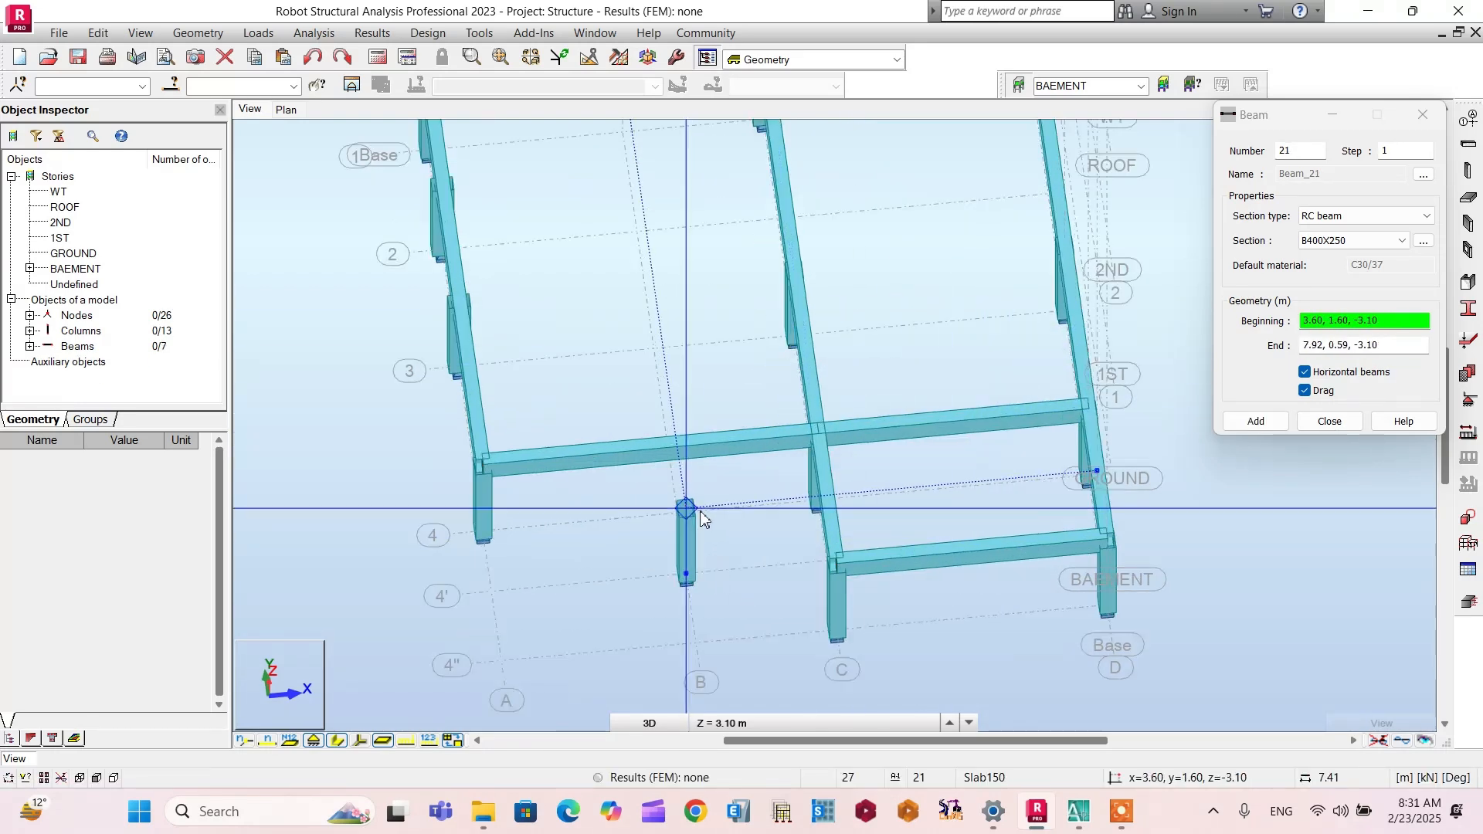
pyautogui.scroll(1, 701, 518)
pyautogui.click(679, 510)
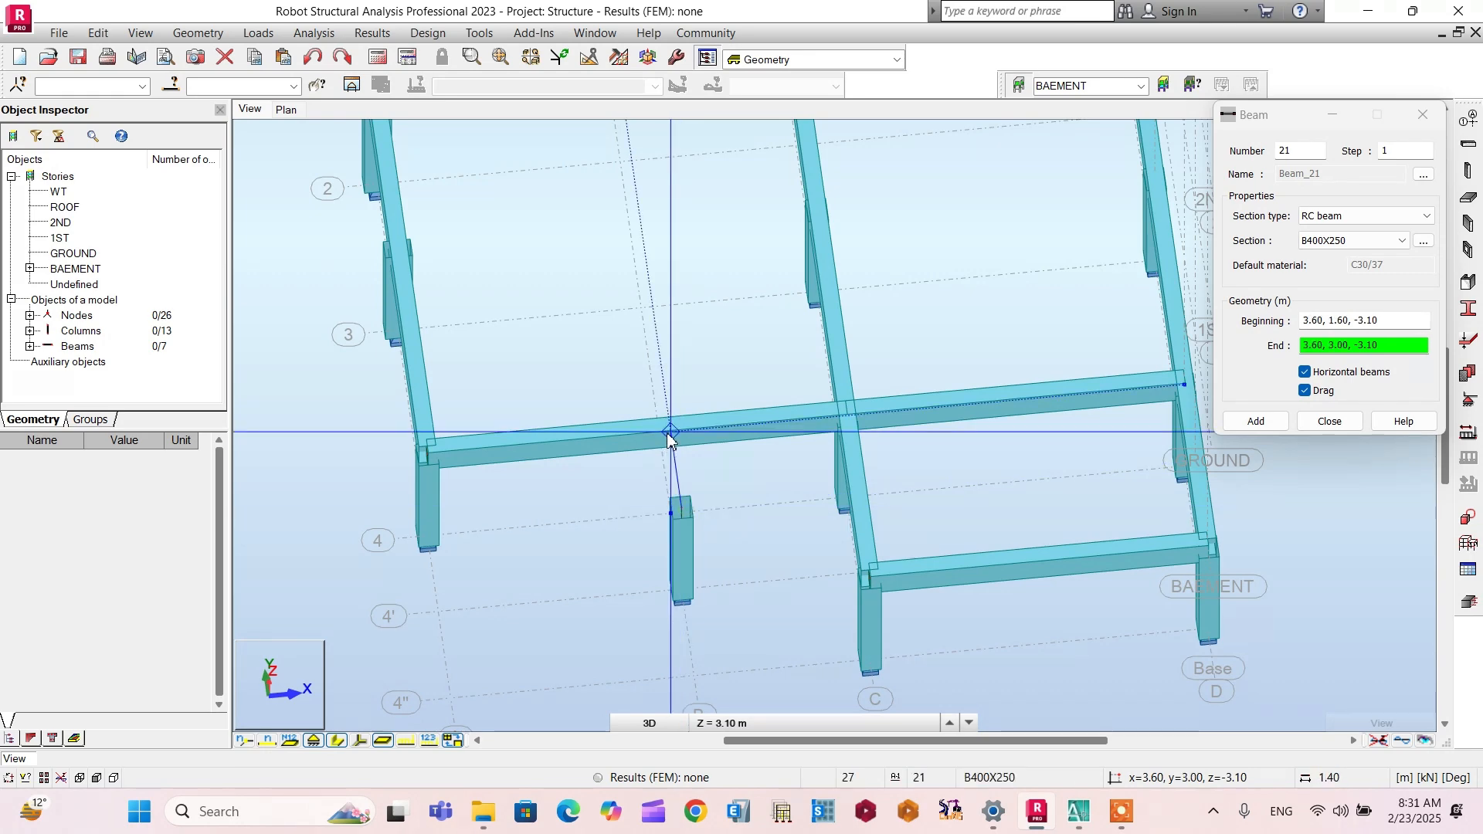
pyautogui.click(669, 438)
pyautogui.rightClick(672, 431)
pyautogui.click(604, 443)
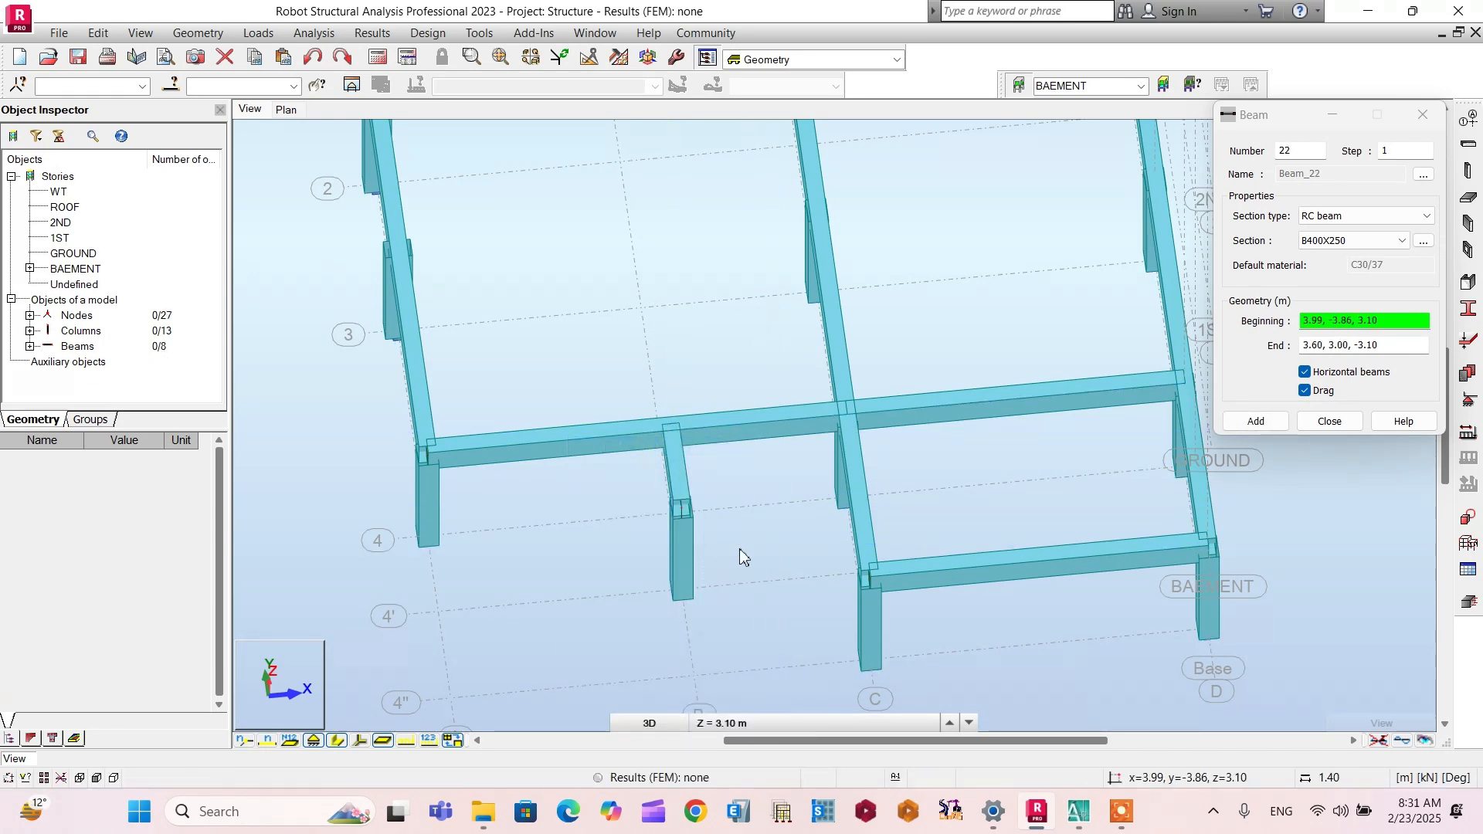
# Step: Add a B400X250 beam along axis 4' from the axis B column to the axis C beam
pyautogui.scroll(1, 673, 506)
pyautogui.click(672, 506)
pyautogui.scroll(1, 888, 485)
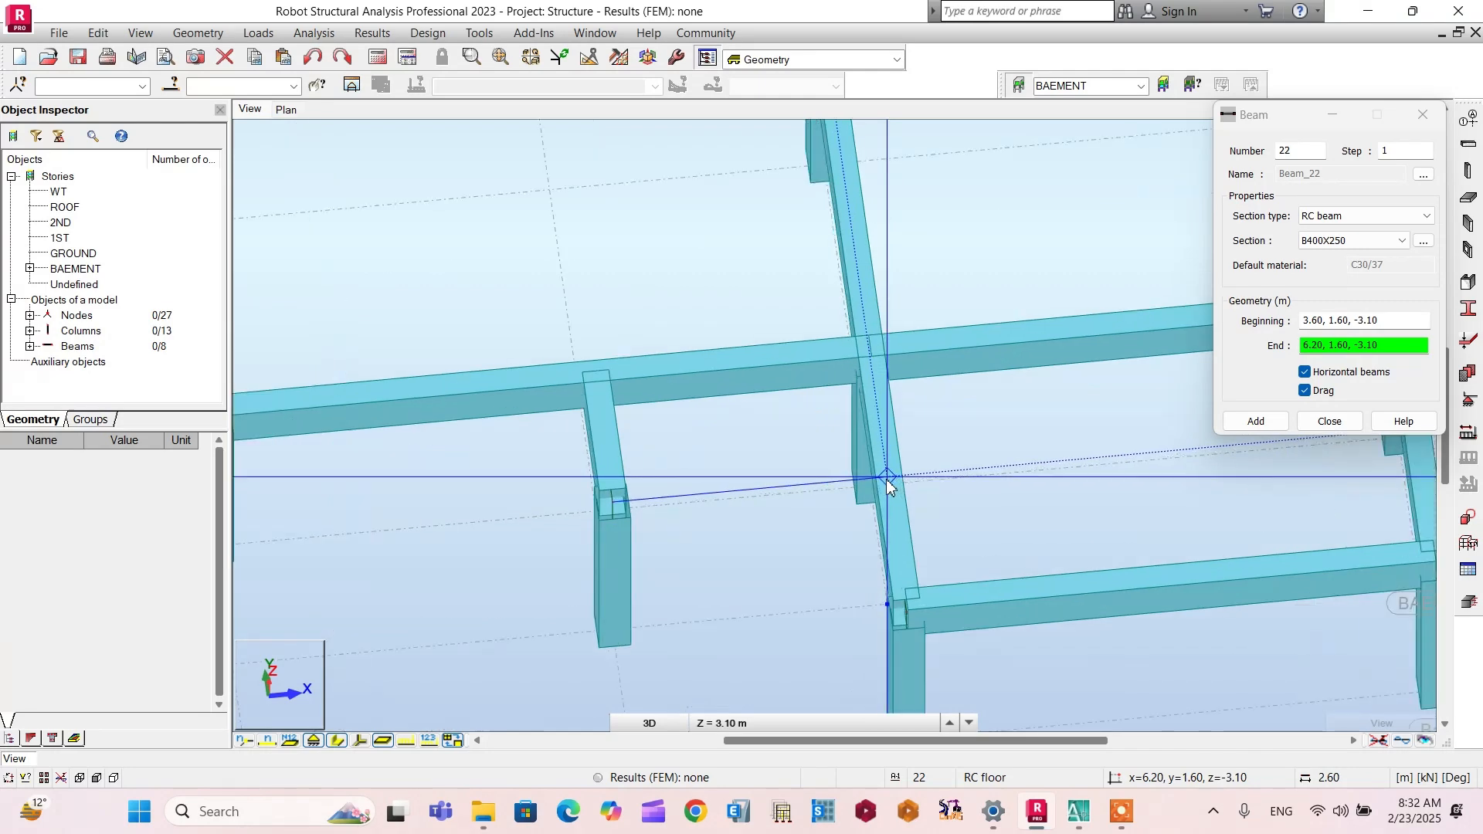
pyautogui.click(888, 479)
pyautogui.rightClick(887, 478)
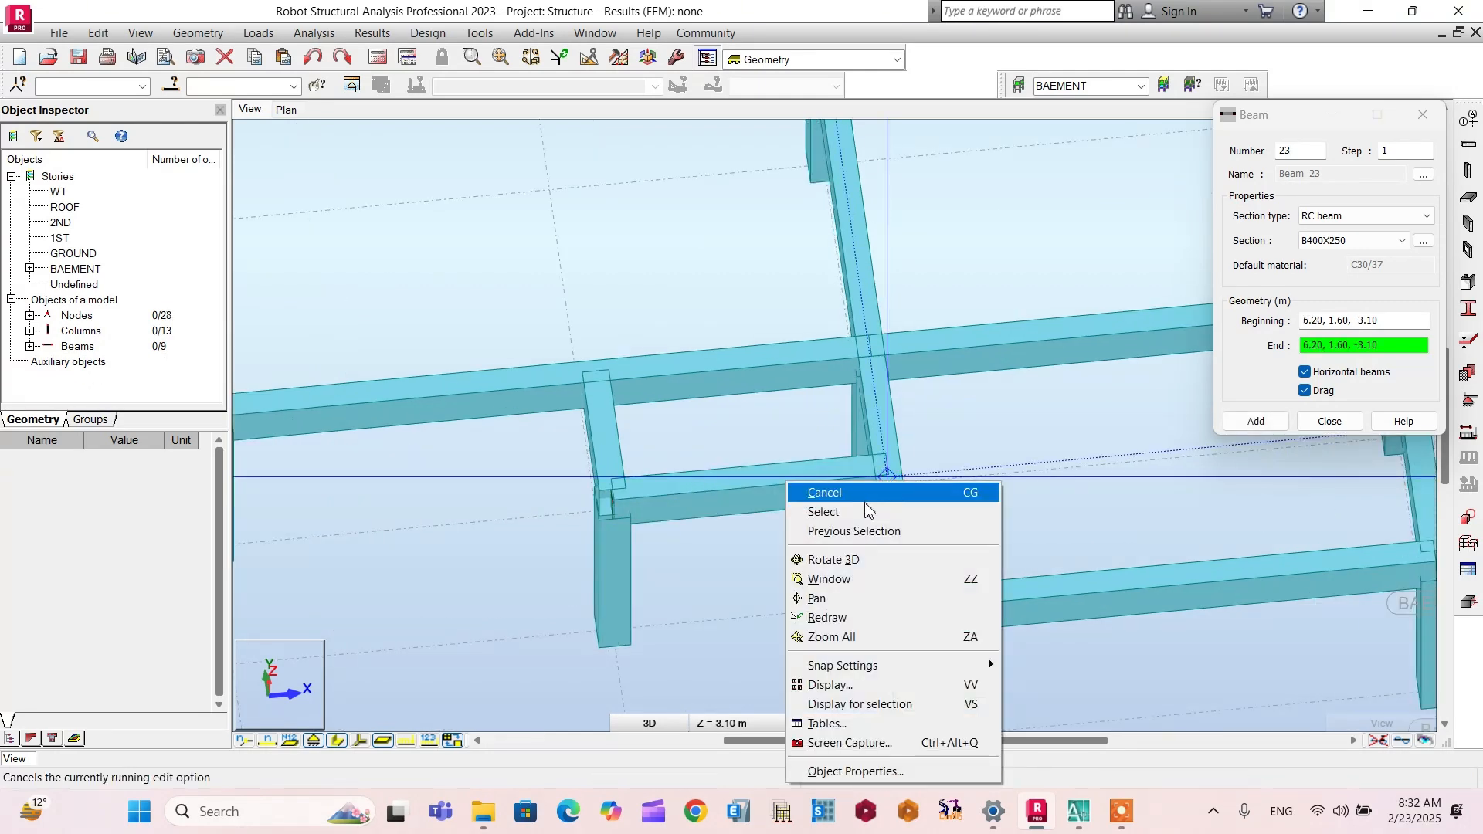
pyautogui.click(861, 494)
# Step: Add a B400X250 beam along axis 3 from axis A to axis D at basement level
pyautogui.scroll(-5, 856, 474)
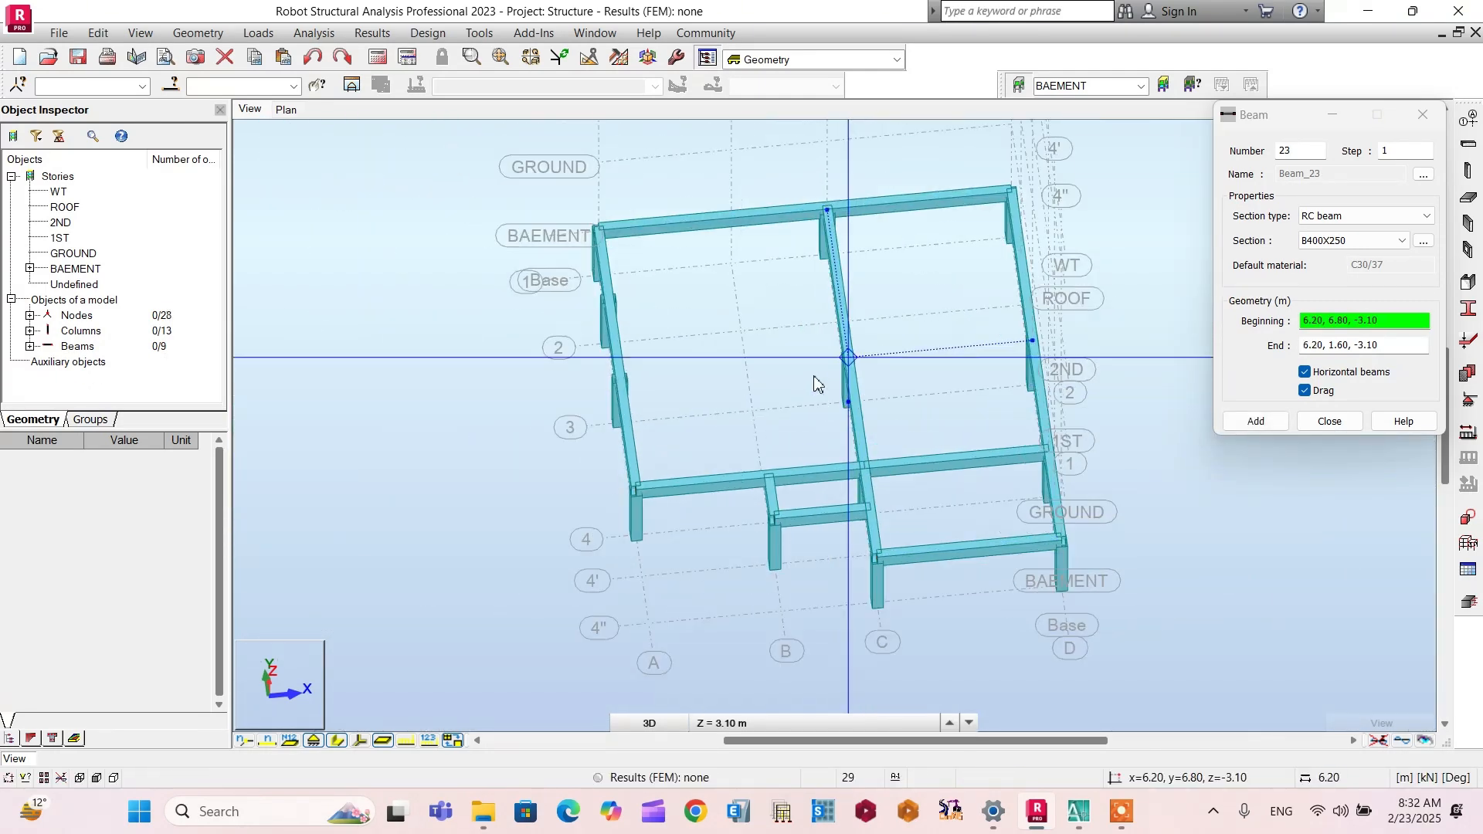
pyautogui.click(623, 379)
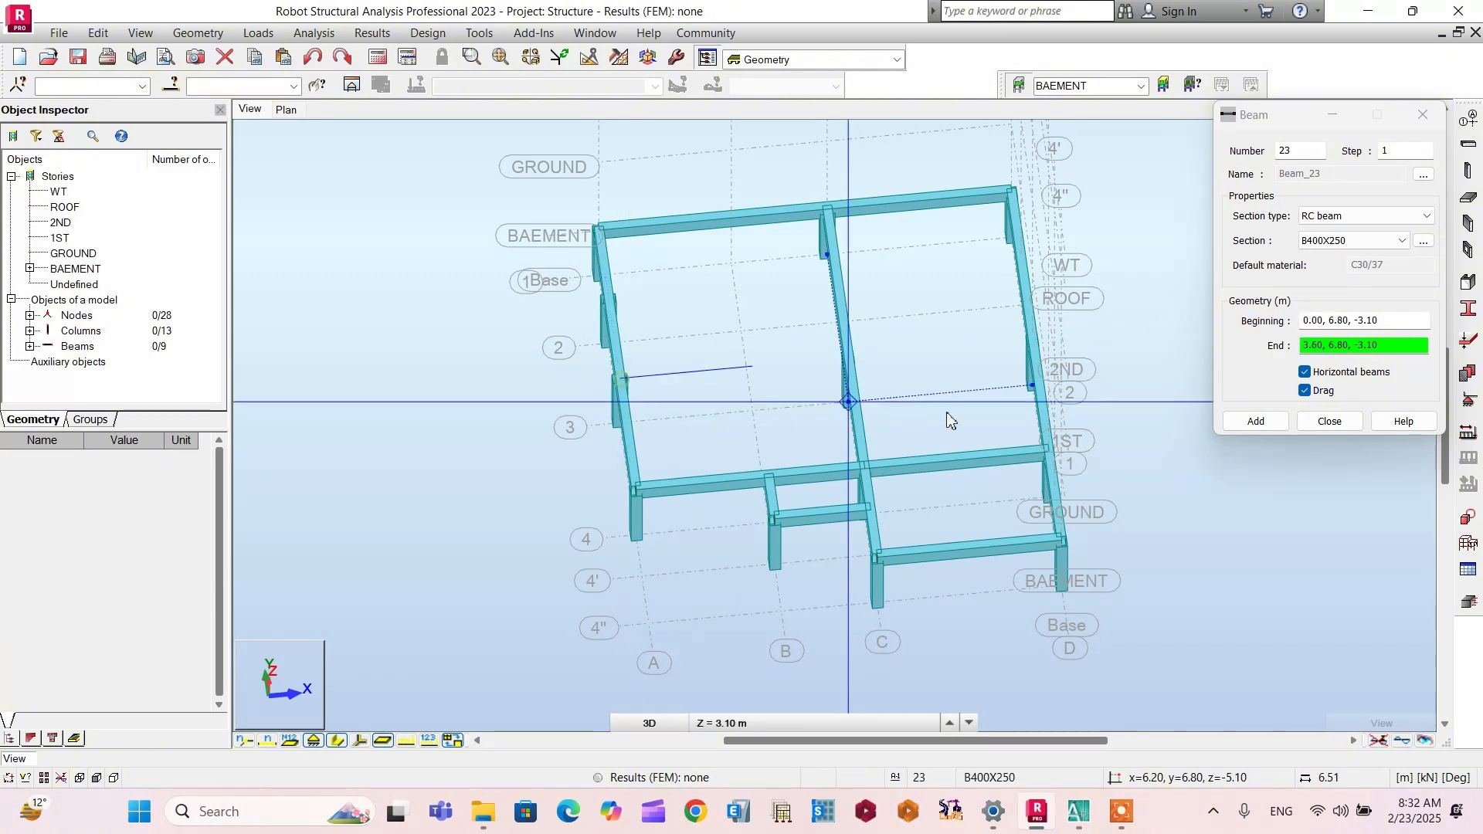
pyautogui.click(1021, 357)
pyautogui.rightClick(866, 380)
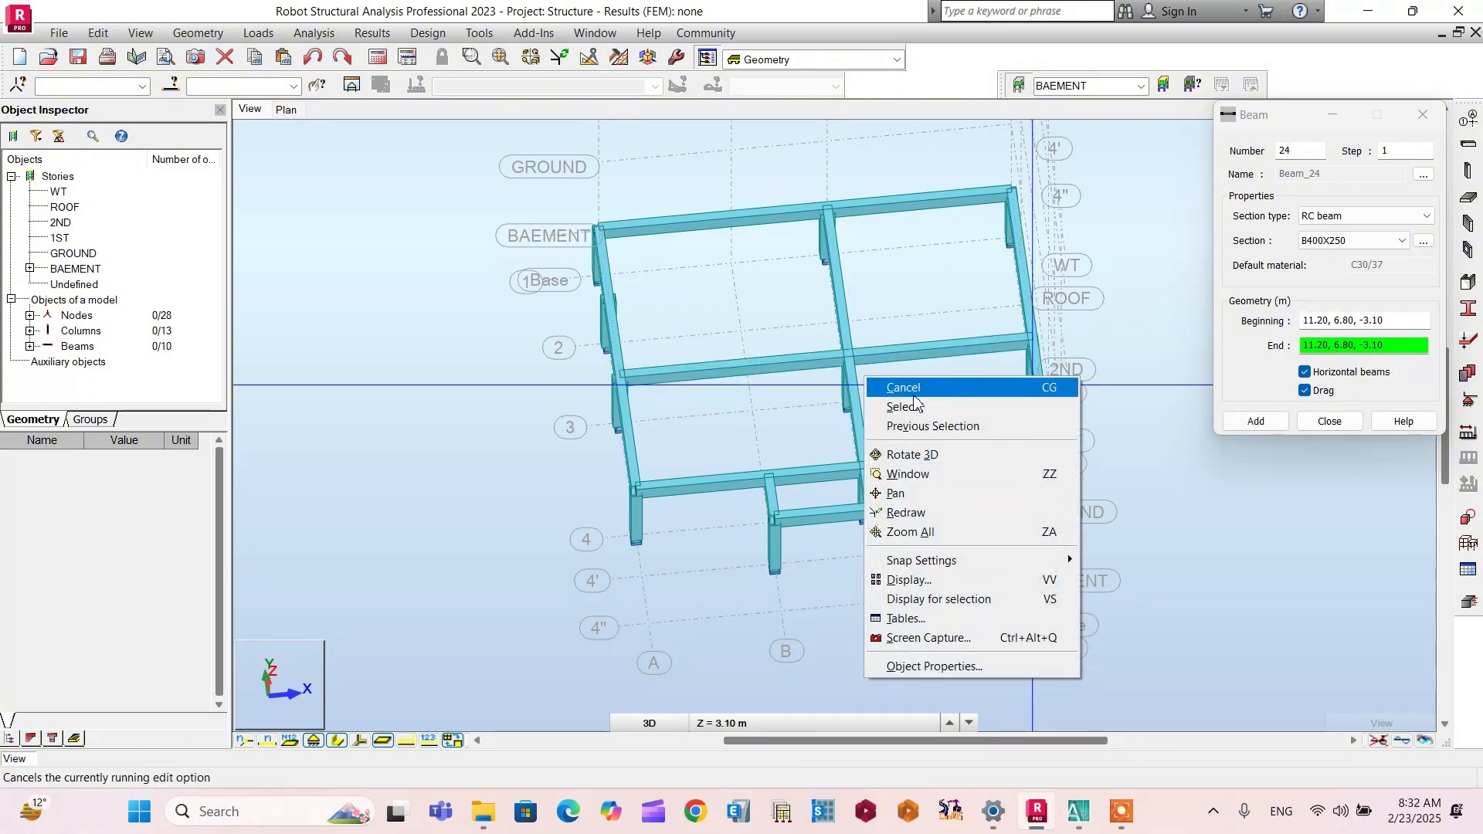
pyautogui.click(914, 390)
# Step: Add a B400X250 beam along axis 2 from axis A to axis C and finish beam modelling
pyautogui.scroll(4, 617, 293)
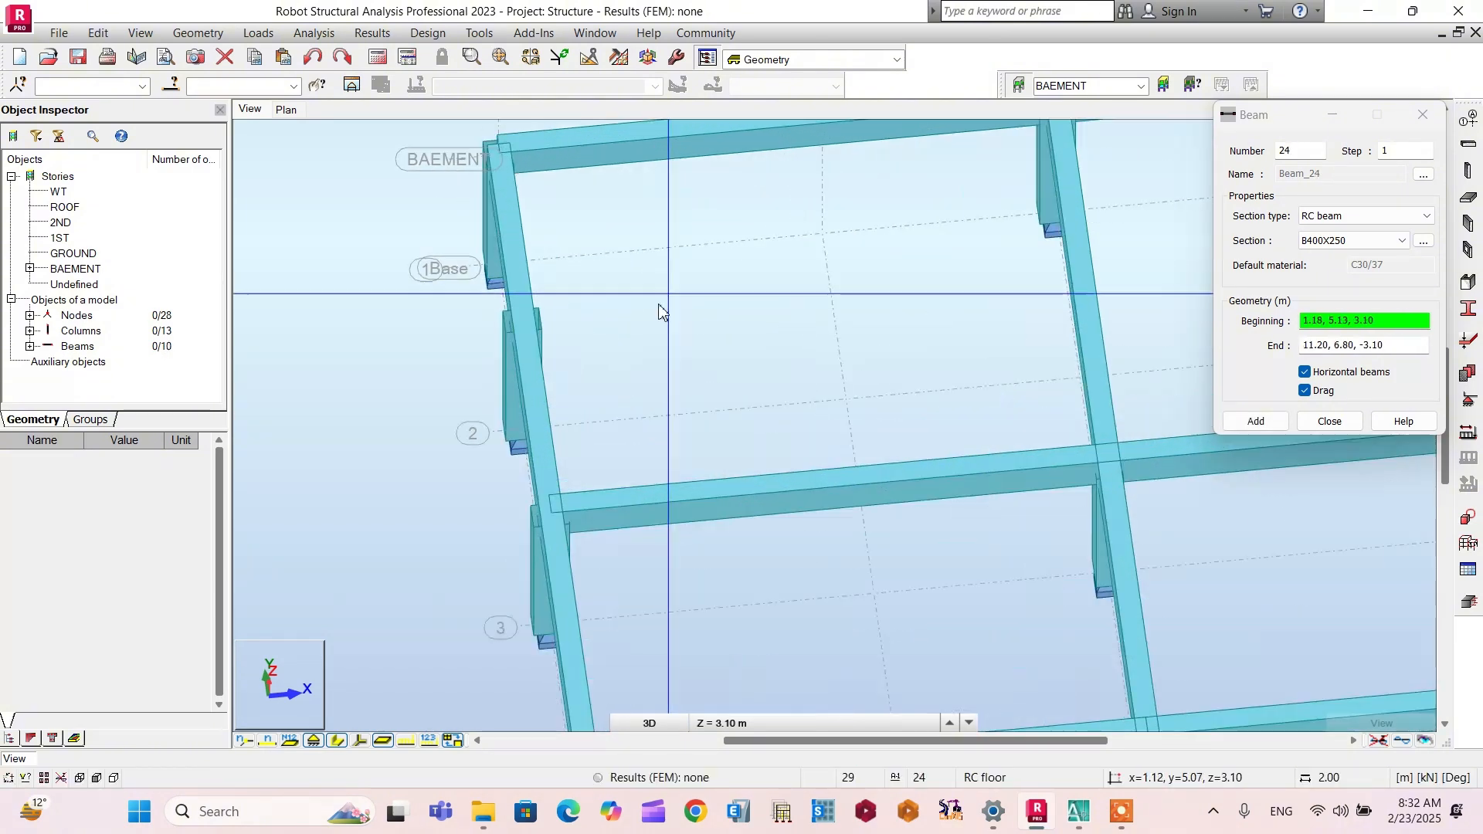
pyautogui.click(530, 321)
pyautogui.scroll(-3, 530, 320)
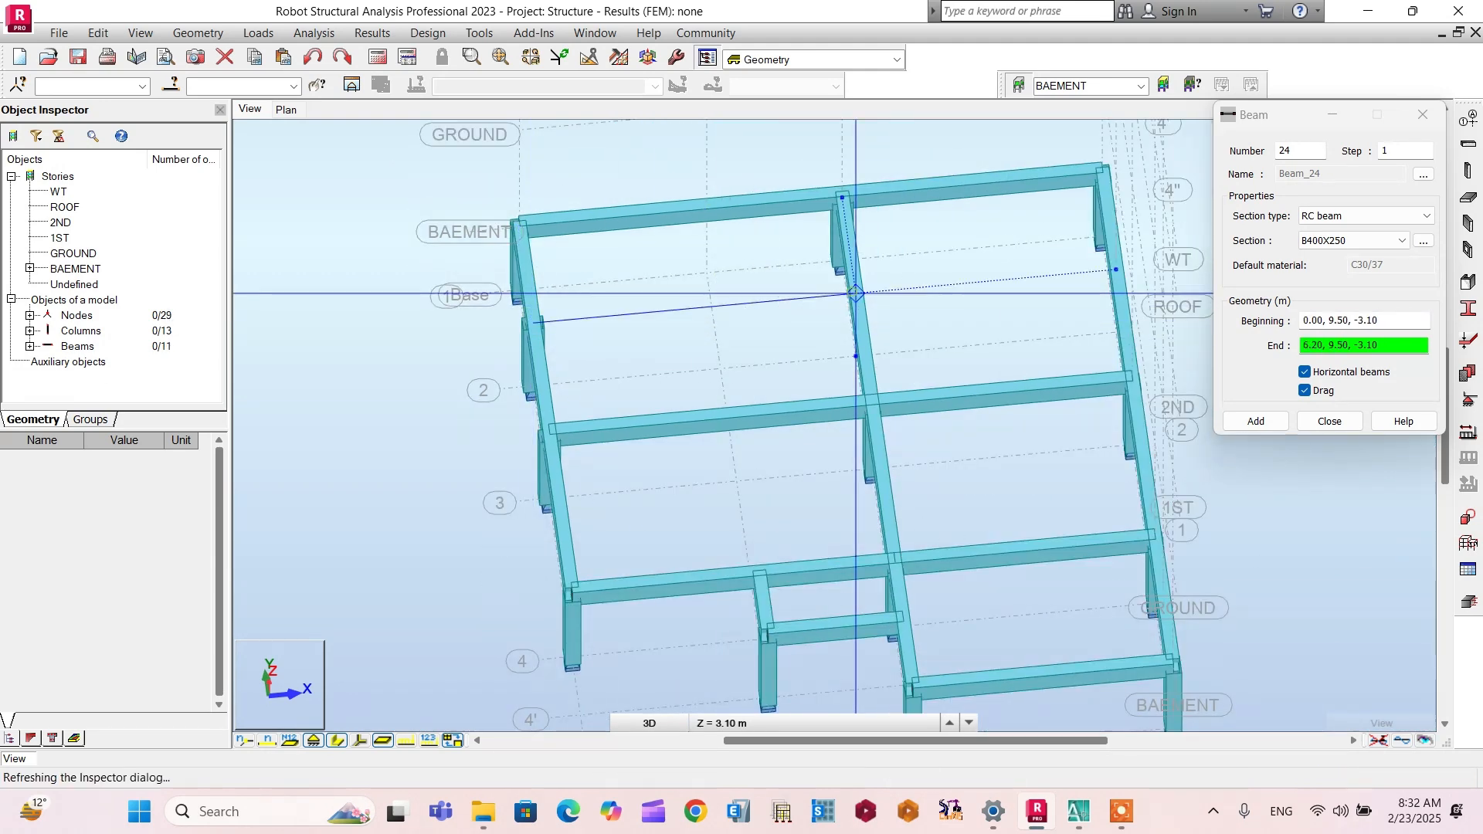
pyautogui.click(855, 294)
pyautogui.rightClick(683, 319)
pyautogui.click(718, 329)
pyautogui.scroll(-3, 648, 307)
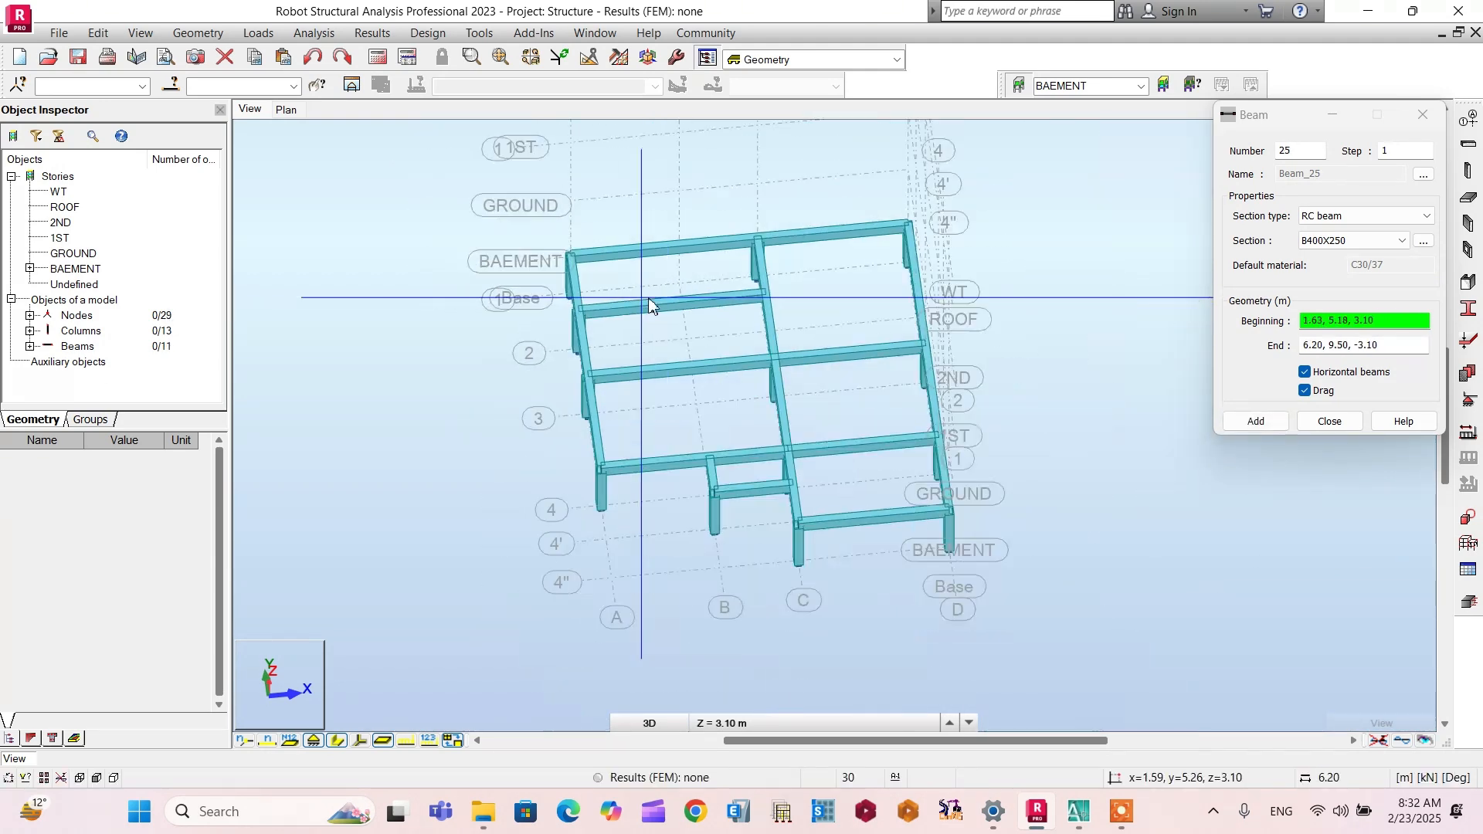
pyautogui.scroll(-2, 648, 307)
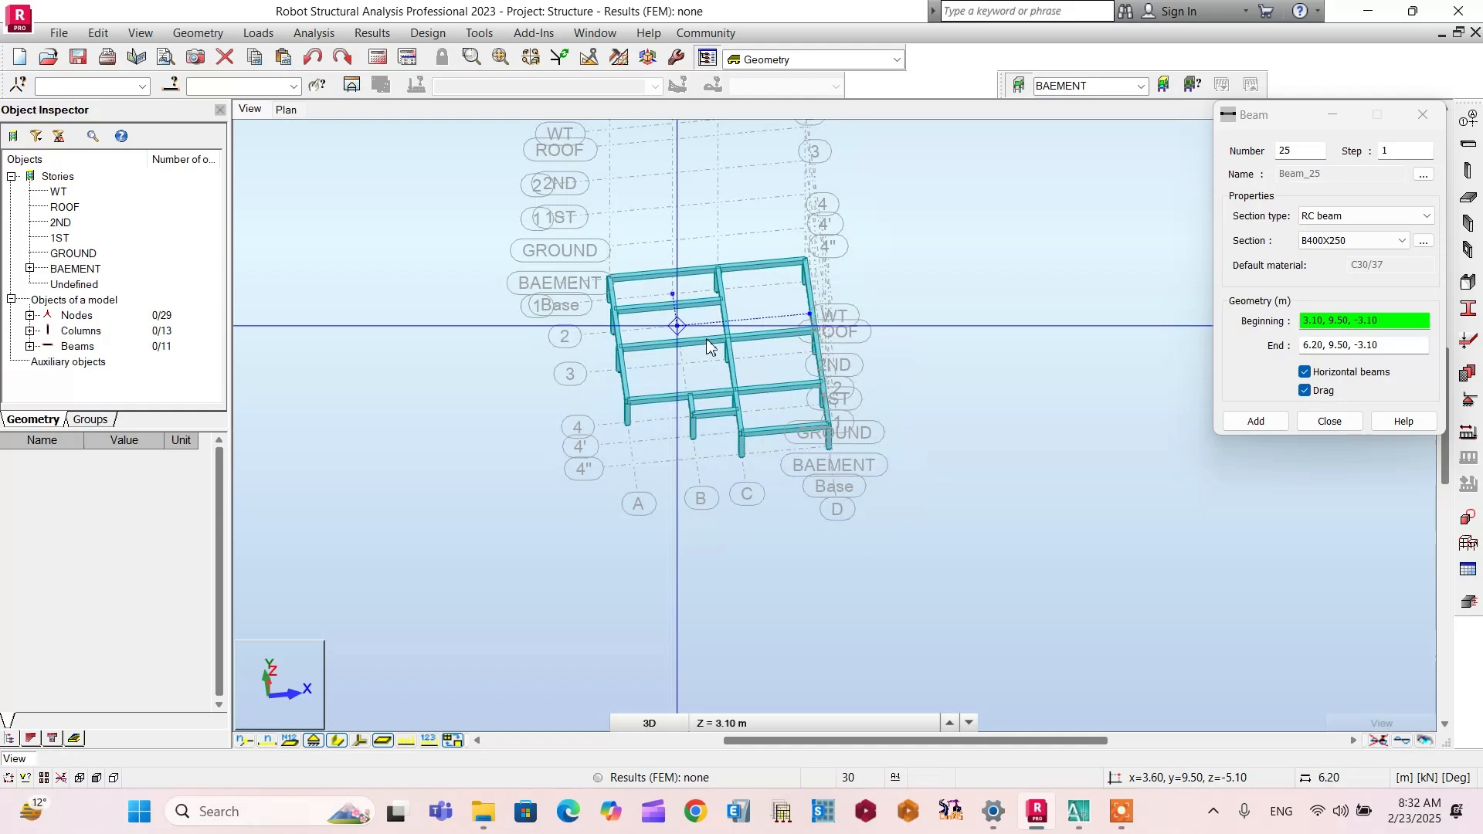
pyautogui.click(1329, 422)
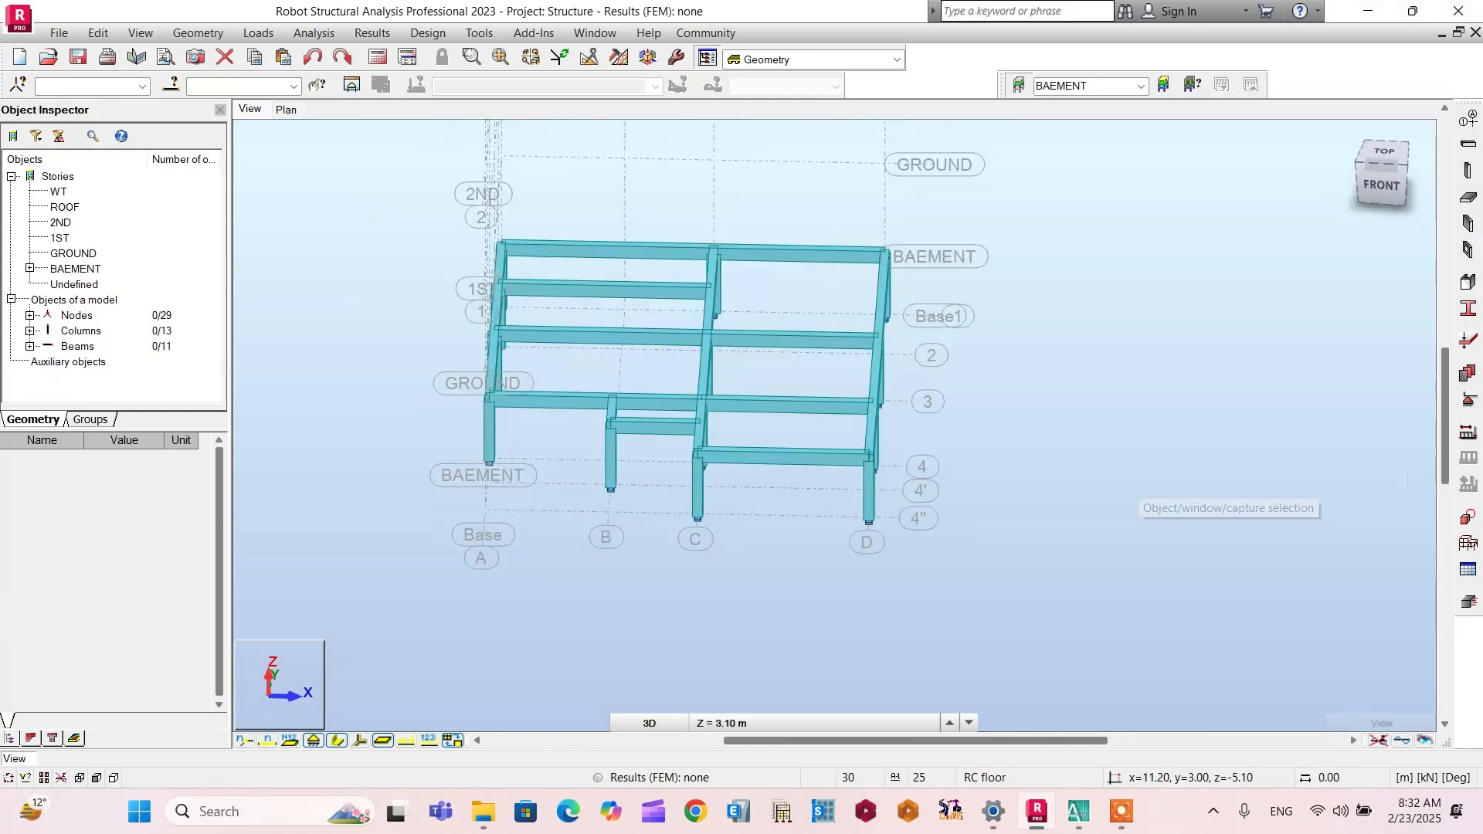
# Step: Inspect the basement frame in 3D, then switch to AutoCAD and examine the architectural floor plan's rooms, stairs and column grid
pyautogui.keyDown('shift'); pyautogui.moveTo(695, 386); pyautogui.dragTo(950, 341, button='middle'); pyautogui.keyUp('shift')
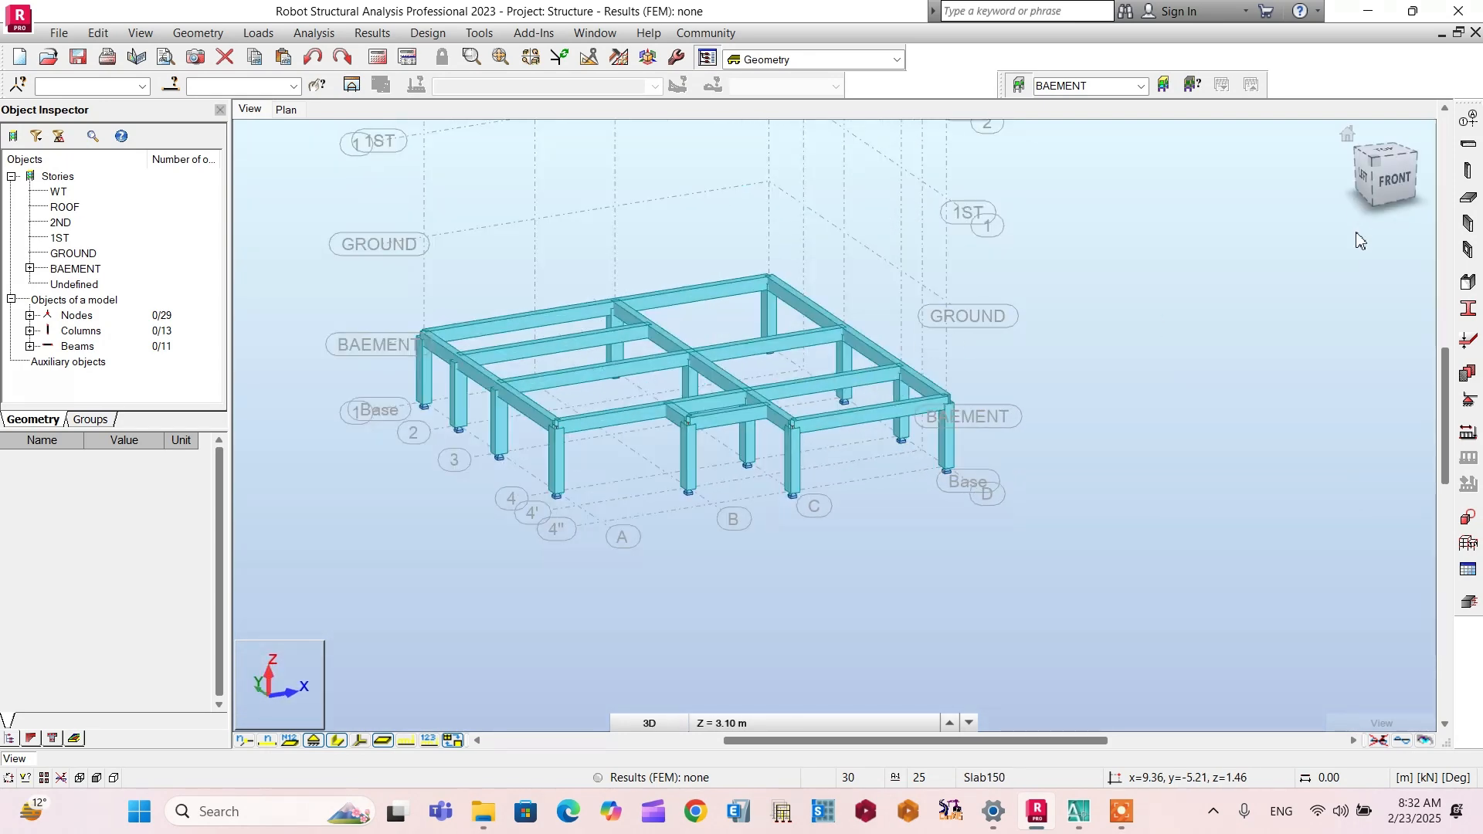
pyautogui.hotkey('alt', 'Tab')
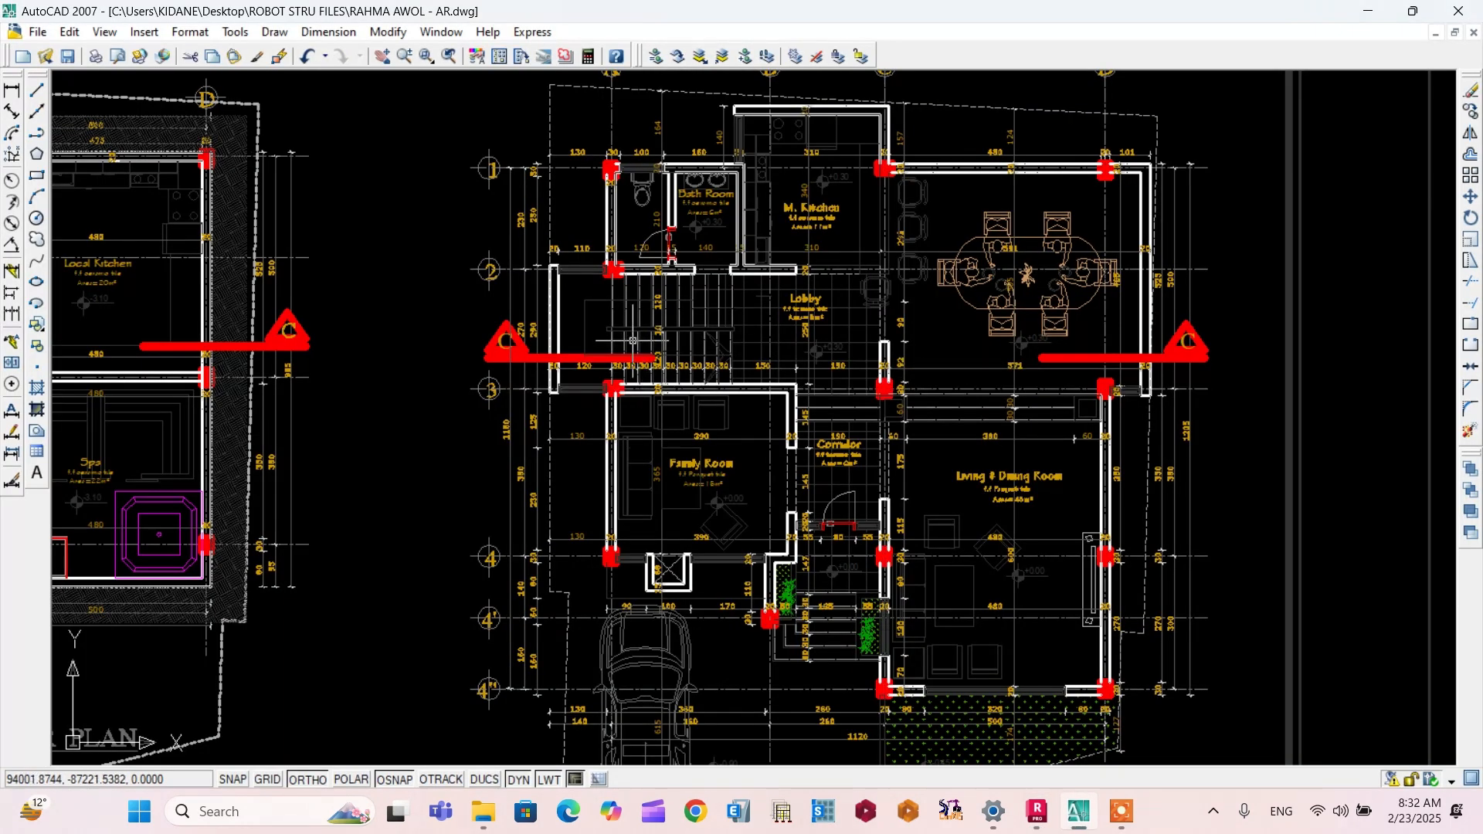
pyautogui.scroll(-2, 763, 330)
pyautogui.scroll(3, 807, 276)
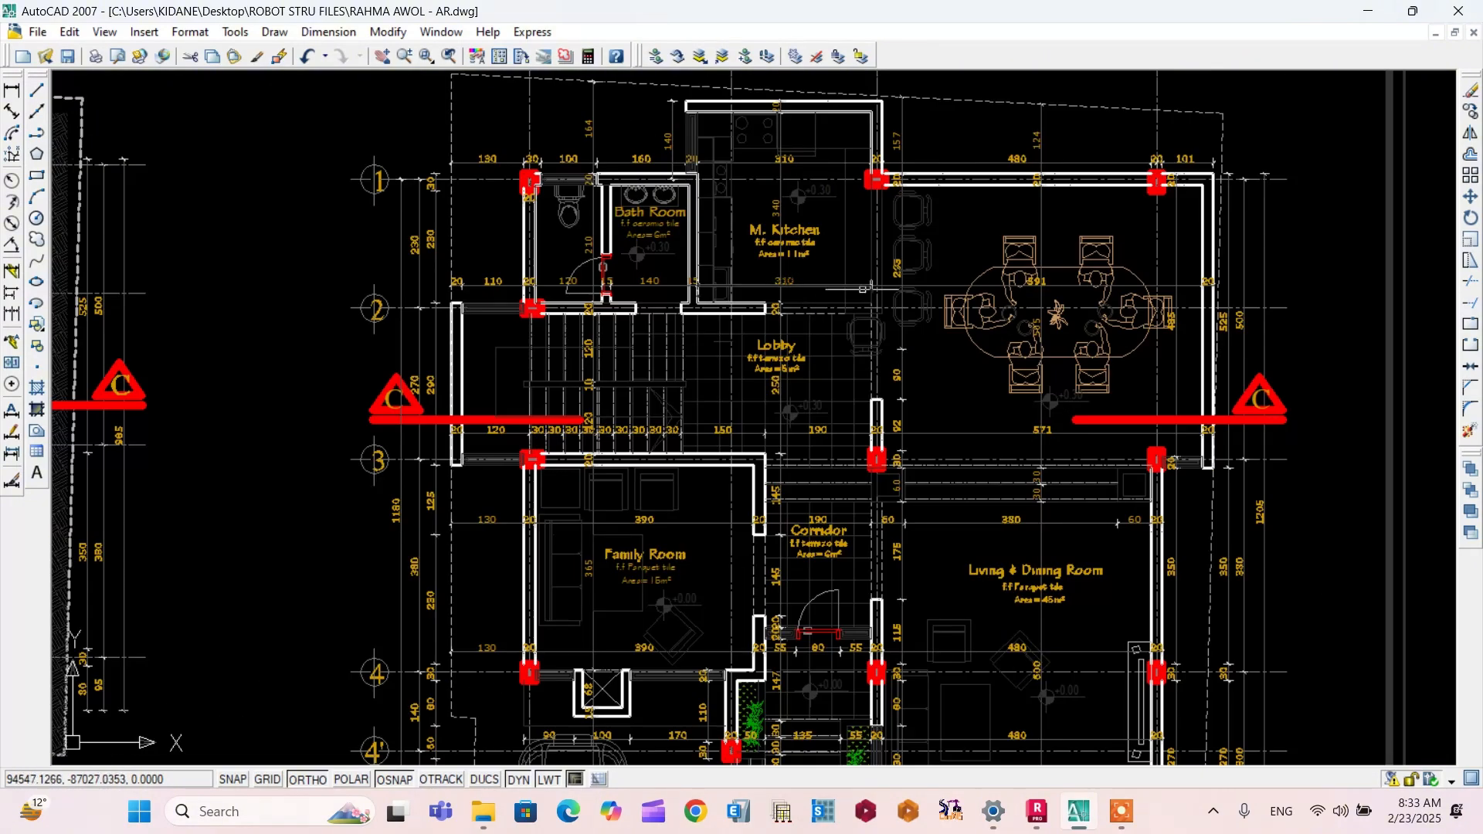
pyautogui.scroll(-4, 787, 271)
pyautogui.scroll(2, 788, 262)
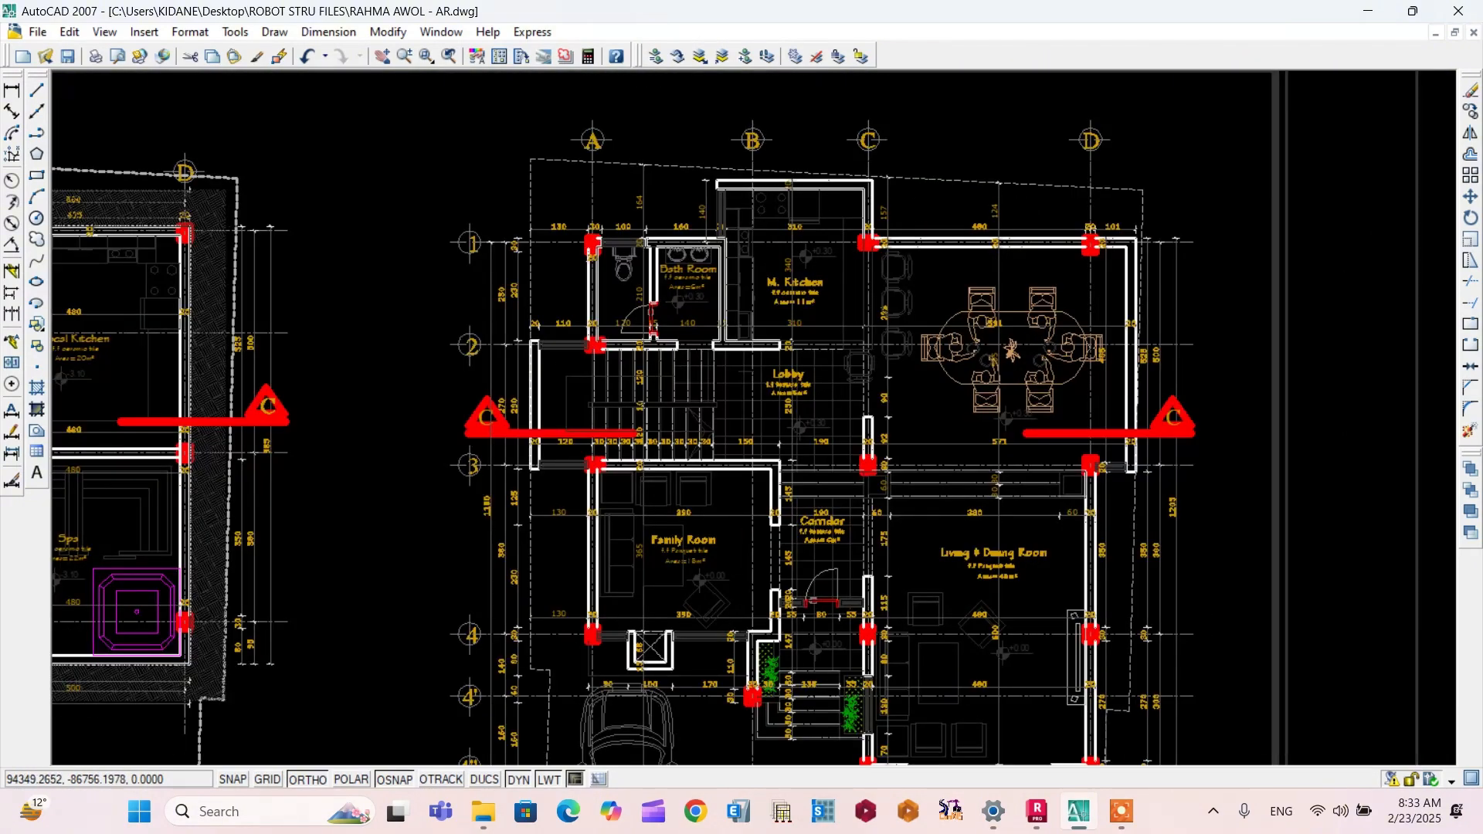
pyautogui.scroll(-1, 792, 224)
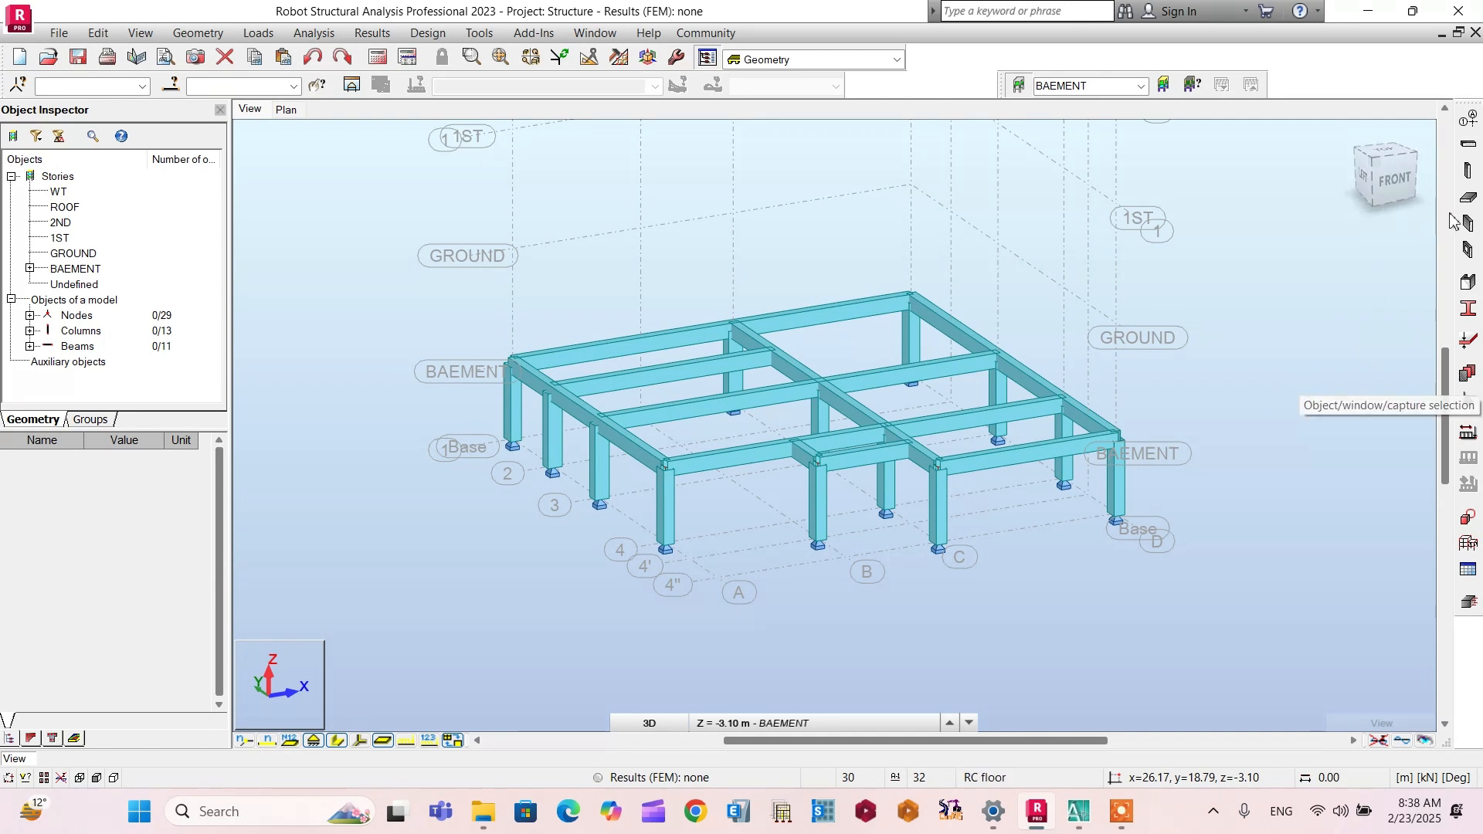
# Step: Open a new thickness definition for the floor slab, review the orthotropic type and return to the homogeneous type
pyautogui.click(1468, 198)
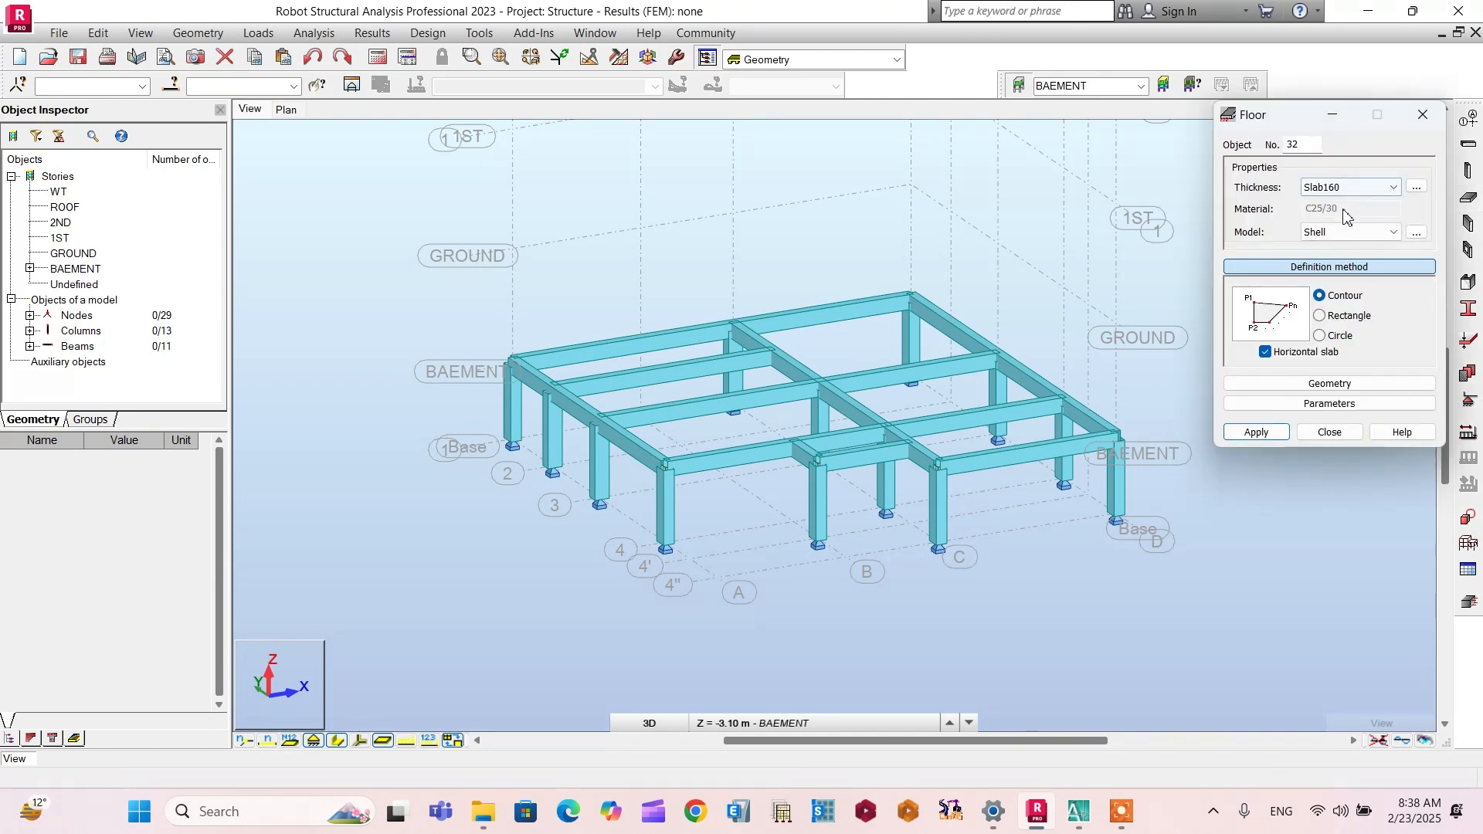
pyautogui.click(1393, 188)
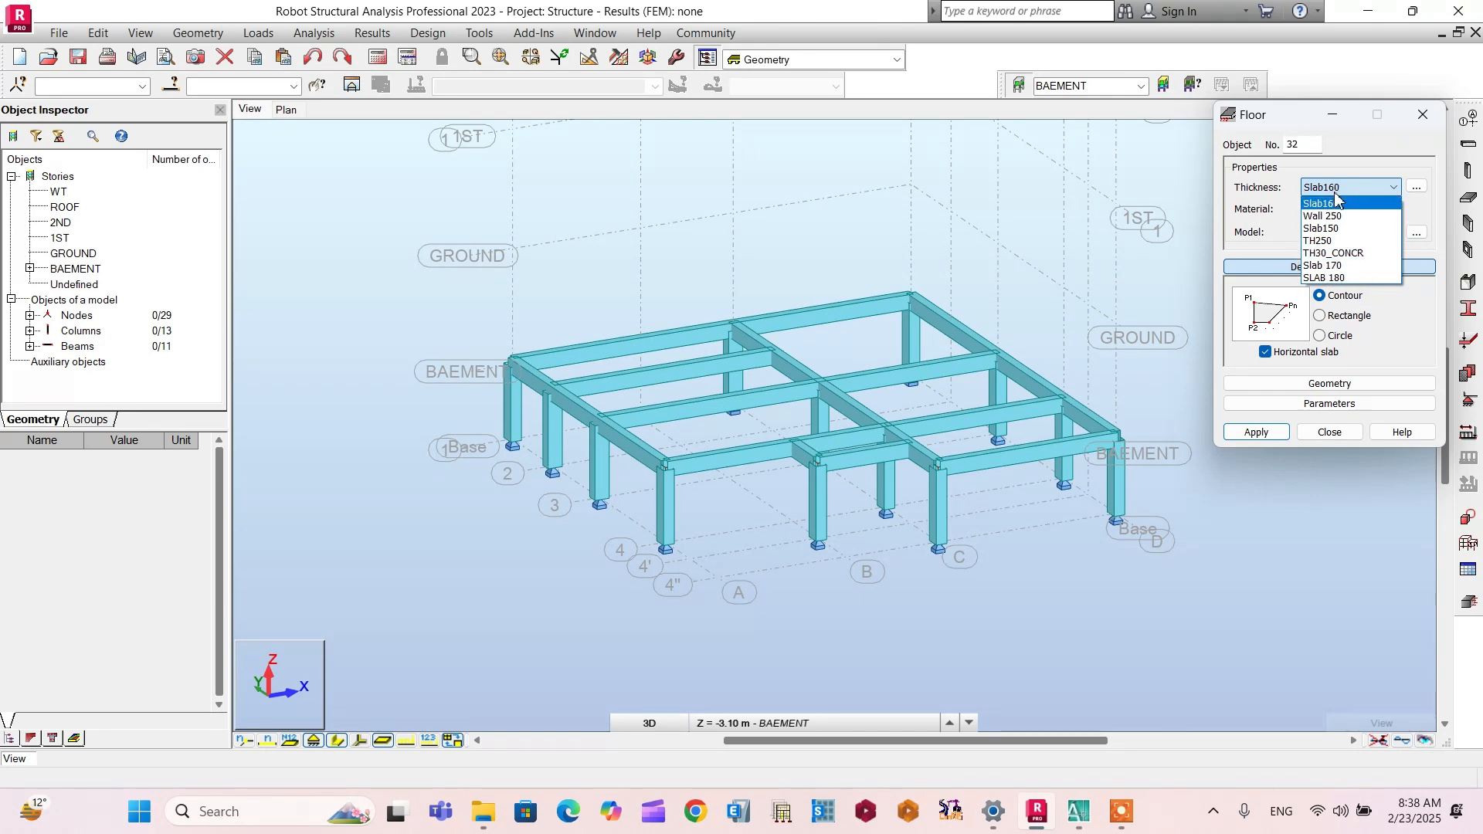
pyautogui.click(1291, 172)
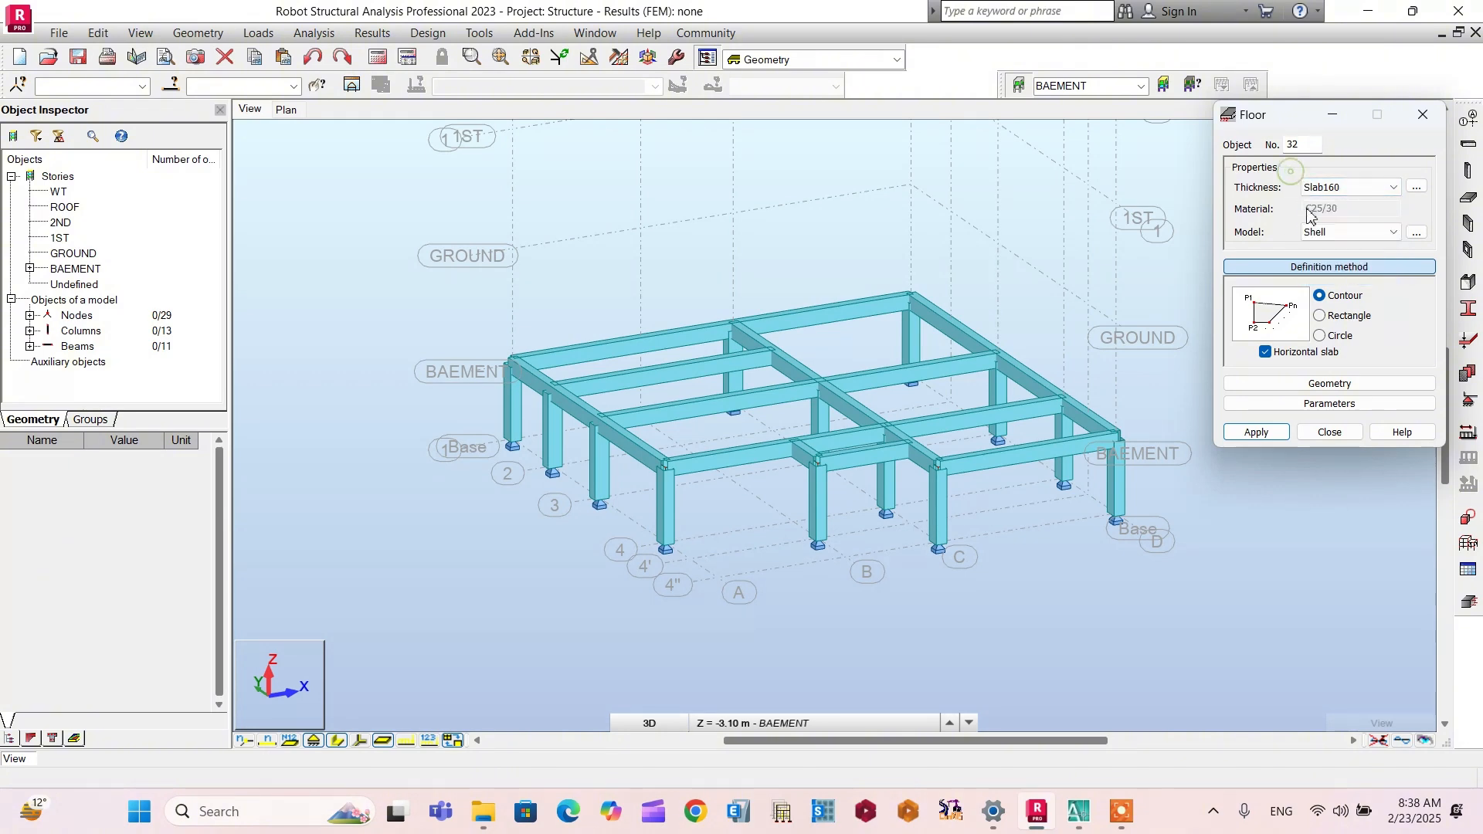
pyautogui.click(1416, 189)
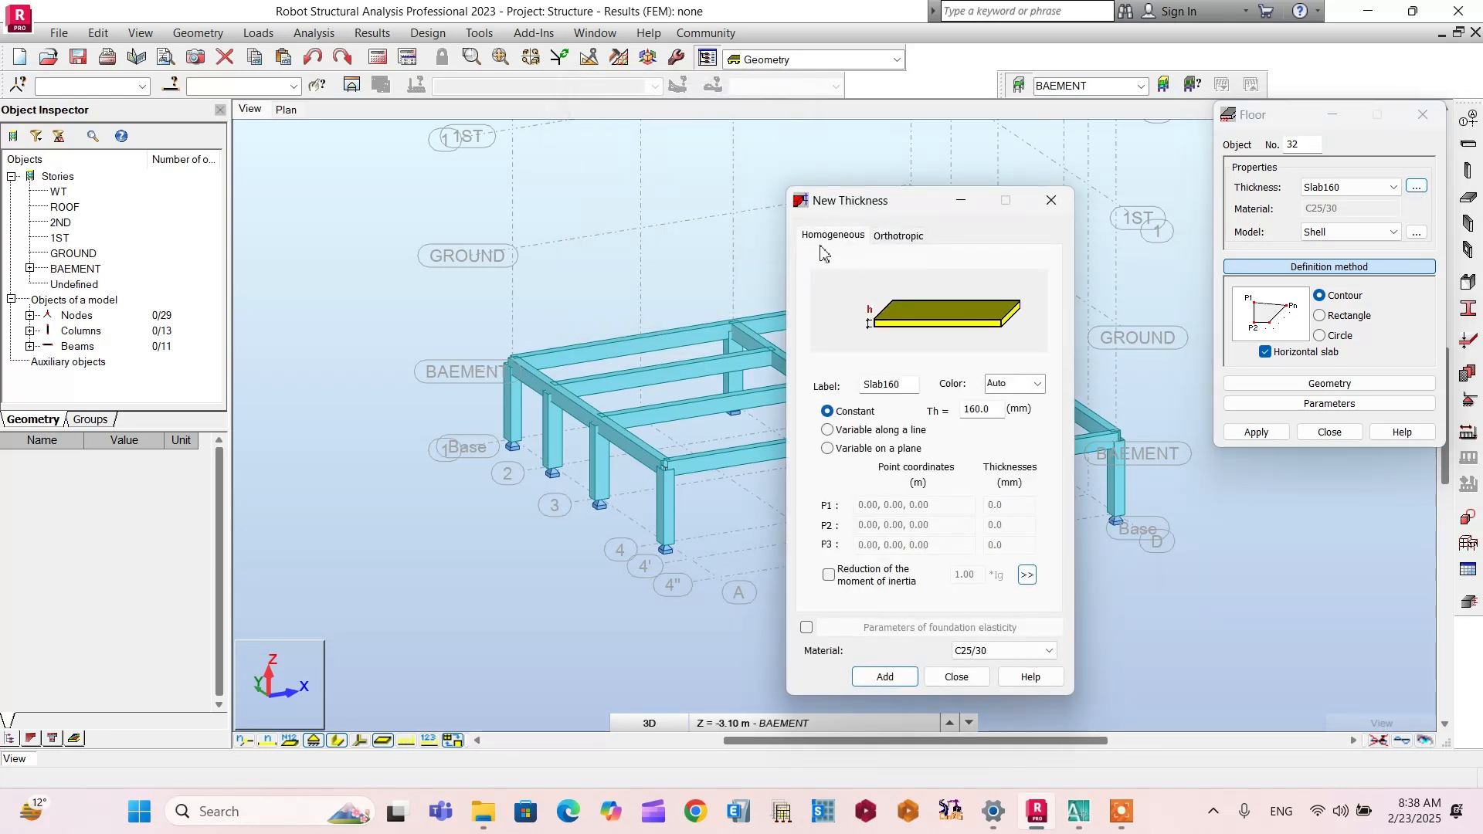
pyautogui.click(892, 239)
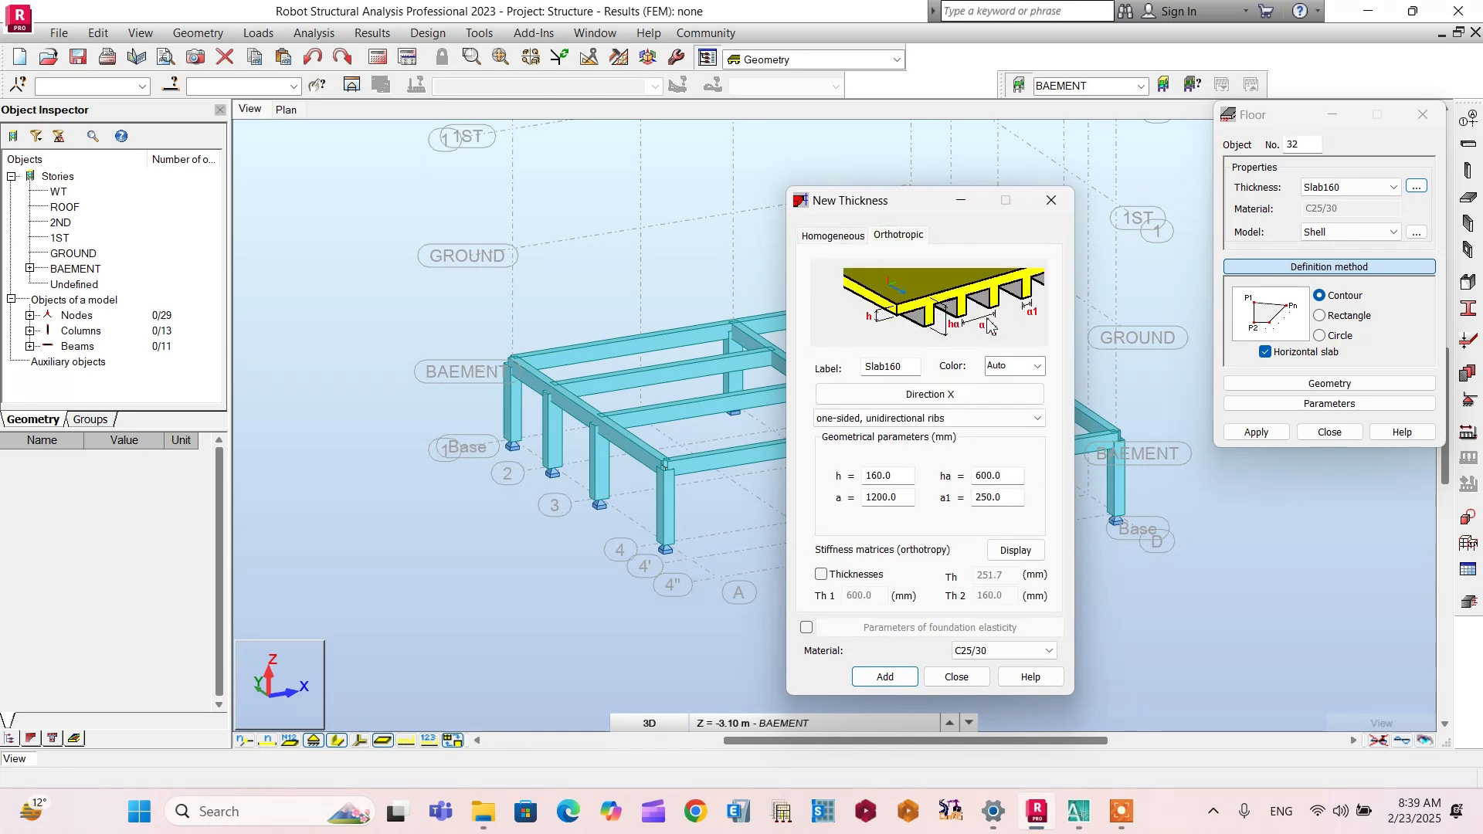
pyautogui.click(836, 237)
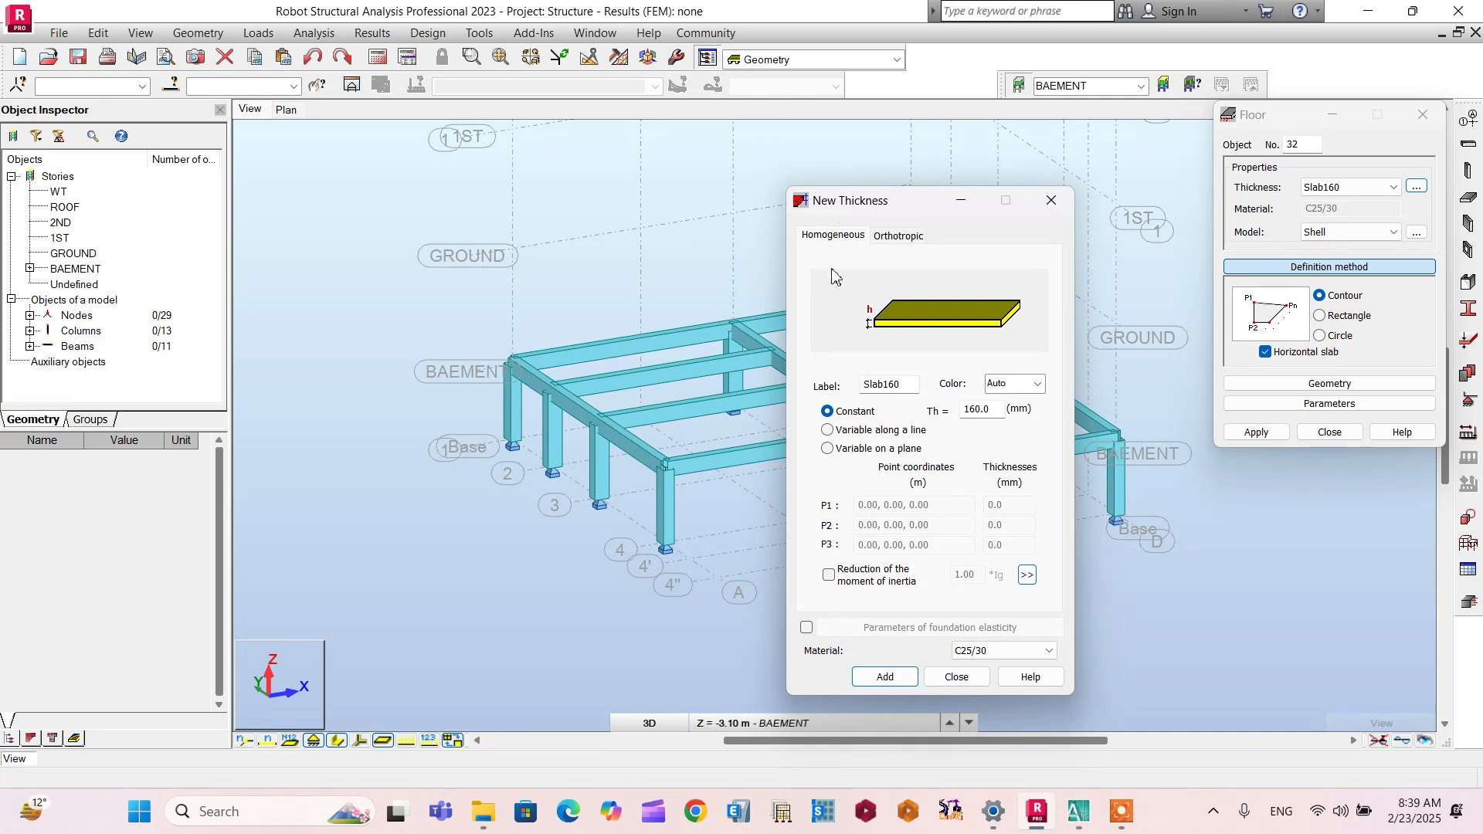
# Step: Add a constant 200 mm homogeneous thickness labelled Slab 200, with automatic colour and material C25/30
pyautogui.doubleClick(896, 384)
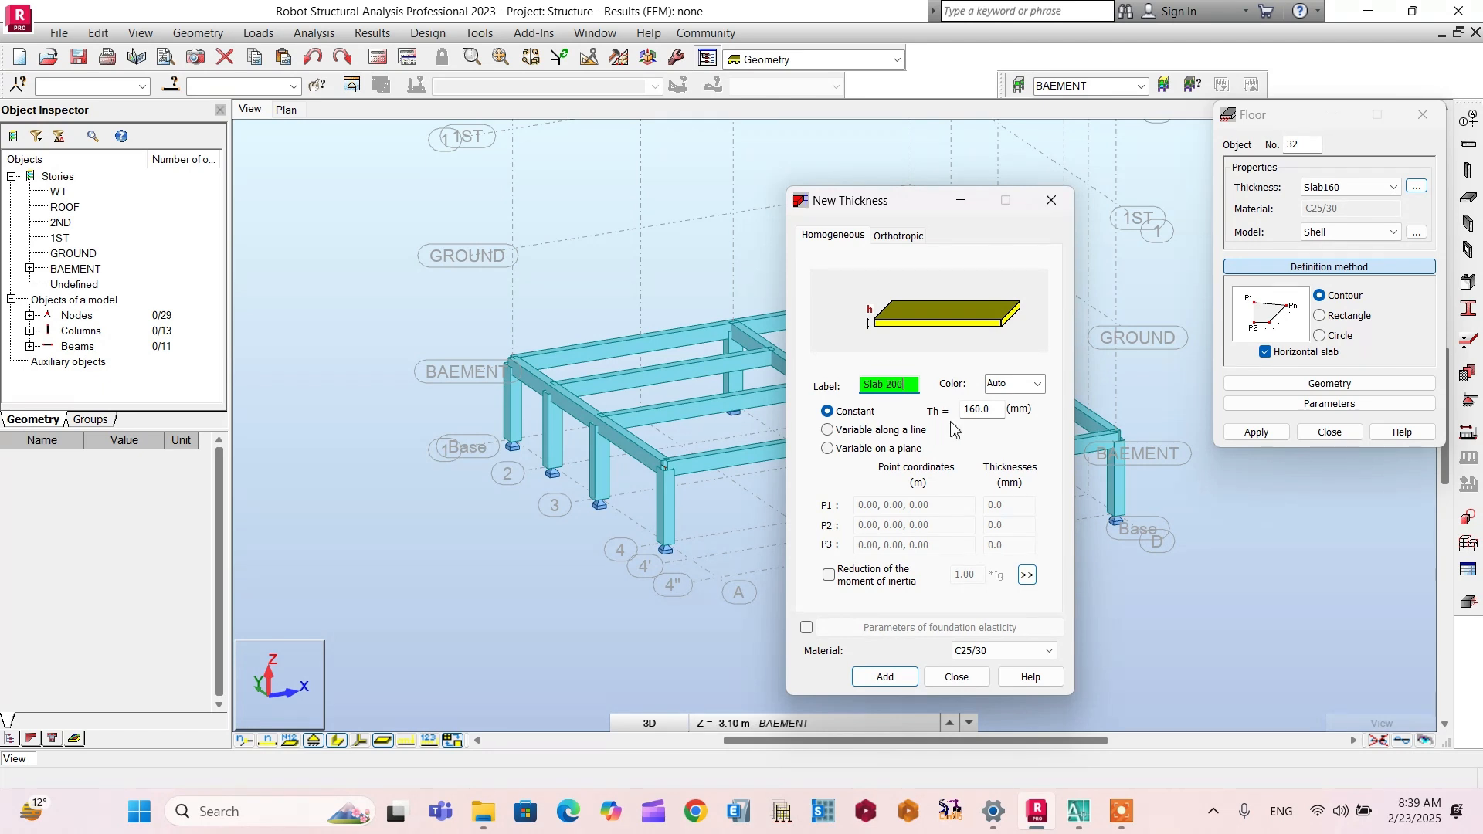
pyautogui.moveTo(967, 416); pyautogui.dragTo(979, 414)
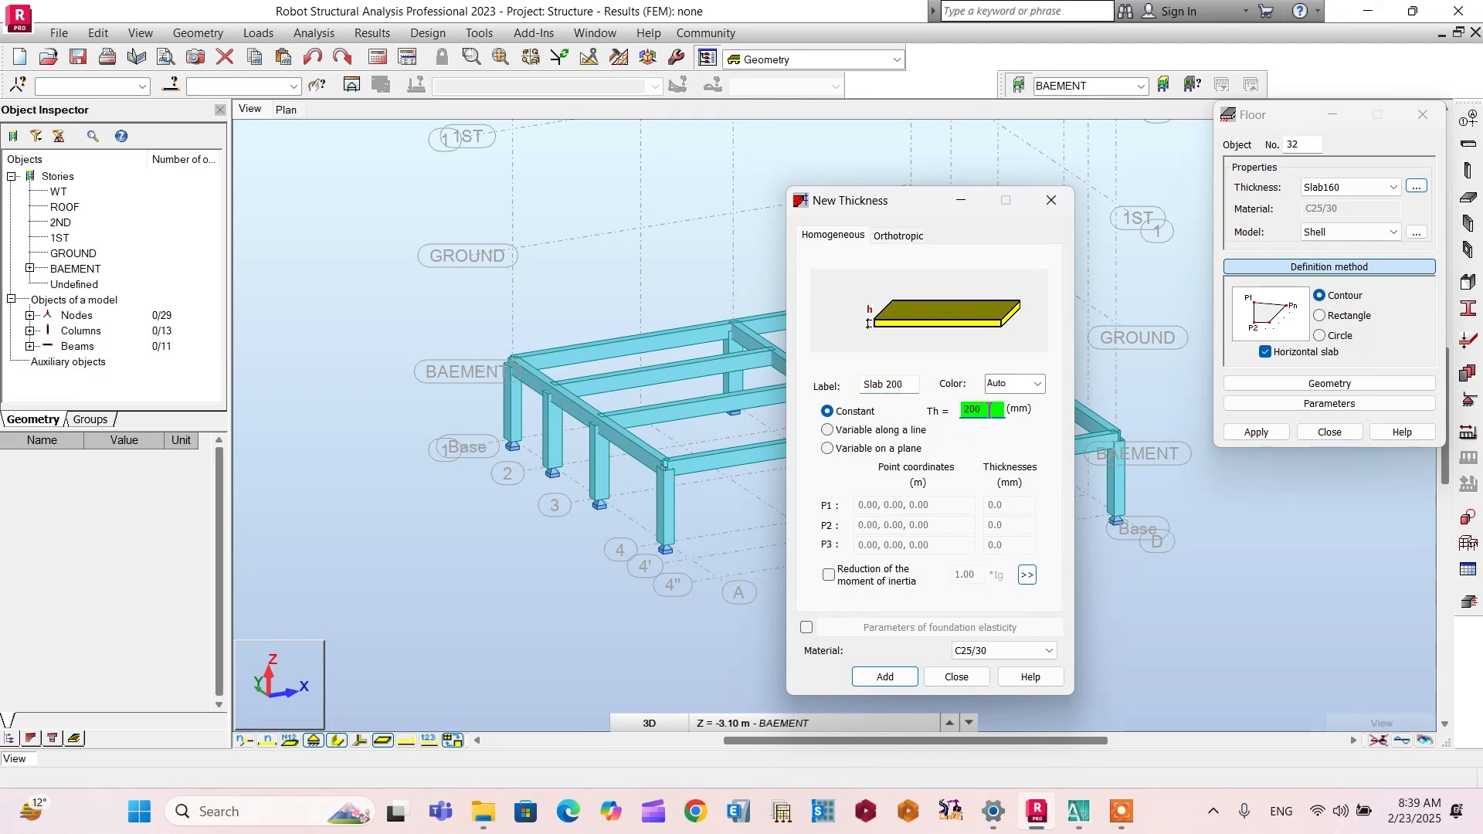
pyautogui.click(1036, 384)
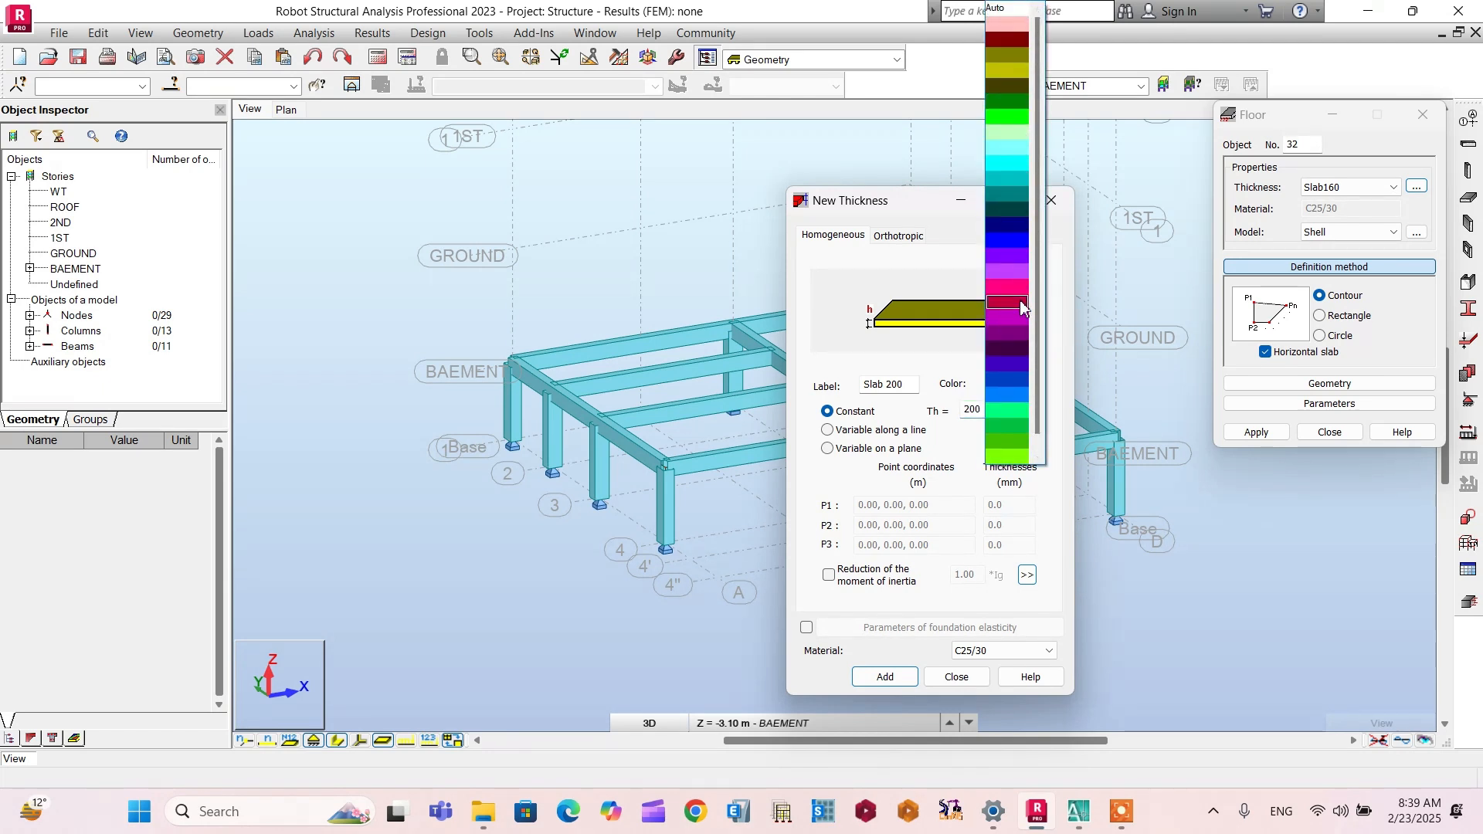
pyautogui.click(949, 358)
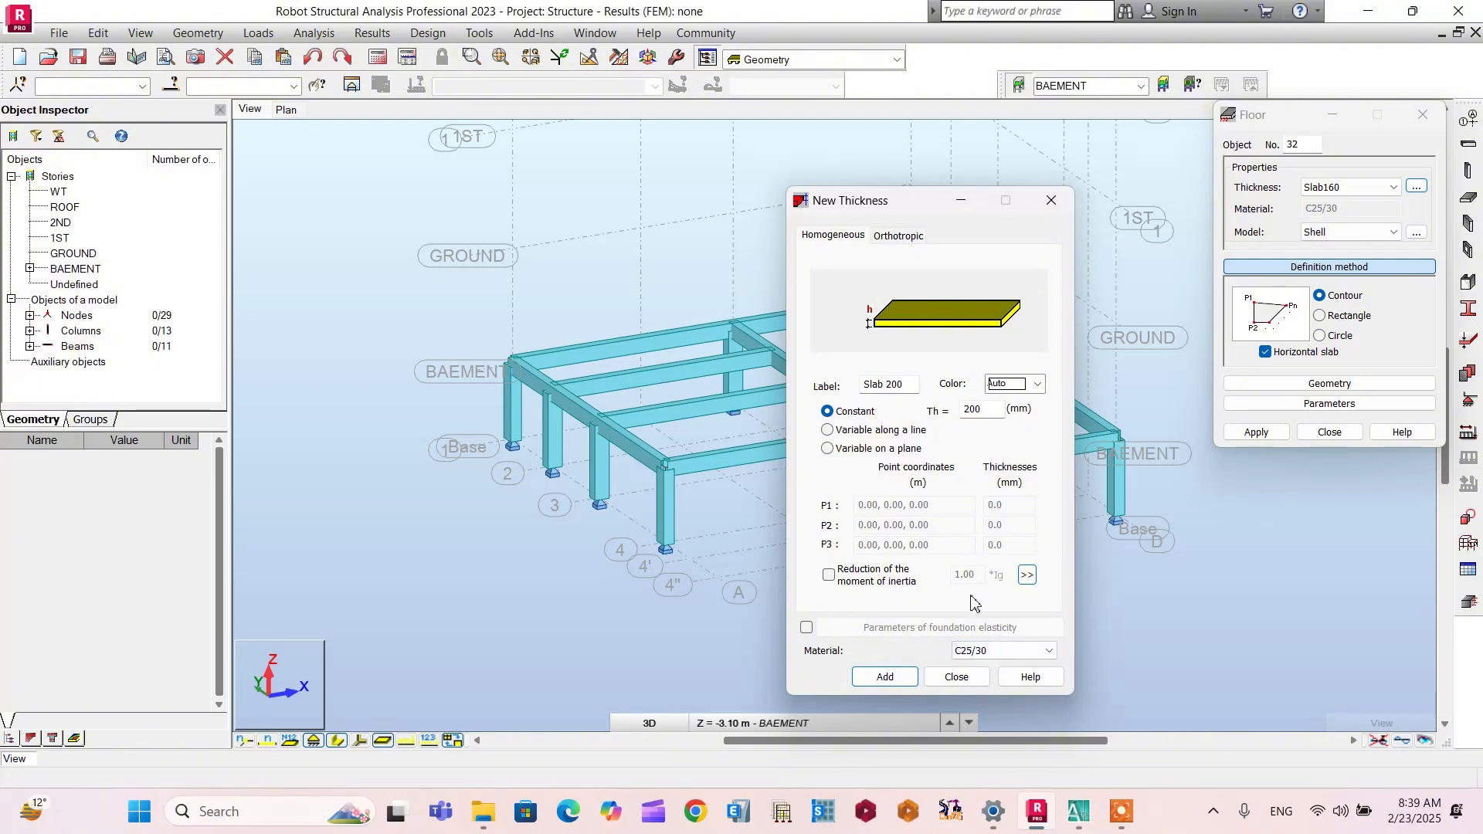
pyautogui.click(1048, 651)
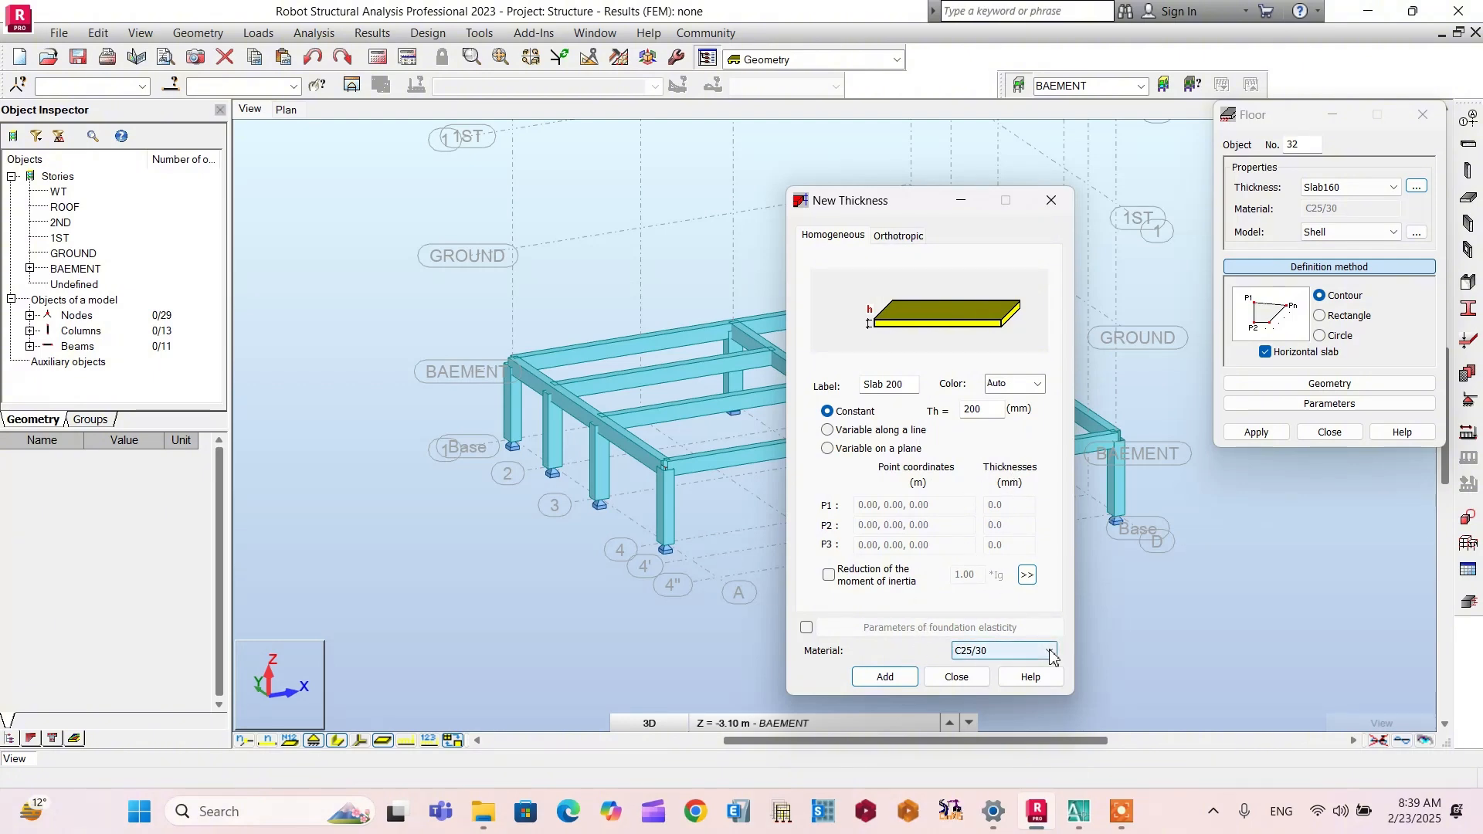
pyautogui.click(927, 614)
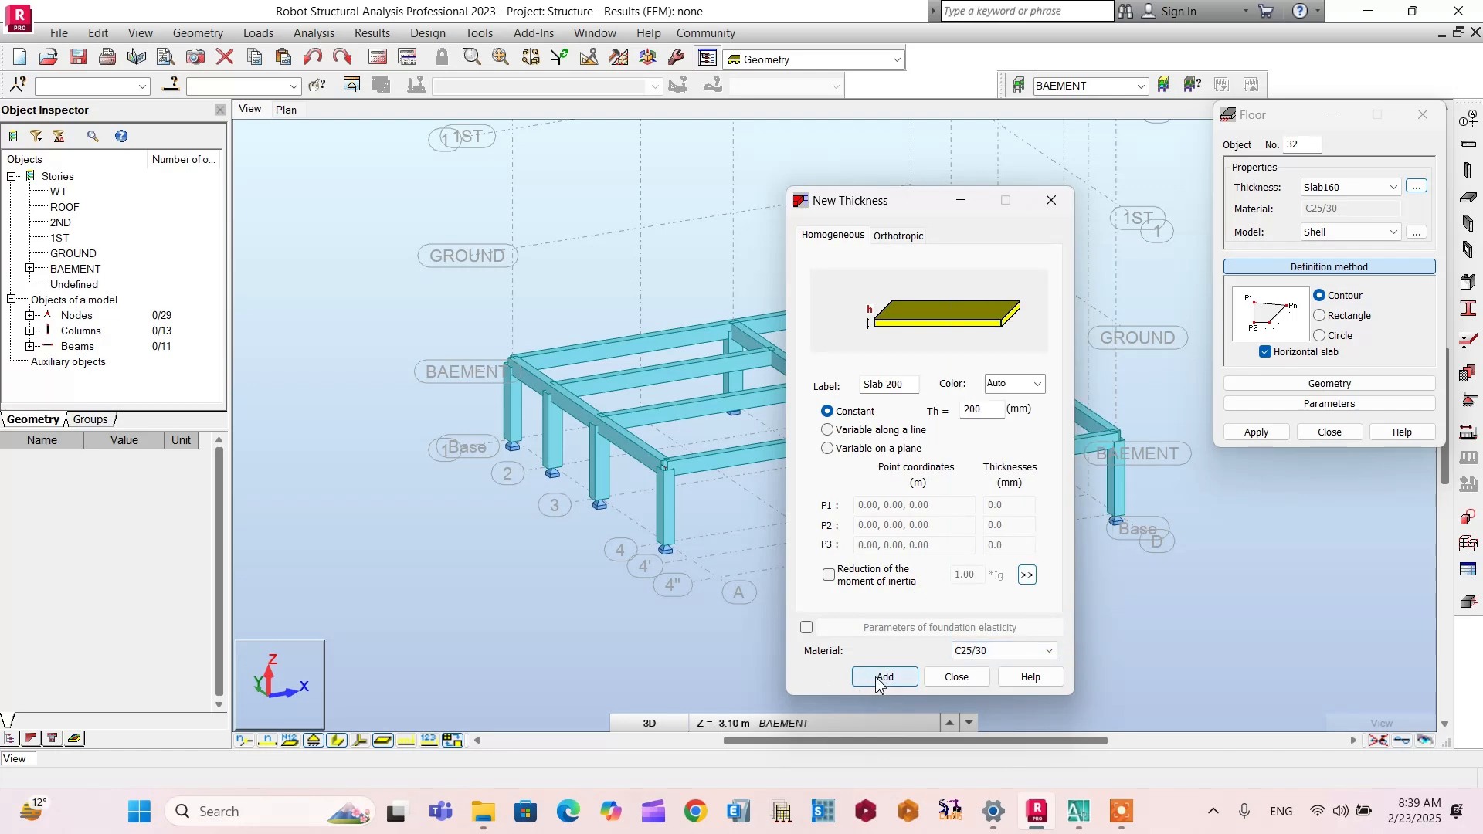
pyautogui.click(955, 677)
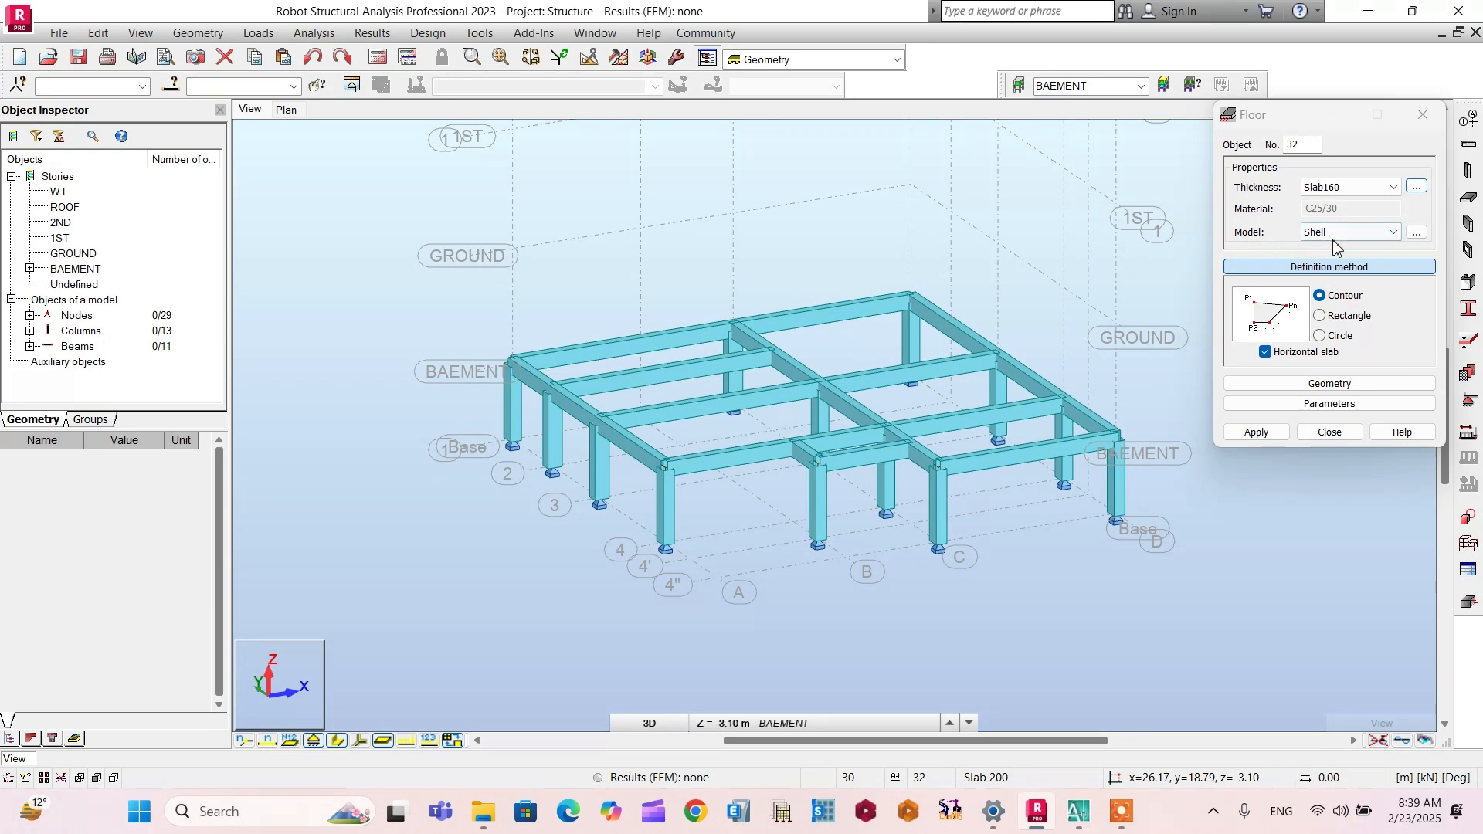
# Step: Redefine the Shell panel calculation model with a full-stiffening (rigid body) diaphragm and simplified two-way load transfer
pyautogui.click(1416, 231)
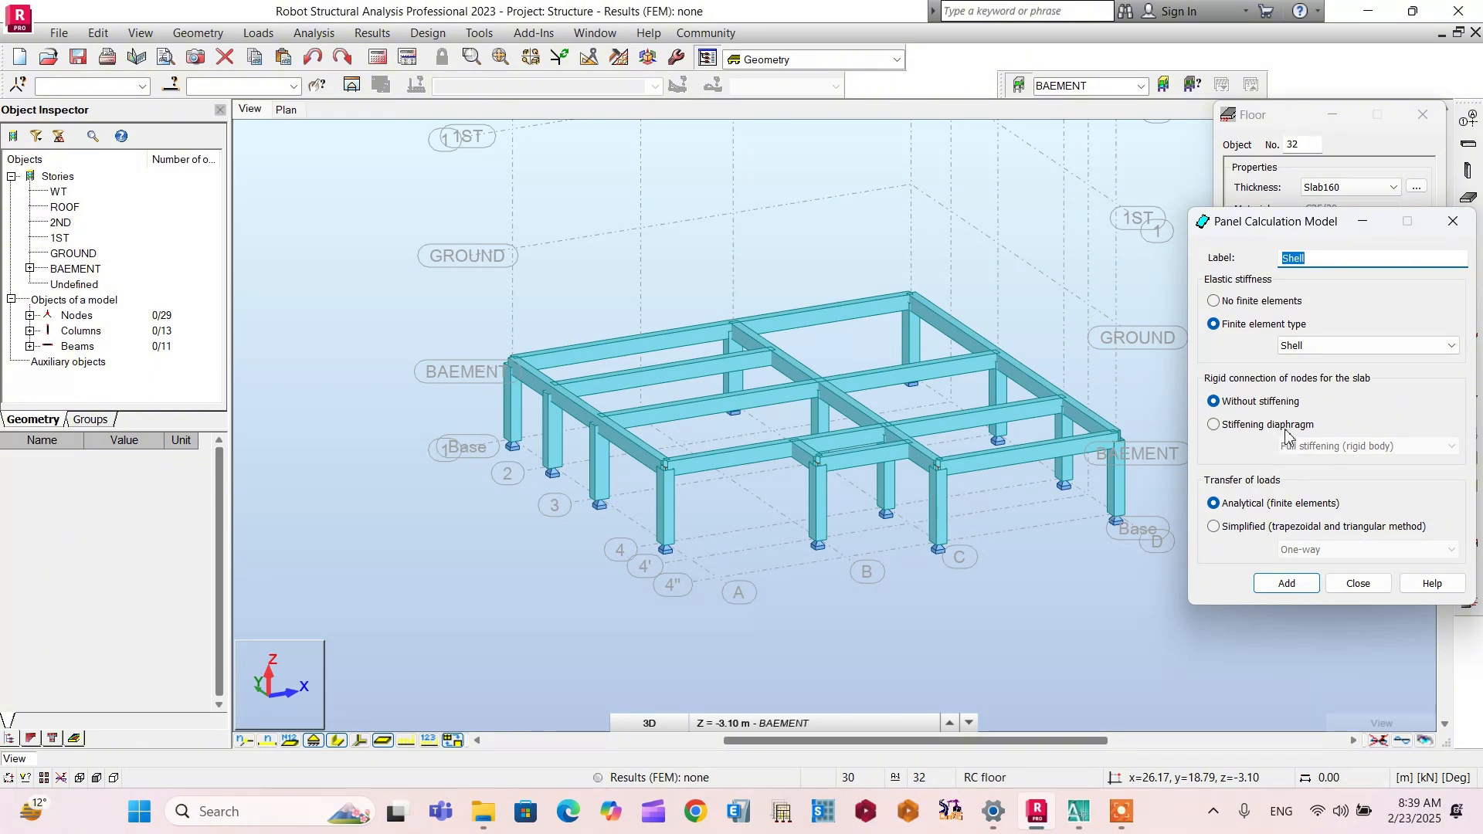
pyautogui.click(1251, 427)
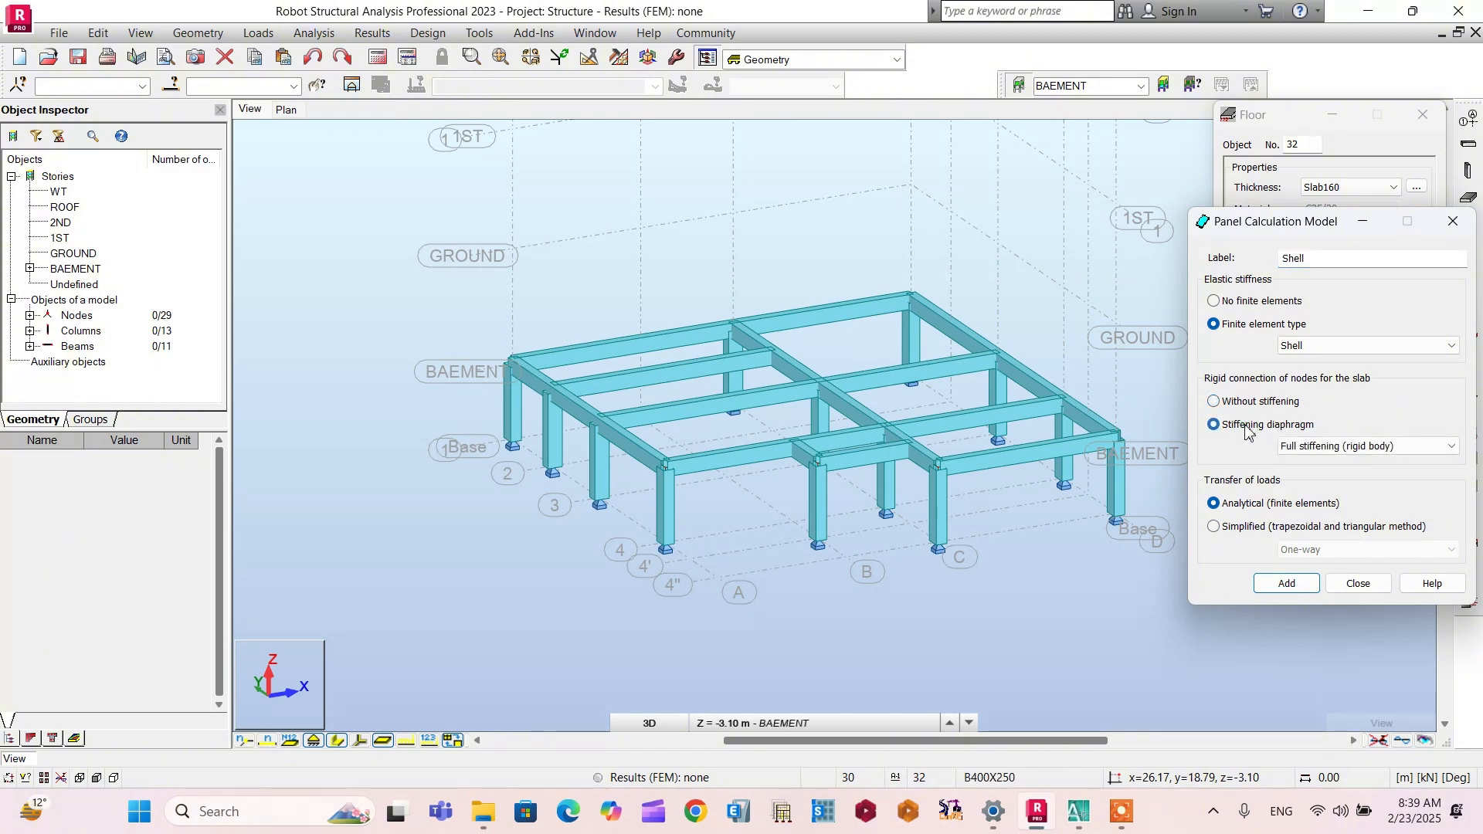
pyautogui.click(1245, 403)
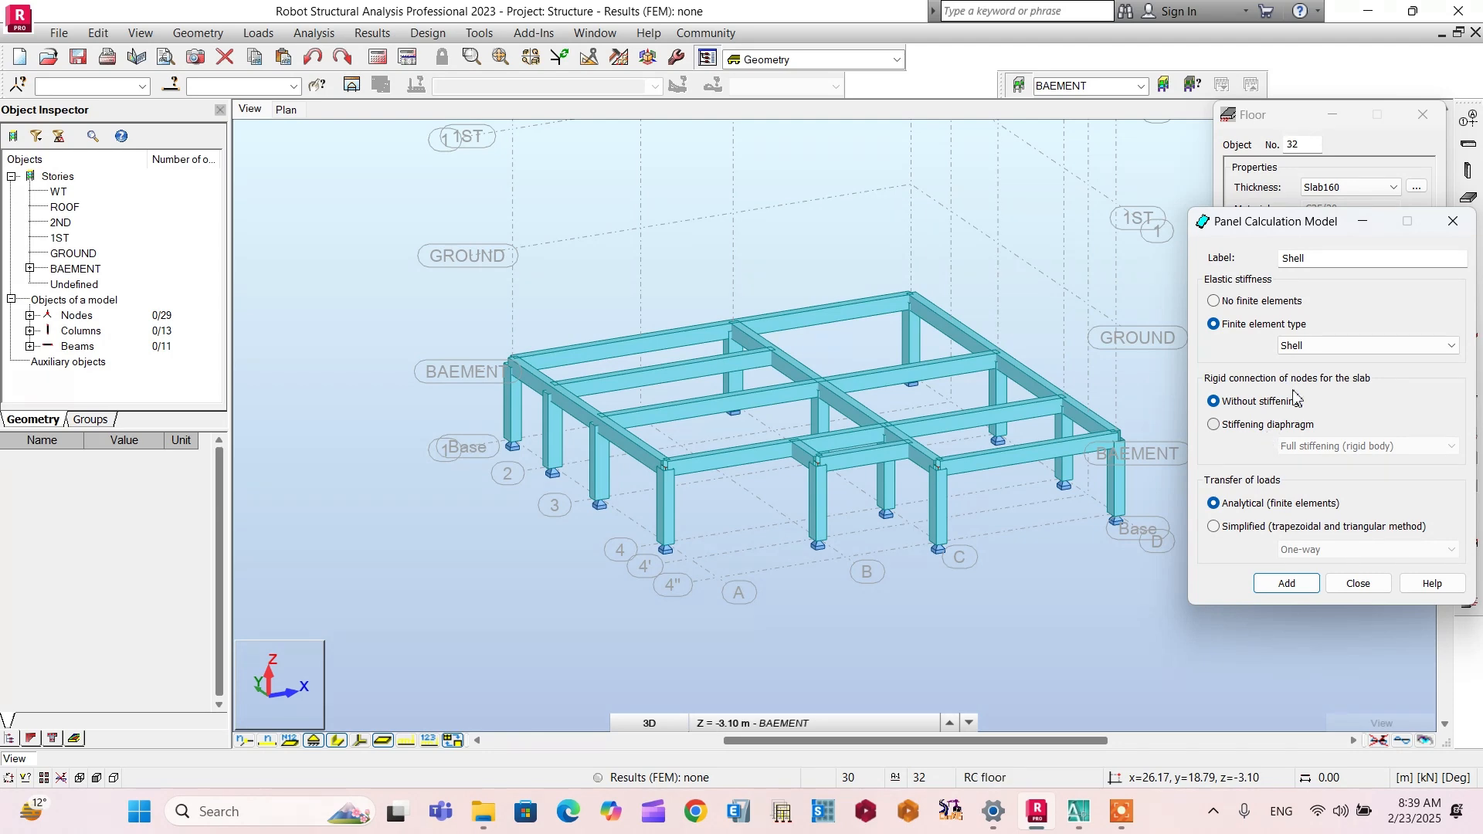
pyautogui.click(1215, 528)
pyautogui.click(1313, 550)
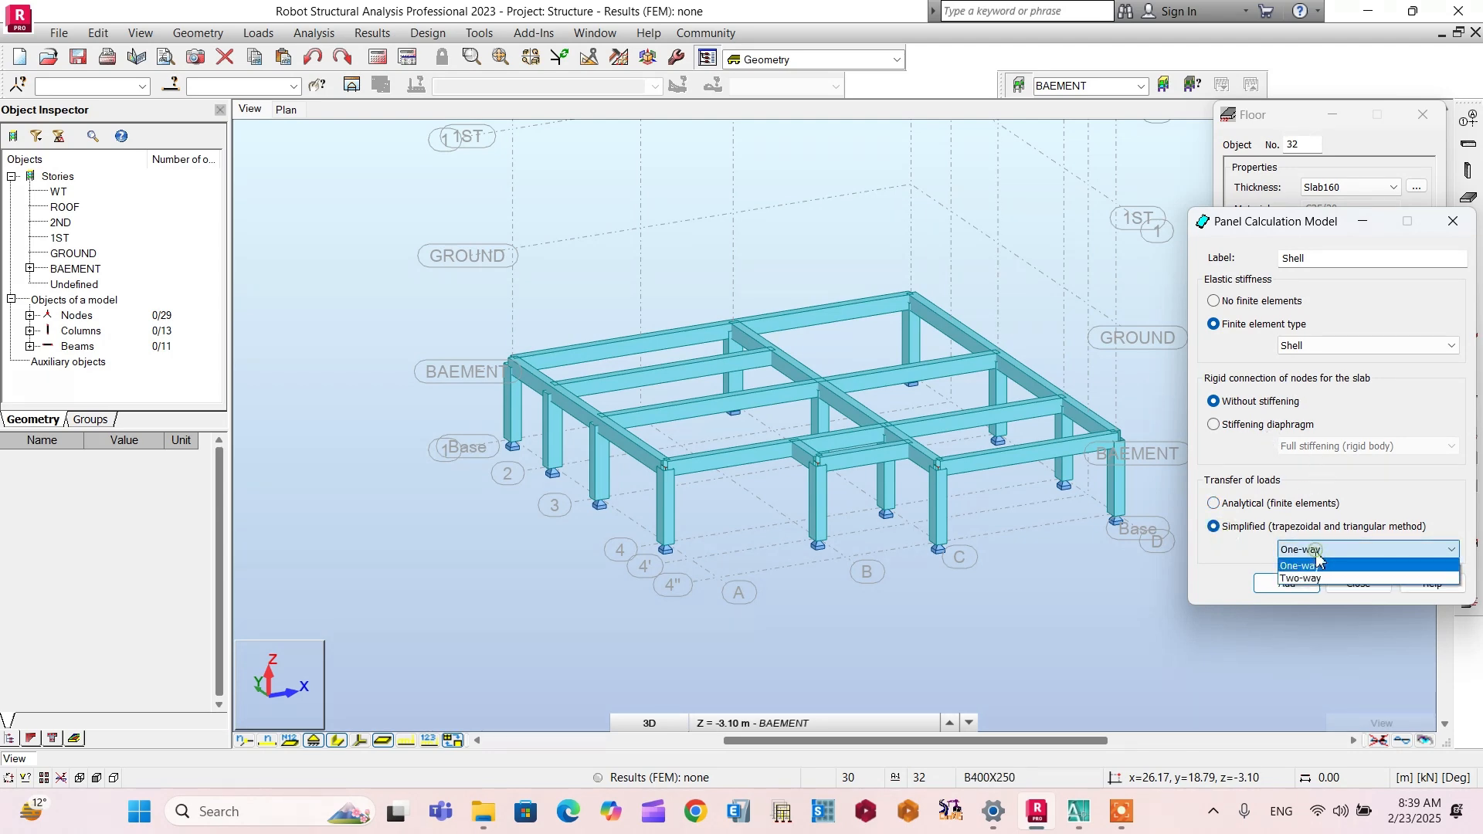
pyautogui.click(1318, 578)
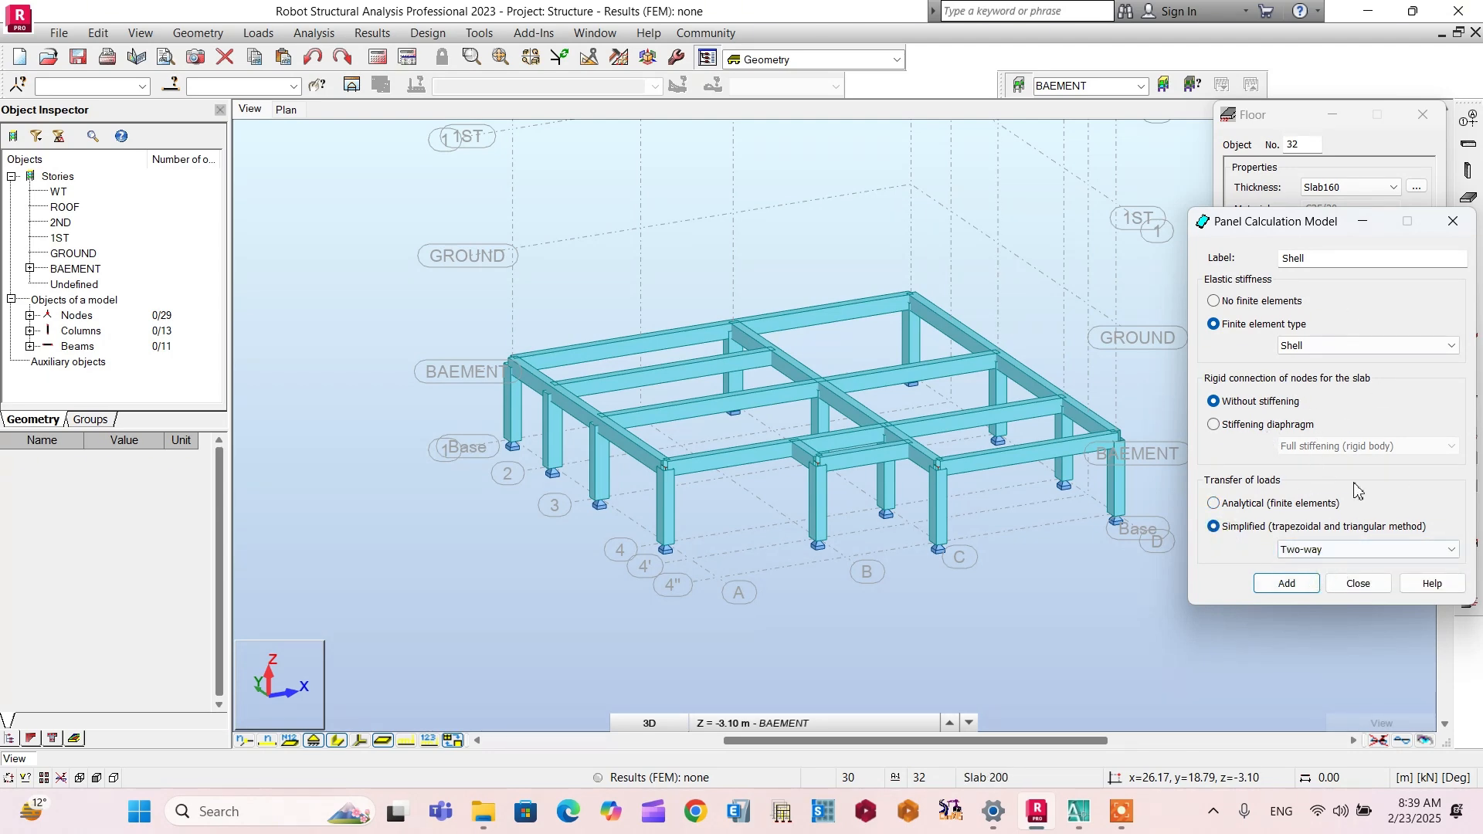
pyautogui.click(1240, 425)
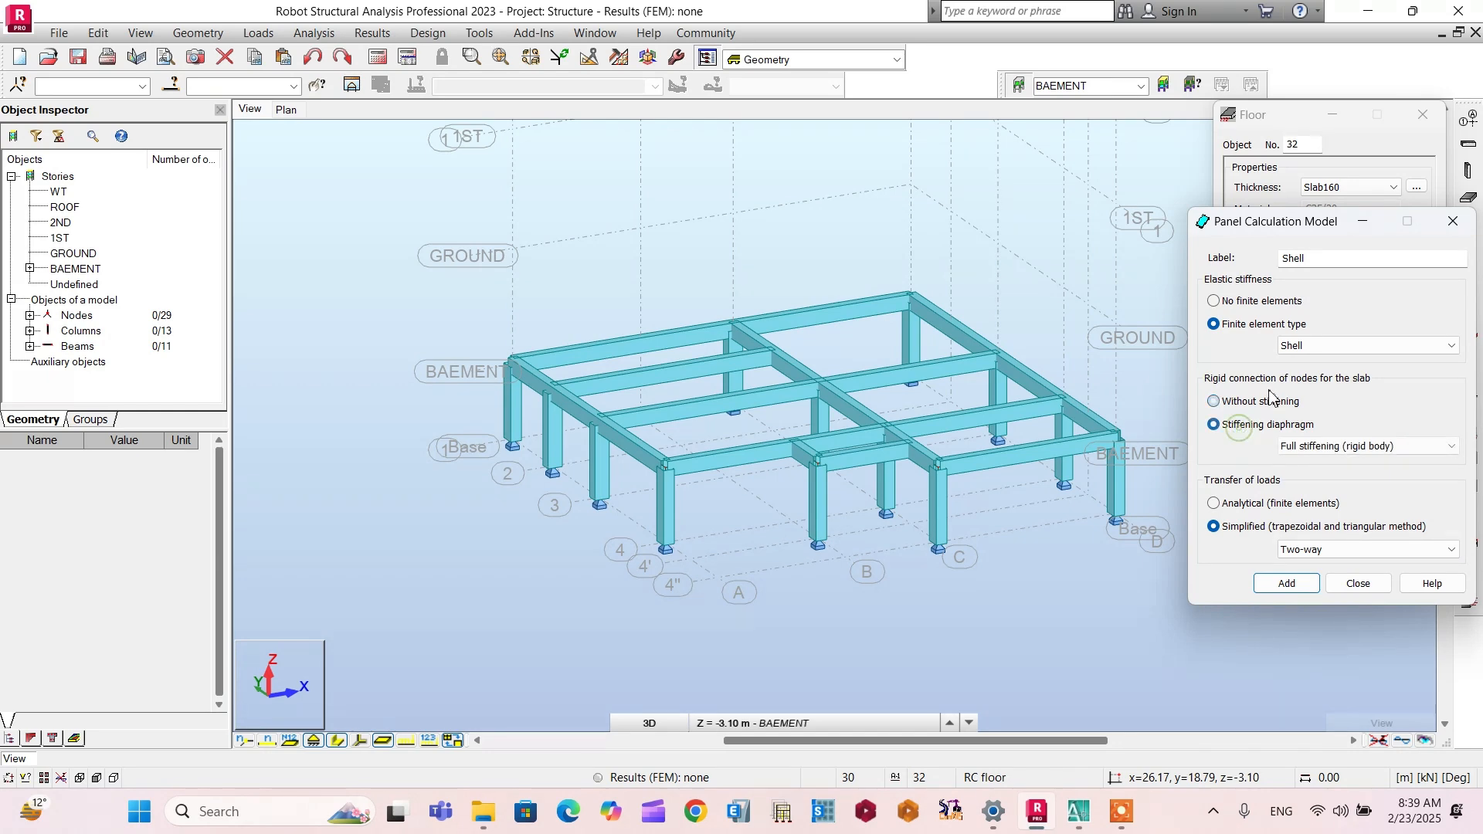
pyautogui.click(1287, 584)
pyautogui.click(1357, 584)
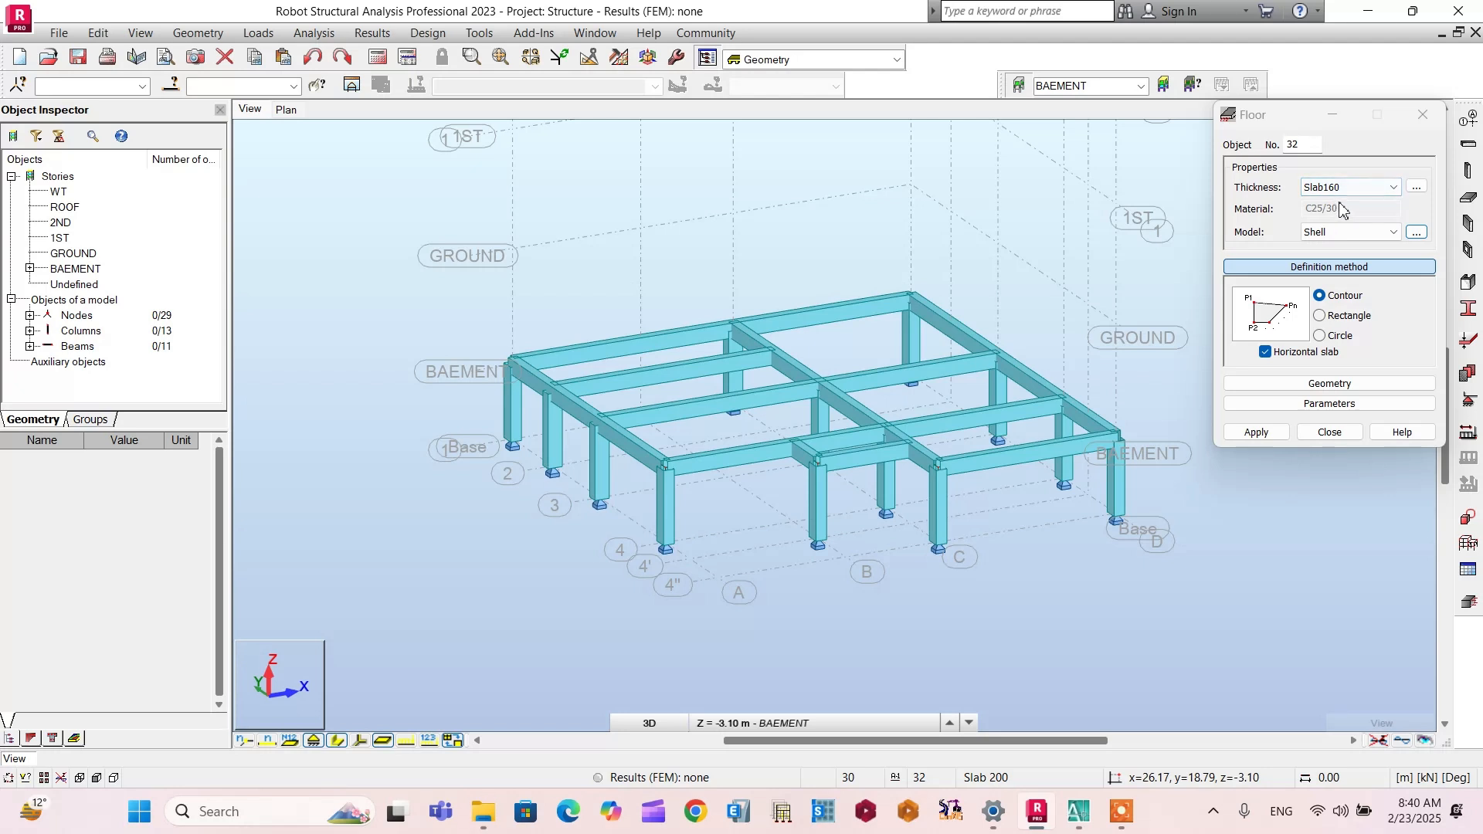
# Step: Switch to AutoCAD, examine the basement and ground floor plans, and return to Robot Structural Analysis
pyautogui.scroll(1, 942, 332)
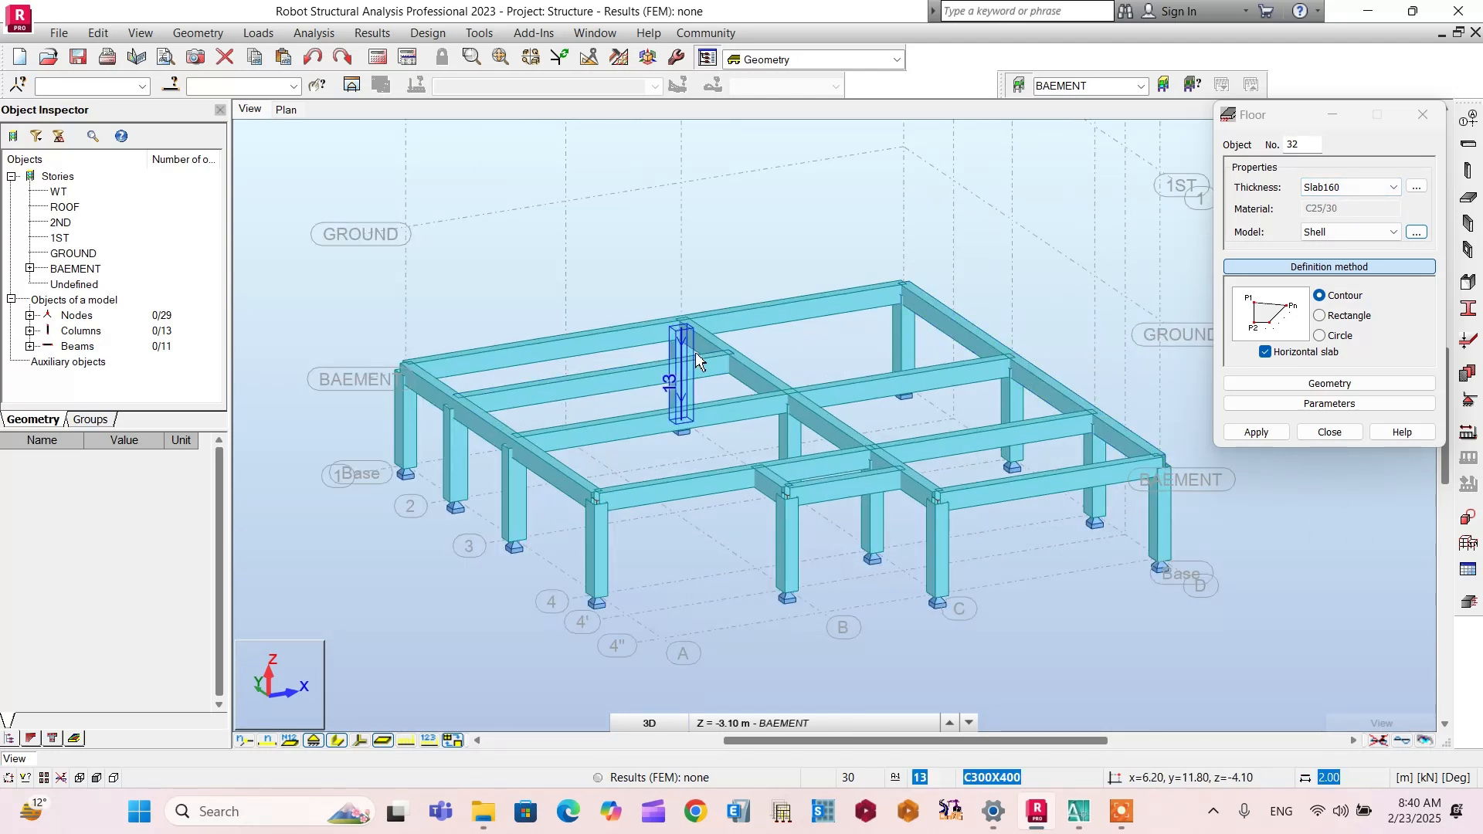
pyautogui.click(1079, 811)
pyautogui.scroll(2, 643, 288)
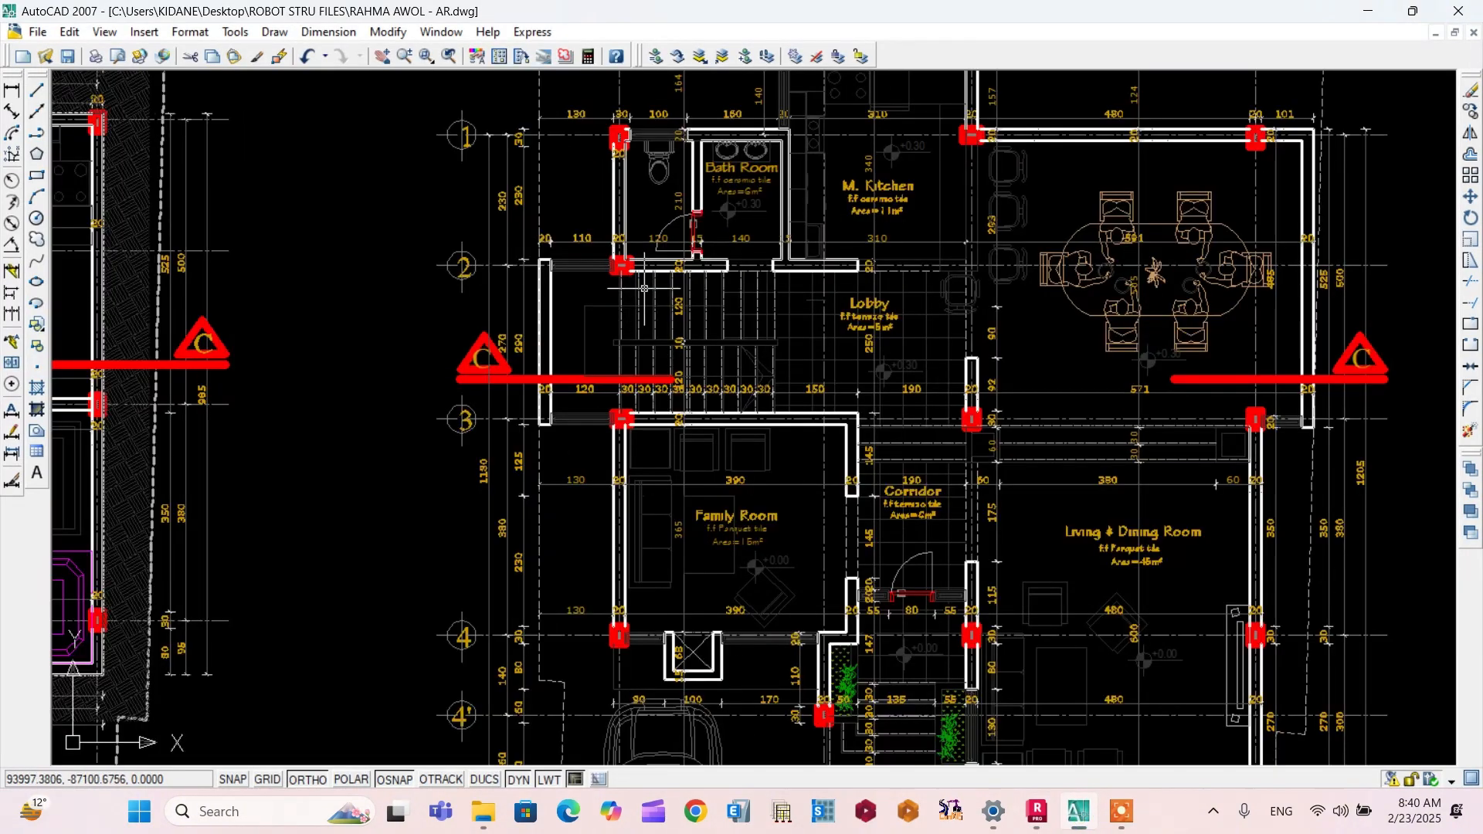
pyautogui.scroll(-4, 699, 267)
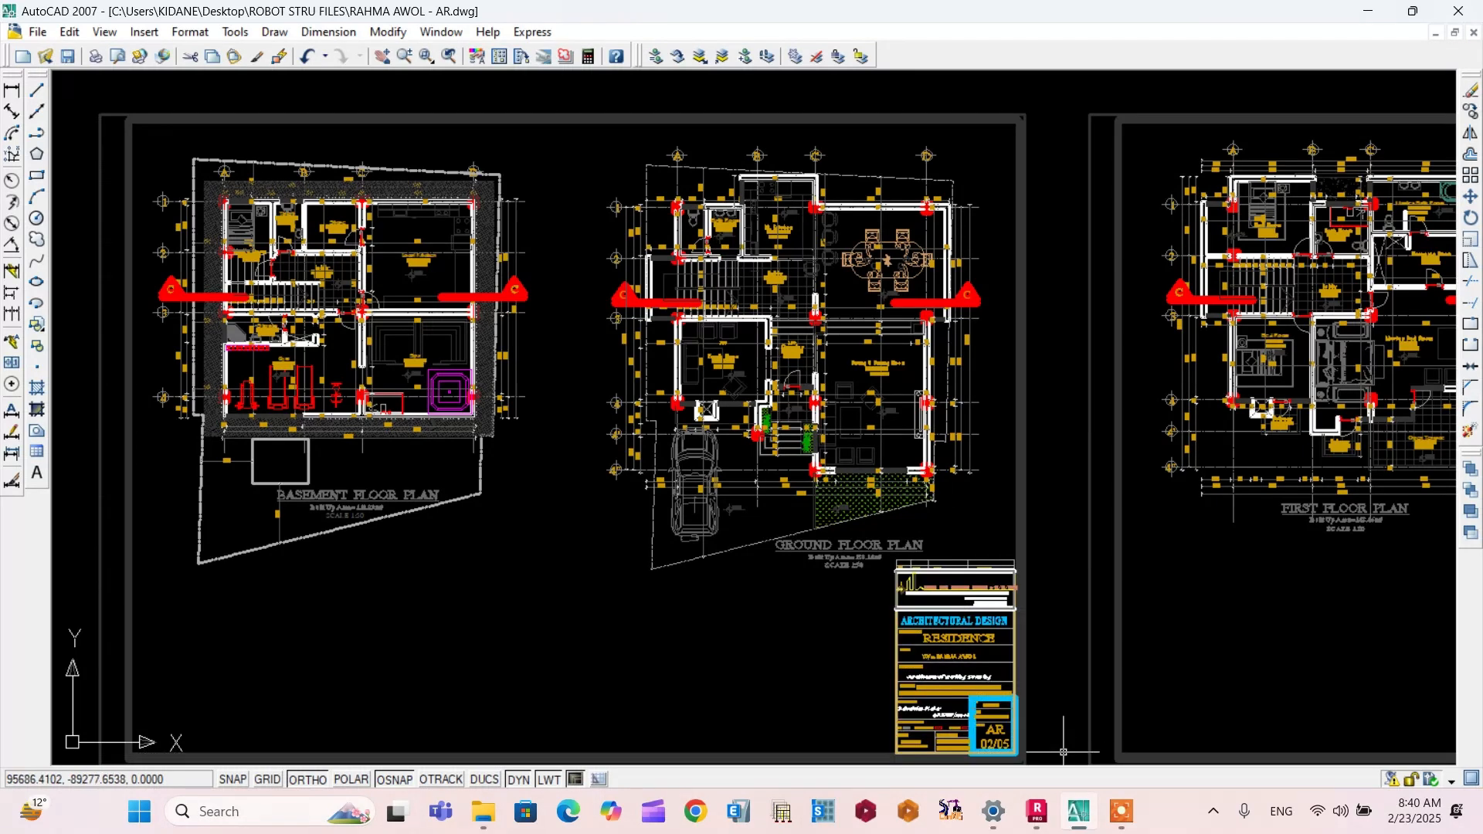
pyautogui.click(1036, 811)
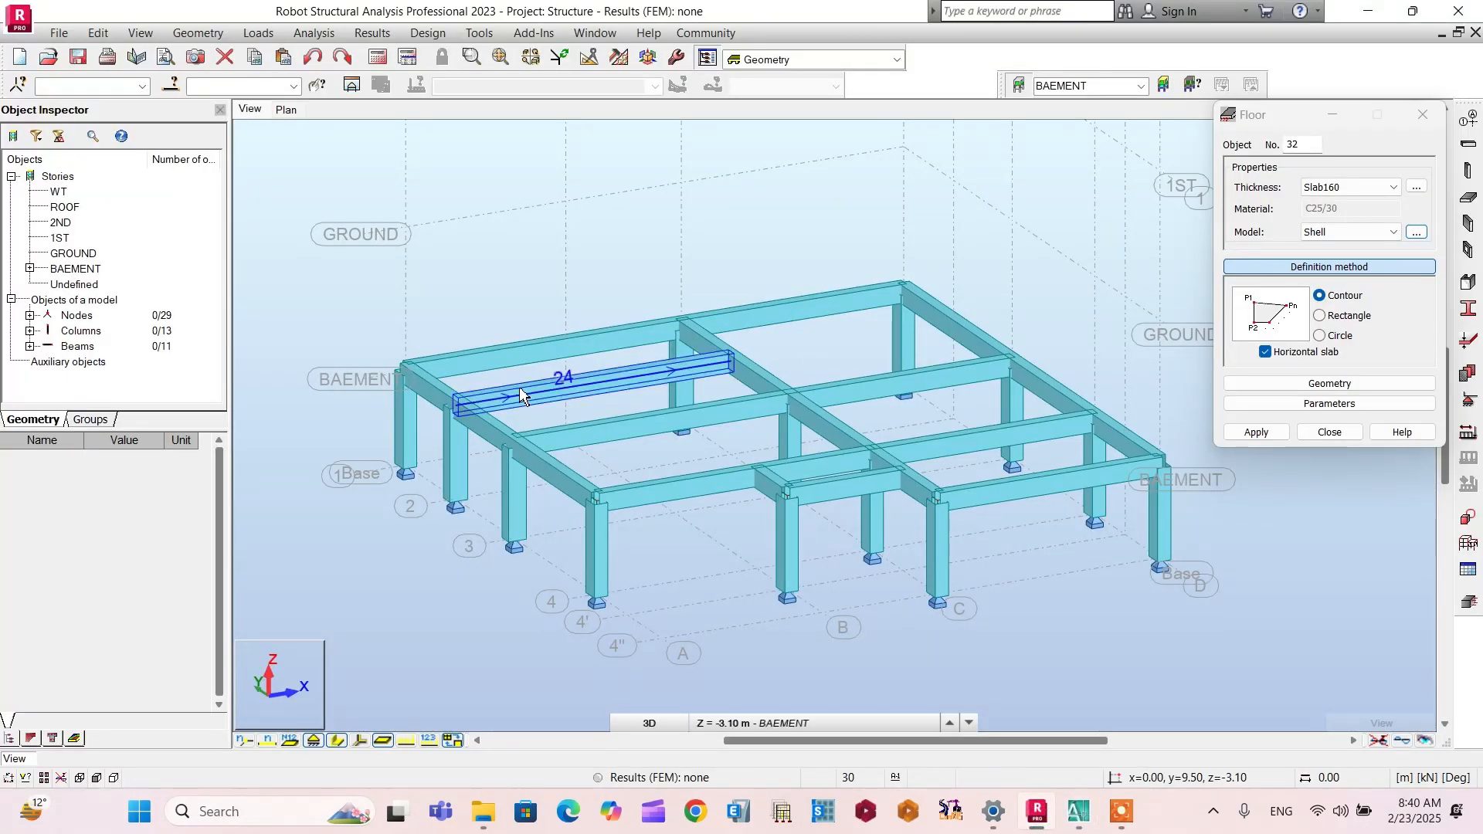
# Step: Add a rectangular horizontal Slab160 Shell floor at basement level between axes C and D, from axis 1 to axis 3
pyautogui.scroll(1, 519, 391)
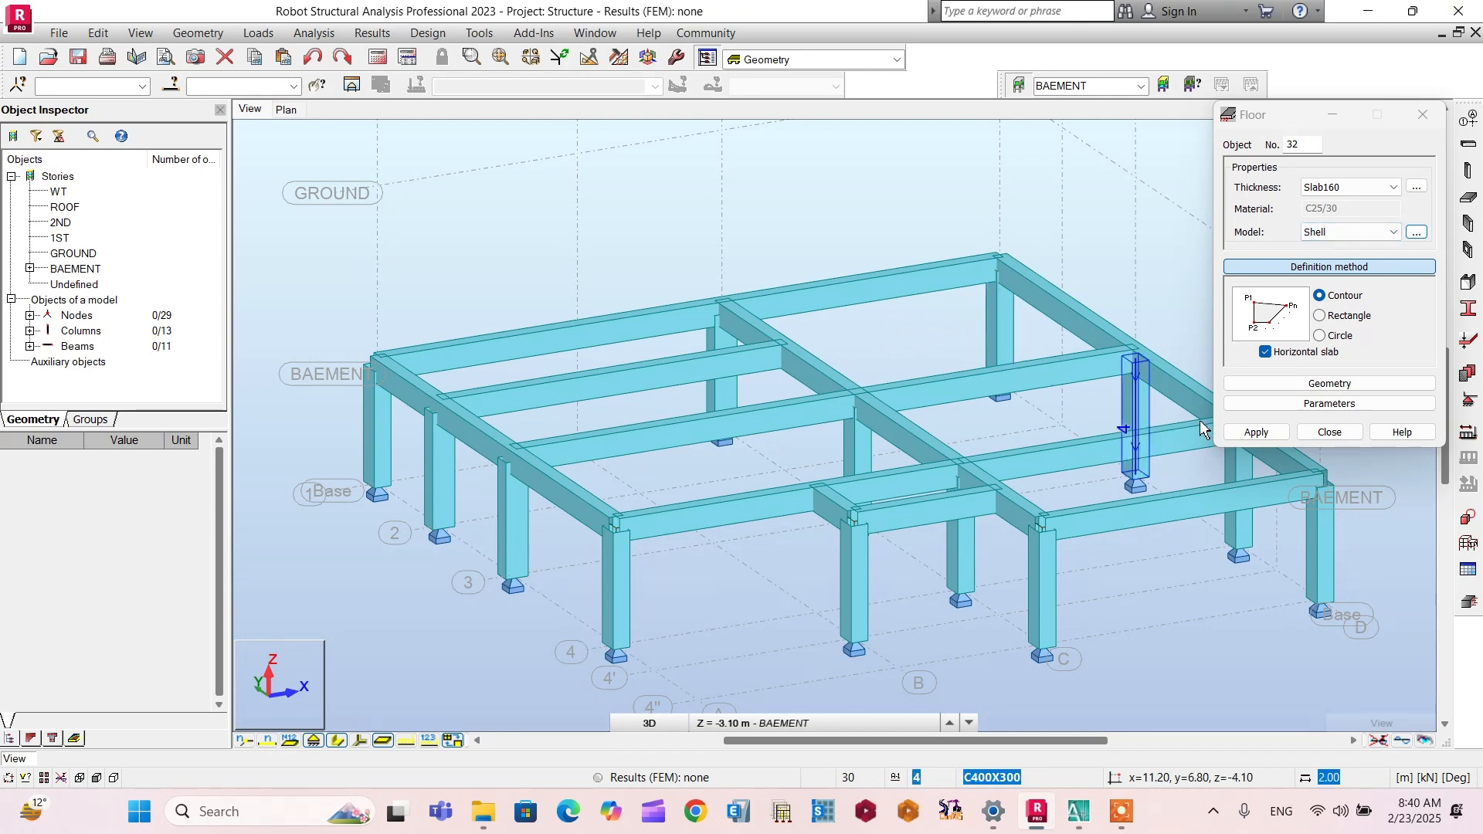
pyautogui.click(1335, 318)
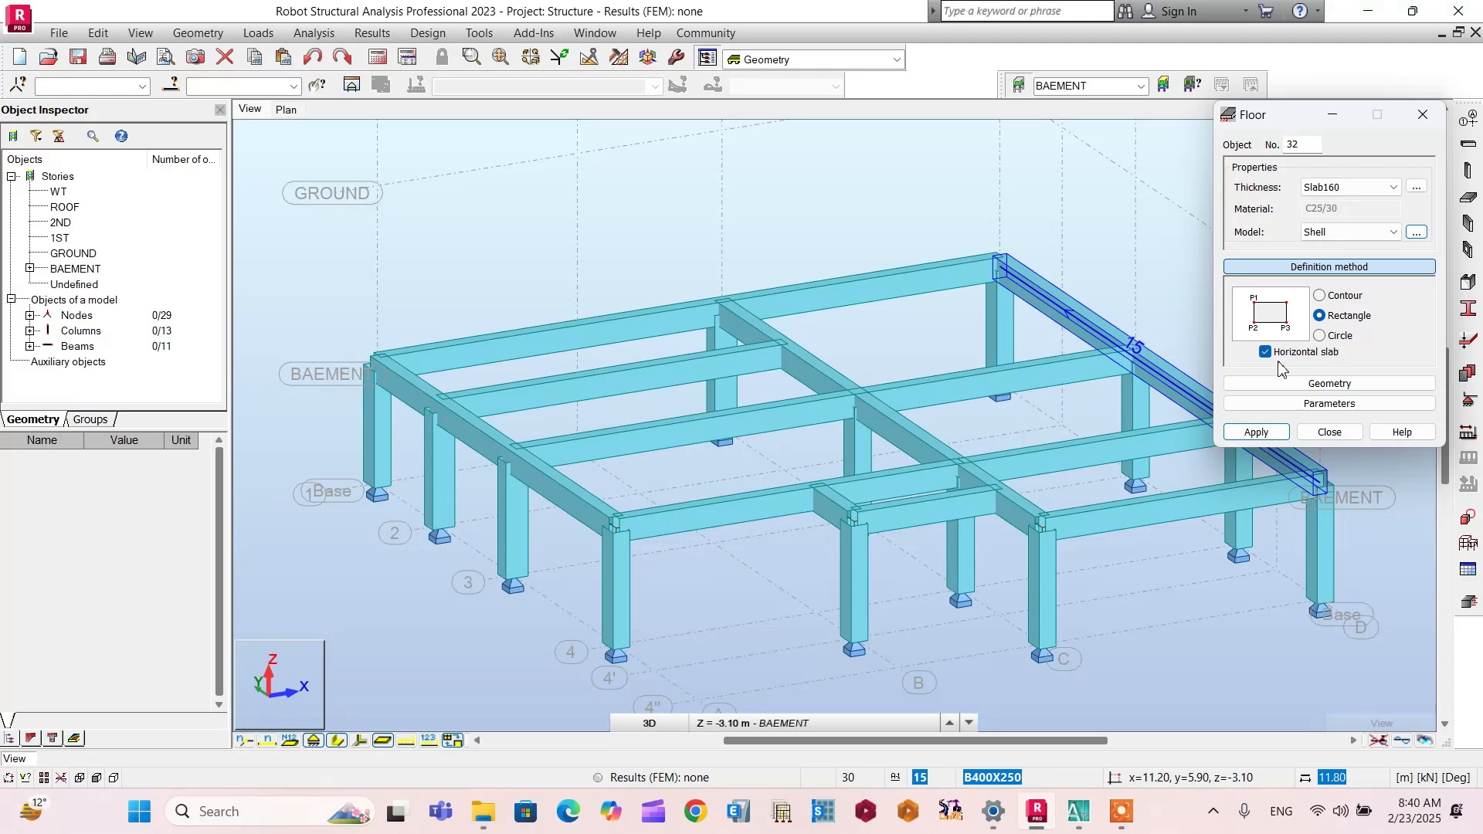
pyautogui.click(722, 311)
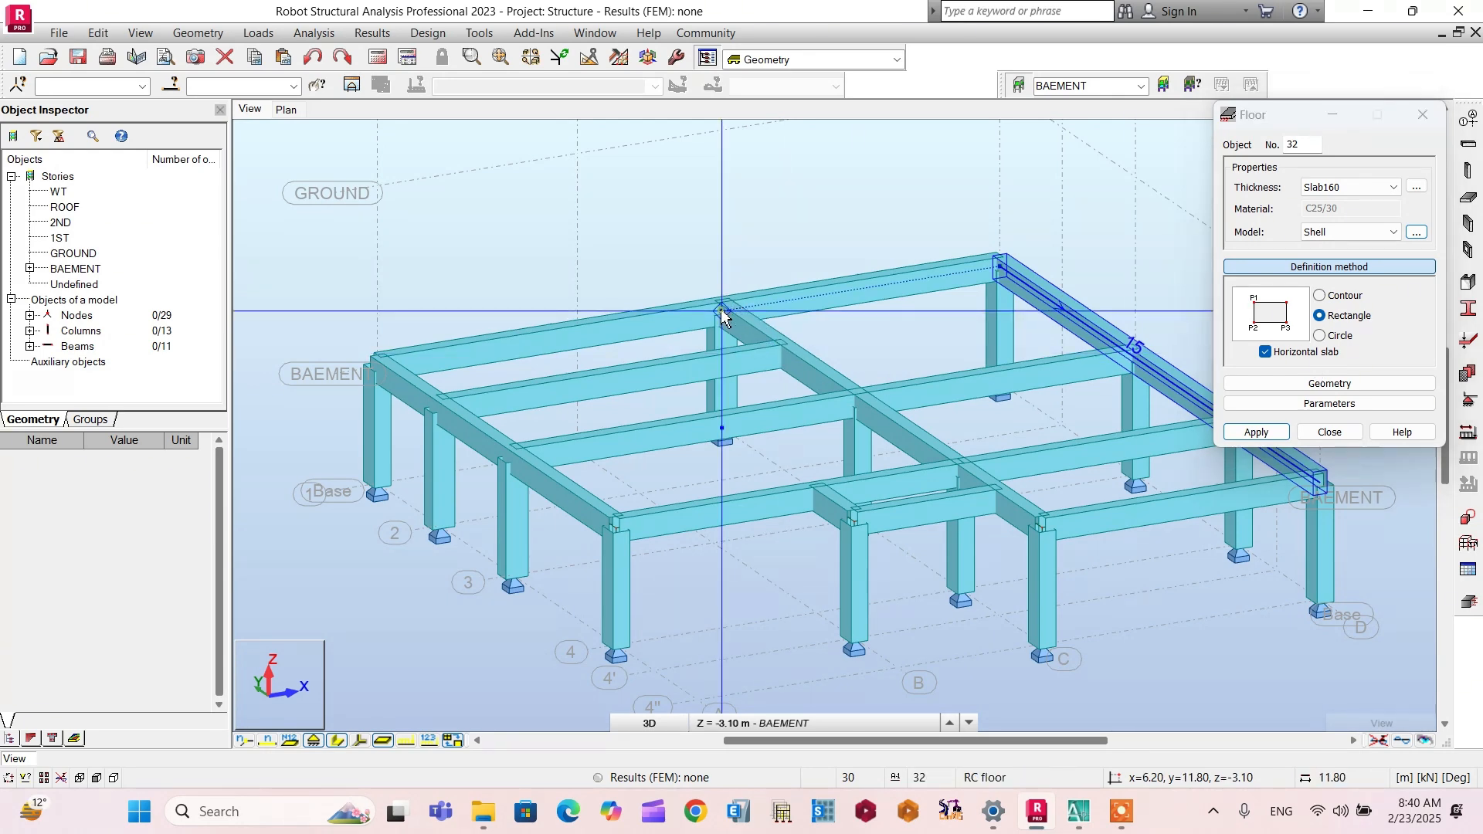
pyautogui.click(1132, 355)
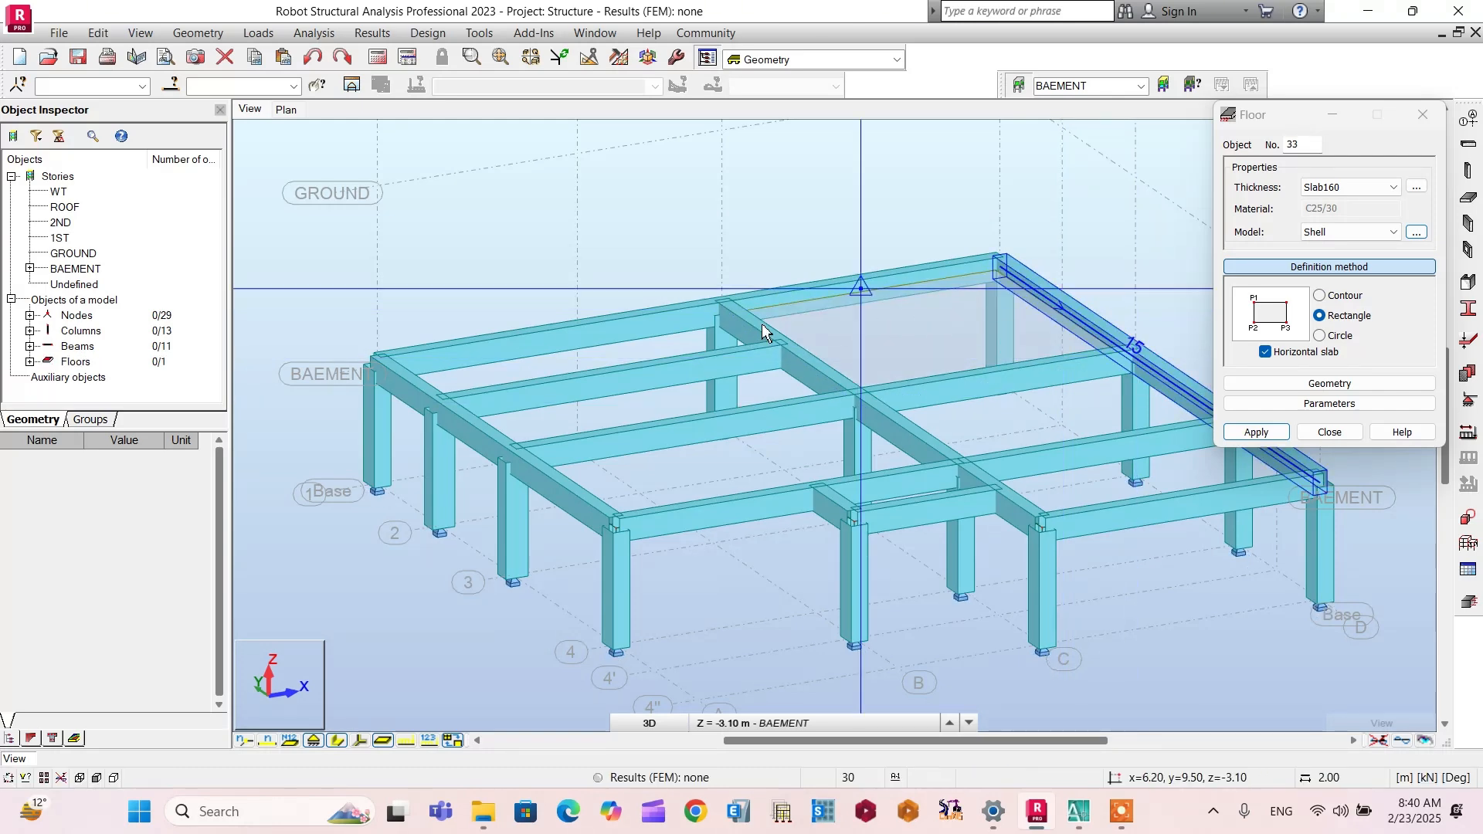
# Step: Add two rectangular Slab160 floors between axes C and D, one from axis 3 to 4 and one from axis 4 to 4"
pyautogui.scroll(-2, 772, 340)
pyautogui.scroll(2, 926, 359)
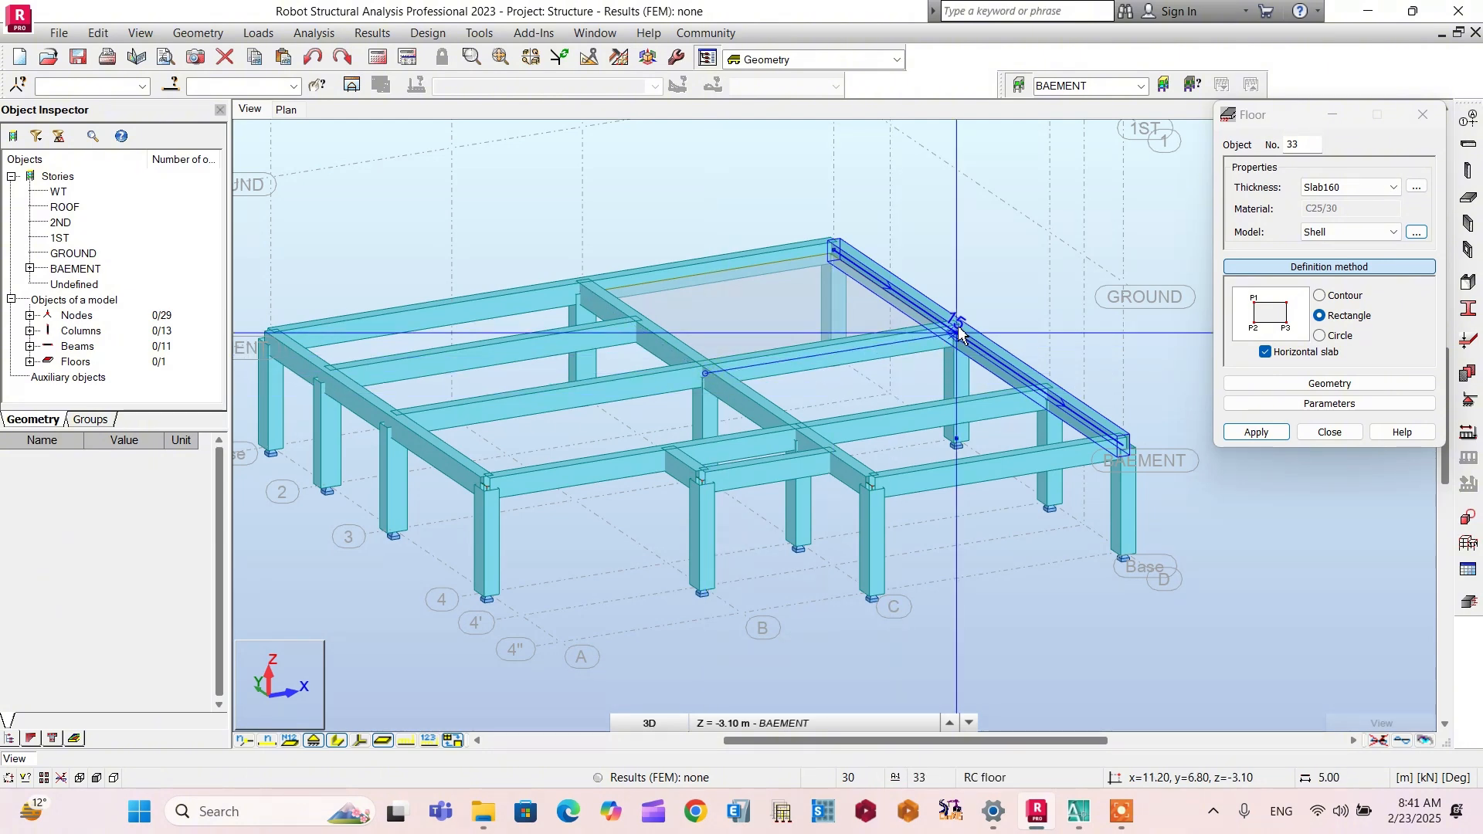
pyautogui.click(706, 375)
pyautogui.click(1047, 398)
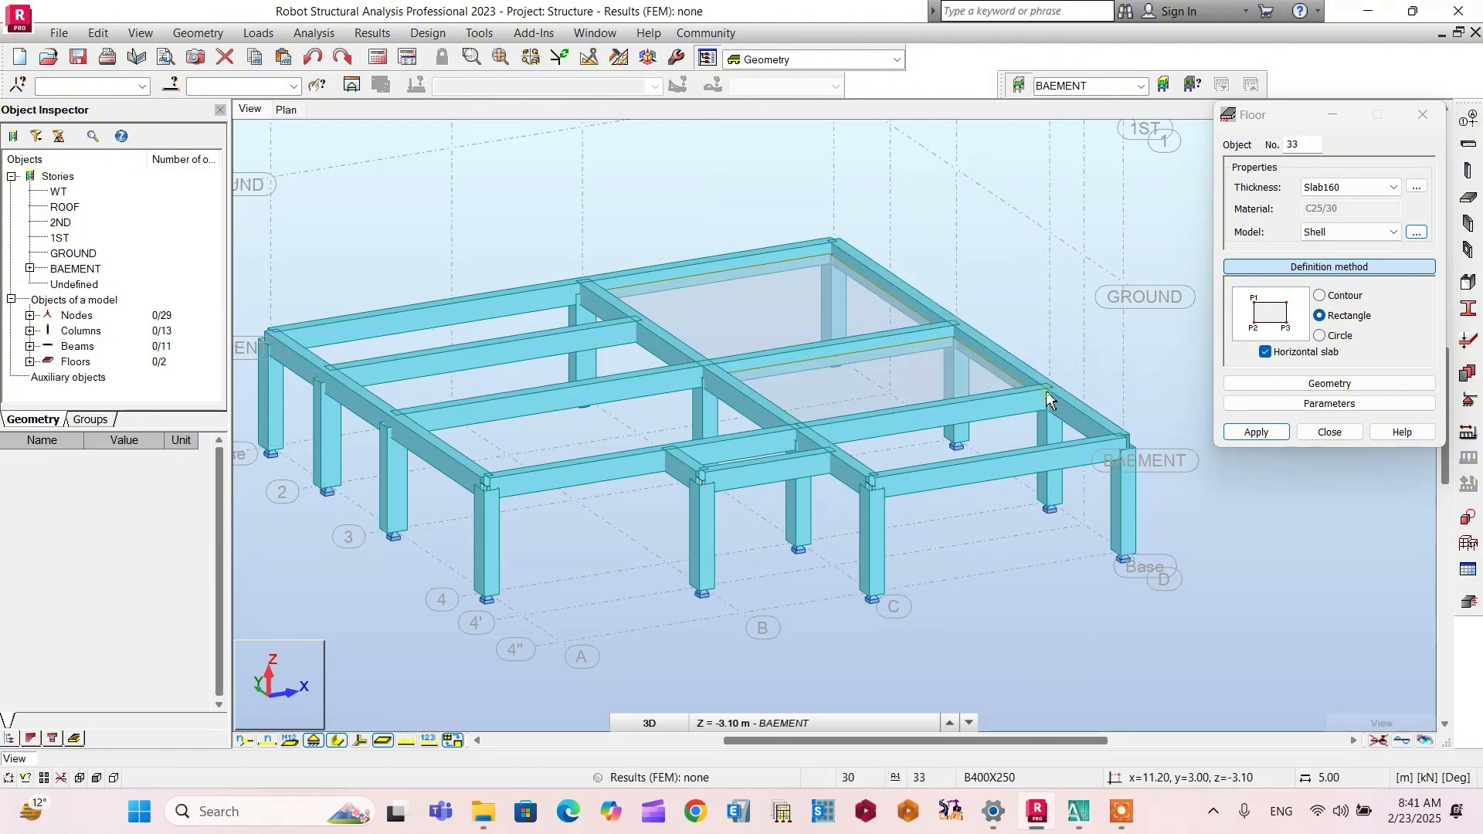
pyautogui.click(808, 434)
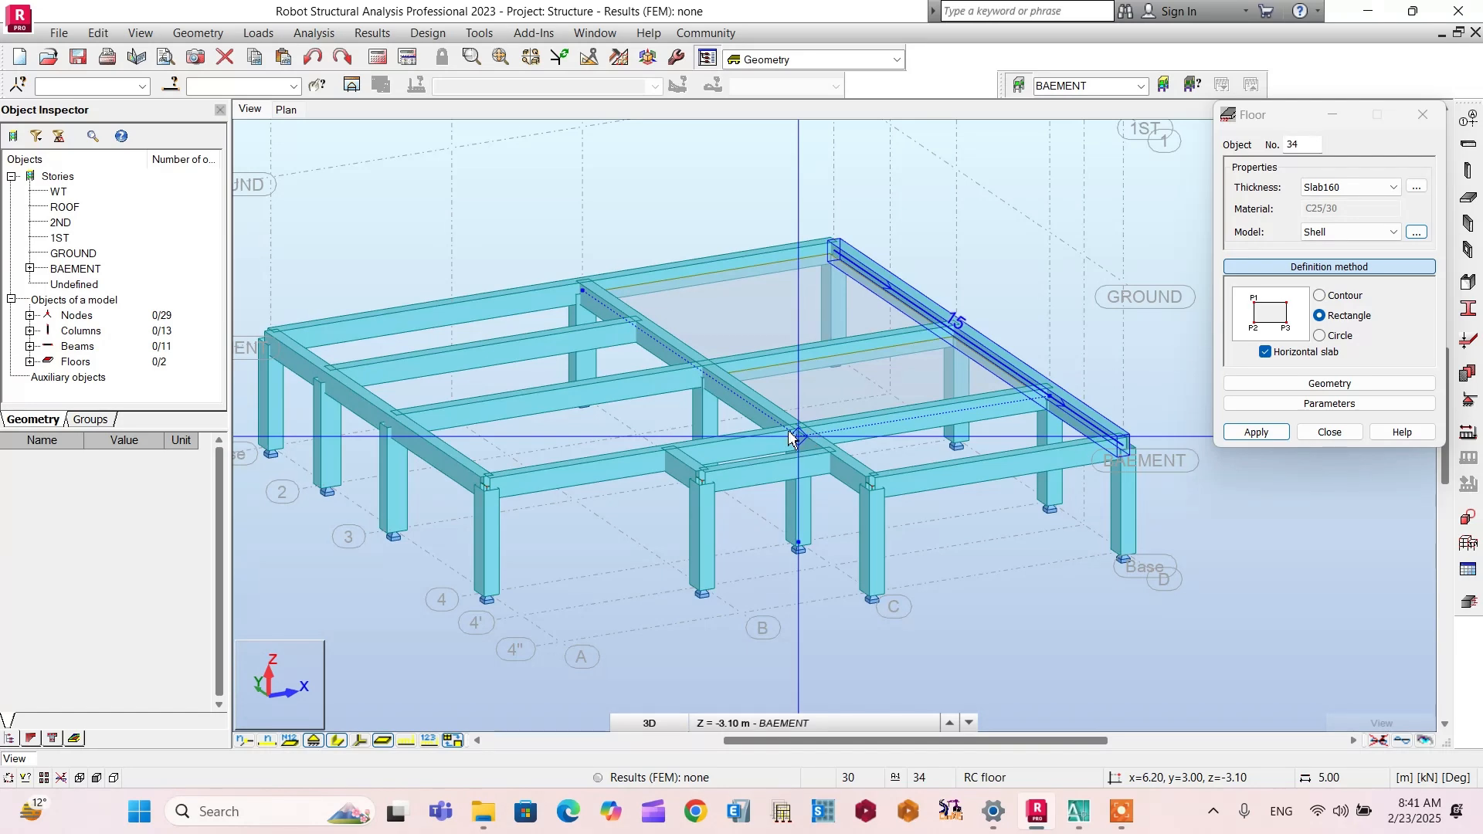
pyautogui.click(1129, 429)
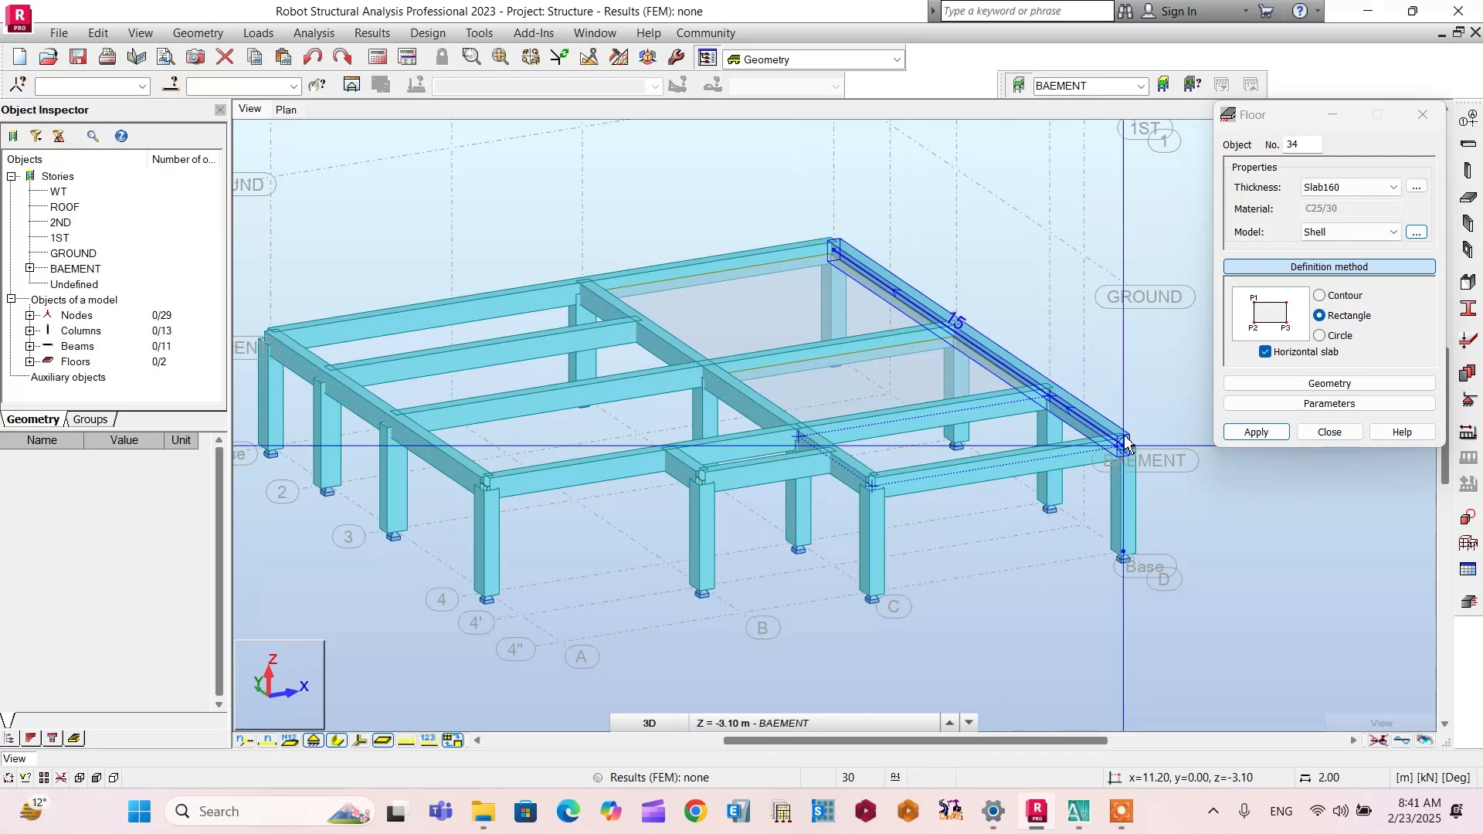
# Step: Add rectangular Slab160 floors between axes B and C from axis 4 to 4', and between axes A and C from axis 3 to 4
pyautogui.scroll(2, 668, 431)
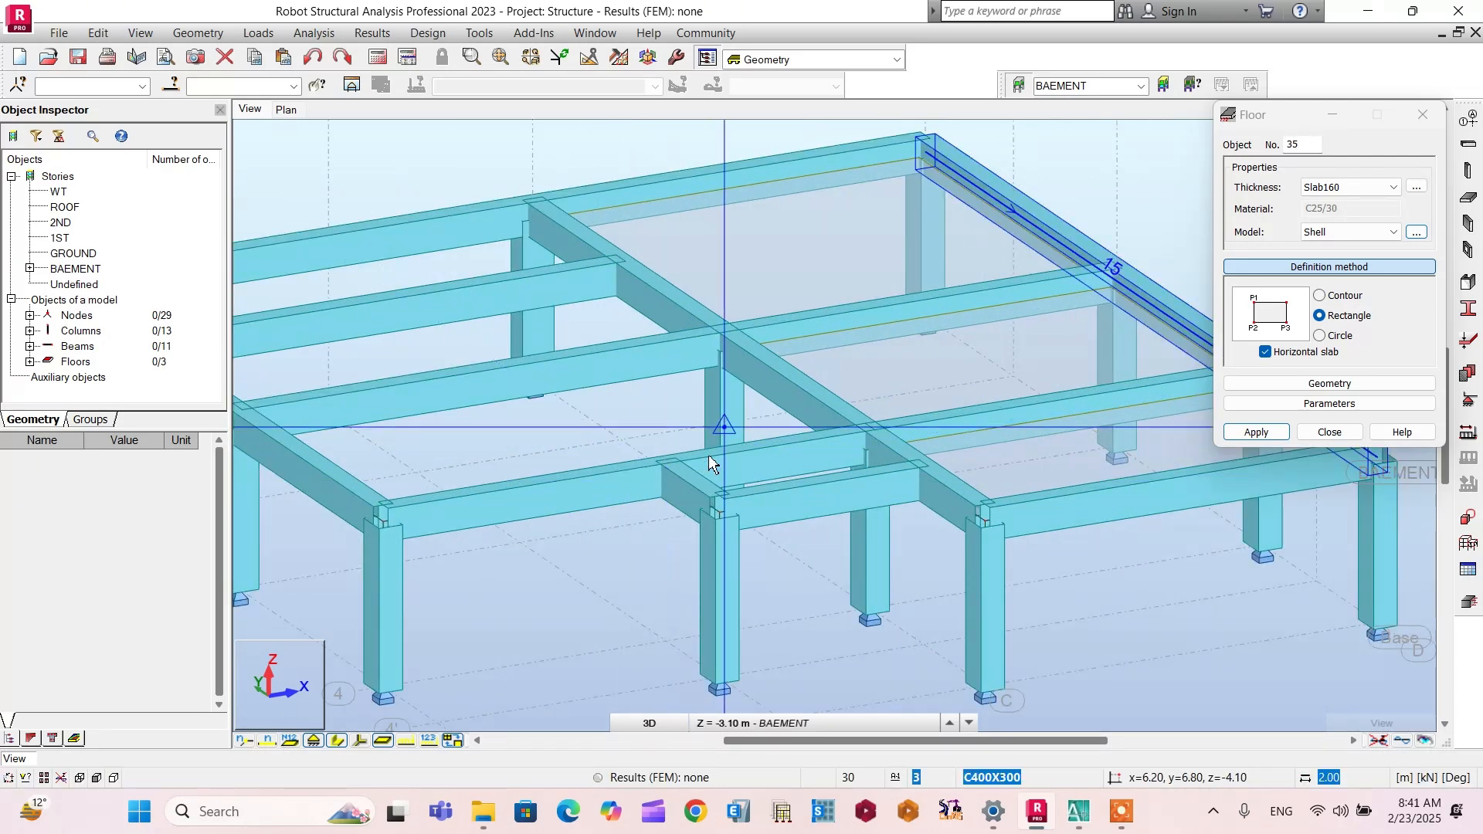
pyautogui.click(875, 442)
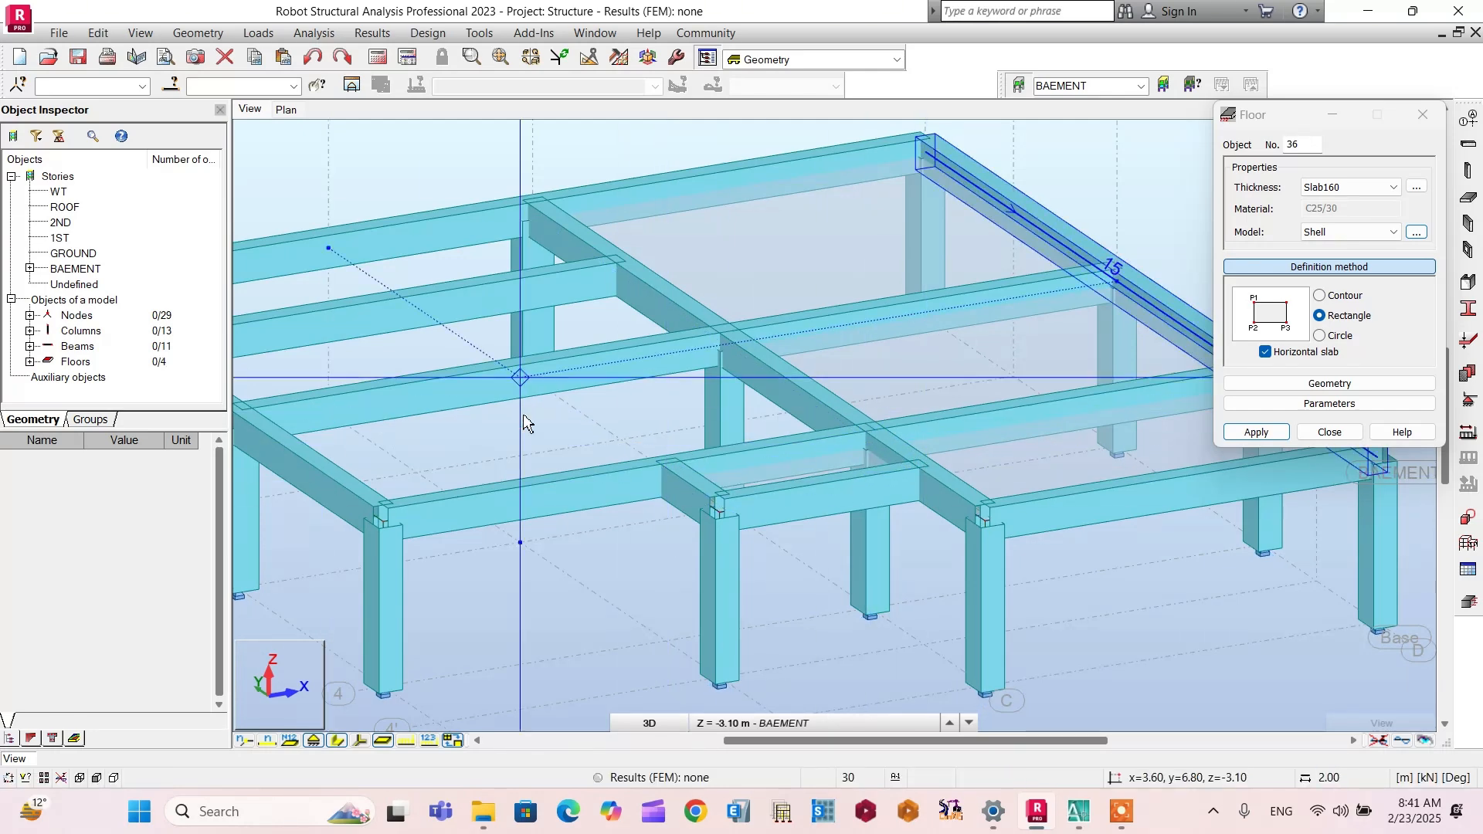
pyautogui.scroll(-1, 527, 421)
pyautogui.click(284, 423)
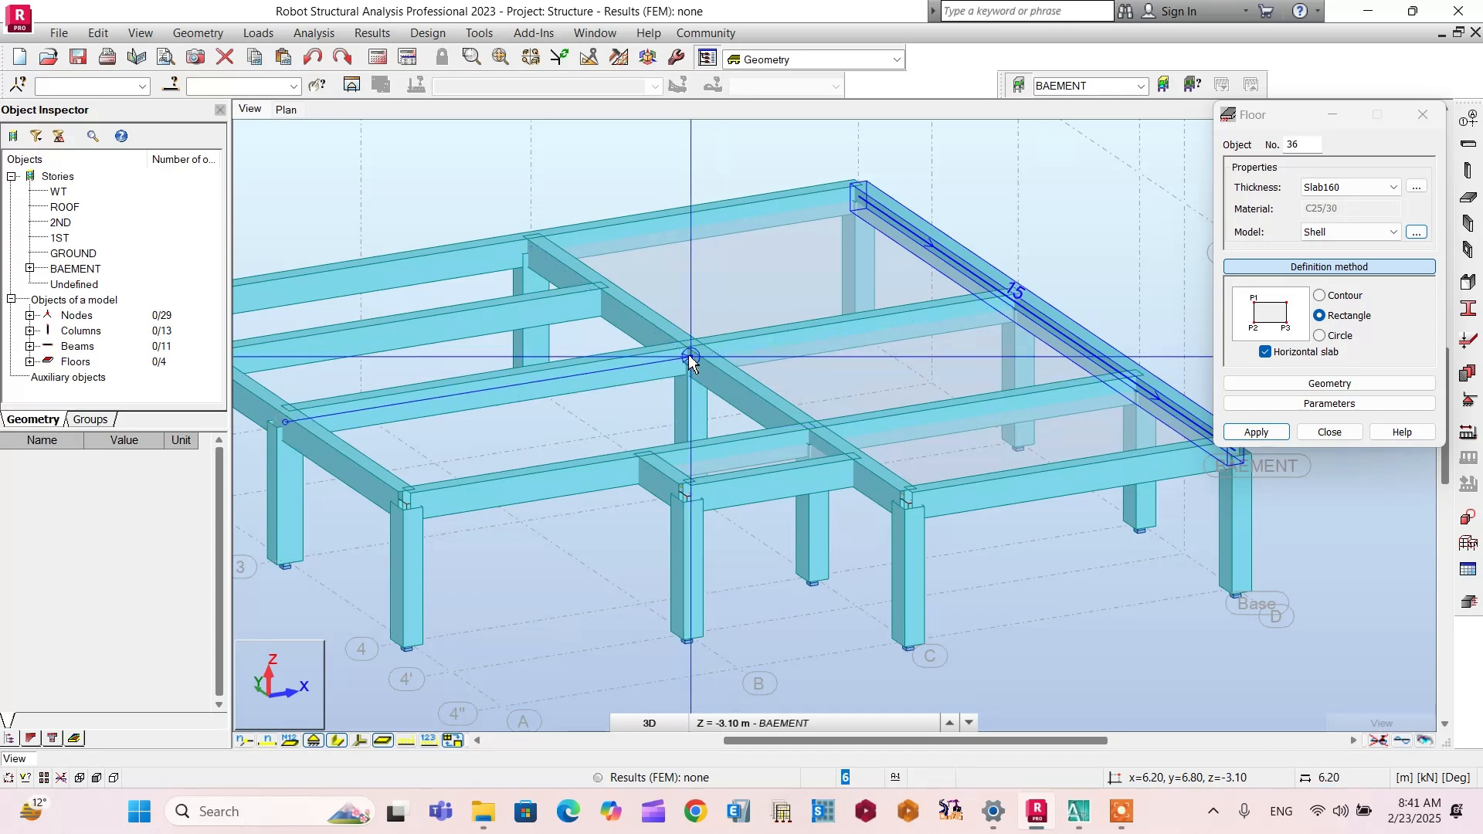
pyautogui.click(805, 423)
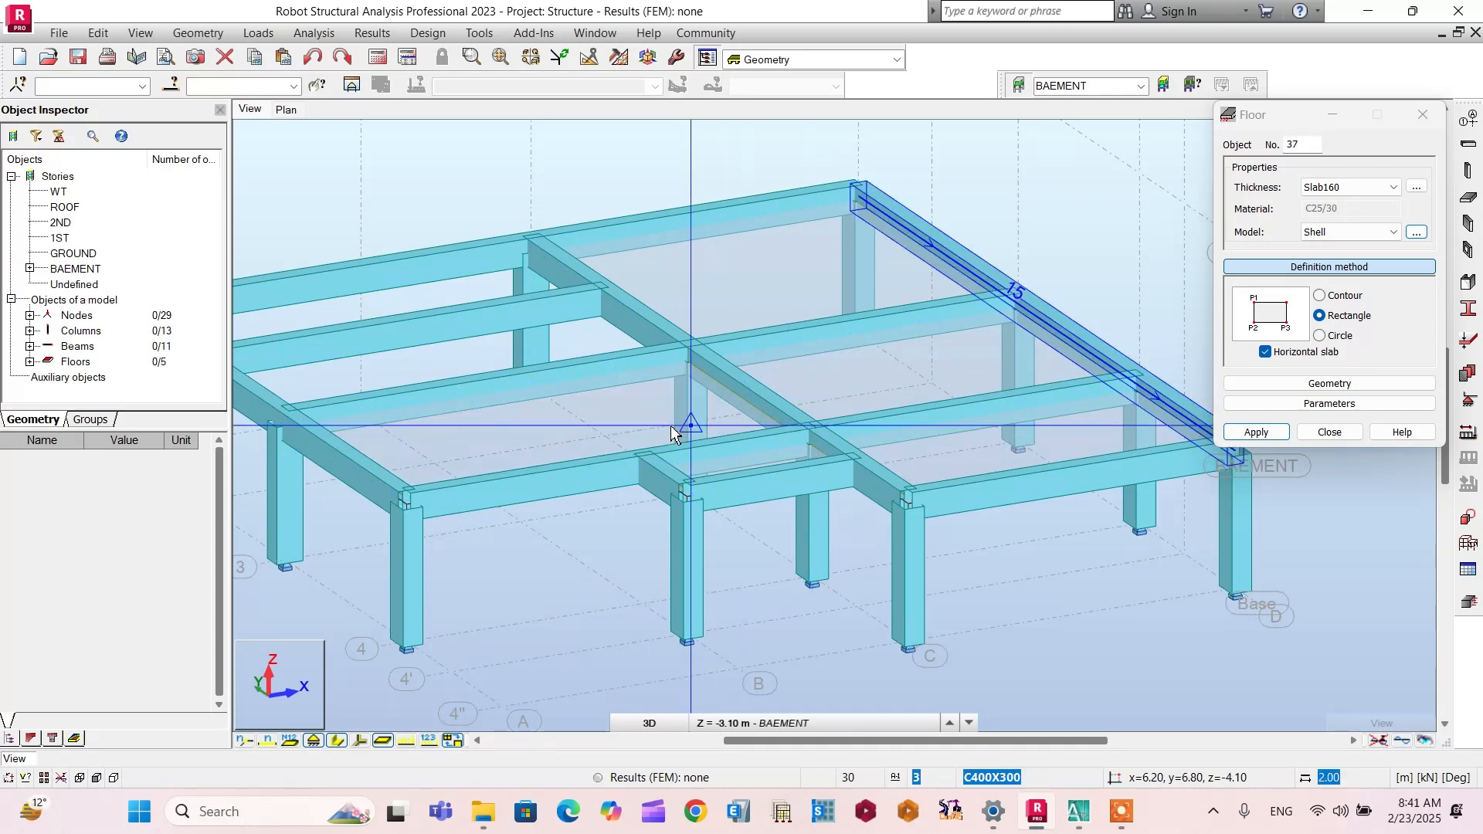
# Step: Add a rectangular Slab160 floor between axes A and C from axis 1 to axis 2 and finish floor definition
pyautogui.scroll(-2, 808, 518)
pyautogui.scroll(2, 494, 428)
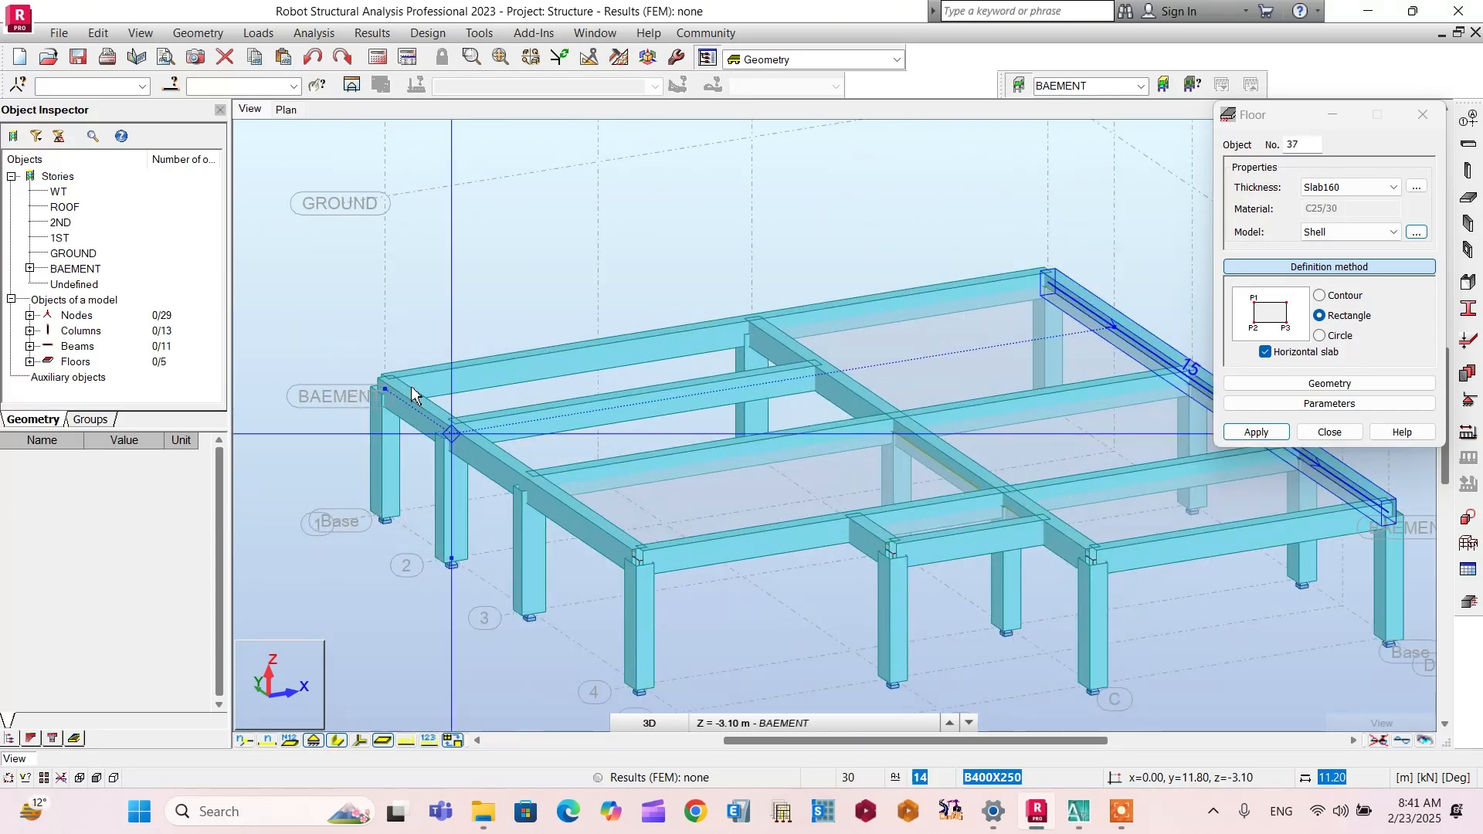
pyautogui.click(463, 438)
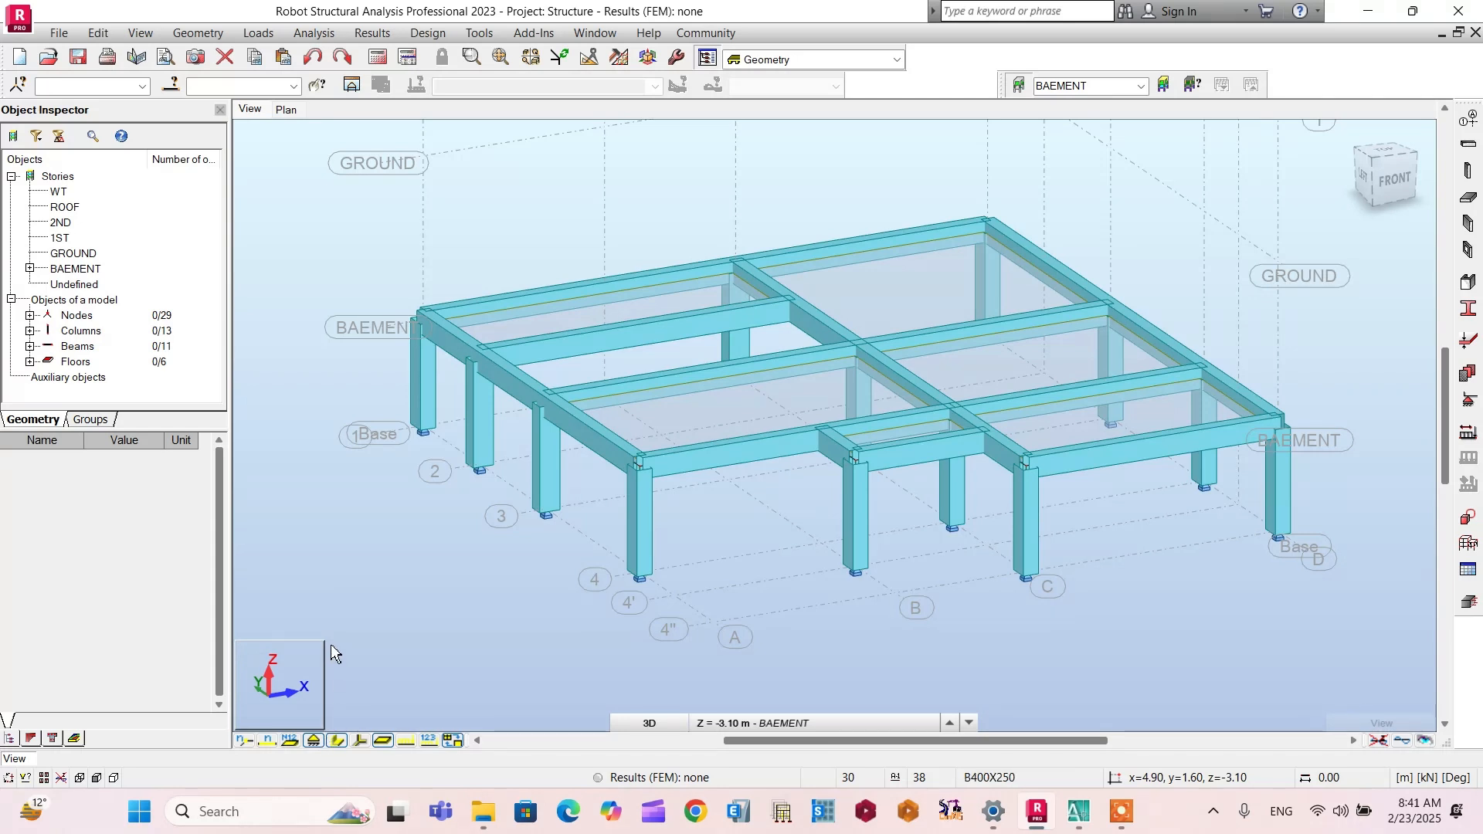
# Step: Turn on the display of sections with a legend by colors for the model
pyautogui.rightClick(277, 291)
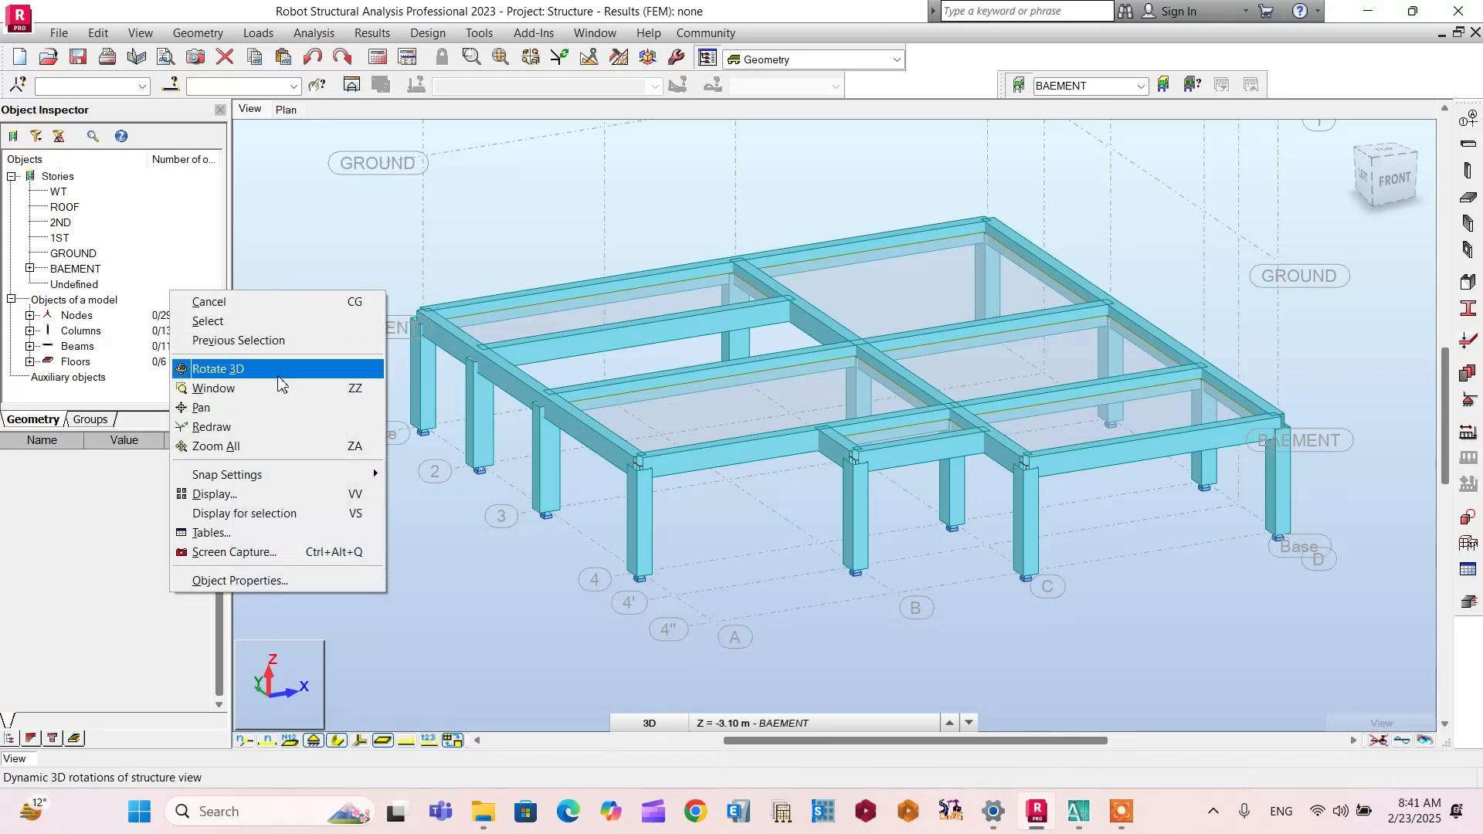
pyautogui.click(231, 504)
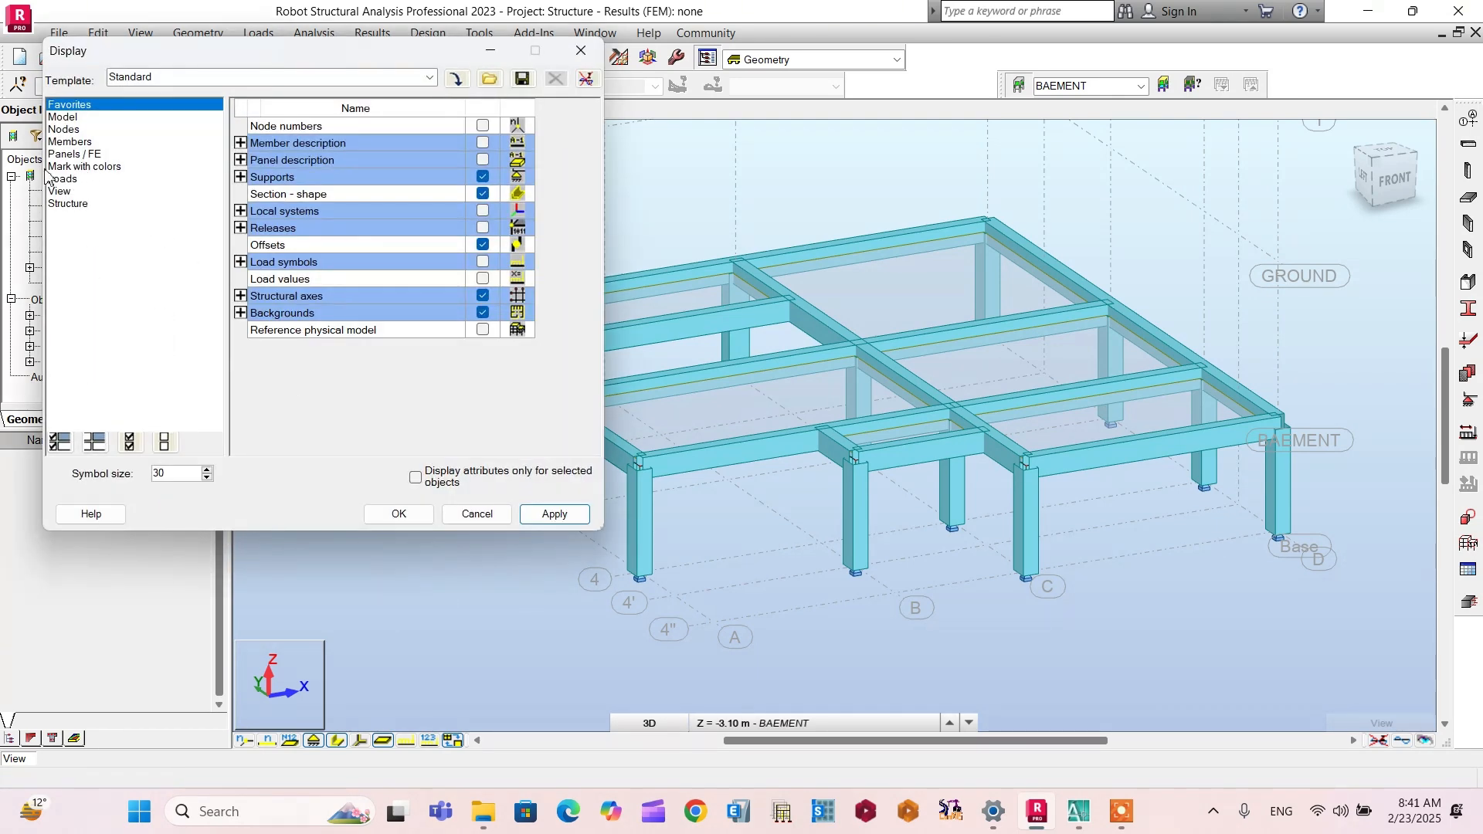
pyautogui.click(87, 166)
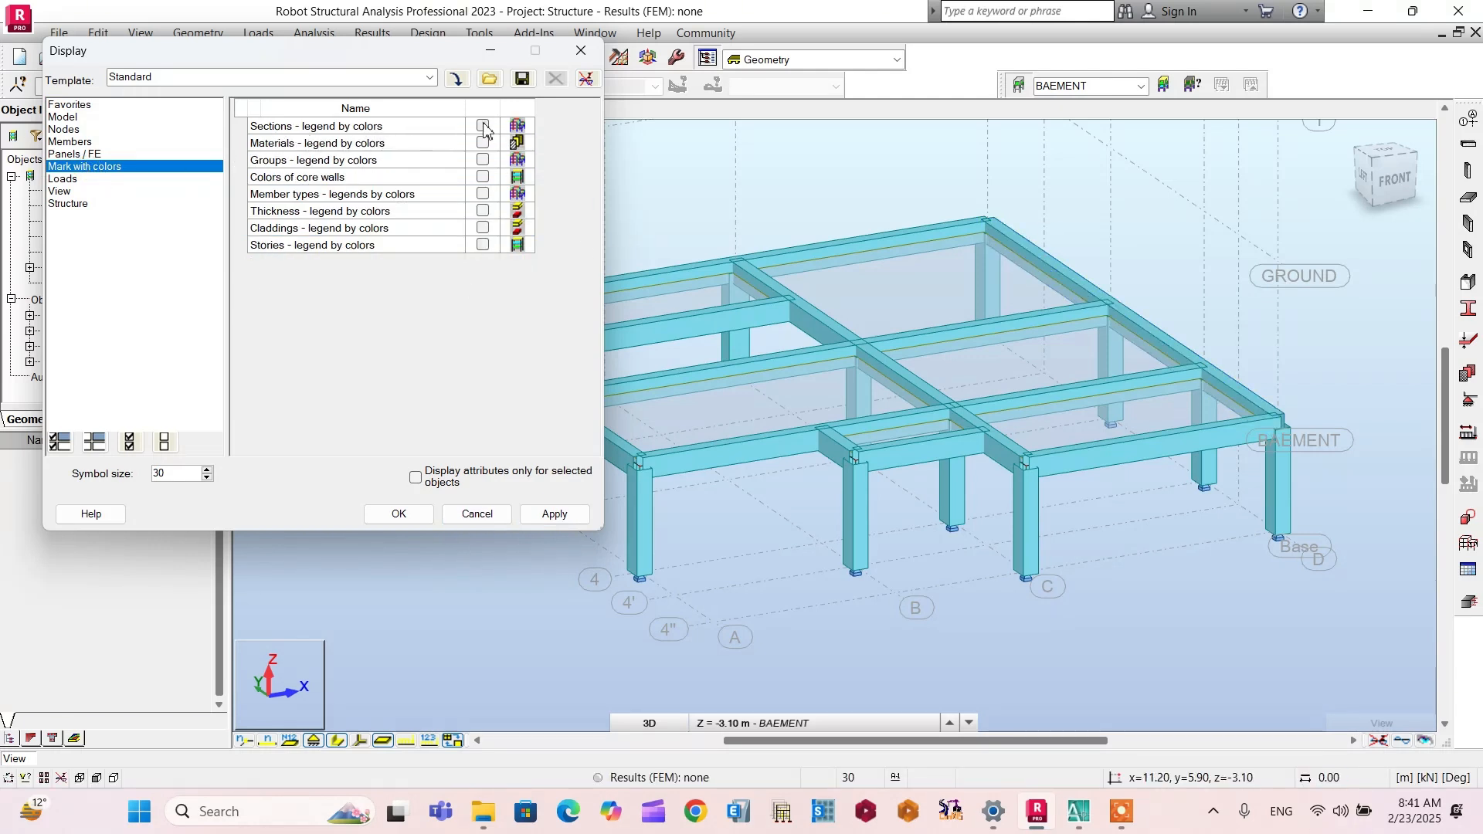
pyautogui.click(484, 126)
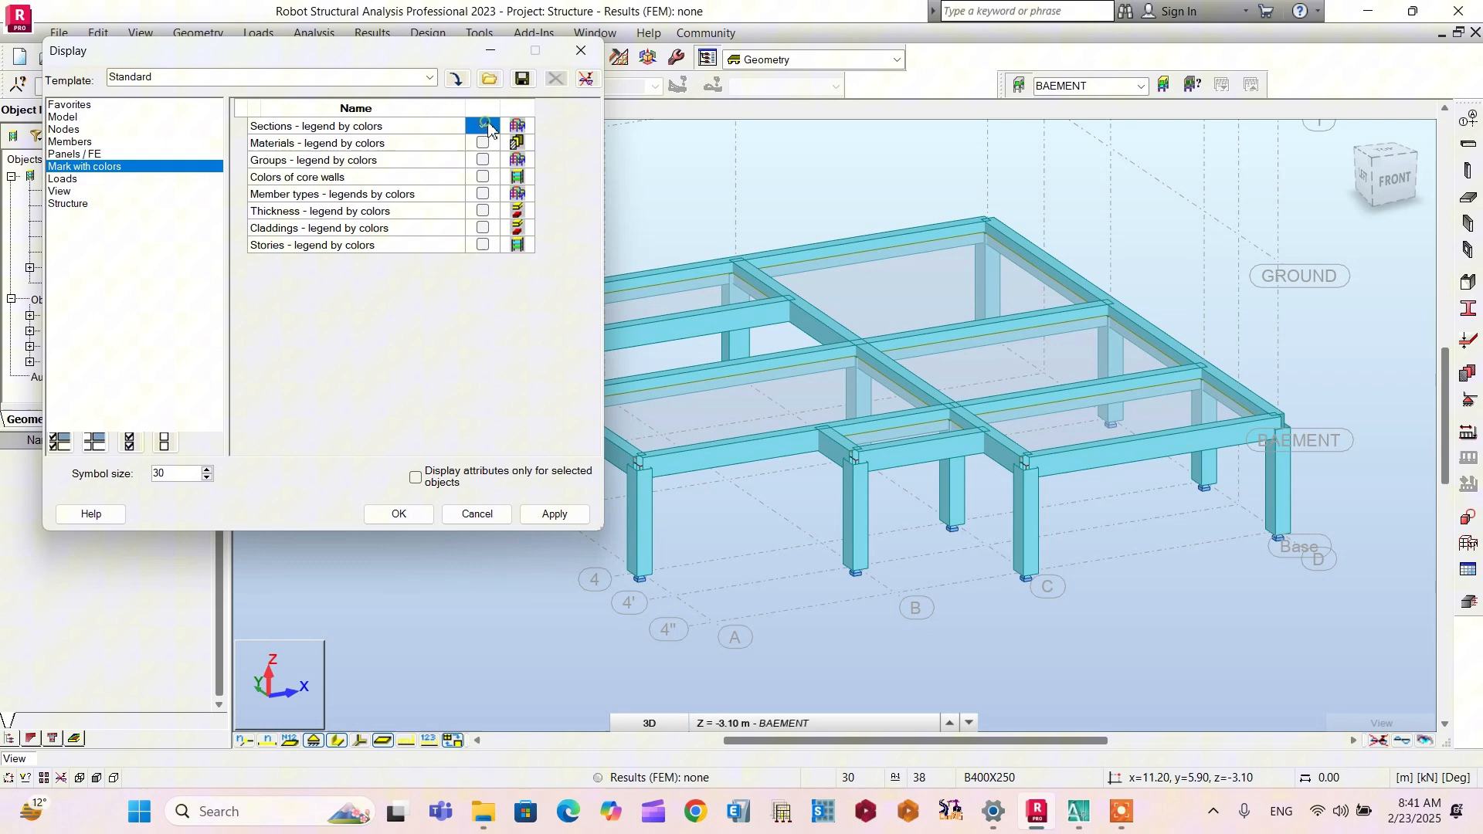
pyautogui.click(547, 514)
pyautogui.click(398, 513)
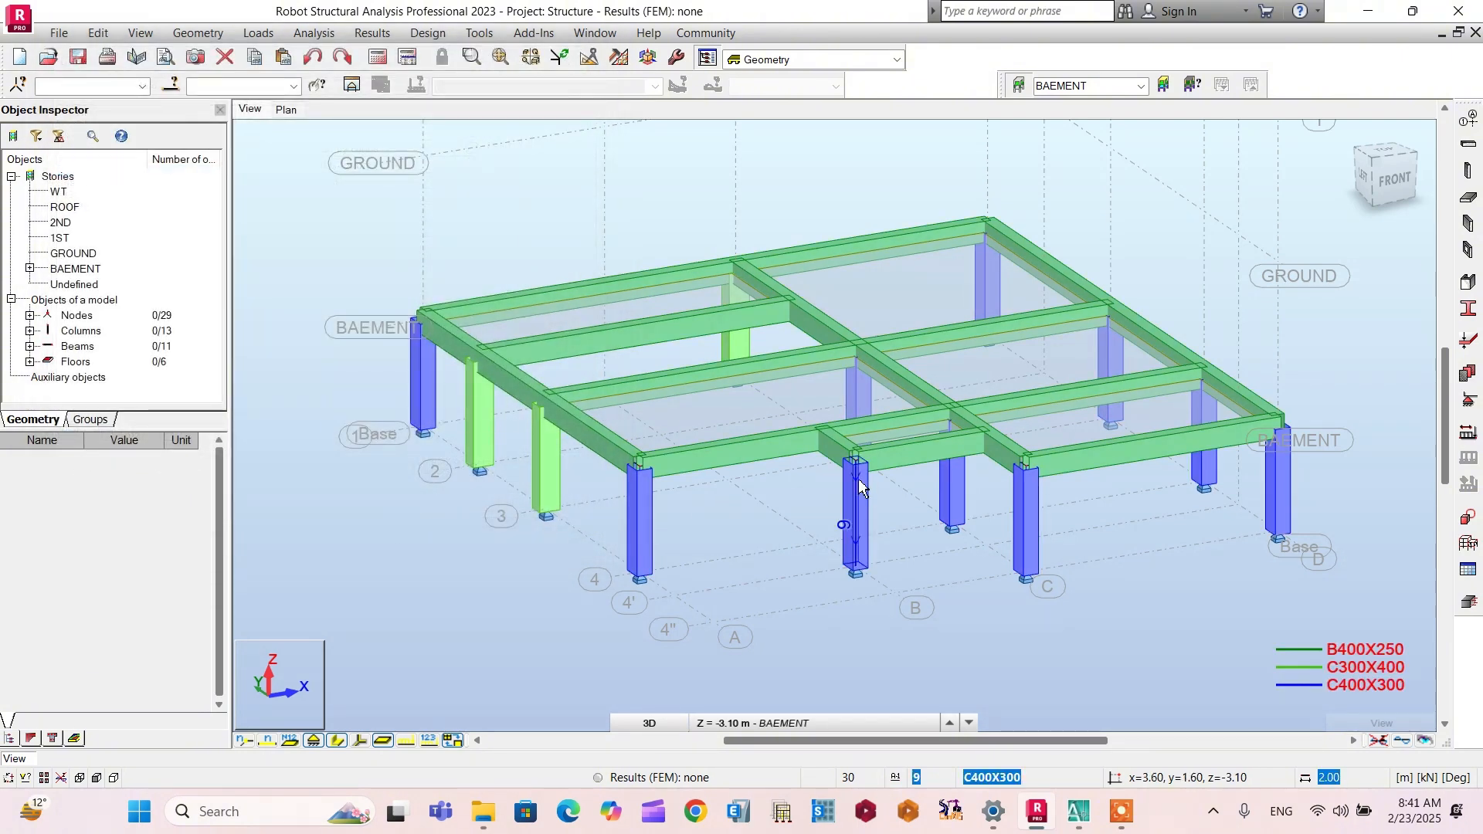
# Step: Show the basement in plan view, then switch to AutoCAD and examine the kitchen projection's dimensions beyond axis 1 on the ground floor plan
pyautogui.scroll(-1, 860, 487)
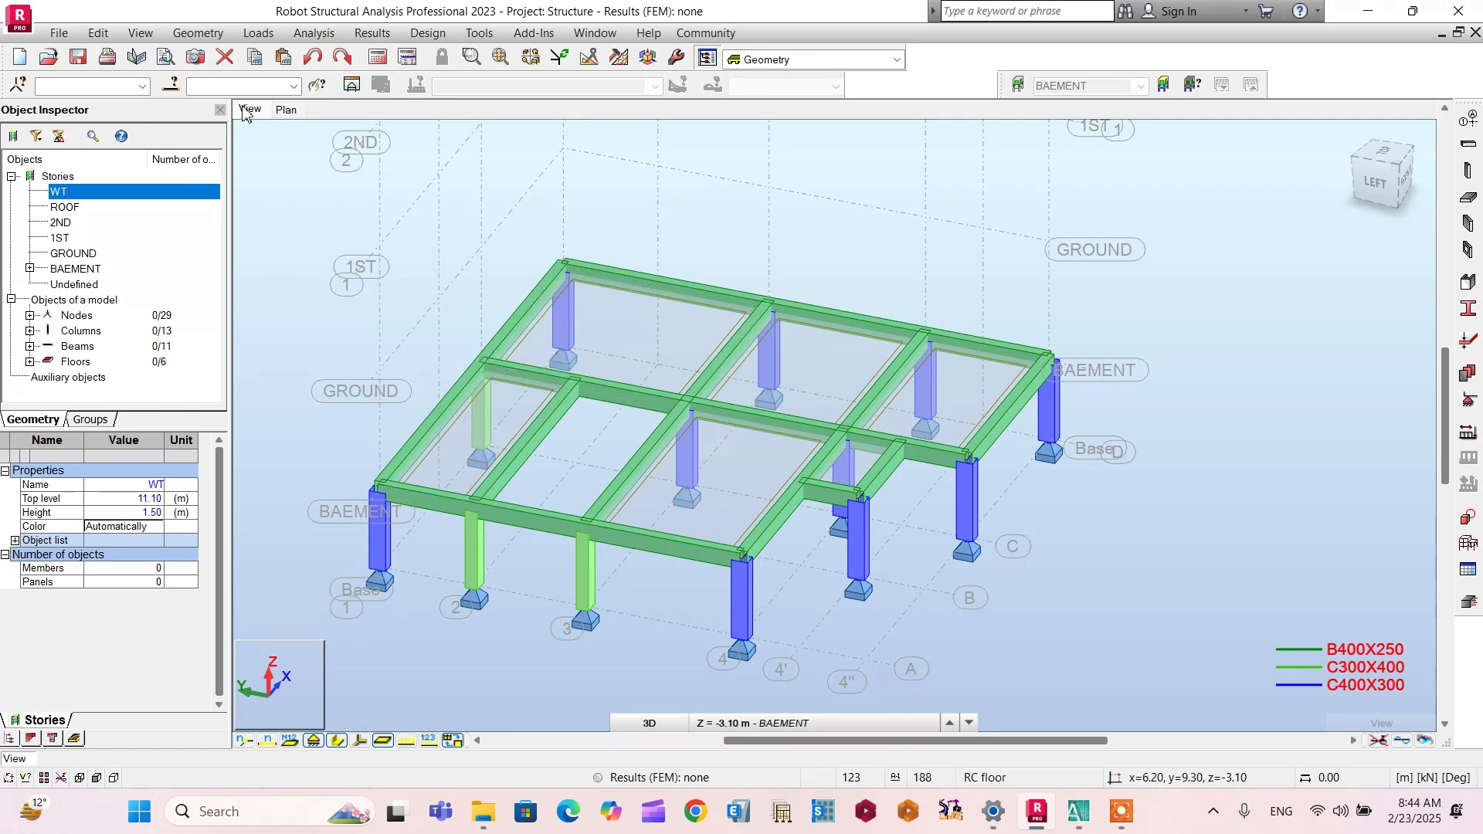
pyautogui.click(286, 109)
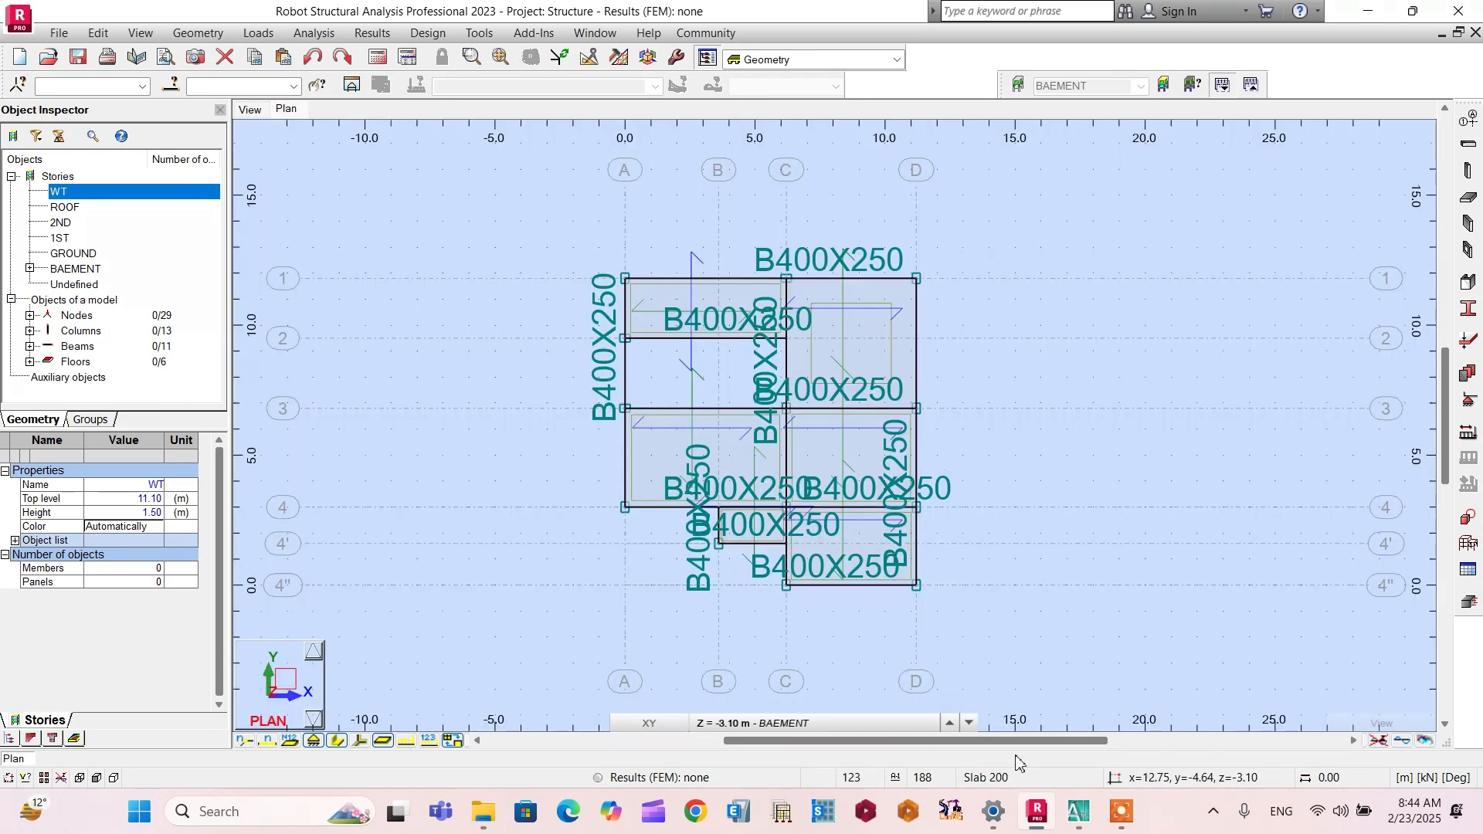
pyautogui.click(1081, 820)
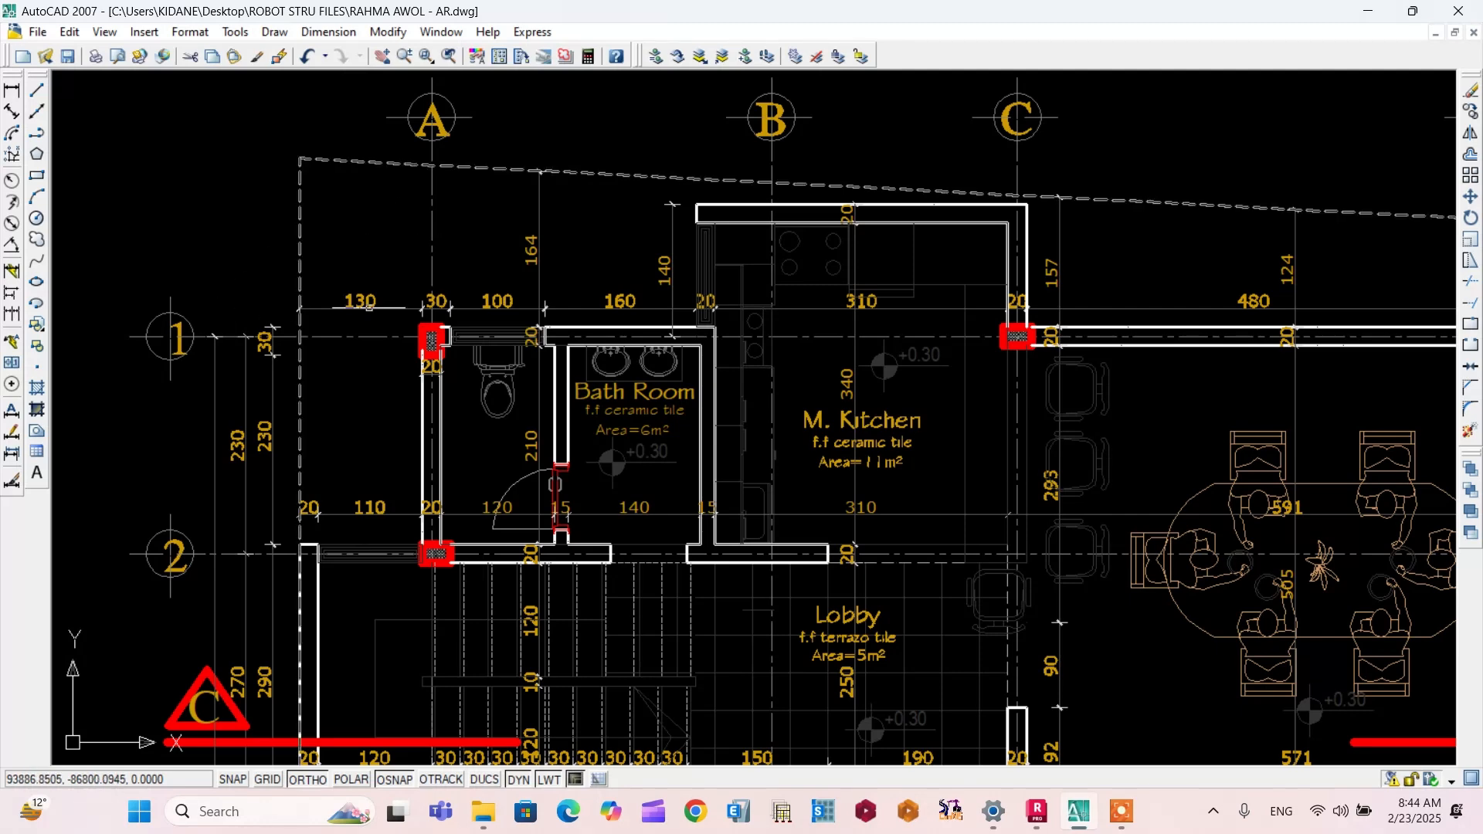
pyautogui.scroll(2, 650, 195)
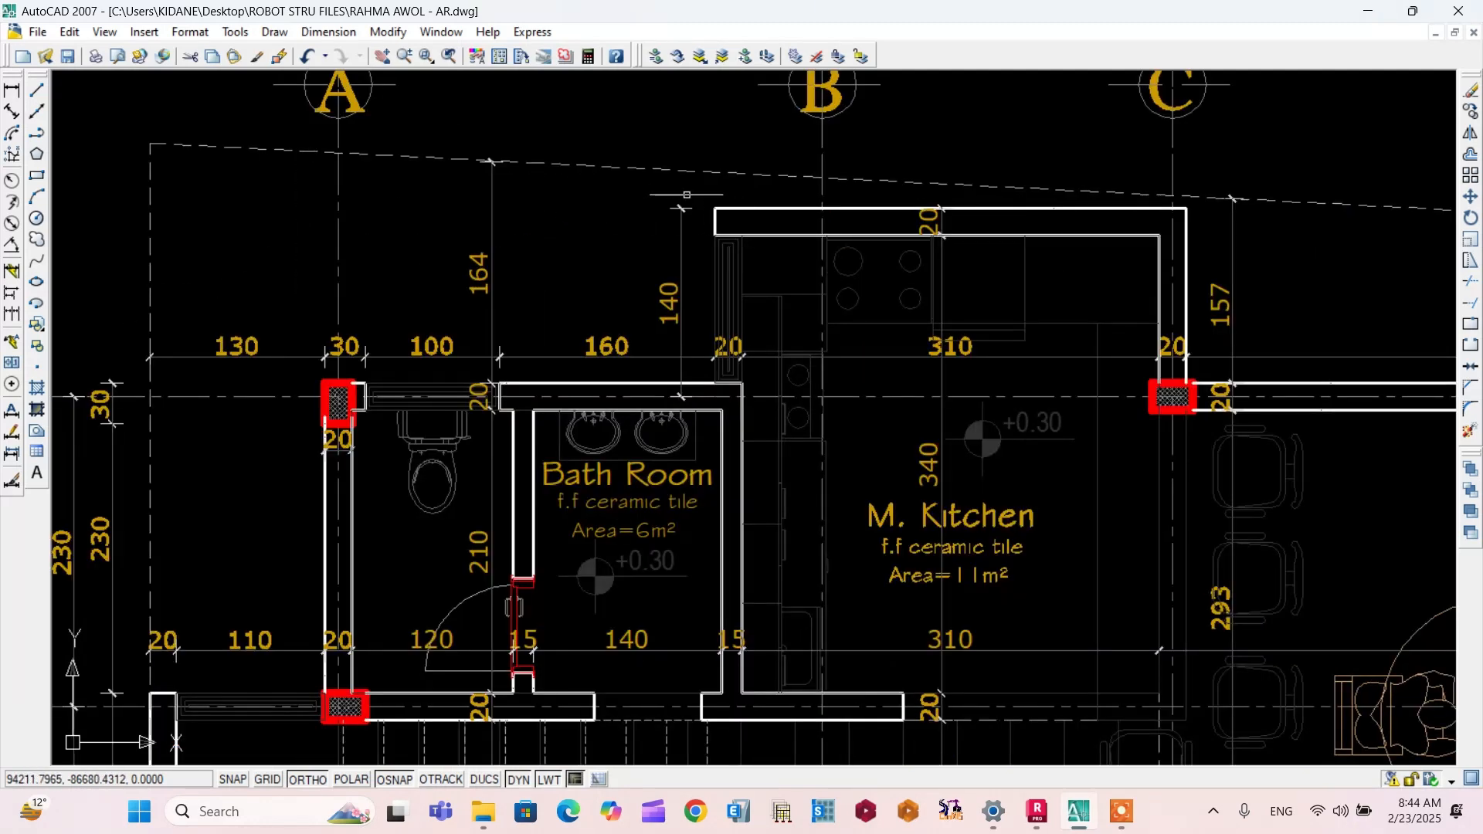
pyautogui.scroll(3, 699, 289)
pyautogui.scroll(-2, 698, 289)
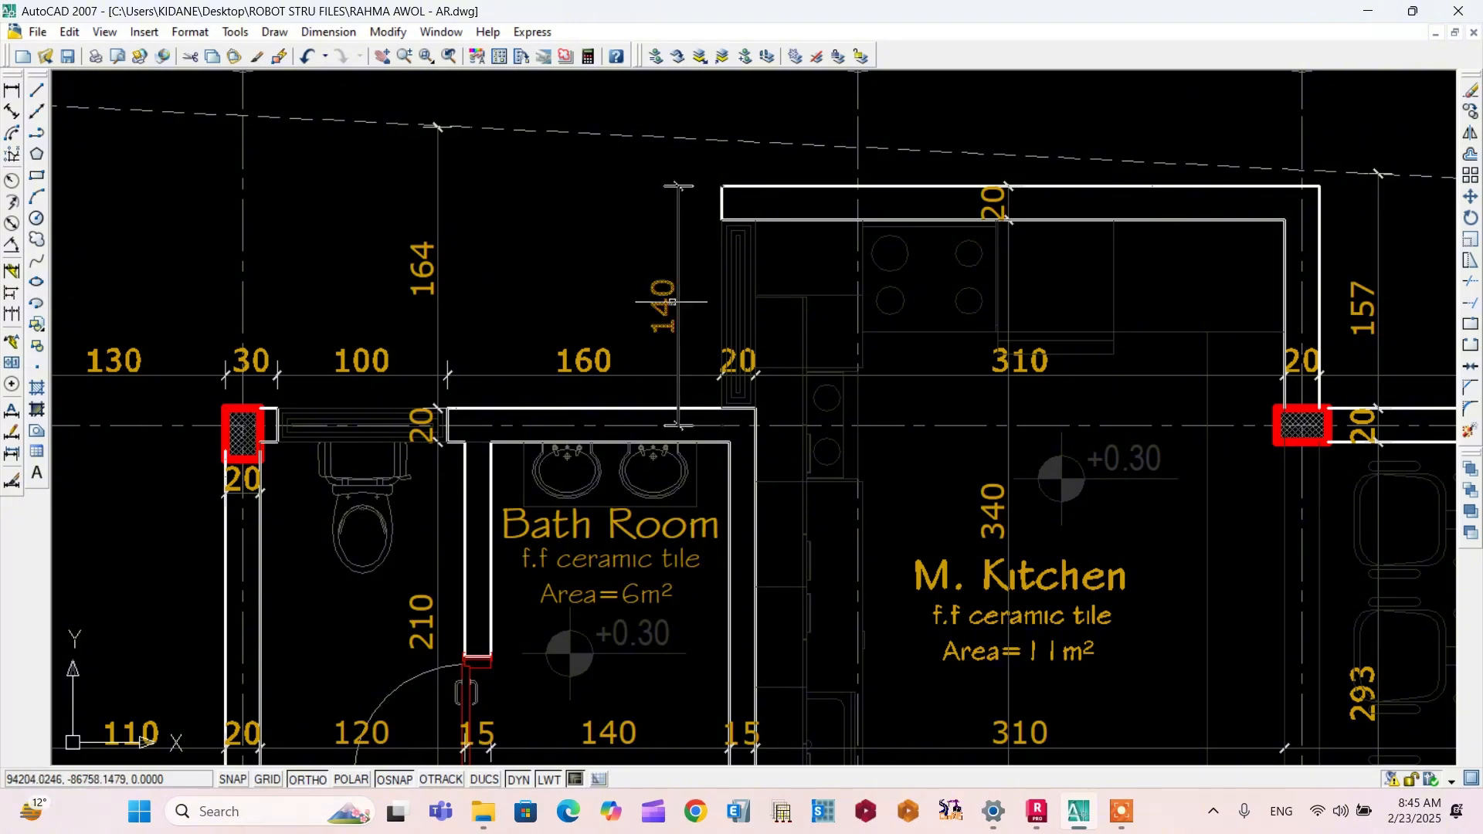
# Step: Switch to Robot Structural Analysis and open the structural axis definition for the Y-direction axes
pyautogui.scroll(-2, 742, 328)
pyautogui.click(1035, 811)
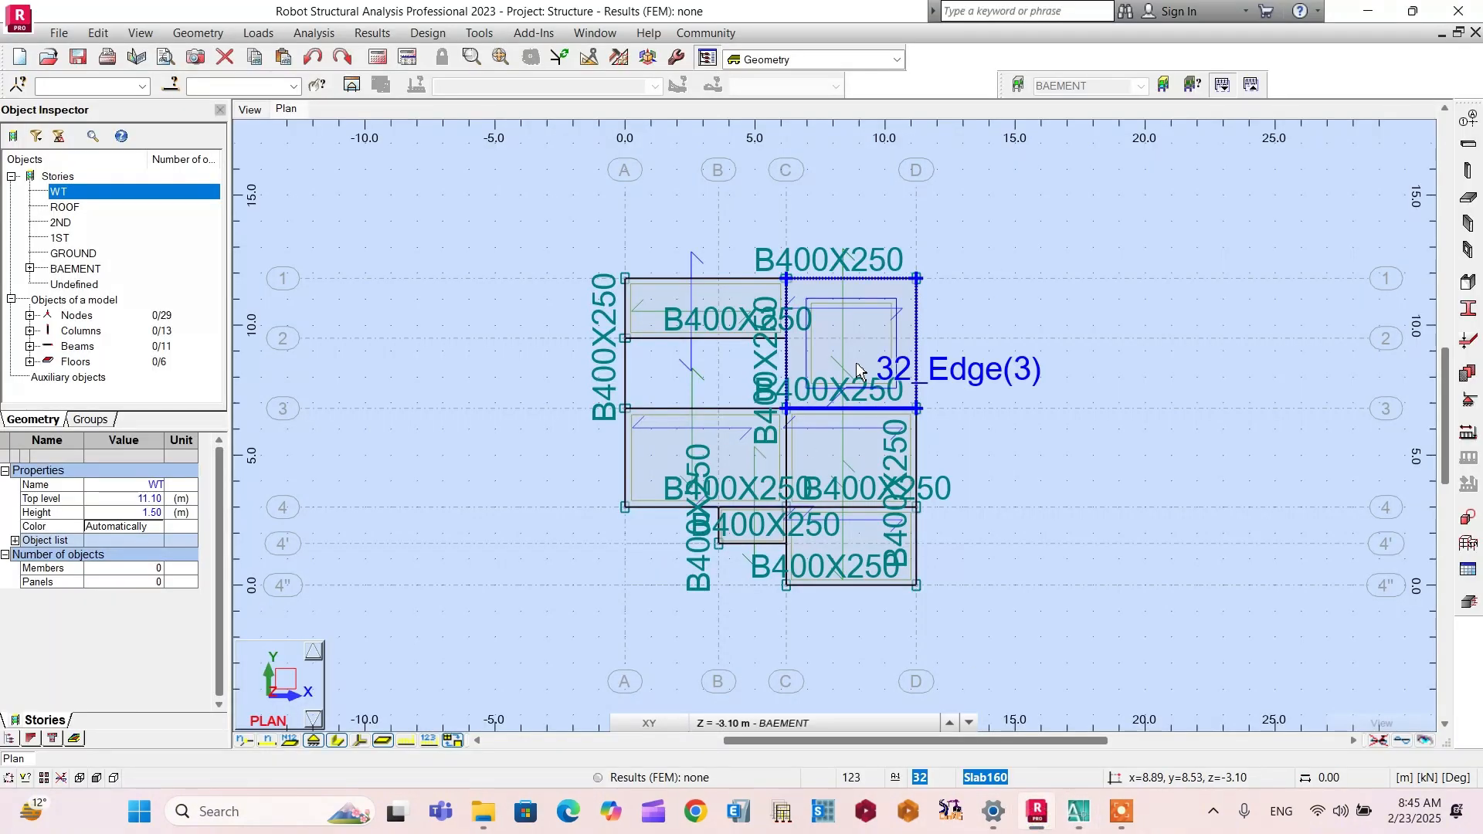
pyautogui.scroll(2, 649, 269)
pyautogui.scroll(-1, 658, 274)
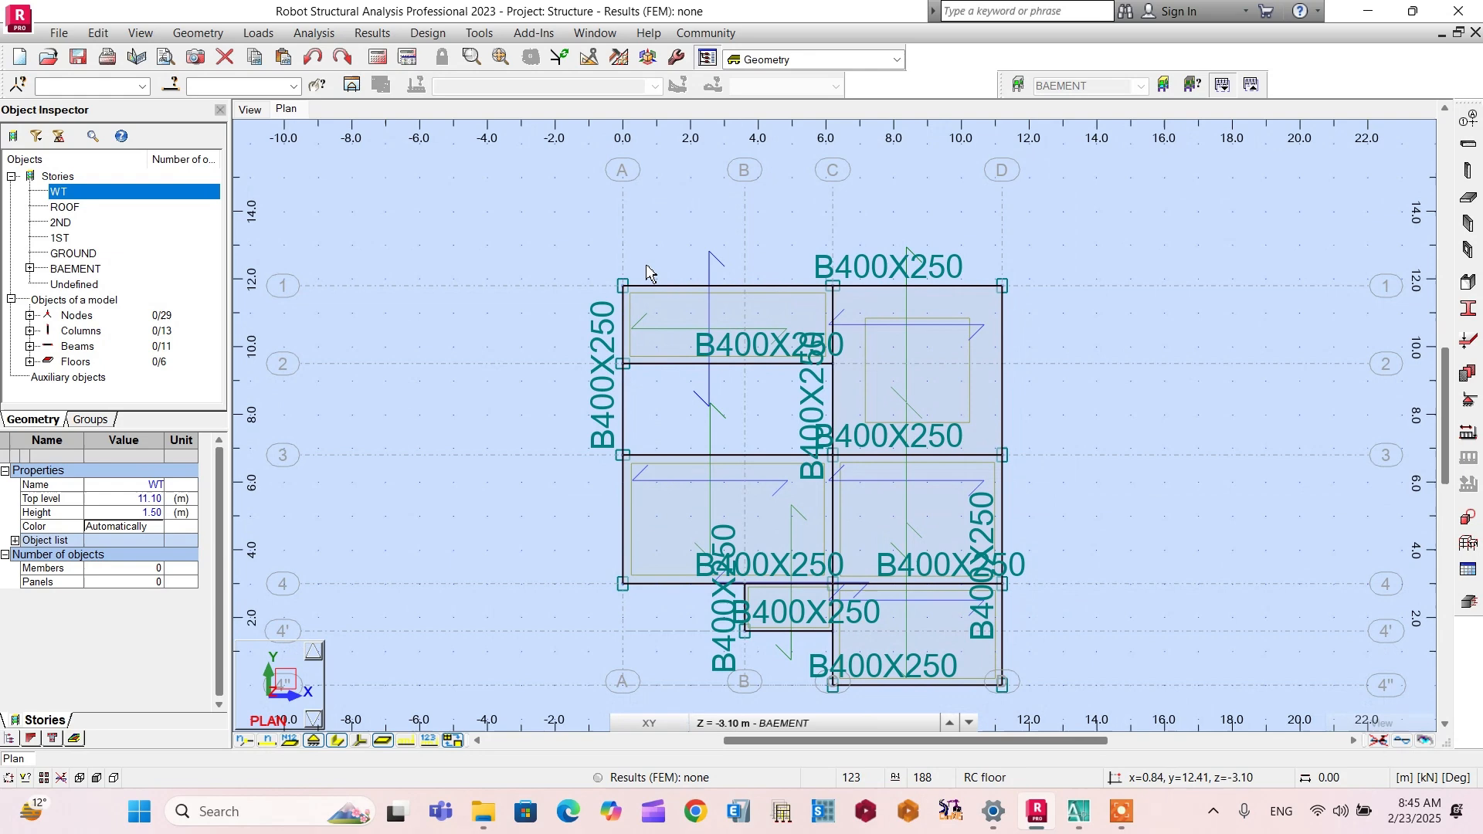
pyautogui.rightClick(532, 219)
pyautogui.click(1471, 122)
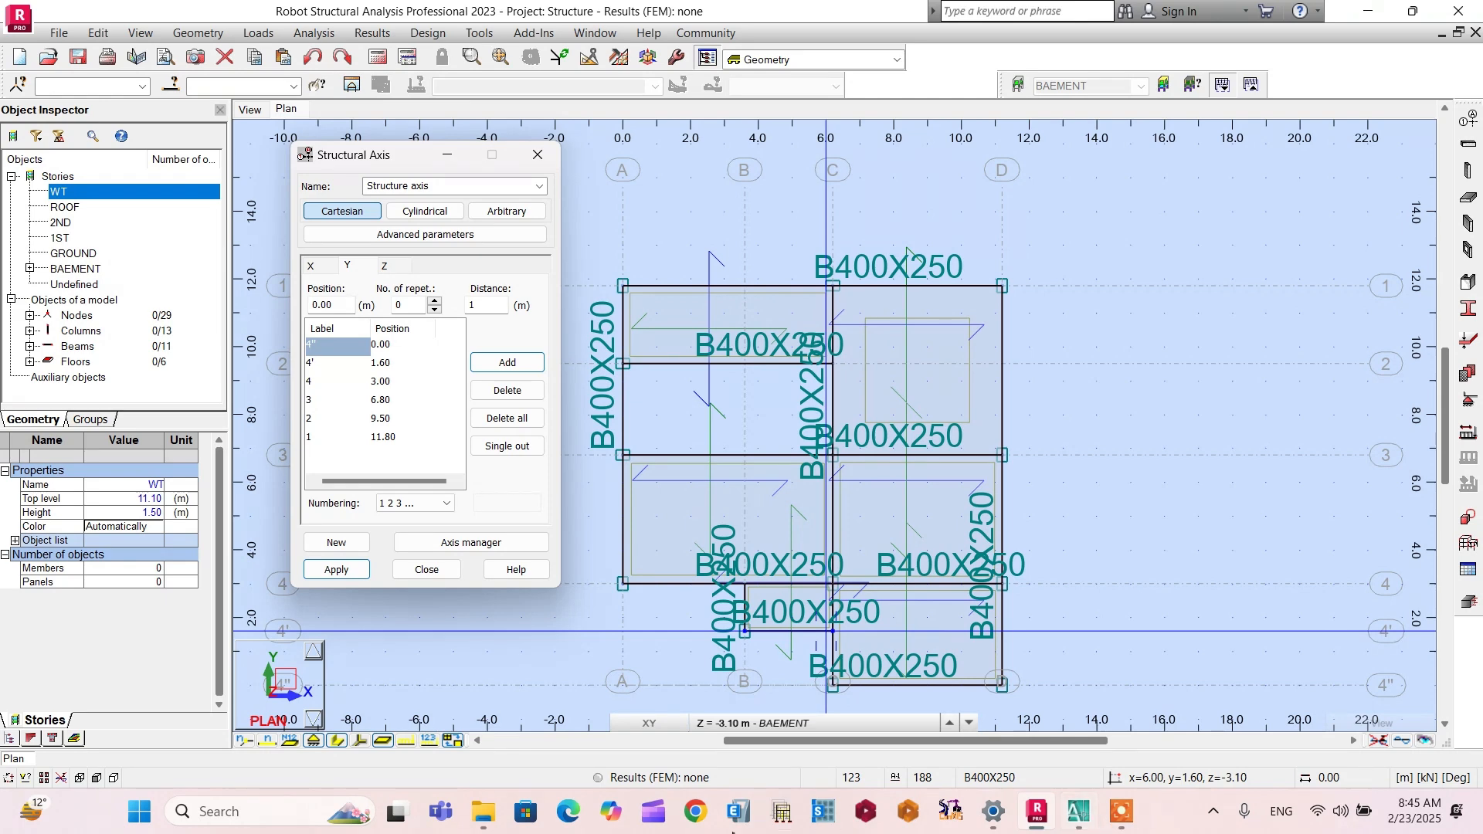
# Step: Open a blank Excel workbook, calculate =11.8+1.4 in cell B4, and minimize the workbook
pyautogui.click(308, 815)
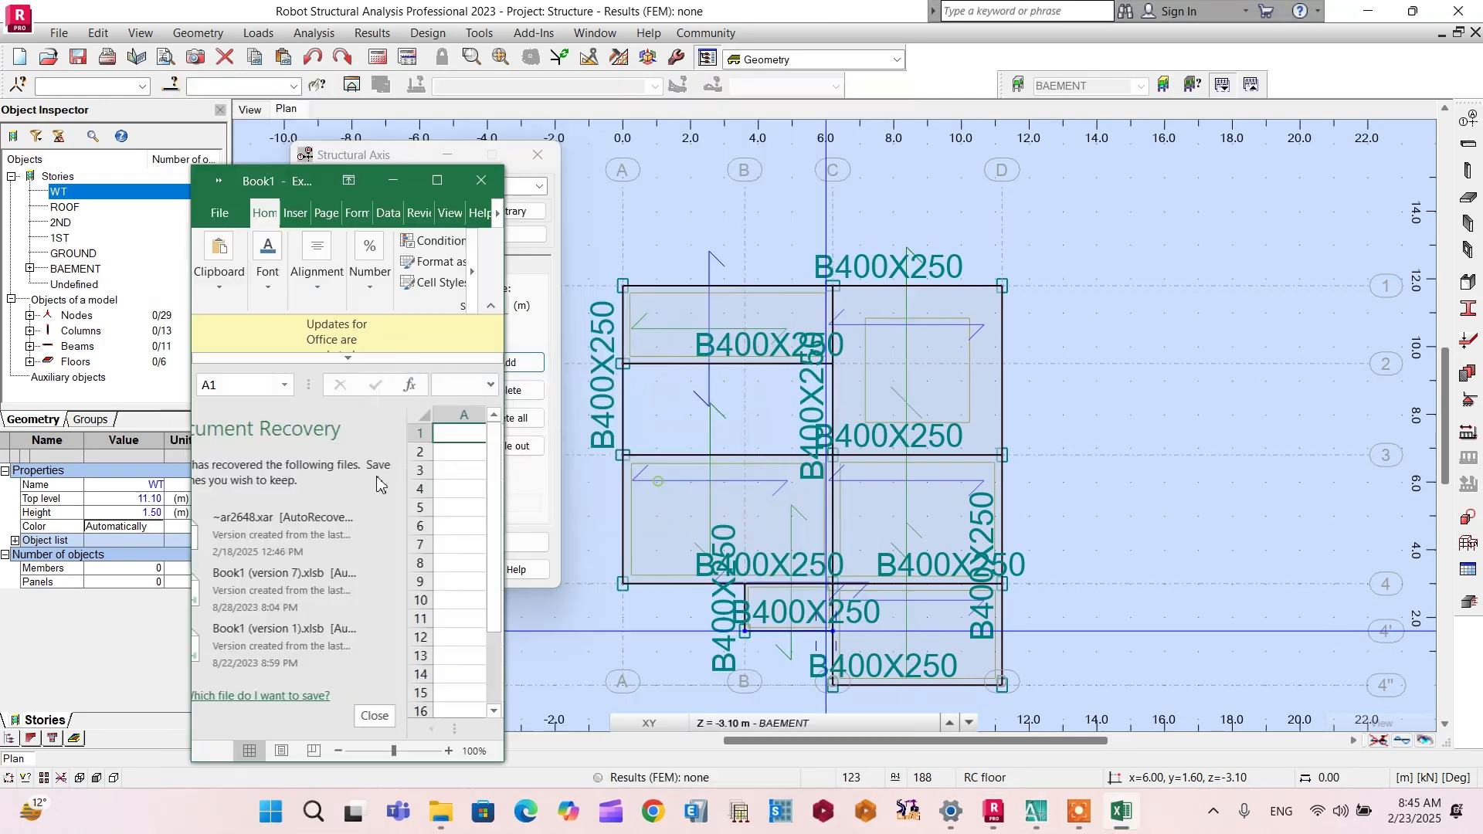
pyautogui.click(339, 487)
pyautogui.write('=1')
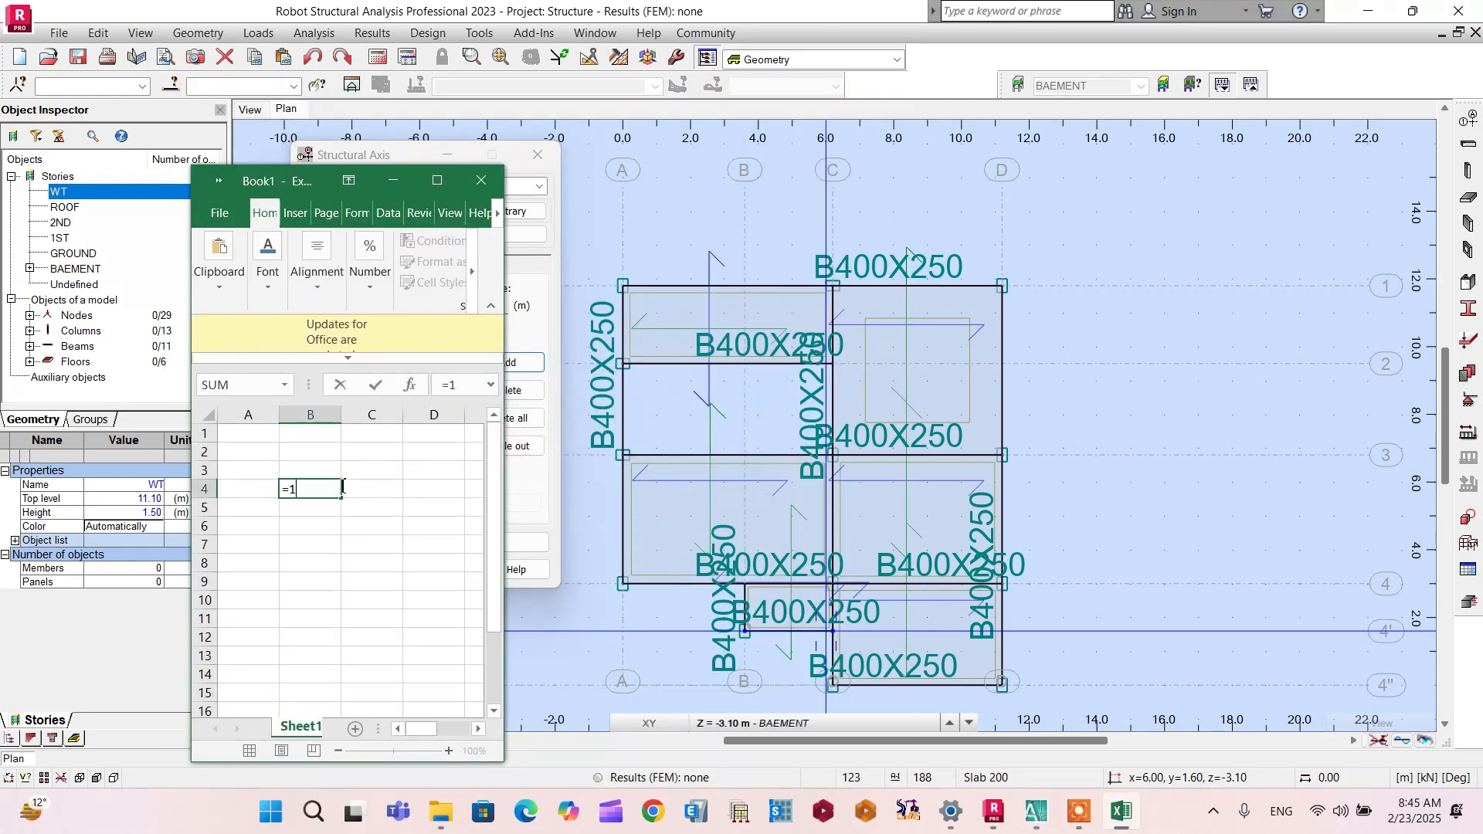
pyautogui.write('1.8+1.4')
pyautogui.press('Return')
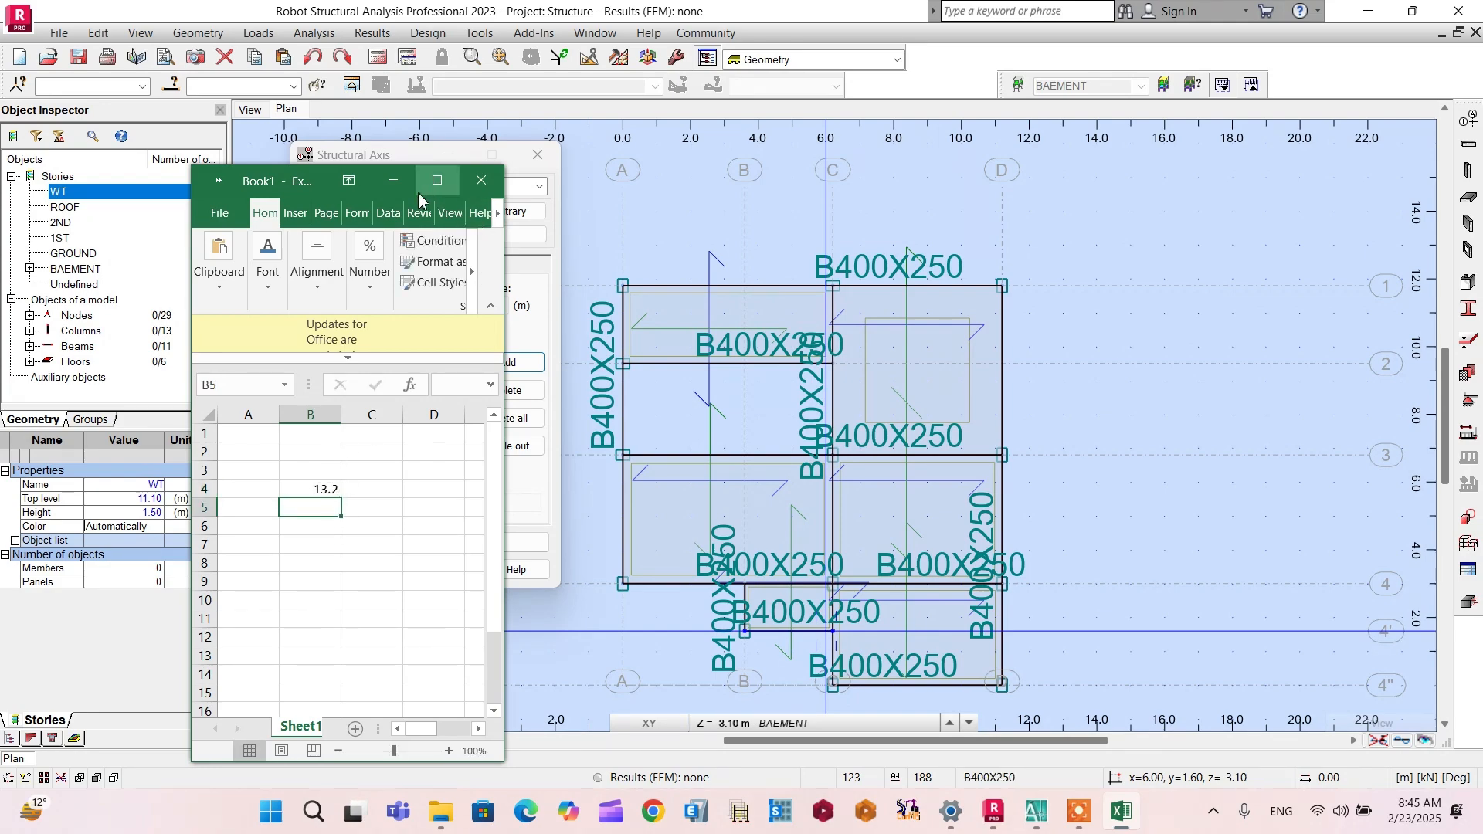
pyautogui.click(393, 180)
# Step: Switch to AutoCAD and examine the ground floor plan's axis spacings and kitchen offset beyond axis 1, comparing them with the Excel sum
pyautogui.click(1033, 819)
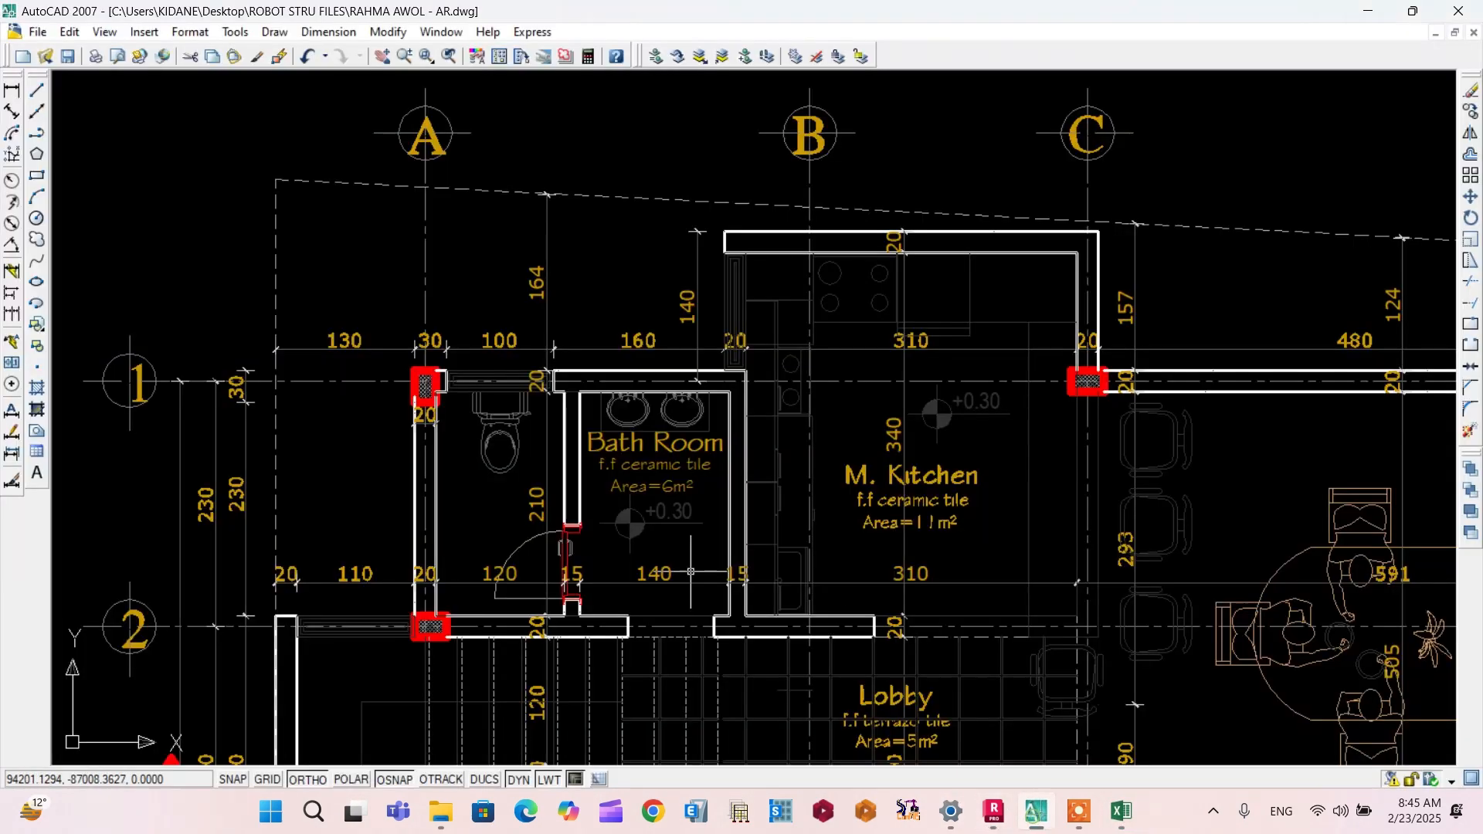
pyautogui.scroll(-4, 674, 315)
pyautogui.scroll(2, 647, 503)
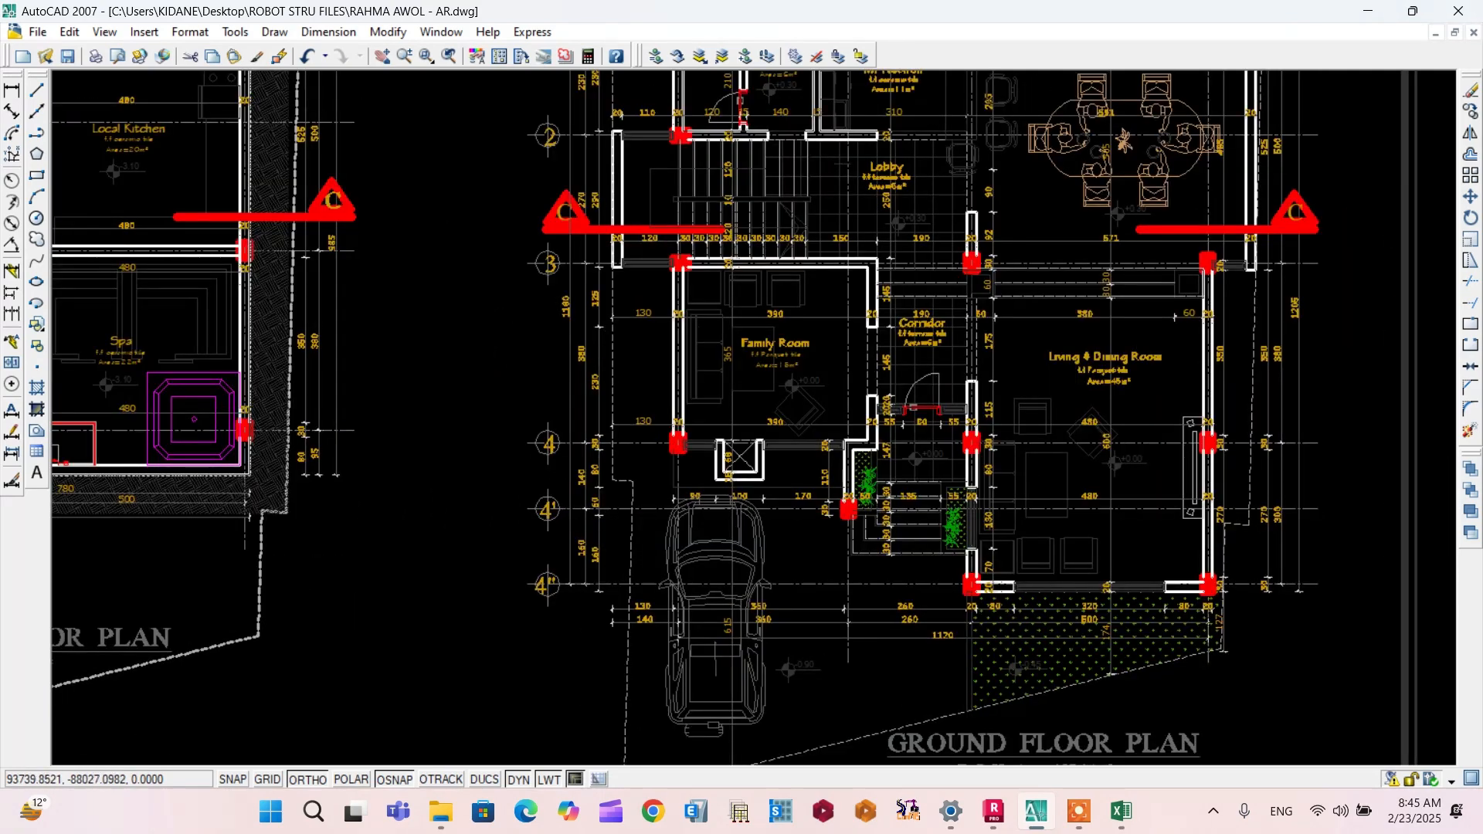
pyautogui.scroll(4, 579, 583)
pyautogui.scroll(-5, 533, 584)
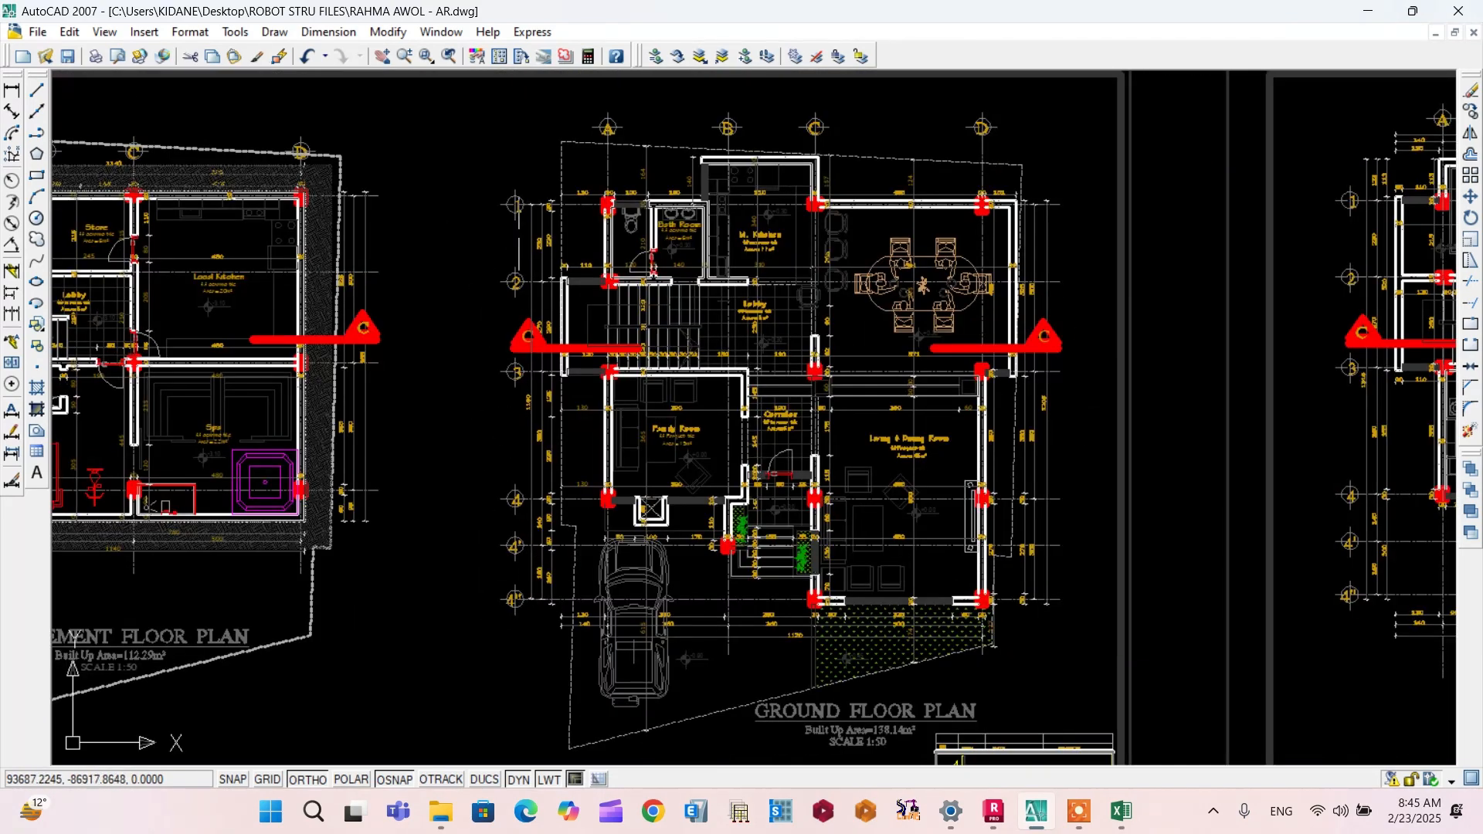
pyautogui.scroll(6, 522, 233)
pyautogui.scroll(-2, 536, 374)
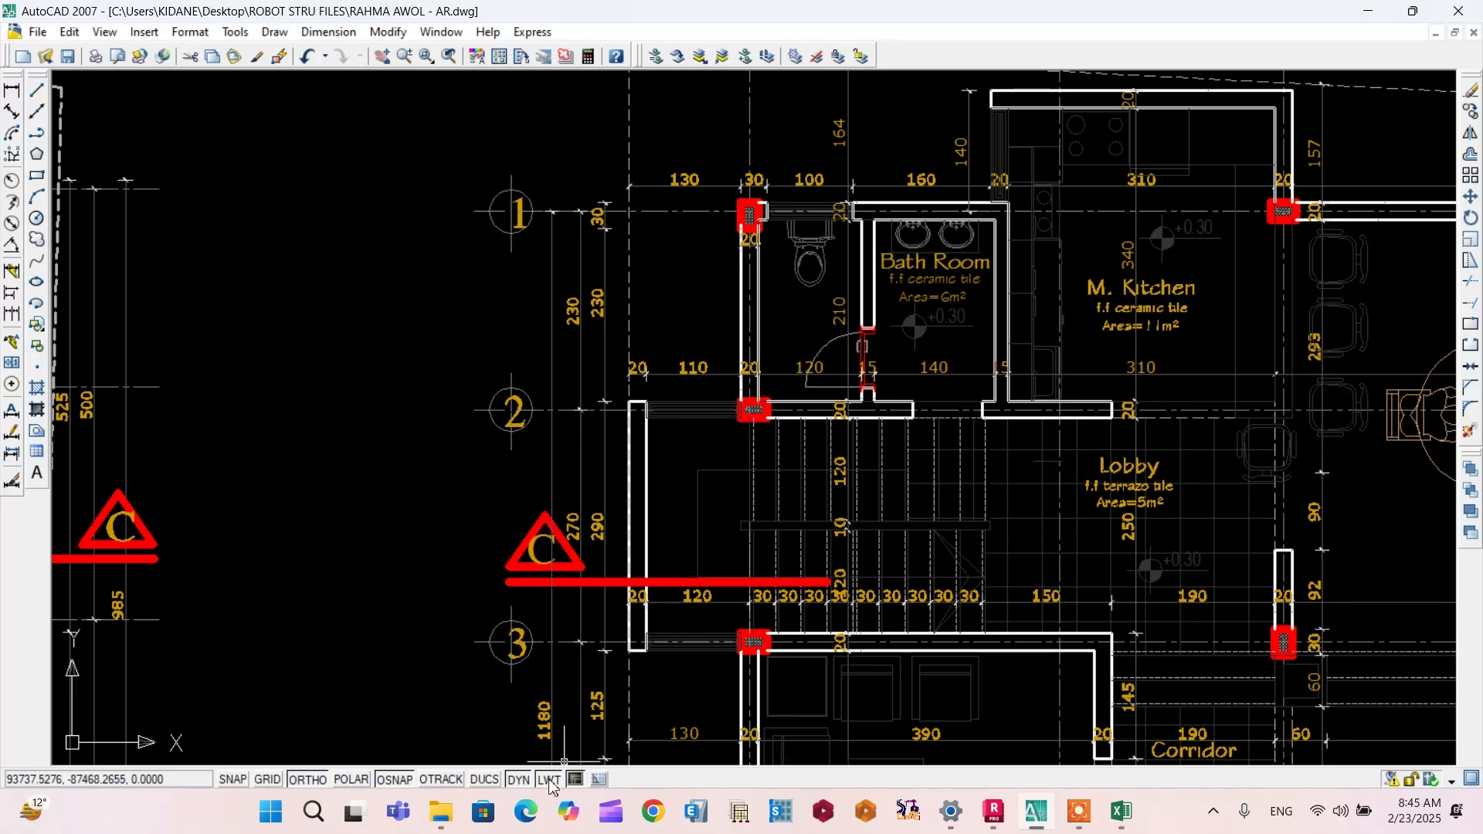
pyautogui.scroll(-2, 544, 741)
pyautogui.scroll(5, 805, 368)
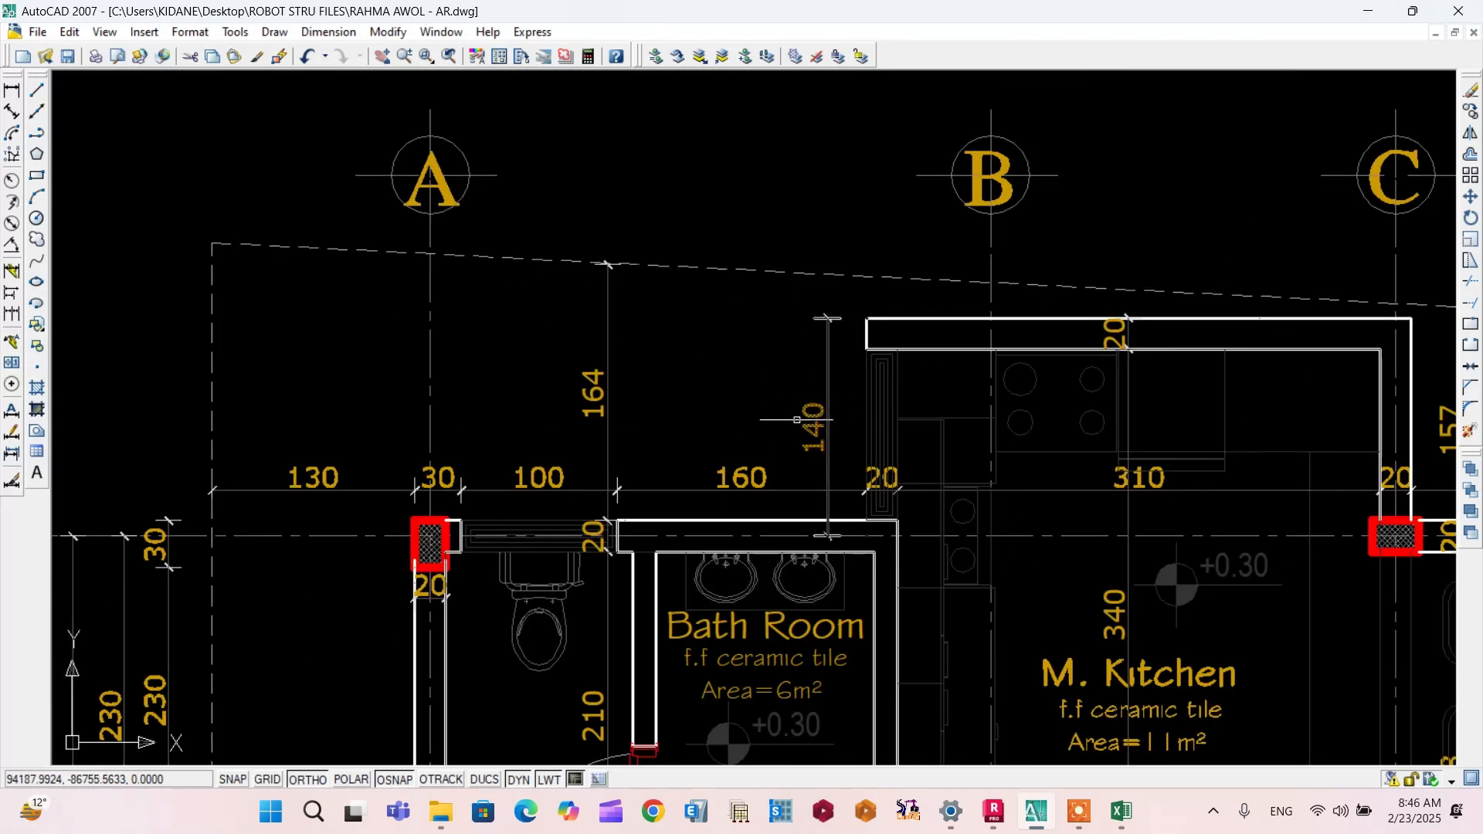
pyautogui.click(1137, 828)
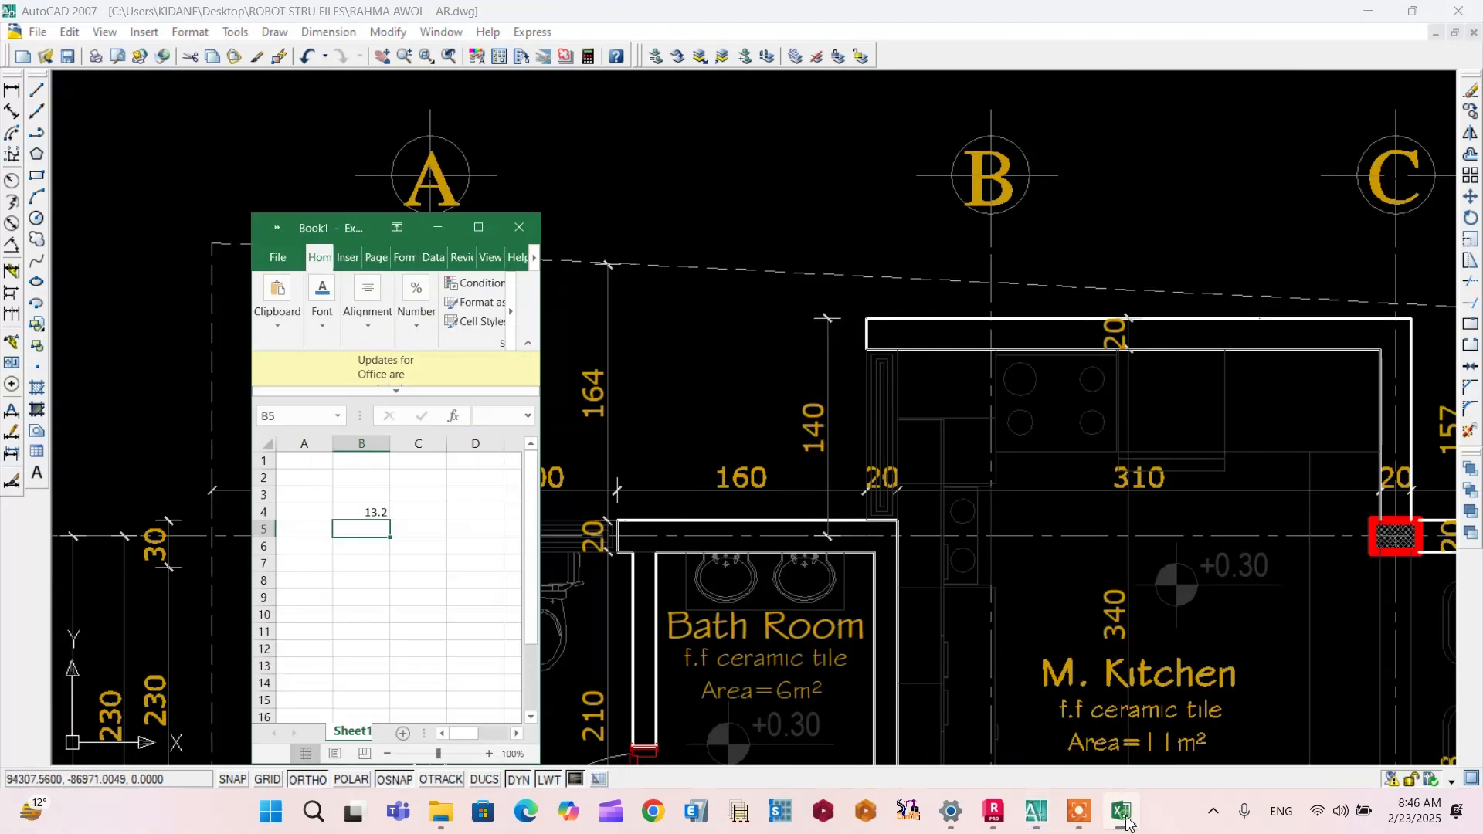
pyautogui.click(1121, 812)
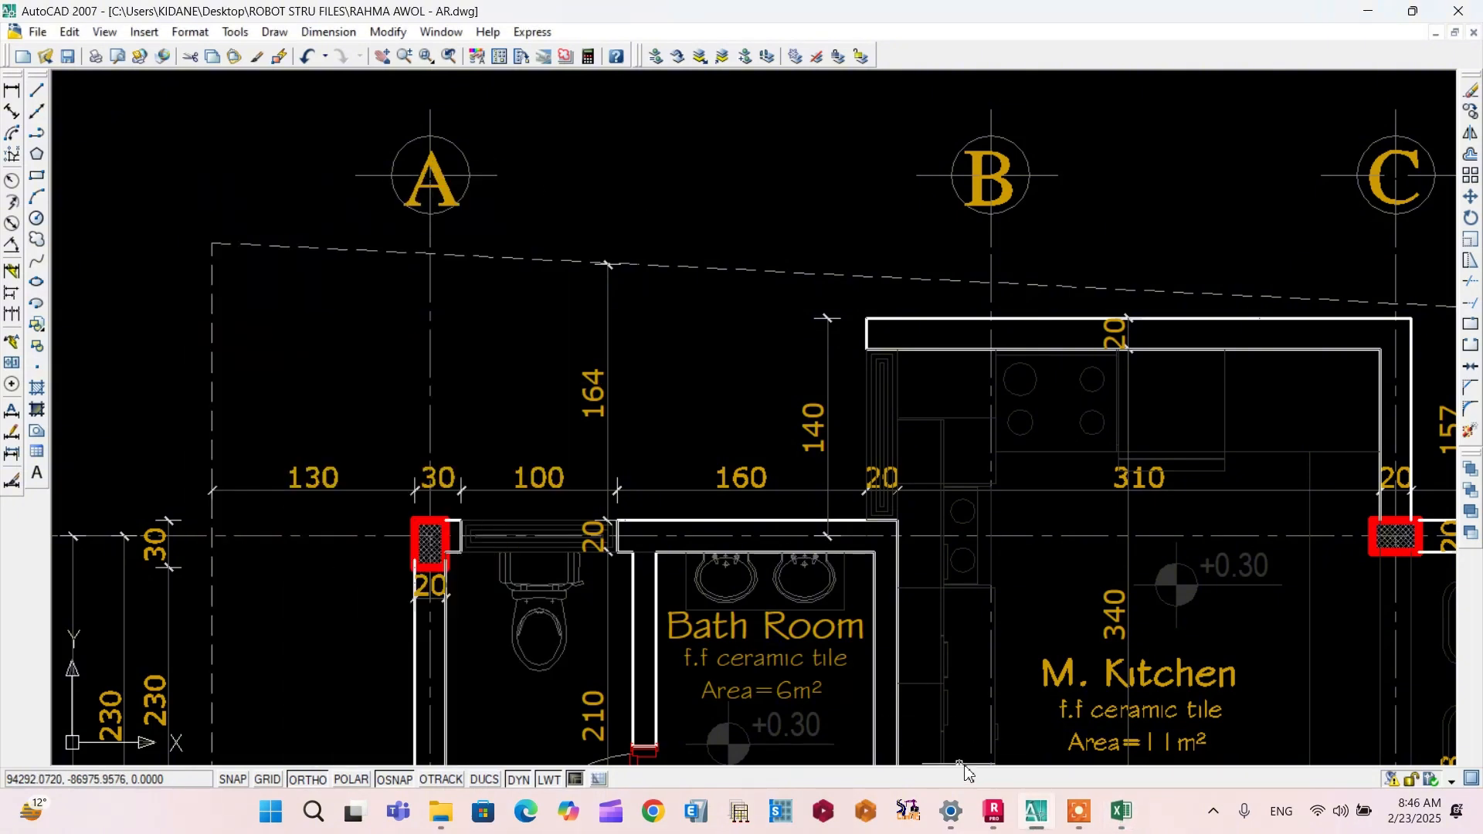
# Step: Back in Robot Structural Analysis, add one Y-direction structural axis at a distance of 13.2 m and label it 1'
pyautogui.click(993, 811)
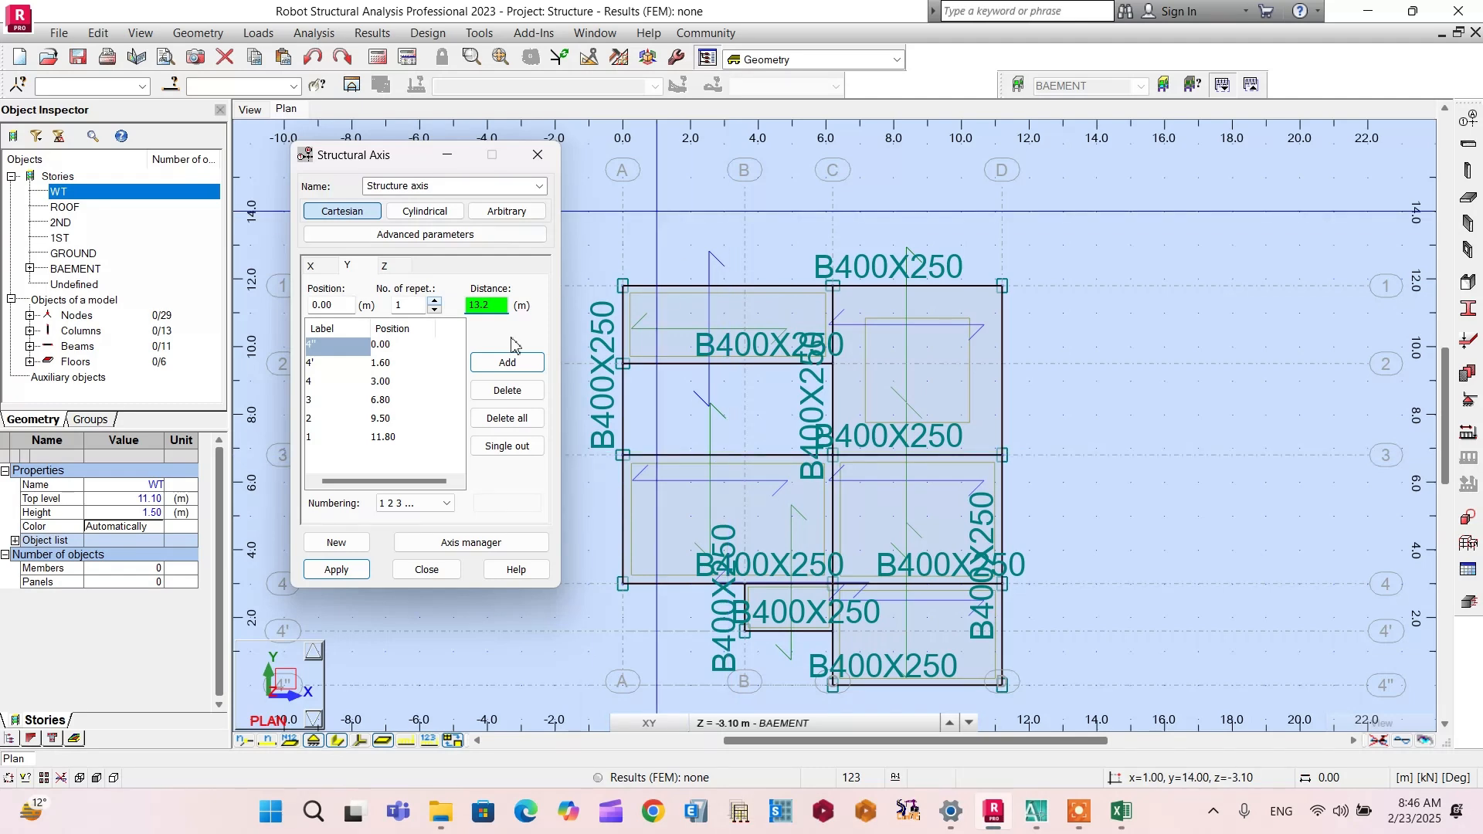
pyautogui.click(507, 362)
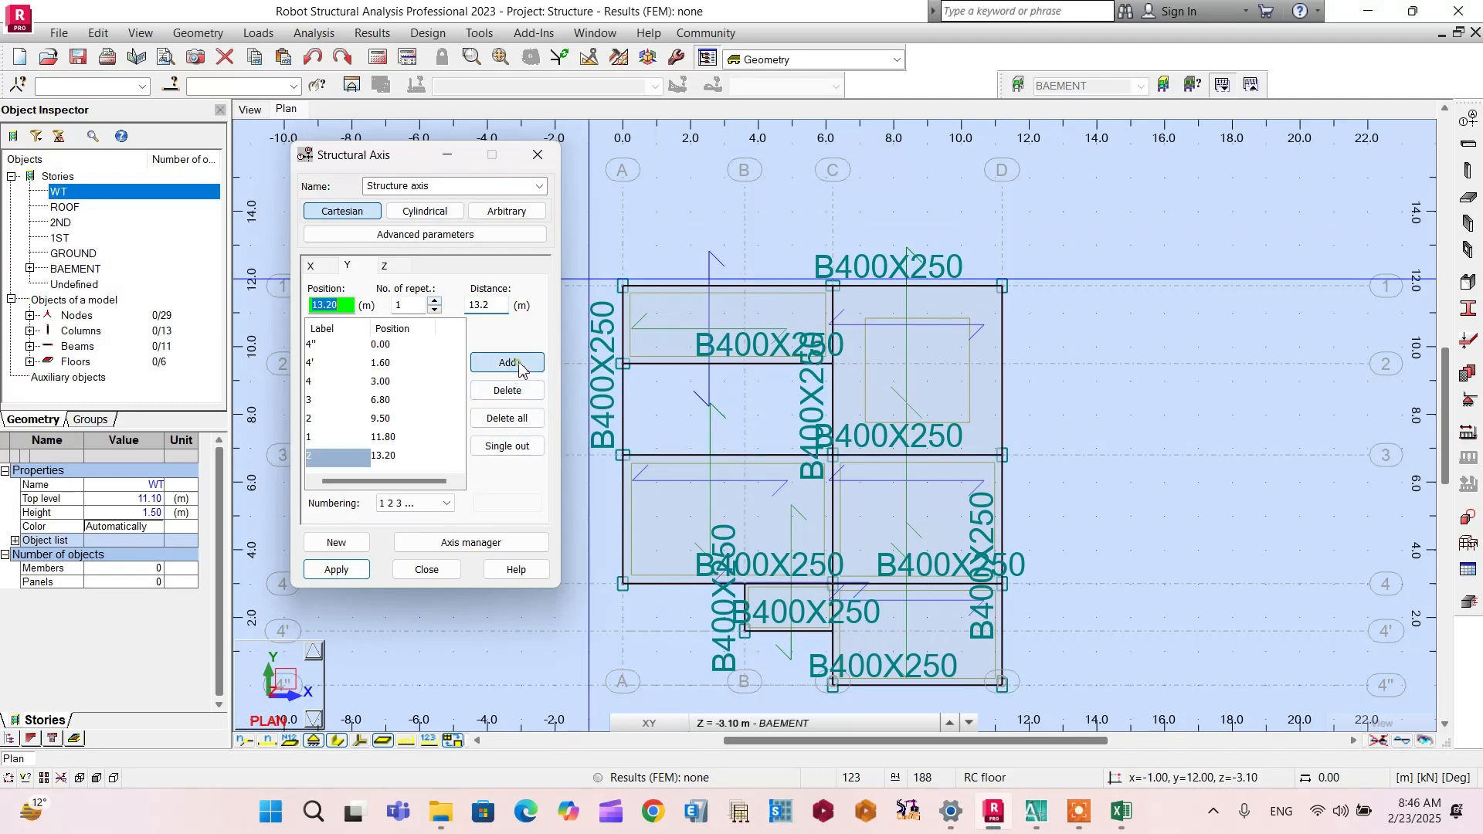
pyautogui.click(317, 458)
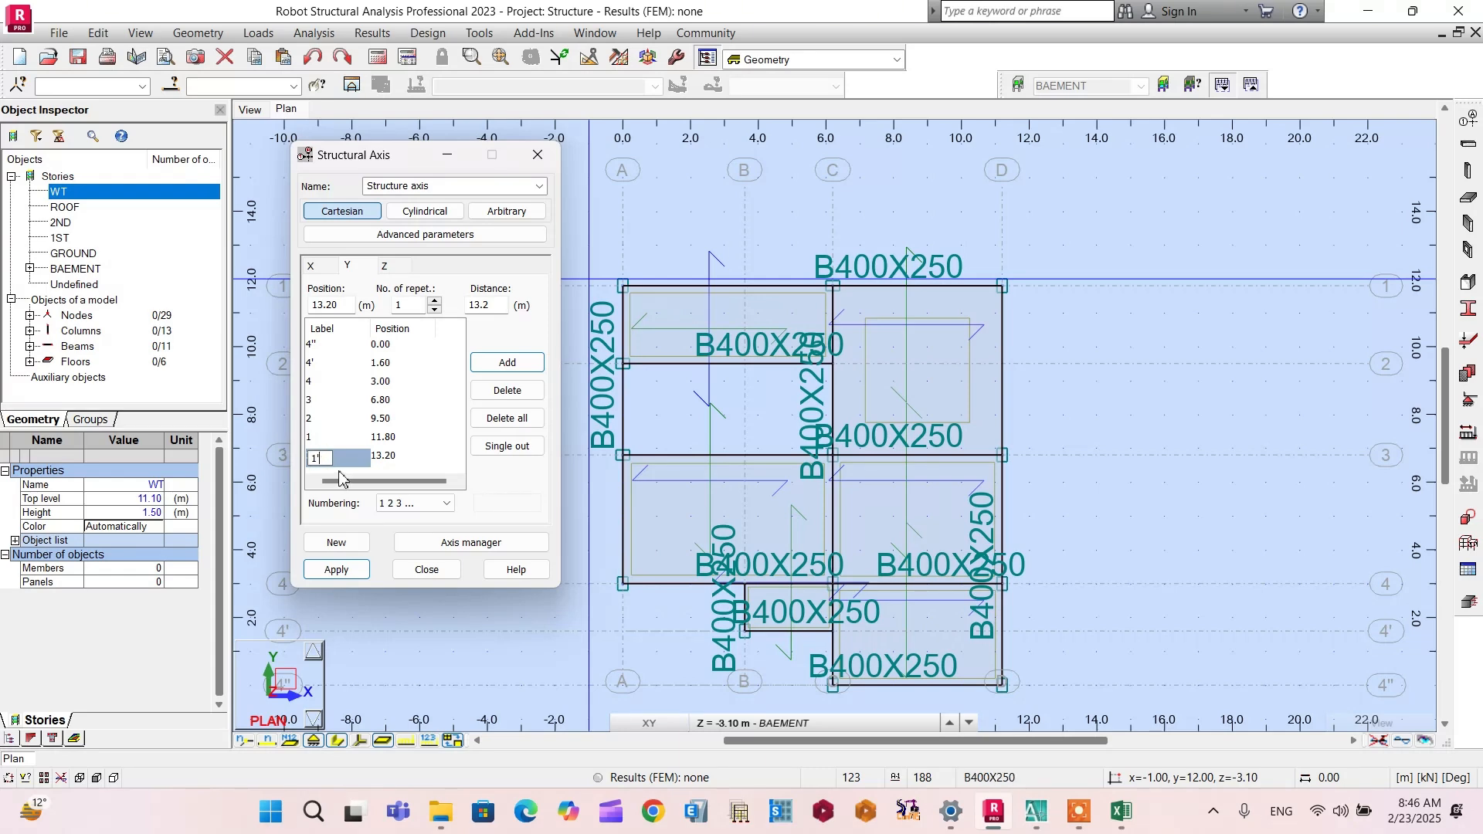
pyautogui.press('Return')
pyautogui.click(332, 430)
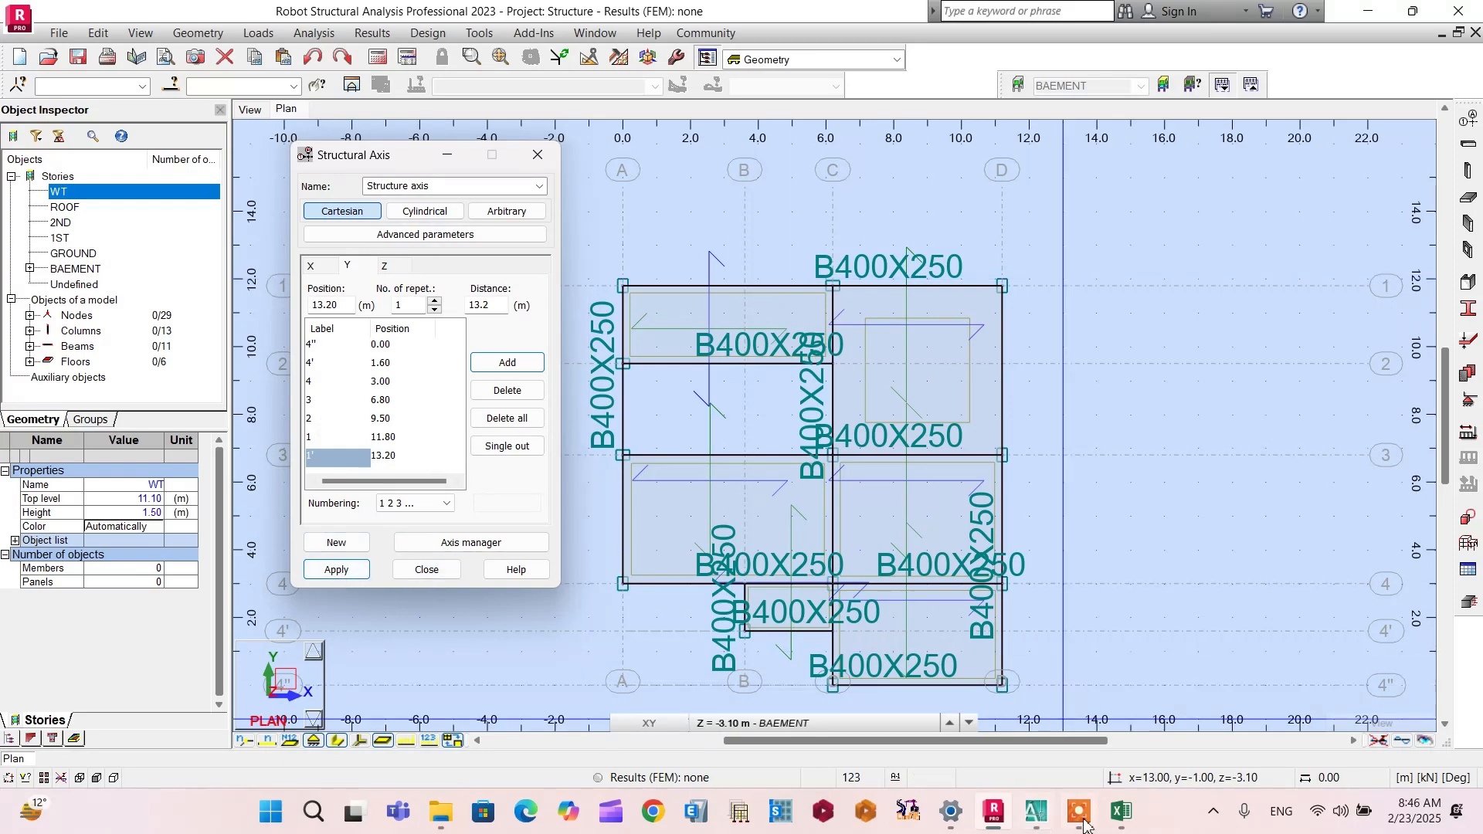
# Step: Switch to AutoCAD and examine the ground floor plan's overall A to D dimension and the wall projection beyond axis D
pyautogui.click(1035, 811)
pyautogui.scroll(-3, 727, 336)
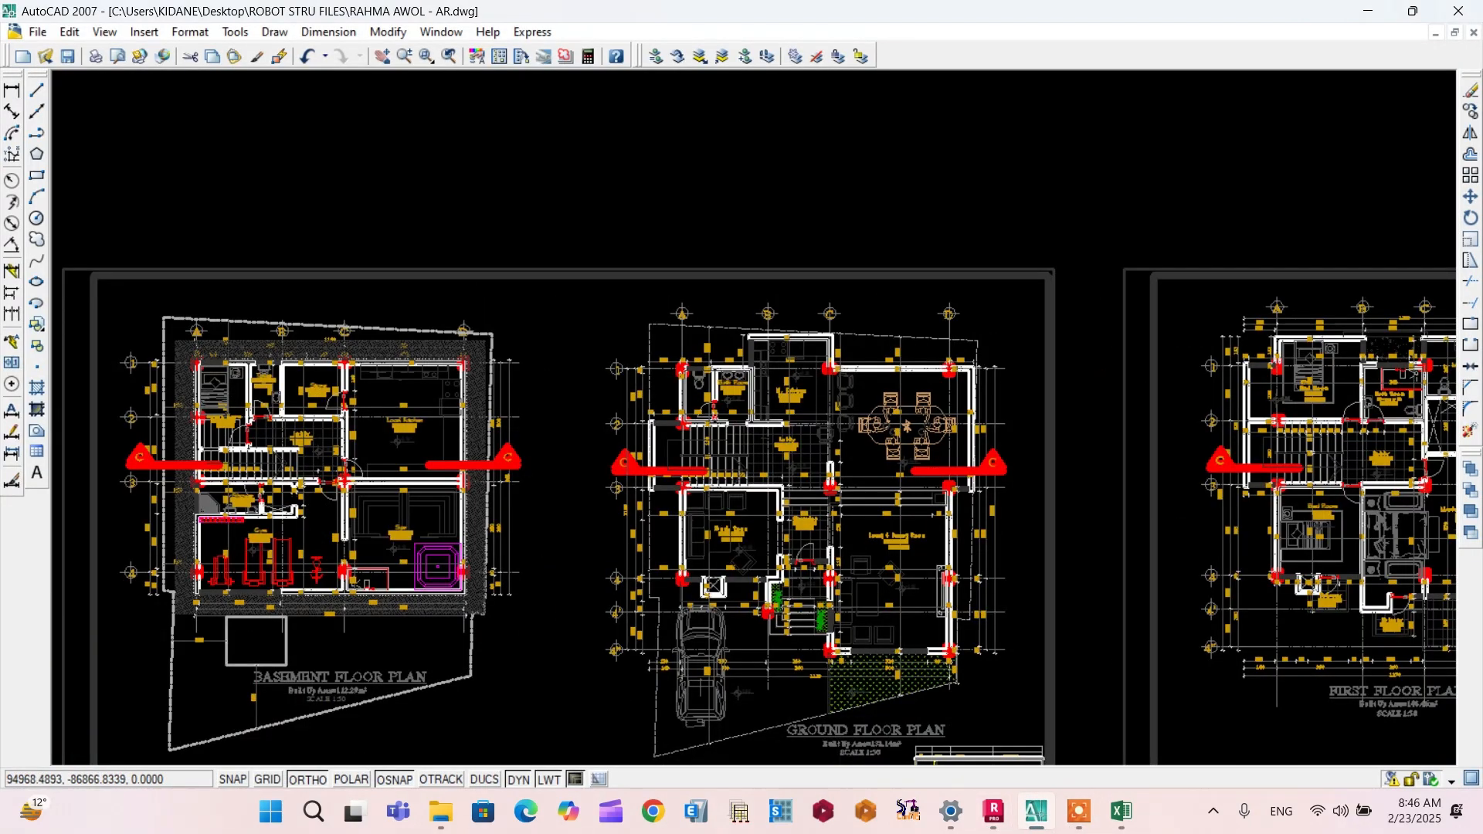
pyautogui.scroll(2, 903, 373)
pyautogui.moveTo(996, 824)
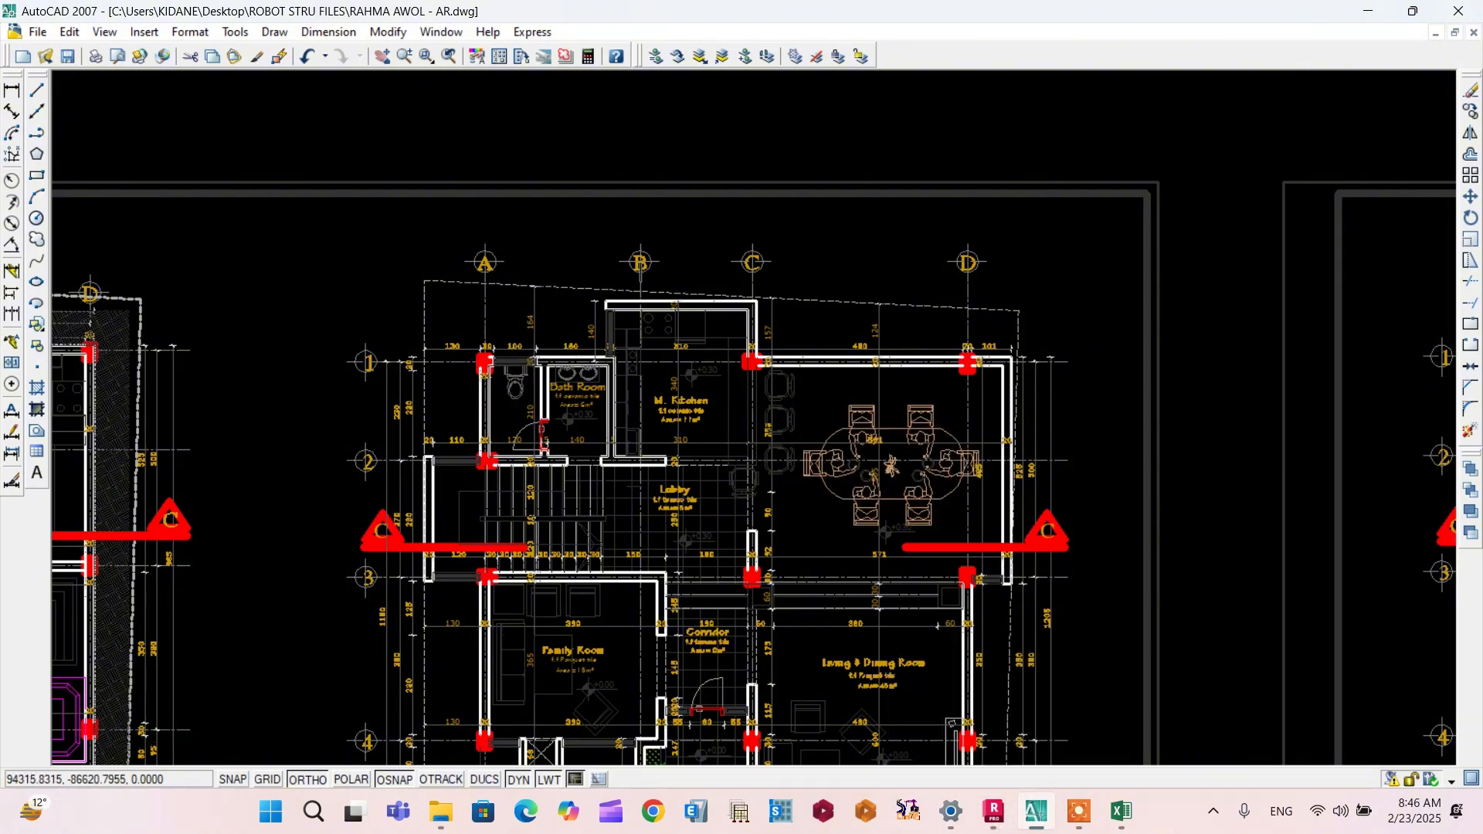
pyautogui.scroll(-4, 641, 282)
pyautogui.scroll(8, 648, 514)
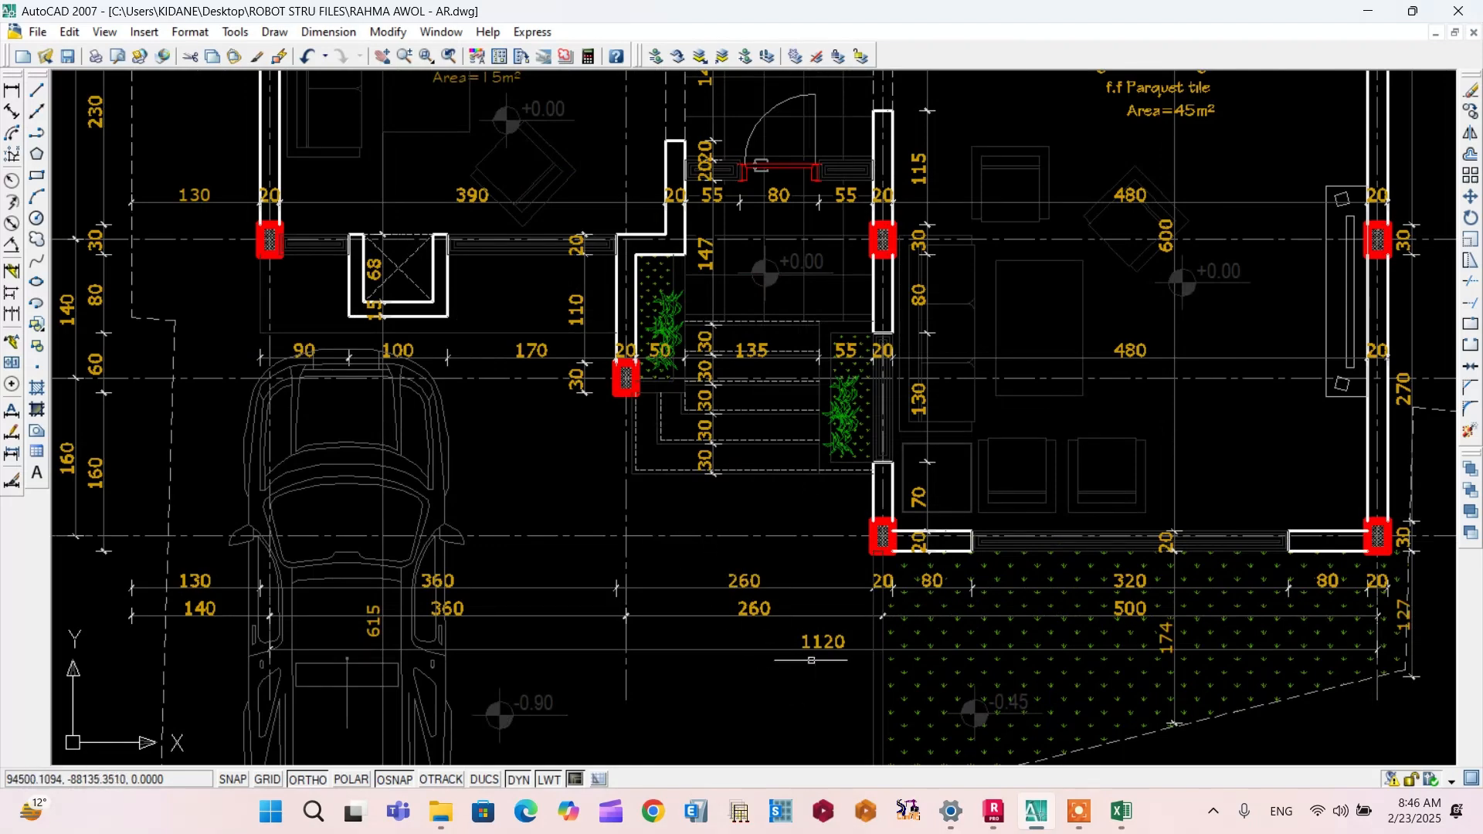
pyautogui.click(817, 643)
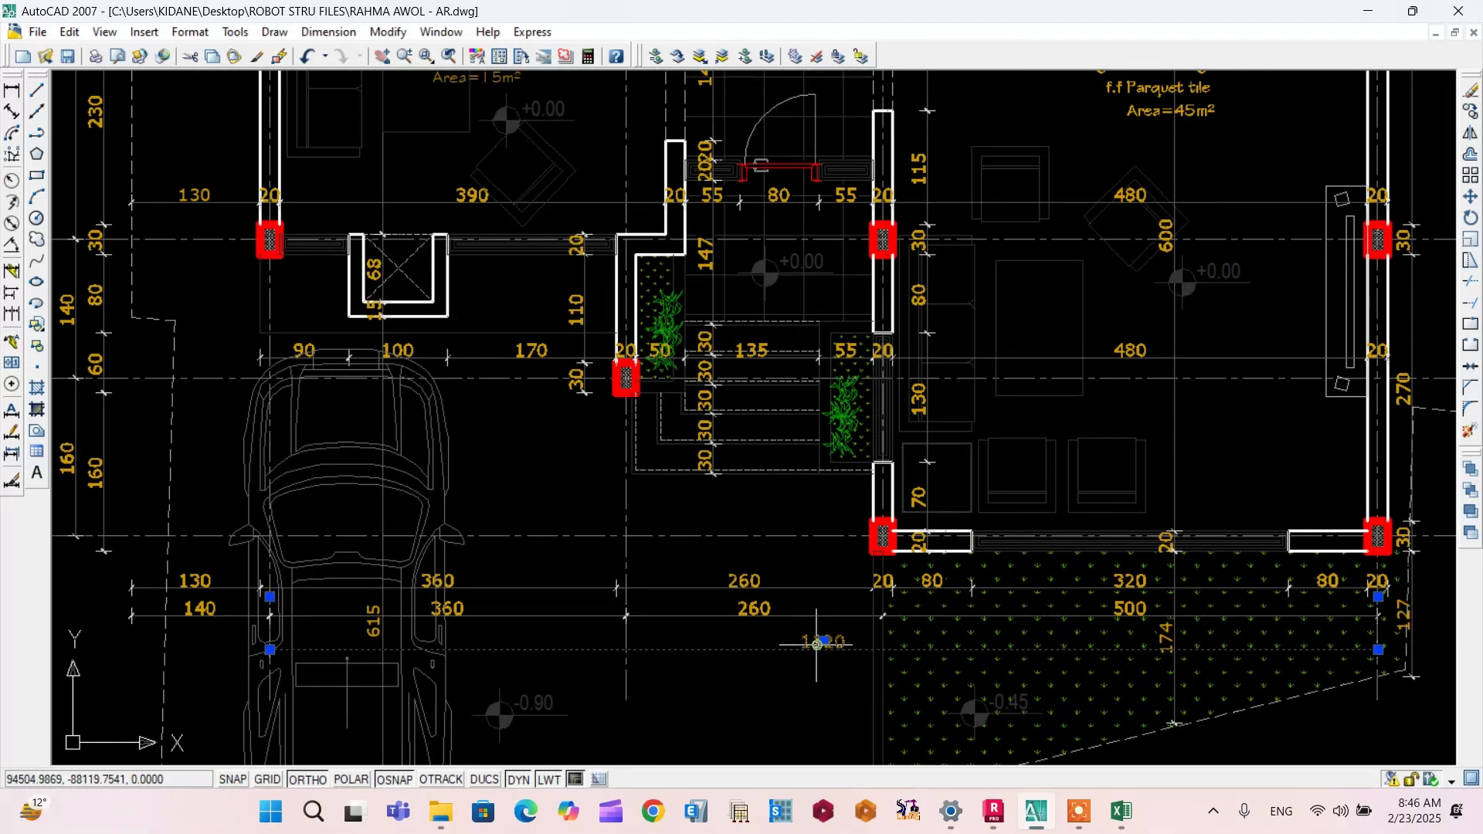
pyautogui.scroll(-3, 817, 643)
pyautogui.scroll(8, 909, 296)
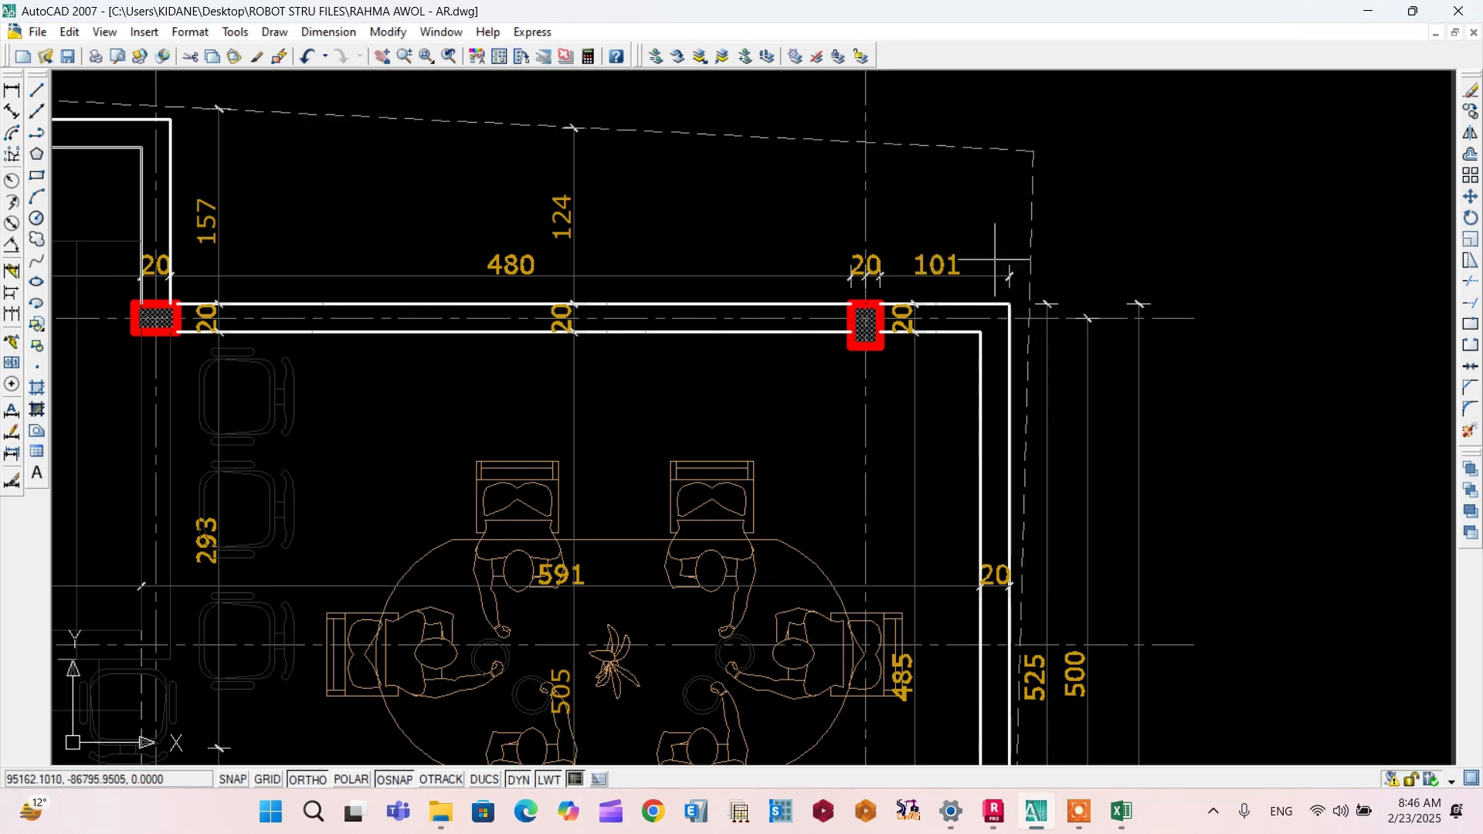
# Step: Back in Robot Structural Analysis, add an X-direction structural axis at a distance of 12.2 m, label it d, and apply the axis definition
pyautogui.click(1004, 810)
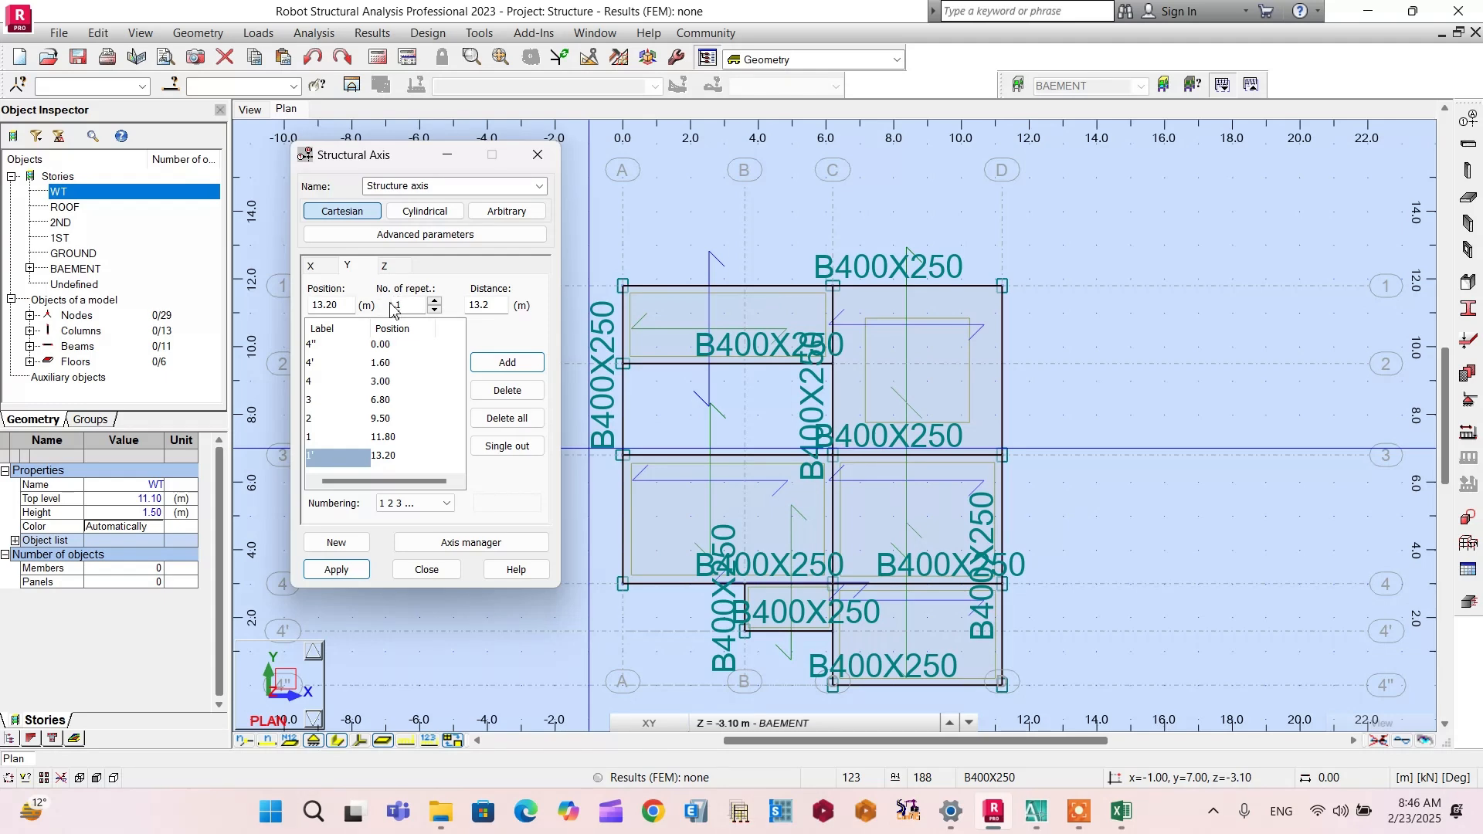
pyautogui.click(313, 266)
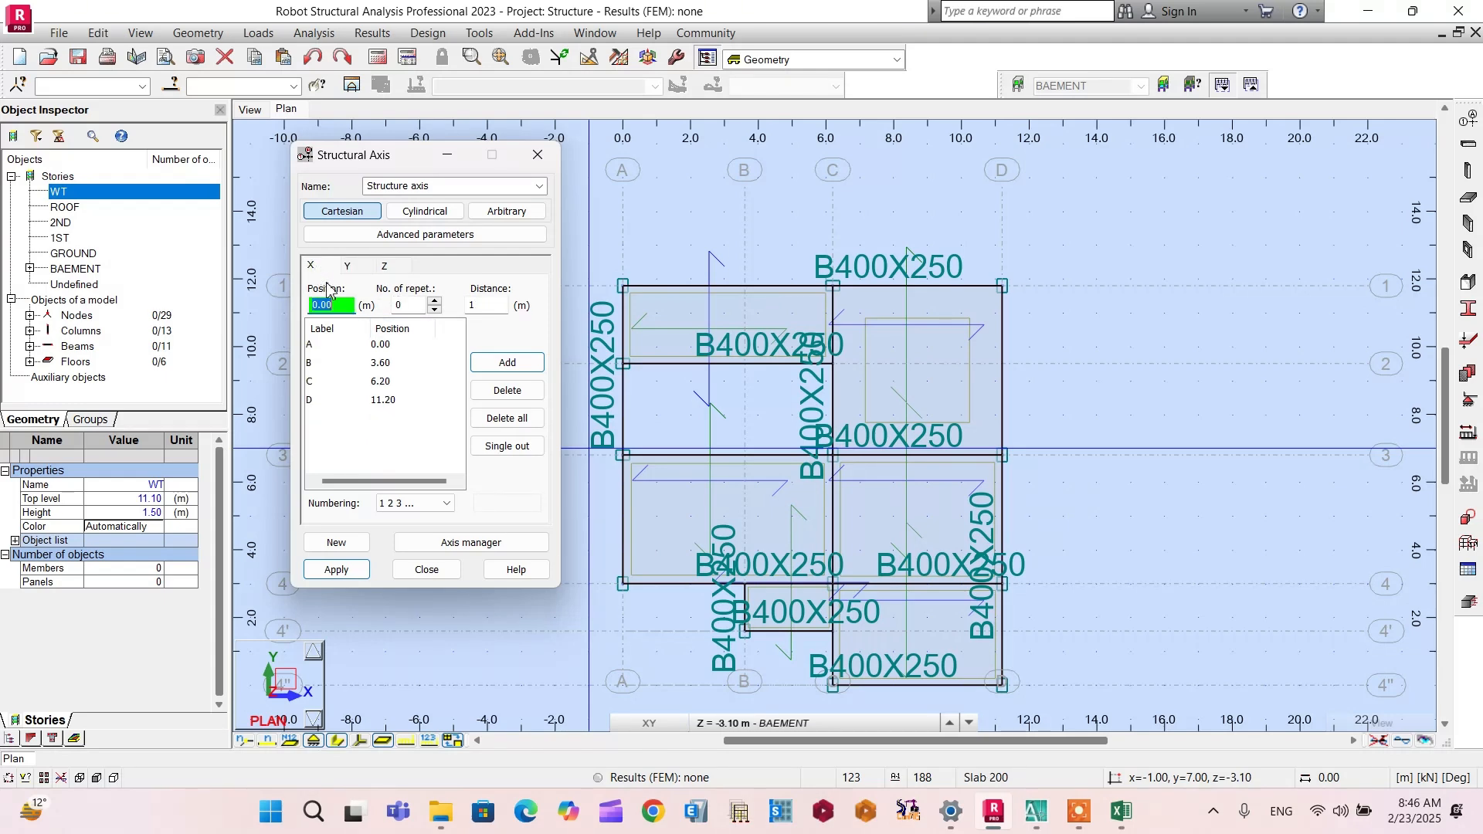
pyautogui.click(338, 345)
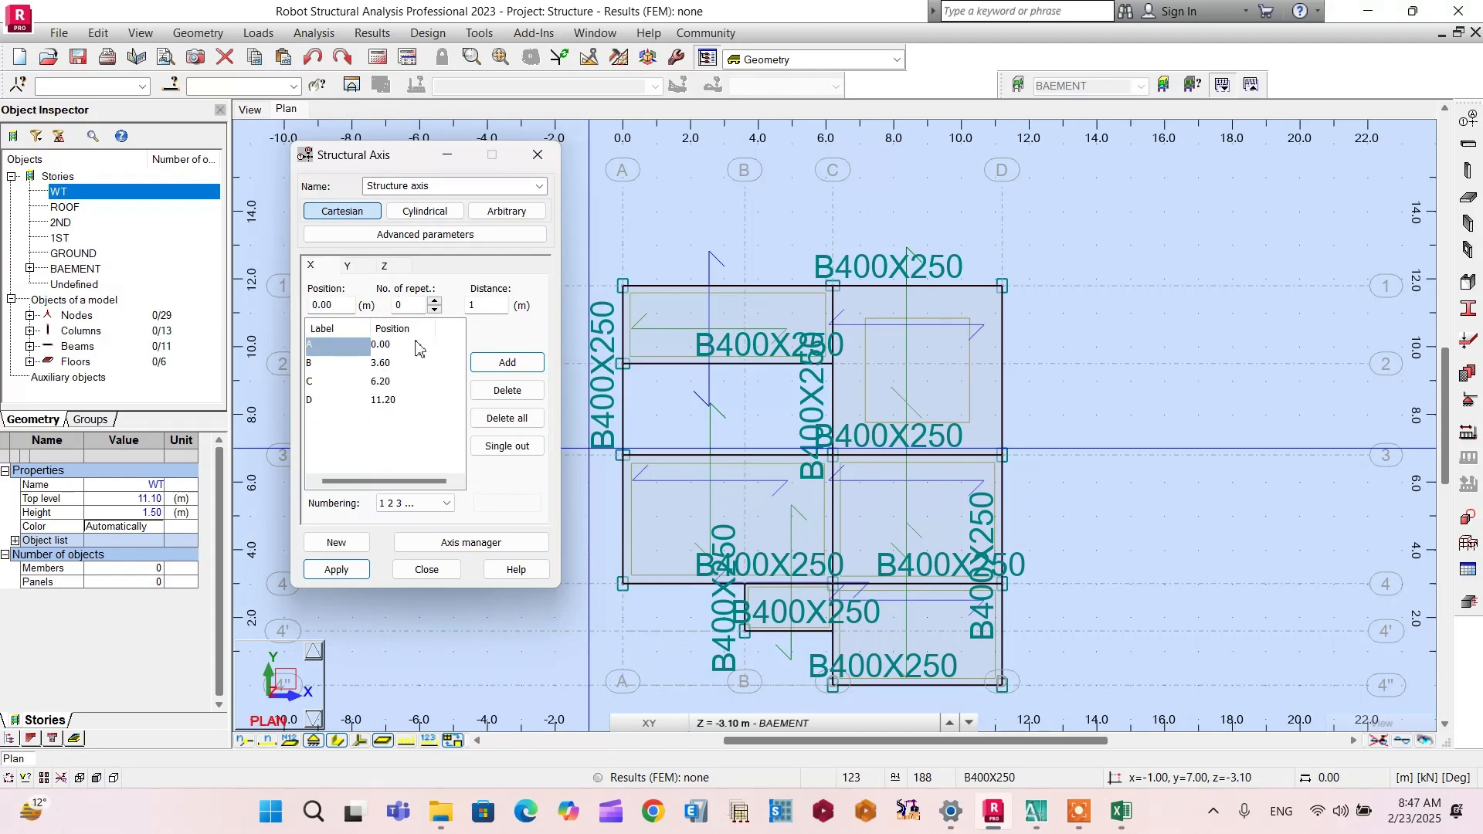
pyautogui.click(436, 301)
pyautogui.click(472, 305)
pyautogui.click(506, 360)
pyautogui.click(329, 425)
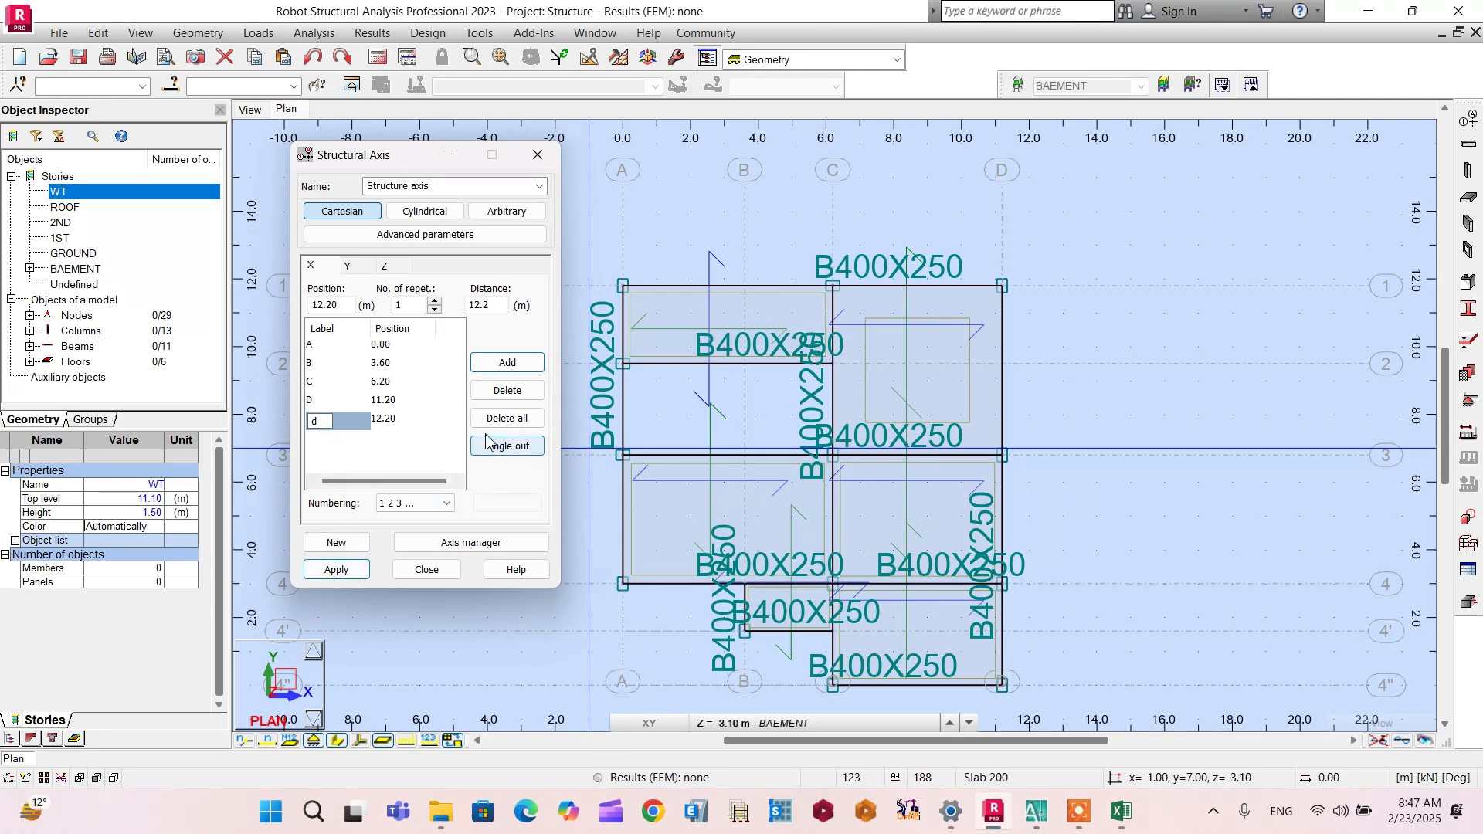
pyautogui.press('Return')
pyautogui.click(332, 429)
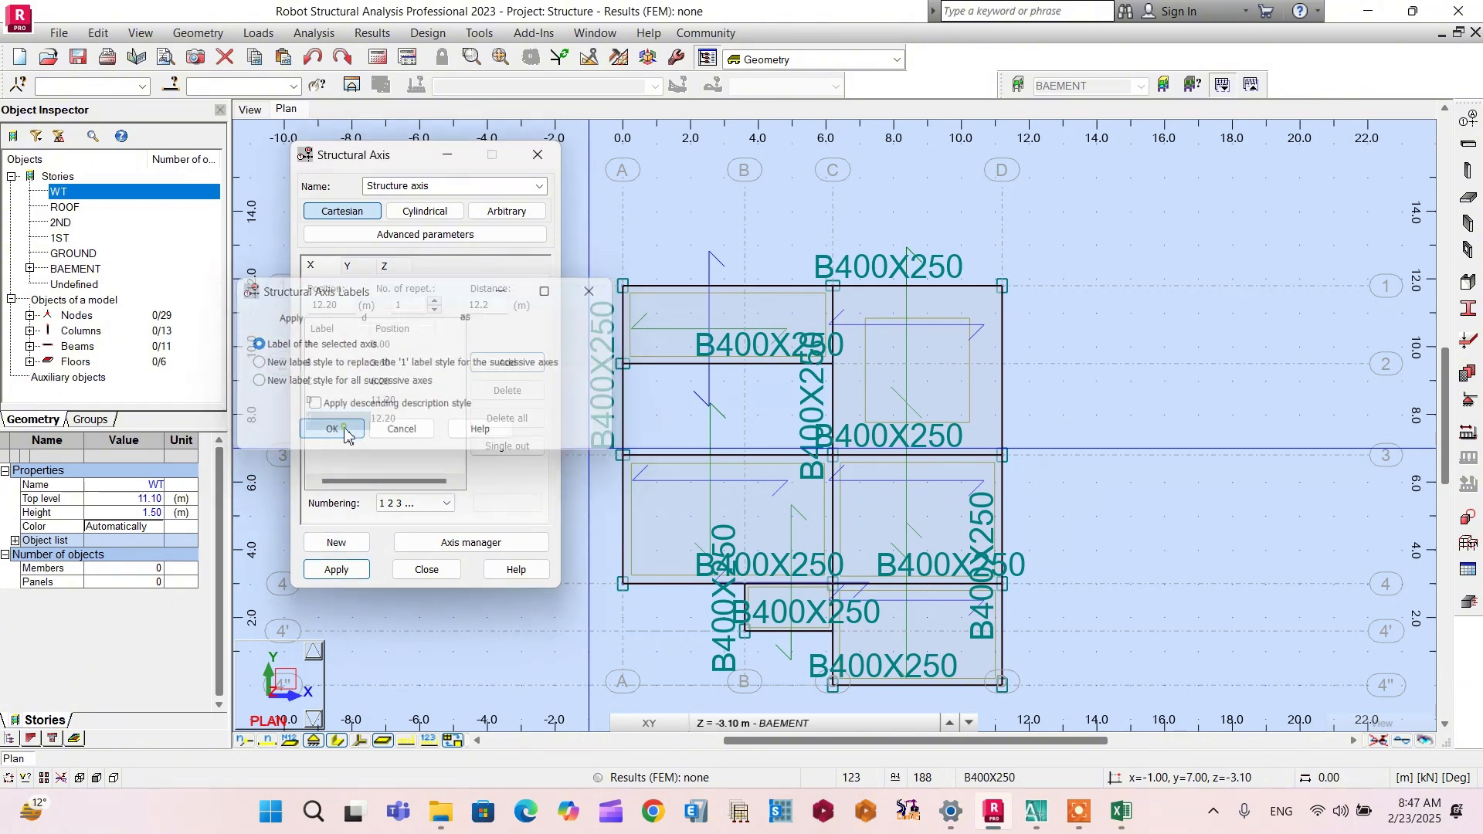
pyautogui.click(335, 569)
pyautogui.click(426, 569)
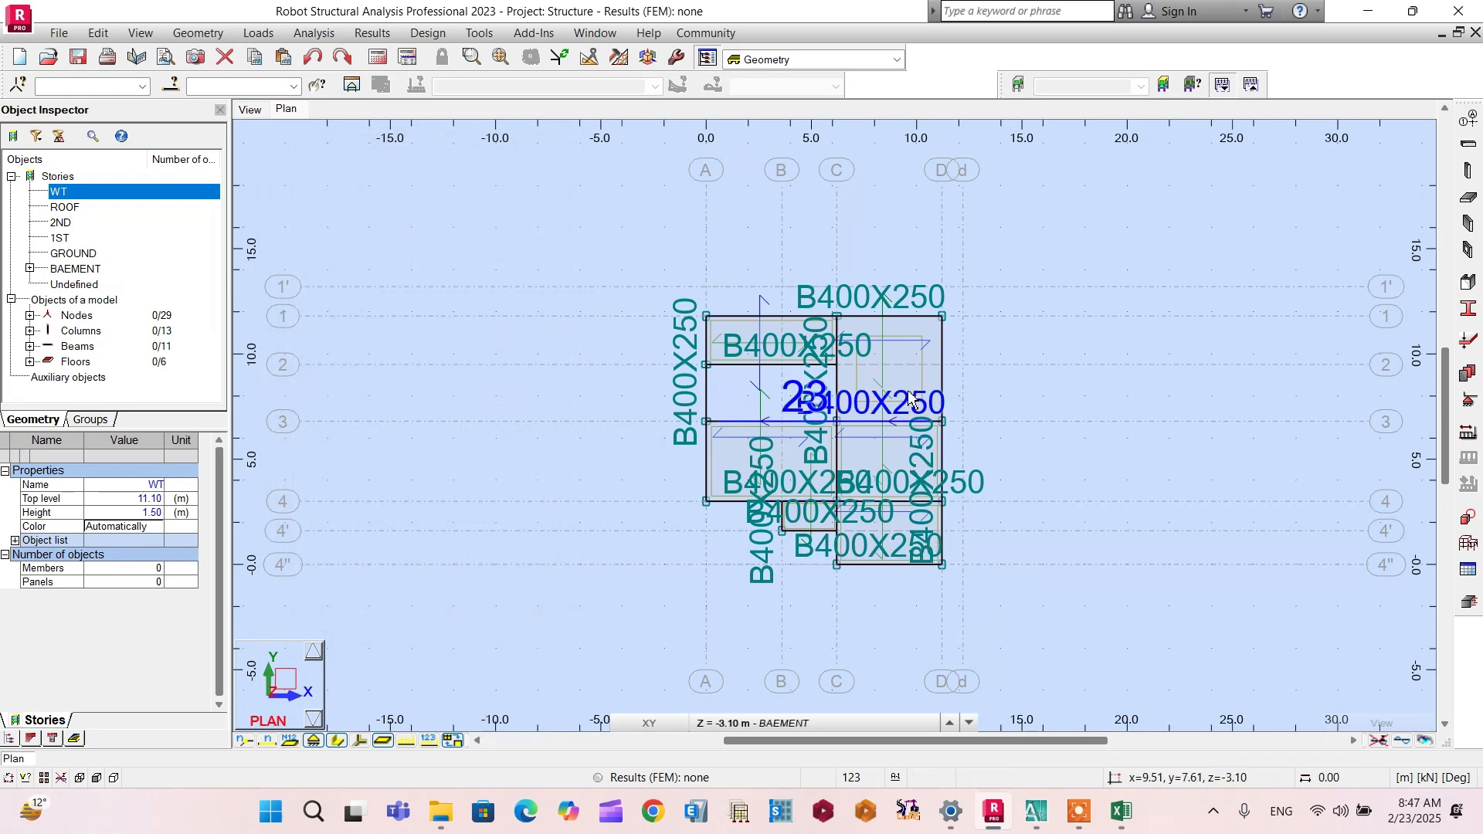
# Step: Add a B400X250 RC beam along axis A from axis 1 to axis 1' on the basement storey
pyautogui.scroll(2, 917, 320)
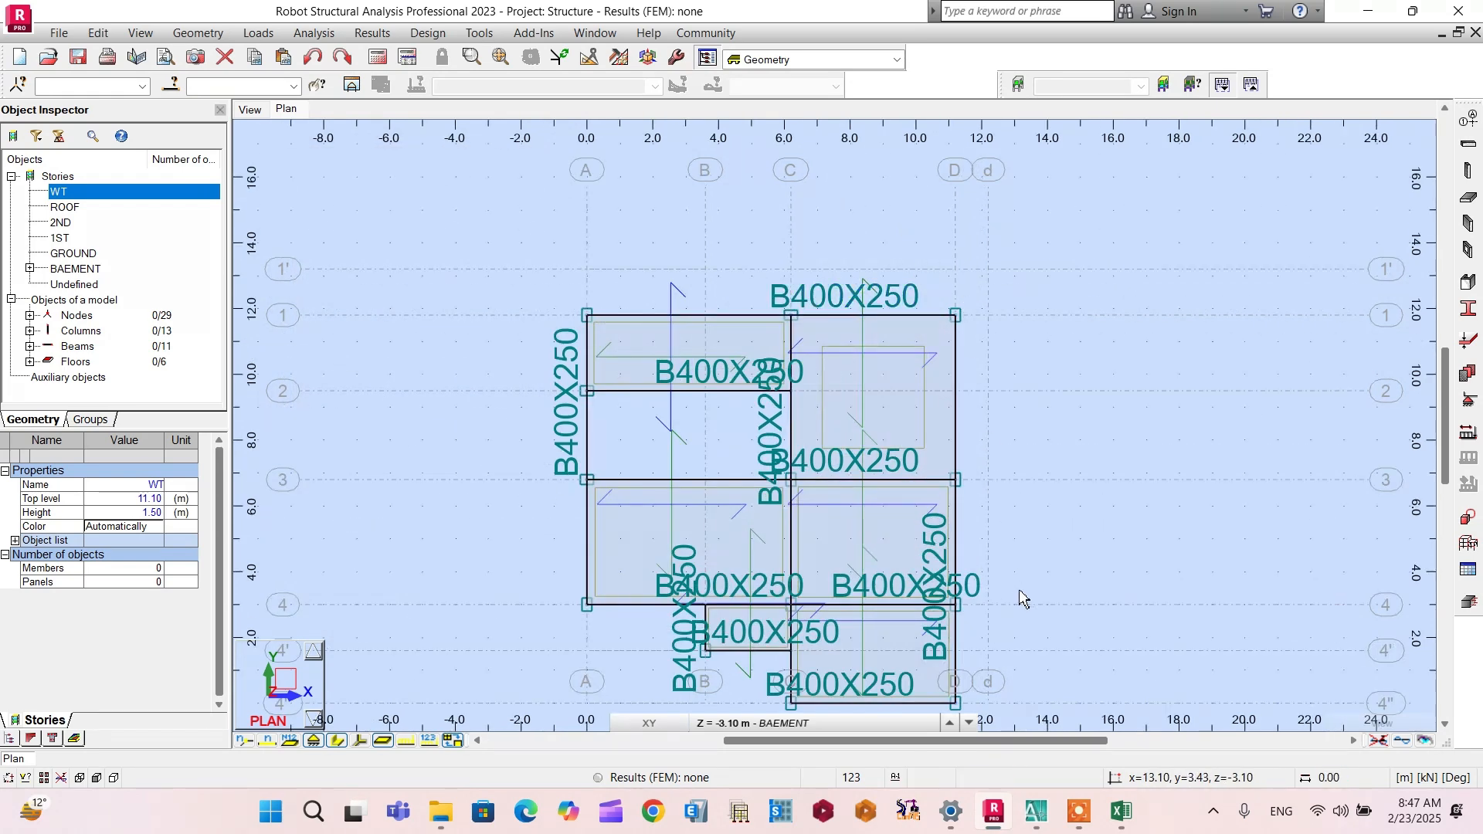
pyautogui.scroll(1, 606, 276)
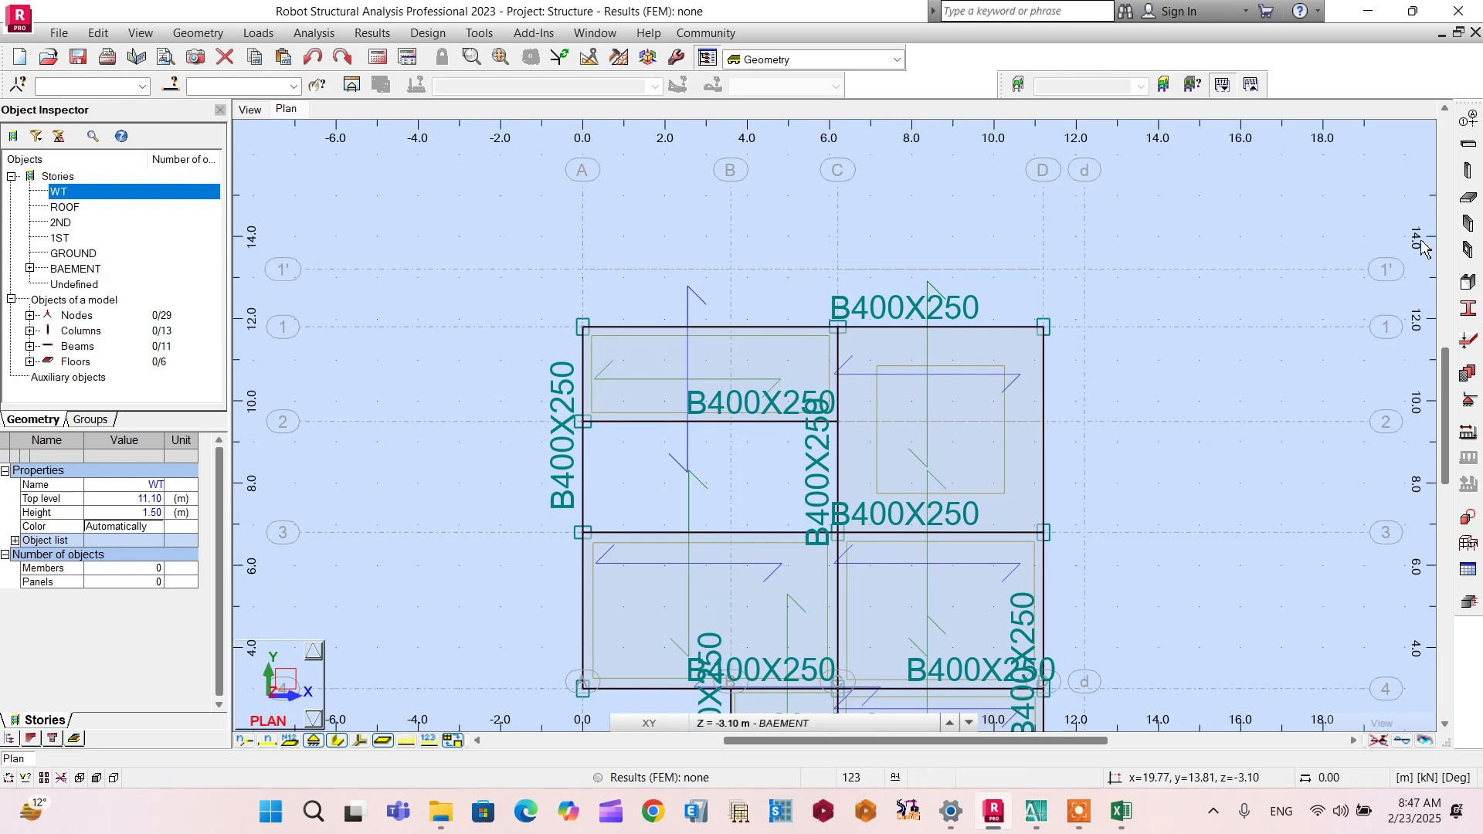
pyautogui.click(1467, 147)
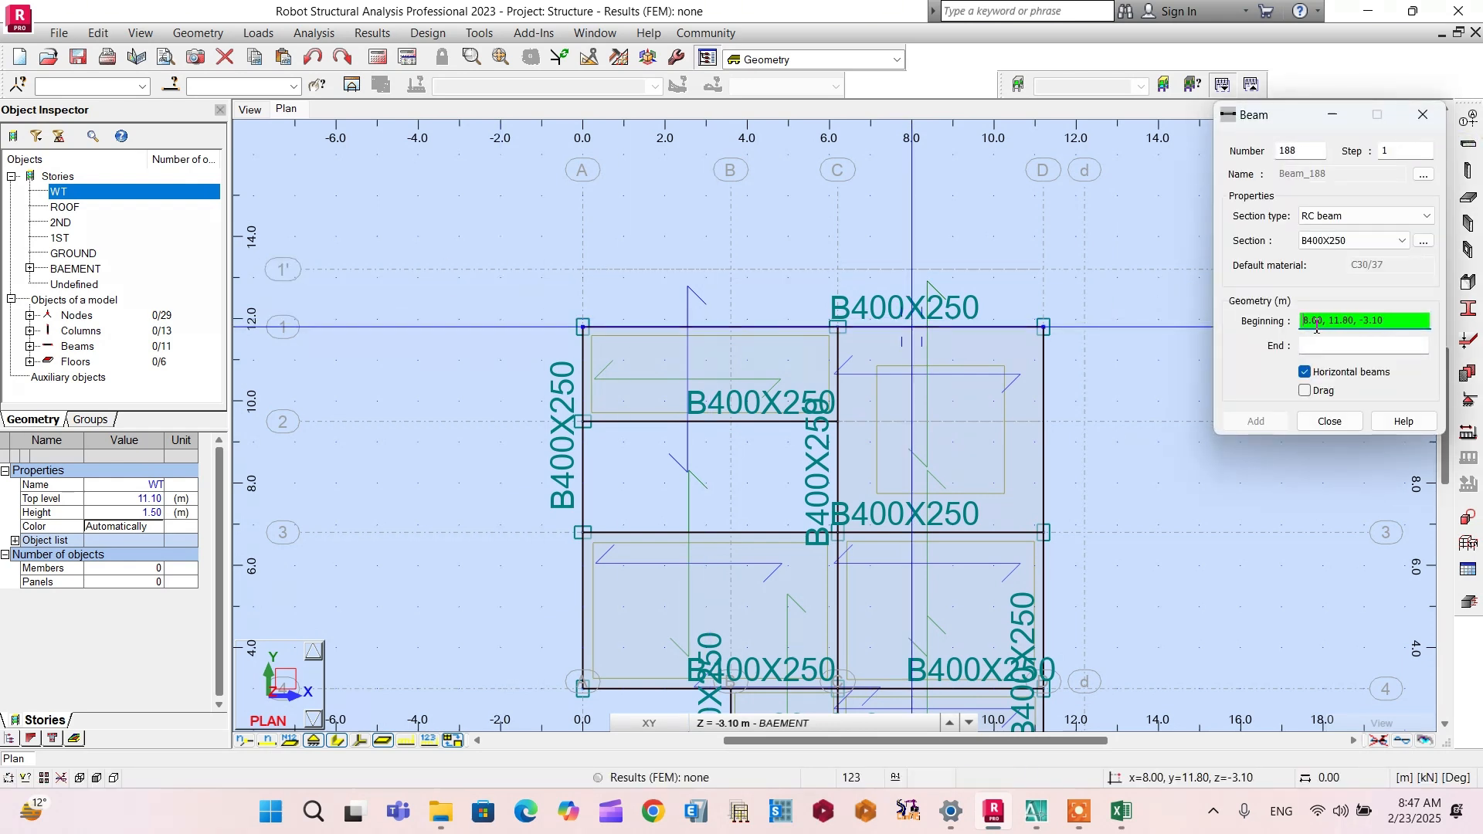
pyautogui.scroll(2, 599, 313)
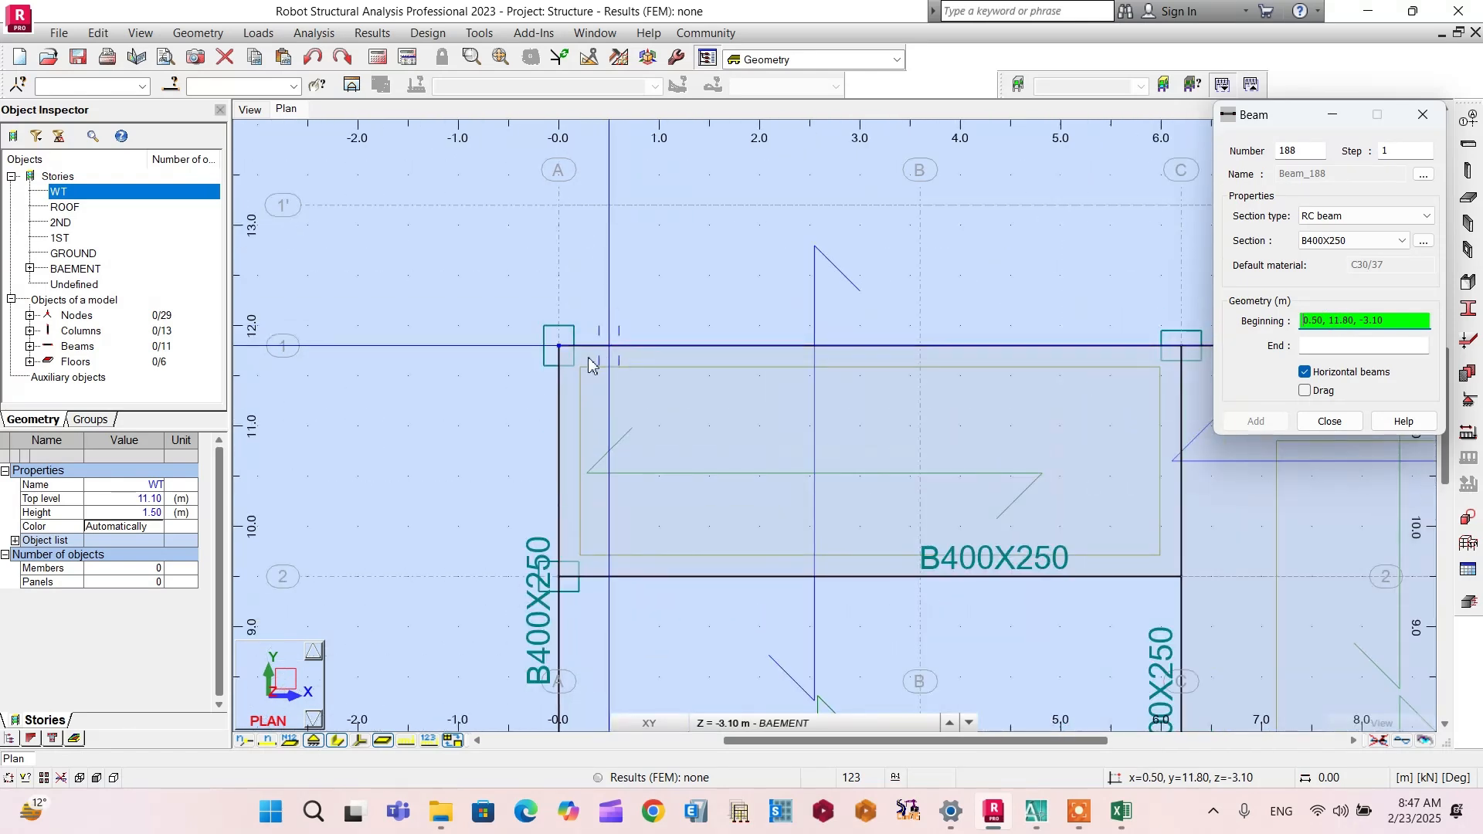
pyautogui.click(560, 347)
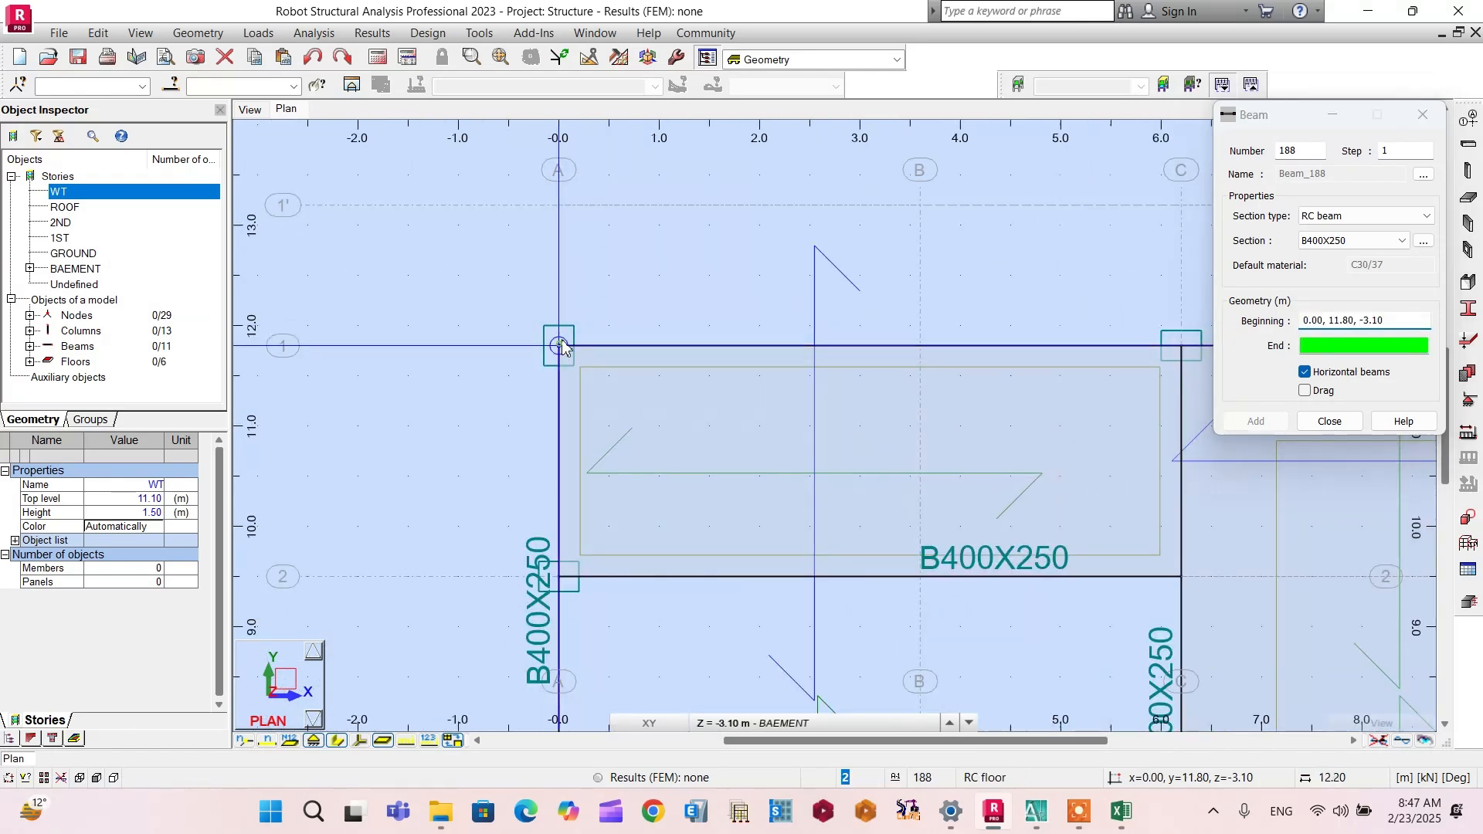
pyautogui.click(558, 205)
pyautogui.scroll(-3, 558, 204)
pyautogui.press('Escape')
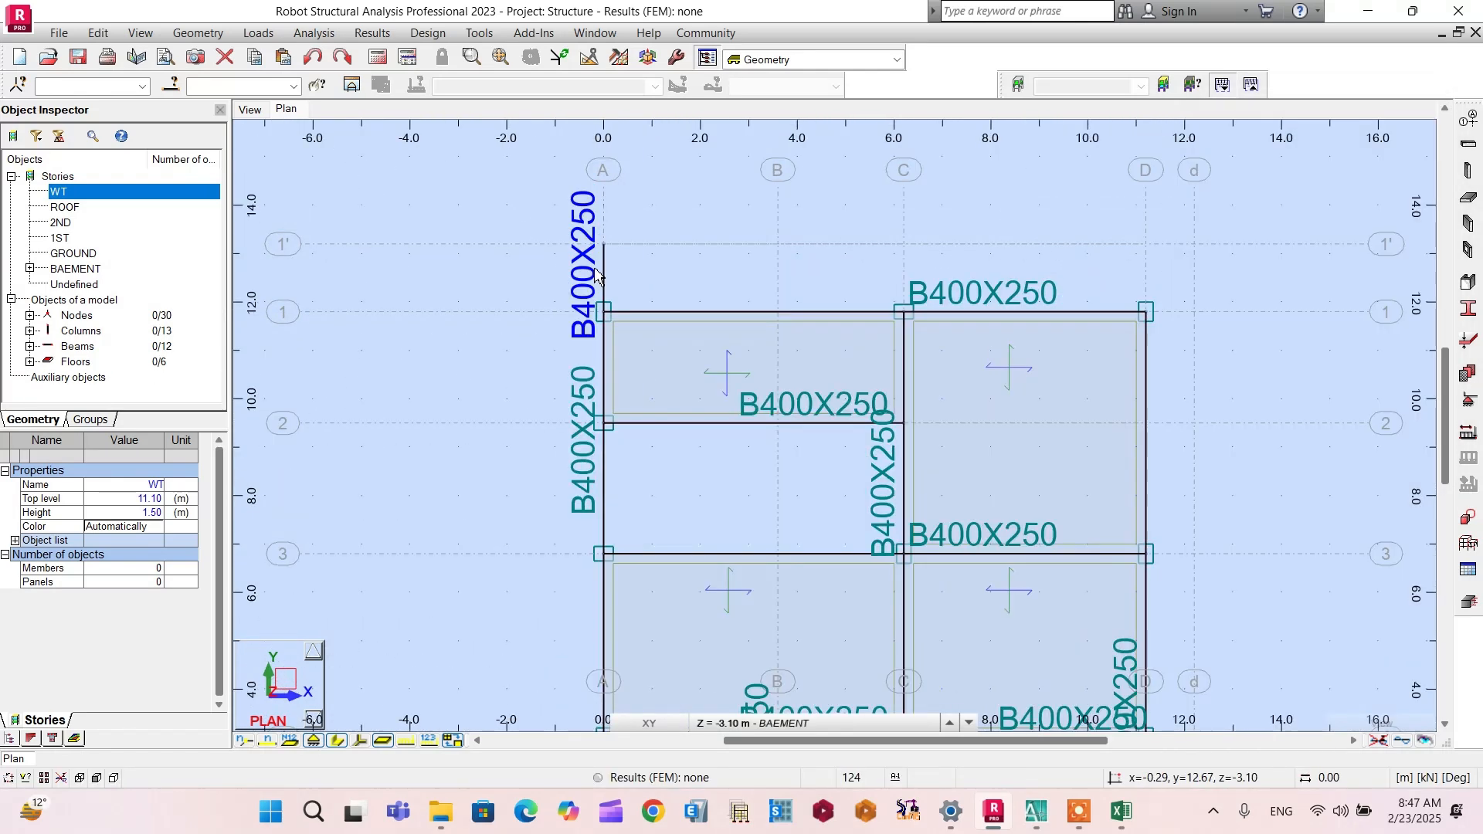
# Step: Switch to AutoCAD and dimension the horizontal offset from axis A to the outer corner of the kitchen wall projection on the ground floor plan
pyautogui.click(1036, 810)
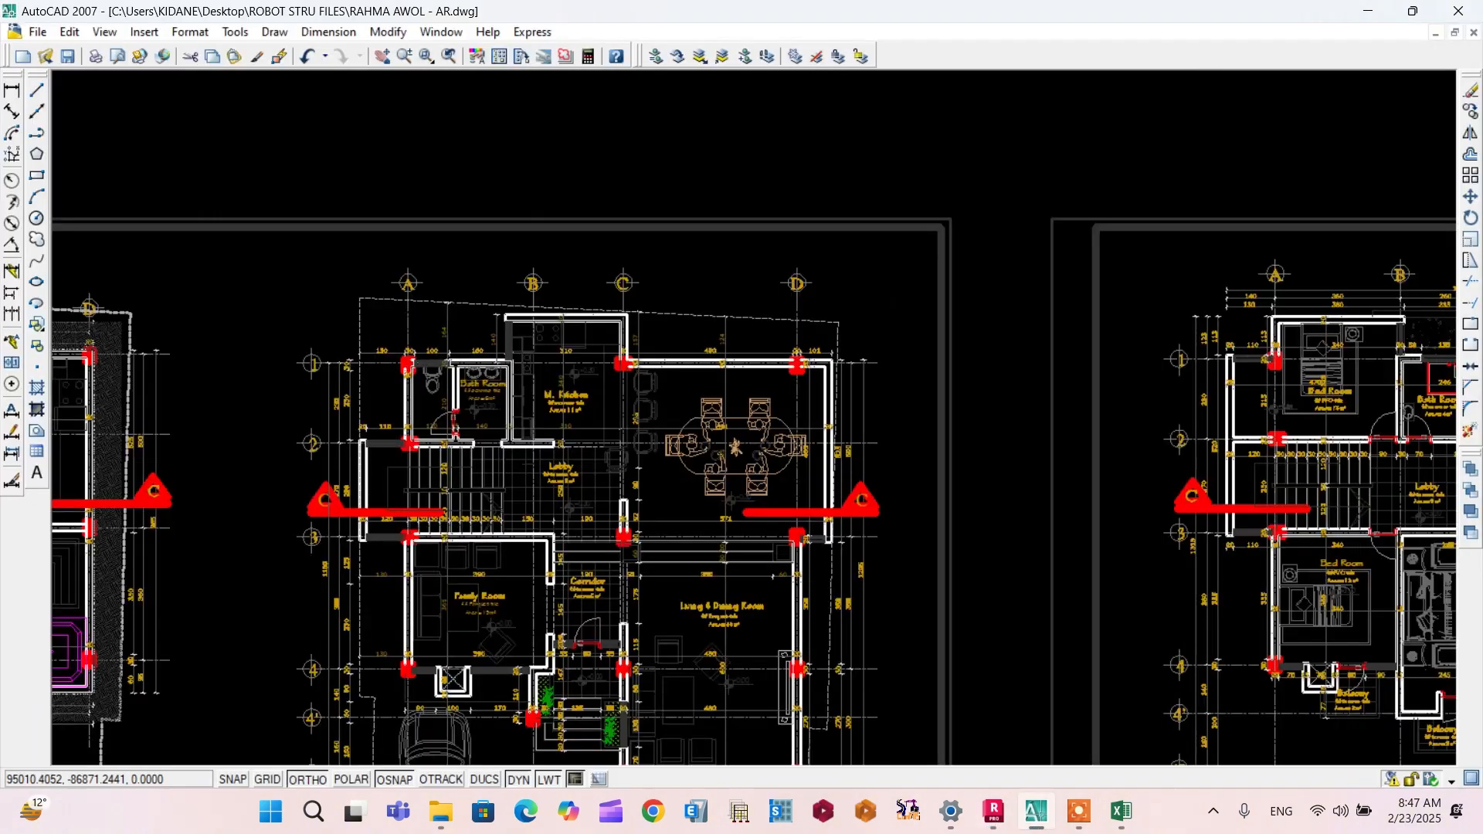
pyautogui.scroll(3, 575, 371)
pyautogui.click(732, 295)
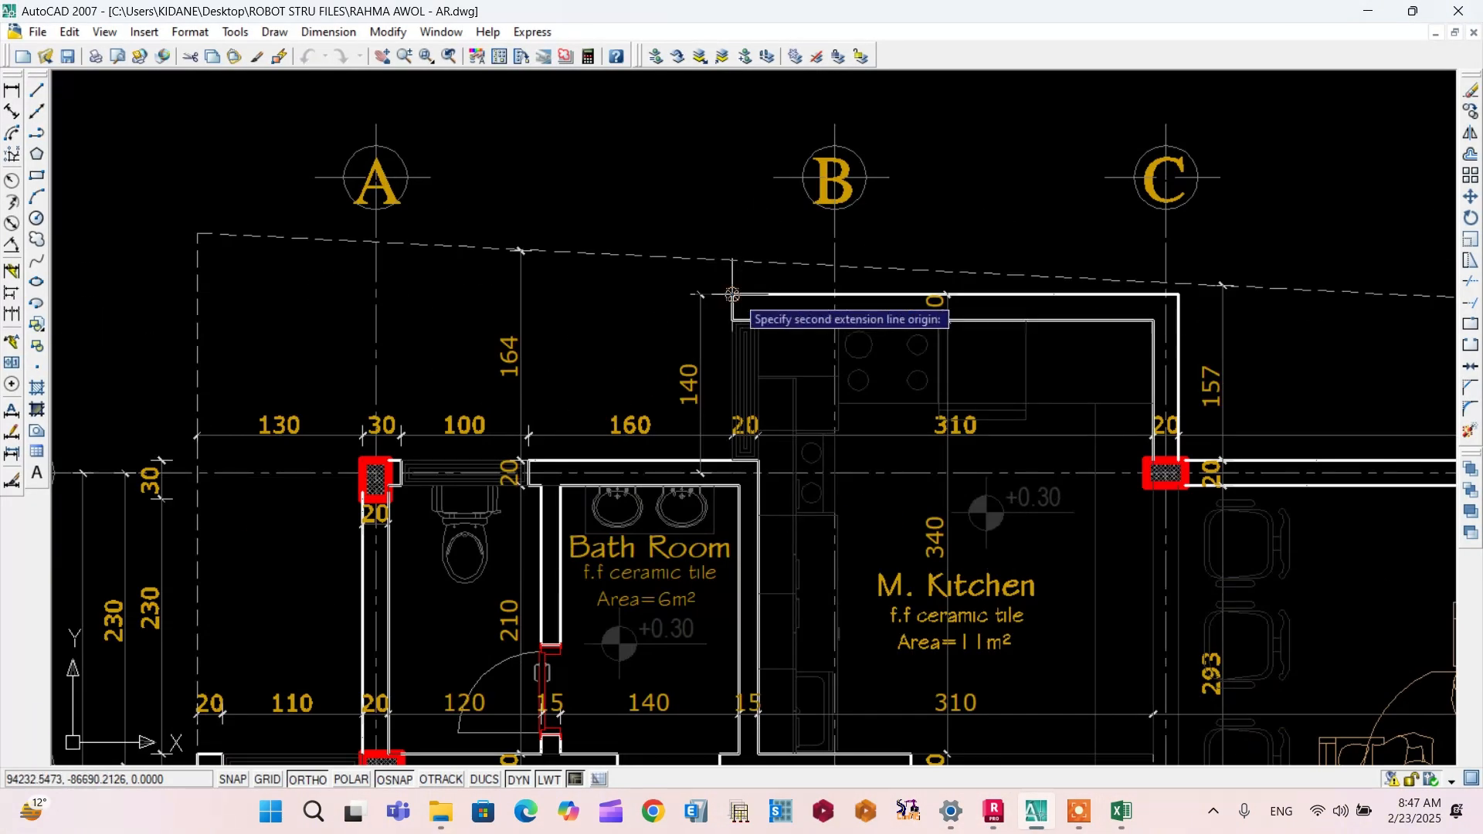
pyautogui.click(373, 294)
pyautogui.click(390, 313)
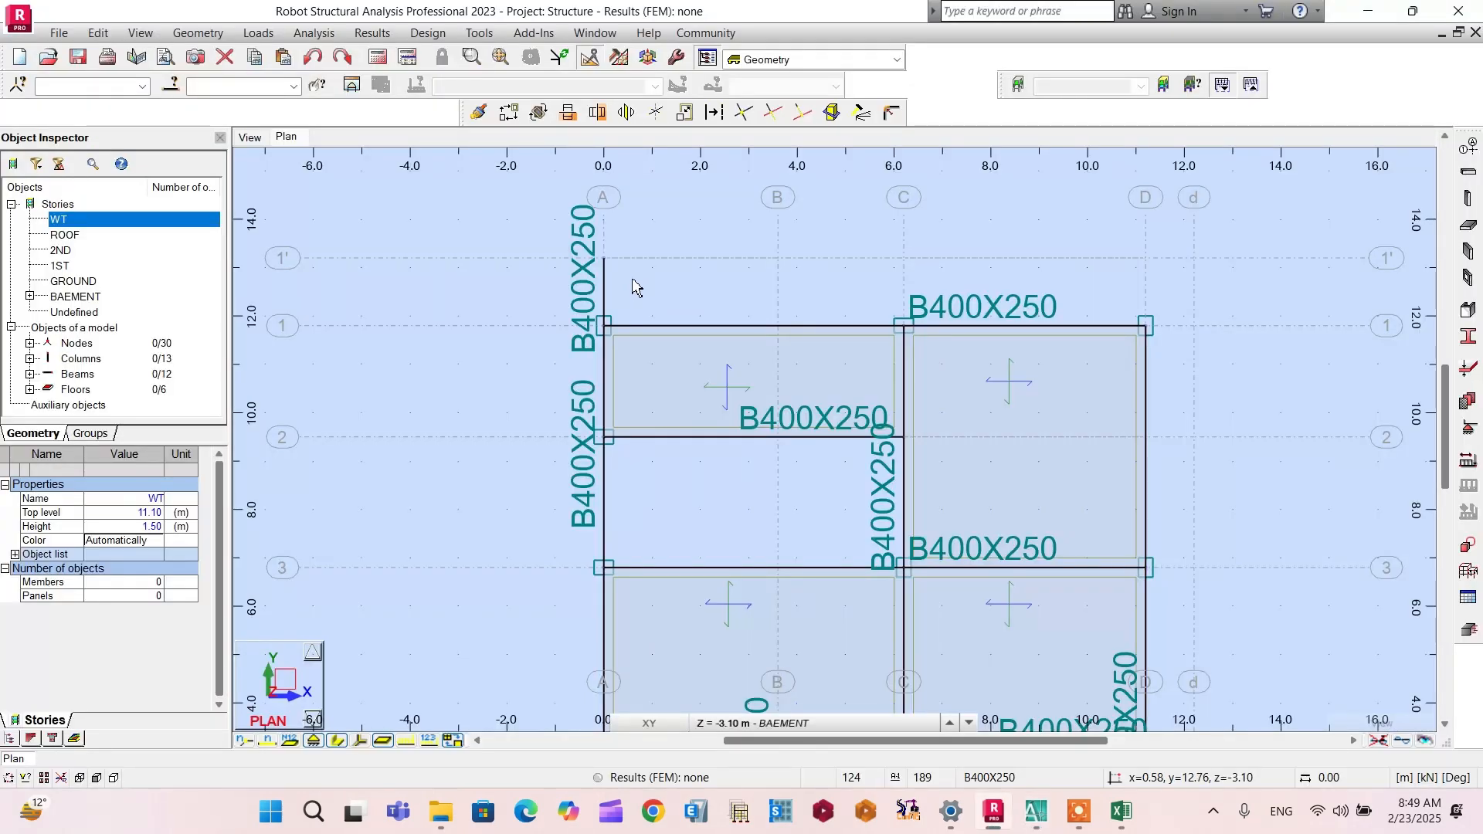
# Step: Back in Robot Structural Analysis, copy the axis A beam between axes 1 and 1' by 2.8 m in X, rechecking the offset in AutoCAD
pyautogui.moveTo(631, 279); pyautogui.dragTo(535, 279)
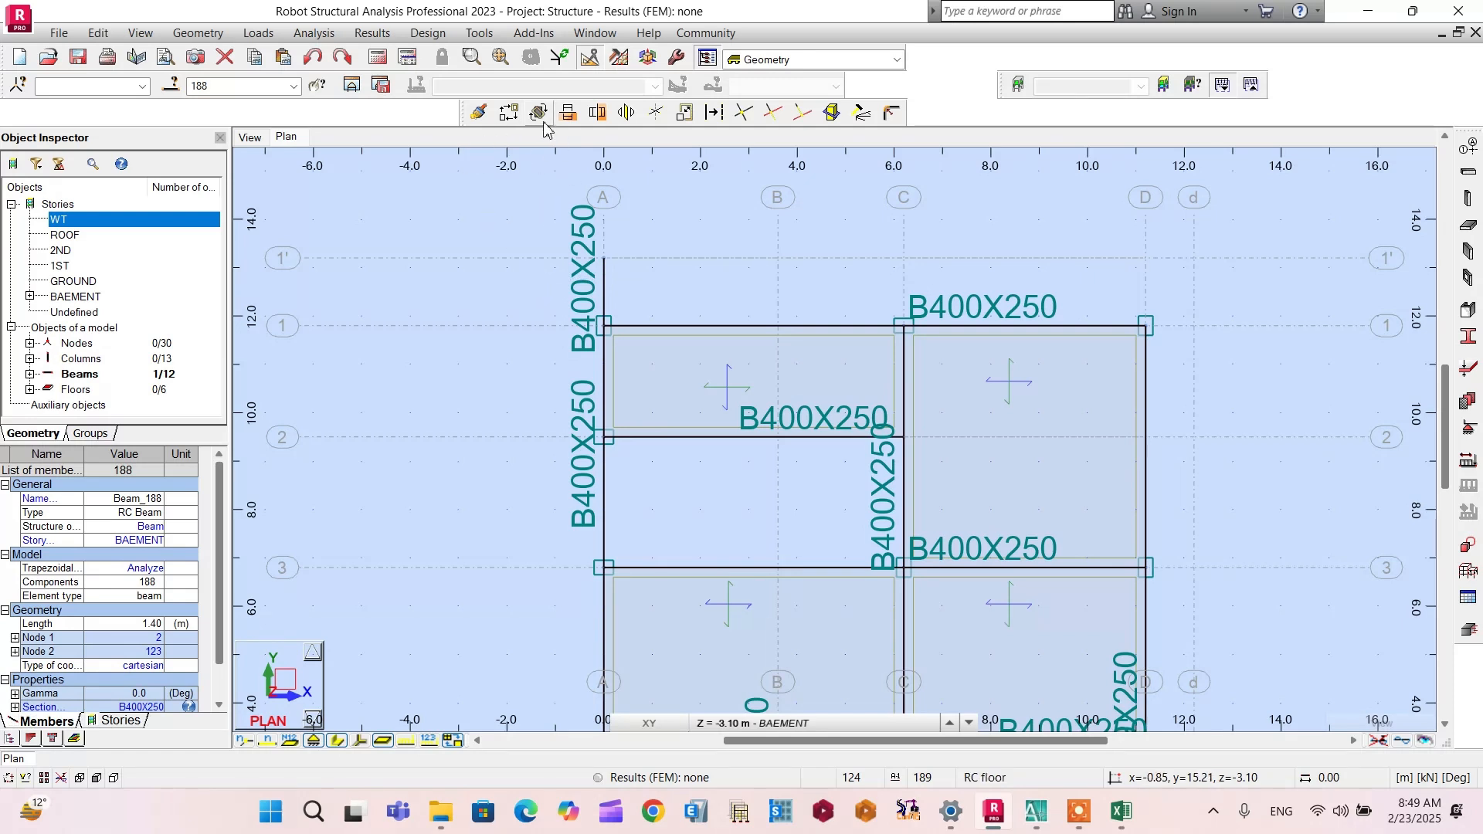
pyautogui.click(588, 59)
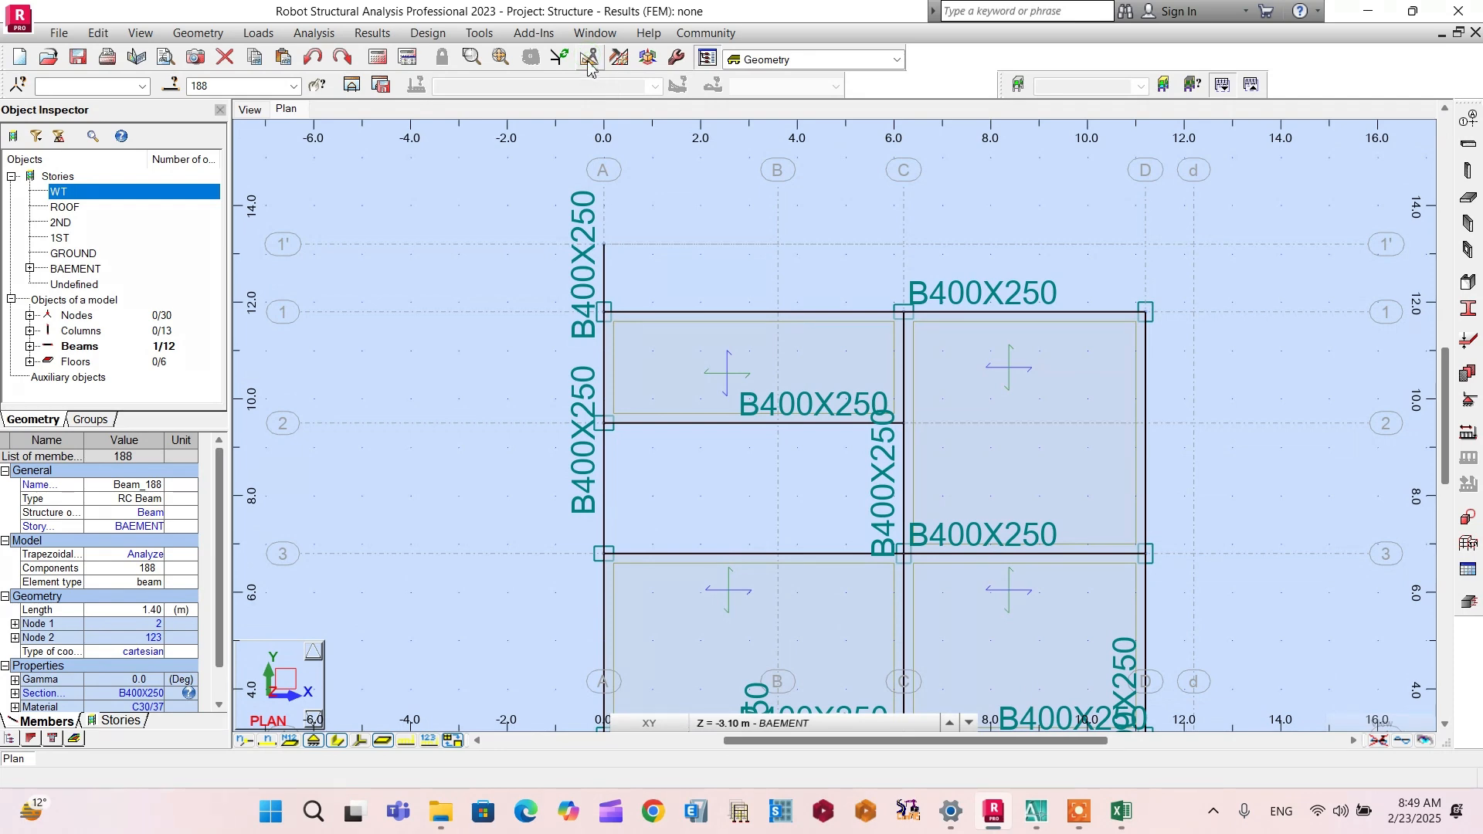
pyautogui.click(588, 60)
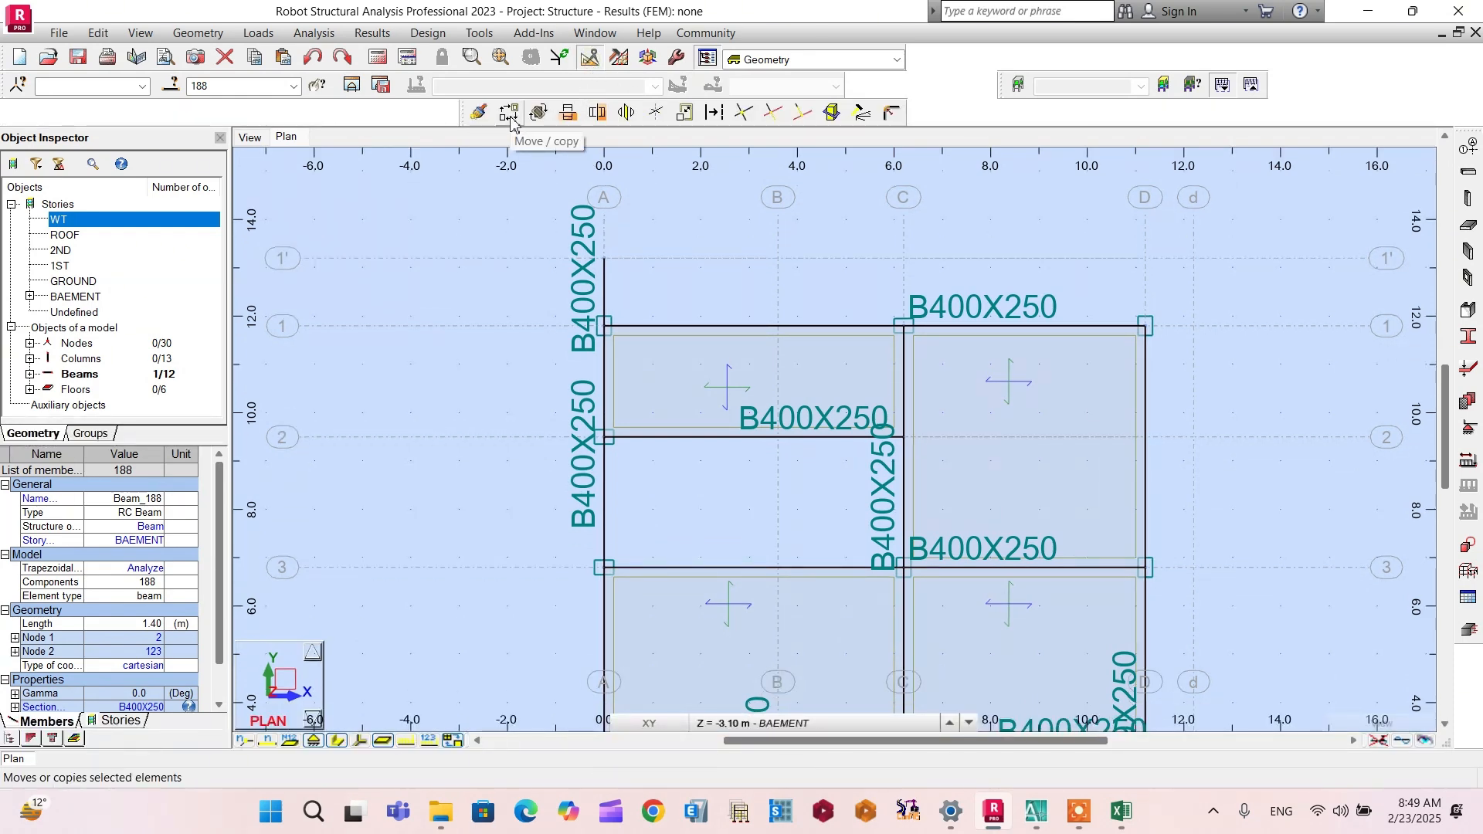
pyautogui.click(94, 33)
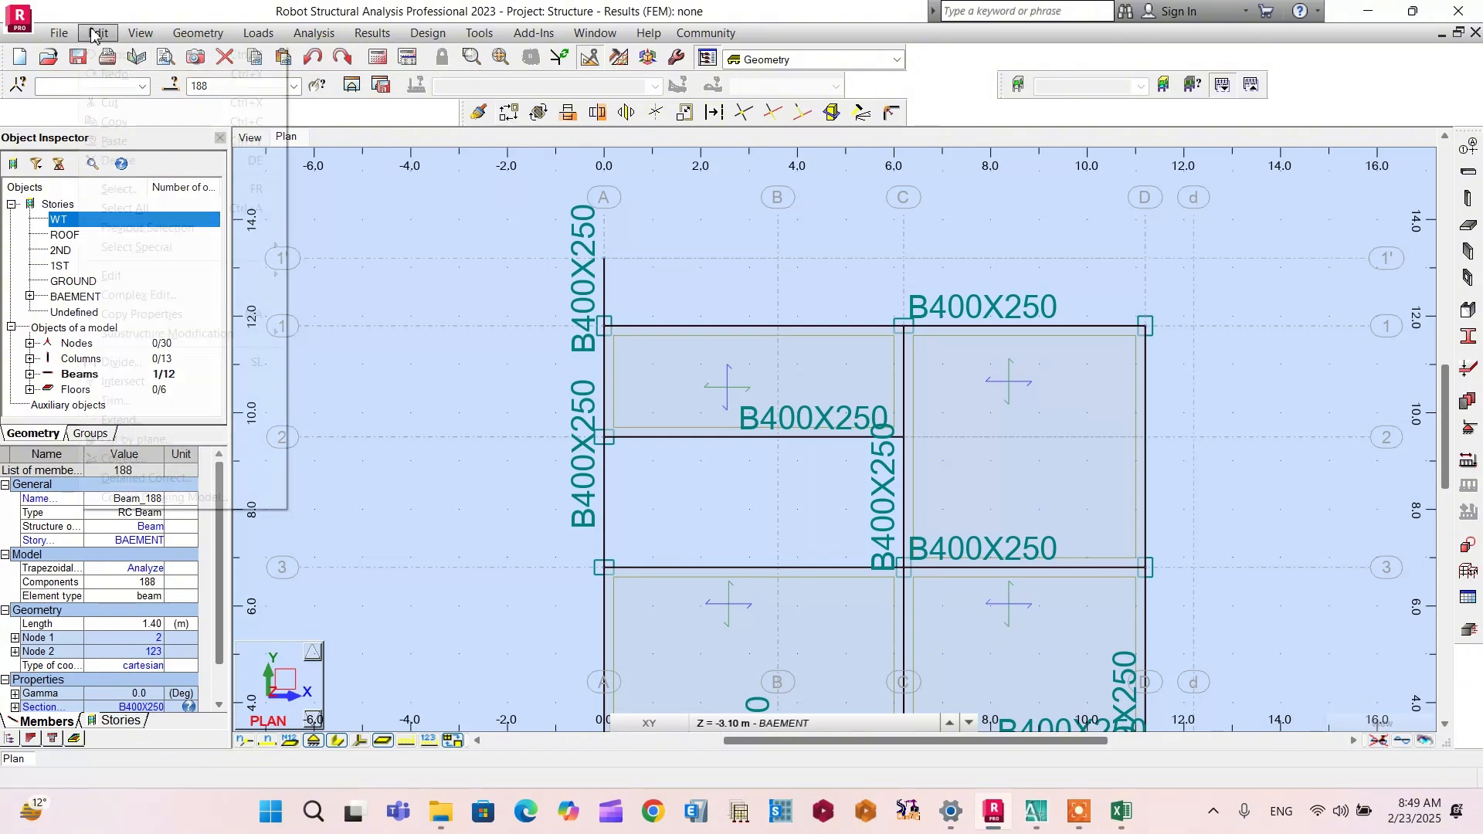
pyautogui.moveTo(120, 278)
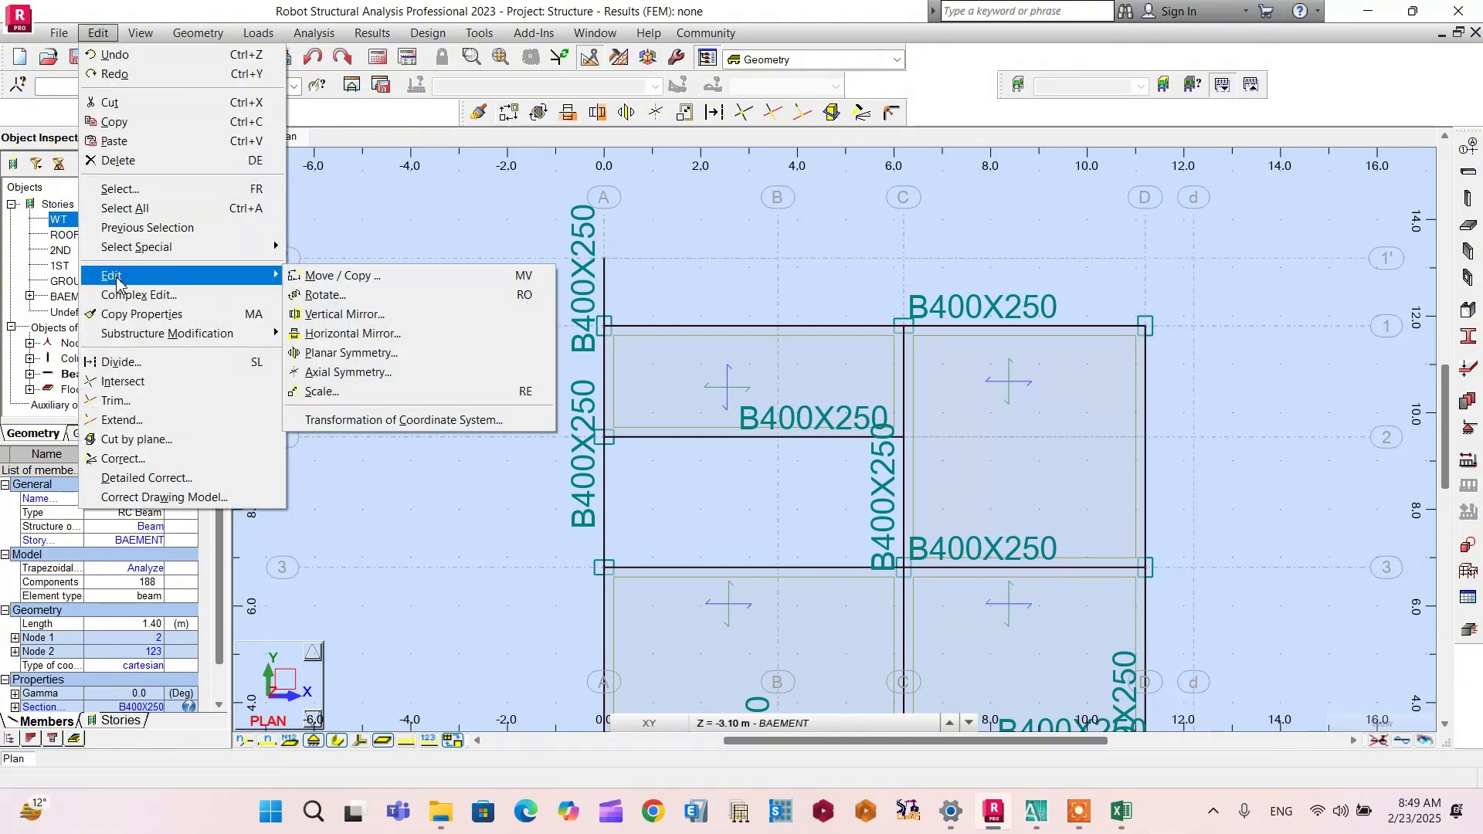
pyautogui.click(537, 114)
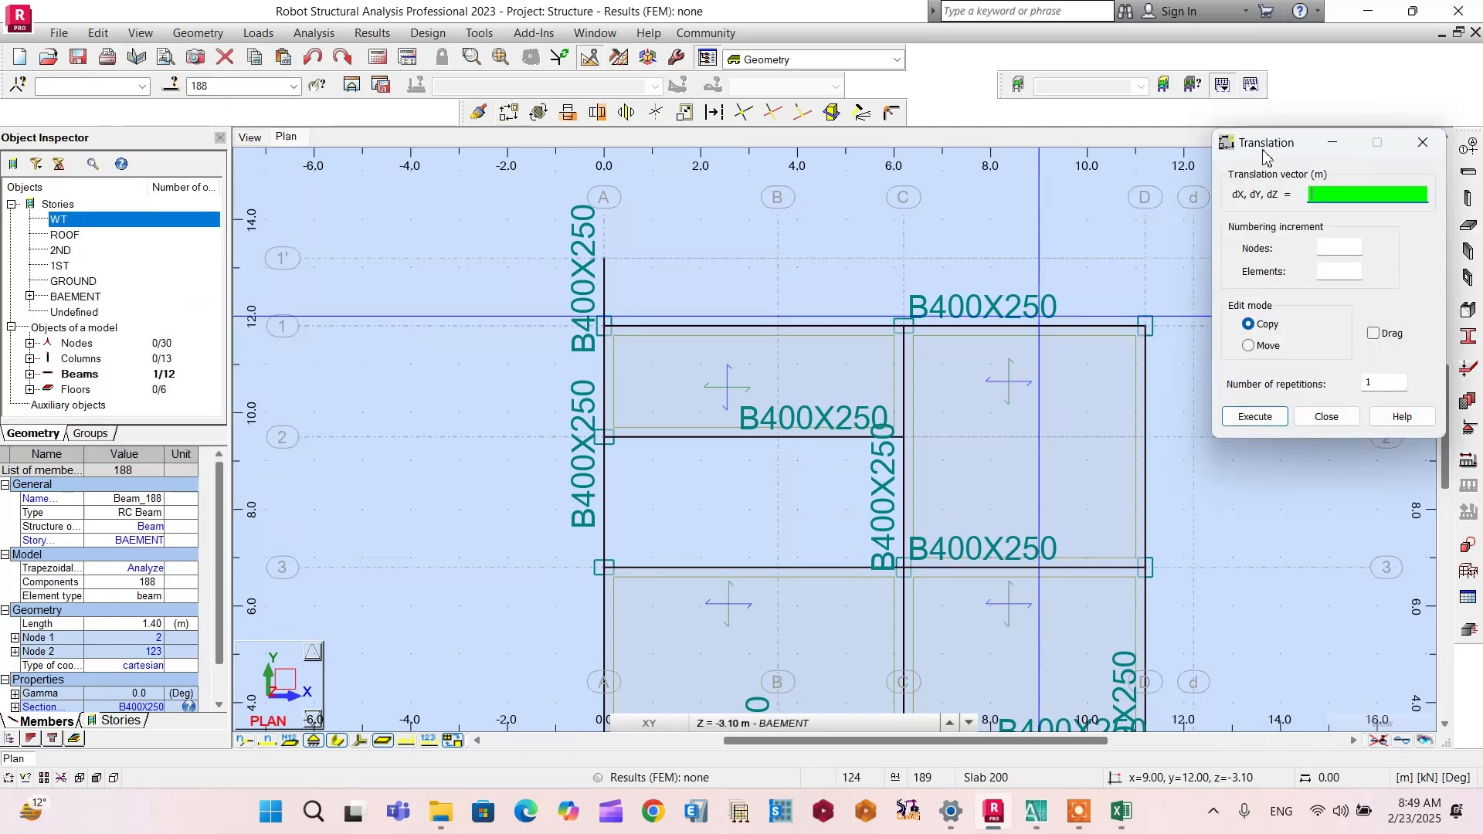
pyautogui.moveTo(1264, 155); pyautogui.dragTo(1116, 118)
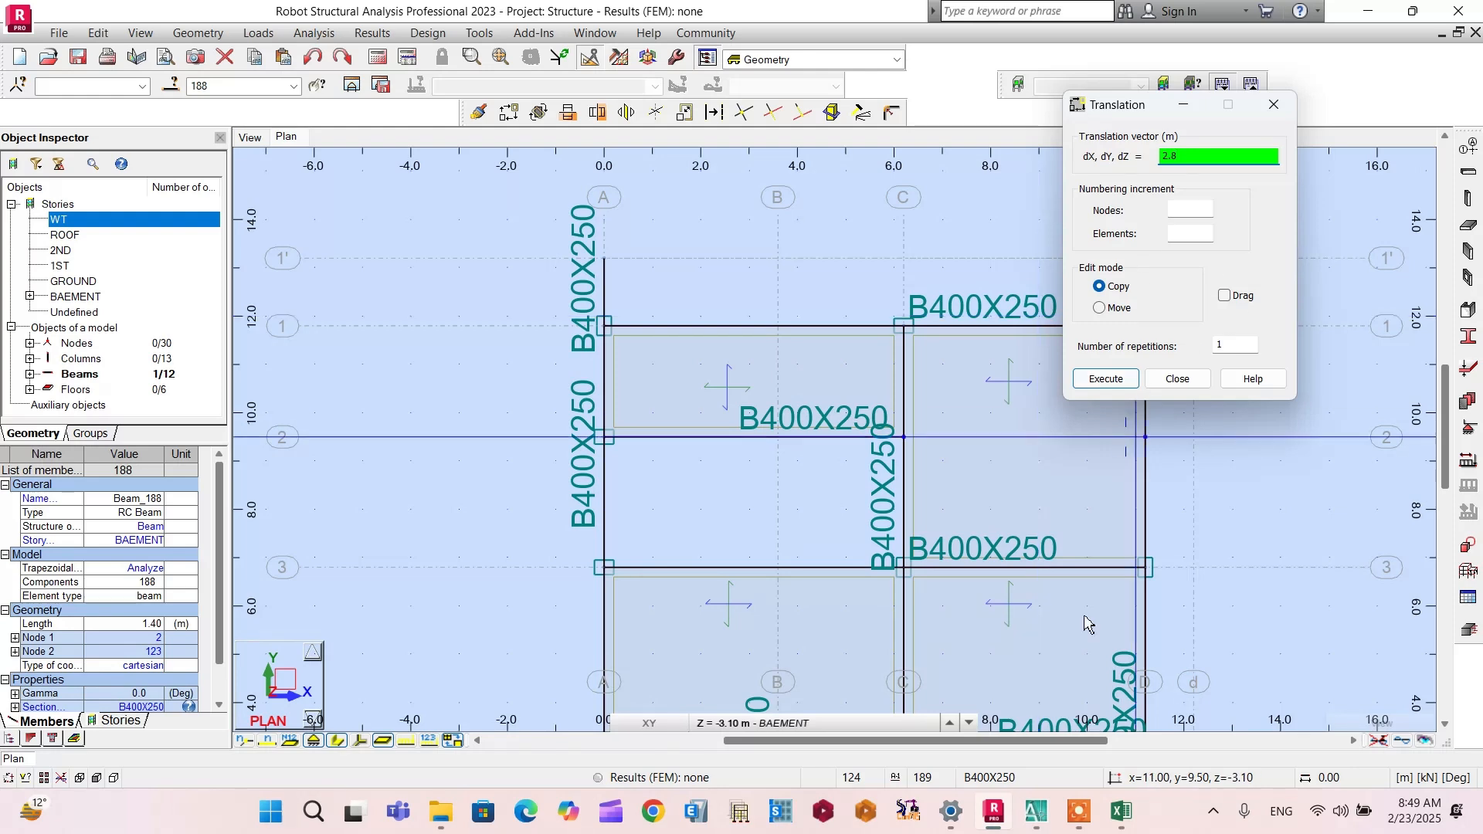
pyautogui.click(1041, 820)
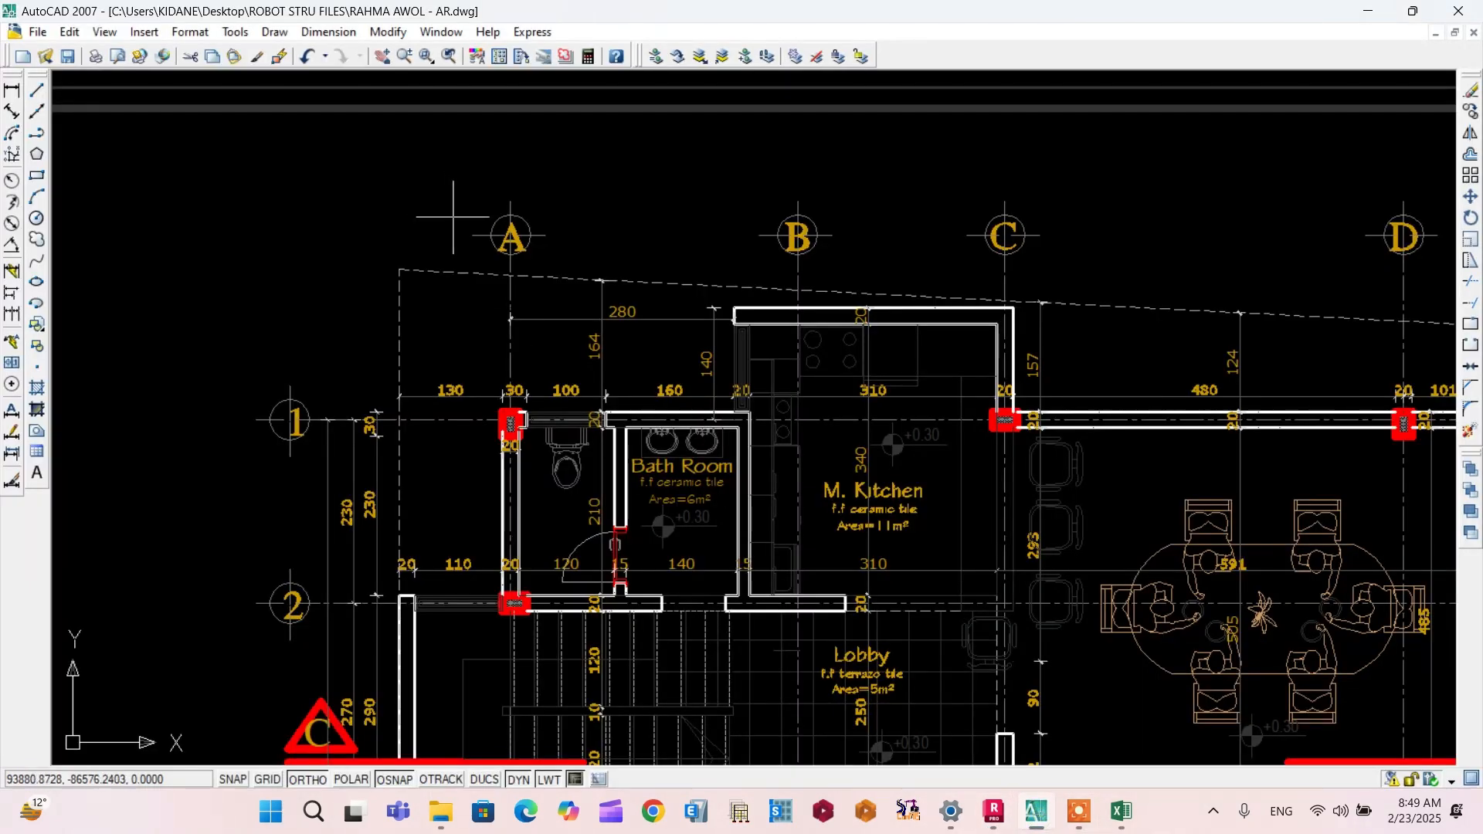
pyautogui.scroll(3, 632, 328)
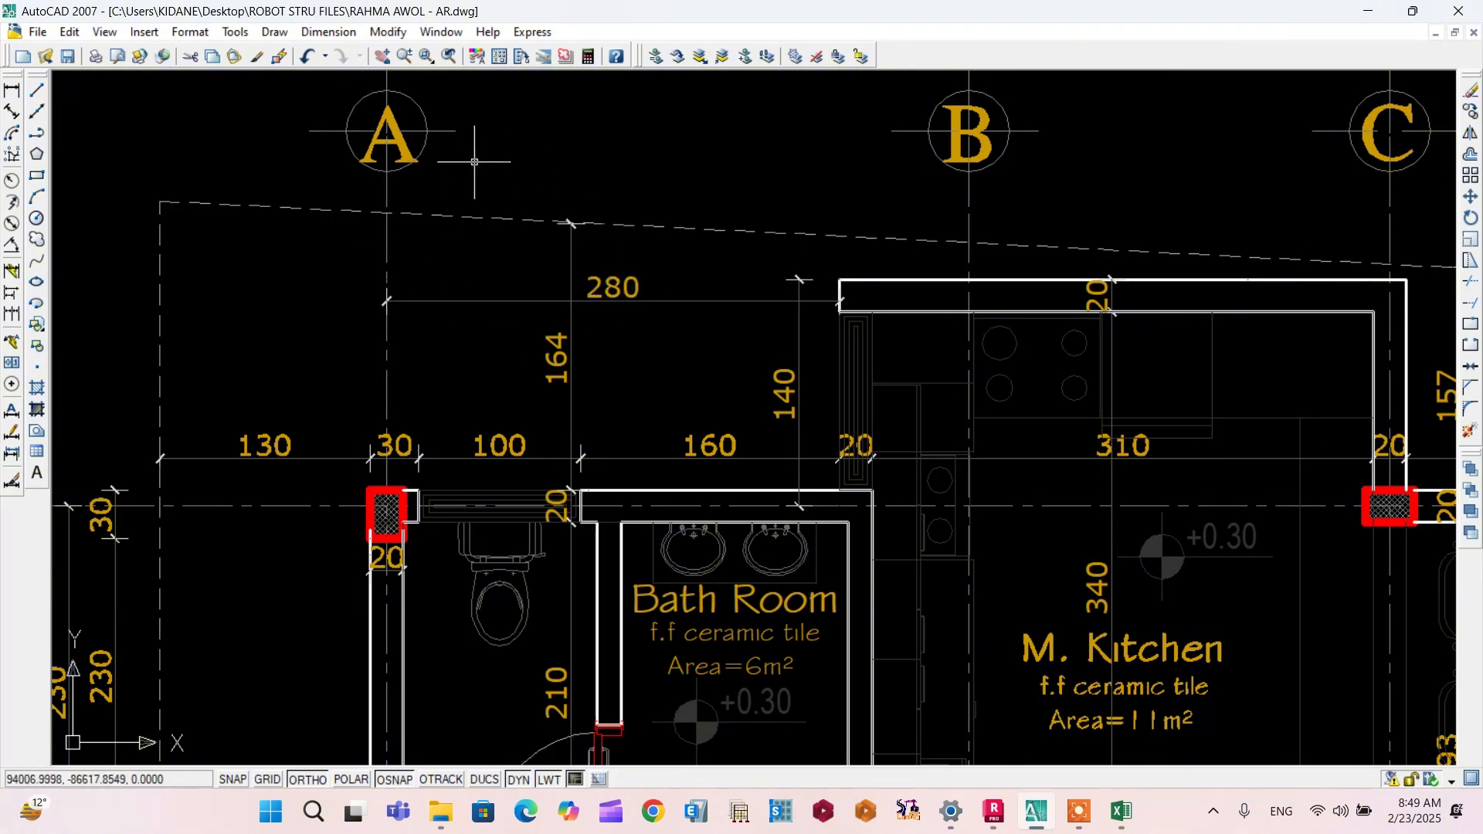
pyautogui.click(994, 812)
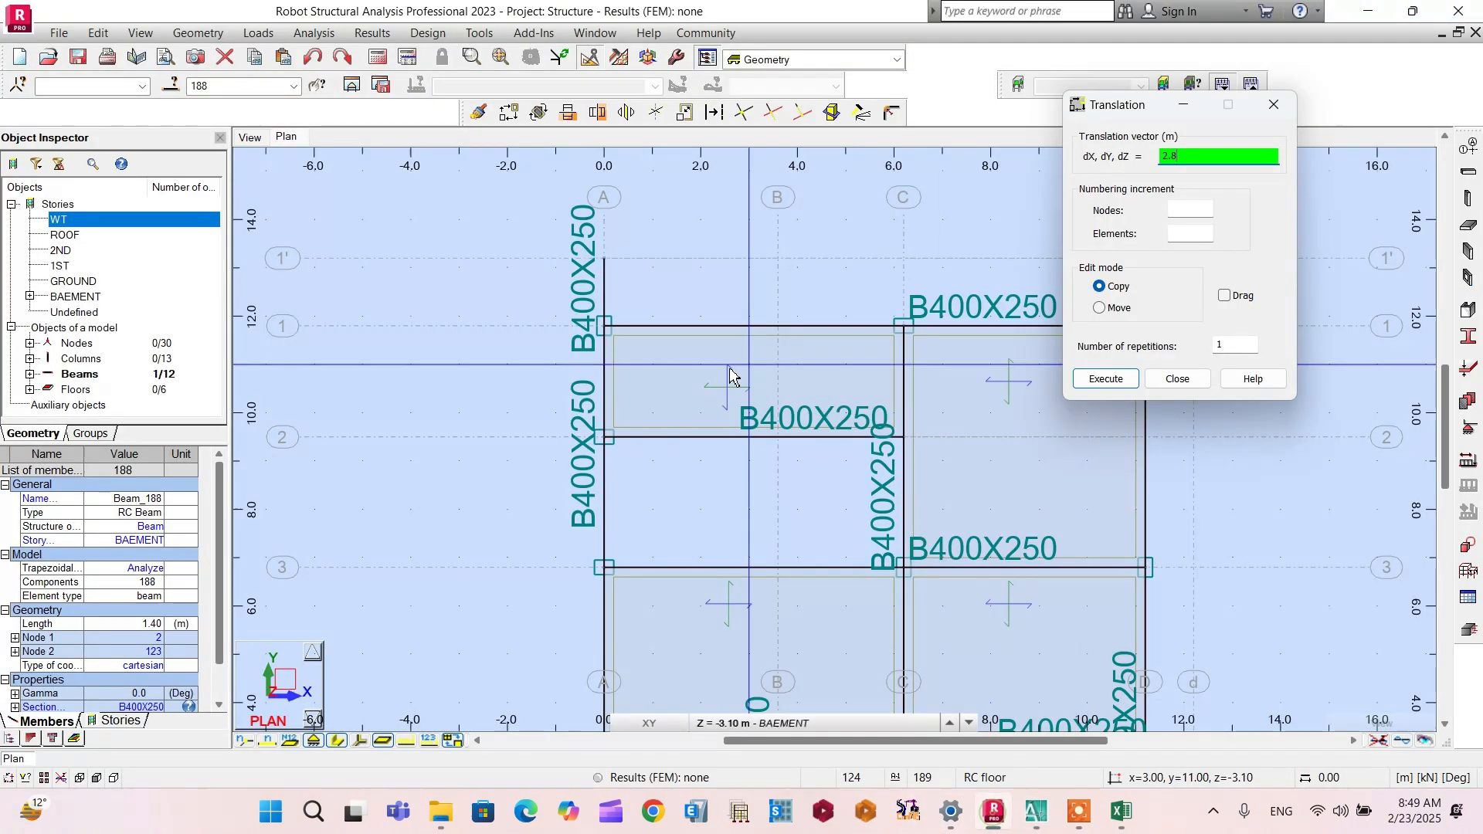
pyautogui.click(1107, 380)
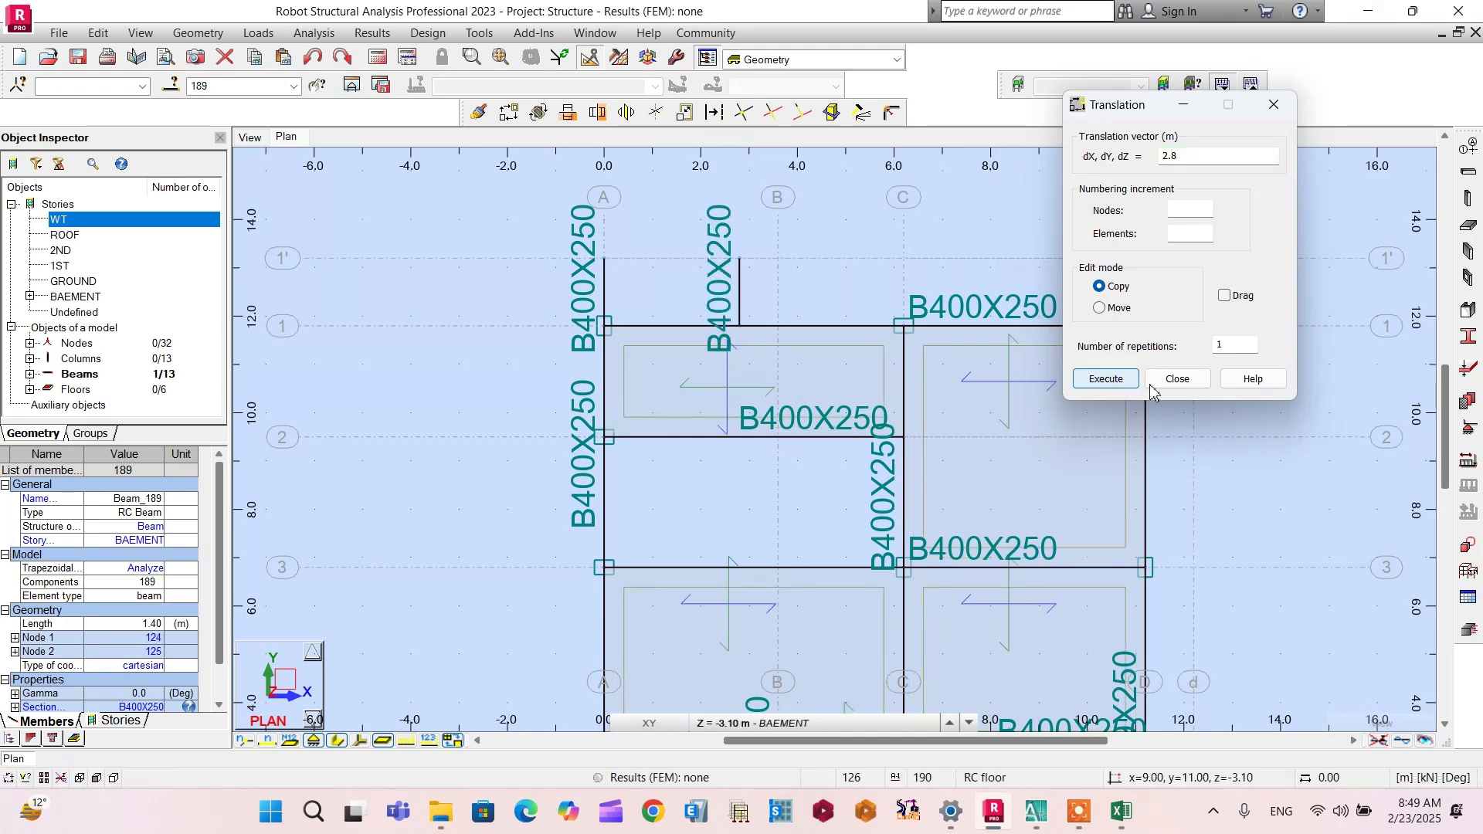
pyautogui.click(1176, 378)
# Step: Delete the original B400X250 beam on axis A between axes 1 and 1'
pyautogui.scroll(1, 669, 284)
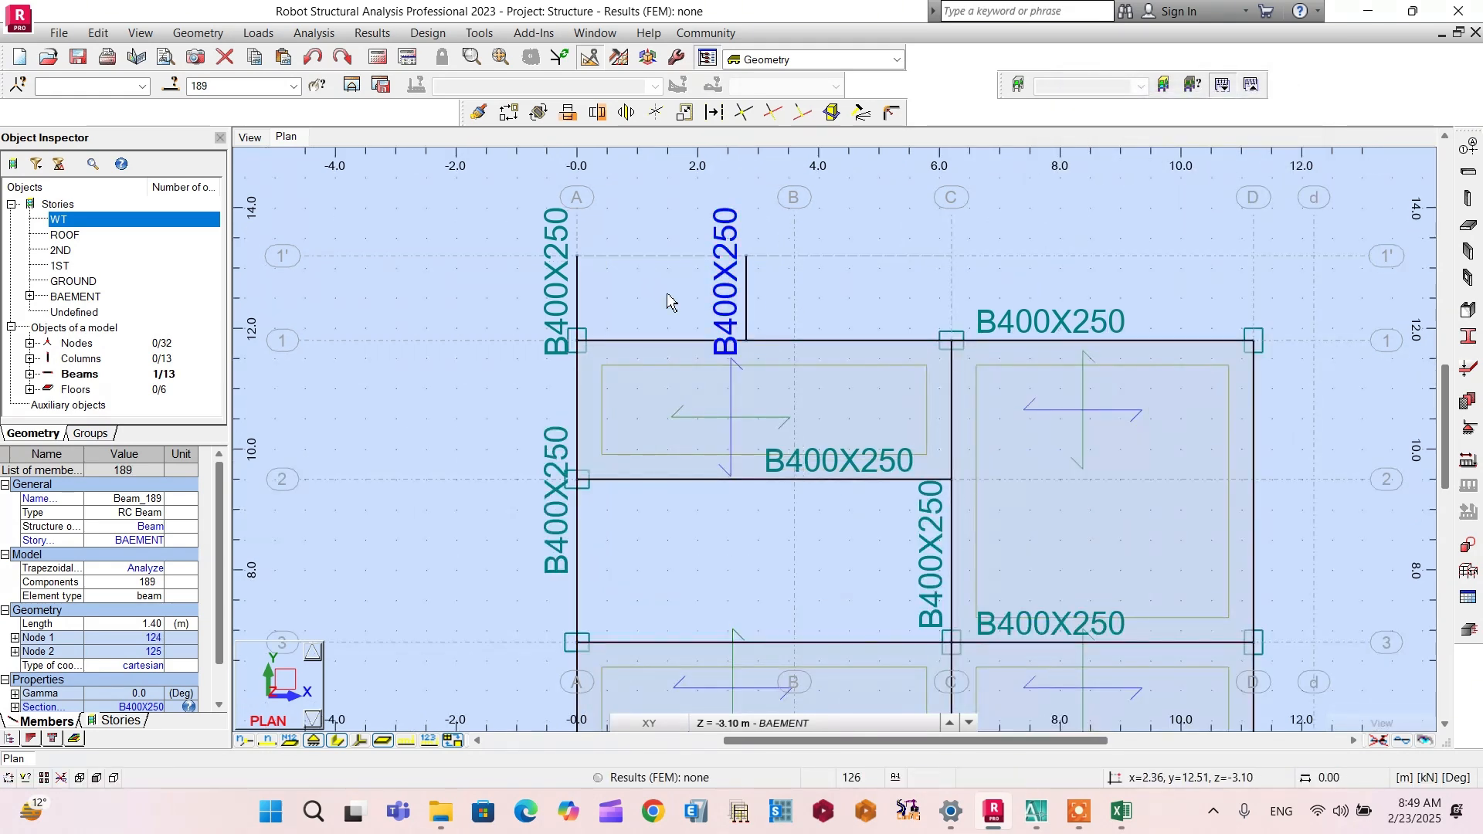
pyautogui.click(226, 61)
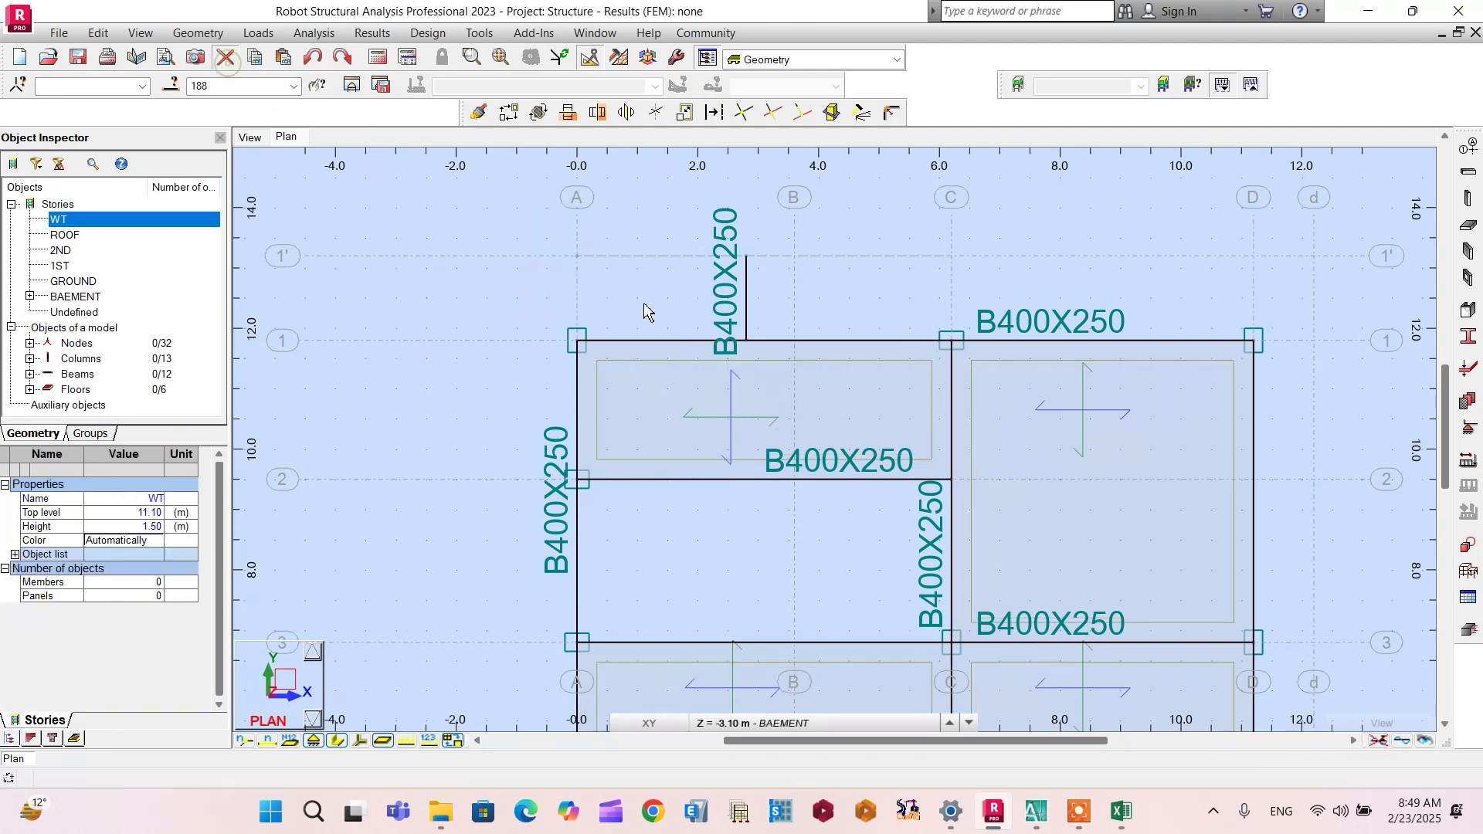
# Step: Add a rectangular Slab160 shell floor between axes 1' and 1, from the copied beam to axis C, and end the floor command
pyautogui.click(1469, 226)
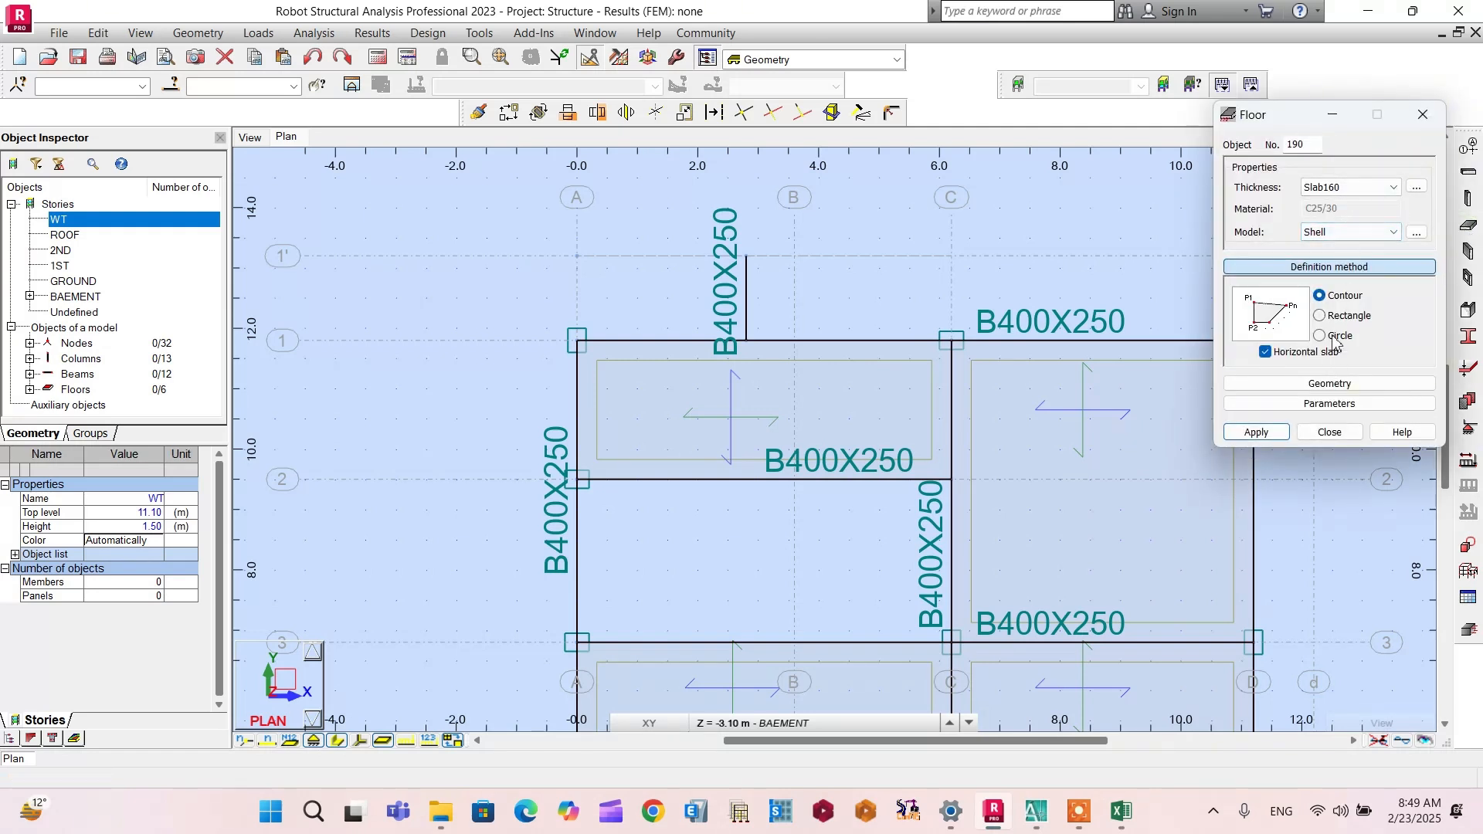
pyautogui.click(1337, 315)
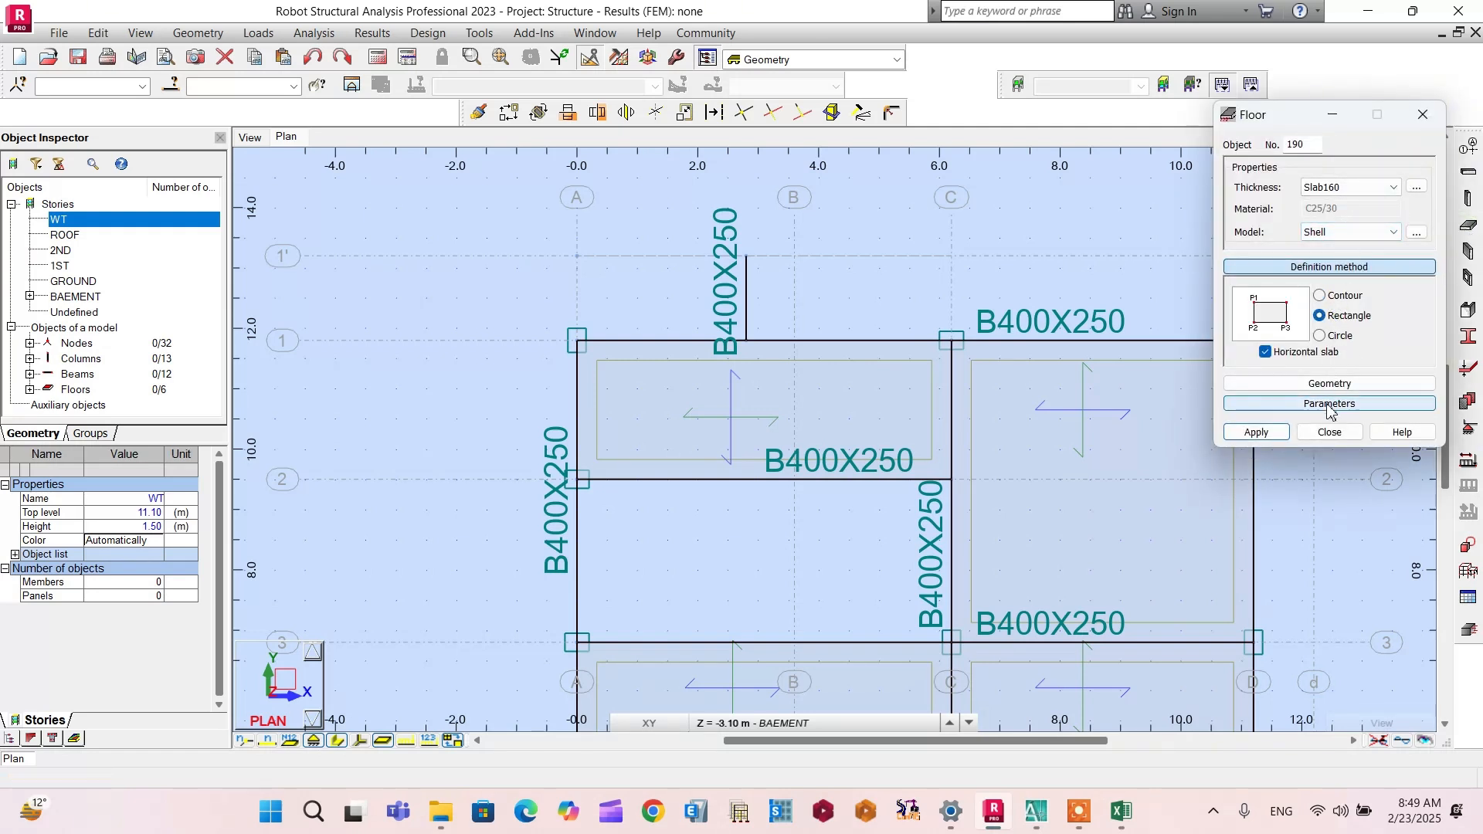
pyautogui.click(1252, 432)
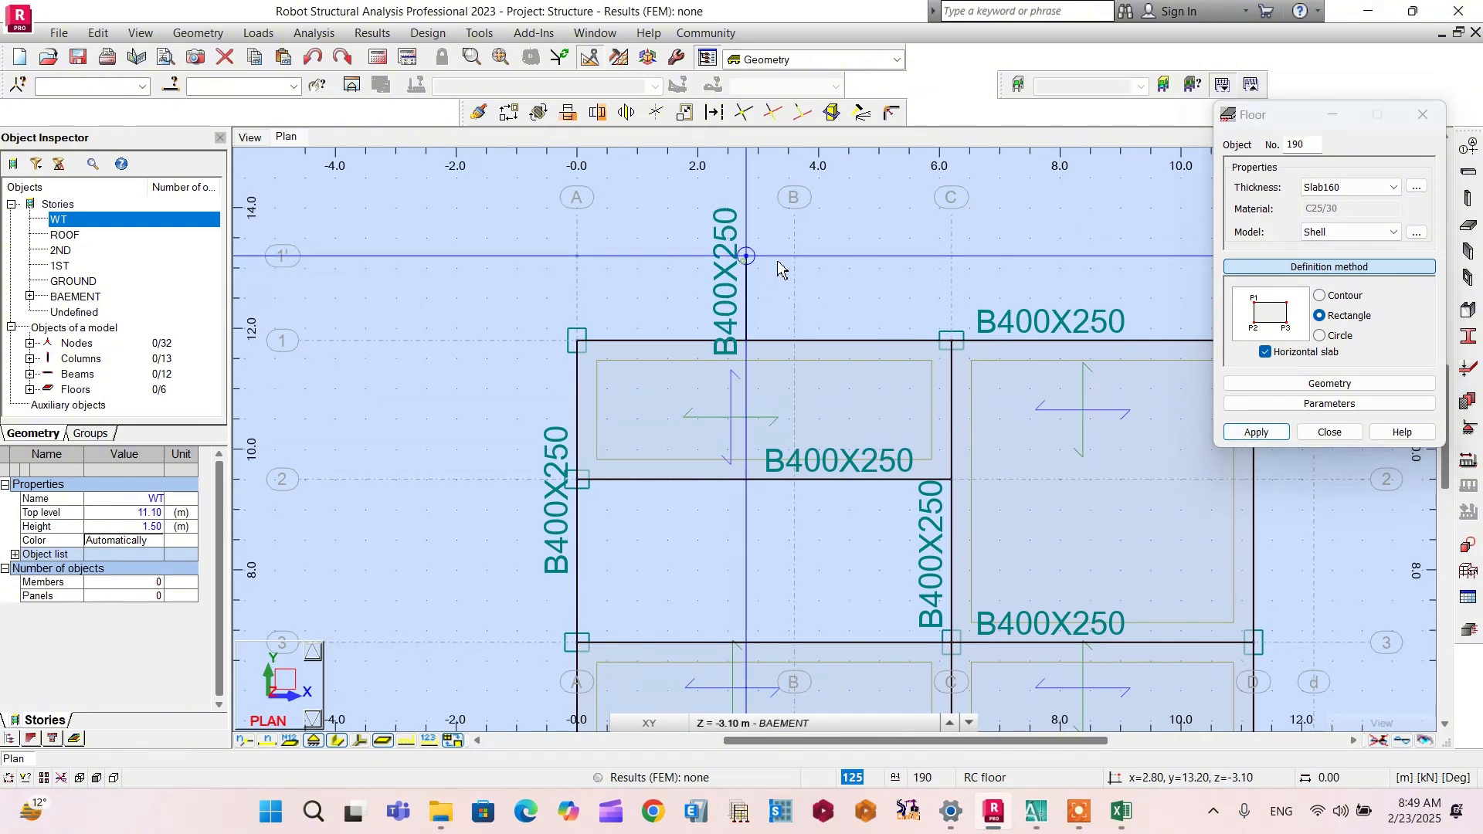
pyautogui.click(952, 257)
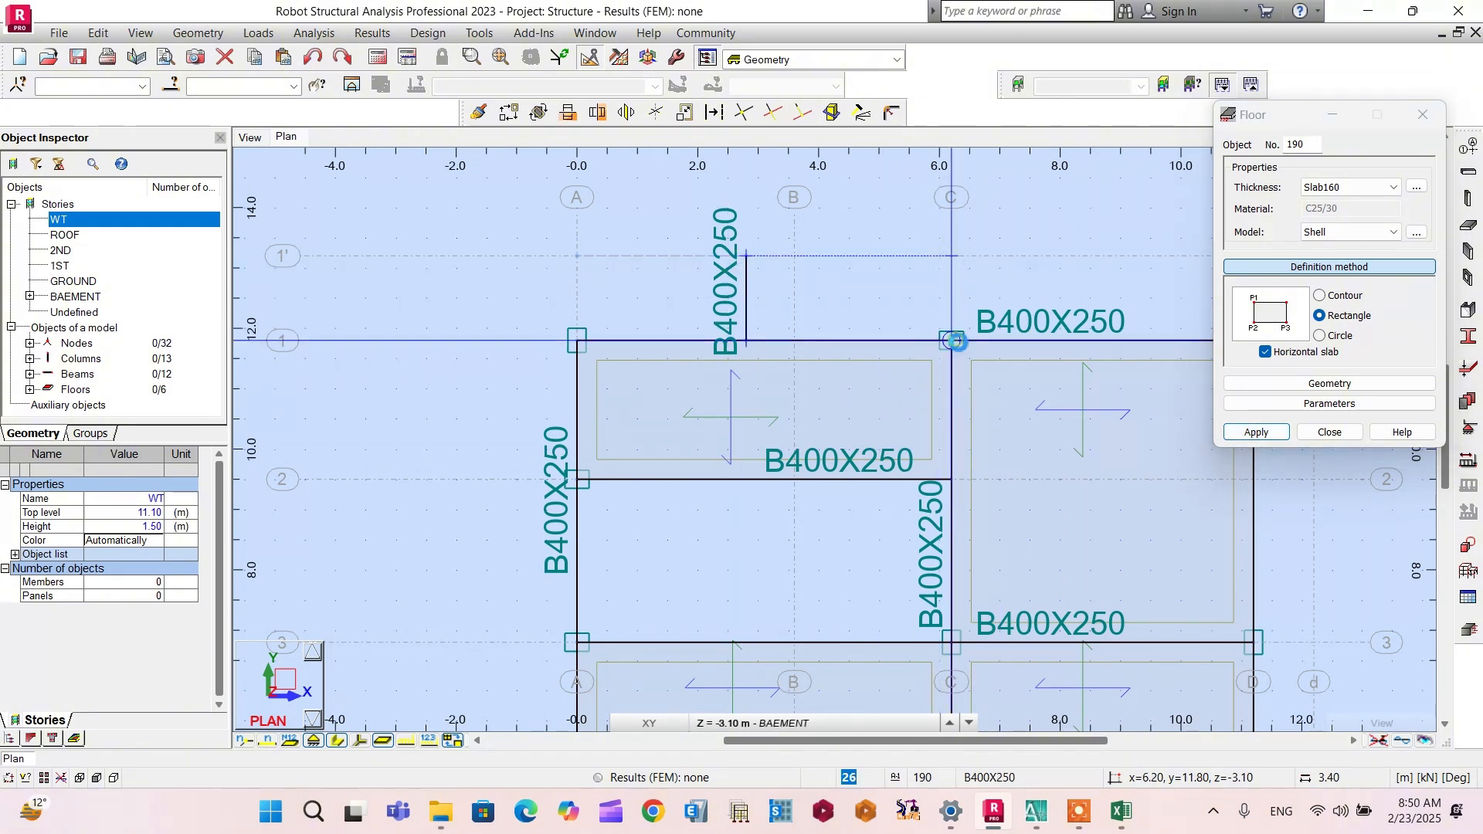
pyautogui.click(956, 340)
pyautogui.scroll(-3, 707, 301)
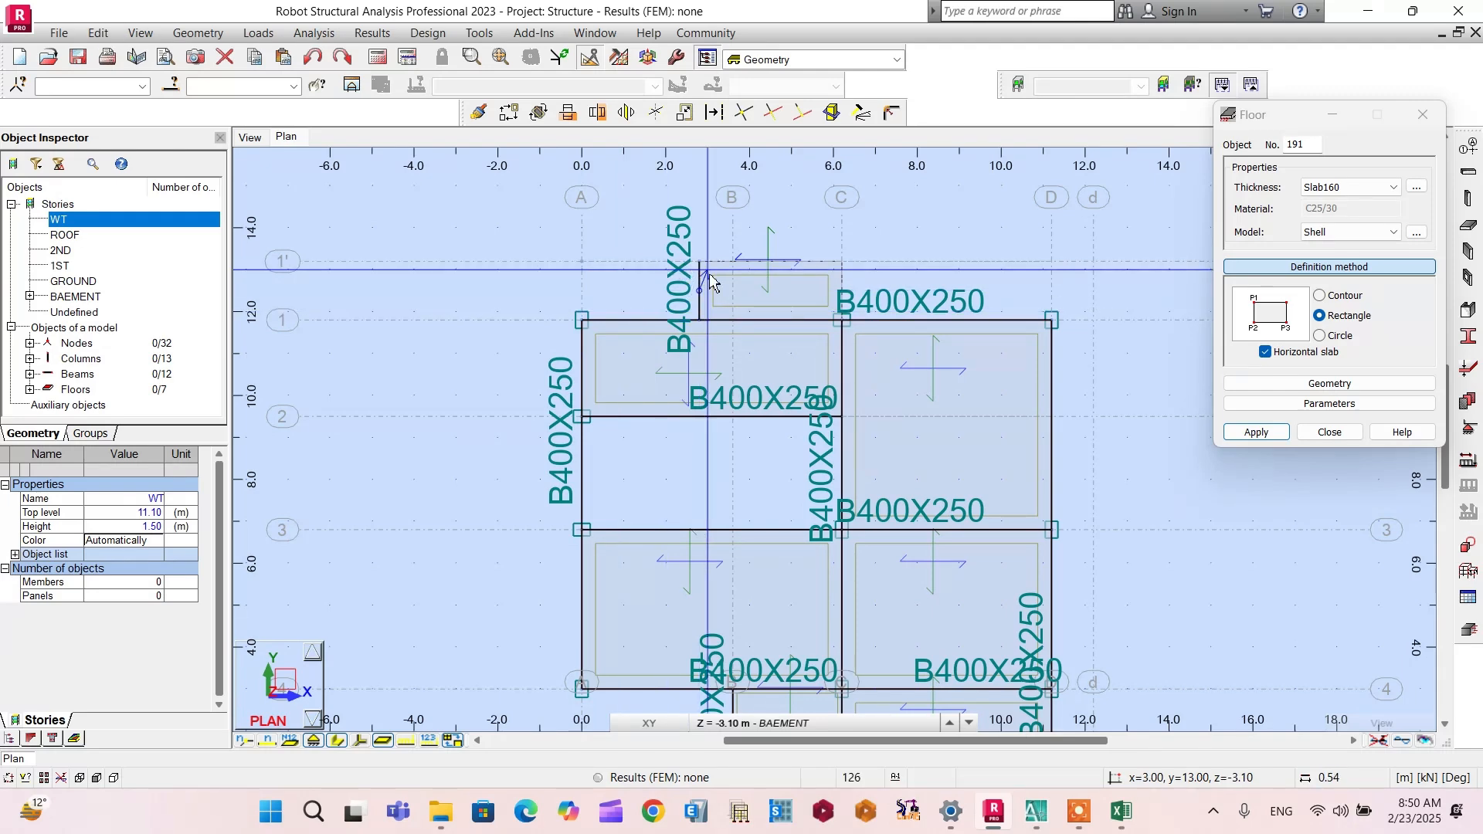
pyautogui.scroll(1, 702, 281)
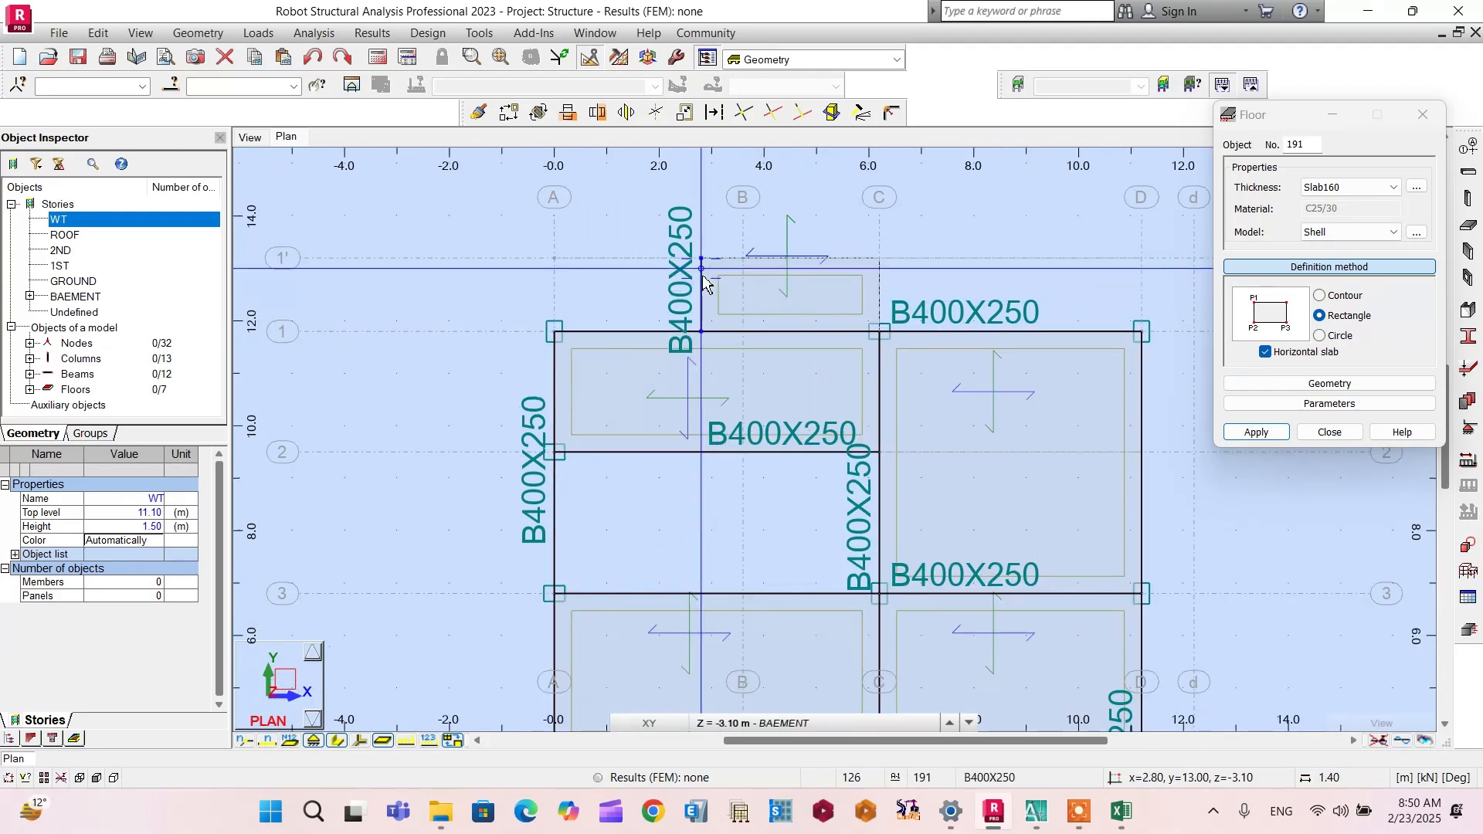
pyautogui.click(1423, 115)
pyautogui.rightClick(1110, 210)
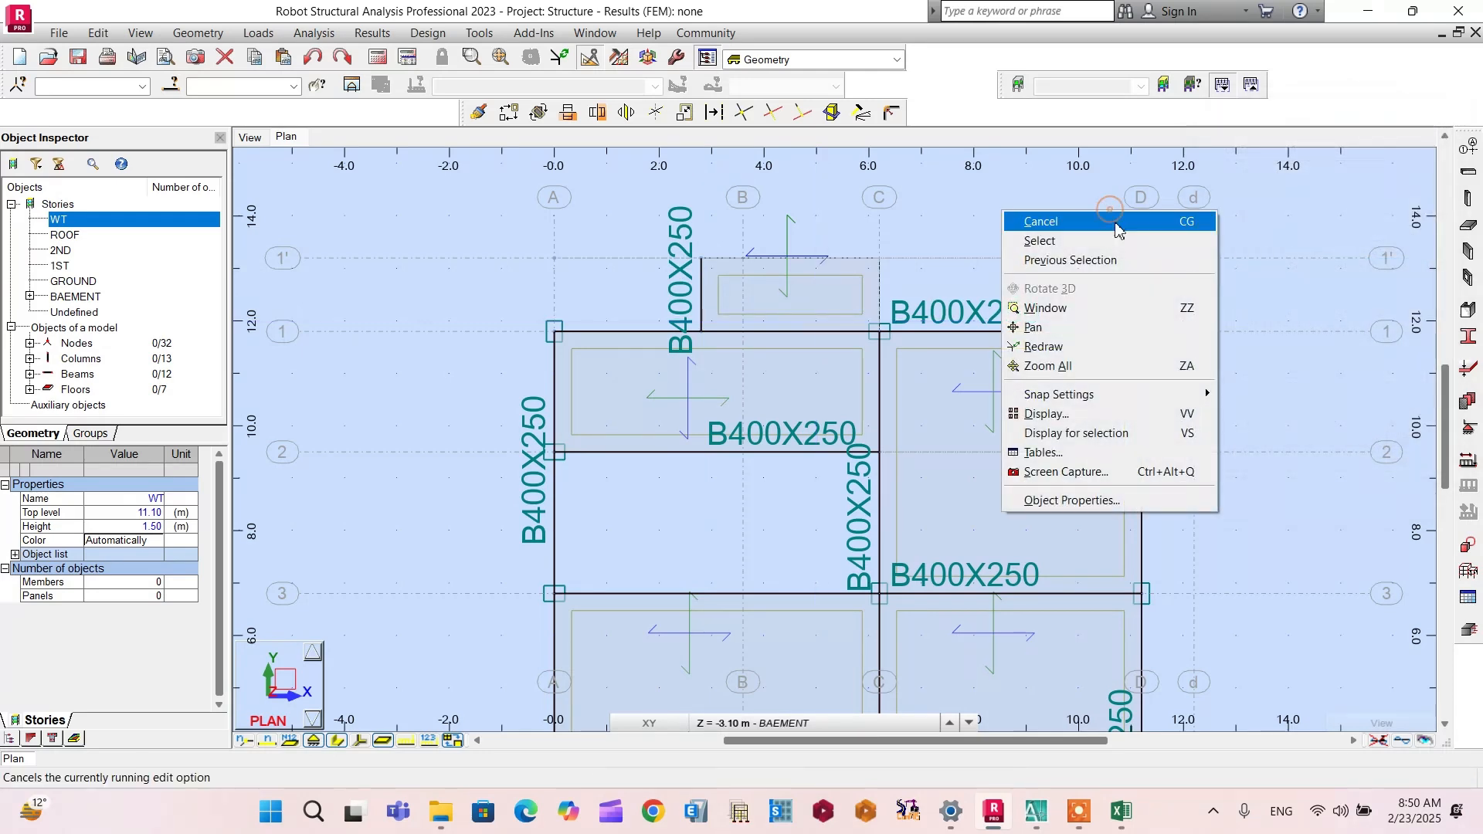
pyautogui.click(1115, 229)
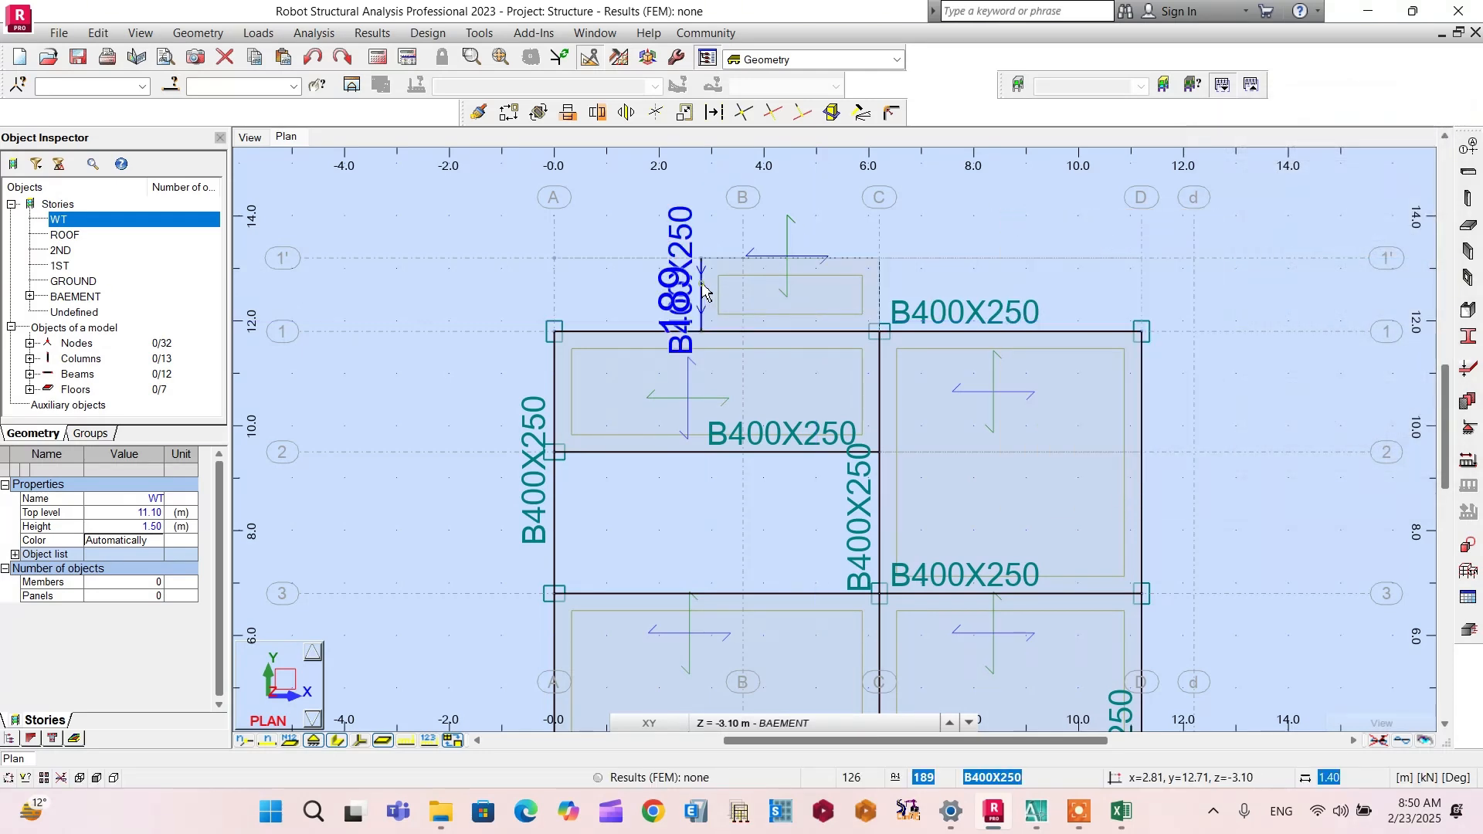
# Step: Delete the copied B400X250 beam along the edge of the new slab between axes 1 and 1'
pyautogui.click(703, 290)
pyautogui.press('Delete')
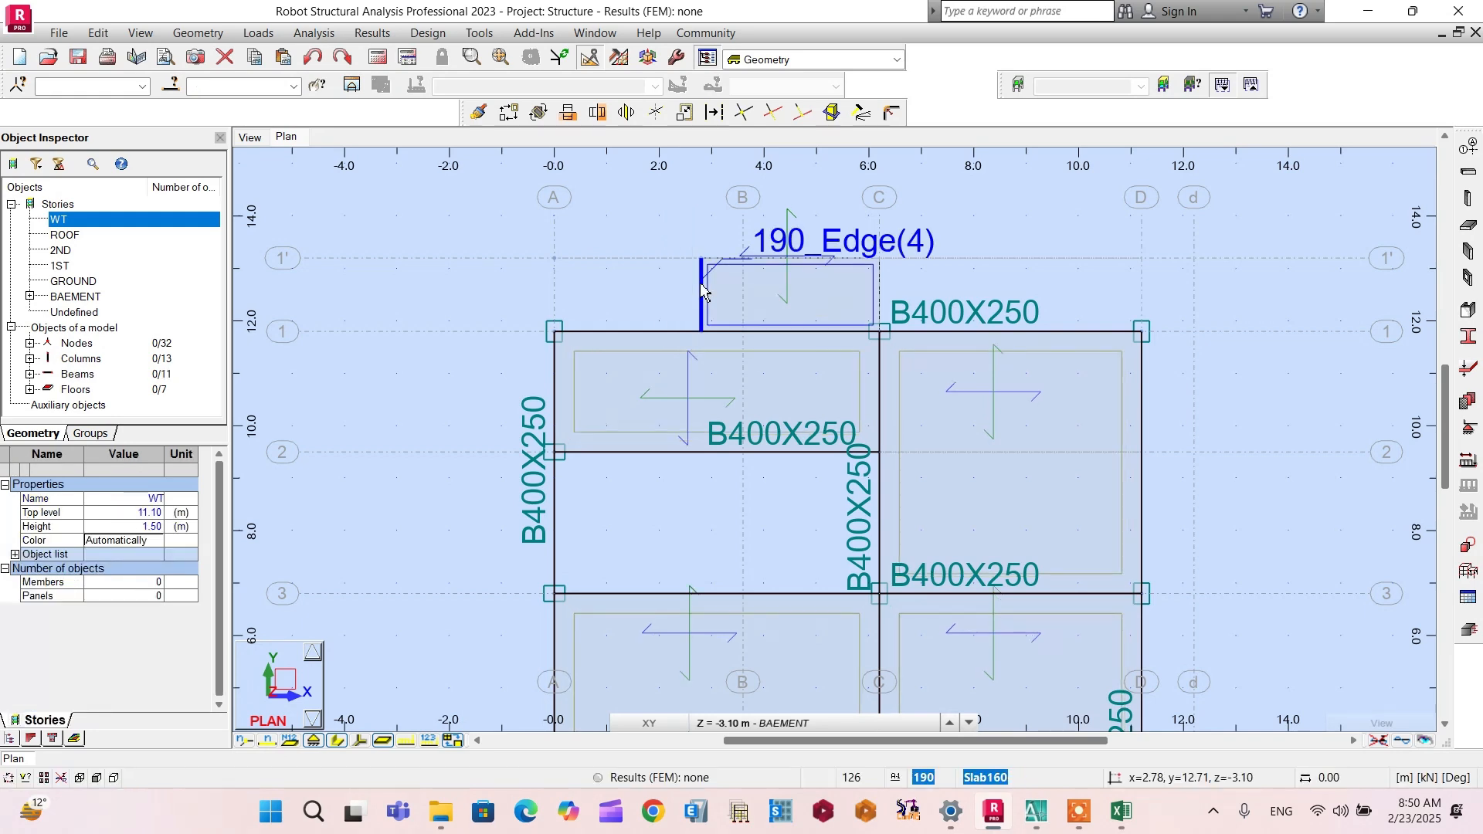
pyautogui.scroll(-2, 616, 243)
pyautogui.scroll(2, 807, 283)
pyautogui.scroll(-2, 538, 236)
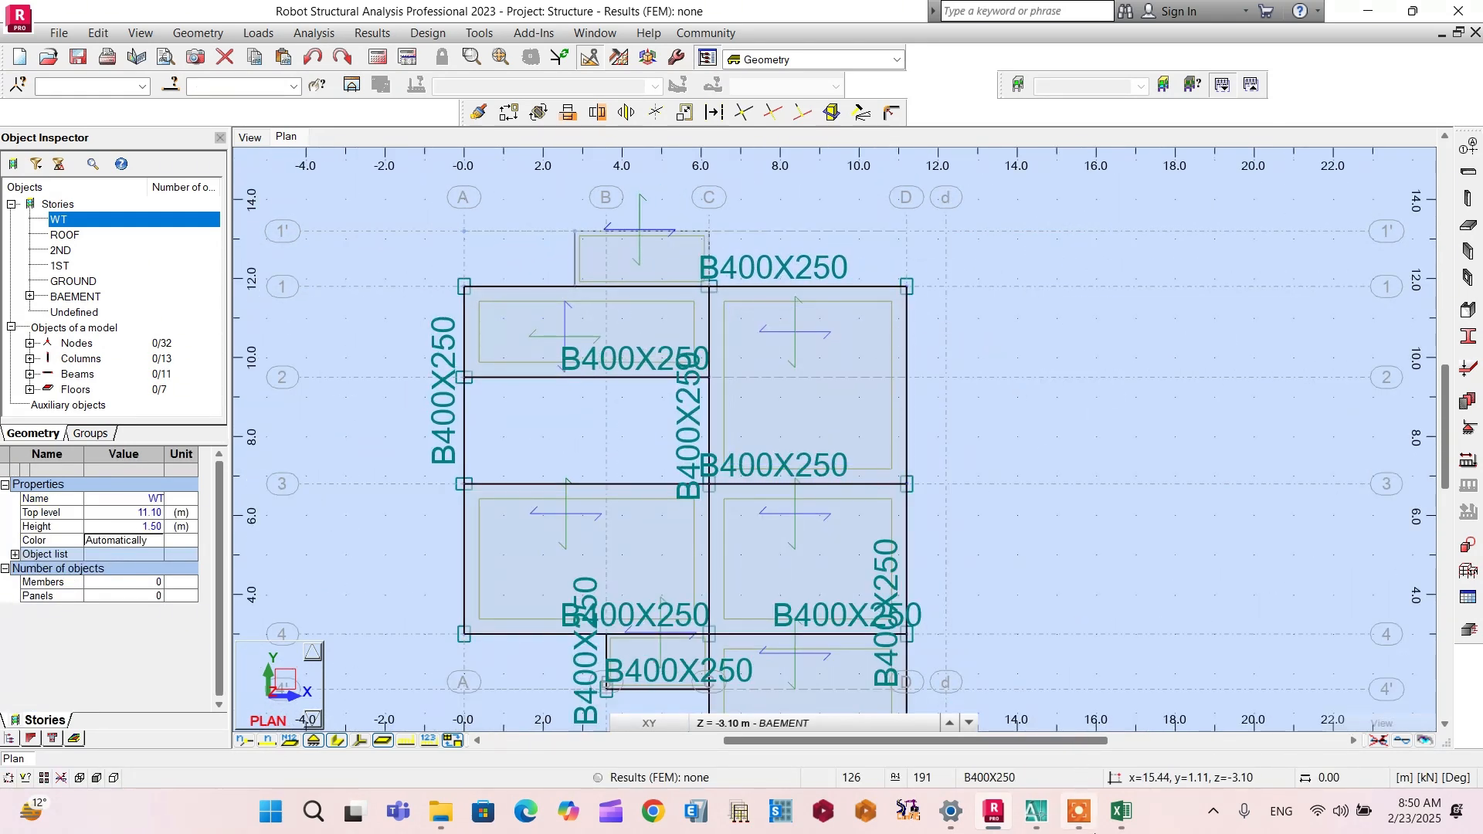
# Step: Check the projection beyond axis D in AutoCAD, and back in Robot add a rectangular Slab160 floor between axes D and d, from axis 1 to 3
pyautogui.click(1035, 811)
pyautogui.scroll(-5, 1065, 412)
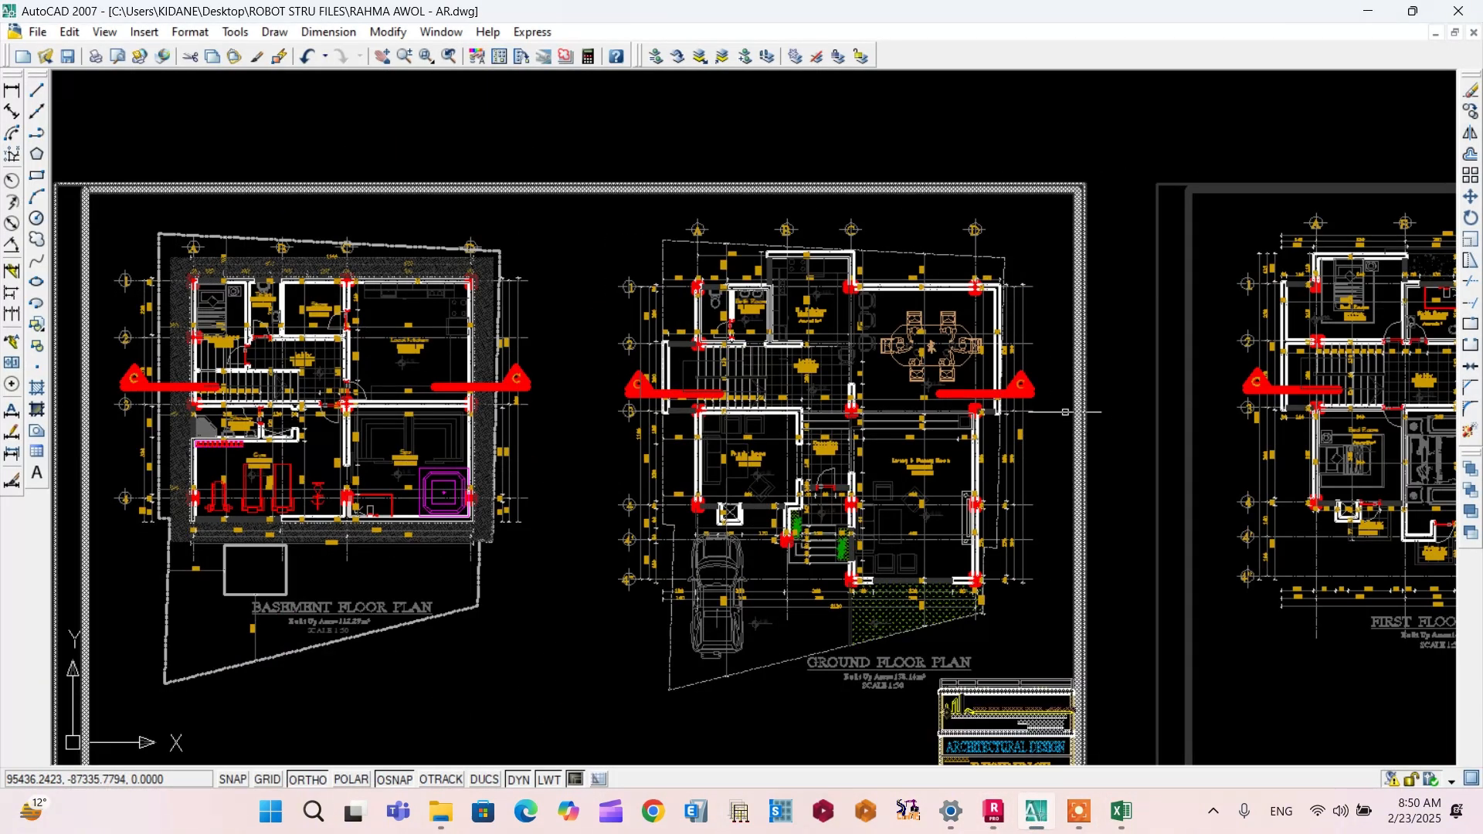
pyautogui.scroll(3, 1066, 412)
pyautogui.click(993, 811)
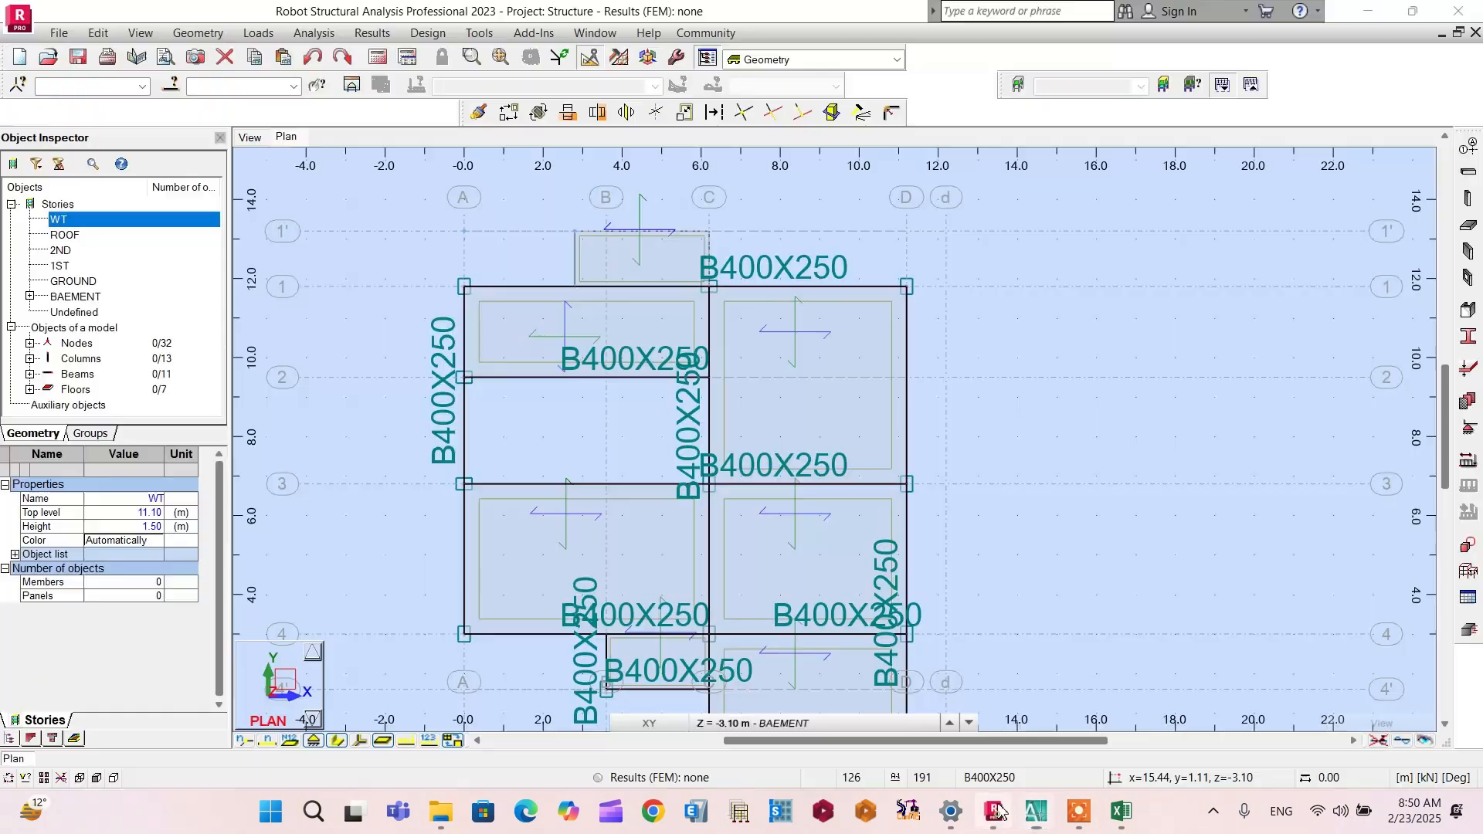
pyautogui.scroll(2, 958, 374)
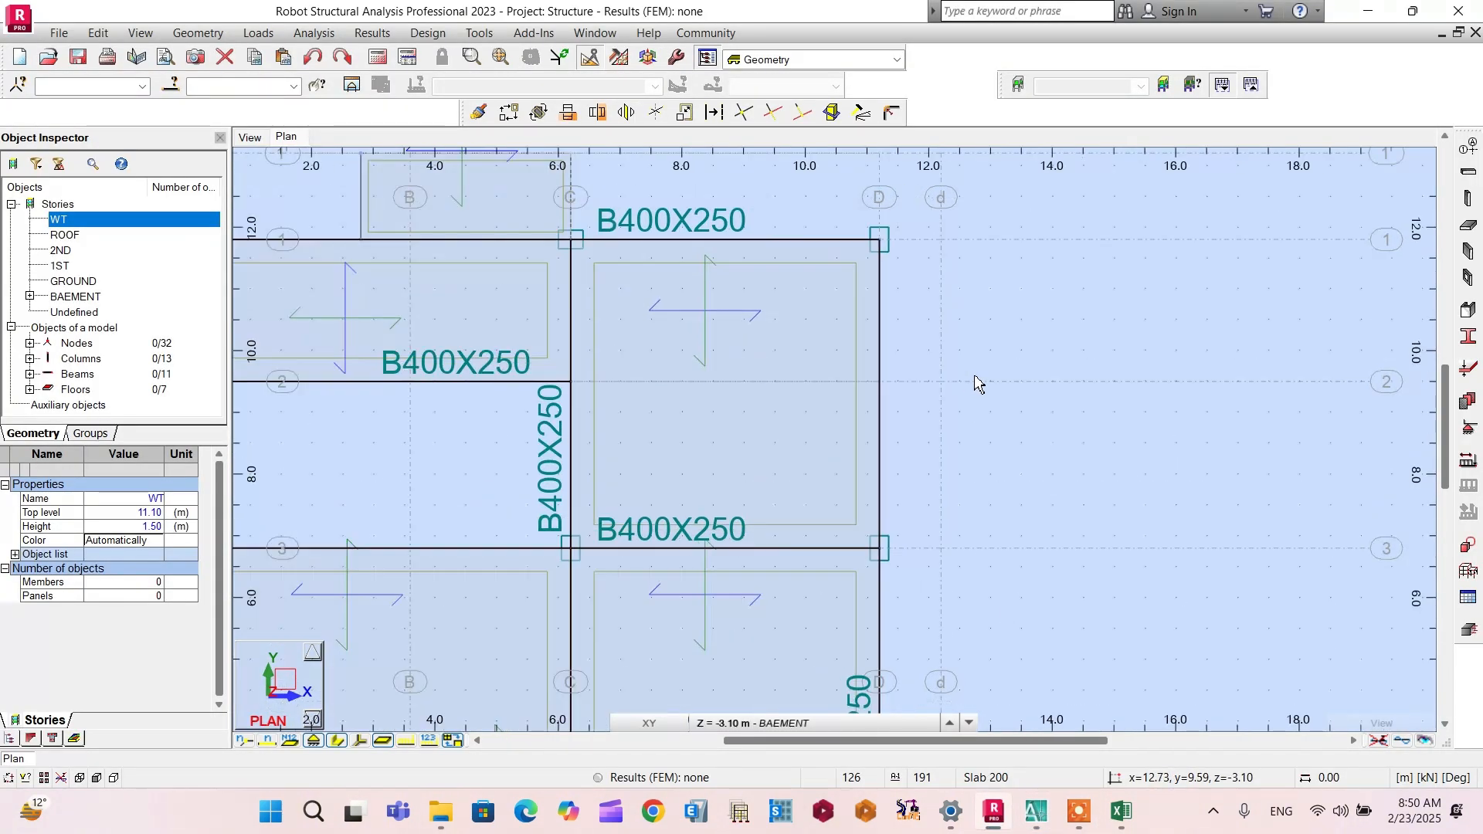
pyautogui.click(1469, 228)
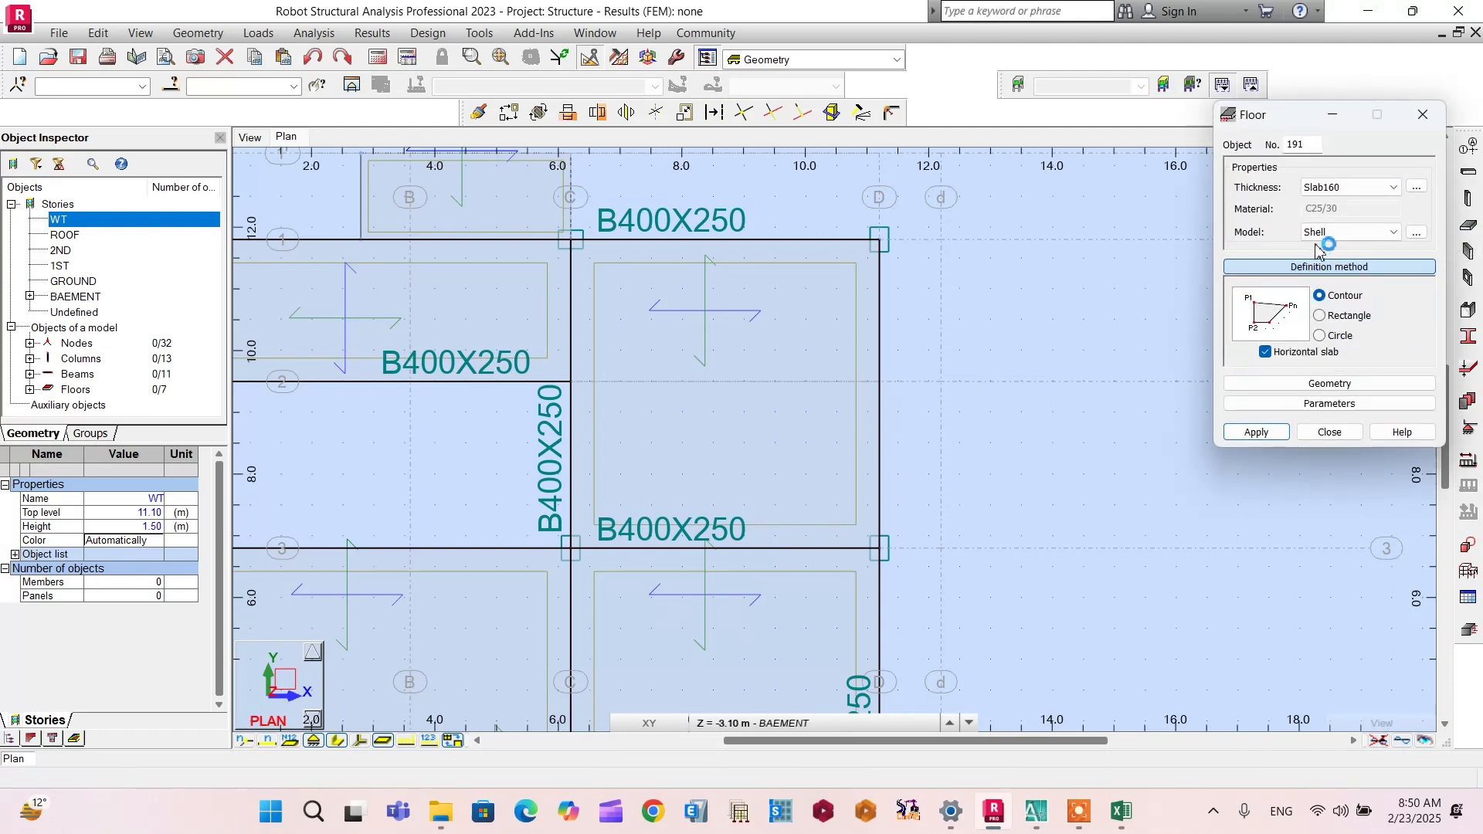
pyautogui.click(1321, 317)
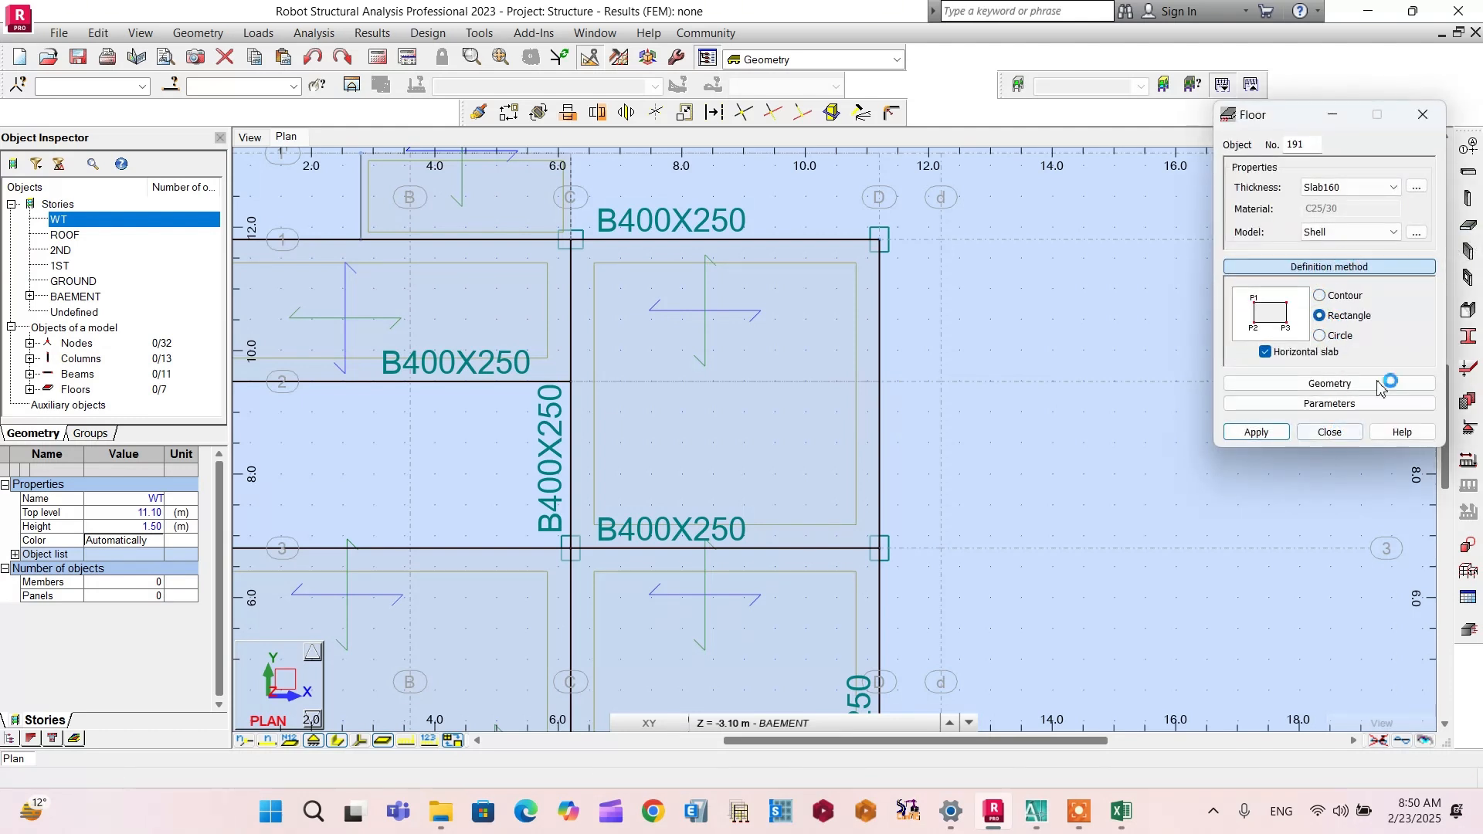
pyautogui.click(1257, 432)
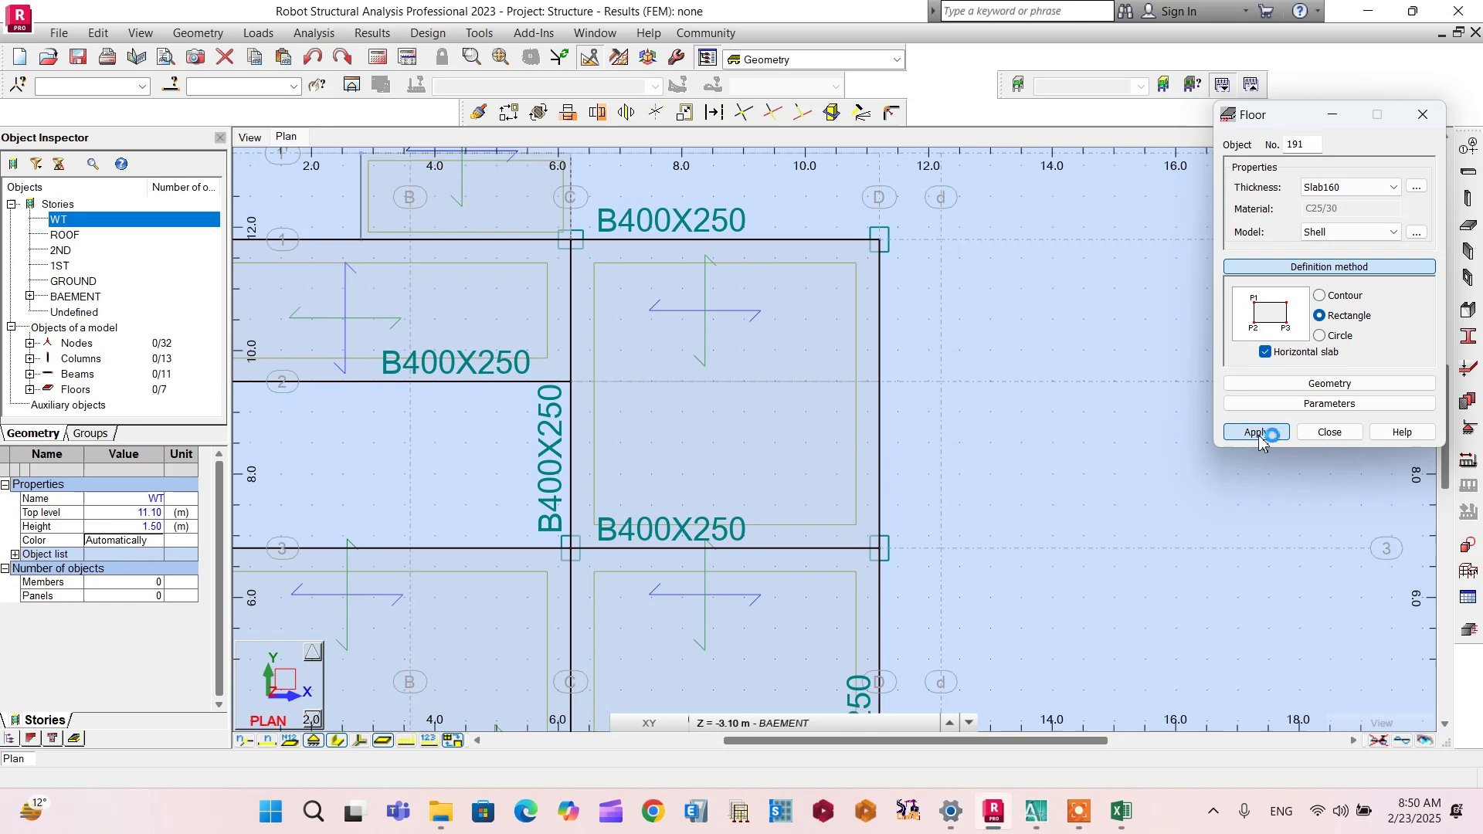
pyautogui.click(881, 246)
pyautogui.click(941, 240)
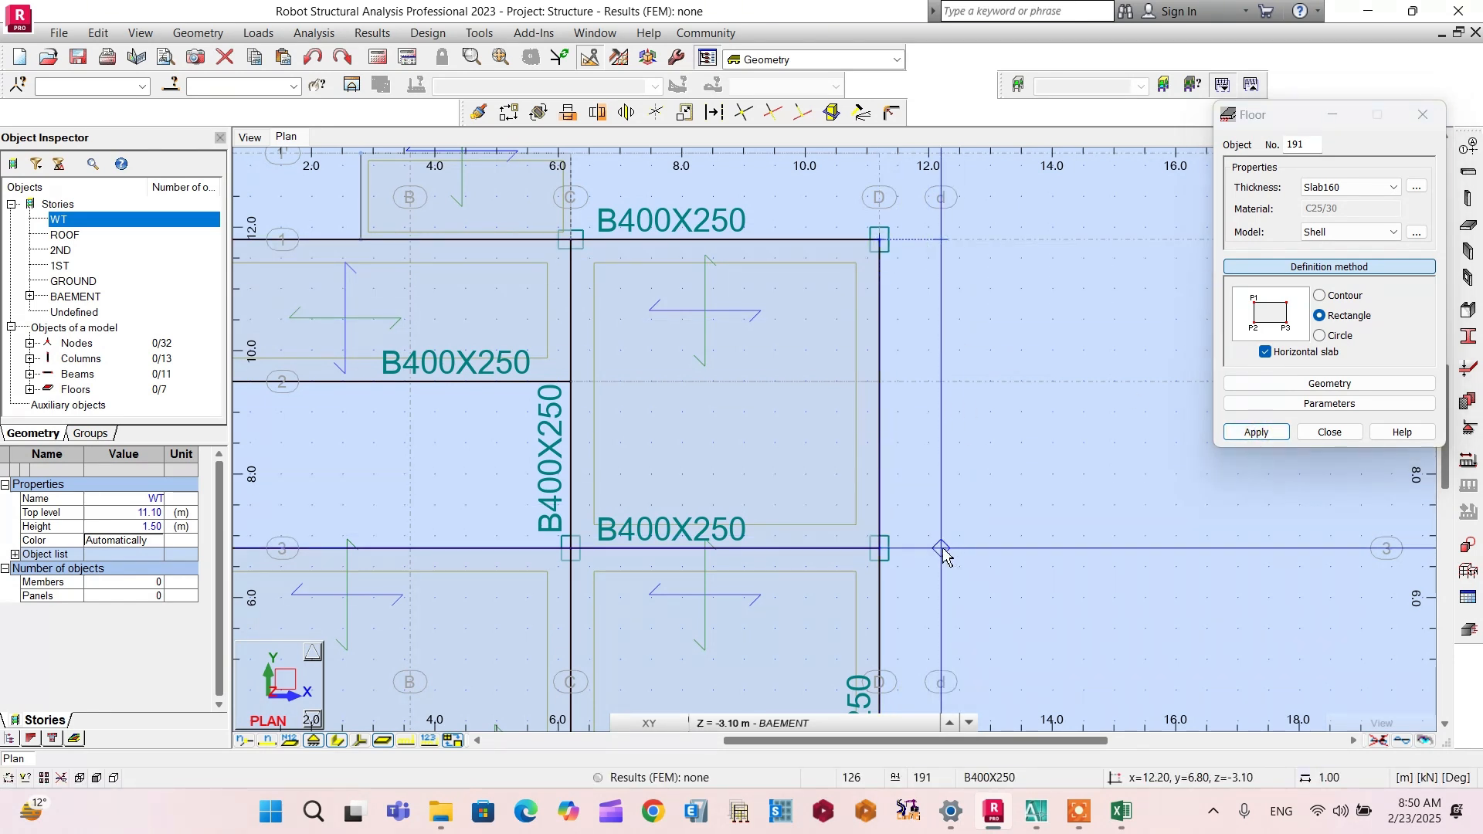
pyautogui.click(942, 549)
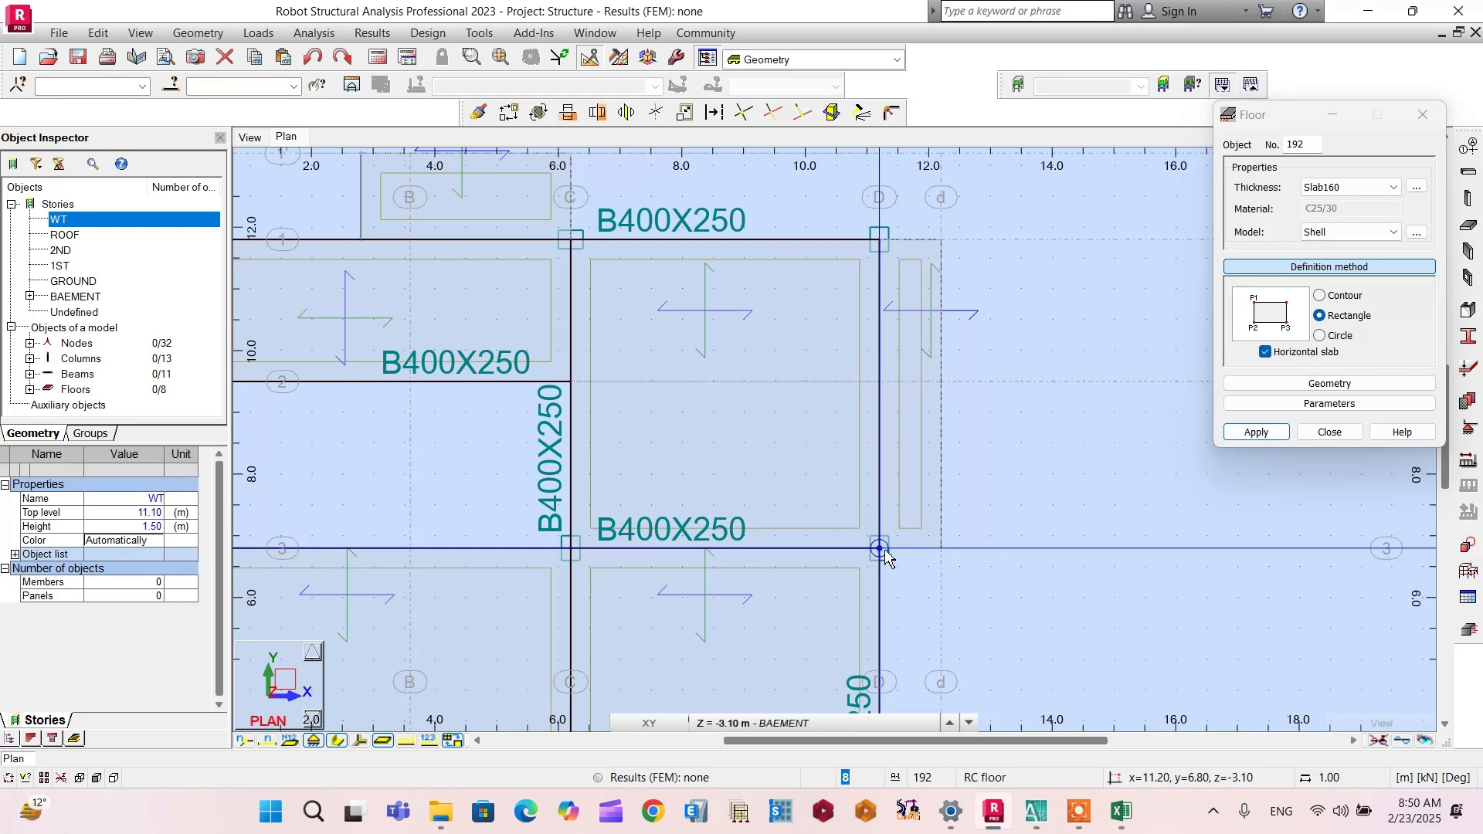
pyautogui.click(879, 548)
pyautogui.rightClick(1125, 432)
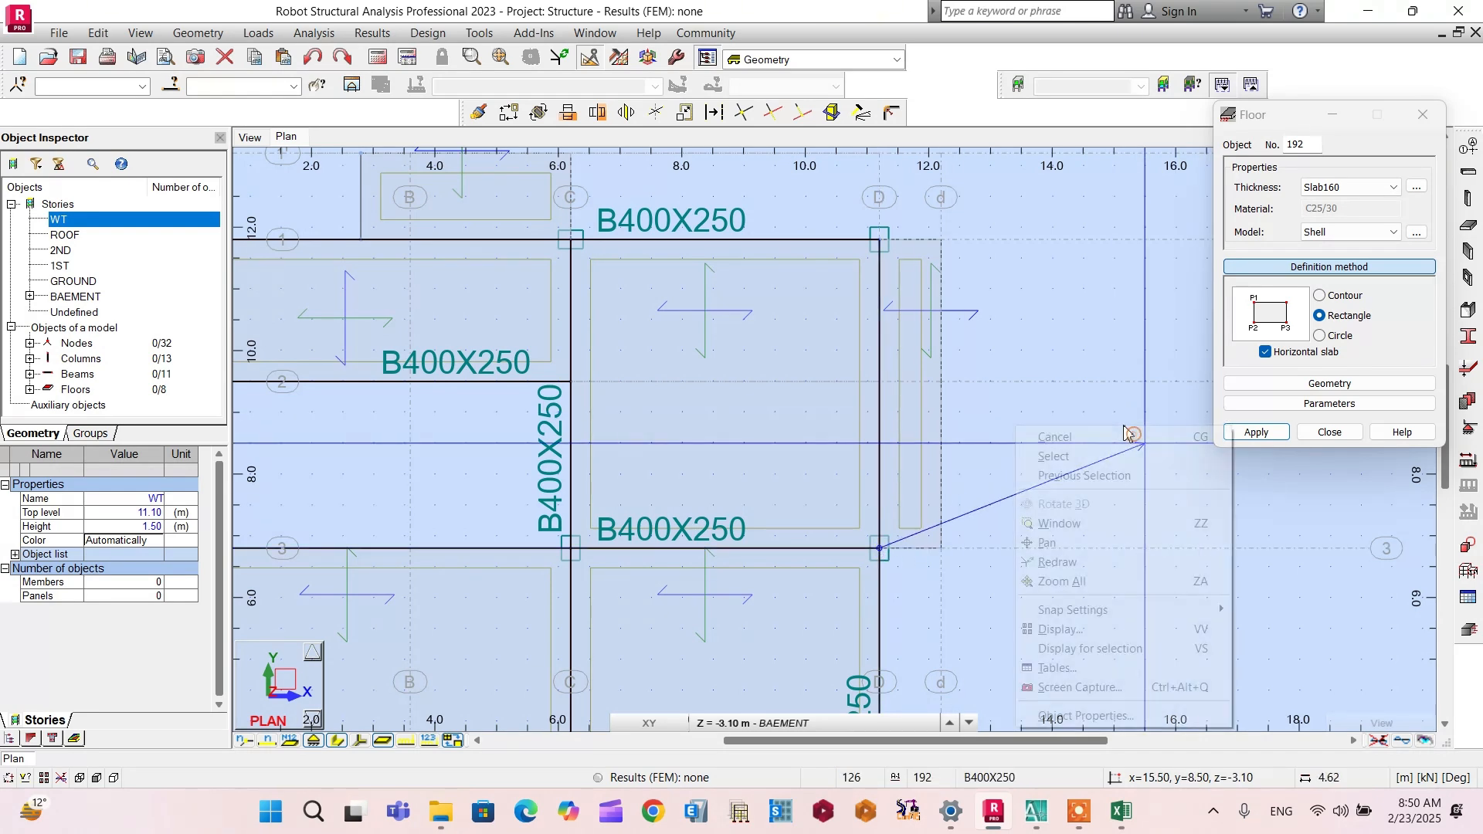
# Step: End the floor definition and inspect the new cantilever slabs beyond axes 1 and D in the 3D view
pyautogui.click(1125, 436)
pyautogui.click(1329, 433)
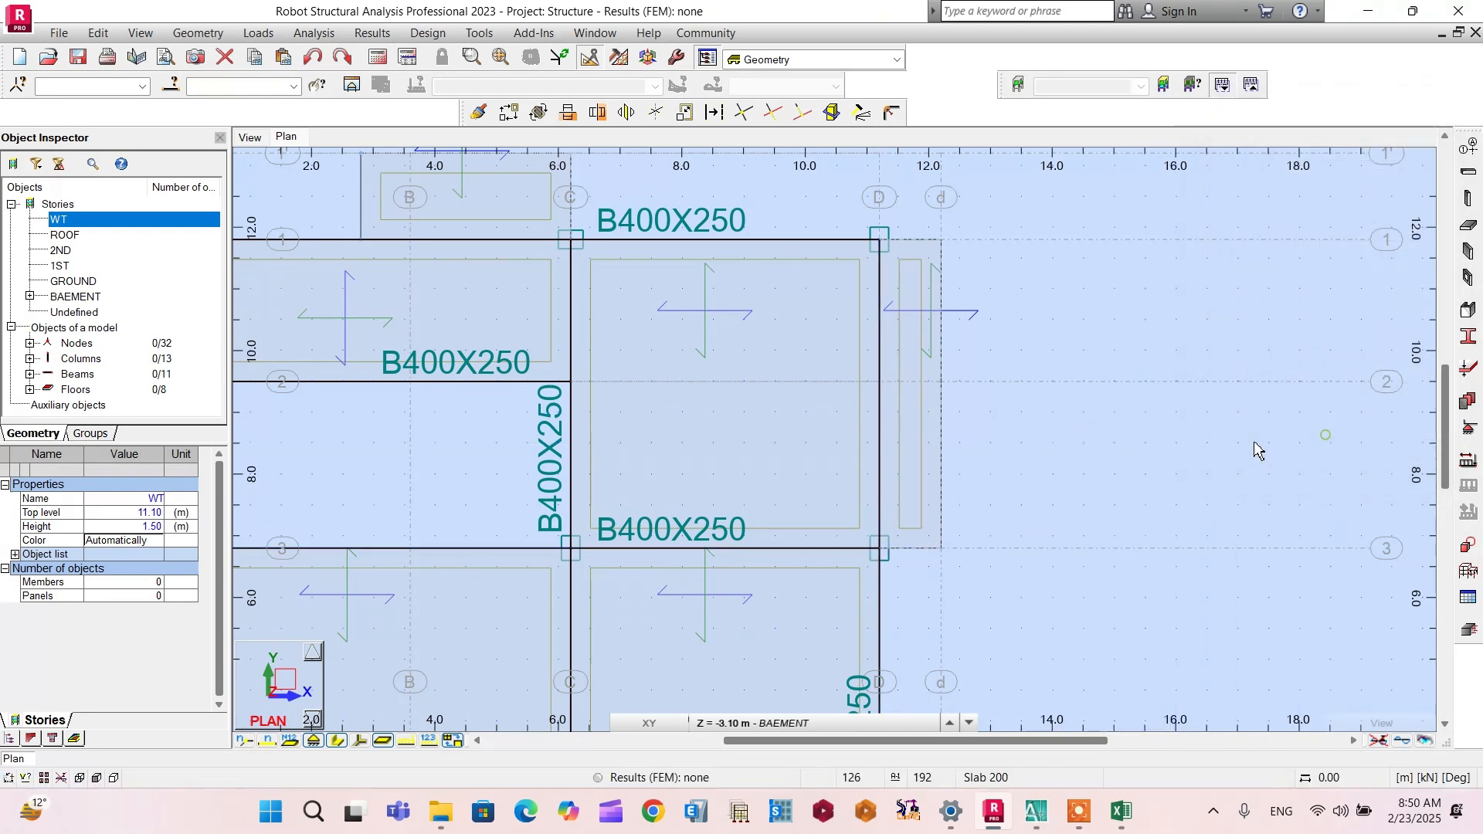
pyautogui.scroll(-4, 994, 328)
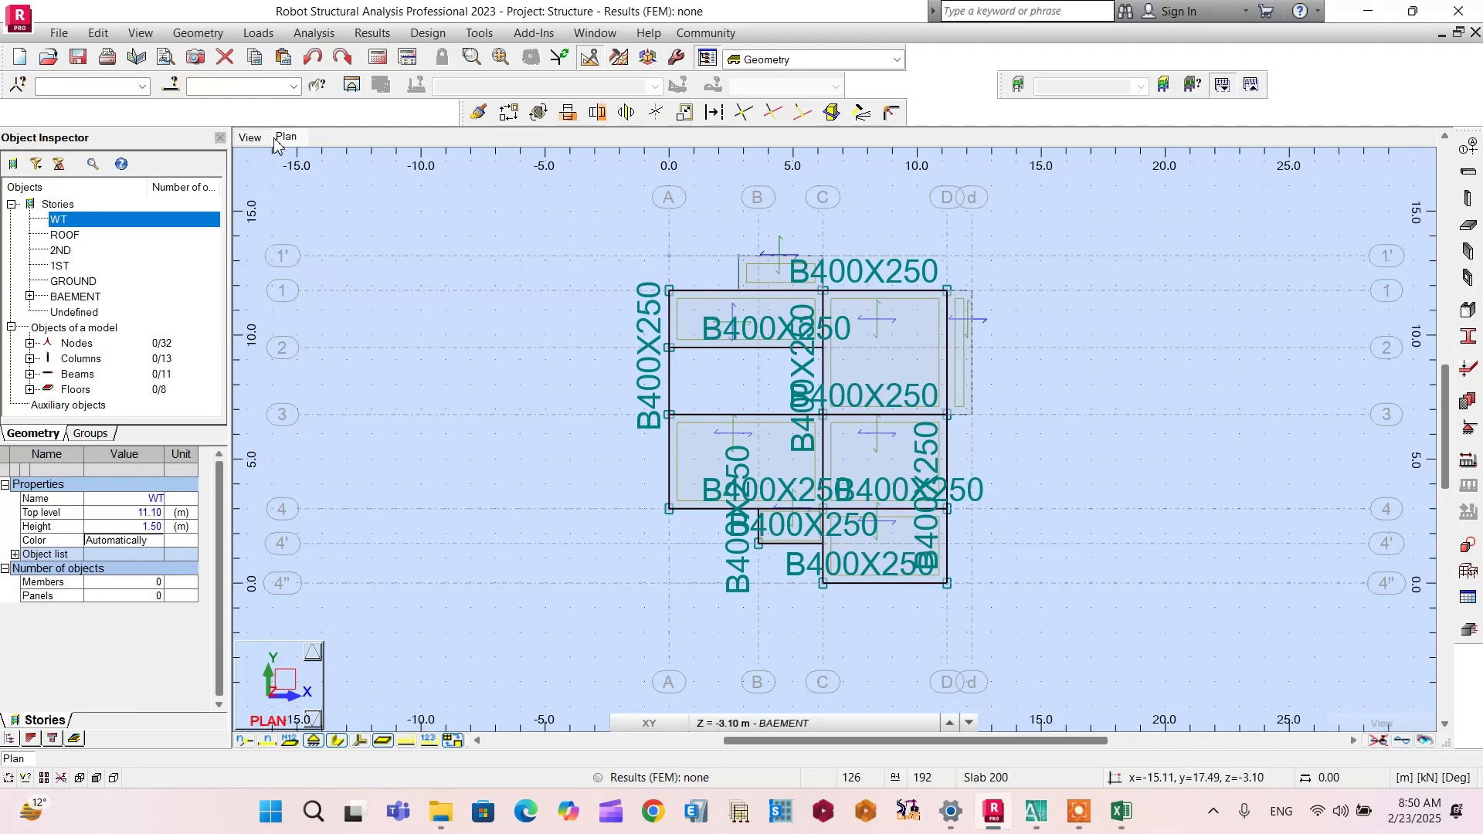
pyautogui.click(249, 137)
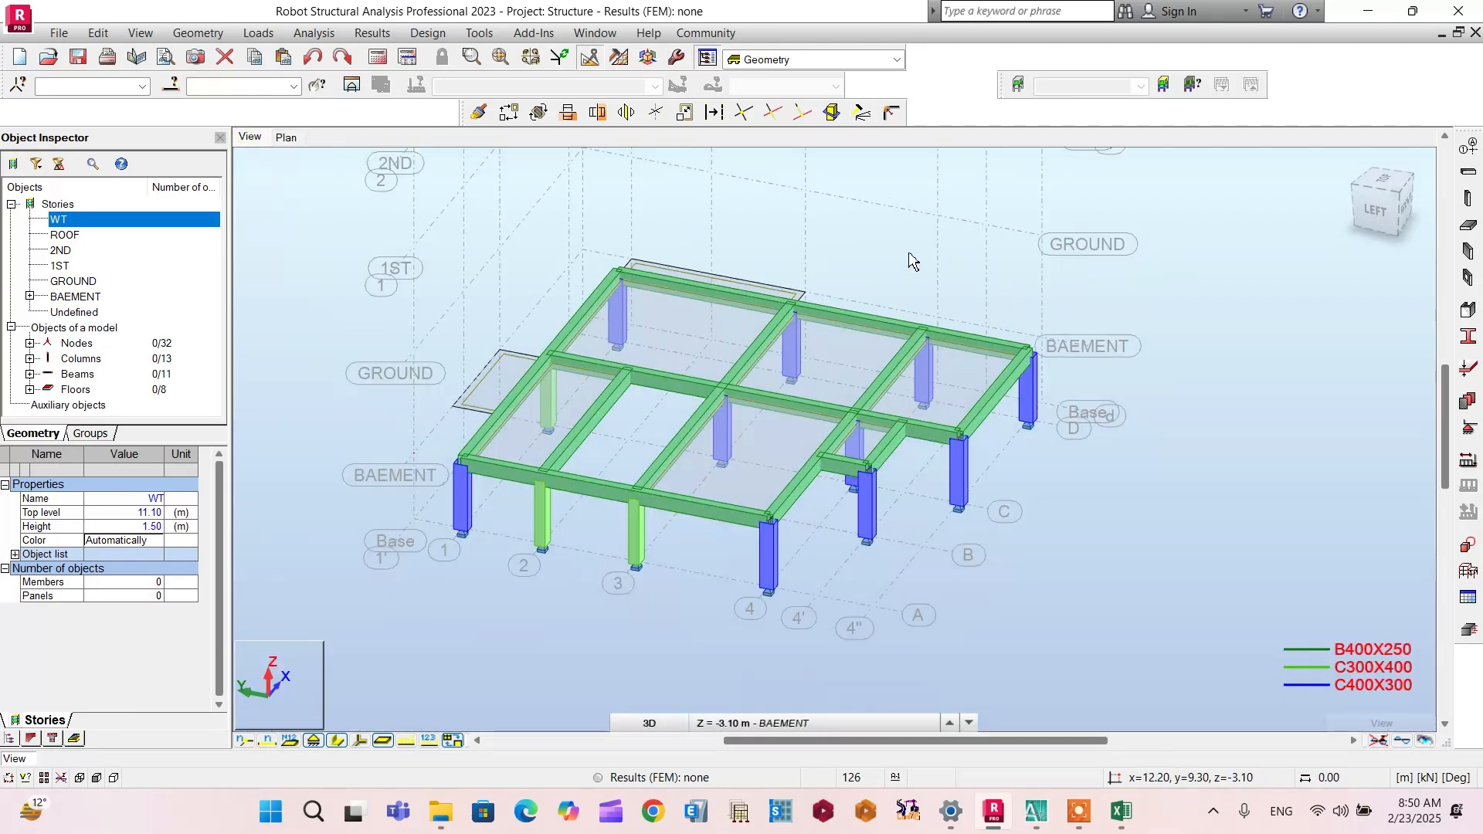
pyautogui.scroll(2, 765, 282)
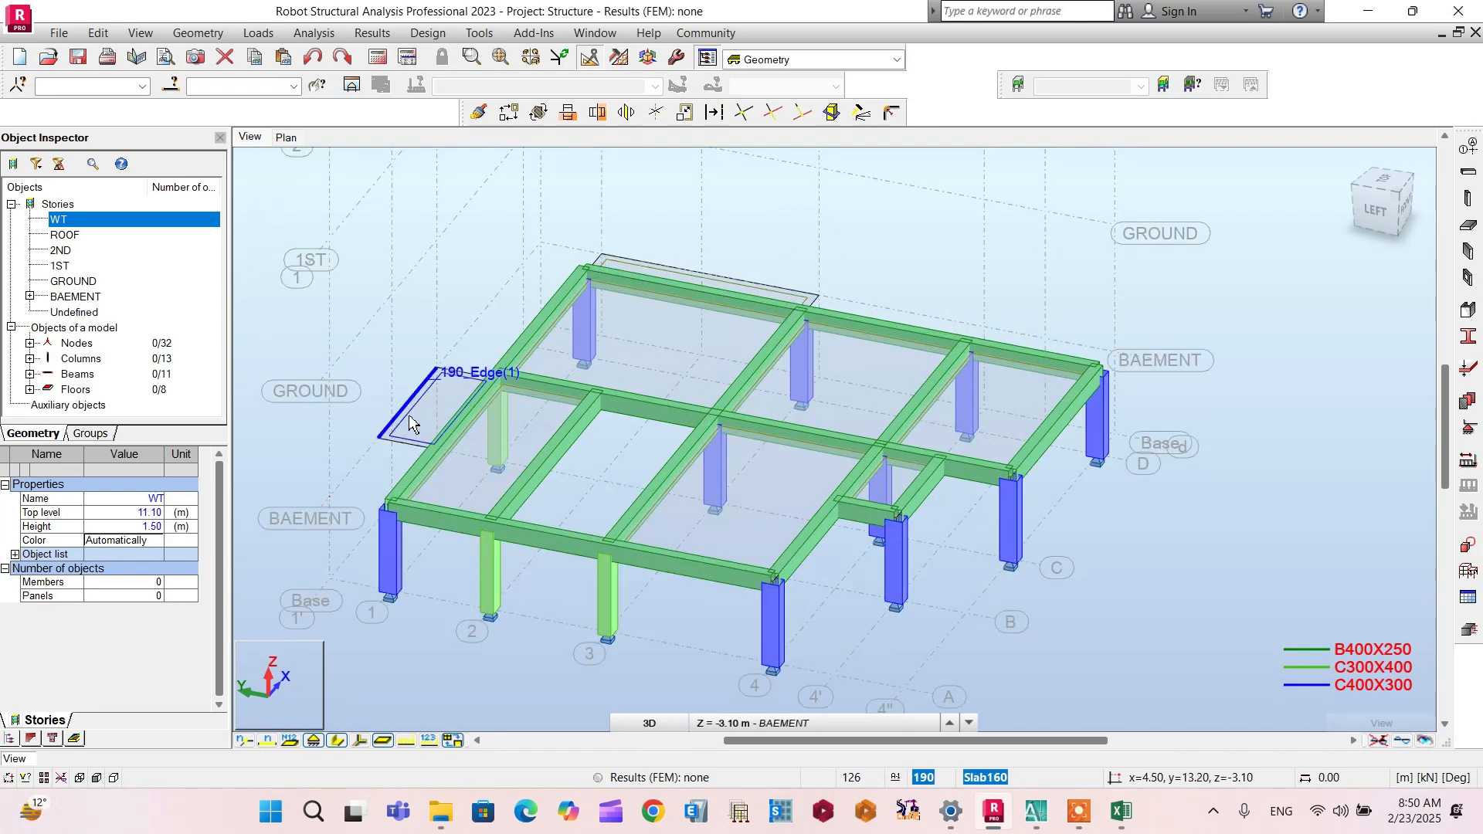
pyautogui.scroll(-2, 561, 383)
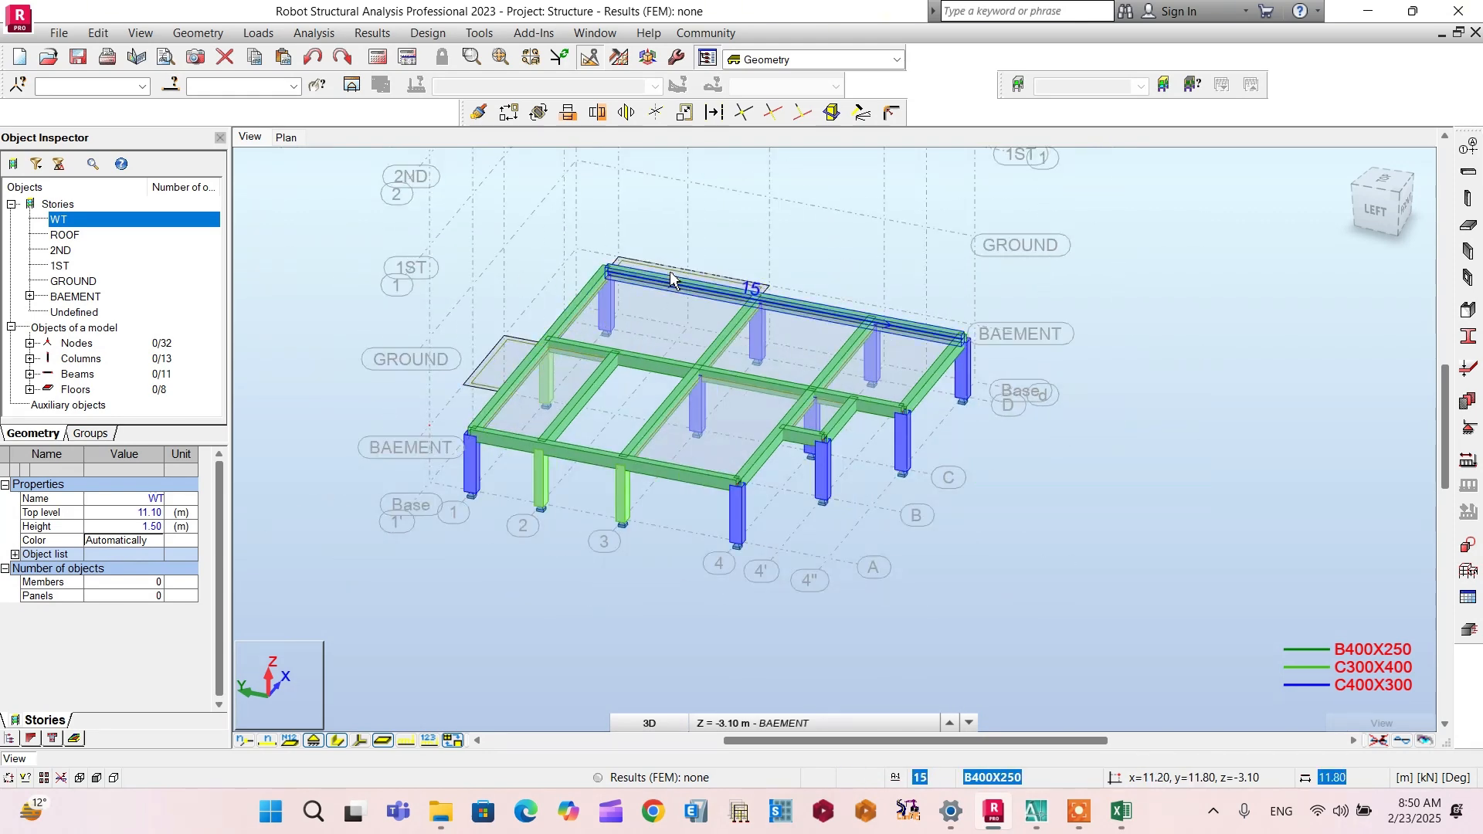
pyautogui.scroll(2, 765, 486)
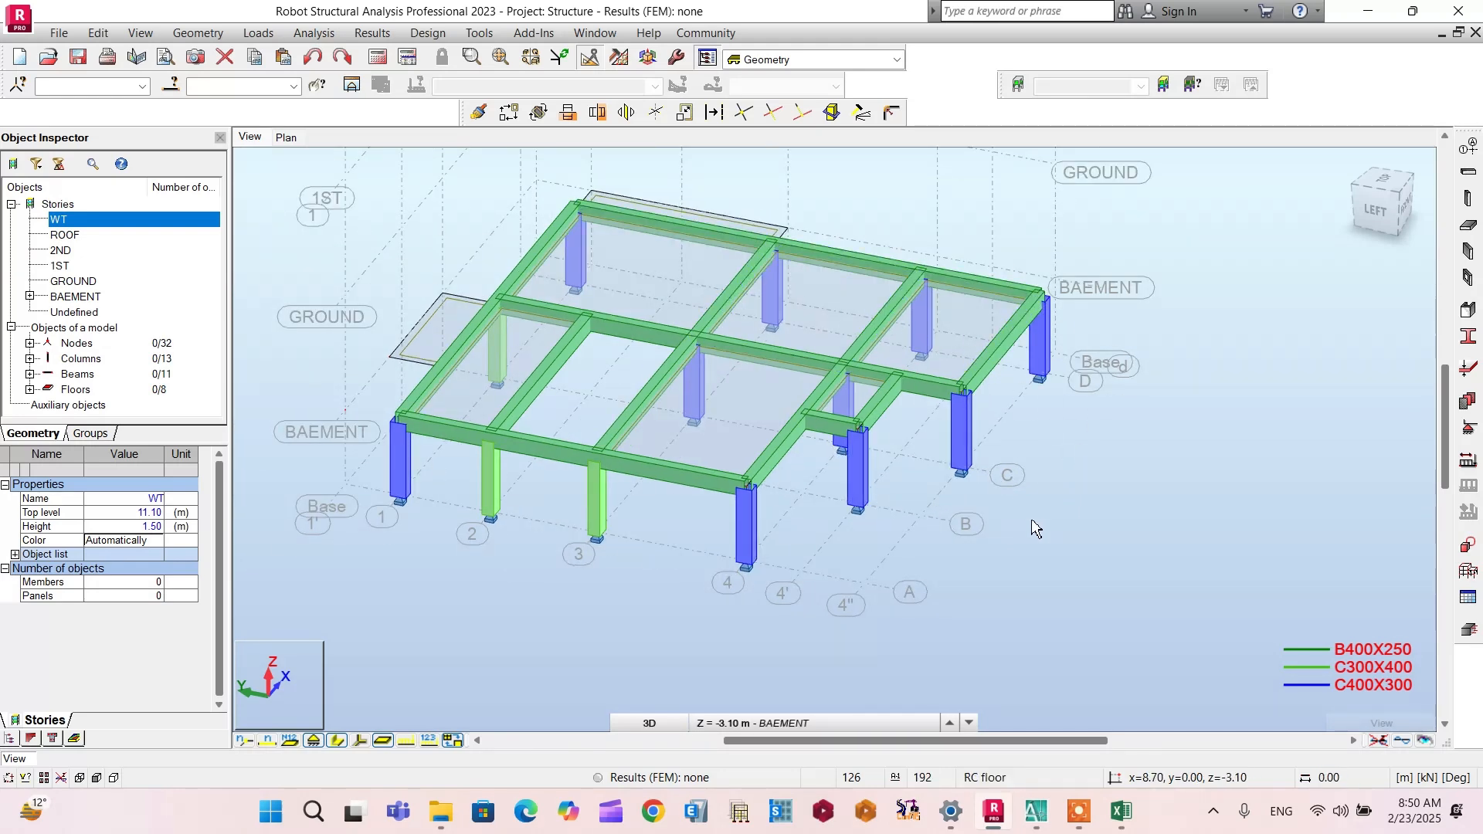
pyautogui.scroll(-1, 1035, 529)
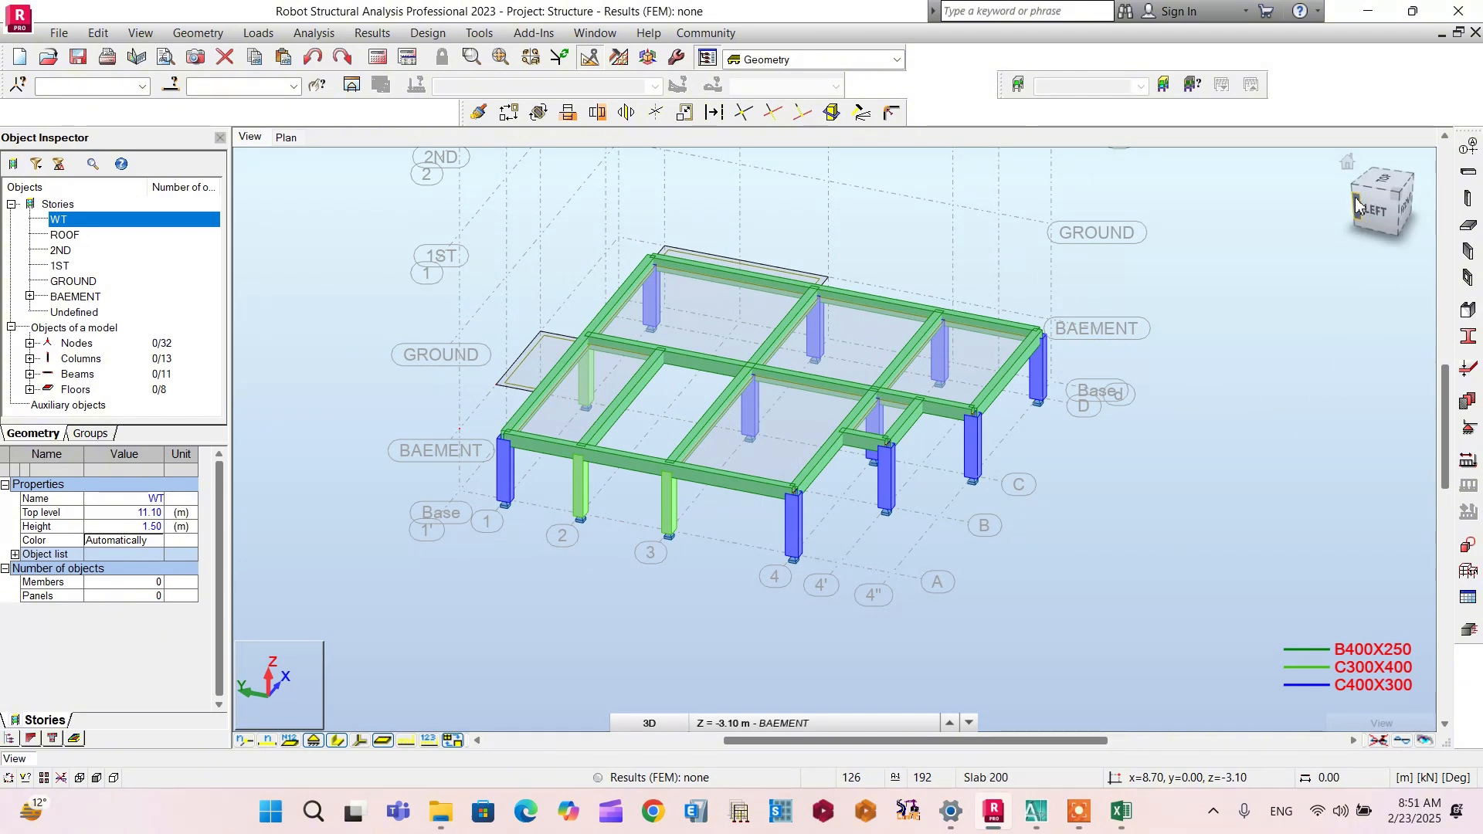
pyautogui.moveTo(1372, 208)
pyautogui.mouseDown()
pyautogui.moveTo(1390, 188)
pyautogui.moveTo(1390, 213)
pyautogui.mouseUp()
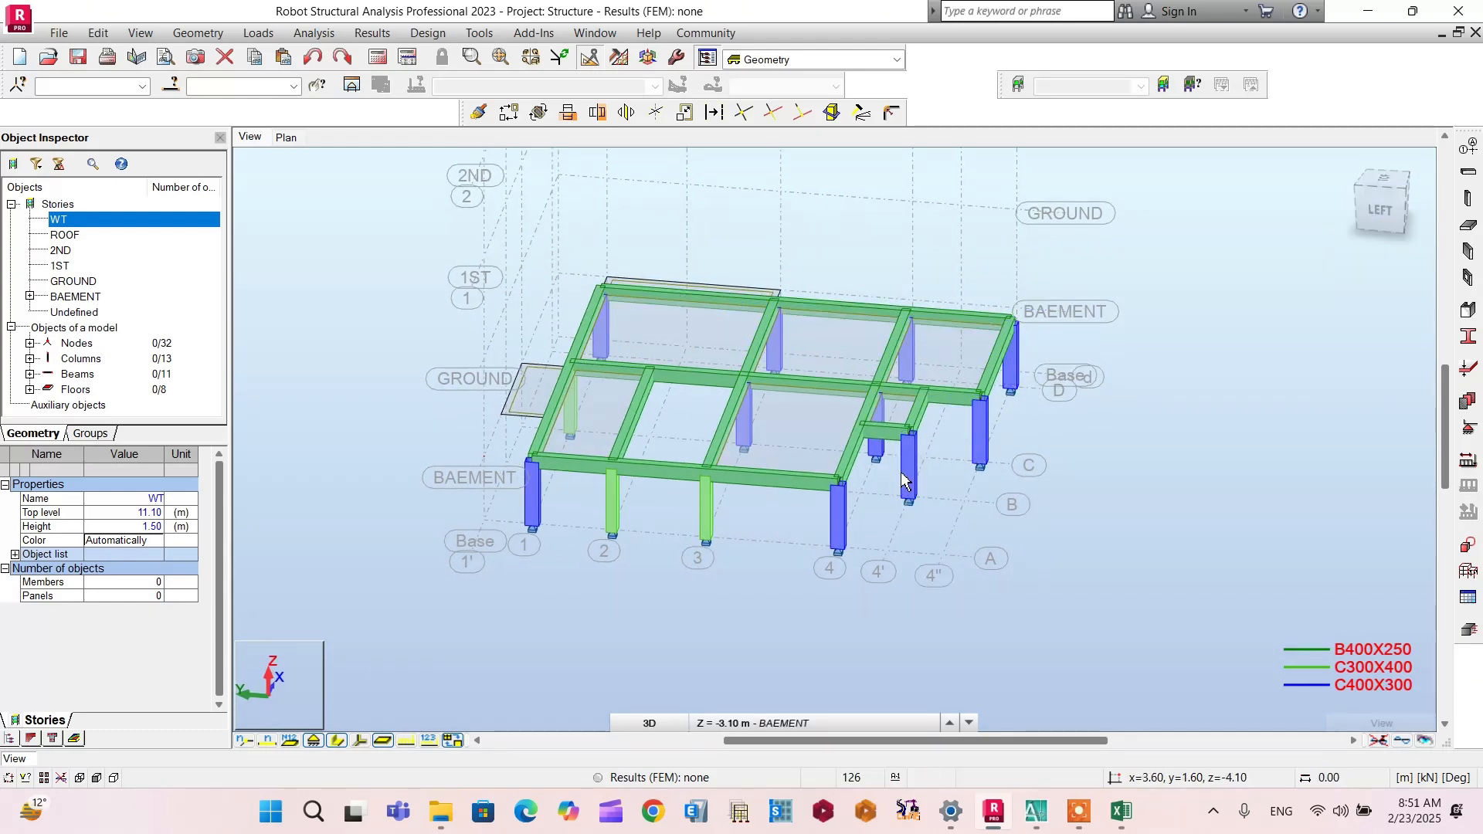
# Step: Switch to AutoCAD and examine the ground and basement floor plans, focusing on the basement's projection beyond axis 4 at the gym
pyautogui.click(1035, 811)
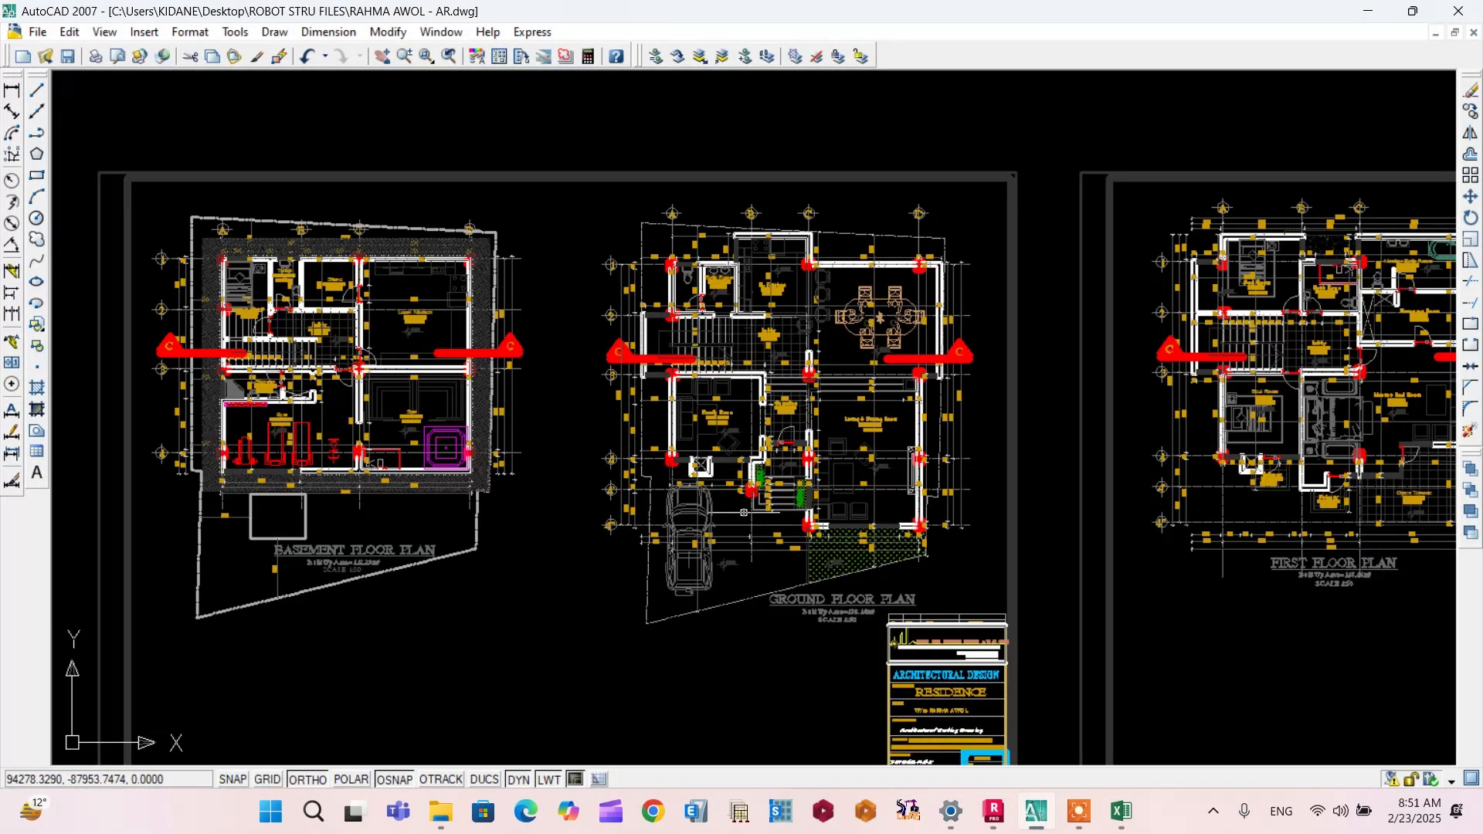
pyautogui.scroll(1, 743, 512)
pyautogui.scroll(1, 1034, 166)
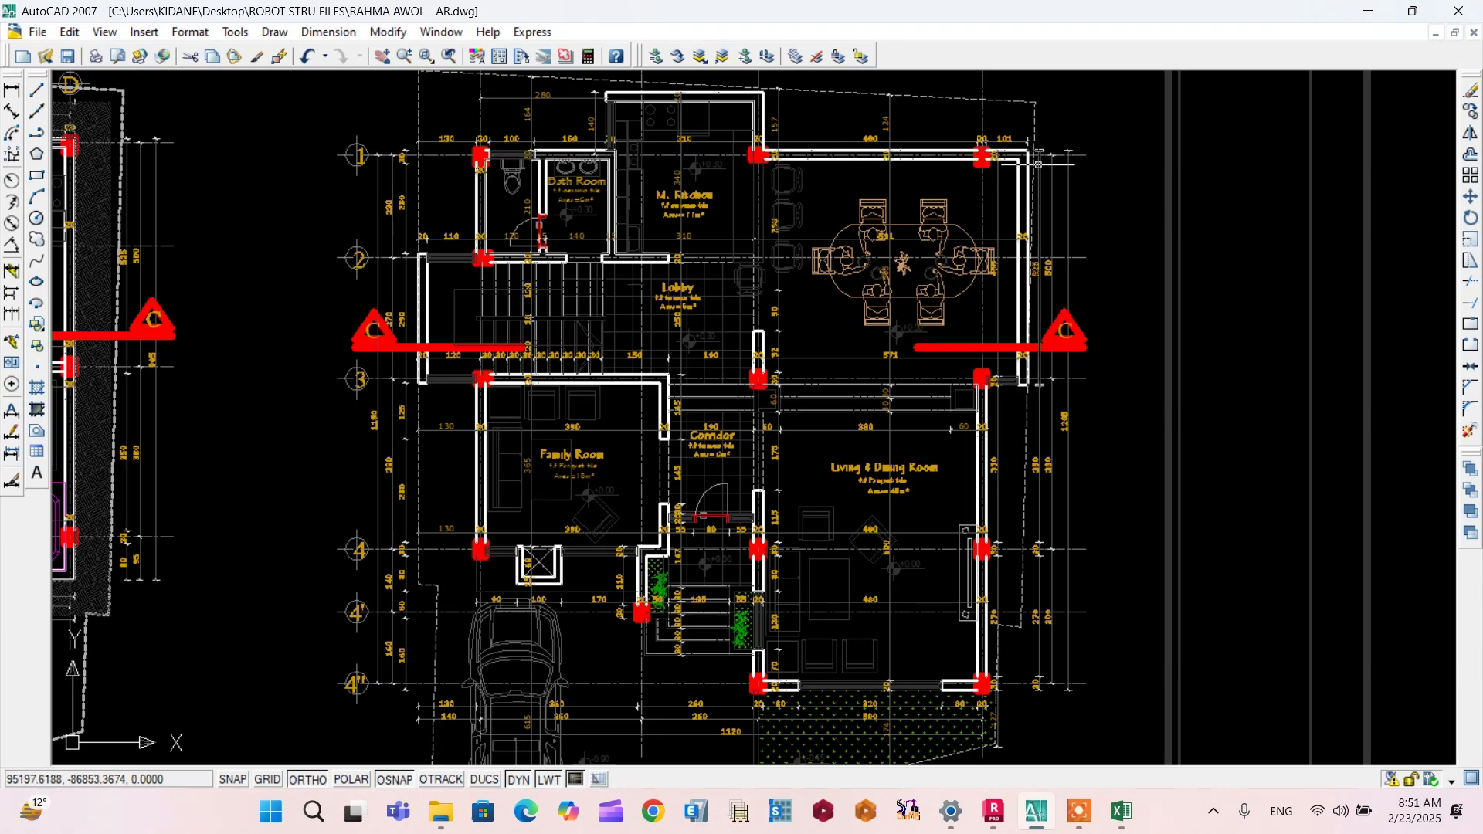
pyautogui.scroll(-1, 1037, 163)
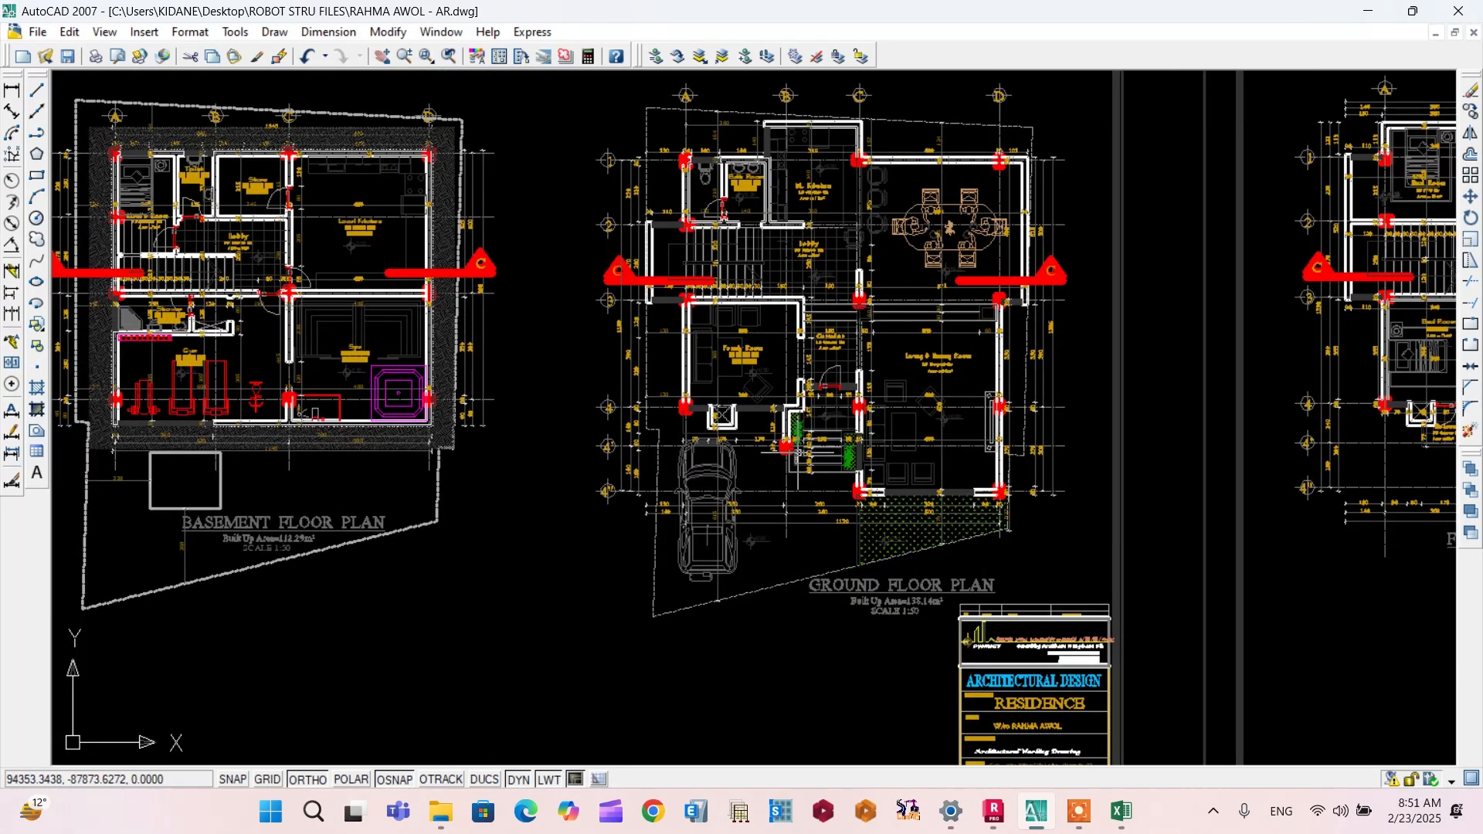
pyautogui.scroll(-1, 618, 420)
pyautogui.scroll(2, 354, 418)
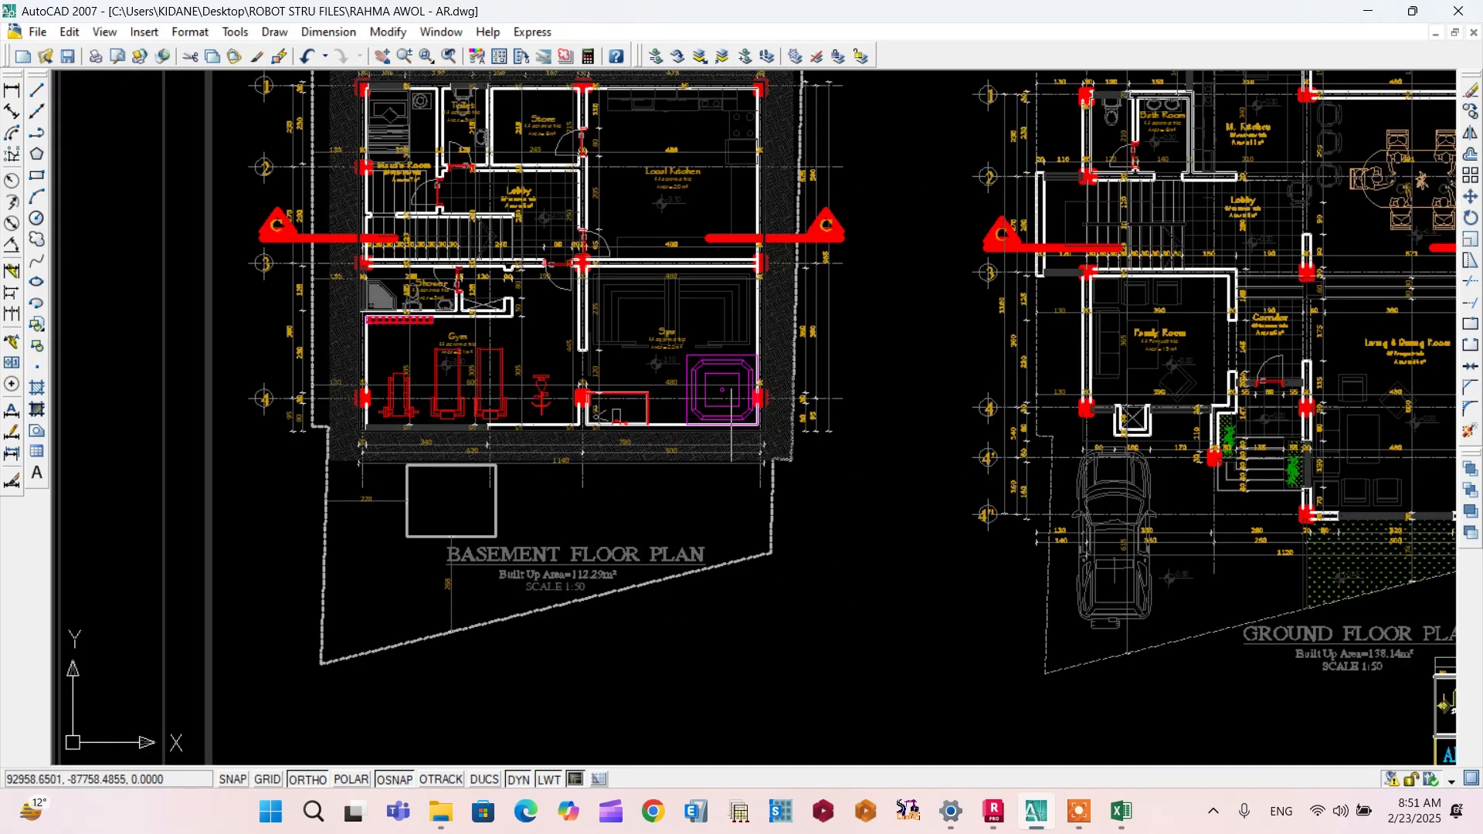
pyautogui.scroll(-1, 731, 390)
pyautogui.scroll(2, 519, 413)
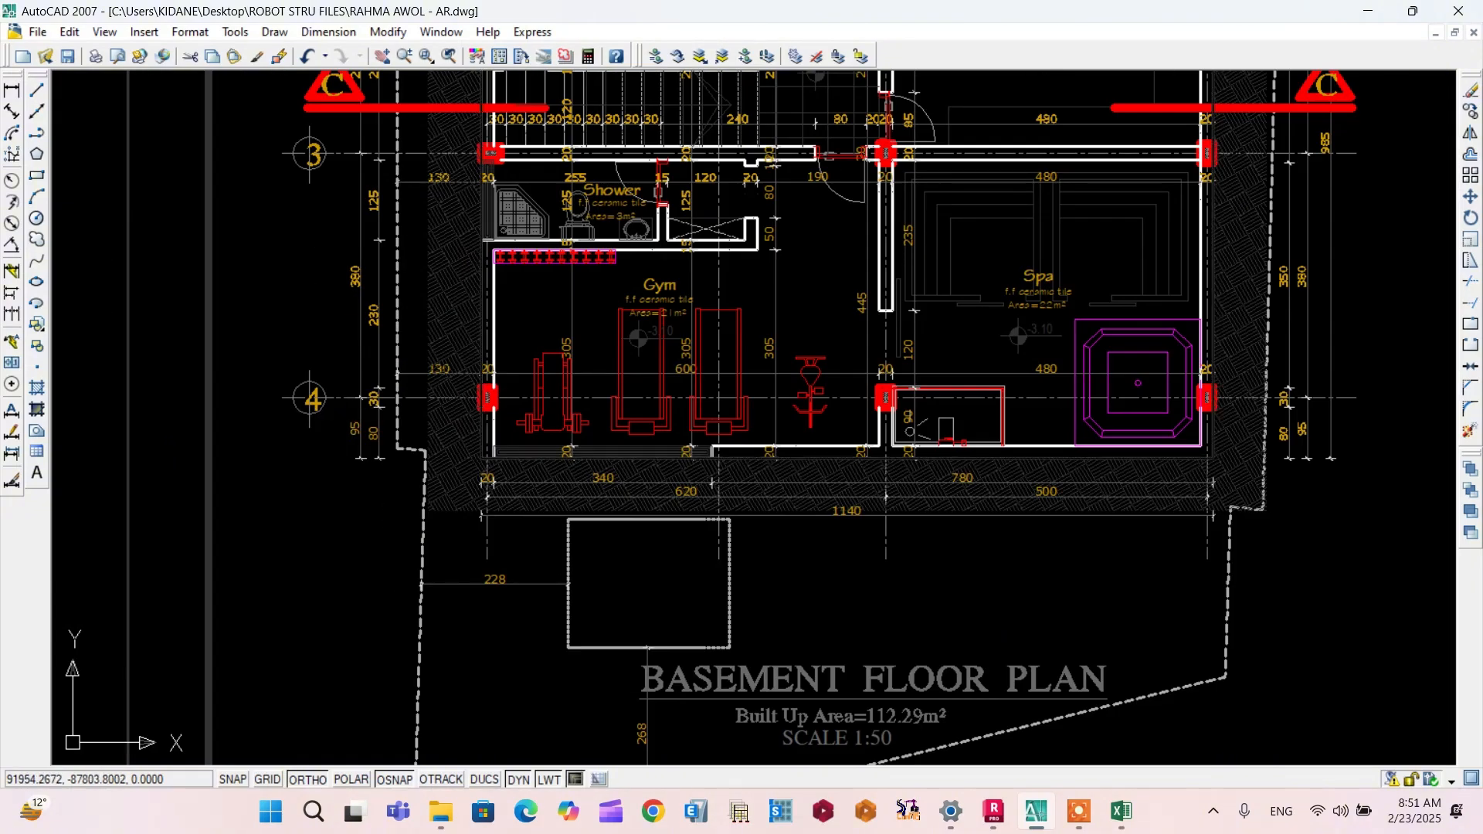
pyautogui.scroll(2, 506, 448)
pyautogui.scroll(-1, 541, 440)
pyautogui.scroll(1, 510, 347)
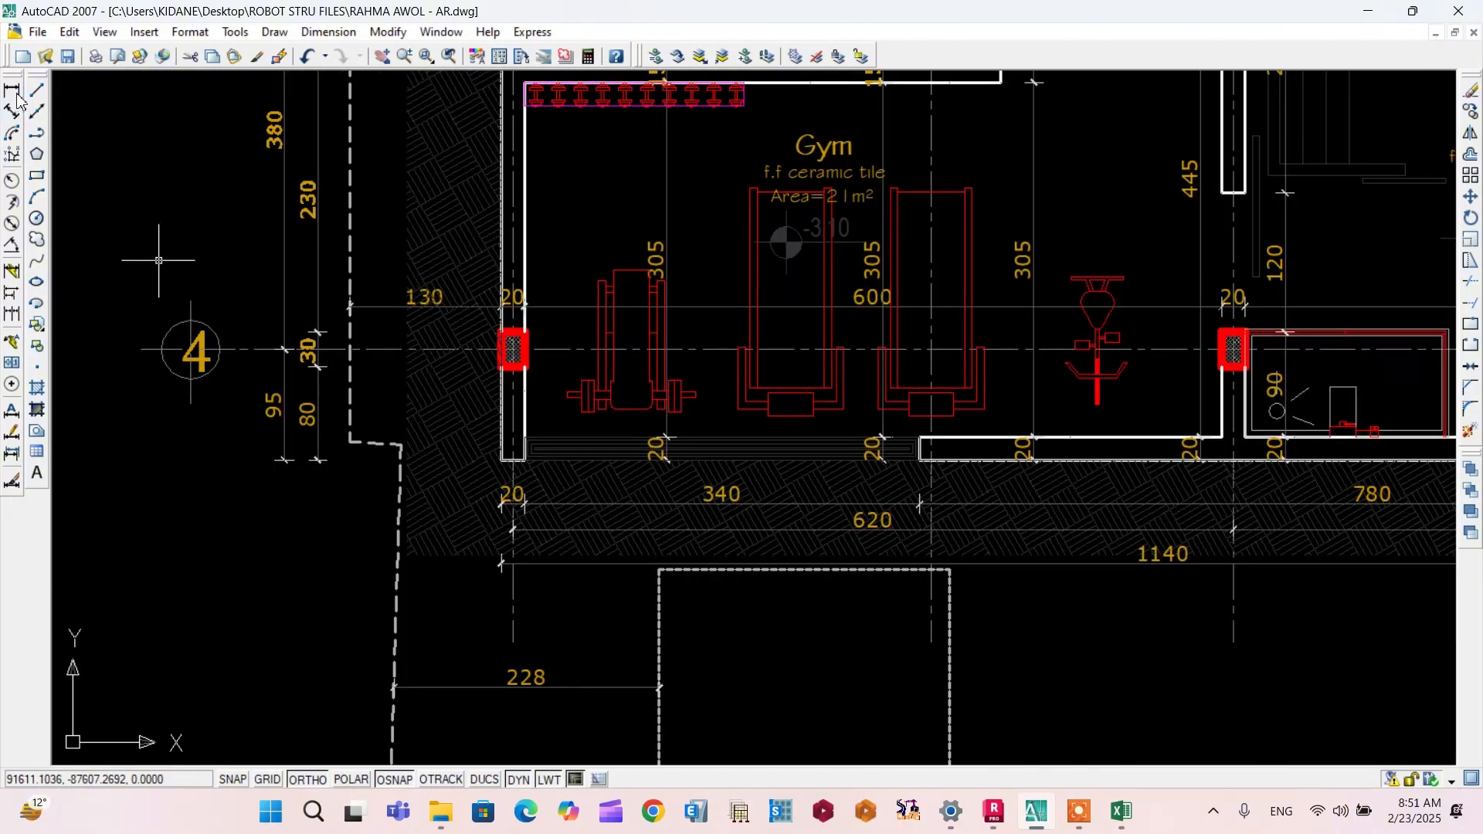
# Step: Add a linear dimension on the basement plan from axis 4 at the gym's corner column to the outer end of the wall
pyautogui.click(17, 95)
pyautogui.scroll(4, 506, 350)
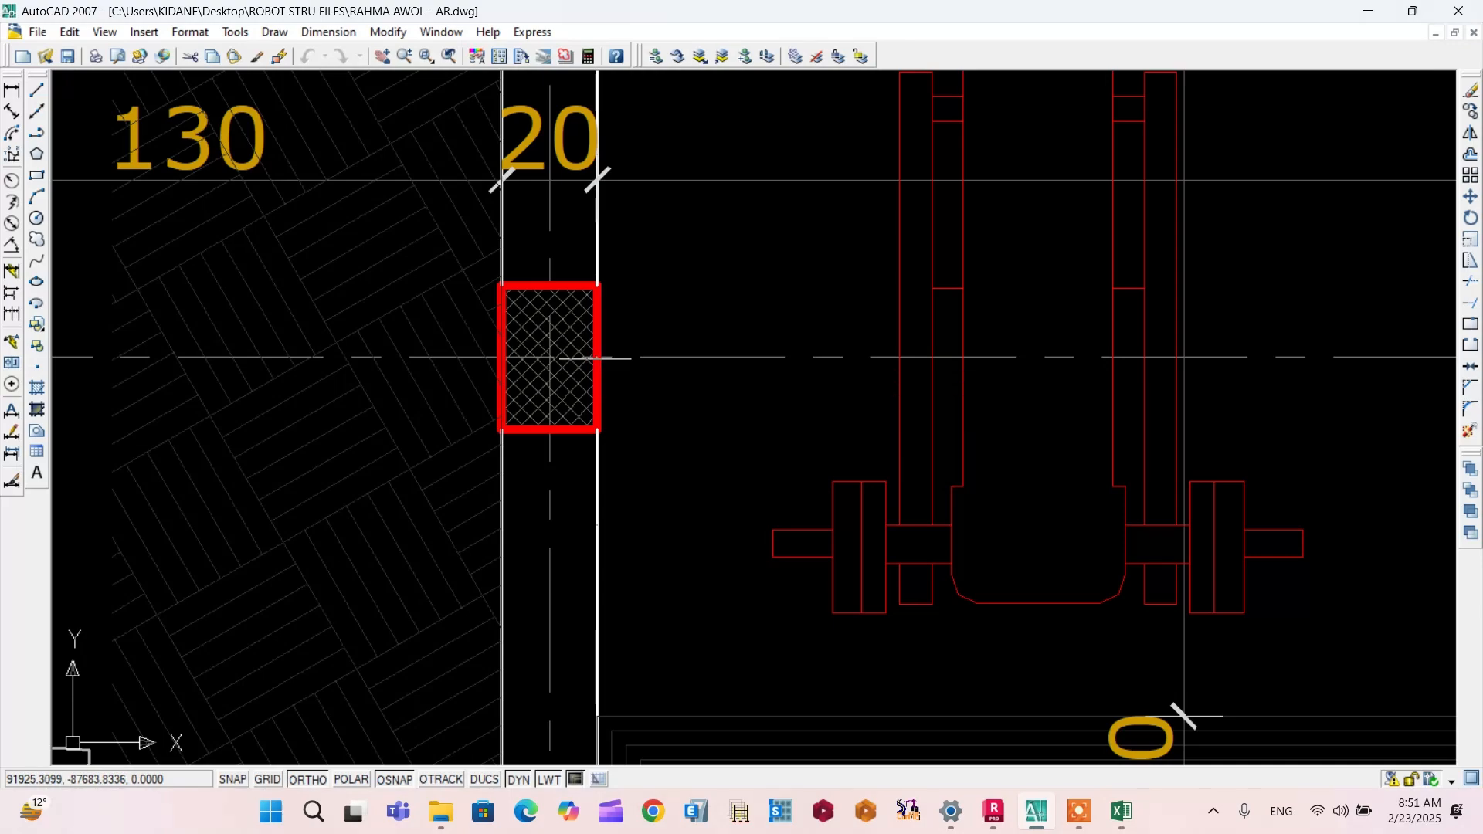
pyautogui.click(596, 357)
pyautogui.scroll(-3, 595, 357)
pyautogui.scroll(2, 580, 391)
pyautogui.click(582, 441)
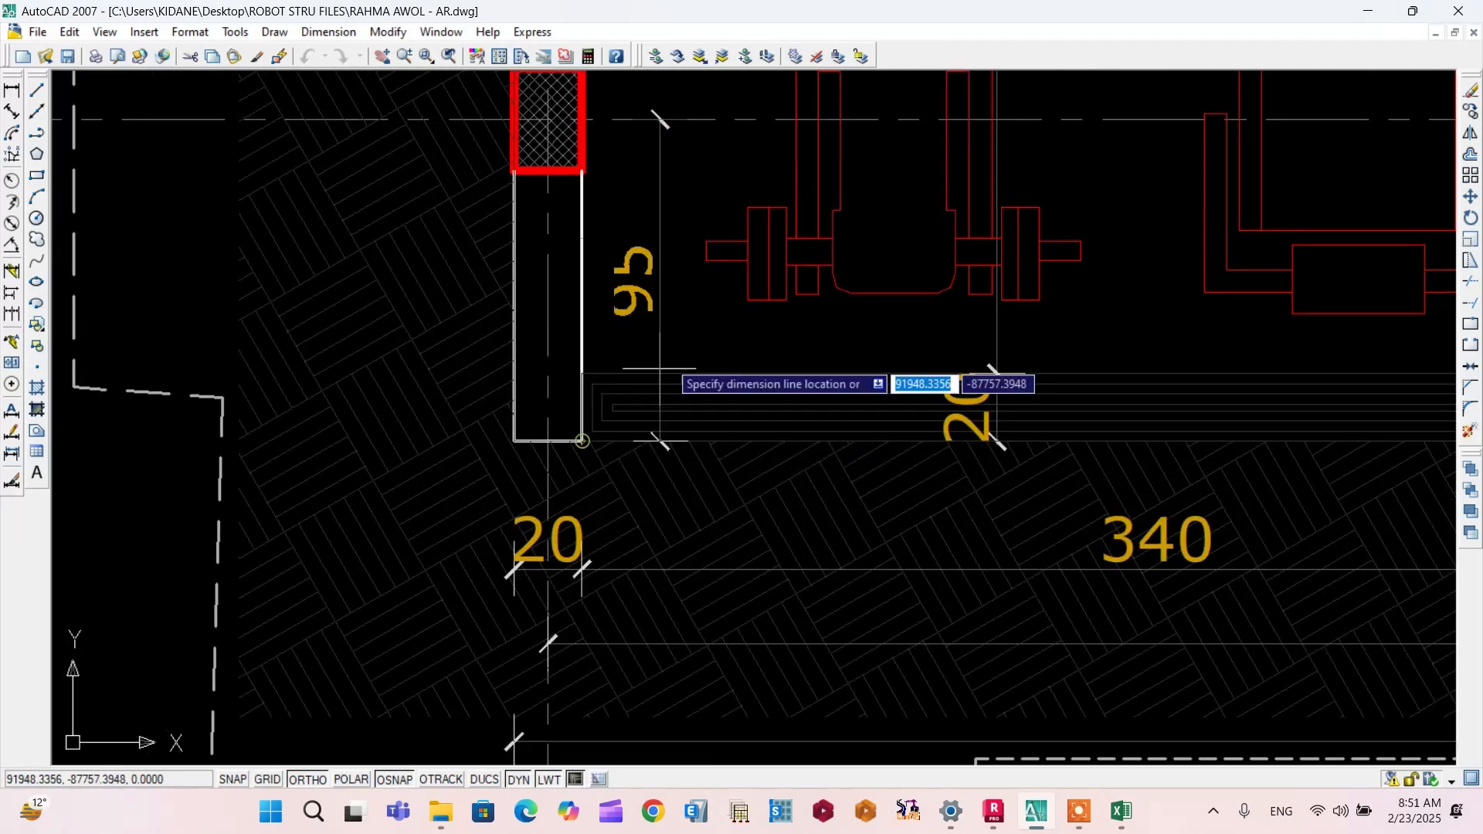
pyautogui.click(646, 324)
pyautogui.scroll(-3, 641, 318)
pyautogui.scroll(3, 649, 315)
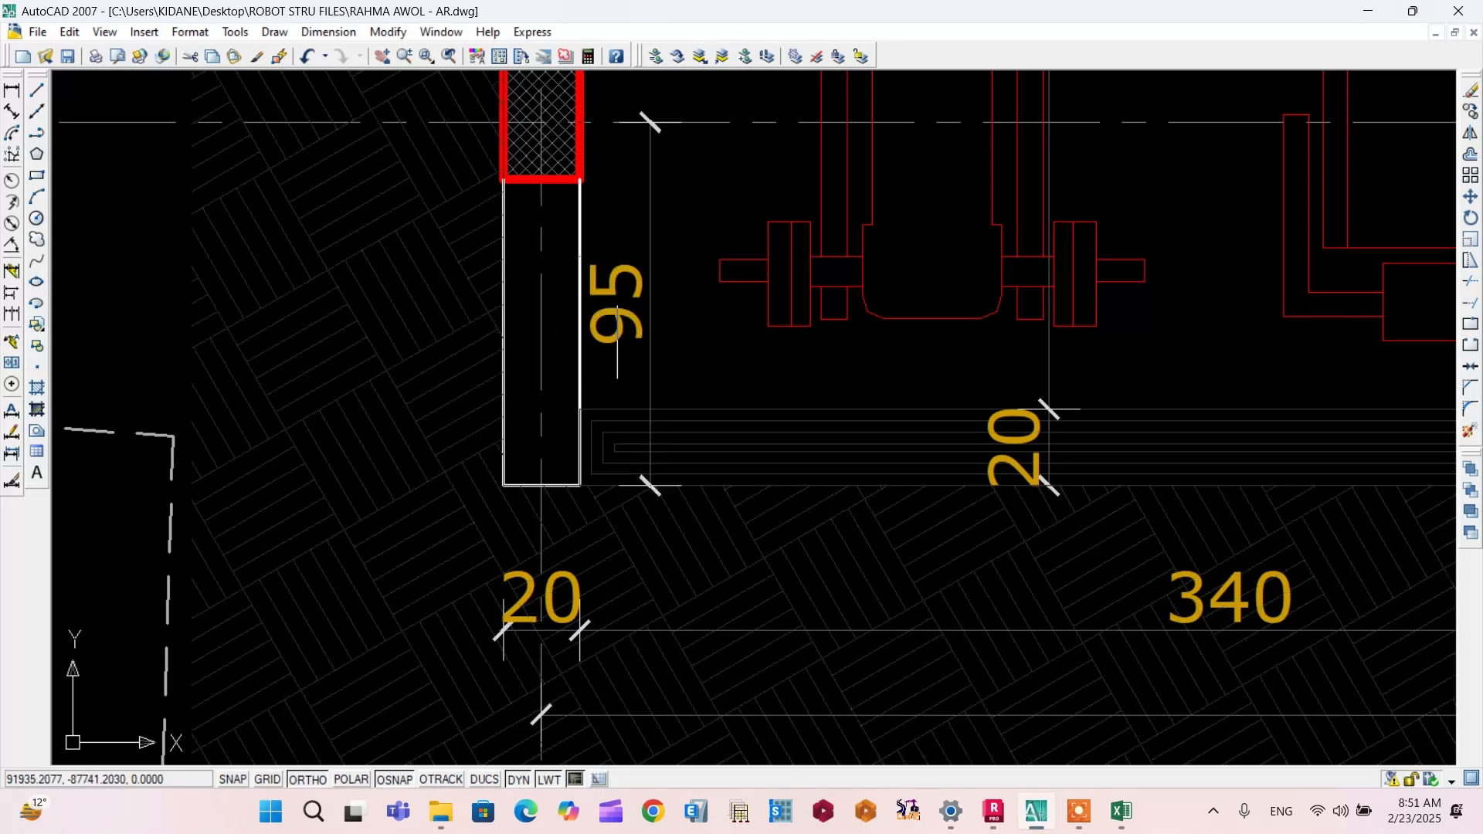
pyautogui.scroll(-2, 625, 325)
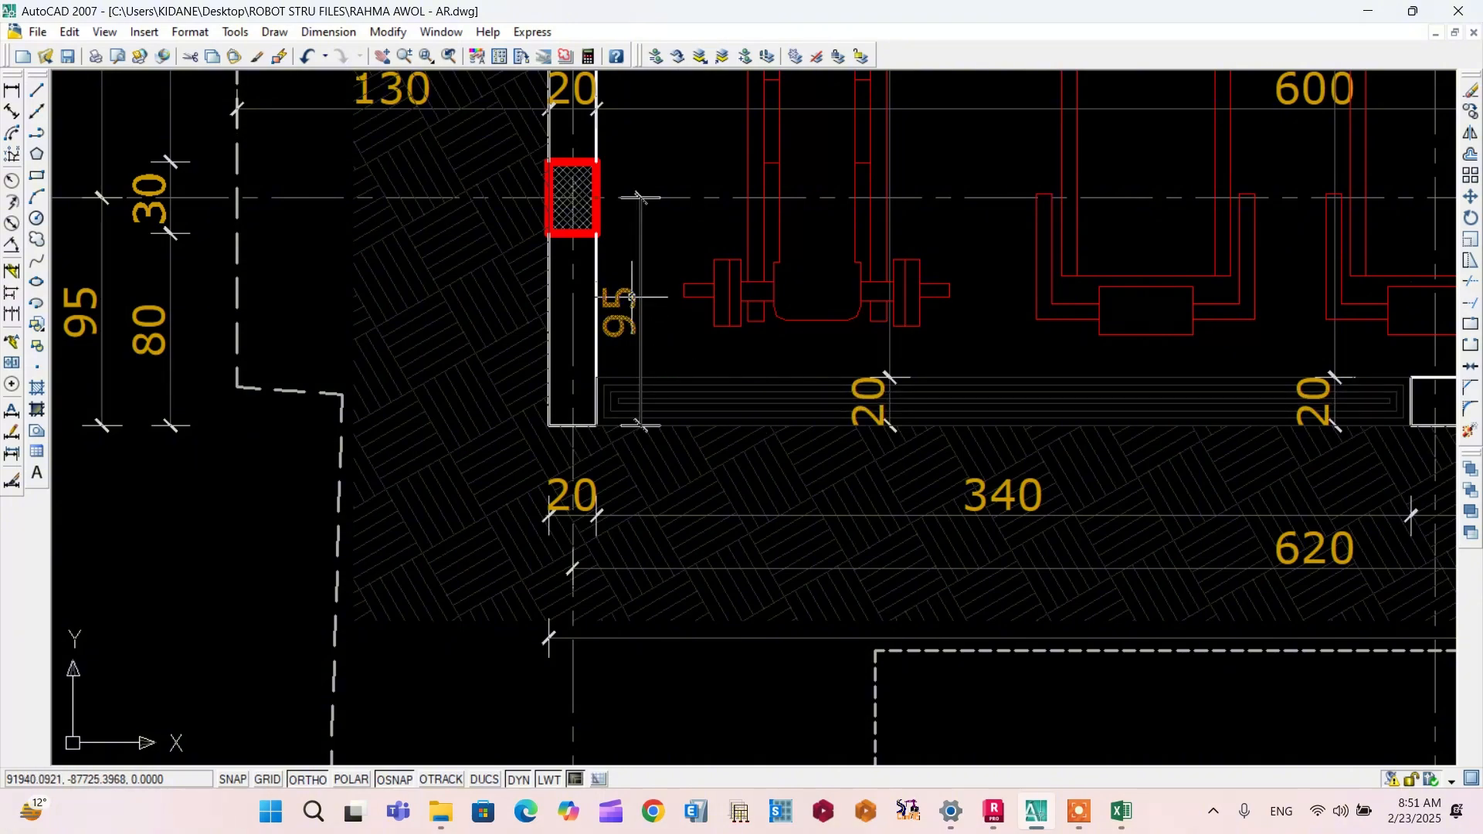
pyautogui.scroll(-3, 632, 297)
pyautogui.scroll(1, 637, 295)
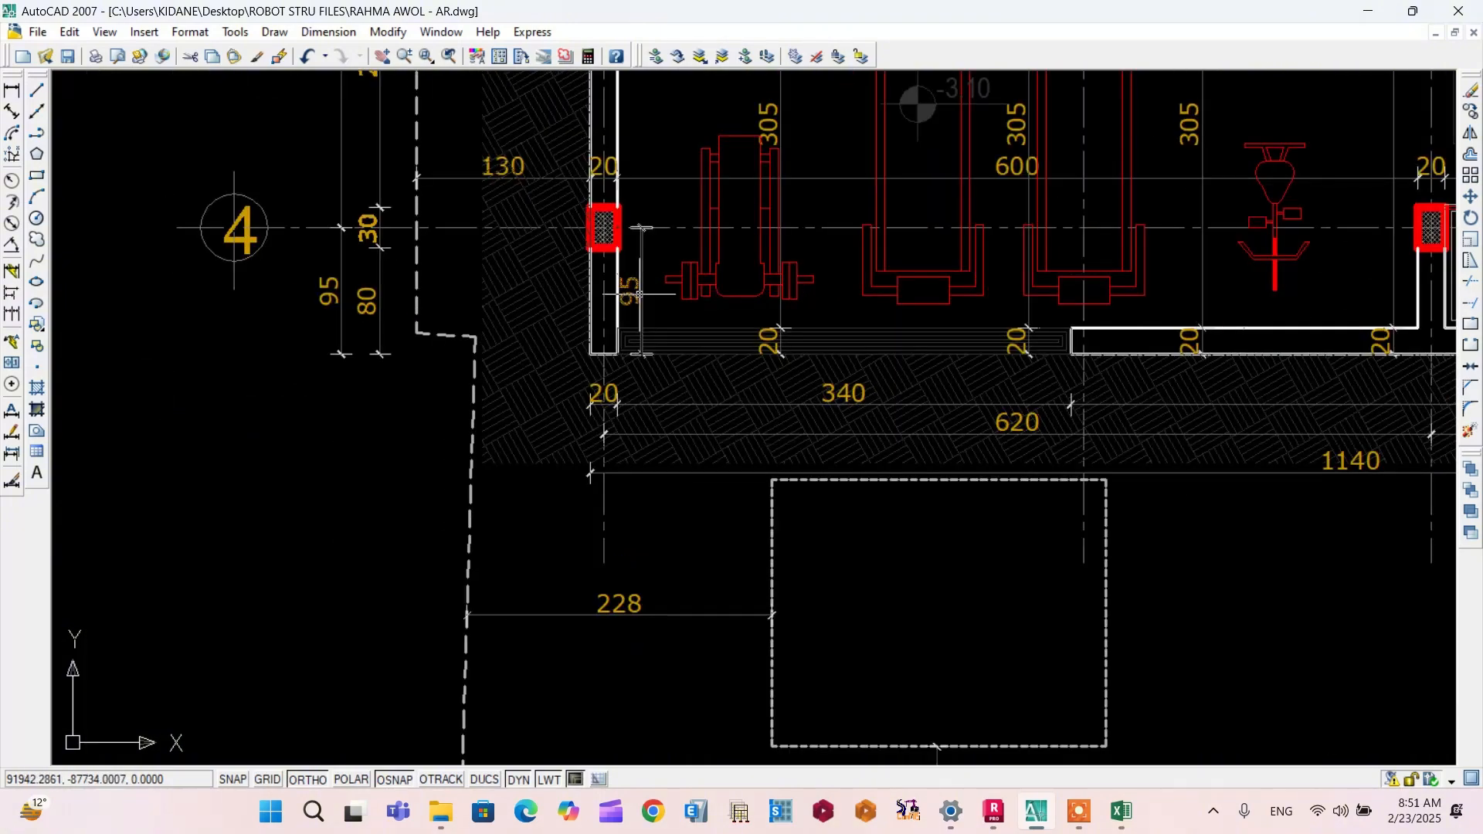
# Step: Switch to Excel, calculate =95-12.5 in cell B5, and return to the AutoCAD drawing
pyautogui.click(1120, 811)
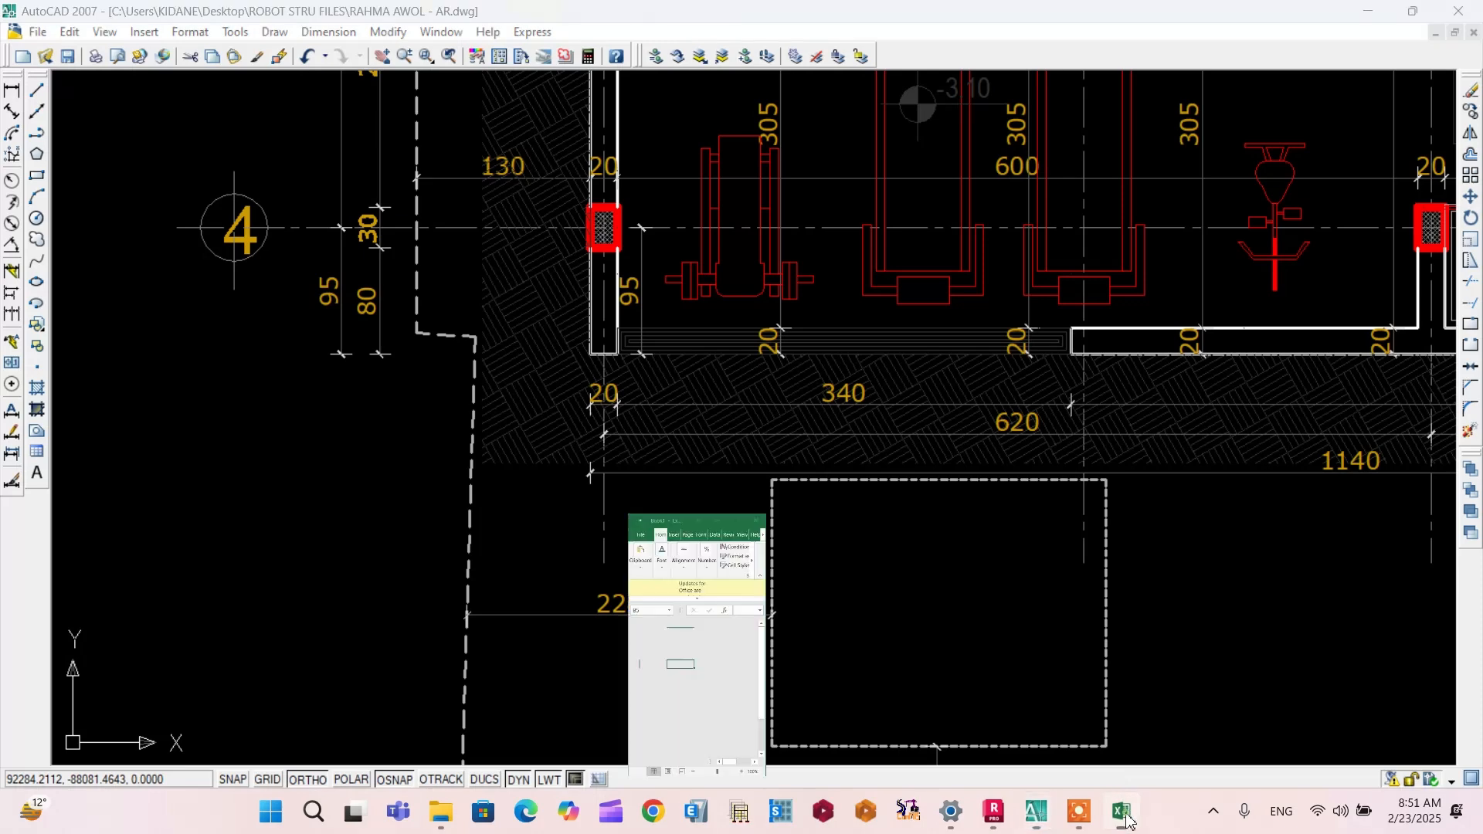
pyautogui.write('=')
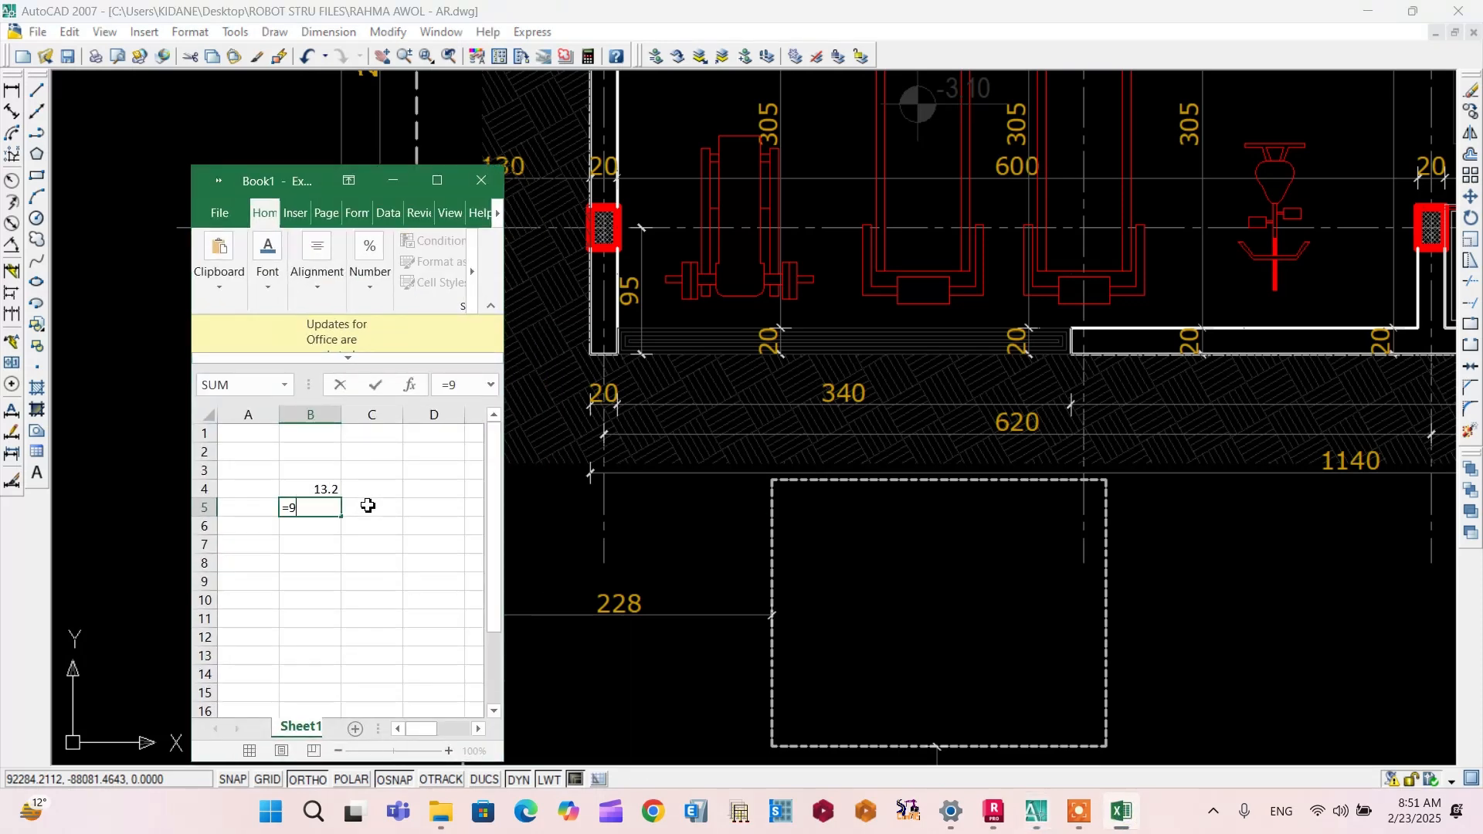
pyautogui.write('95-12.5')
pyautogui.press('Return')
pyautogui.click(664, 523)
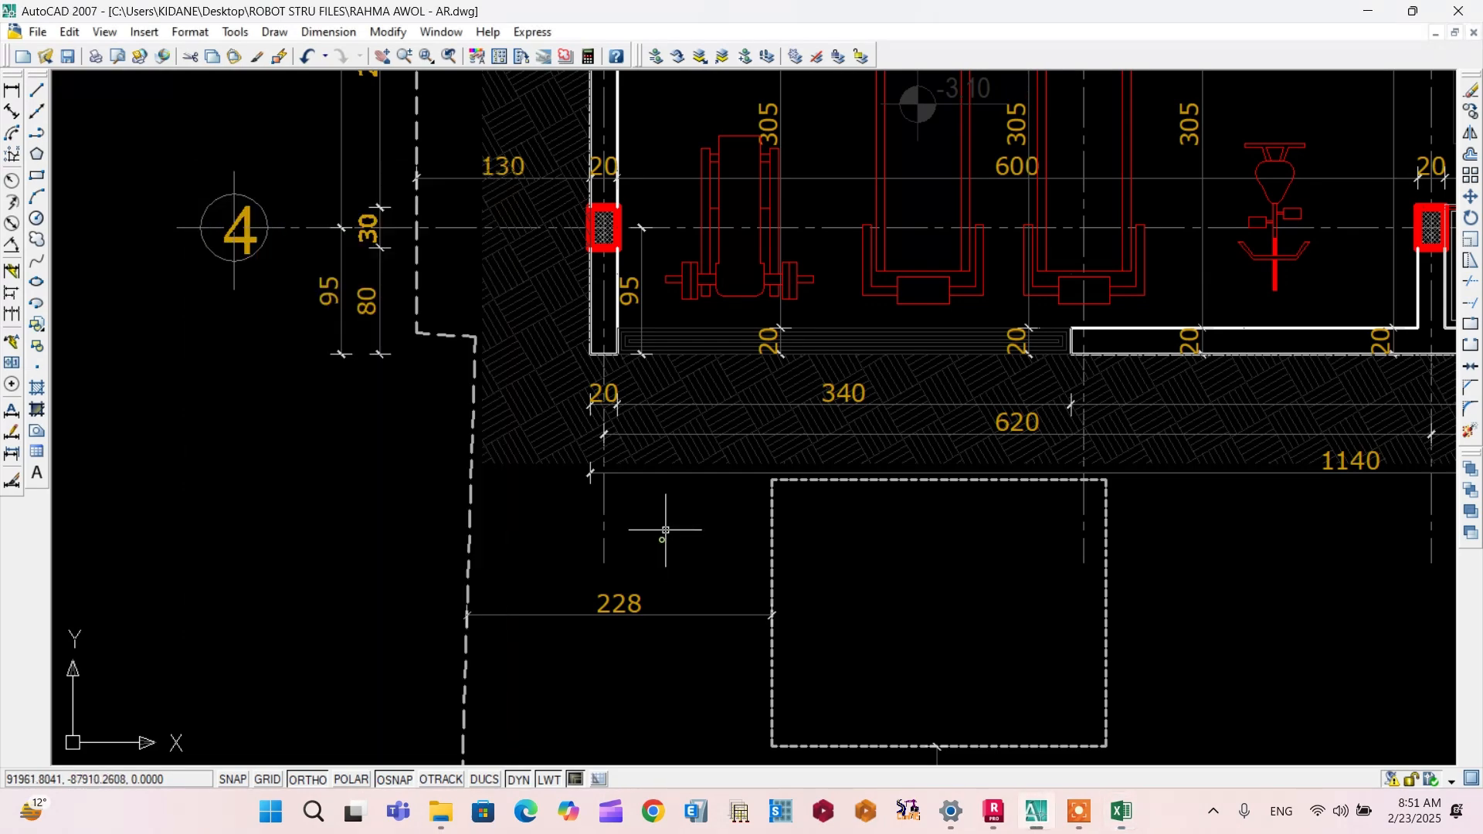
# Step: Compare the Robot plan view of the basement storey with the AutoCAD floor plans around axes 4, 4' and 4''
pyautogui.scroll(-10, 665, 523)
pyautogui.scroll(-3, 677, 390)
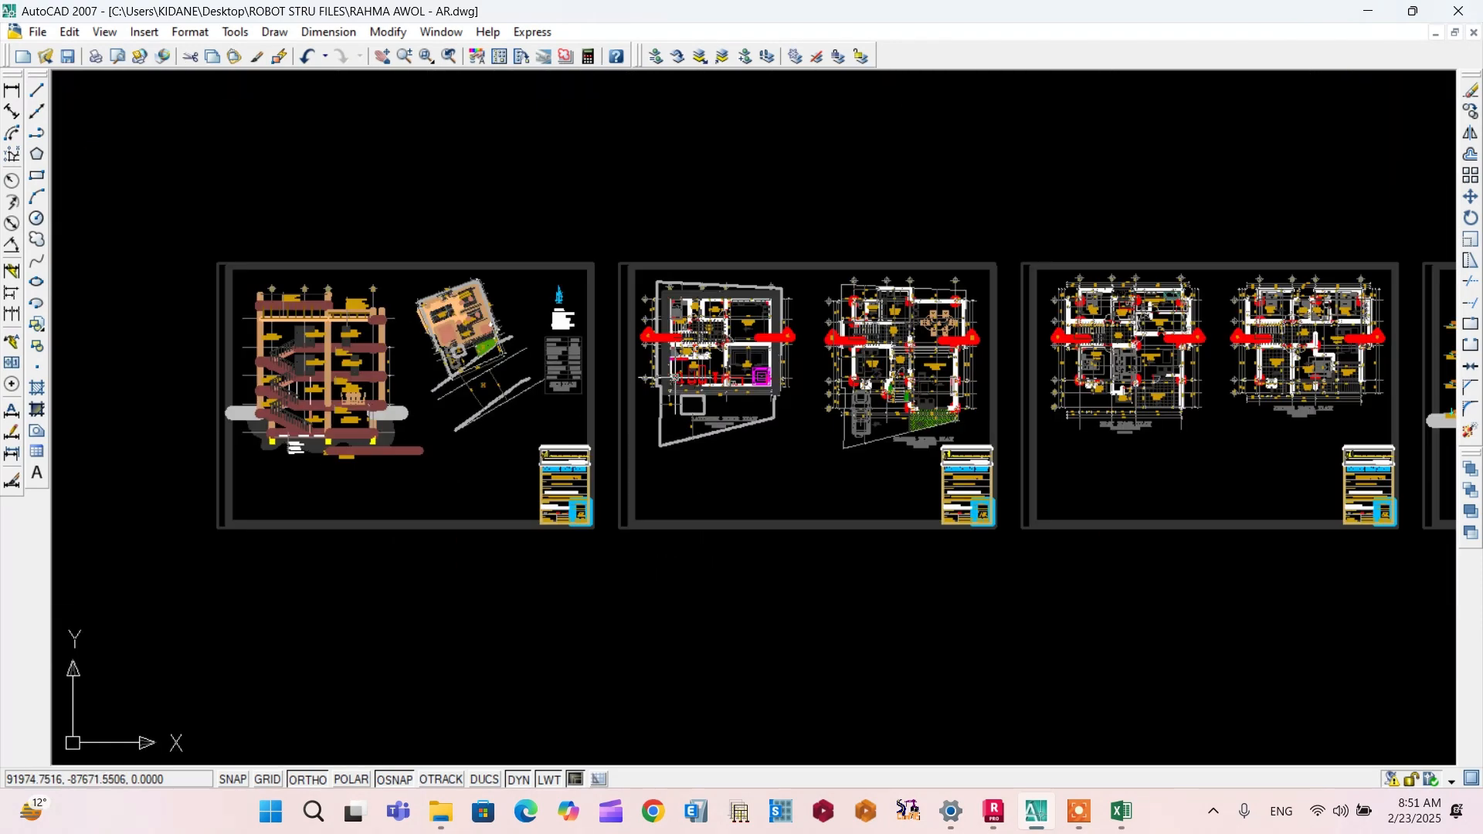
pyautogui.scroll(1, 867, 393)
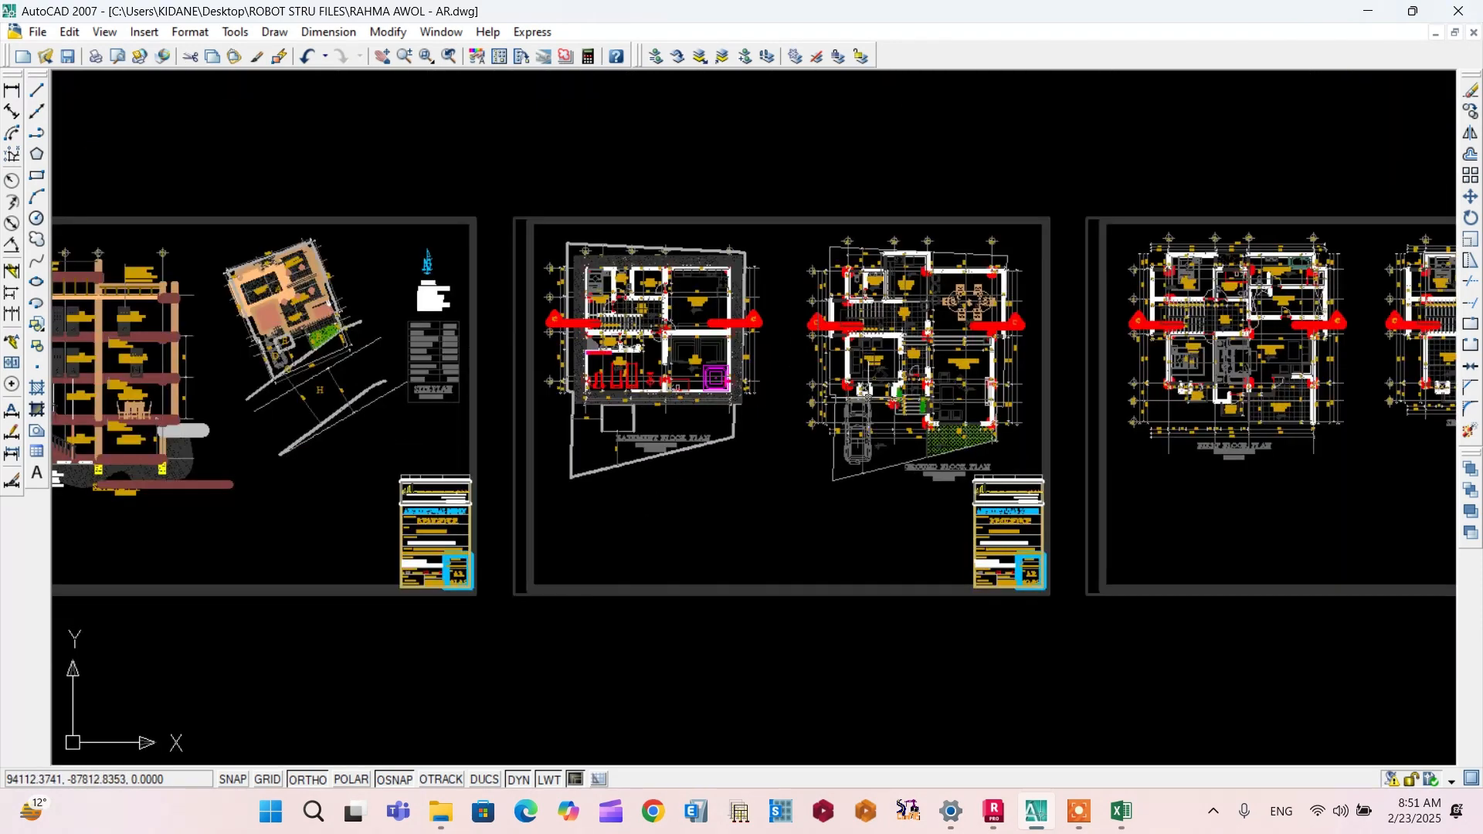
pyautogui.click(993, 811)
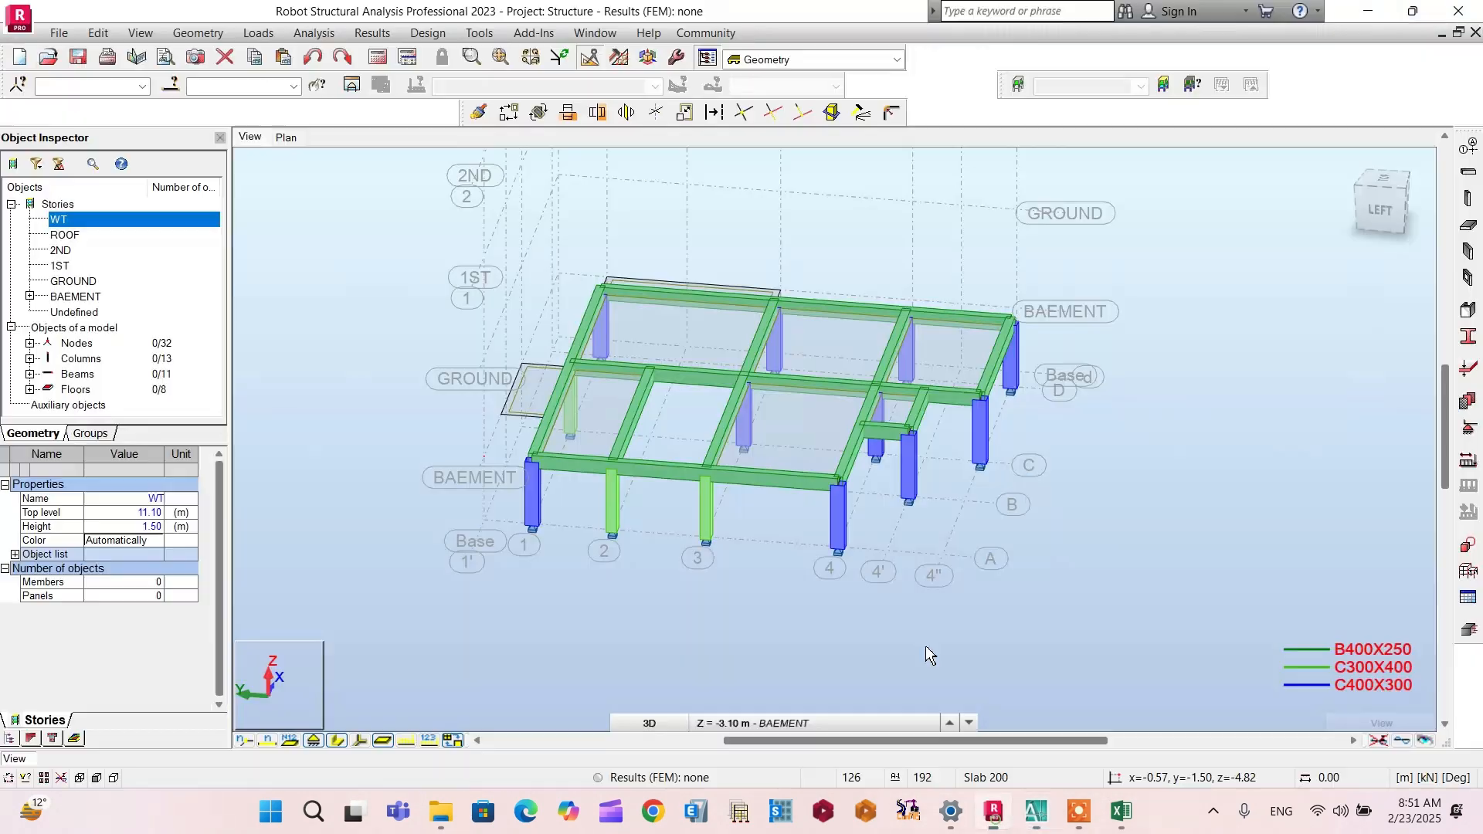
pyautogui.click(286, 138)
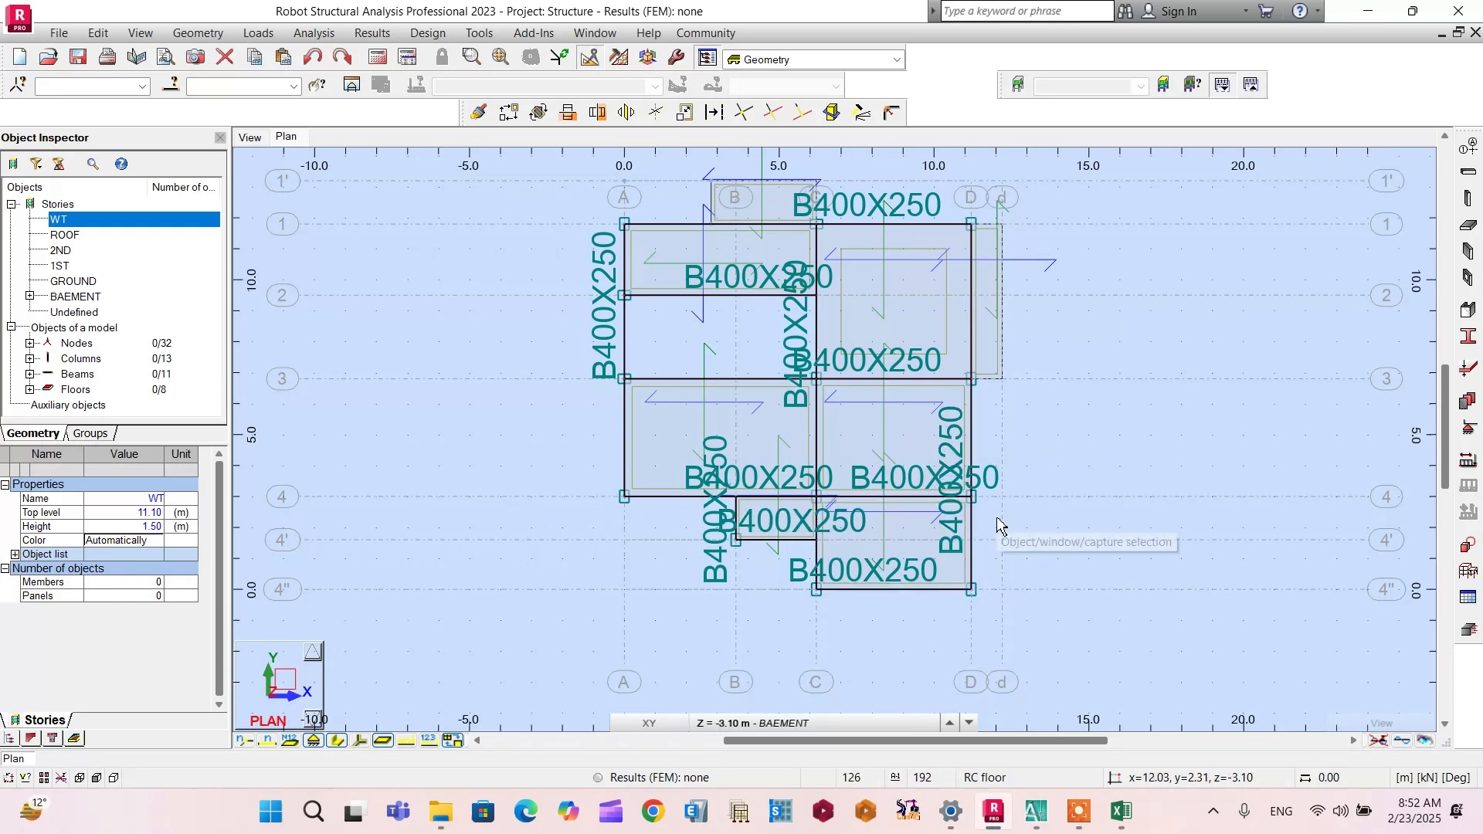
pyautogui.scroll(-1, 530, 507)
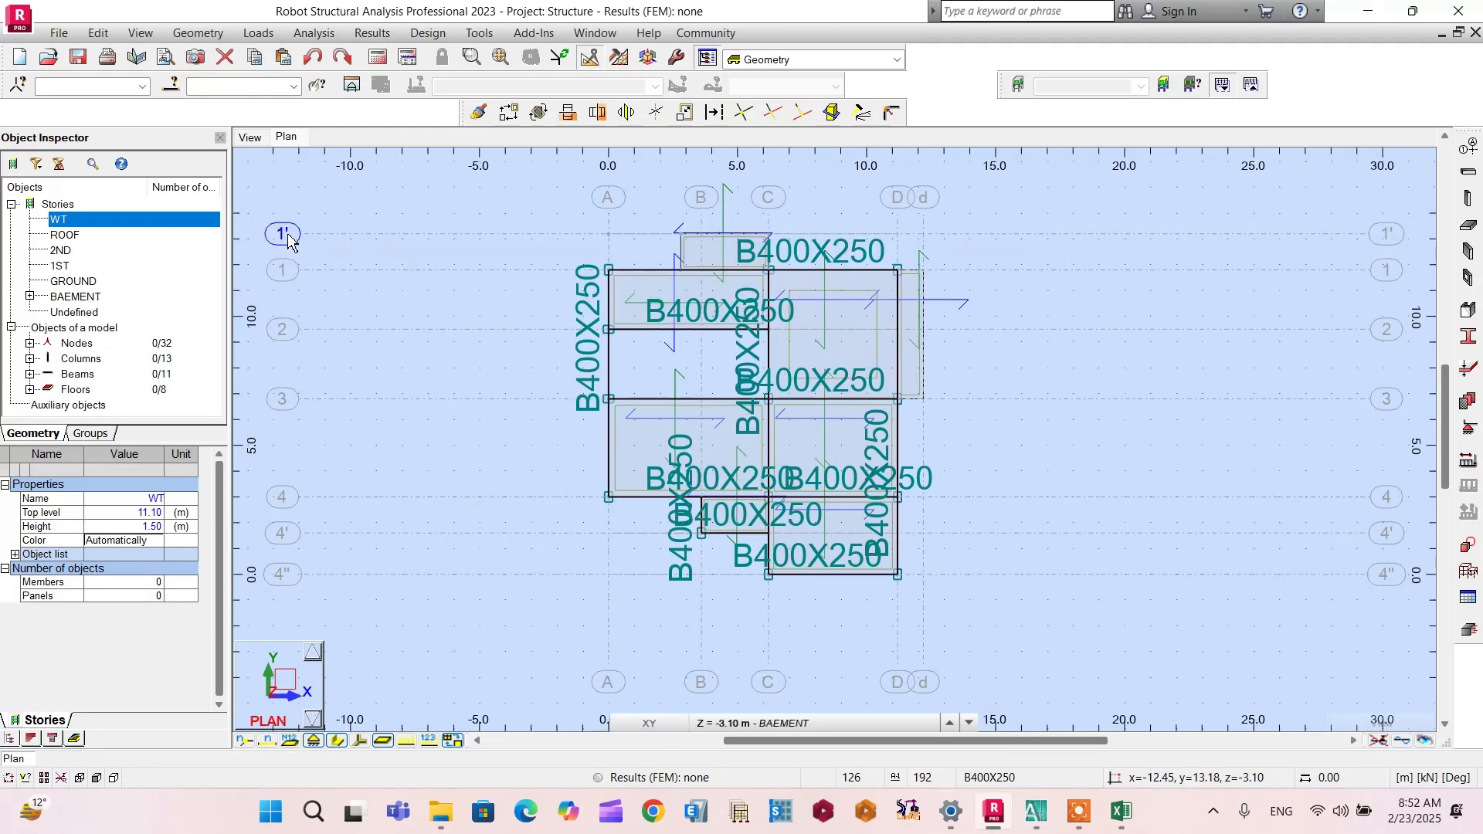
pyautogui.click(1035, 811)
pyautogui.scroll(5, 601, 390)
pyautogui.scroll(-6, 600, 390)
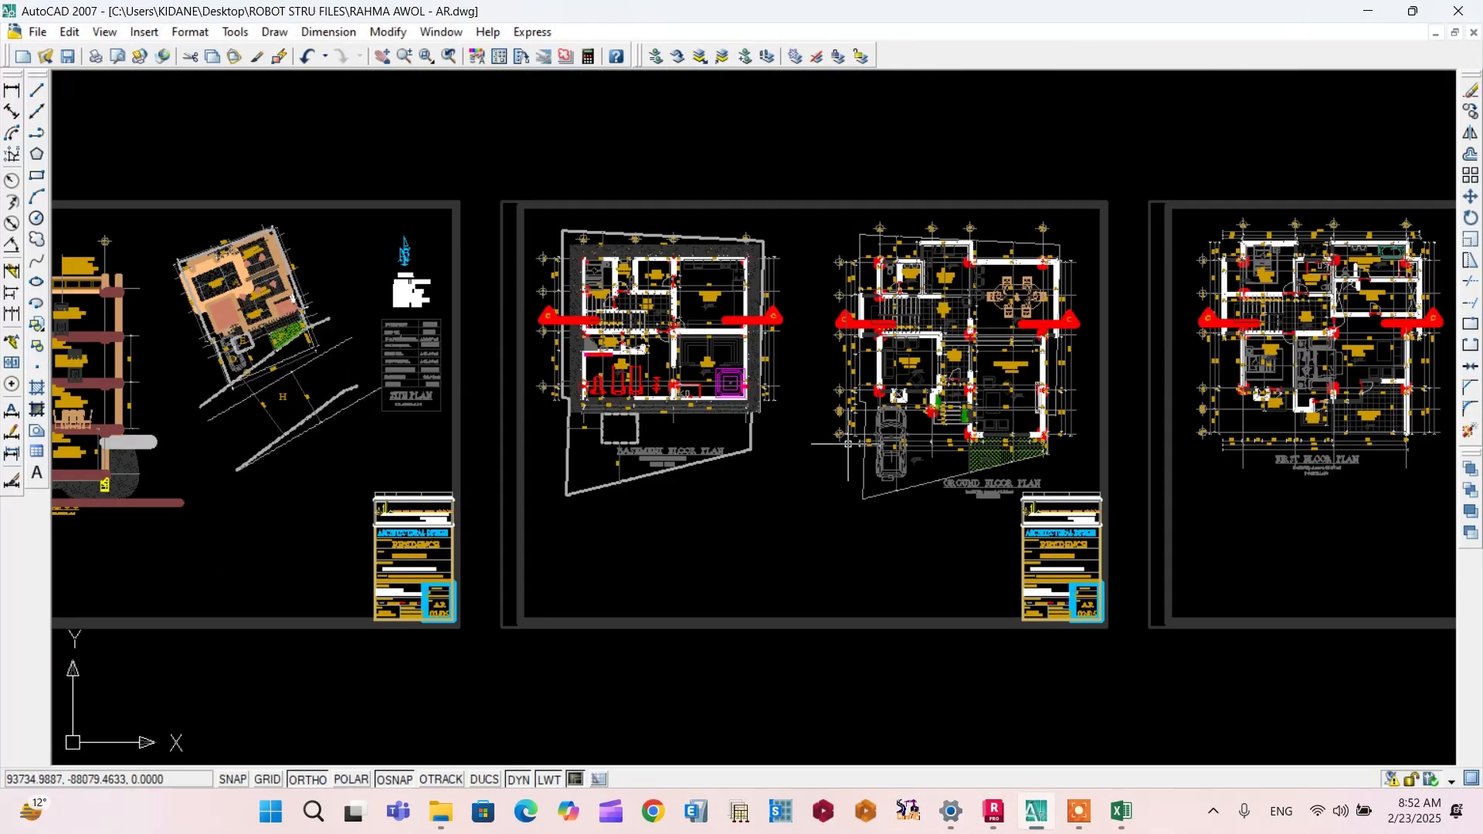
pyautogui.scroll(10, 692, 444)
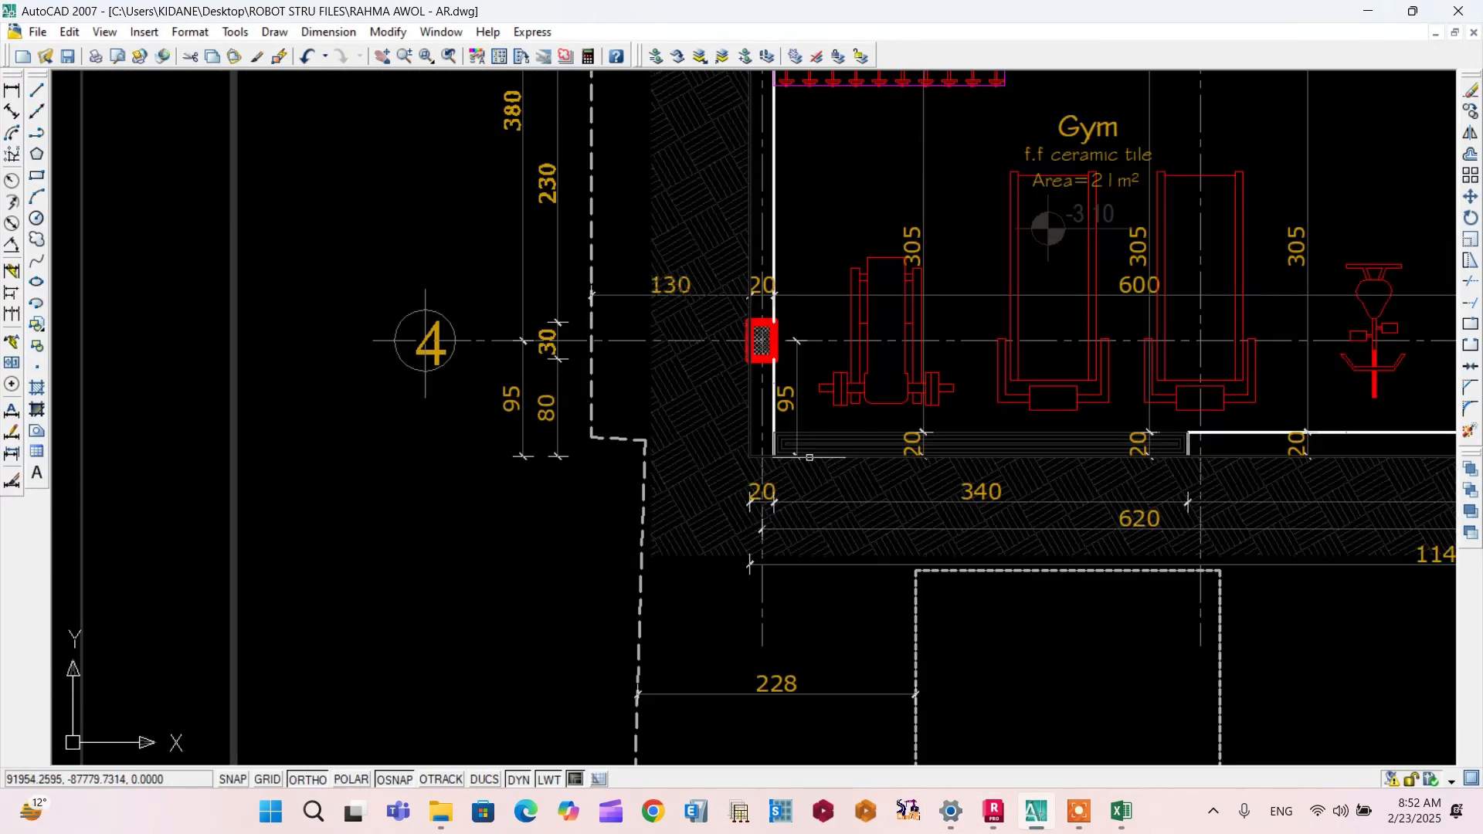
pyautogui.scroll(-8, 554, 456)
pyautogui.scroll(-2, 554, 456)
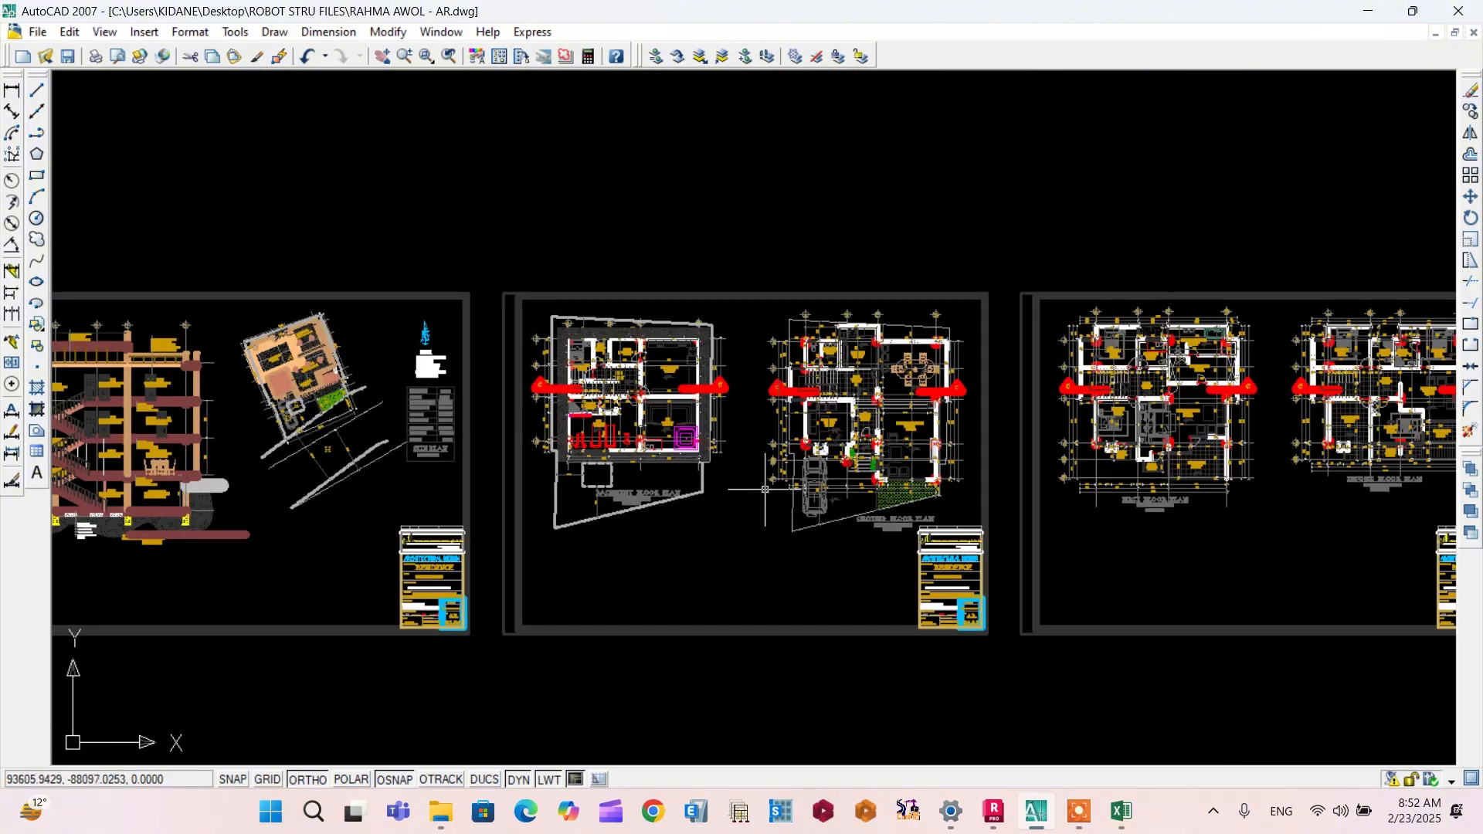
# Step: Copy the 4' and 4'' axis lines and bubbles with their 140 and 160 dimensions from the ground floor plan to the basement plan, aligned on axis 4
pyautogui.scroll(5, 757, 479)
pyautogui.scroll(3, 926, 479)
pyautogui.scroll(-2, 972, 490)
pyautogui.scroll(6, 853, 433)
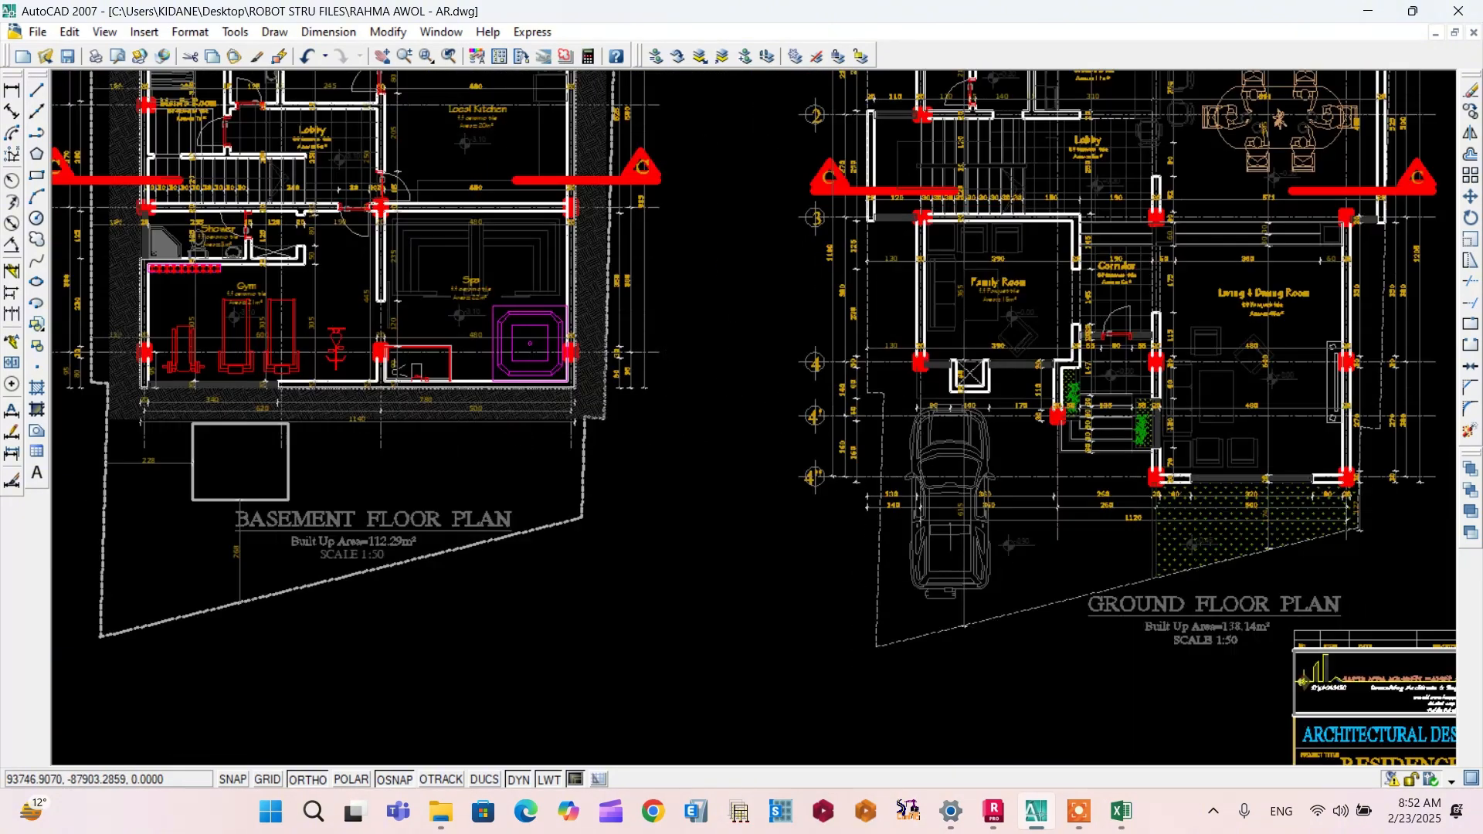
pyautogui.click(775, 440)
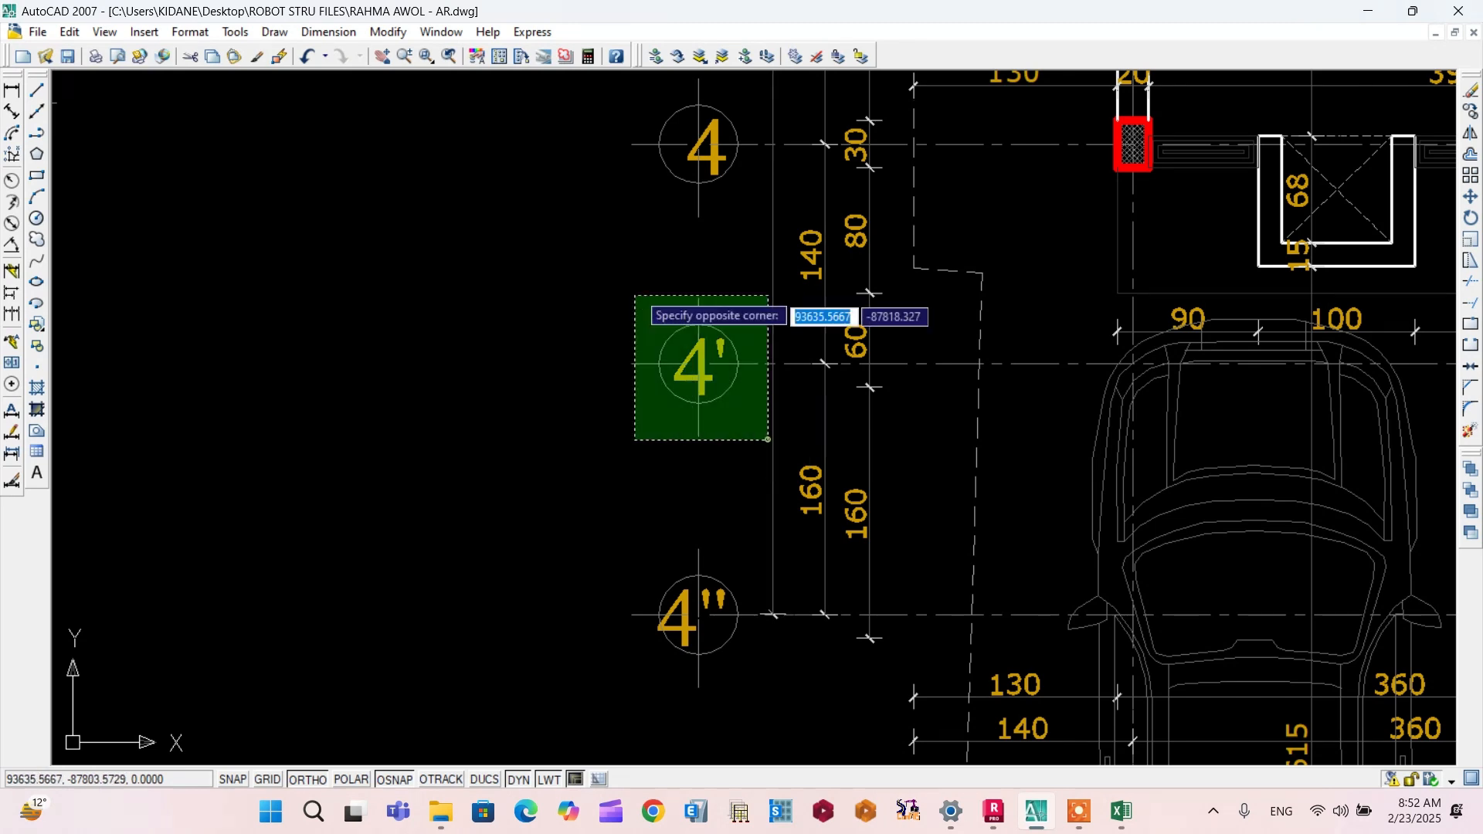
pyautogui.click(636, 298)
pyautogui.click(711, 672)
pyautogui.click(658, 537)
pyautogui.click(846, 443)
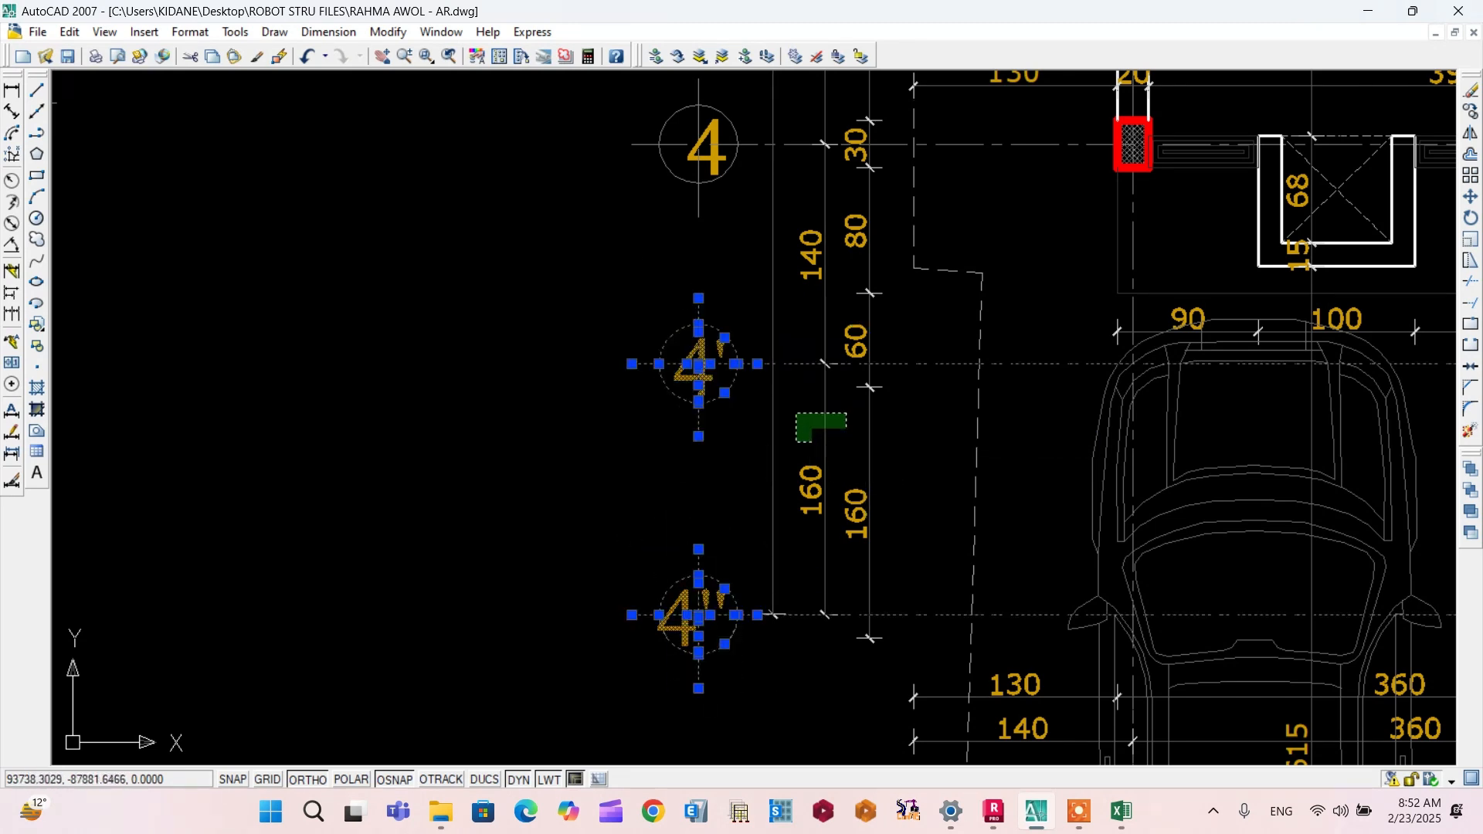
pyautogui.click(794, 413)
pyautogui.click(836, 289)
pyautogui.click(801, 265)
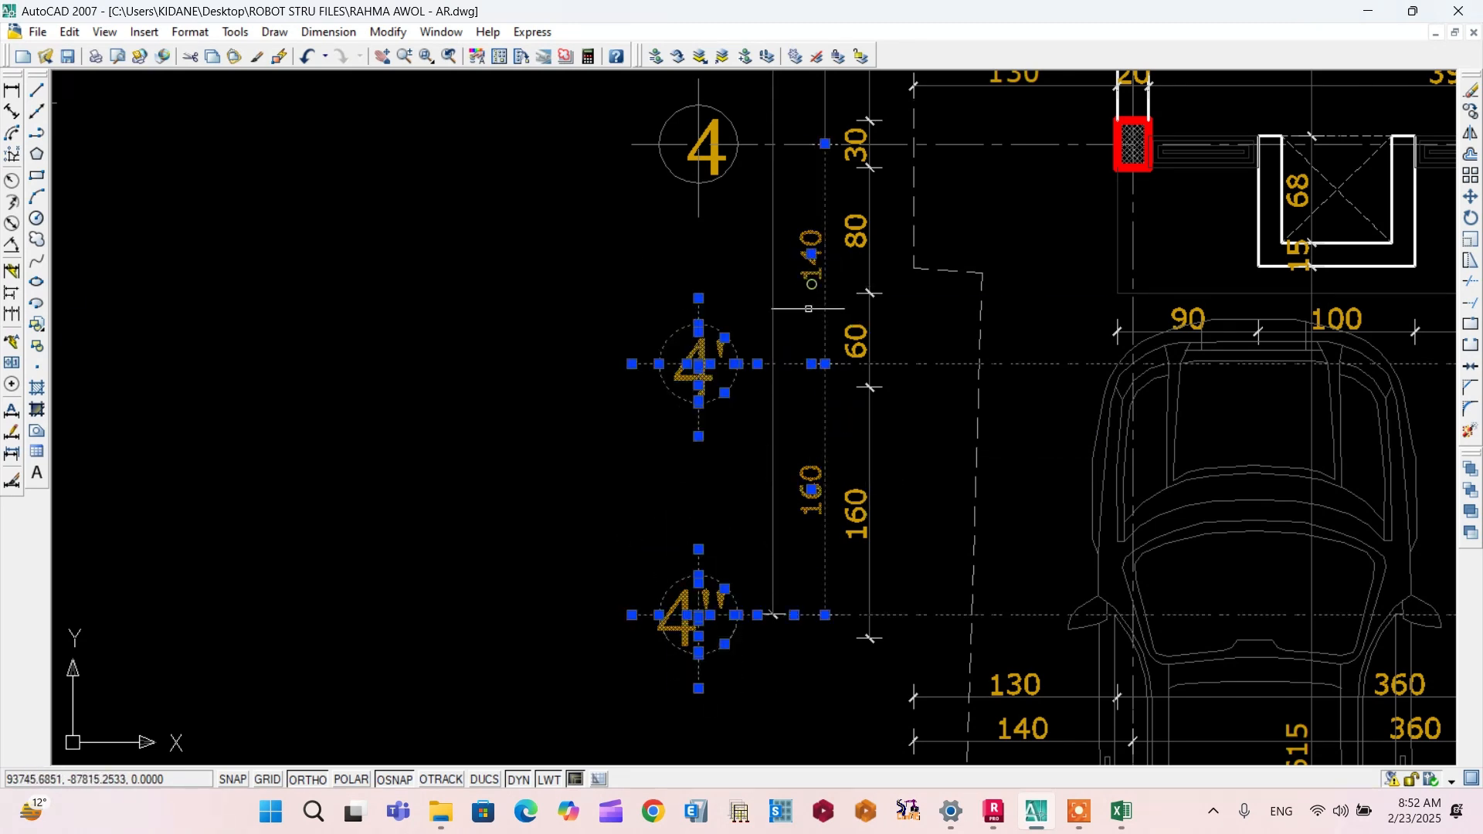
pyautogui.click(1471, 112)
pyautogui.scroll(5, 1141, 134)
pyautogui.click(1048, 166)
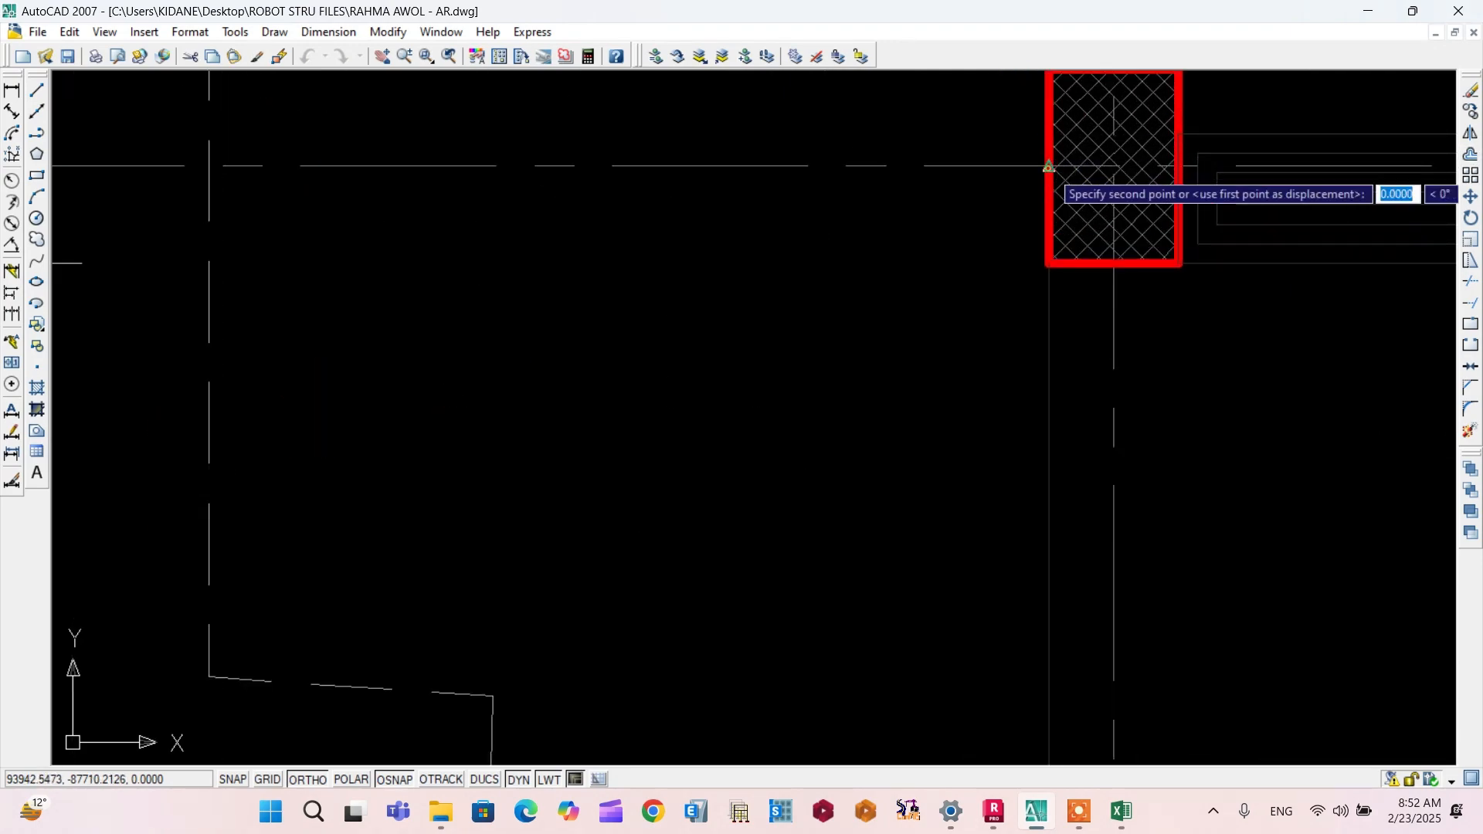
pyautogui.scroll(-8, 1048, 166)
pyautogui.scroll(7, 770, 203)
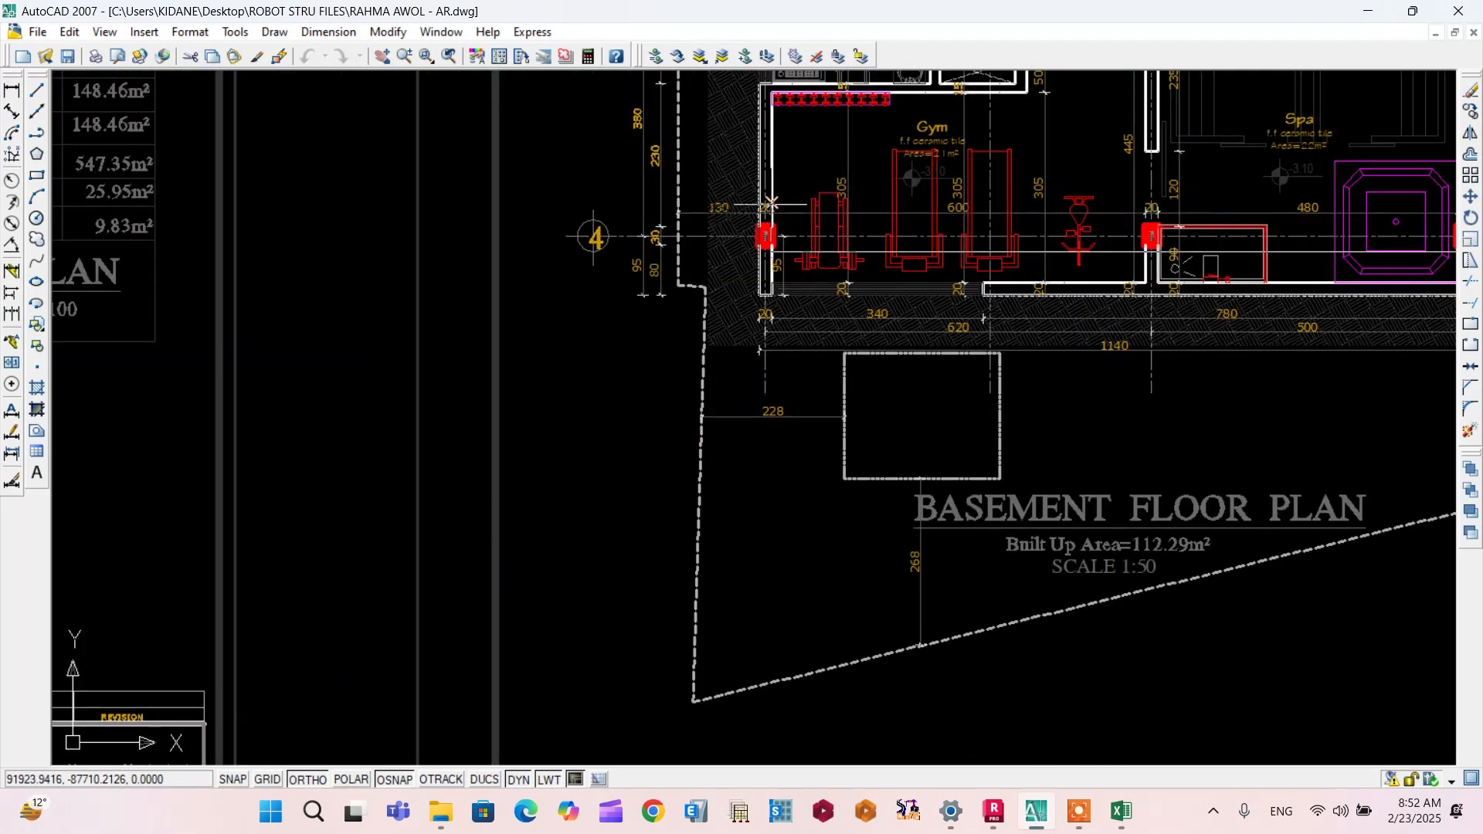
pyautogui.scroll(10, 760, 220)
pyautogui.scroll(-10, 804, 284)
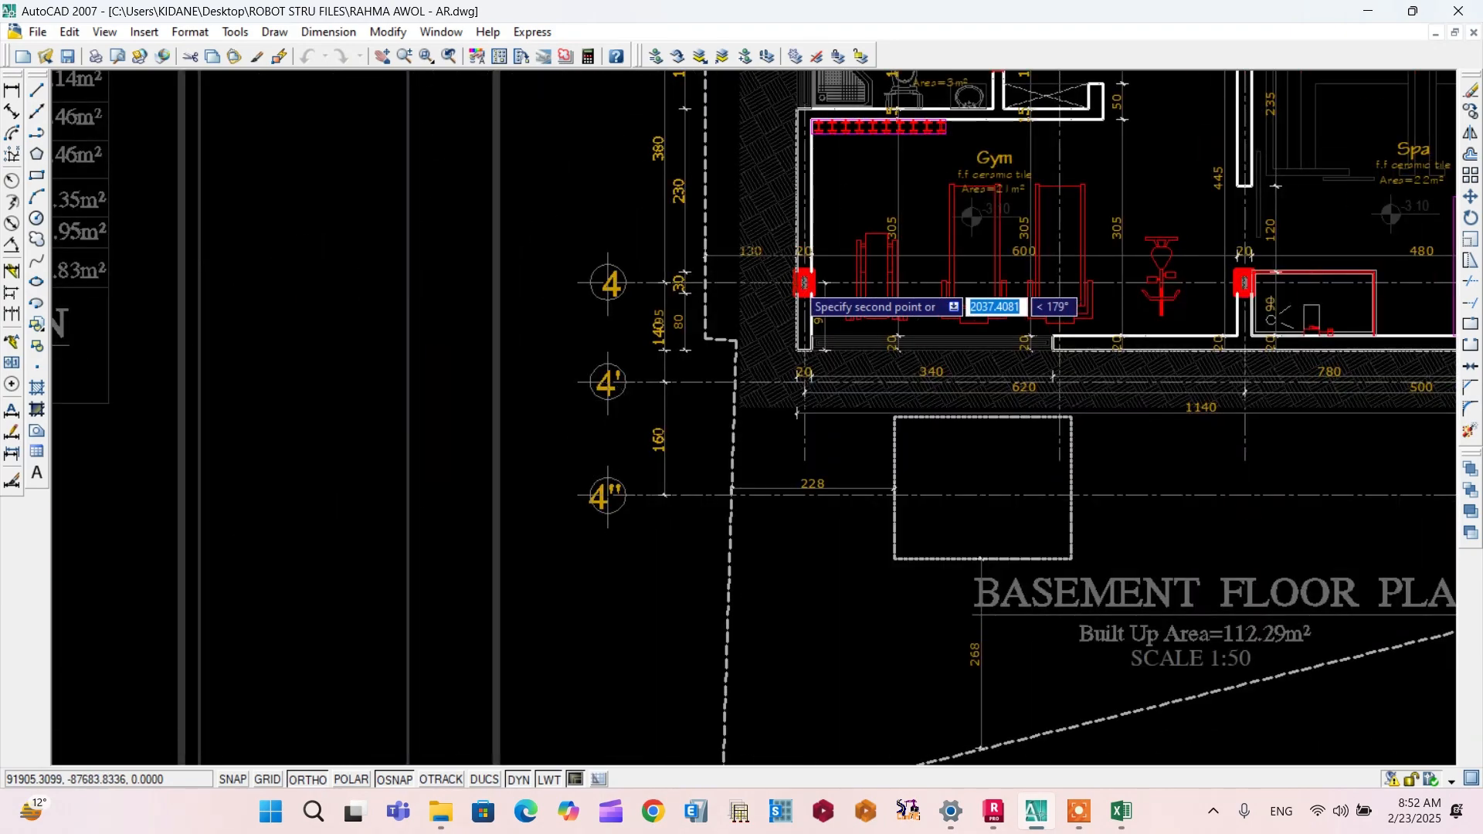
pyautogui.scroll(-4, 796, 283)
pyautogui.press('Escape')
# Step: Offset the outer end line of the basement gym's corner wall by 12.5 towards the inside of the wall
pyautogui.scroll(8, 783, 309)
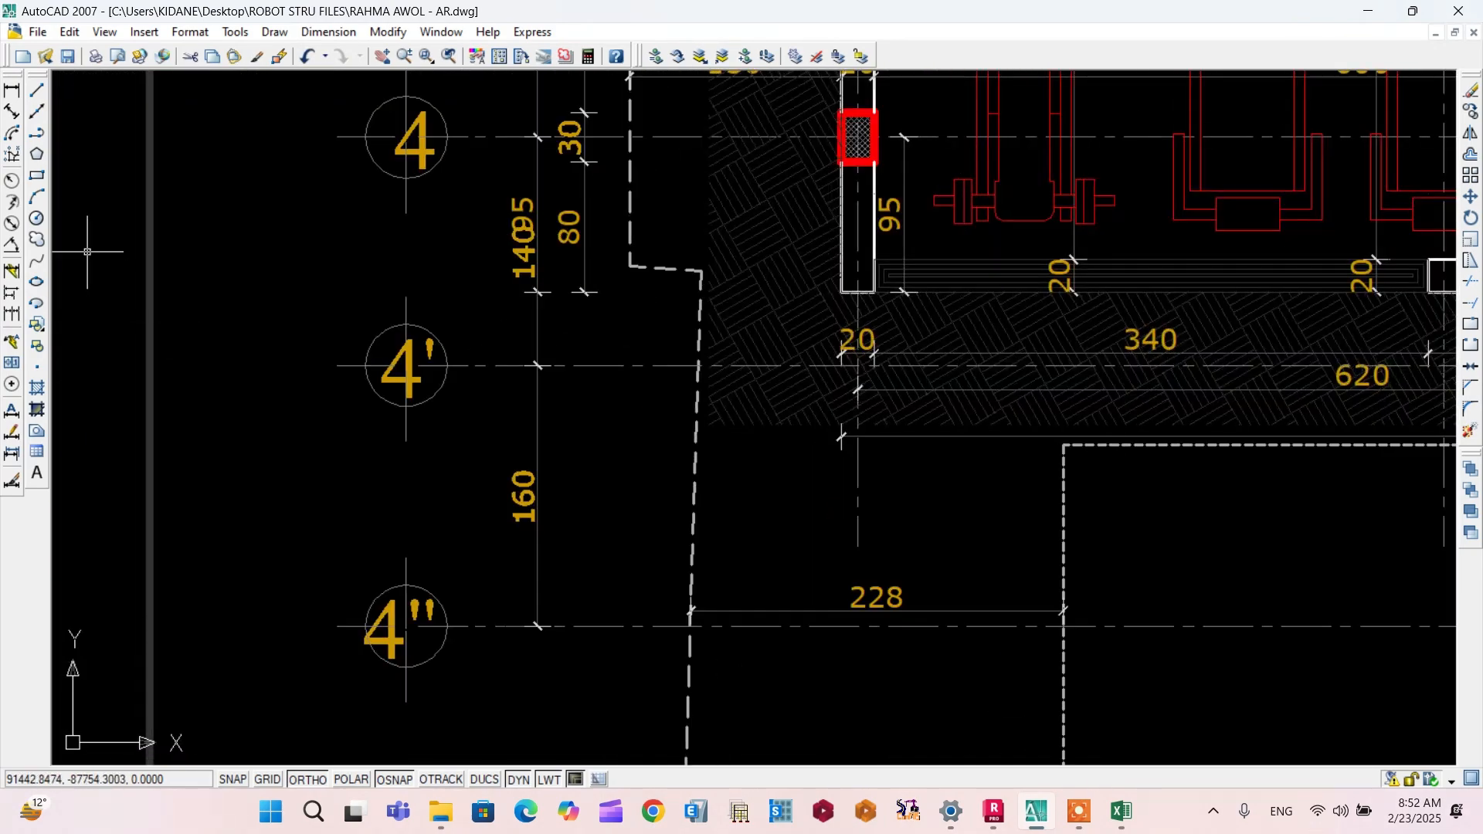
pyautogui.scroll(6, 851, 270)
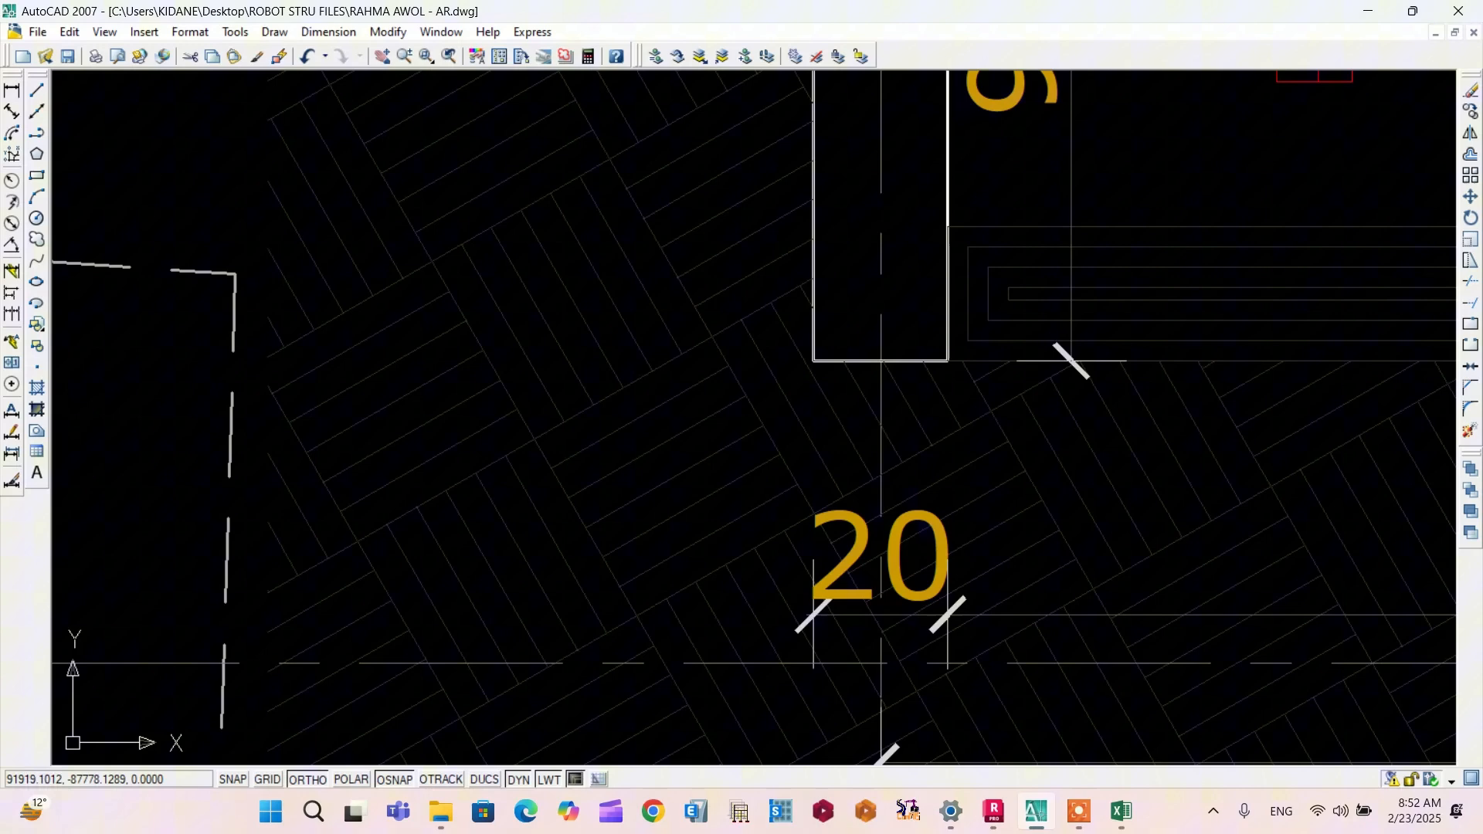
pyautogui.click(941, 361)
pyautogui.press('Escape')
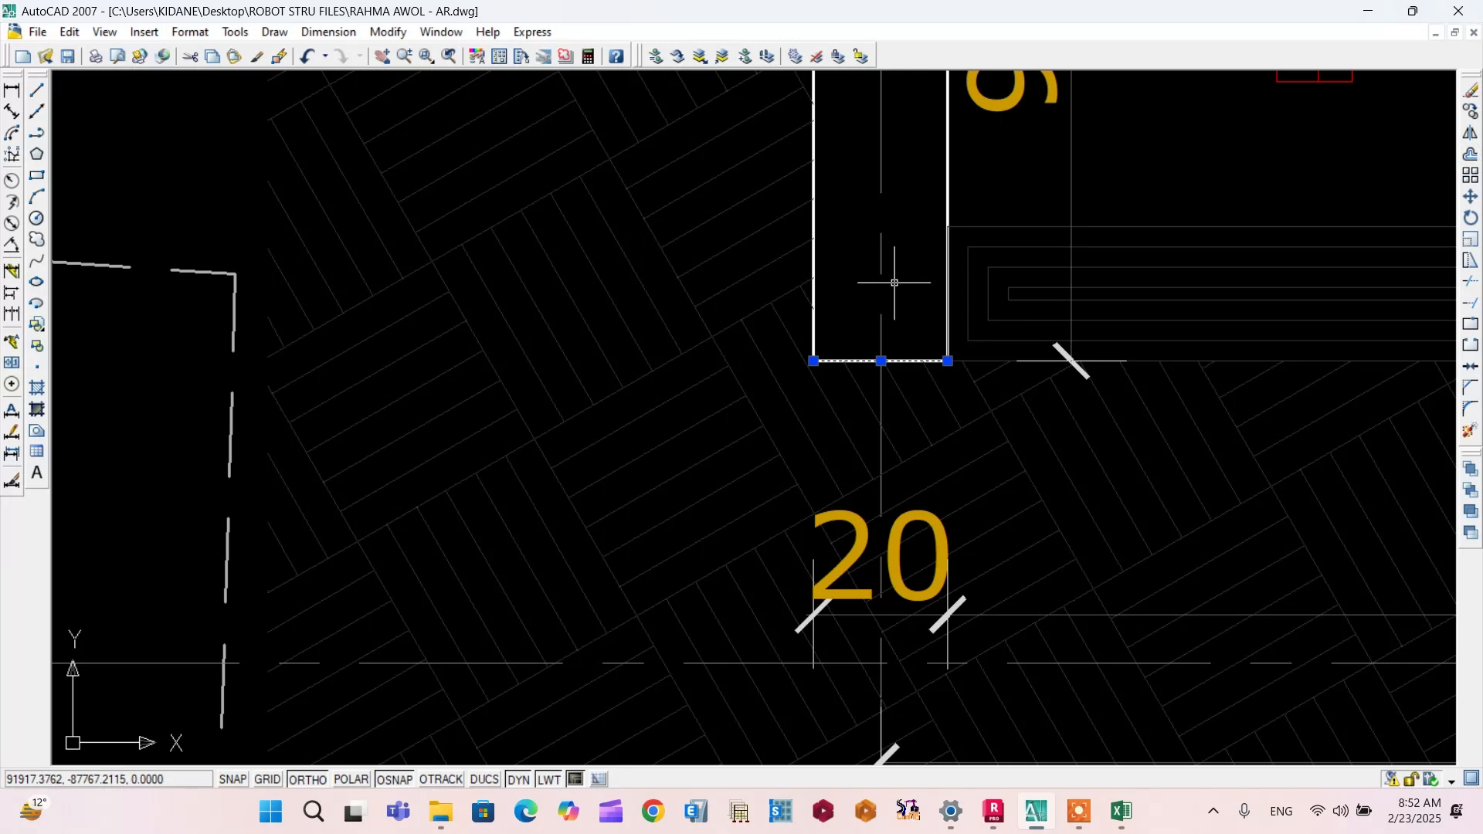
pyautogui.write('12.5')
pyautogui.press('Return')
pyautogui.click(871, 253)
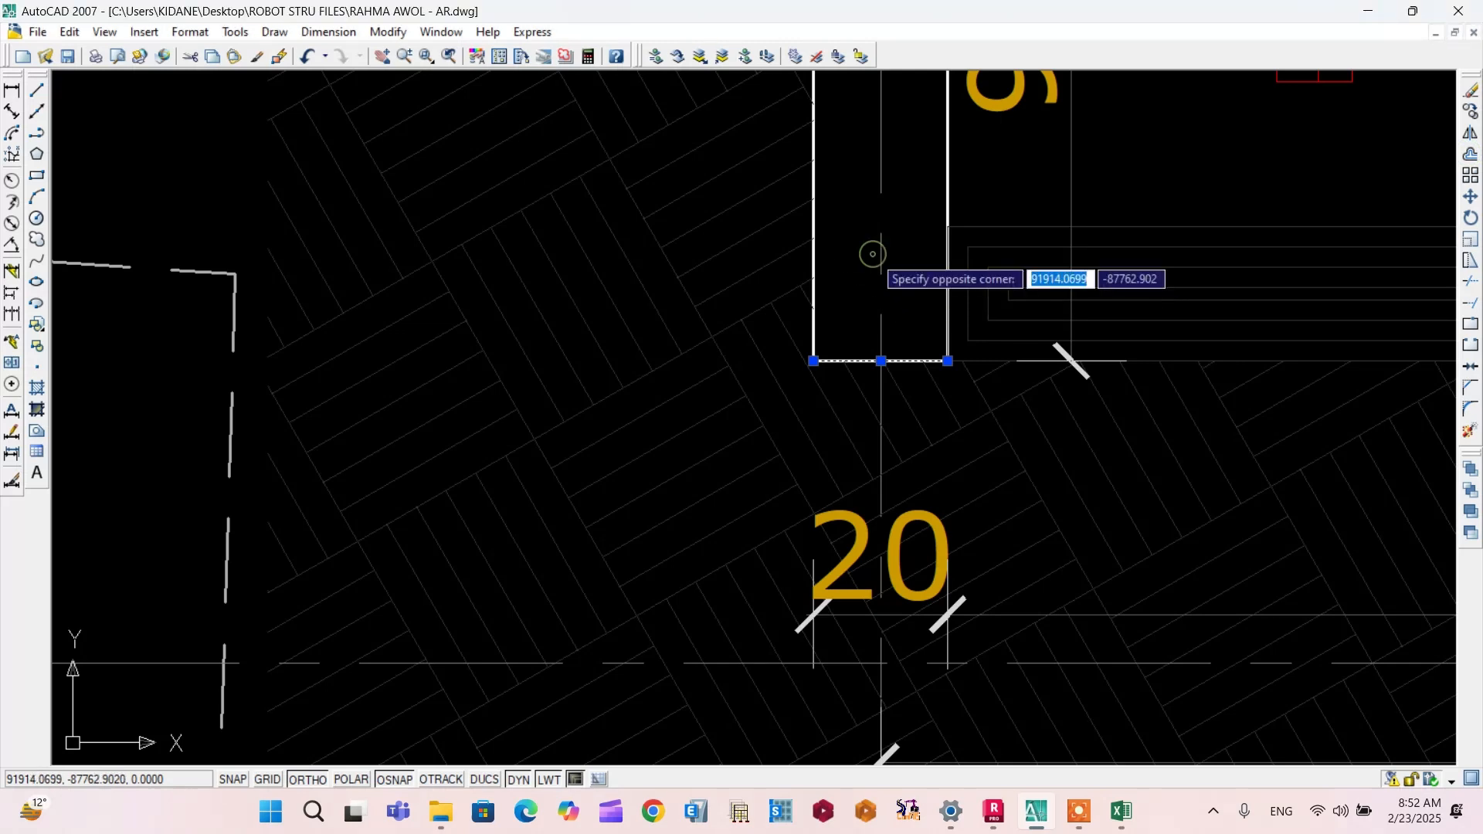
pyautogui.click(857, 257)
pyautogui.click(1469, 155)
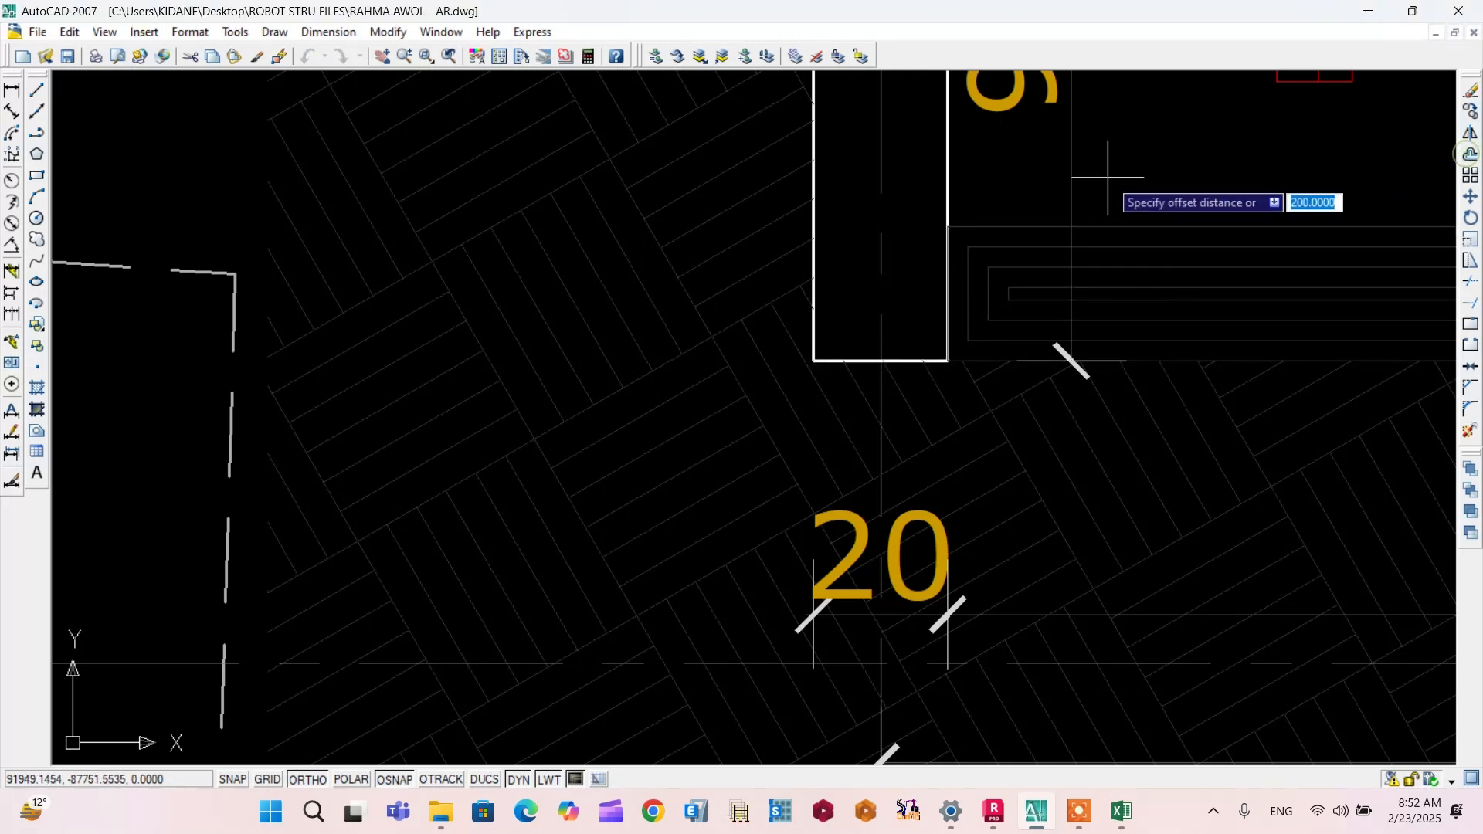
pyautogui.write('12.5')
pyautogui.press('Return')
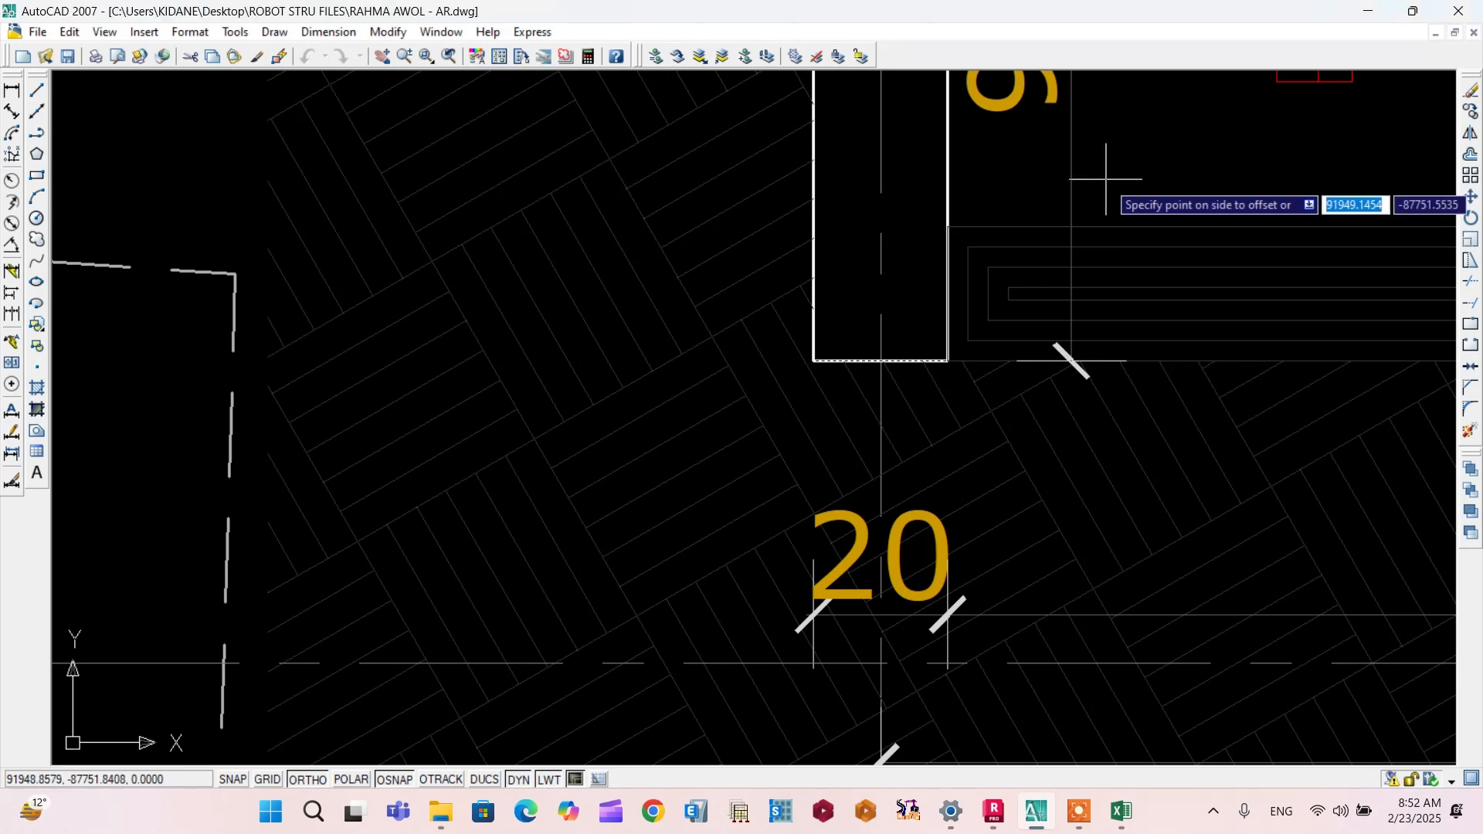
pyautogui.click(836, 313)
# Step: Stretch the outer endpoint of the offset wall line horizontally past the axis bubbles between axes 4 and 4'
pyautogui.scroll(6, 850, 305)
pyautogui.click(878, 315)
pyautogui.click(817, 242)
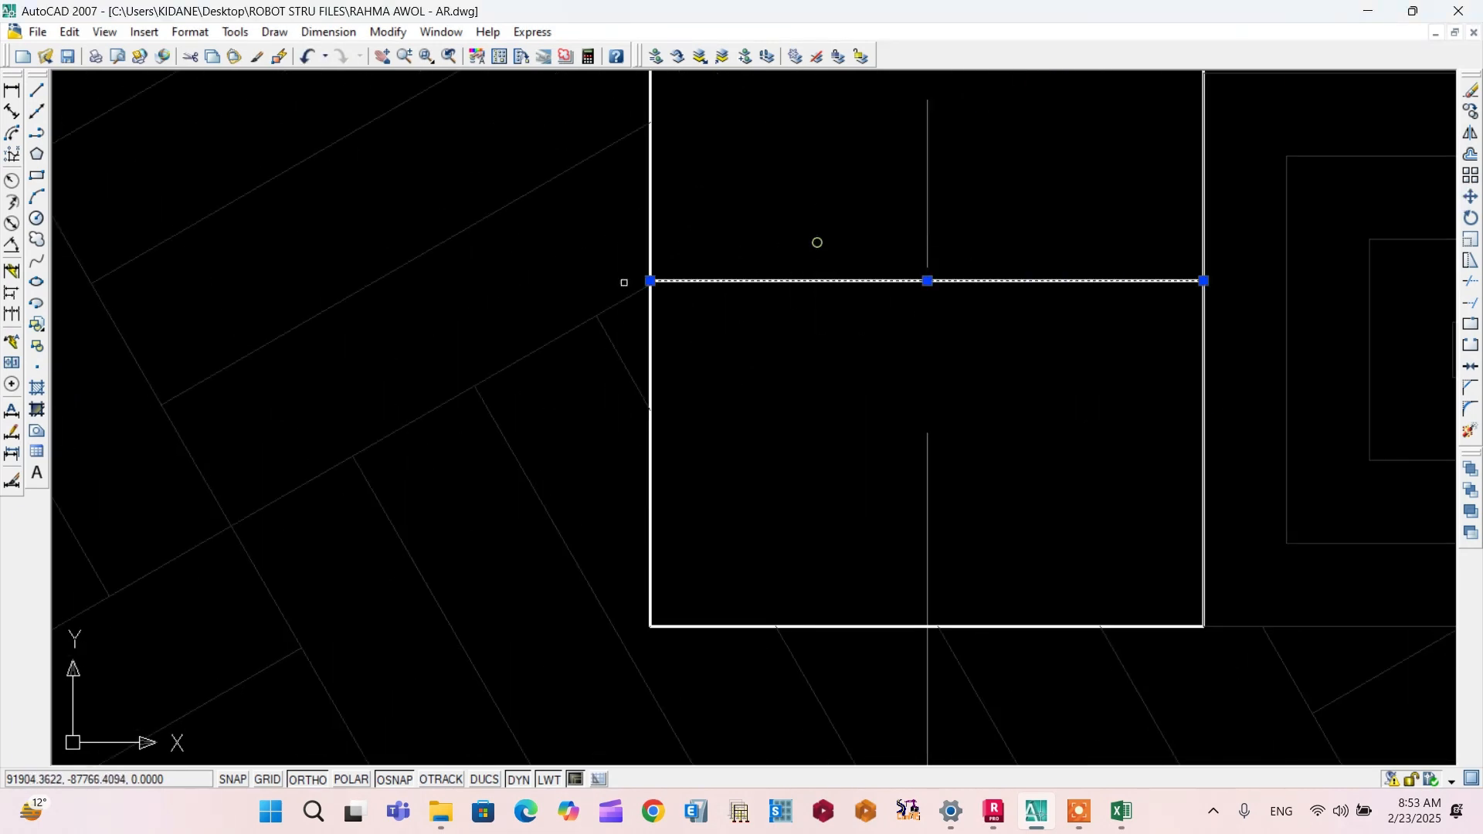
pyautogui.click(650, 280)
pyautogui.scroll(-15, 1063, 310)
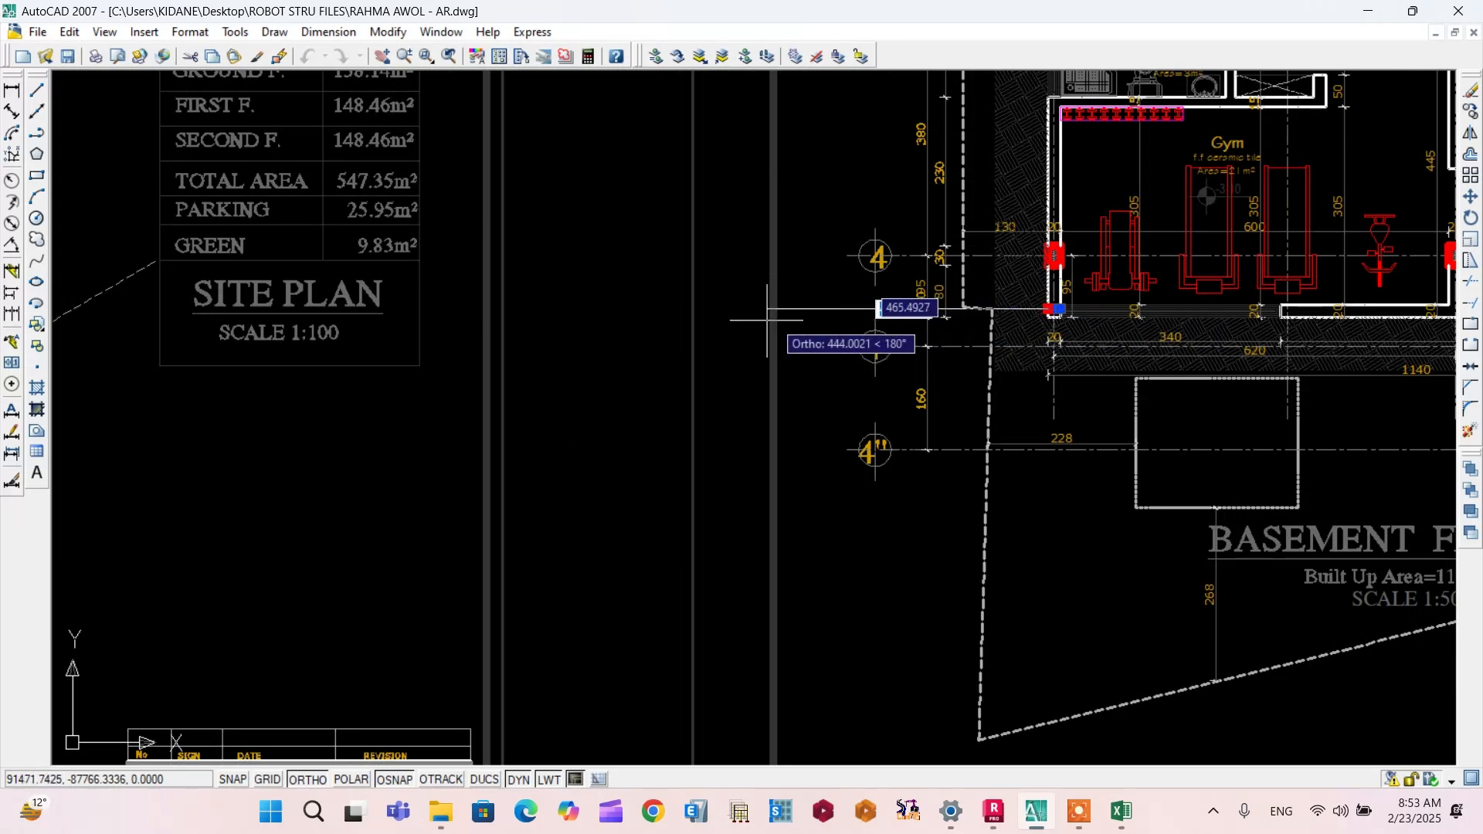
pyautogui.scroll(6, 785, 310)
pyautogui.click(807, 284)
pyautogui.press('Escape')
# Step: Stretch the dimension between axes 4'' and 4' so that it runs from axis 4'' to the extended line
pyautogui.scroll(-8, 749, 317)
pyautogui.scroll(5, 859, 341)
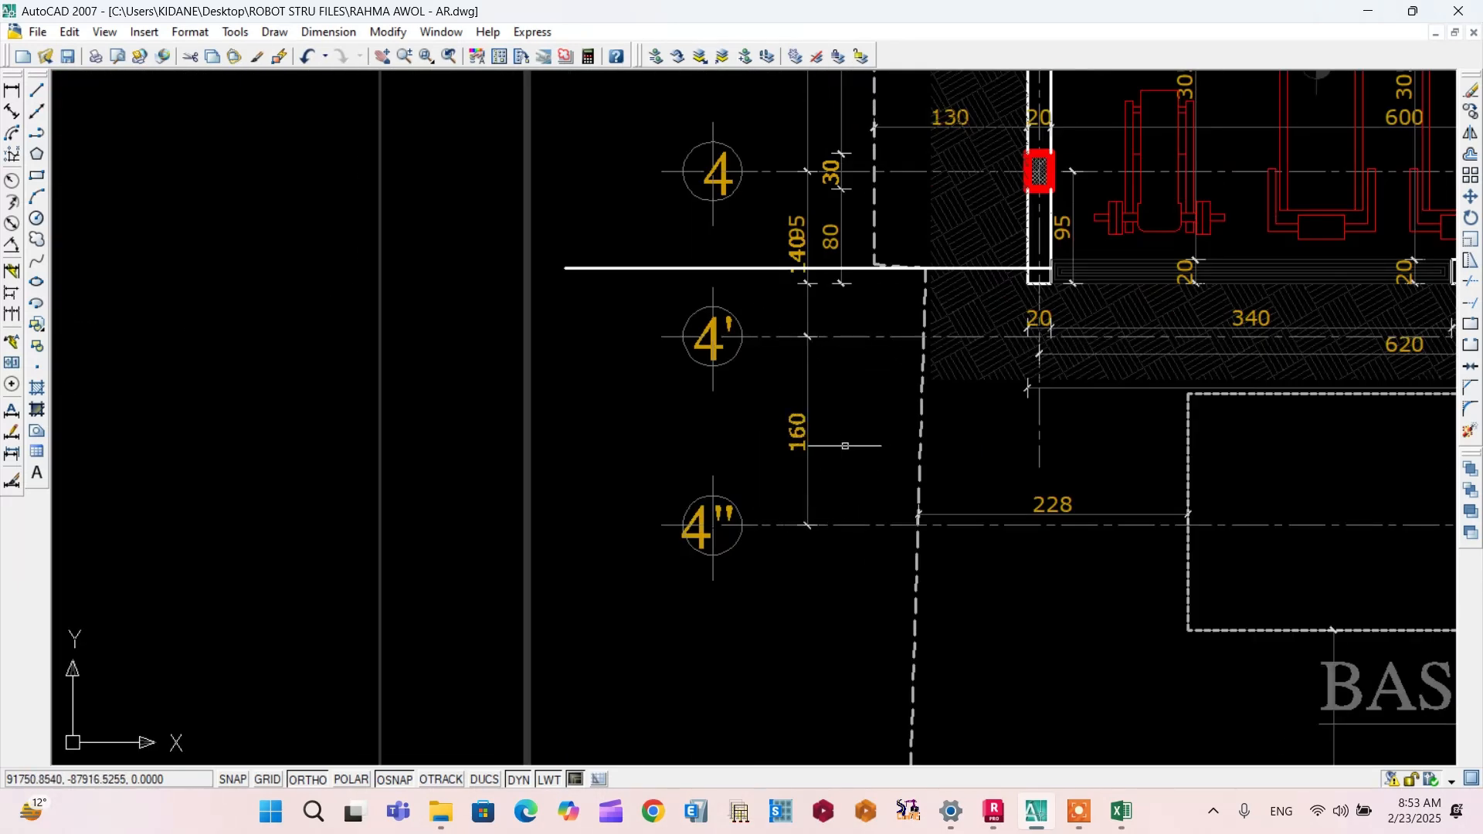
pyautogui.click(844, 444)
pyautogui.click(762, 405)
pyautogui.click(802, 337)
pyautogui.scroll(8, 805, 336)
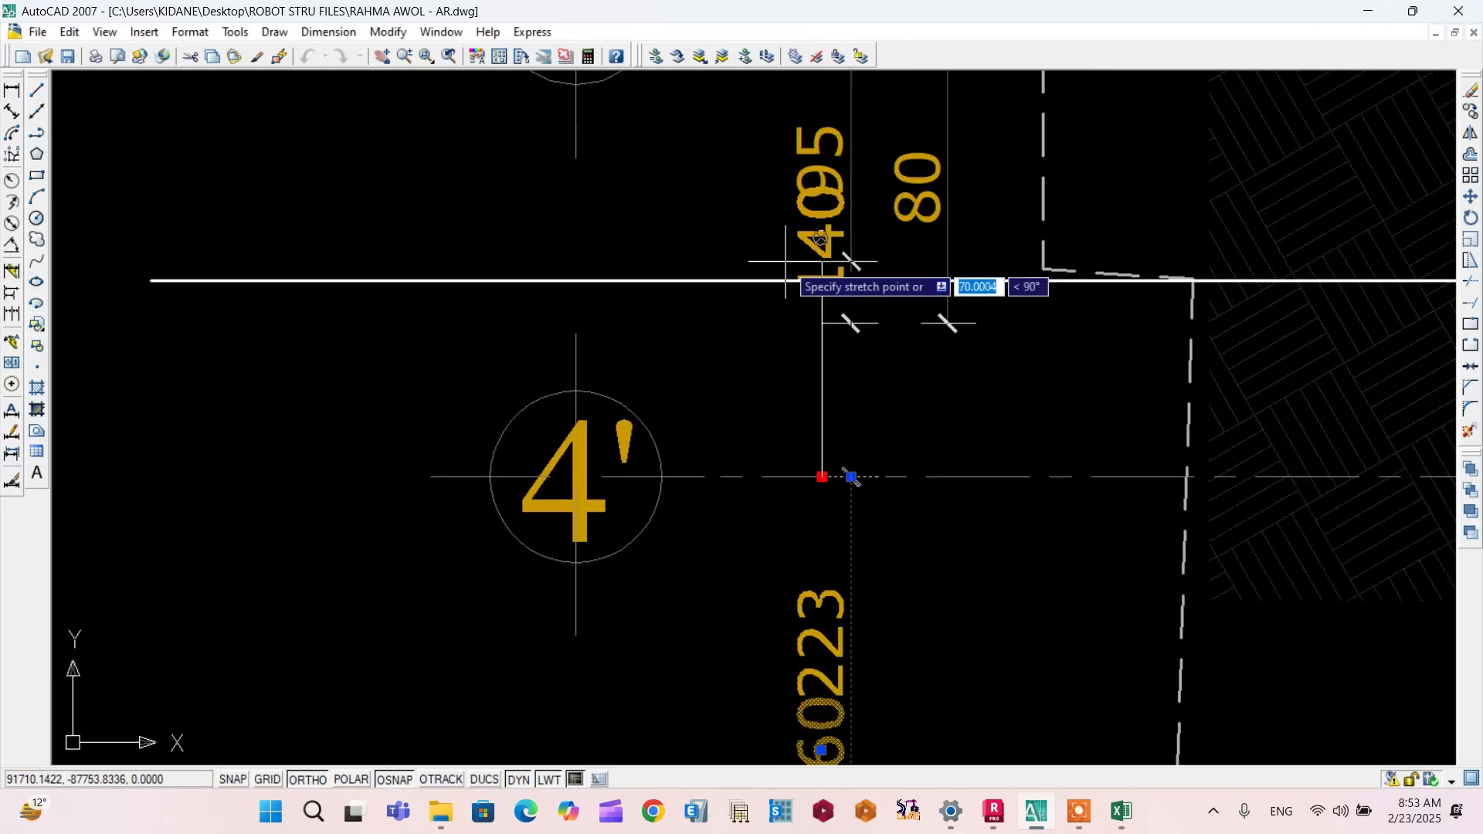
pyautogui.click(842, 286)
pyautogui.scroll(-9, 772, 254)
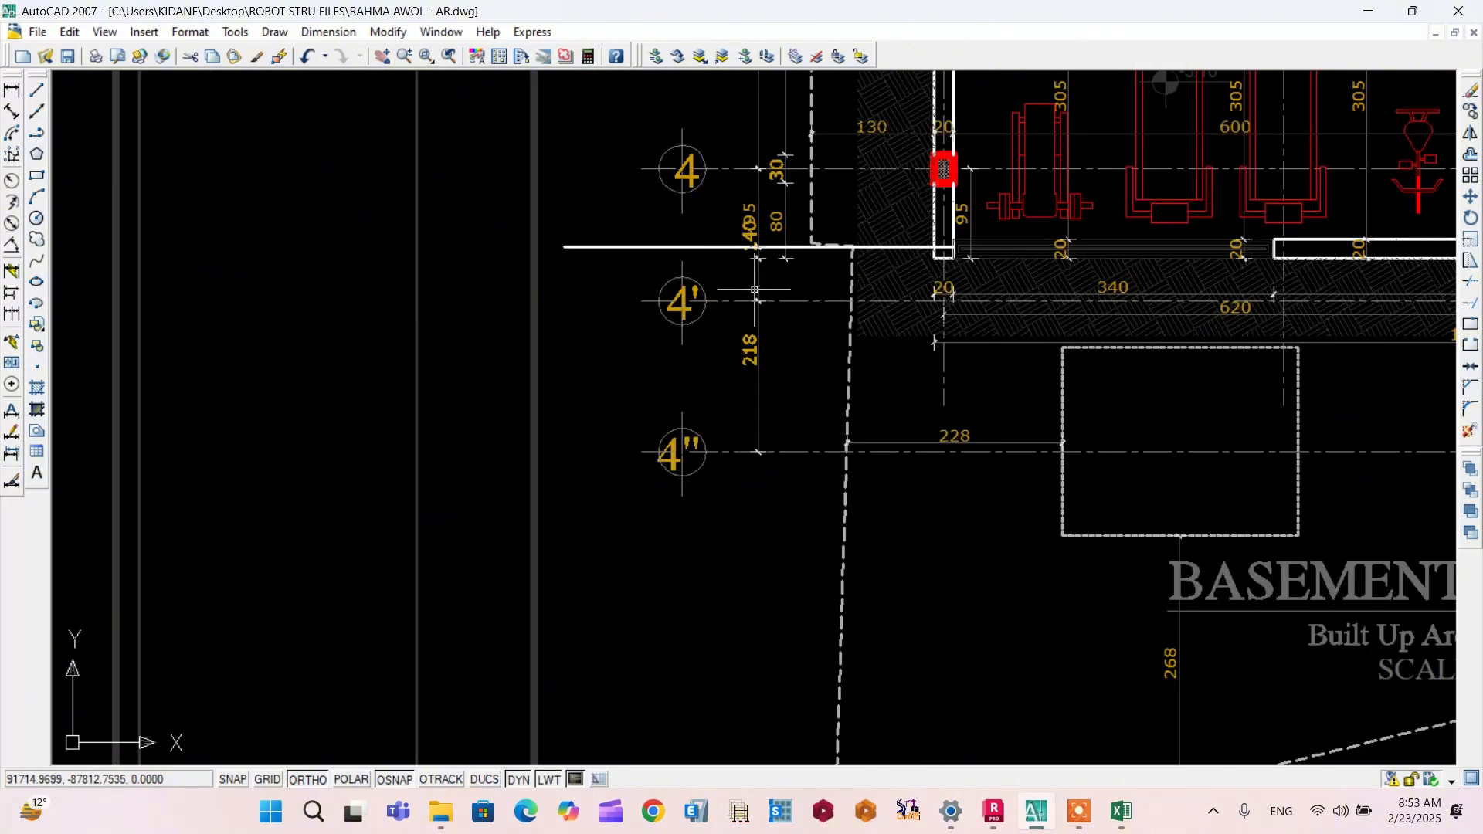
# Step: Examine the stretched dimension from axis 4'' to the extended line and the surrounding basement plan
pyautogui.scroll(3, 735, 247)
pyautogui.scroll(-4, 722, 296)
pyautogui.scroll(-4, 881, 275)
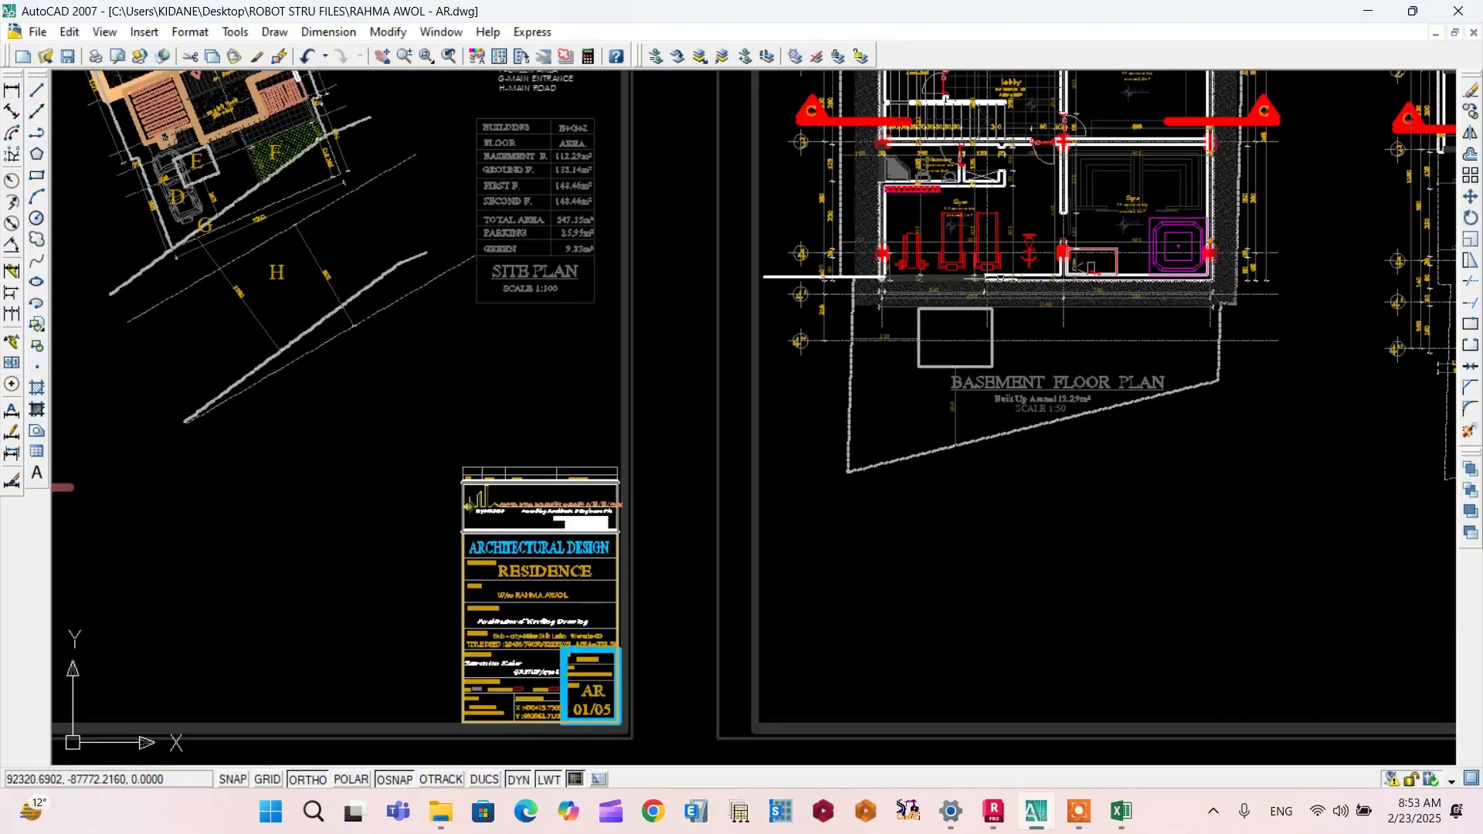
pyautogui.scroll(9, 814, 258)
pyautogui.scroll(-2, 852, 298)
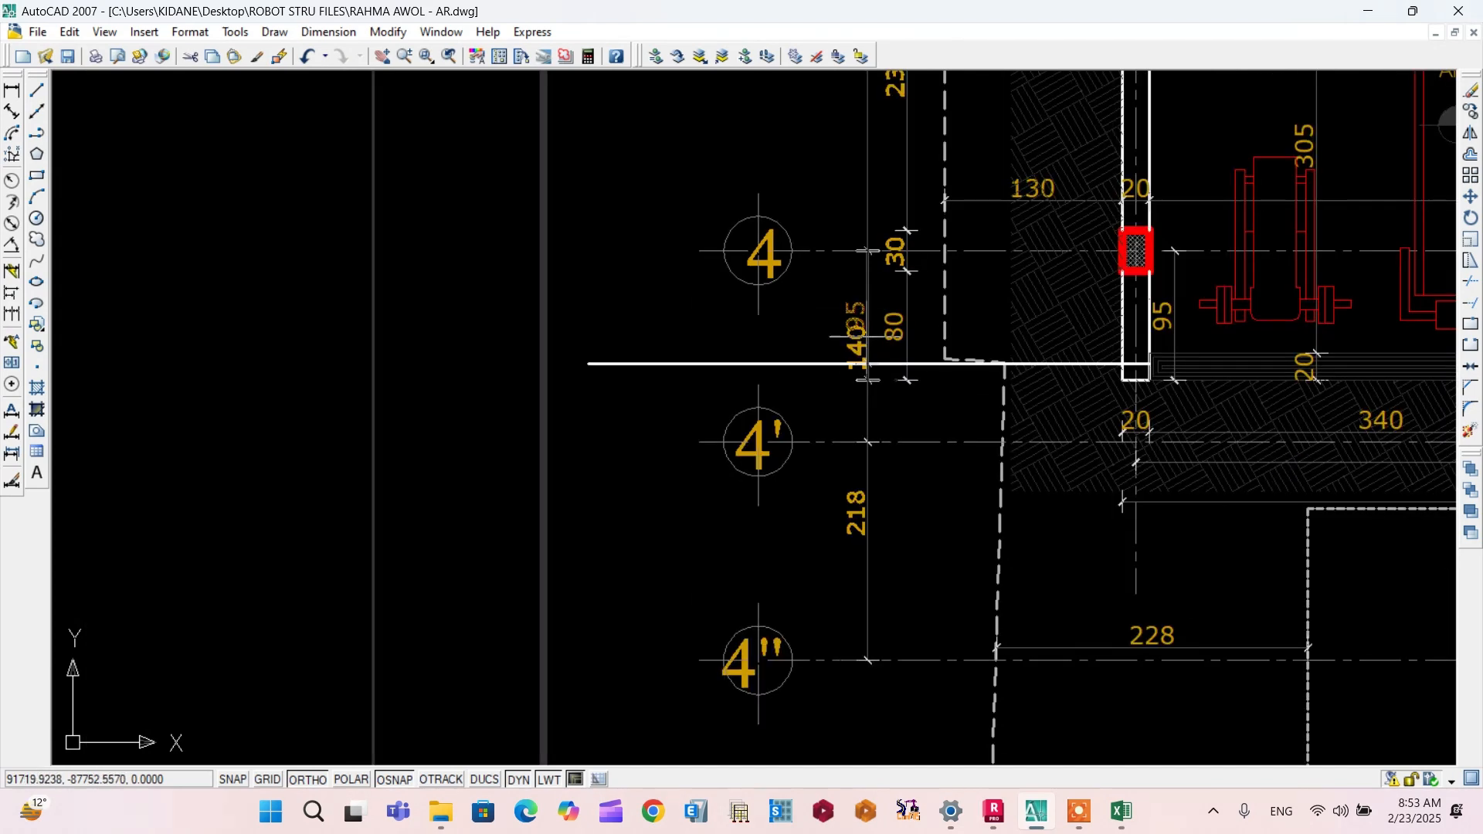
pyautogui.click(855, 515)
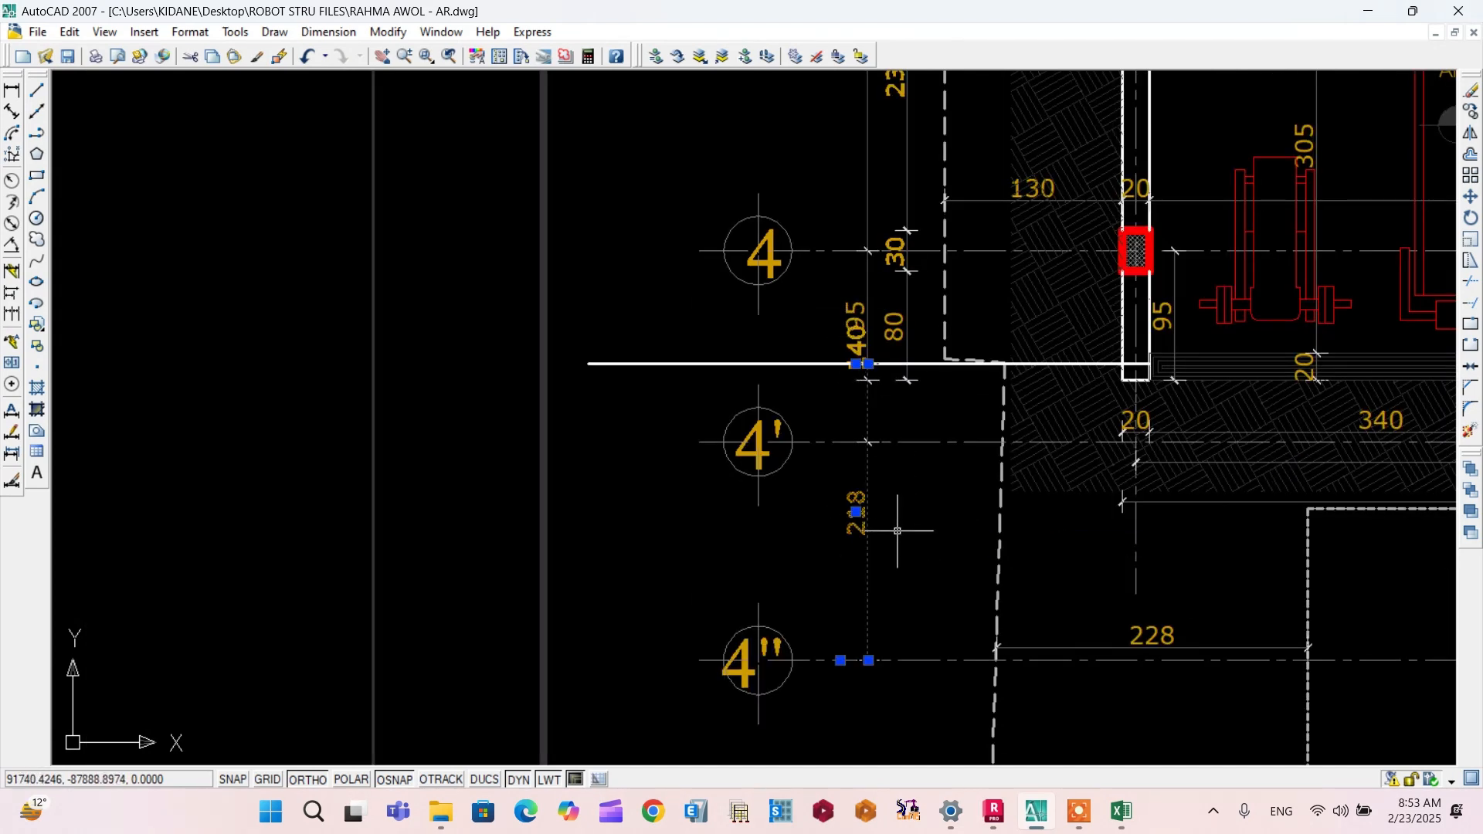
pyautogui.press('Escape')
pyautogui.scroll(4, 896, 531)
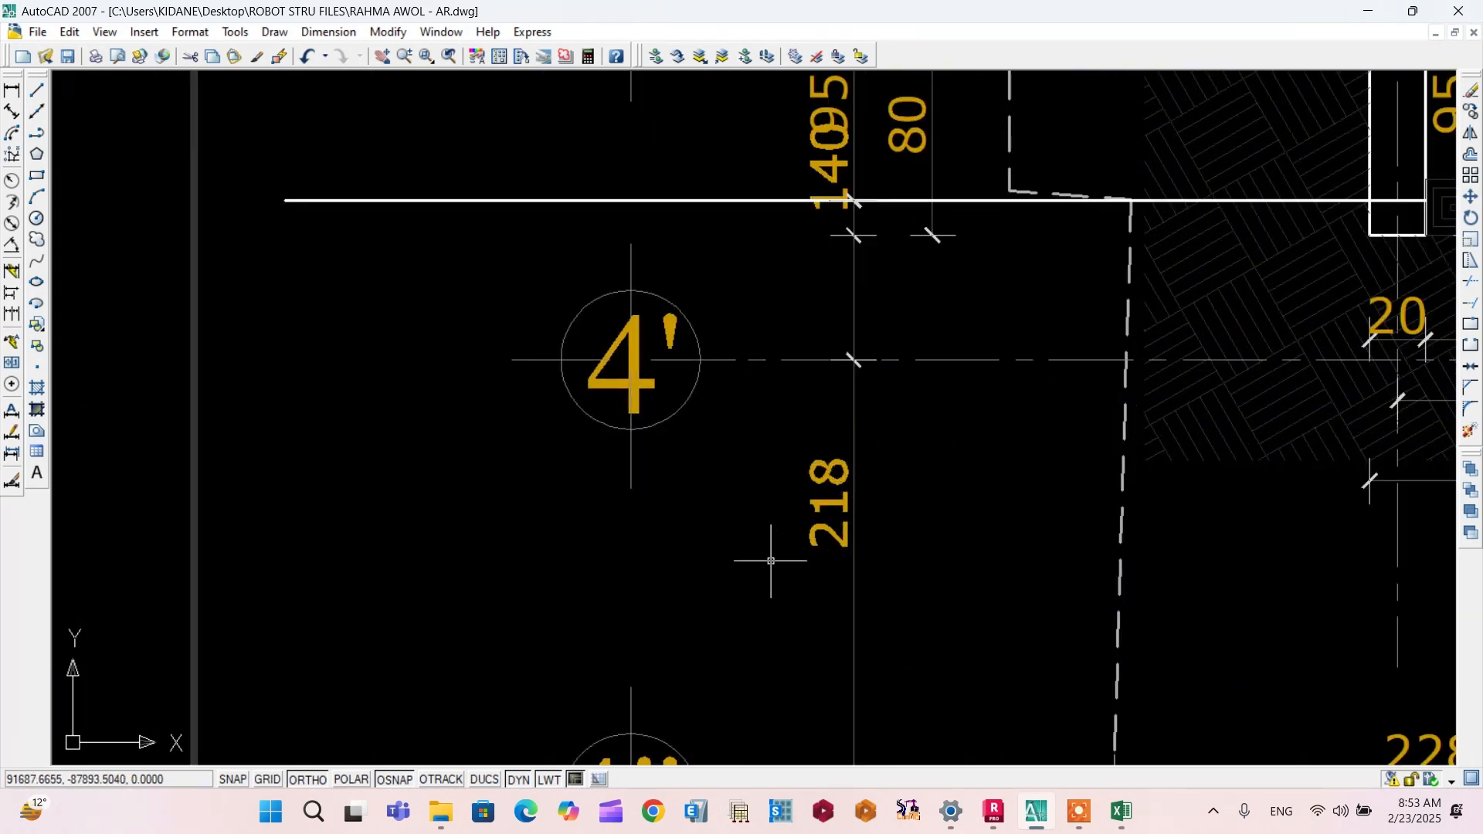
pyautogui.scroll(-4, 771, 562)
# Step: Switch to Robot, open the structural axis definition in the Y direction, and set the distance from axis 4'' to 2.18 m
pyautogui.click(991, 824)
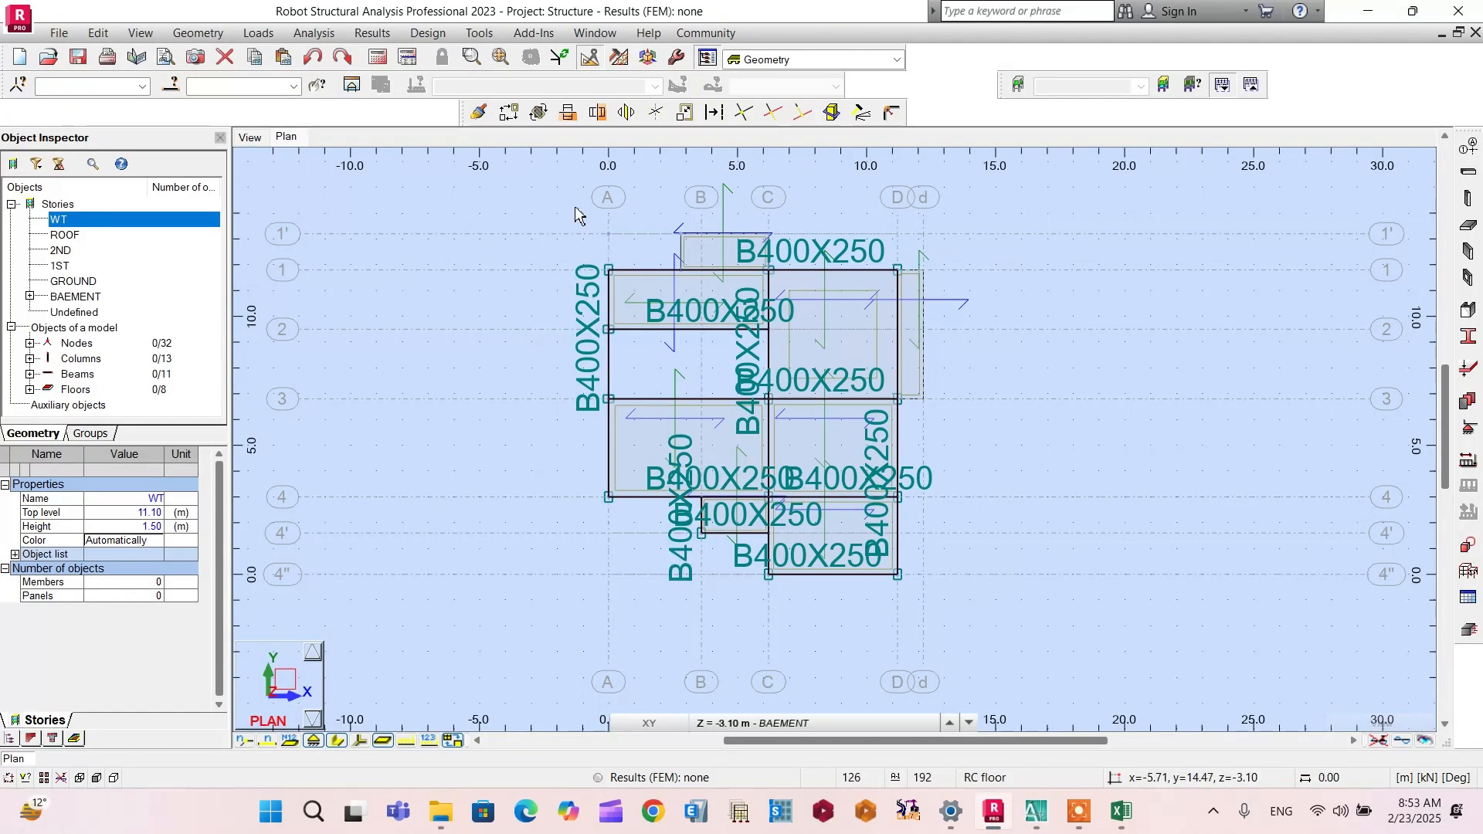
pyautogui.click(1468, 147)
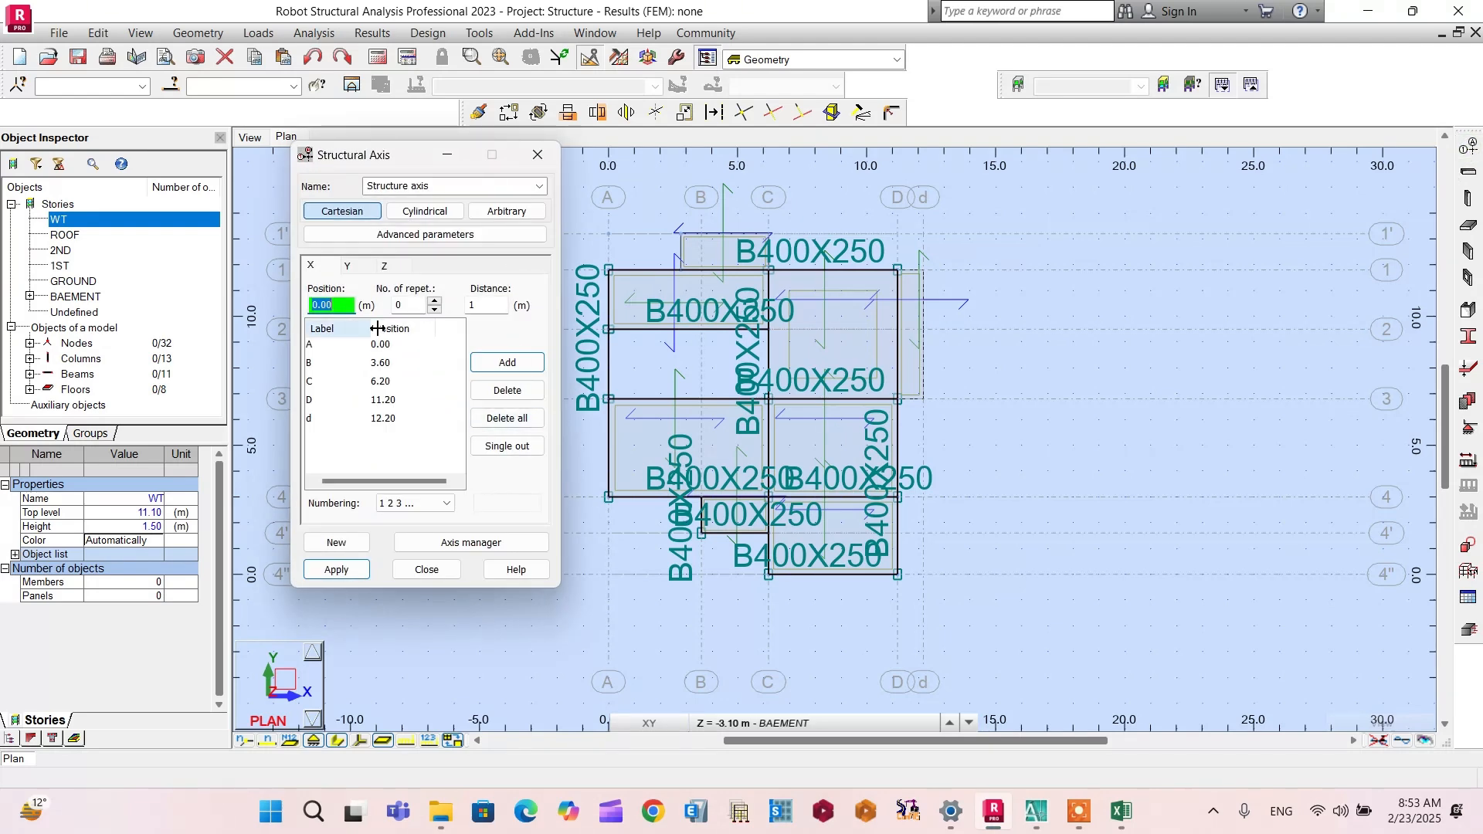
pyautogui.click(349, 267)
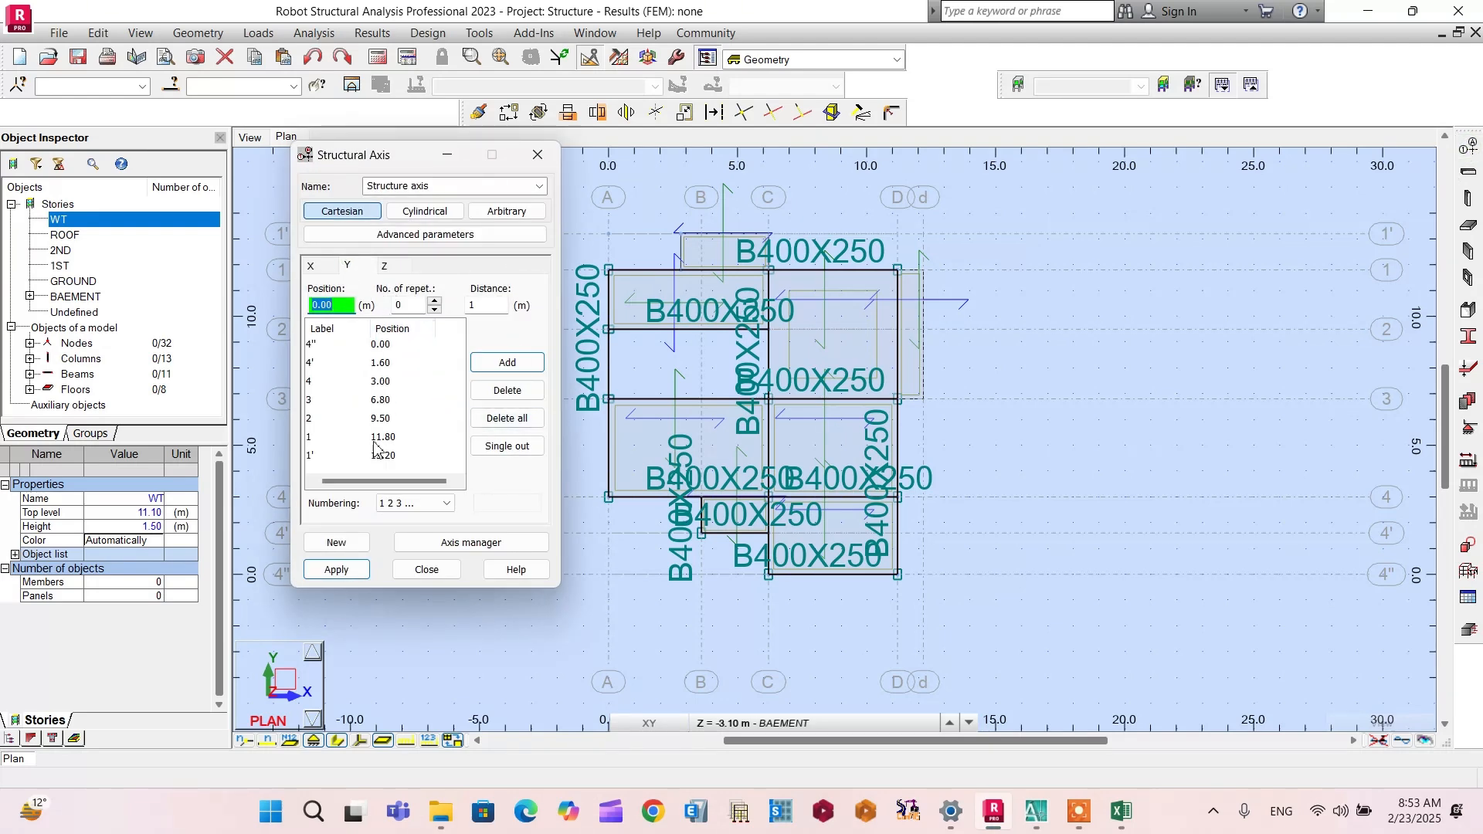
pyautogui.click(317, 347)
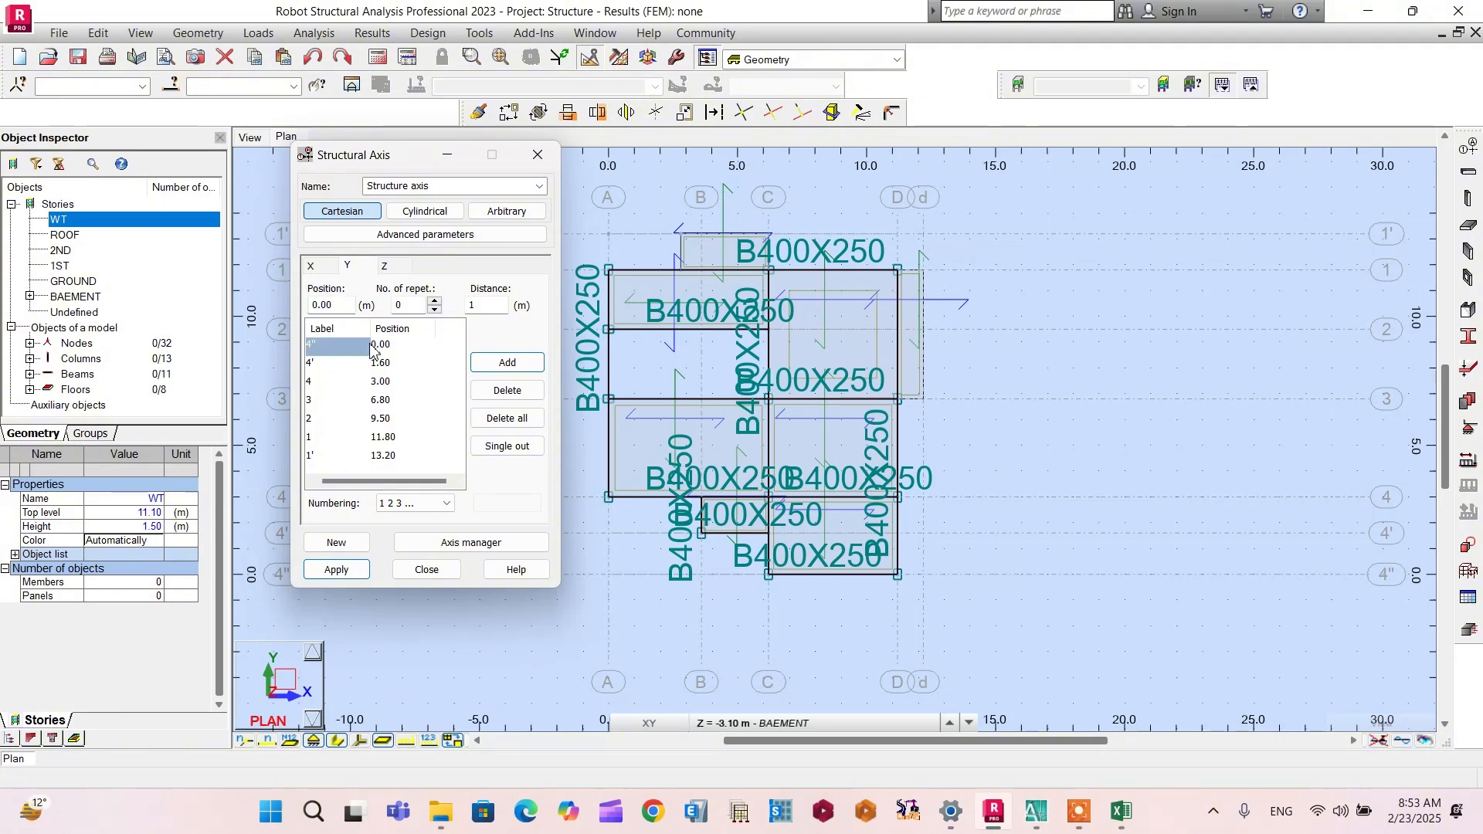
pyautogui.doubleClick(465, 304)
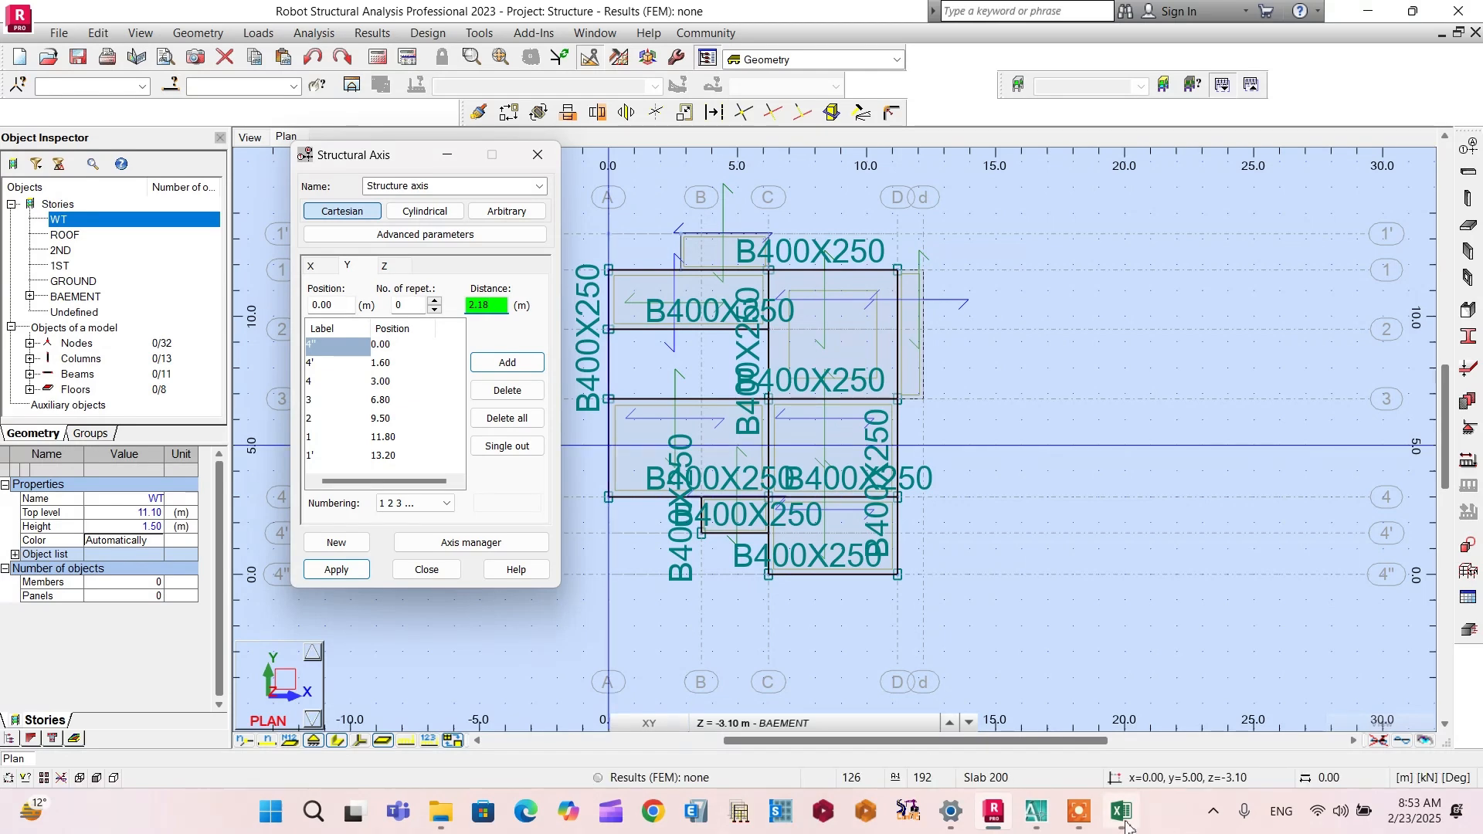
# Step: Recheck the dimension from axis 4'' and the floor plans in AutoCAD, and return to Robot's structural axis definition
pyautogui.click(1035, 813)
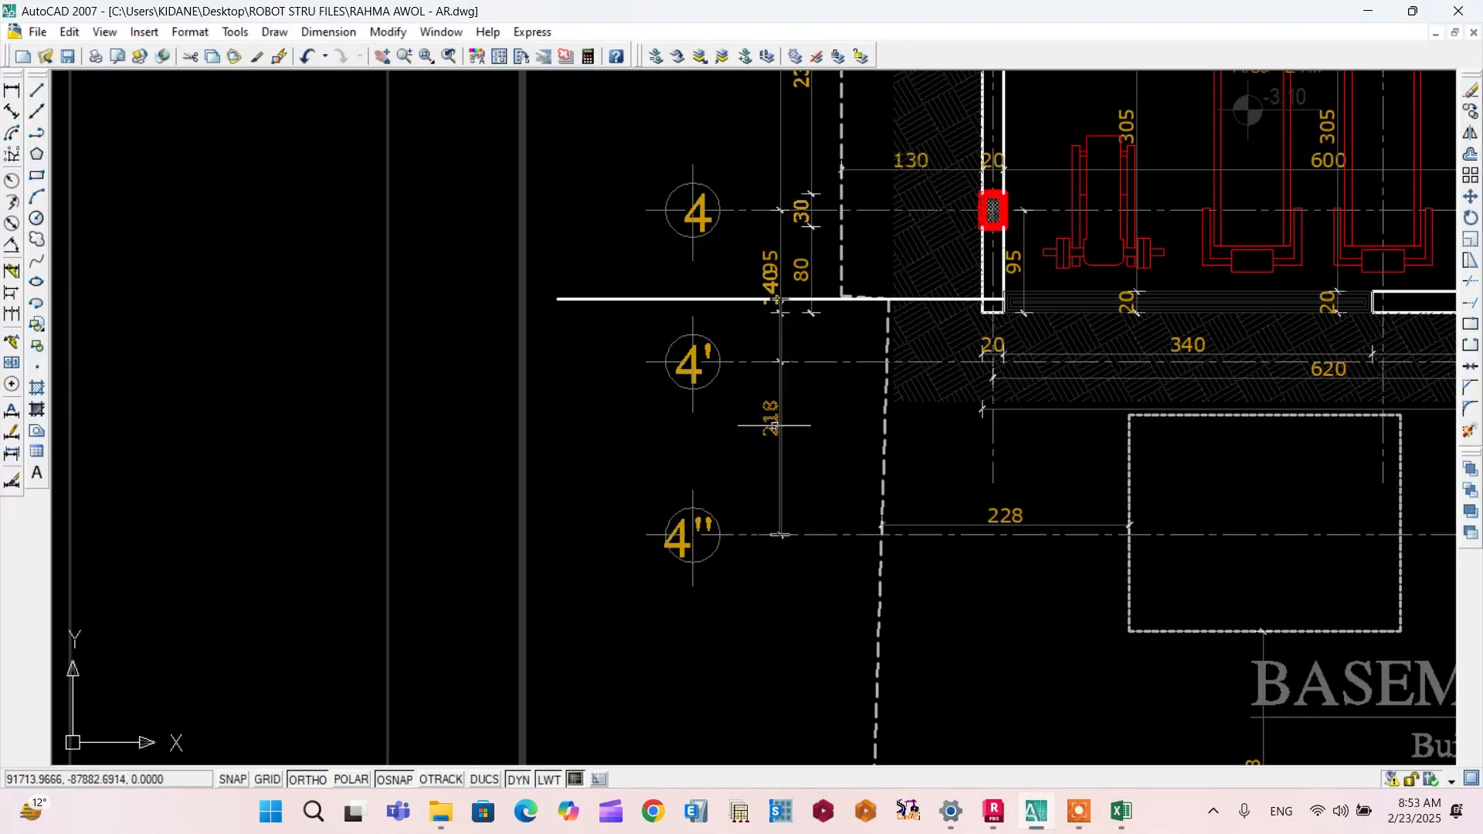
pyautogui.click(994, 811)
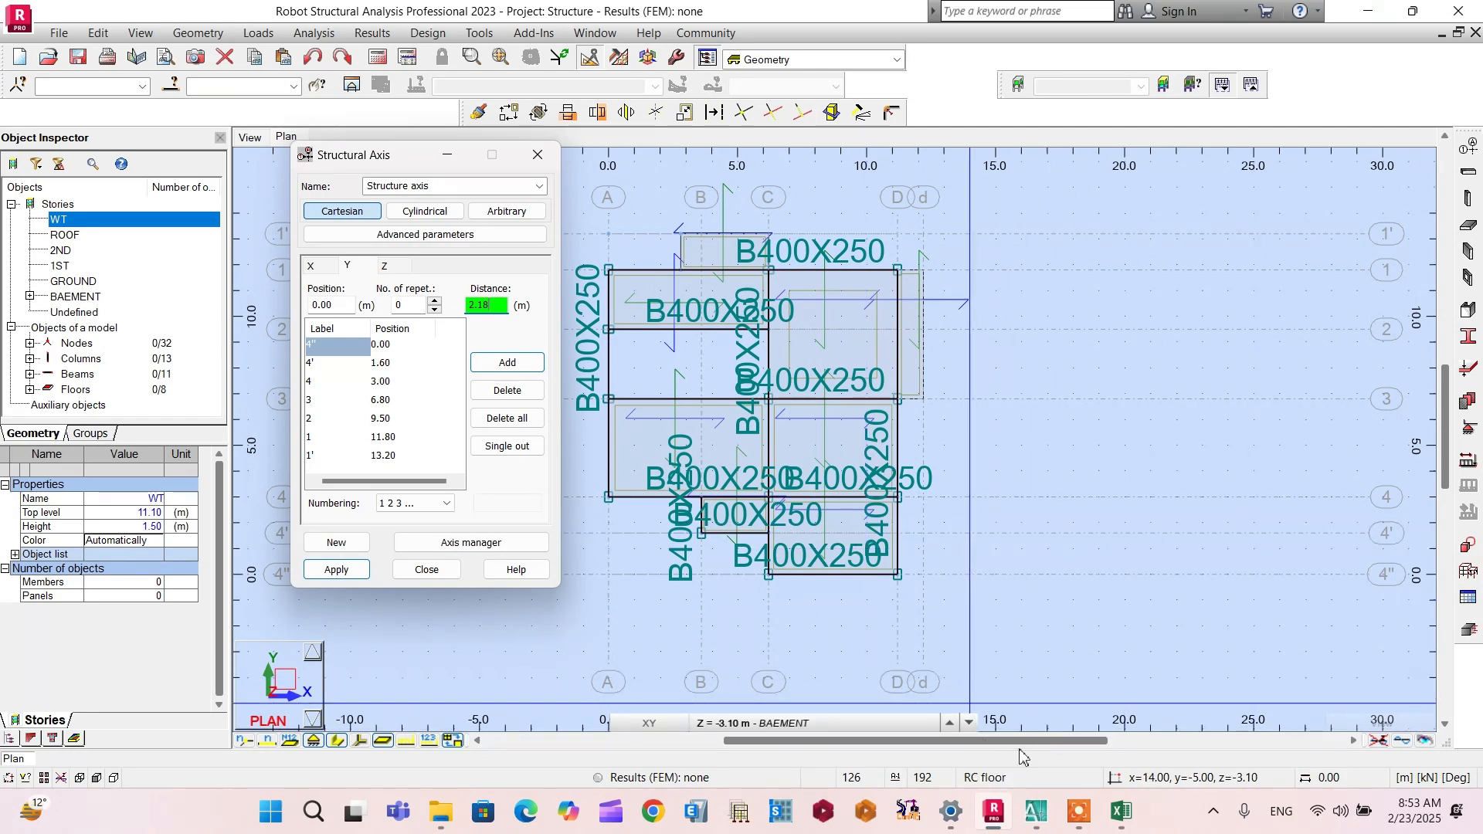
pyautogui.click(994, 815)
pyautogui.scroll(-6, 783, 426)
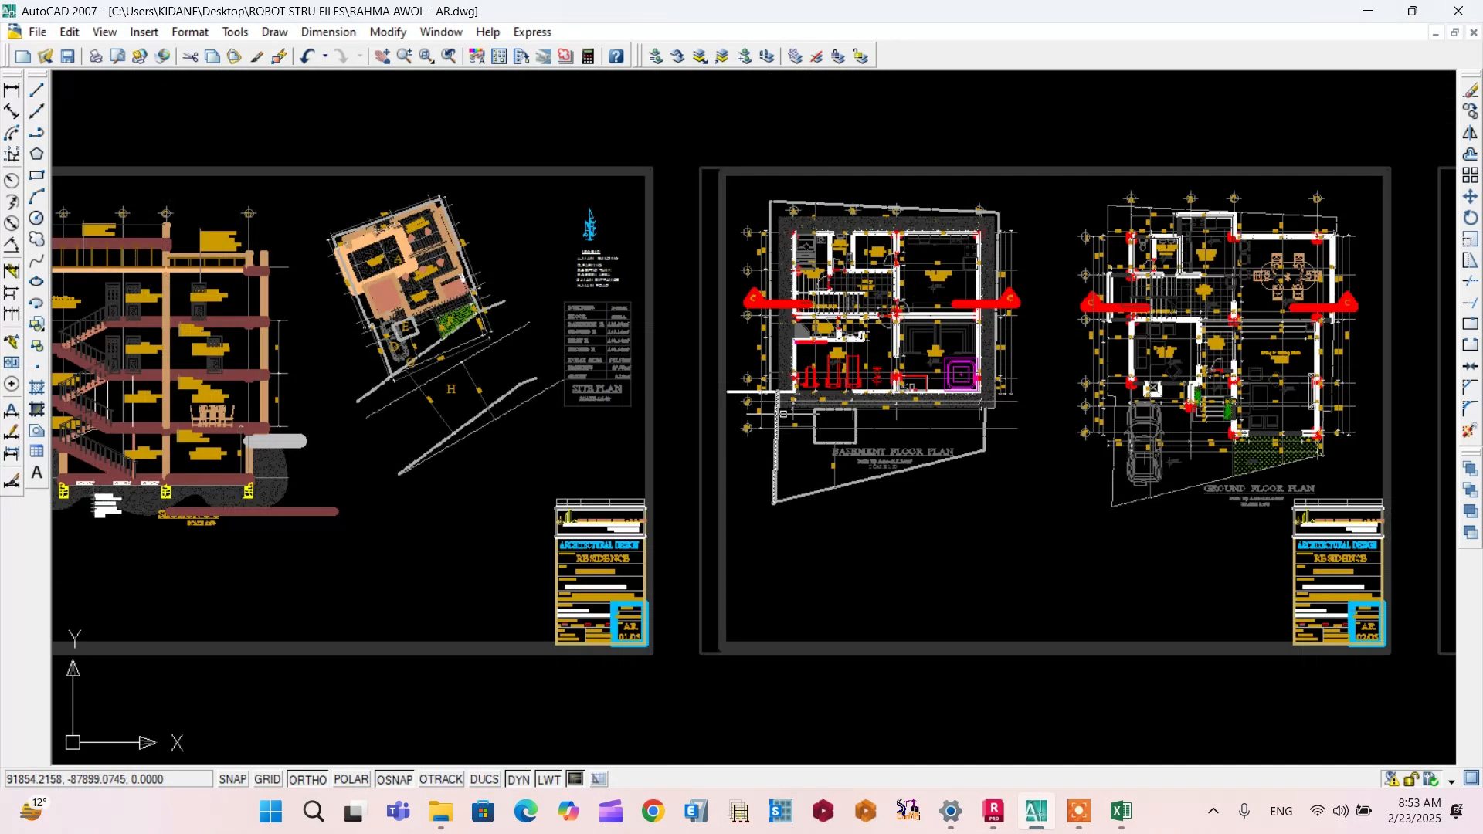
pyautogui.scroll(1, 1017, 392)
pyautogui.scroll(2, 923, 401)
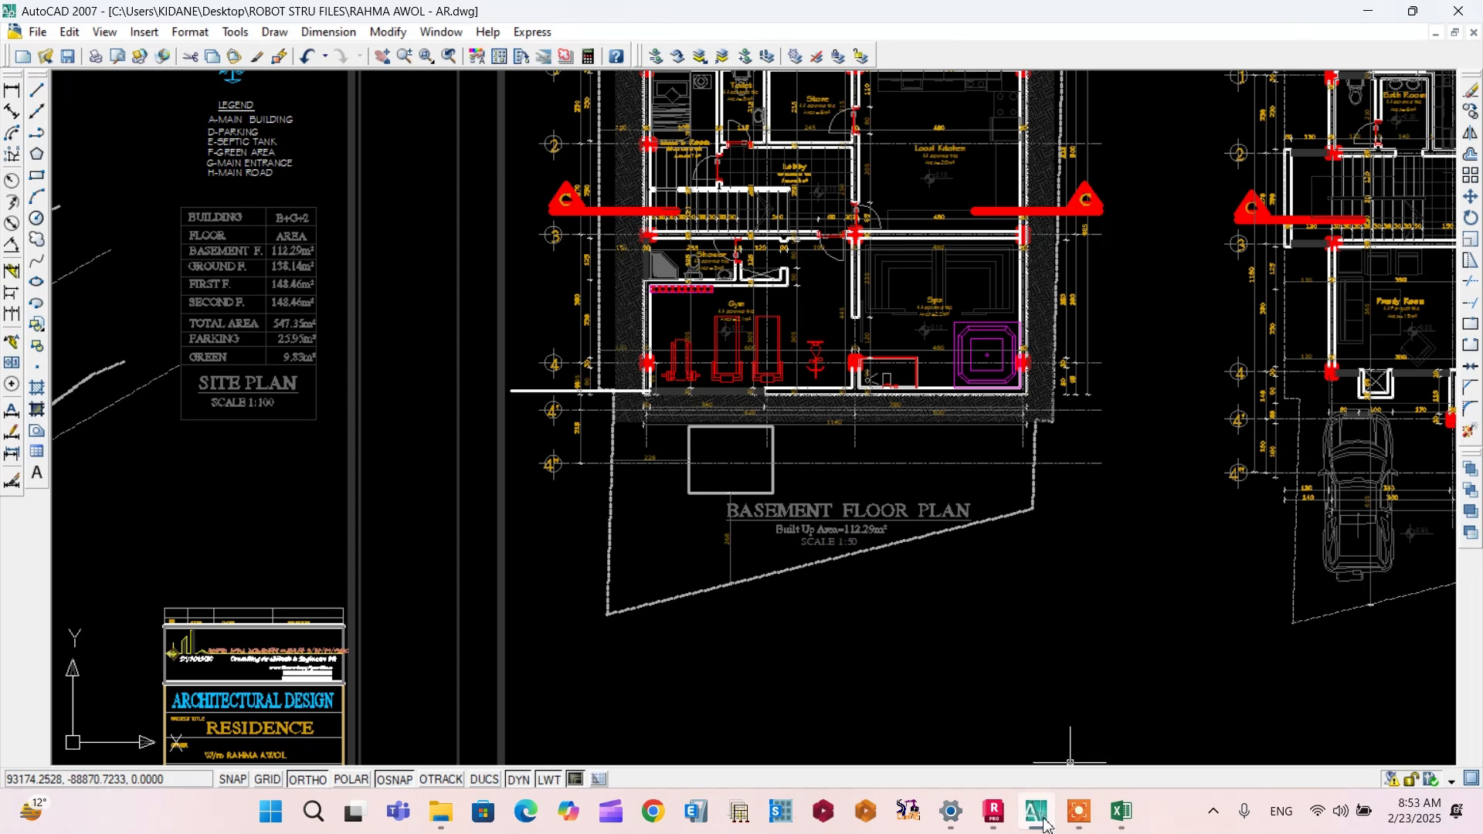
pyautogui.click(994, 810)
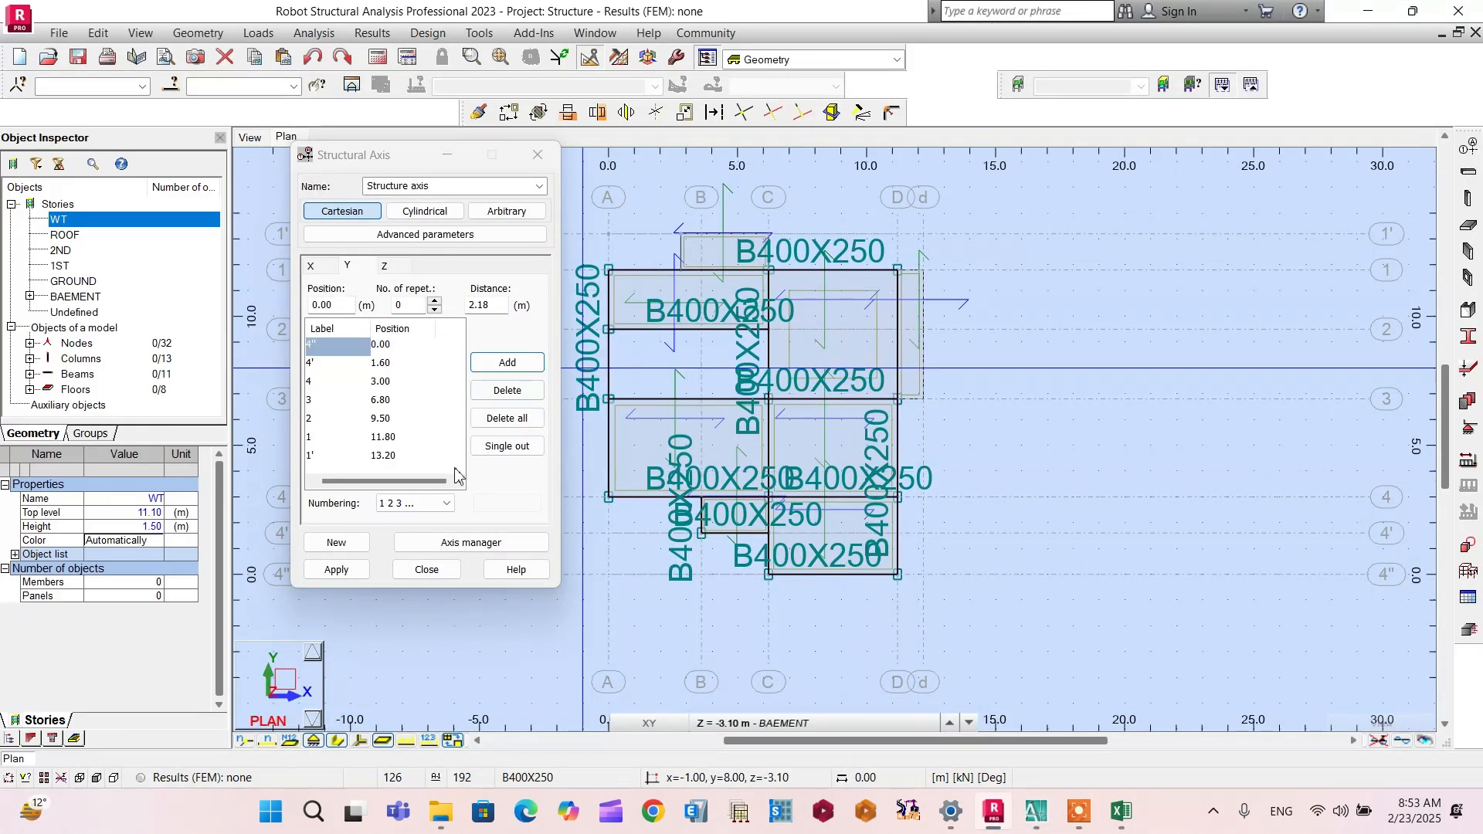
# Step: Add a Y-direction structural axis at position 2.18 m, label it +, and apply the axis definition
pyautogui.click(434, 303)
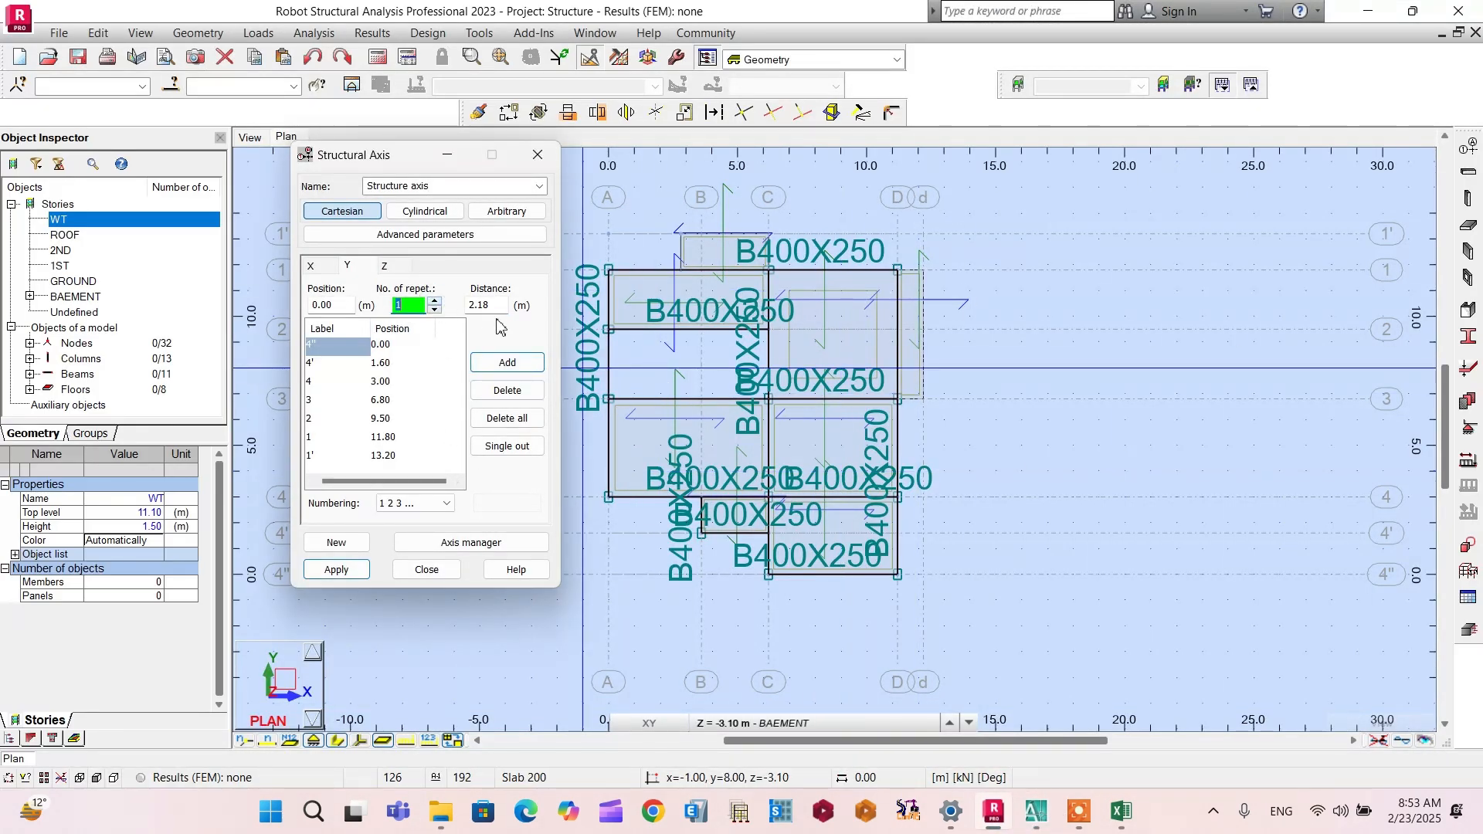
pyautogui.click(507, 363)
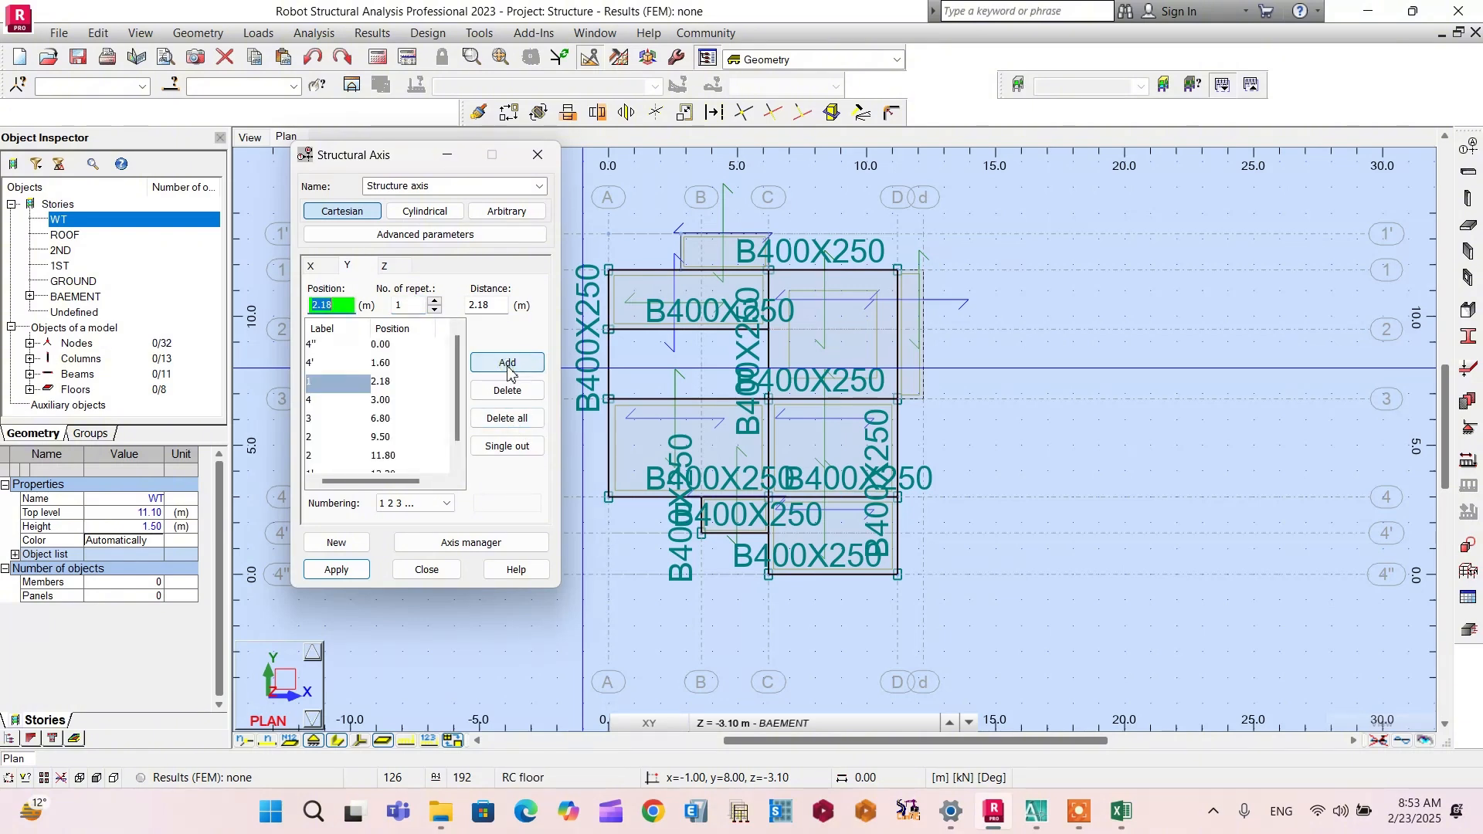
pyautogui.click(316, 386)
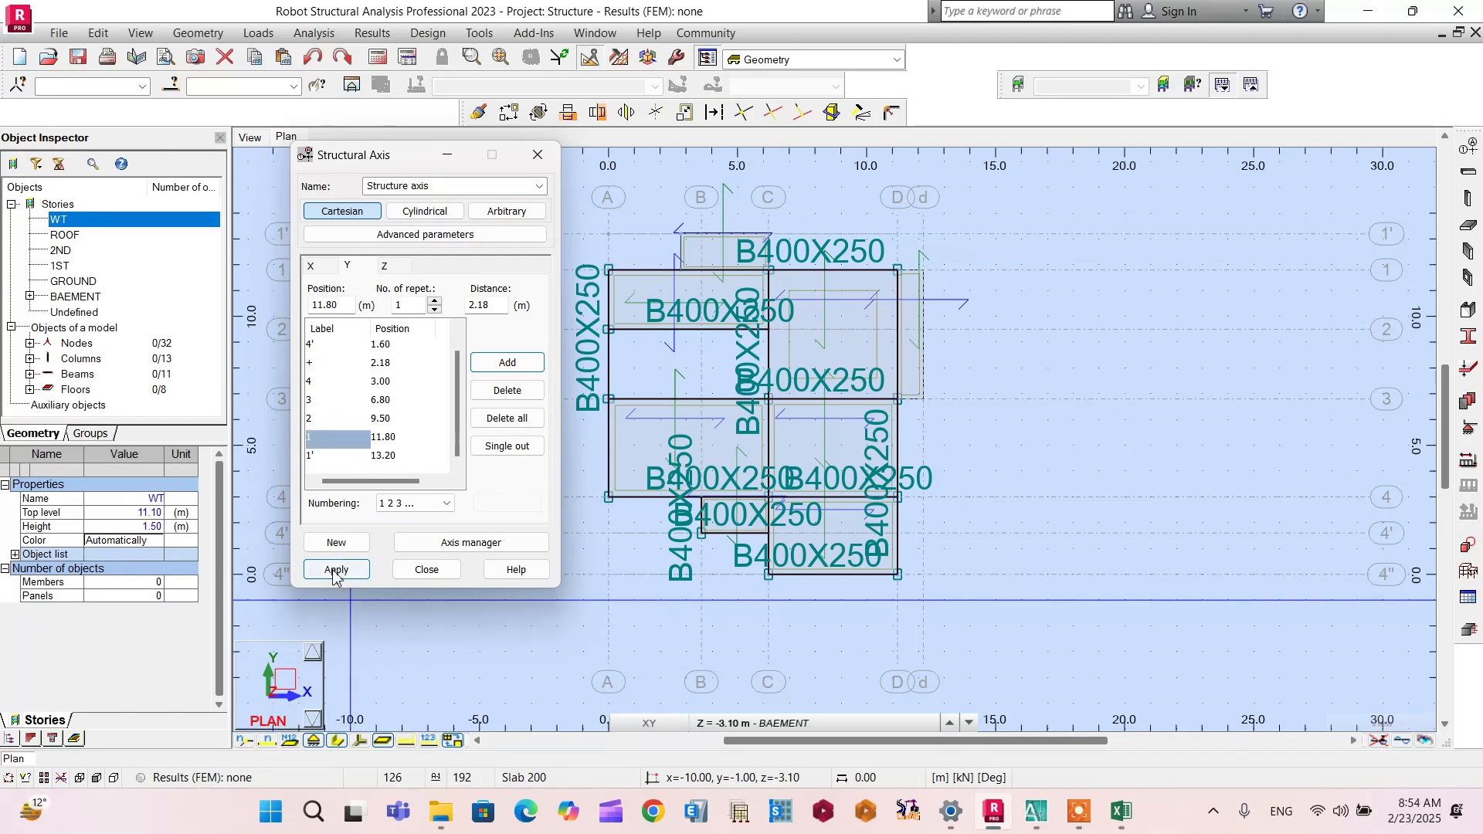
pyautogui.click(338, 571)
pyautogui.click(426, 569)
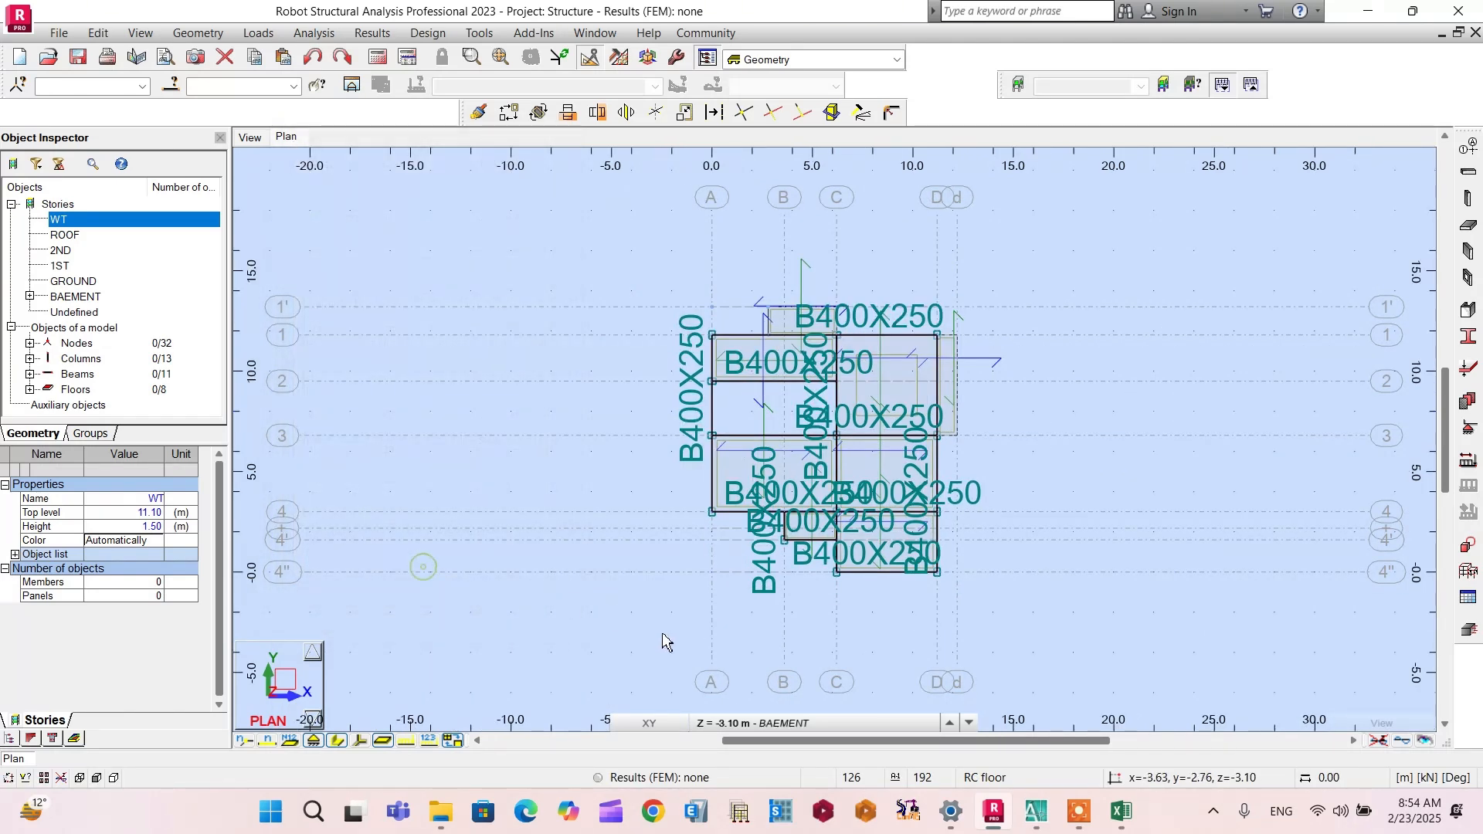
# Step: Add a B400X250 RC beam along axis A from axis + to axis 4 at basement level
pyautogui.scroll(2, 309, 571)
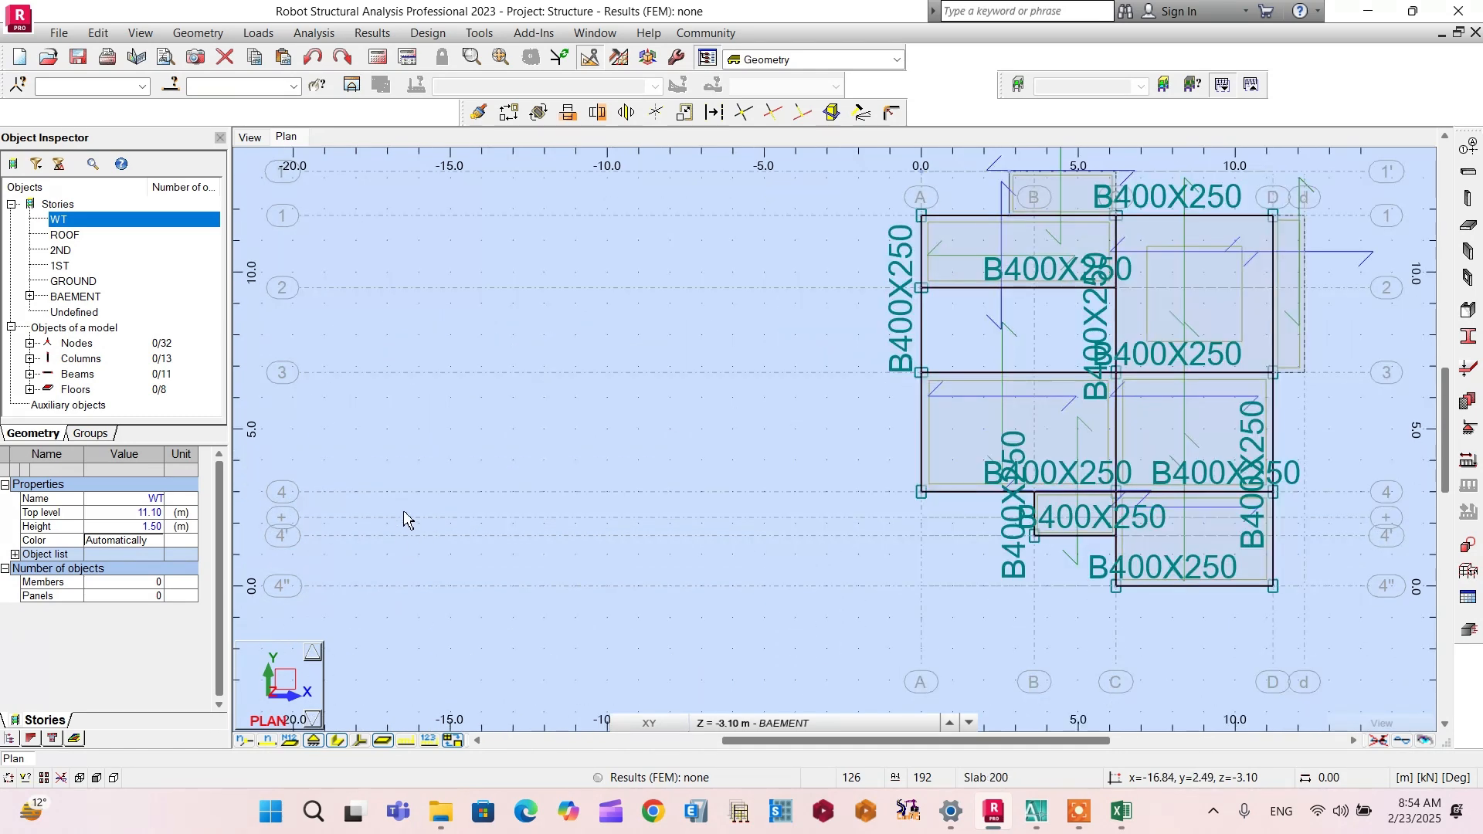
pyautogui.scroll(3, 741, 513)
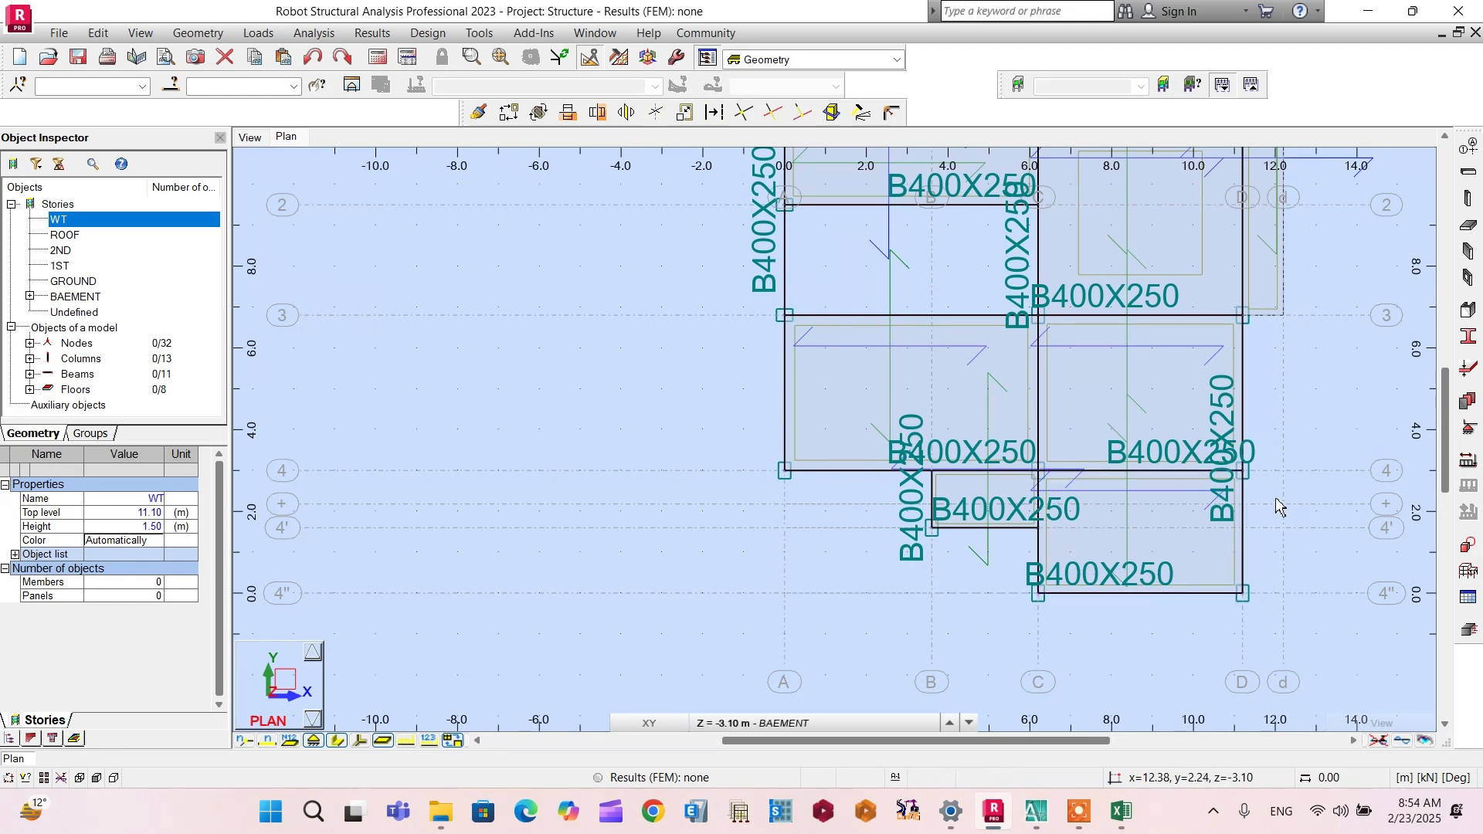
pyautogui.scroll(2, 852, 512)
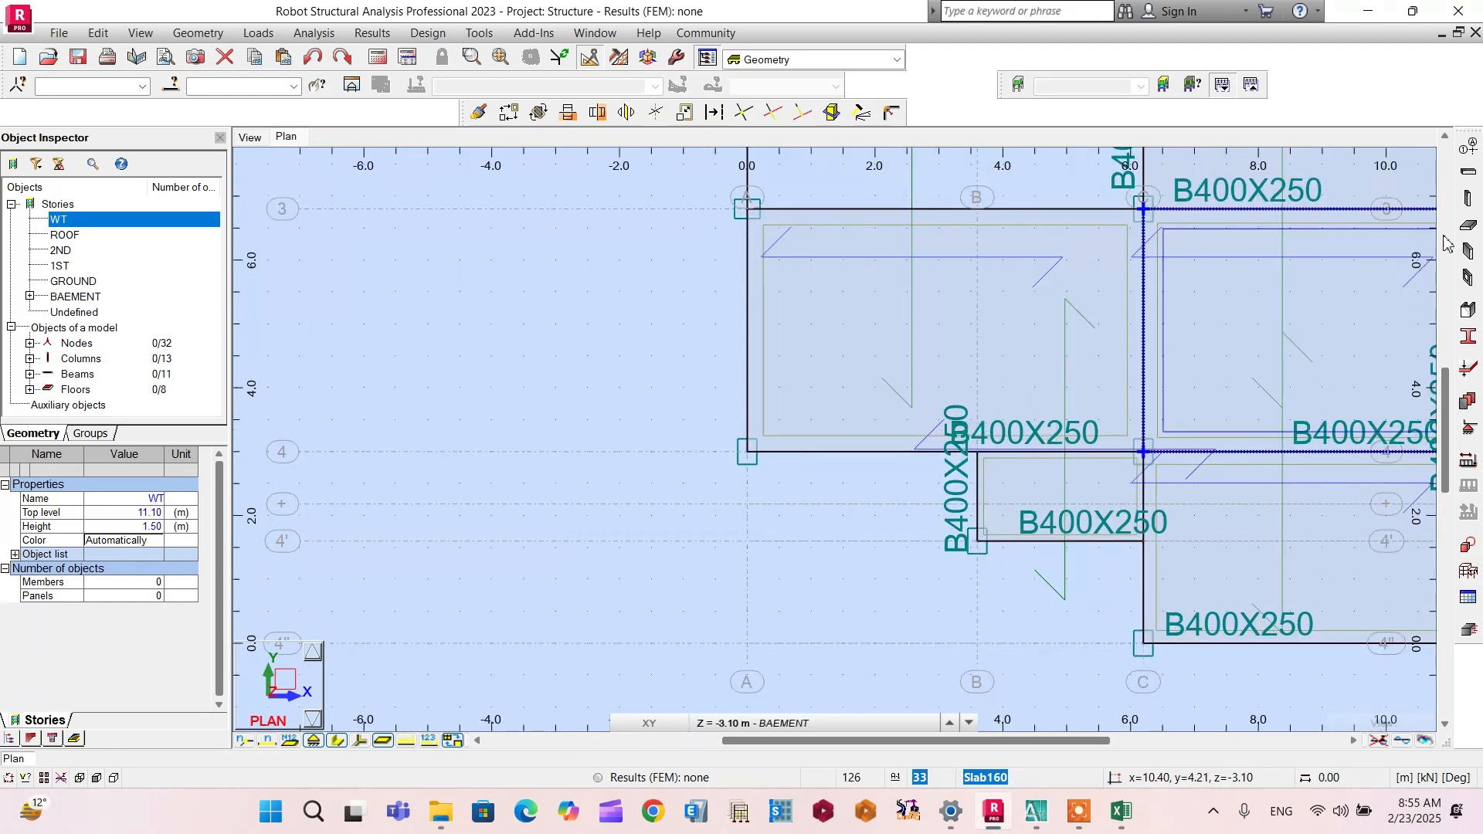
pyautogui.click(1467, 171)
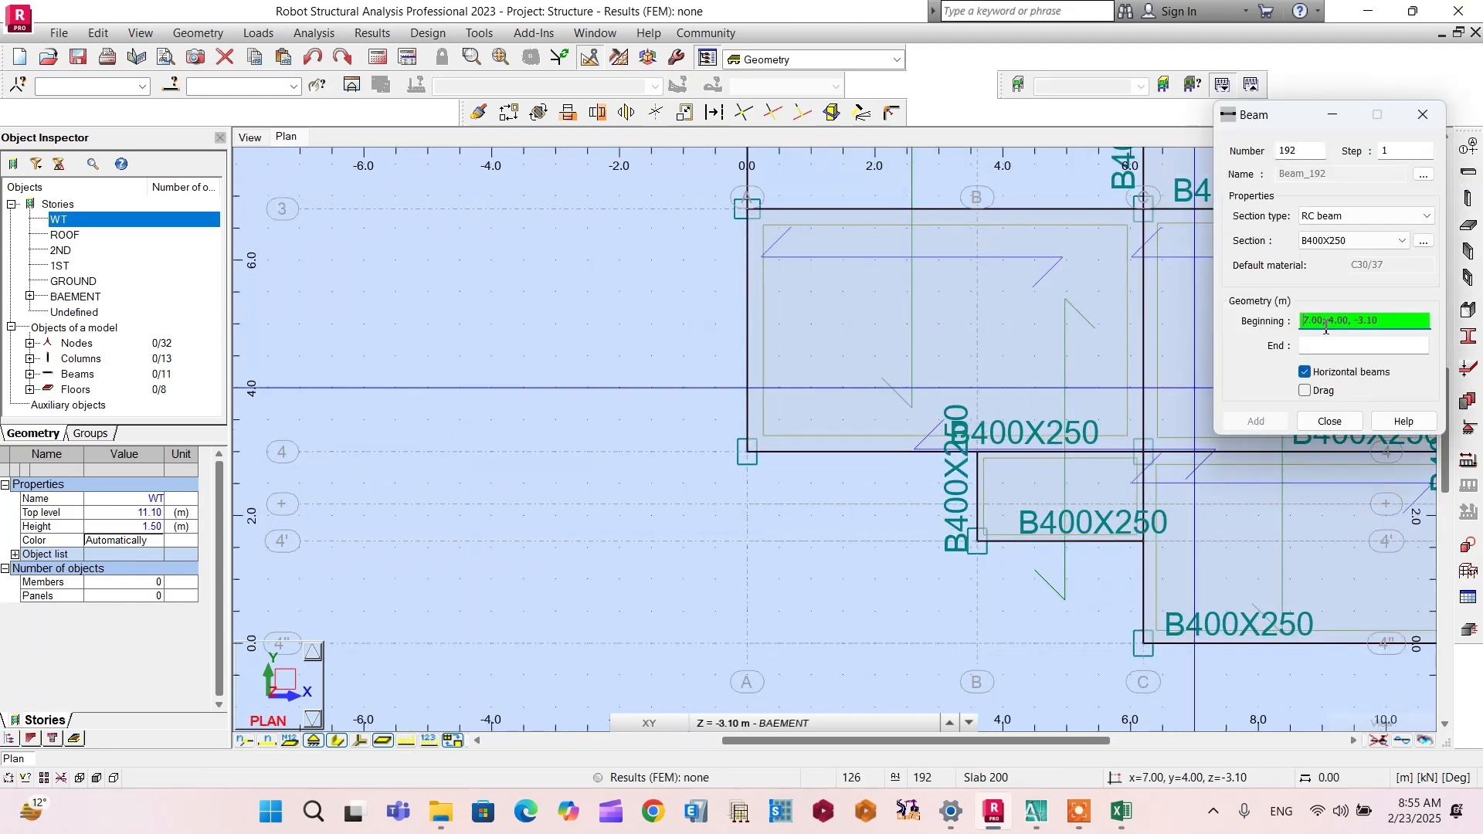
pyautogui.click(747, 505)
pyautogui.click(750, 461)
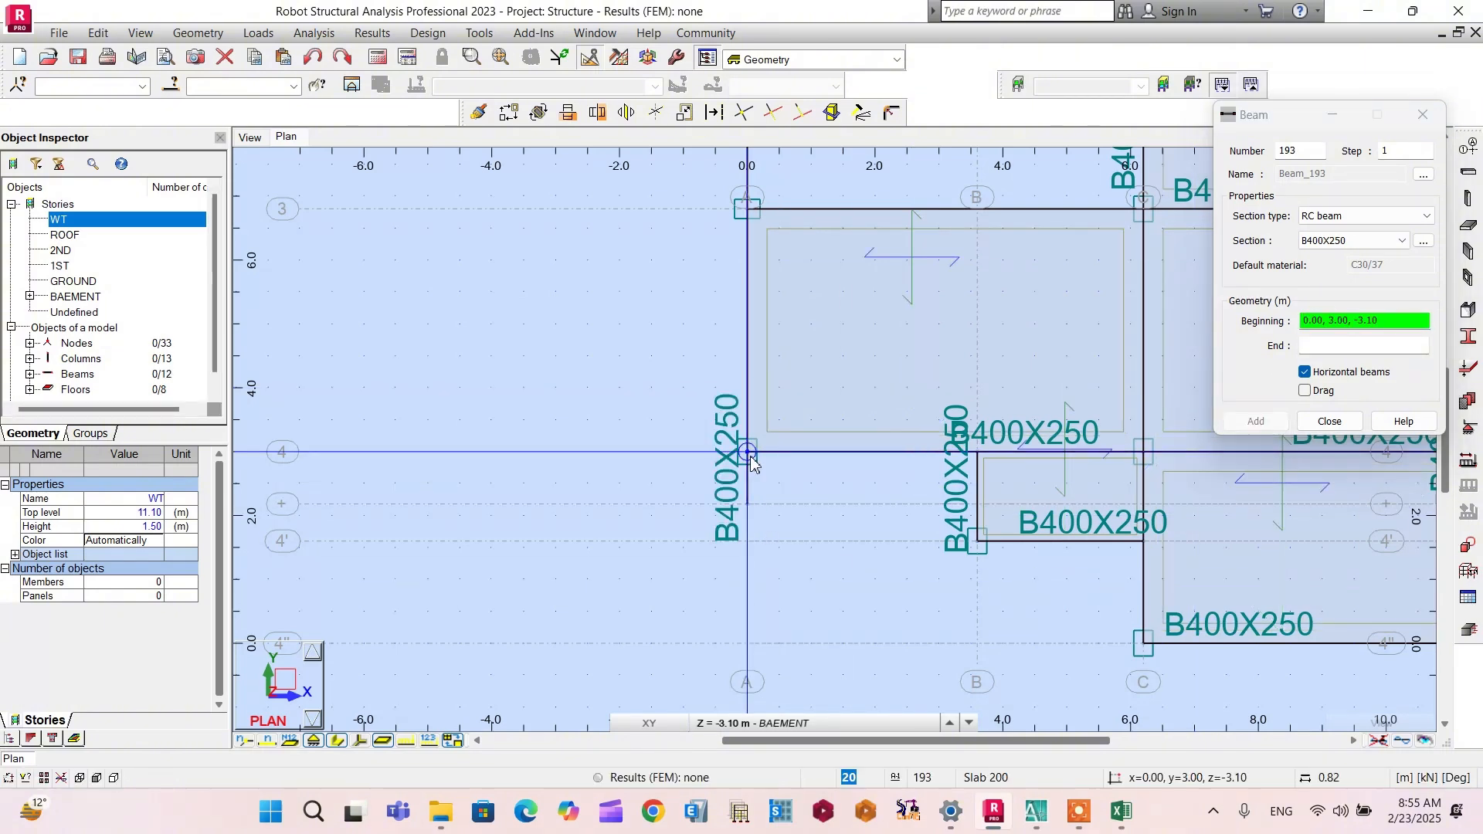
pyautogui.rightClick(630, 461)
pyautogui.click(630, 468)
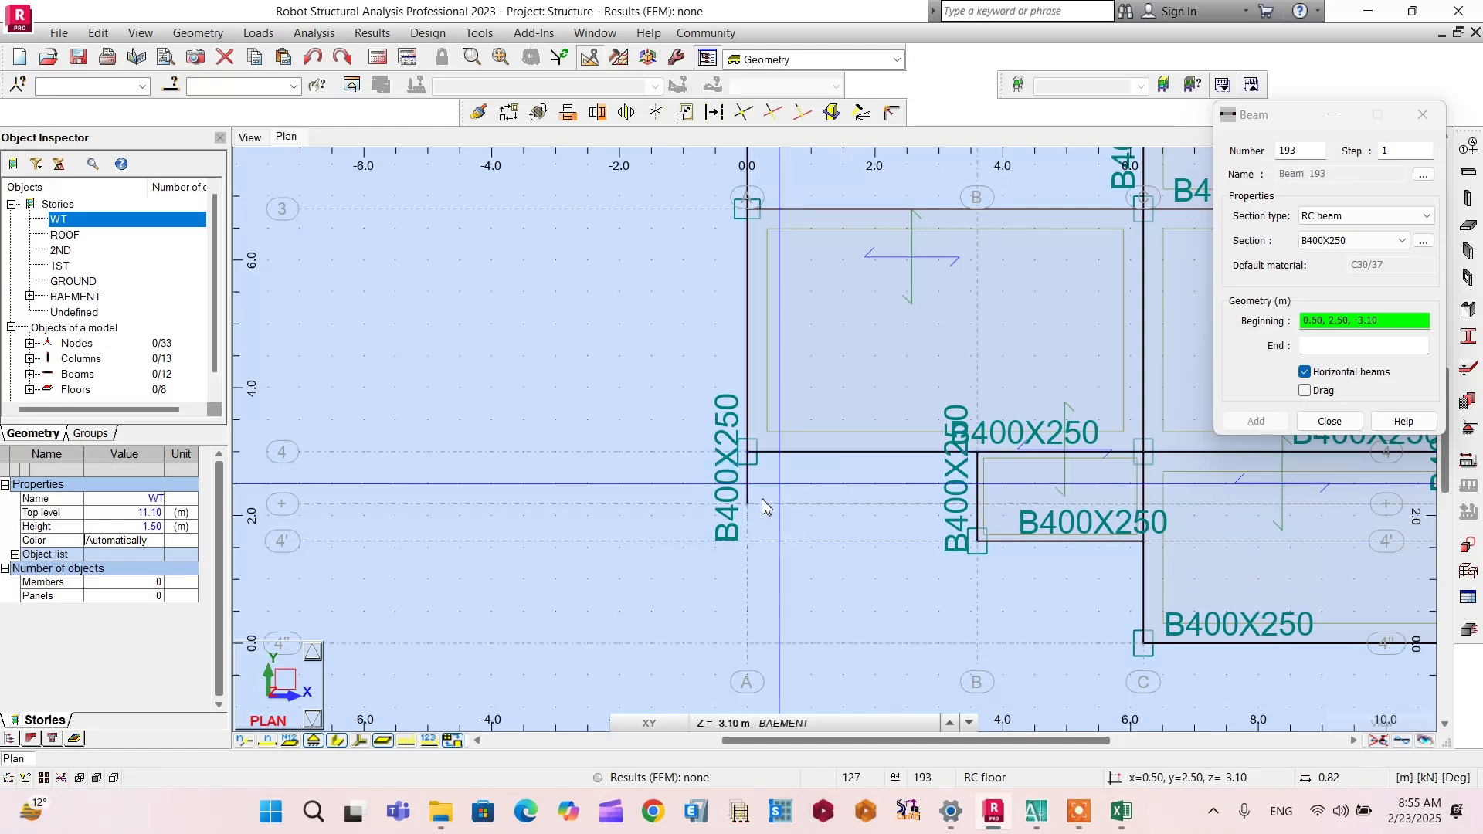
# Step: Add a B400X250 RC beam along axis + from axis A to axis B at basement level
pyautogui.scroll(-1, 827, 529)
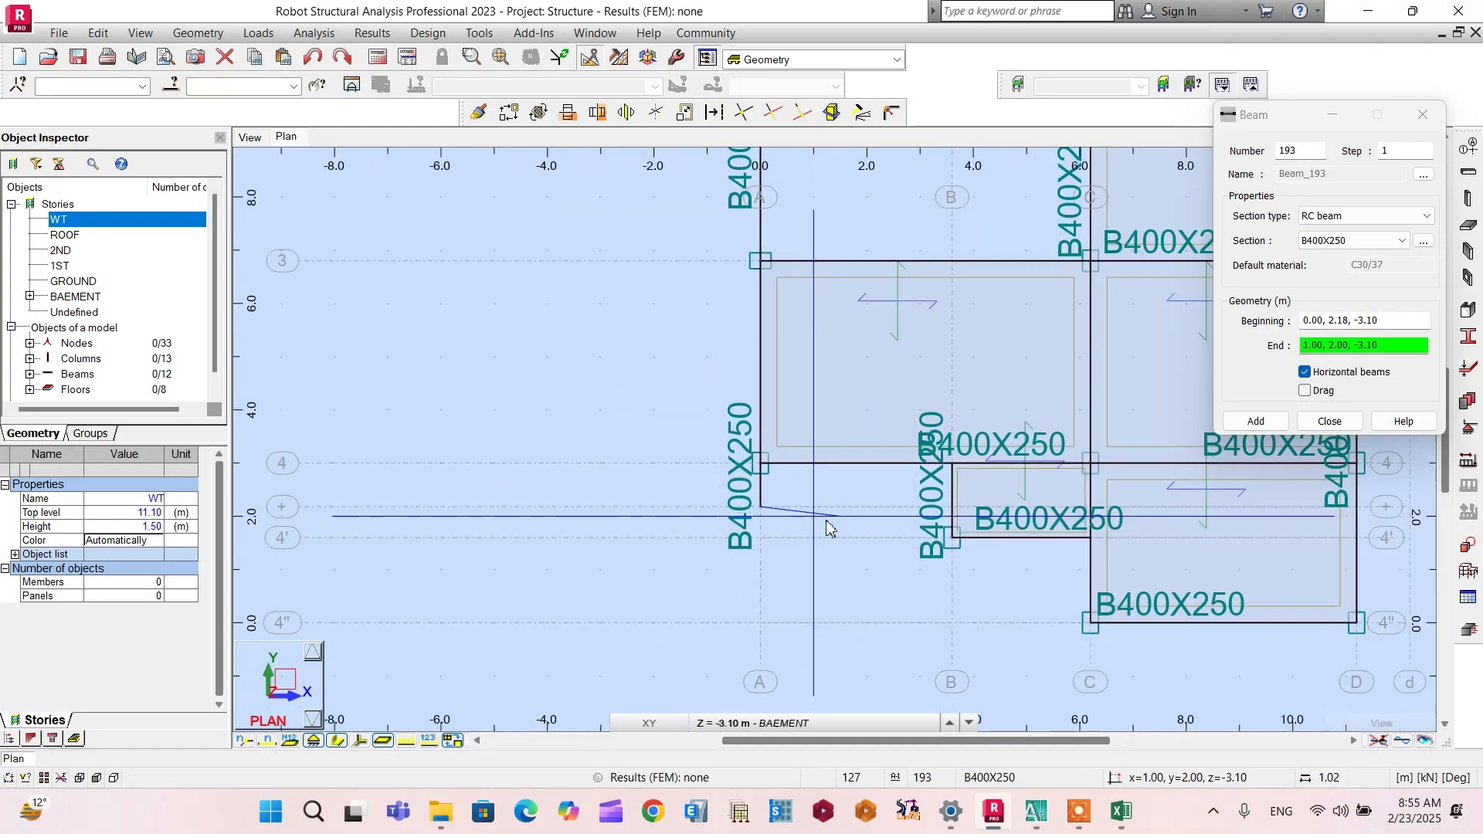
pyautogui.scroll(1, 951, 525)
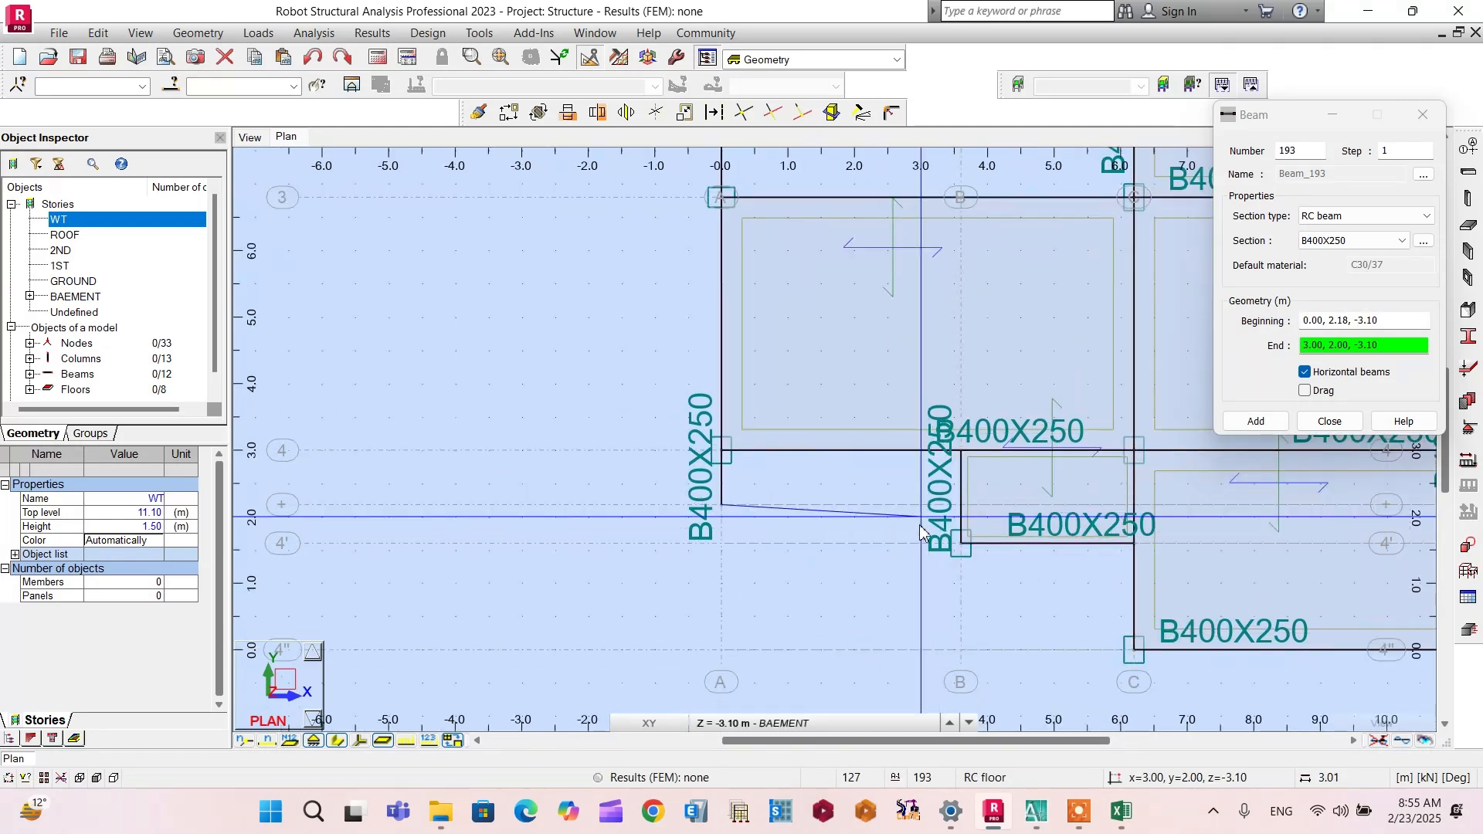
pyautogui.click(961, 507)
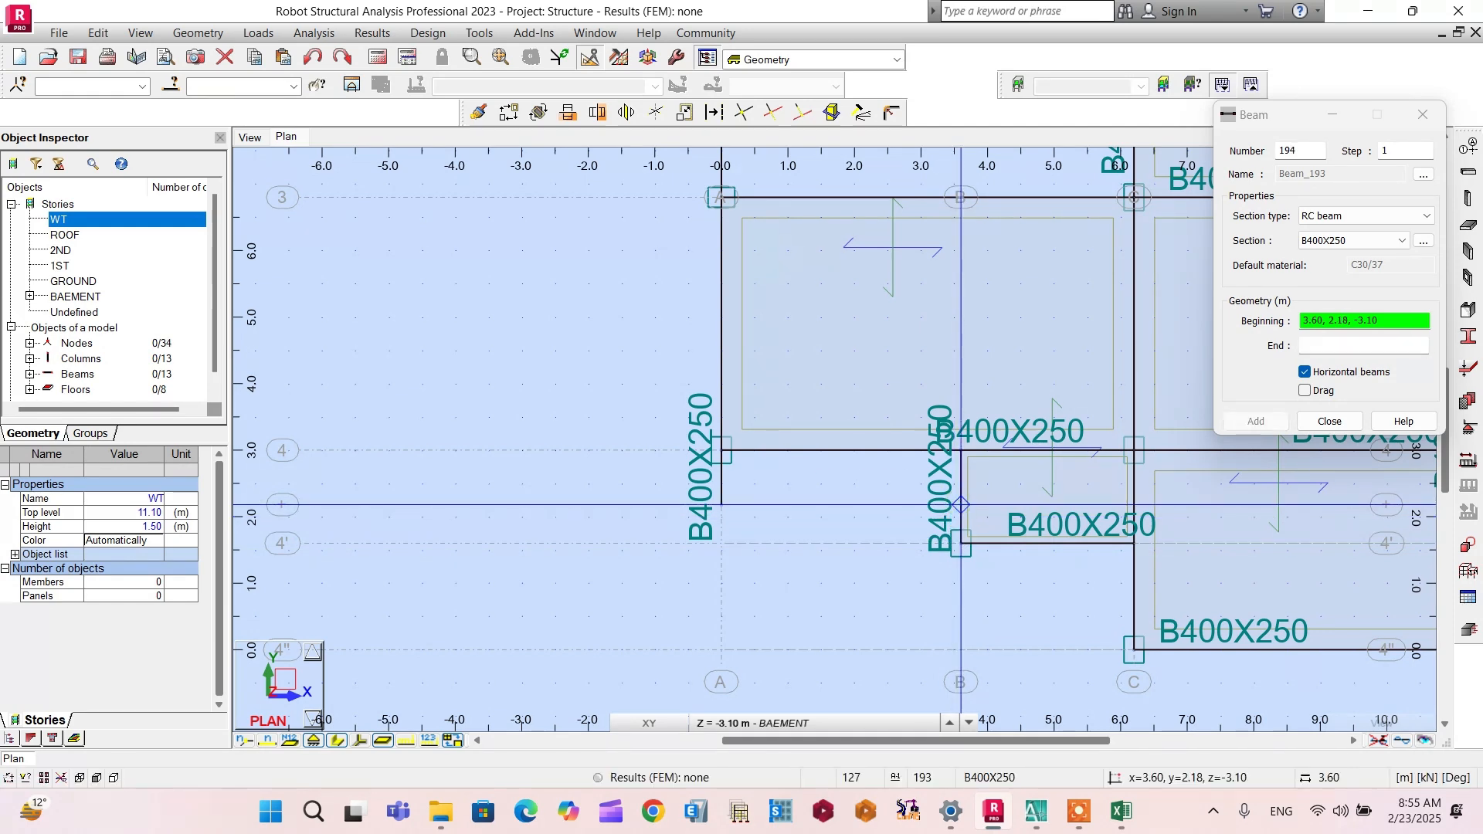
pyautogui.rightClick(699, 462)
pyautogui.click(729, 476)
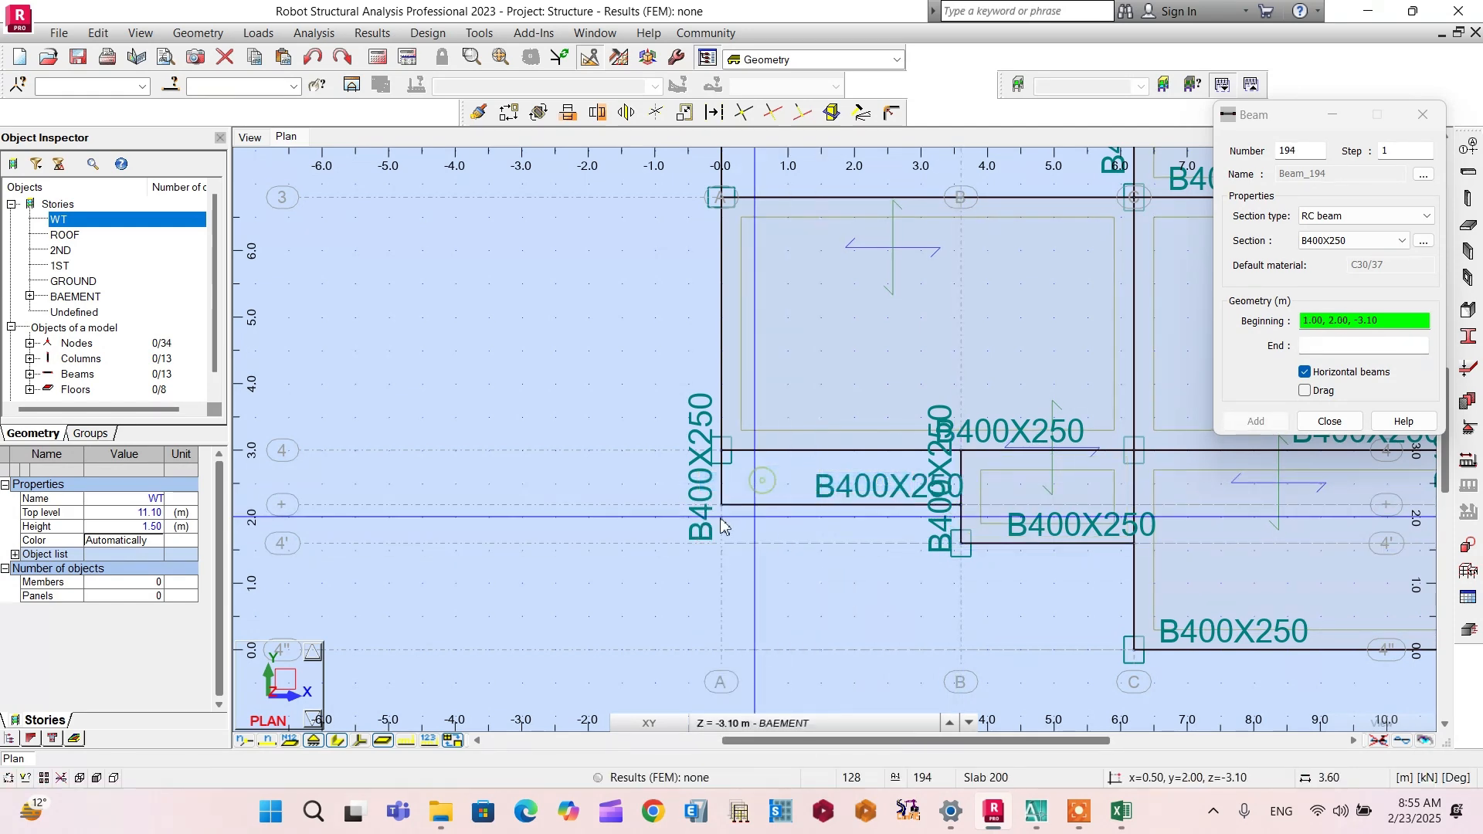
# Step: Create a rectangular Slab160 floor in the bay between axes A and B and axes 4 and +
pyautogui.scroll(-1, 689, 550)
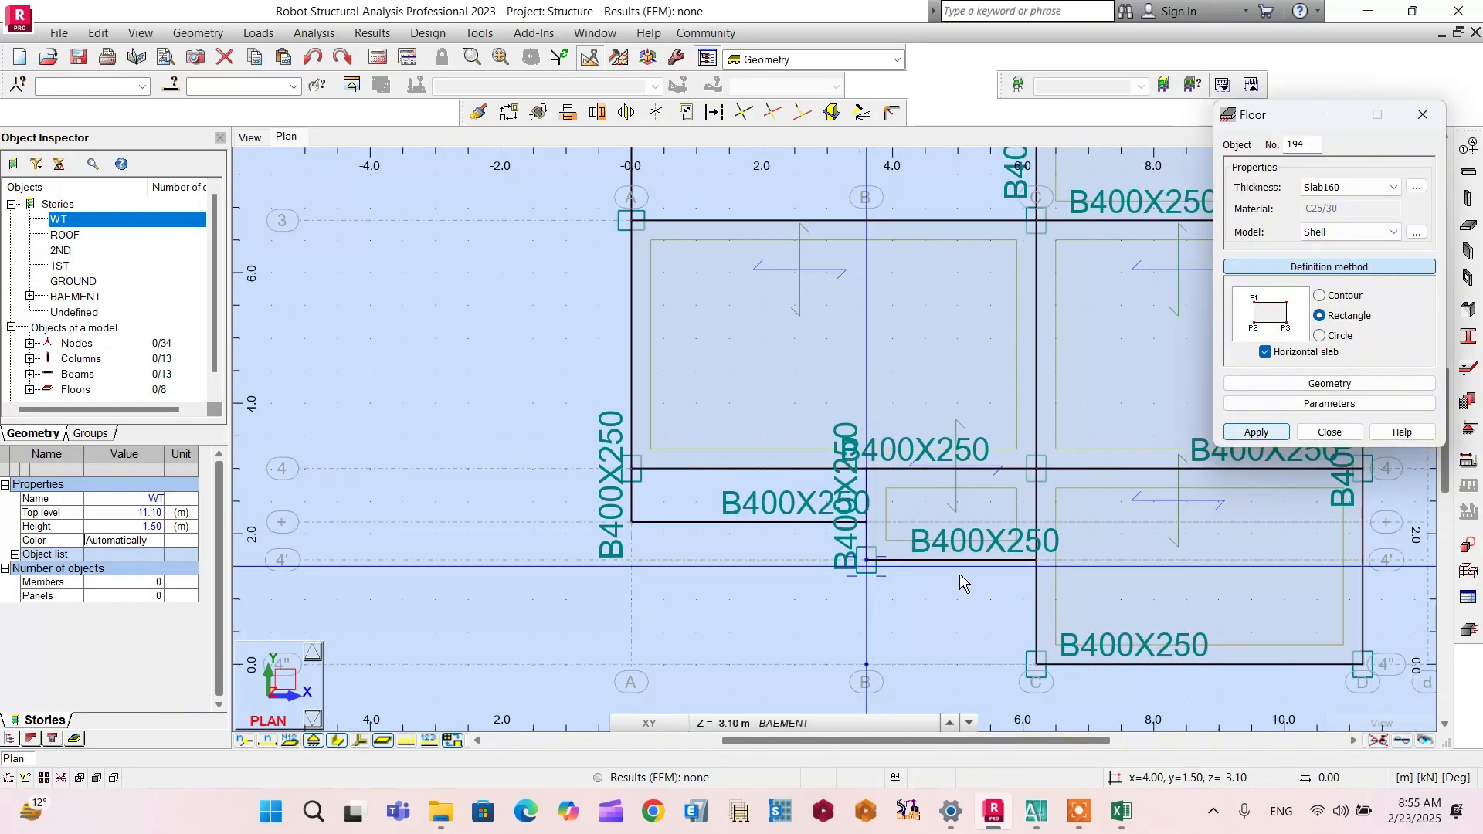
pyautogui.scroll(2, 648, 532)
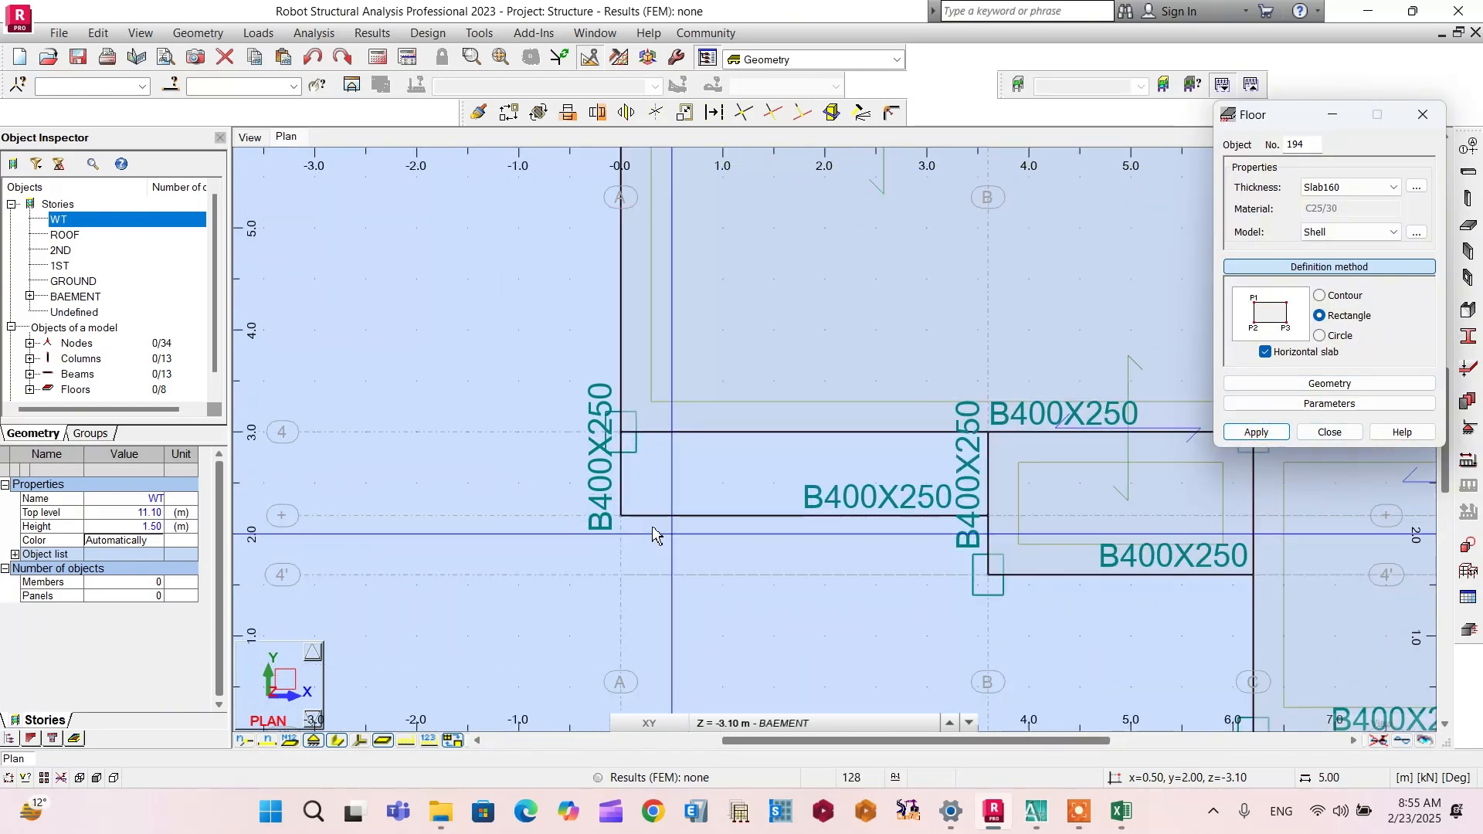
pyautogui.click(625, 444)
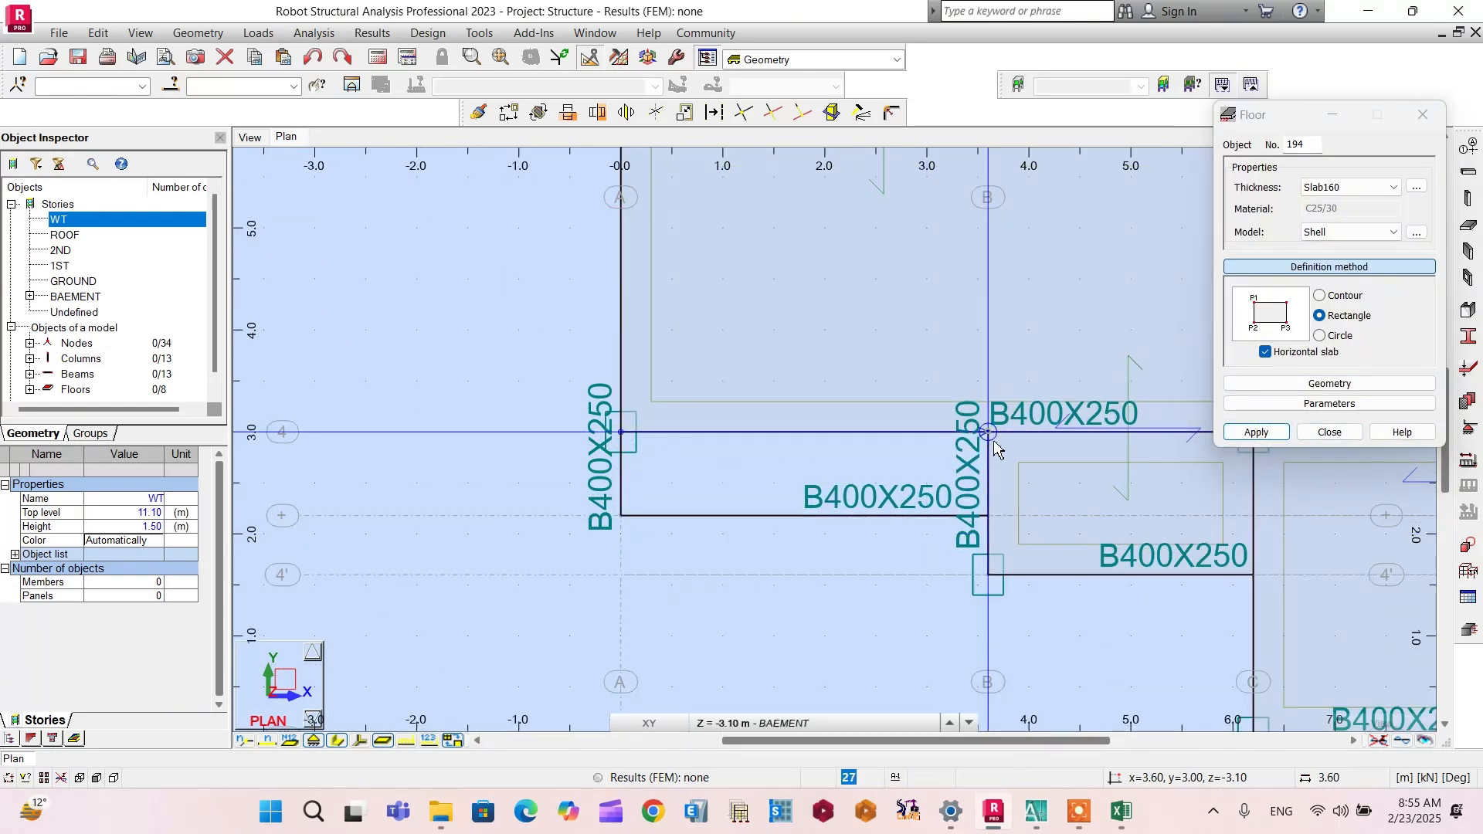
pyautogui.click(987, 523)
pyautogui.scroll(-3, 709, 542)
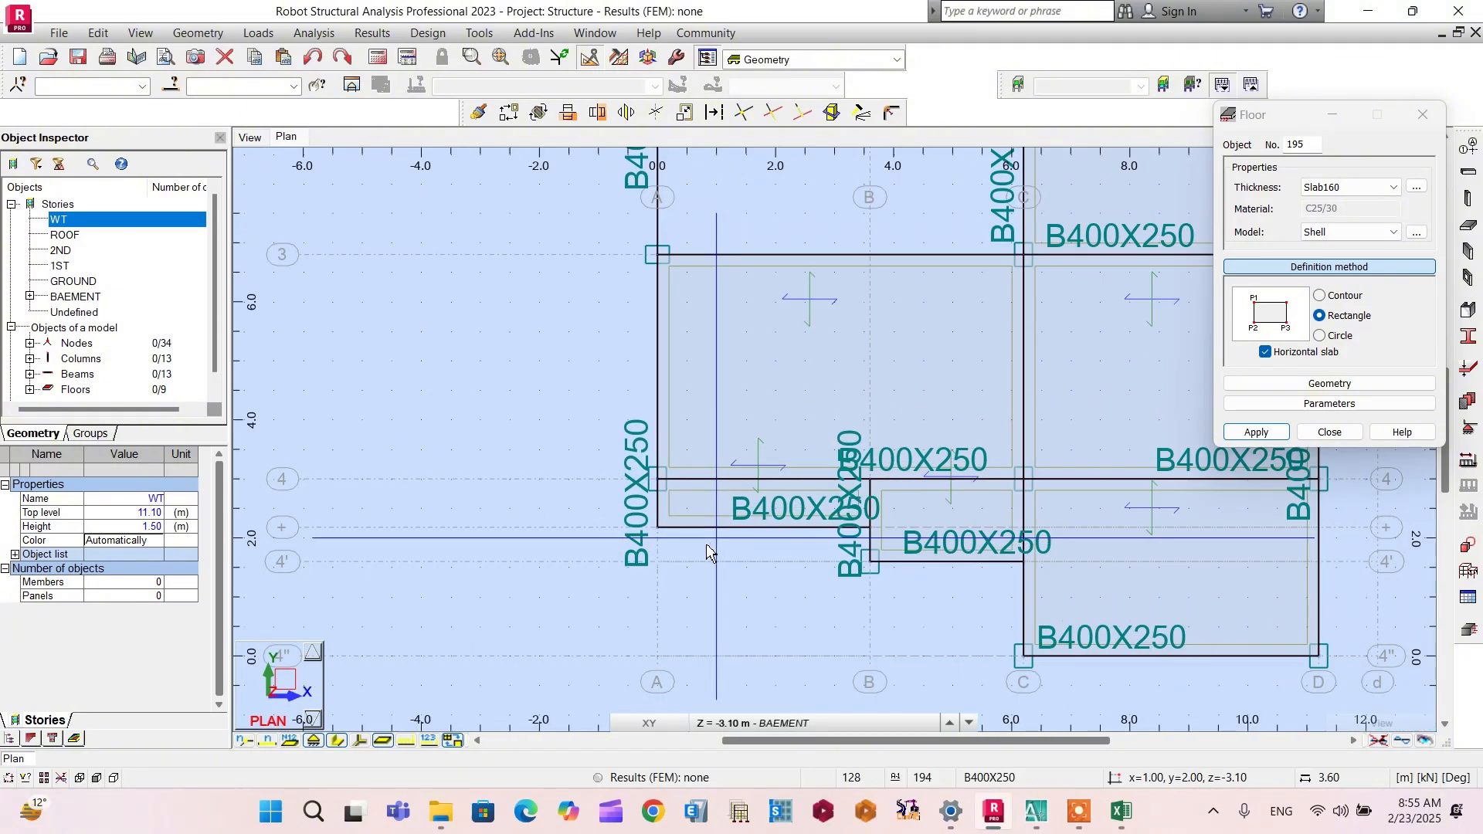
pyautogui.click(1329, 432)
# Step: Examine the basement framing with its new beams and projecting slab in the 3D view
pyautogui.scroll(-2, 803, 448)
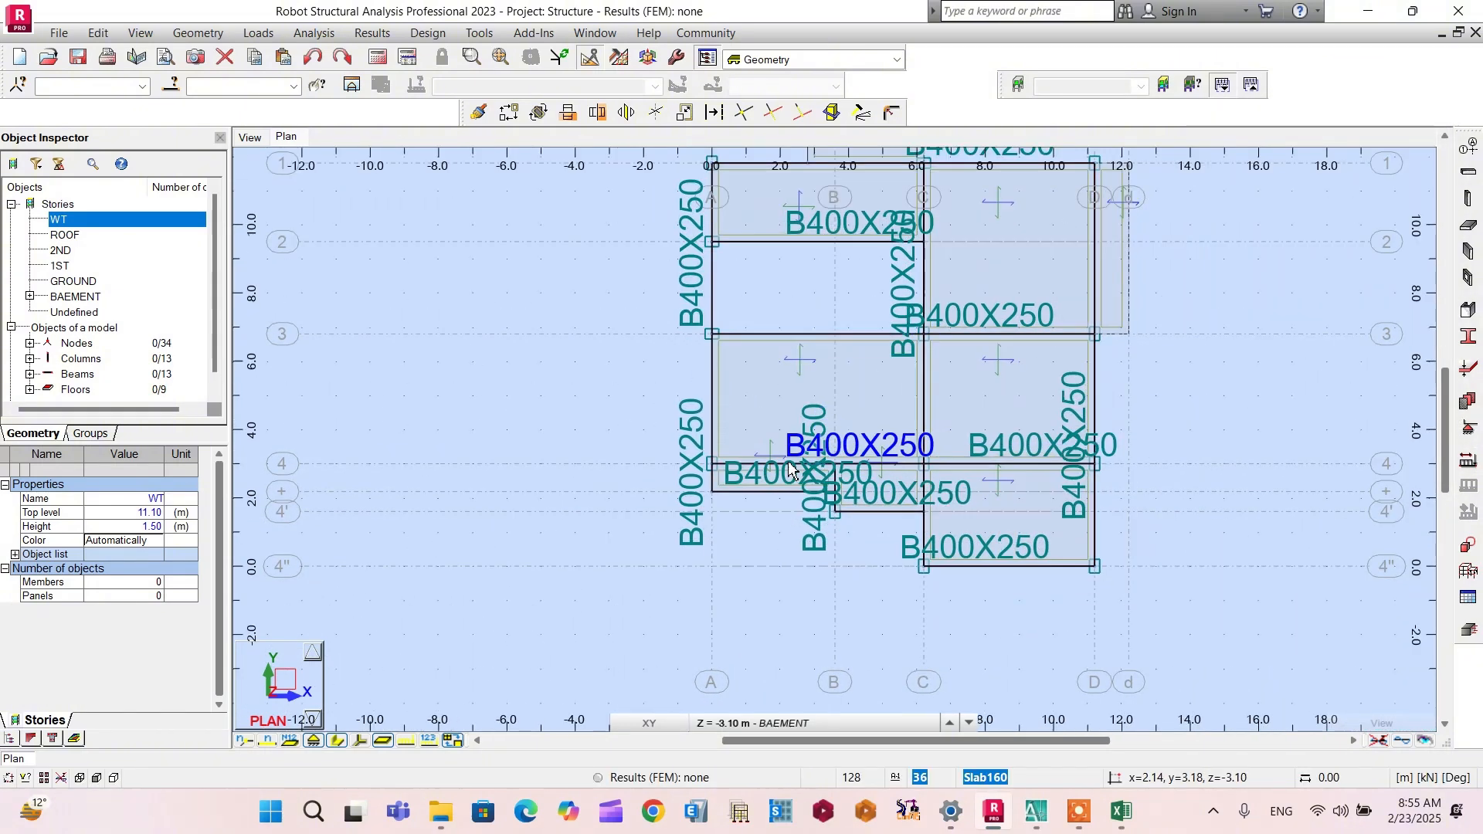
pyautogui.click(261, 140)
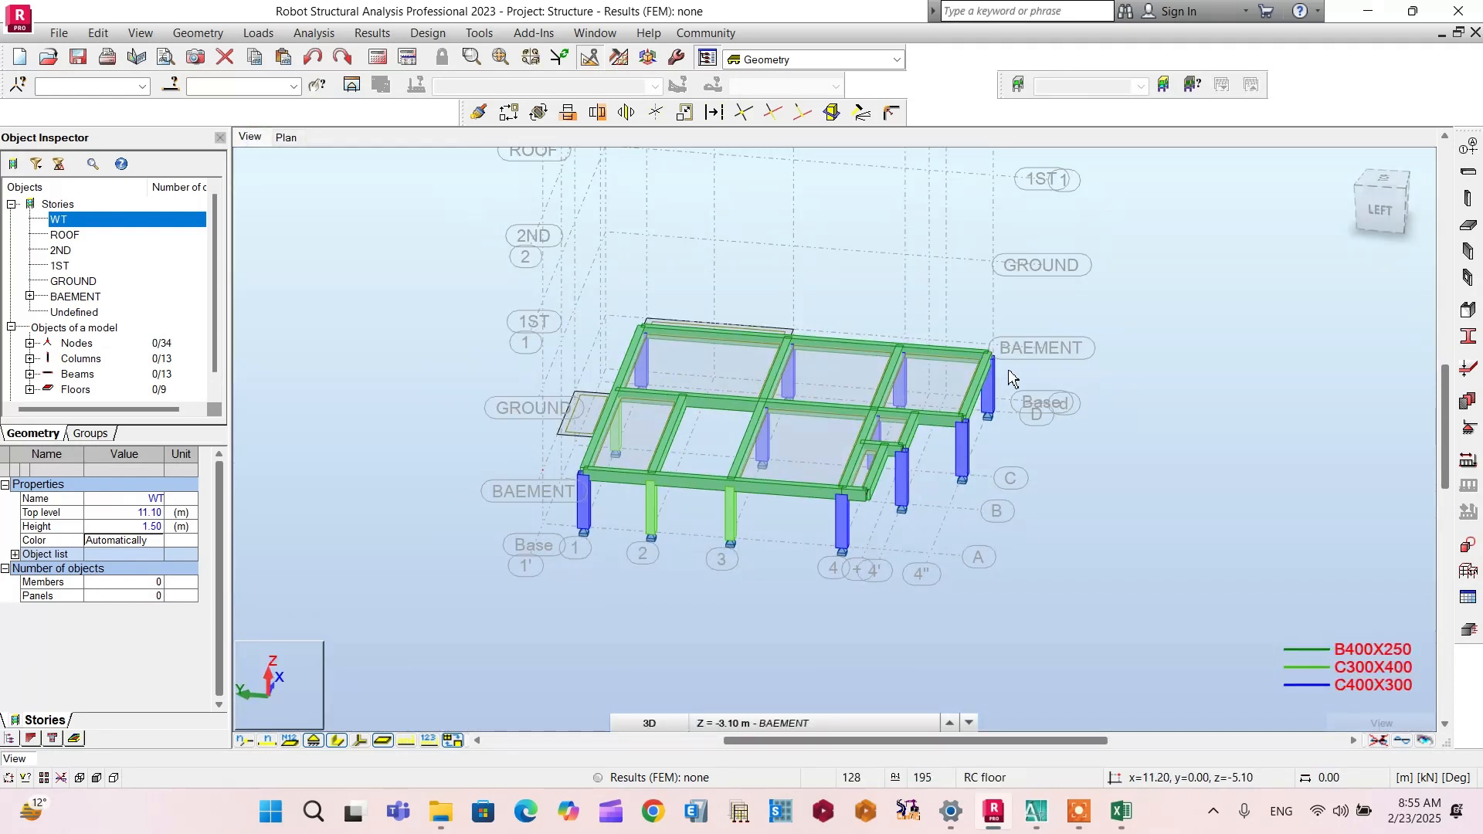
pyautogui.scroll(1, 1031, 376)
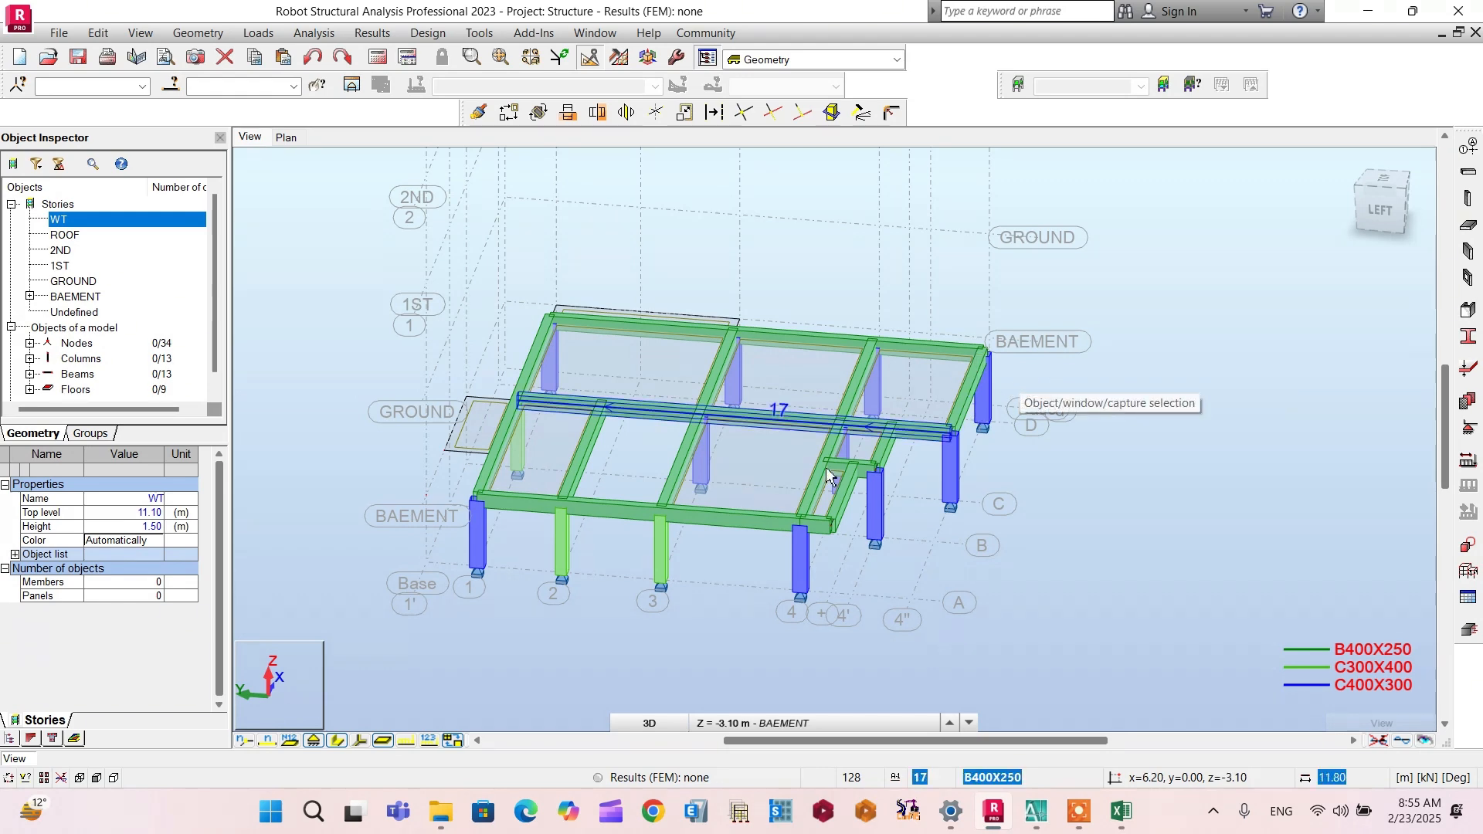
pyautogui.scroll(-3, 765, 482)
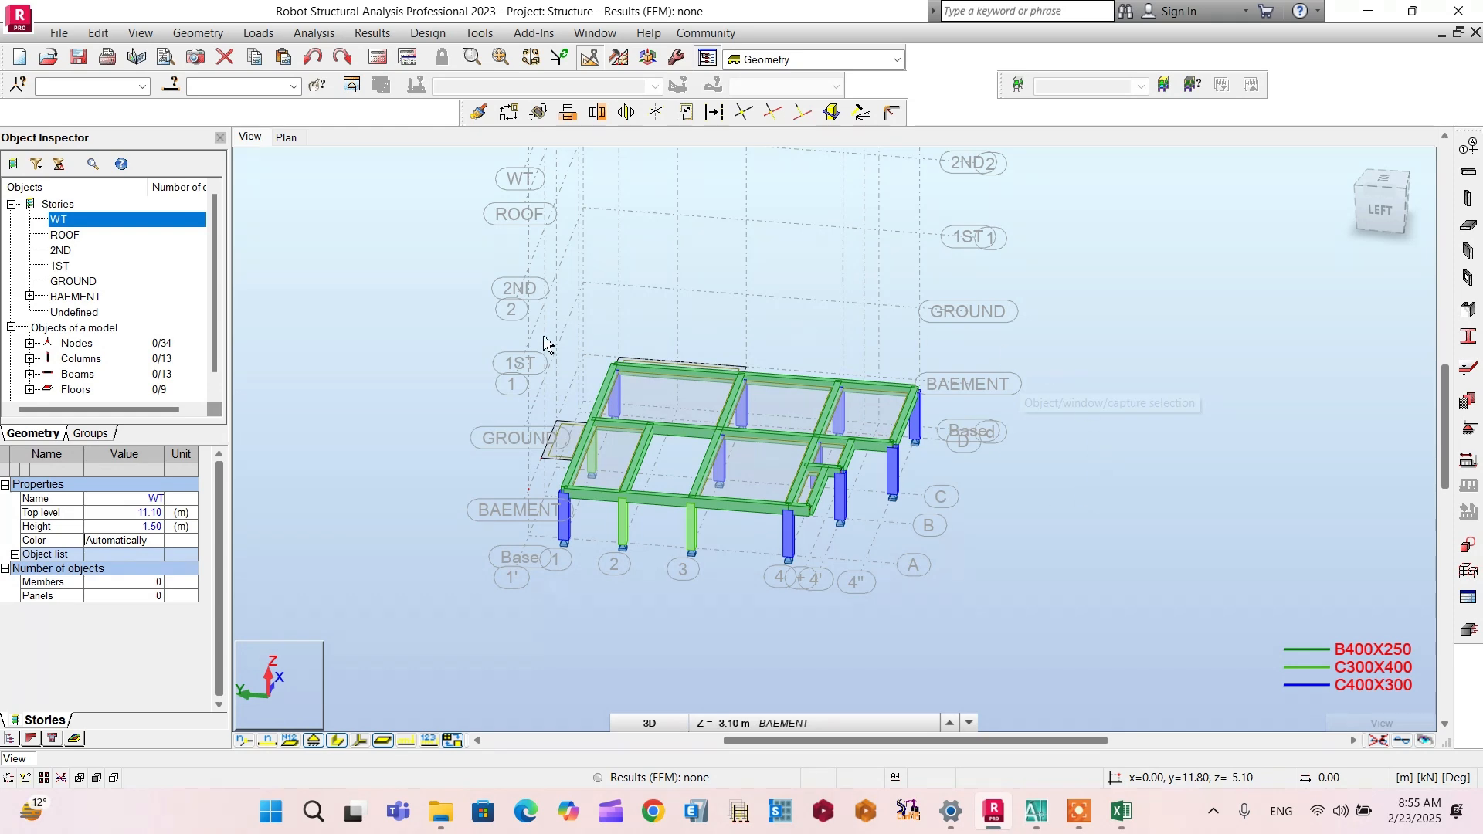
pyautogui.scroll(-1, 616, 556)
pyautogui.scroll(-1, 948, 516)
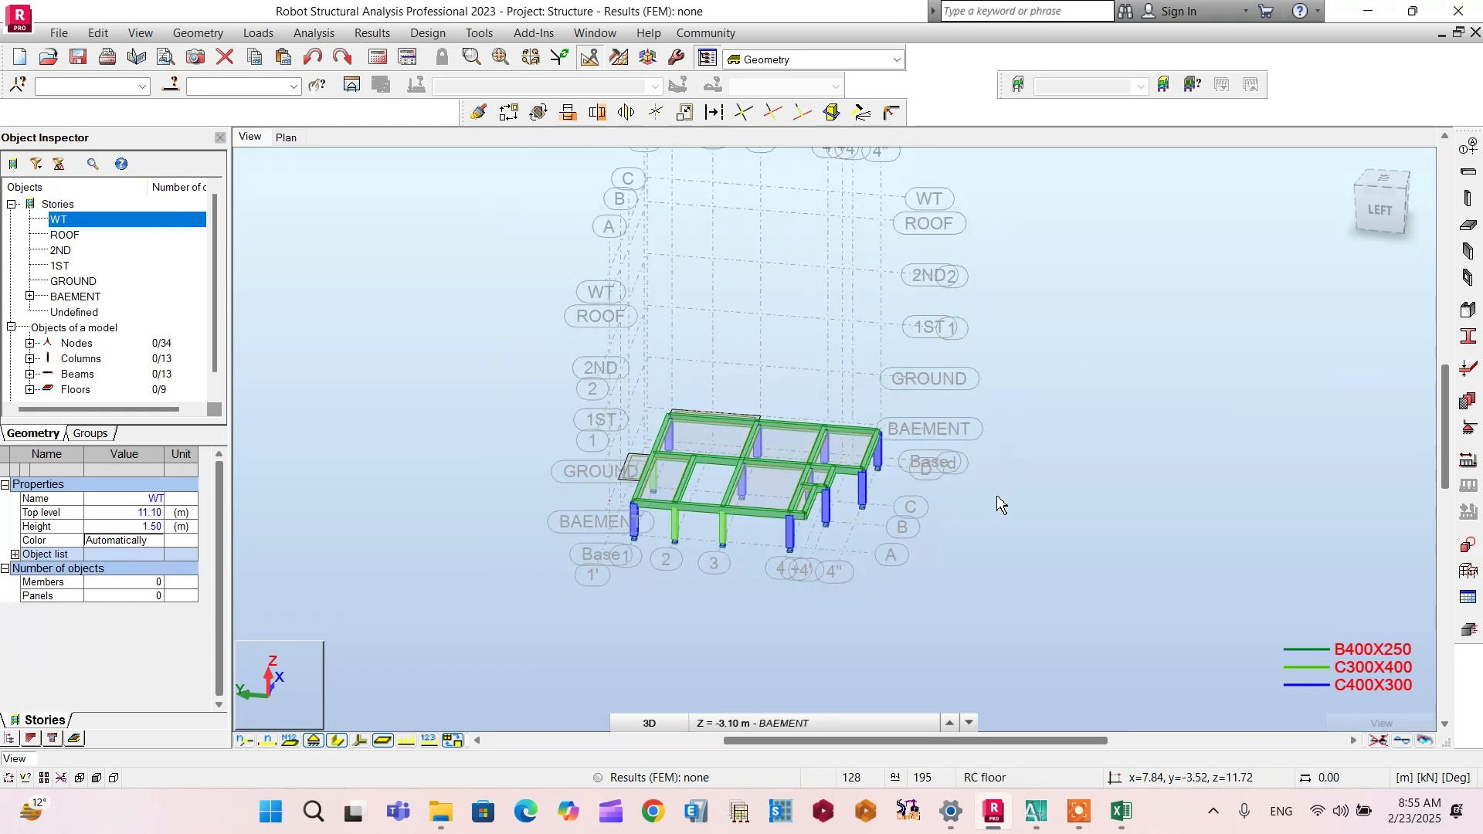
pyautogui.scroll(2, 951, 455)
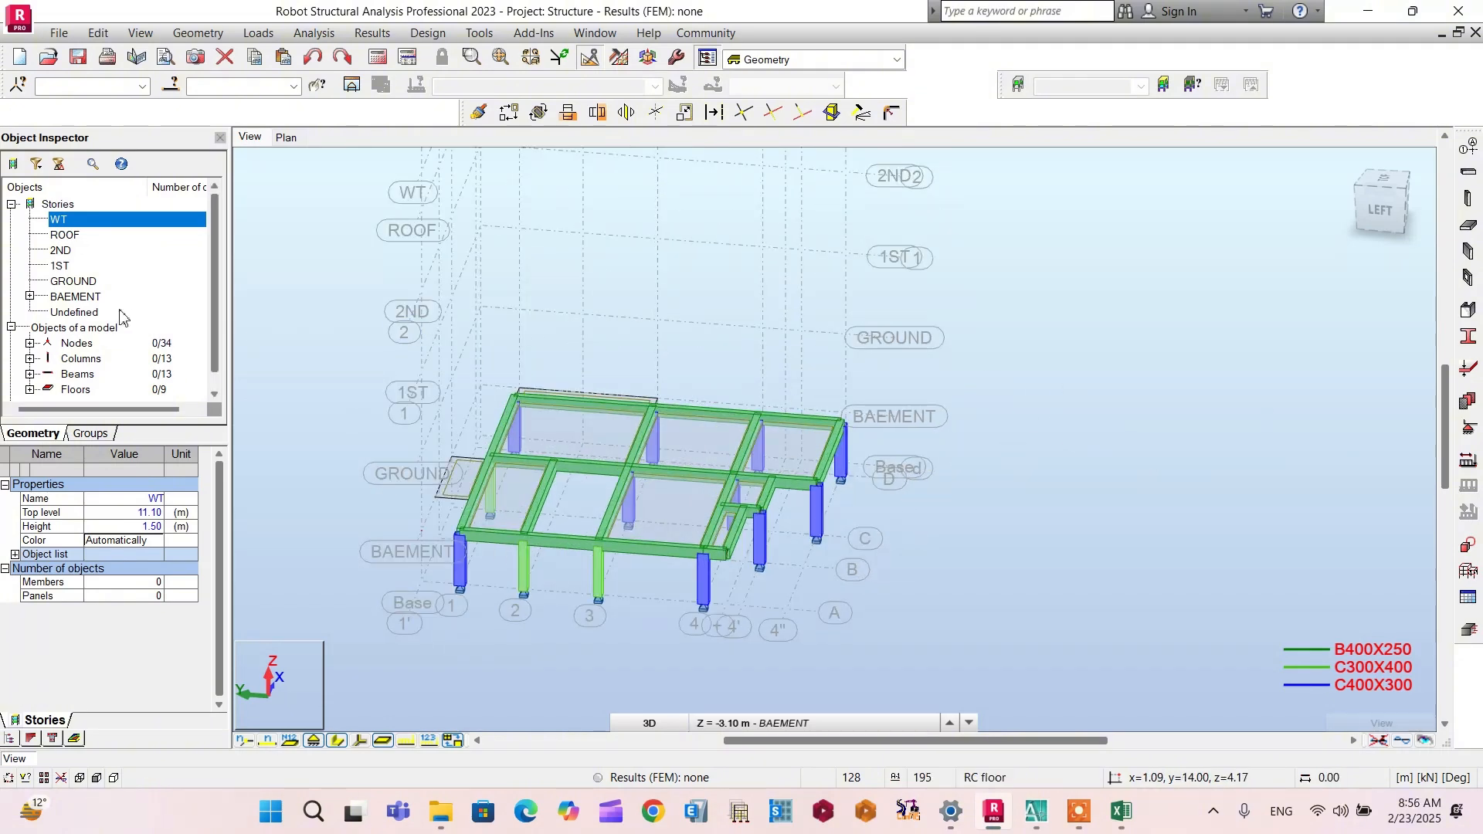
# Step: Copy the contents of the BAEMENT story above to every upper story up to WT
pyautogui.click(77, 297)
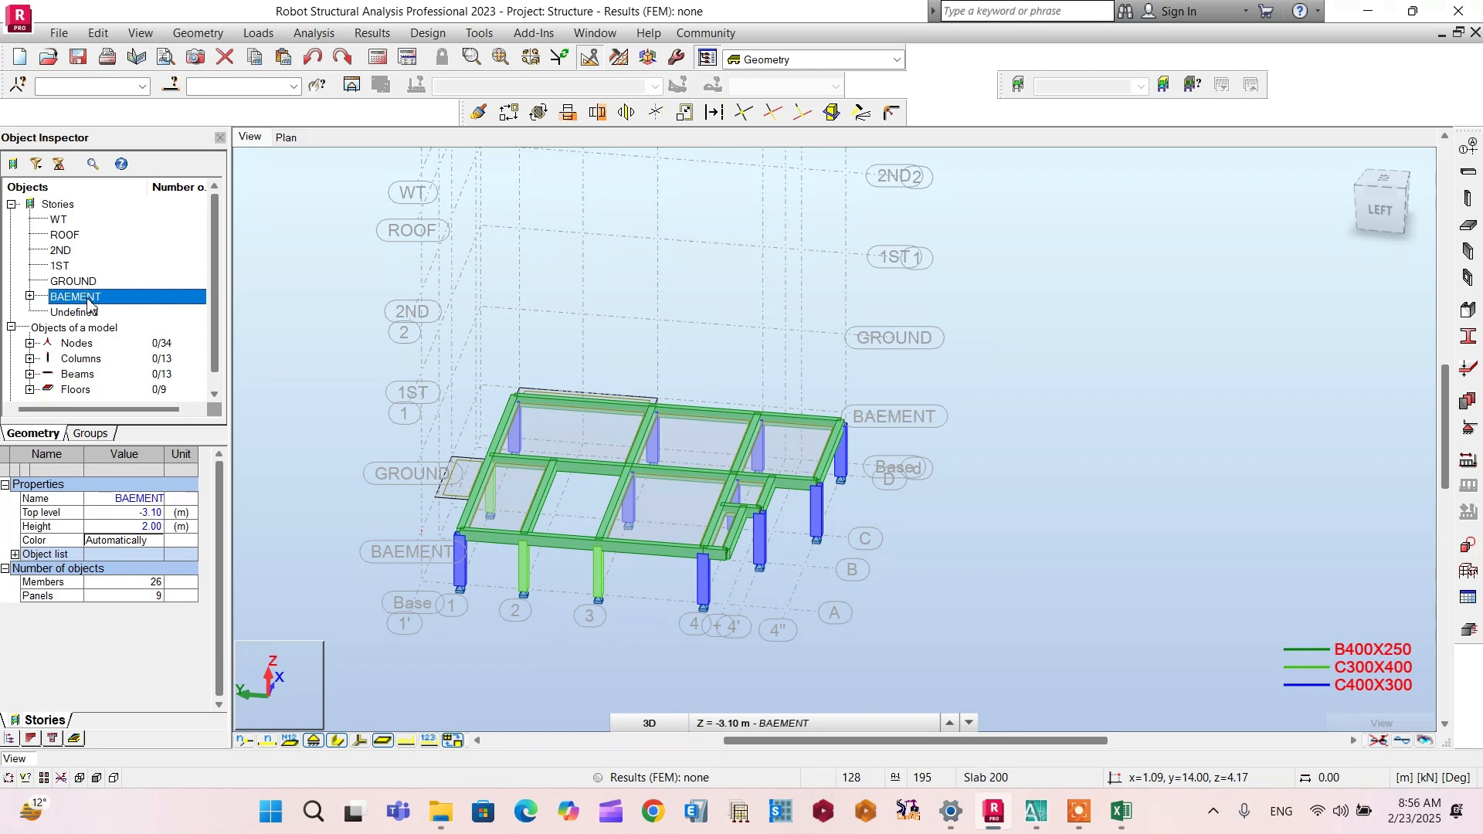
pyautogui.rightClick(87, 302)
pyautogui.moveTo(104, 307)
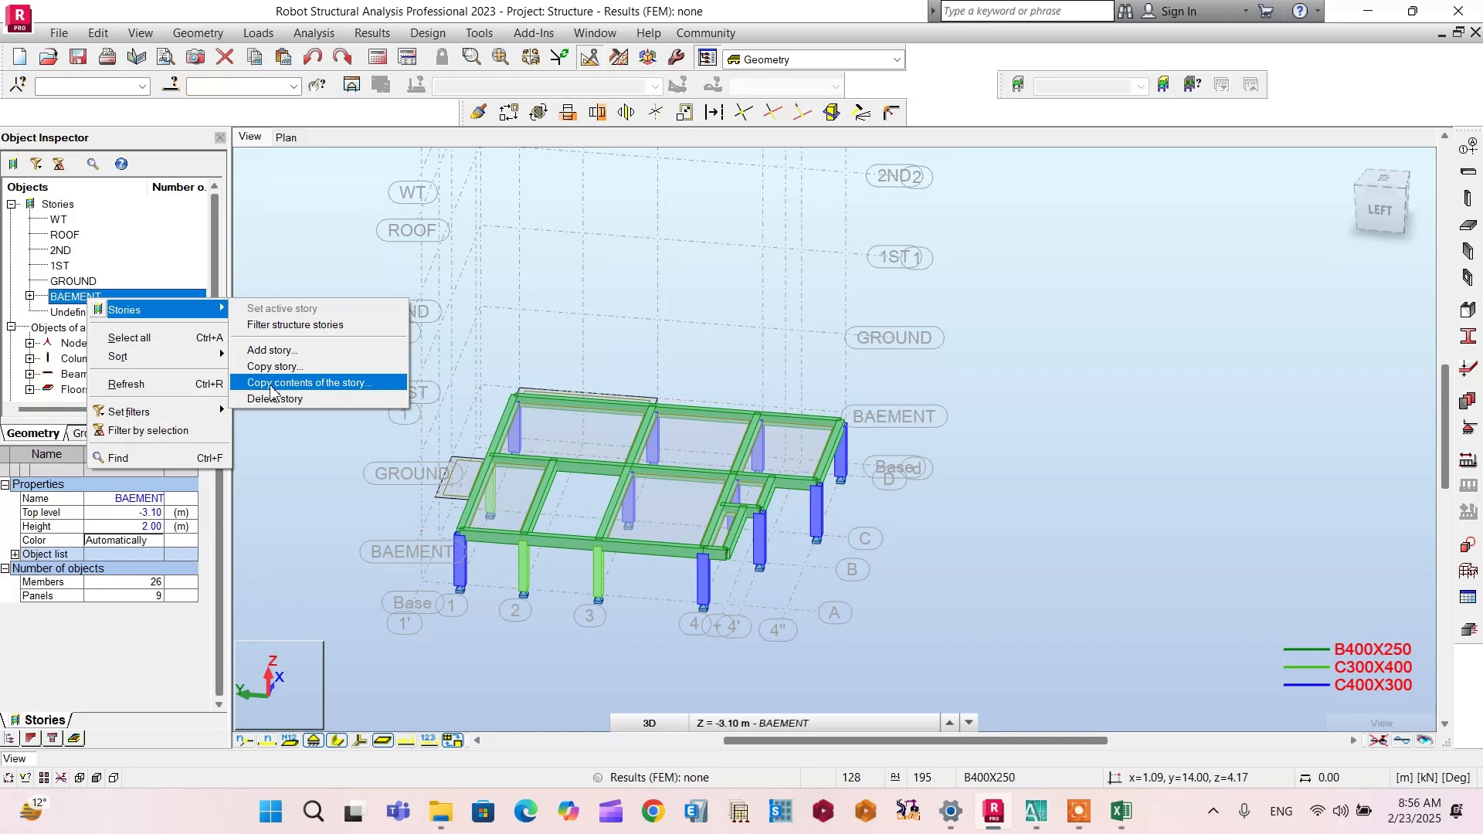
pyautogui.click(336, 389)
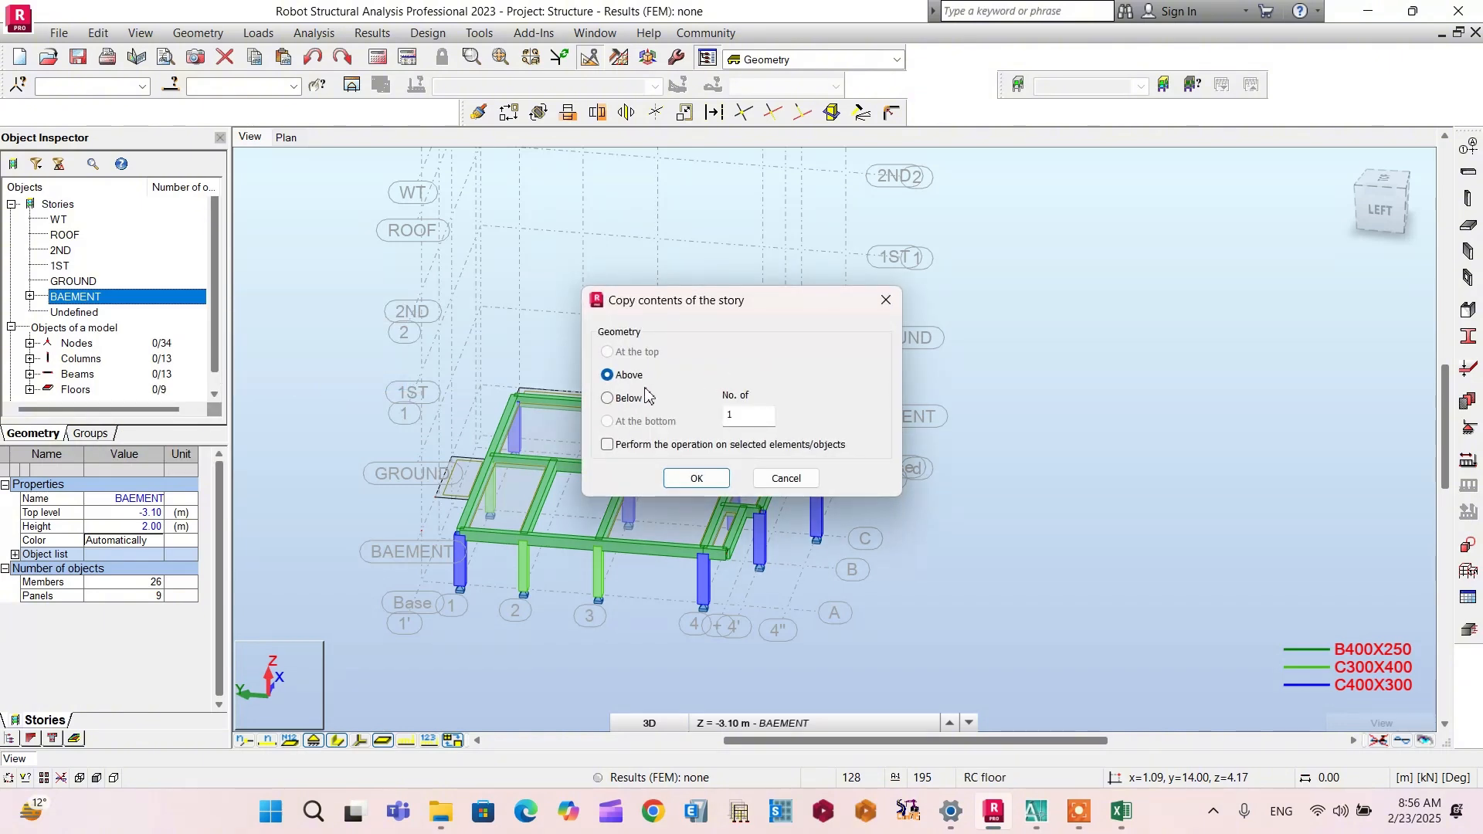
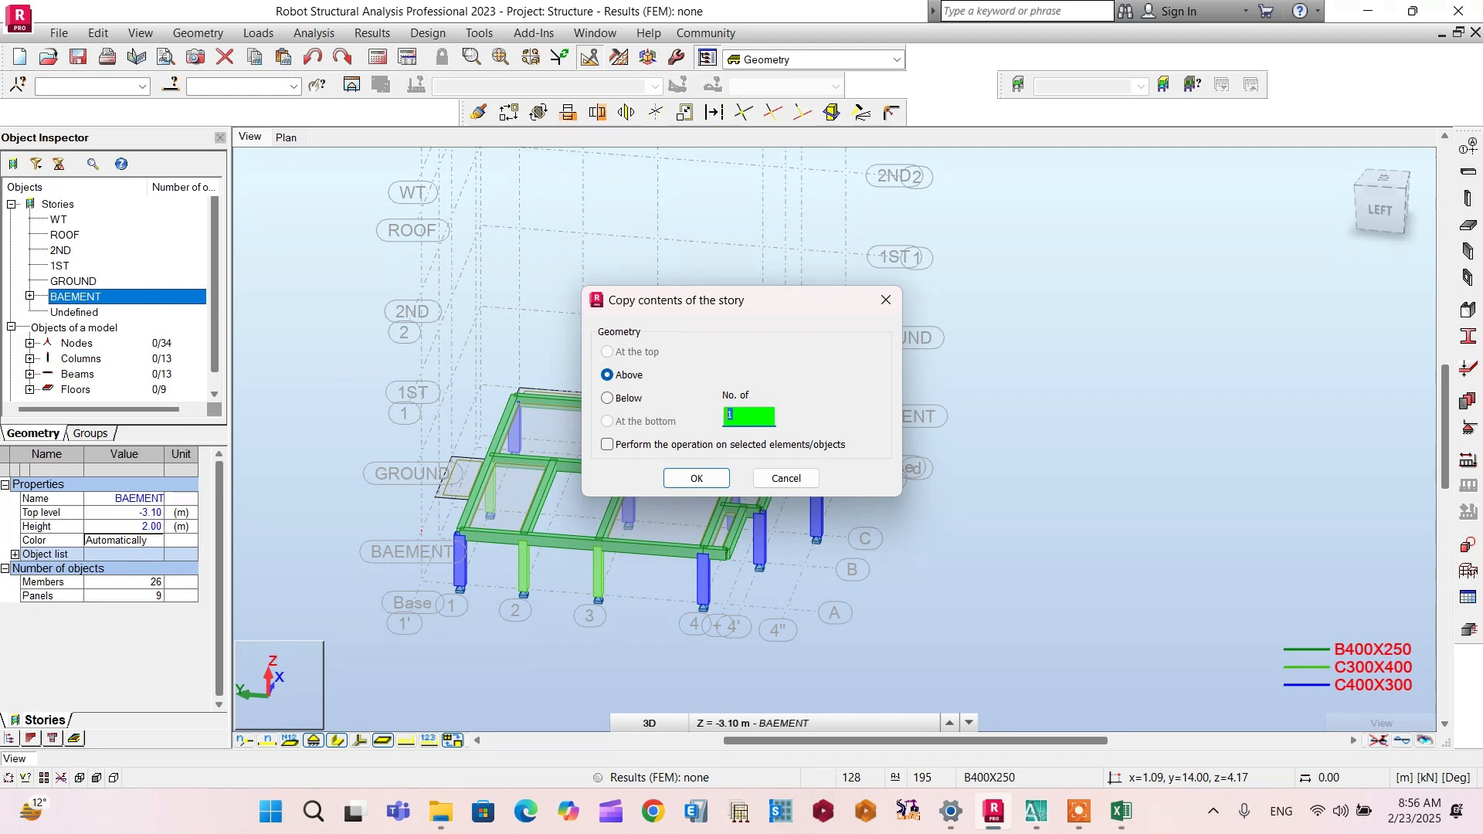
pyautogui.click(697, 478)
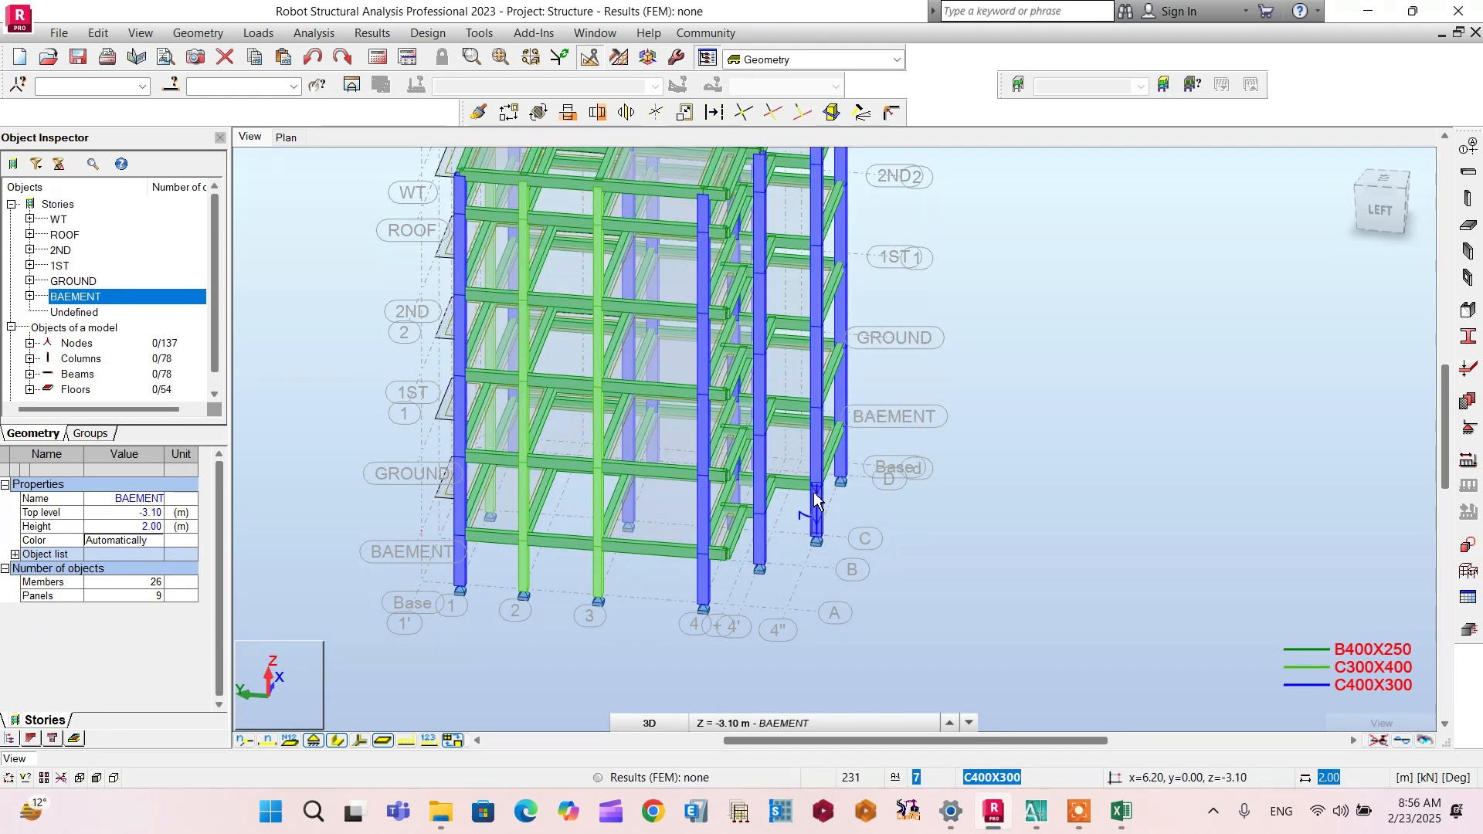
pyautogui.scroll(-2, 754, 552)
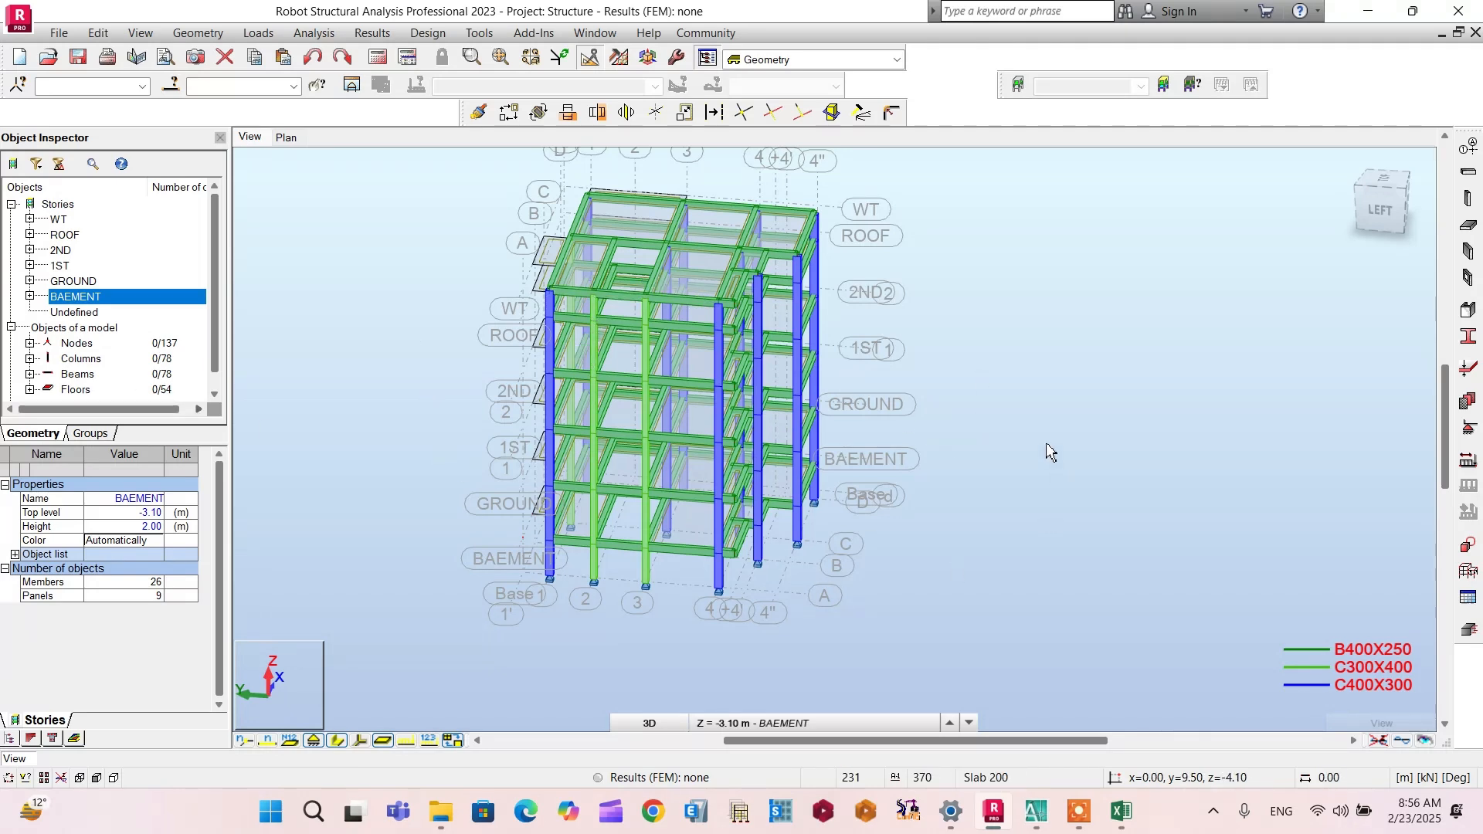
pyautogui.scroll(-1, 1070, 494)
pyautogui.scroll(3, 766, 323)
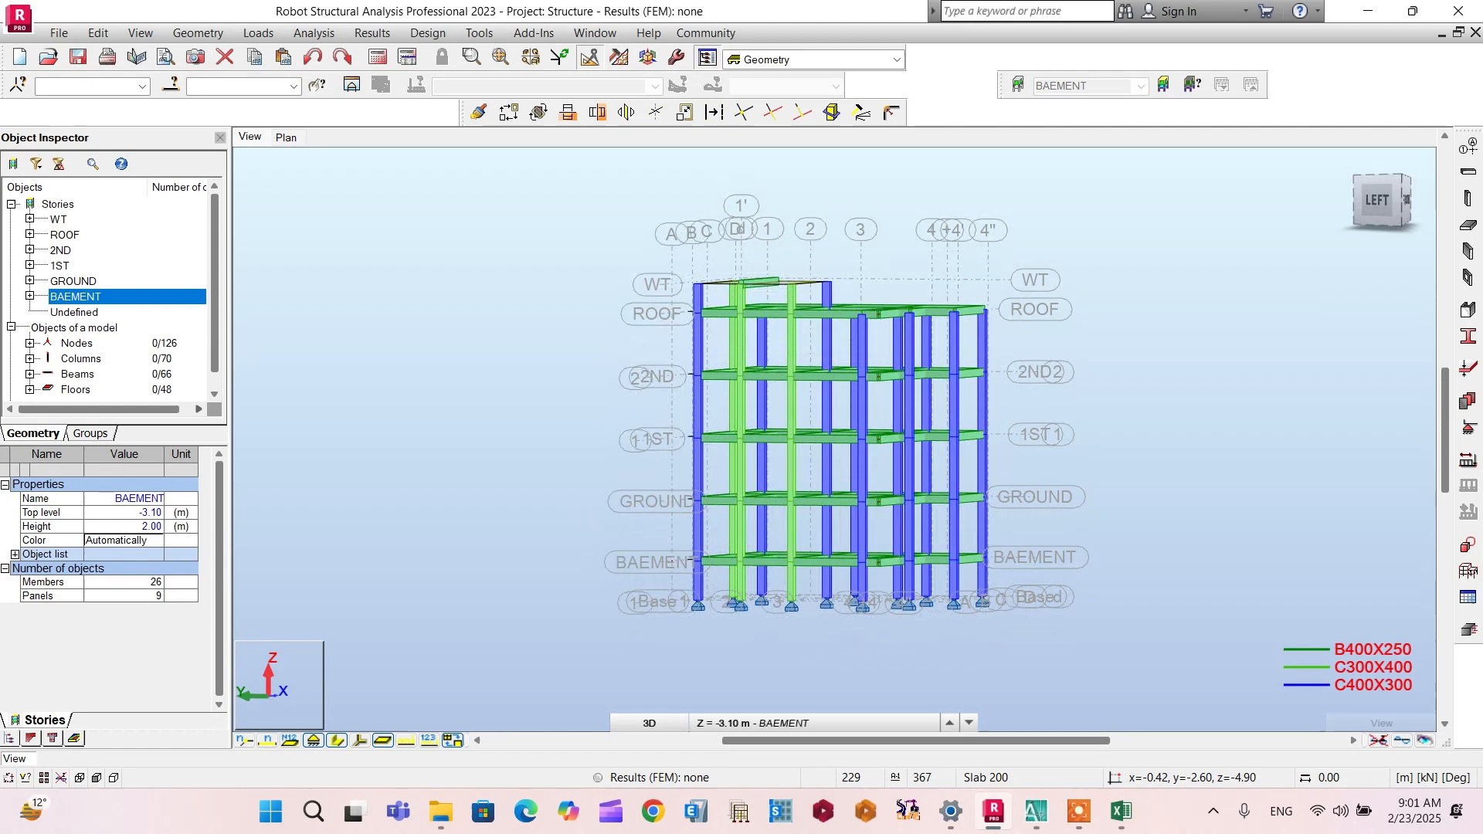
# Step: Add a B400x200 RC beam along axis A from axis 1 to axis 3 at WT level
pyautogui.keyDown('shift'); pyautogui.moveTo(834, 432); pyautogui.dragTo(896, 452, button='middle'); pyautogui.keyUp('shift')
pyautogui.moveTo(1378, 212); pyautogui.dragTo(1357, 199)
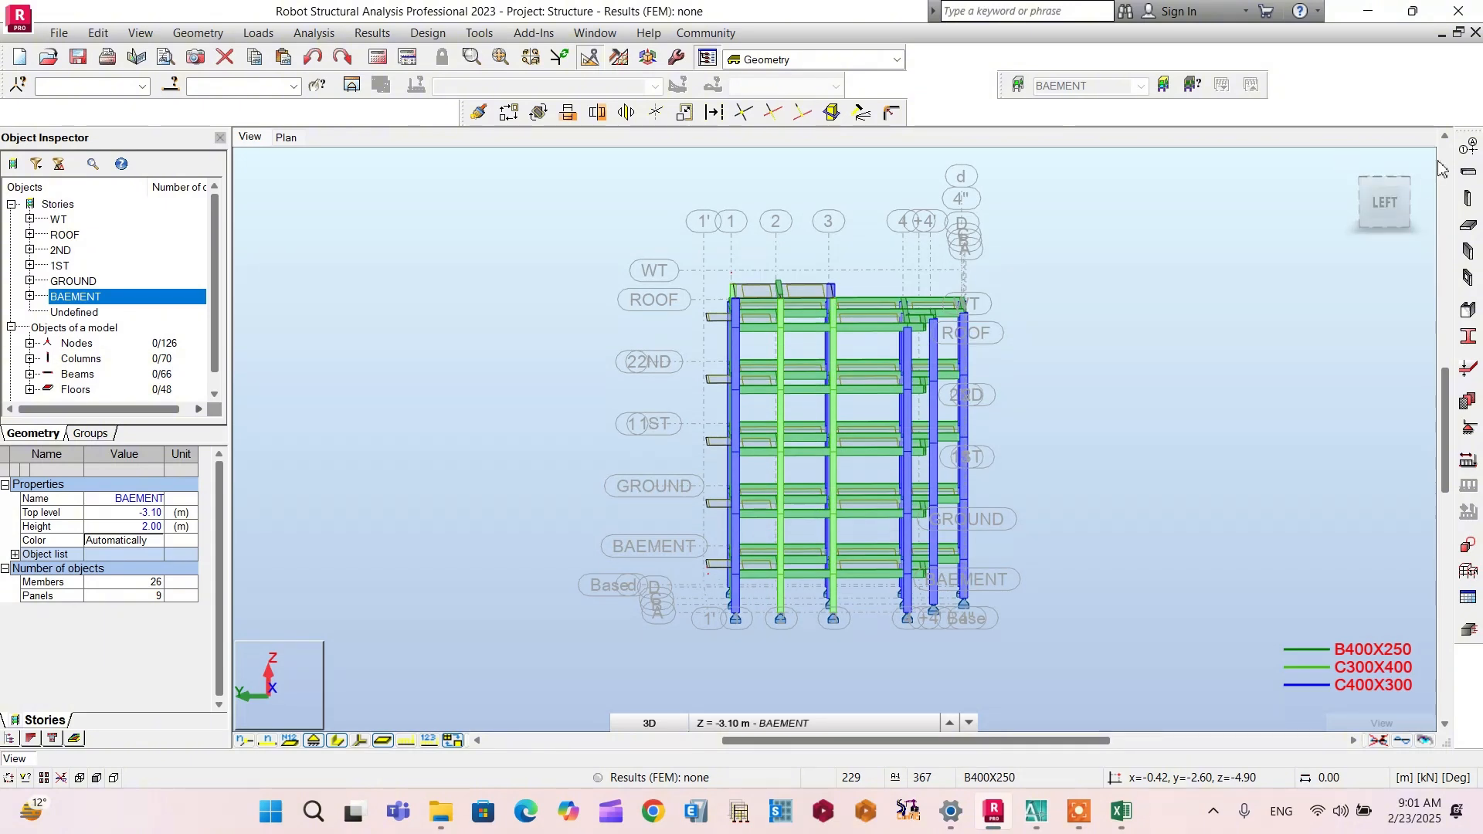
pyautogui.click(1470, 171)
pyautogui.click(1357, 241)
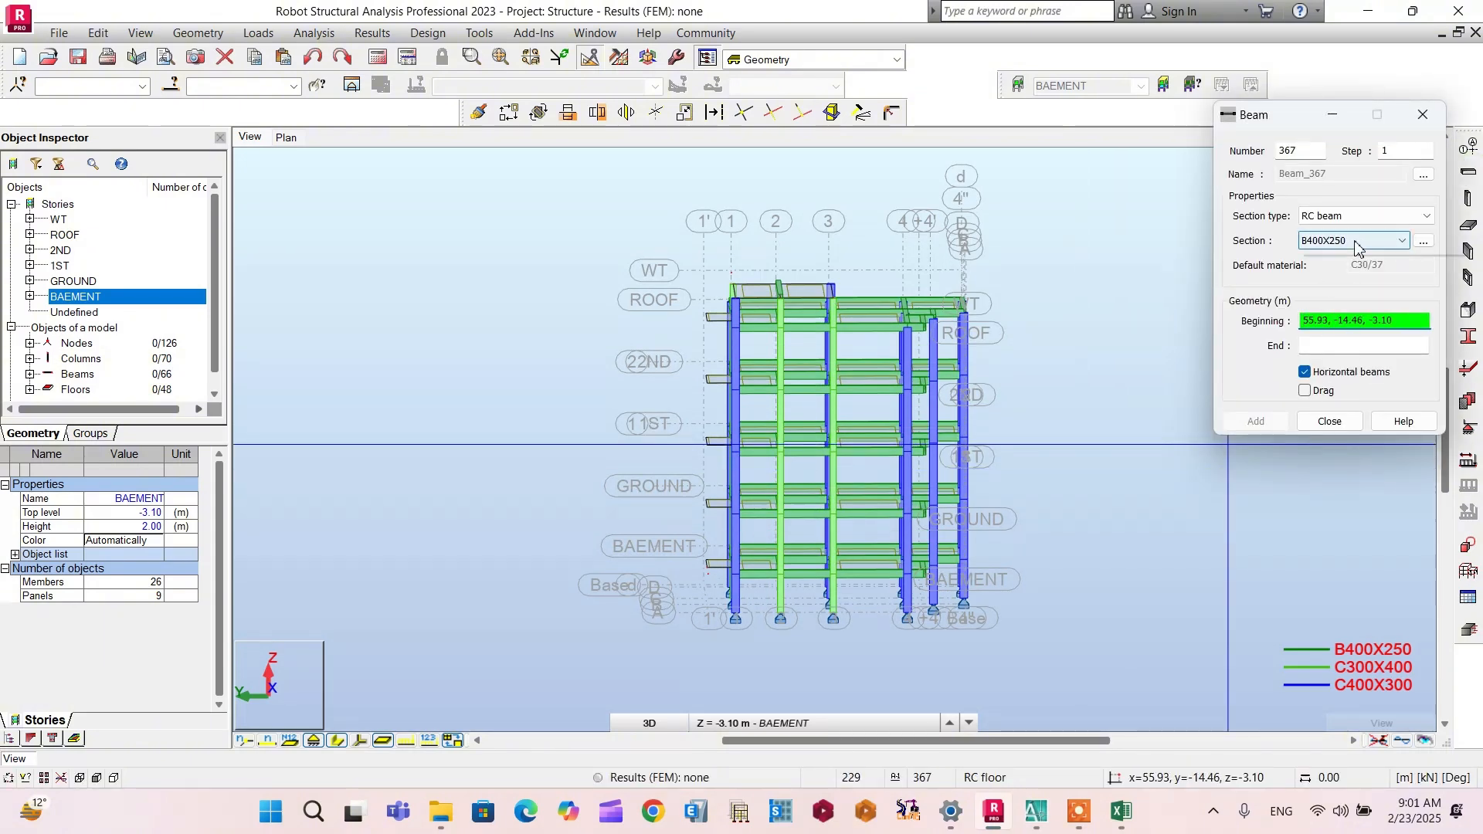
pyautogui.click(1322, 257)
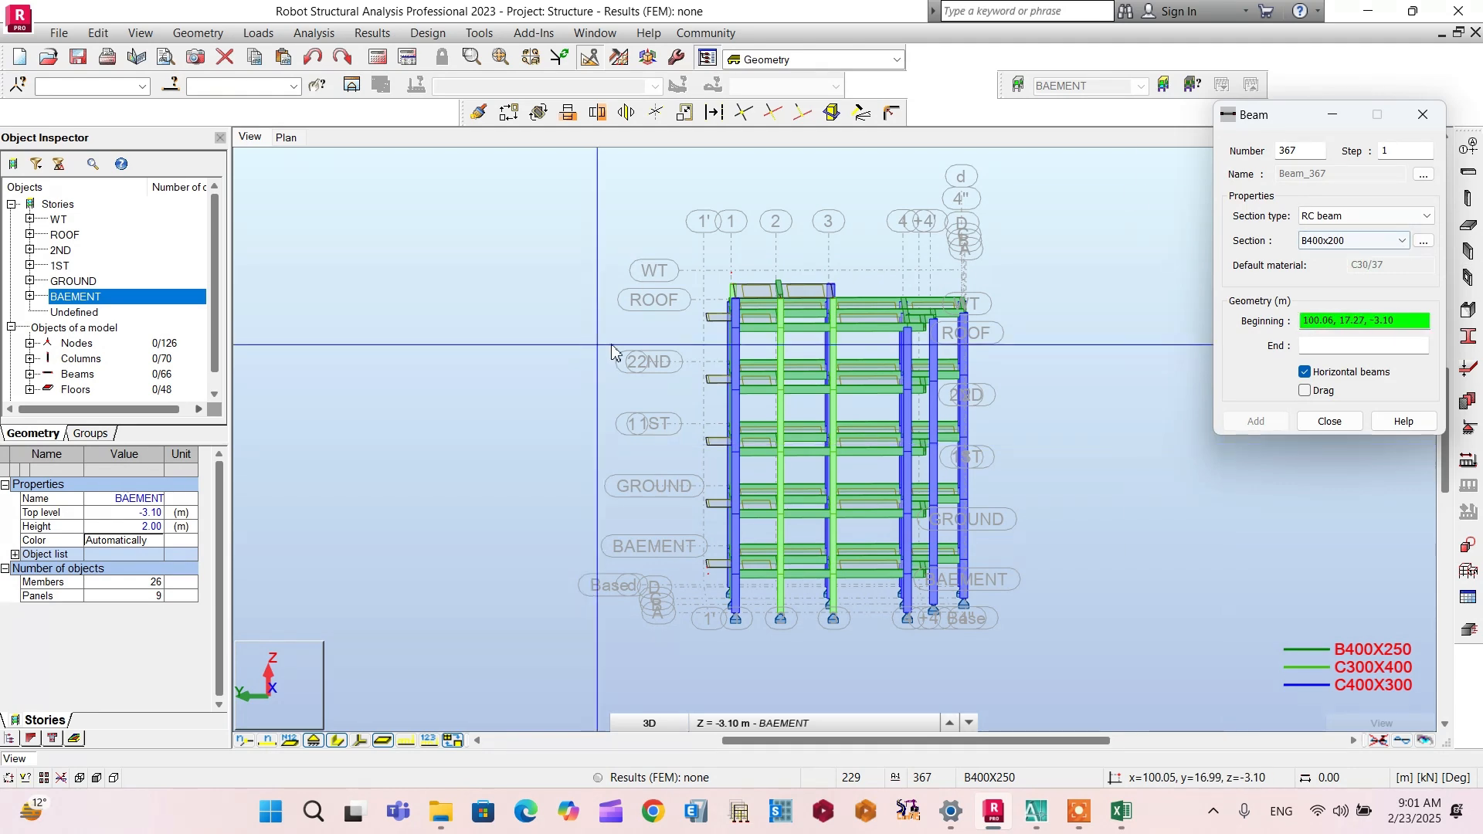
pyautogui.scroll(2, 877, 313)
pyautogui.scroll(1, 830, 324)
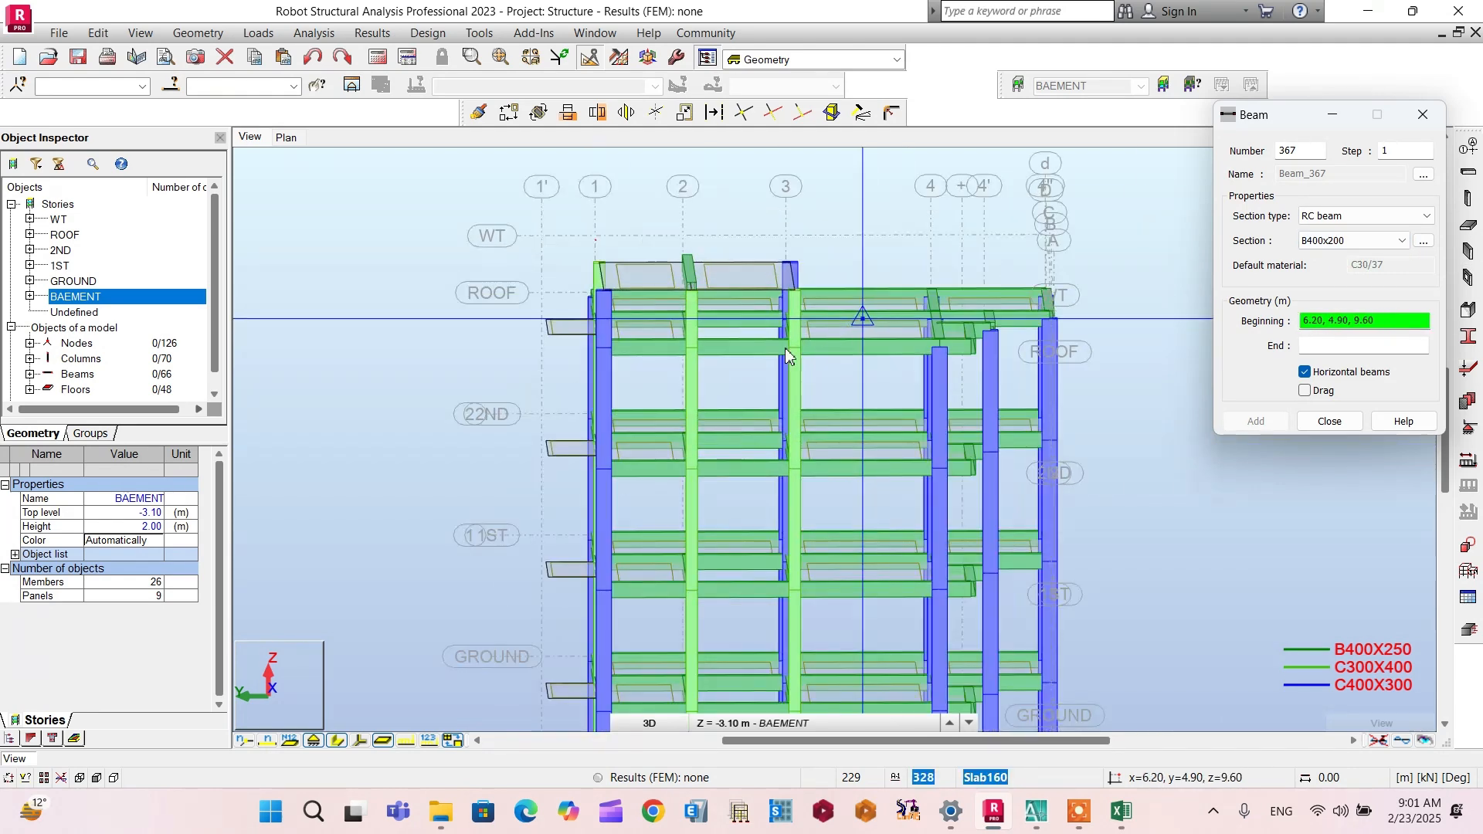
pyautogui.click(604, 298)
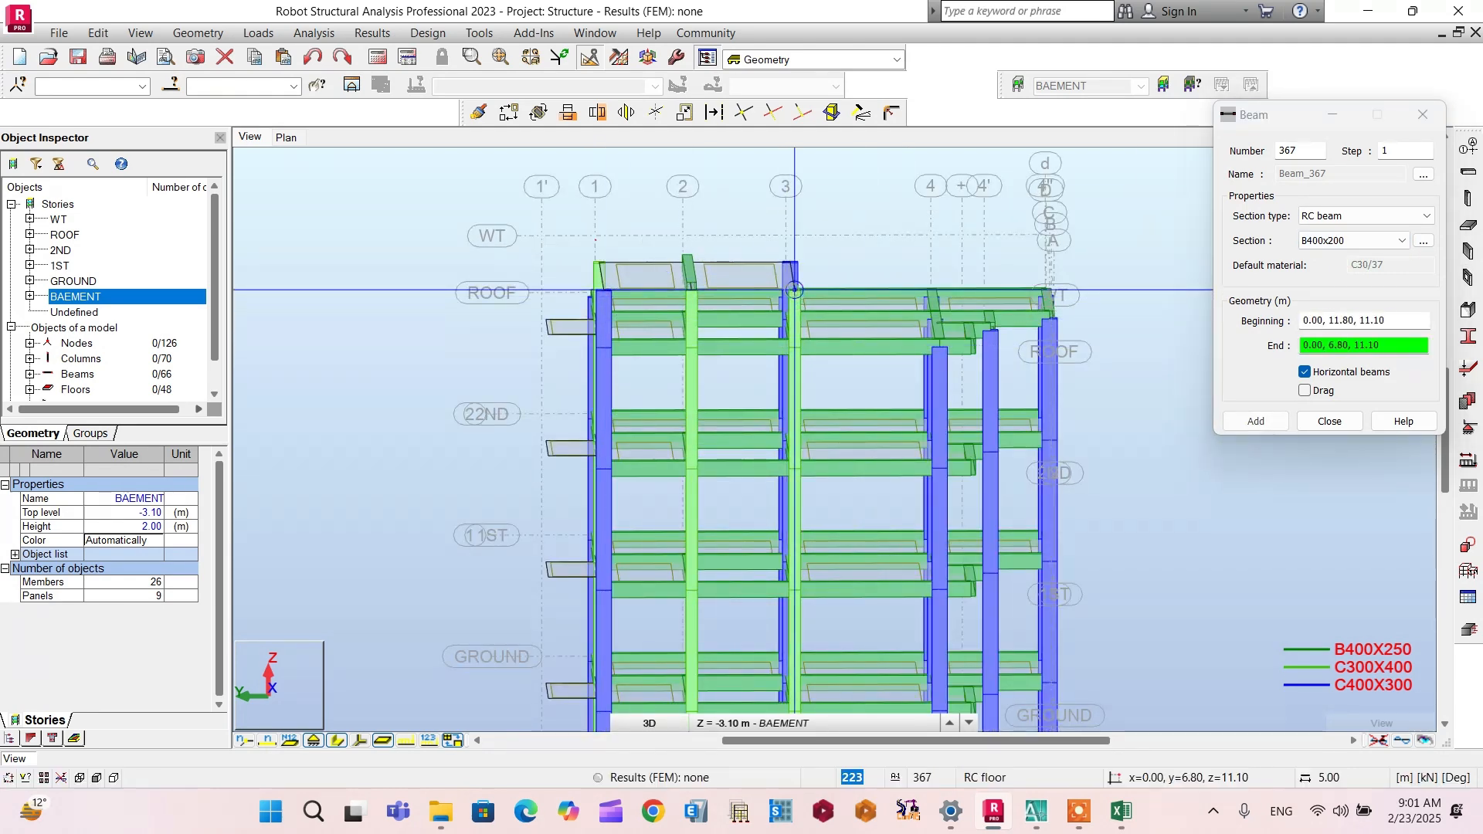
pyautogui.click(795, 289)
pyautogui.rightClick(855, 251)
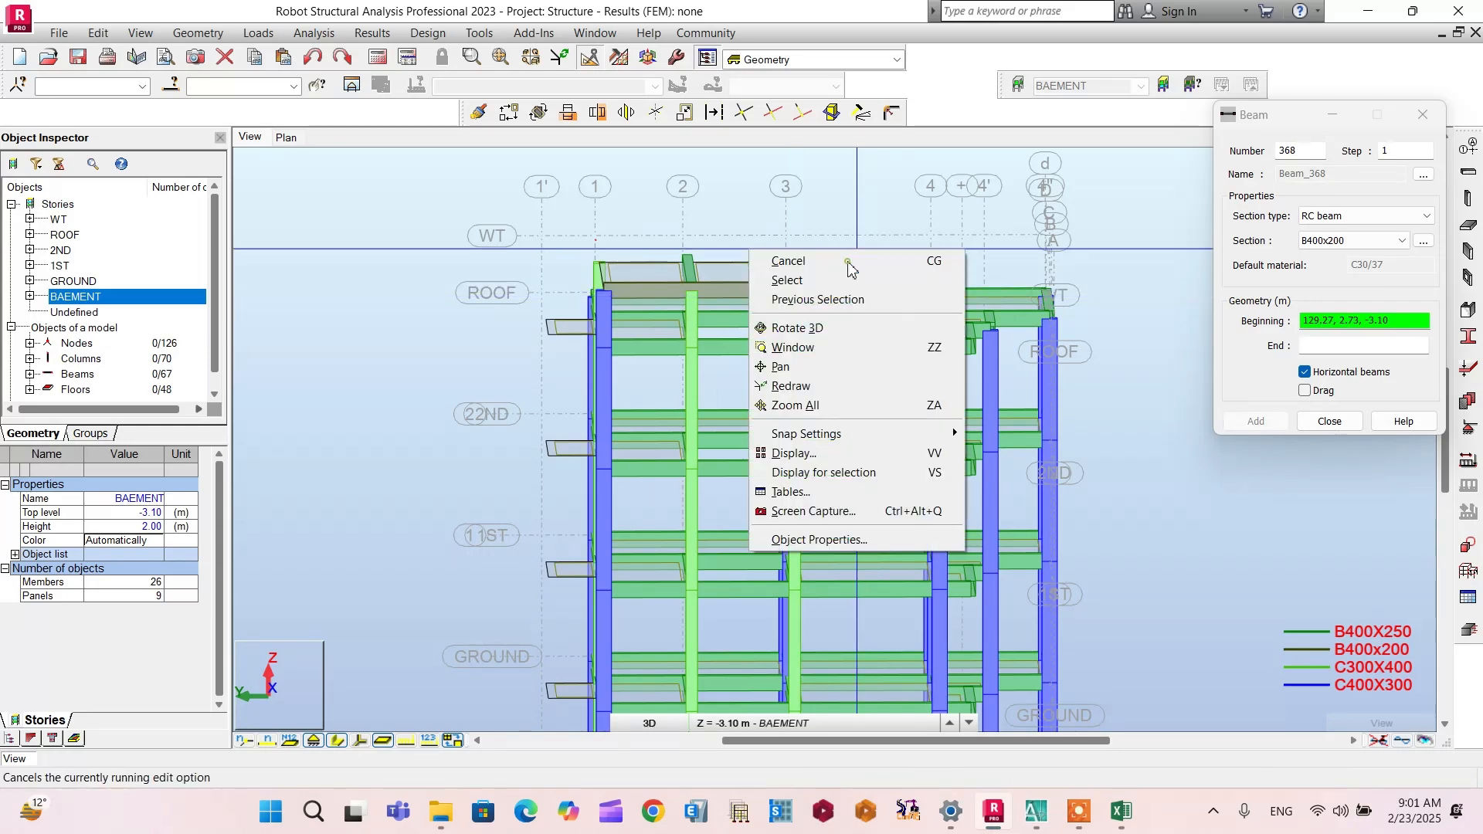
pyautogui.click(849, 262)
pyautogui.click(1329, 422)
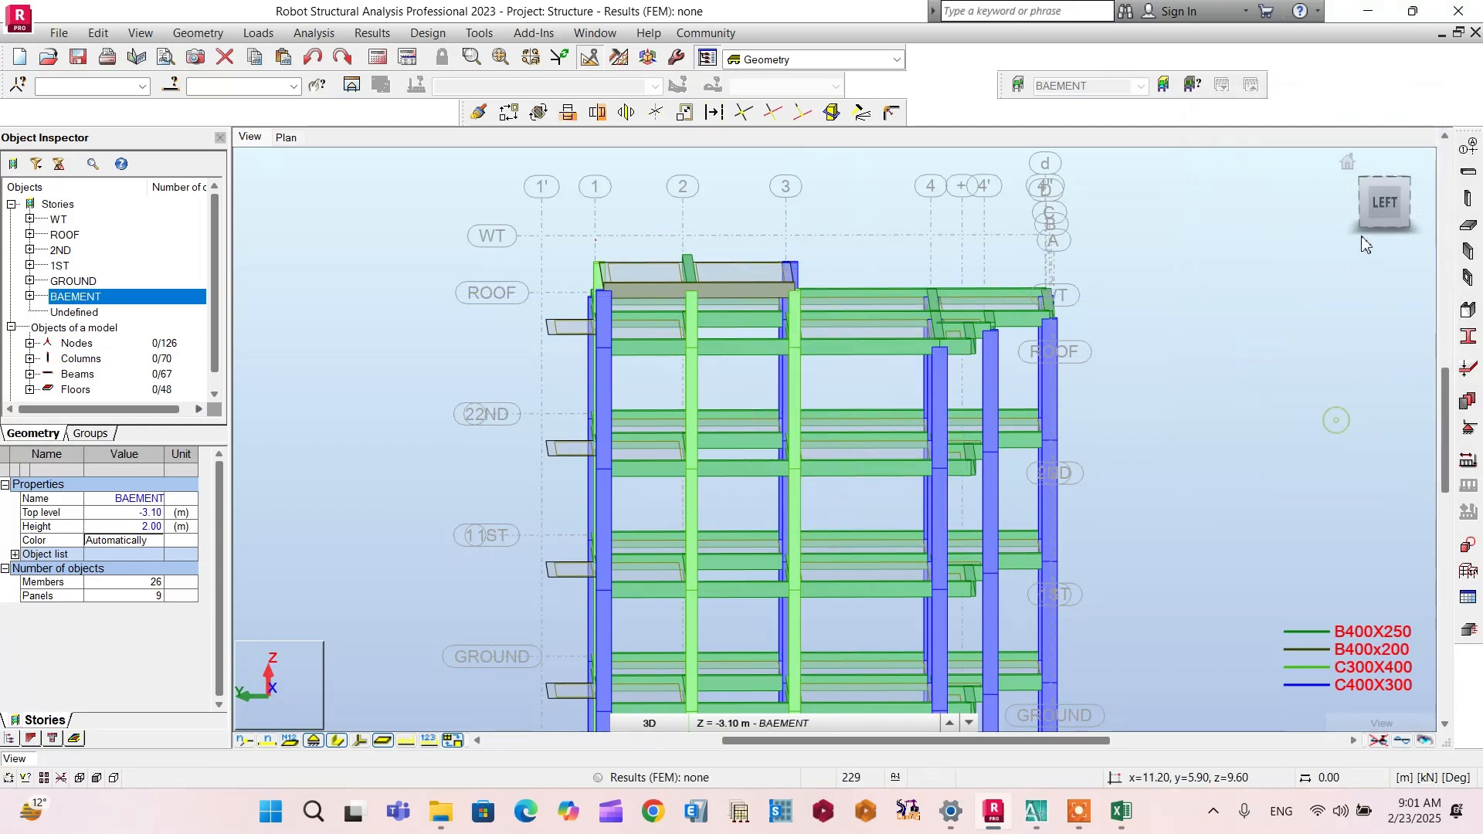
# Step: Add B400x200 beams at WT level along axis 1 from C to A and along axis C from 1 to 3
pyautogui.click(1373, 215)
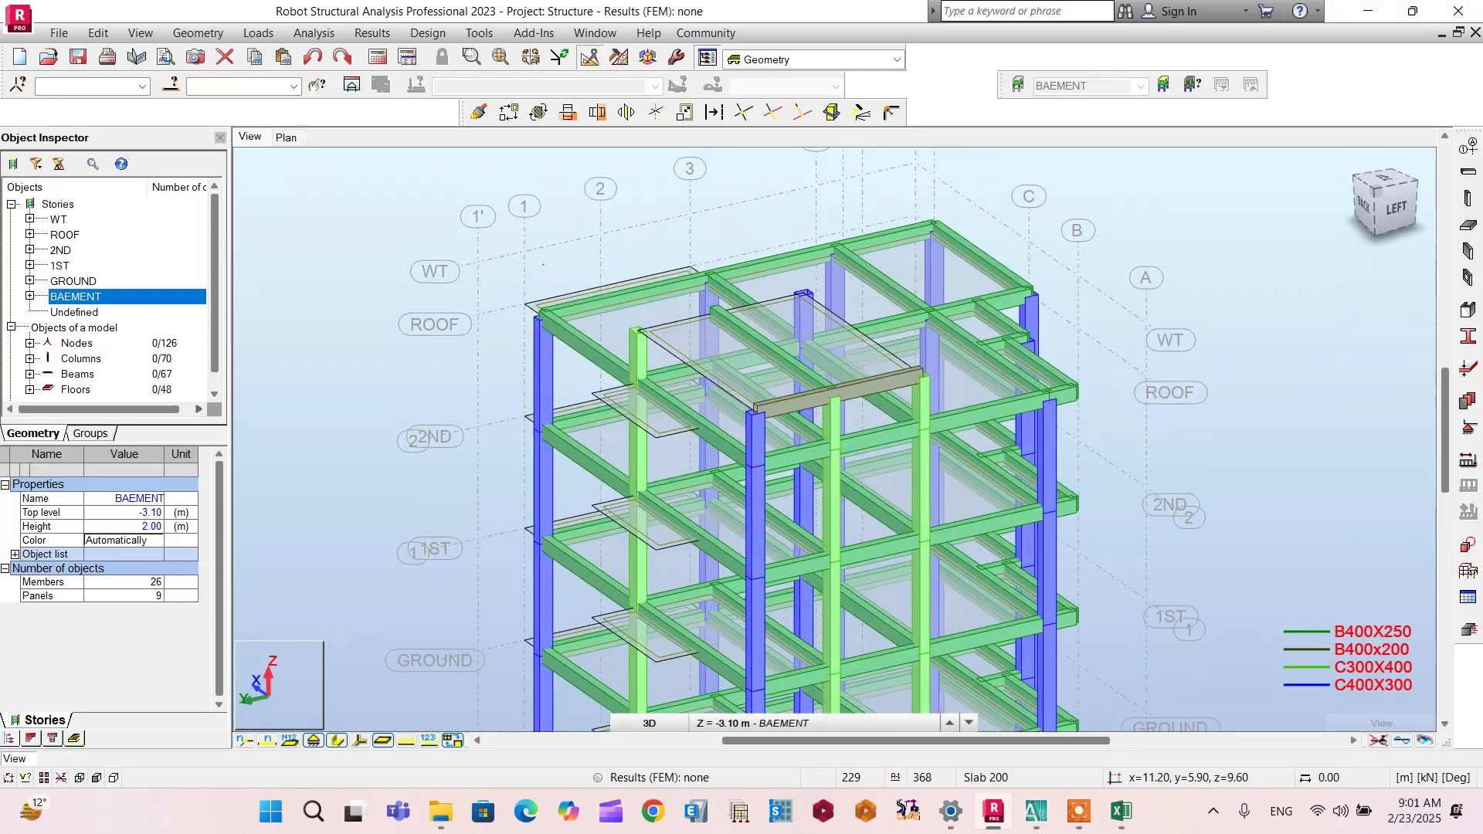
pyautogui.click(1468, 171)
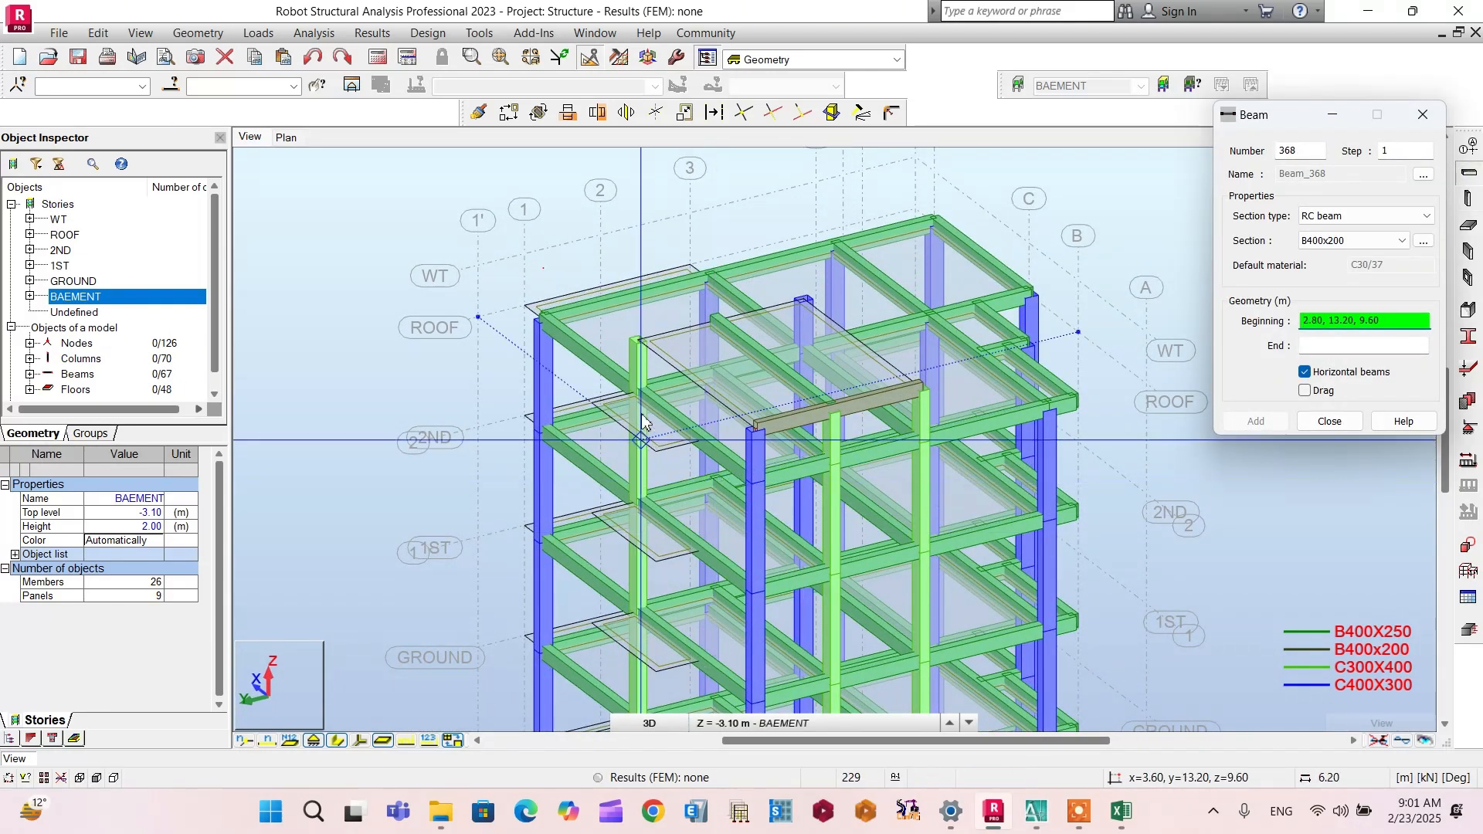
pyautogui.click(640, 341)
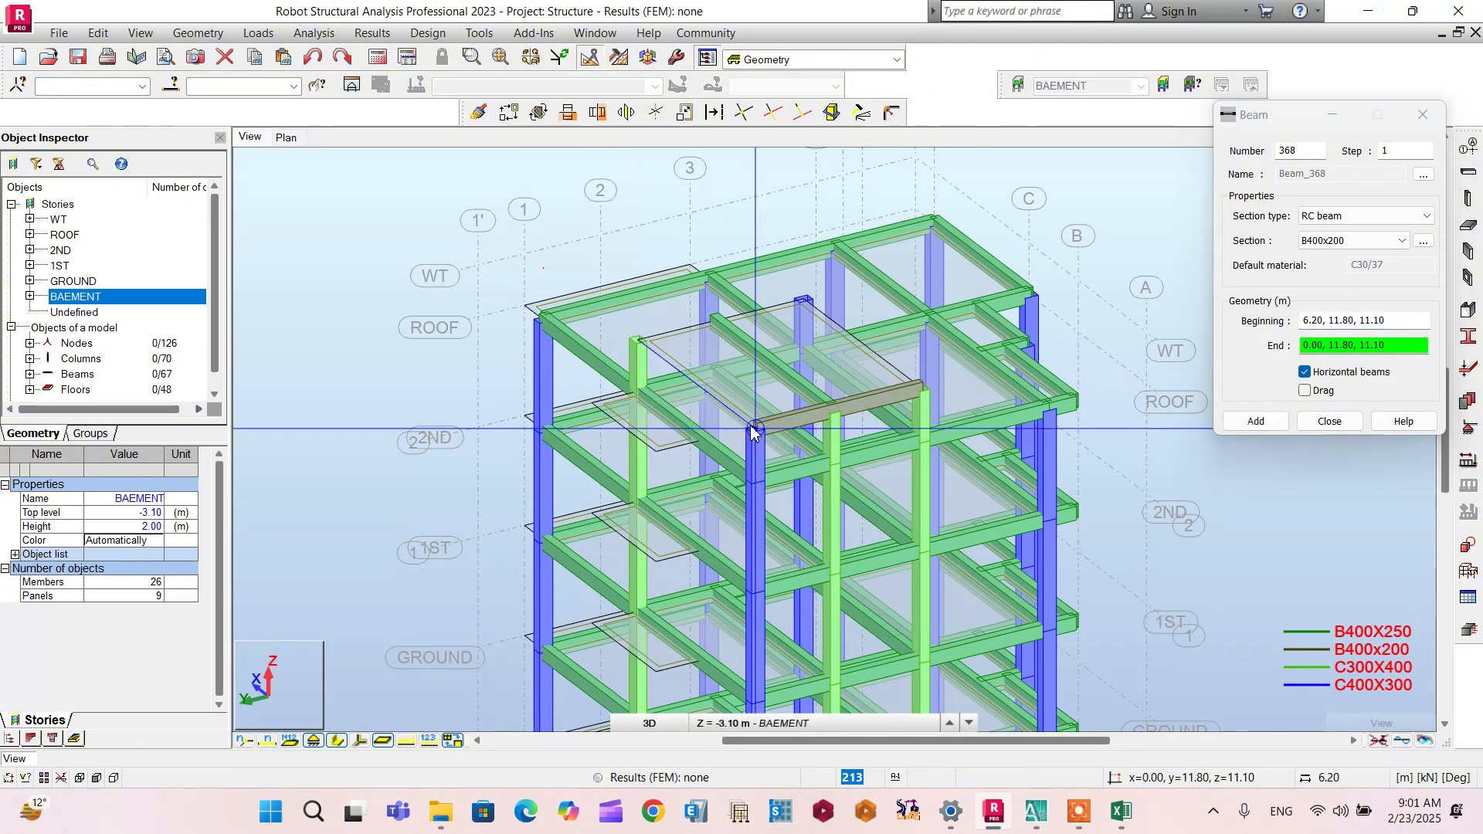
pyautogui.click(755, 427)
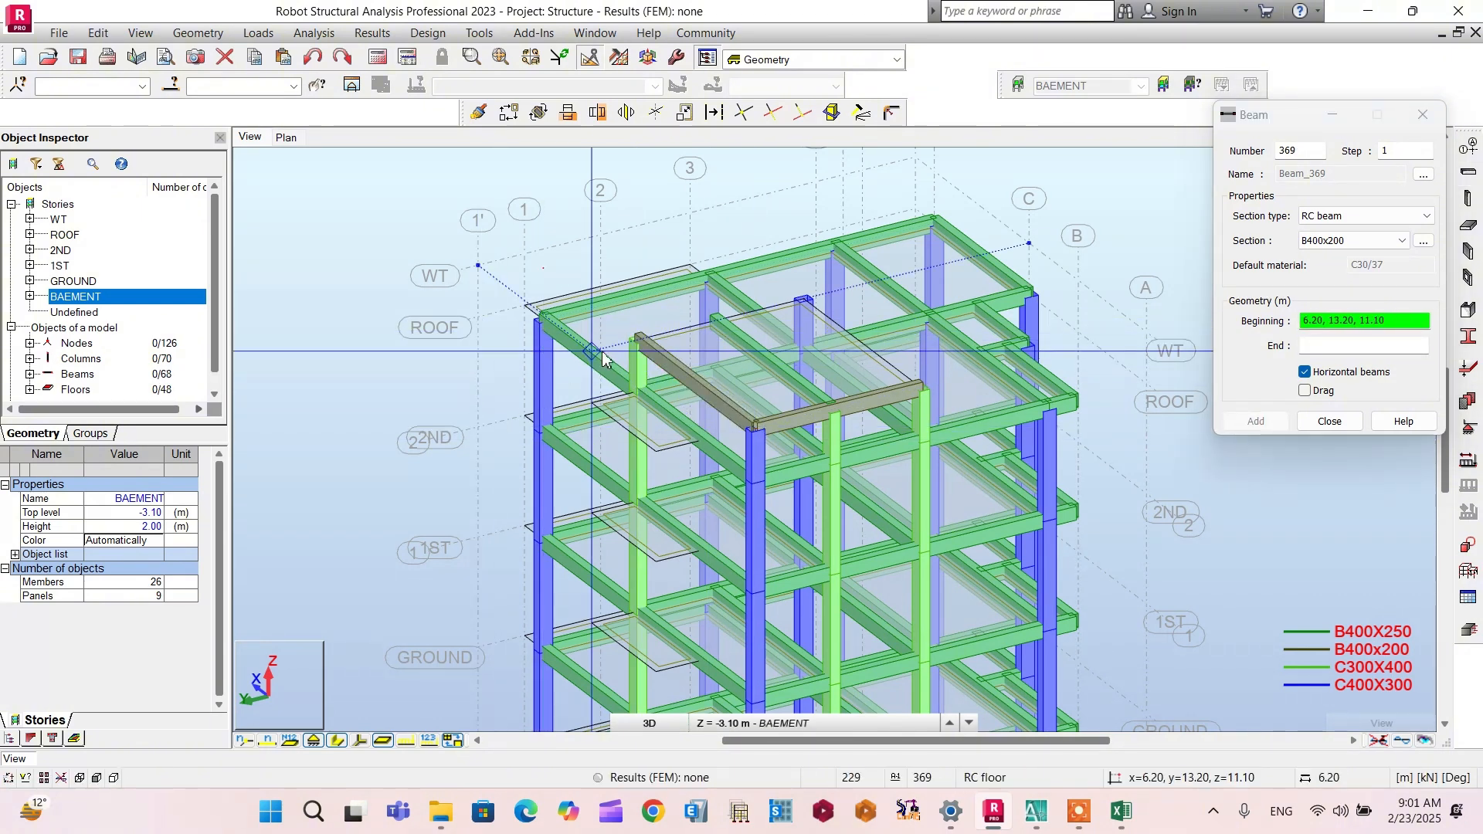
pyautogui.click(639, 341)
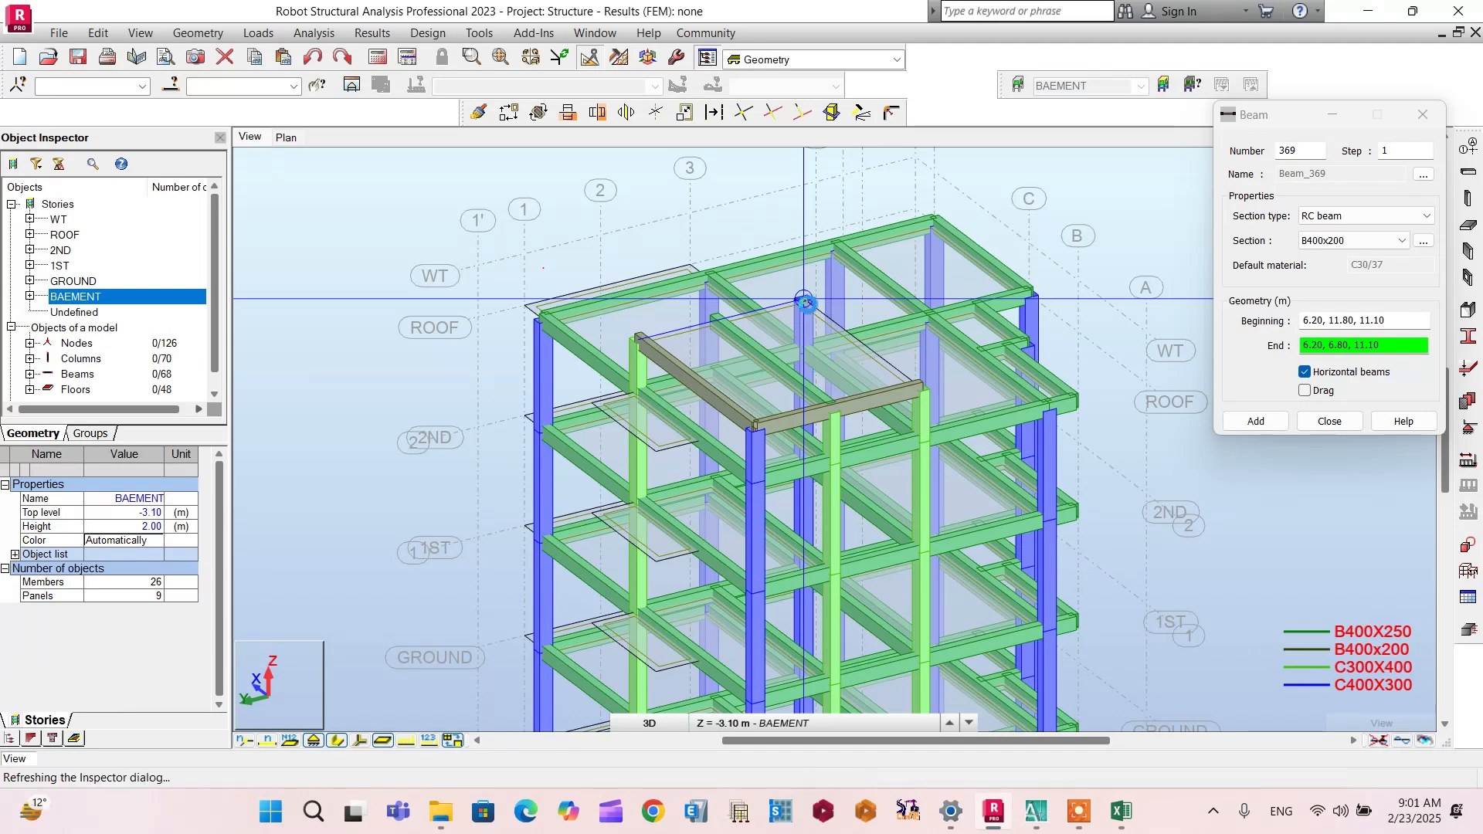
pyautogui.click(804, 303)
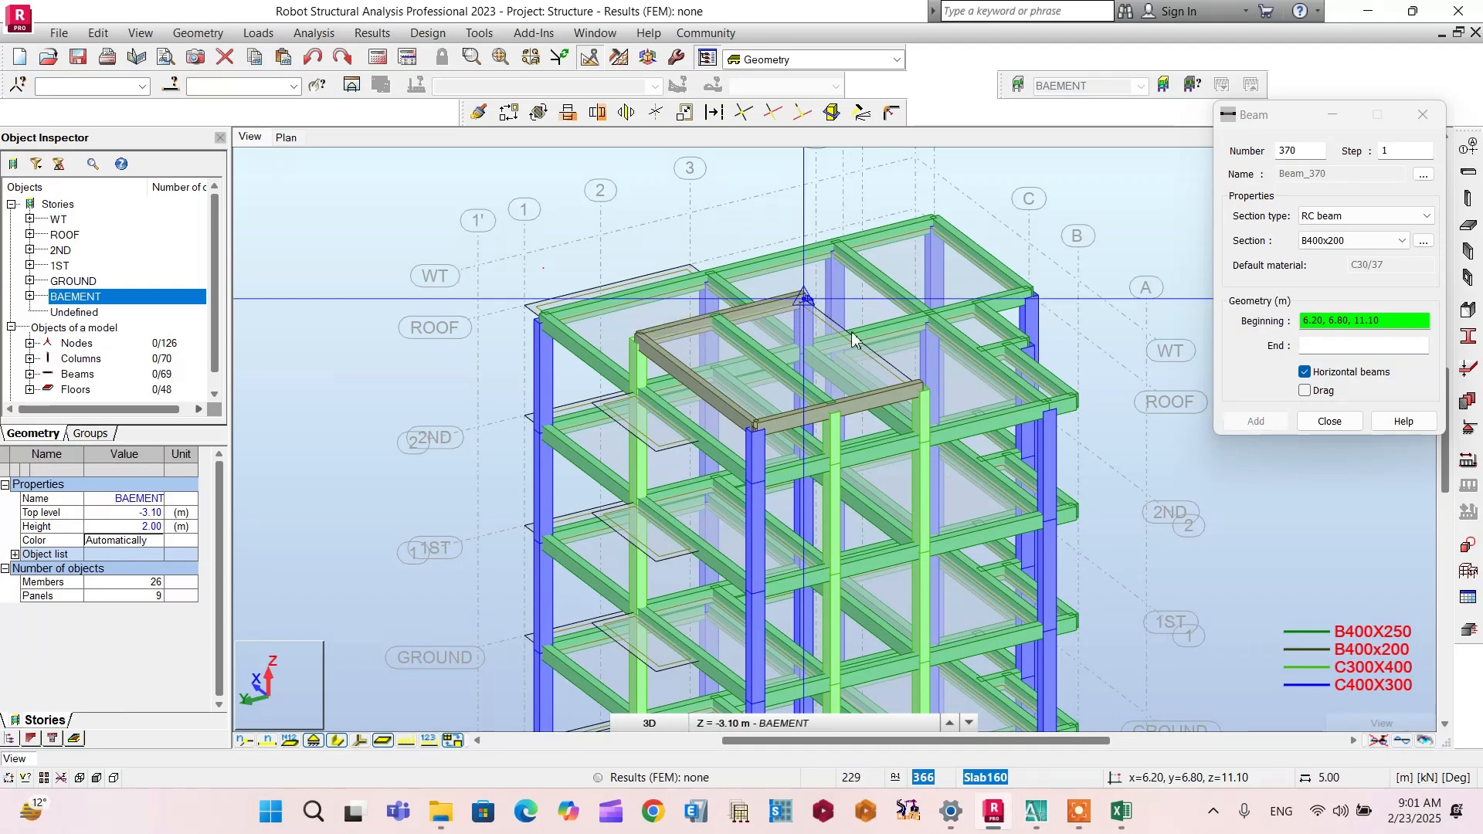
# Step: Close the WT frame with a B400x200 beam along axis 3 from axis C to axis A
pyautogui.click(804, 300)
pyautogui.click(917, 380)
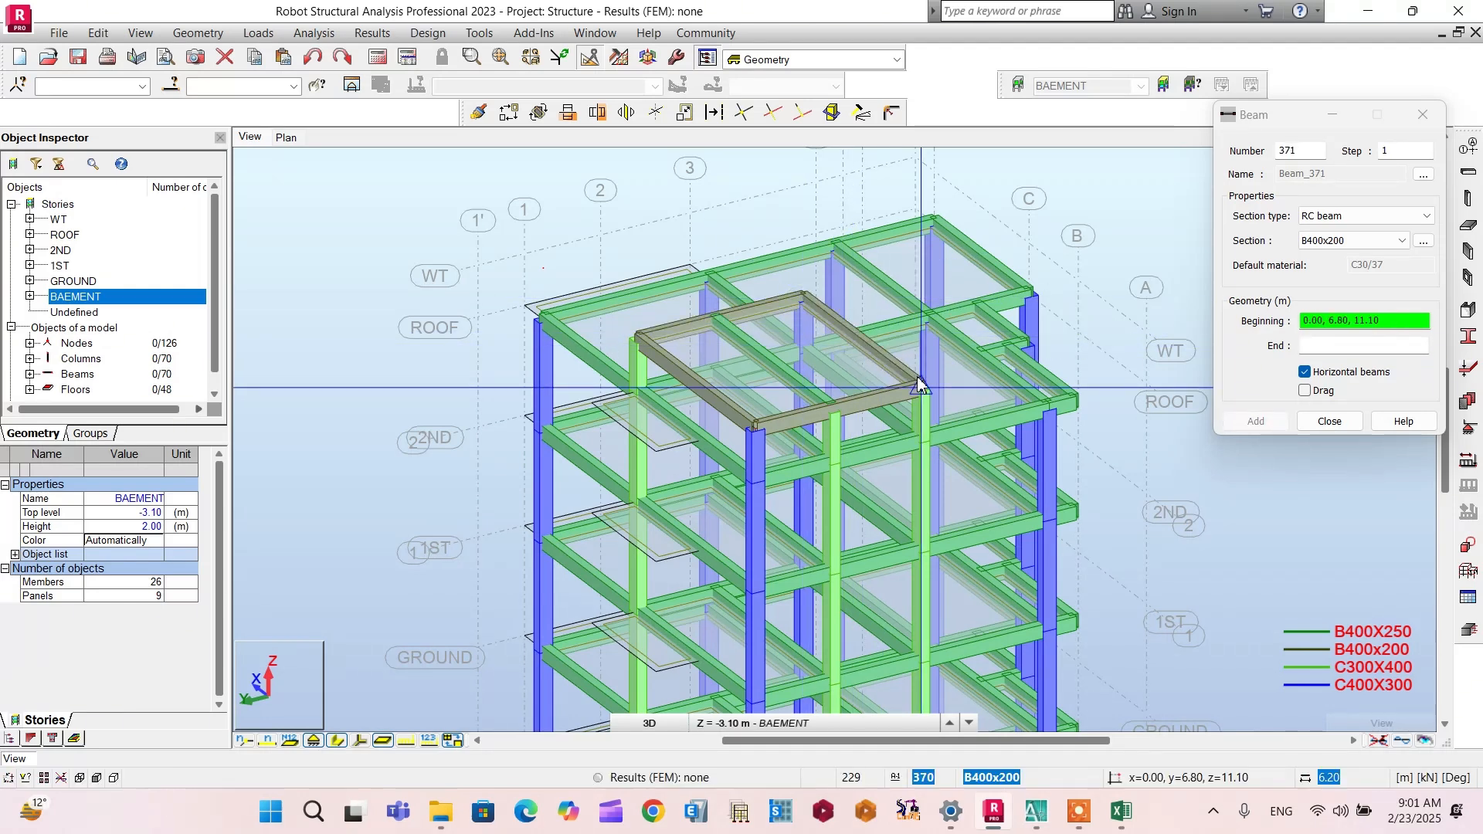
pyautogui.rightClick(1012, 194)
pyautogui.click(1051, 205)
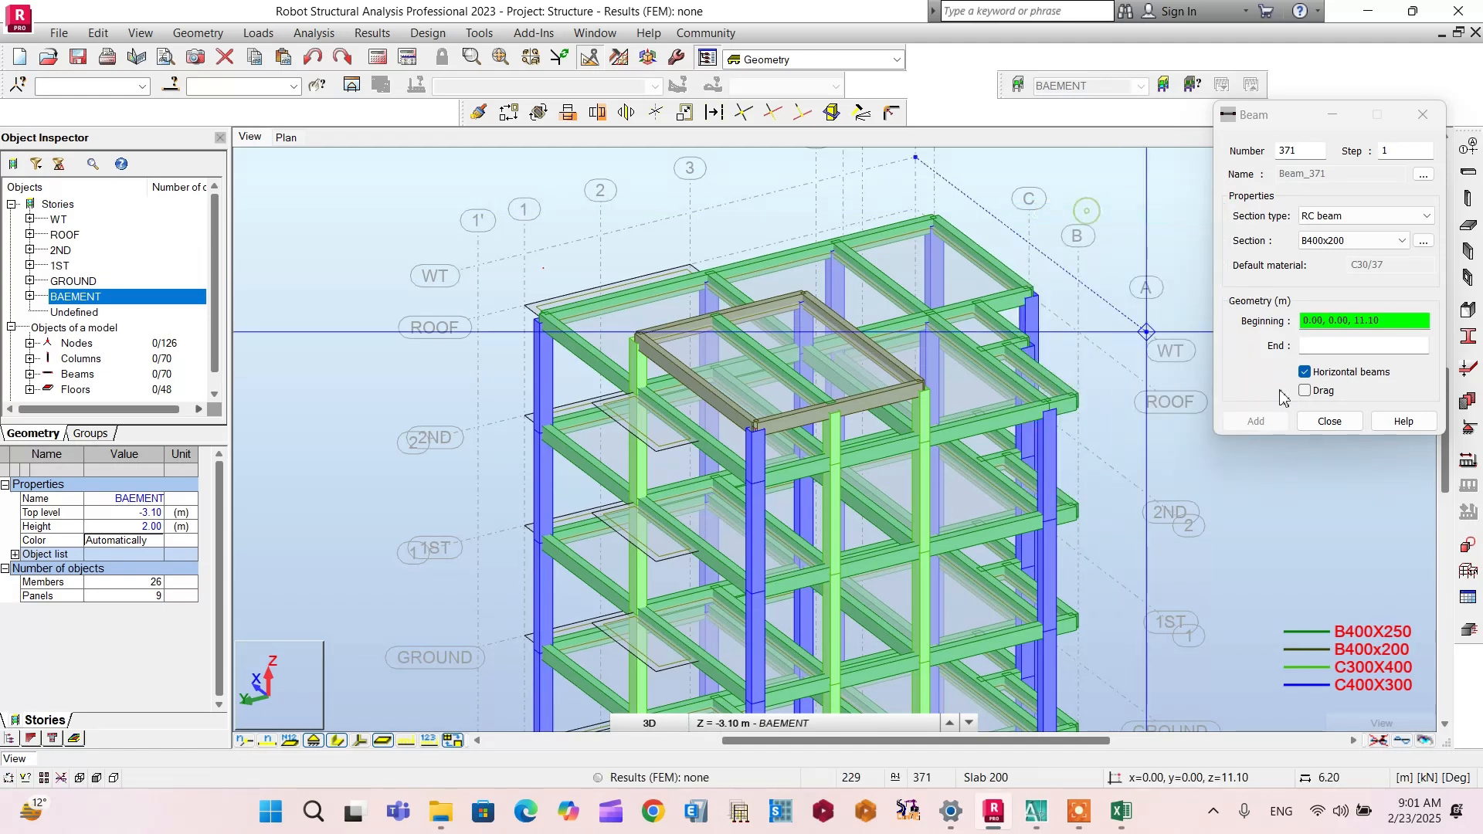
pyautogui.click(1326, 421)
# Step: Delete the ROOF slabs between axes C and D, in the bays from axis 1 to 3 and from axis 3 to 4
pyautogui.scroll(-2, 1298, 435)
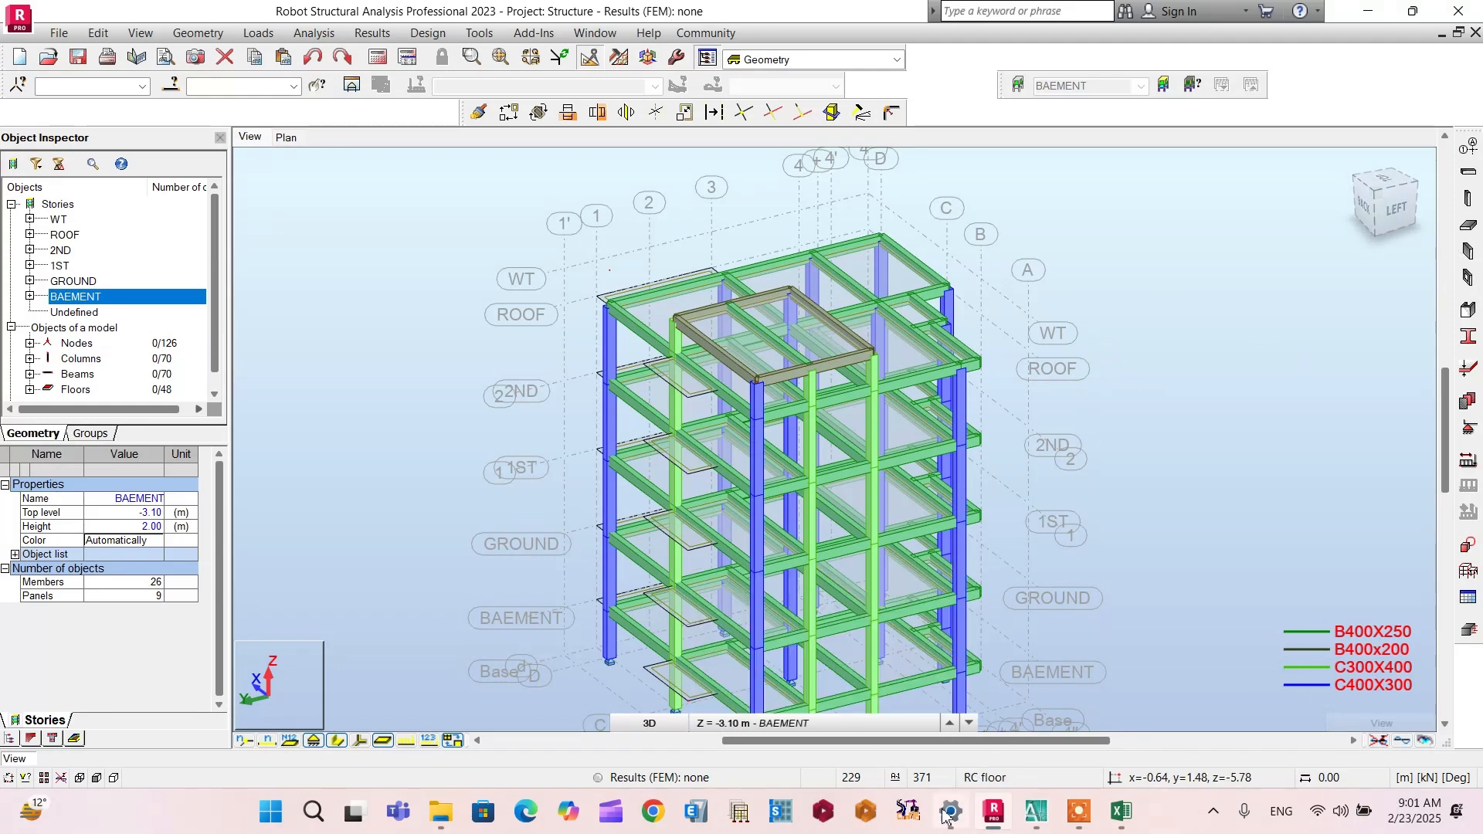
pyautogui.moveTo(1394, 207); pyautogui.dragTo(1304, 218)
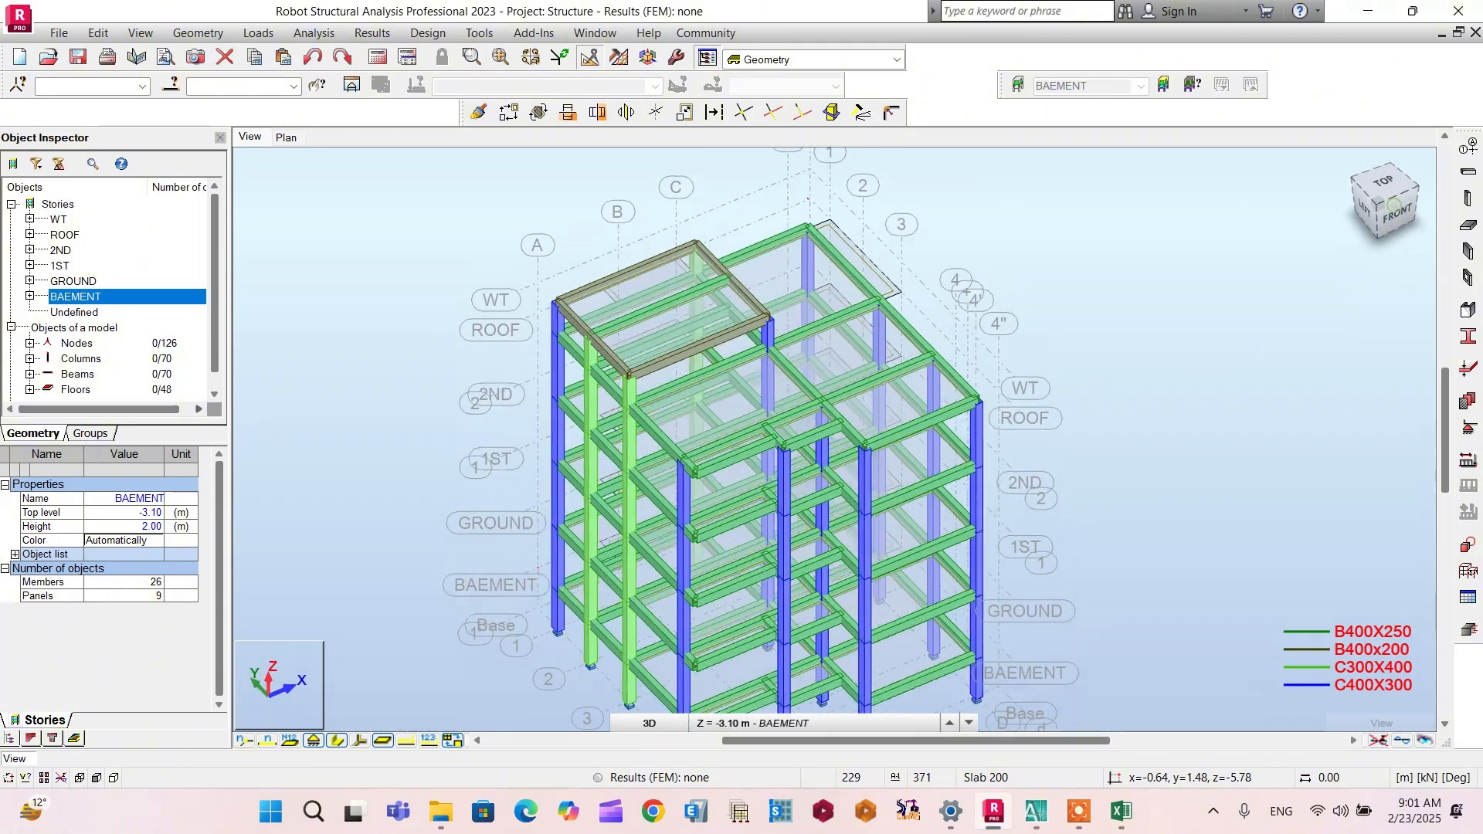
pyautogui.click(786, 289)
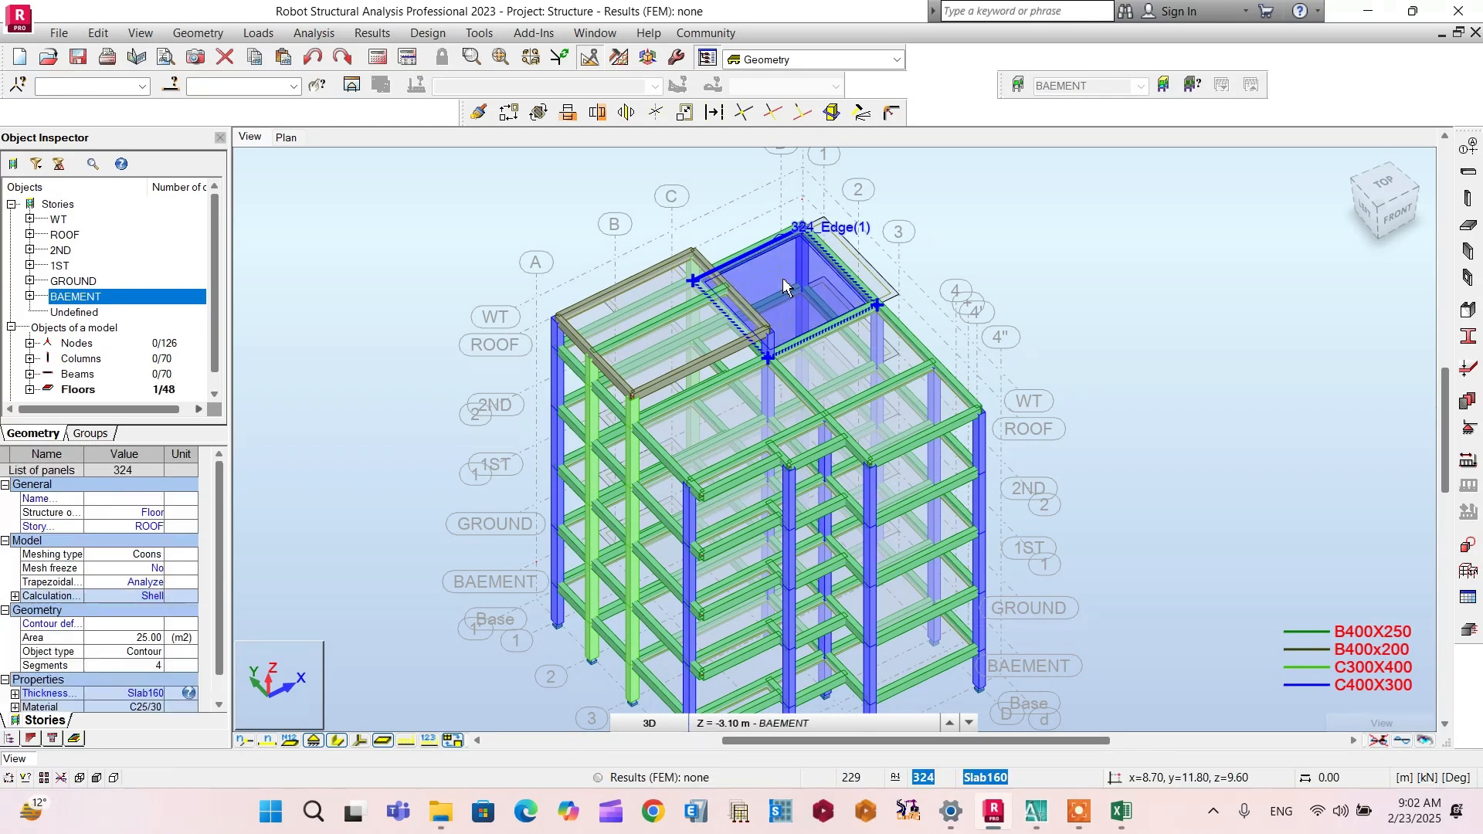
pyautogui.press('Delete')
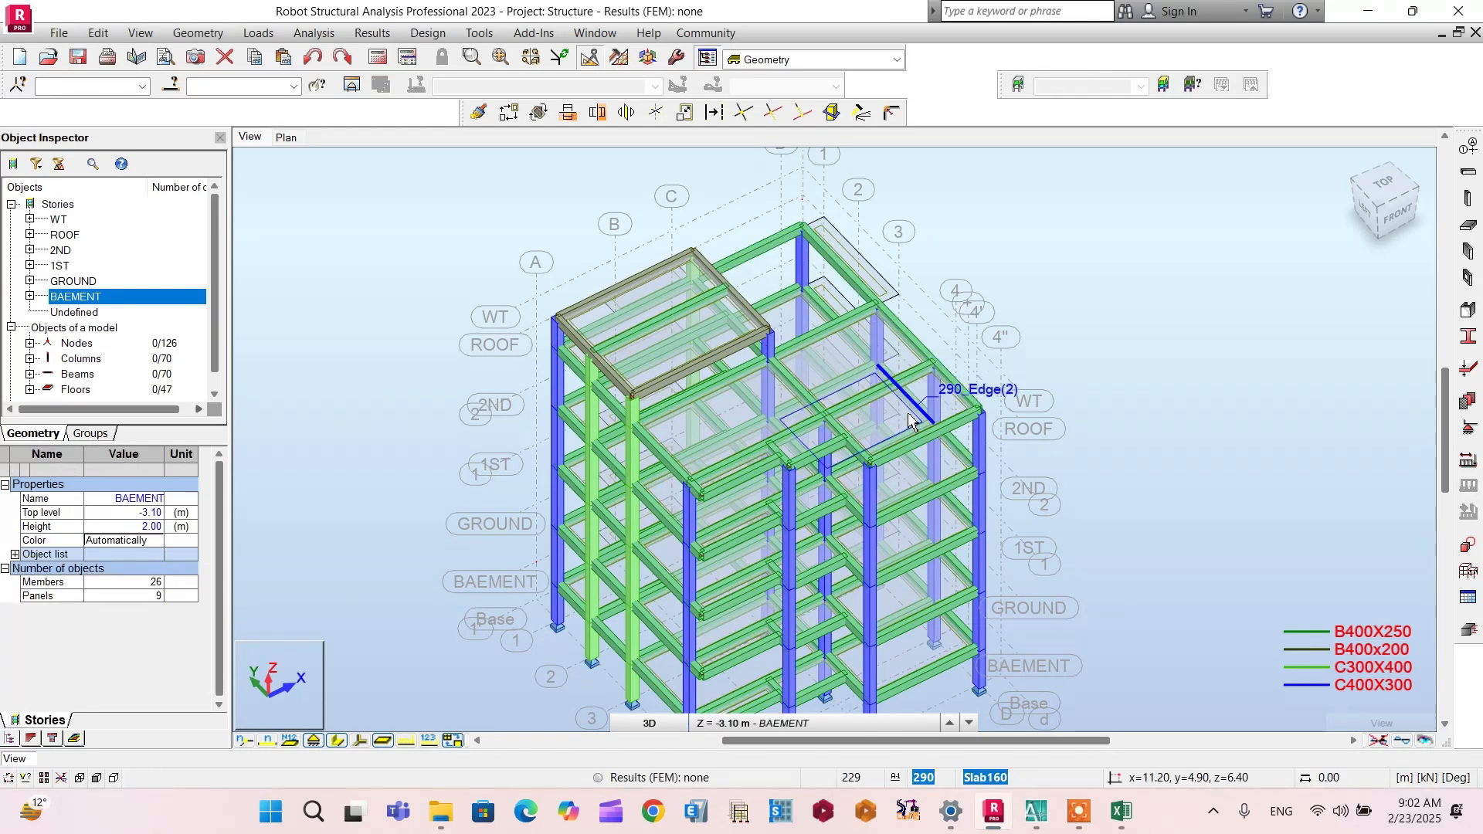
pyautogui.scroll(1, 899, 386)
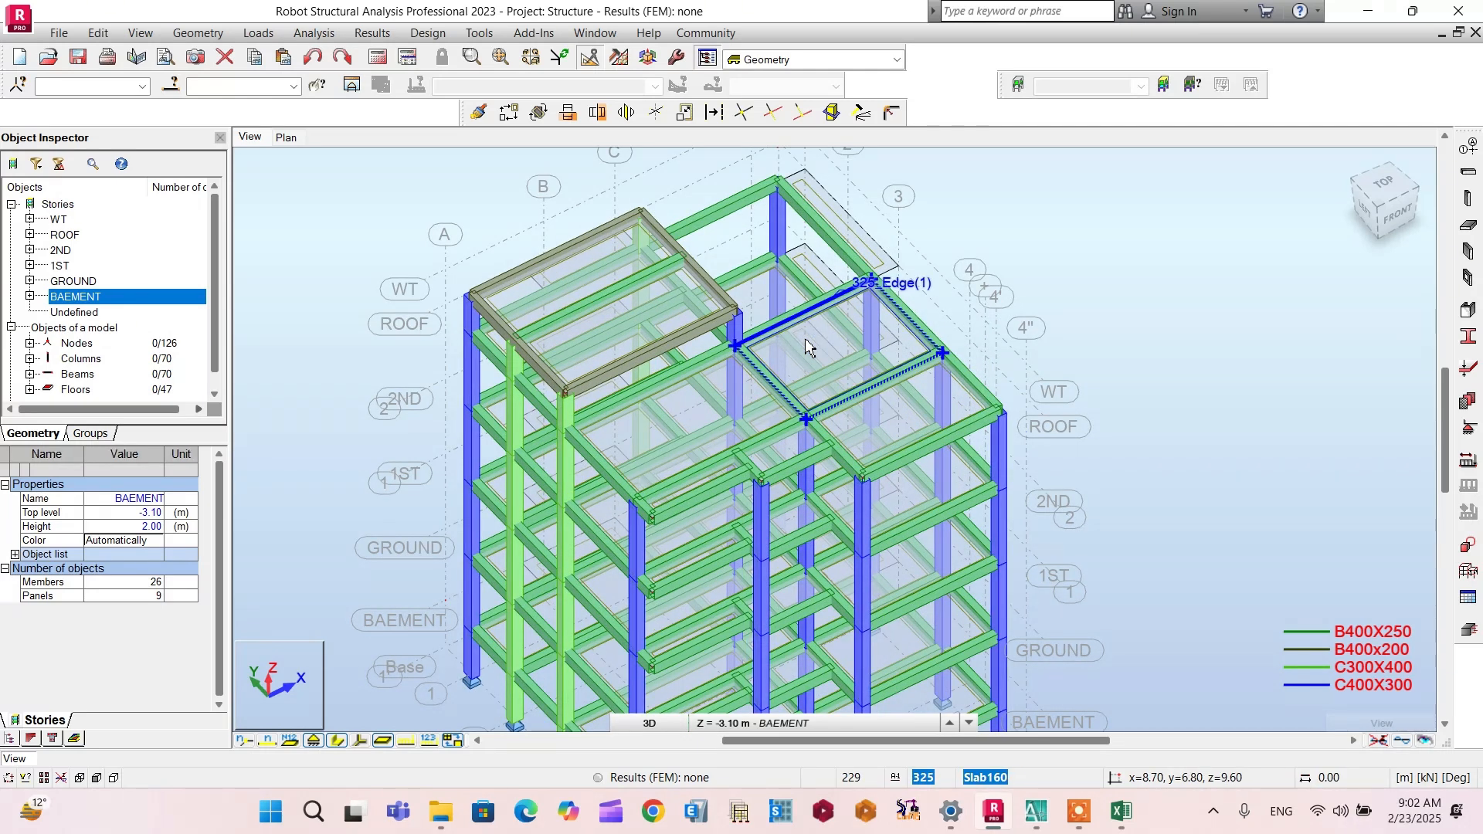
pyautogui.click(807, 348)
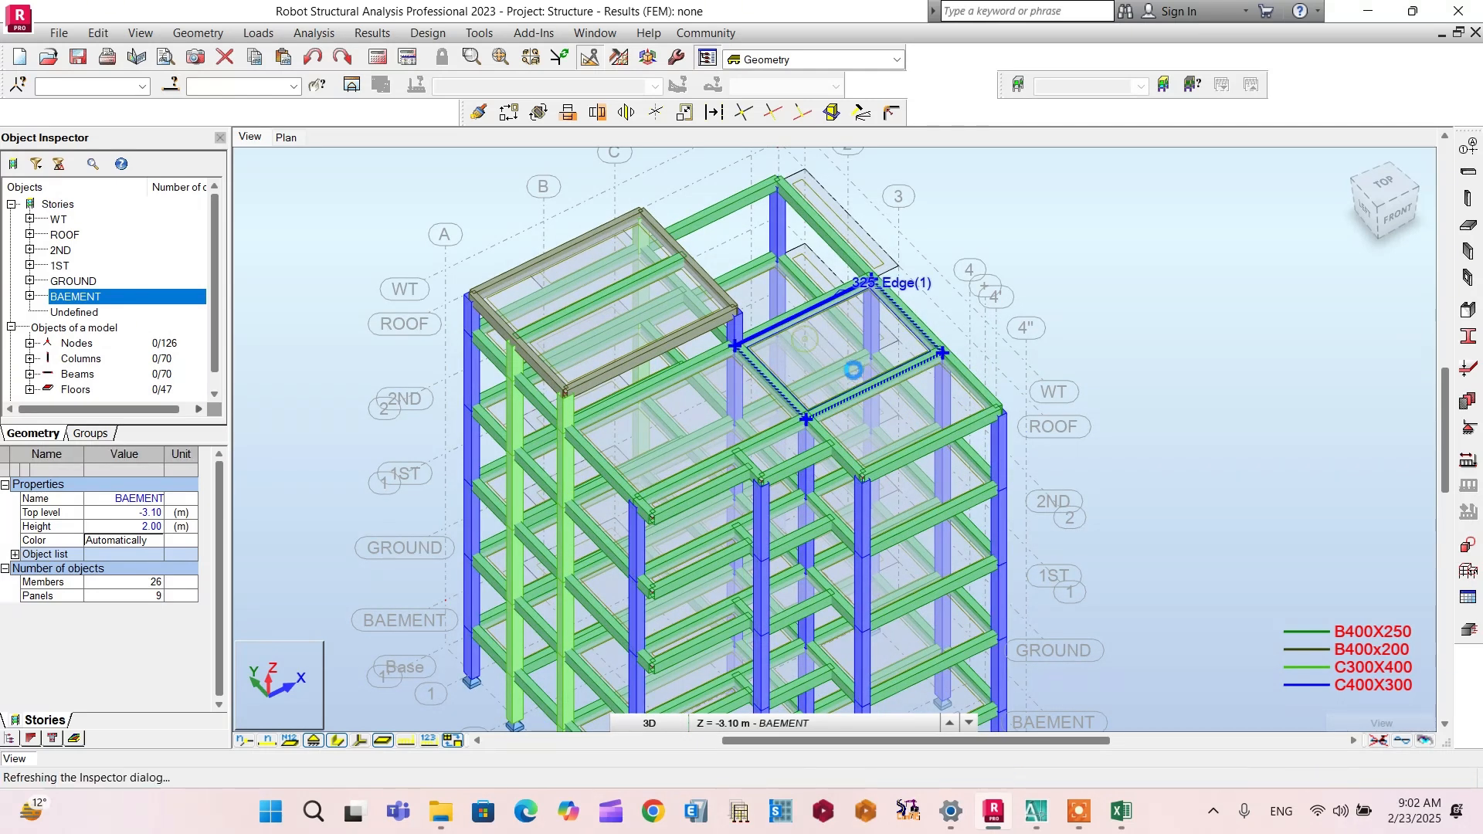
pyautogui.press('Delete')
# Step: Delete the 2ND story slab in bay C-D/3-4 and the ROOF slab in bay A-C/3-4
pyautogui.click(915, 417)
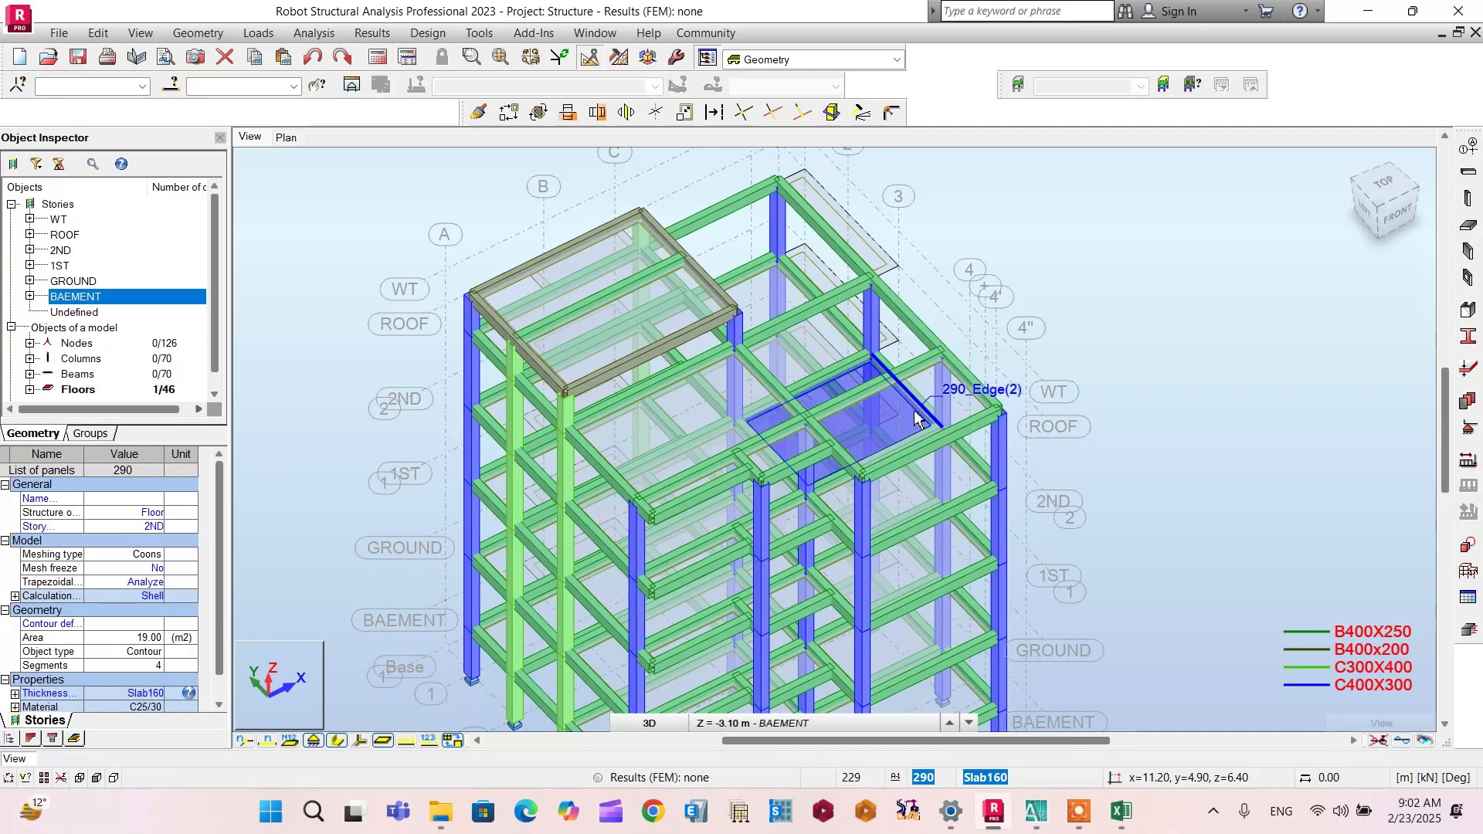
pyautogui.press('Delete')
pyautogui.scroll(4, 651, 376)
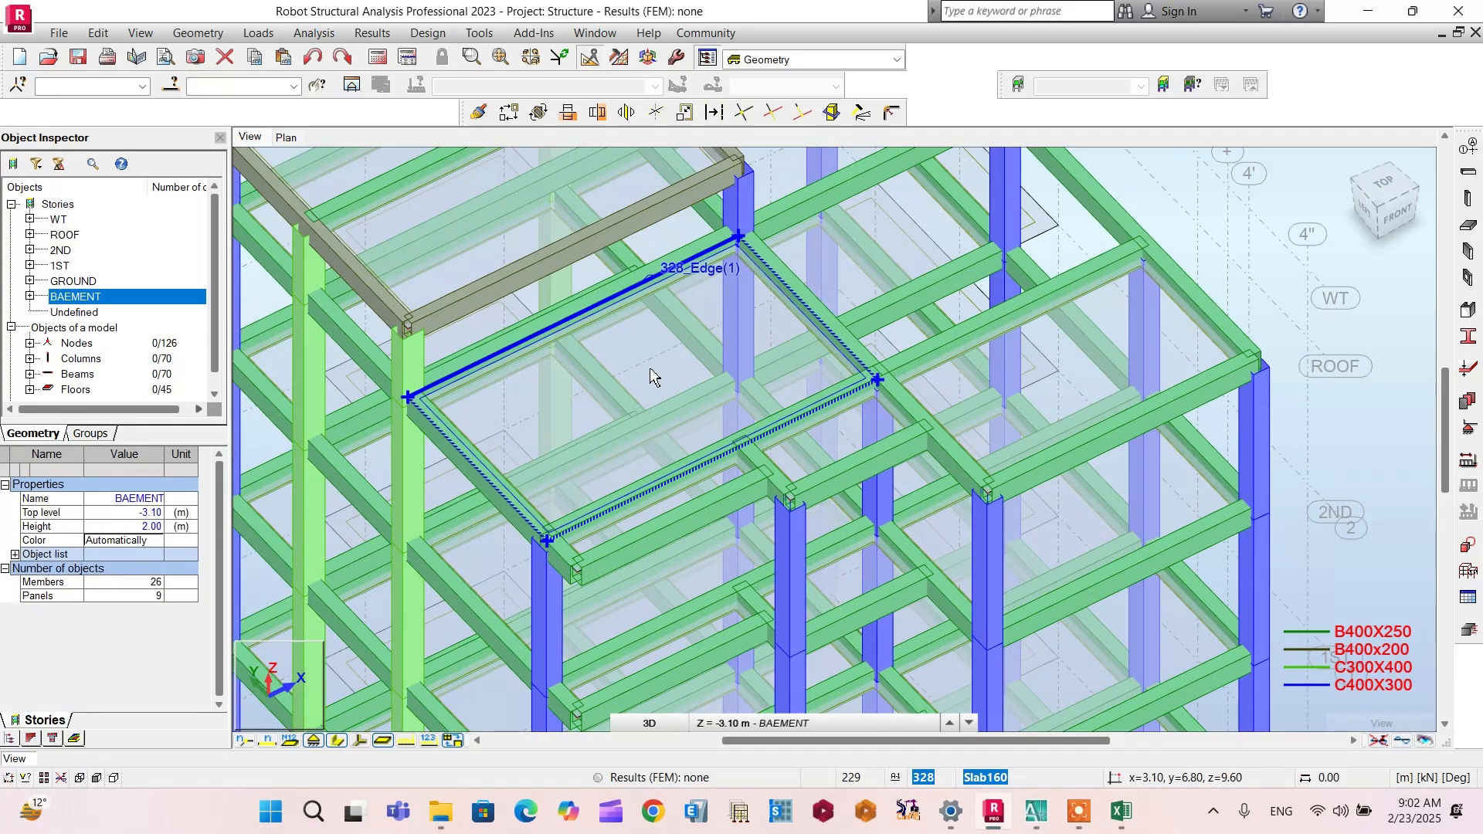
pyautogui.click(650, 370)
pyautogui.scroll(-3, 730, 333)
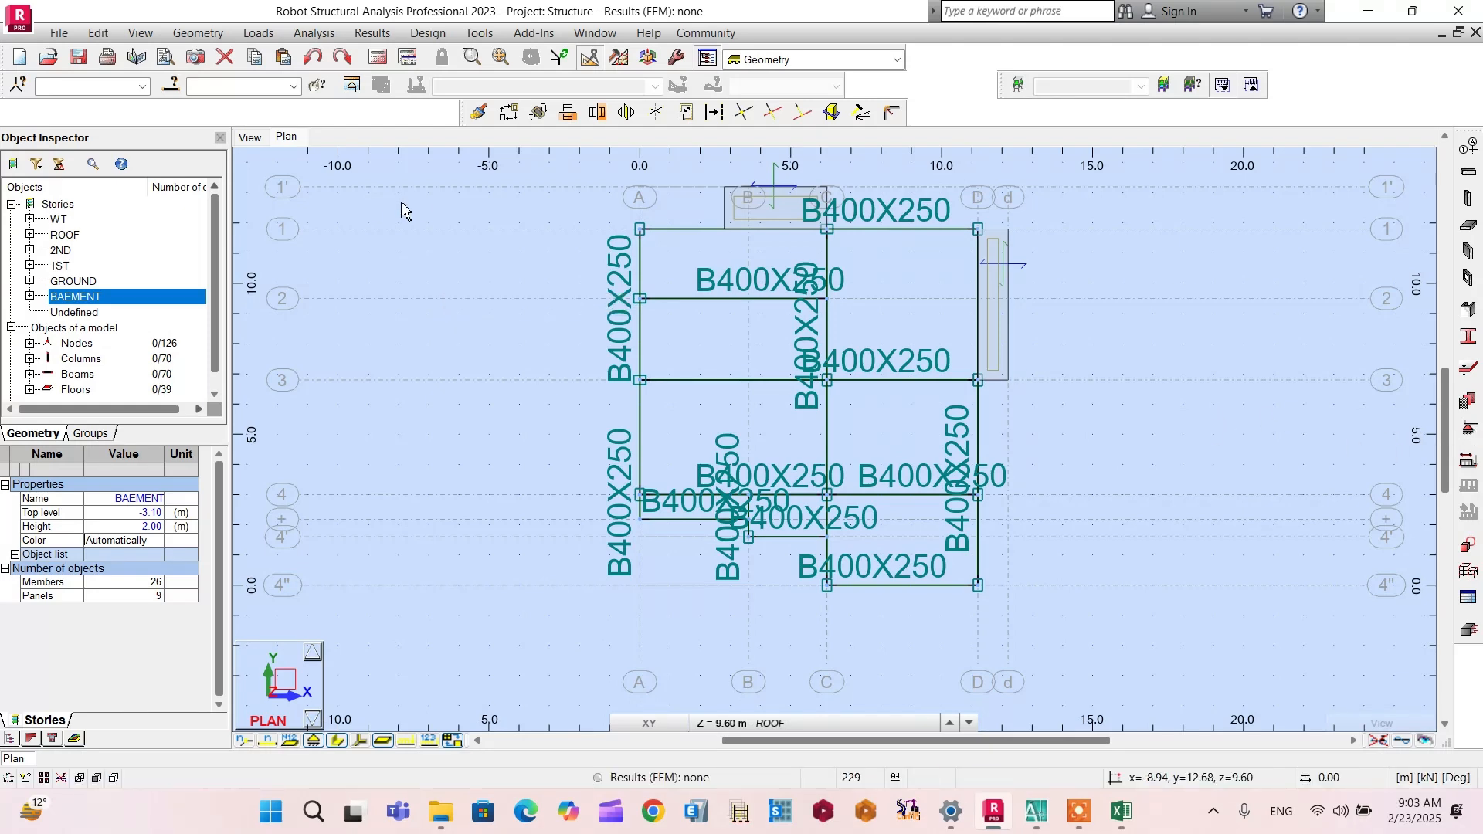
# Step: Return to the 3D view and examine the whole building frame from several directions
pyautogui.click(250, 137)
pyautogui.scroll(-5, 673, 282)
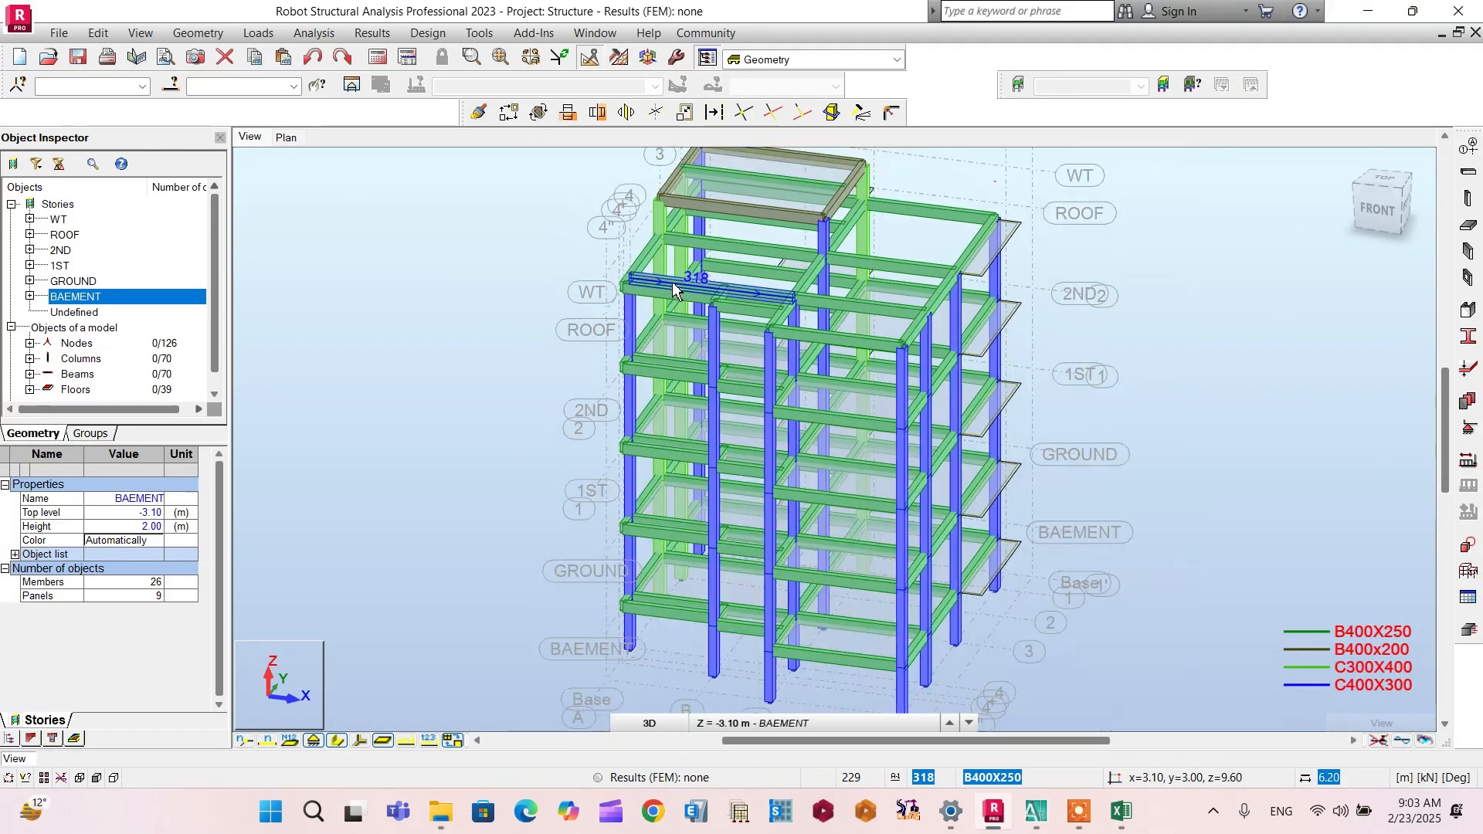
pyautogui.scroll(-2, 670, 284)
pyautogui.click(1367, 206)
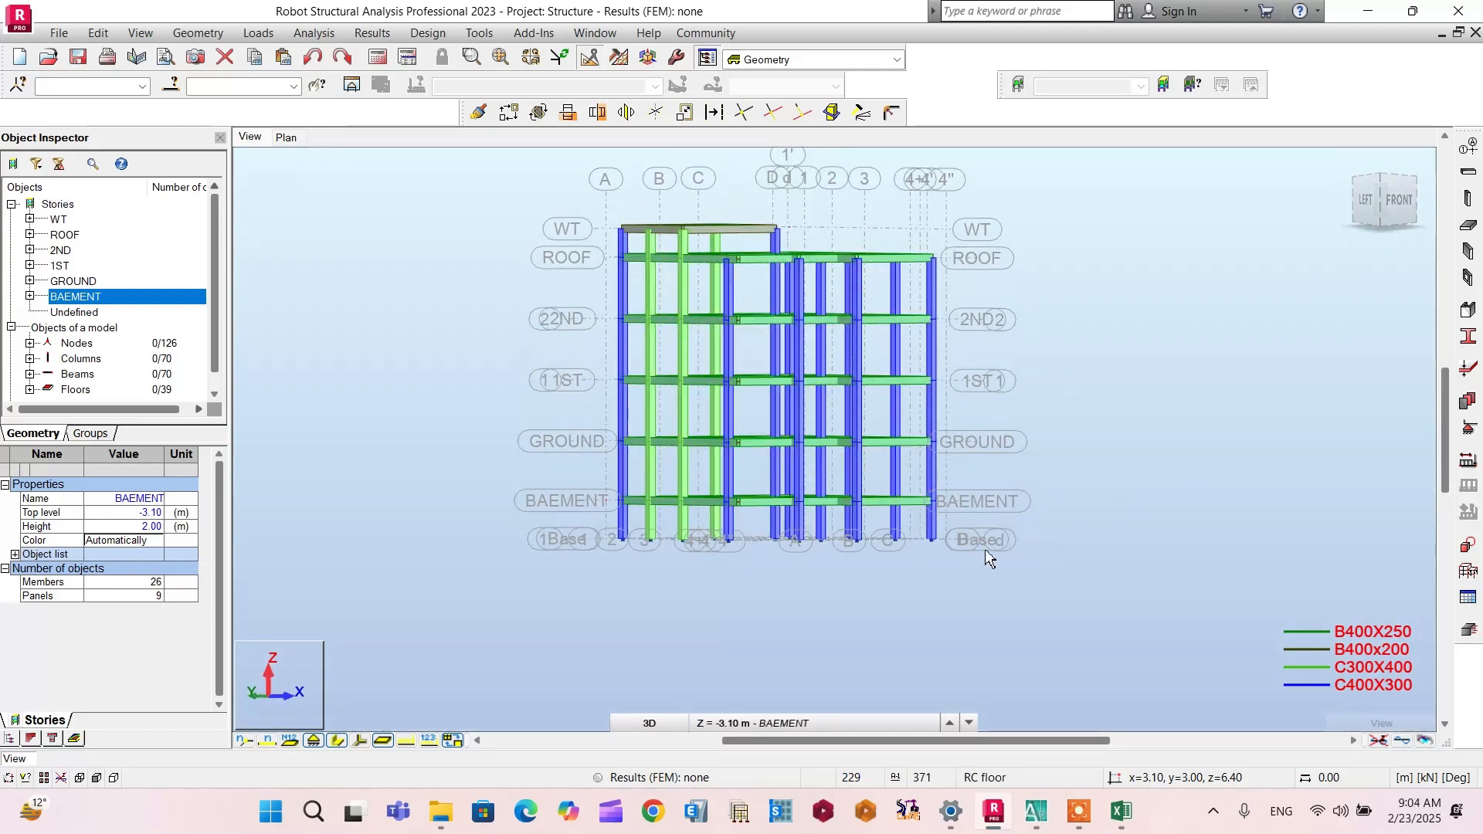
pyautogui.moveTo(1368, 202); pyautogui.dragTo(1368, 236)
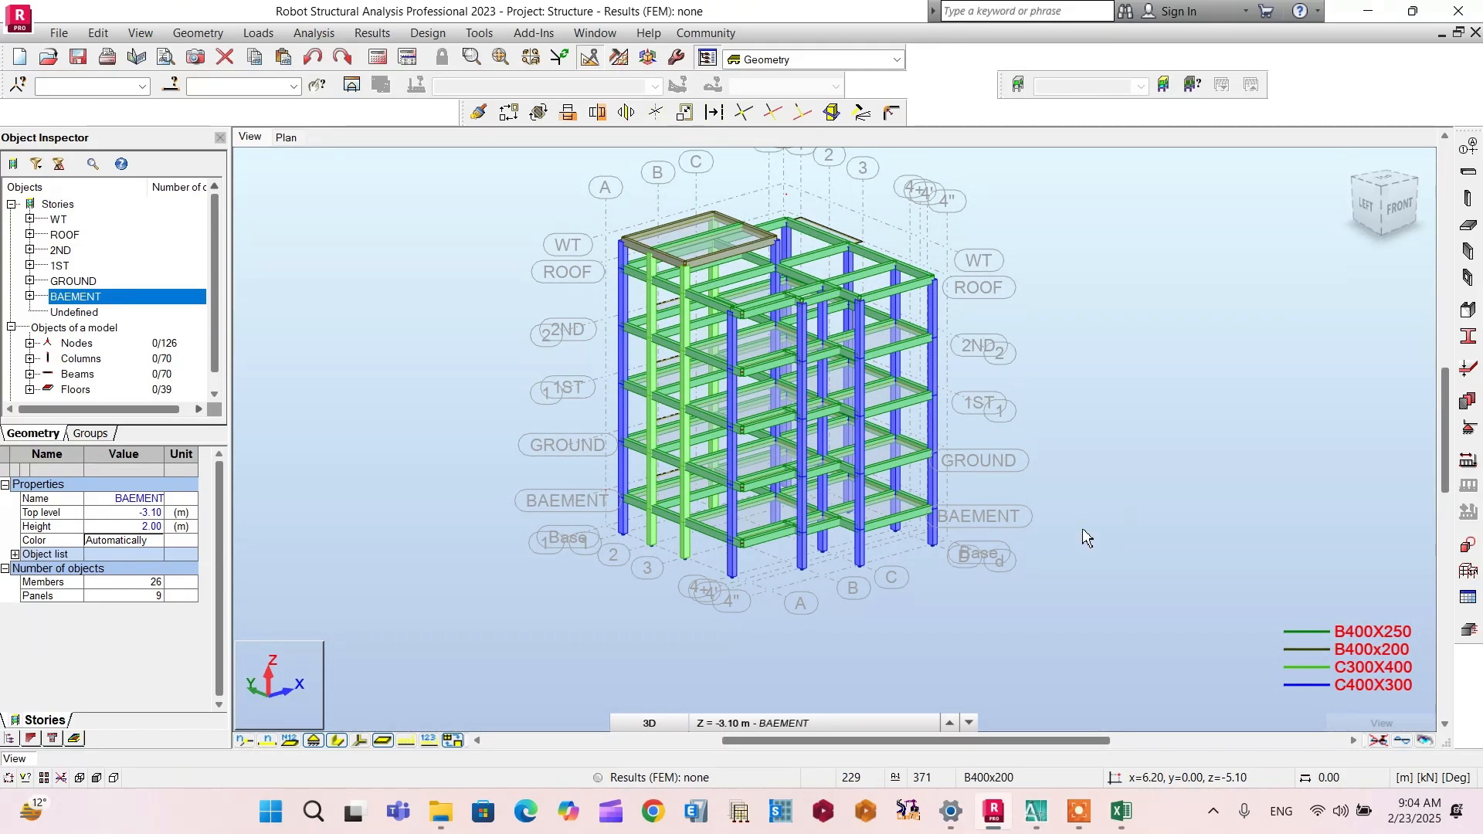
# Step: Delete the lowest C400X300 columns, between Base and BAEMENT, at grid points B/4', C/4" and D/4"
pyautogui.scroll(2, 911, 565)
pyautogui.scroll(1, 754, 554)
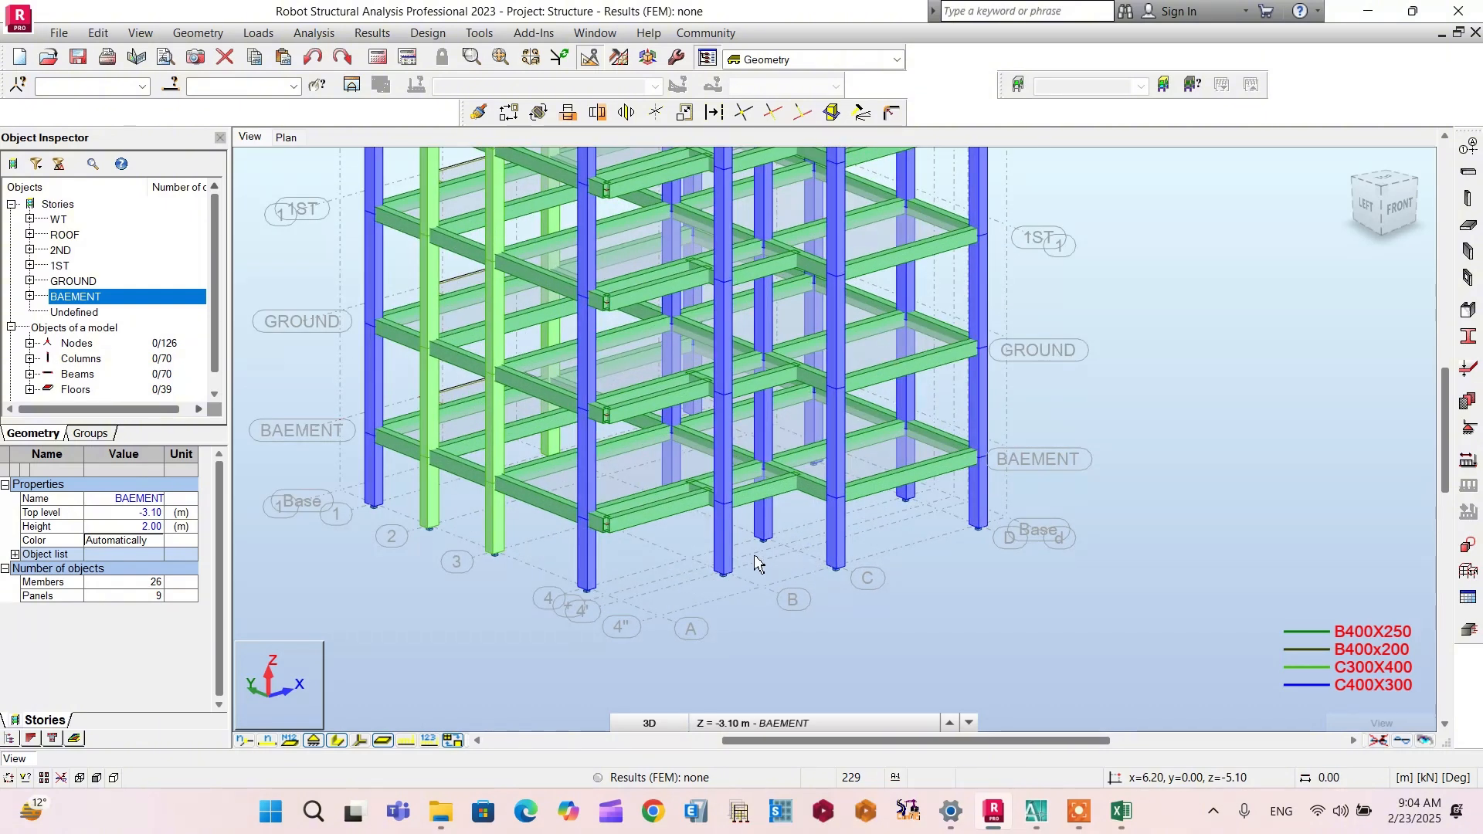
pyautogui.moveTo(1040, 819)
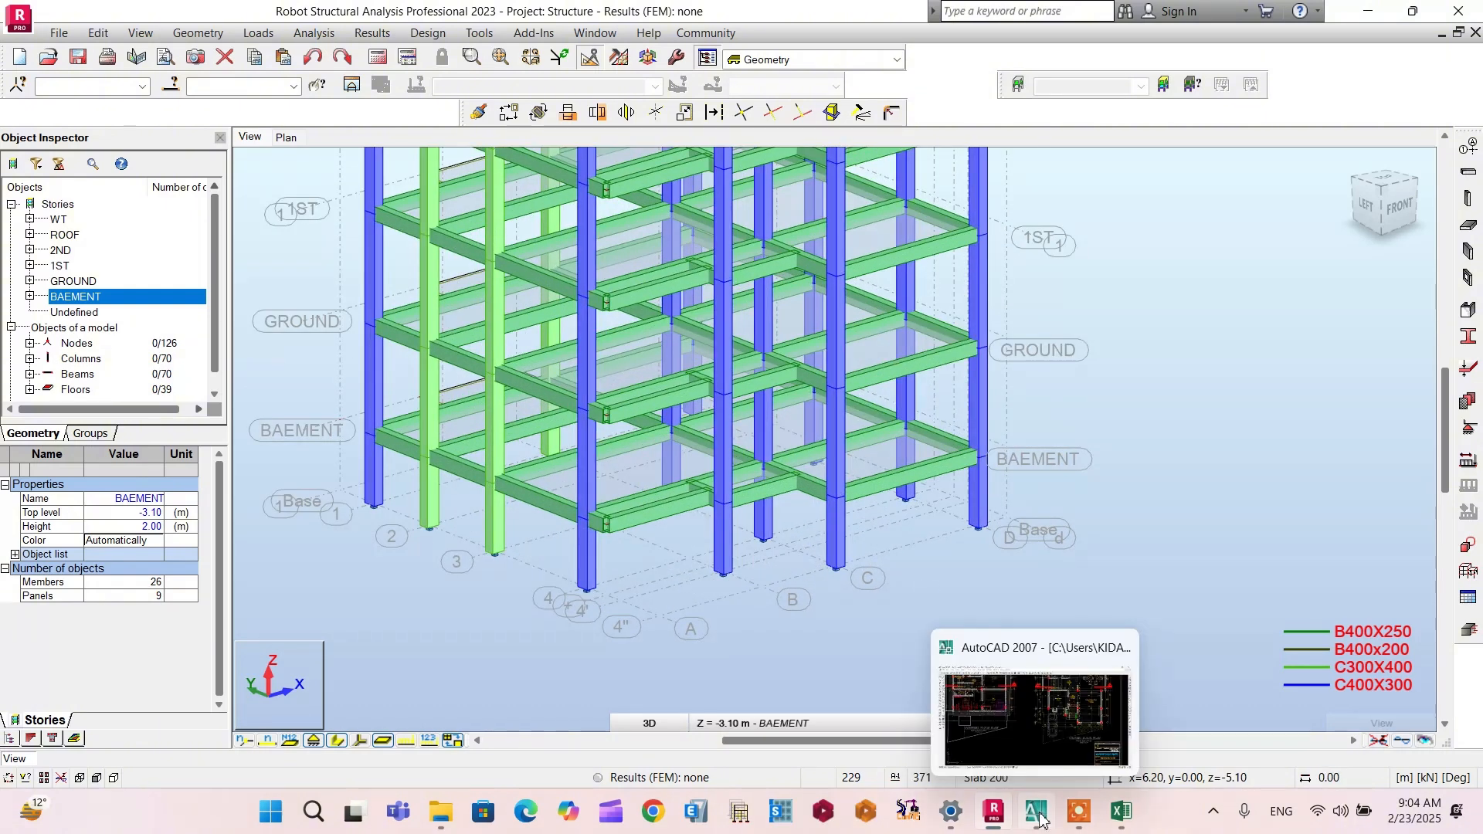
pyautogui.click(734, 555)
pyautogui.press('Delete')
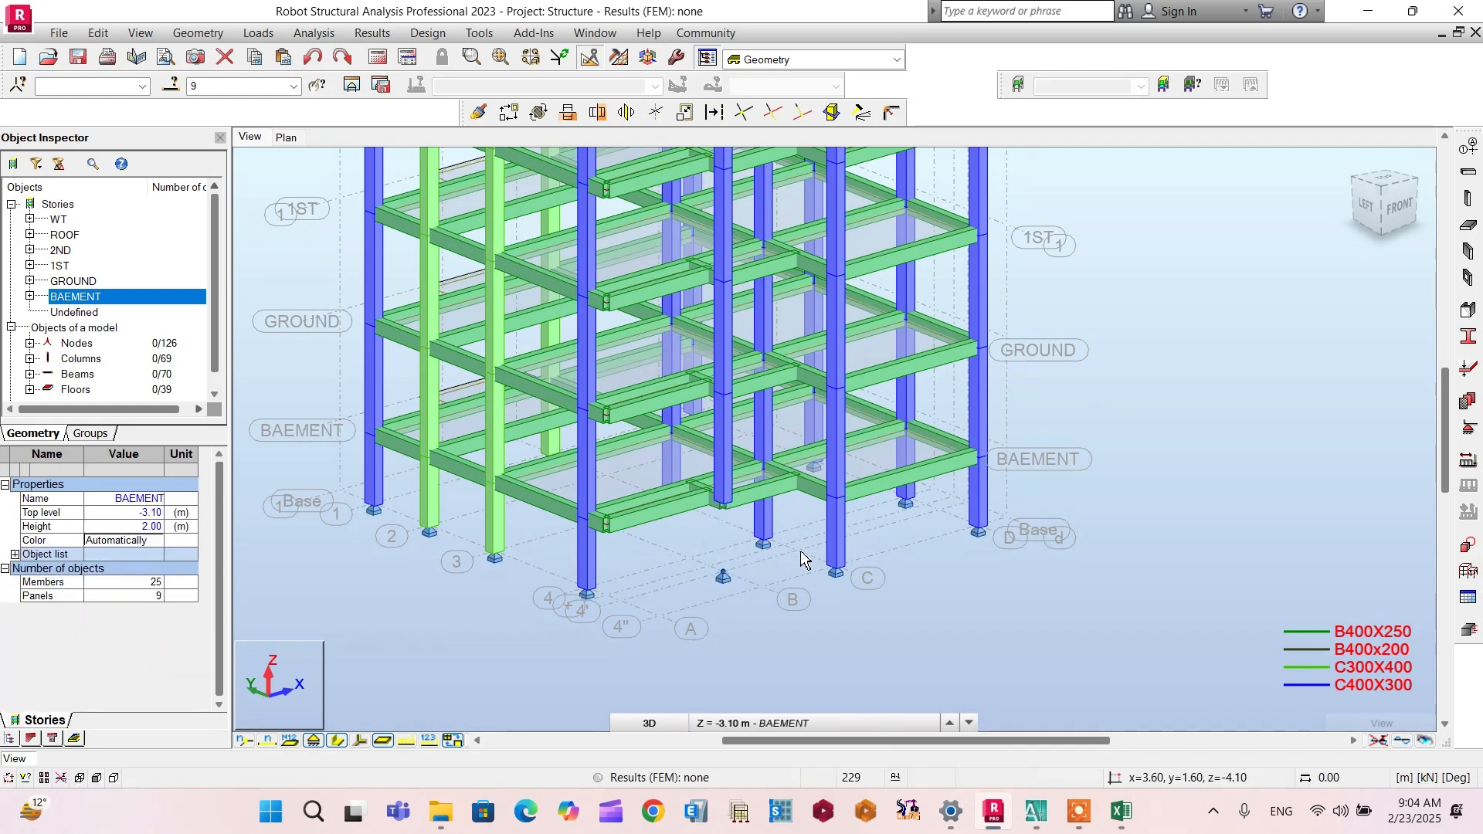
pyautogui.click(834, 550)
pyautogui.press('Delete')
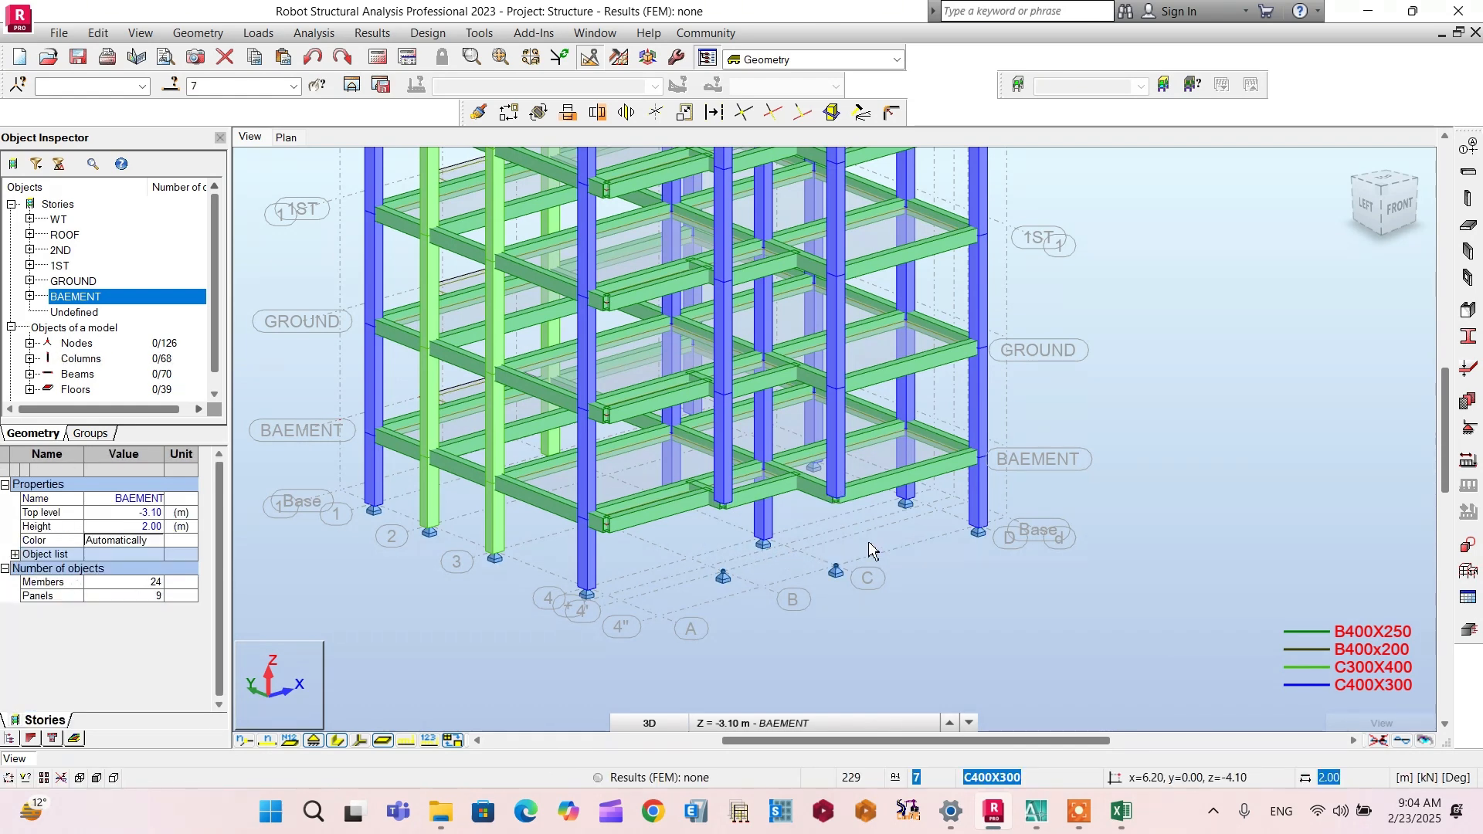
pyautogui.click(978, 500)
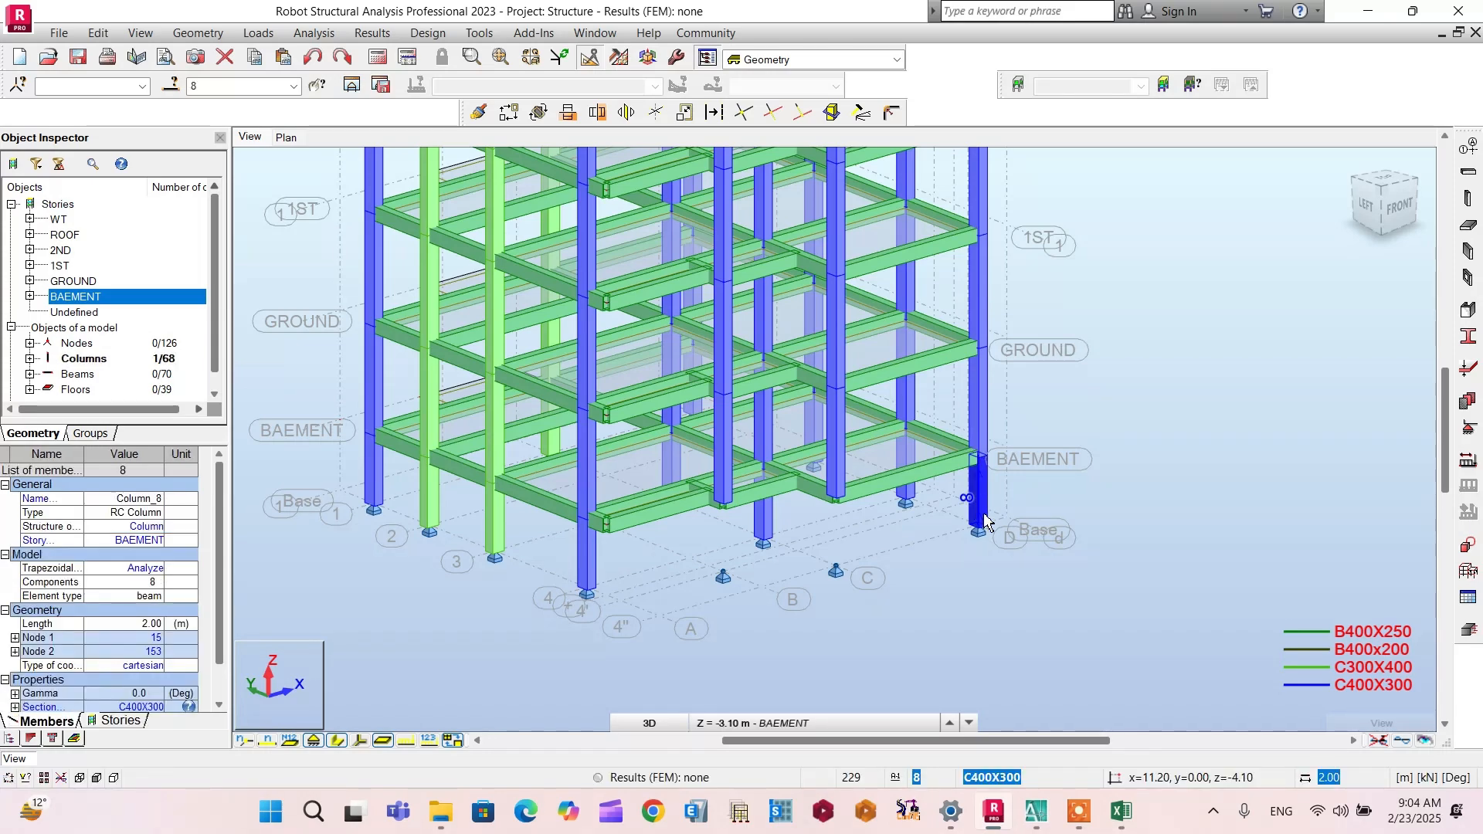
pyautogui.press('Delete')
pyautogui.click(1367, 203)
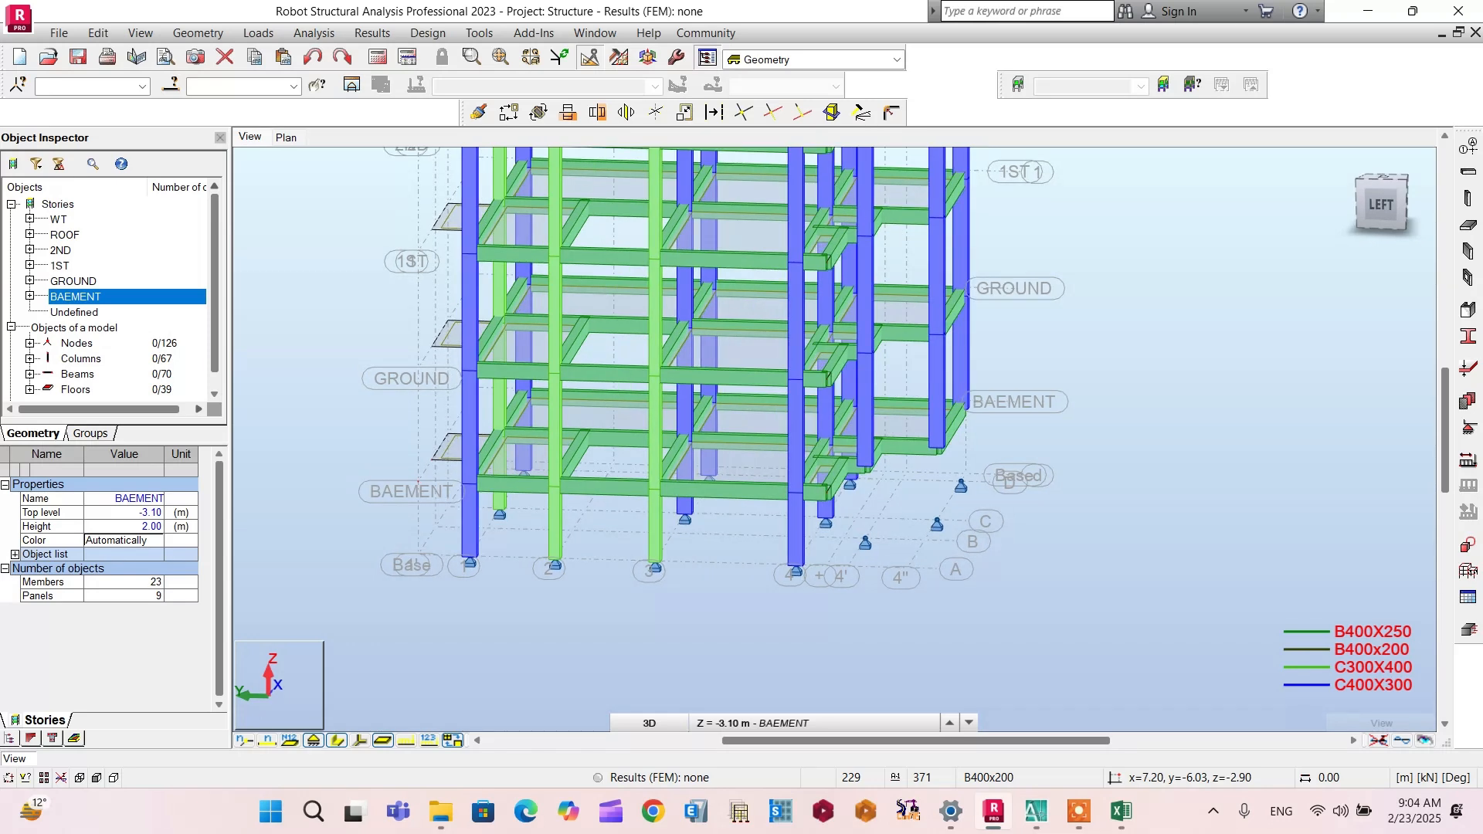
# Step: Delete the leftover Base-level support nodes at grid points B/4', C/4" and D/4"
pyautogui.click(908, 559)
pyautogui.press('Delete')
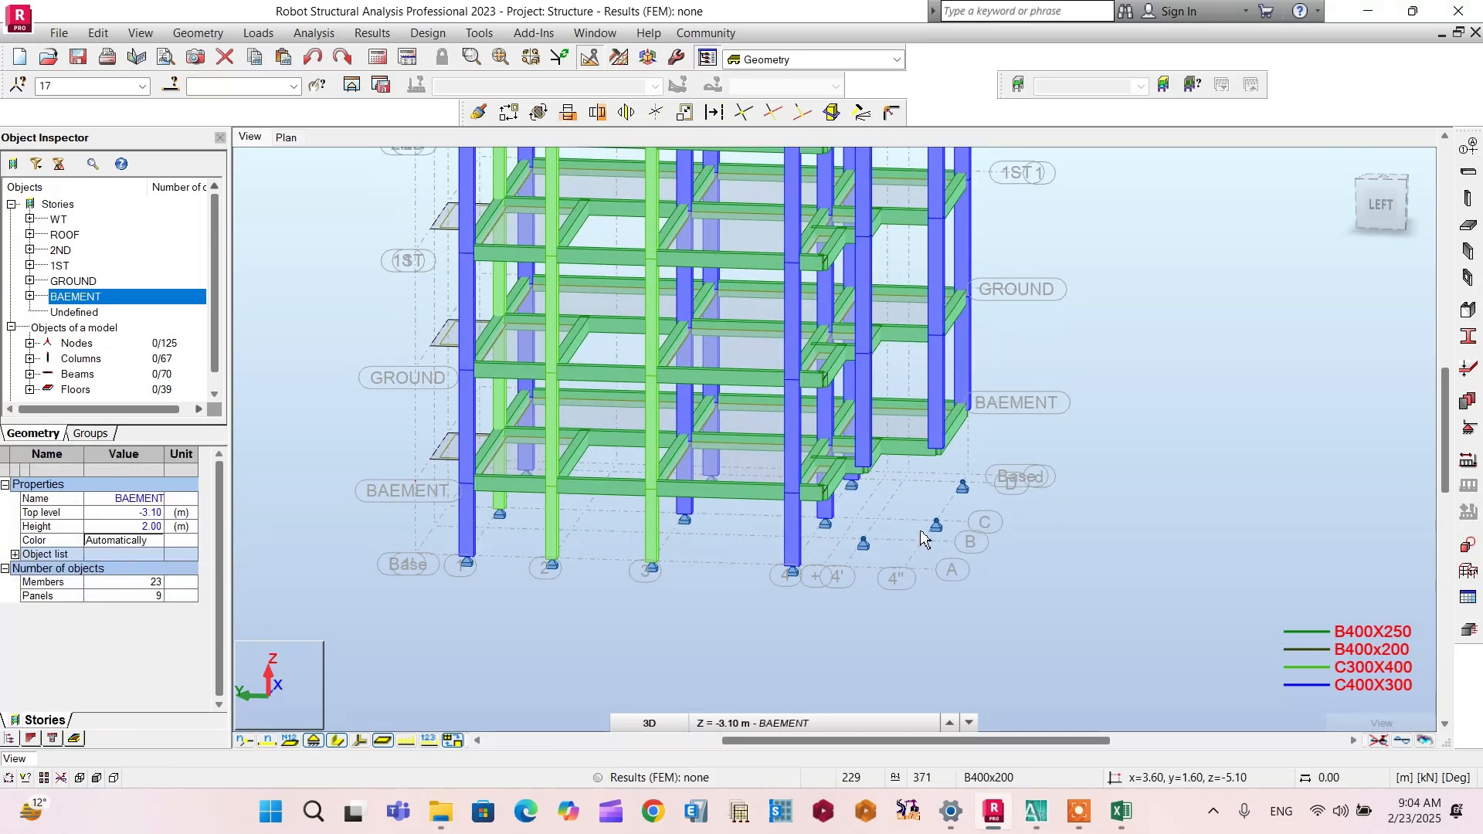
pyautogui.click(956, 547)
pyautogui.press('Delete')
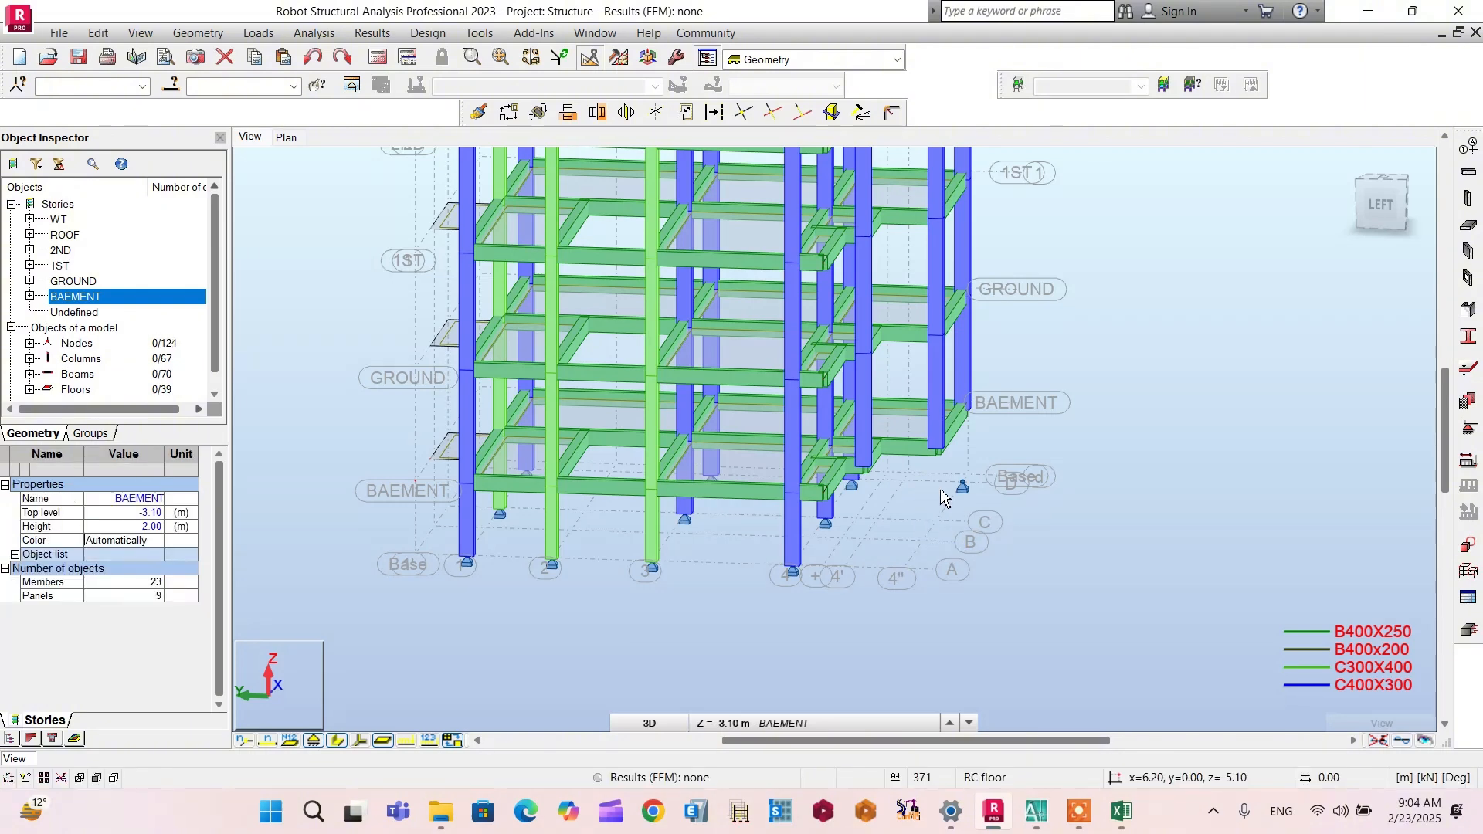
pyautogui.click(976, 501)
pyautogui.press('Delete')
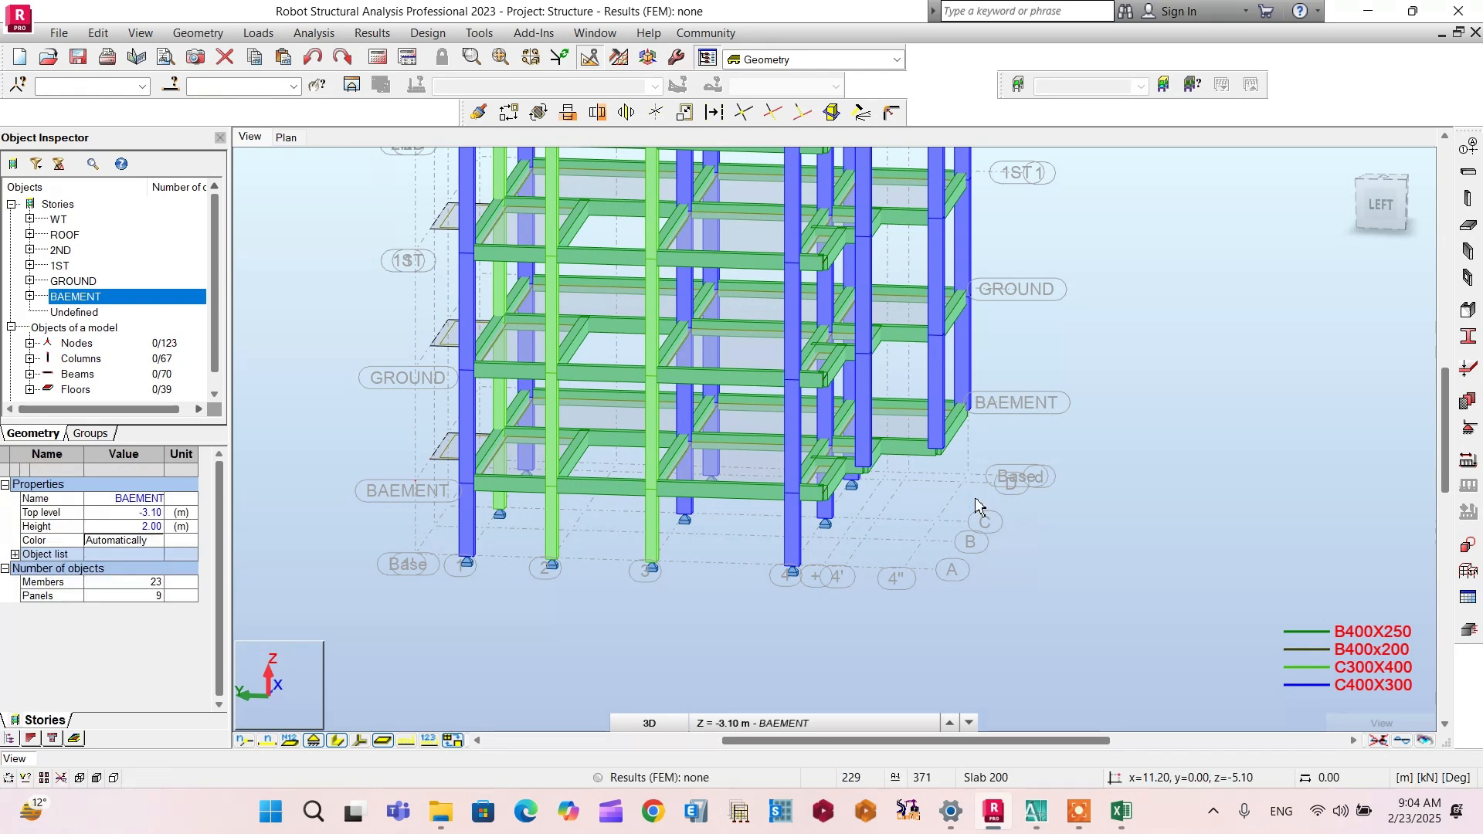
# Step: On the Base level plan at -5.10 m, assign Fixed nodal supports to all the column base nodes
pyautogui.scroll(1, 986, 464)
pyautogui.scroll(-3, 1121, 473)
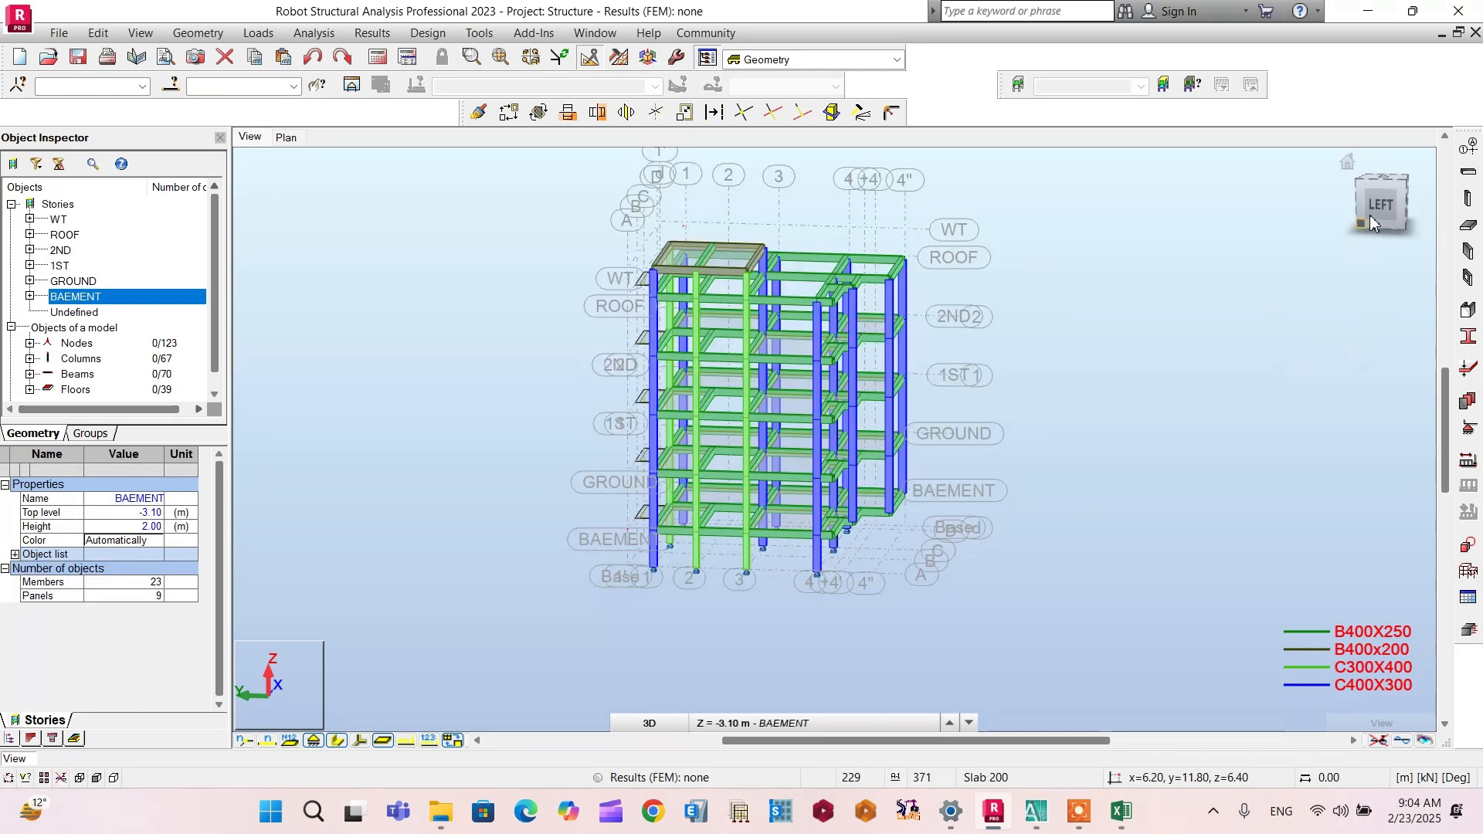
pyautogui.moveTo(1369, 215)
pyautogui.mouseDown()
pyautogui.moveTo(1390, 199)
pyautogui.moveTo(1390, 226)
pyautogui.moveTo(1370, 226)
pyautogui.mouseUp()
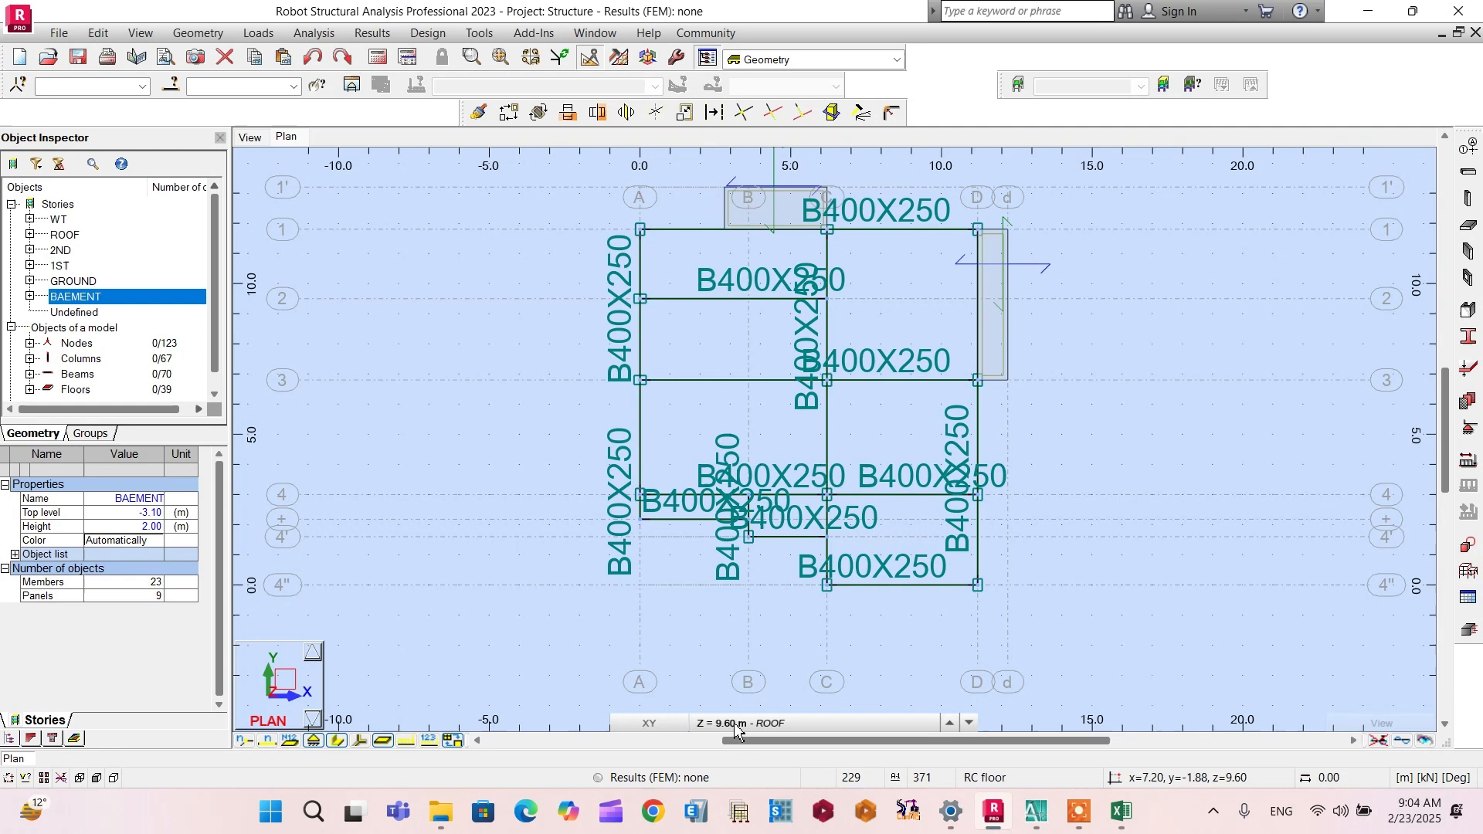
pyautogui.click(735, 725)
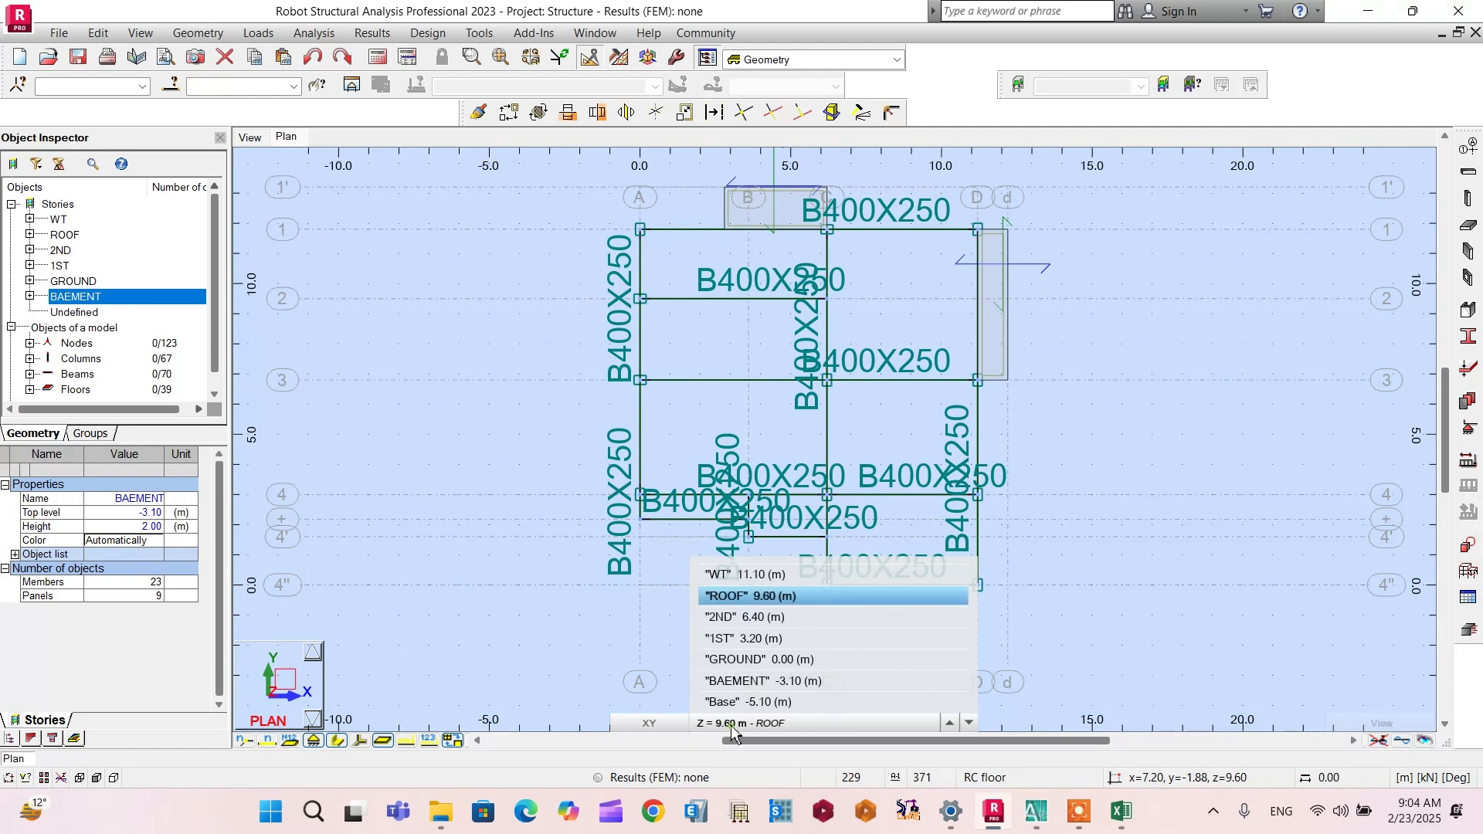
pyautogui.click(733, 703)
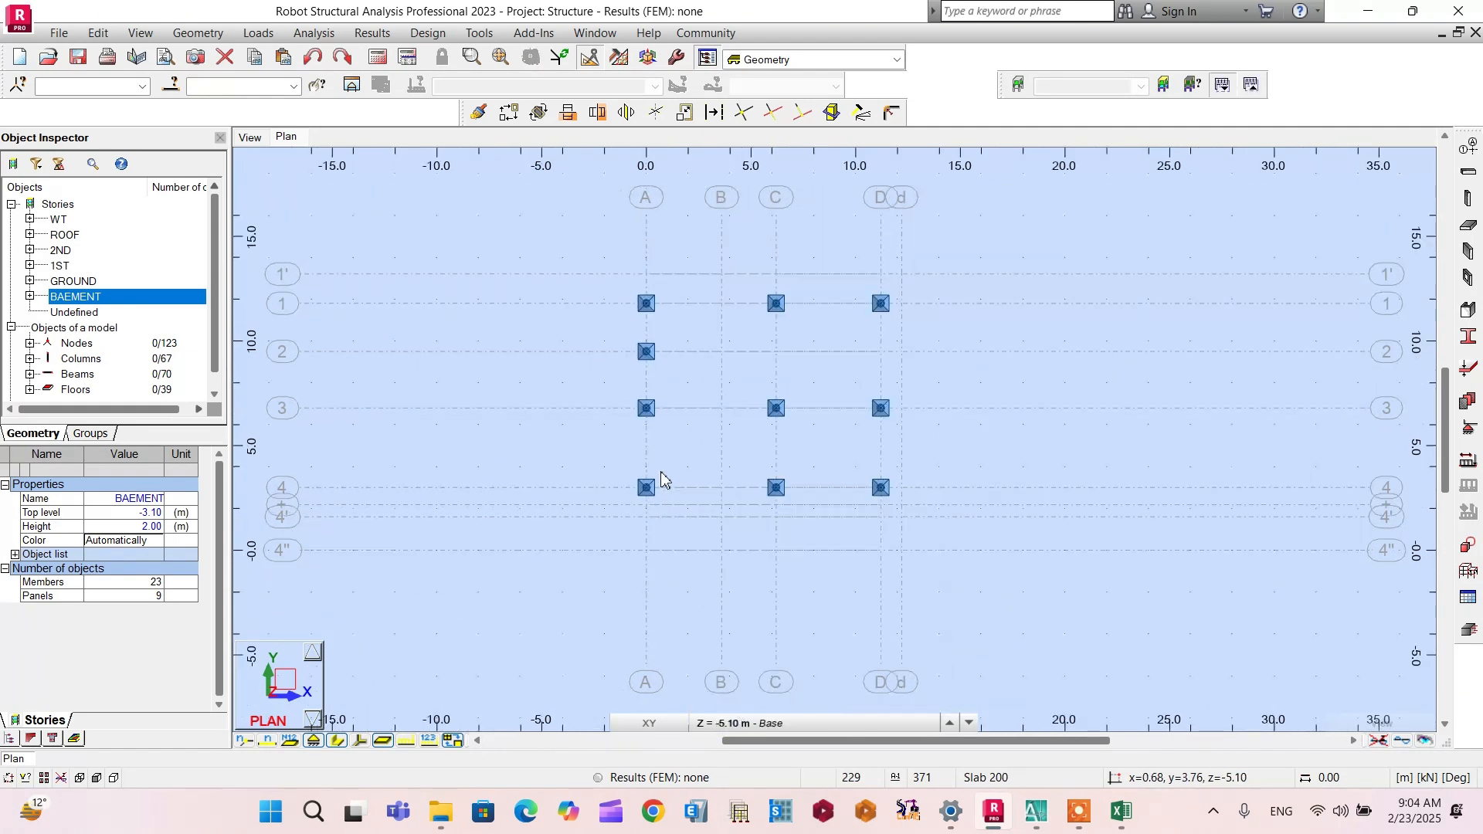
pyautogui.moveTo(538, 268); pyautogui.dragTo(957, 586)
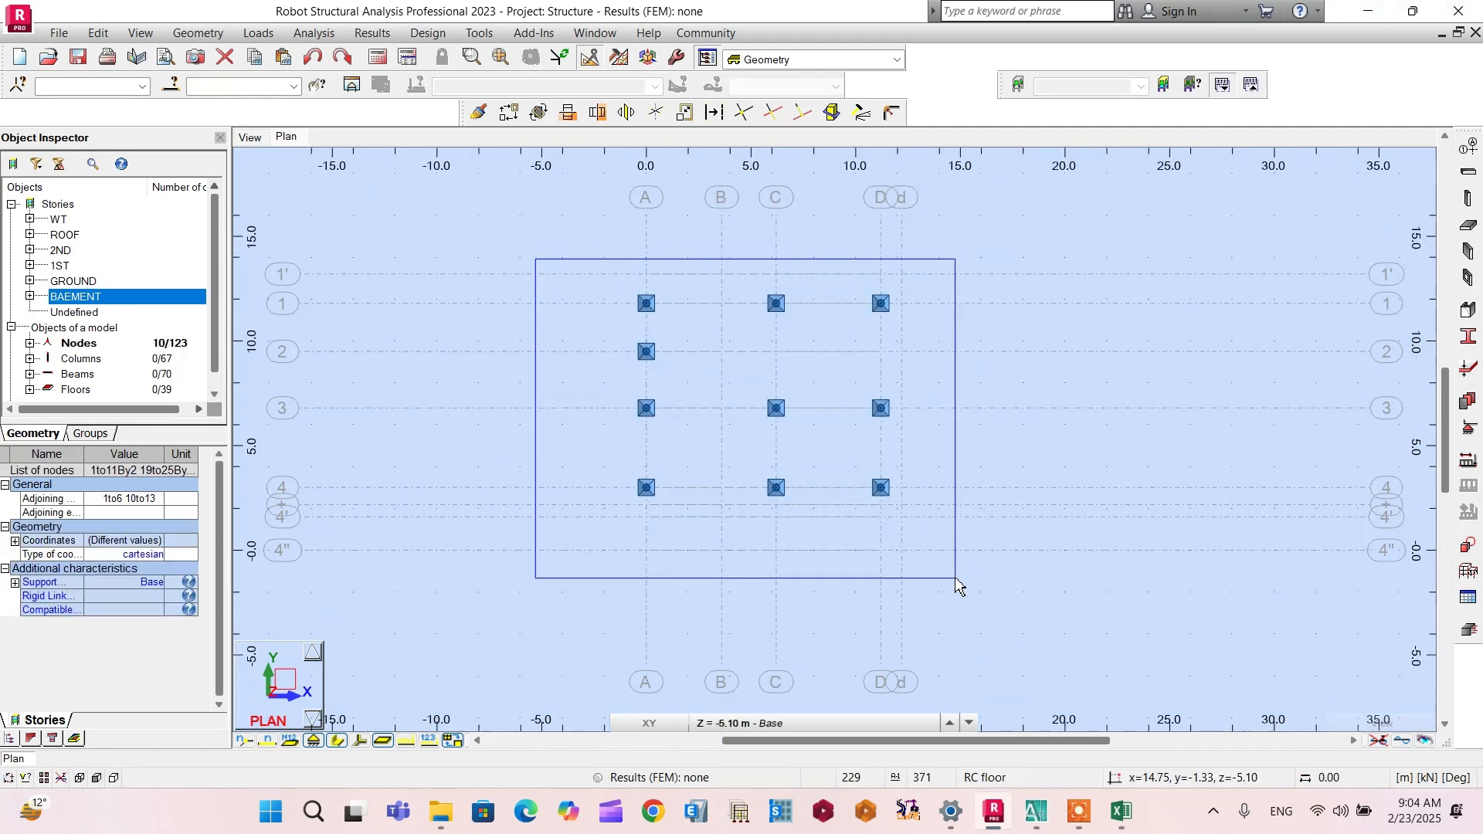
pyautogui.click(1469, 432)
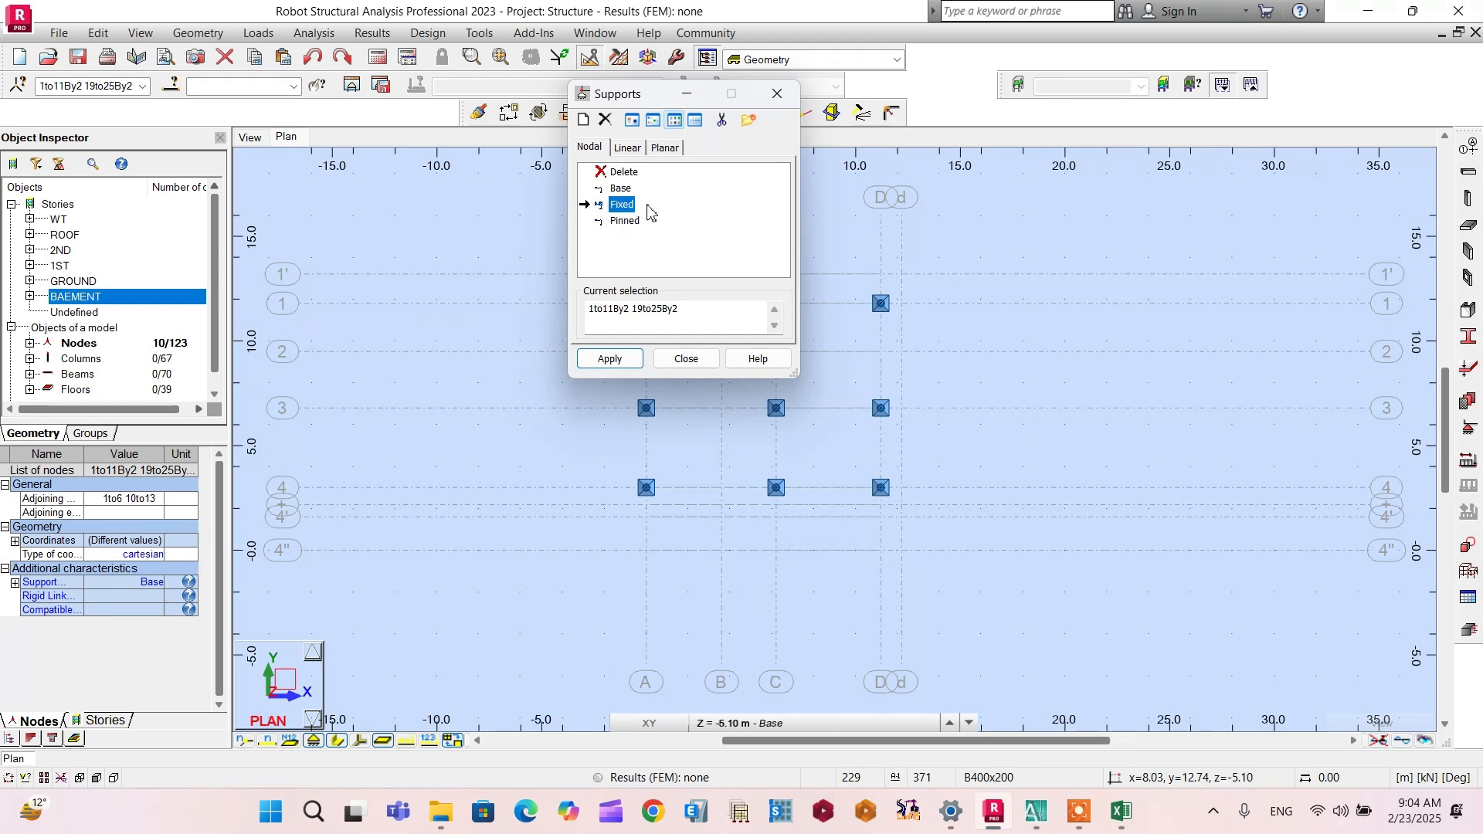
pyautogui.click(608, 360)
pyautogui.click(684, 358)
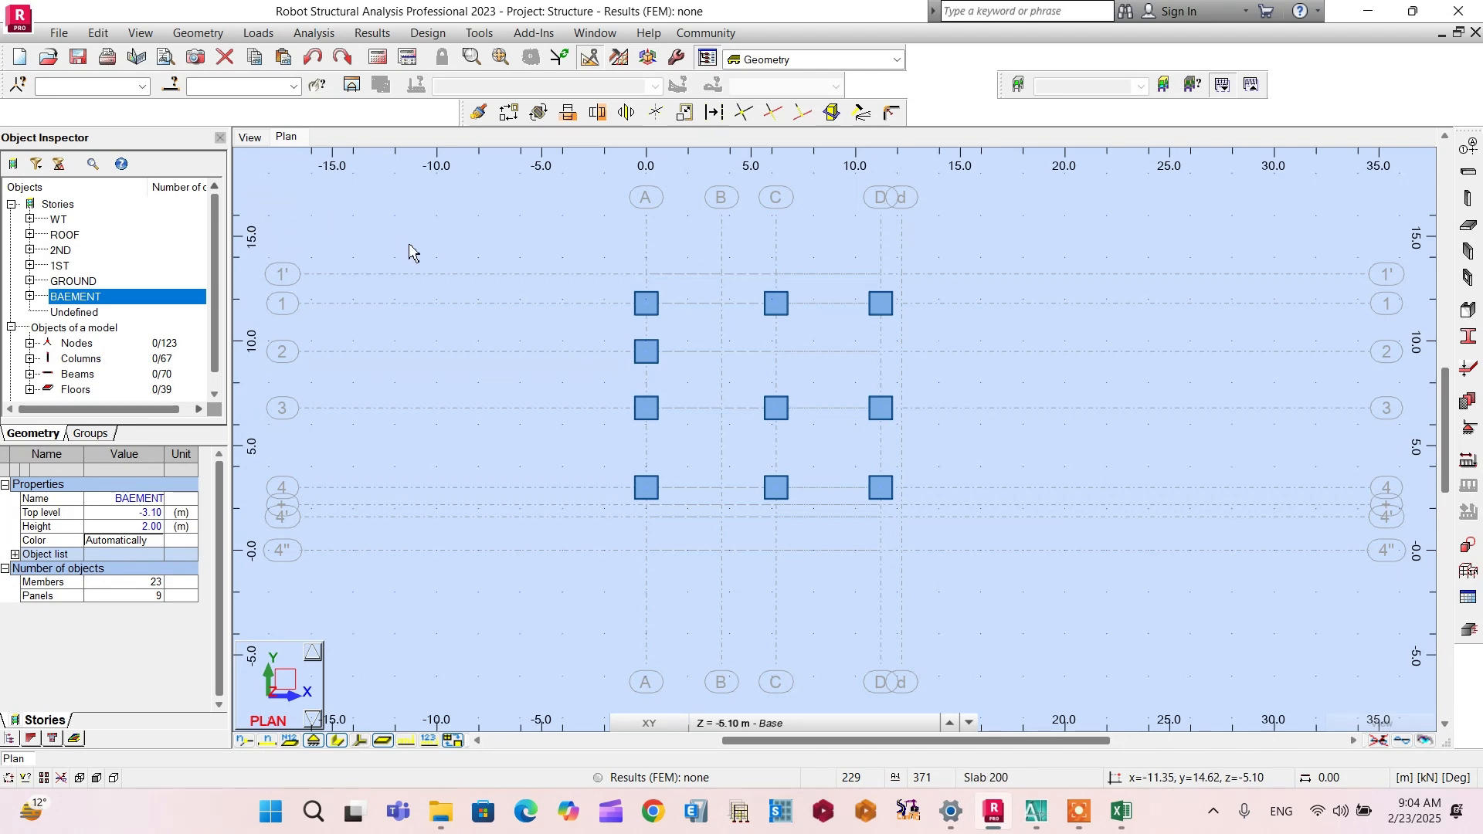
# Step: Return to the 3D view and examine the fixed supports and the column bases around the basement level
pyautogui.click(252, 139)
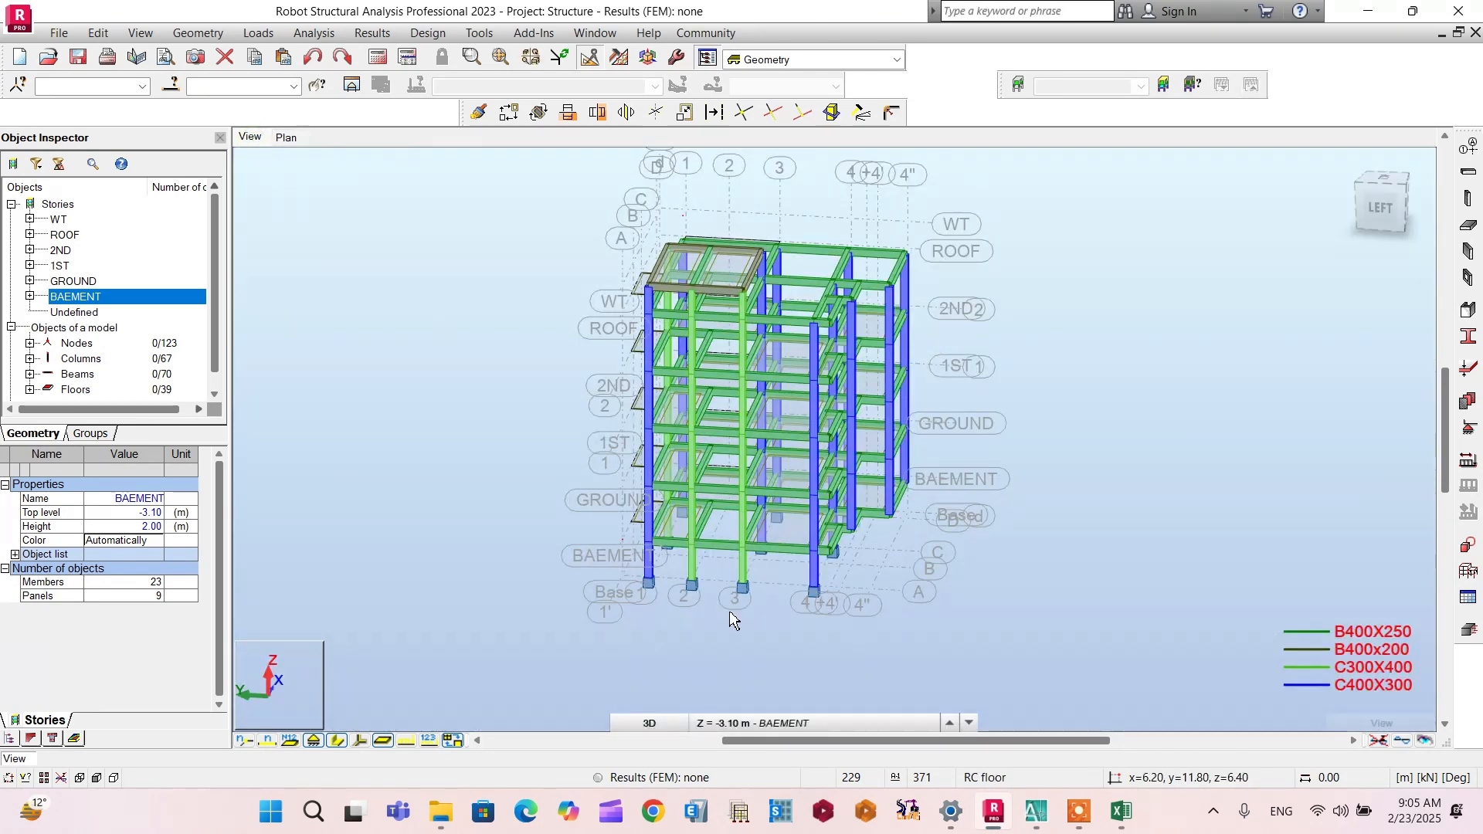
pyautogui.scroll(3, 807, 622)
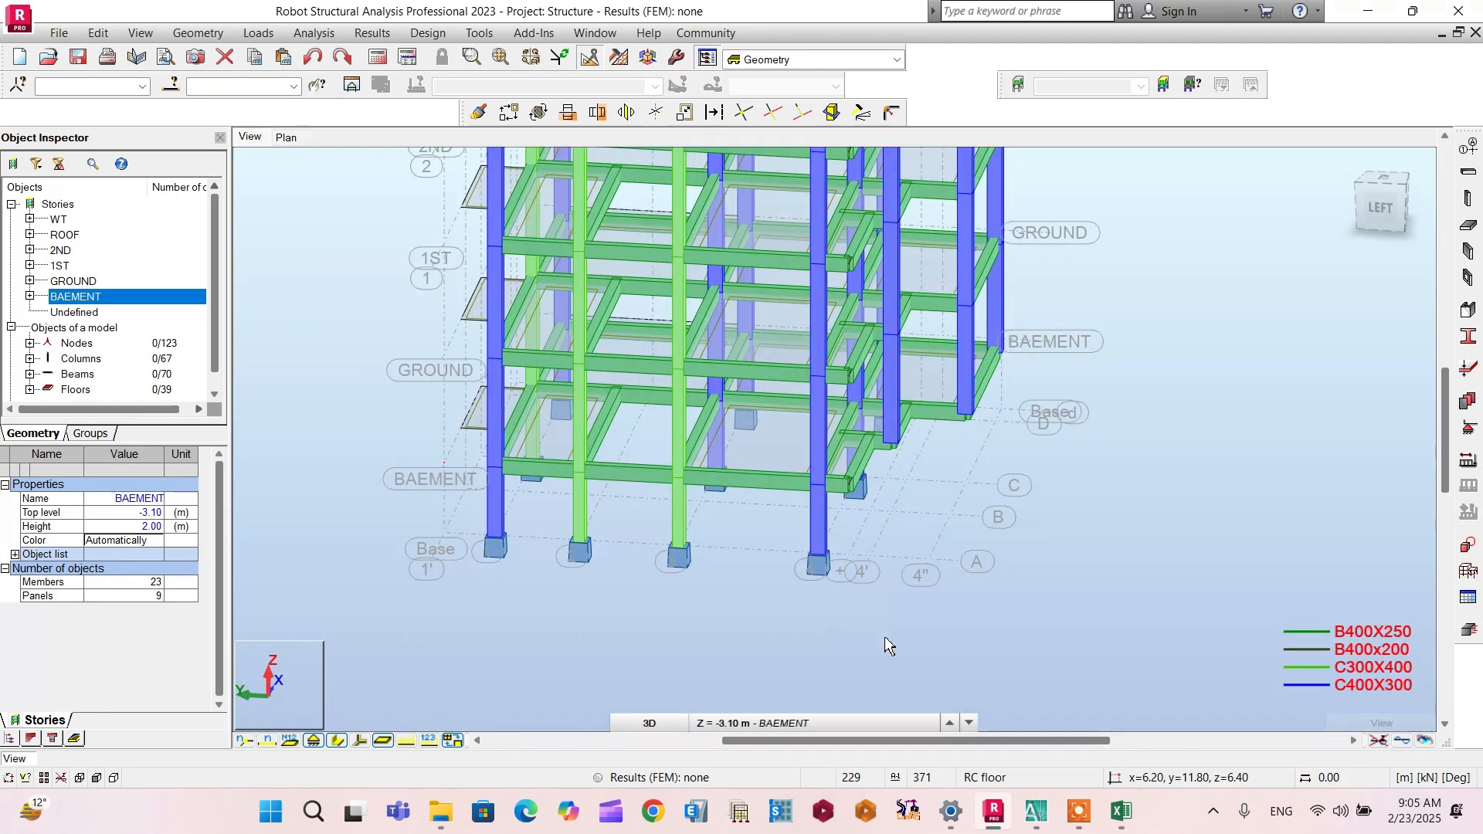
pyautogui.click(1380, 207)
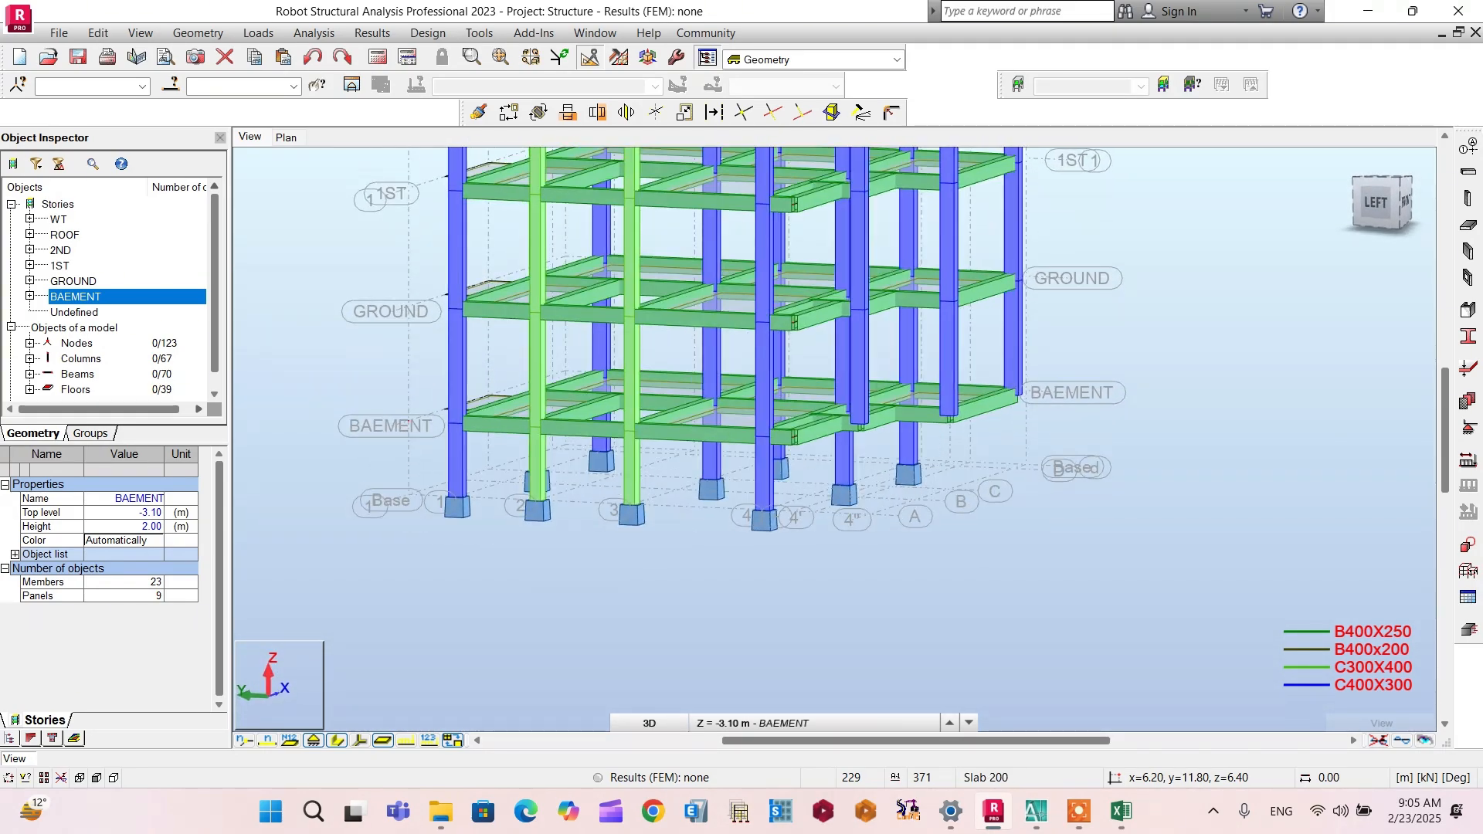
pyautogui.moveTo(1380, 207)
pyautogui.mouseDown()
pyautogui.moveTo(1376, 232)
pyautogui.moveTo(1372, 207)
pyautogui.mouseUp()
pyautogui.scroll(2, 1009, 479)
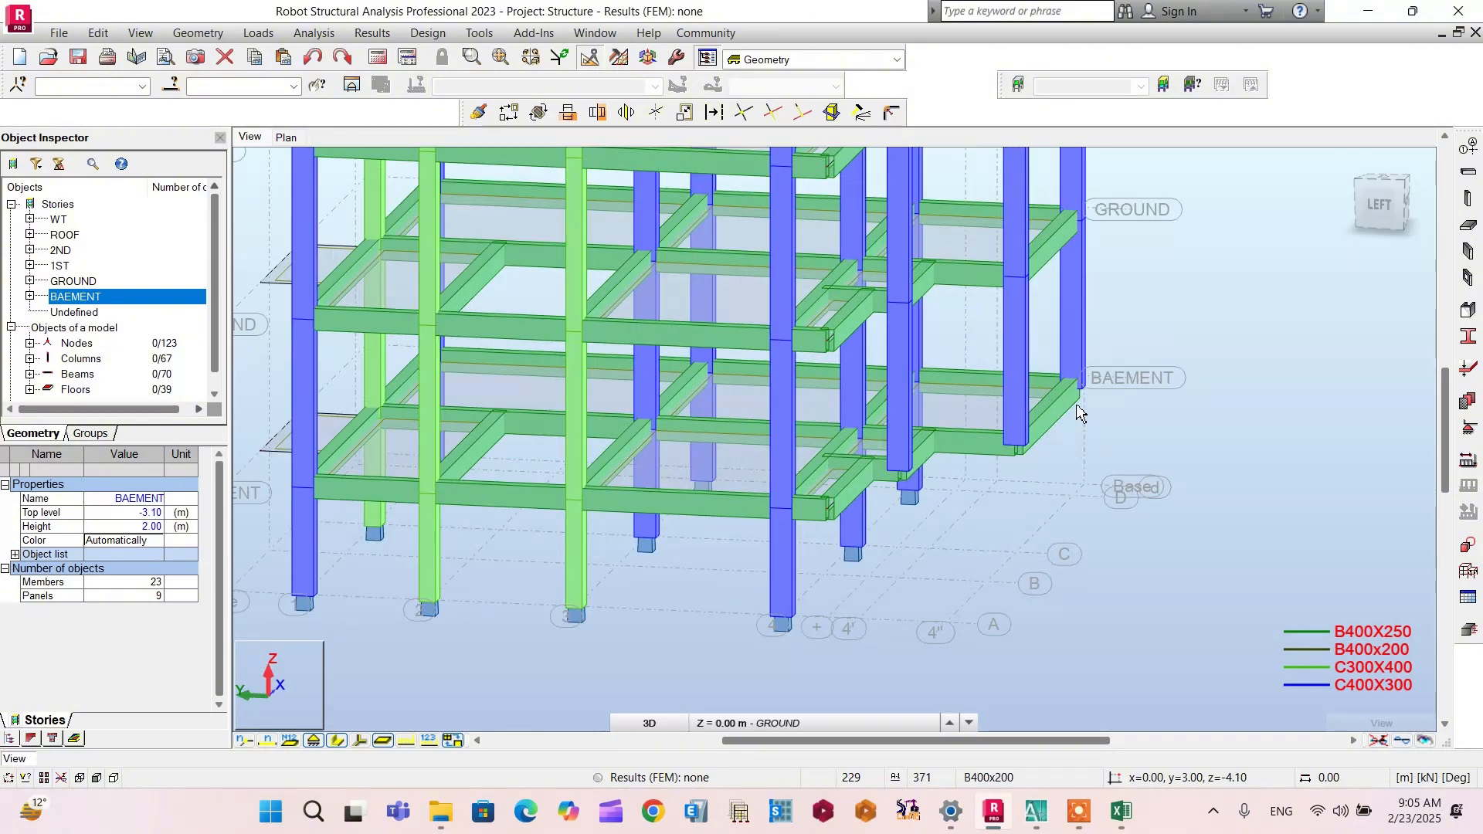
pyautogui.scroll(-3, 1074, 417)
pyautogui.scroll(3, 1021, 452)
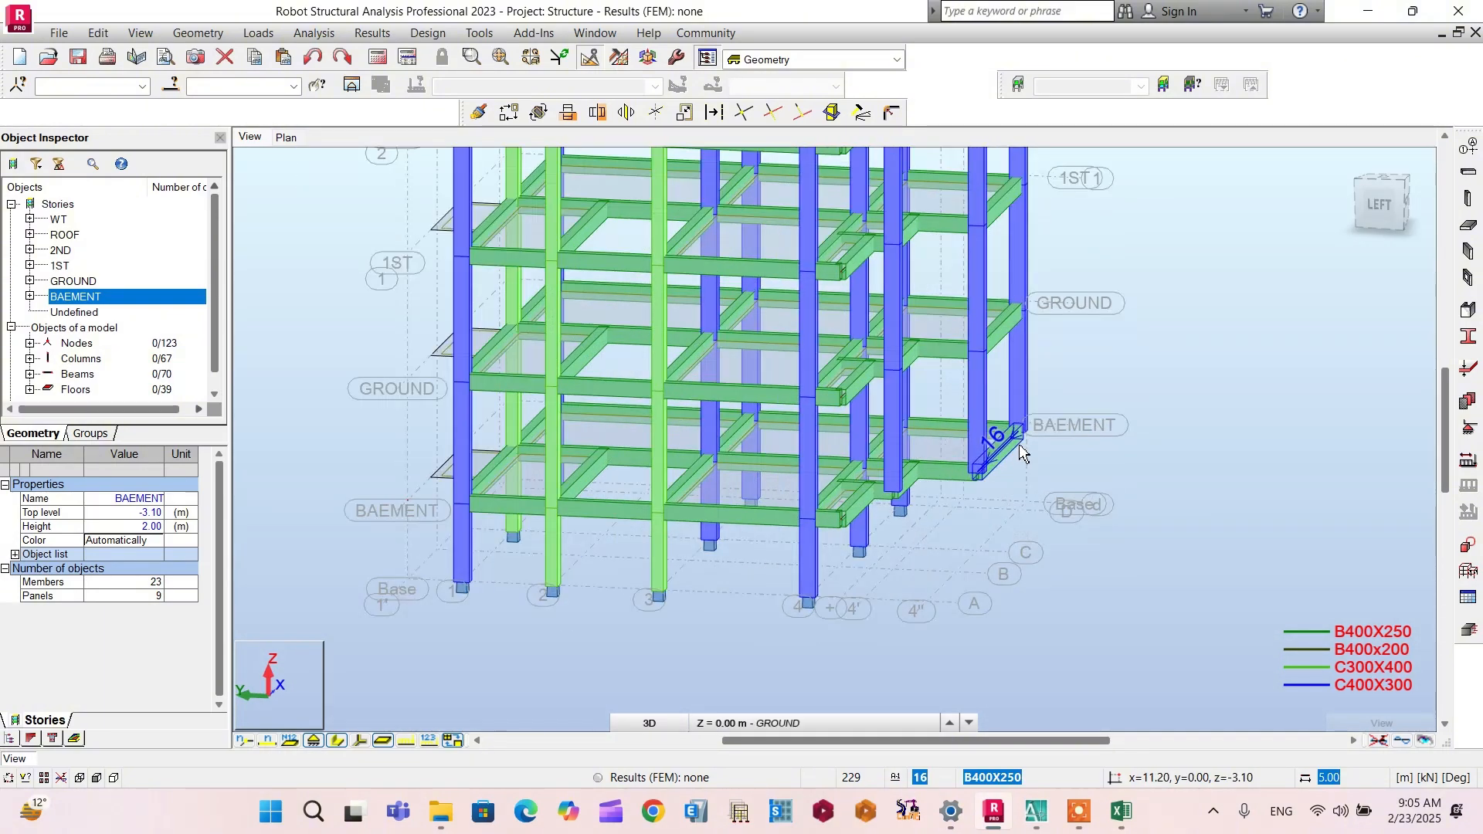
pyautogui.scroll(1, 1022, 452)
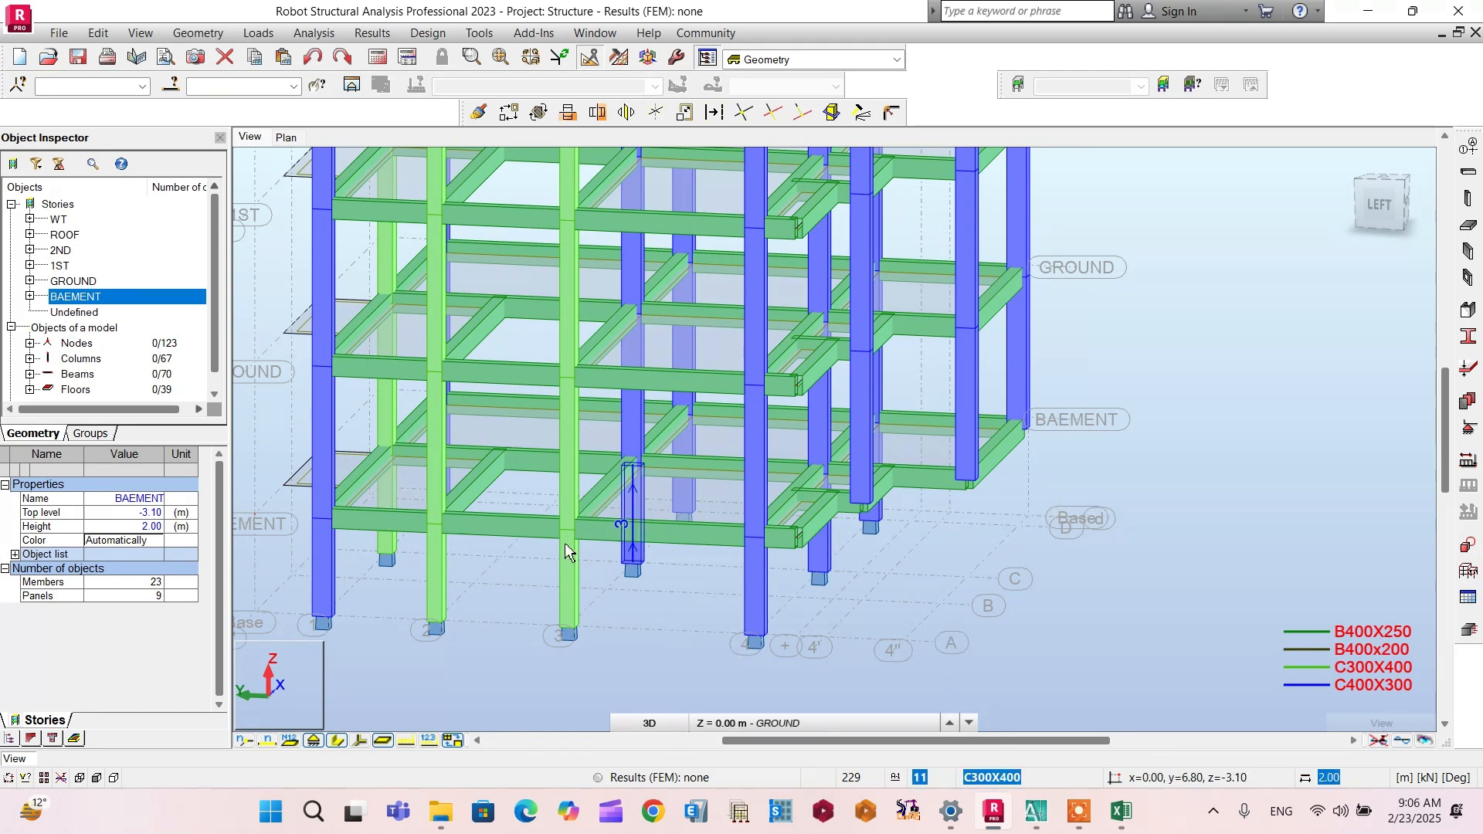
# Step: Delete the BAEMENT slabs in bays C-D/1-3 and A-C/1-2
pyautogui.click(510, 440)
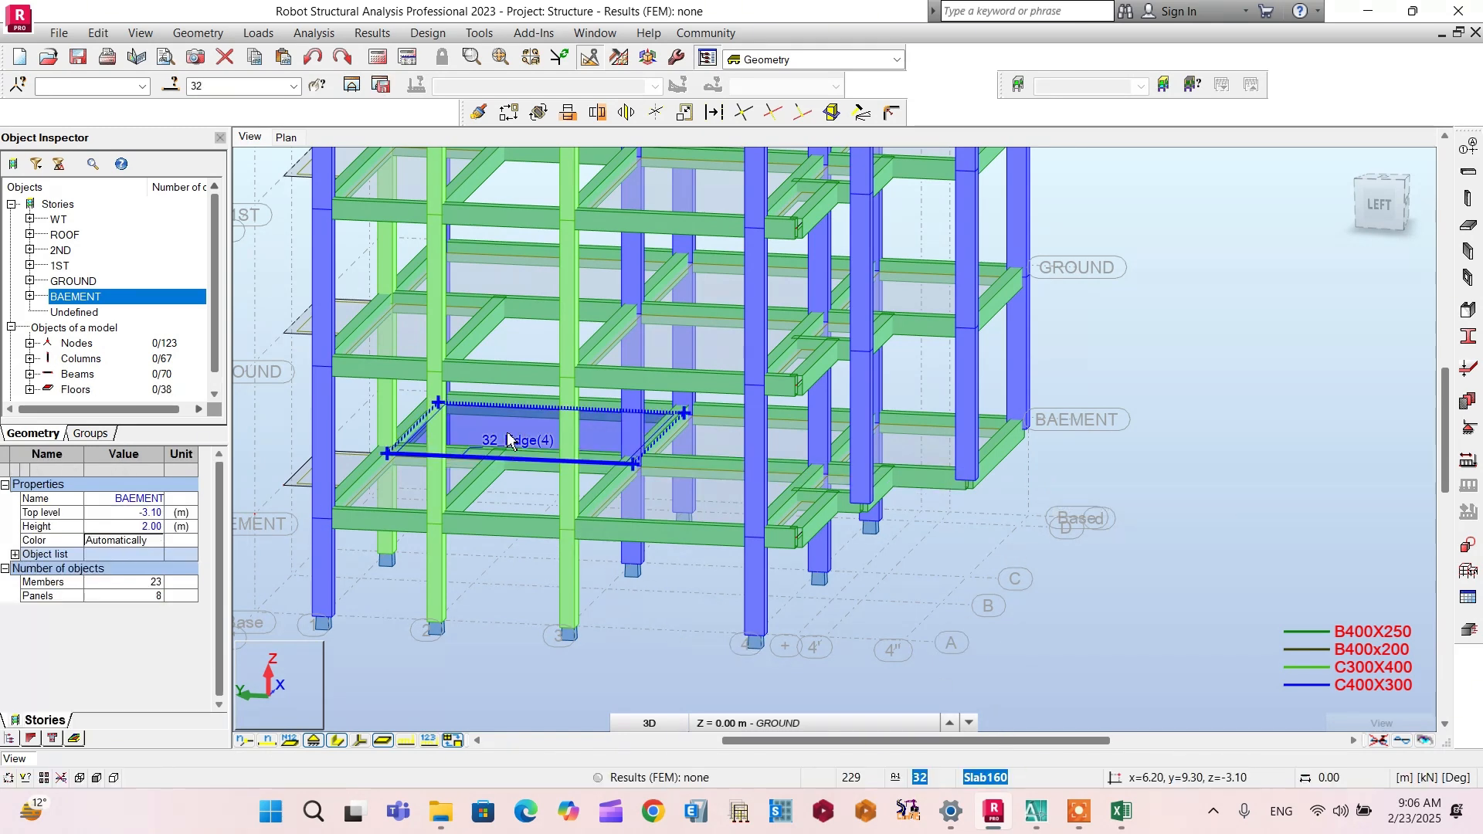
pyautogui.press('Delete')
pyautogui.scroll(2, 410, 475)
pyautogui.click(403, 487)
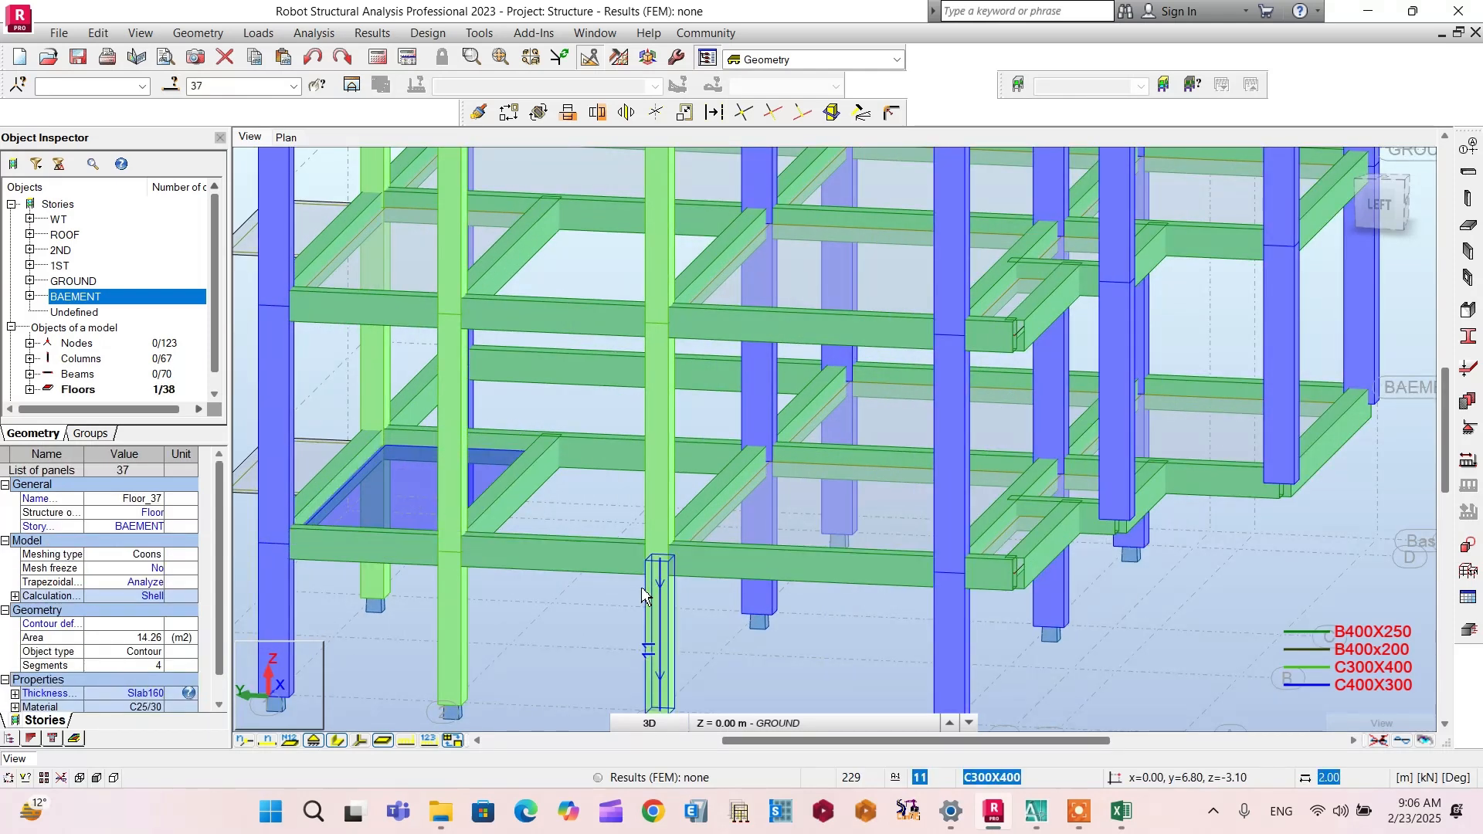
pyautogui.press('Delete')
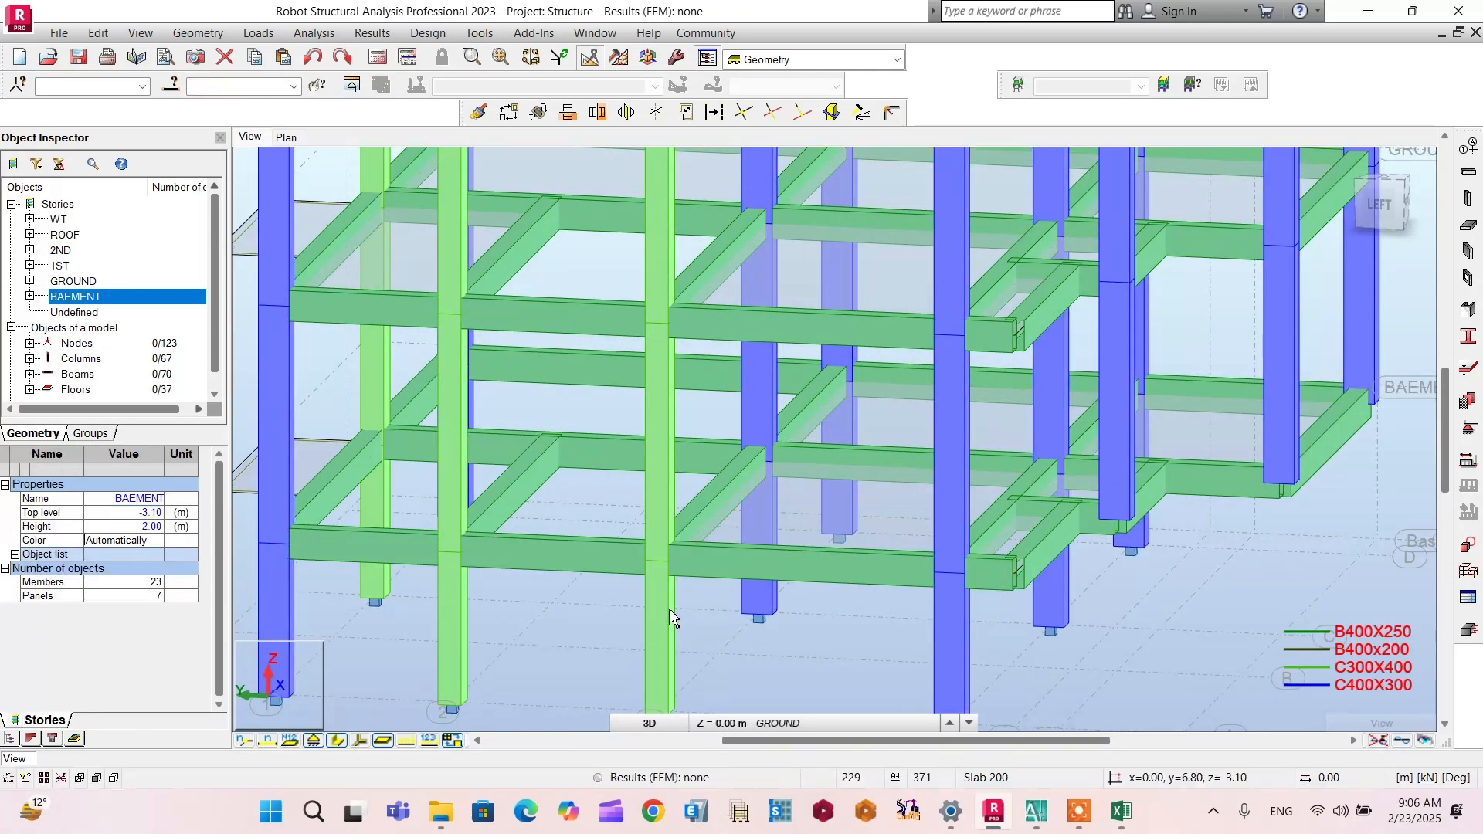
# Step: Delete the BAEMENT slabs in bays A-C/3-4 and C-D/3-4
pyautogui.click(864, 507)
pyautogui.press('Delete')
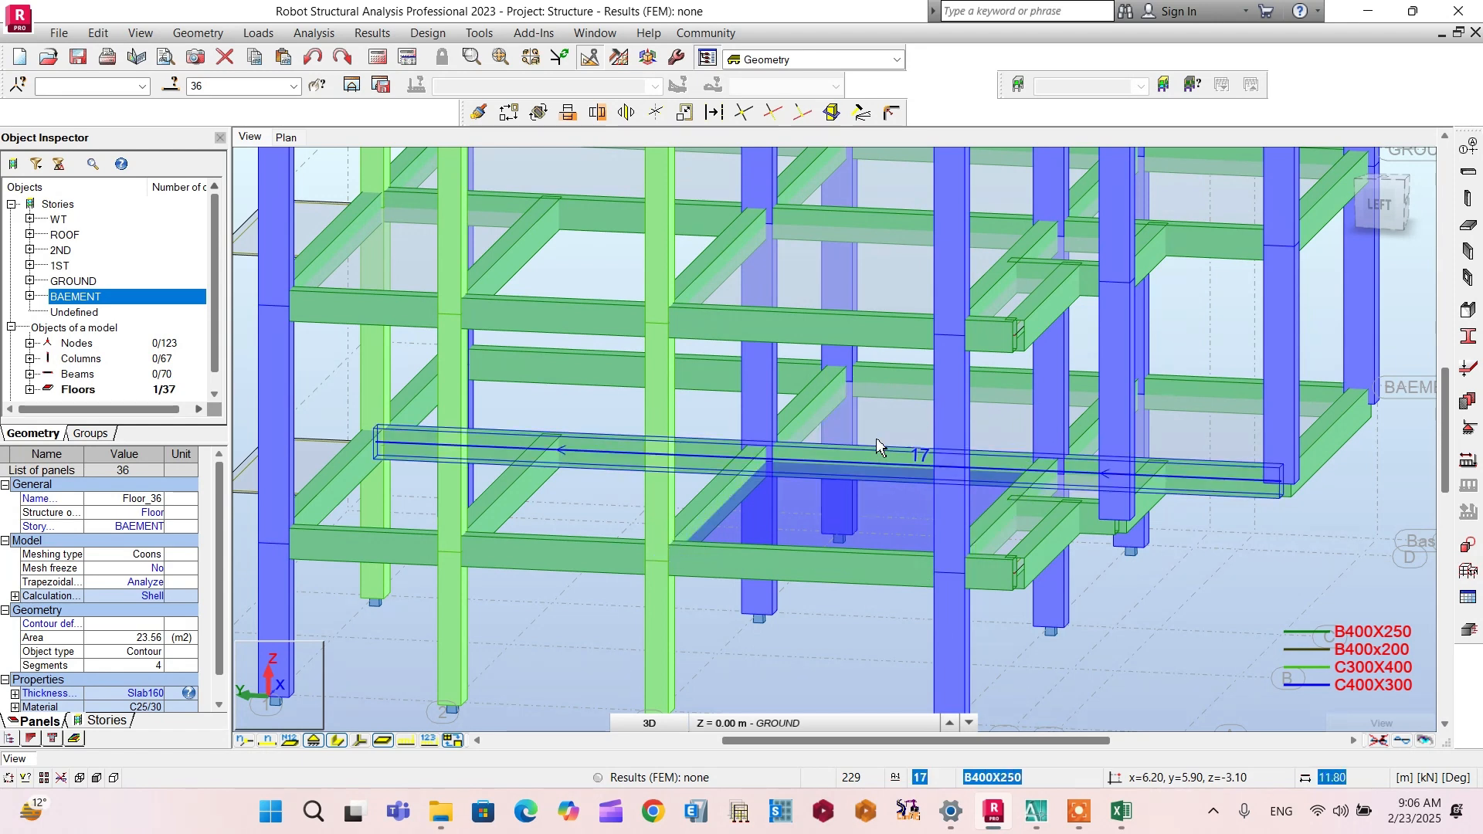
pyautogui.click(891, 419)
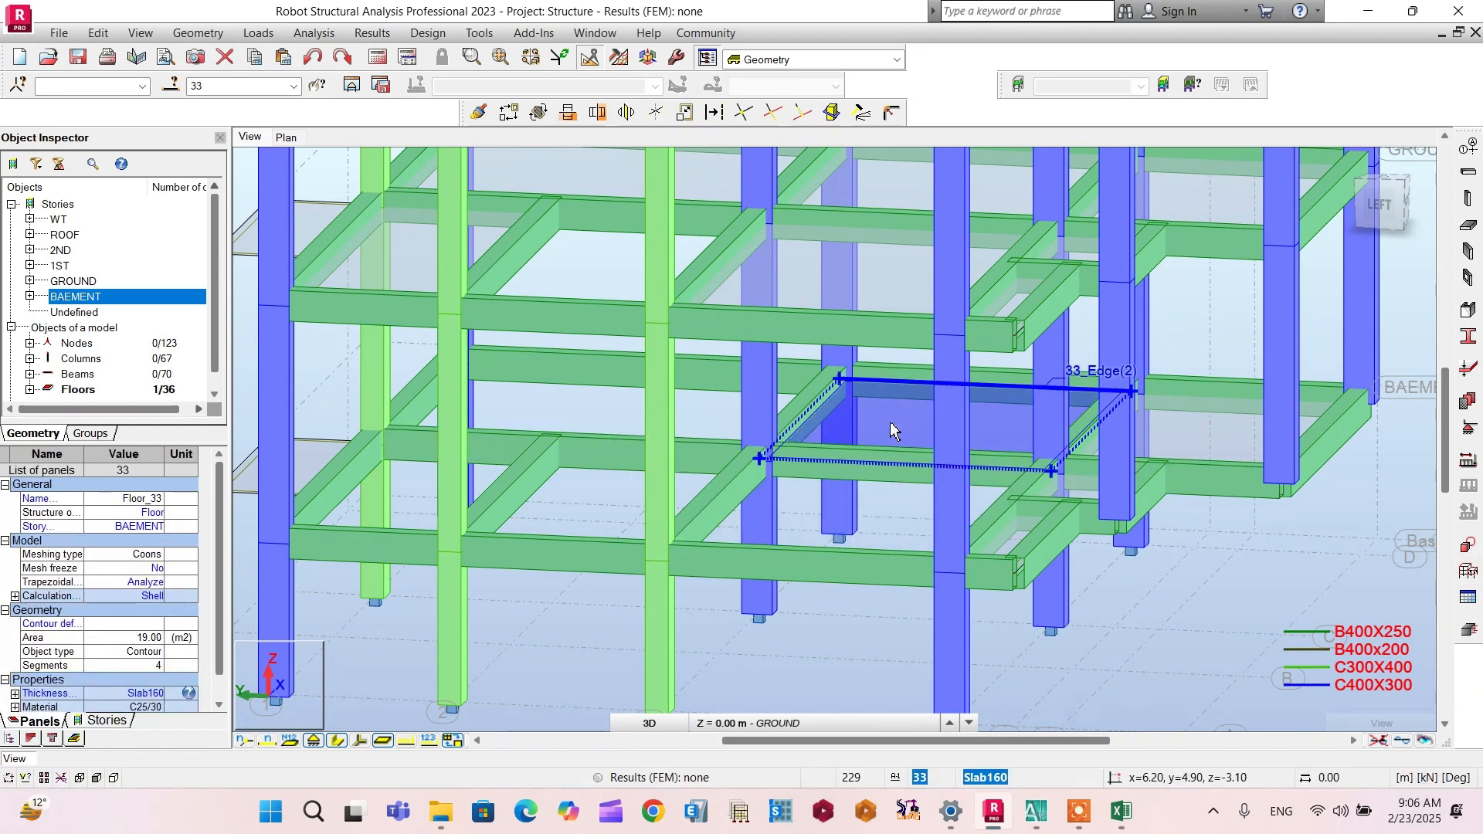
pyautogui.press('Delete')
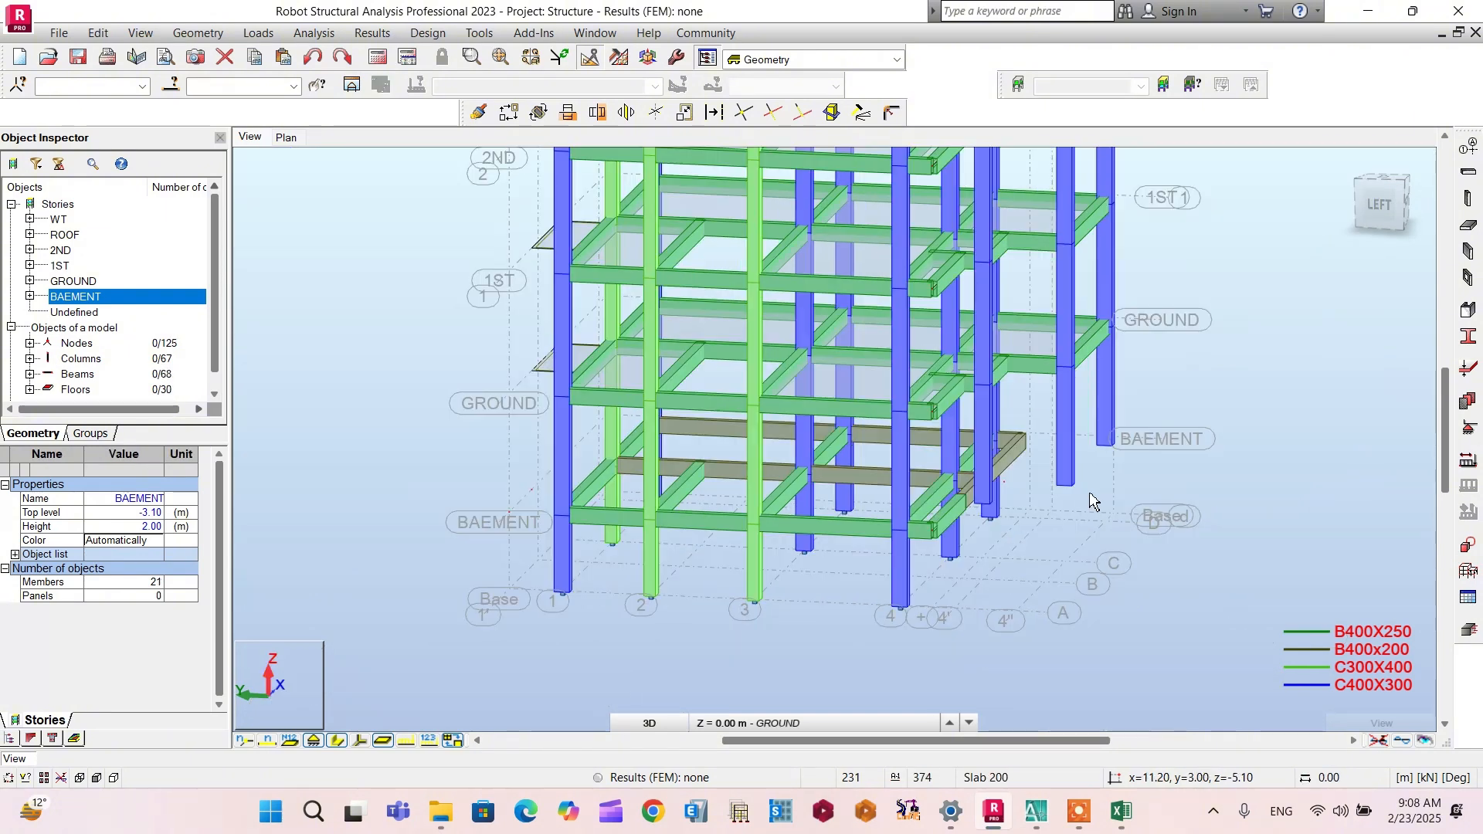
# Step: On the BAEMENT plan at -3.10 m, delete the stray node at grid point C/4'
pyautogui.scroll(-1, 1061, 529)
pyautogui.scroll(1, 1090, 479)
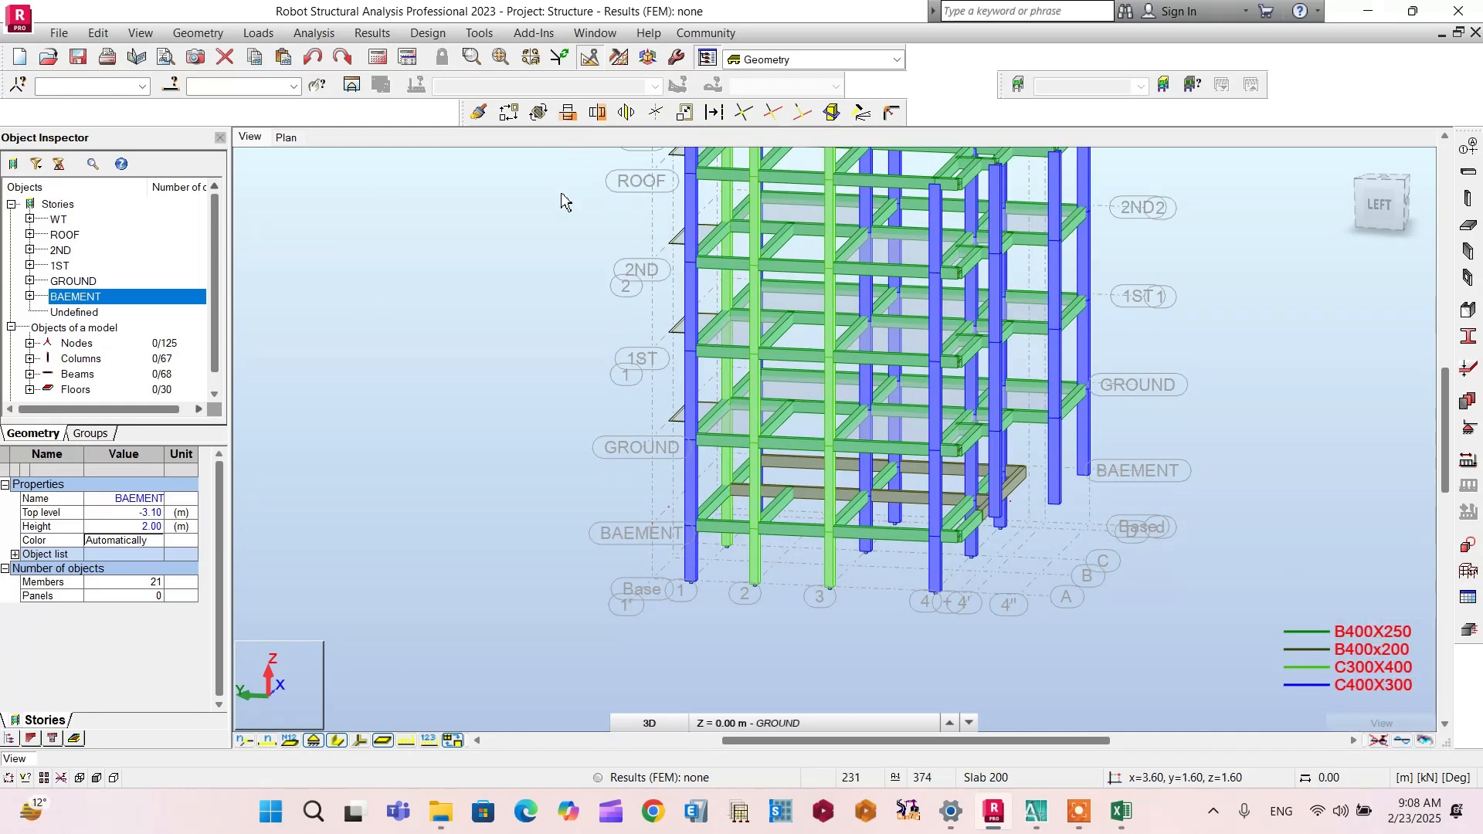
pyautogui.scroll(2, 1097, 506)
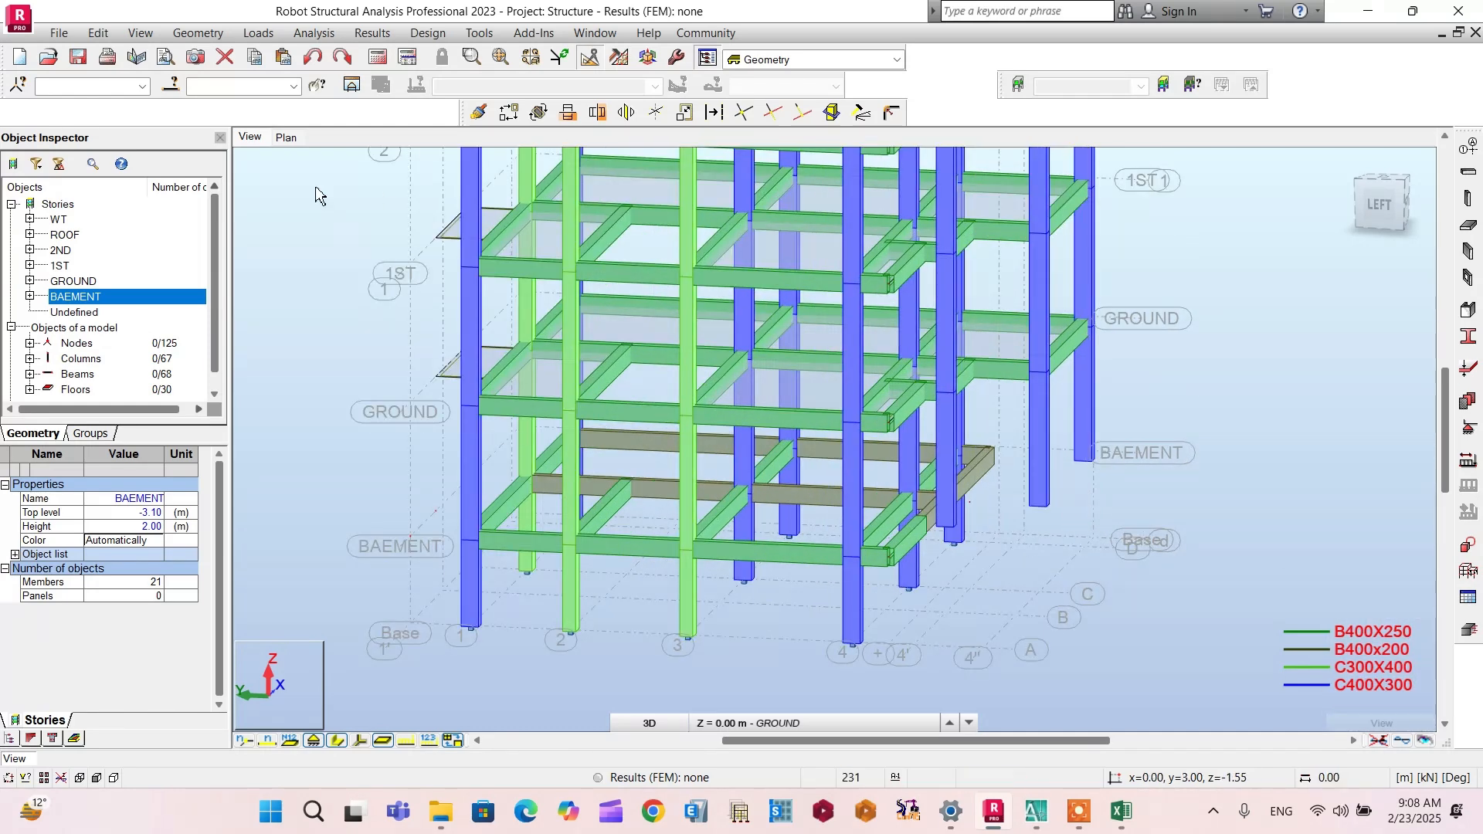
pyautogui.click(286, 137)
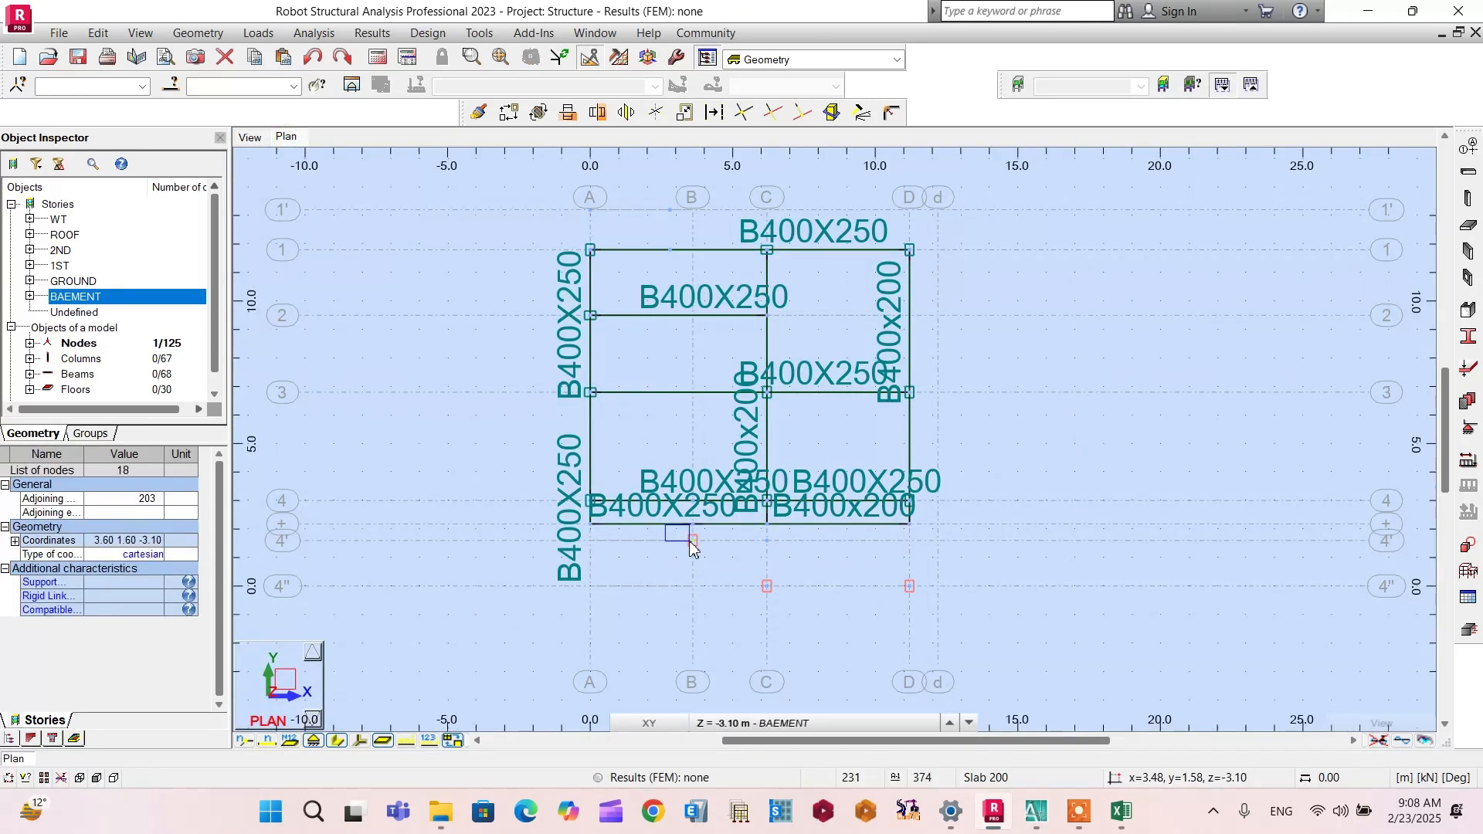
pyautogui.scroll(2, 759, 551)
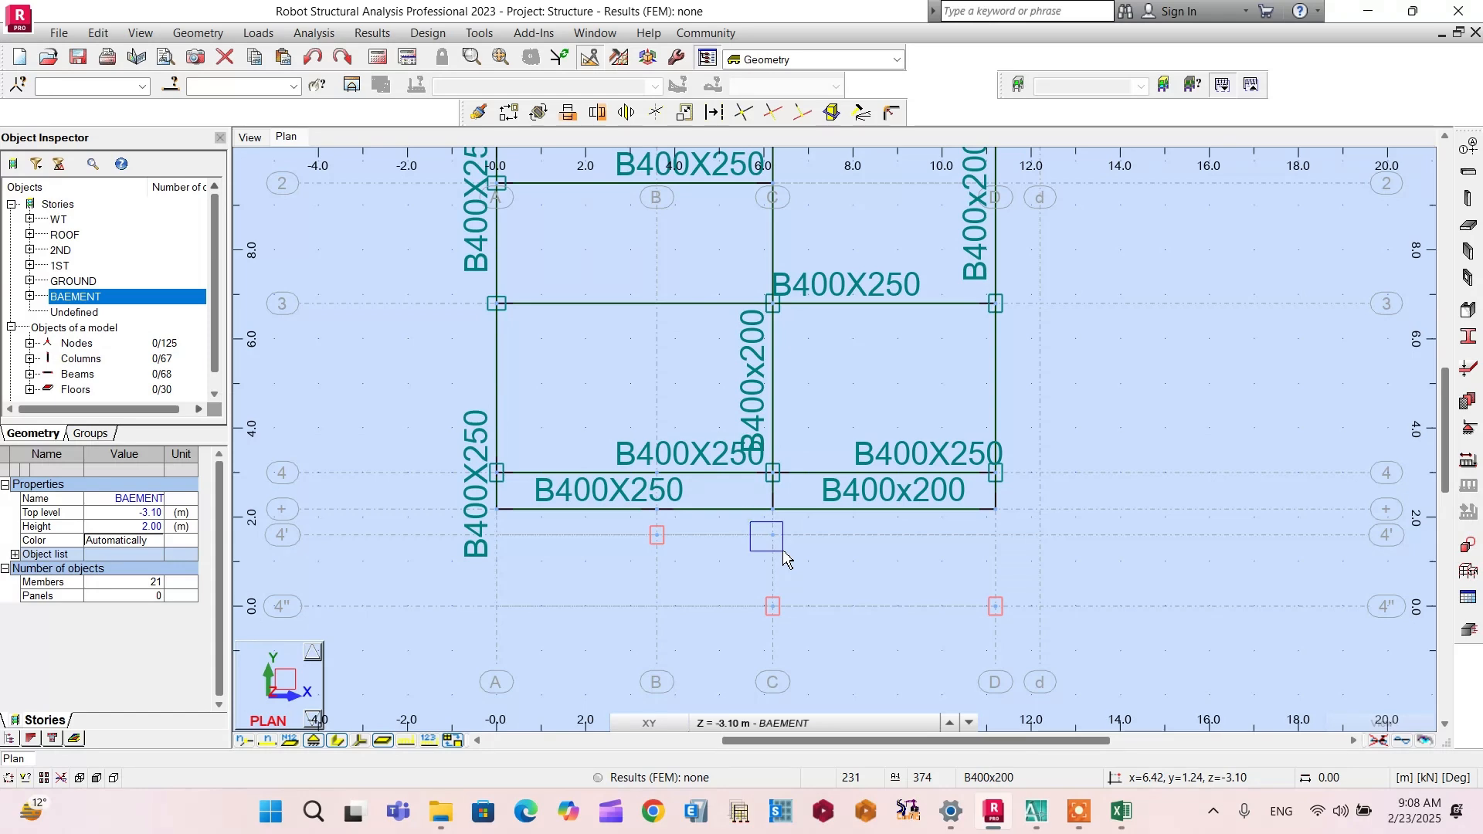
pyautogui.click(785, 556)
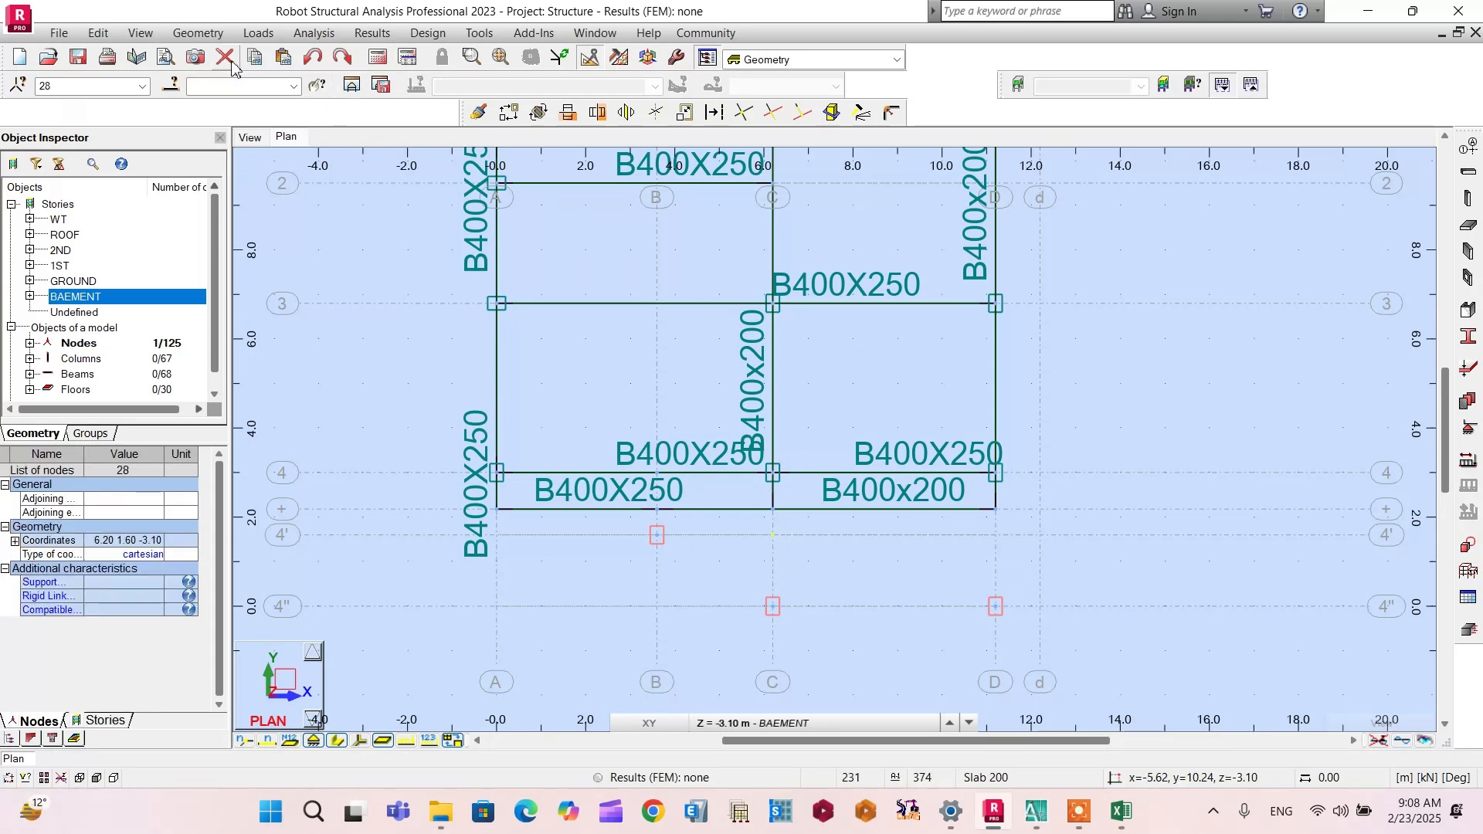
pyautogui.press('Delete')
# Step: Assign Fixed nodal supports to the BAEMENT-level column nodes at grid points B/4', C/4" and D/4"
pyautogui.scroll(1, 655, 570)
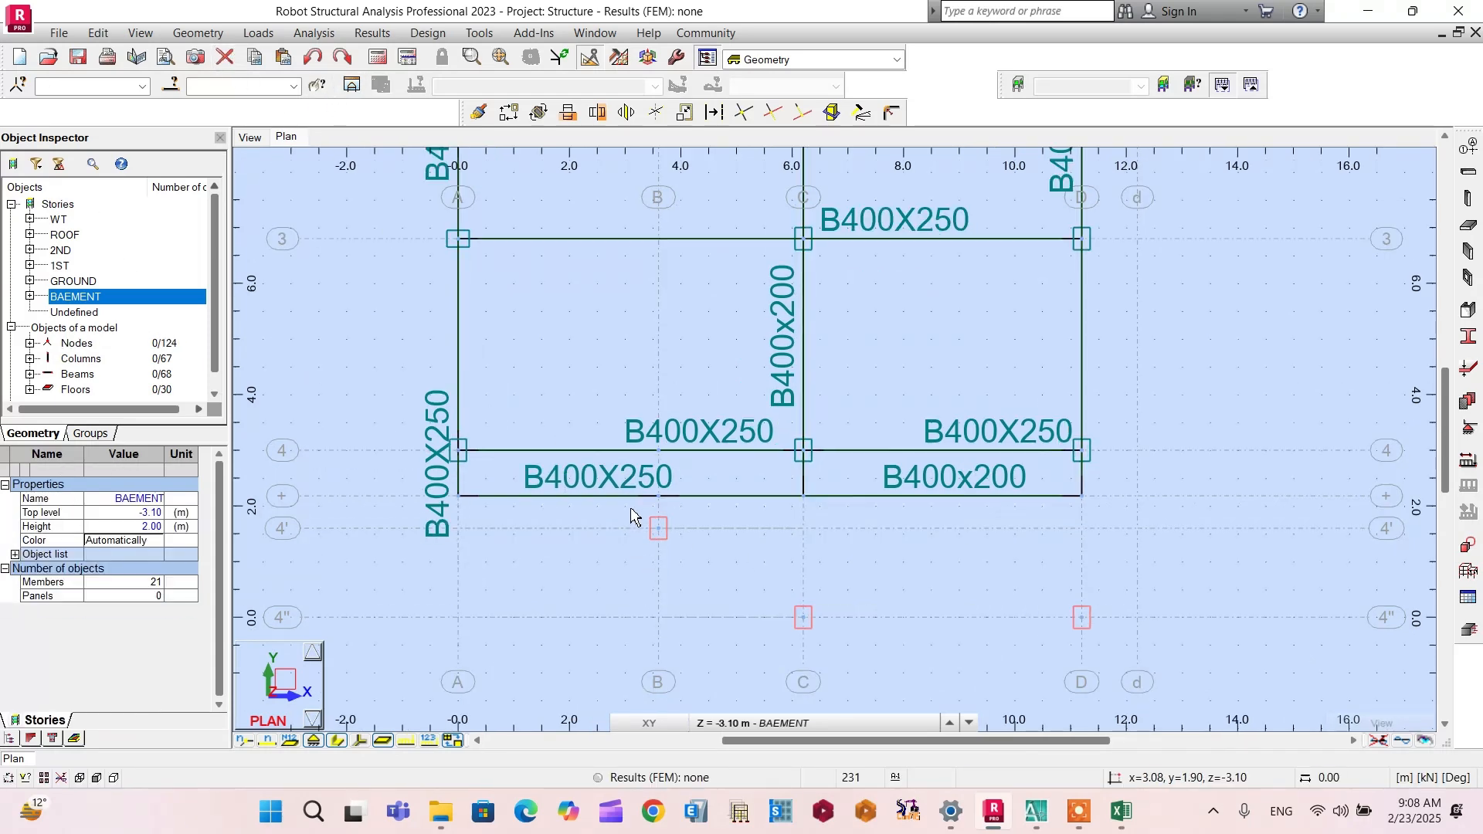
pyautogui.moveTo(630, 508); pyautogui.dragTo(684, 562)
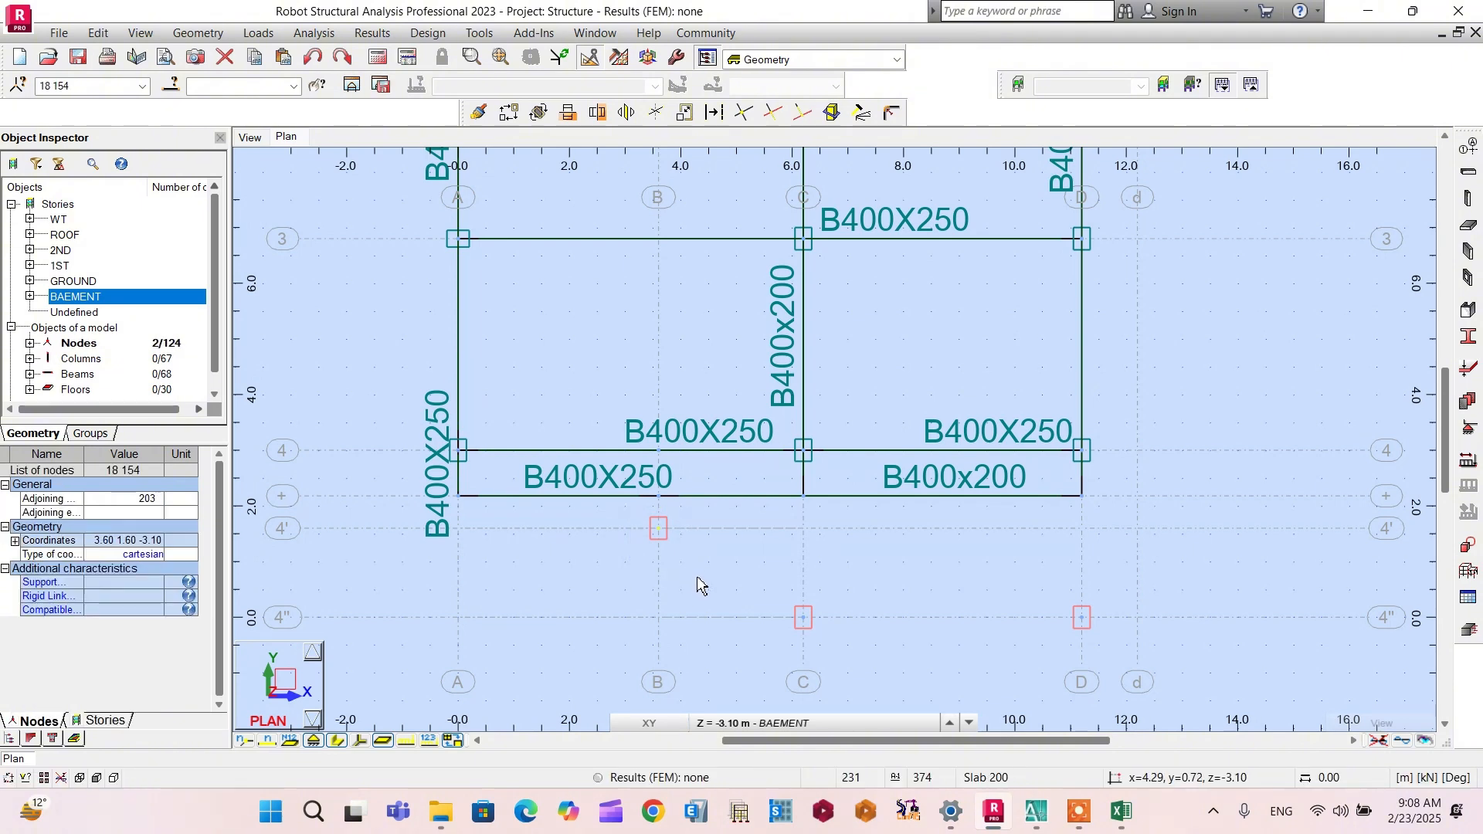
pyautogui.keyDown('ctrl'); pyautogui.moveTo(717, 585); pyautogui.dragTo(863, 679); pyautogui.keyUp('ctrl')
pyautogui.keyDown('ctrl'); pyautogui.moveTo(994, 597); pyautogui.dragTo(1135, 688); pyautogui.keyUp('ctrl')
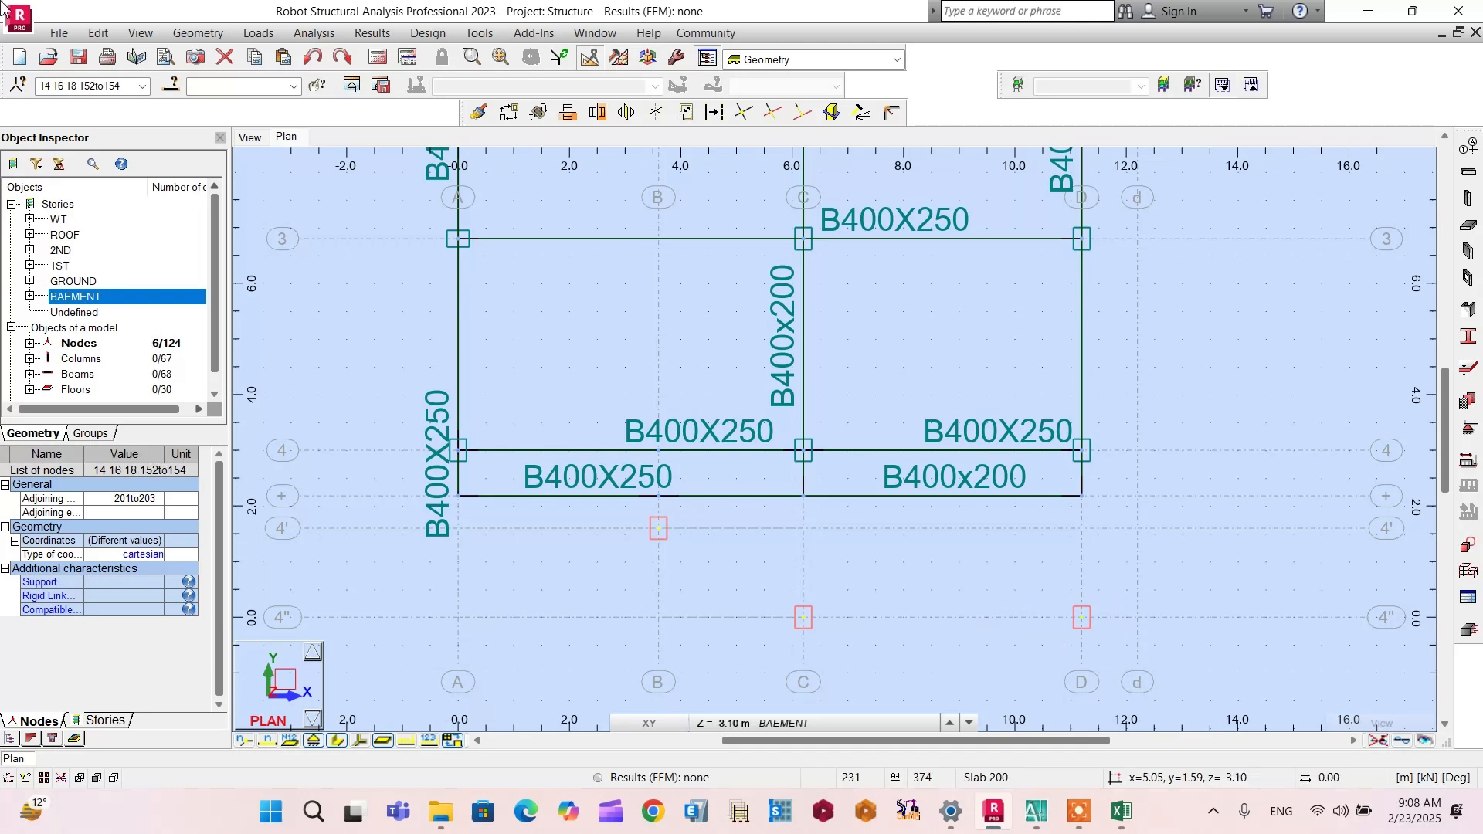
pyautogui.click(1468, 428)
pyautogui.click(610, 358)
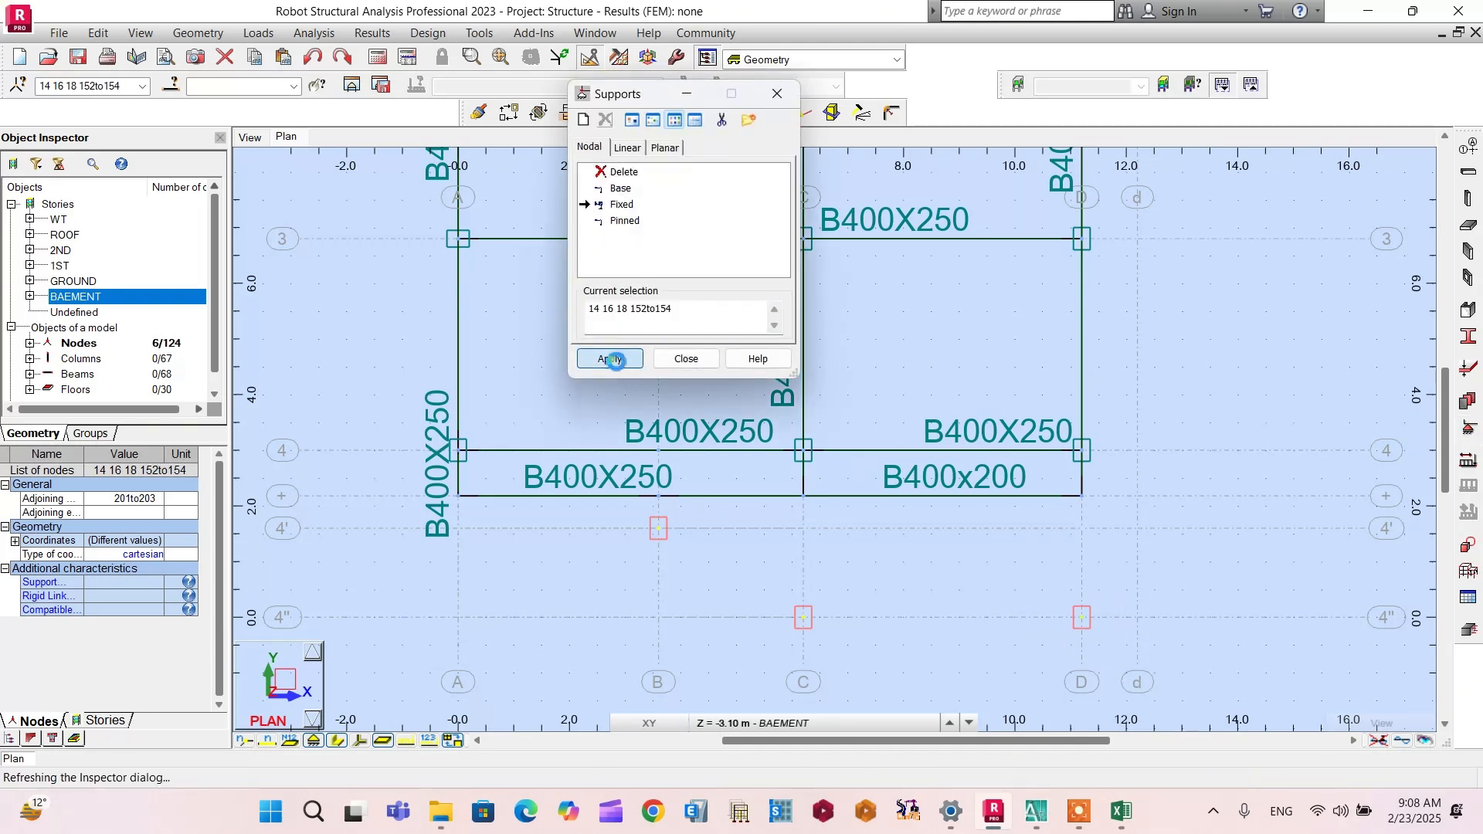
pyautogui.click(685, 359)
pyautogui.scroll(-3, 844, 508)
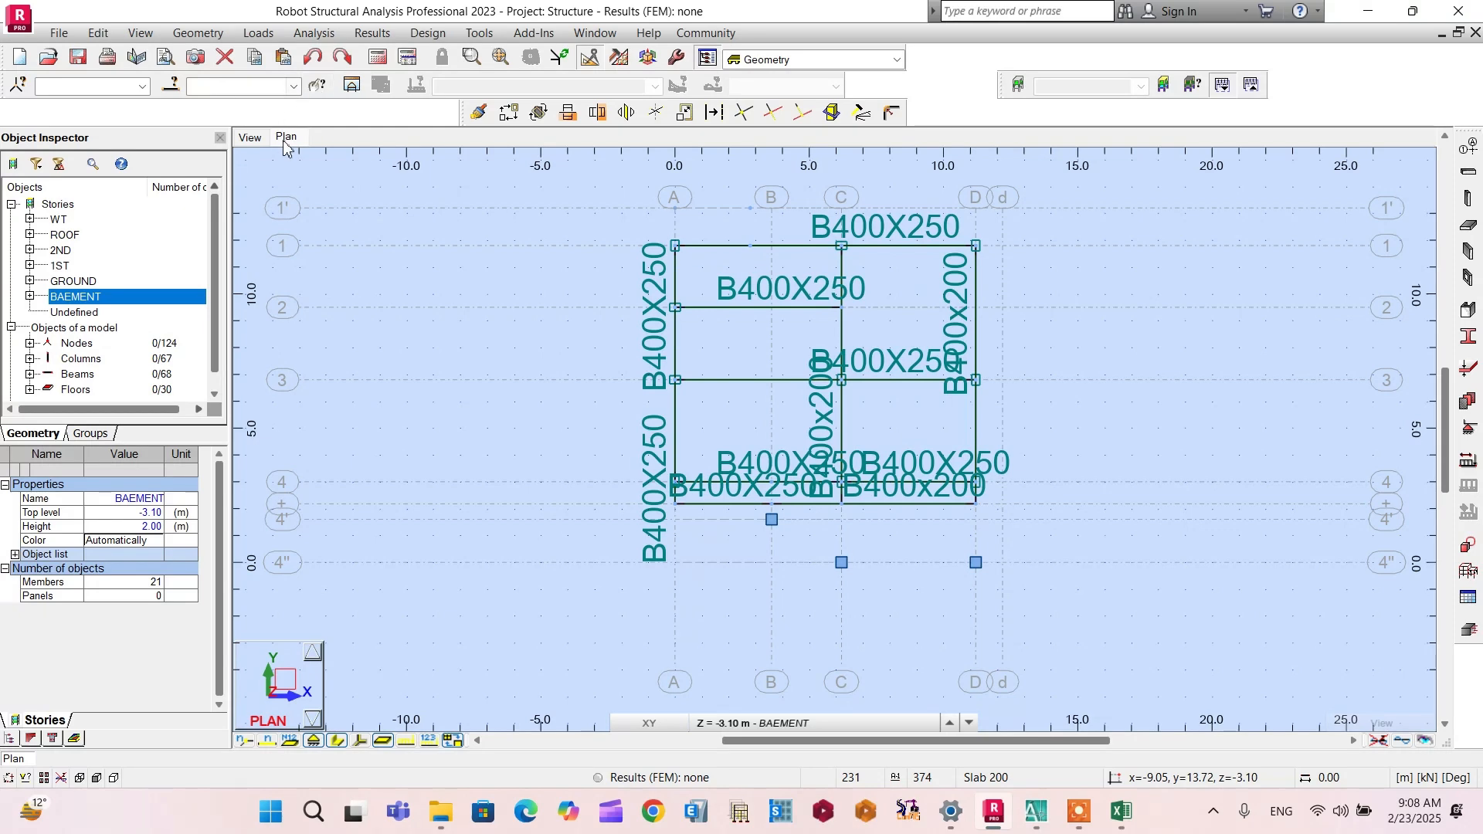
# Step: Return to the 3D view and check the whole frame with the supports added at BAEMENT level
pyautogui.click(250, 137)
pyautogui.scroll(-4, 812, 463)
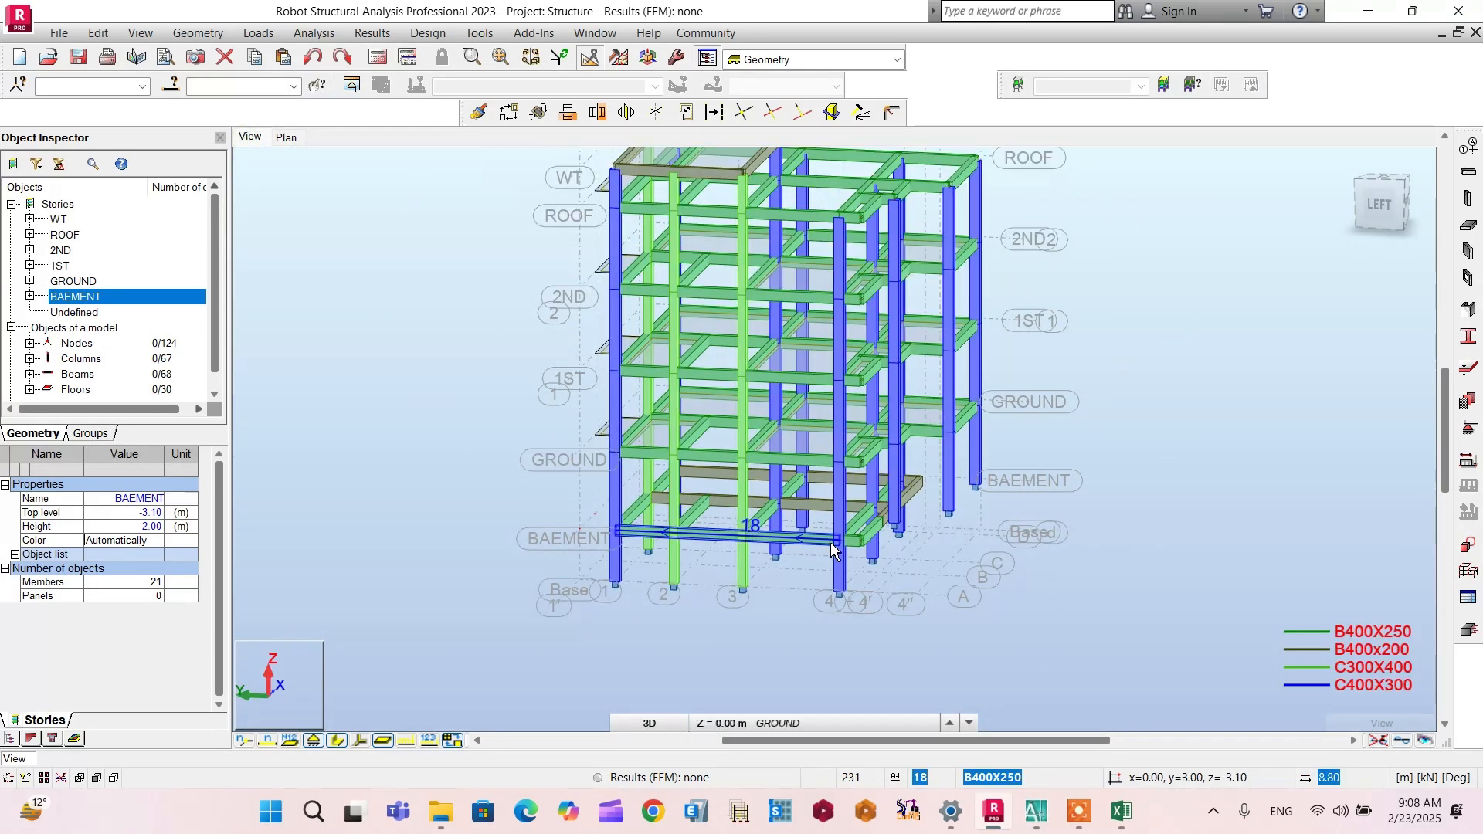
pyautogui.scroll(2, 818, 378)
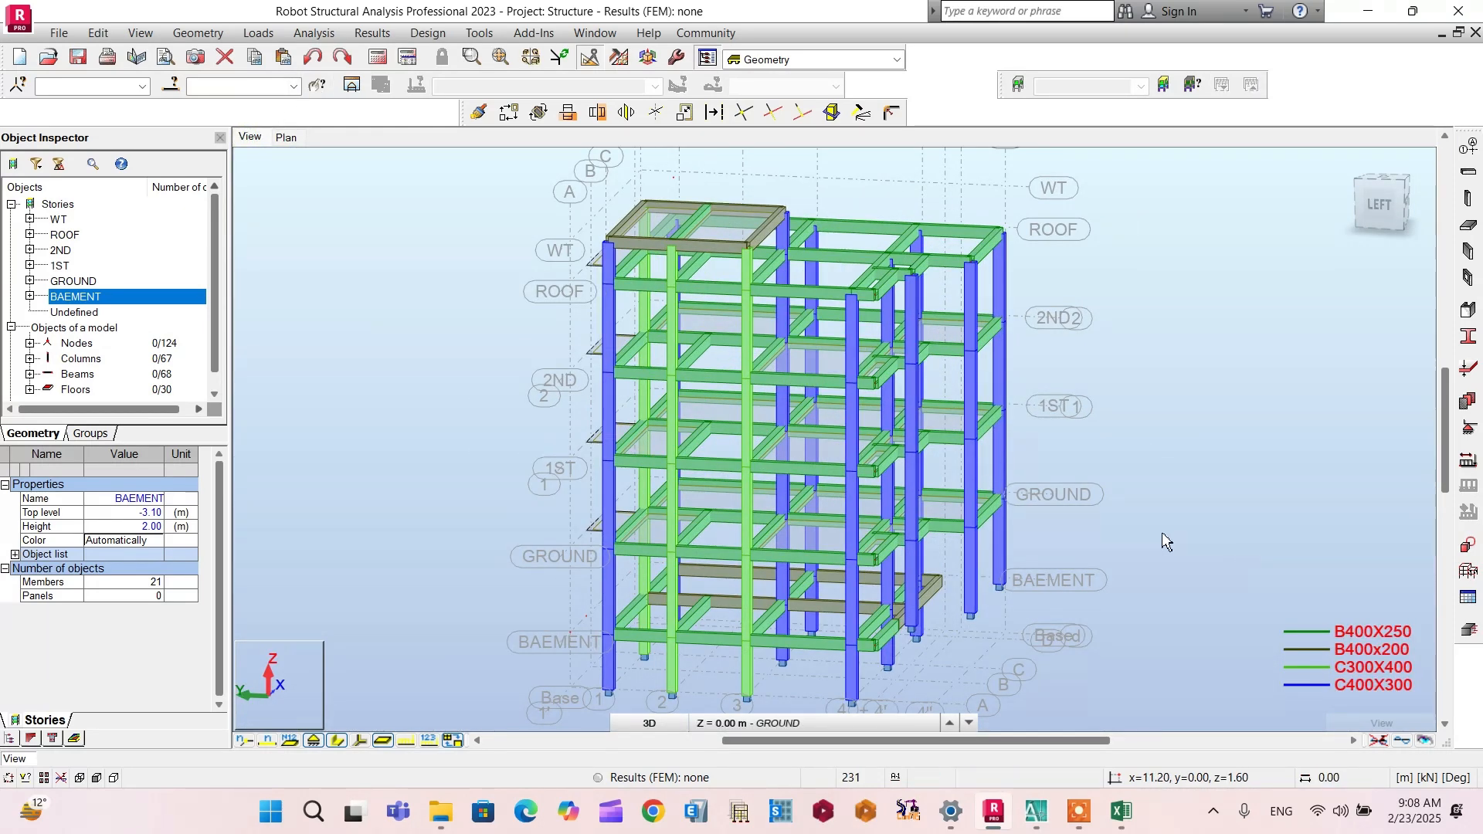